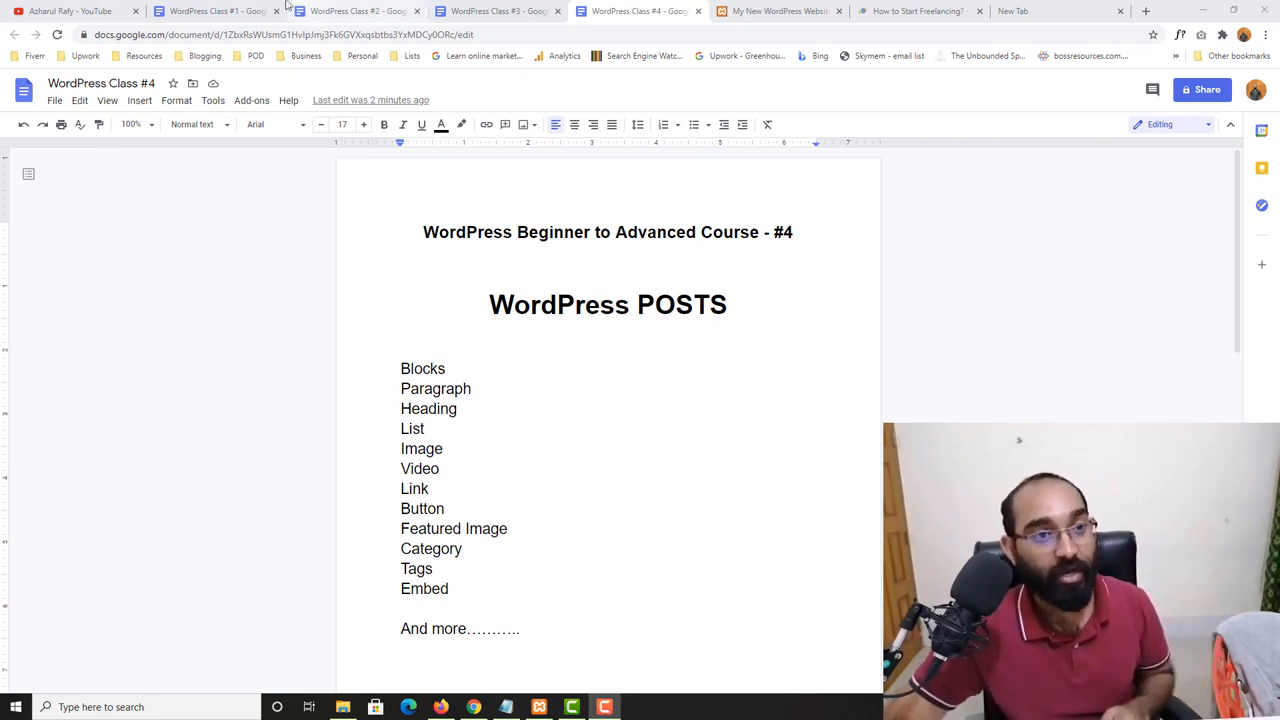
- Review the WordPress Class #1 to #4 course outlines and the local WordPress website's home page
{"action": "left_click", "coordinate": [212, 11]}
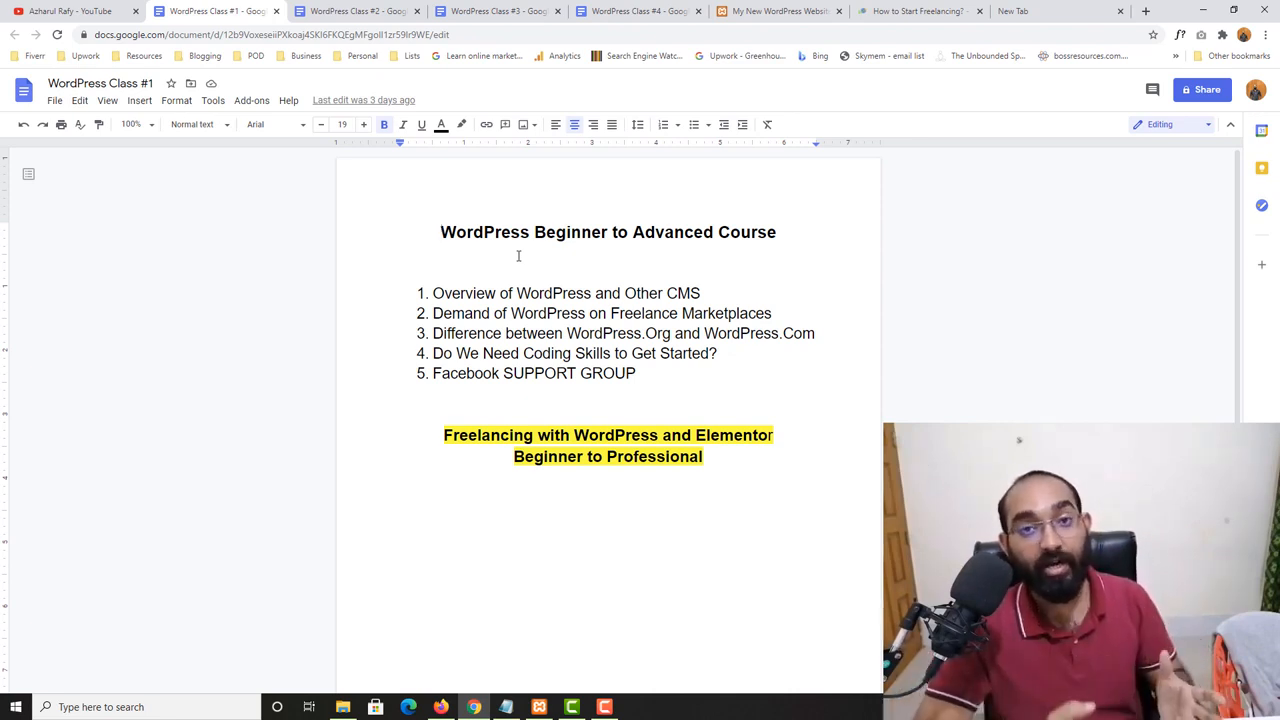
{"action": "left_click", "coordinate": [350, 11]}
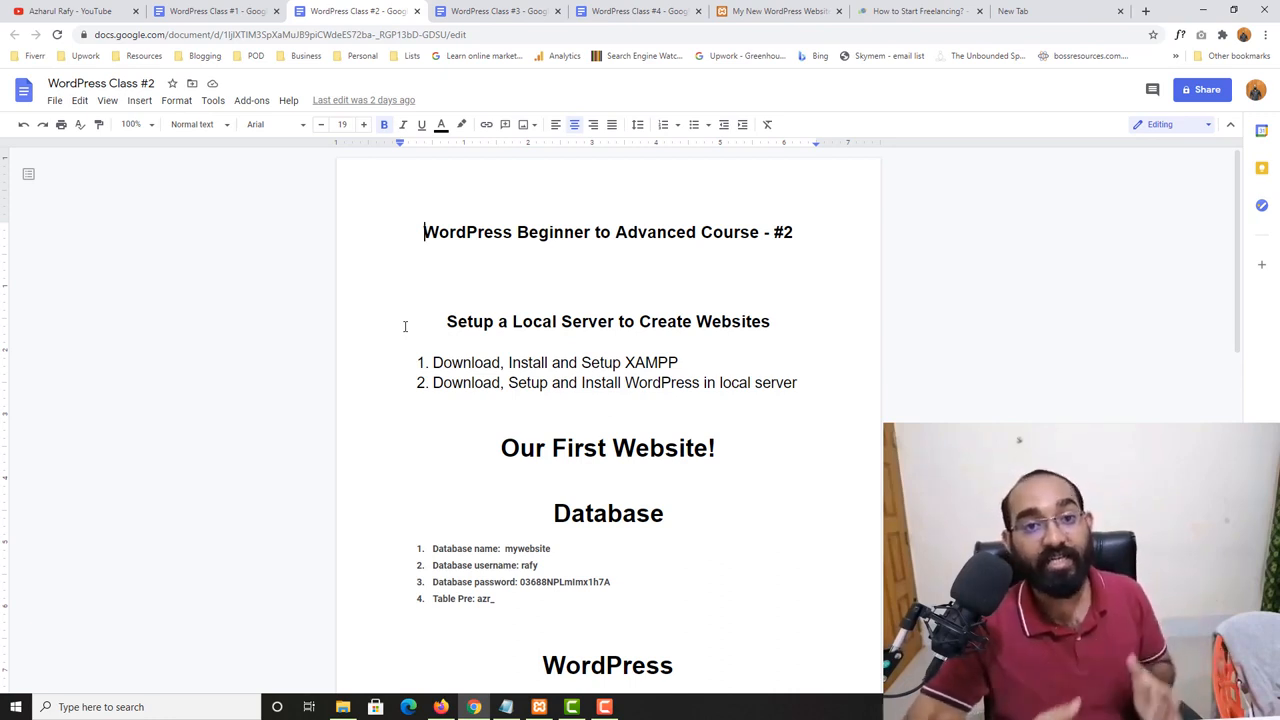
{"action": "left_click", "coordinate": [780, 11]}
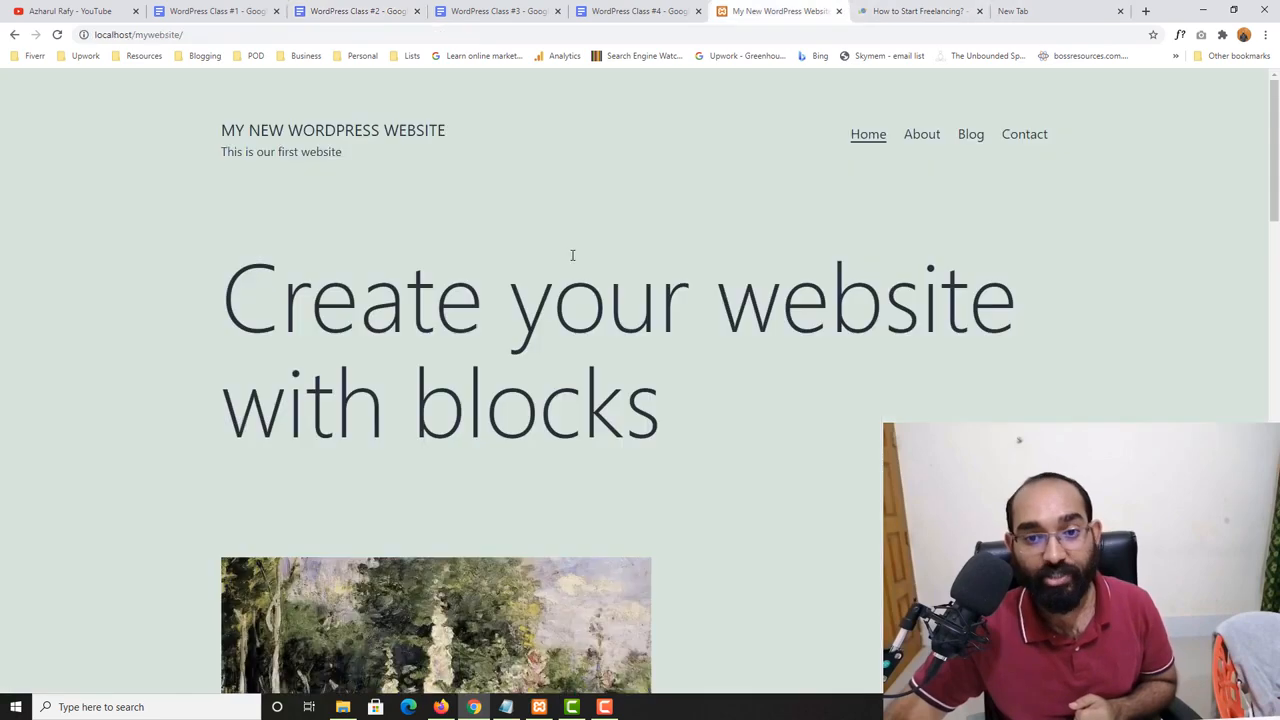
{"action": "scroll", "coordinate": [524, 306], "scroll_direction": "down", "scroll_amount": 3}
{"action": "scroll", "coordinate": [524, 306], "scroll_direction": "up", "scroll_amount": 3}
{"action": "left_click", "coordinate": [357, 11]}
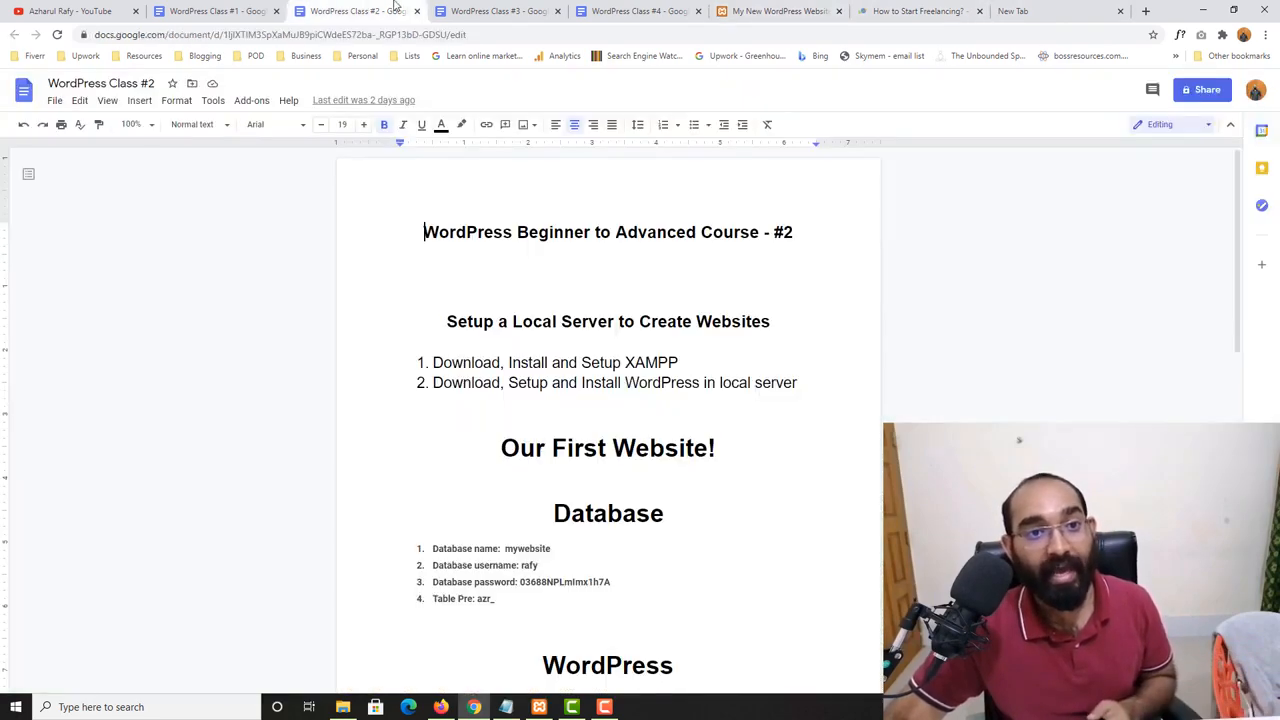
{"action": "left_click", "coordinate": [495, 9]}
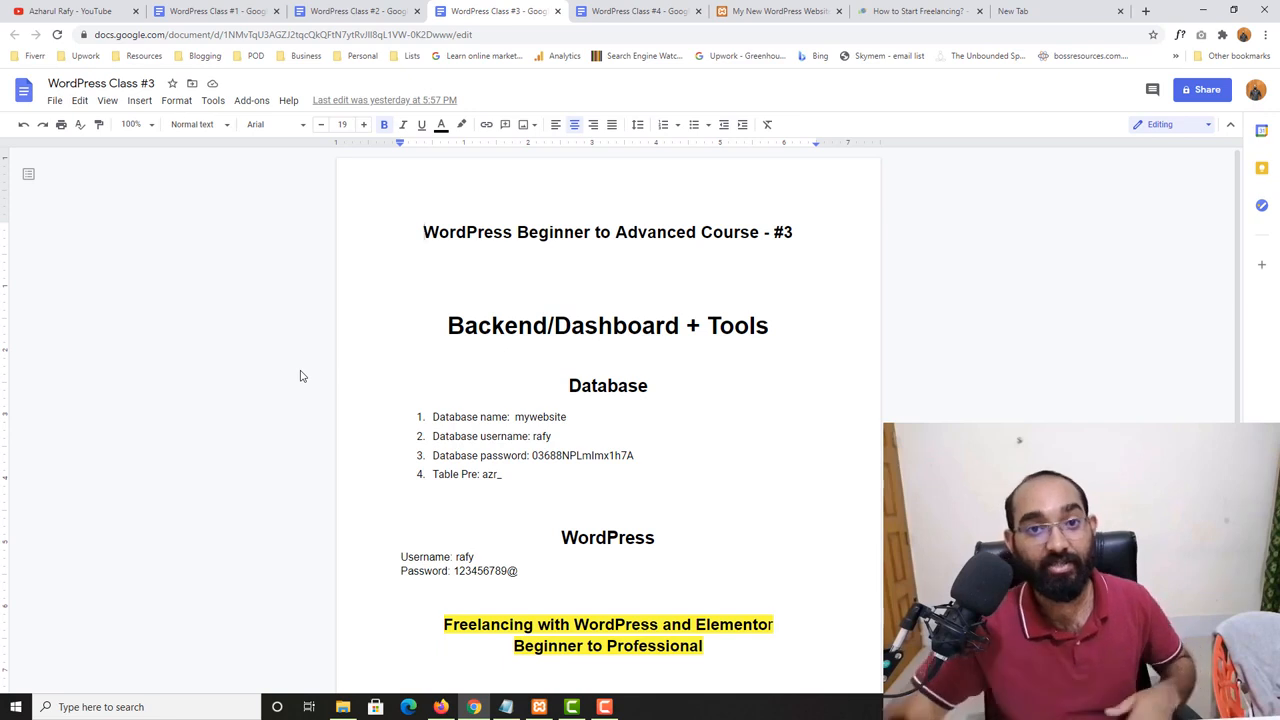
{"action": "left_click", "coordinate": [655, 10]}
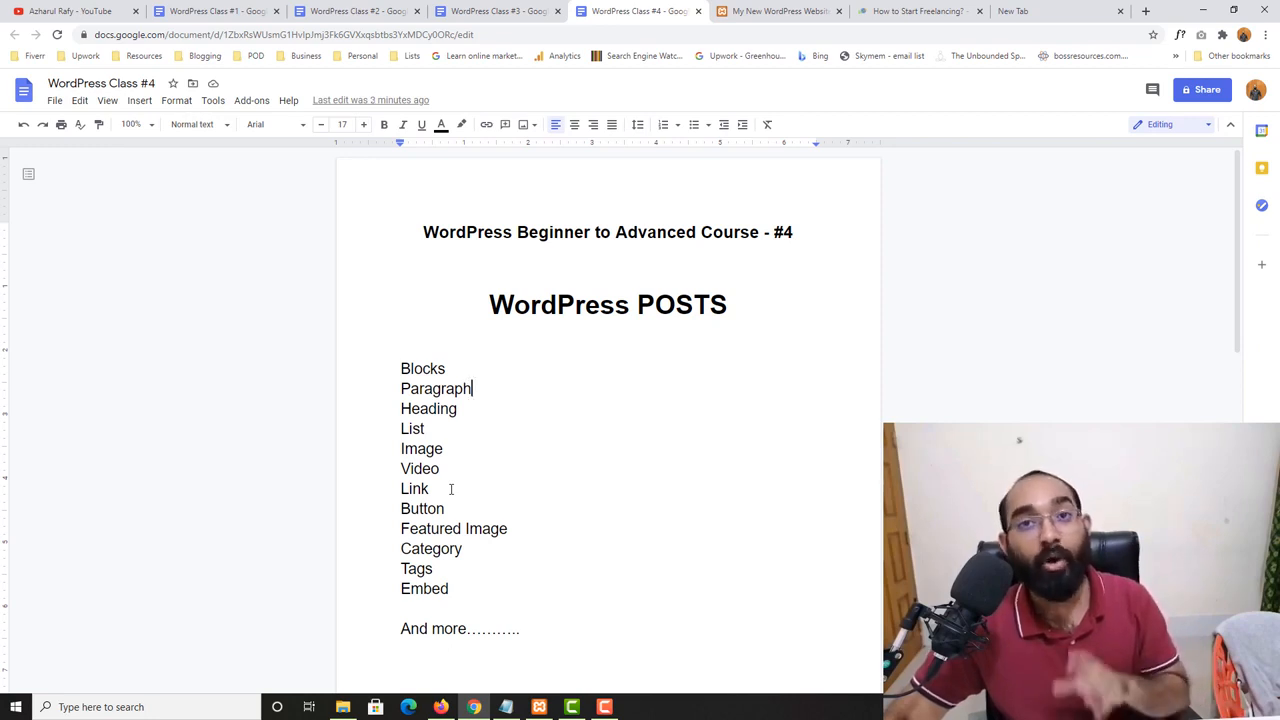
- Examine the "How to Start Freelancing? – BEGINNERS GUIDE!" post as an example, highlighting its title, paragraphs and headings
{"action": "left_click", "coordinate": [869, 9]}
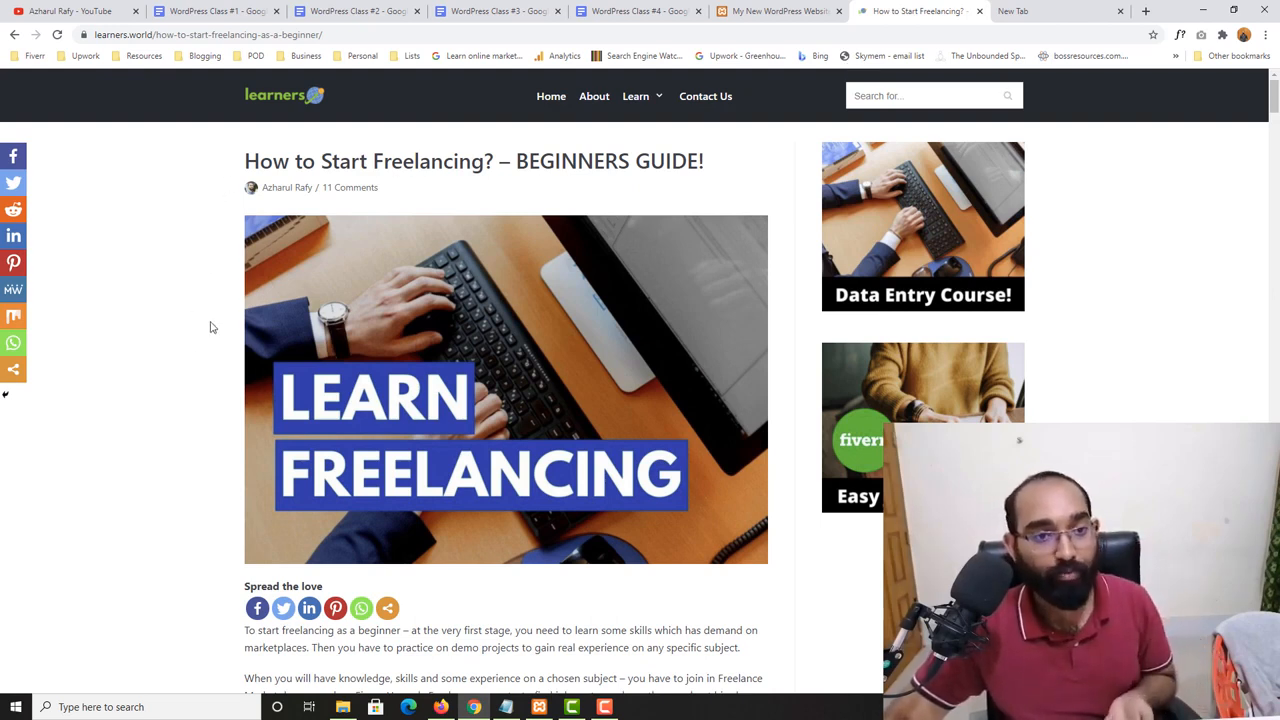
{"action": "left_click_drag", "start_coordinate": [246, 161], "coordinate": [703, 161]}
{"action": "scroll", "coordinate": [262, 357], "scroll_direction": "down", "scroll_amount": 3}
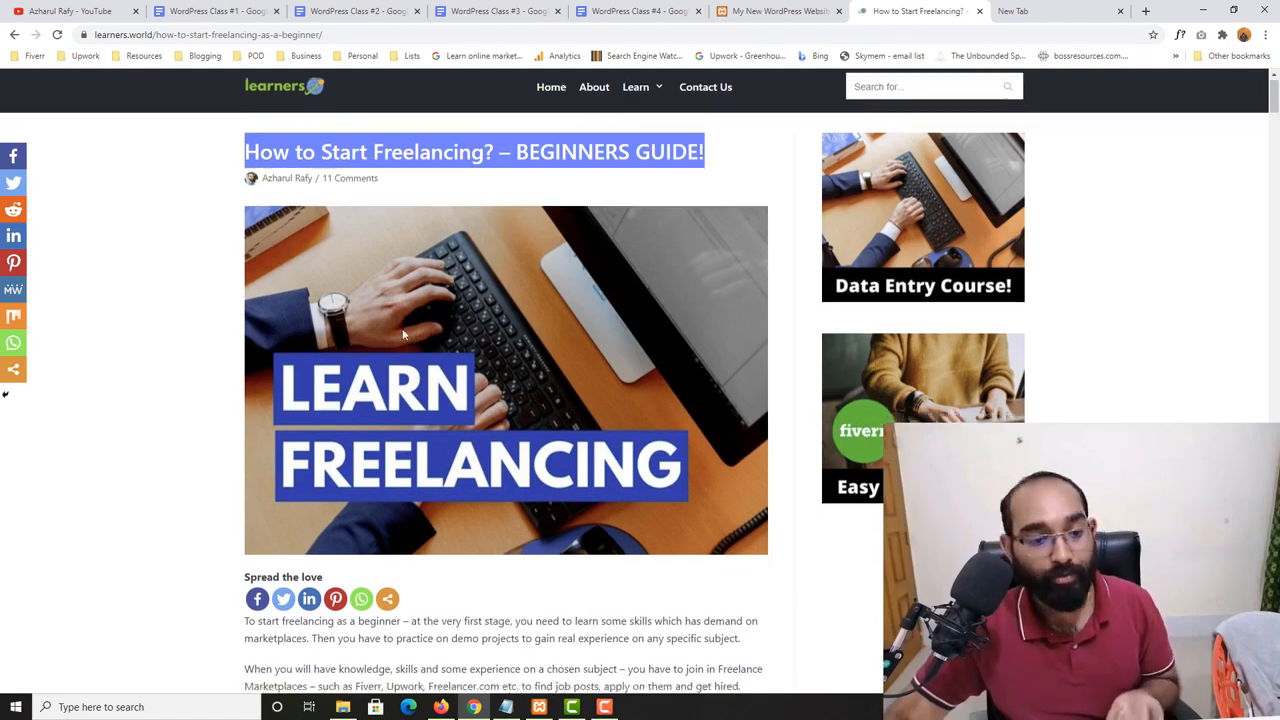
{"action": "left_click_drag", "start_coordinate": [248, 301], "coordinate": [438, 345]}
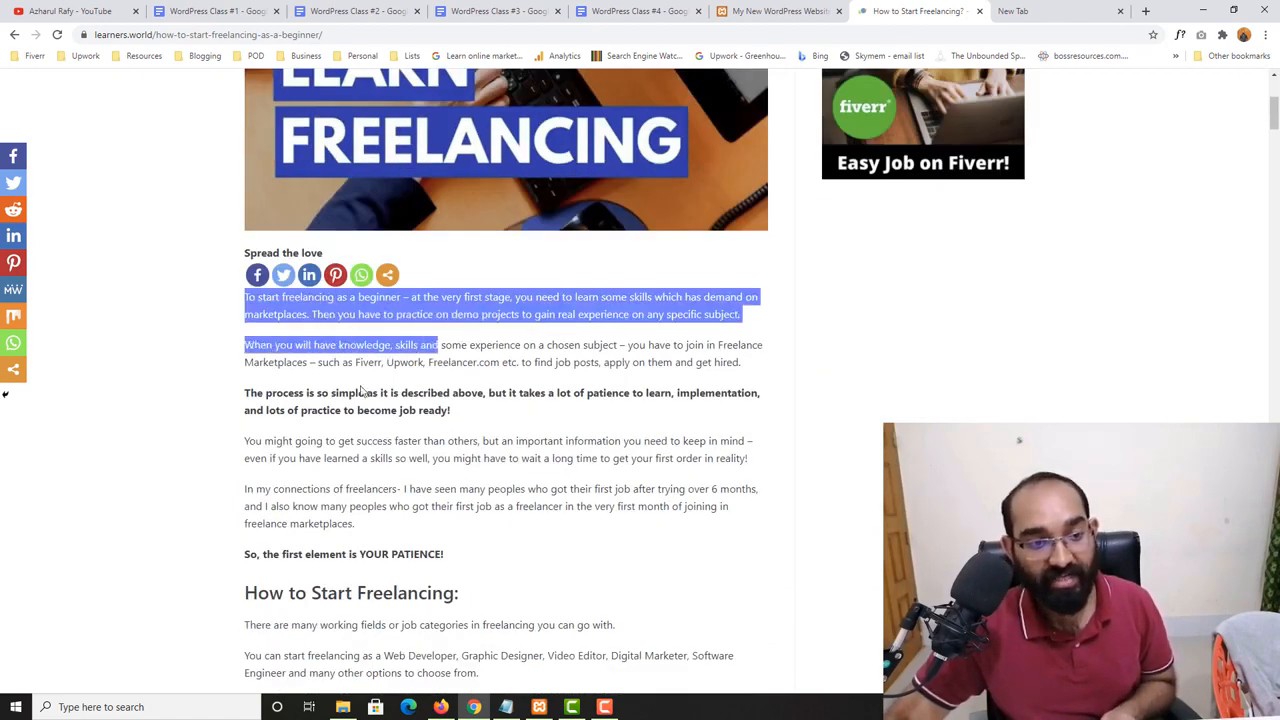
{"action": "scroll", "coordinate": [252, 270], "scroll_direction": "down", "scroll_amount": 1}
{"action": "left_click_drag", "start_coordinate": [248, 259], "coordinate": [452, 277]}
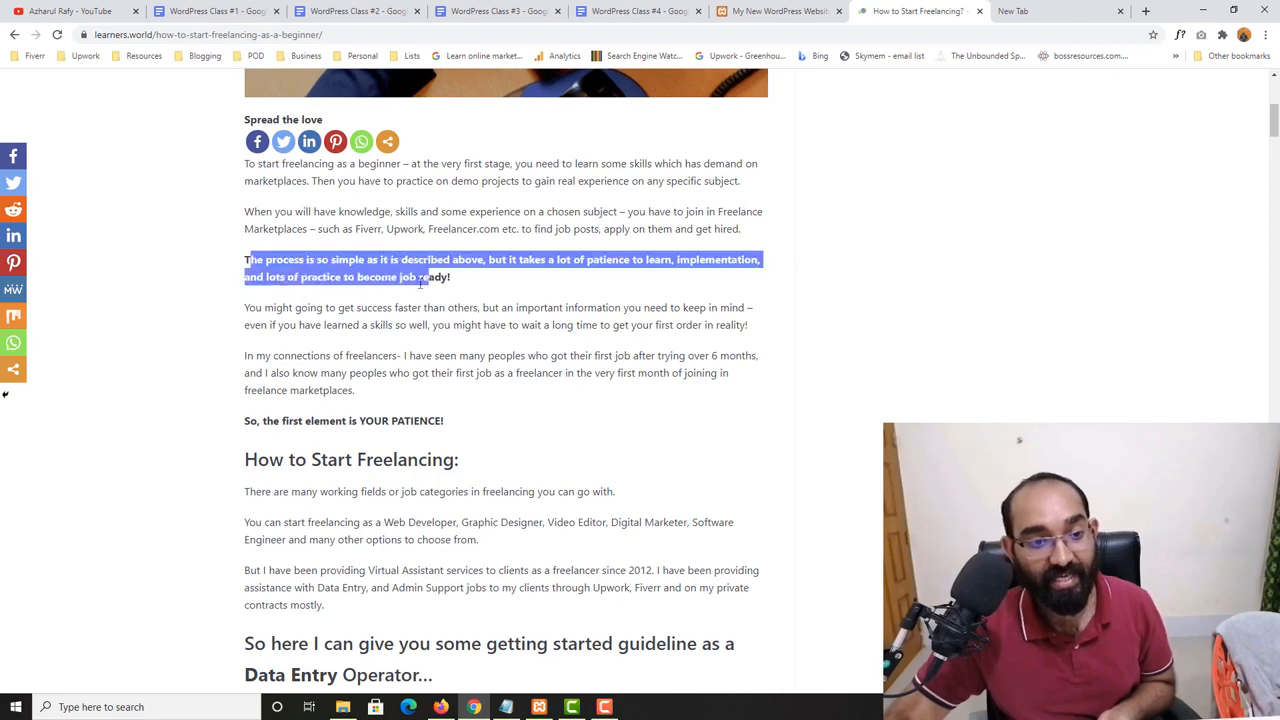
{"action": "scroll", "coordinate": [266, 343], "scroll_direction": "down", "scroll_amount": 1}
{"action": "left_click", "coordinate": [271, 328]}
{"action": "left_click_drag", "start_coordinate": [244, 327], "coordinate": [507, 333]}
{"action": "scroll", "coordinate": [352, 376], "scroll_direction": "down", "scroll_amount": 1}
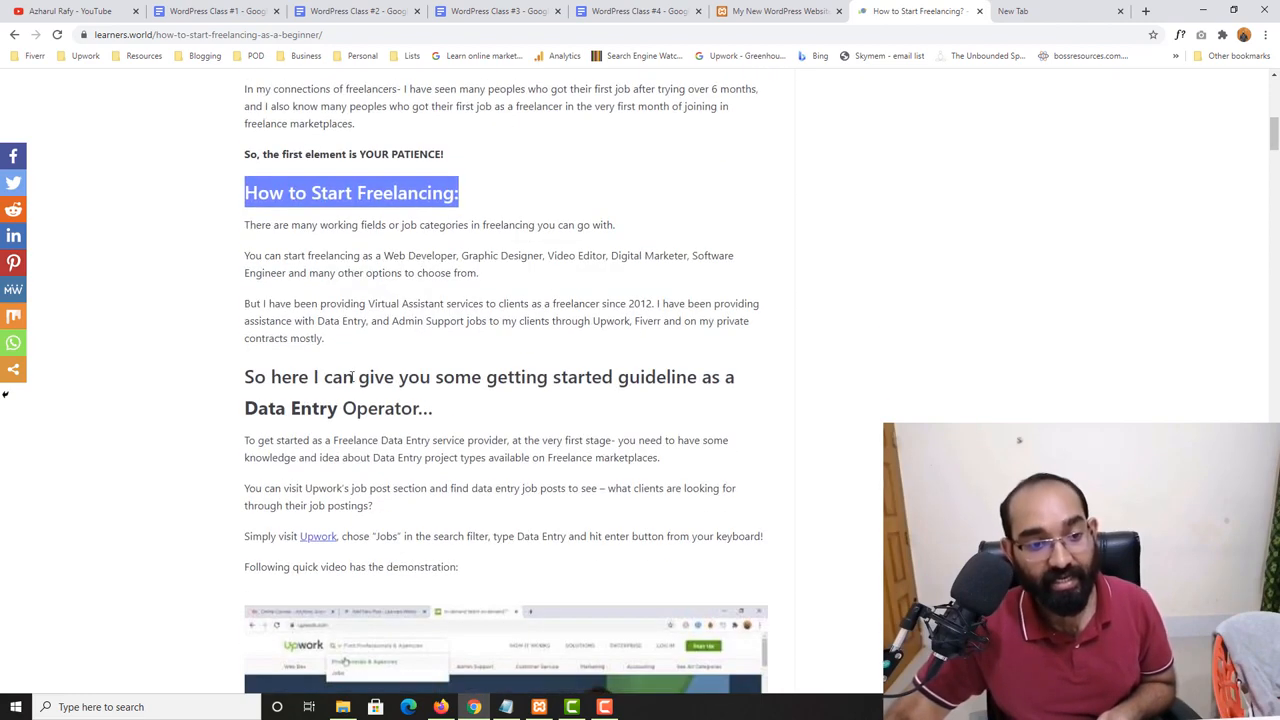
{"action": "left_click_drag", "start_coordinate": [271, 377], "coordinate": [432, 409]}
{"action": "scroll", "coordinate": [432, 409], "scroll_direction": "down", "scroll_amount": 3}
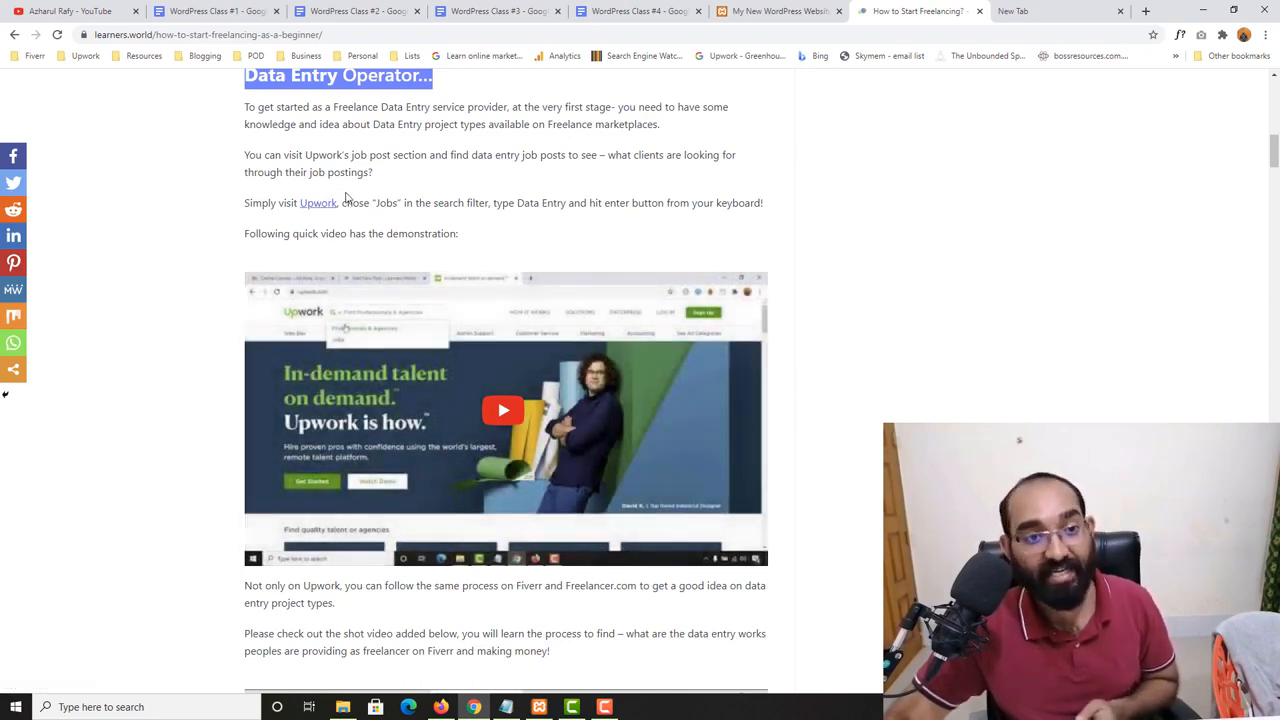
- Check the post's Upwork link and return to the post to look over its embedded video, text and review images
{"action": "left_click", "coordinate": [319, 205]}
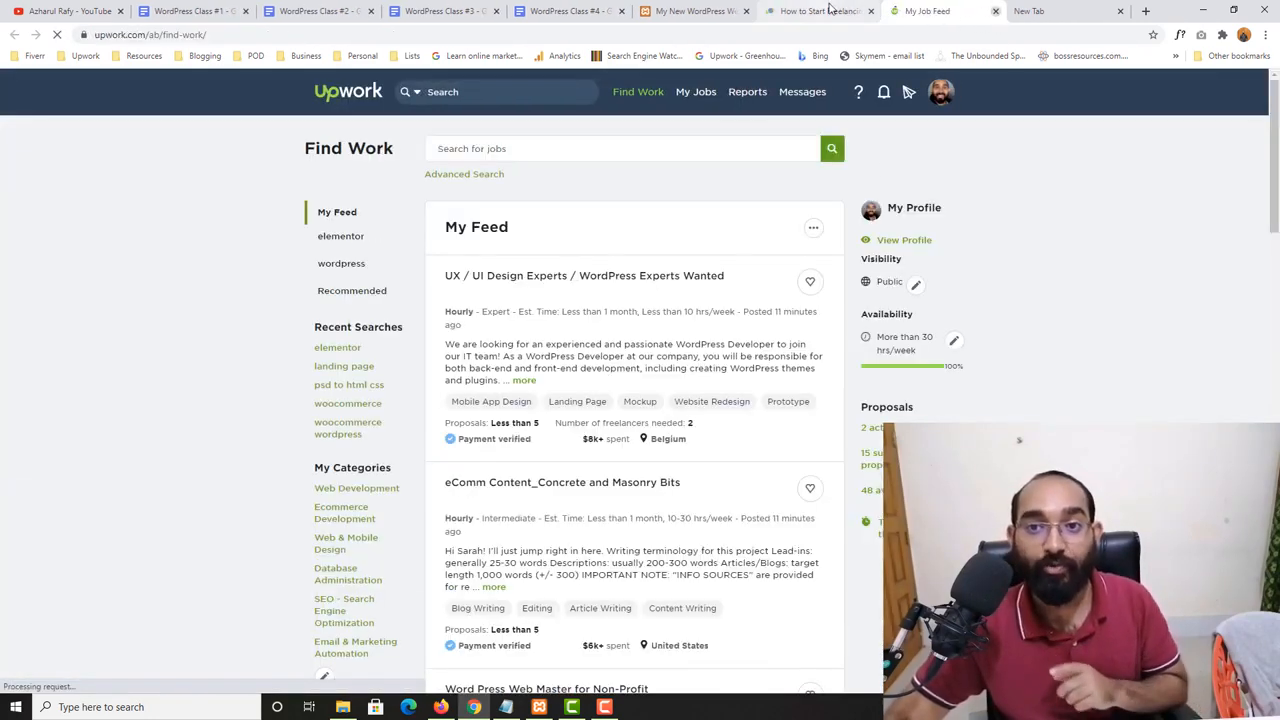
{"action": "left_click", "coordinate": [995, 12]}
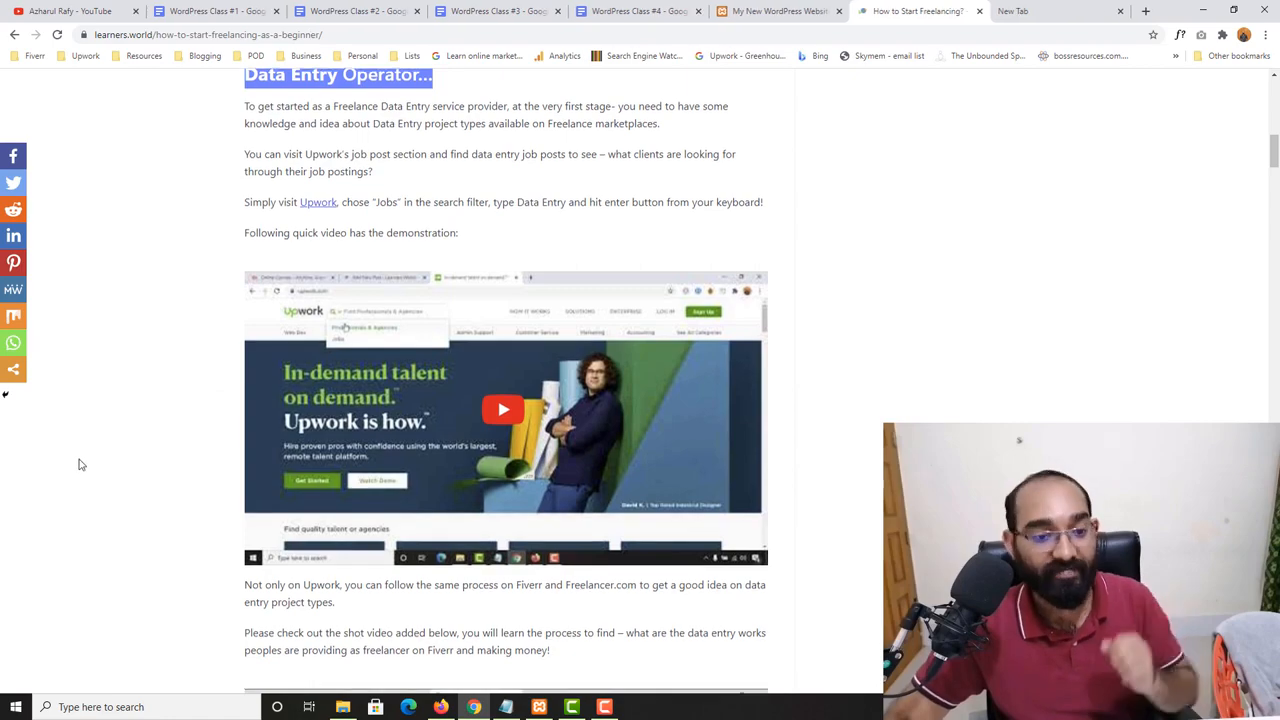
{"action": "scroll", "coordinate": [80, 468], "scroll_direction": "down", "scroll_amount": 3}
{"action": "scroll", "coordinate": [60, 474], "scroll_direction": "down", "scroll_amount": 10}
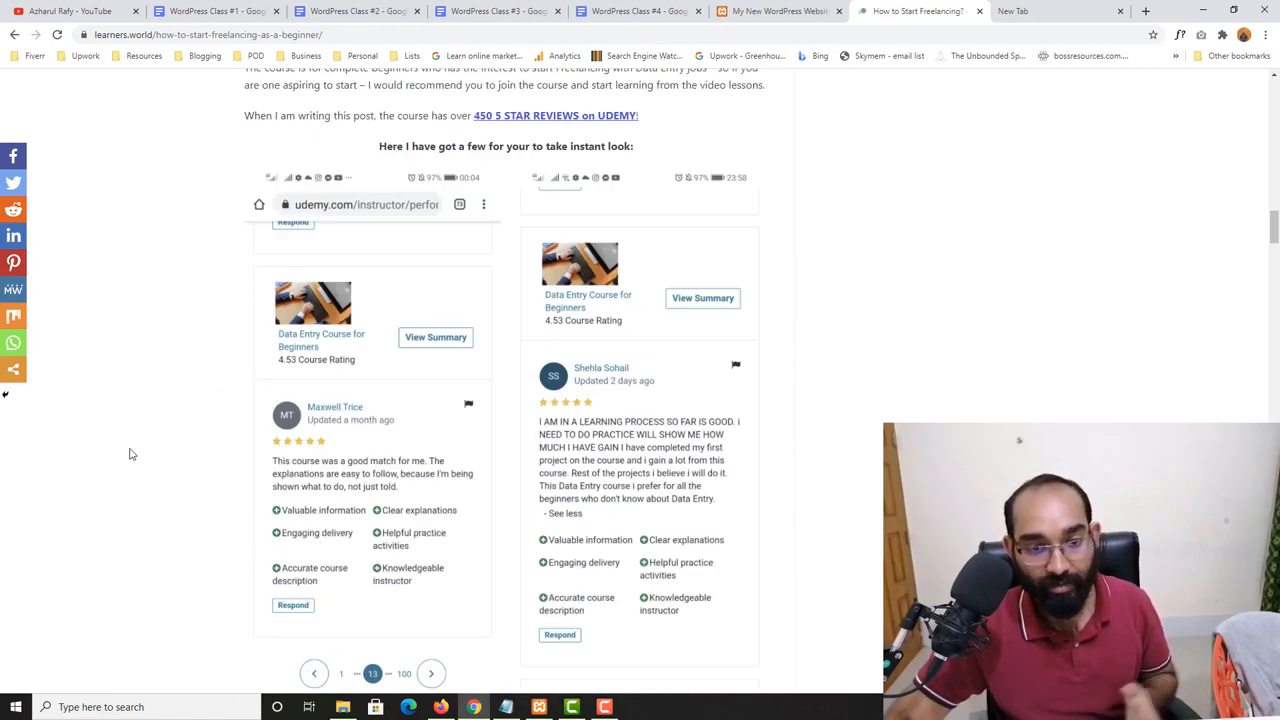
{"action": "scroll", "coordinate": [422, 510], "scroll_direction": "down", "scroll_amount": 4}
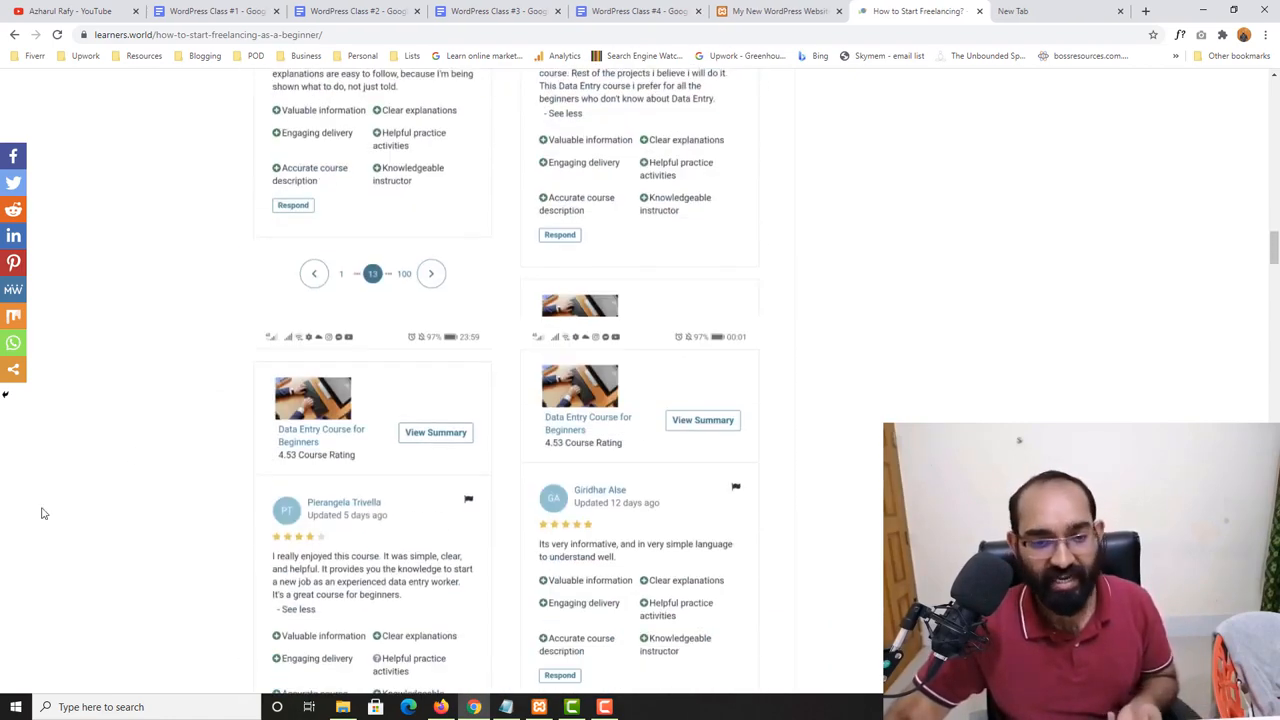
{"action": "scroll", "coordinate": [163, 491], "scroll_direction": "up", "scroll_amount": 10}
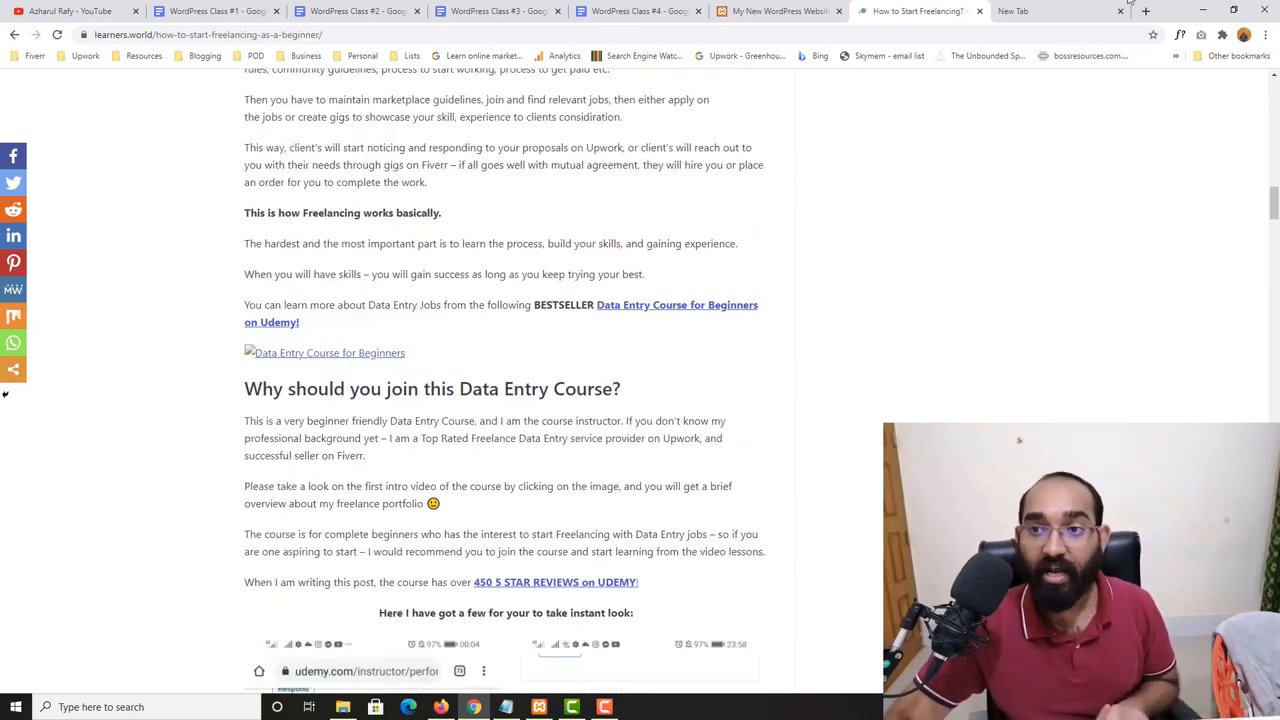
- Close the empty browser tab and move the local WordPress website's tab to the end, after the freelancing post
{"action": "left_click", "coordinate": [1117, 12]}
{"action": "left_click", "coordinate": [1117, 12]}
{"action": "scroll", "coordinate": [1240, 150], "scroll_direction": "up", "scroll_amount": 15}
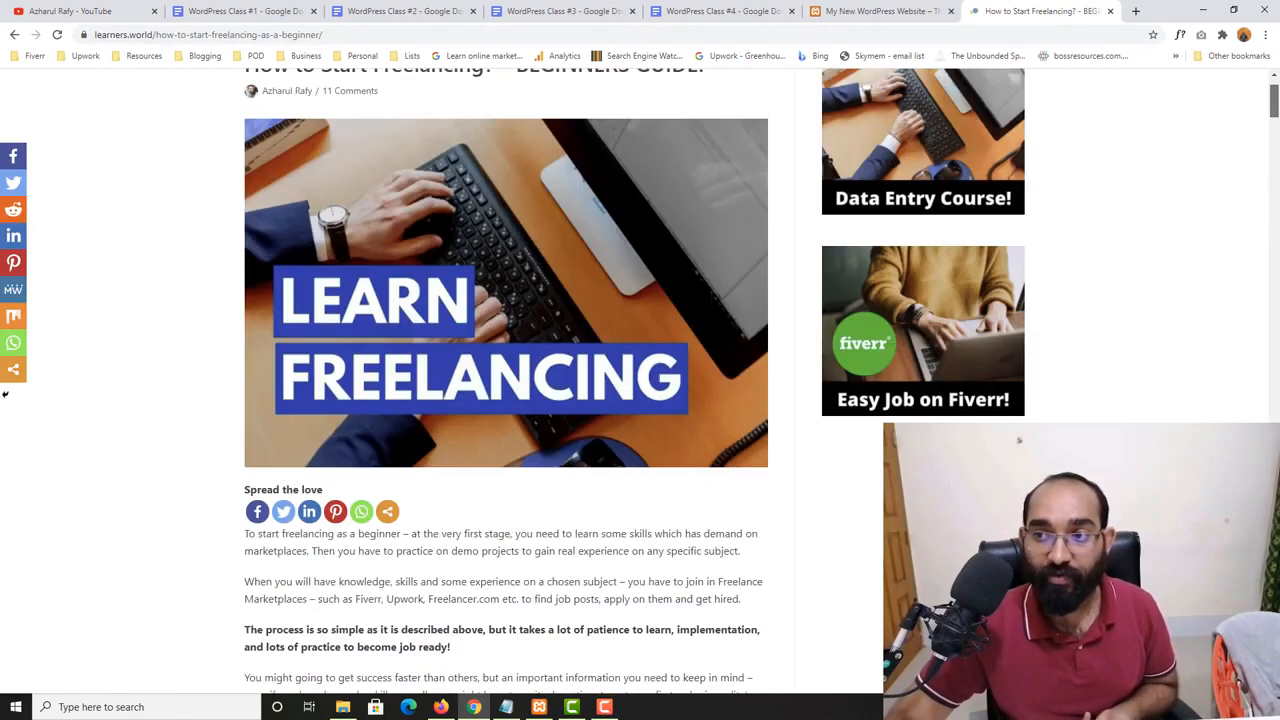
{"action": "left_click", "coordinate": [895, 11]}
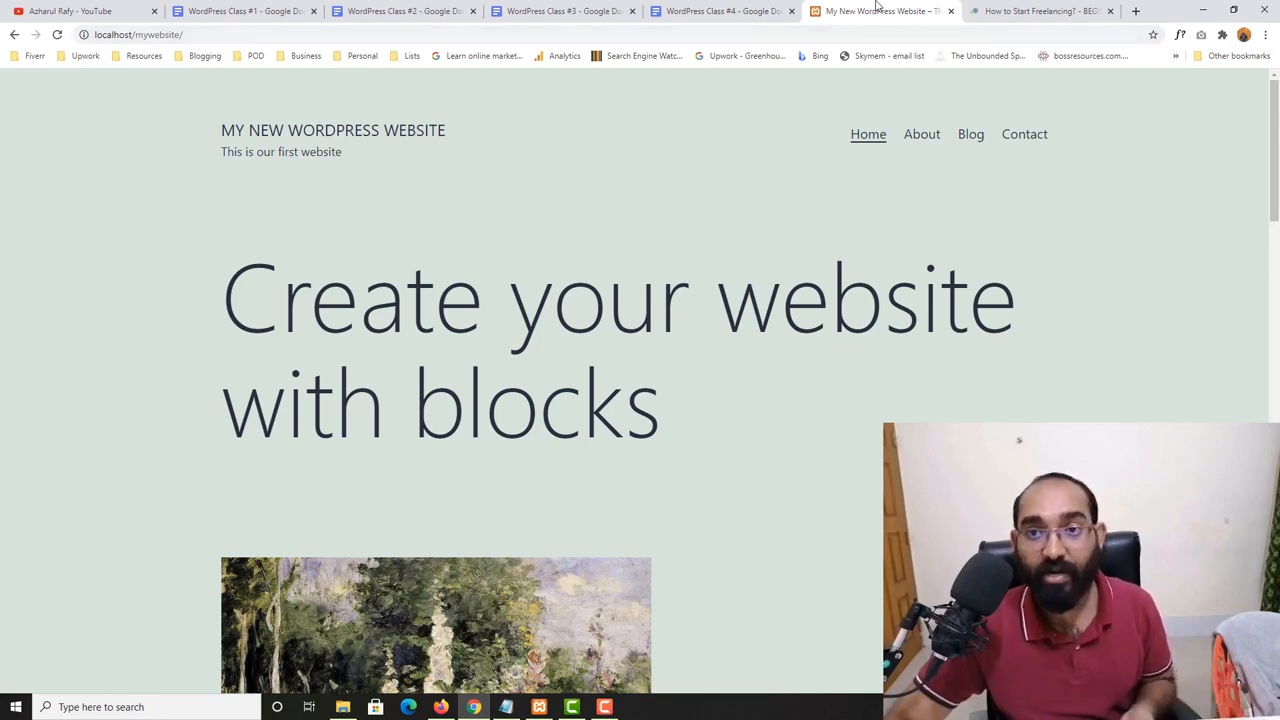
{"action": "left_click_drag", "start_coordinate": [885, 9], "coordinate": [1038, 6]}
- Close the WordPress Class #1, #2 and #3 documents, keeping the Class #4 outline open
{"action": "left_click", "coordinate": [720, 11]}
{"action": "left_click", "coordinate": [575, 11]}
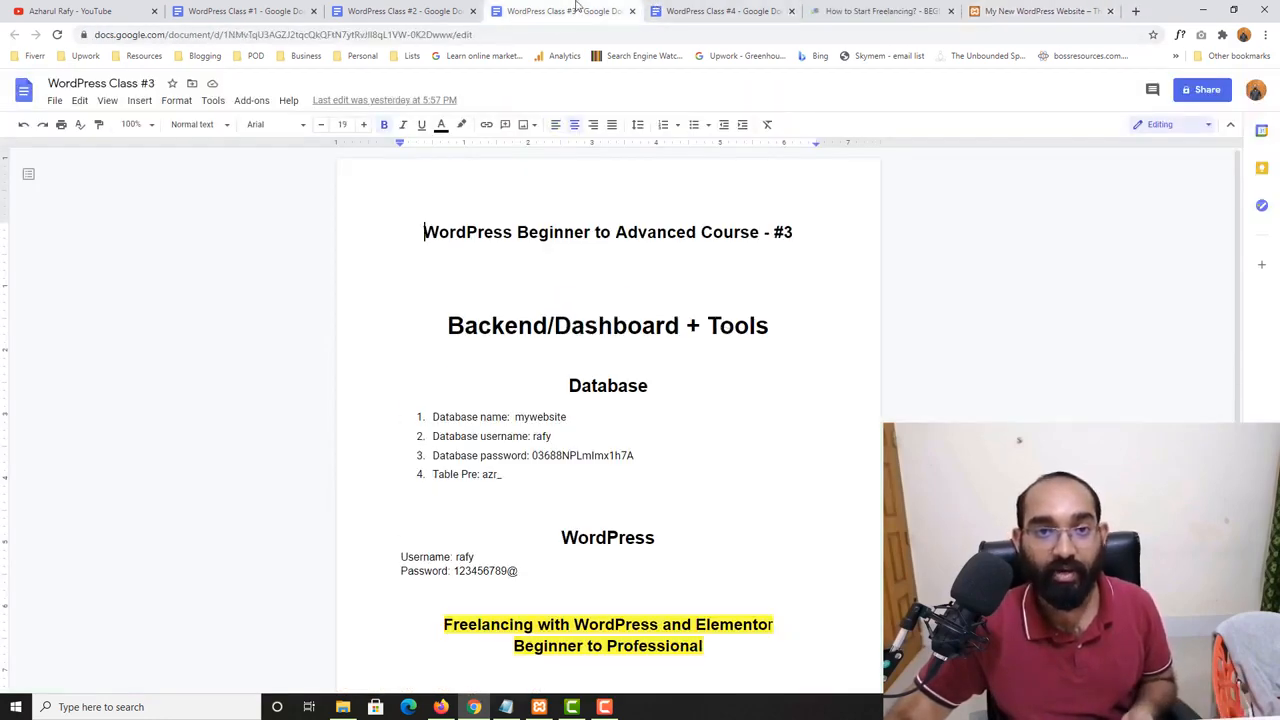
{"action": "left_click", "coordinate": [631, 11]}
{"action": "left_click", "coordinate": [472, 11]}
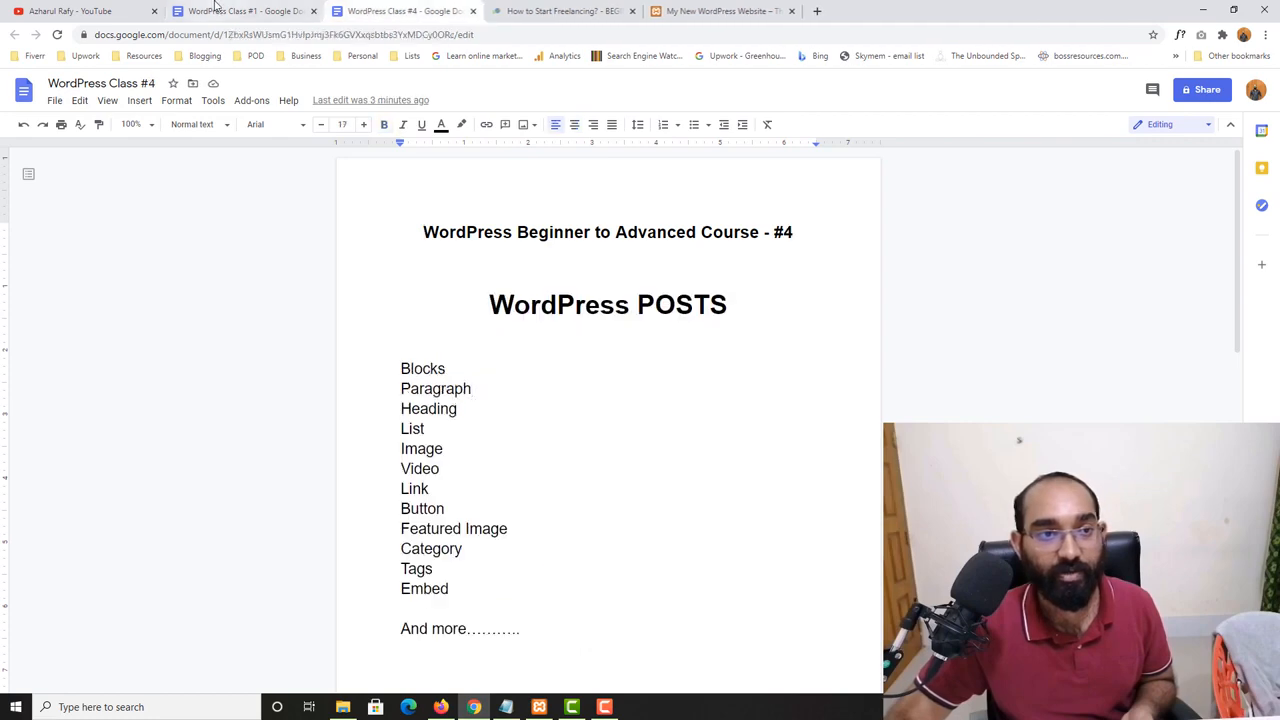
{"action": "left_click", "coordinate": [300, 11]}
{"action": "left_click", "coordinate": [313, 11]}
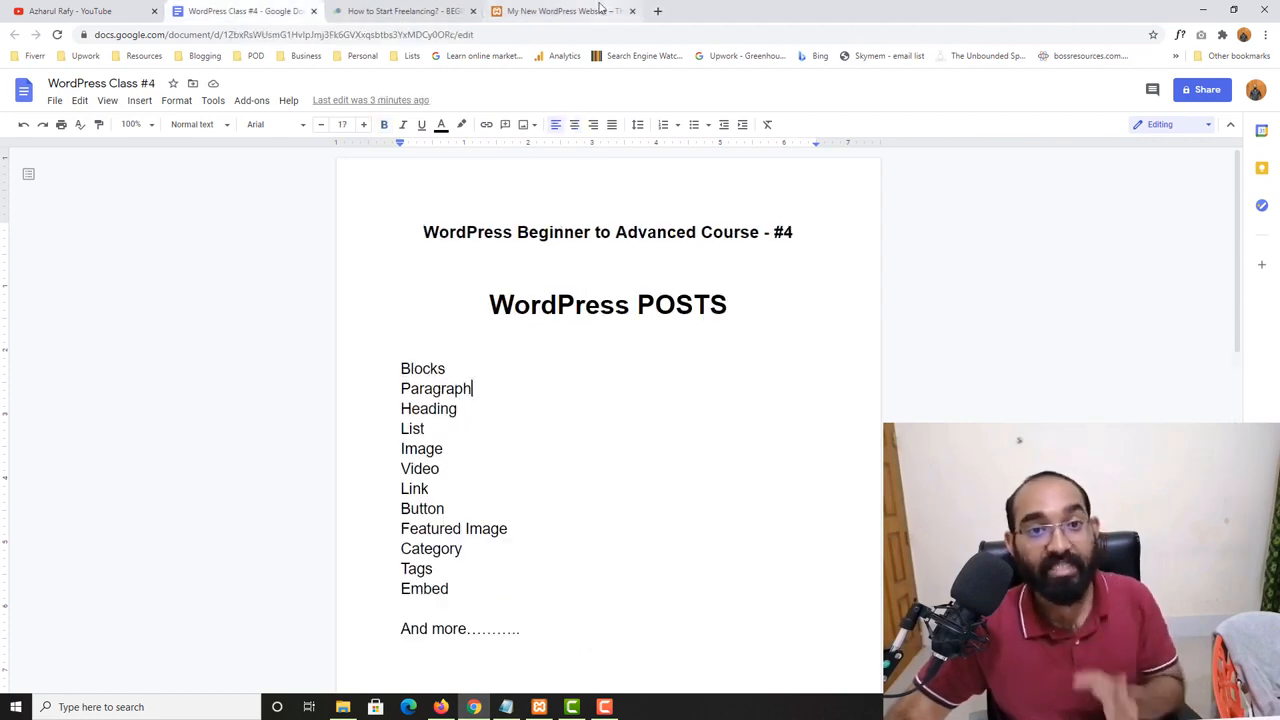
- View the YouTube channel's playlists and the home page of the local site at localhost/mywebsite
{"action": "left_click", "coordinate": [52, 10]}
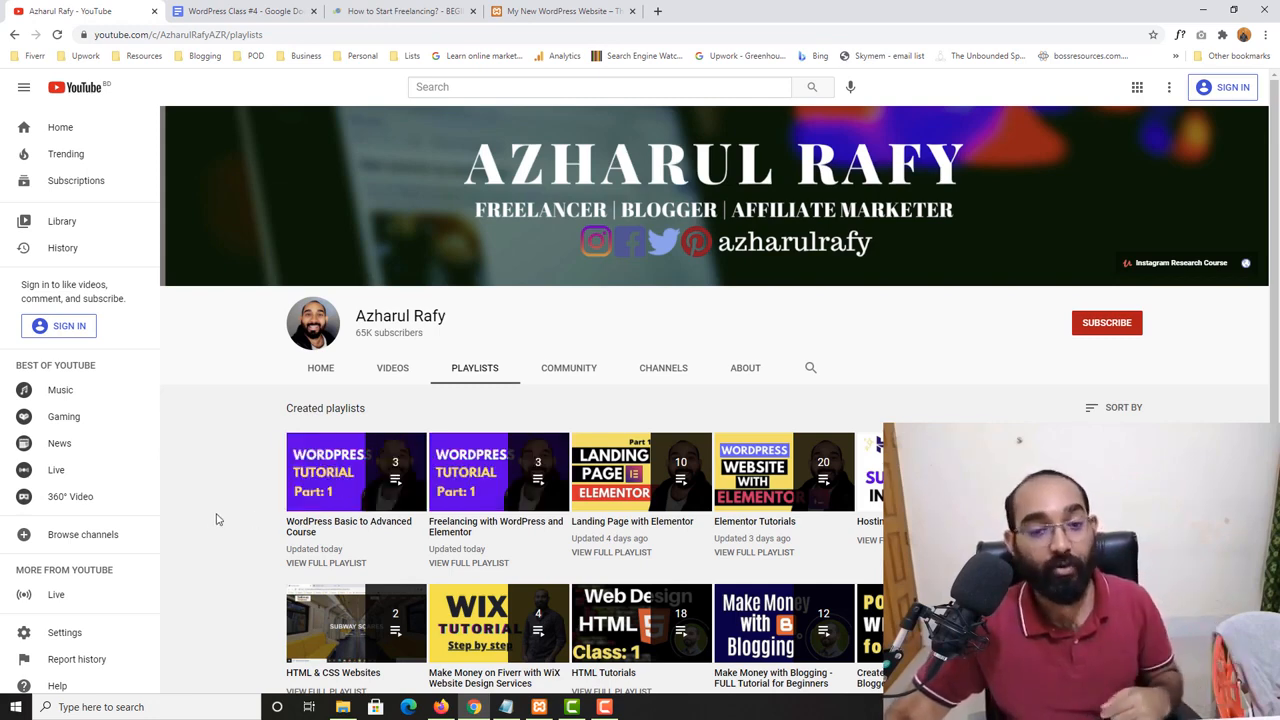
{"action": "left_click", "coordinate": [557, 7]}
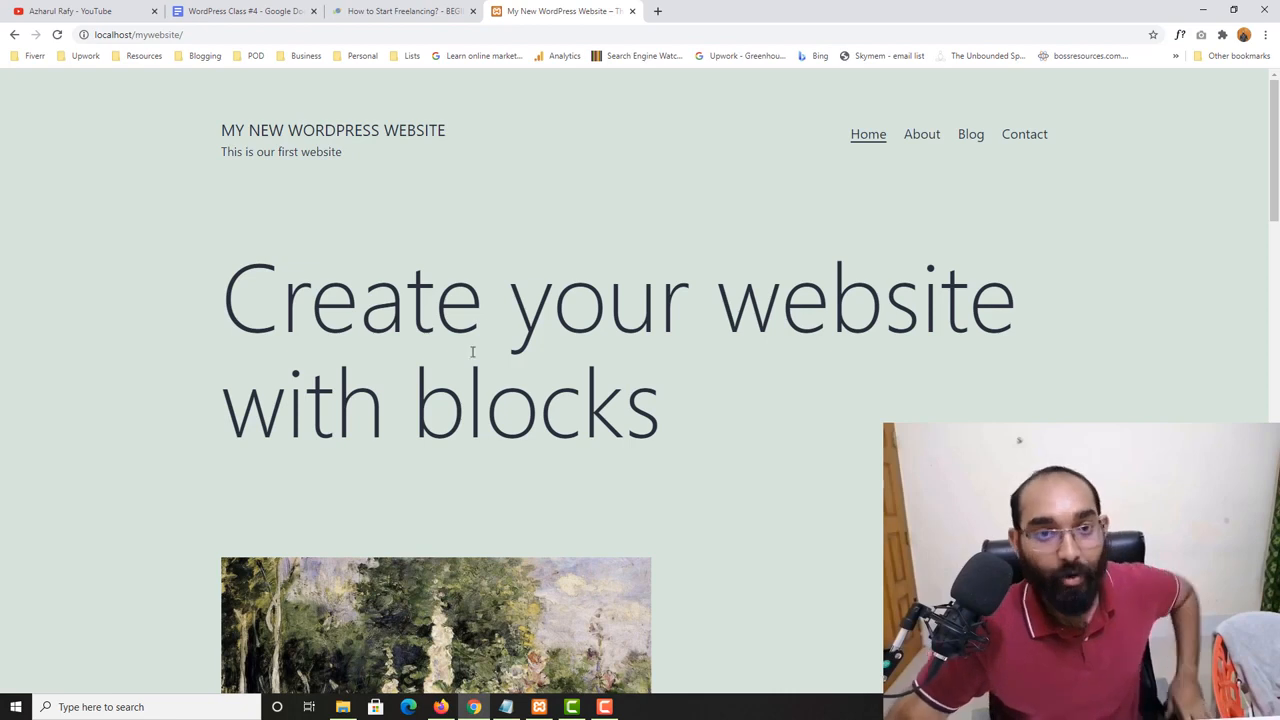
{"action": "scroll", "coordinate": [400, 345], "scroll_direction": "down", "scroll_amount": 1}
{"action": "scroll", "coordinate": [194, 351], "scroll_direction": "up", "scroll_amount": 1}
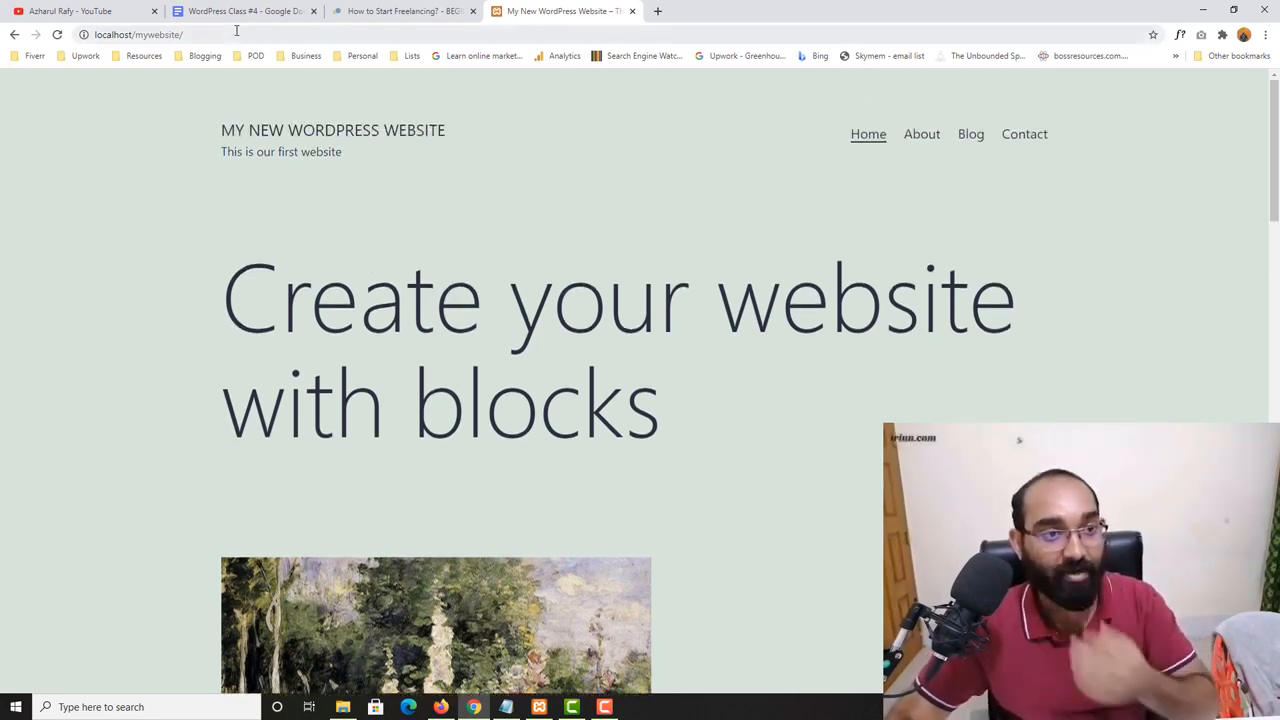
{"action": "left_click", "coordinate": [284, 35]}
{"action": "left_click", "coordinate": [284, 35]}
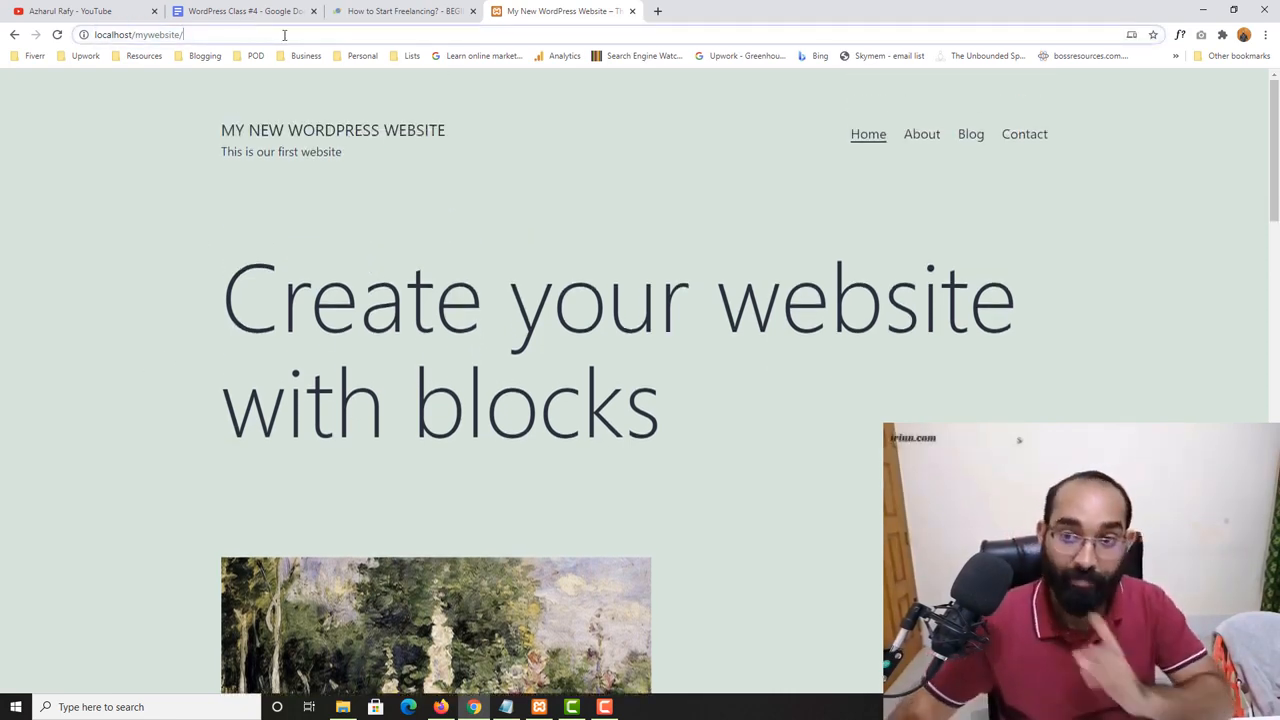
- Open the local website's Blog page and look over its content
{"action": "left_click", "coordinate": [970, 134]}
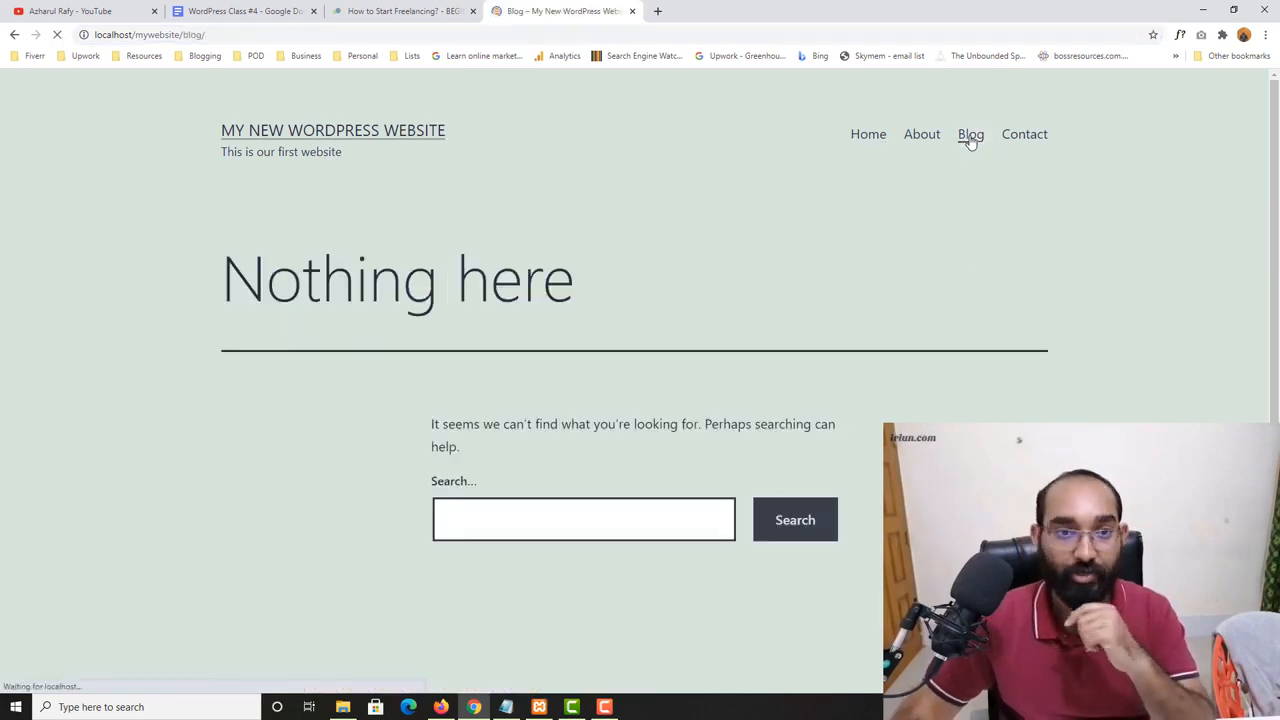
{"action": "scroll", "coordinate": [369, 283], "scroll_direction": "down", "scroll_amount": 1}
{"action": "scroll", "coordinate": [206, 277], "scroll_direction": "up", "scroll_amount": 1}
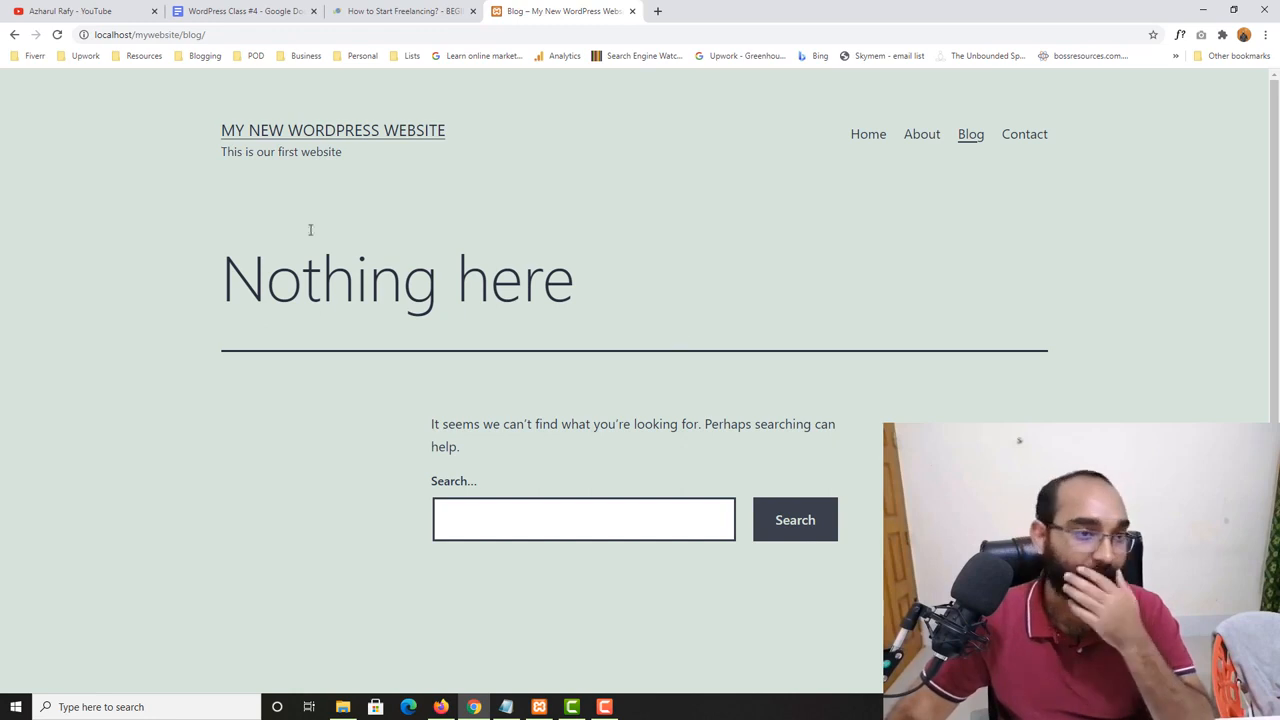
- Replace the blog part of the site address with wp-admin to open the WordPress login page
{"action": "left_click", "coordinate": [216, 37]}
{"action": "left_click_drag", "start_coordinate": [183, 37], "coordinate": [269, 37]}
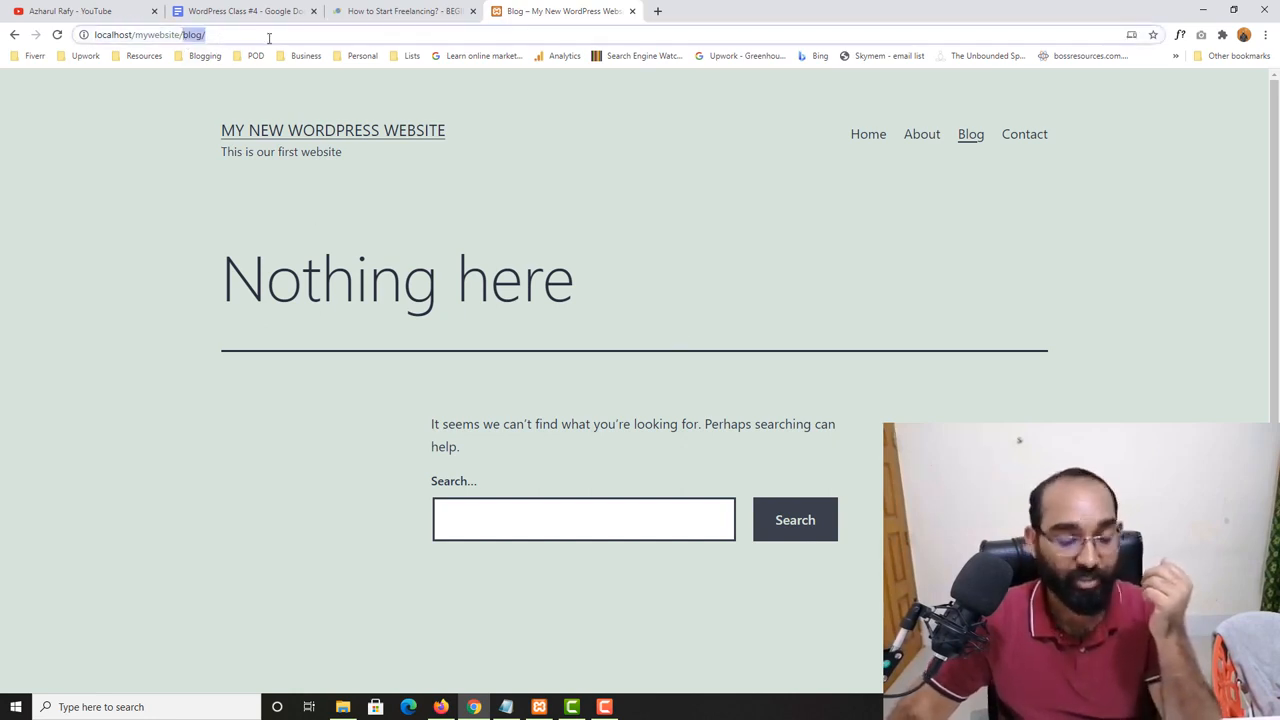
{"action": "key", "text": "BackSpace"}
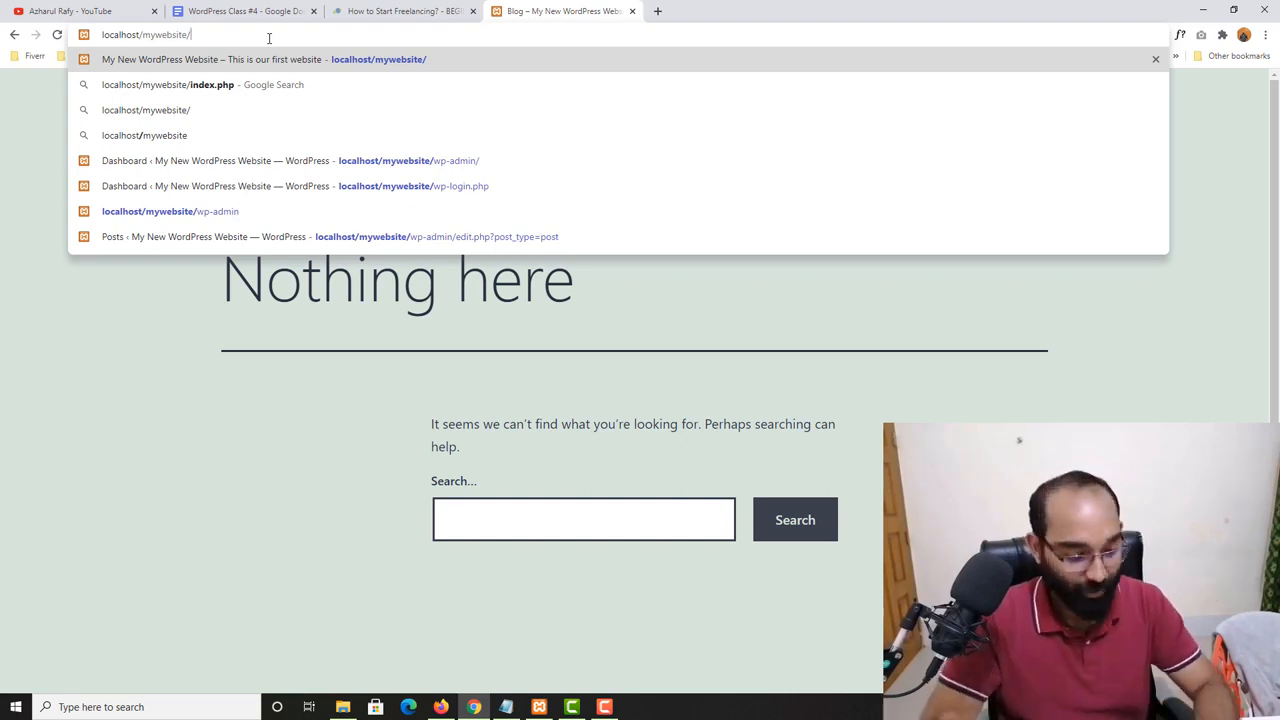
{"action": "type", "text": "wp"}
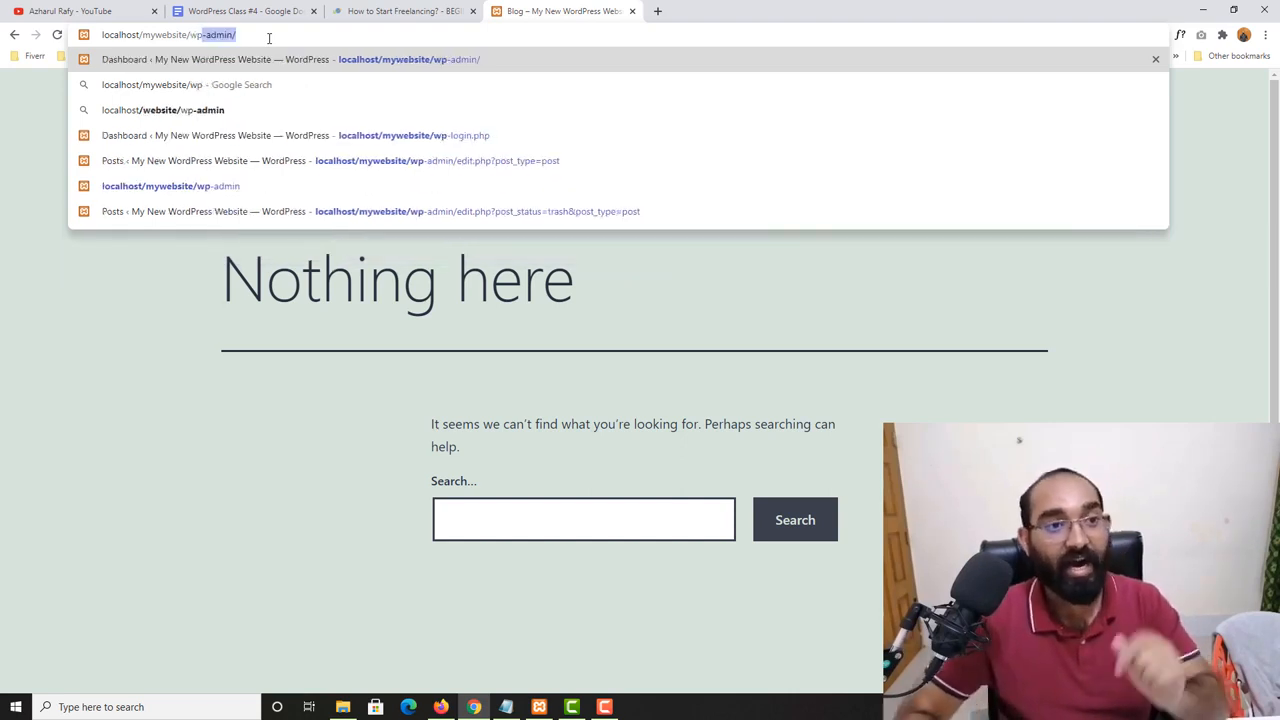
{"action": "key", "text": "Return"}
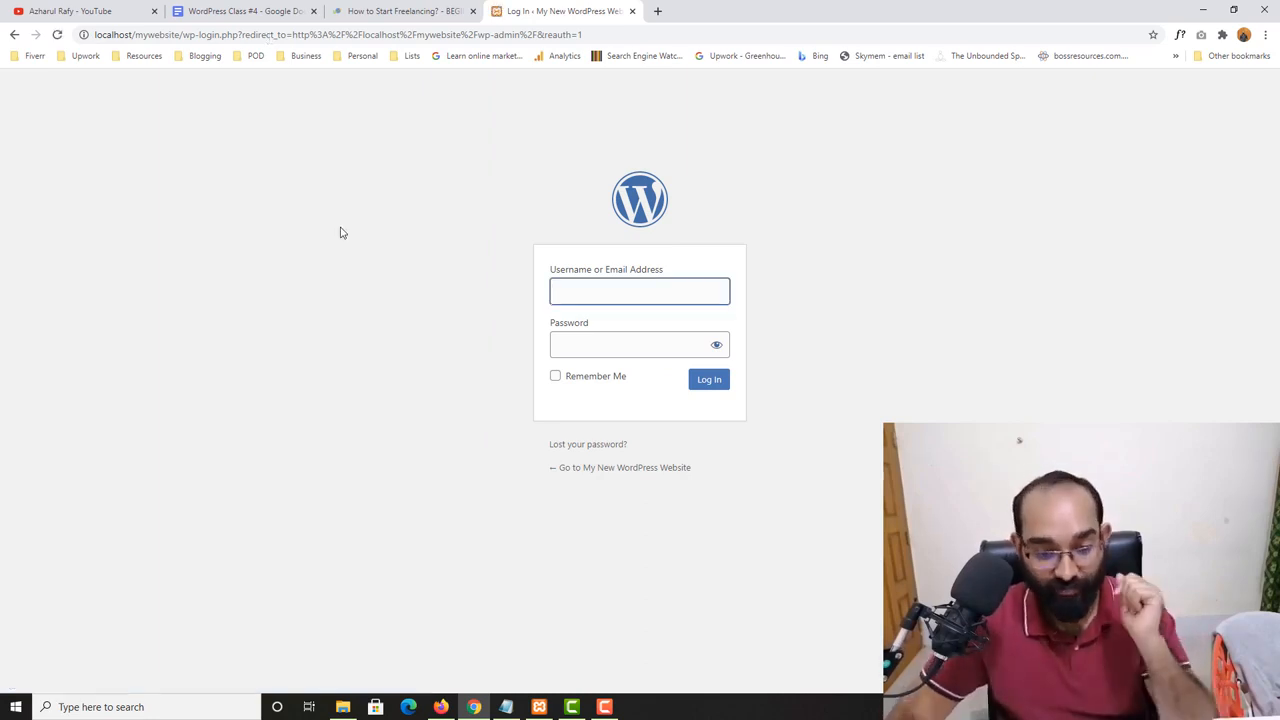
- Switch to the XAMPP Control Panel and check the status of Apache and MySQL in its log
{"action": "left_click", "coordinate": [541, 707]}
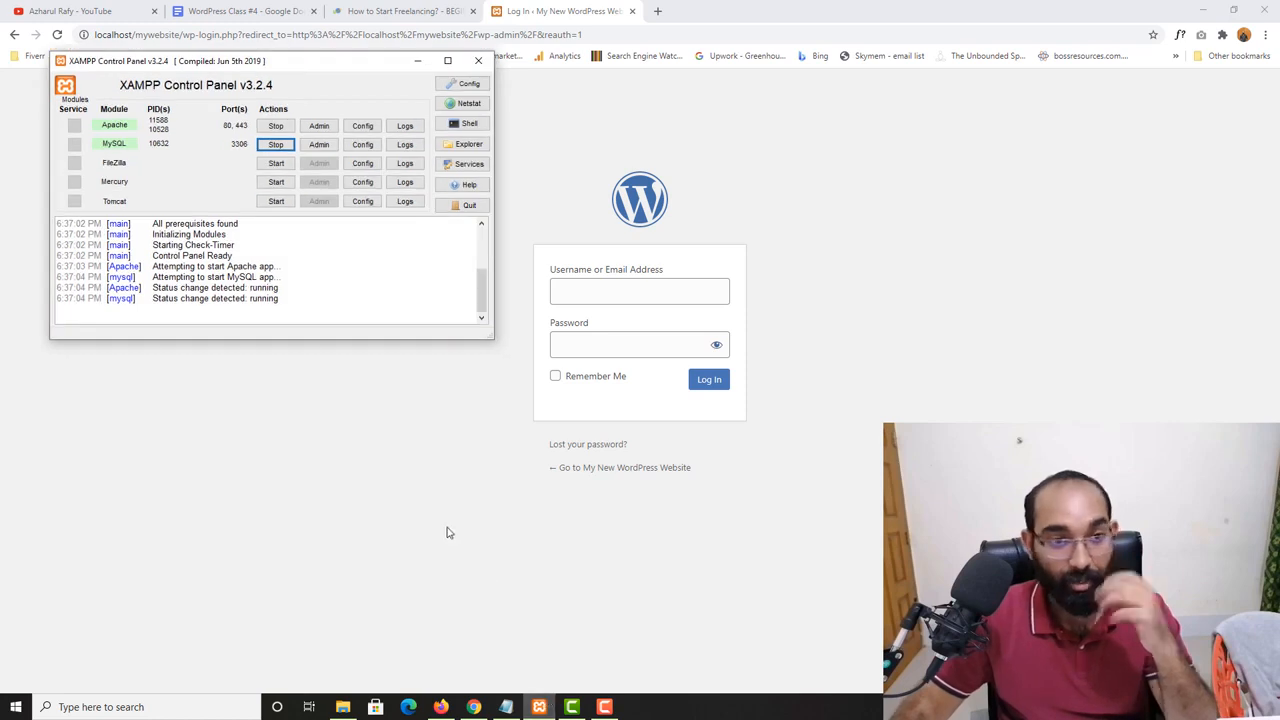
{"action": "scroll", "coordinate": [363, 329], "scroll_direction": "up", "scroll_amount": 3}
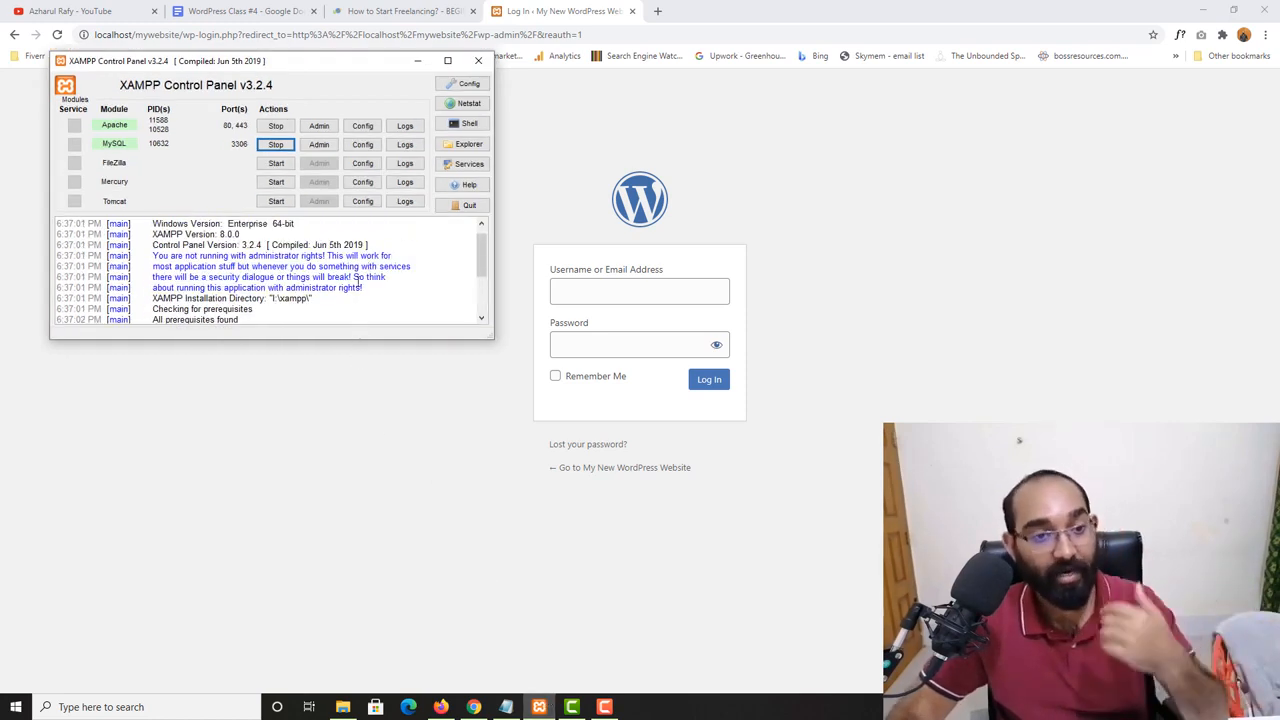
{"action": "scroll", "coordinate": [357, 281], "scroll_direction": "down", "scroll_amount": 3}
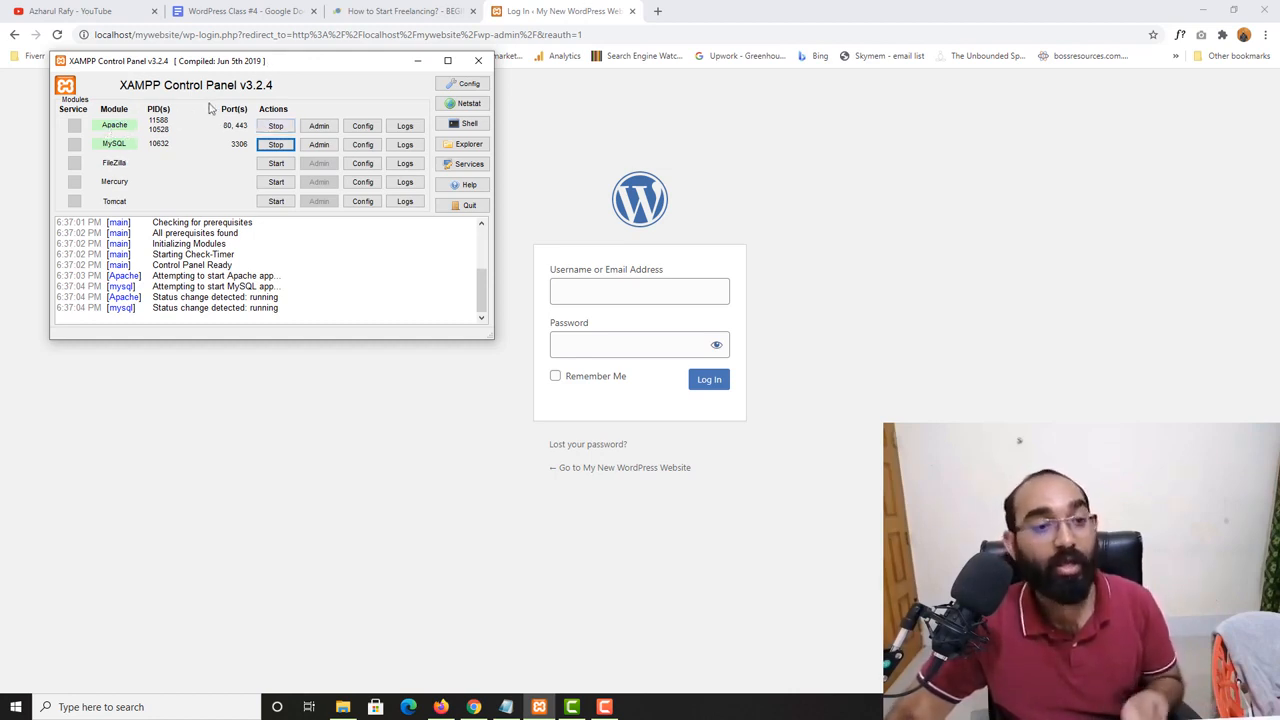
- Minimize the XAMPP Control Panel and log in to WordPress with the account username and password
{"action": "left_click", "coordinate": [418, 61]}
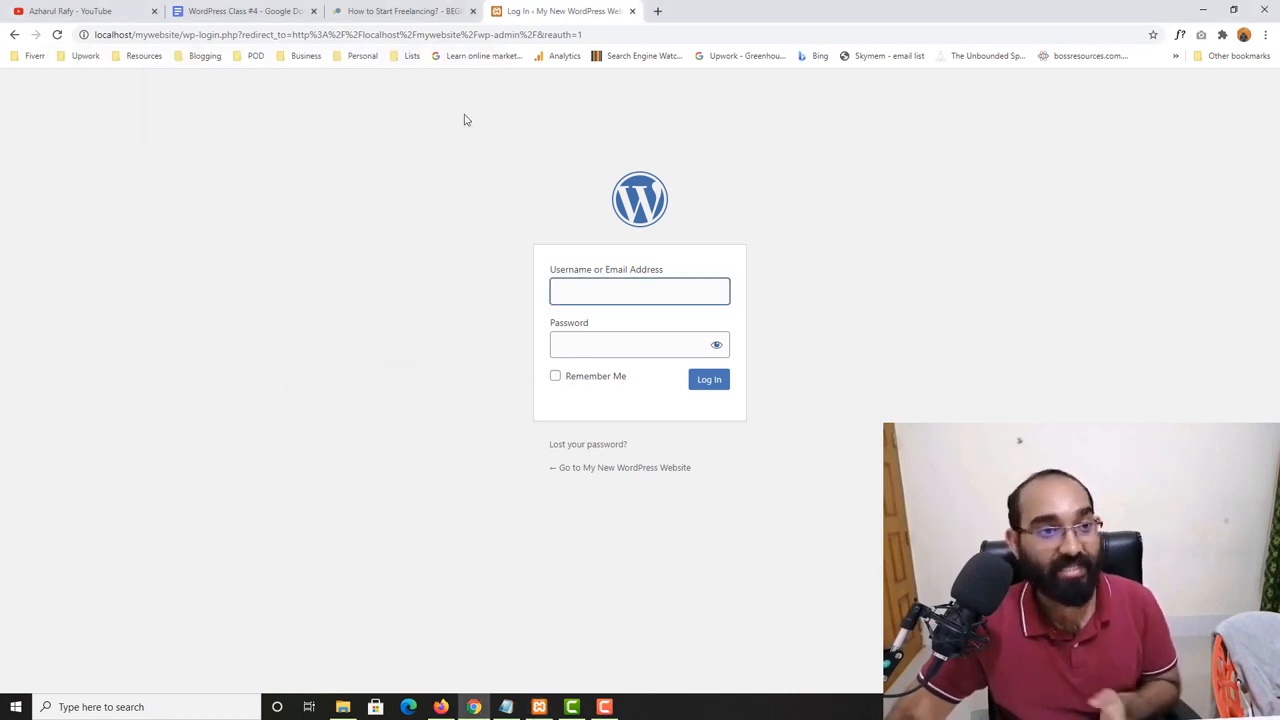
{"action": "left_click", "coordinate": [657, 293]}
{"action": "type", "text": "rafy"}
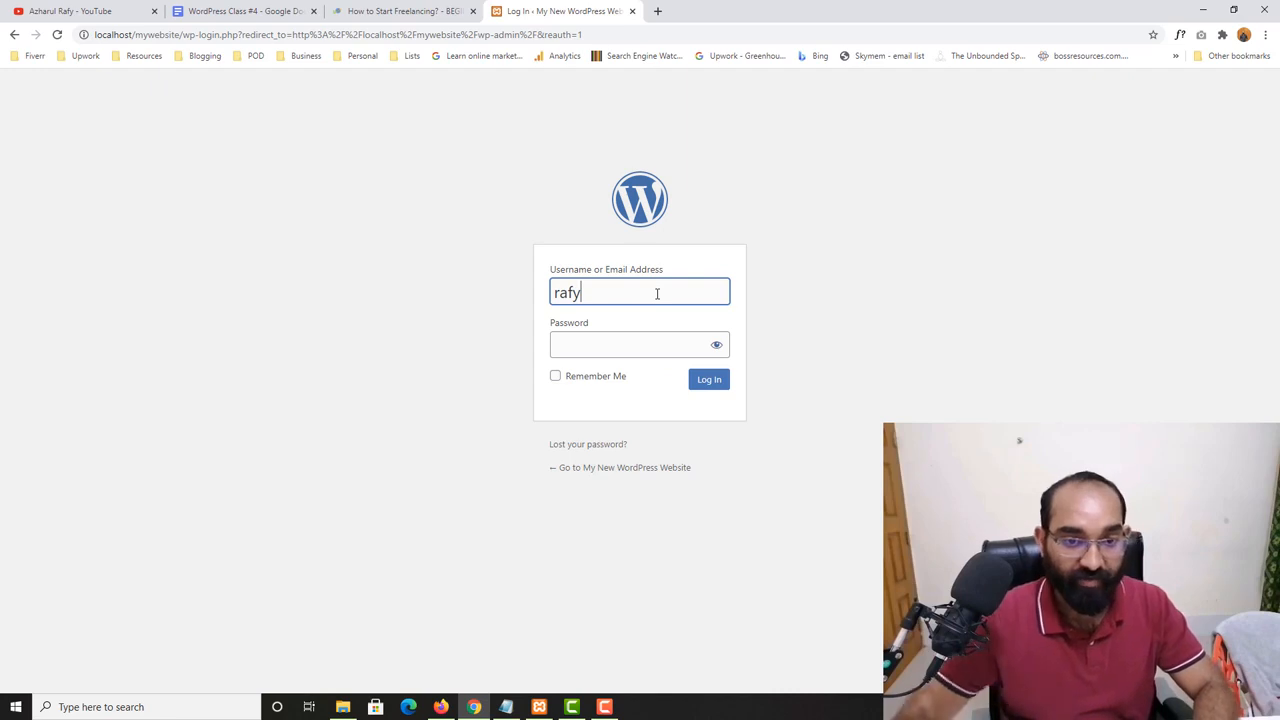
{"action": "left_click", "coordinate": [634, 349]}
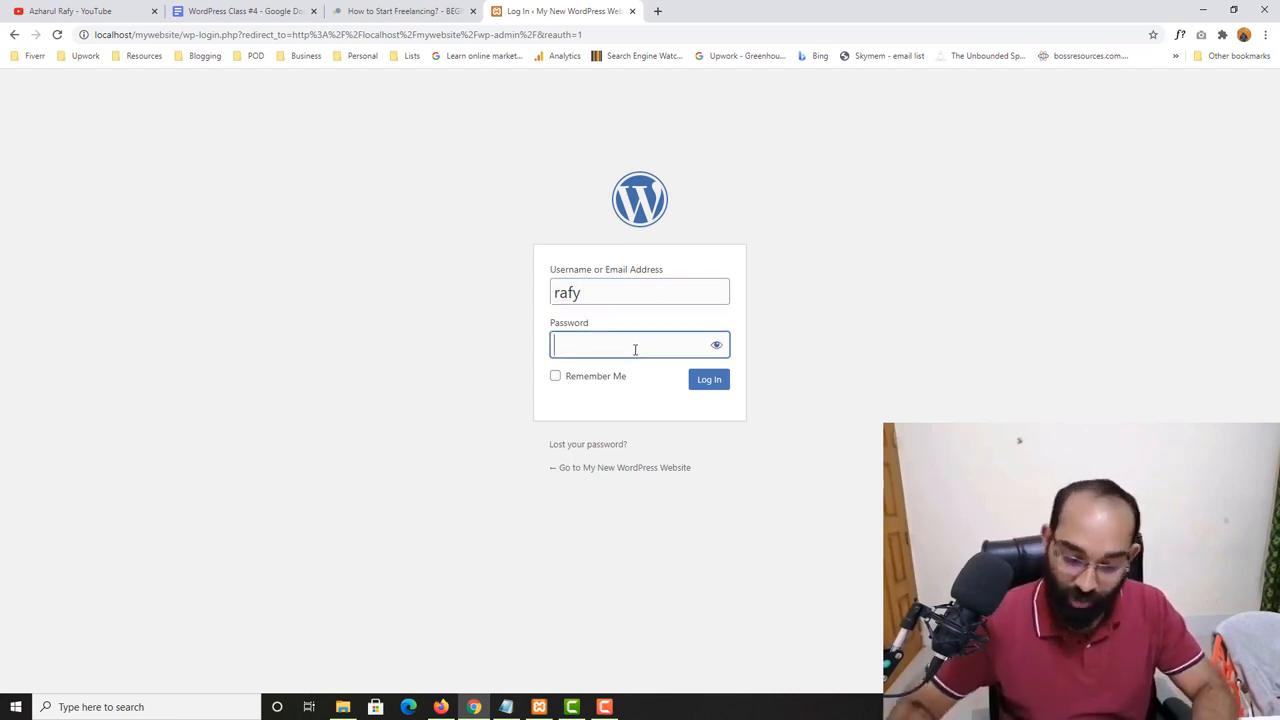
{"action": "type", "text": "•••••••••"}
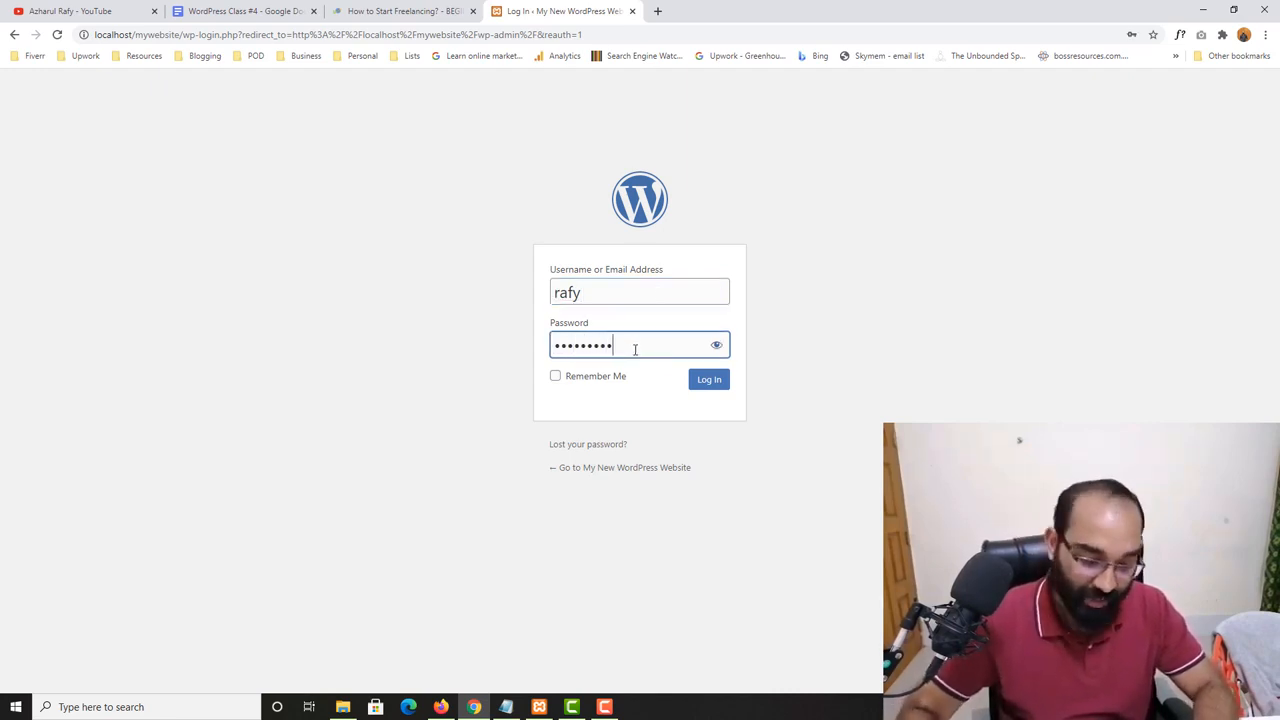
{"action": "type", "text": "•"}
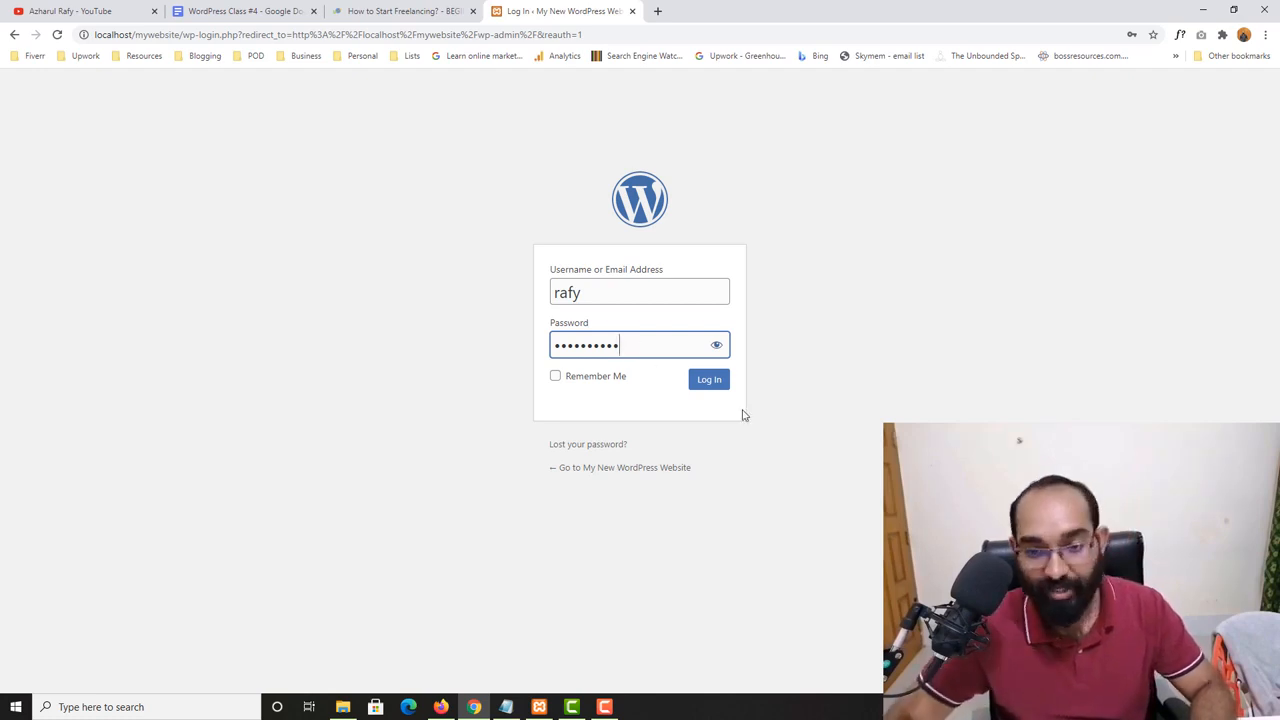
{"action": "left_click", "coordinate": [712, 382]}
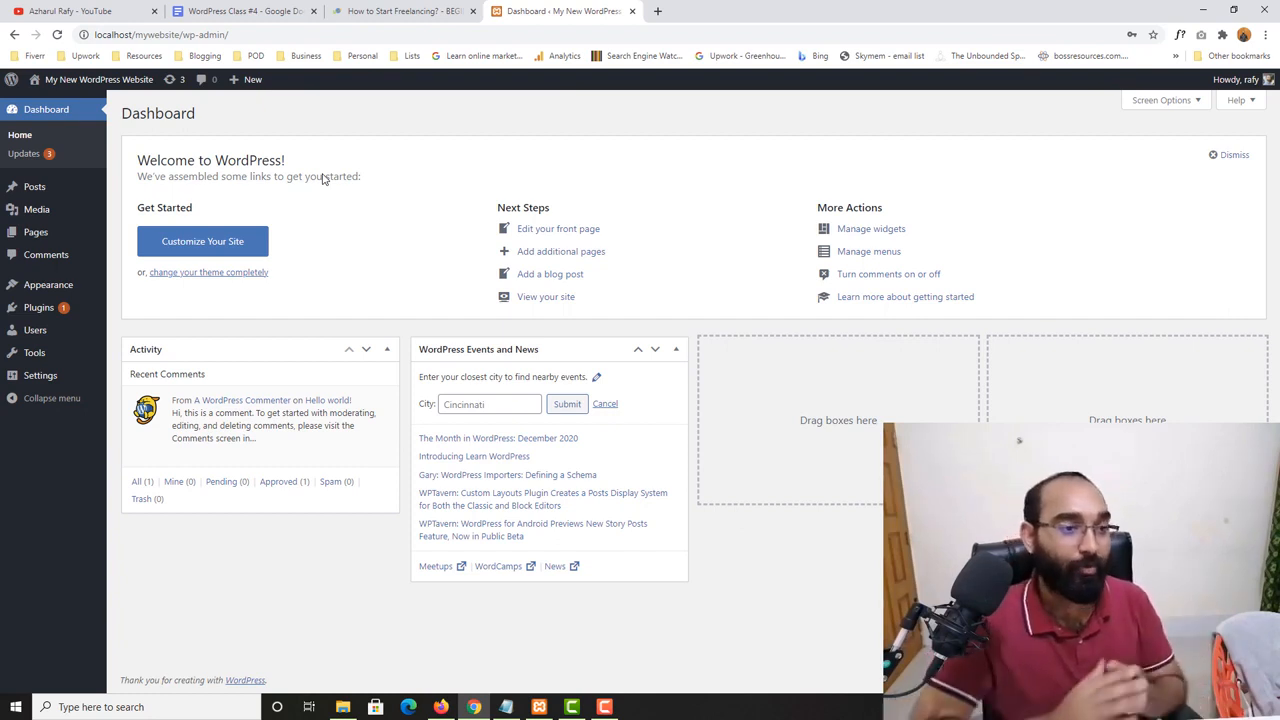
- Start a new post from the WordPress dashboard
{"action": "mouse_move", "coordinate": [65, 190]}
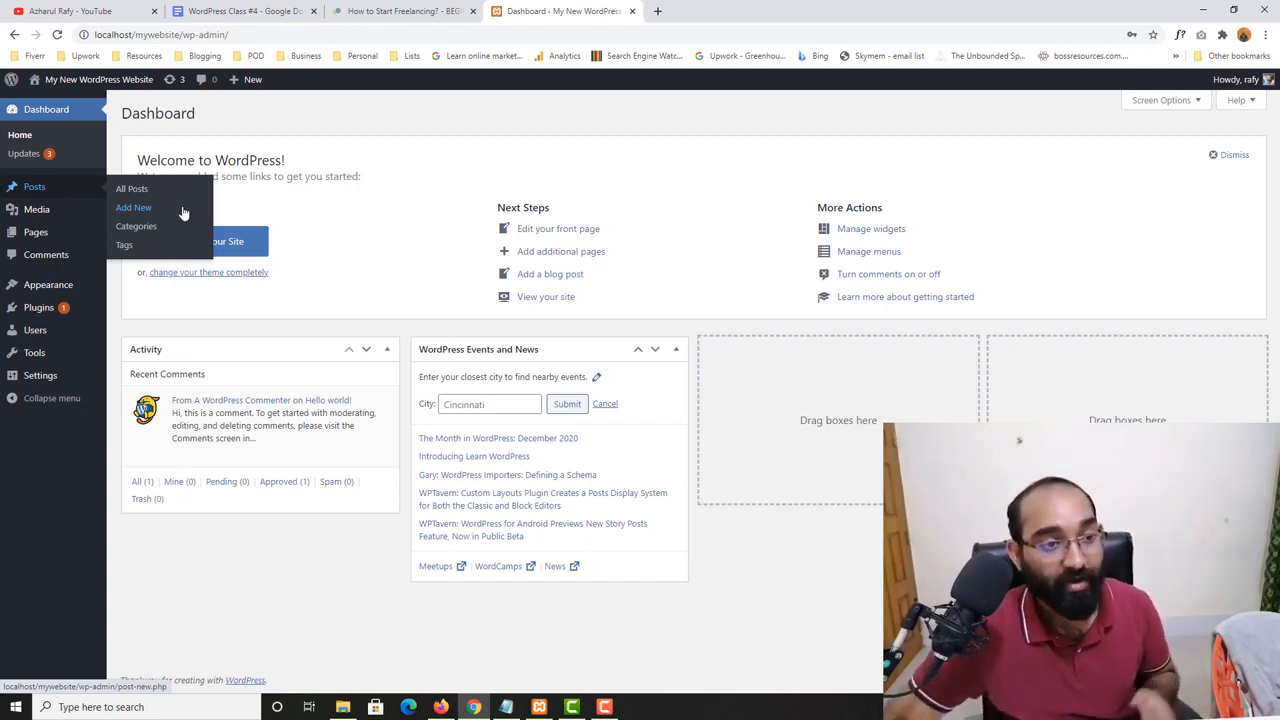
{"action": "left_click", "coordinate": [137, 209]}
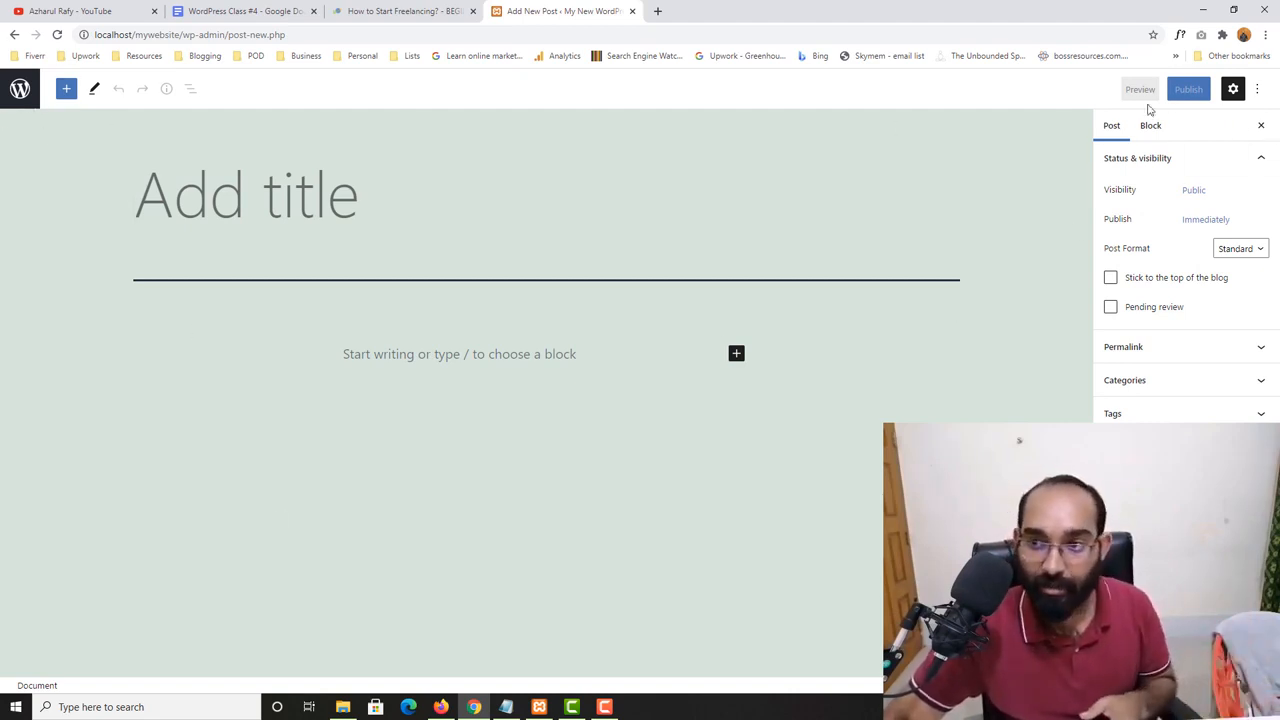
- Look through the block library's text, media, design and widget blocks, and view the editor's Edit and Select modes
{"action": "left_click", "coordinate": [67, 92]}
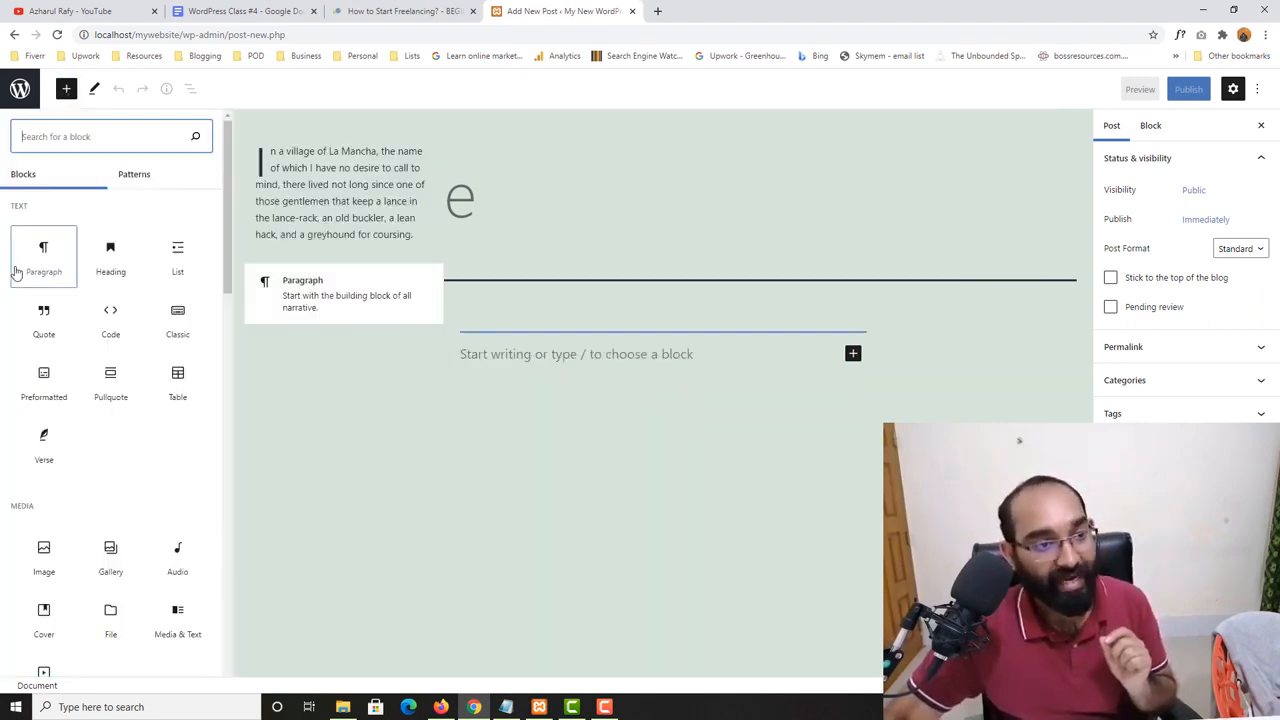
{"action": "scroll", "coordinate": [100, 420], "scroll_direction": "down", "scroll_amount": 2}
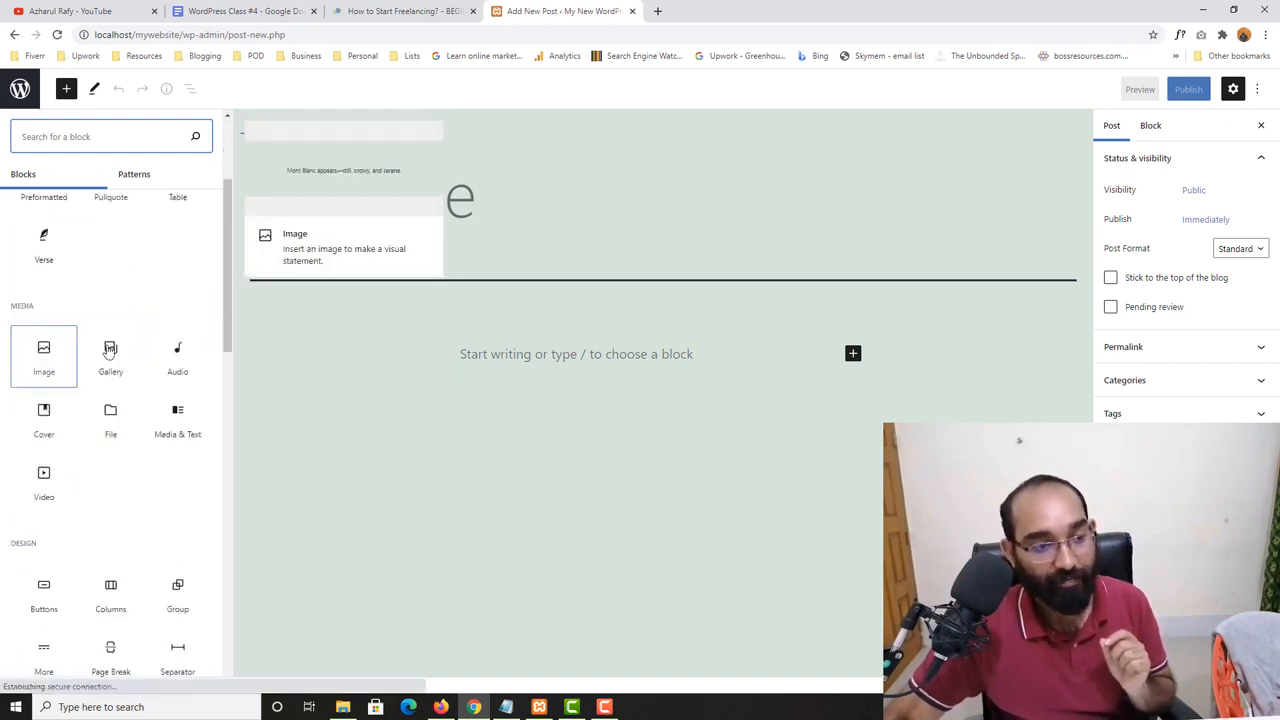
{"action": "scroll", "coordinate": [60, 470], "scroll_direction": "down", "scroll_amount": 3}
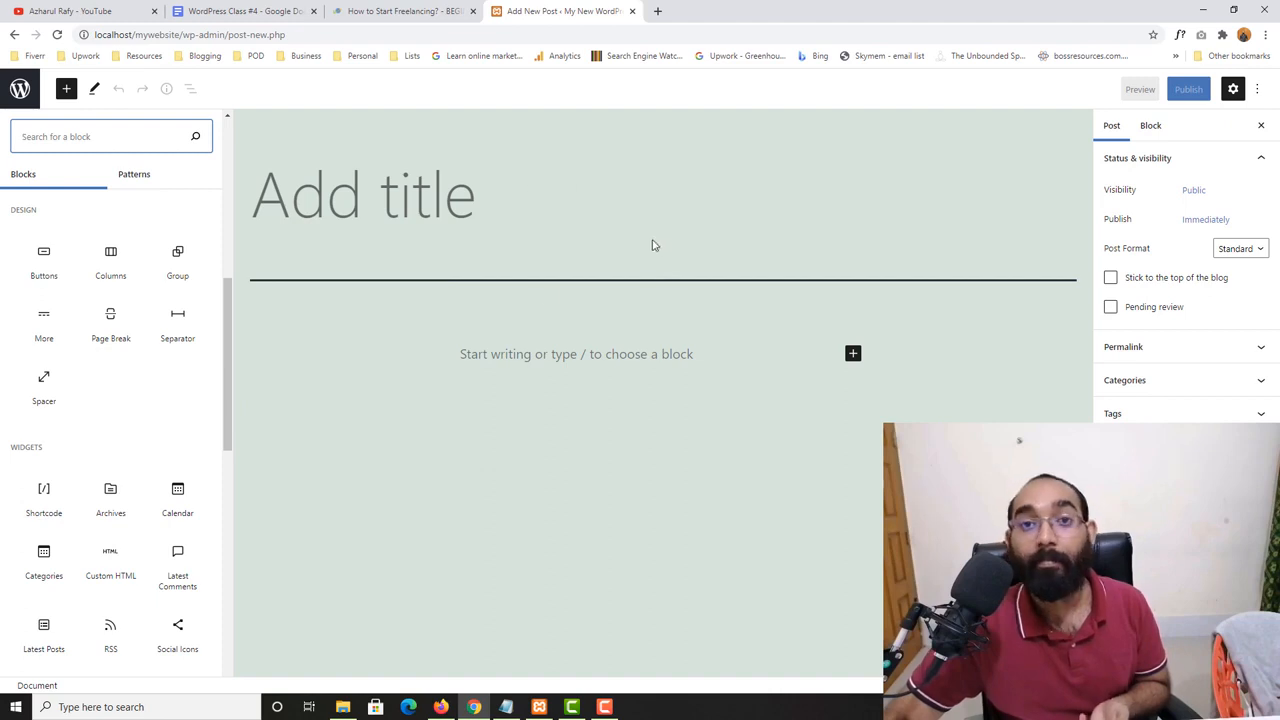
{"action": "scroll", "coordinate": [100, 300], "scroll_direction": "up", "scroll_amount": 6}
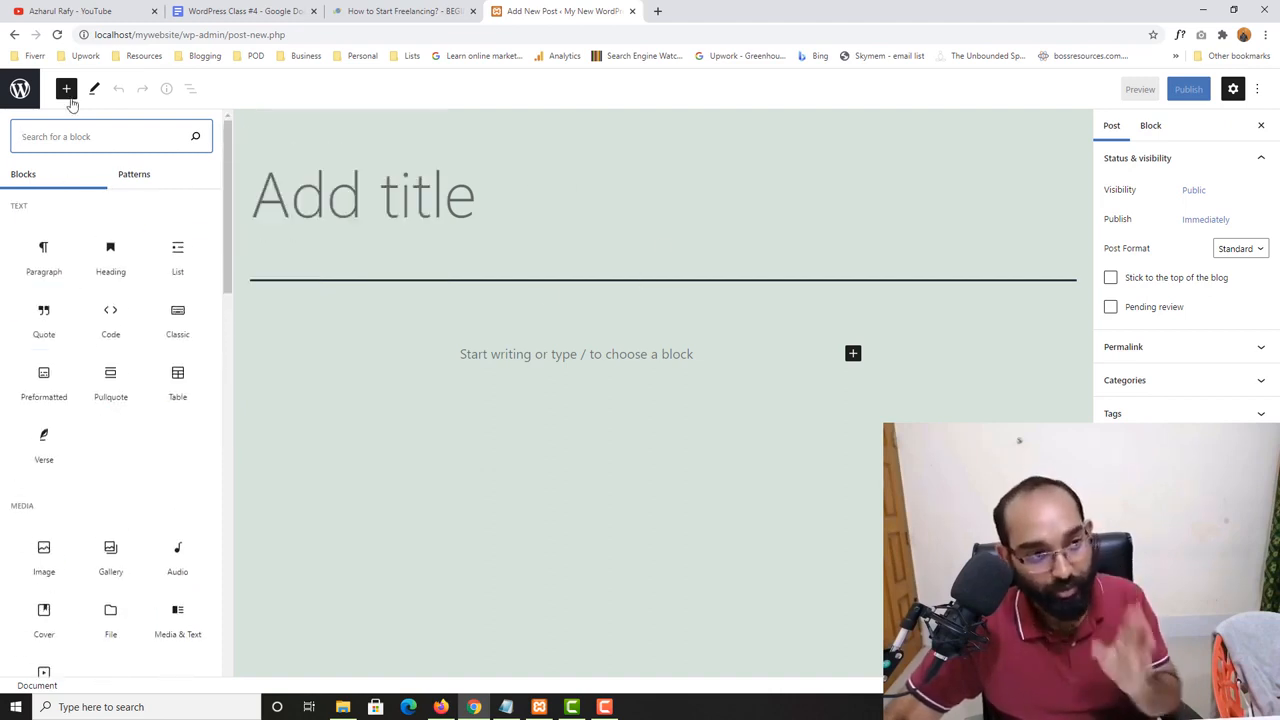
{"action": "left_click", "coordinate": [66, 89]}
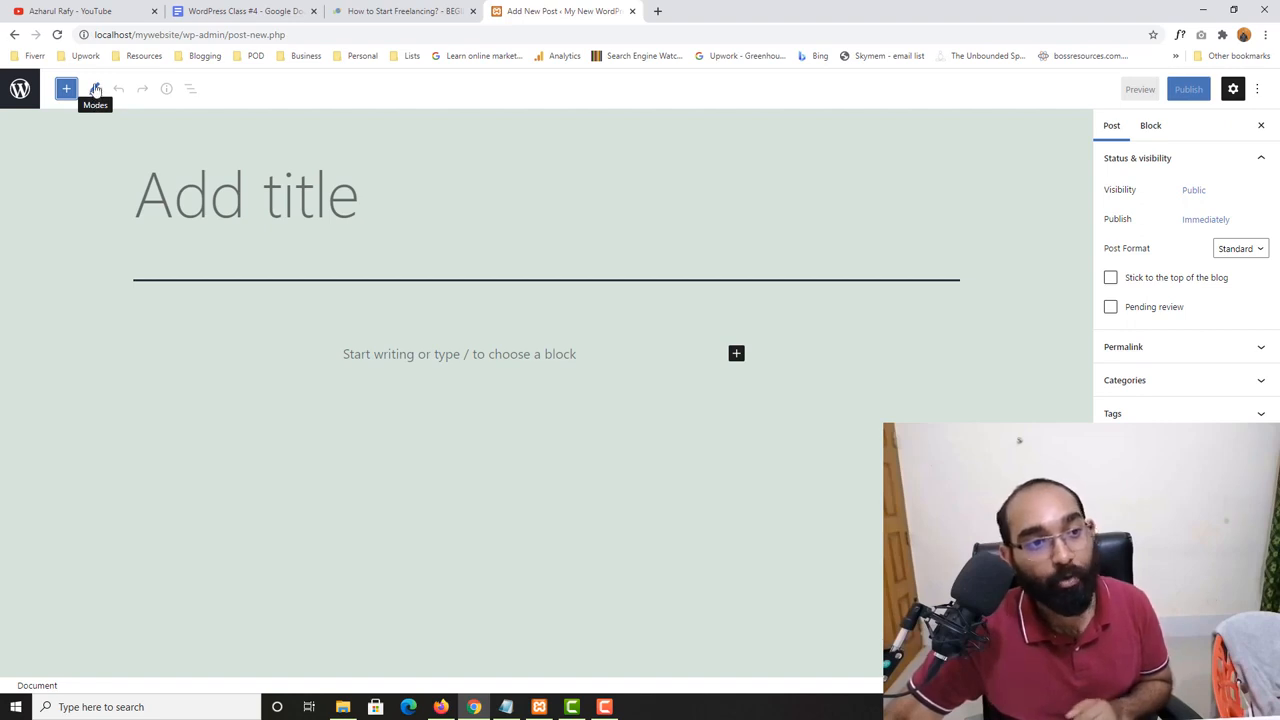
{"action": "left_click", "coordinate": [96, 90]}
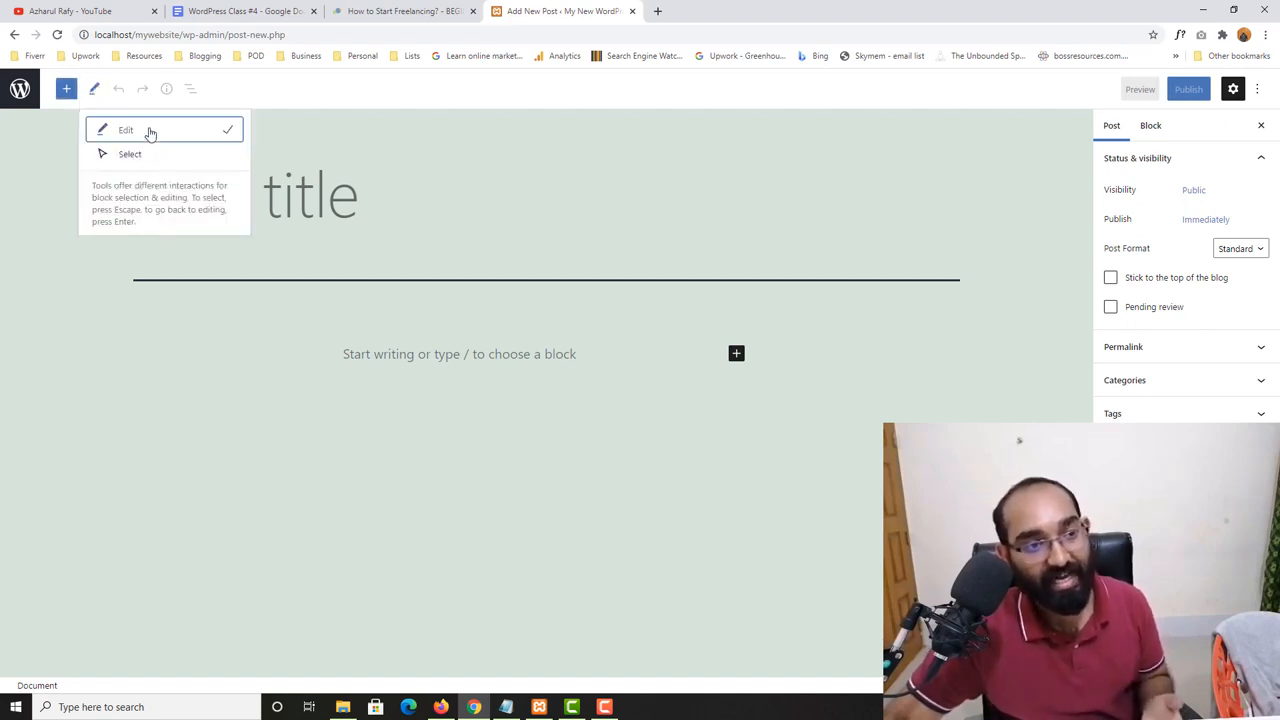
{"action": "left_click", "coordinate": [318, 213]}
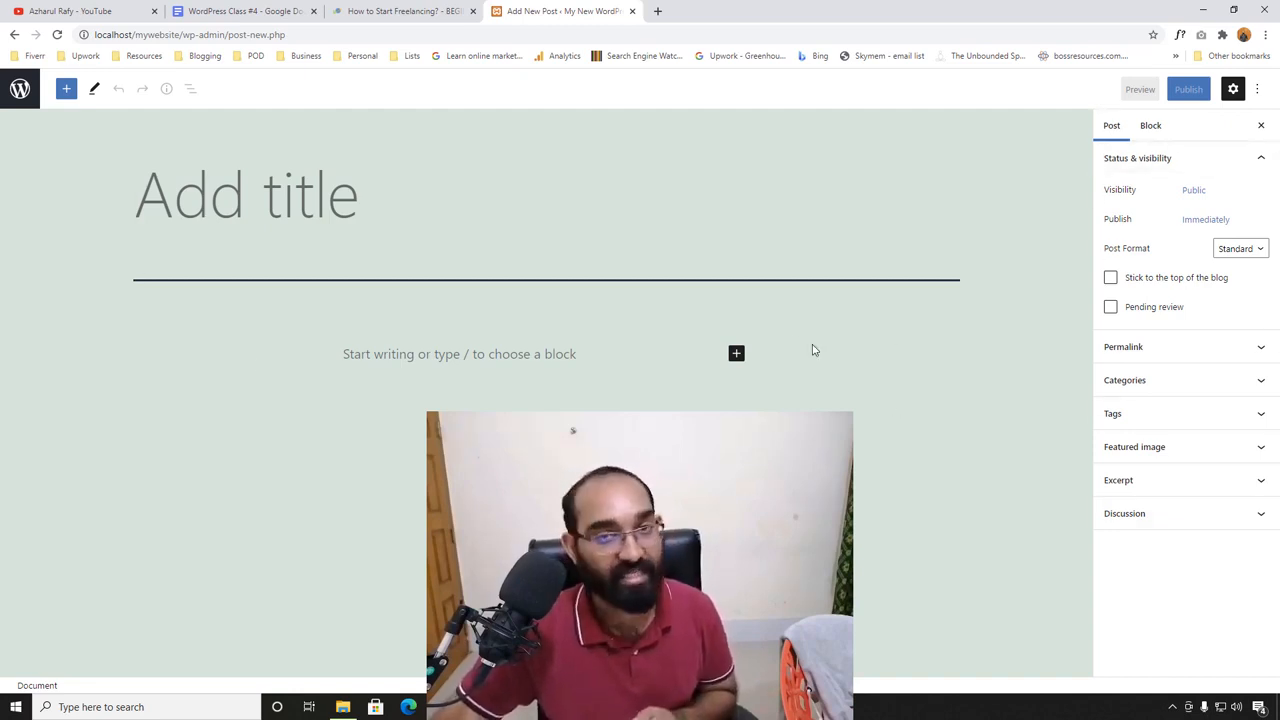
- Examine the settings sidebar, including the post visibility options and the settings of the empty paragraph block
{"action": "left_click", "coordinate": [1235, 90]}
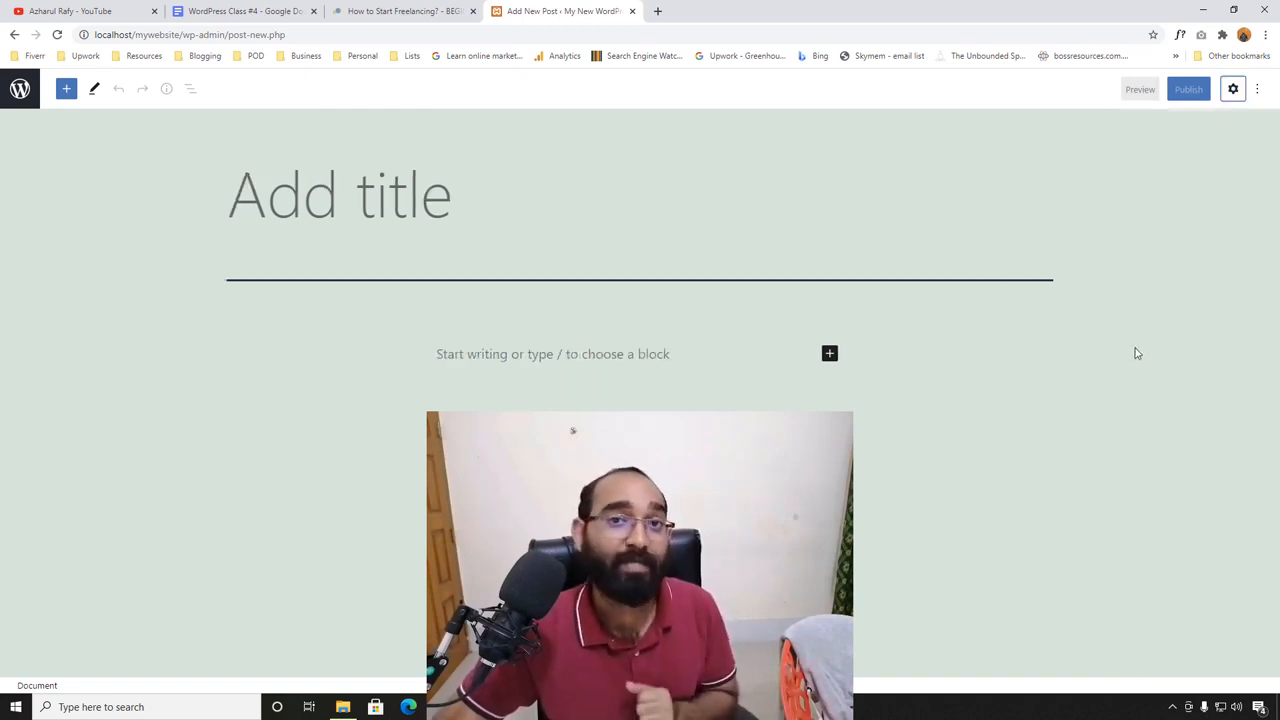
{"action": "left_click", "coordinate": [1233, 90]}
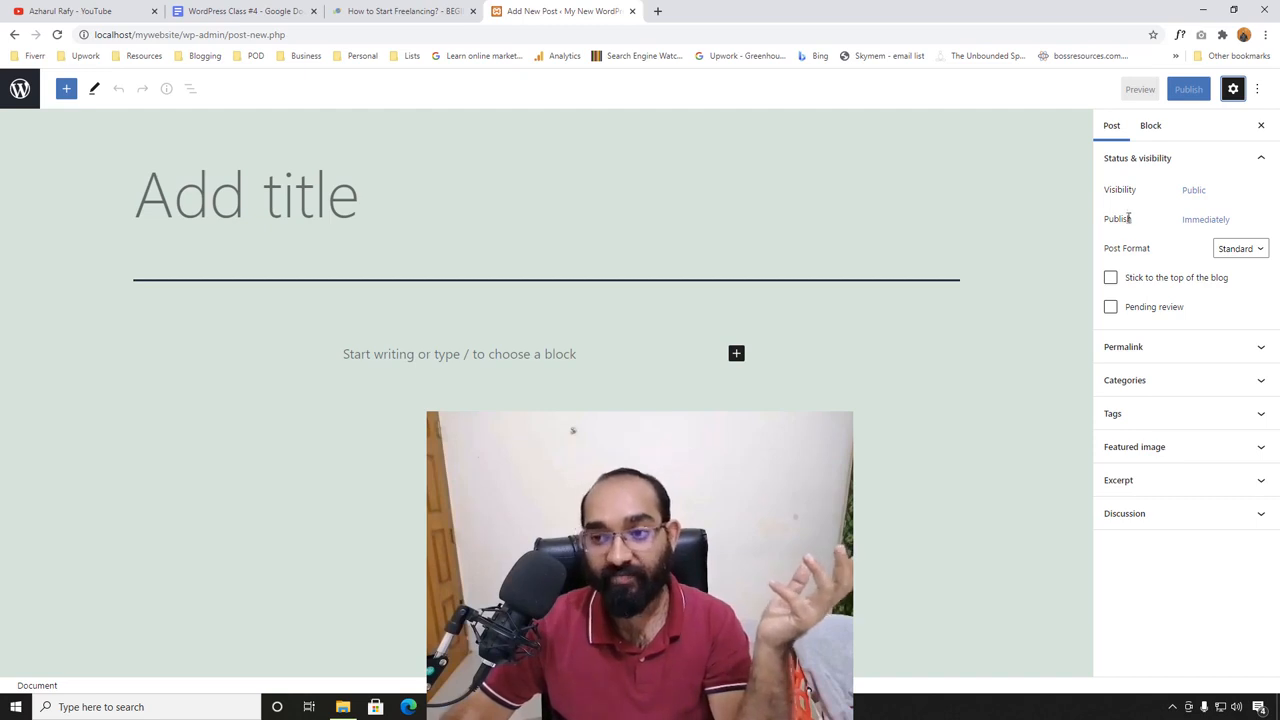
{"action": "left_click", "coordinate": [1194, 191]}
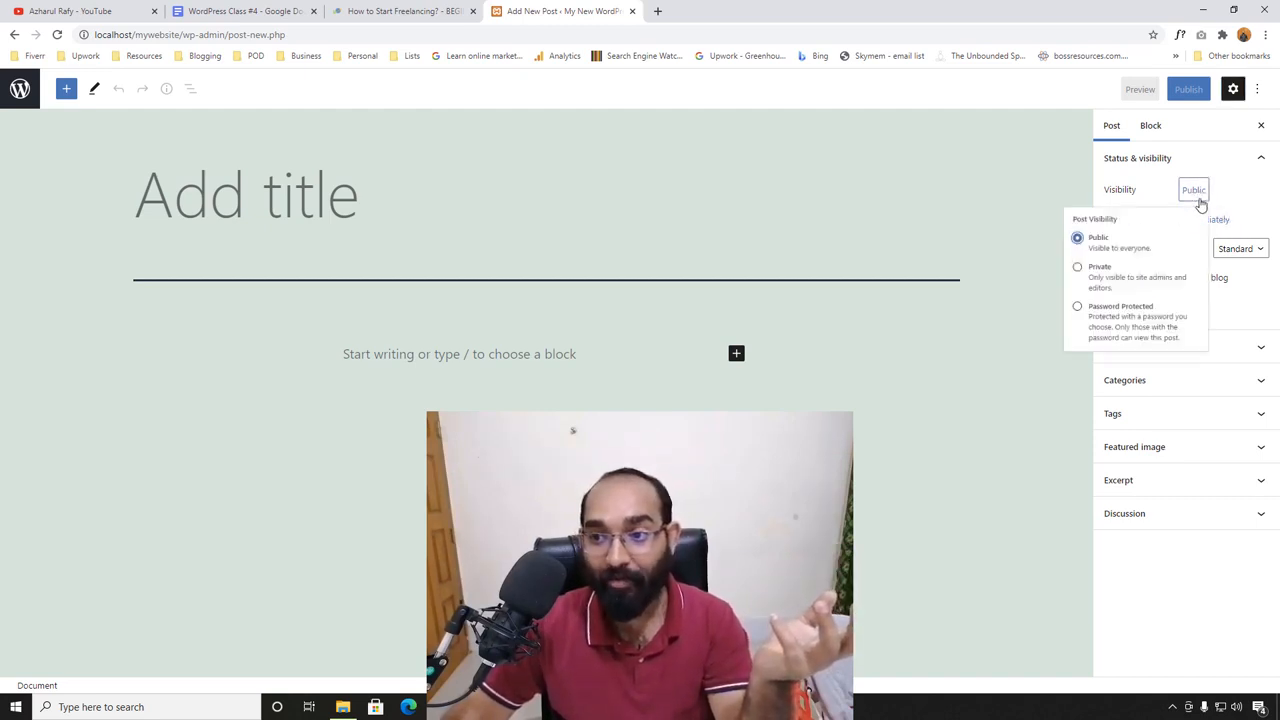
{"action": "left_click", "coordinate": [1158, 196]}
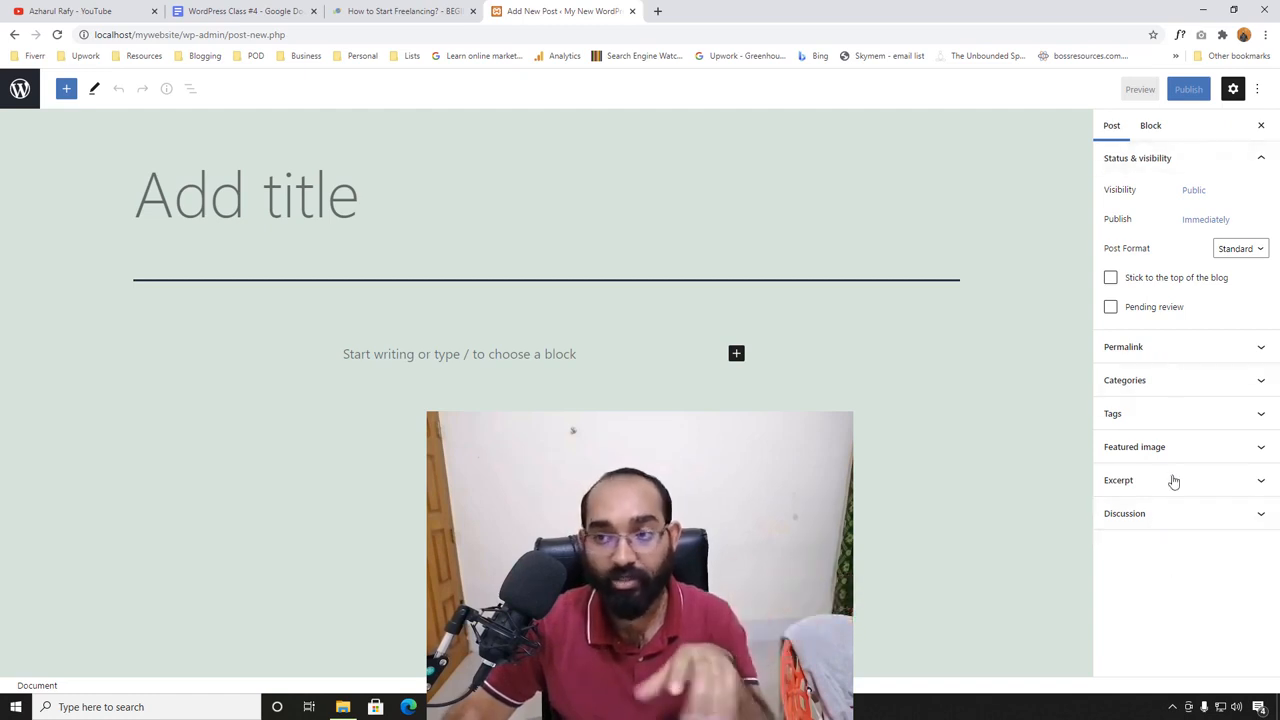
{"action": "left_click", "coordinate": [1151, 128]}
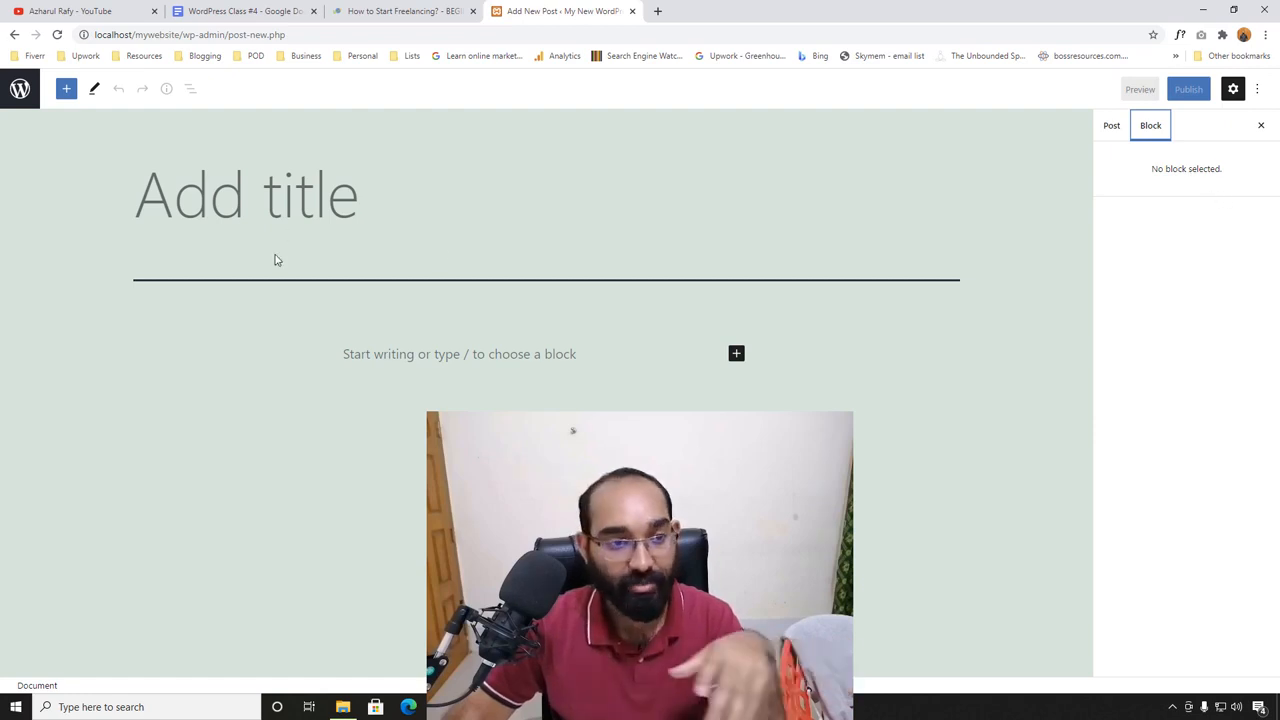
{"action": "left_click", "coordinate": [480, 362]}
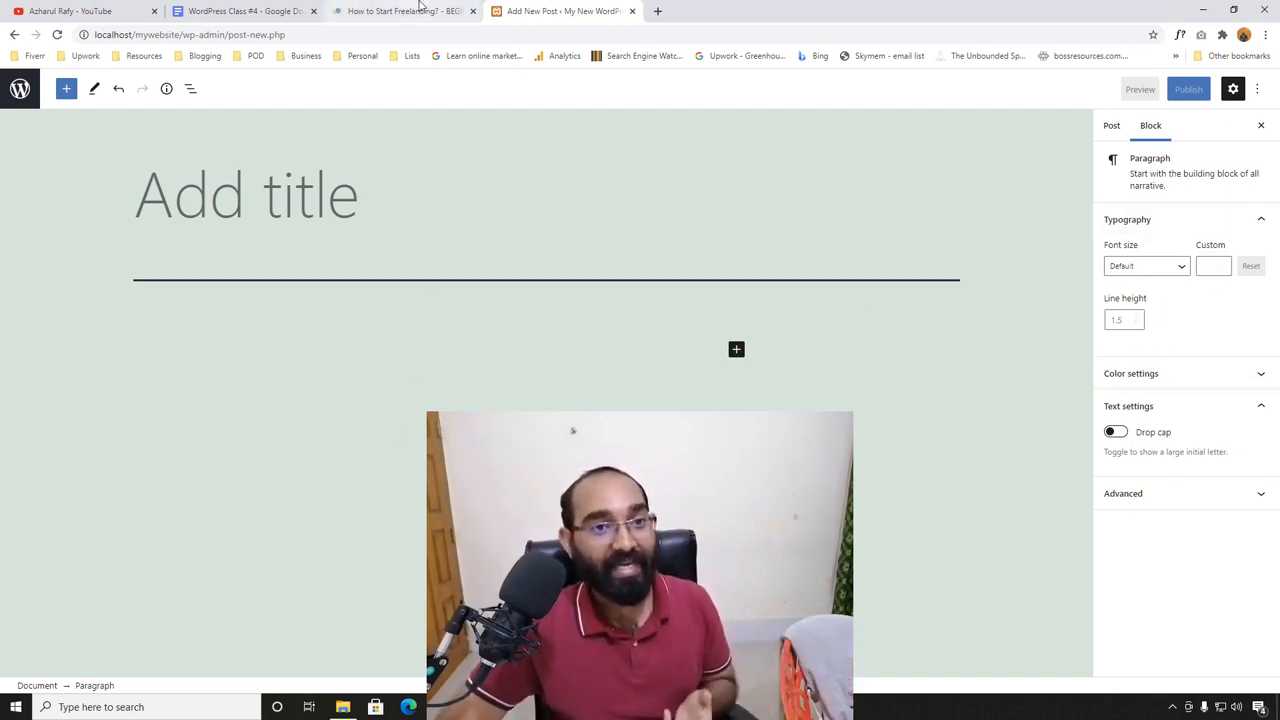
- Look over the learners.world article "How to Start Freelancing?" as an example post, including its domain, content and title
{"action": "left_click_drag", "start_coordinate": [420, 5], "coordinate": [632, 6]}
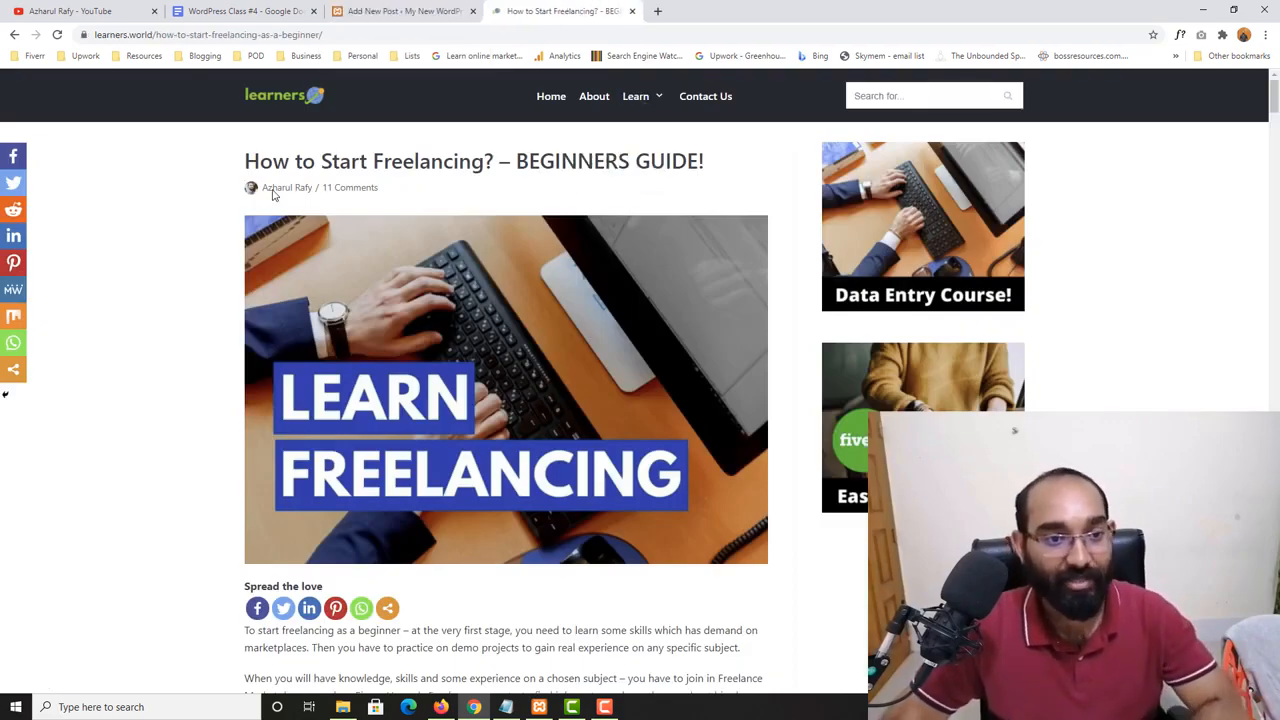
{"action": "scroll", "coordinate": [110, 557], "scroll_direction": "down", "scroll_amount": 15}
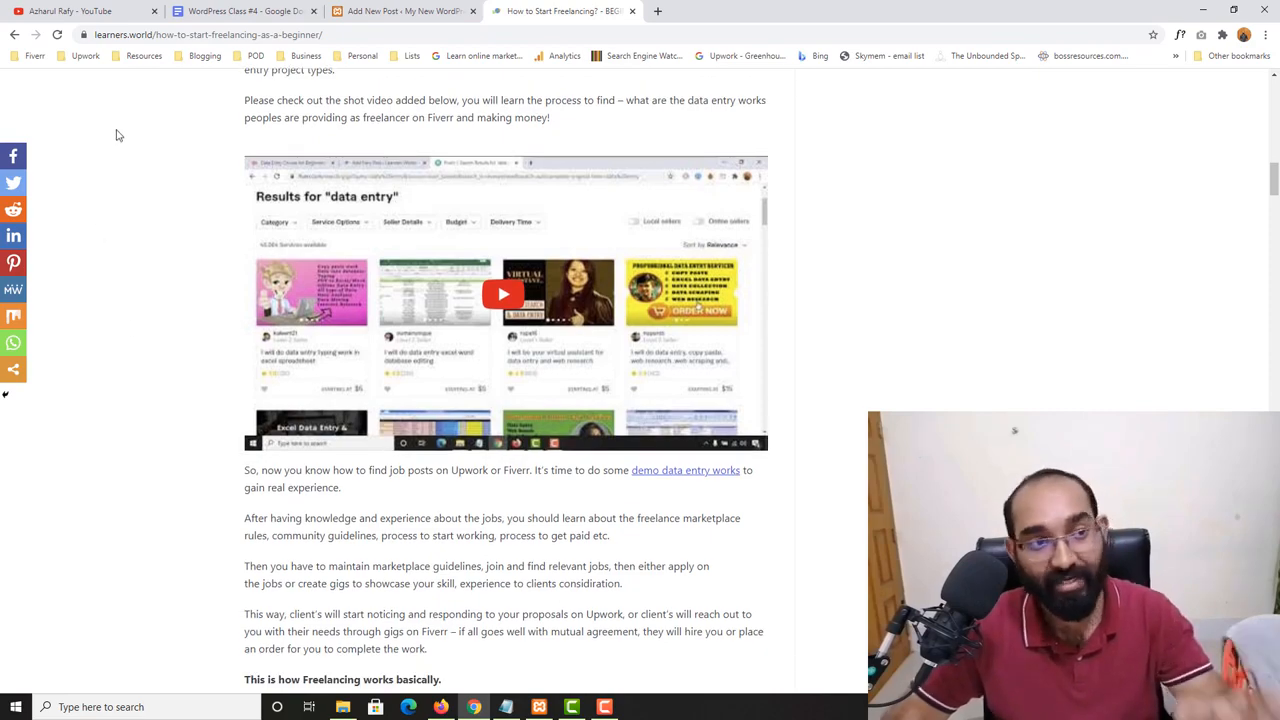
{"action": "left_click_drag", "start_coordinate": [156, 33], "coordinate": [95, 32]}
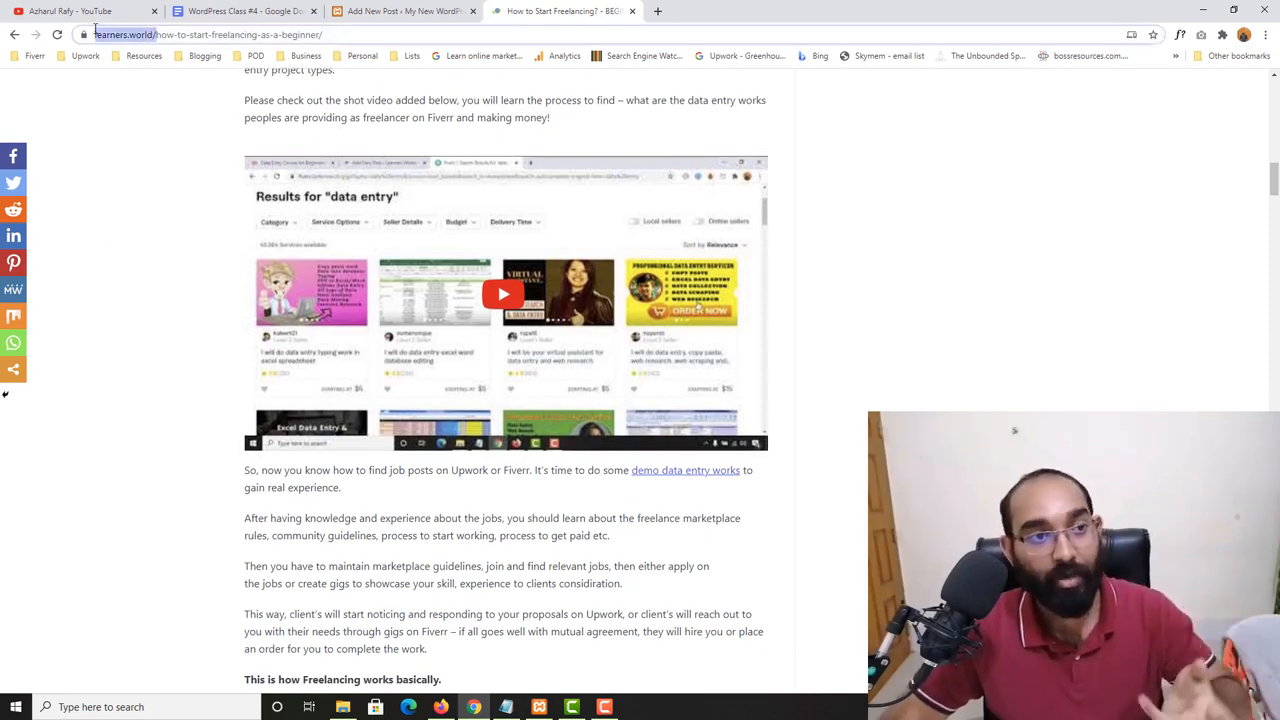
{"action": "left_click", "coordinate": [142, 244]}
{"action": "scroll", "coordinate": [168, 293], "scroll_direction": "up", "scroll_amount": 7}
{"action": "scroll", "coordinate": [168, 293], "scroll_direction": "up", "scroll_amount": 12}
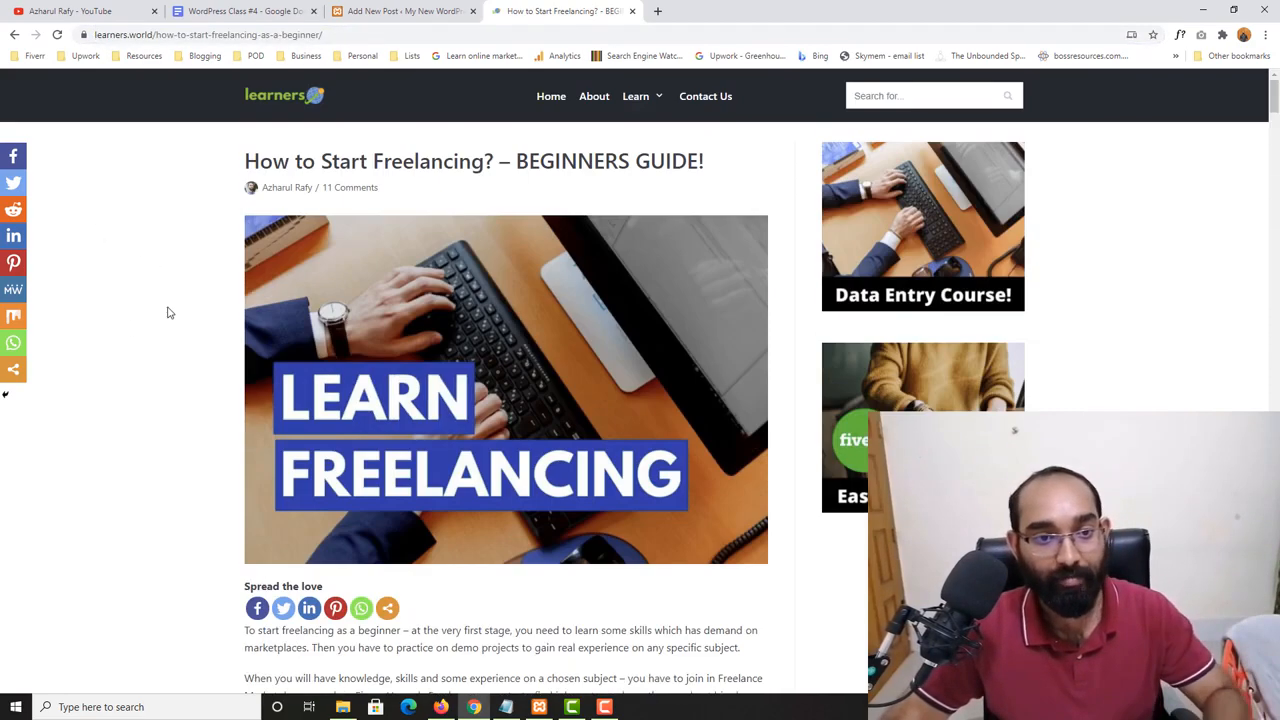
{"action": "left_click_drag", "start_coordinate": [245, 161], "coordinate": [700, 161]}
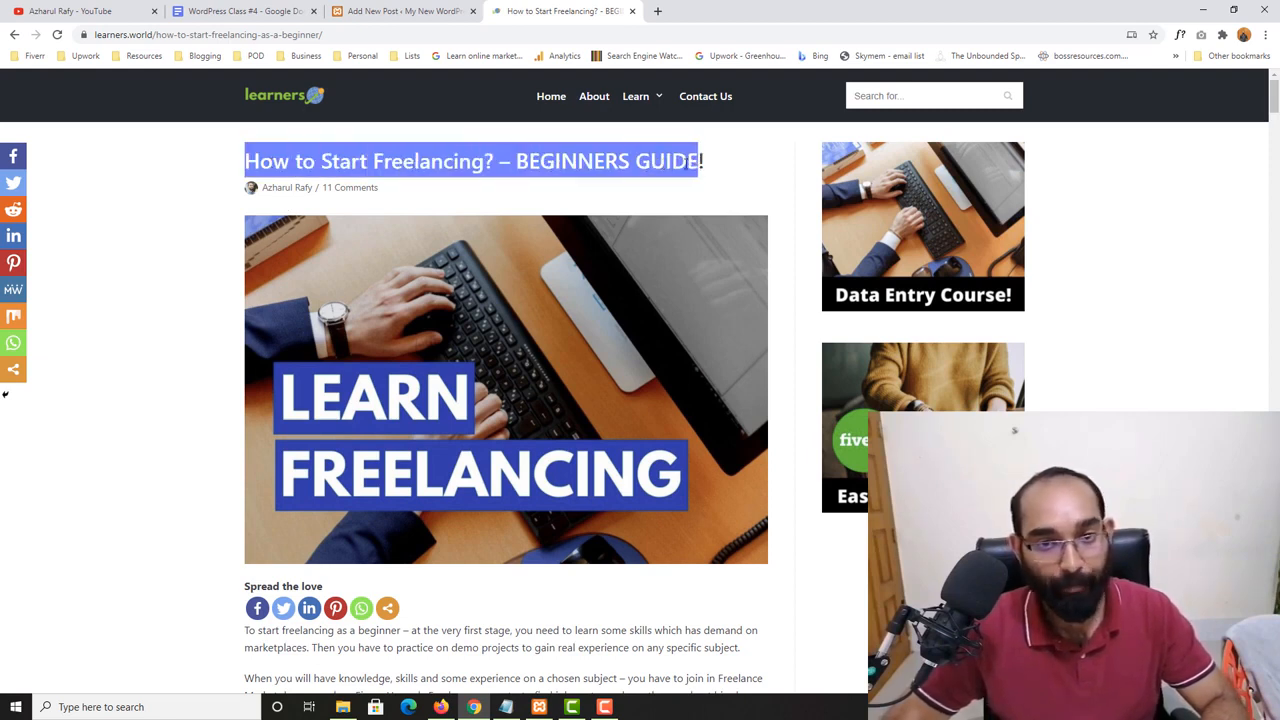
- Give the new post the title "Start Freelancing with WordPress", using the article's title as a reference
{"action": "left_click", "coordinate": [440, 10]}
{"action": "left_click", "coordinate": [224, 203]}
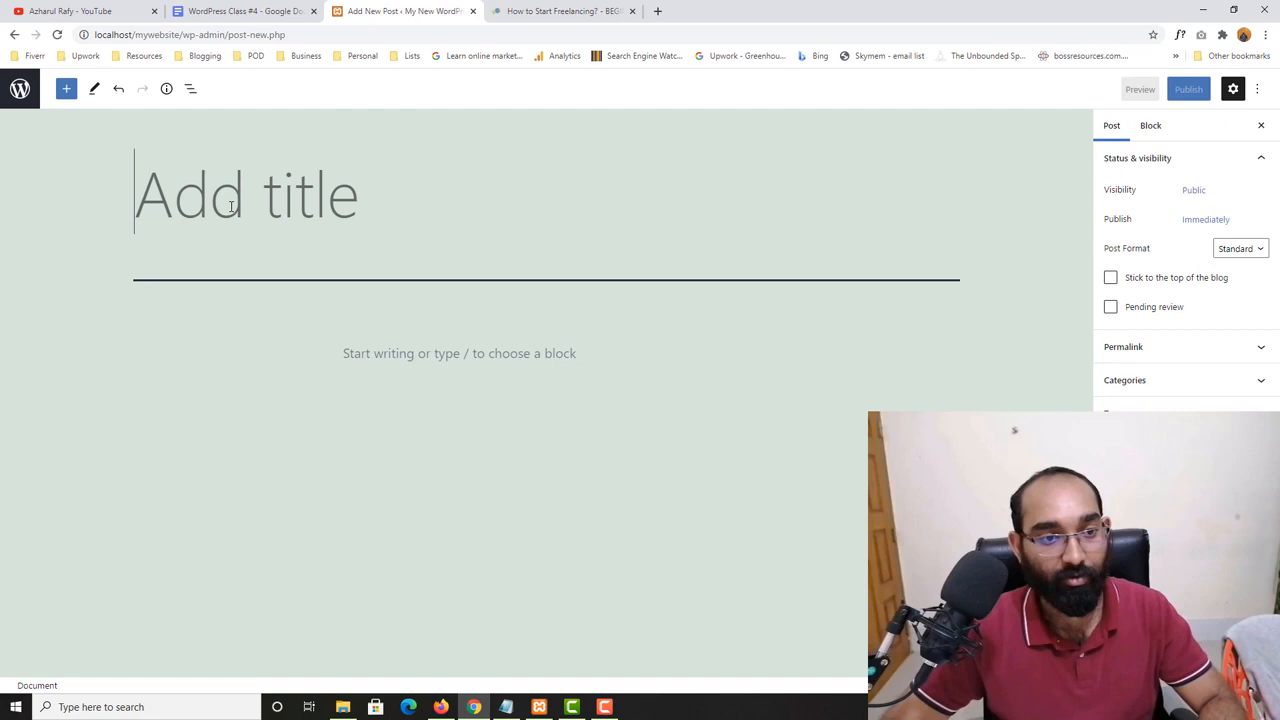
{"action": "left_click", "coordinate": [578, 10]}
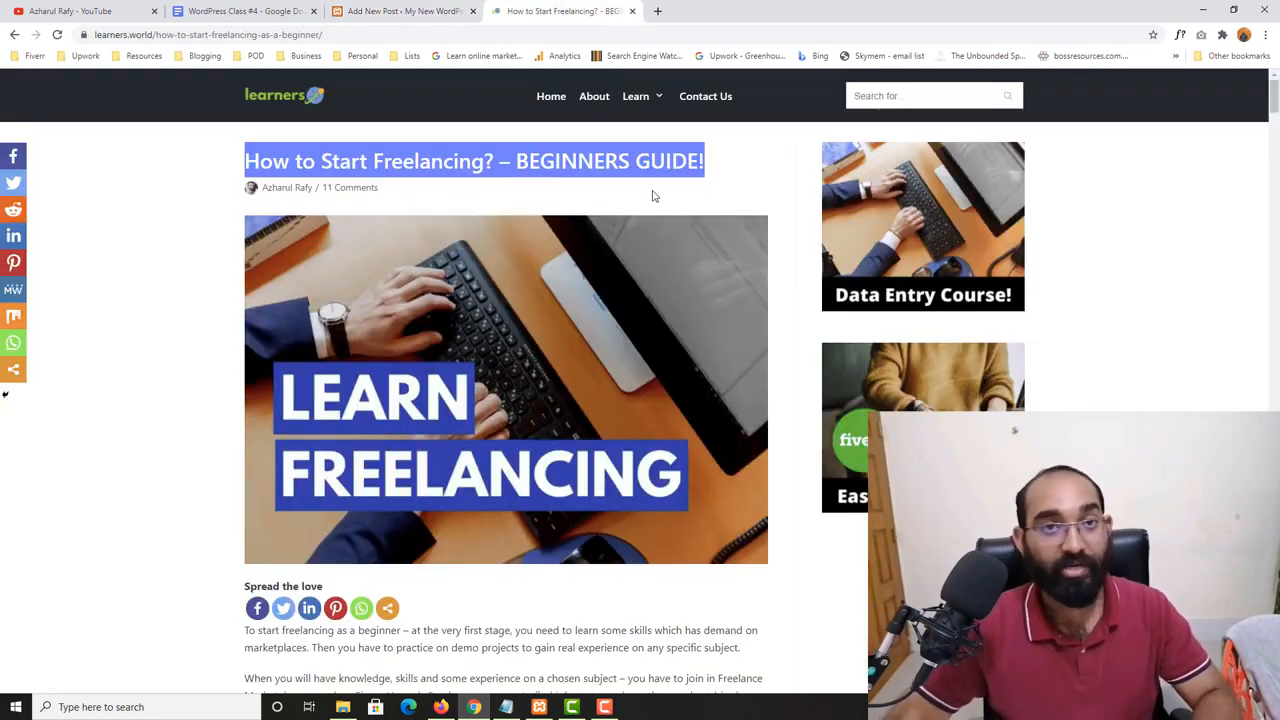
{"action": "left_click", "coordinate": [400, 11]}
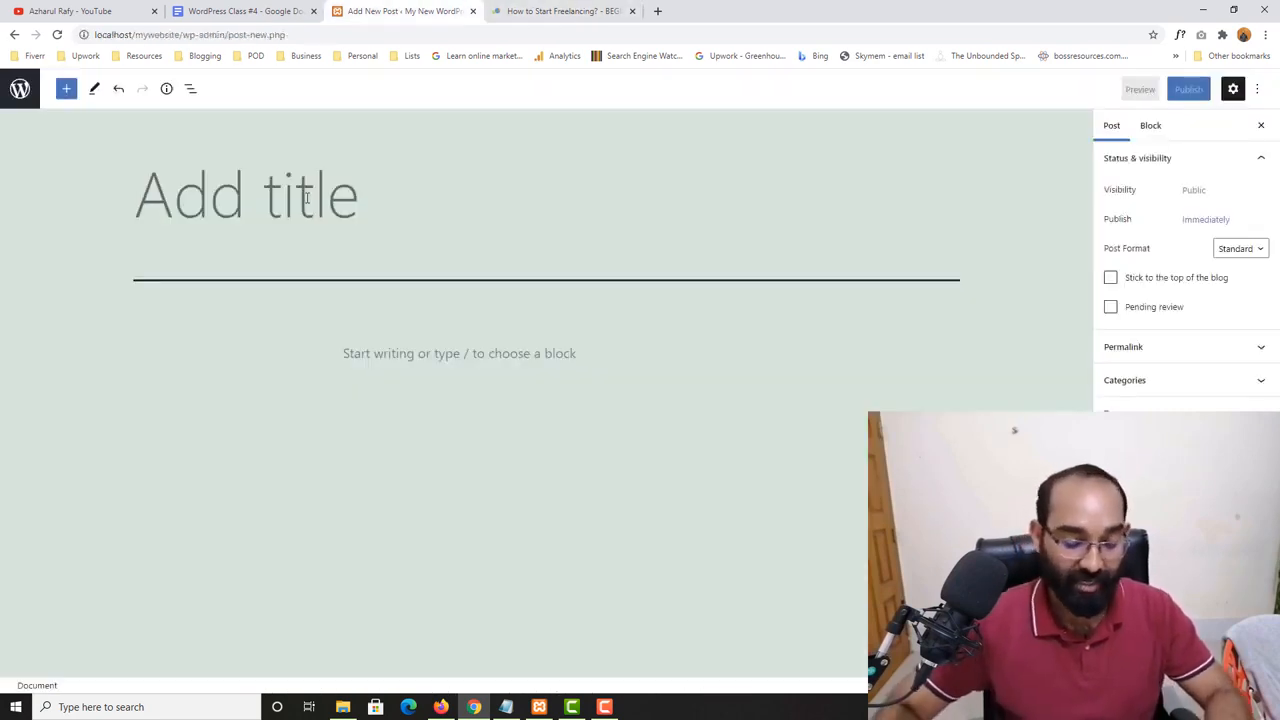
{"action": "type", "text": "S"}
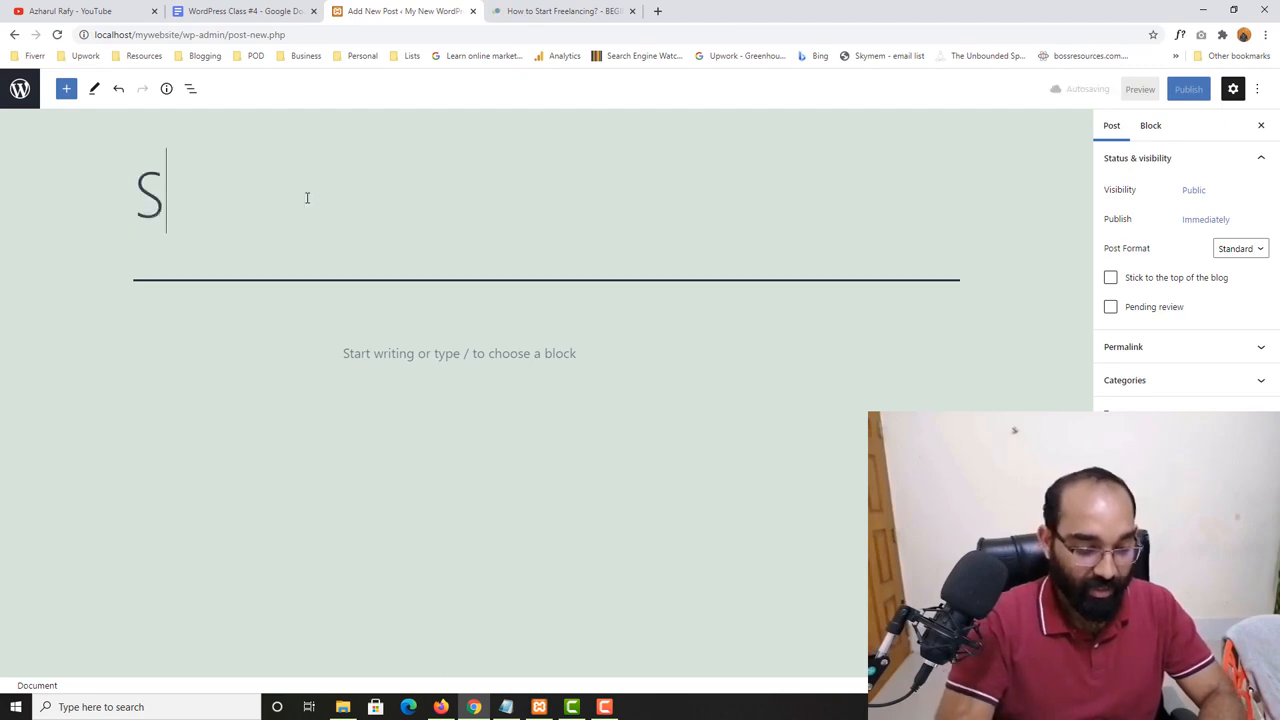
{"action": "type", "text": "tart Fre"}
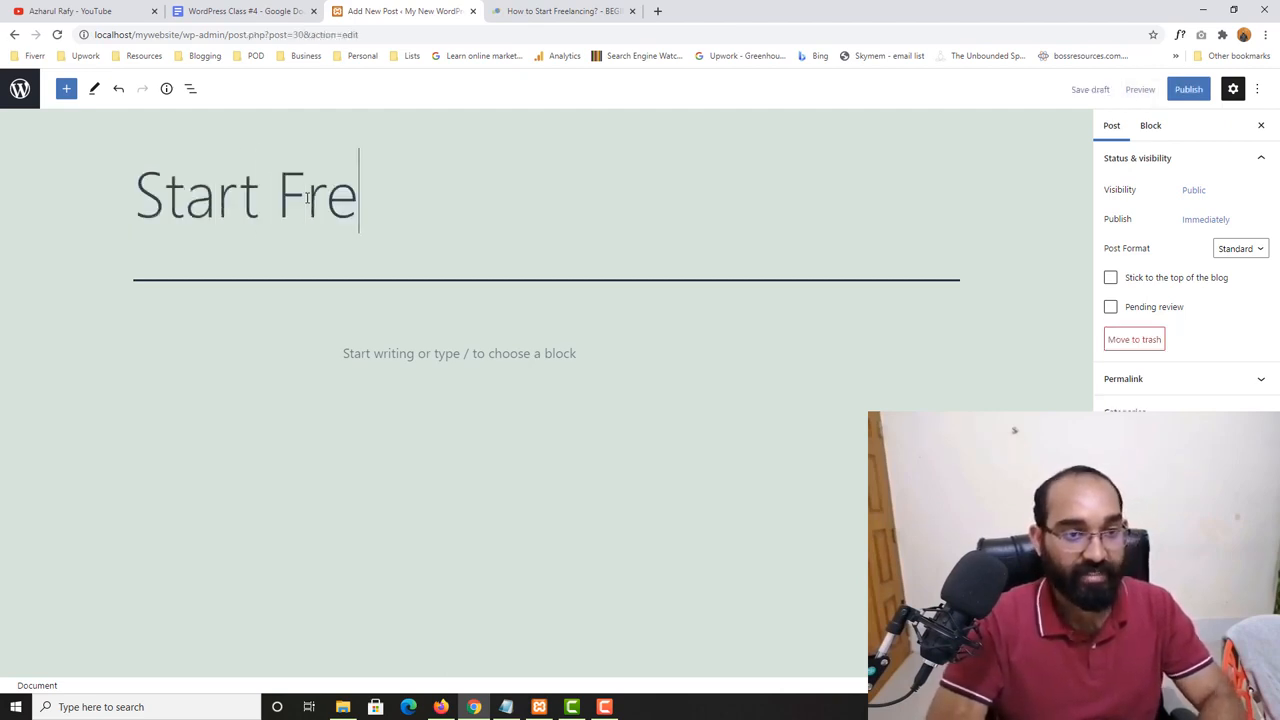
{"action": "type", "text": "elan"}
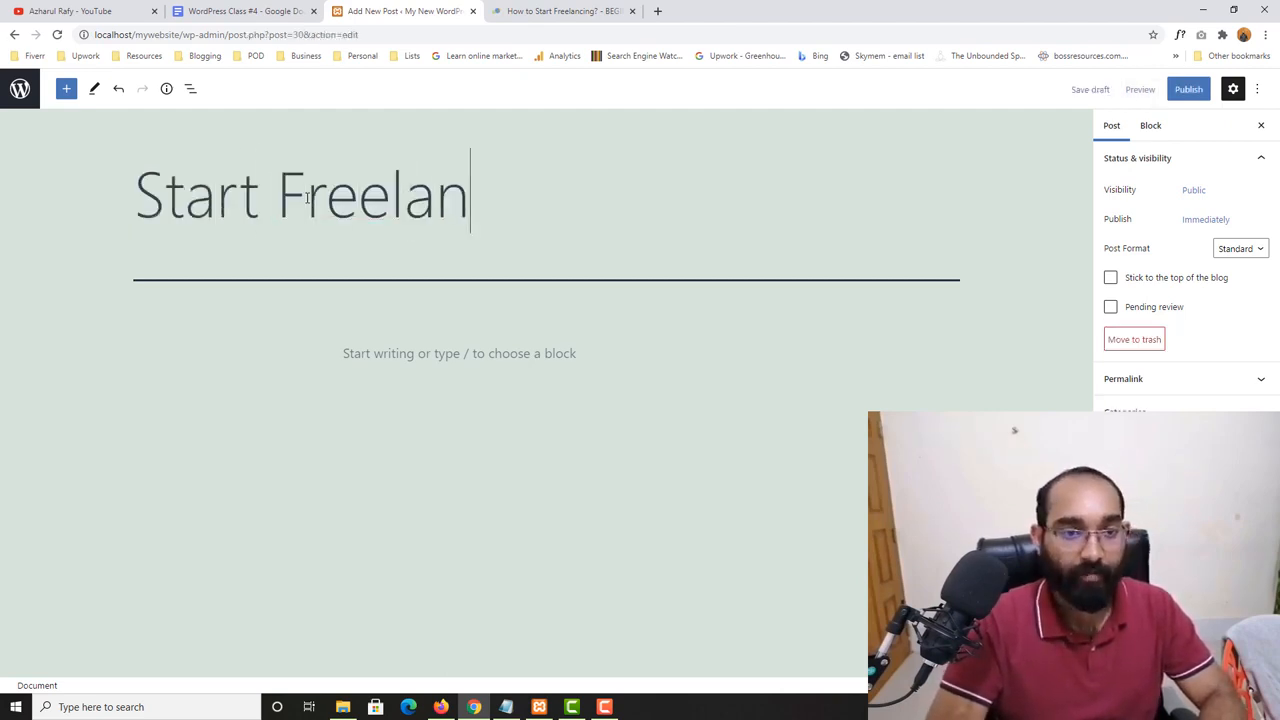
{"action": "type", "text": "cing with Web"}
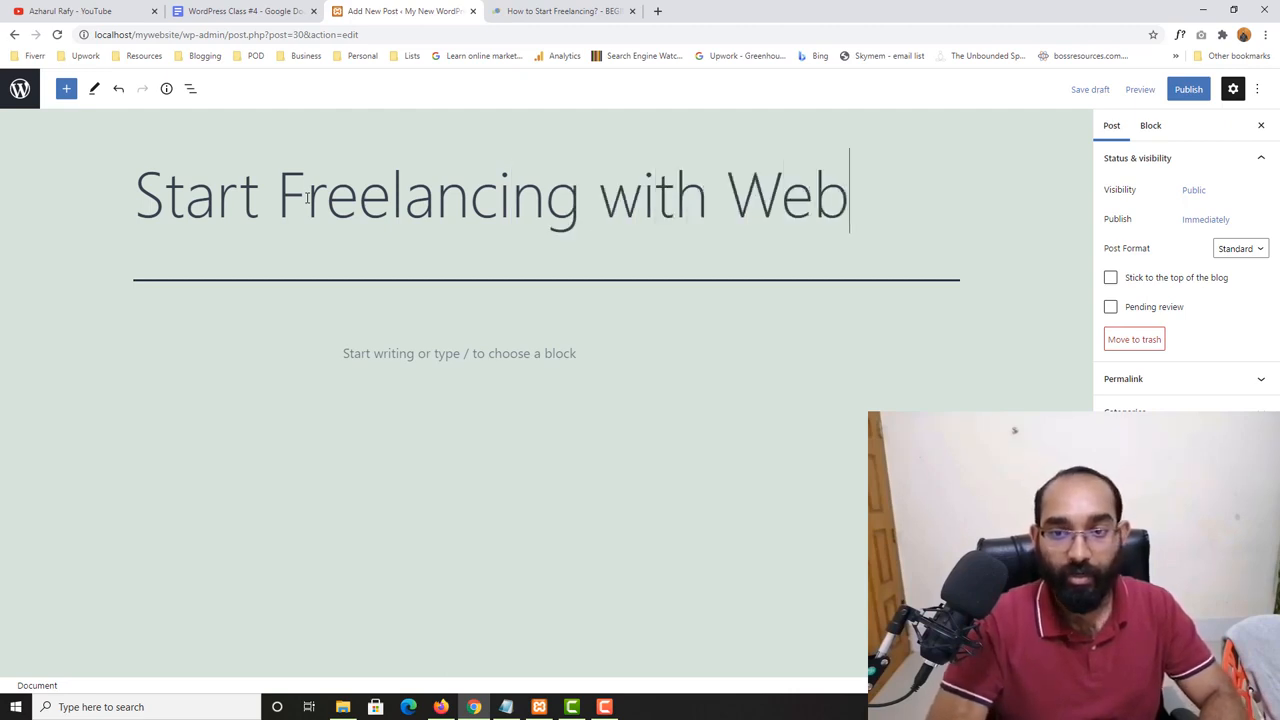
{"action": "key", "text": "BackSpace"}
{"action": "key", "text": "BackSpace"}
{"action": "type", "text": "ordPress"}
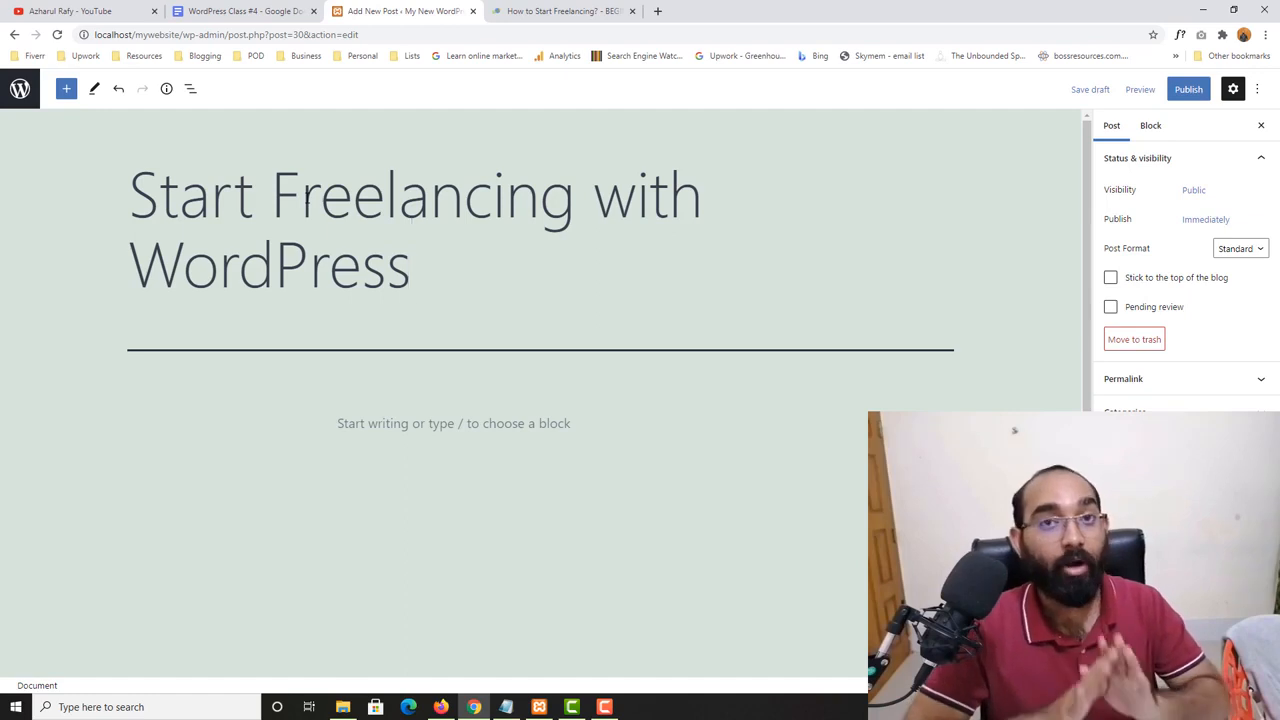
- Examine the example article's featured image, intro paragraphs, subheadings and embedded video as a model for the new post
{"action": "left_click", "coordinate": [560, 11]}
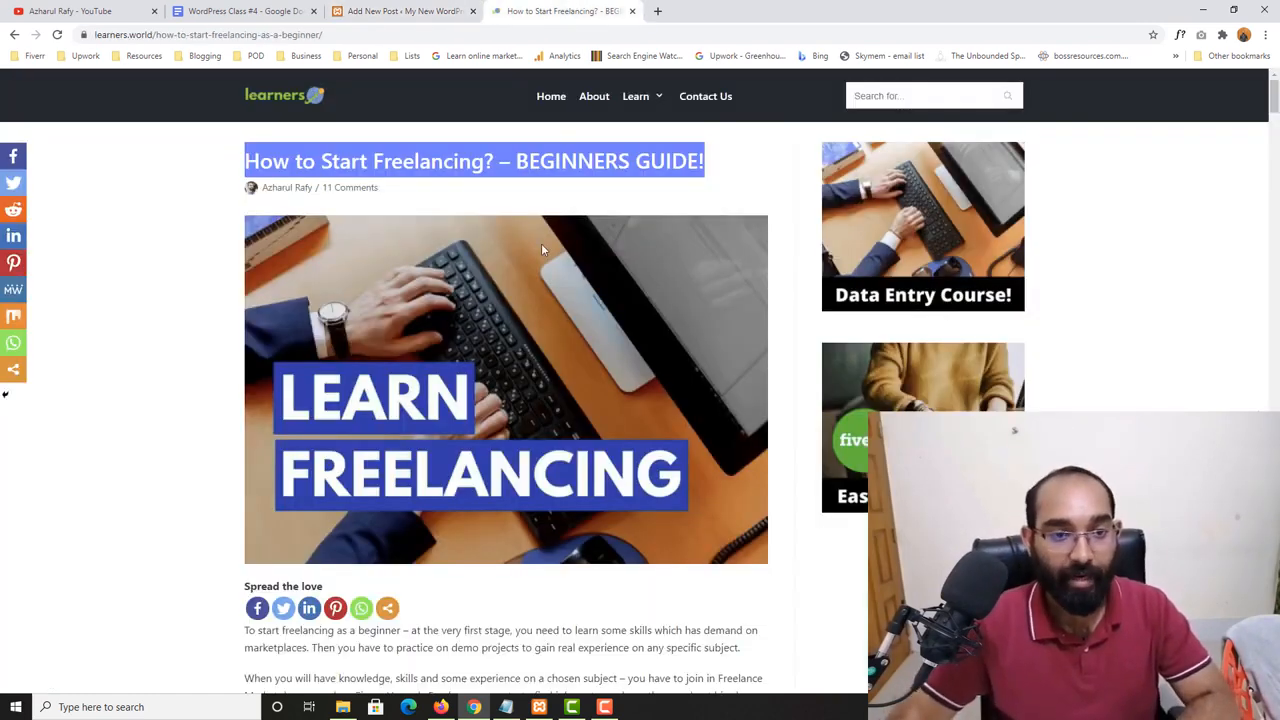
{"action": "scroll", "coordinate": [476, 178], "scroll_direction": "down", "scroll_amount": 2}
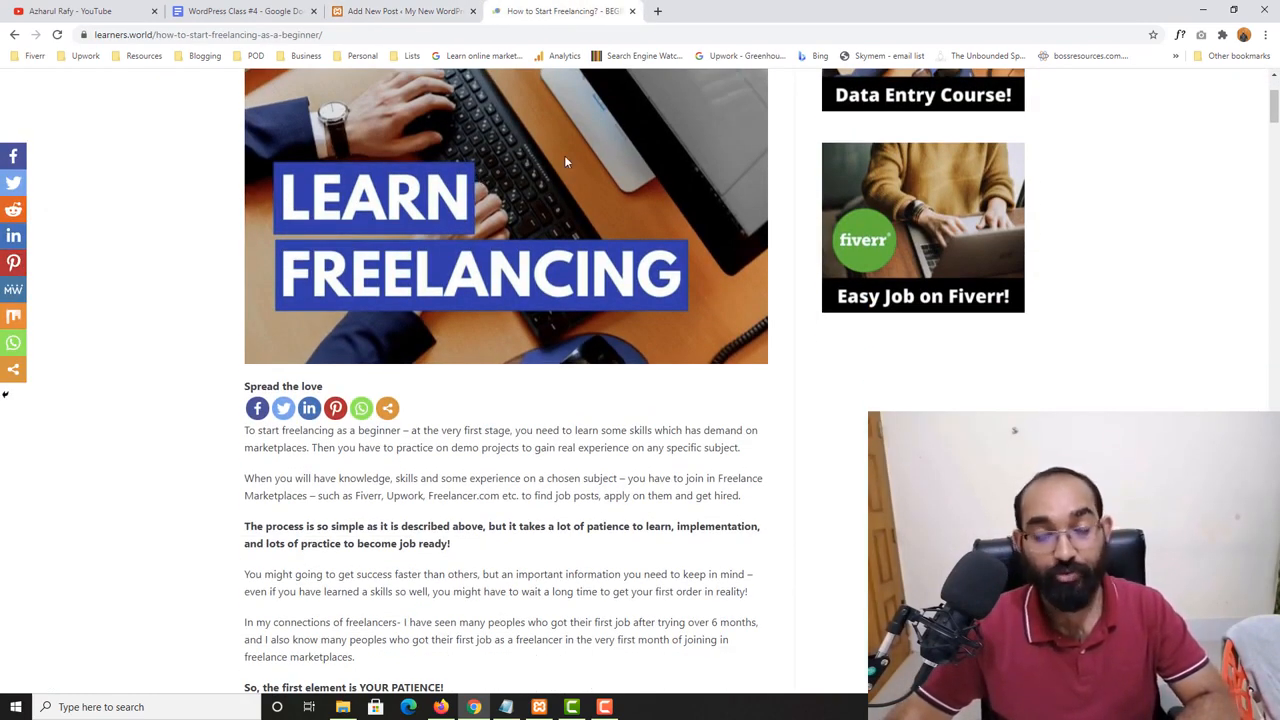
{"action": "scroll", "coordinate": [155, 335], "scroll_direction": "down", "scroll_amount": 2}
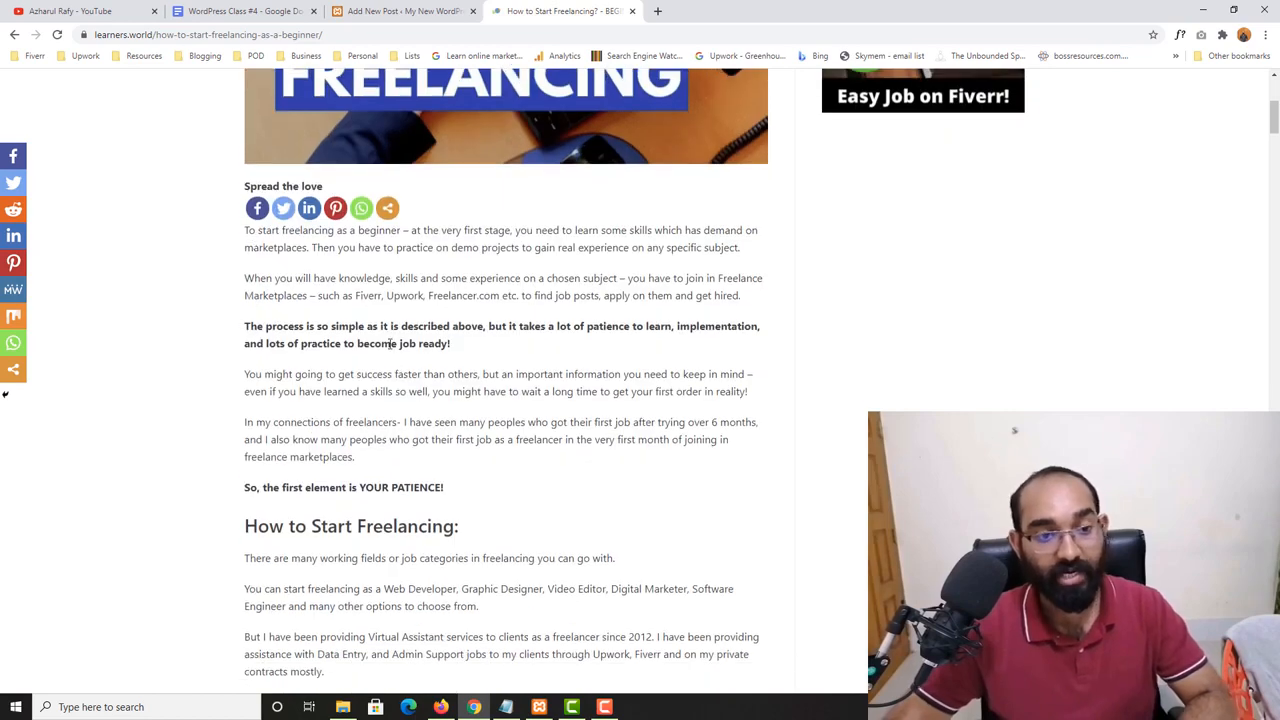
{"action": "scroll", "coordinate": [390, 344], "scroll_direction": "down", "scroll_amount": 1}
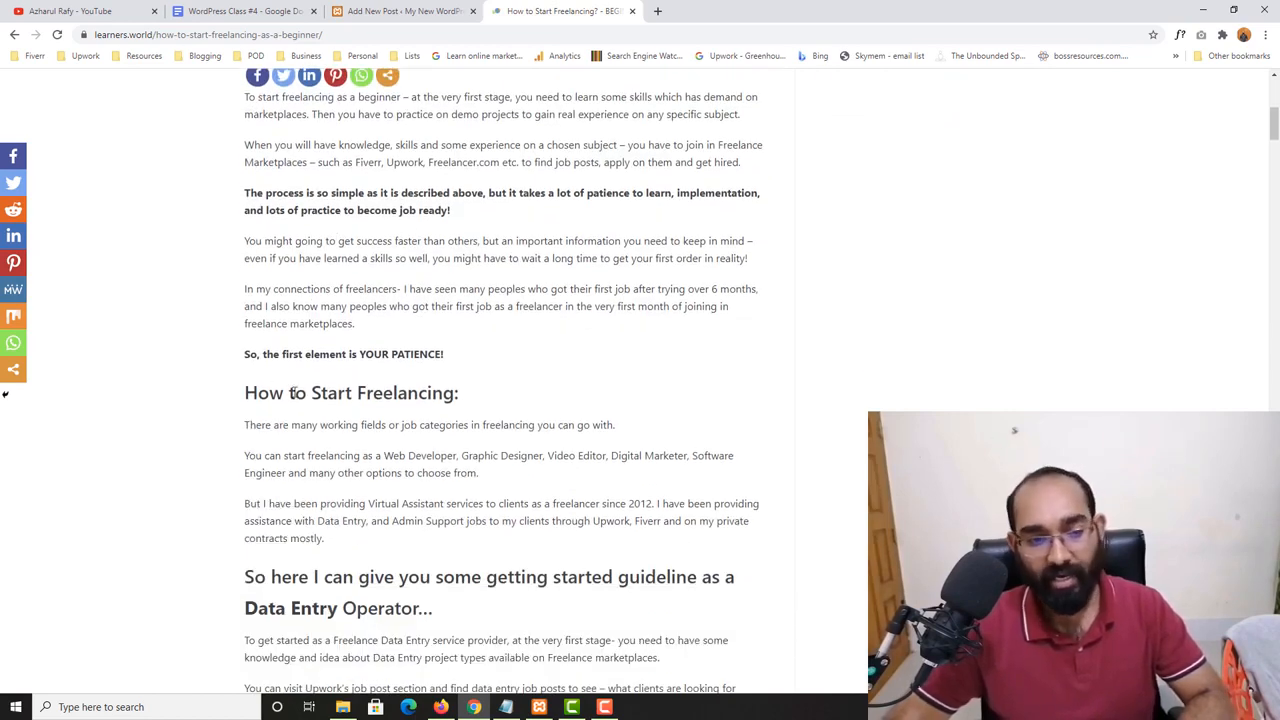
{"action": "left_click_drag", "start_coordinate": [293, 393], "coordinate": [466, 392]}
{"action": "scroll", "coordinate": [245, 383], "scroll_direction": "down", "scroll_amount": 4}
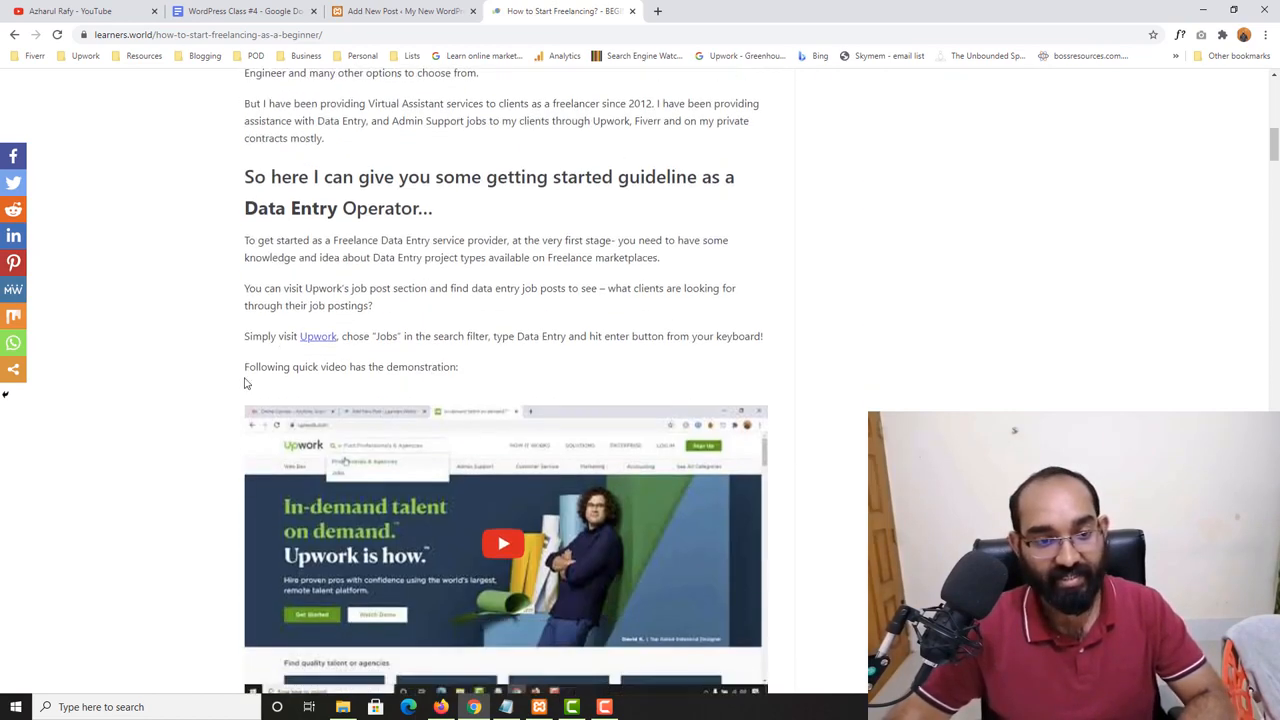
{"action": "scroll", "coordinate": [245, 383], "scroll_direction": "up", "scroll_amount": 10}
{"action": "left_click", "coordinate": [400, 11]}
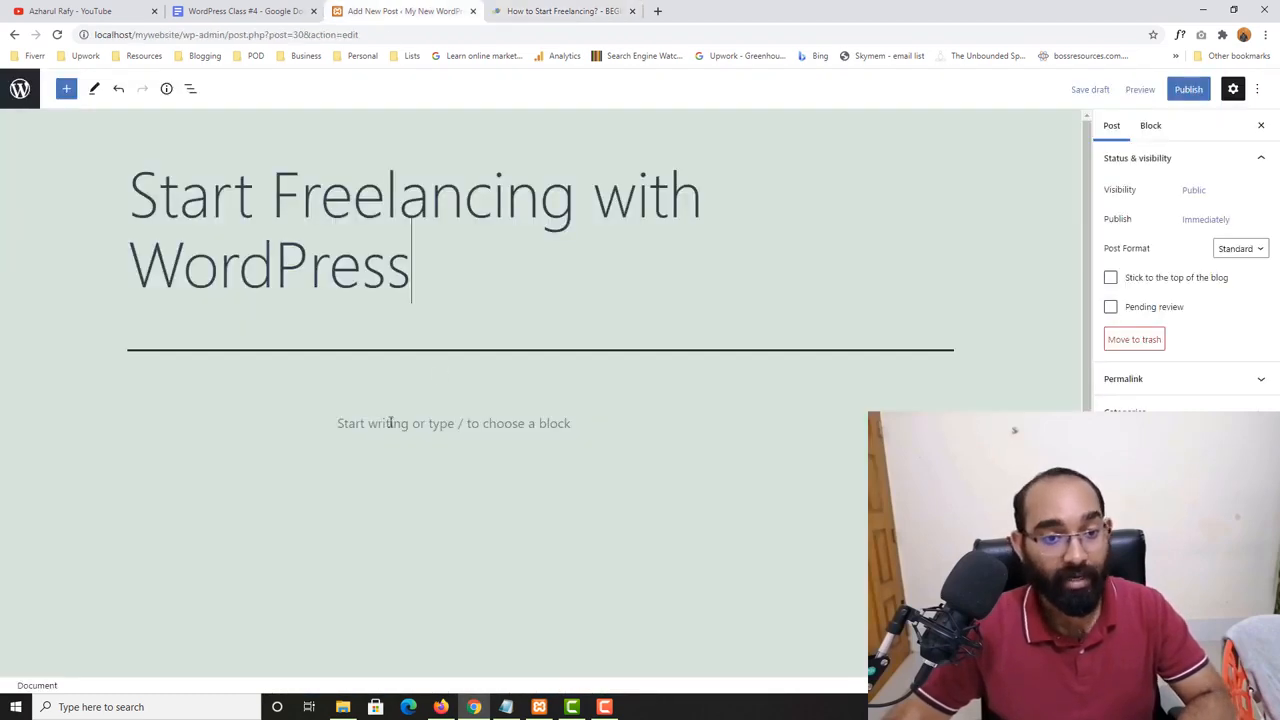
{"action": "left_click", "coordinate": [413, 424]}
{"action": "left_click_drag", "start_coordinate": [428, 298], "coordinate": [210, 192]}
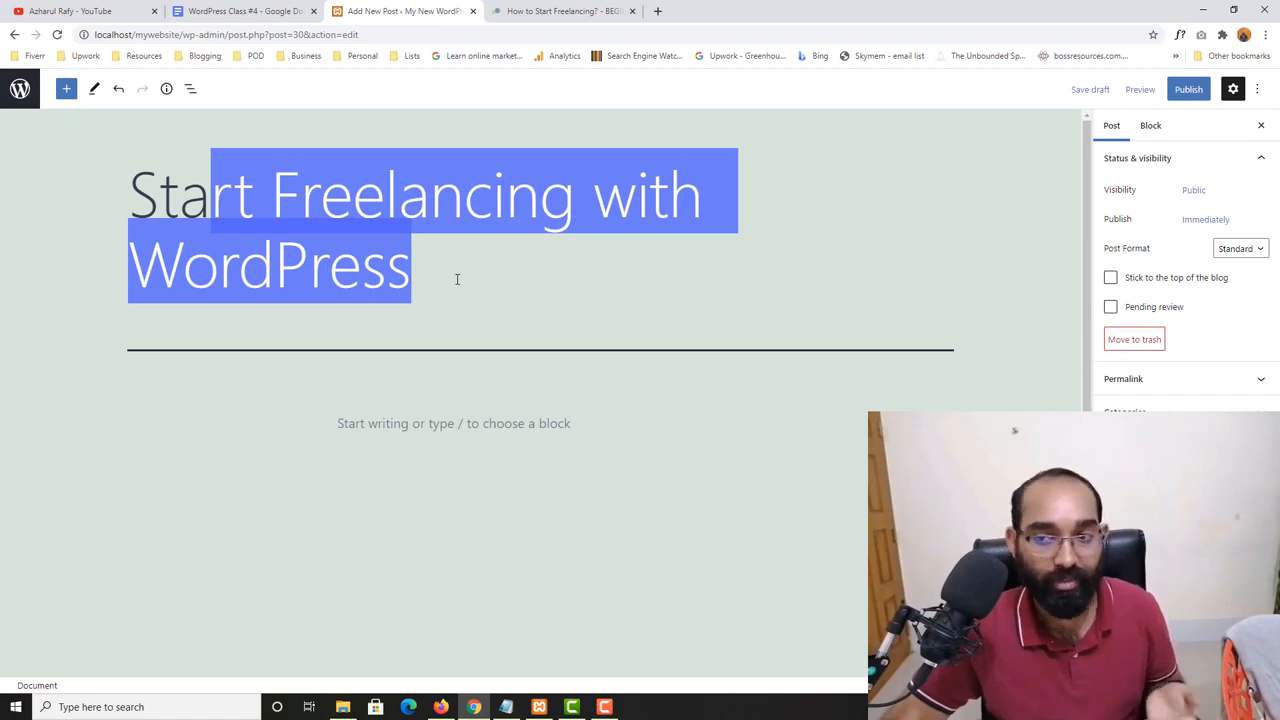
- Copy the article's opening paragraph, "To start freelancing as a beginner…", and paste it into the post's first block
{"action": "left_click", "coordinate": [557, 12]}
{"action": "scroll", "coordinate": [184, 415], "scroll_direction": "down", "scroll_amount": 2}
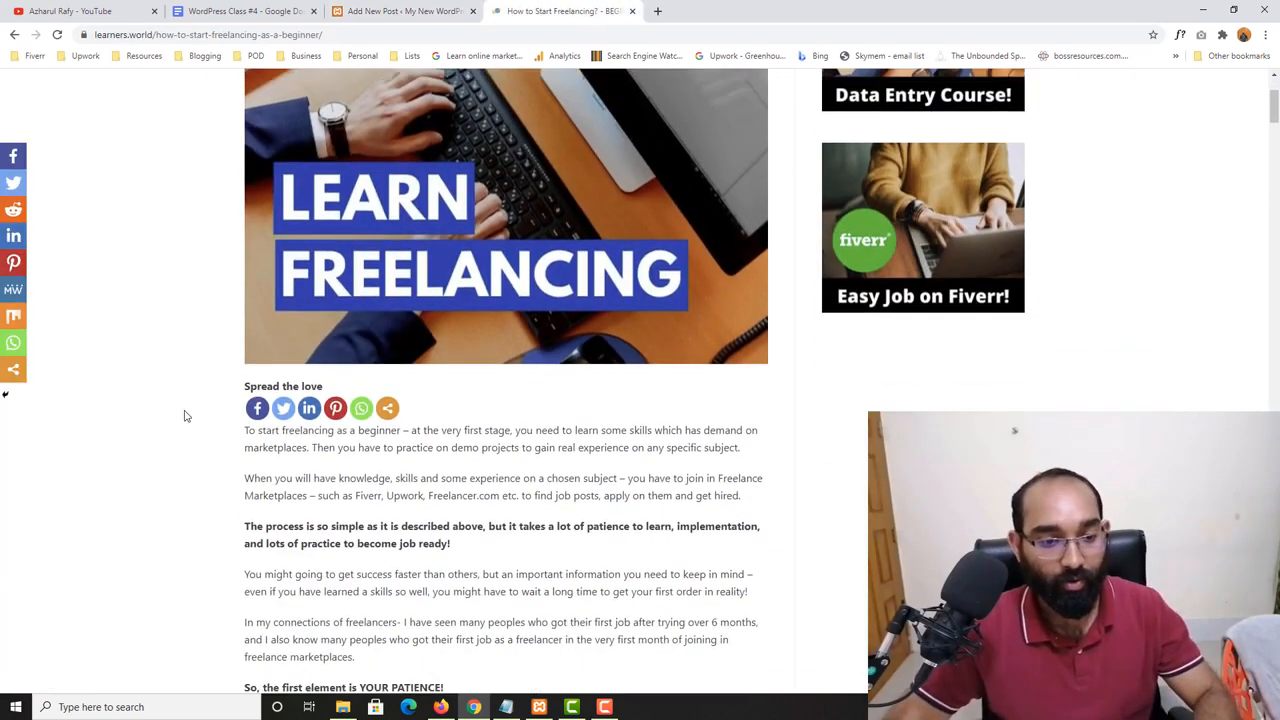
{"action": "left_click_drag", "start_coordinate": [247, 430], "coordinate": [754, 455]}
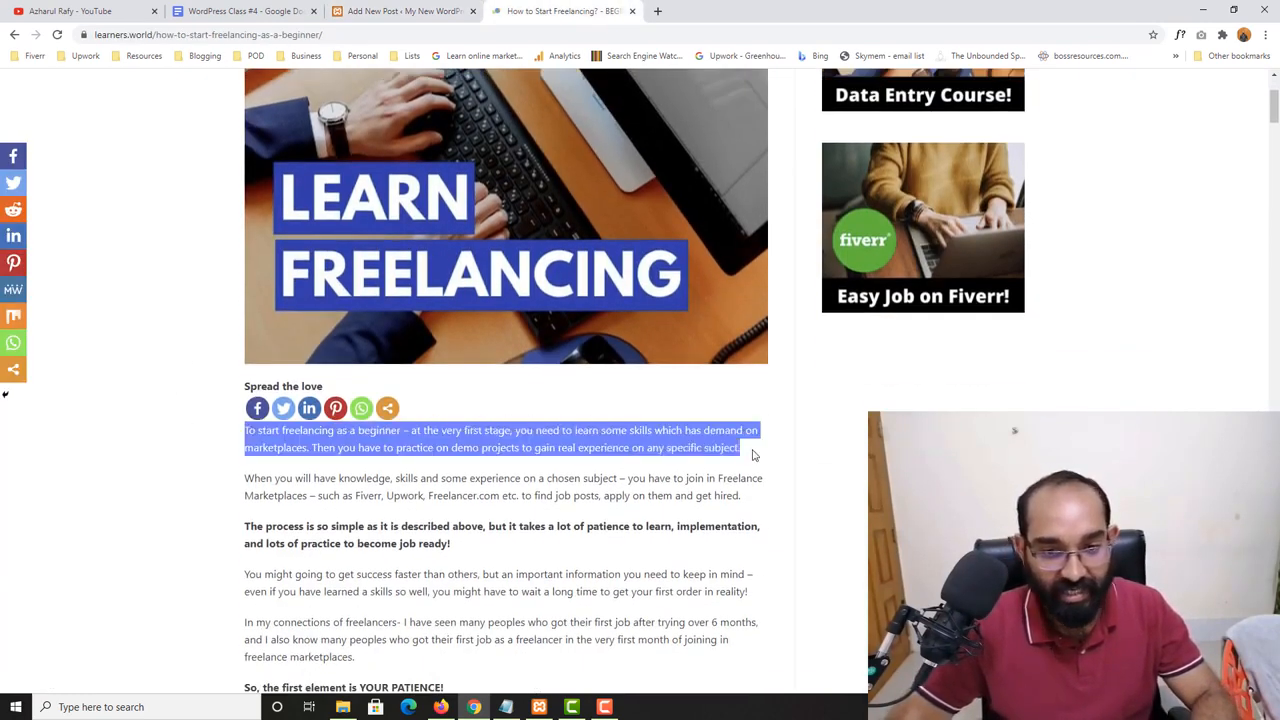
{"action": "right_click", "coordinate": [714, 443]}
{"action": "left_click", "coordinate": [745, 438]}
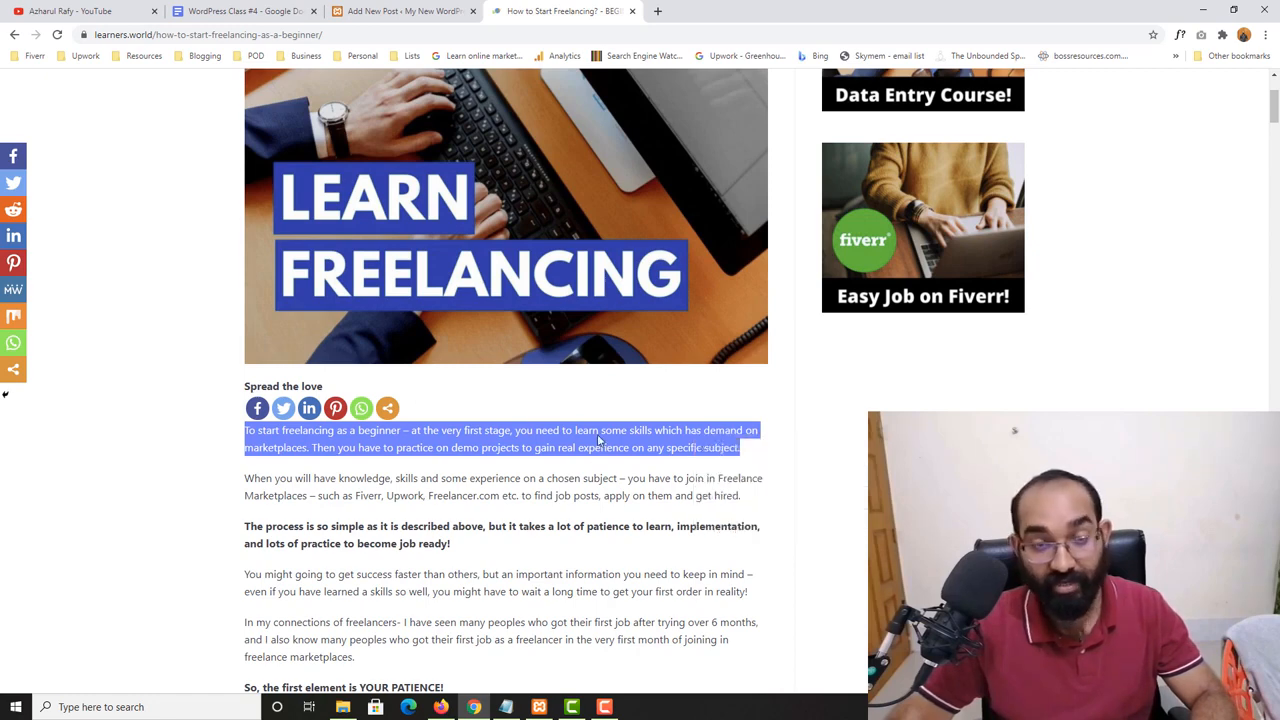
{"action": "left_click", "coordinate": [428, 8]}
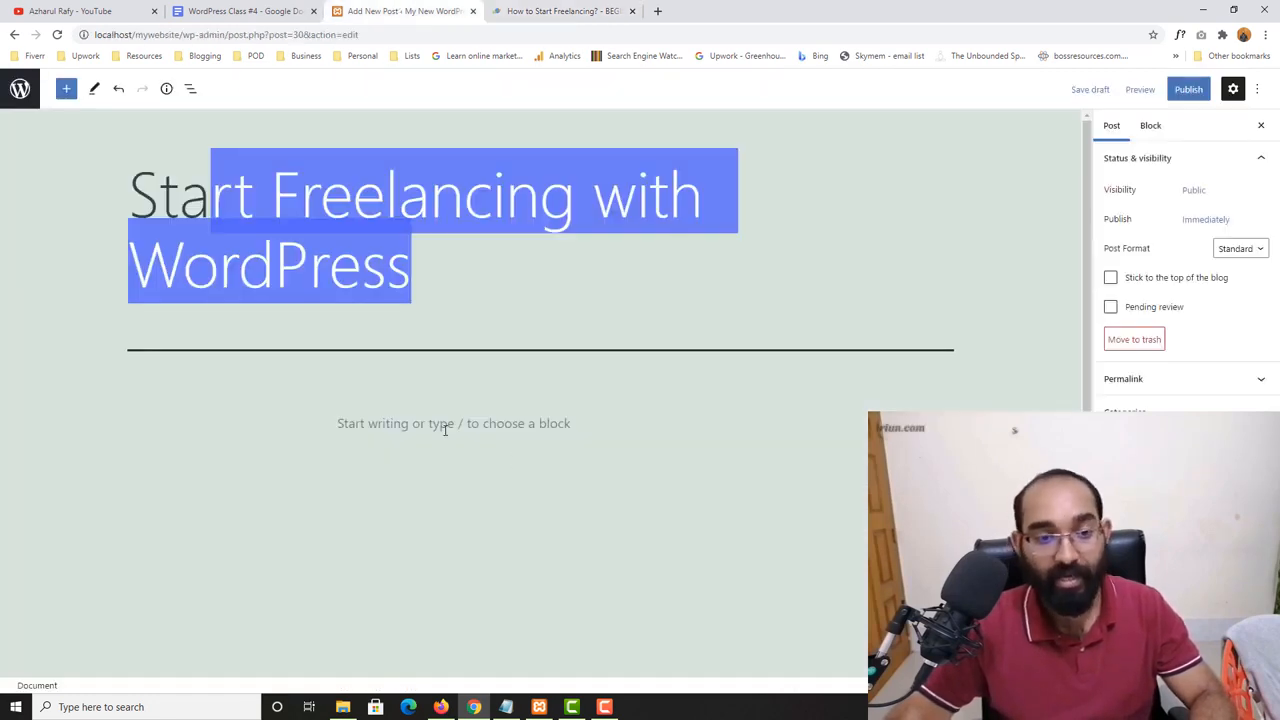
{"action": "left_click", "coordinate": [448, 424]}
{"action": "right_click", "coordinate": [448, 424]}
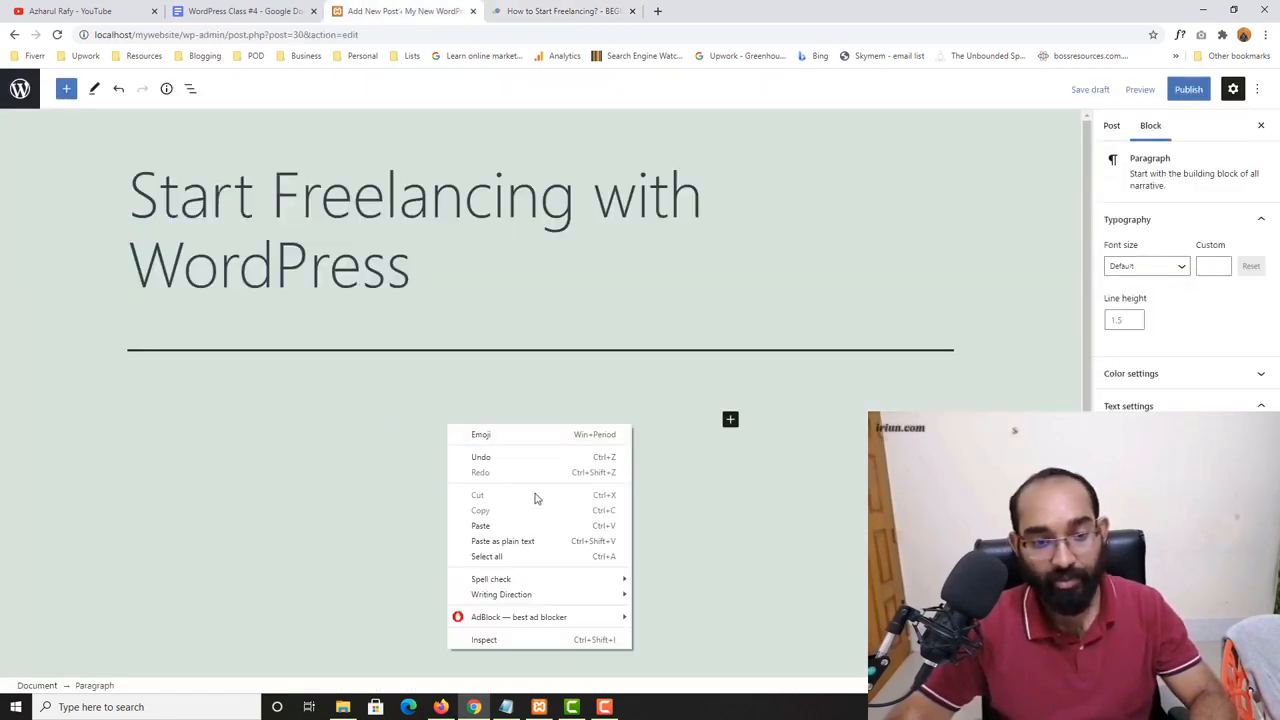
{"action": "left_click", "coordinate": [481, 525]}
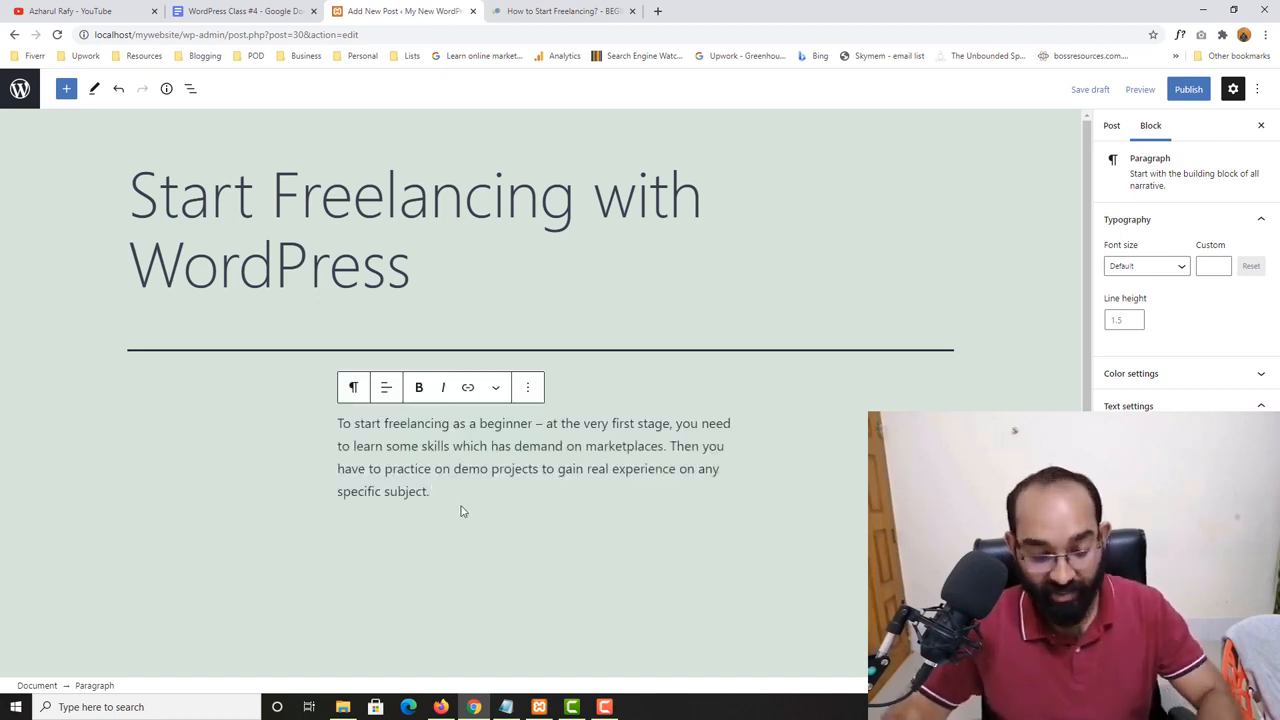
- Try starting a new paragraph reading "Hi there" below the pasted text
{"action": "key", "text": "Return"}
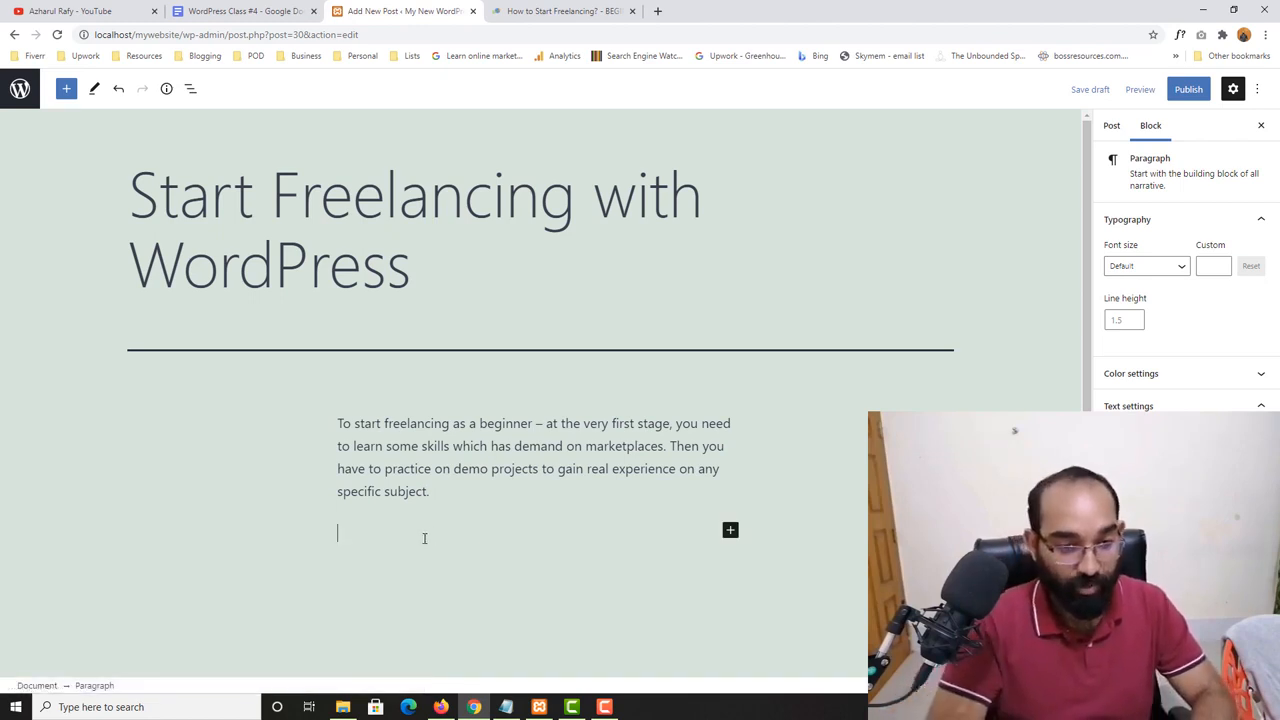
{"action": "type", "text": "Hi there"}
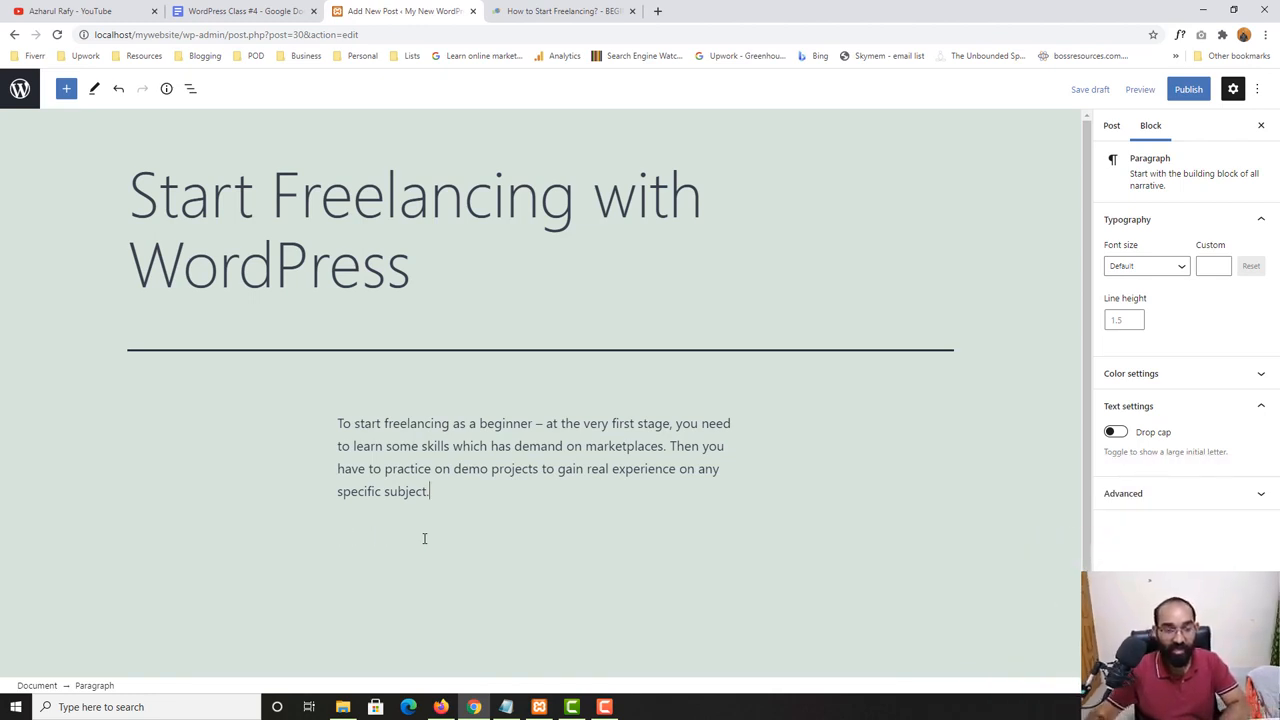
- Try transforming the pasted paragraph into a heading and into a list, and turn it back into a paragraph
{"action": "left_click", "coordinate": [434, 446]}
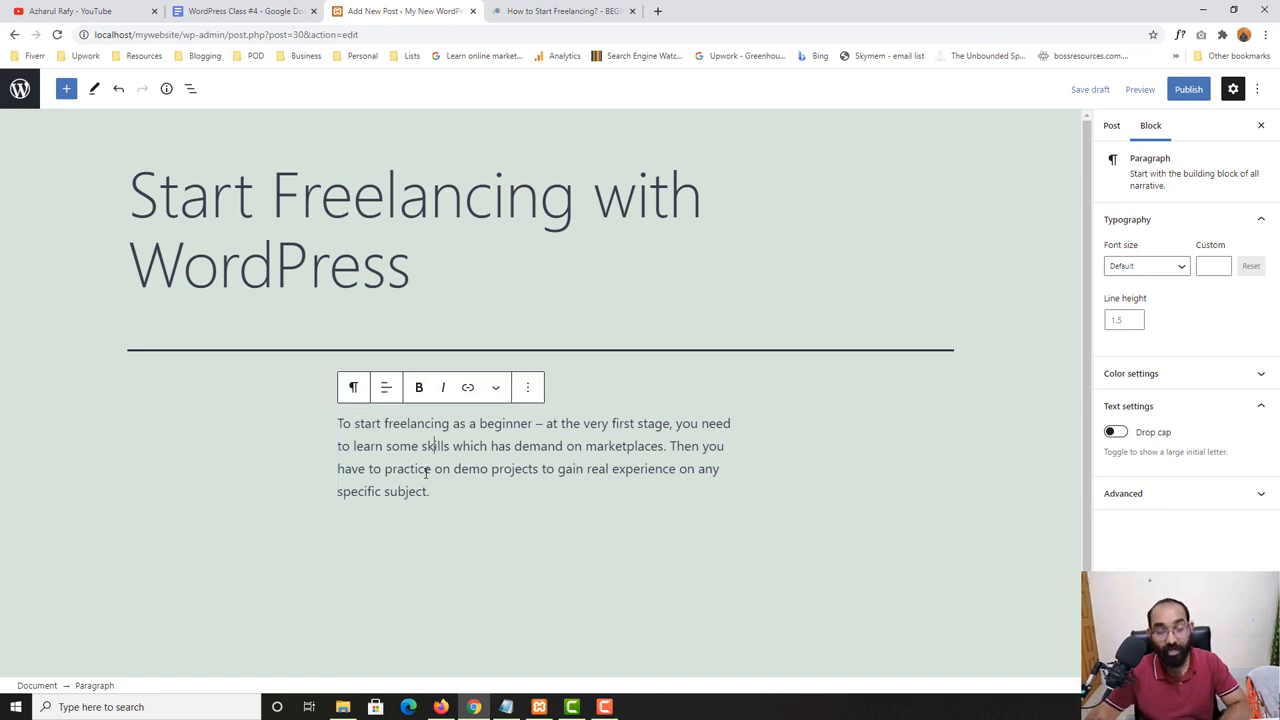
{"action": "left_click", "coordinate": [353, 387]}
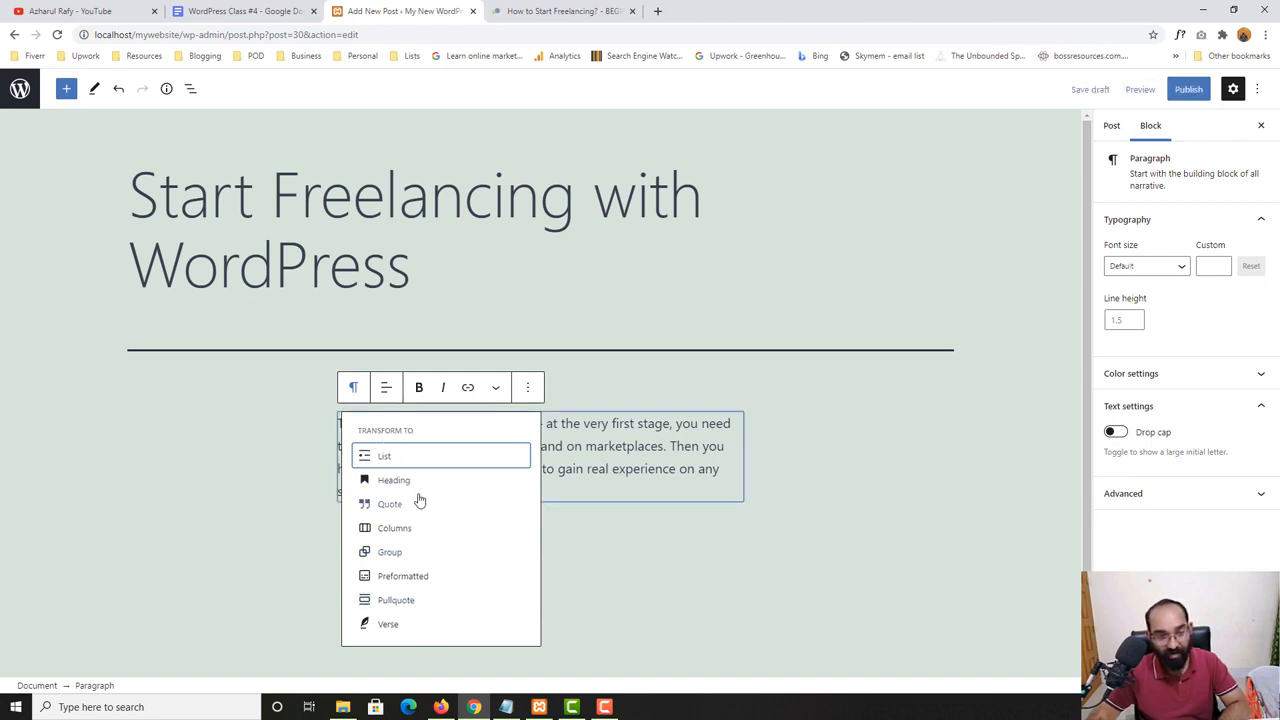
{"action": "left_click", "coordinate": [404, 482]}
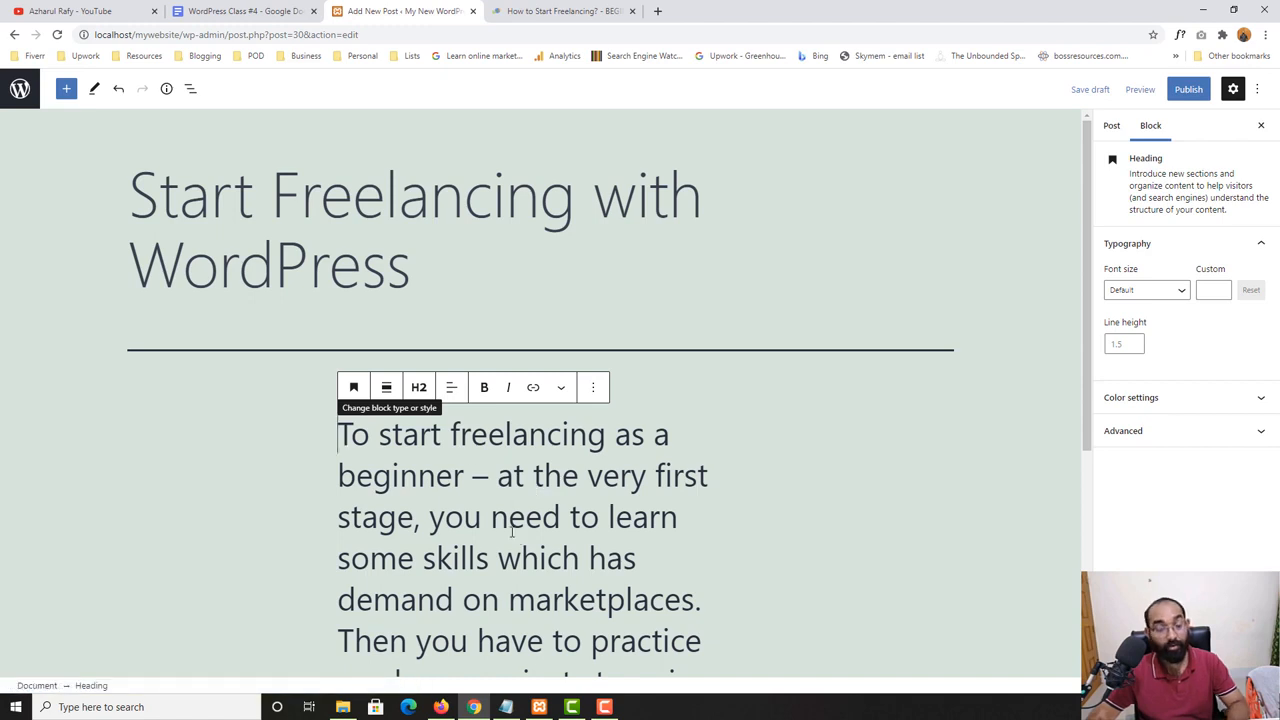
{"action": "left_click", "coordinate": [353, 387]}
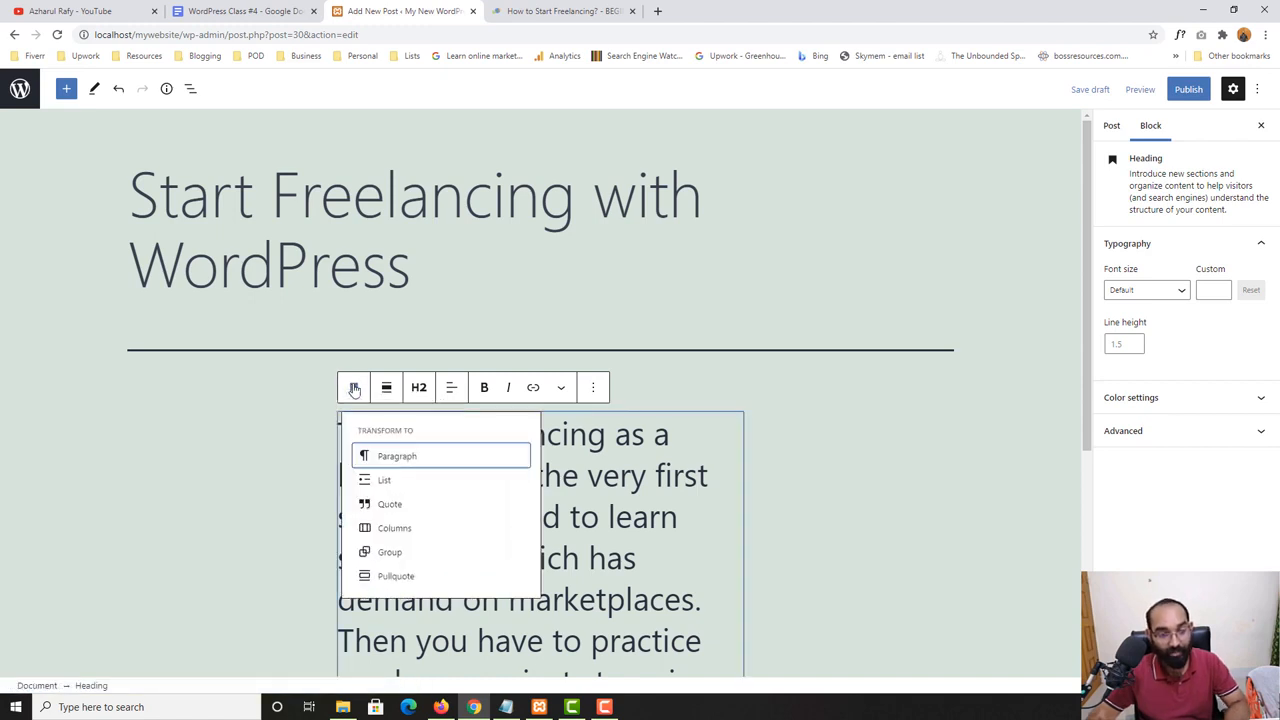
{"action": "left_click", "coordinate": [384, 480]}
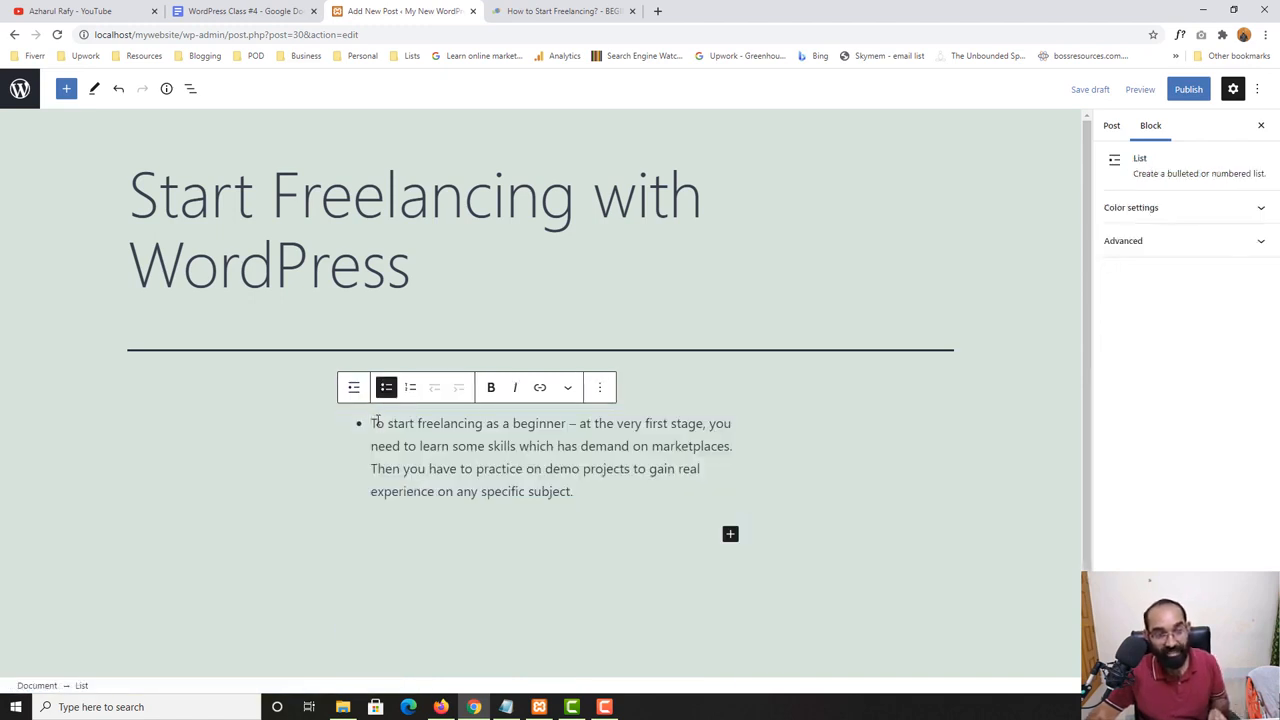
{"action": "left_click", "coordinate": [353, 387]}
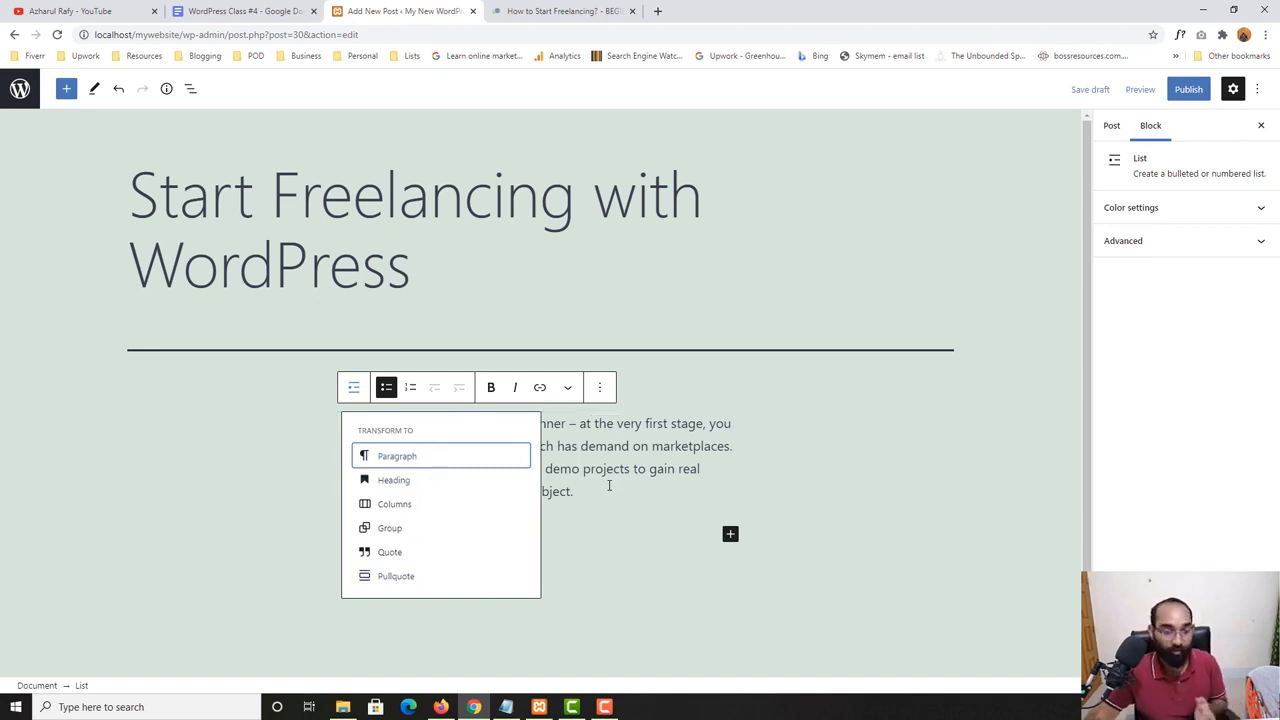
{"action": "left_click", "coordinate": [413, 458]}
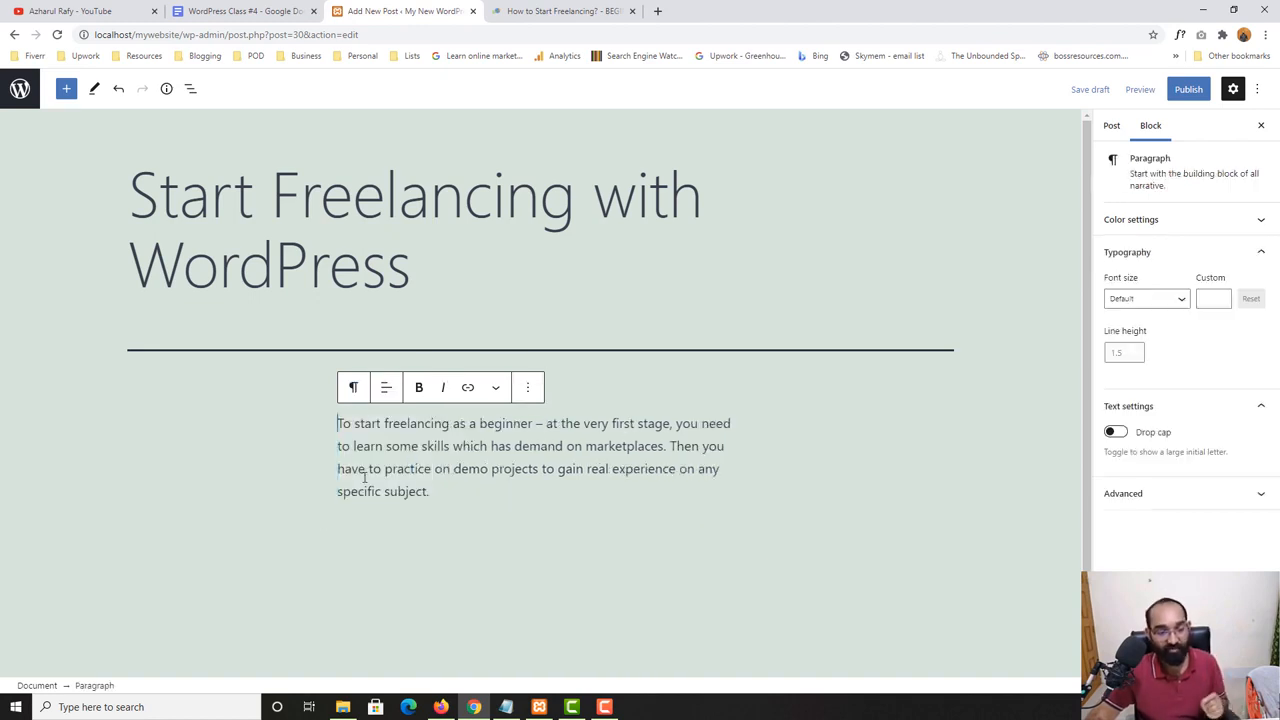
- Try center and right text alignment on the paragraph, and set it back to left alignment
{"action": "left_click", "coordinate": [202, 476]}
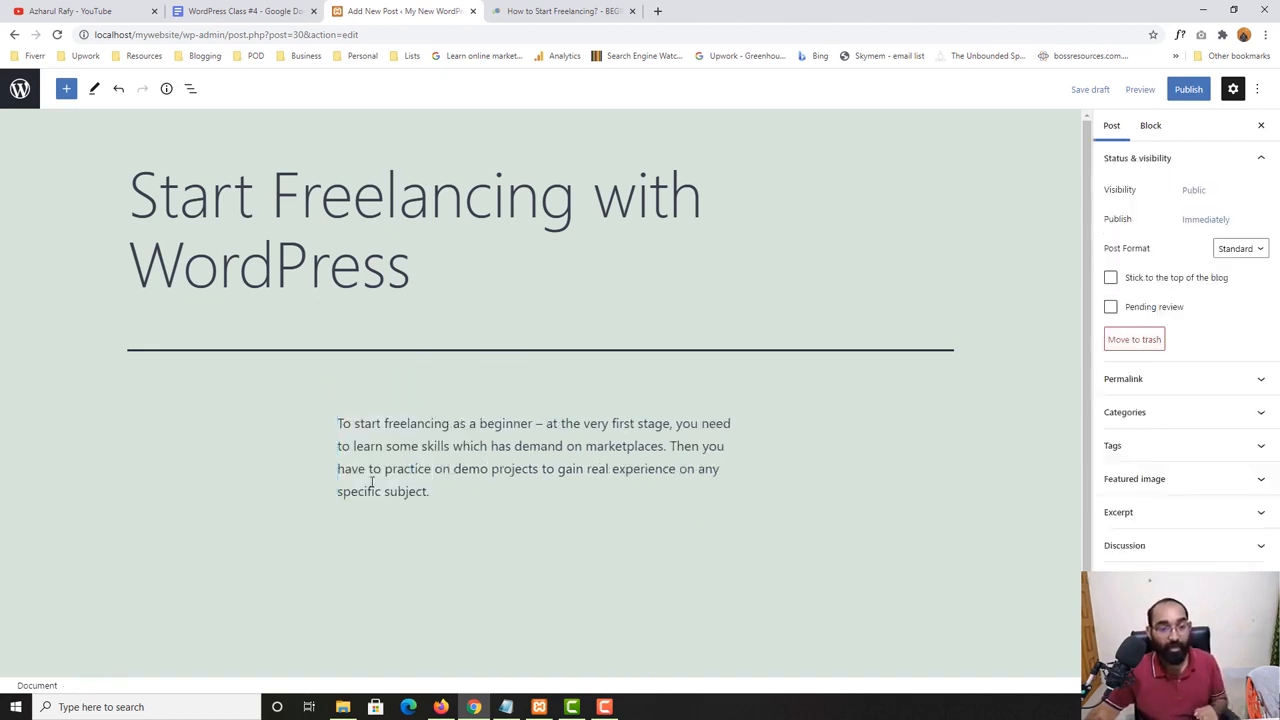
{"action": "left_click", "coordinate": [417, 447]}
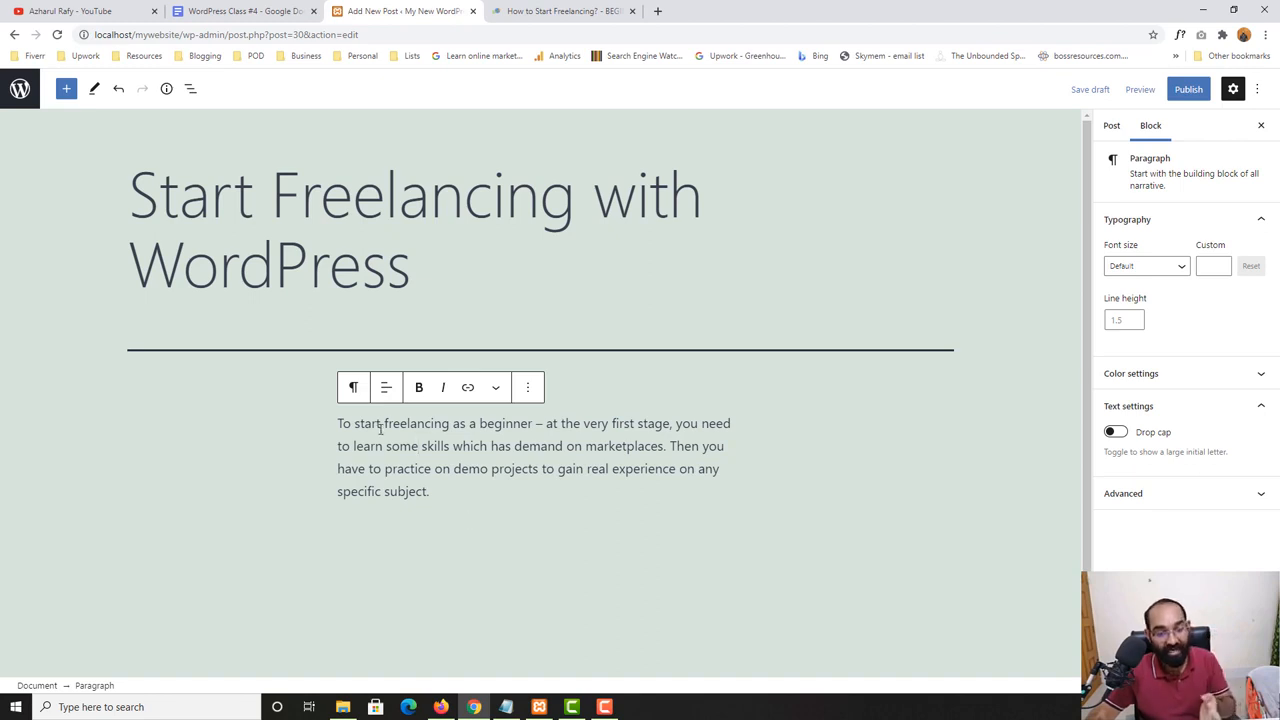
{"action": "left_click", "coordinate": [390, 397]}
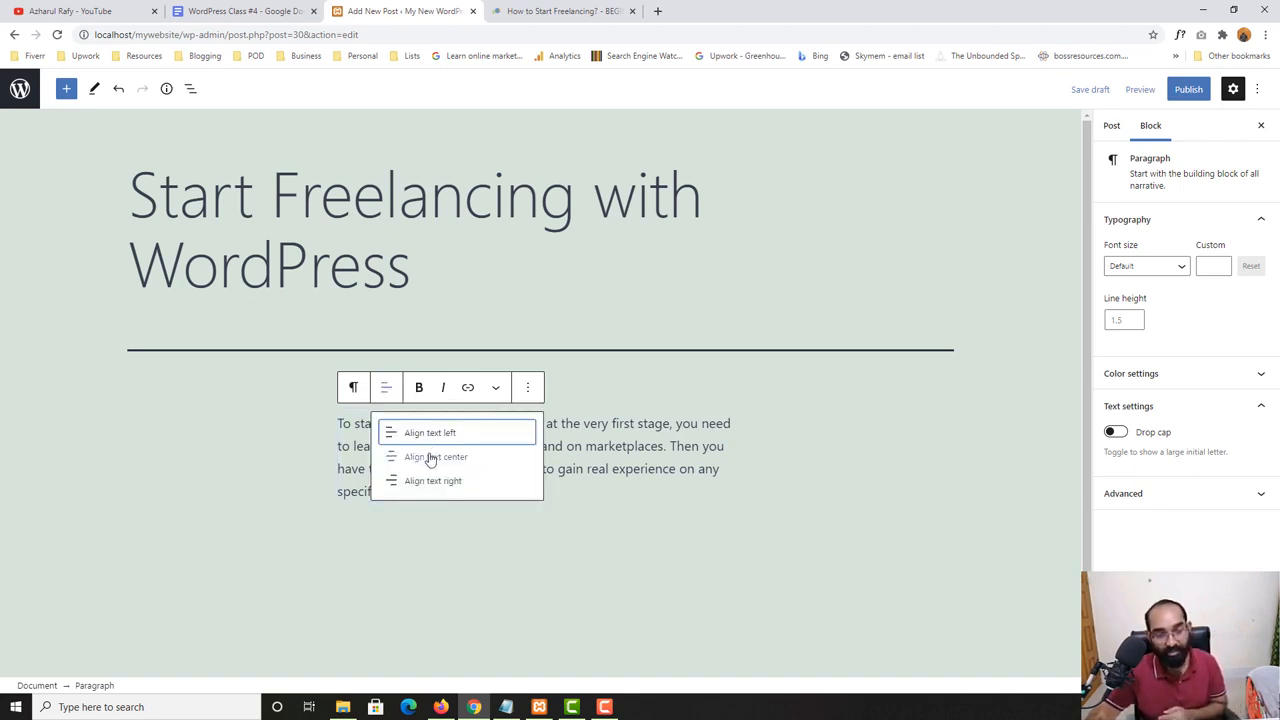
{"action": "left_click", "coordinate": [430, 457]}
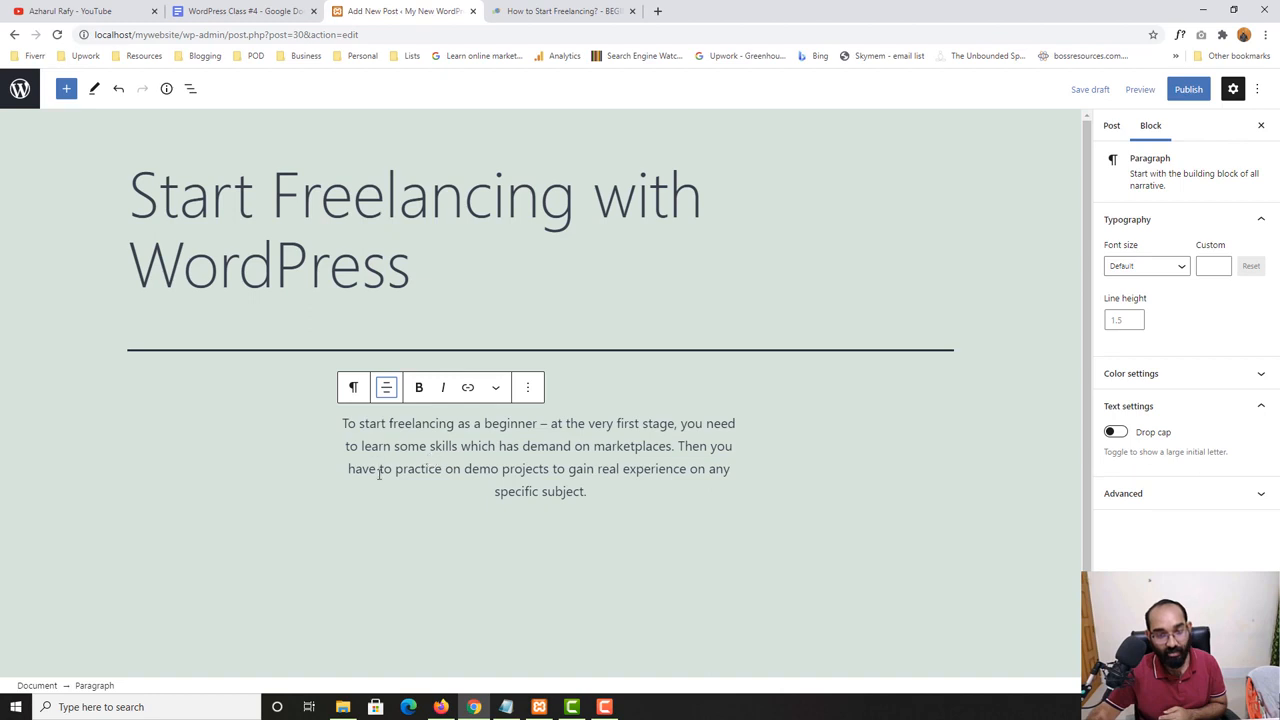
{"action": "left_click", "coordinate": [391, 391]}
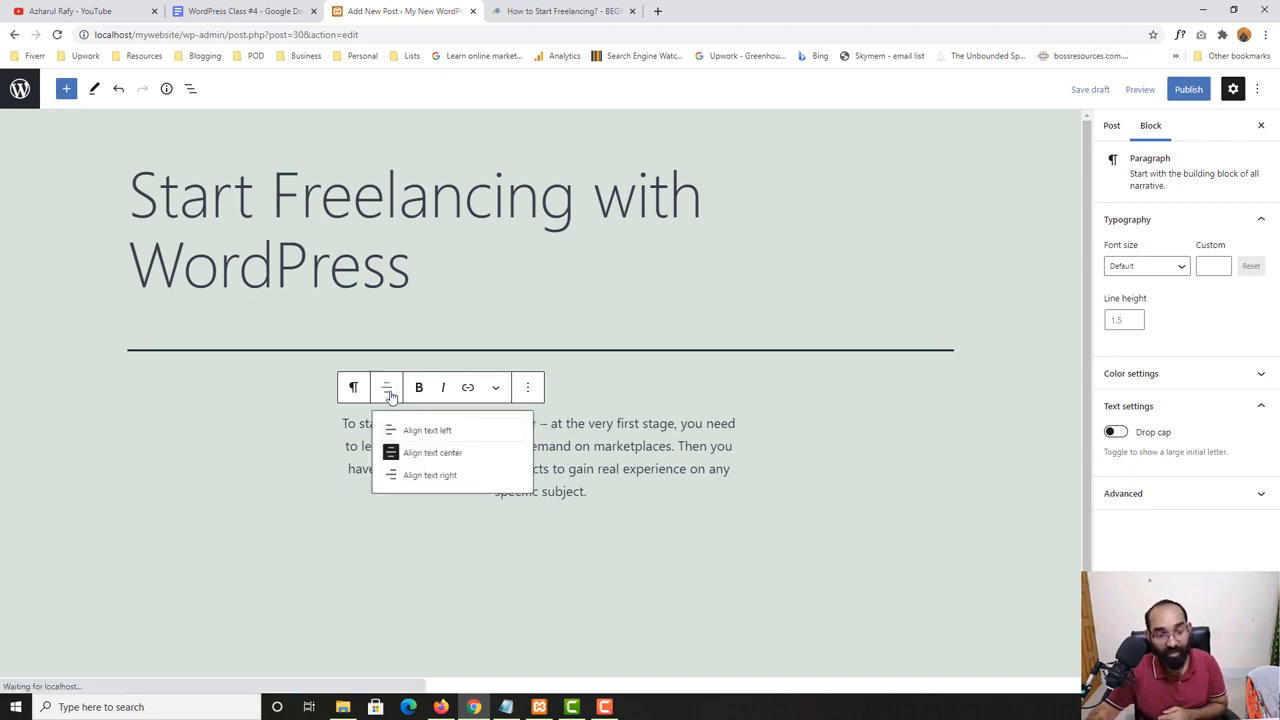
{"action": "left_click", "coordinate": [456, 485]}
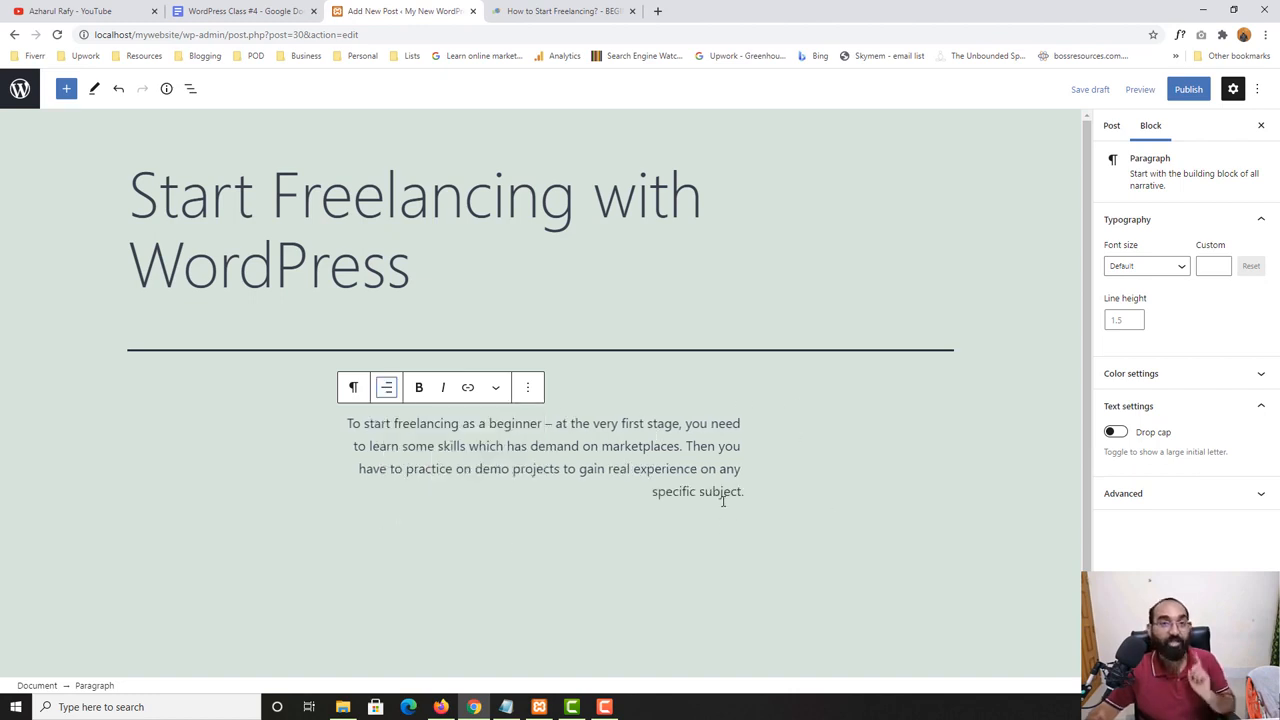
{"action": "left_click", "coordinate": [387, 388]}
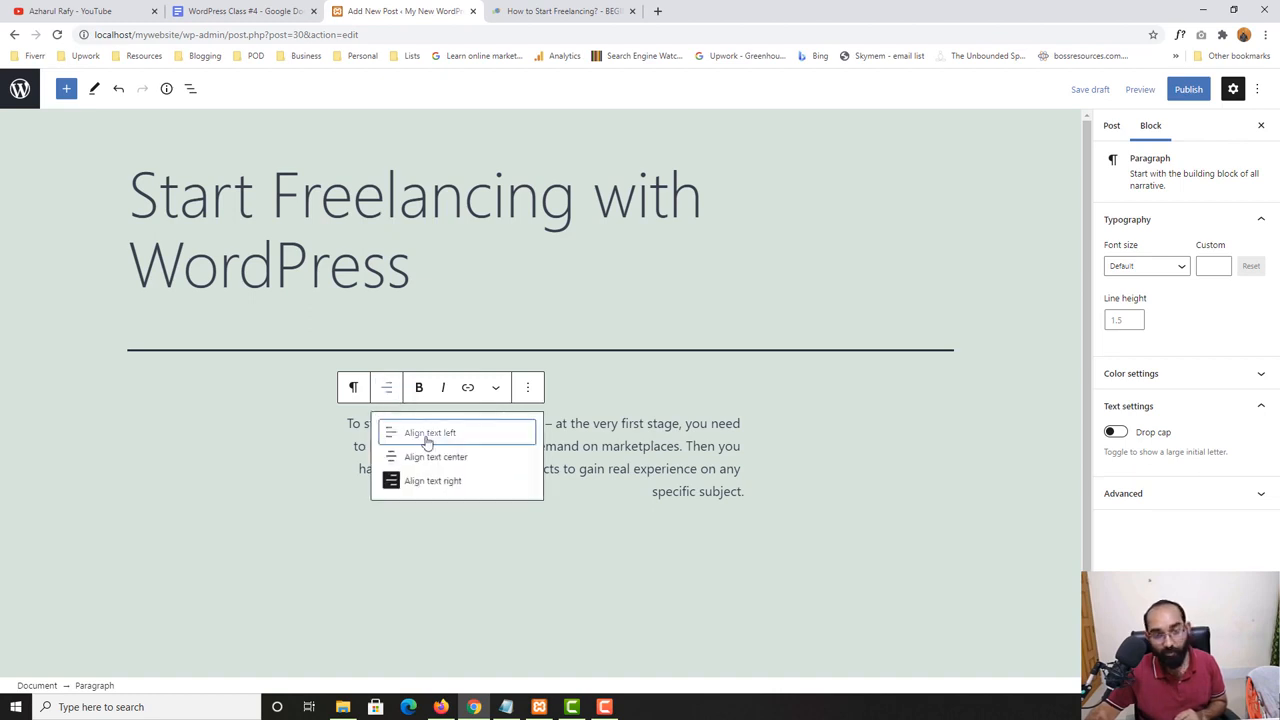
{"action": "left_click", "coordinate": [467, 436]}
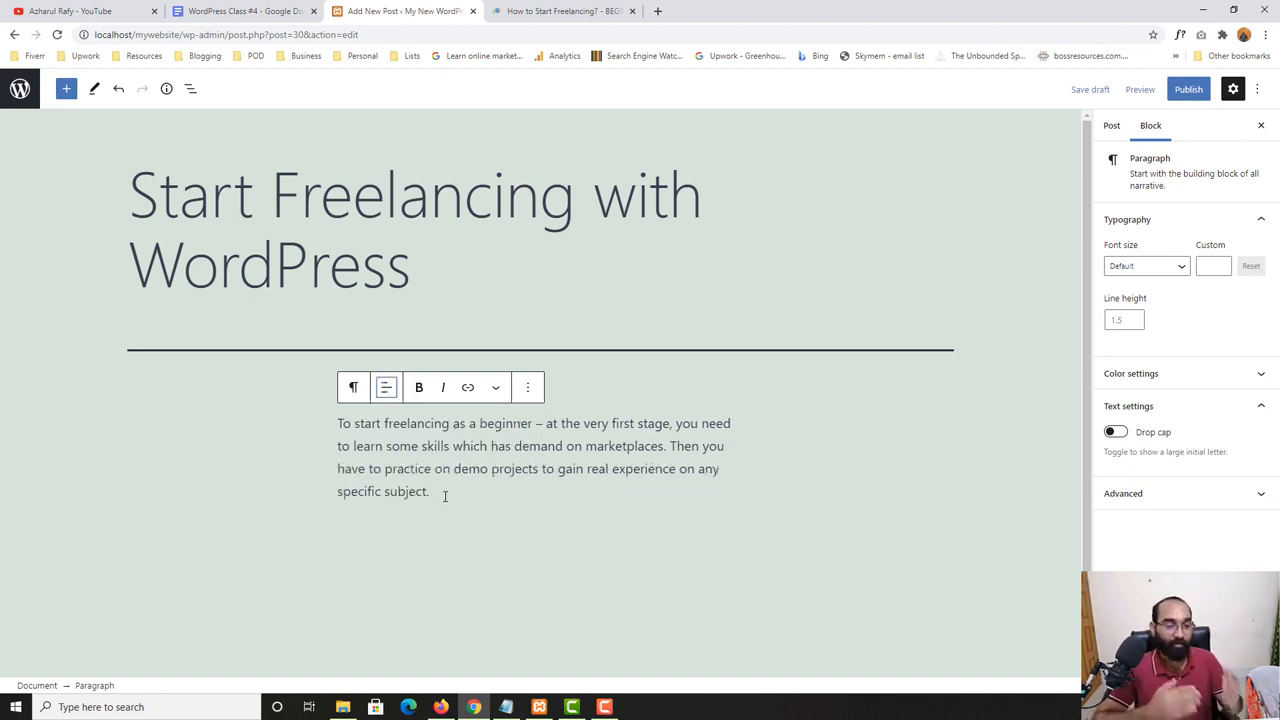
- Make the phrase "freelancing as a beginner" in the paragraph bold
{"action": "double_click", "coordinate": [408, 423]}
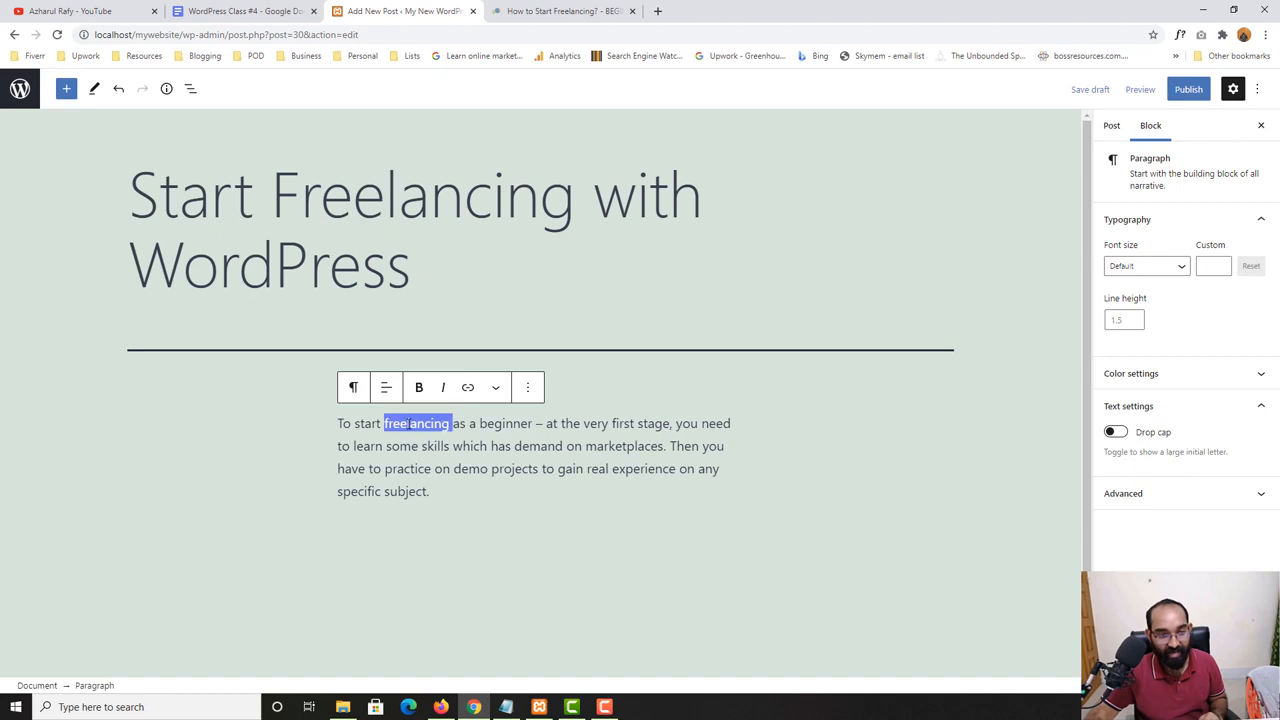
{"action": "left_click_drag", "start_coordinate": [408, 423], "coordinate": [510, 423]}
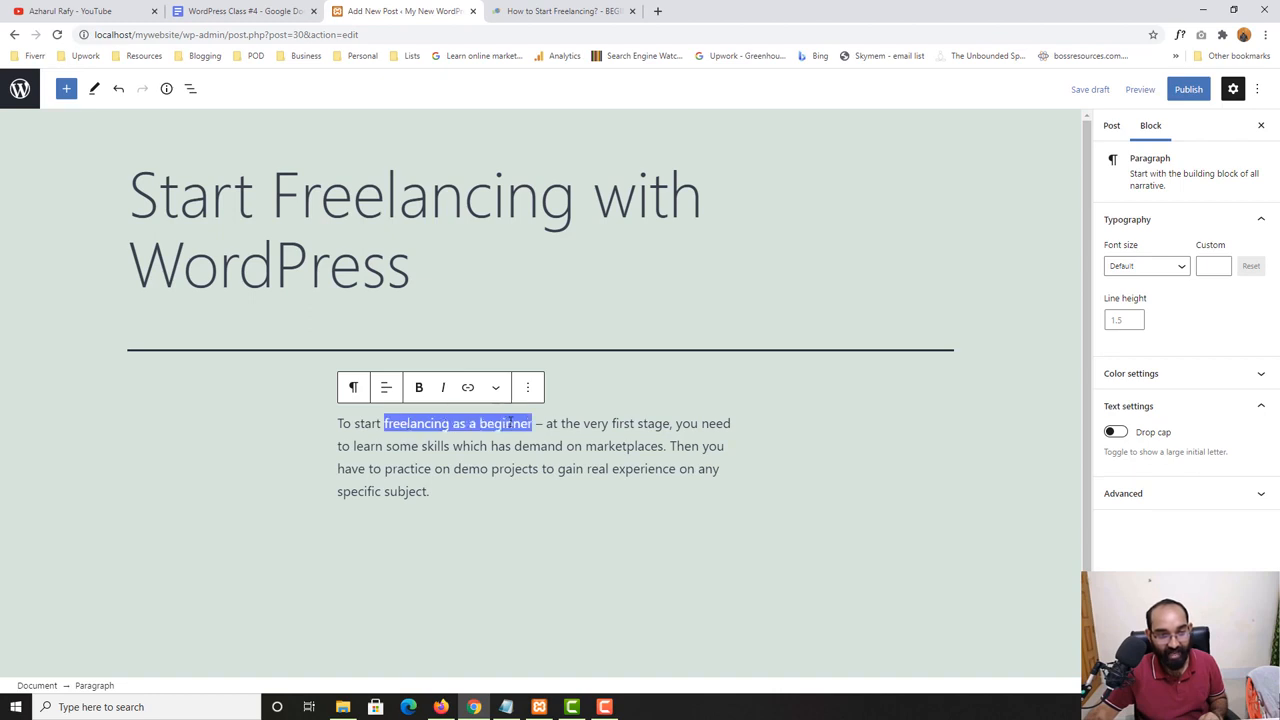
{"action": "left_click", "coordinate": [422, 388]}
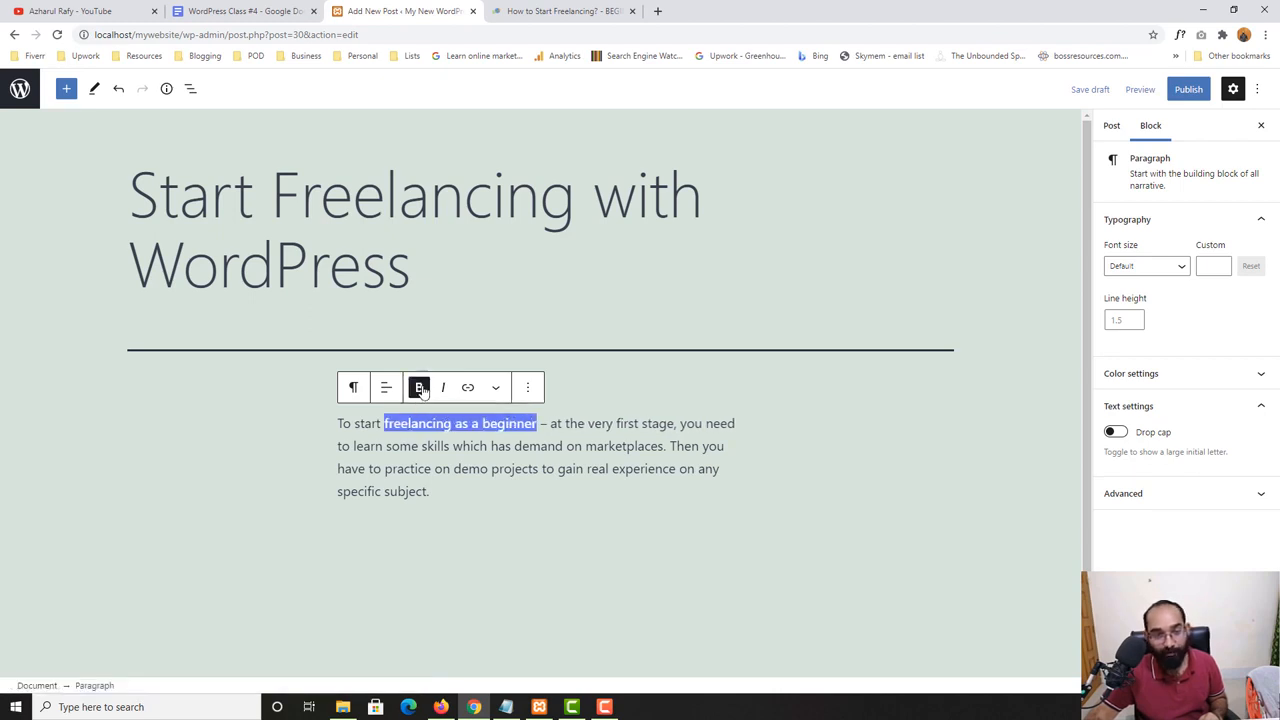
{"action": "left_click", "coordinate": [413, 444]}
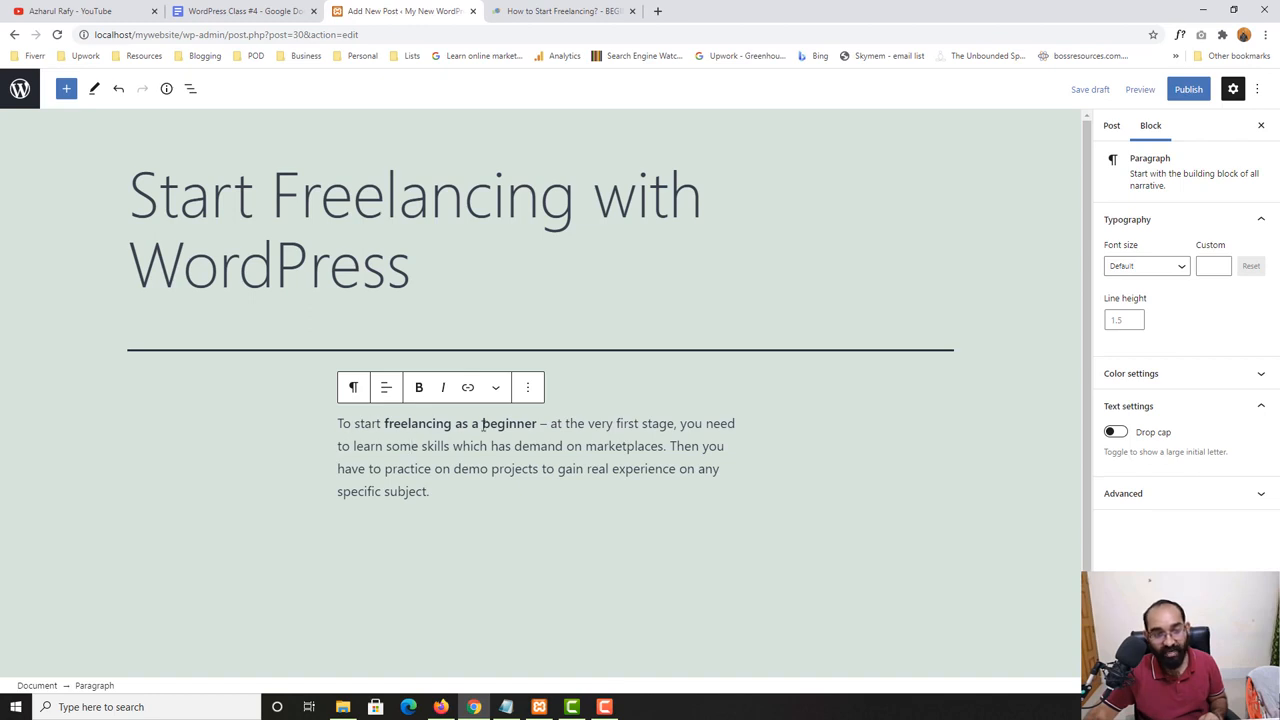
- Italicize the phrases "very first stage" and "freelancing as a beginner" in the paragraph
{"action": "left_click_drag", "start_coordinate": [420, 428], "coordinate": [514, 425]}
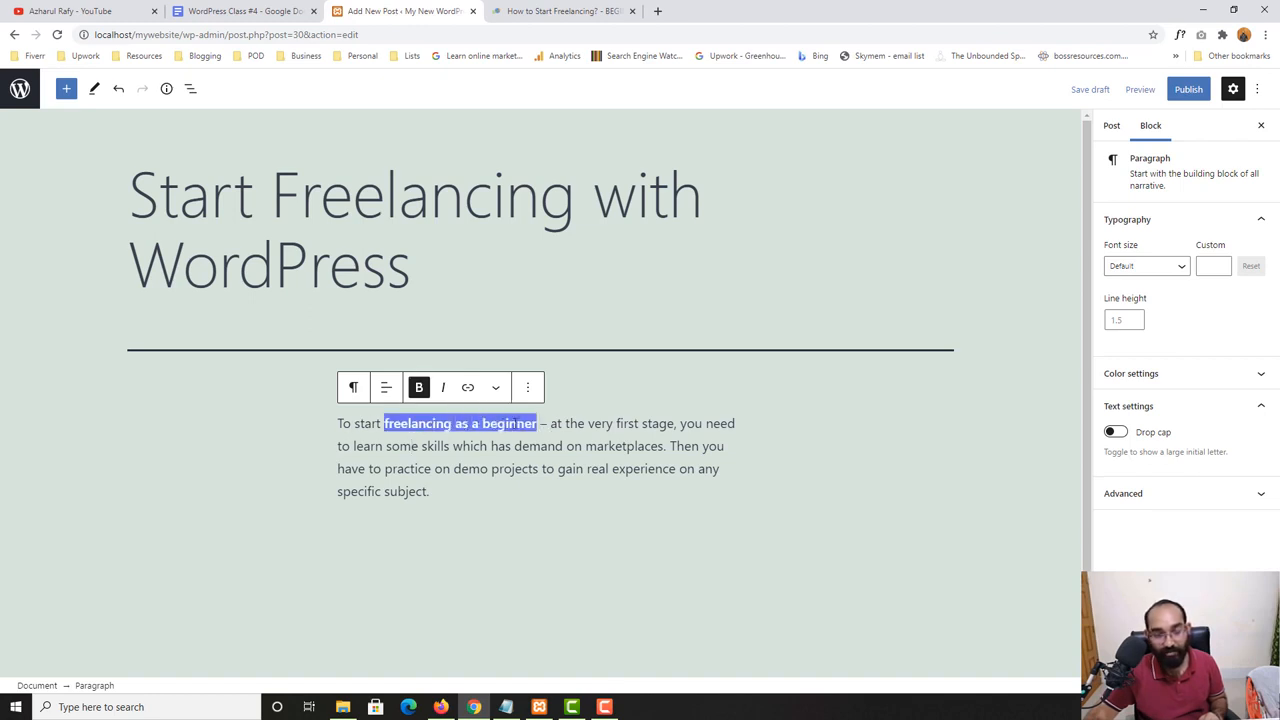
{"action": "left_click", "coordinate": [497, 445]}
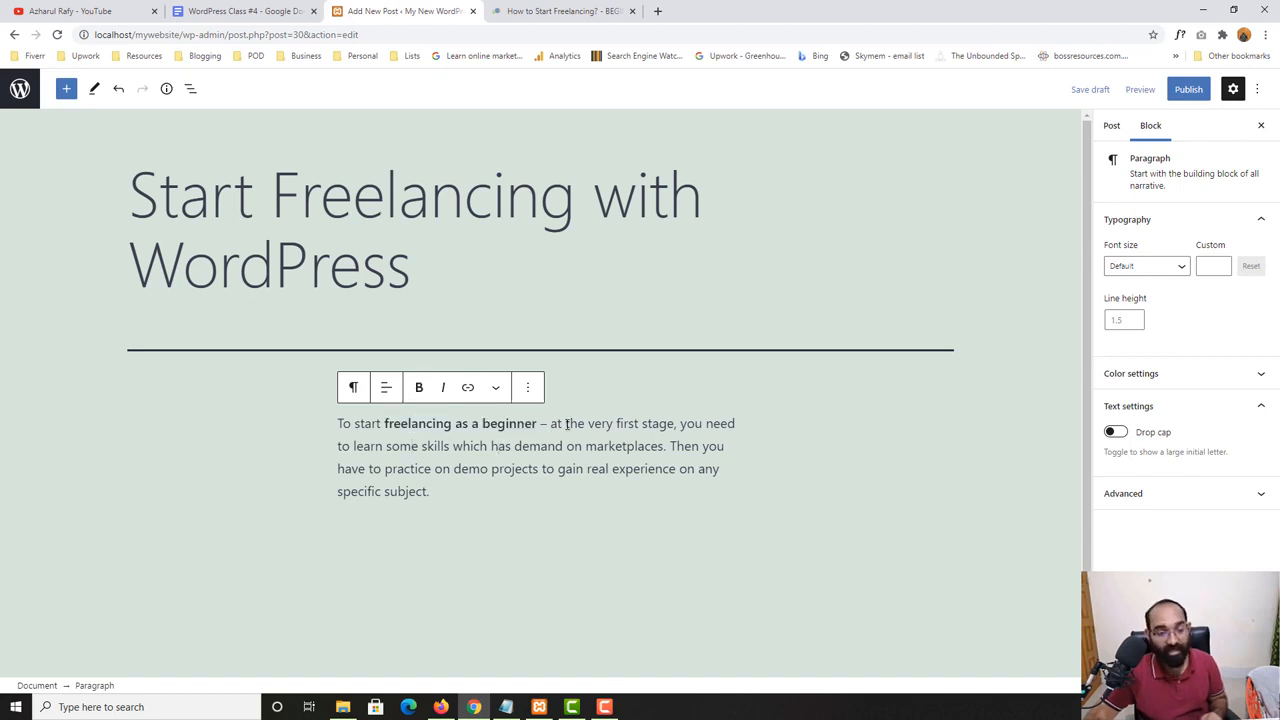
{"action": "left_click_drag", "start_coordinate": [597, 425], "coordinate": [661, 425]}
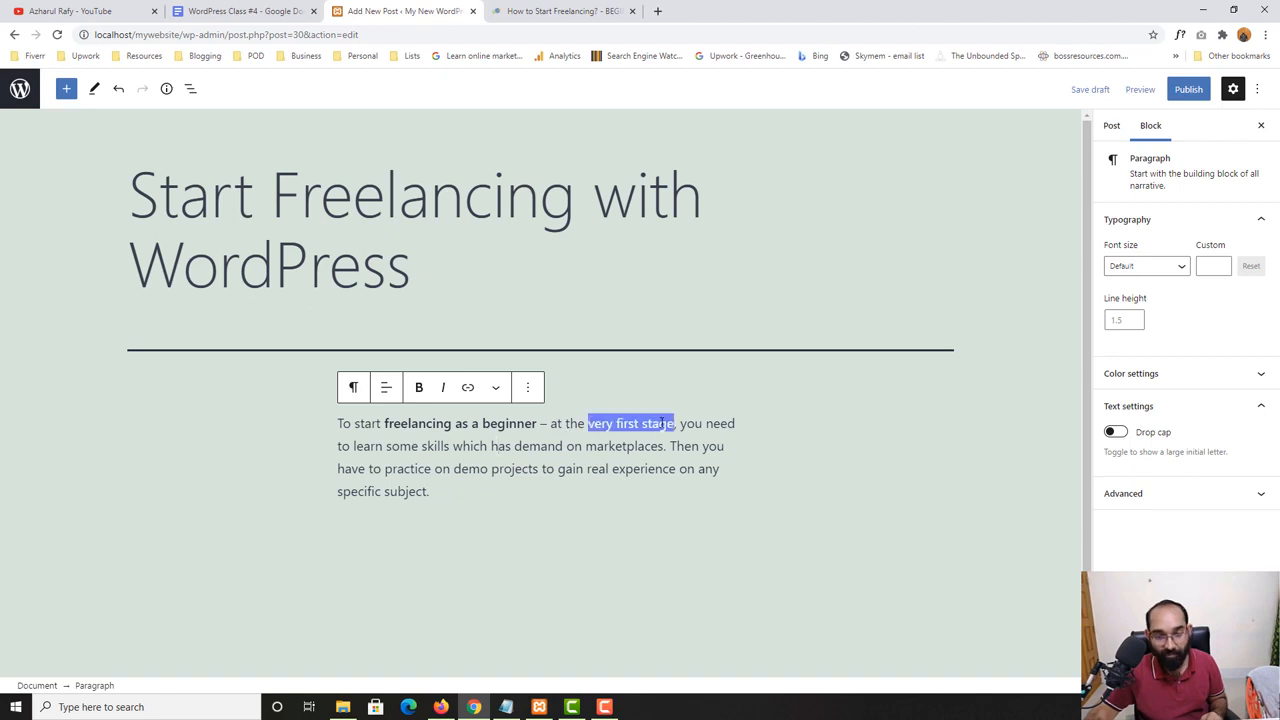
{"action": "left_click", "coordinate": [443, 387]}
{"action": "left_click", "coordinate": [587, 443]}
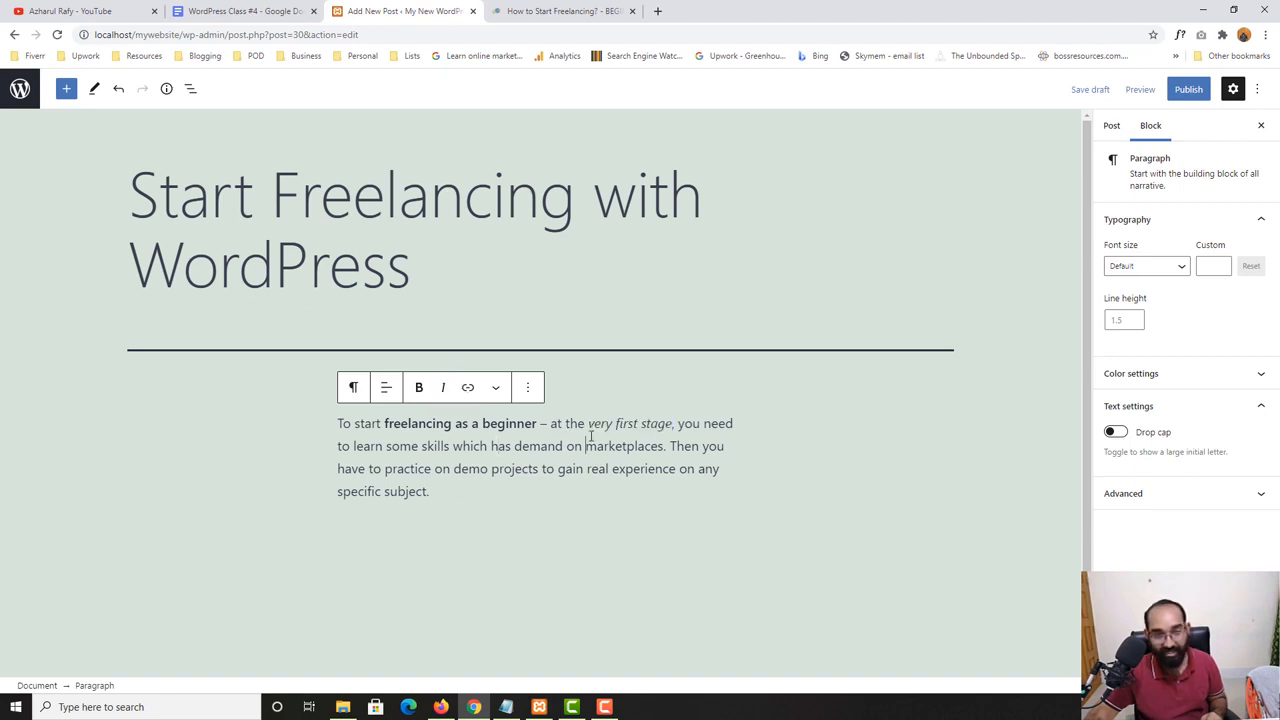
{"action": "left_click_drag", "start_coordinate": [537, 424], "coordinate": [392, 427]}
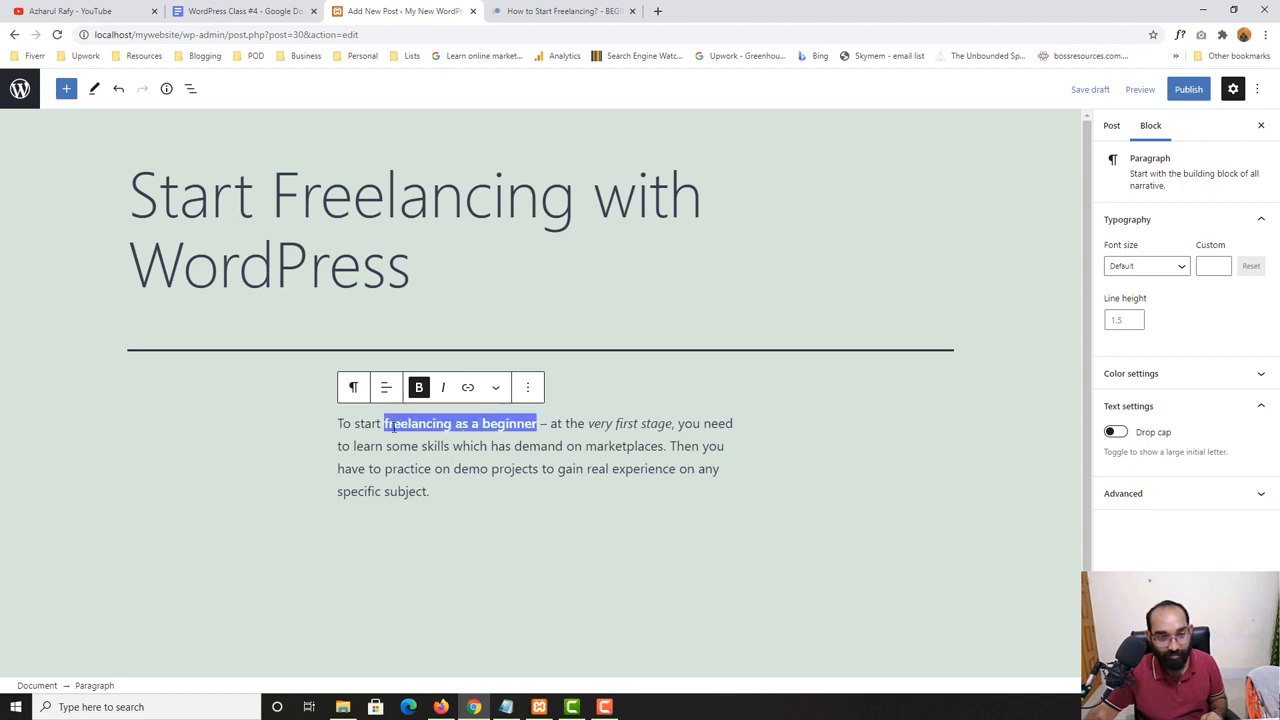
{"action": "left_click", "coordinate": [443, 387]}
{"action": "left_click", "coordinate": [457, 469]}
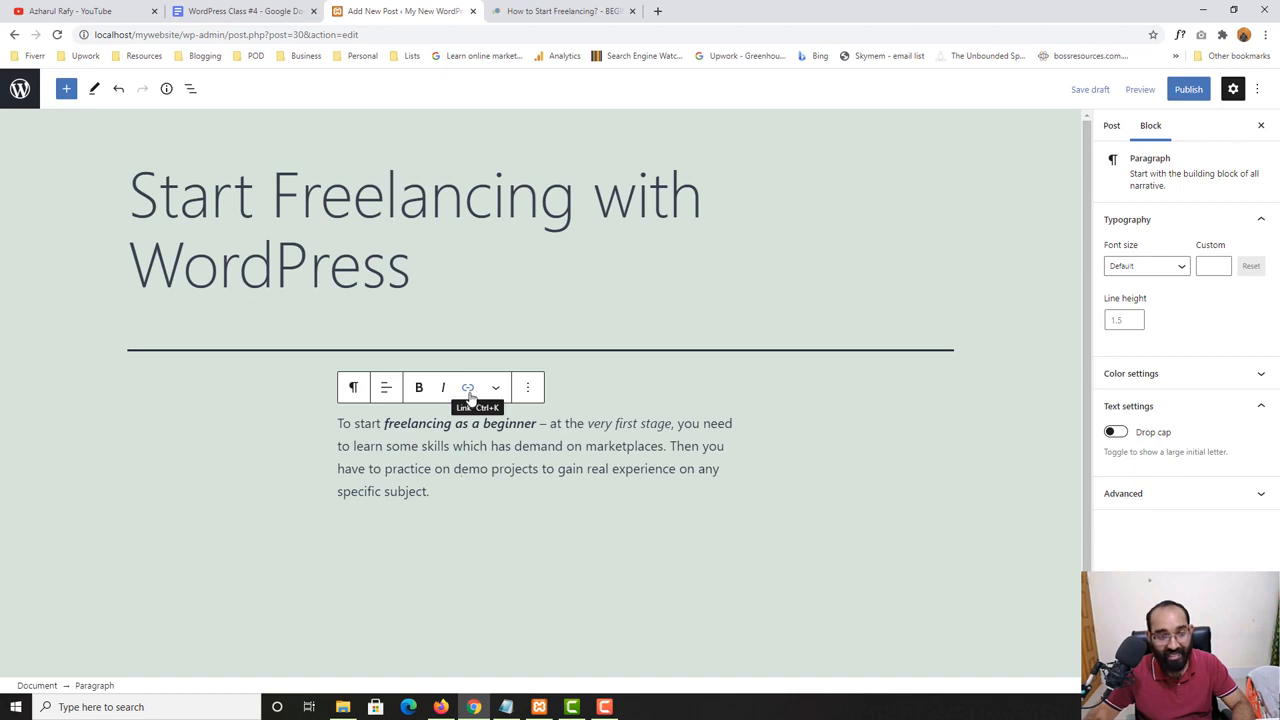
{"action": "left_click_drag", "start_coordinate": [418, 424], "coordinate": [492, 424]}
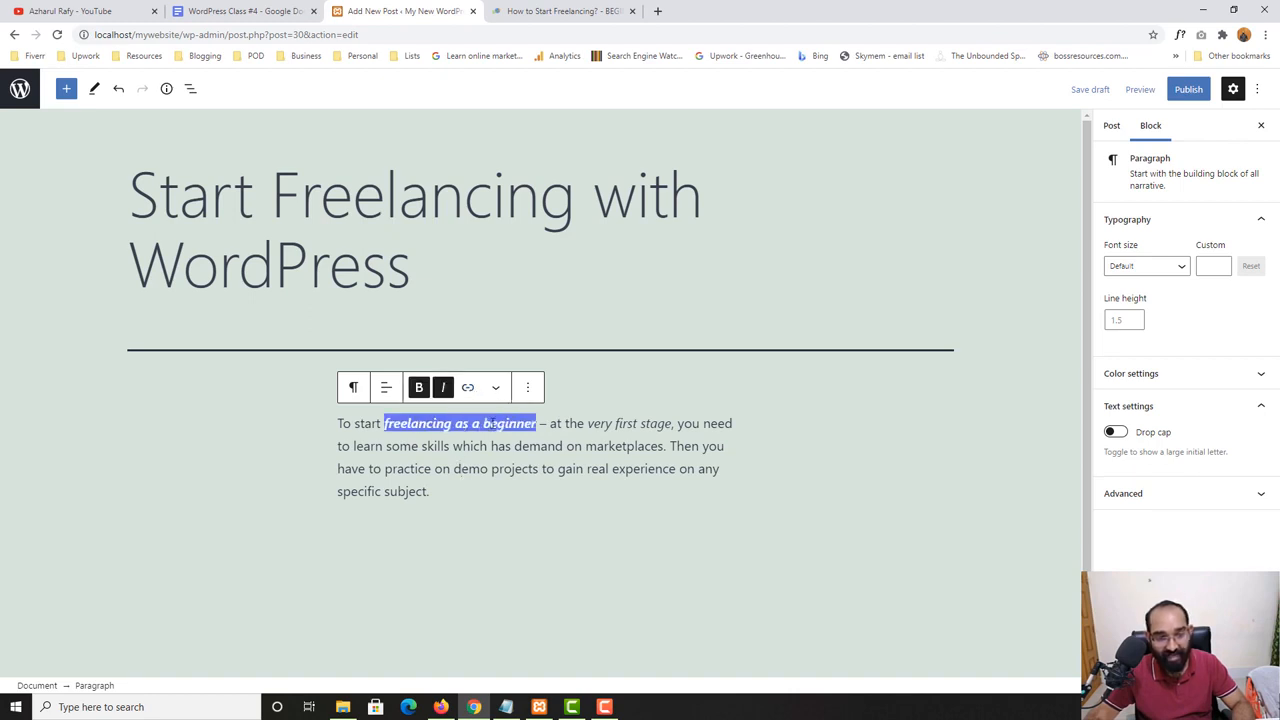
{"action": "left_click", "coordinate": [560, 11]}
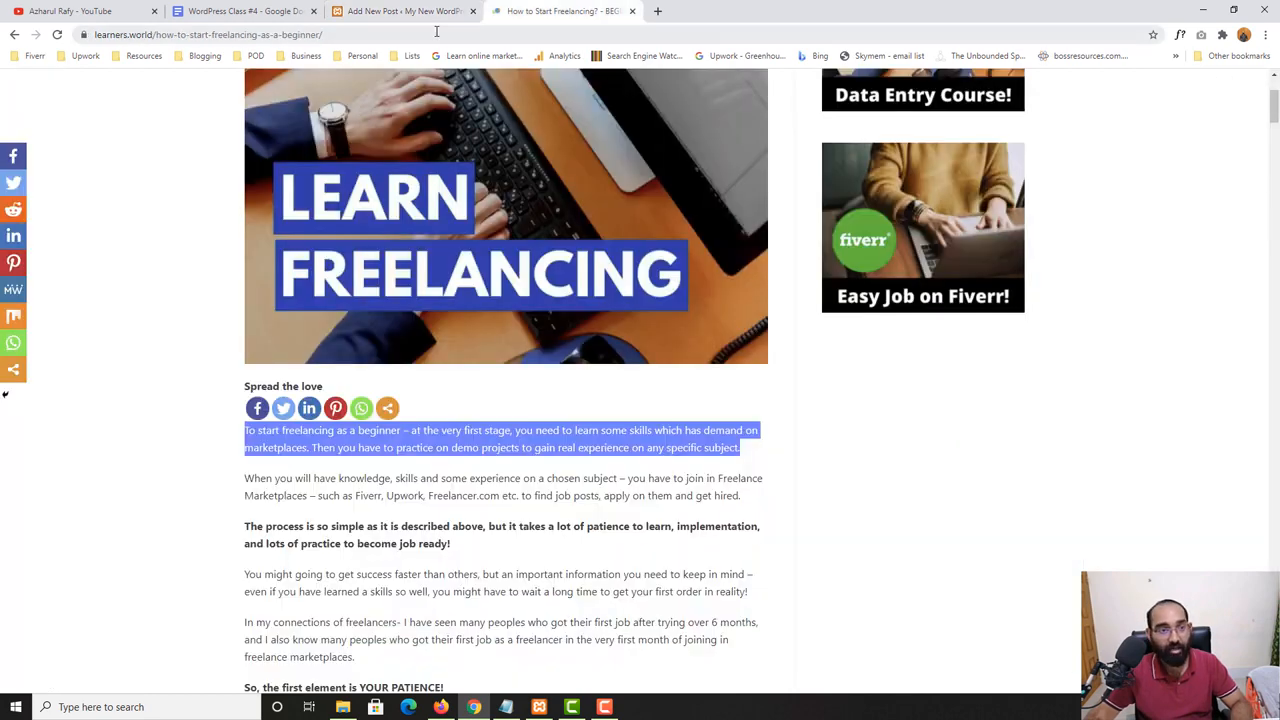
{"action": "left_click", "coordinate": [438, 34]}
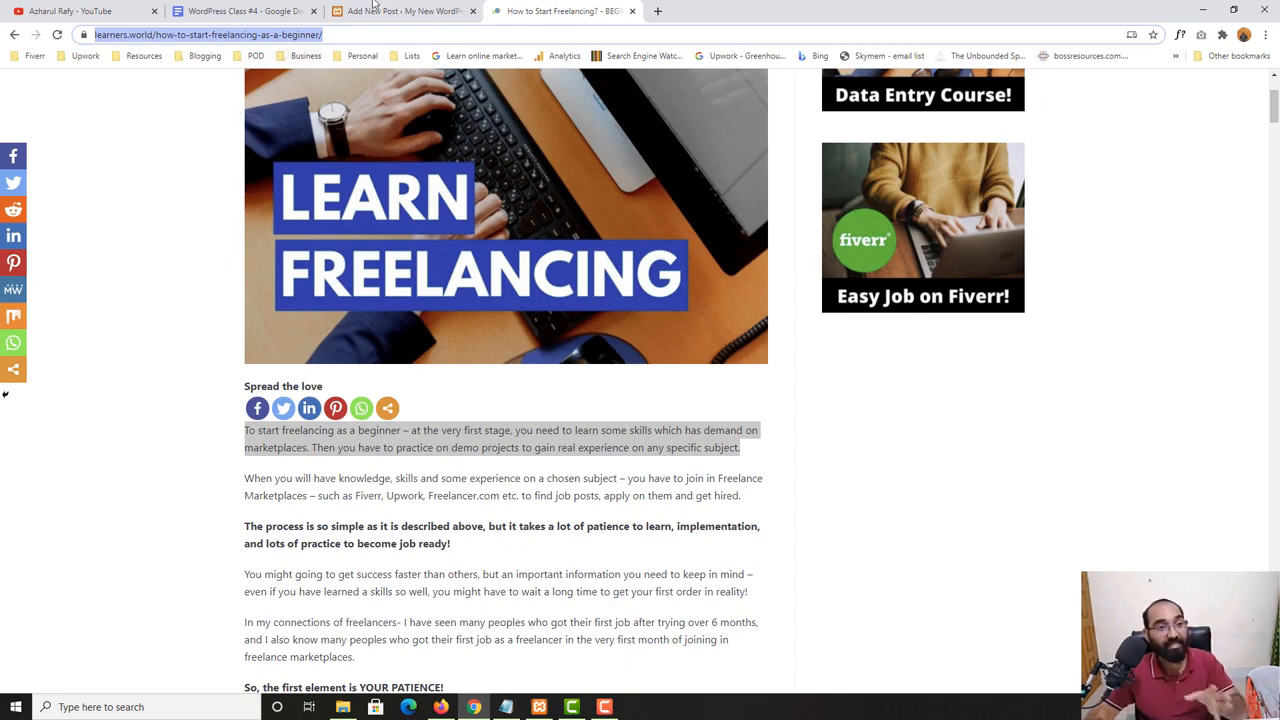
{"action": "left_click", "coordinate": [378, 10]}
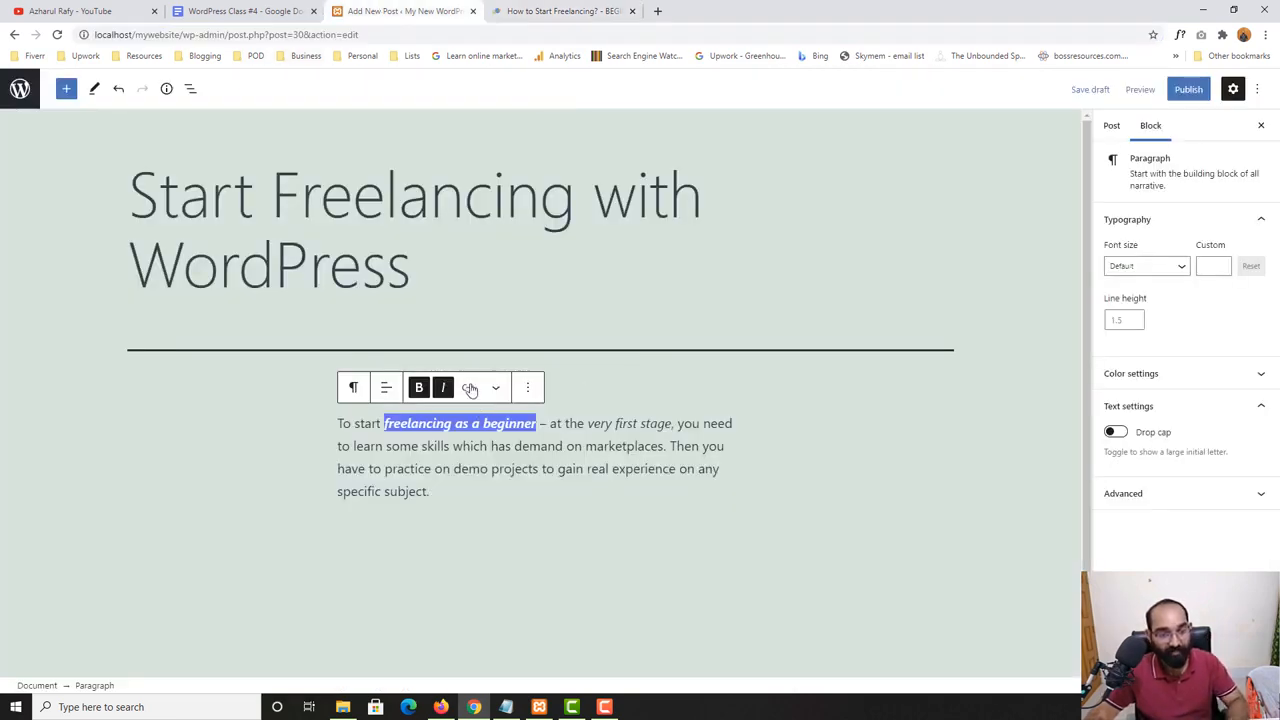
{"action": "left_click", "coordinate": [469, 388]}
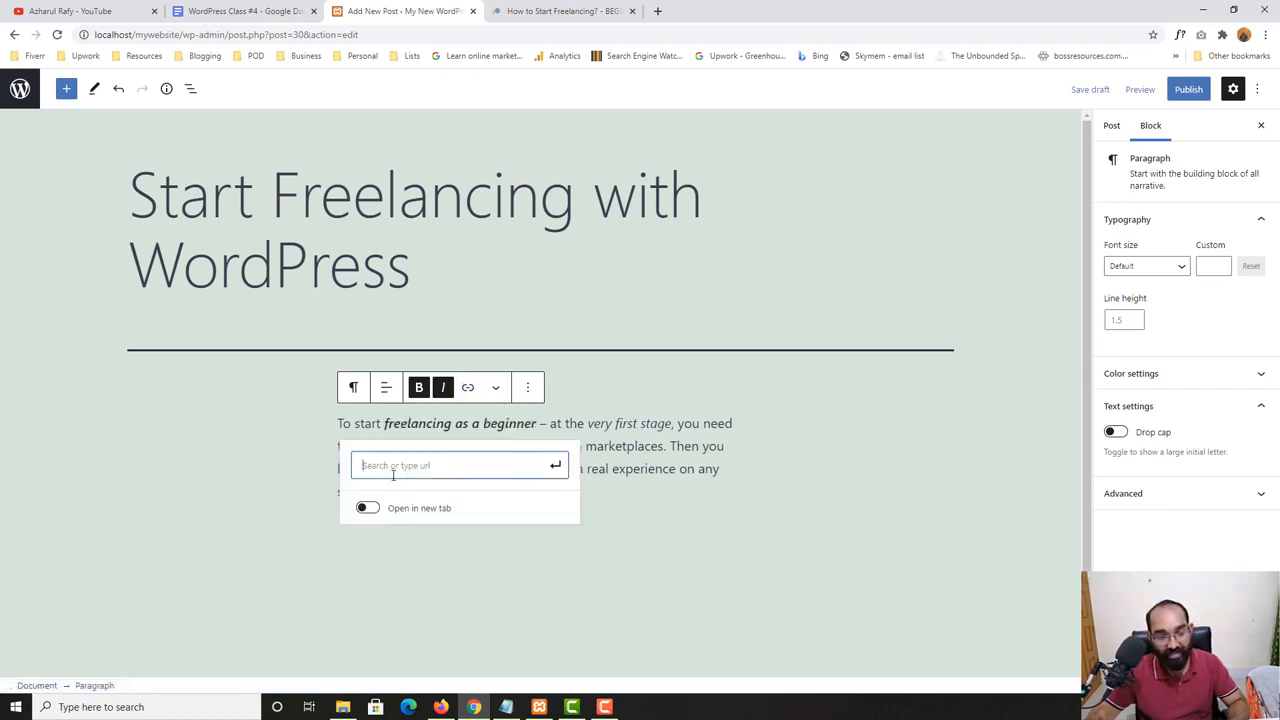
{"action": "key", "text": "ctrl+v"}
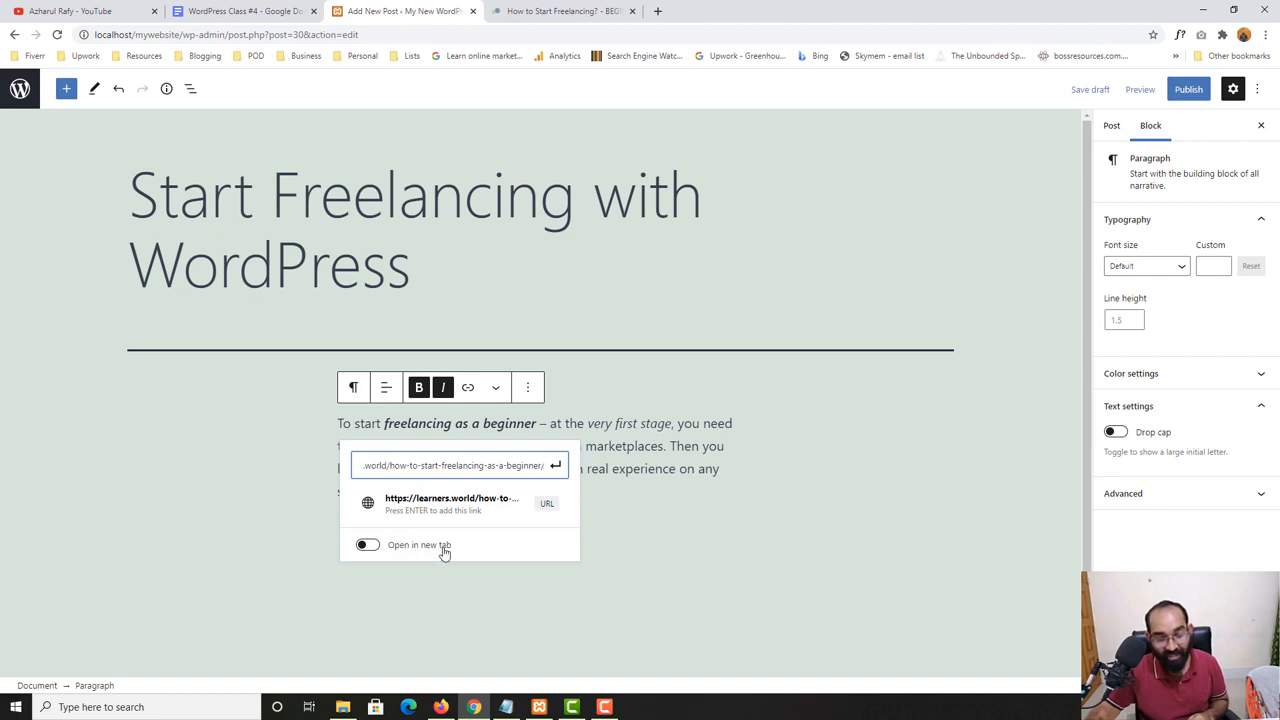
{"action": "left_click", "coordinate": [368, 545]}
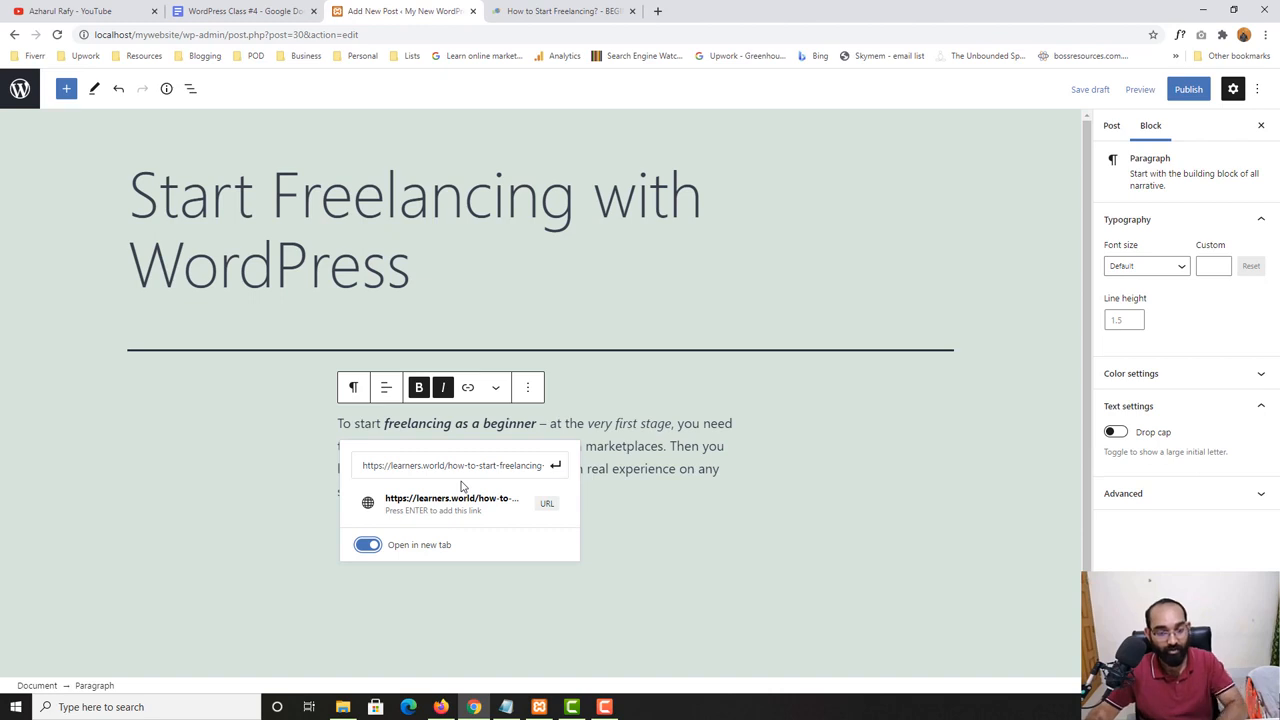
{"action": "left_click", "coordinate": [557, 468]}
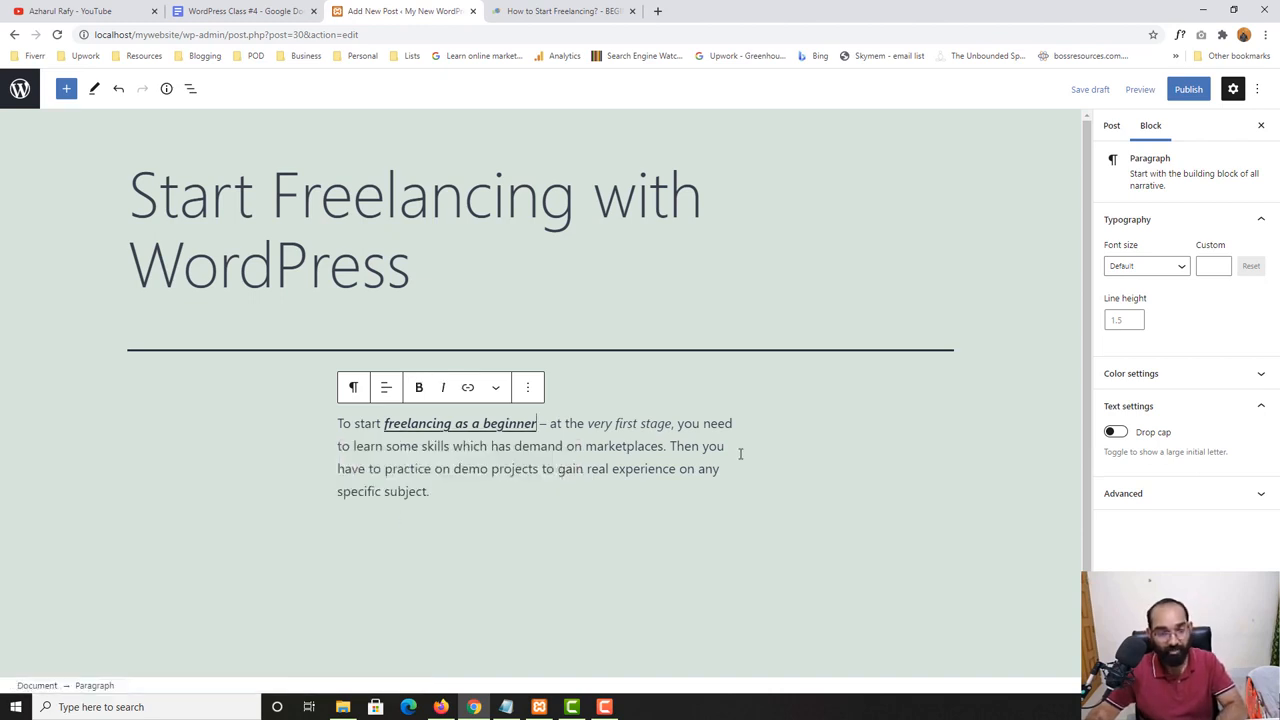
- Publish the post and view it on the live site
{"action": "left_click", "coordinate": [1189, 92]}
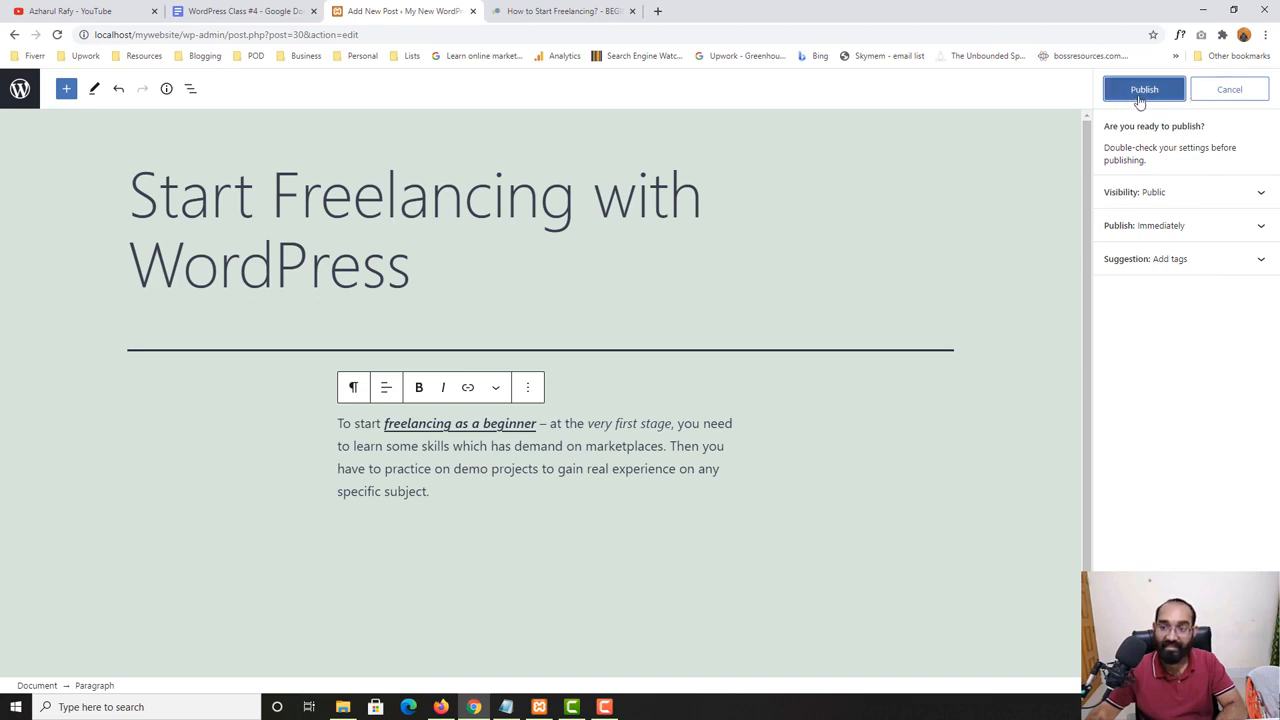
{"action": "left_click", "coordinate": [1143, 92]}
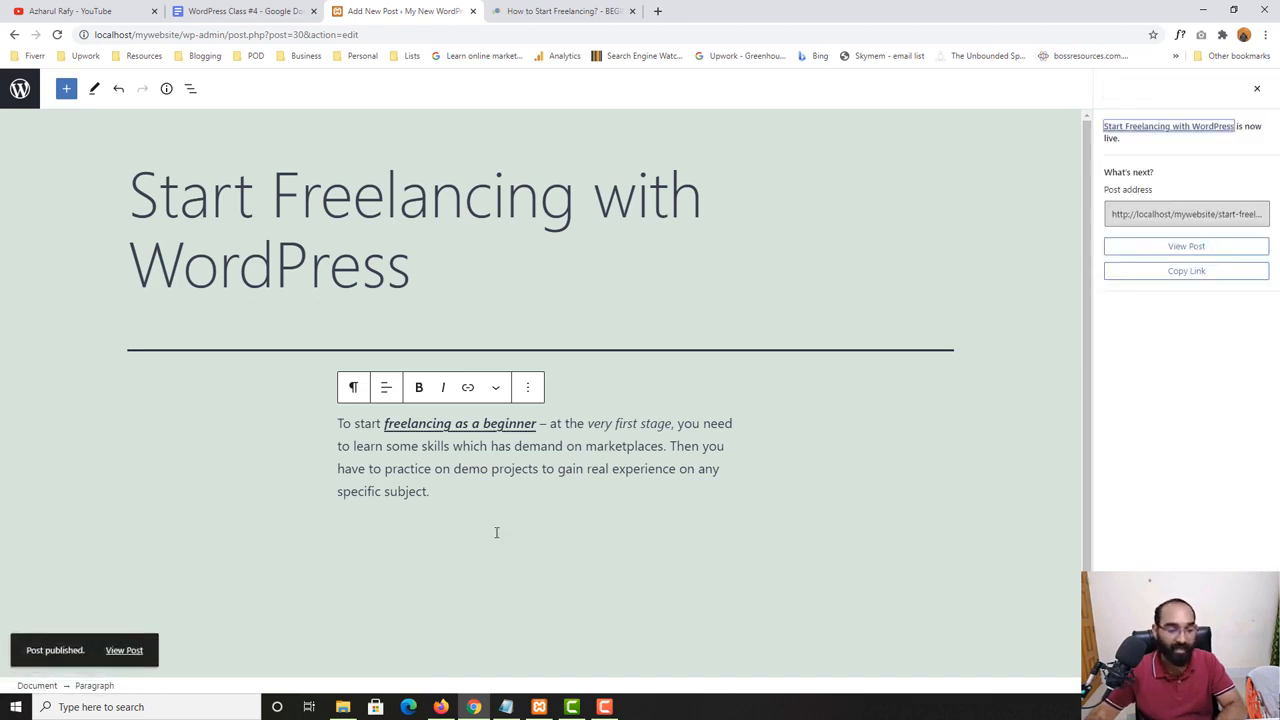
{"action": "right_click", "coordinate": [133, 650]}
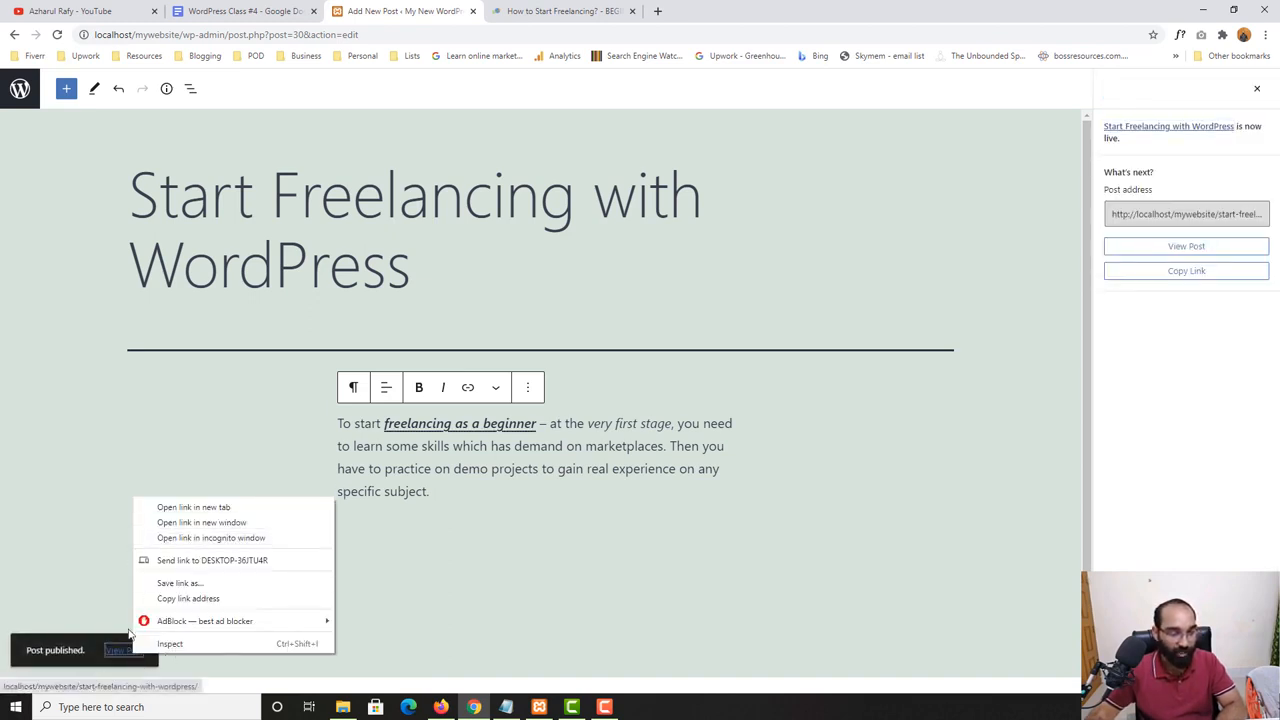
{"action": "left_click", "coordinate": [119, 651]}
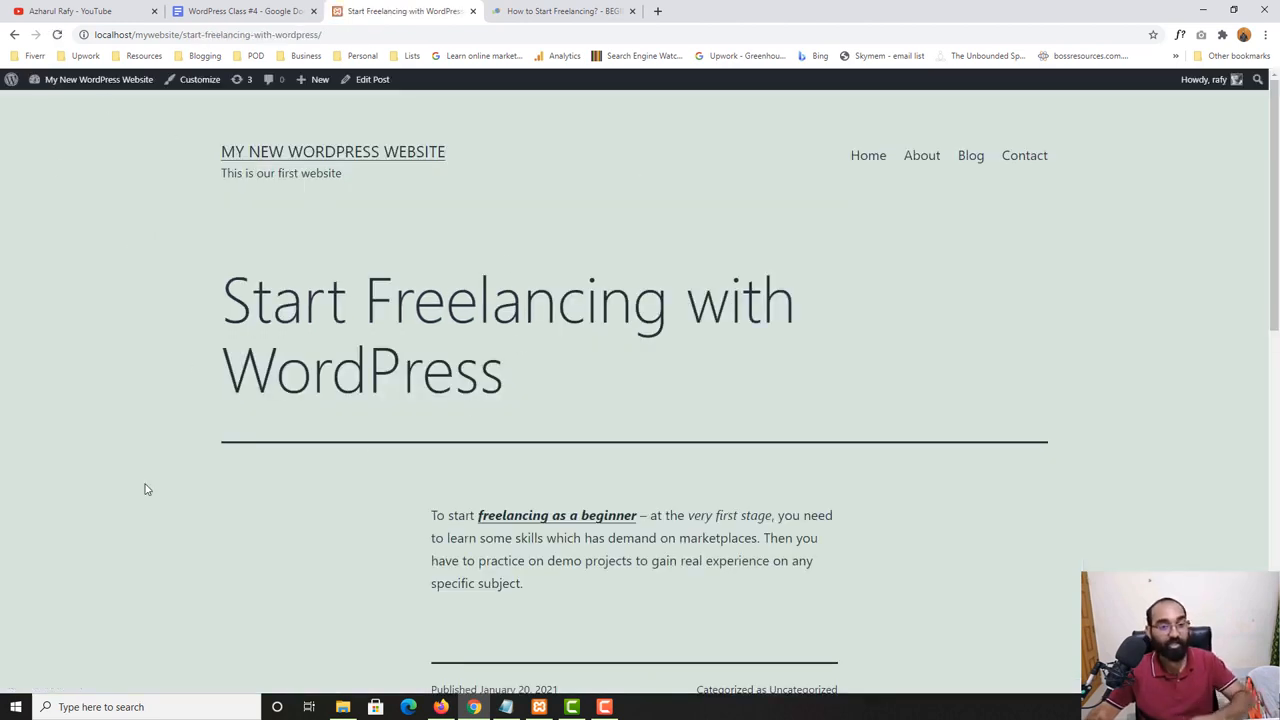
- Test the "freelancing as a beginner" link in the published post and return to the post page
{"action": "scroll", "coordinate": [145, 489], "scroll_direction": "down", "scroll_amount": 2}
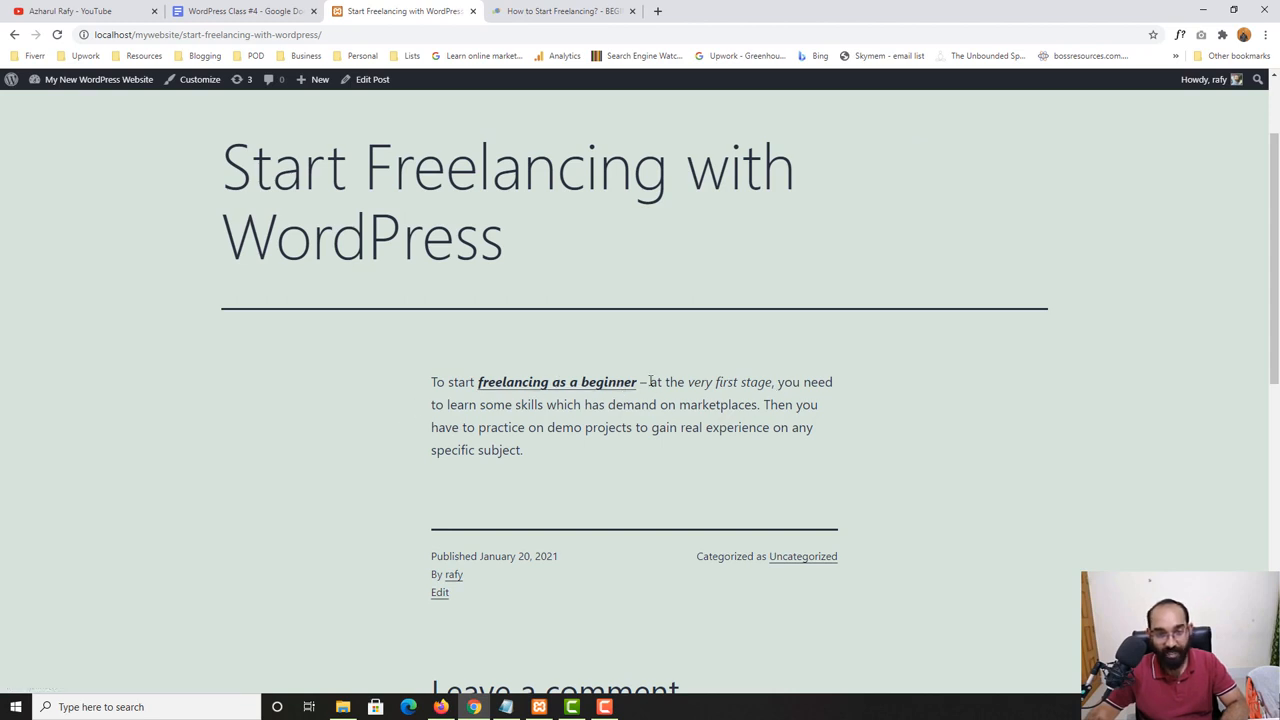
{"action": "left_click", "coordinate": [551, 388]}
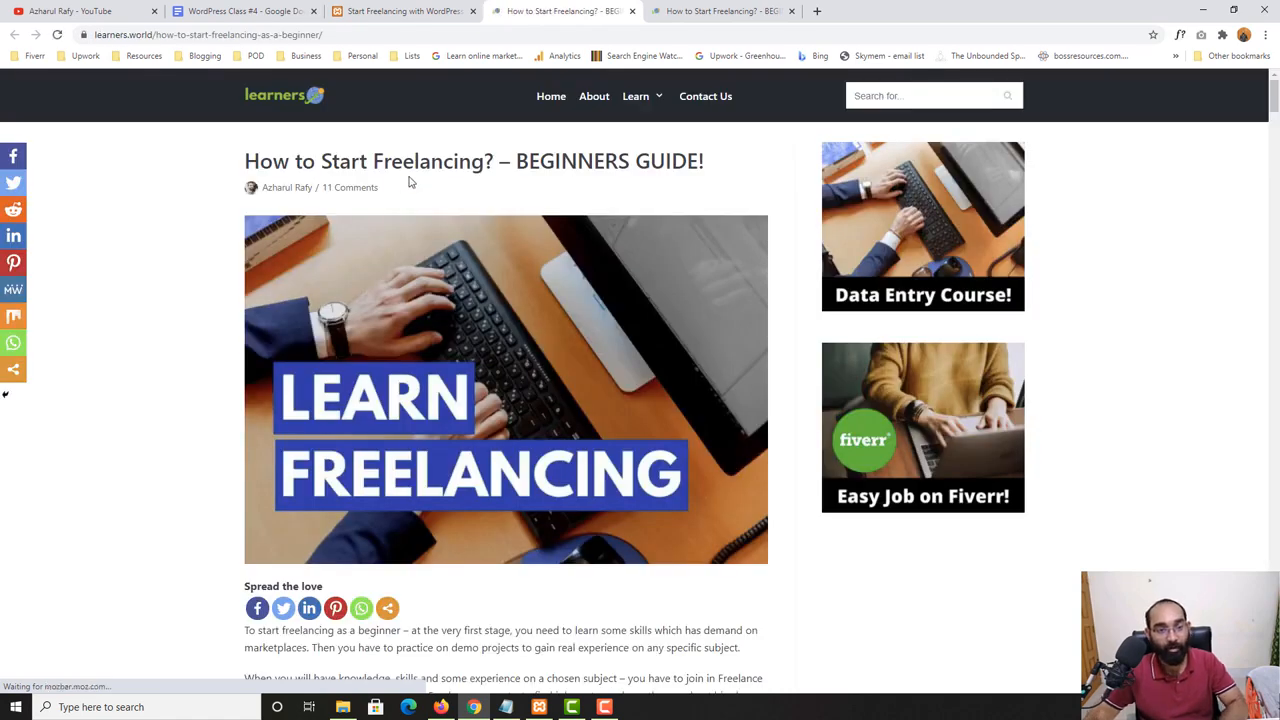
{"action": "left_click", "coordinate": [436, 10]}
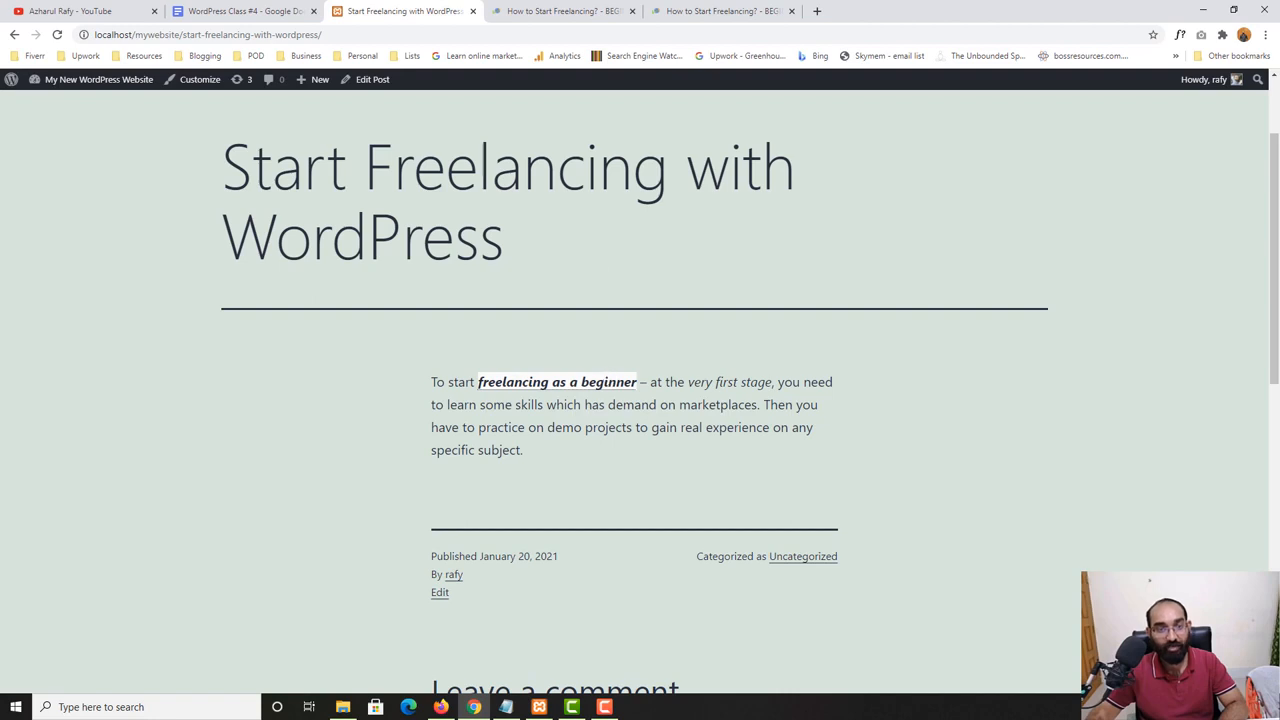
{"action": "left_click", "coordinate": [528, 10]}
{"action": "left_click", "coordinate": [405, 9]}
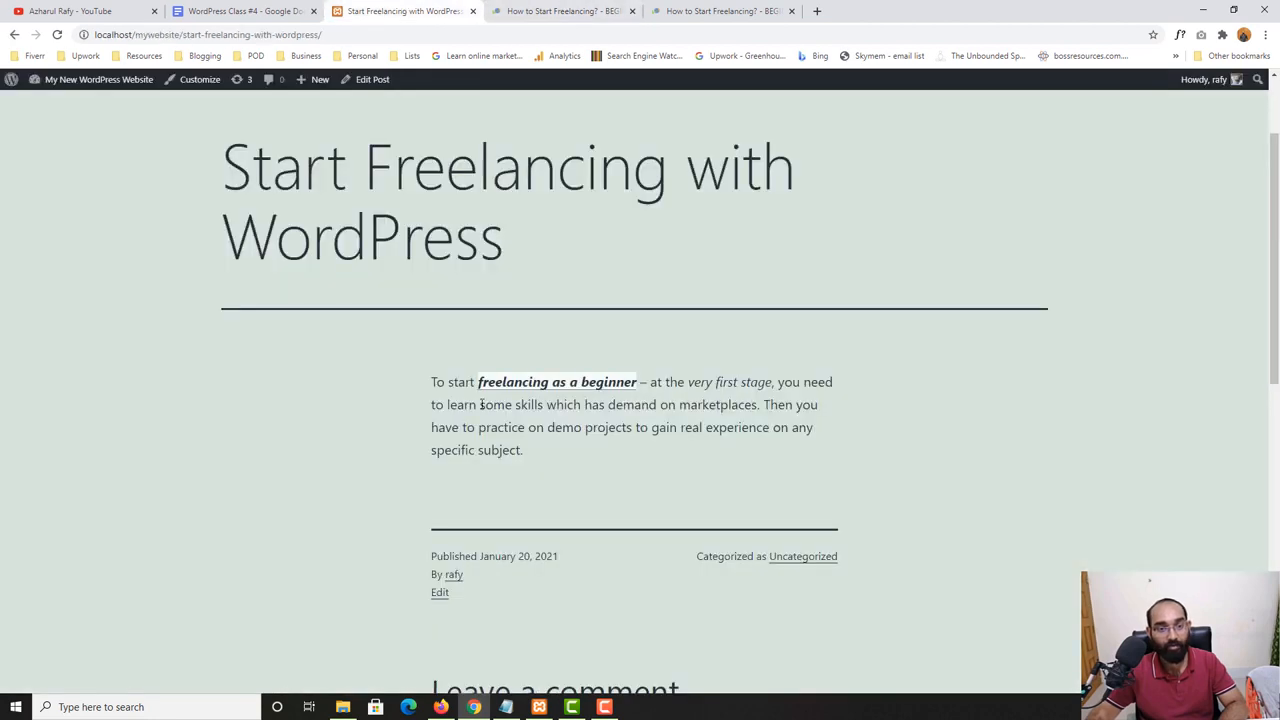
{"action": "left_click", "coordinate": [368, 81]}
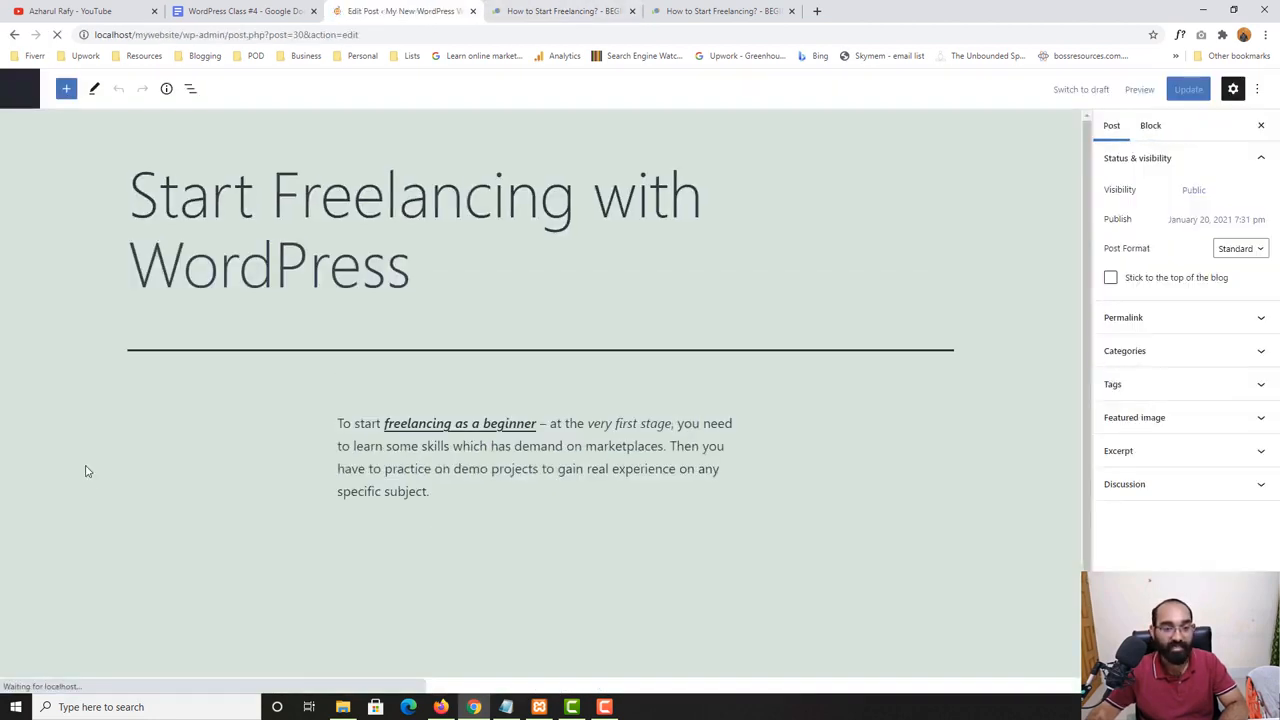
{"action": "left_click", "coordinate": [421, 431]}
{"action": "double_click", "coordinate": [421, 431]}
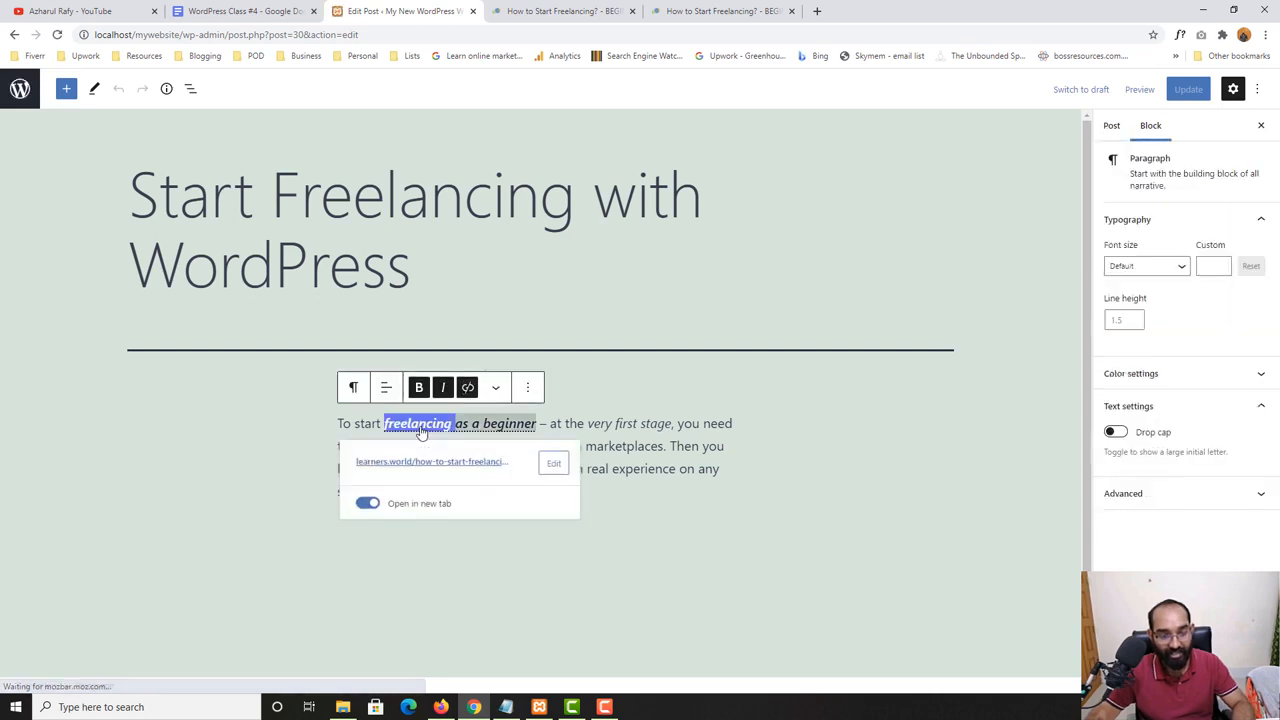
{"action": "left_click", "coordinate": [421, 431]}
{"action": "double_click", "coordinate": [410, 429]}
{"action": "left_click", "coordinate": [536, 428], "text": "shift"}
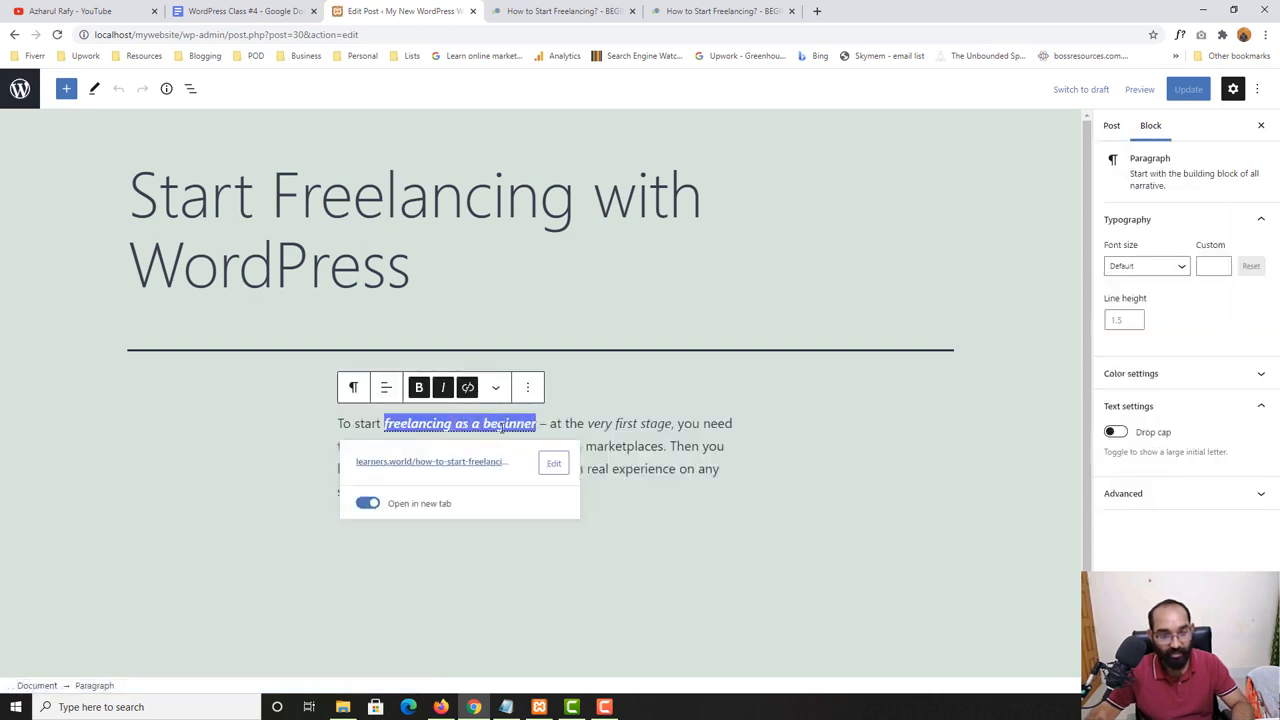
{"action": "left_click", "coordinate": [554, 463]}
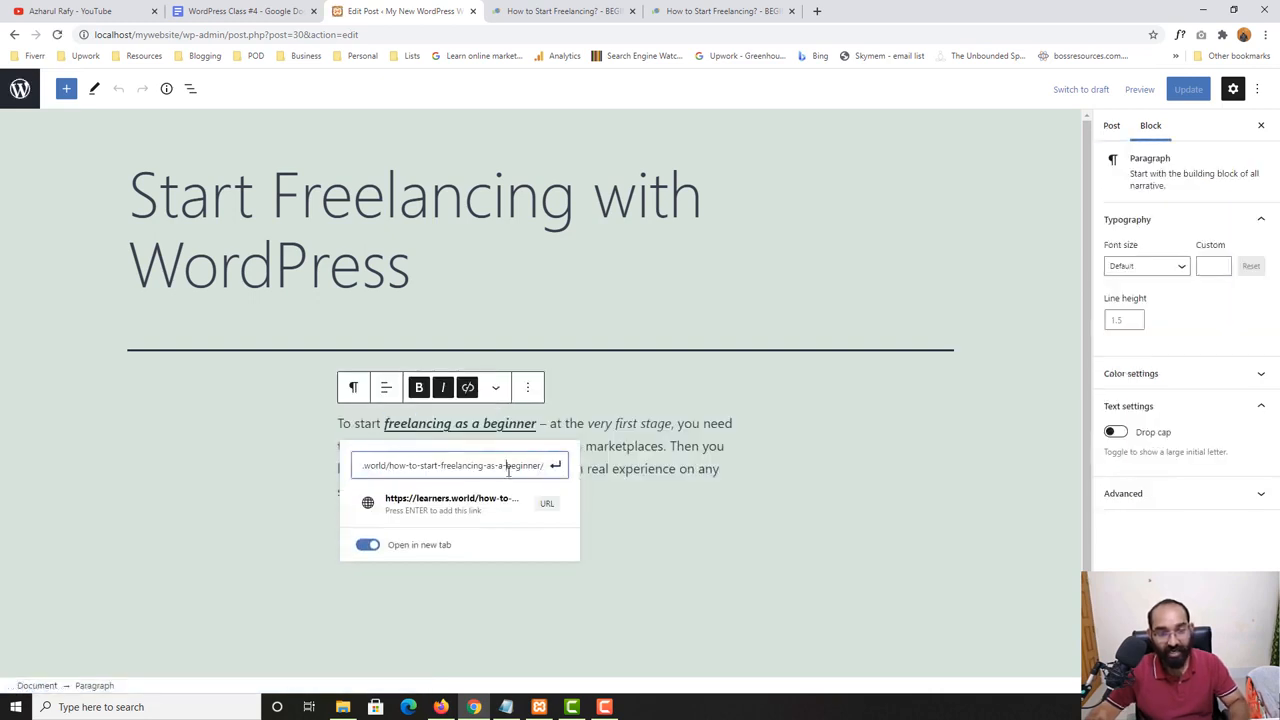
{"action": "key", "text": "ctrl+a"}
{"action": "type", "text": "upw"}
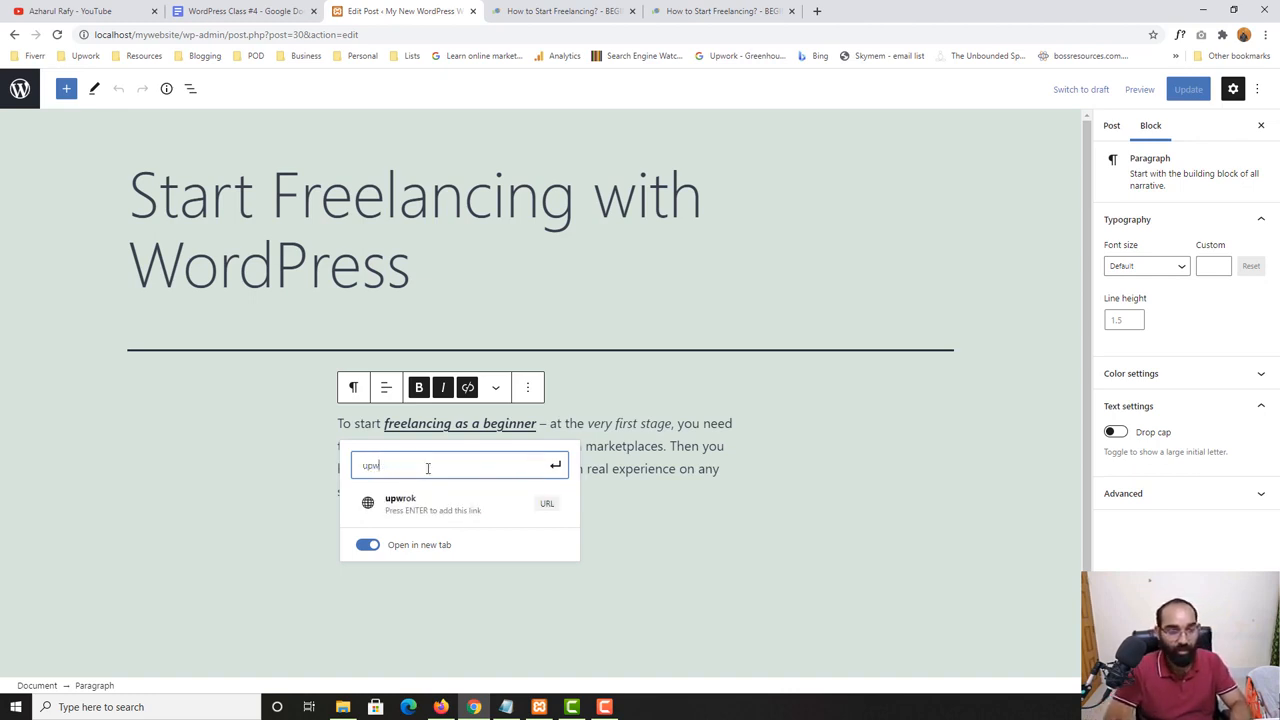
{"action": "type", "text": "rokokr"}
{"action": "key", "text": "BackSpace"}
{"action": "key", "text": "BackSpace"}
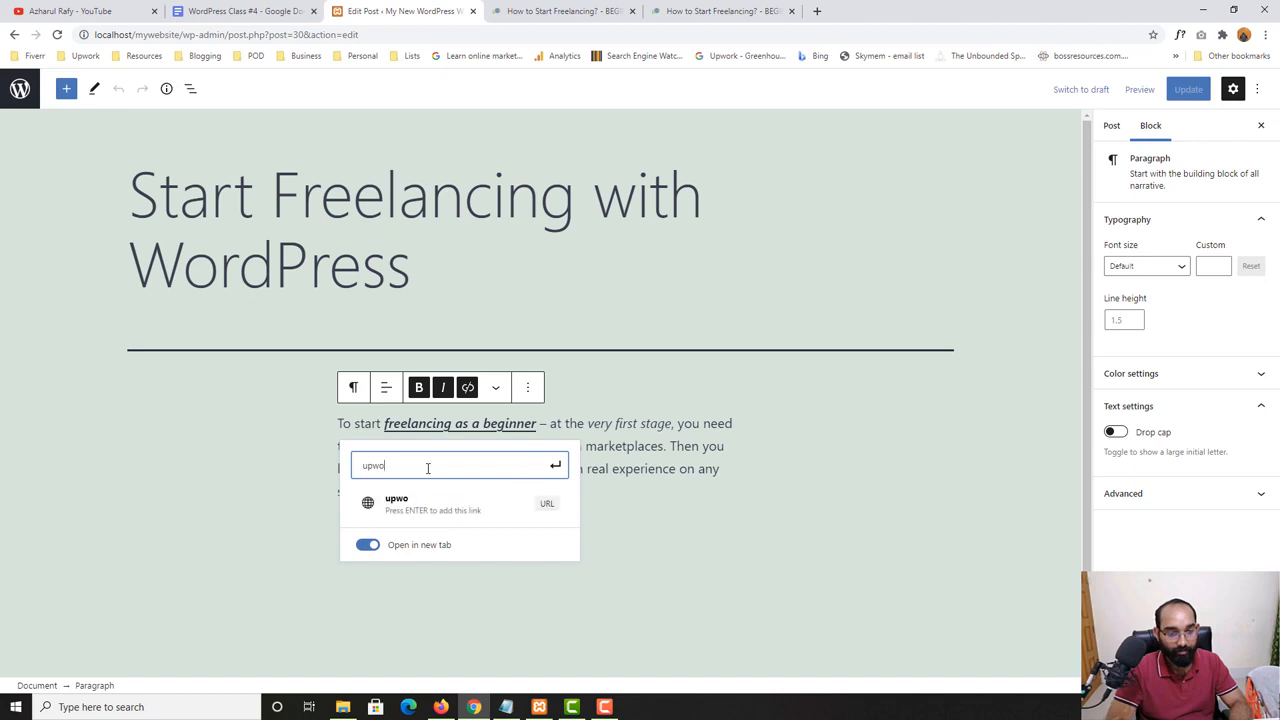
{"action": "key", "text": "ctrl+a"}
{"action": "type", "text": "https"}
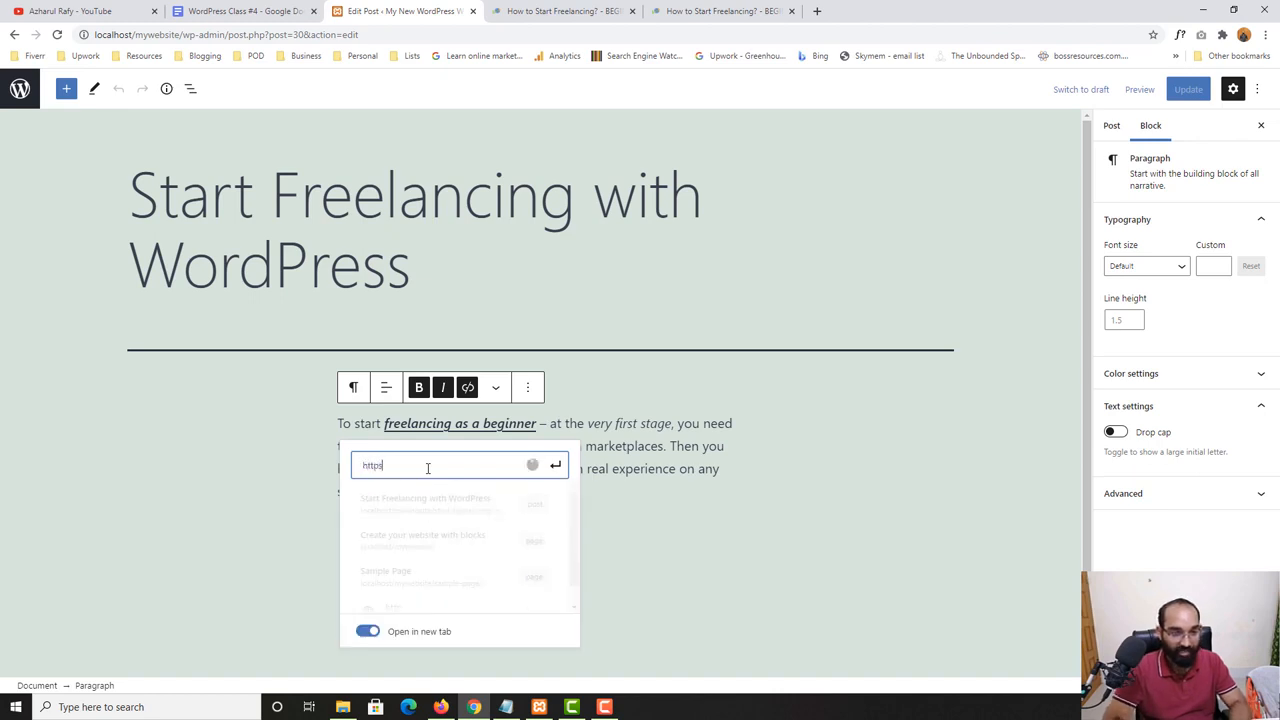
{"action": "type", "text": "://wor"}
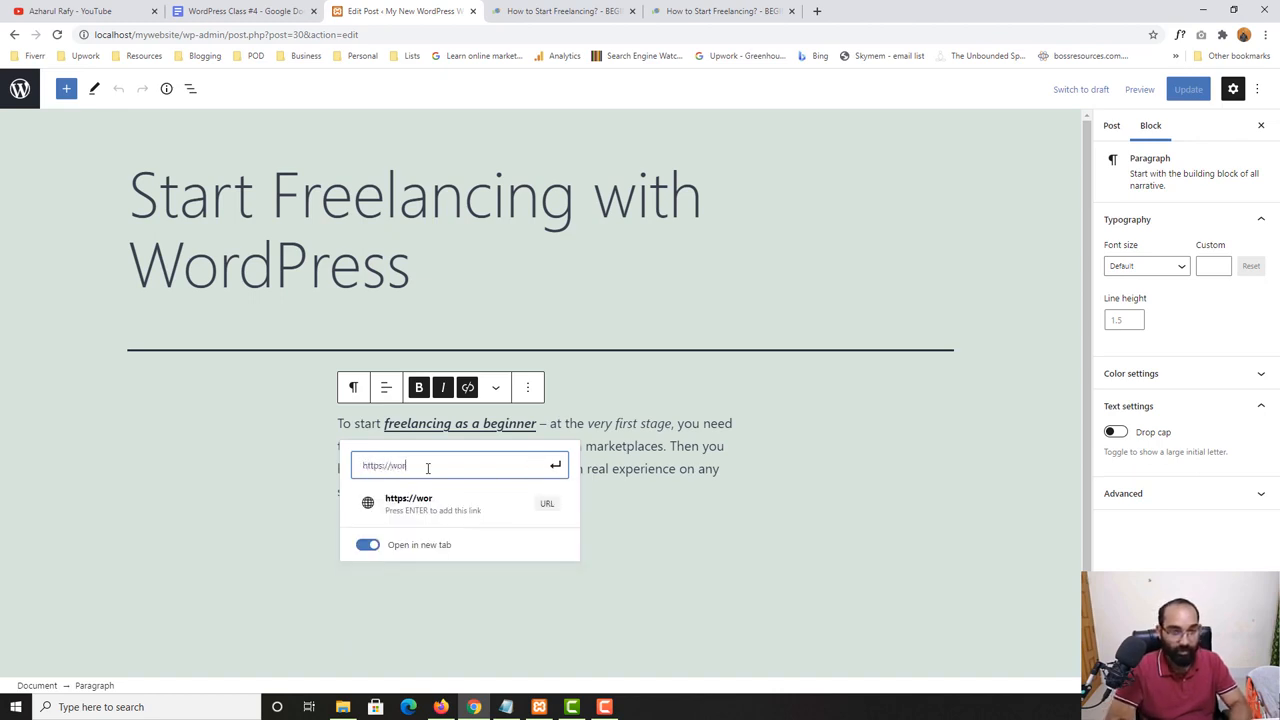
{"action": "key", "text": "BackSpace"}
{"action": "key", "text": "BackSpace"}
{"action": "key", "text": "BackSpace"}
{"action": "type", "text": "upwork.com"}
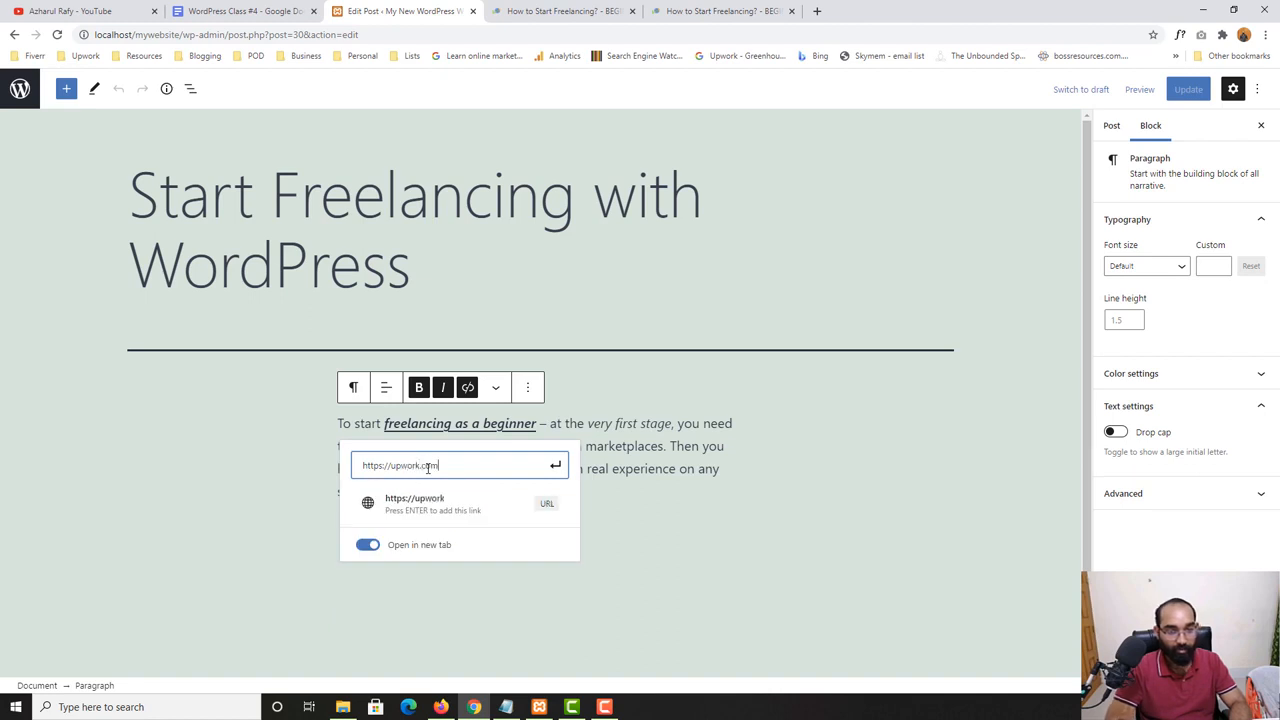
{"action": "left_click", "coordinate": [553, 466]}
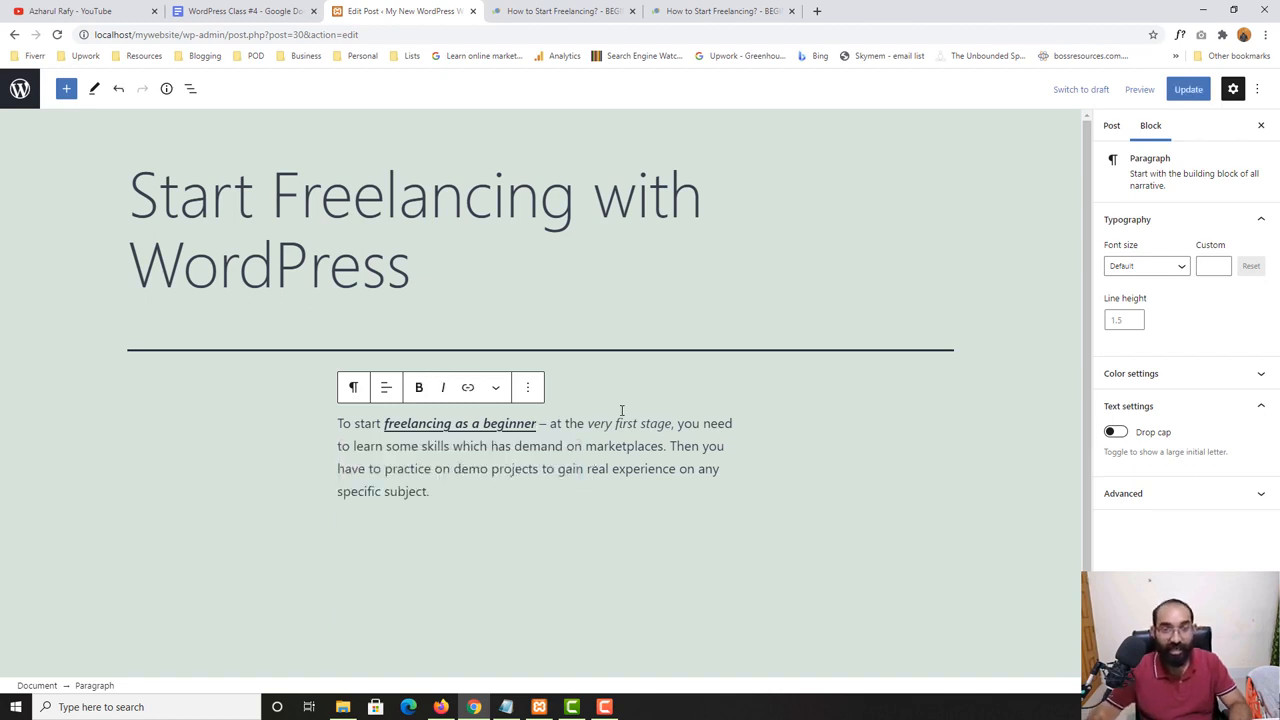
- Update the post and open its live version in a new tab
{"action": "left_click", "coordinate": [1185, 95]}
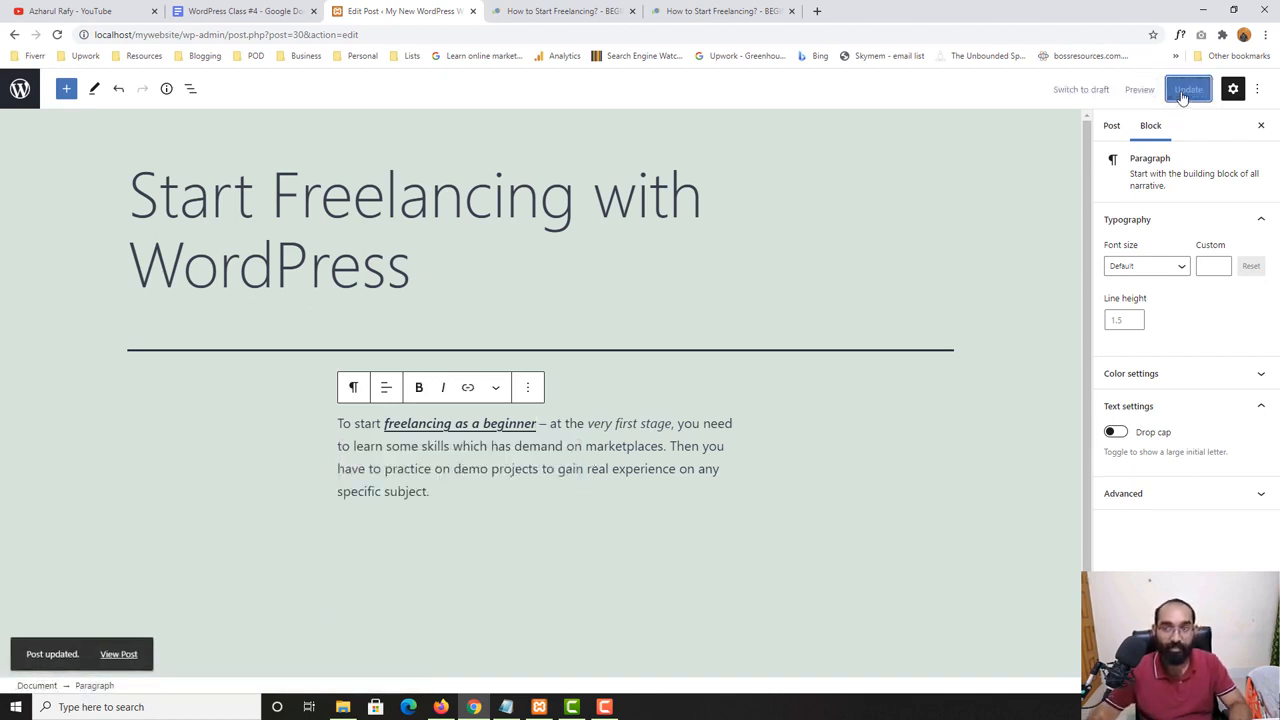
{"action": "right_click", "coordinate": [130, 651]}
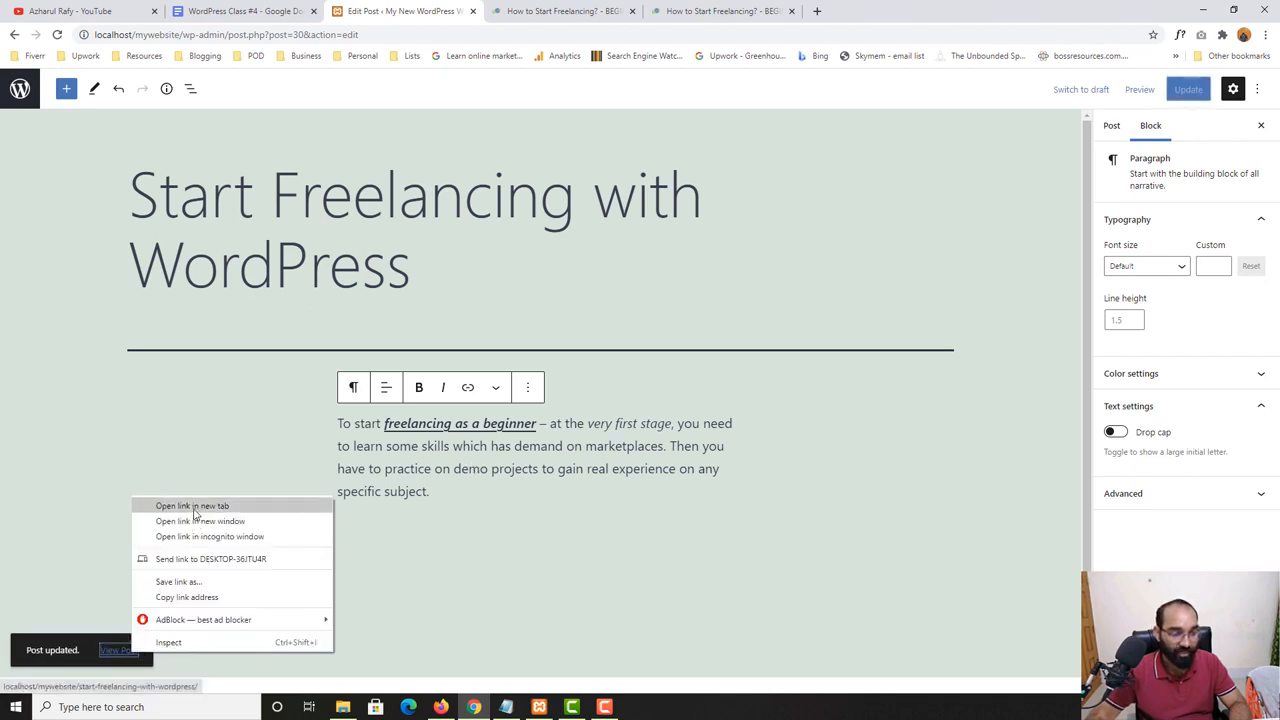
{"action": "left_click", "coordinate": [196, 513]}
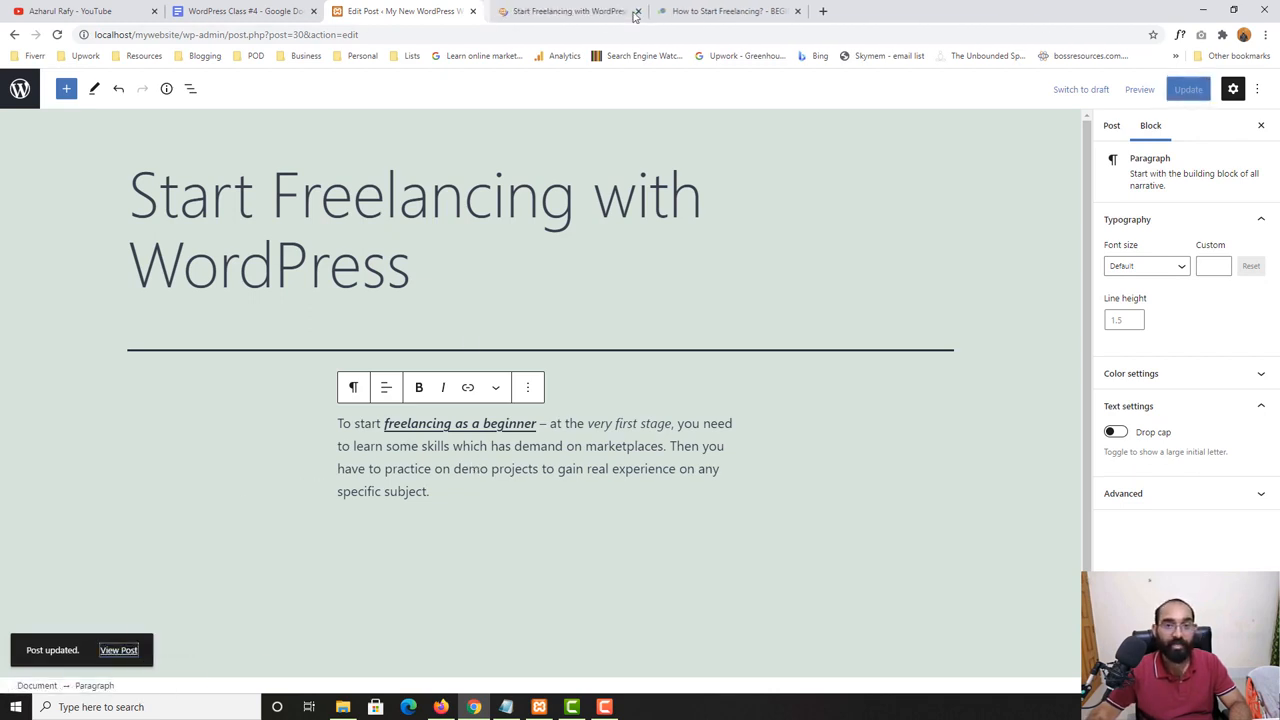
- Test the "freelancing as a beginner" link in the updated live post and close the Upwork page it opens
{"action": "left_click", "coordinate": [576, 12]}
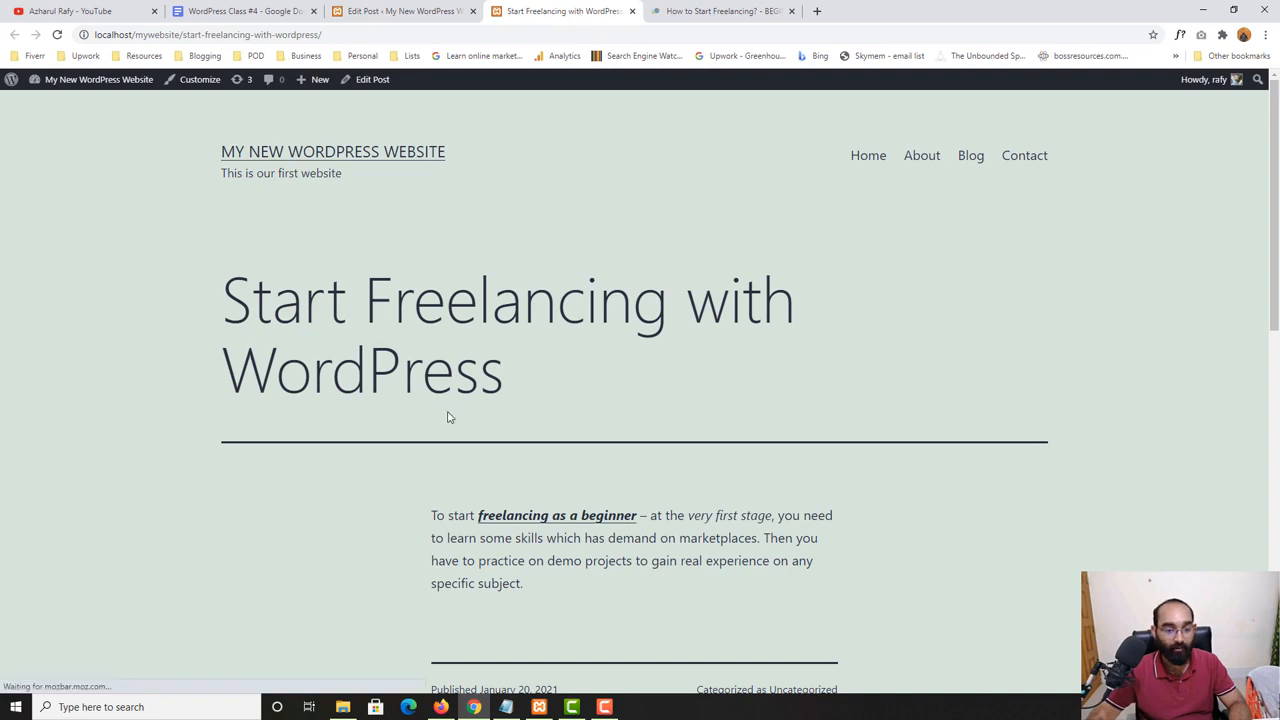
{"action": "scroll", "coordinate": [588, 433], "scroll_direction": "down", "scroll_amount": 1}
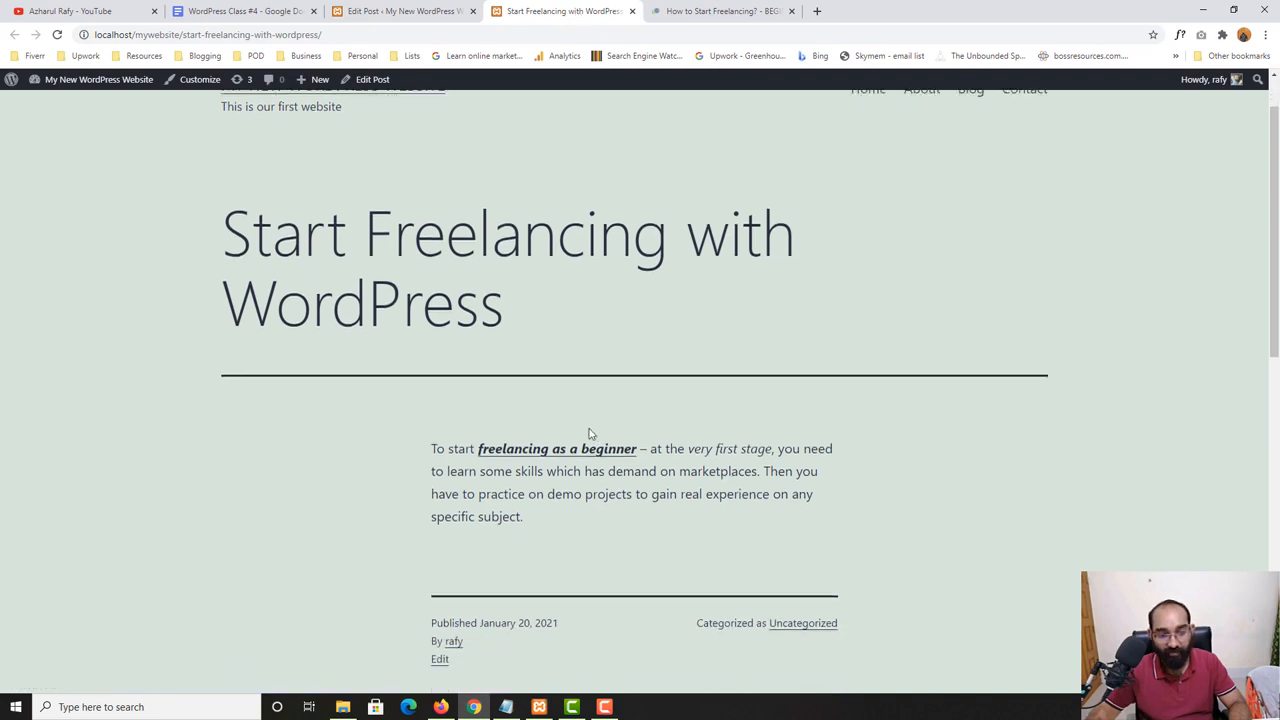
{"action": "left_click", "coordinate": [537, 453]}
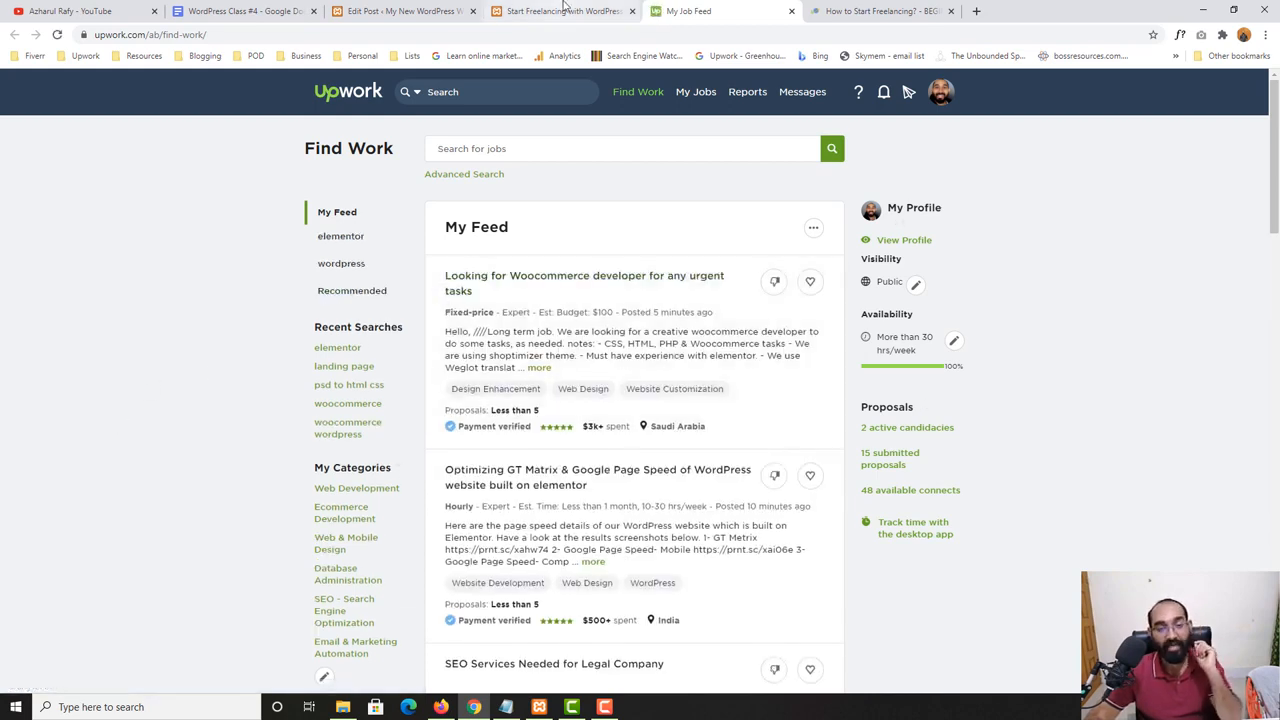
{"action": "left_click", "coordinate": [400, 11]}
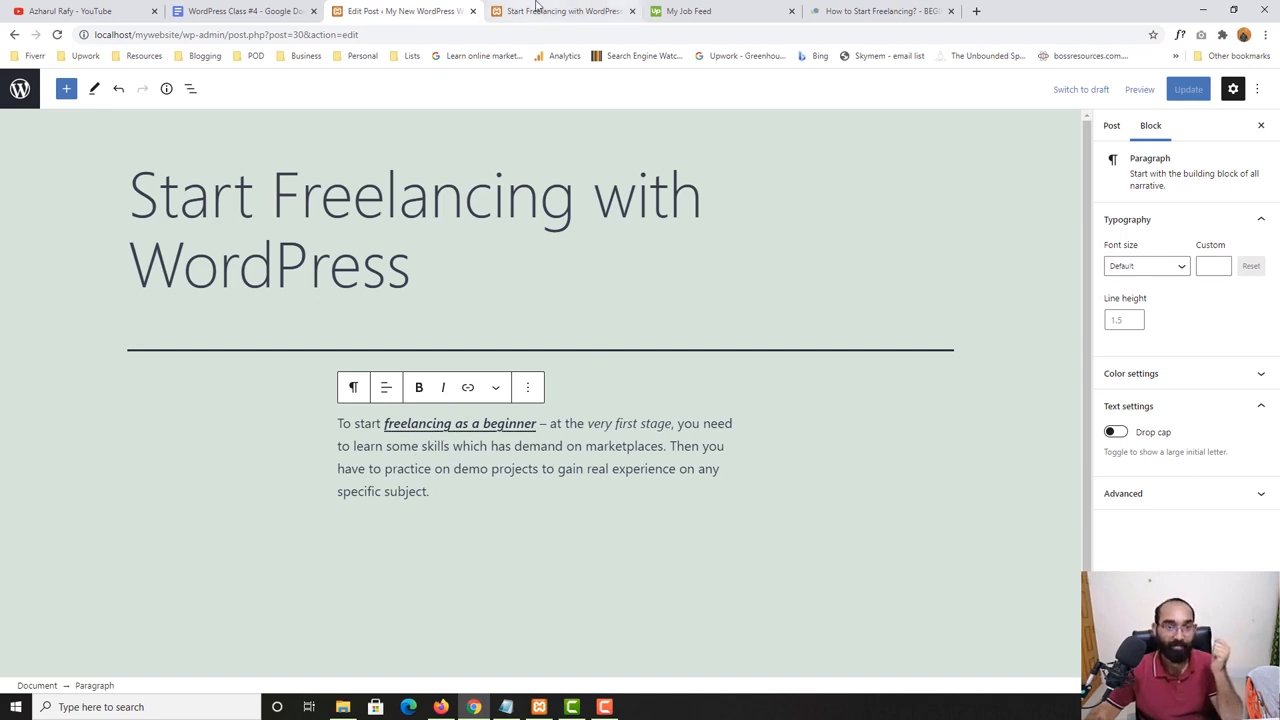
{"action": "left_click", "coordinate": [565, 11]}
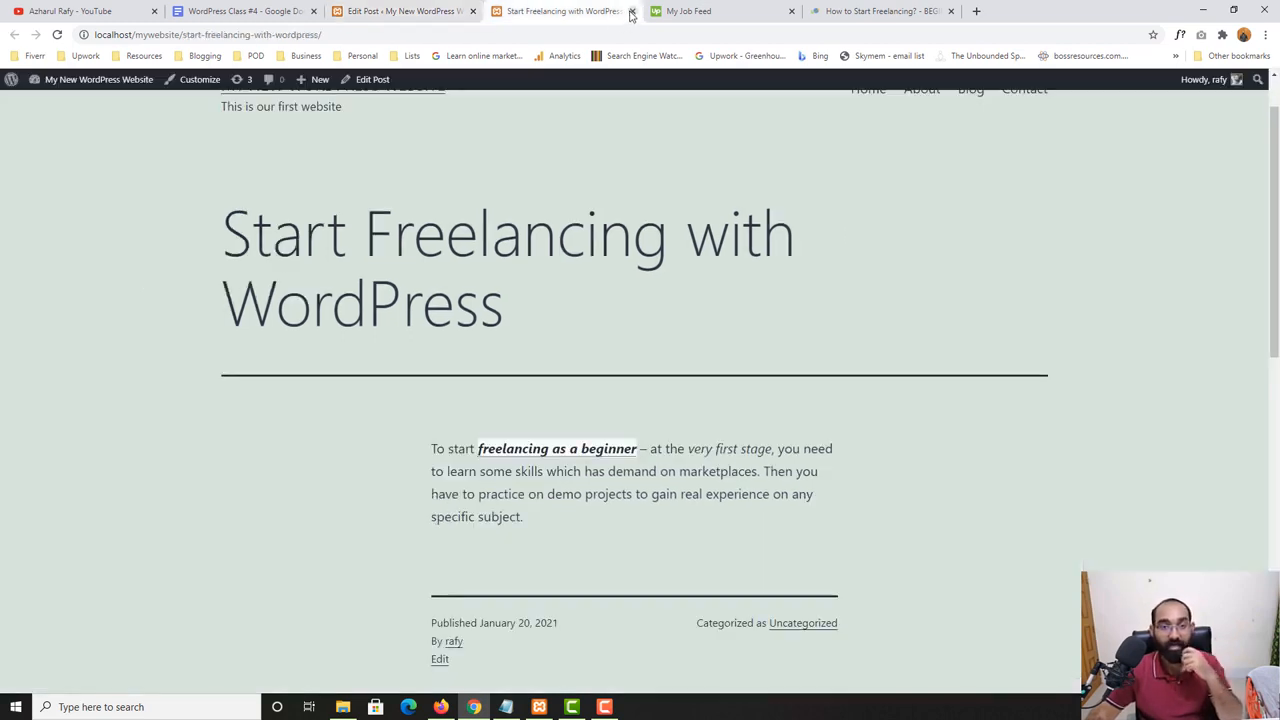
{"action": "left_click", "coordinate": [705, 11]}
{"action": "left_click", "coordinate": [791, 11]}
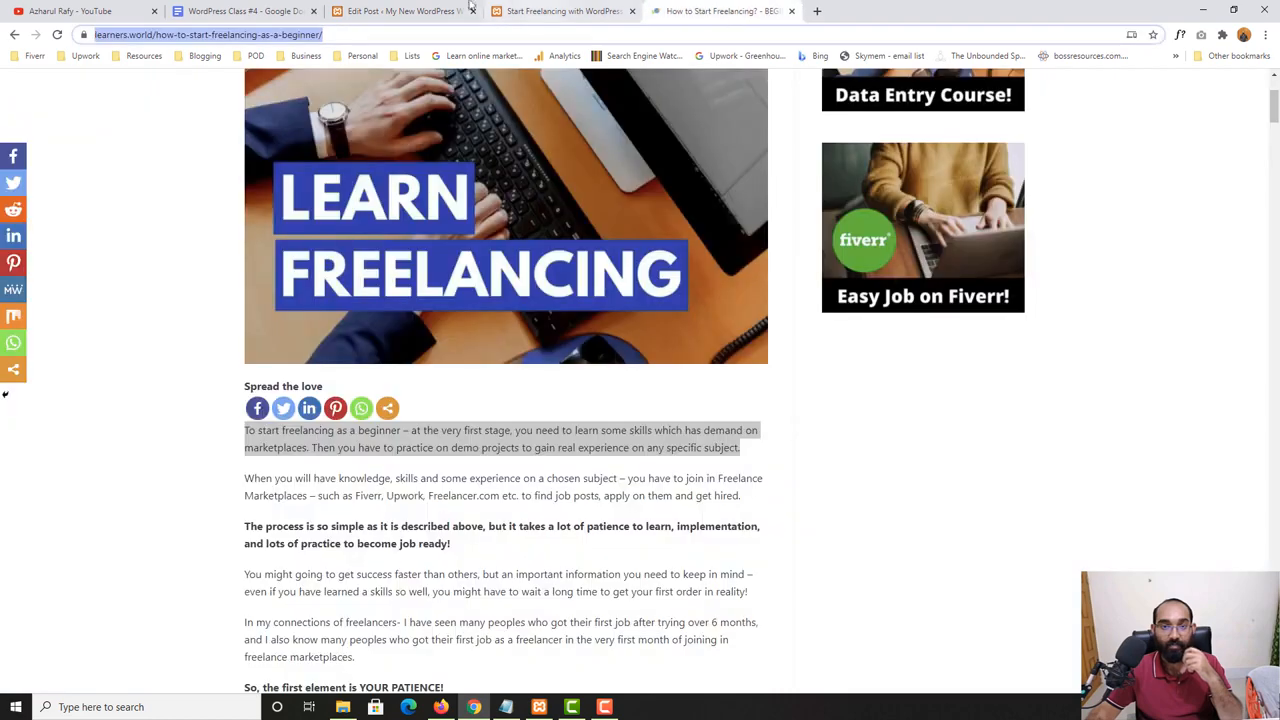
- Return to the post editor and strike through the word "has" in the paragraph's first sentence
{"action": "left_click", "coordinate": [466, 8]}
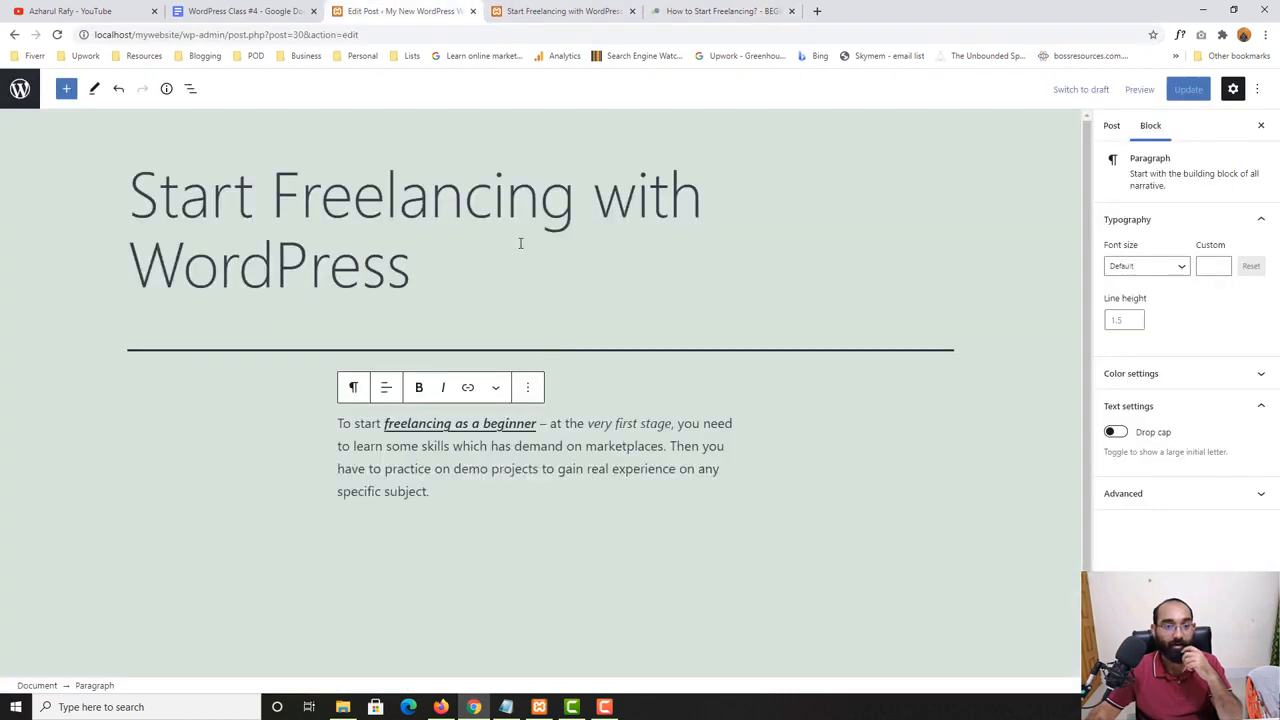
{"action": "left_click", "coordinate": [495, 388]}
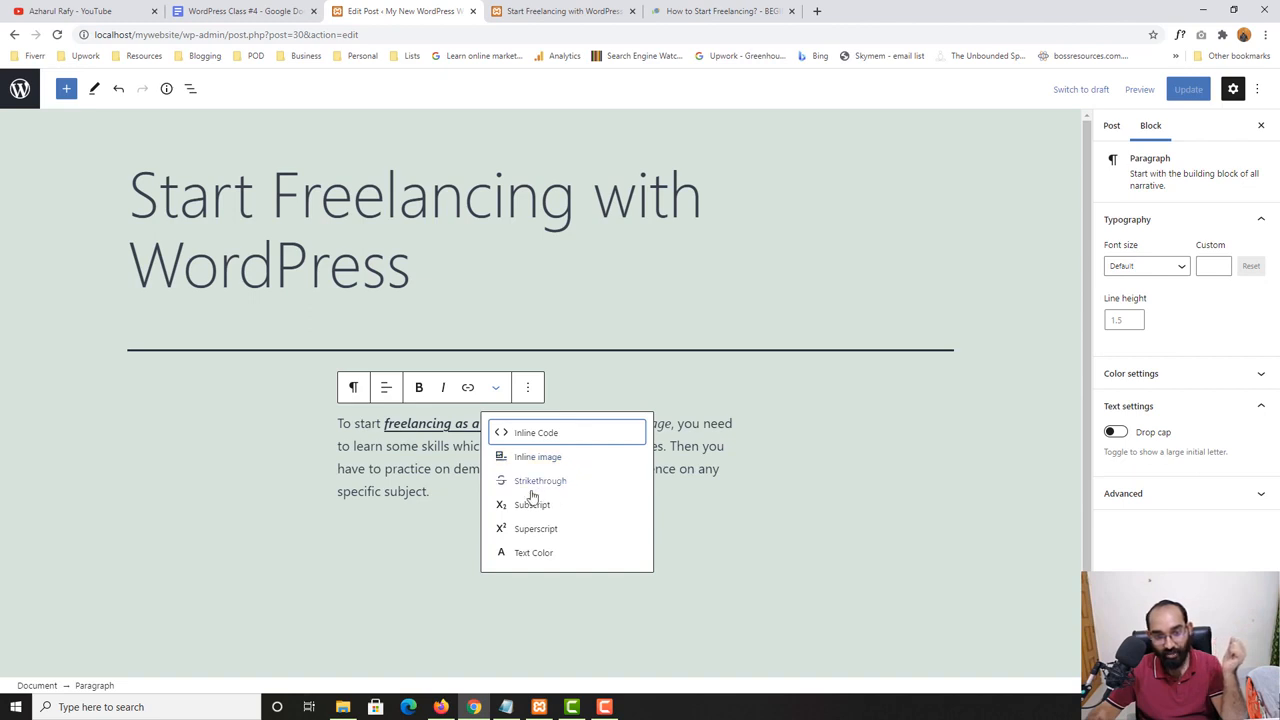
{"action": "left_click", "coordinate": [712, 436]}
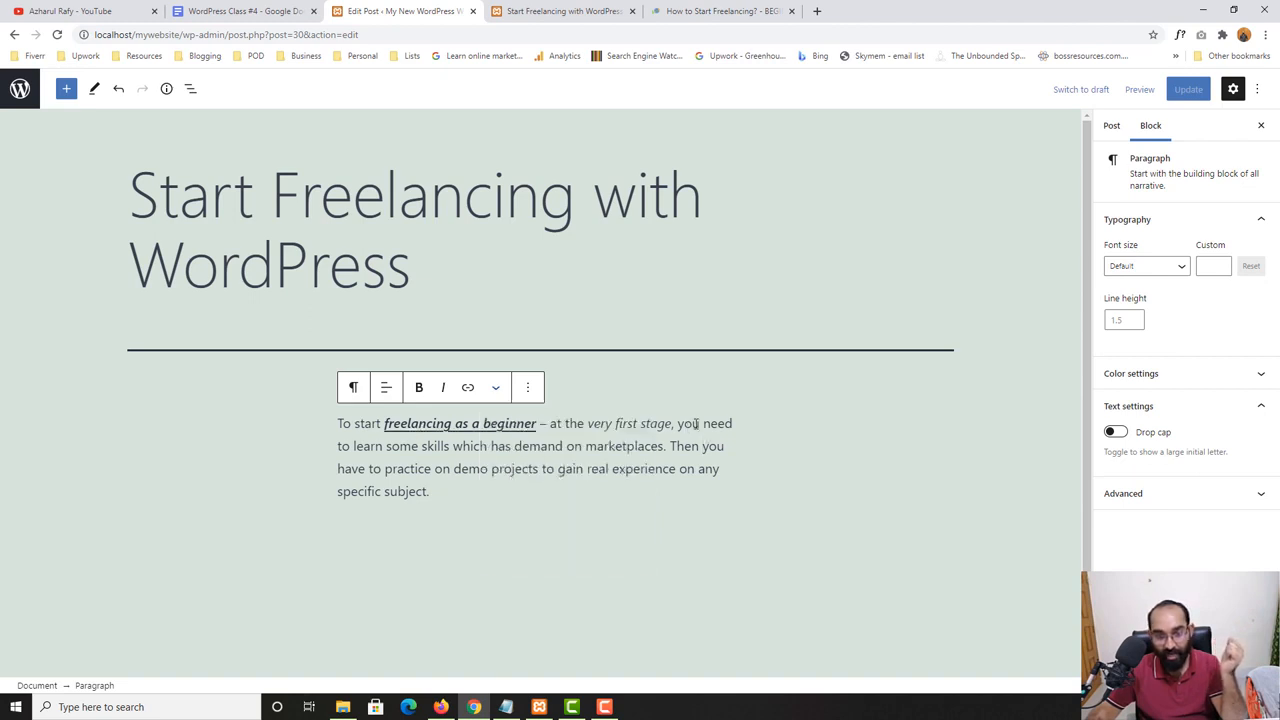
{"action": "double_click", "coordinate": [506, 446]}
{"action": "left_click", "coordinate": [495, 387]}
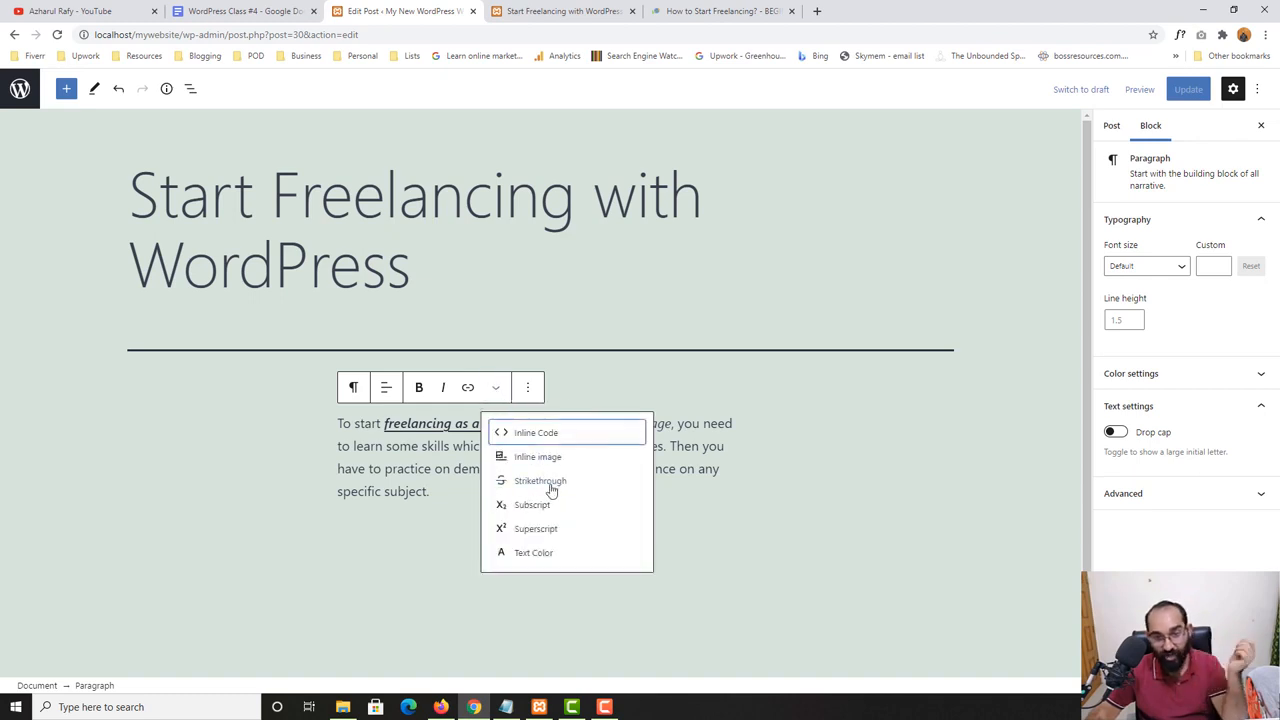
{"action": "left_click", "coordinate": [548, 482]}
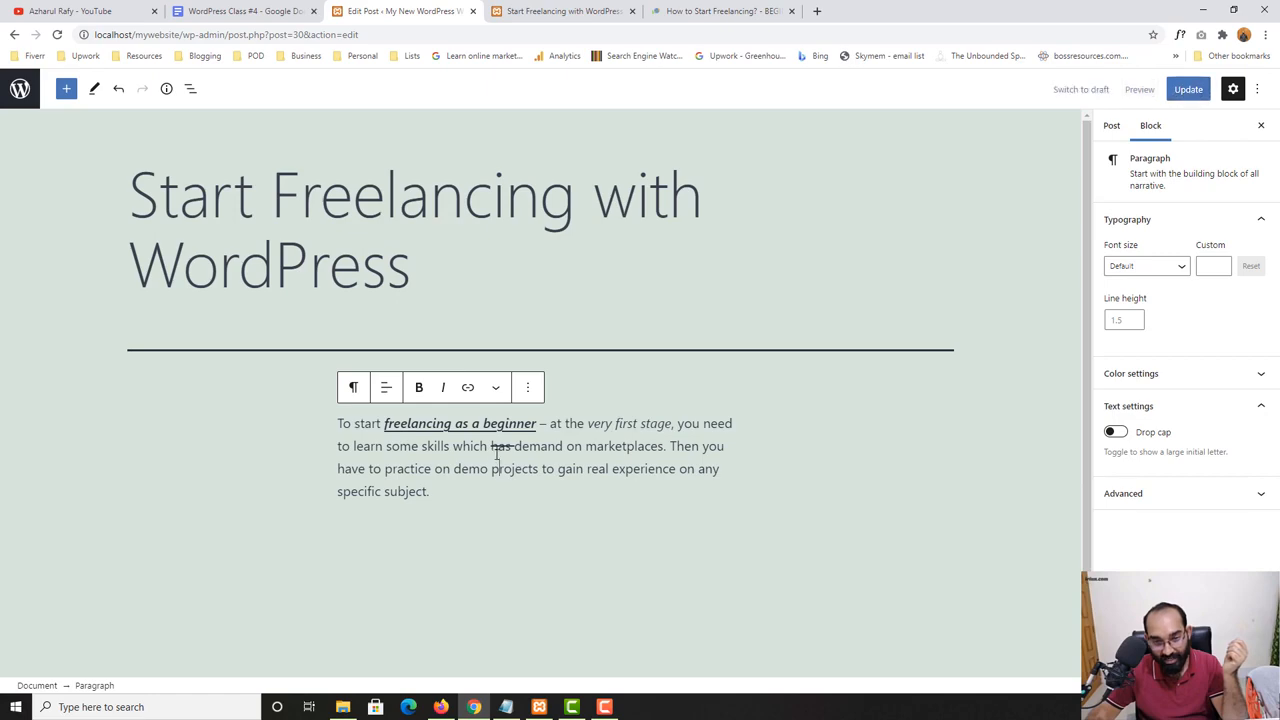
{"action": "scroll", "coordinate": [497, 450], "scroll_direction": "up", "scroll_amount": 4}
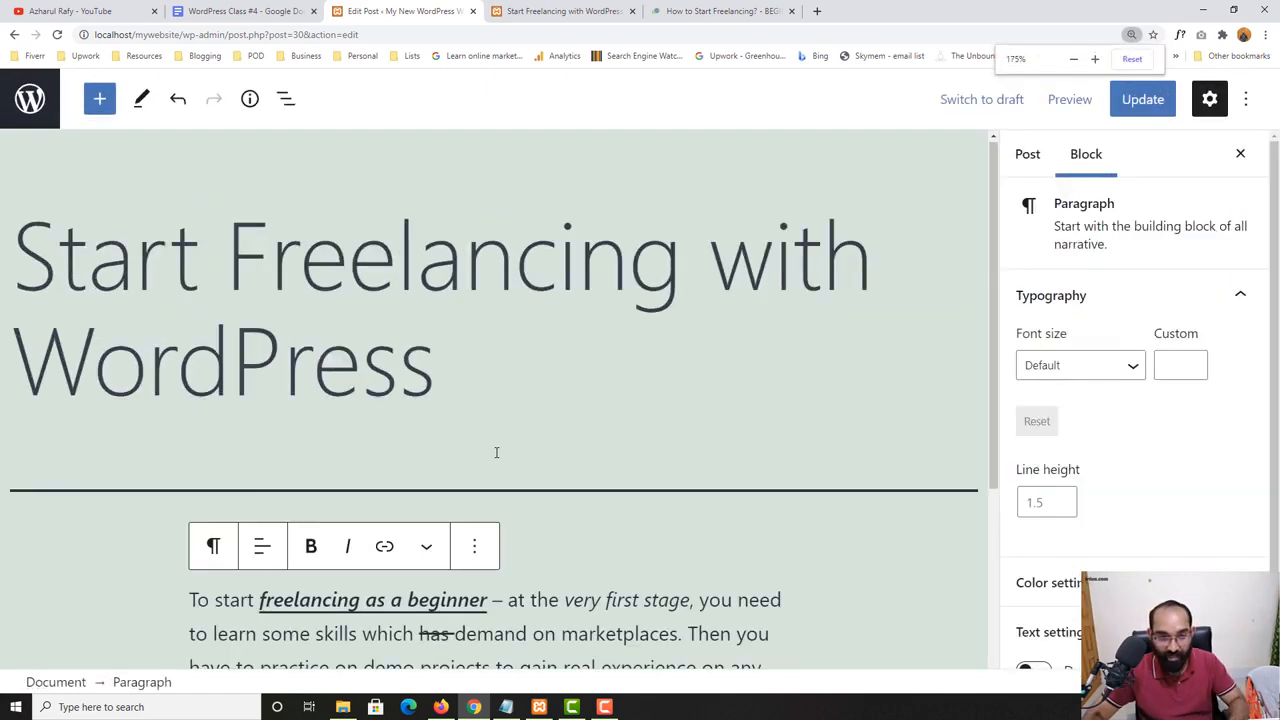
{"action": "scroll", "coordinate": [515, 537], "scroll_direction": "down", "scroll_amount": 4}
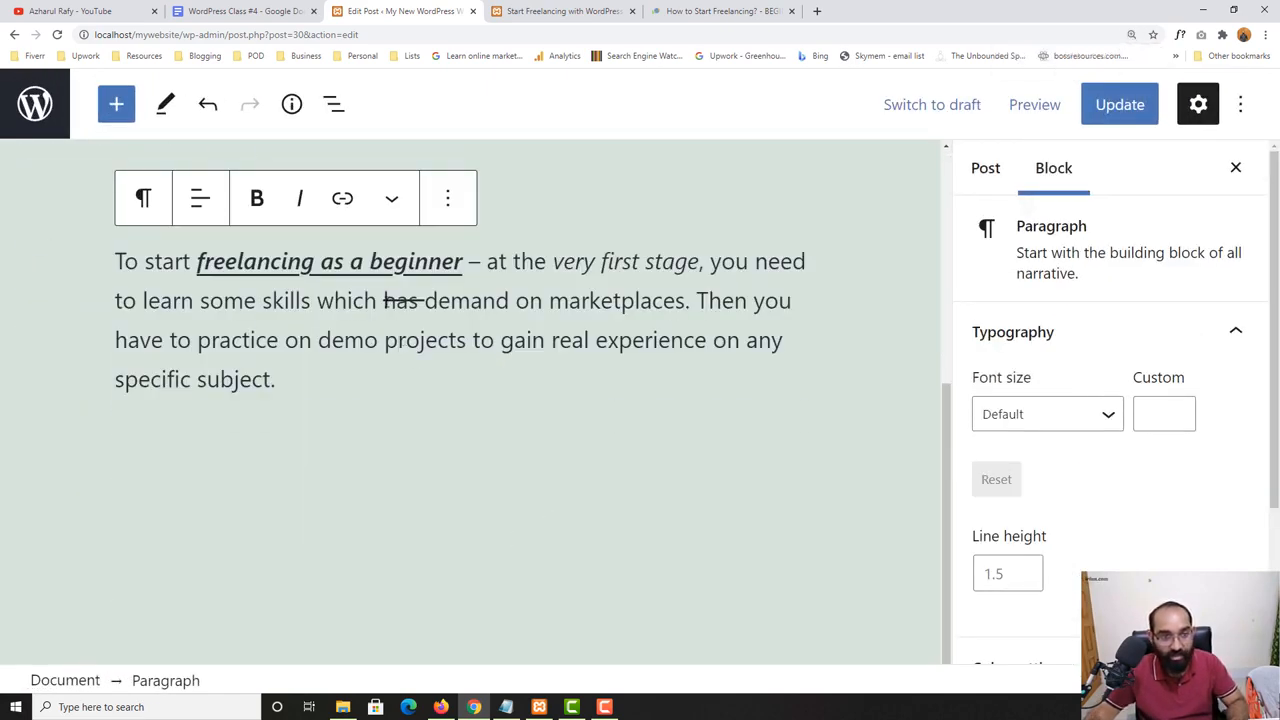
{"action": "left_click_drag", "start_coordinate": [384, 301], "coordinate": [421, 302]}
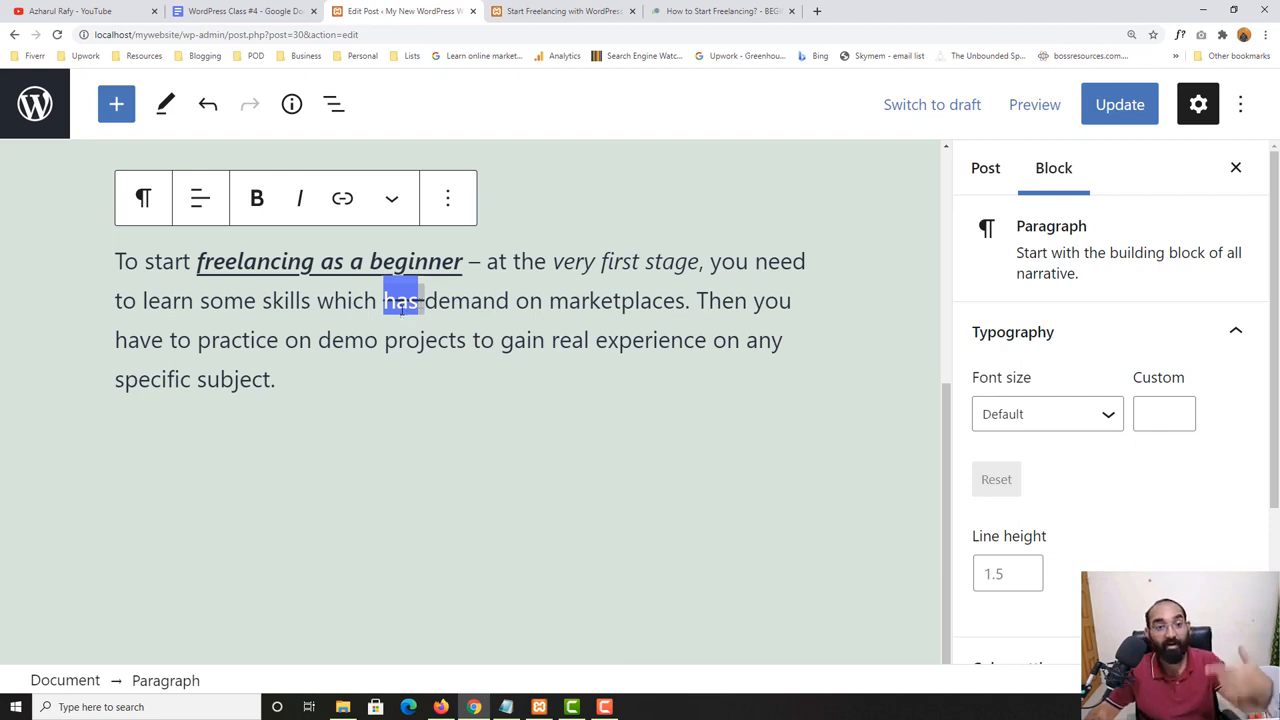
{"action": "left_click", "coordinate": [396, 308]}
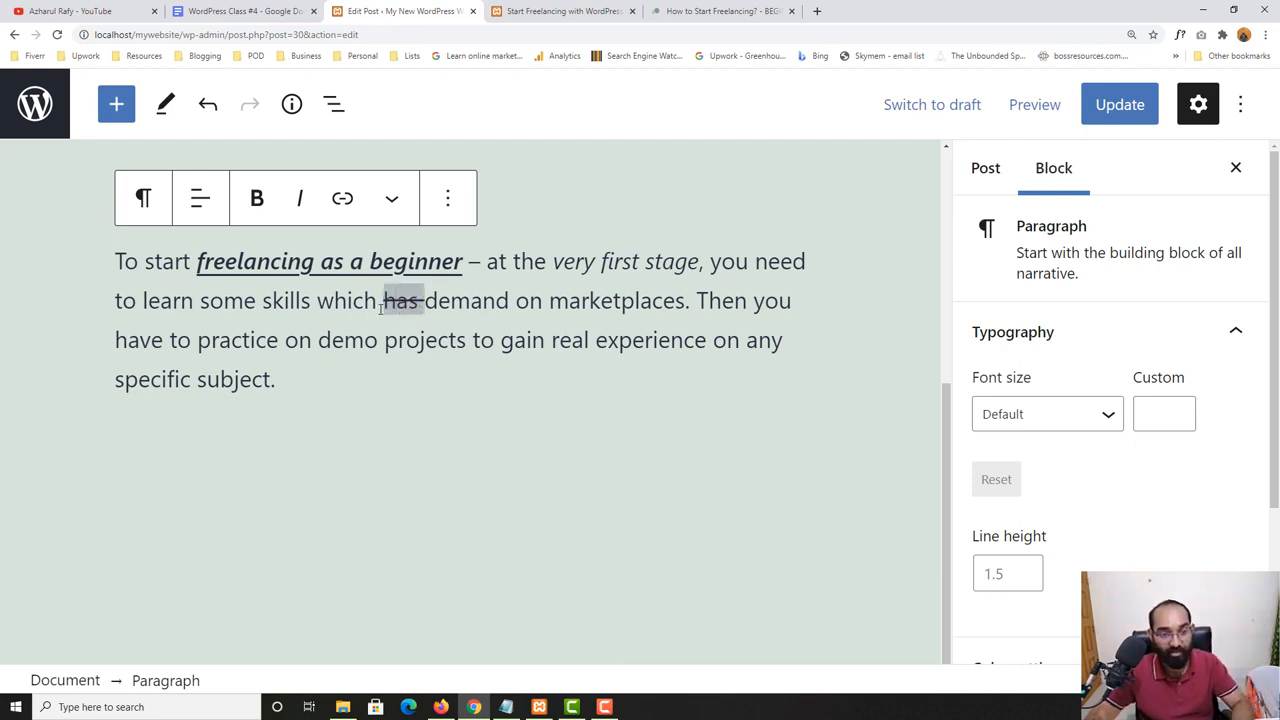
{"action": "left_click_drag", "start_coordinate": [416, 301], "coordinate": [370, 301]}
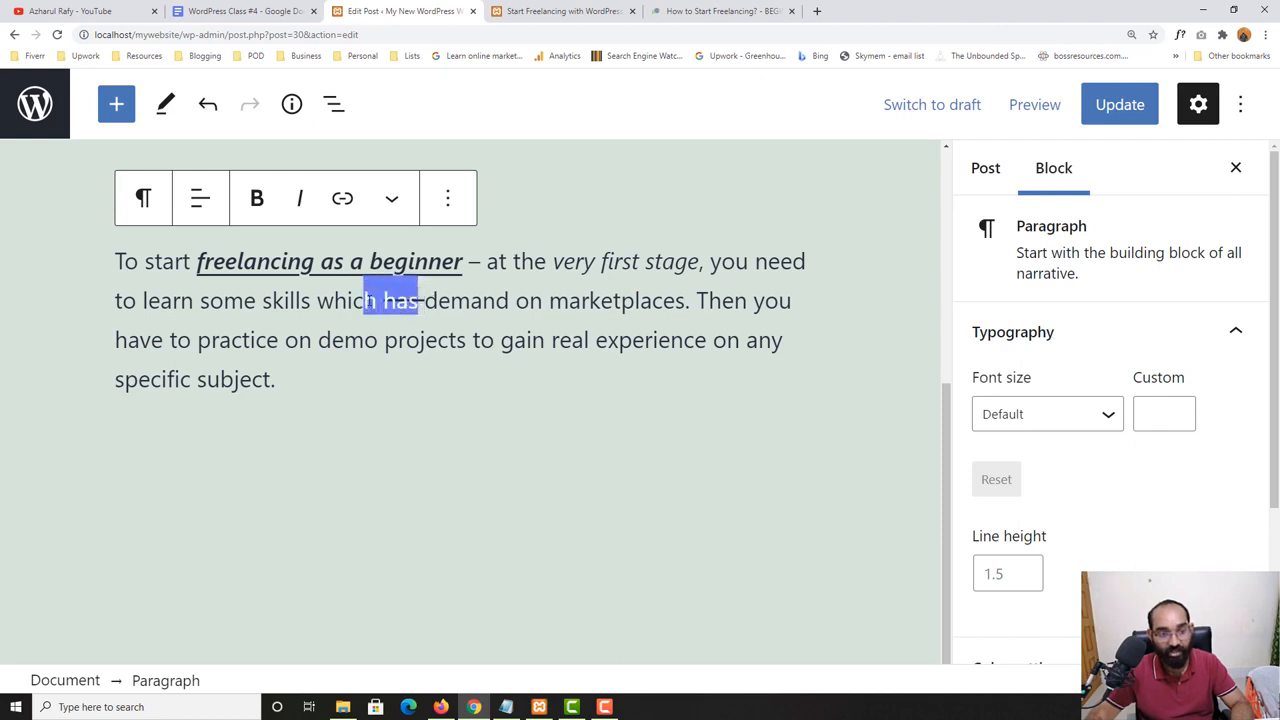
- Insert the text "H2O" in subscript before the struck-through word "has"
{"action": "left_click", "coordinate": [391, 301]}
{"action": "left_click", "coordinate": [395, 212]}
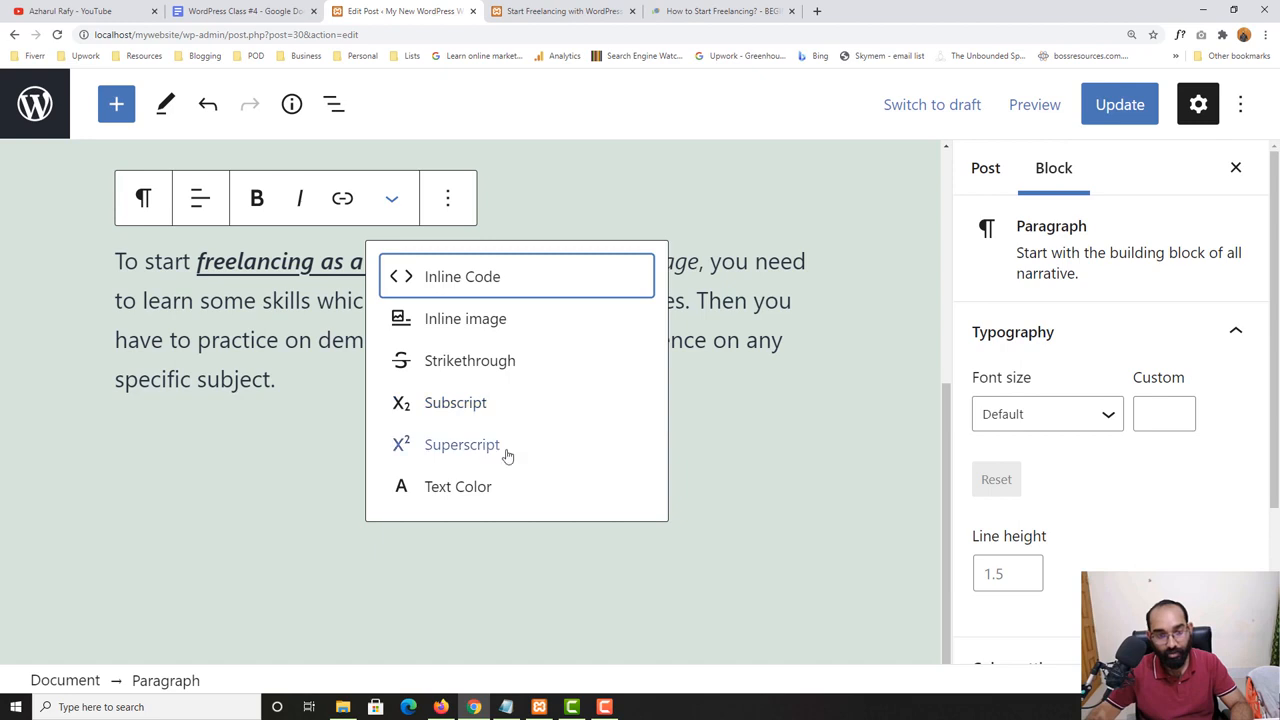
{"action": "left_click", "coordinate": [428, 360]}
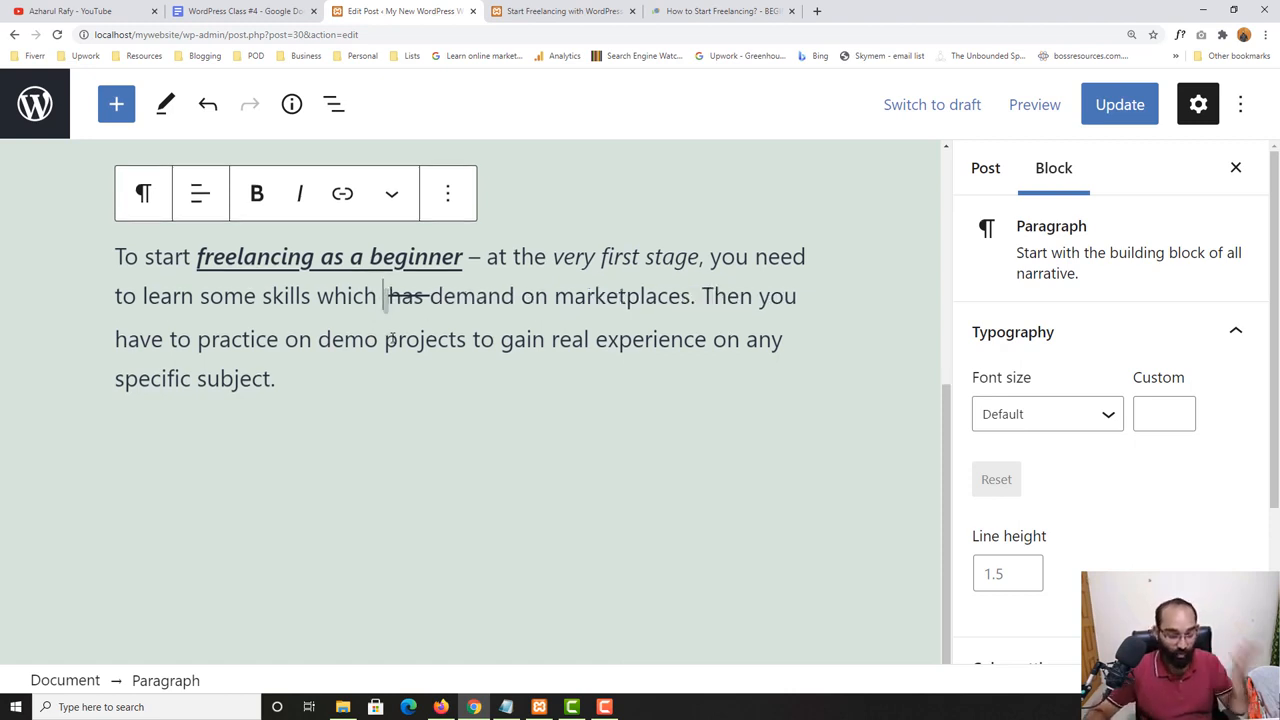
{"action": "type", "text": "h2o"}
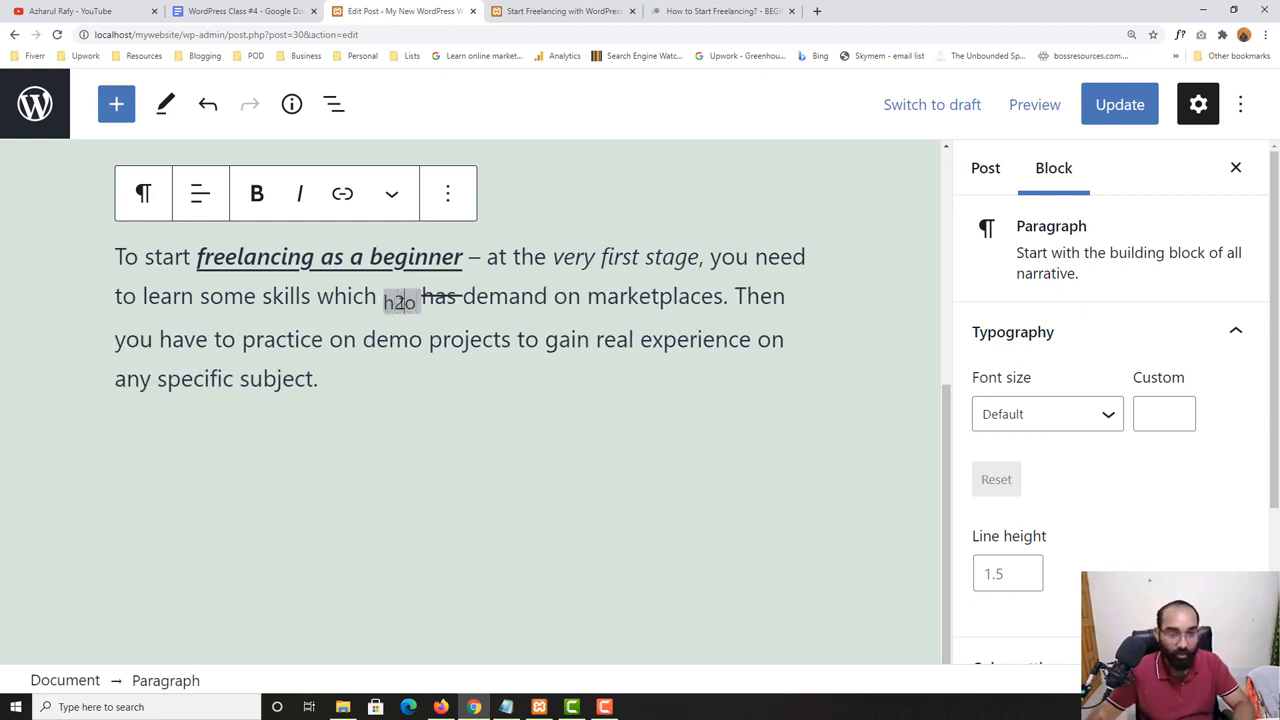
{"action": "double_click", "coordinate": [400, 301]}
{"action": "type", "text": "H"}
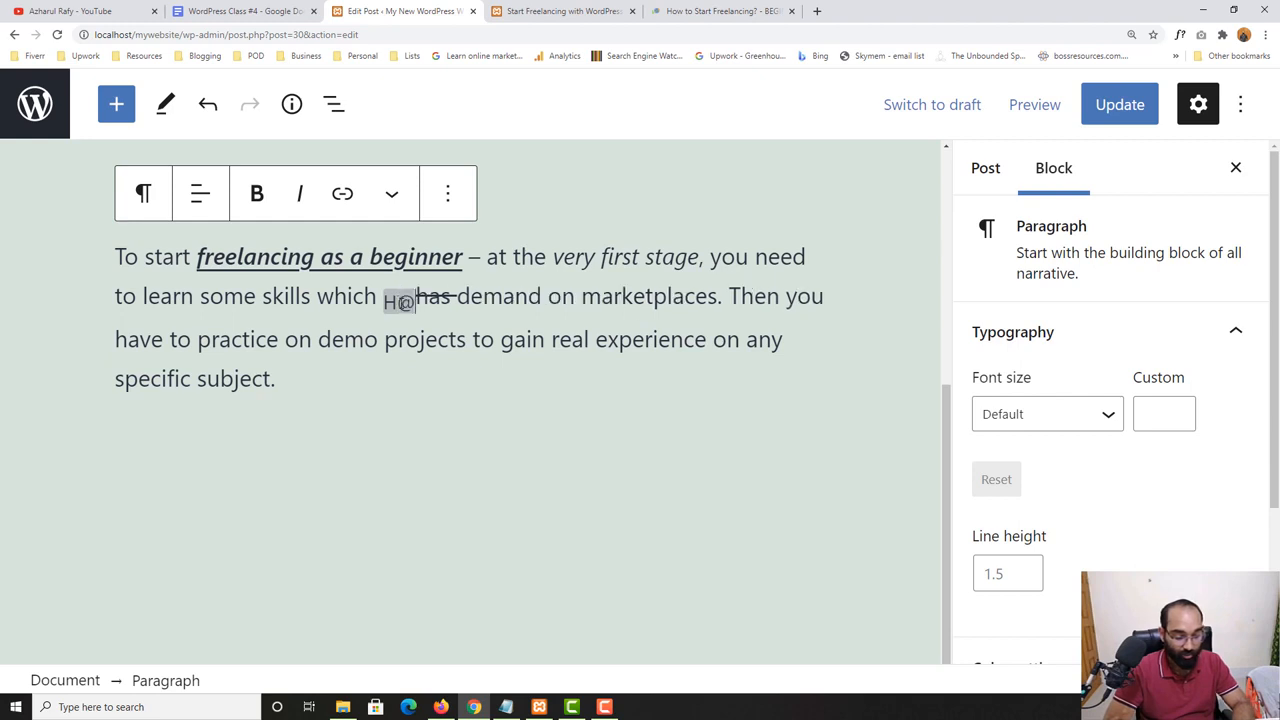
{"action": "type", "text": "@O"}
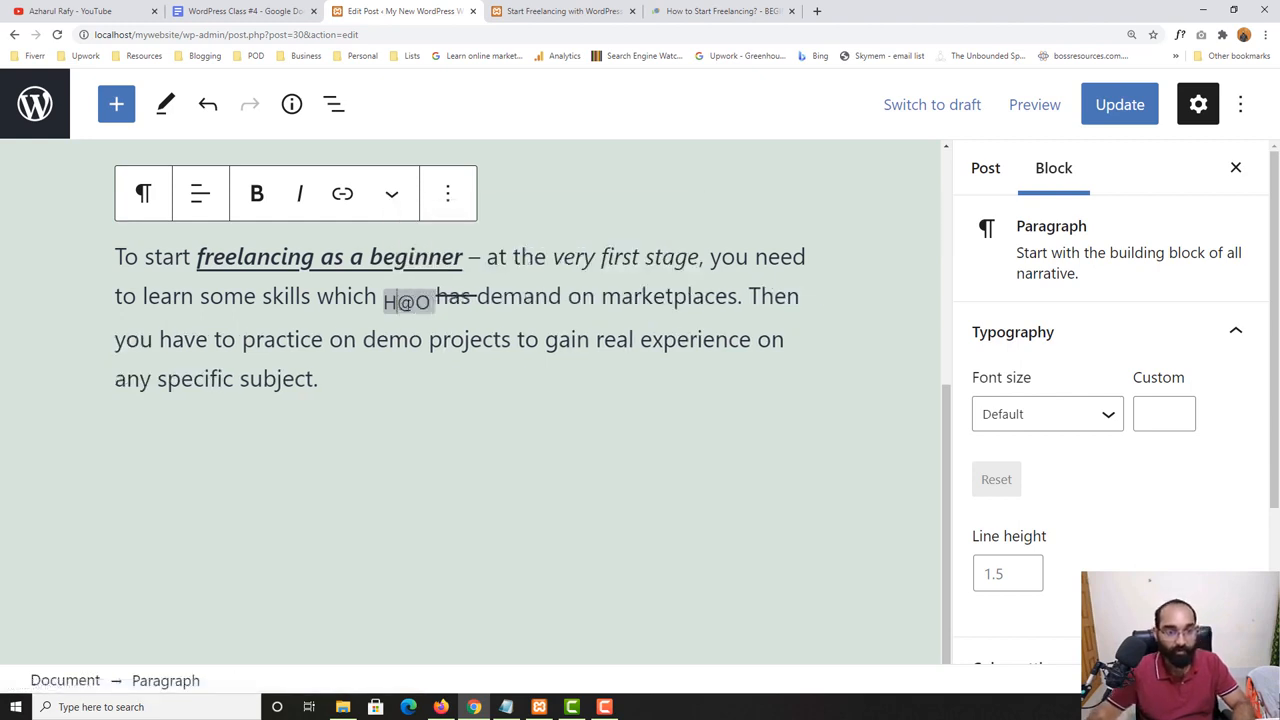
{"action": "key", "text": "shift+Right"}
{"action": "type", "text": "2"}
{"action": "left_click", "coordinate": [408, 325]}
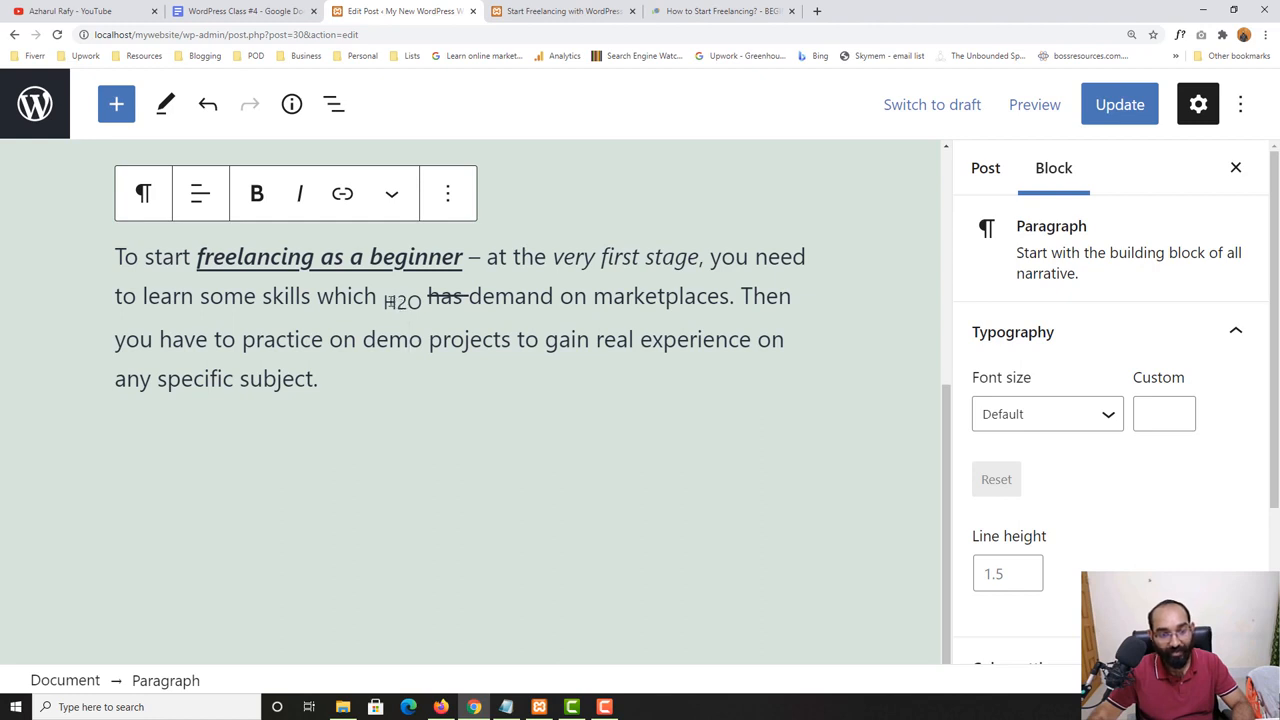
- Replace the subscript "H2O" with a new "H2O" that has Superscript formatting applied
{"action": "left_click", "coordinate": [395, 301]}
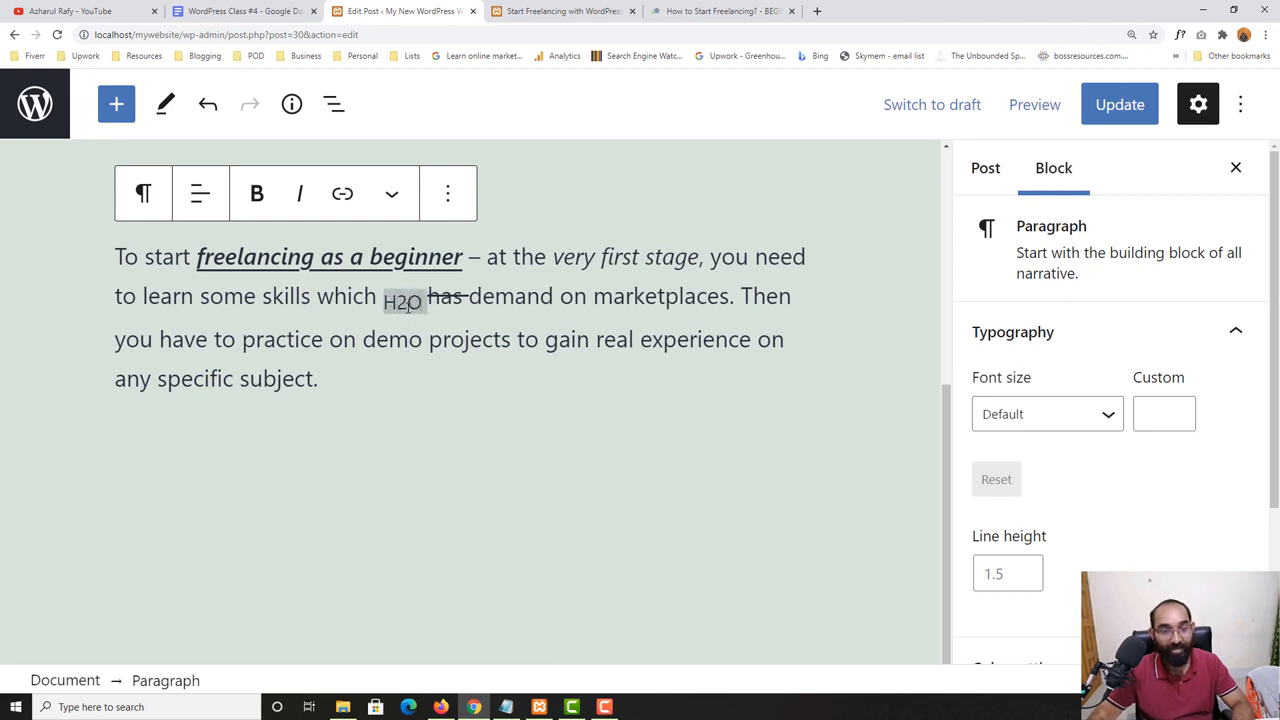
{"action": "double_click", "coordinate": [403, 300]}
{"action": "key", "text": "BackSpace"}
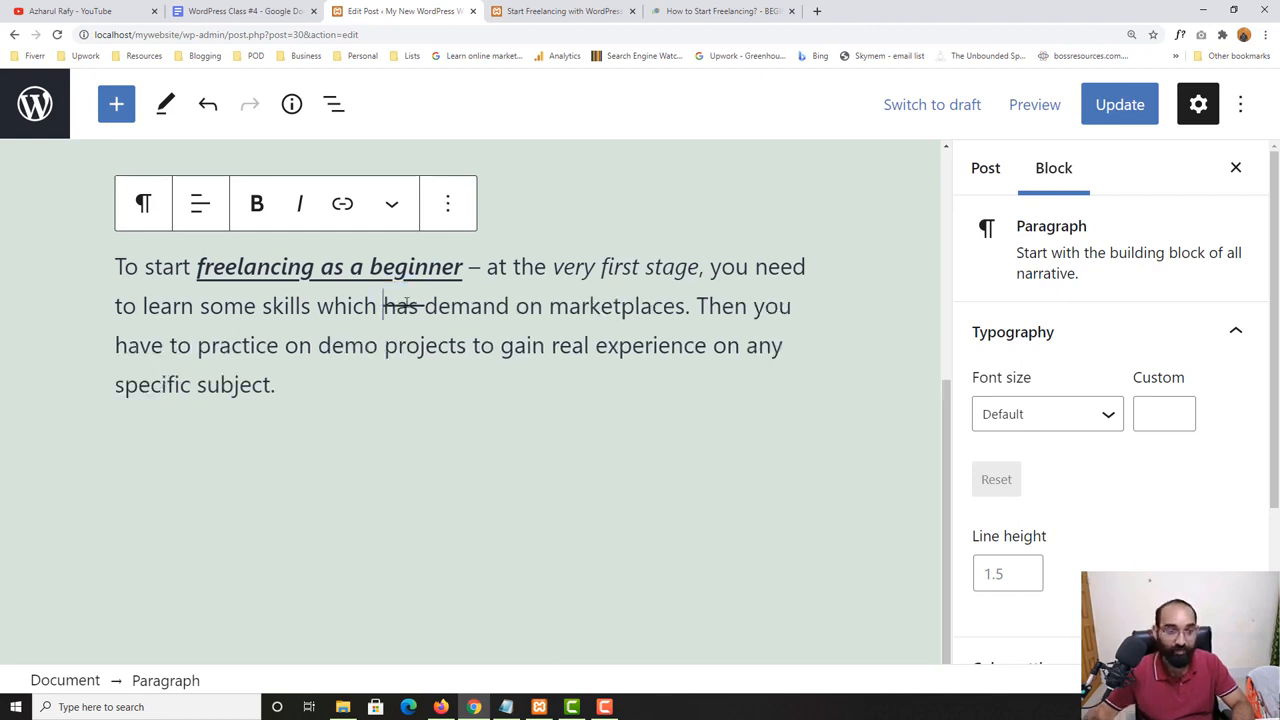
{"action": "left_click", "coordinate": [391, 204]}
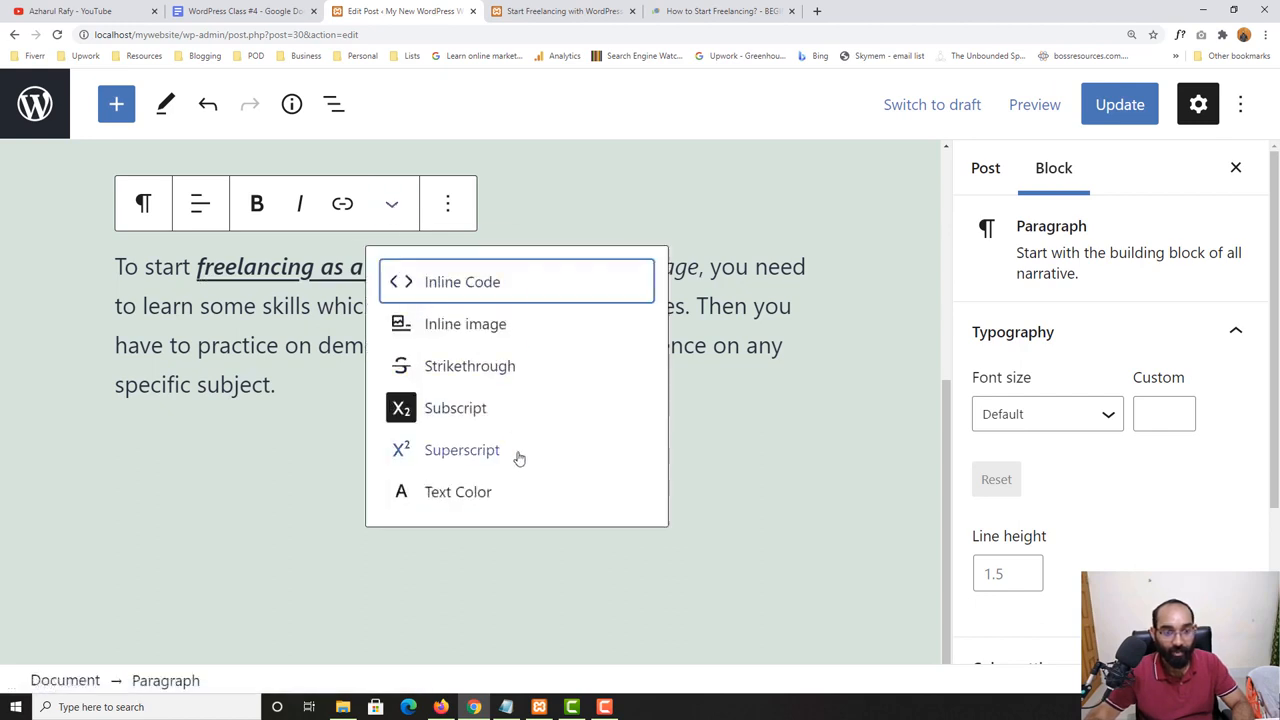
{"action": "left_click", "coordinate": [473, 459]}
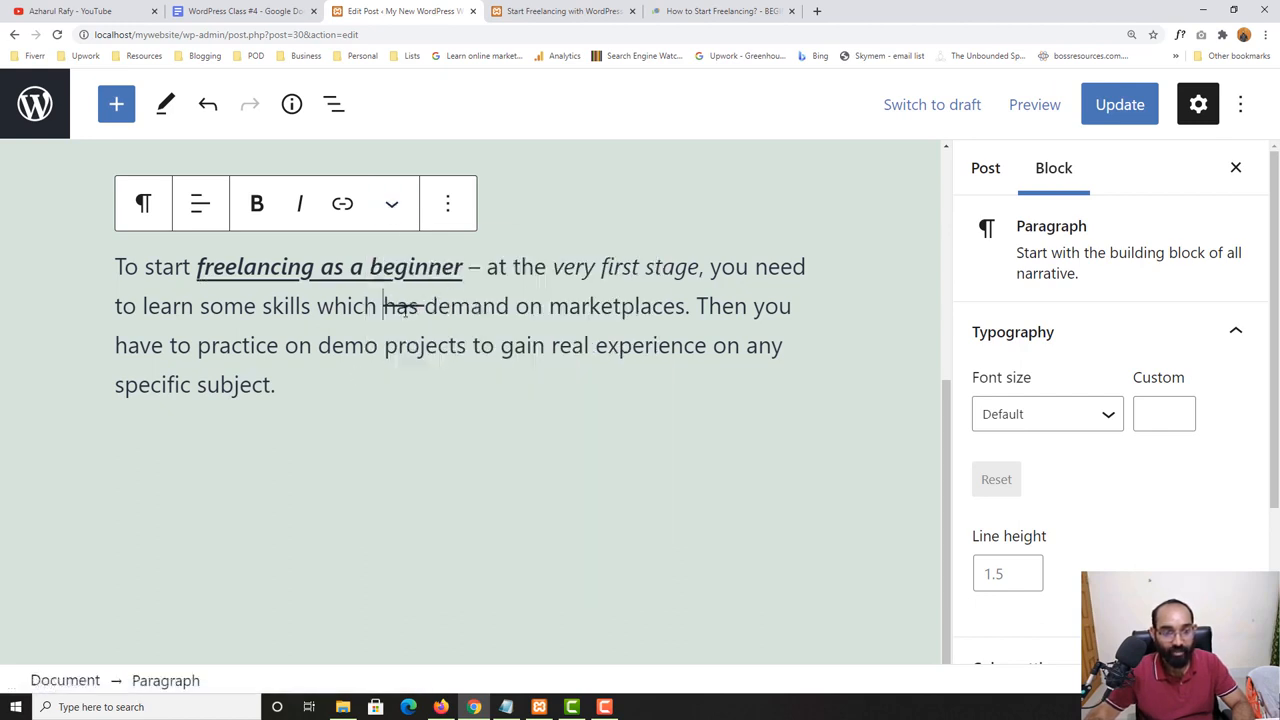
{"action": "type", "text": "H2o"}
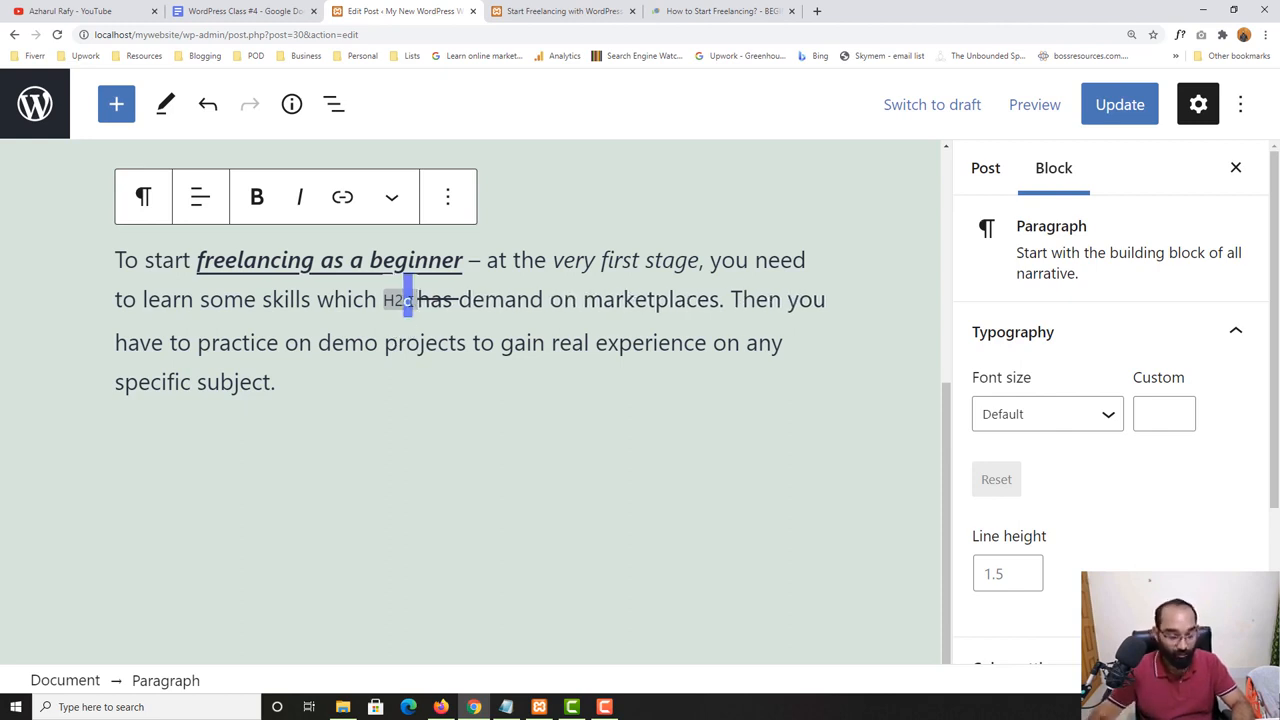
{"action": "type", "text": "O"}
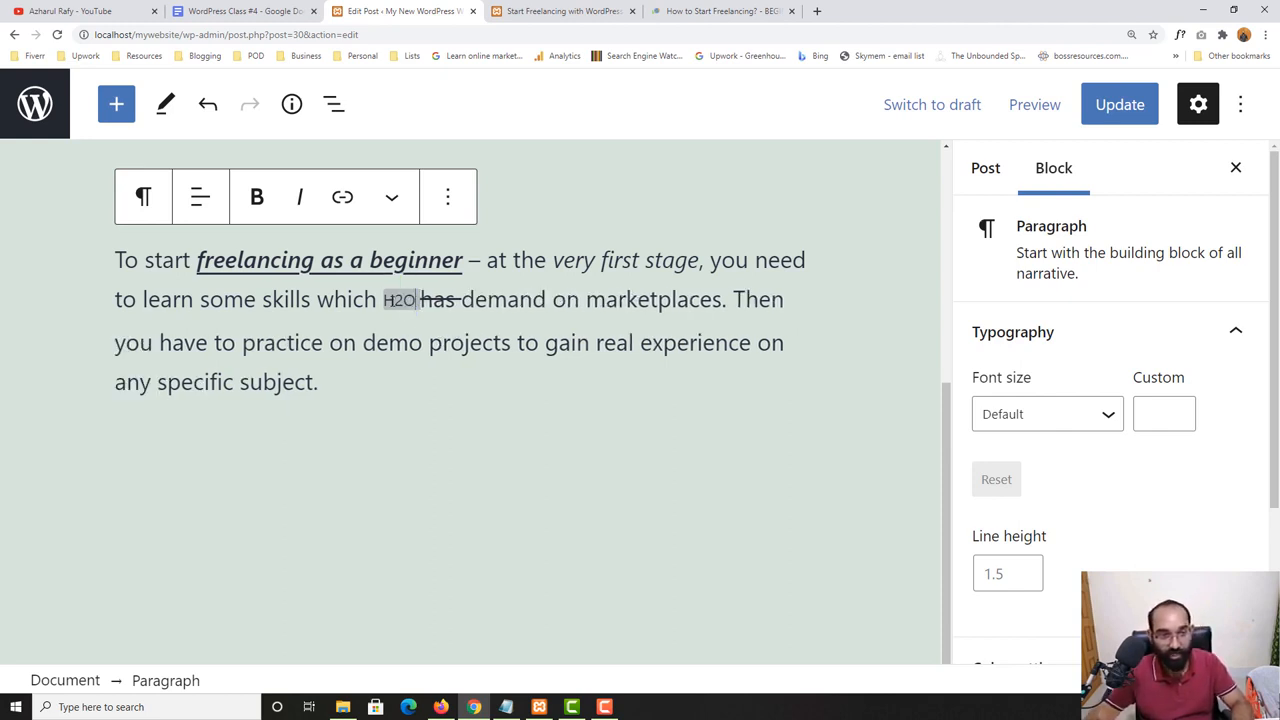
- Remove the Superscript formatting from only the "2" in "H2O"
{"action": "left_click_drag", "start_coordinate": [392, 300], "coordinate": [403, 300]}
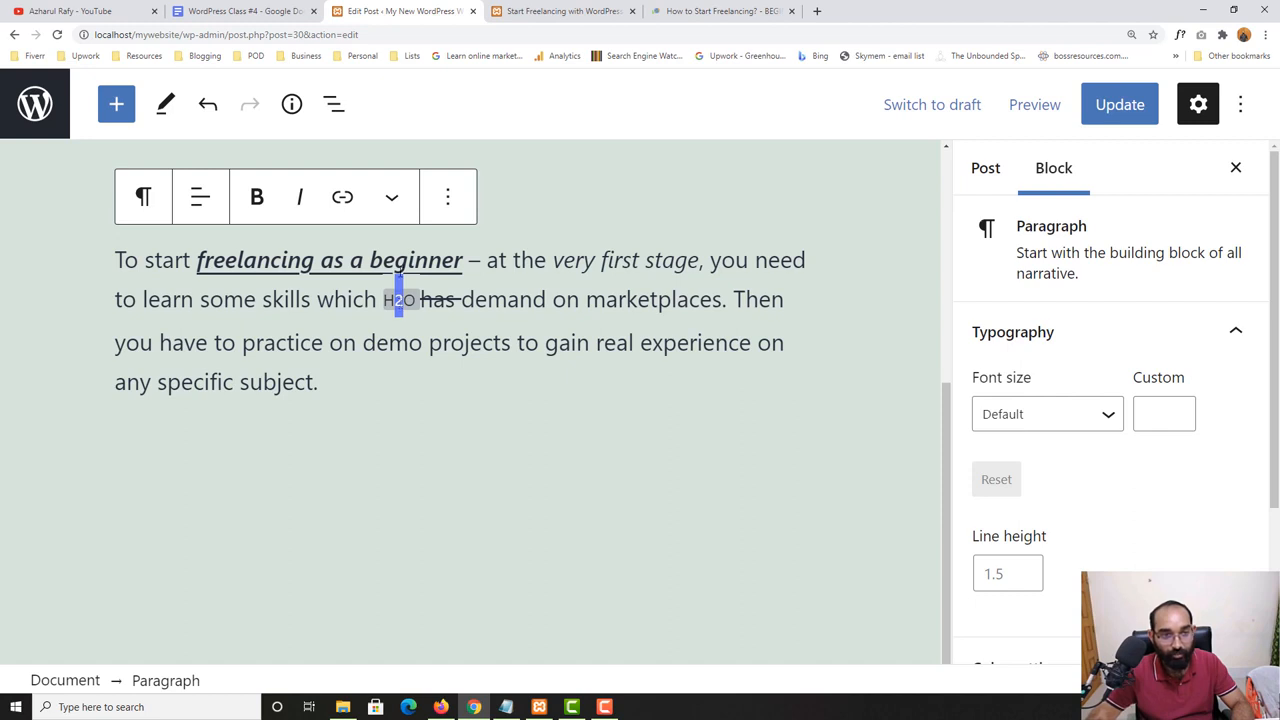
{"action": "left_click", "coordinate": [391, 197]}
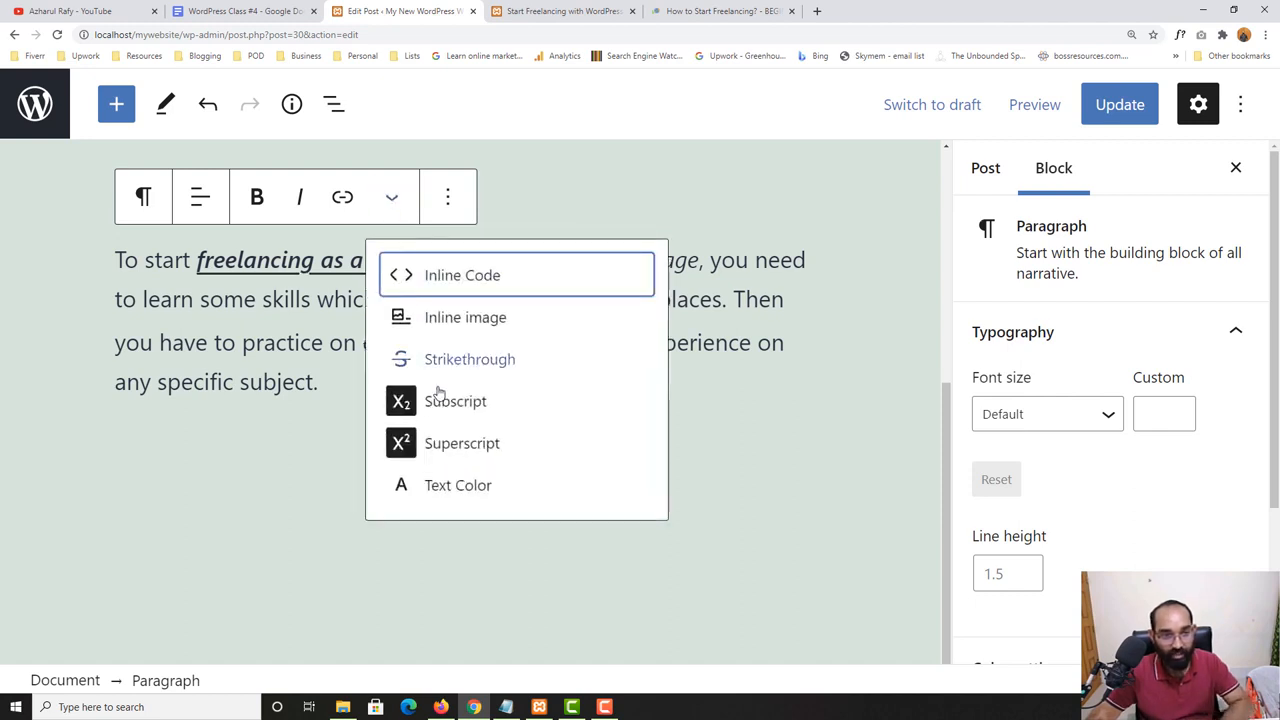
{"action": "left_click", "coordinate": [452, 443]}
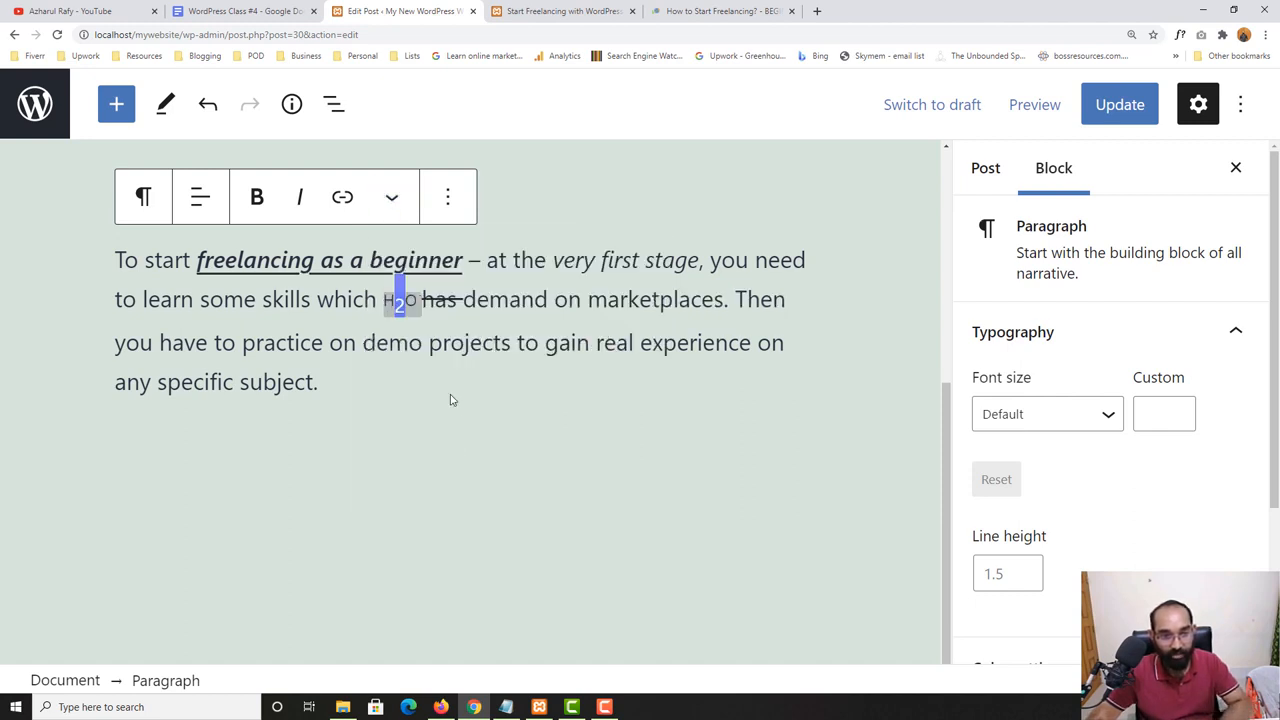
{"action": "left_click", "coordinate": [369, 317]}
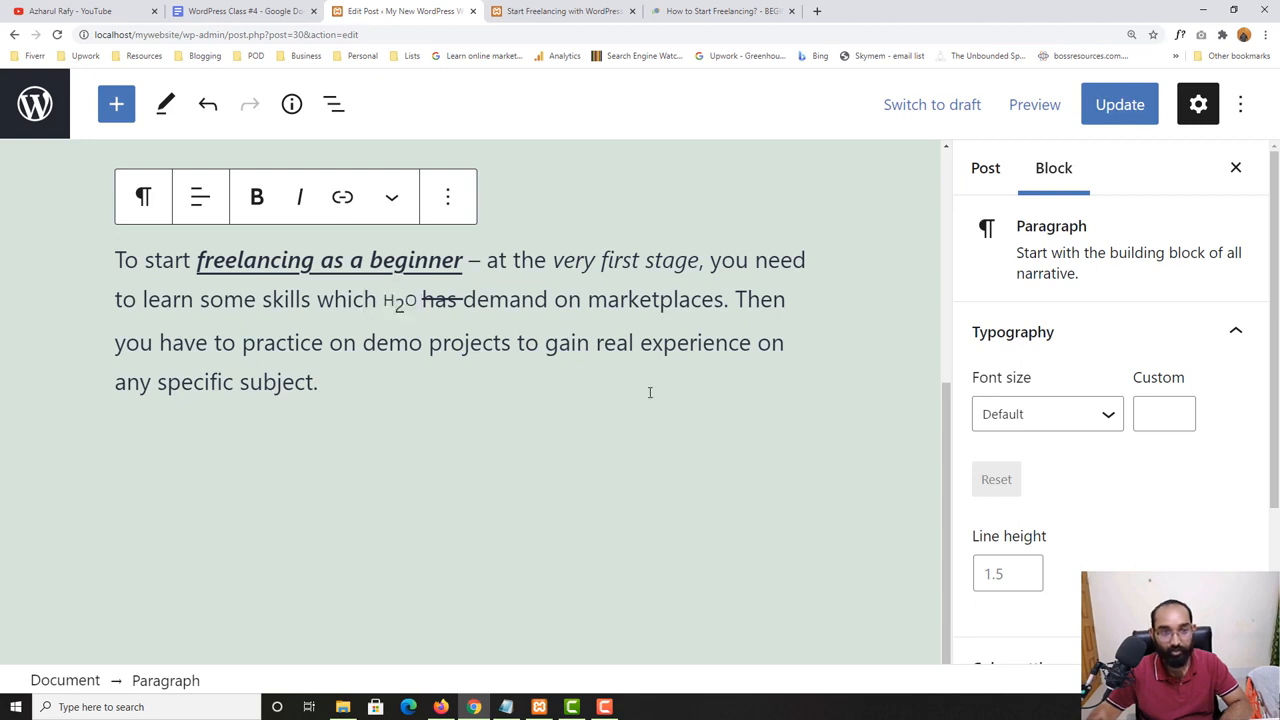
- Apply the custom text color #a30000 to "H2O" in the paragraph
{"action": "left_click", "coordinate": [391, 197]}
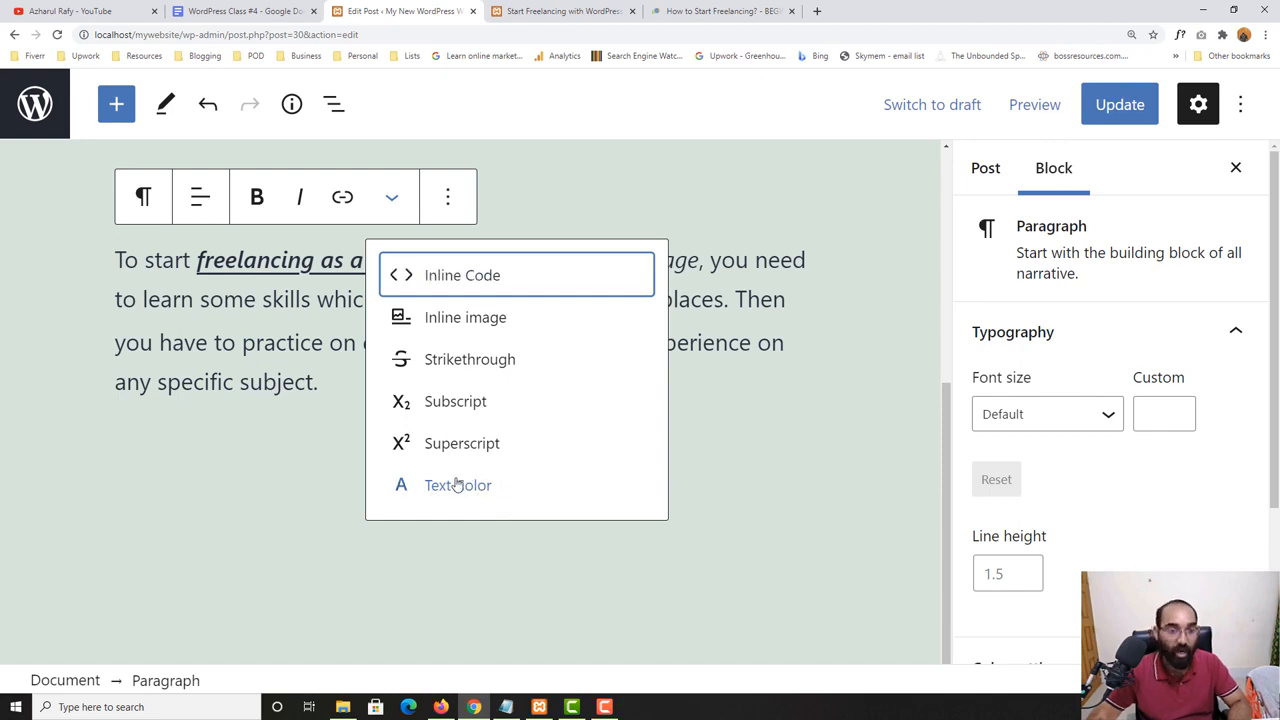
{"action": "key", "text": "Escape"}
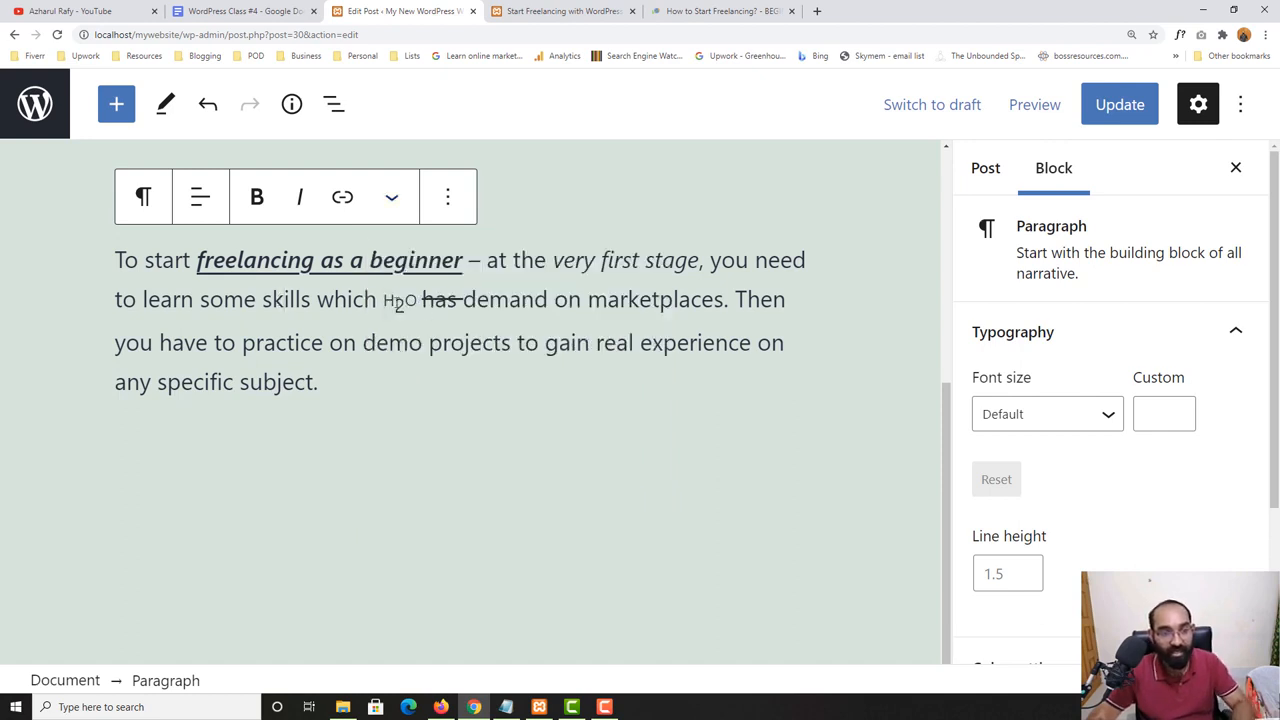
{"action": "double_click", "coordinate": [398, 302]}
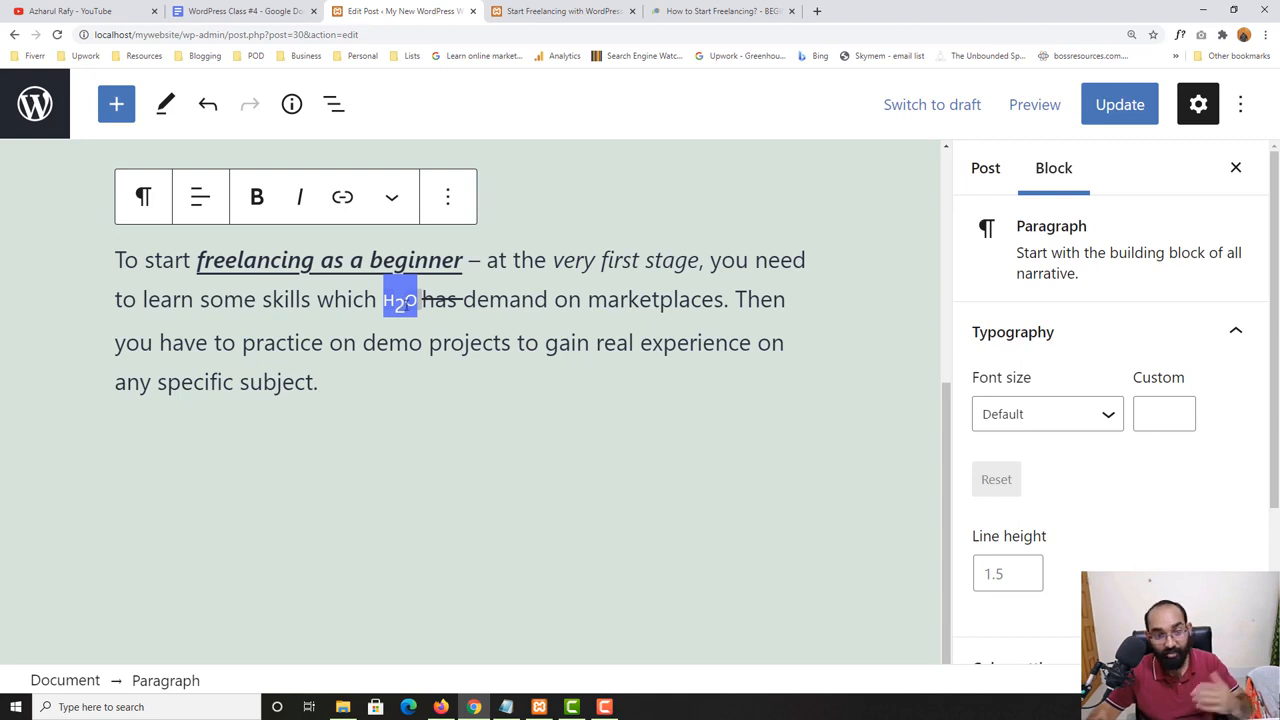
{"action": "left_click", "coordinate": [391, 197]}
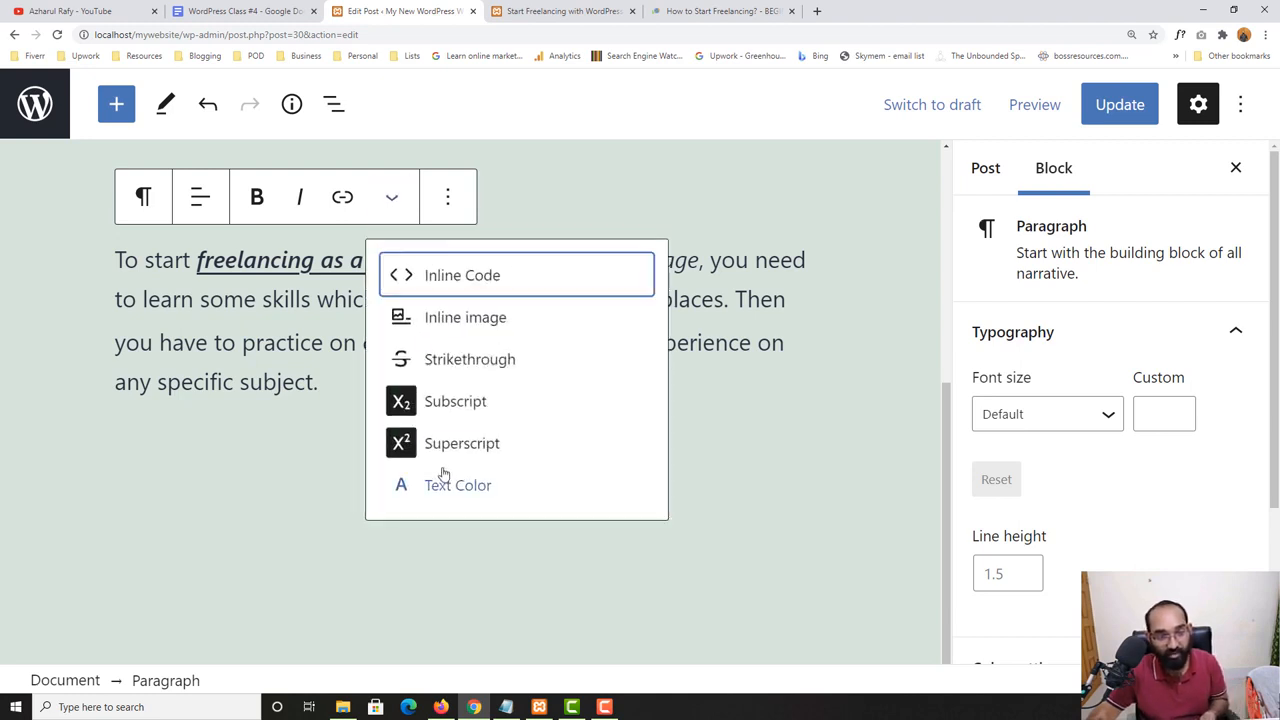
{"action": "left_click", "coordinate": [451, 485]}
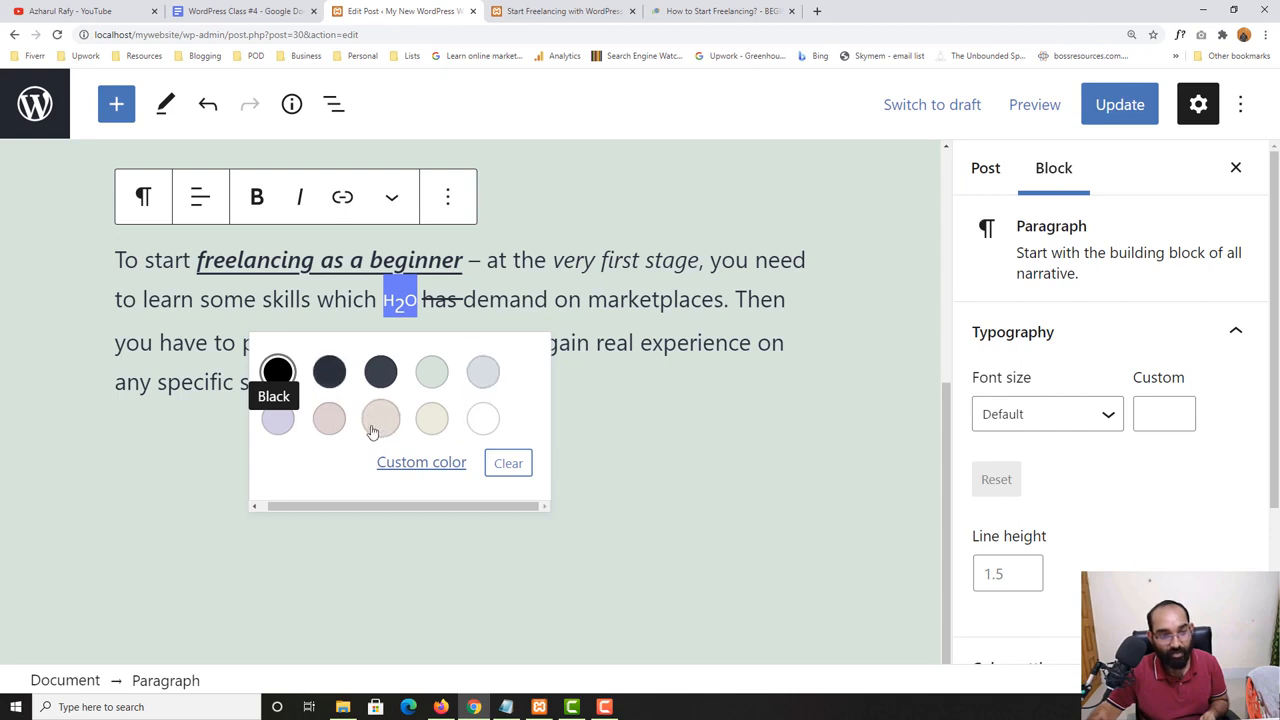
{"action": "left_click", "coordinate": [421, 462]}
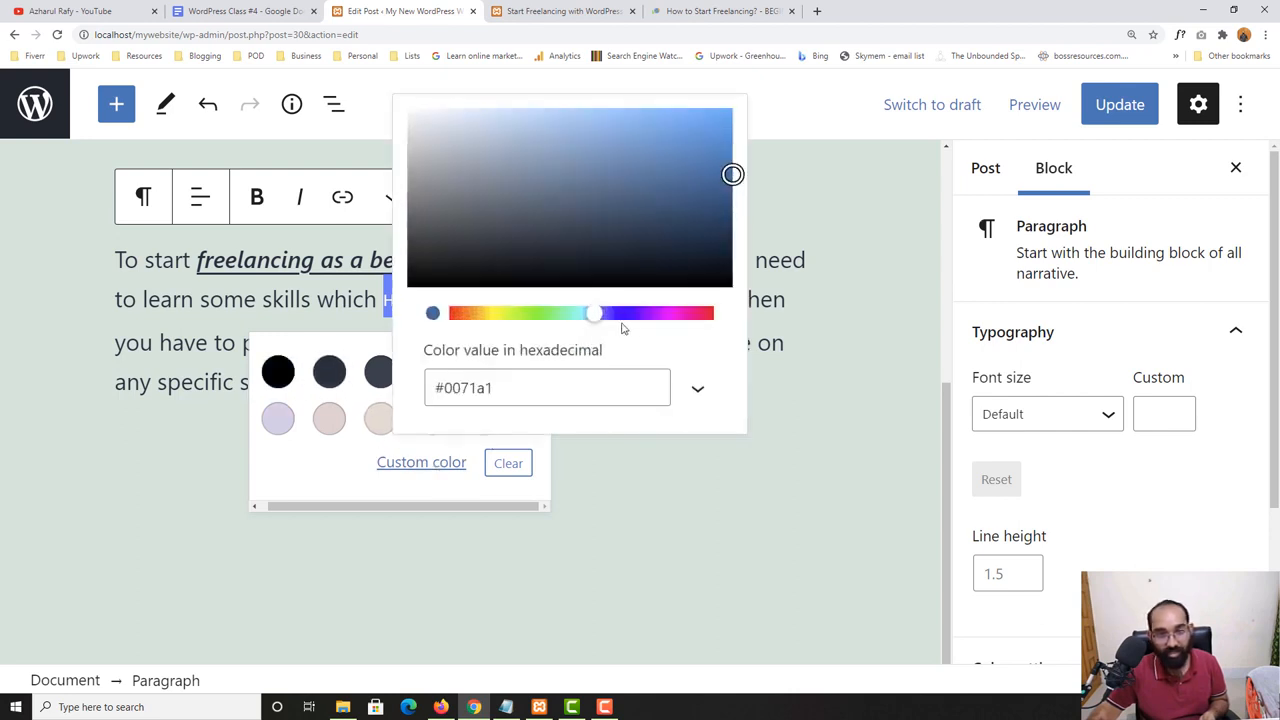
{"action": "left_click_drag", "start_coordinate": [469, 316], "coordinate": [435, 316]}
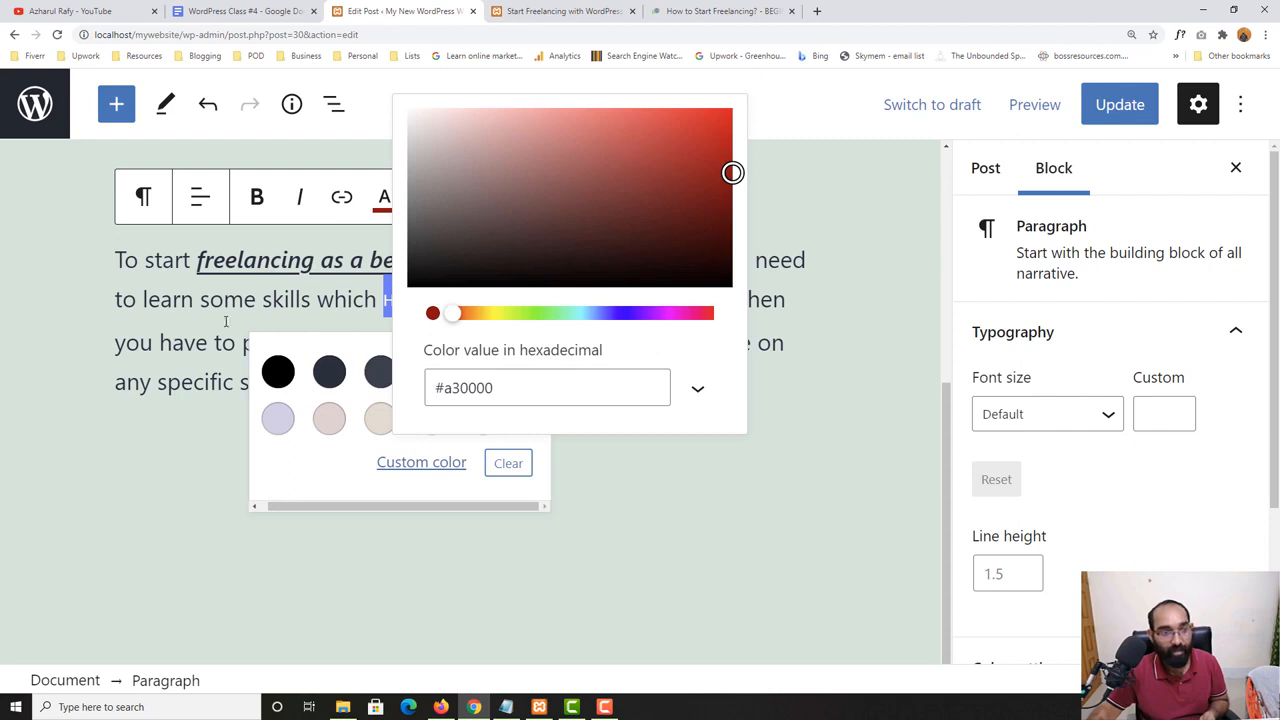
{"action": "left_click", "coordinate": [280, 320]}
{"action": "left_click_drag", "start_coordinate": [383, 300], "coordinate": [413, 307]}
- Update the post and open its published version in a new tab to check the color of "H2O"
{"action": "left_click", "coordinate": [1119, 104]}
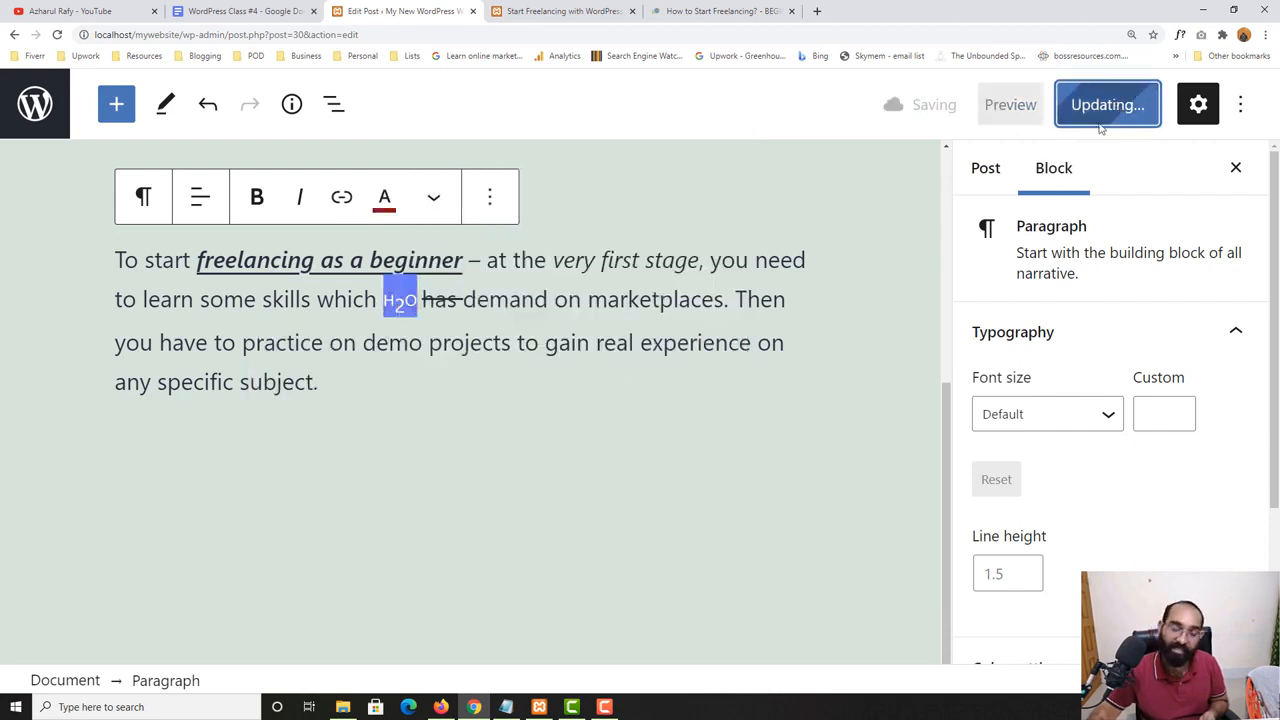
{"action": "scroll", "coordinate": [256, 545], "scroll_direction": "up", "scroll_amount": 3}
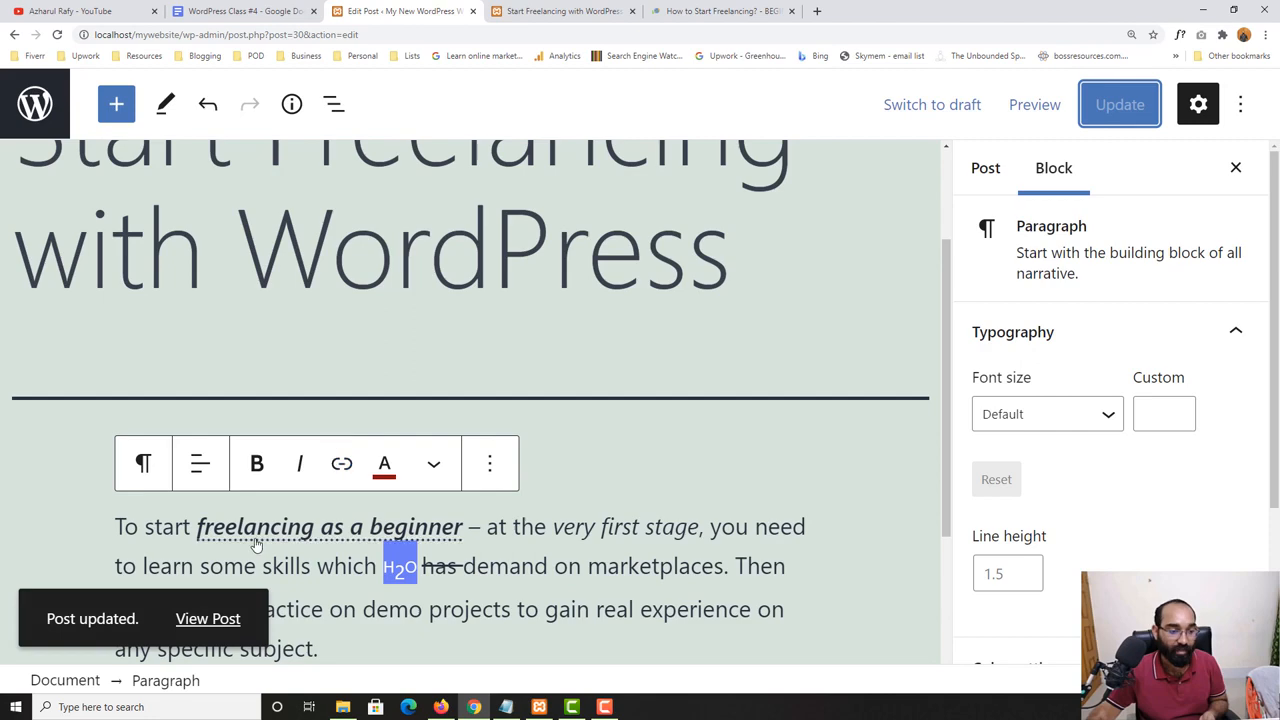
{"action": "right_click", "coordinate": [215, 617]}
{"action": "left_click", "coordinate": [310, 470]}
{"action": "key", "text": "ctrl+Tab"}
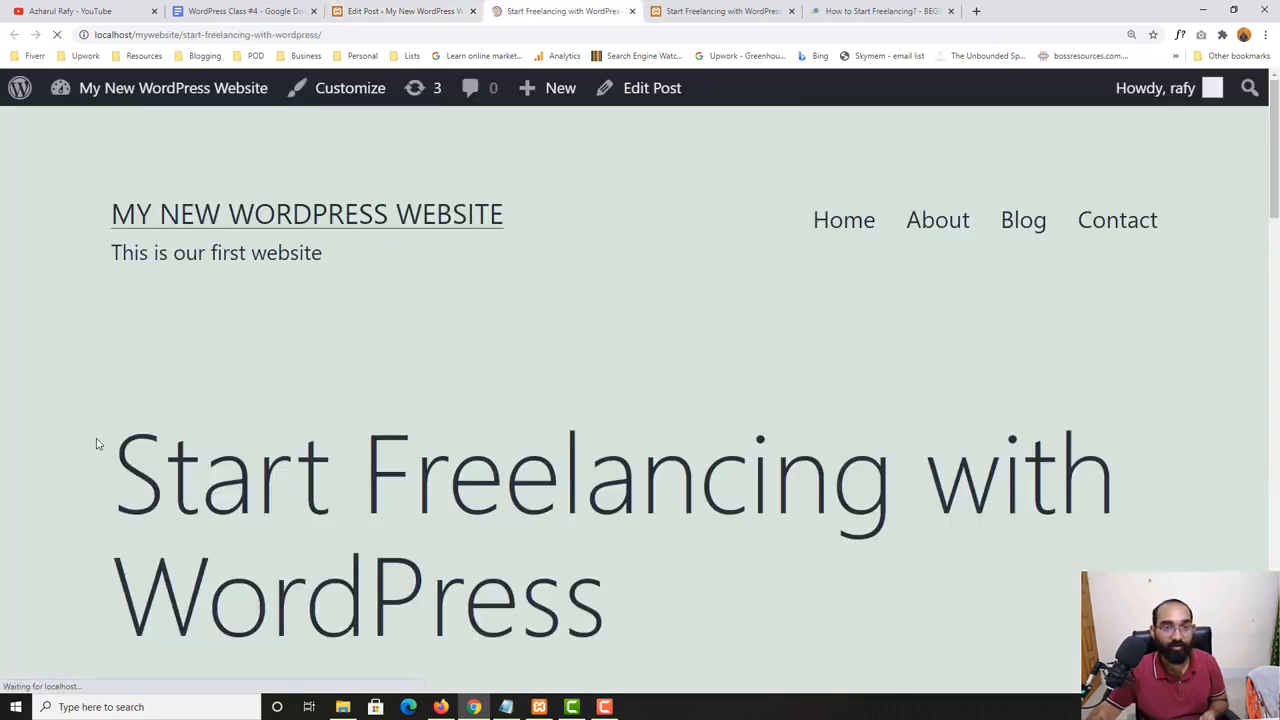
{"action": "scroll", "coordinate": [17, 523], "scroll_direction": "down", "scroll_amount": 5}
{"action": "scroll", "coordinate": [8, 519], "scroll_direction": "down", "scroll_amount": 2}
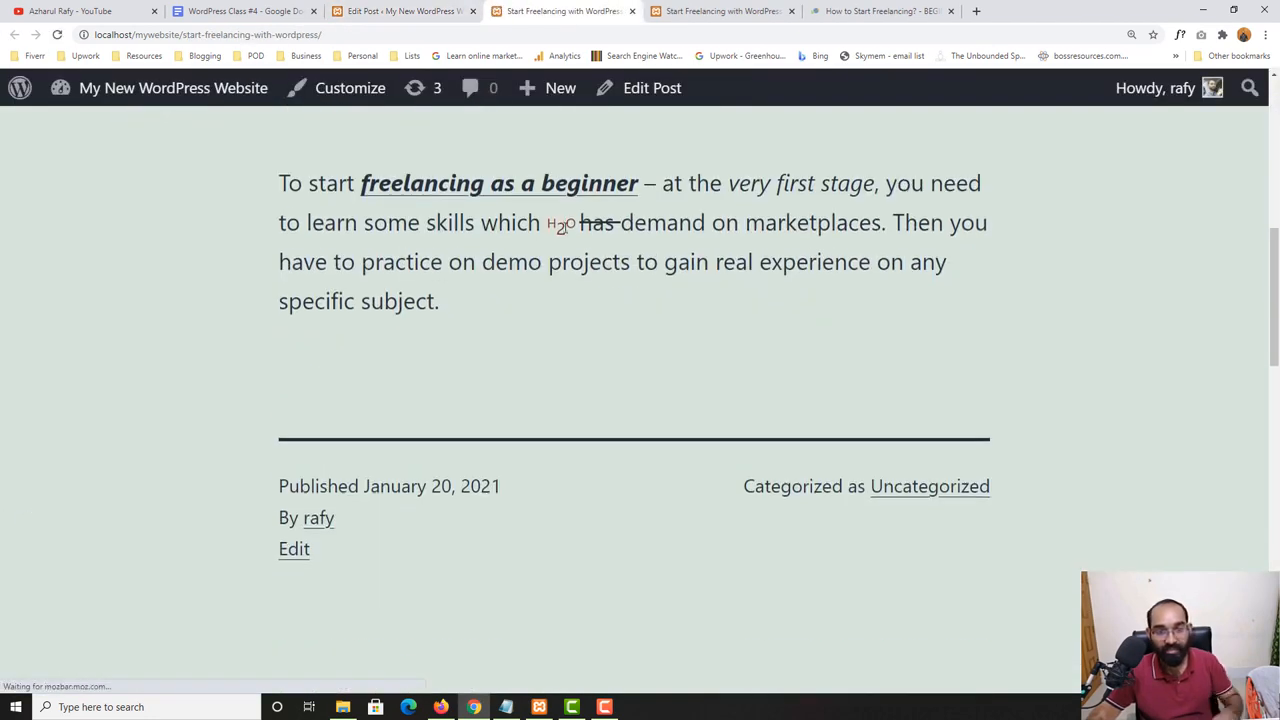
{"action": "double_click", "coordinate": [563, 228]}
{"action": "left_click", "coordinate": [276, 351]}
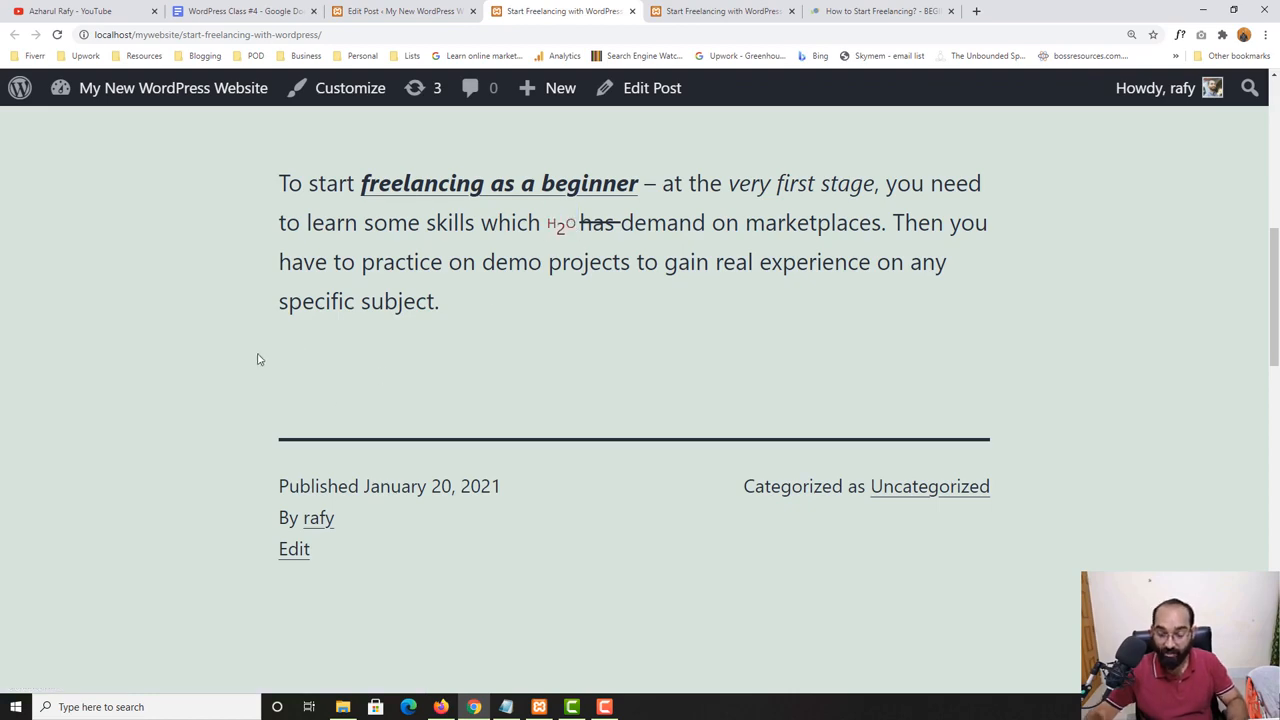
- Reduce the browser zoom on the published page, return to the post editor and place the cursor at the paragraph's end
{"action": "key", "text": "ctrl+minus"}
{"action": "key", "text": "ctrl+minus"}
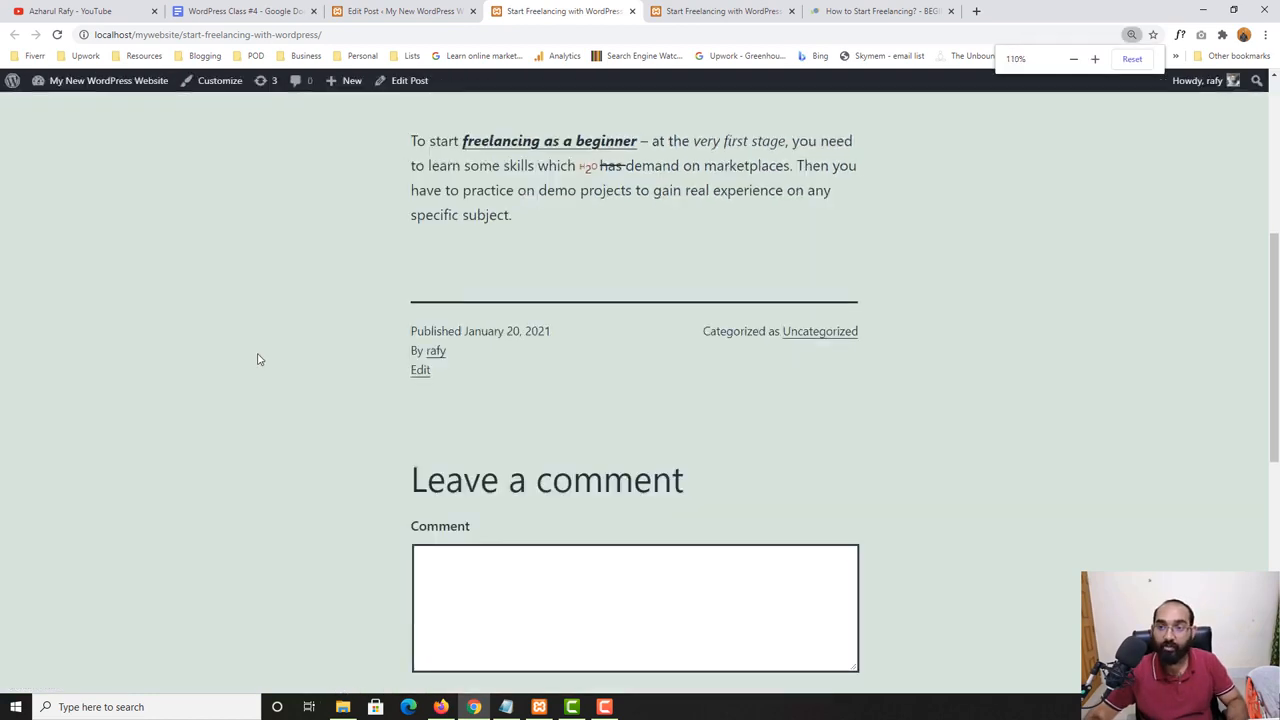
{"action": "key", "text": "ctrl+minus"}
{"action": "scroll", "coordinate": [437, 286], "scroll_direction": "up", "scroll_amount": 2}
{"action": "scroll", "coordinate": [583, 316], "scroll_direction": "up", "scroll_amount": 1}
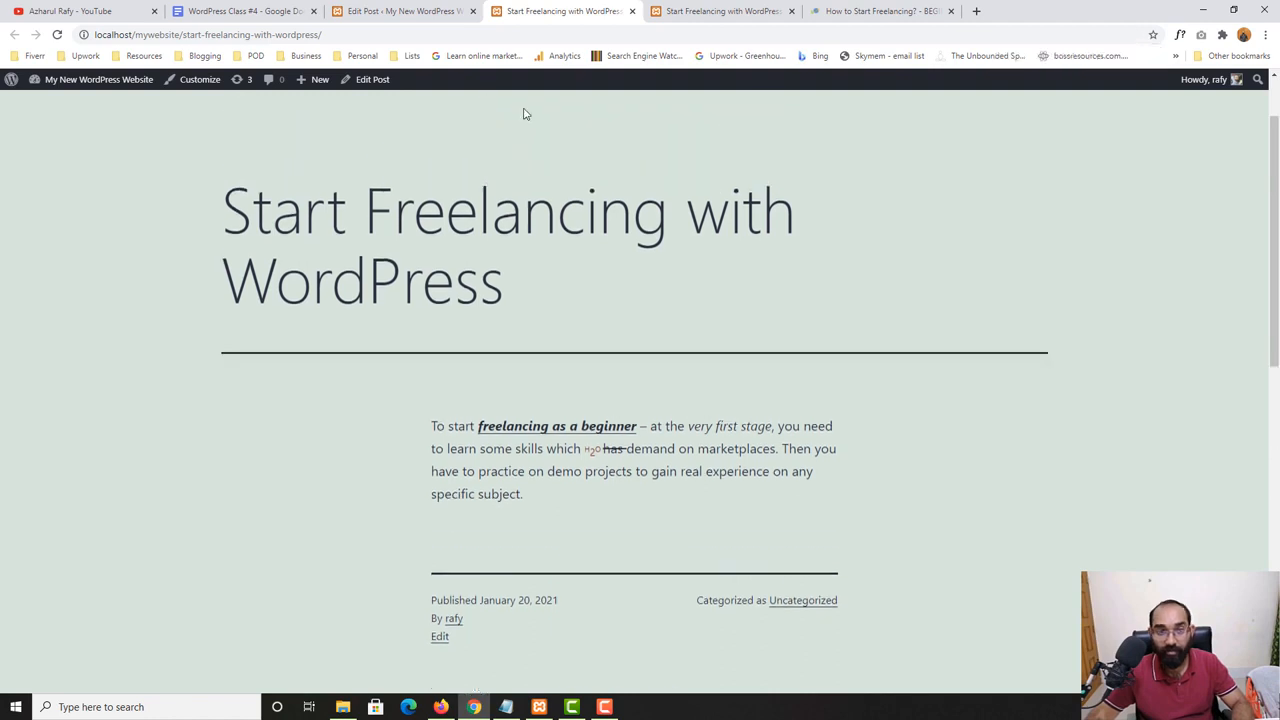
{"action": "left_click", "coordinate": [434, 8]}
{"action": "scroll", "coordinate": [466, 398], "scroll_direction": "up", "scroll_amount": 1}
{"action": "scroll", "coordinate": [641, 427], "scroll_direction": "down", "scroll_amount": 1}
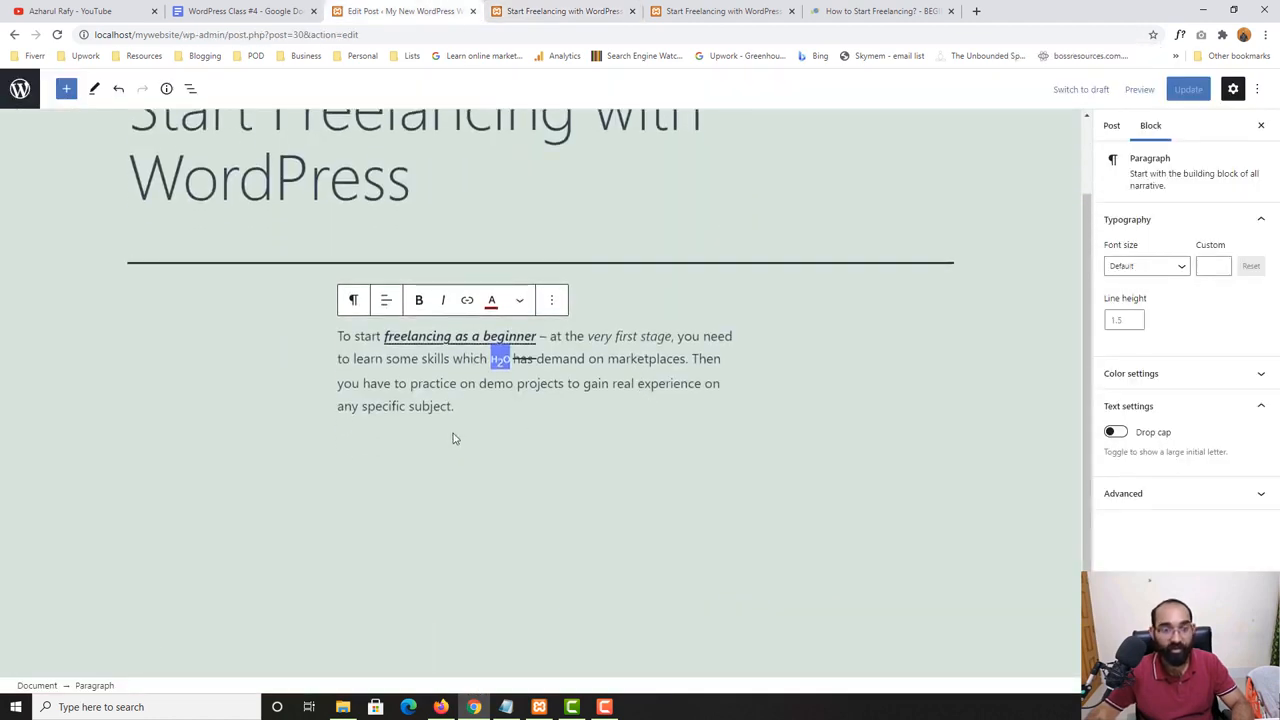
{"action": "left_click", "coordinate": [456, 438]}
{"action": "left_click", "coordinate": [498, 411]}
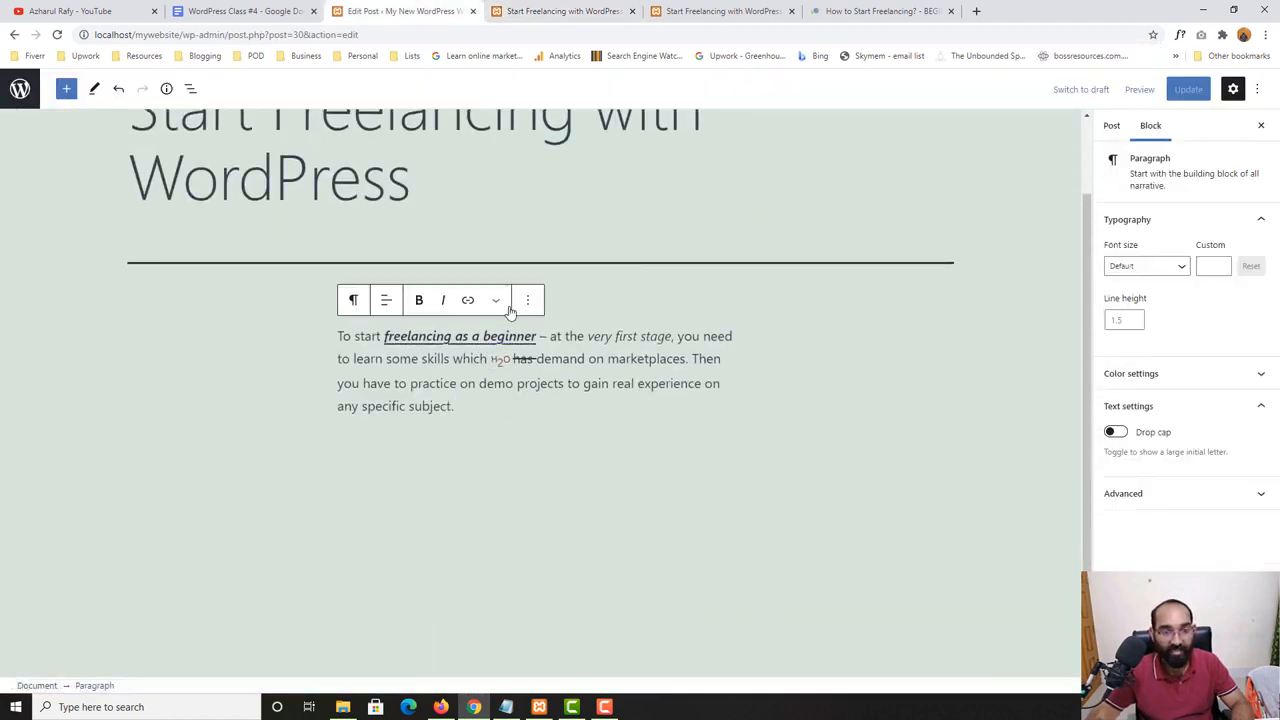
- Check the "Heading" topic in the WordPress Class #4 document and add a Heading block below the post's paragraph
{"action": "left_click", "coordinate": [297, 9]}
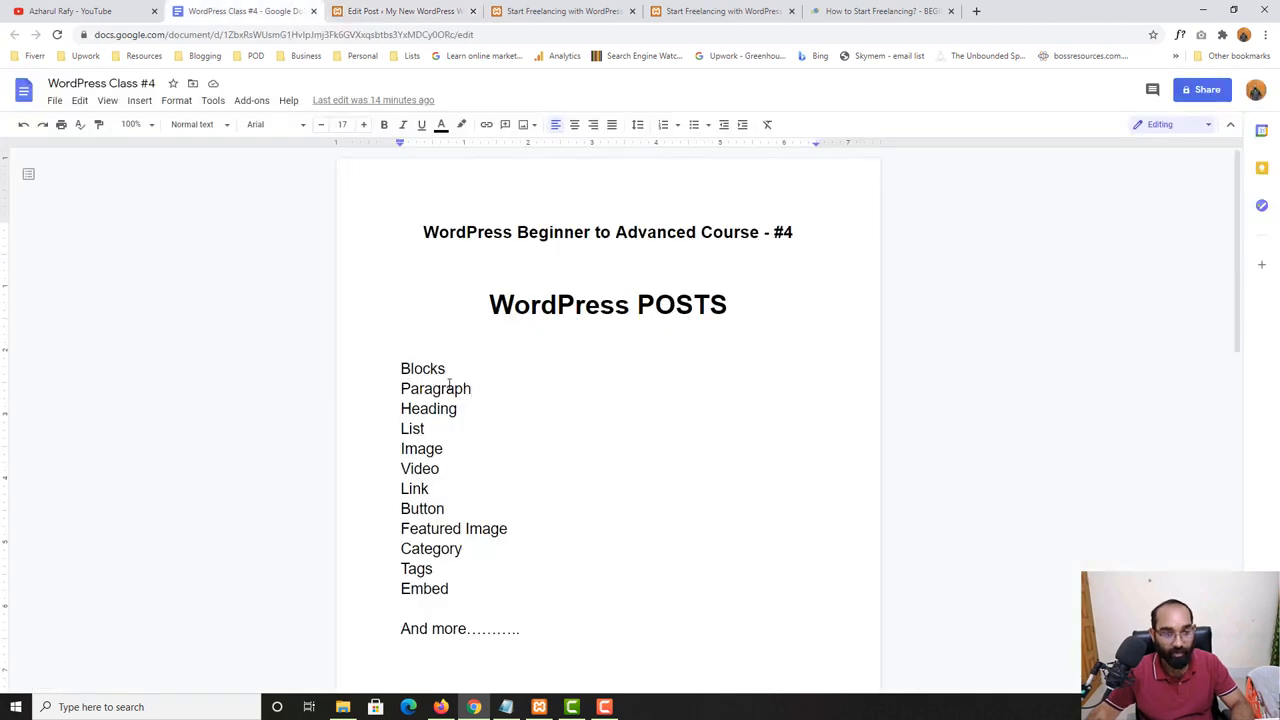
{"action": "left_click_drag", "start_coordinate": [475, 409], "coordinate": [383, 408]}
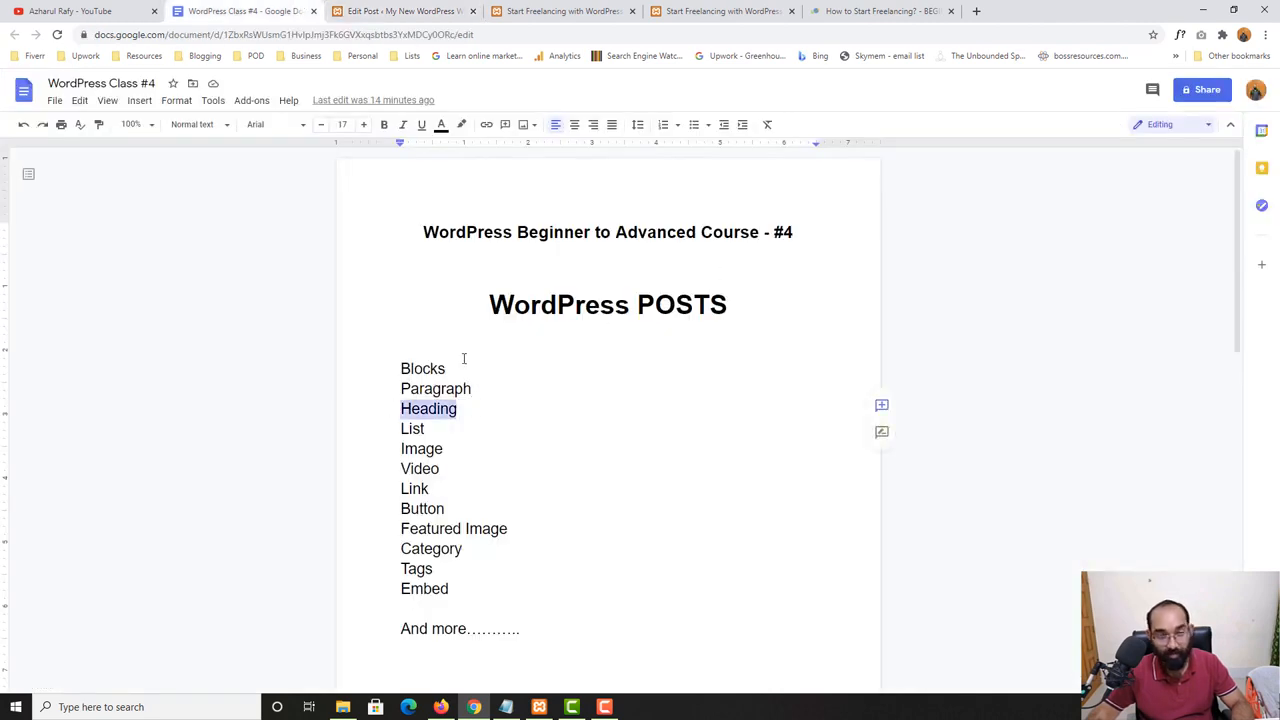
{"action": "left_click", "coordinate": [400, 11]}
{"action": "key", "text": "Return"}
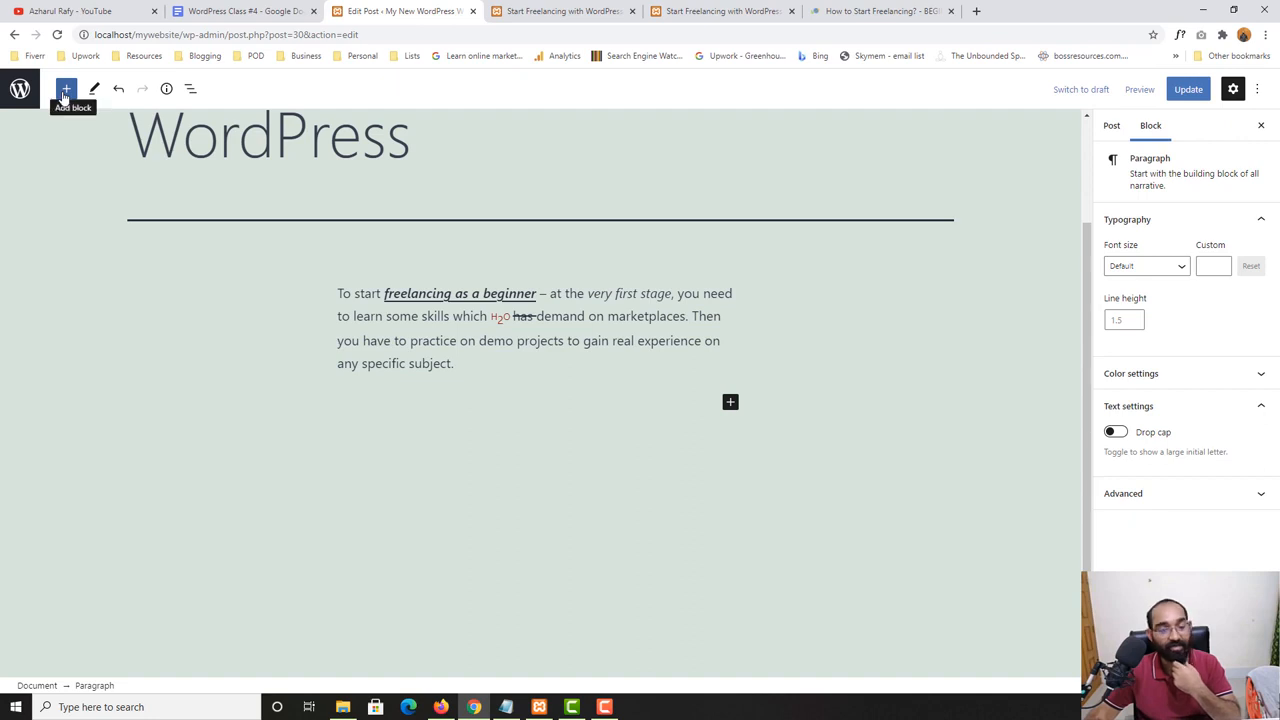
{"action": "left_click", "coordinate": [731, 405]}
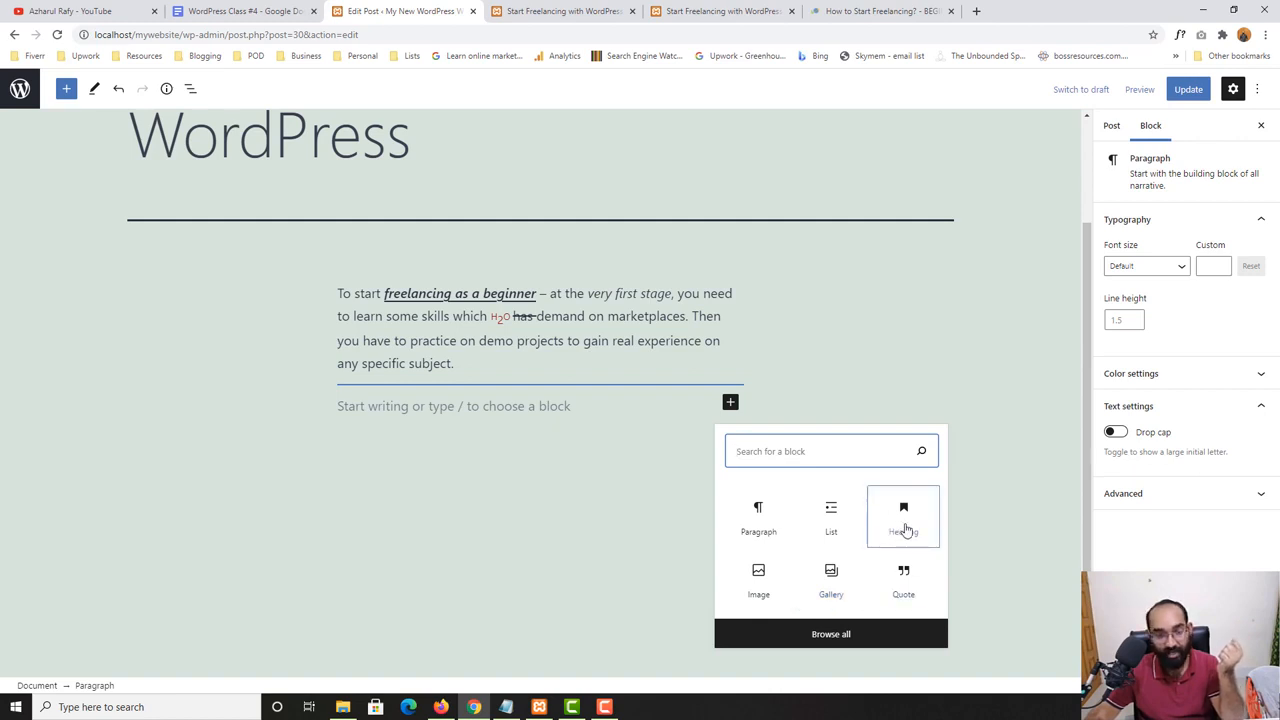
{"action": "left_click", "coordinate": [905, 530]}
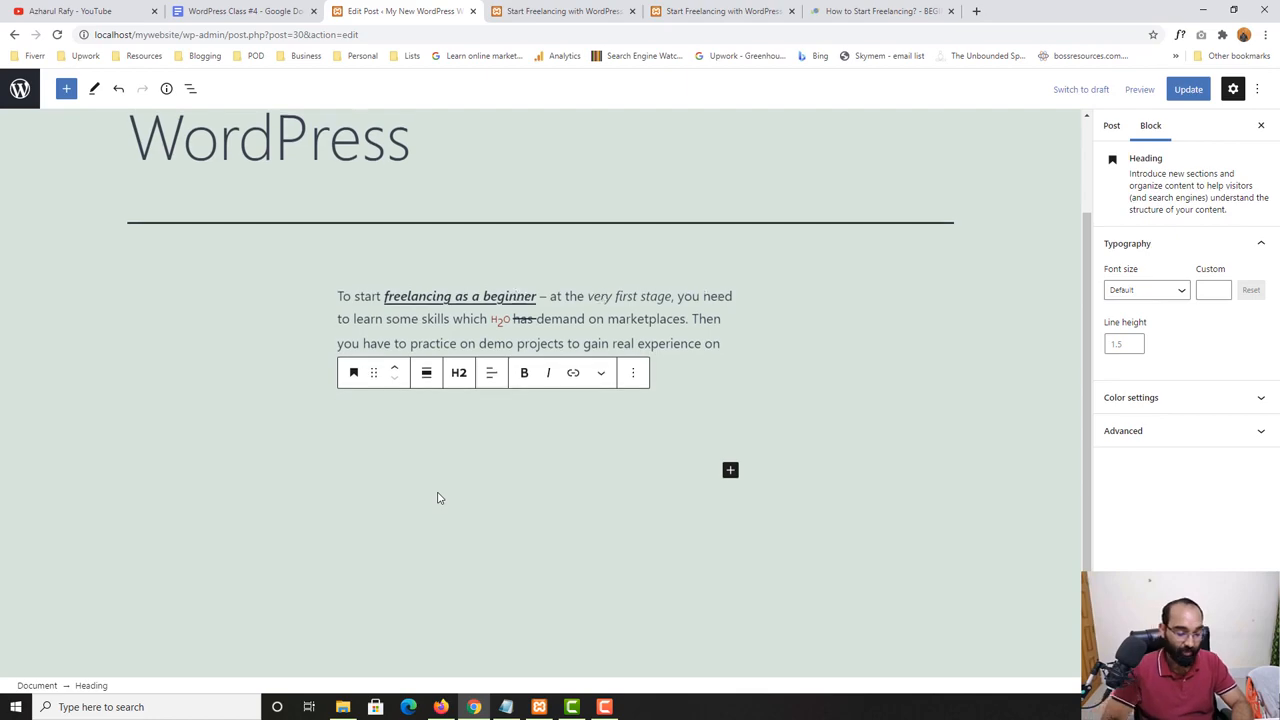
- Close the duplicate published-post tab and highlight the "How to Start Freelancing" heading in the learners.world article as an example
{"action": "left_click", "coordinate": [560, 11]}
{"action": "scroll", "coordinate": [620, 178], "scroll_direction": "down", "scroll_amount": 1}
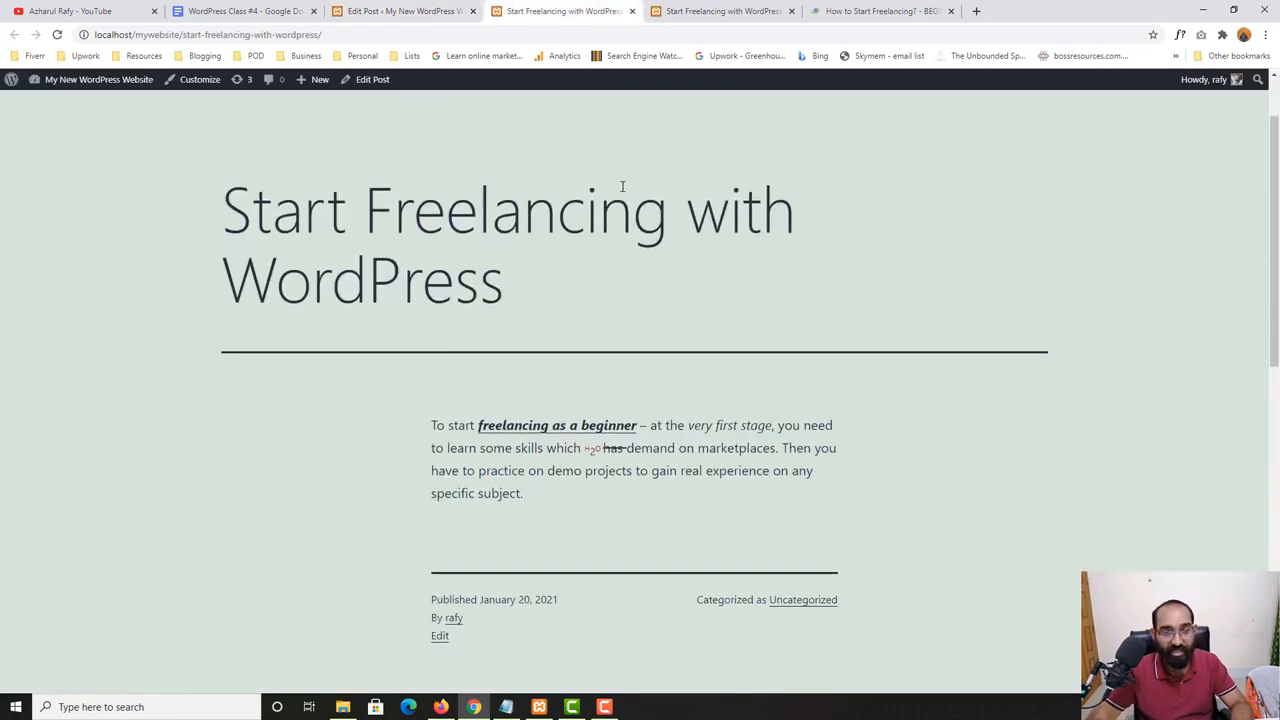
{"action": "left_click", "coordinate": [752, 11]}
{"action": "left_click", "coordinate": [792, 11]}
{"action": "scroll", "coordinate": [240, 490], "scroll_direction": "down", "scroll_amount": 5}
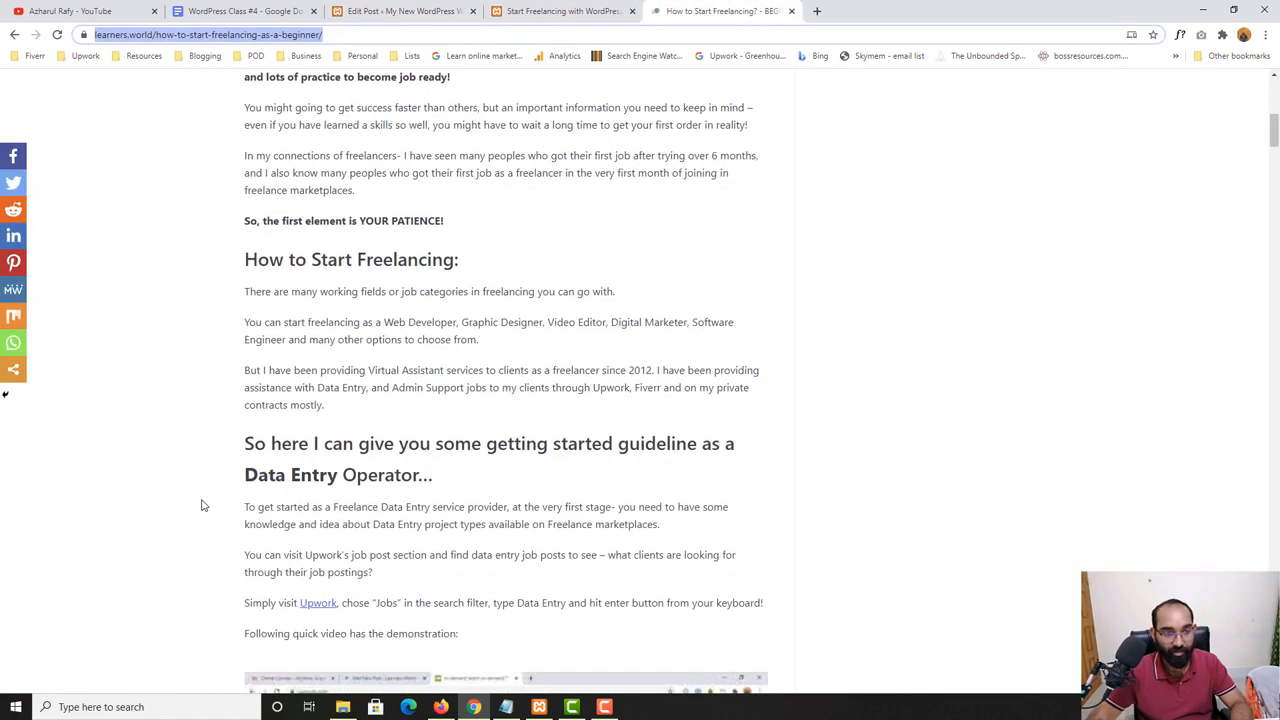
{"action": "left_click_drag", "start_coordinate": [268, 257], "coordinate": [425, 260]}
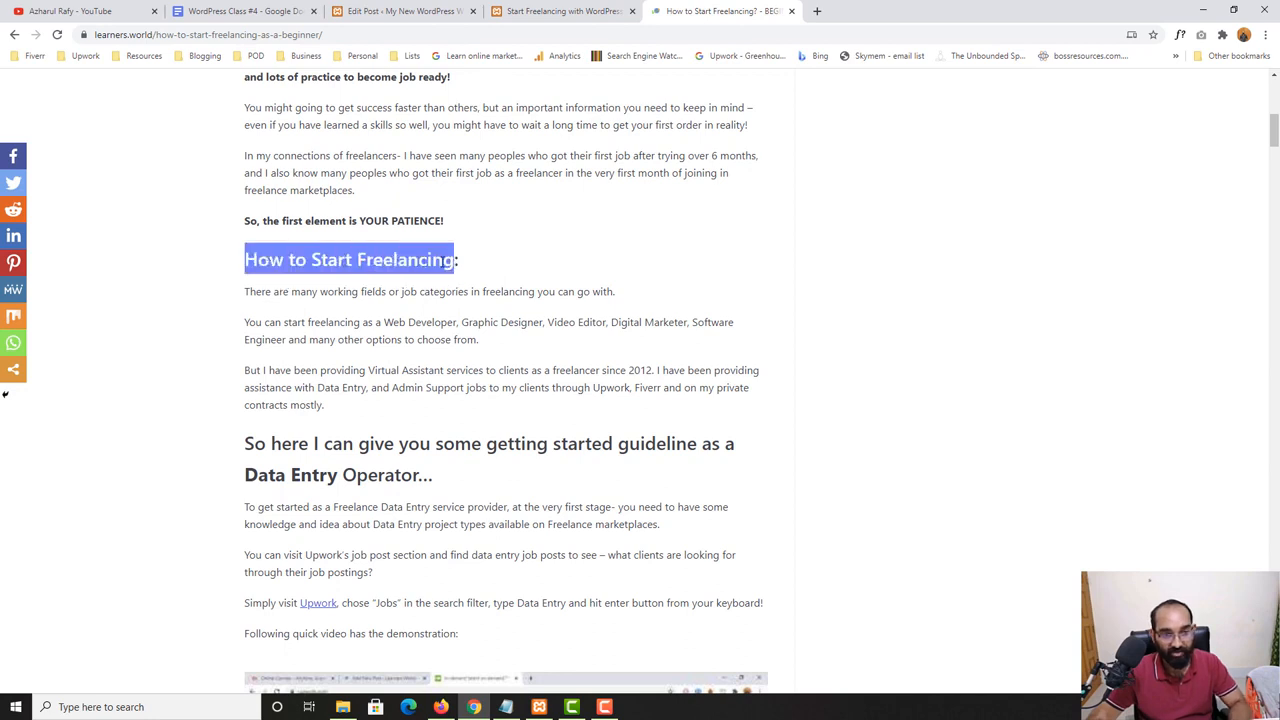
- Return to the post editor and enter "How to Start Freelancing?" in the empty Heading block
{"action": "left_click", "coordinate": [515, 8]}
{"action": "left_click", "coordinate": [424, 8]}
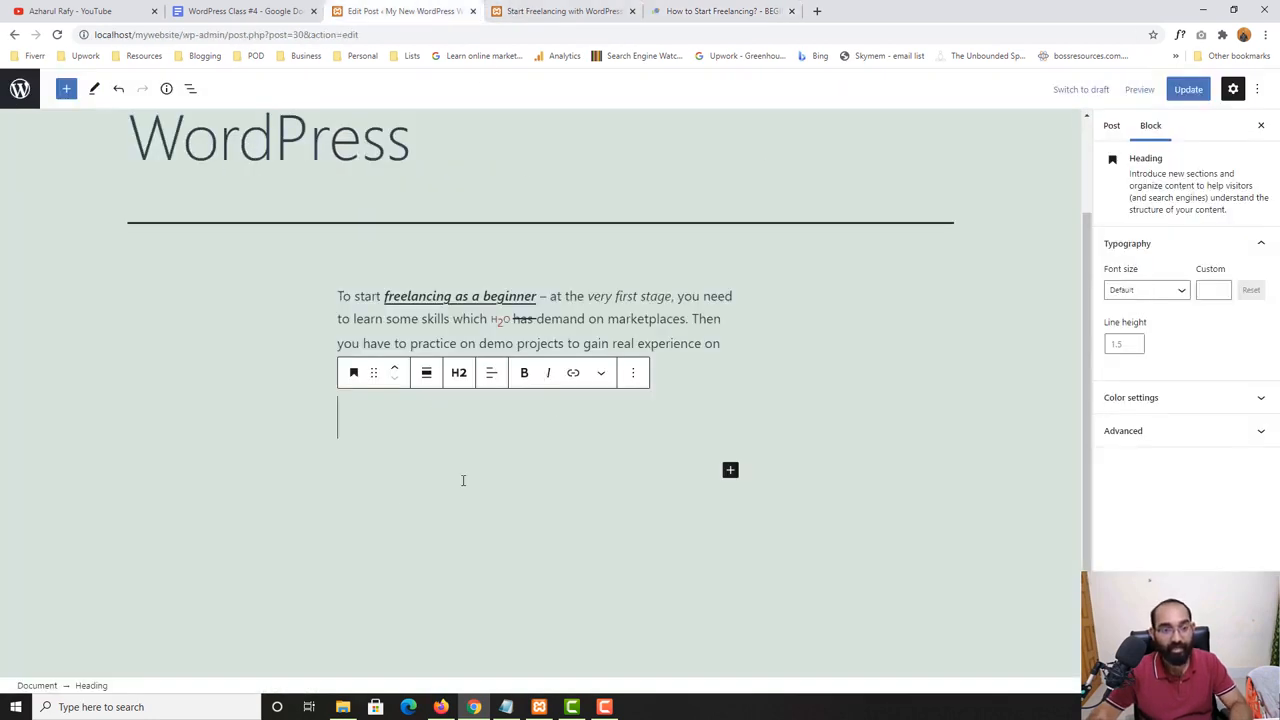
{"action": "type", "text": "How to "}
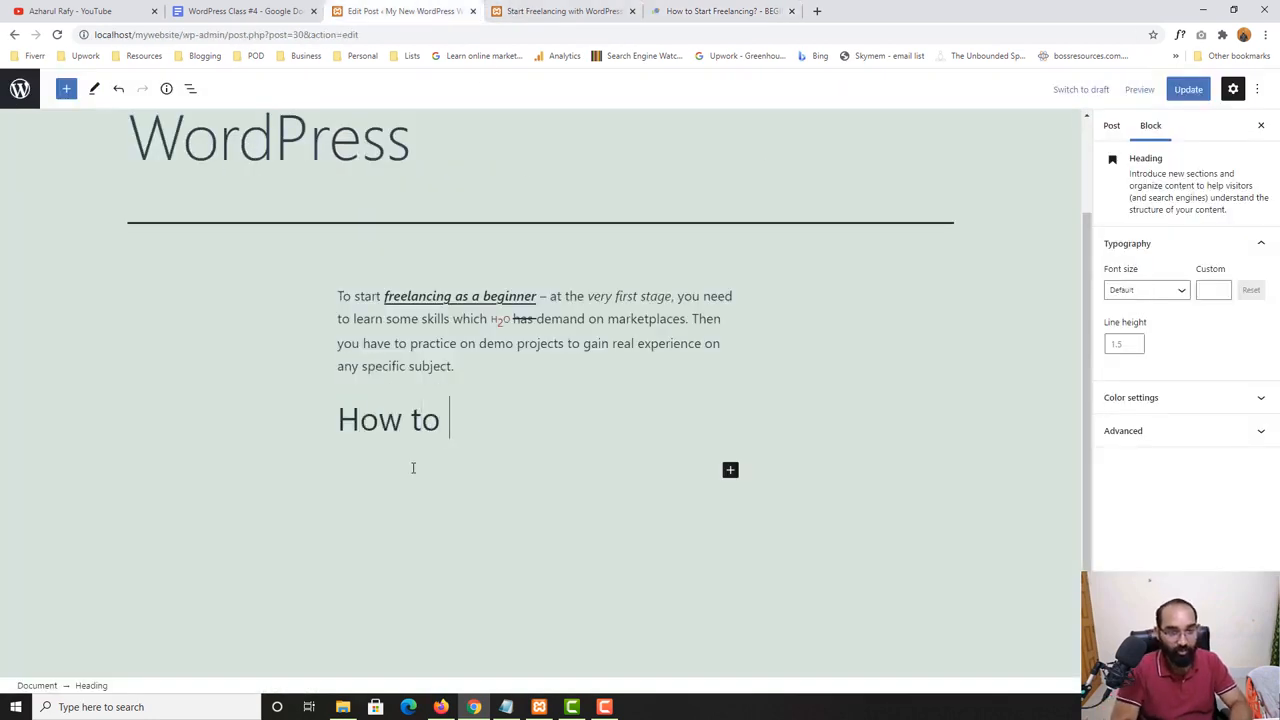
{"action": "type", "text": "Start Freela"}
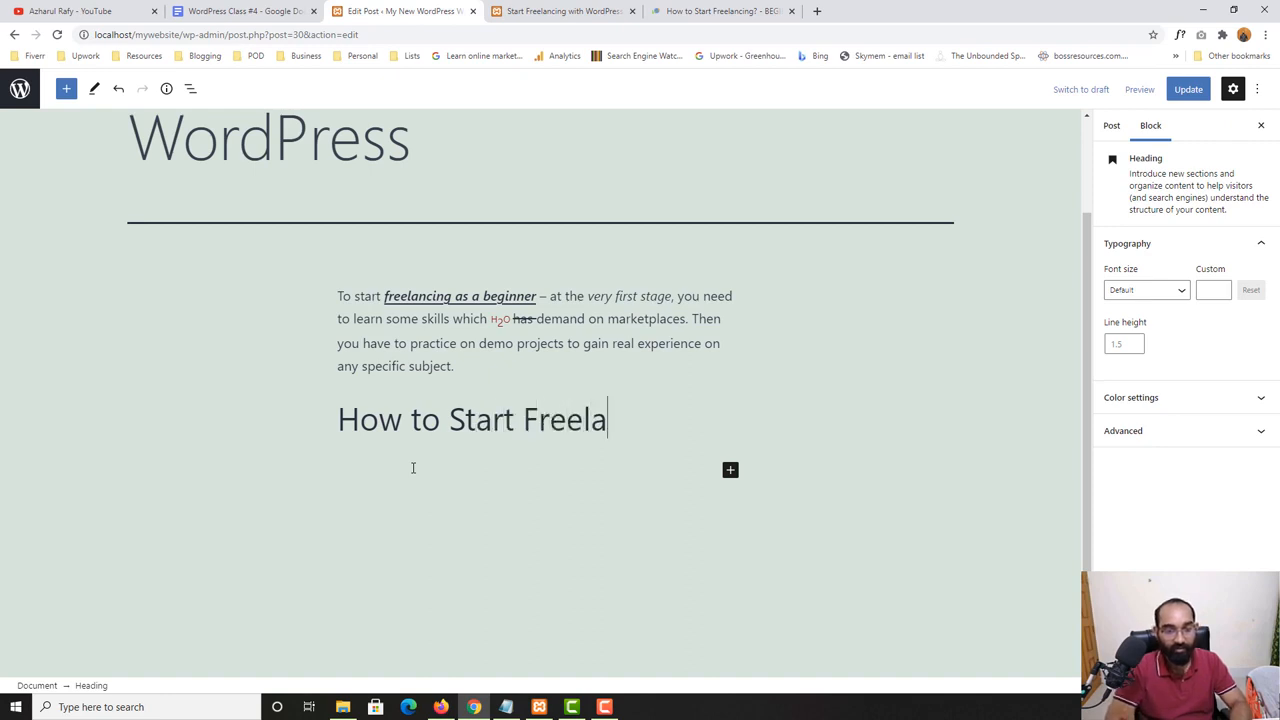
{"action": "type", "text": "ncing"}
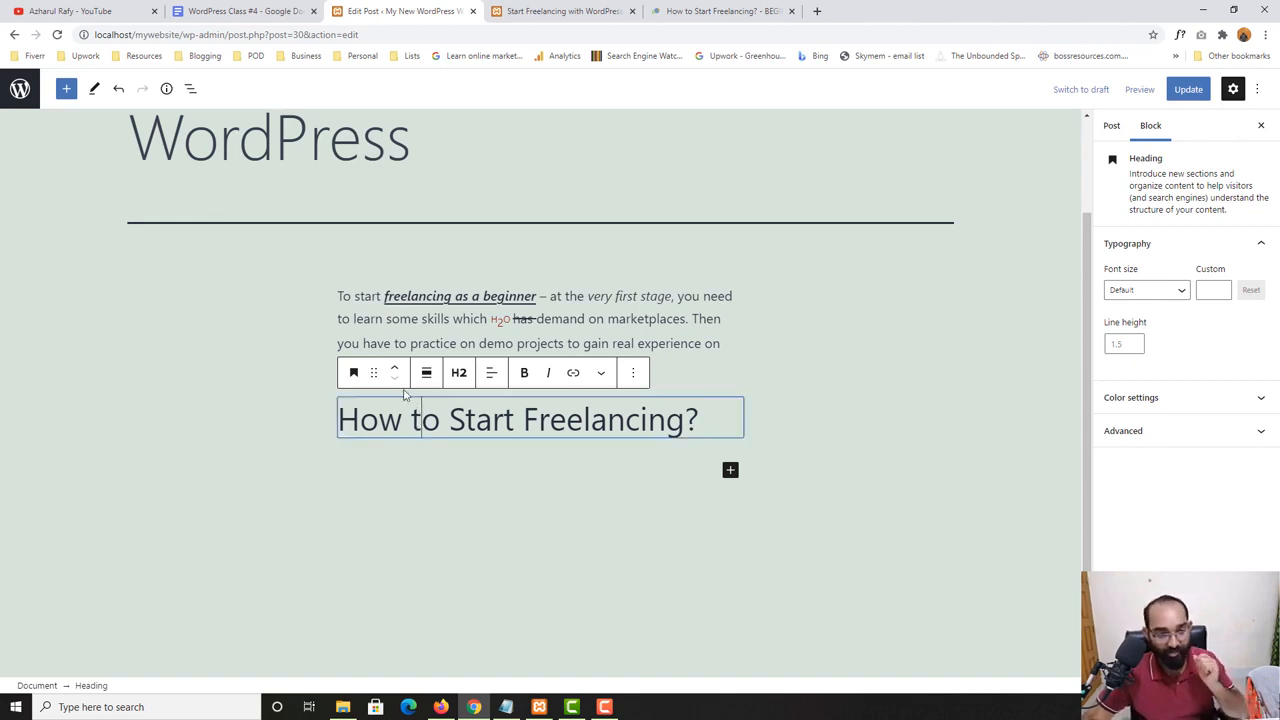
- Transform the "How to Start Freelancing?" block into a paragraph and back into a Heading
{"action": "left_click", "coordinate": [353, 375]}
{"action": "left_click", "coordinate": [414, 443]}
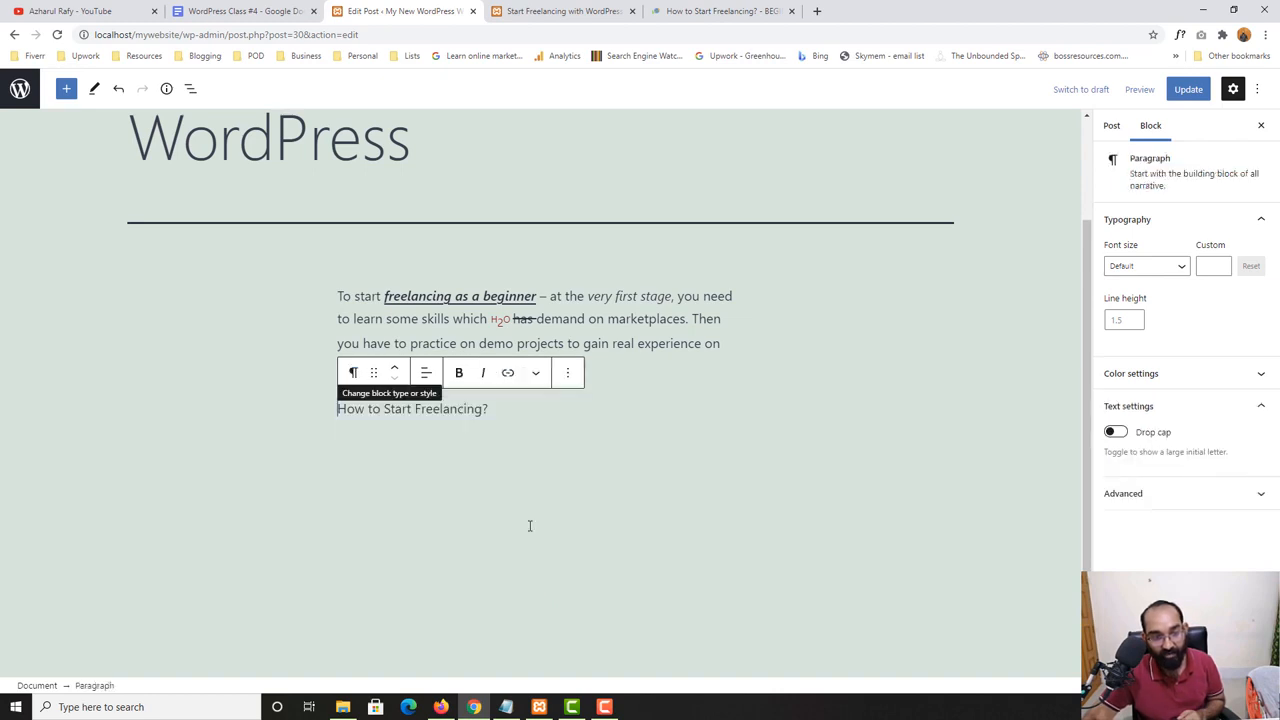
{"action": "left_click", "coordinate": [353, 372]}
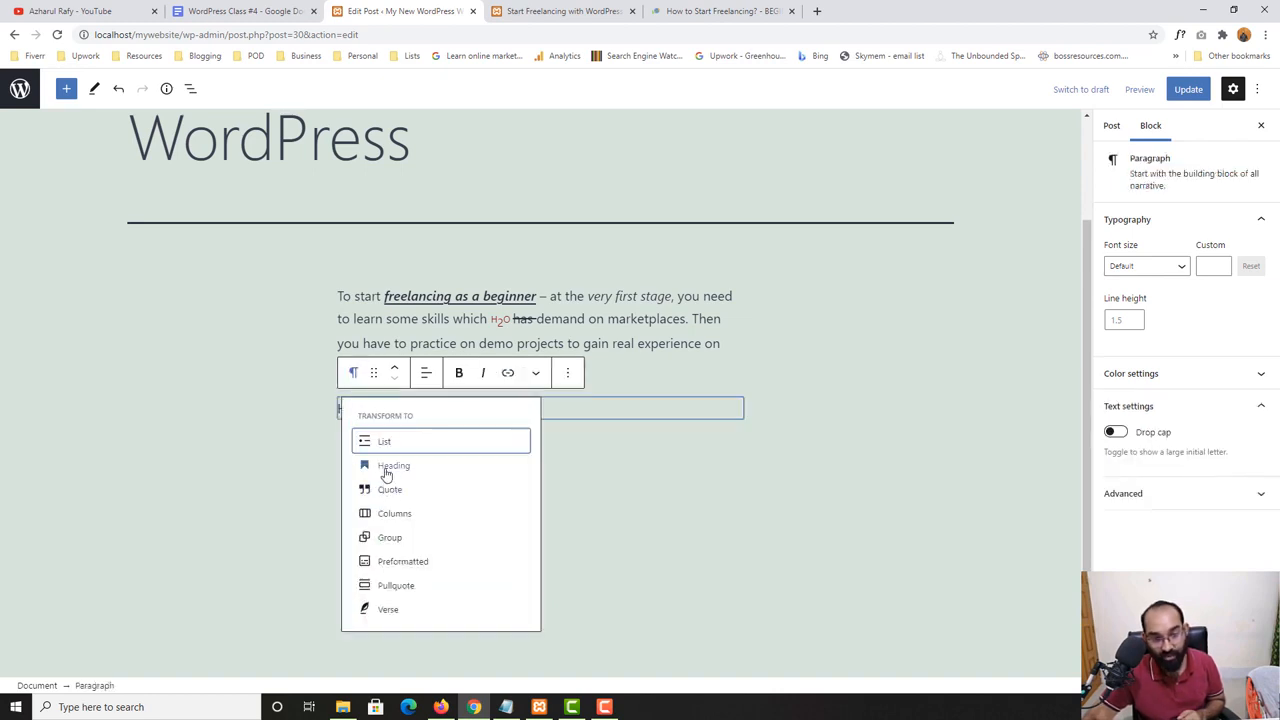
{"action": "left_click", "coordinate": [392, 466]}
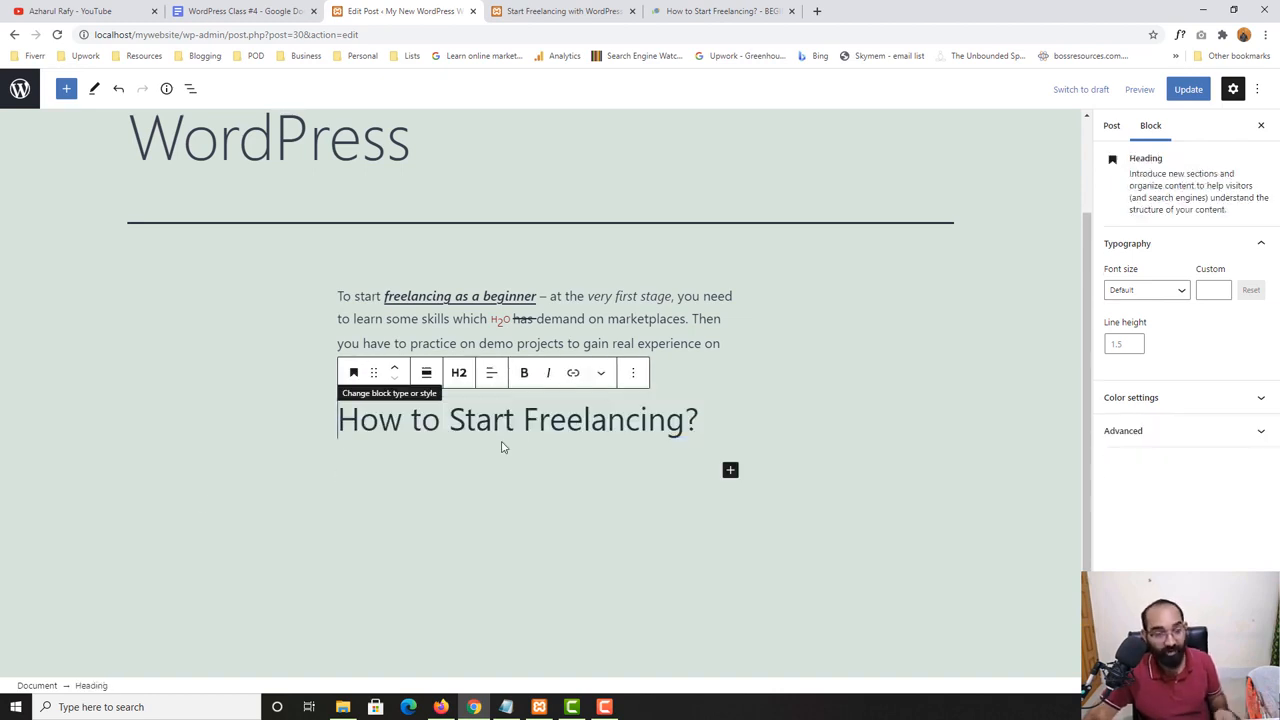
- Switch the "How to Start Freelancing?" heading's level to H1, back to H2, and finally to H6
{"action": "left_click", "coordinate": [459, 376]}
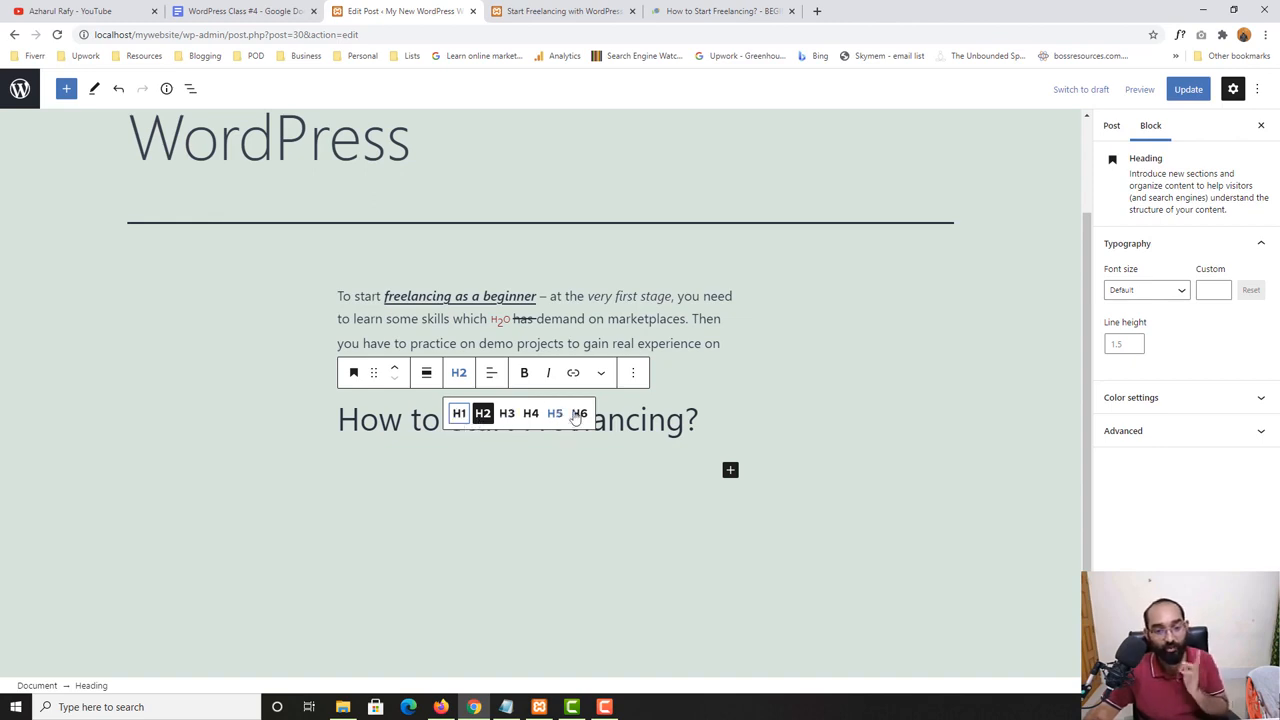
{"action": "left_click", "coordinate": [460, 414]}
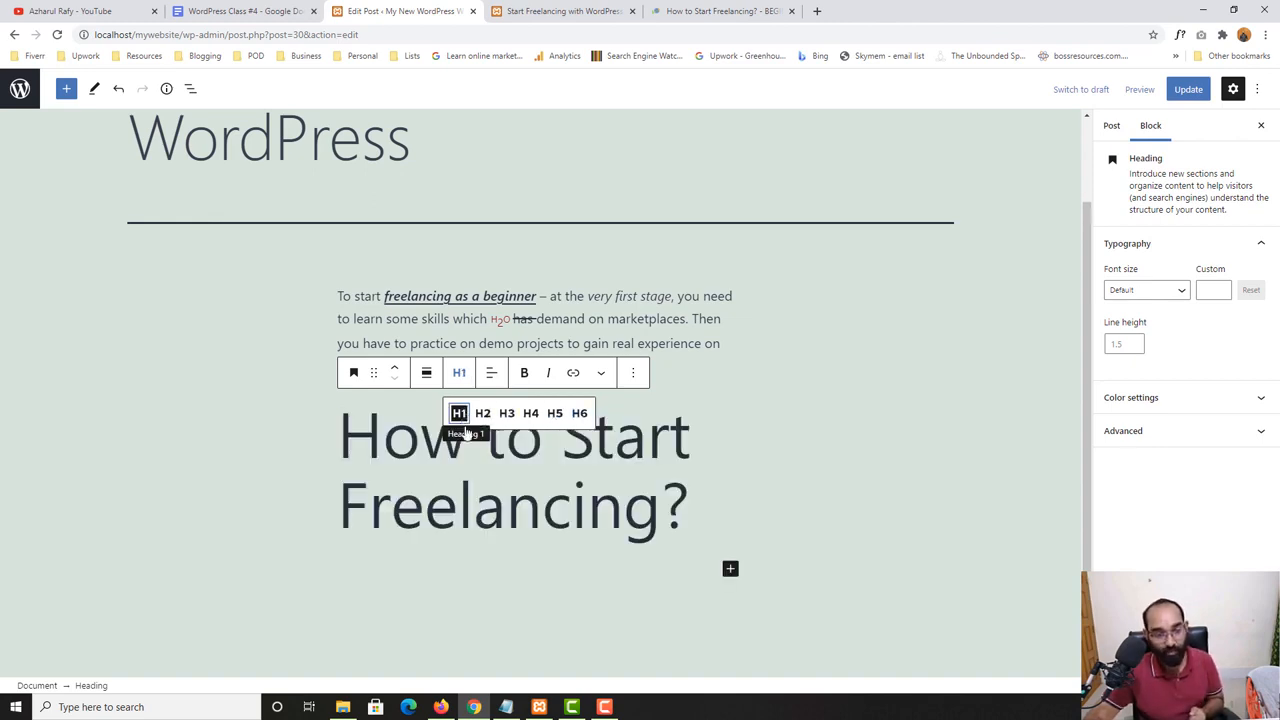
{"action": "left_click", "coordinate": [483, 414]}
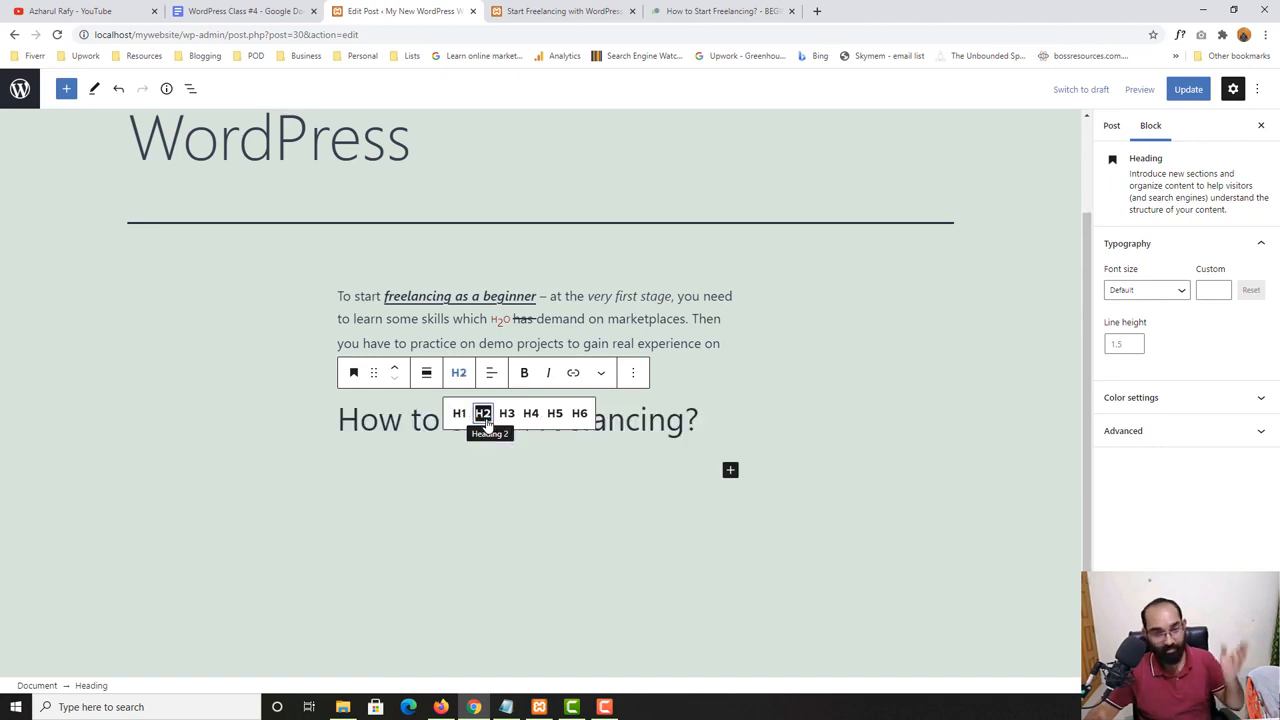
{"action": "left_click", "coordinate": [584, 417]}
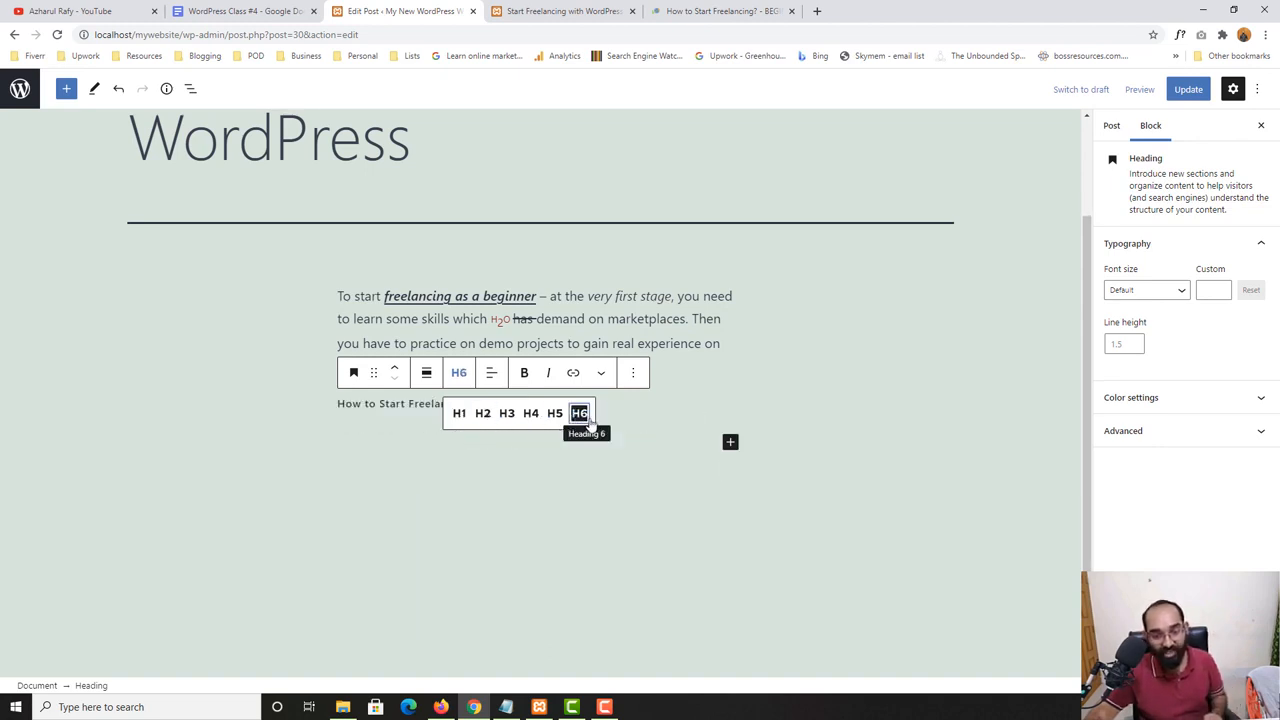
- Set the "How to Start Freelancing?" heading back to level H2
{"action": "left_click", "coordinate": [367, 403]}
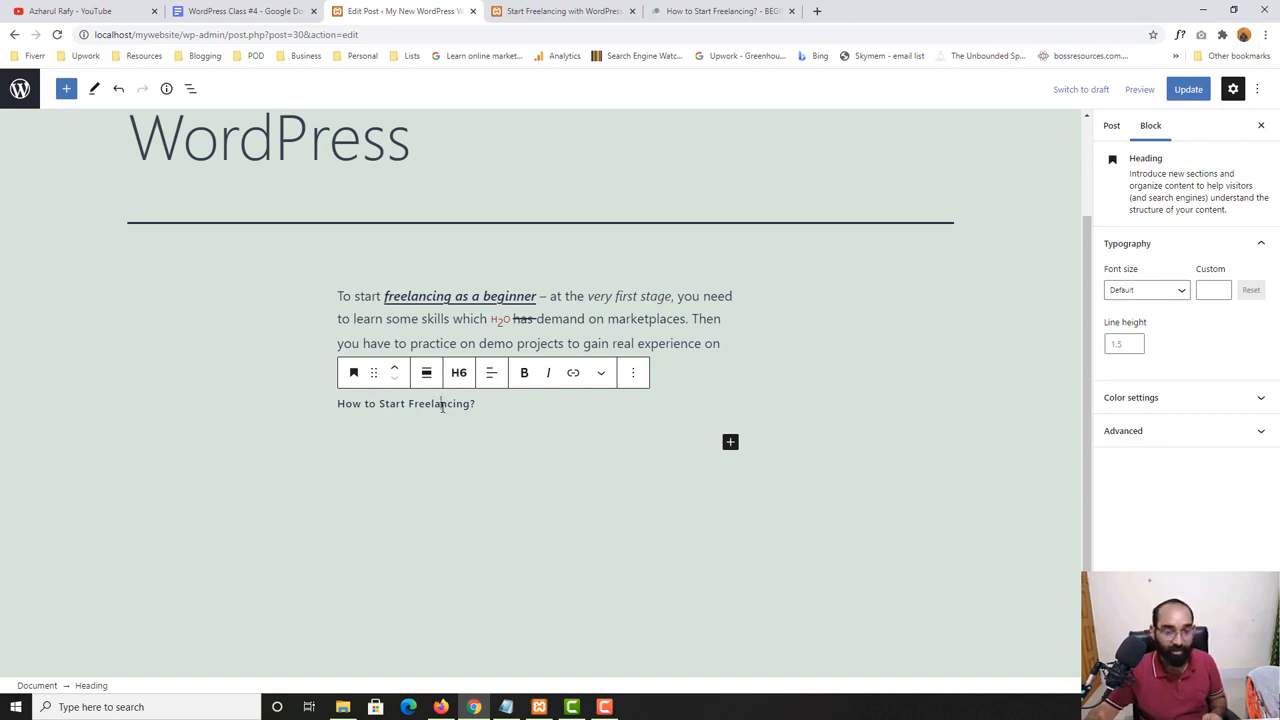
{"action": "left_click", "coordinate": [459, 372]}
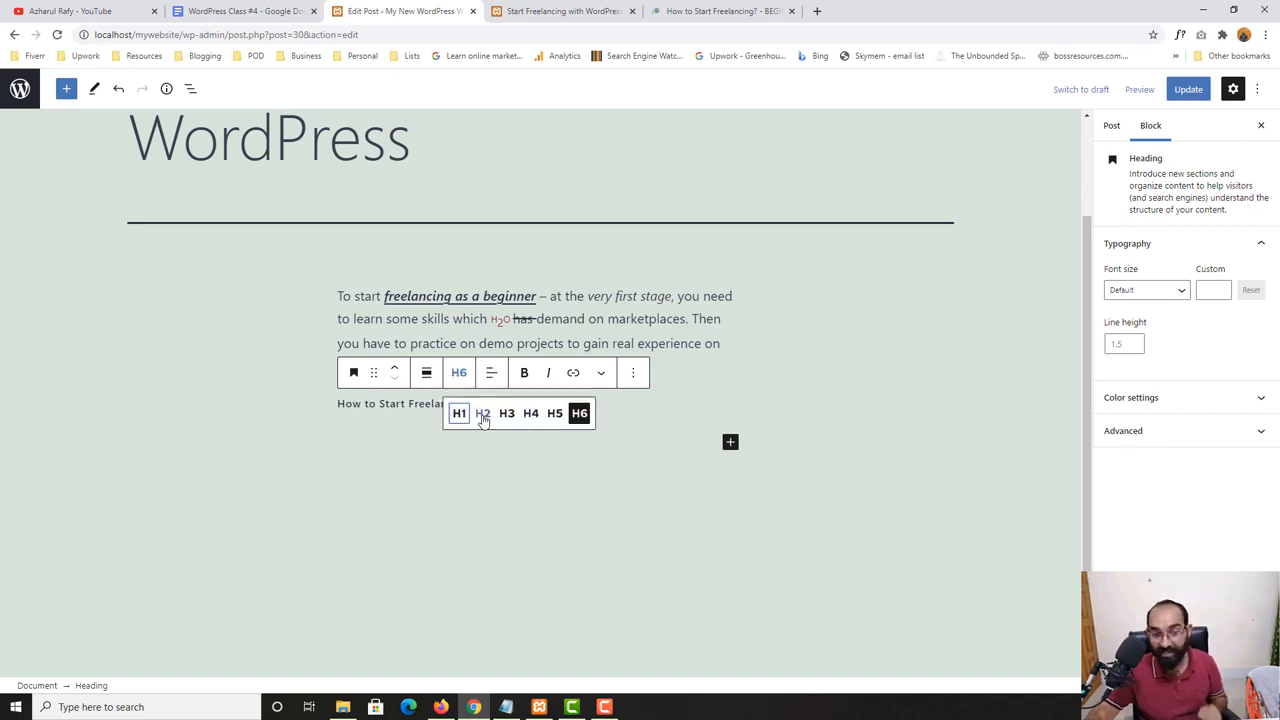
{"action": "left_click", "coordinate": [483, 414]}
{"action": "left_click", "coordinate": [440, 456]}
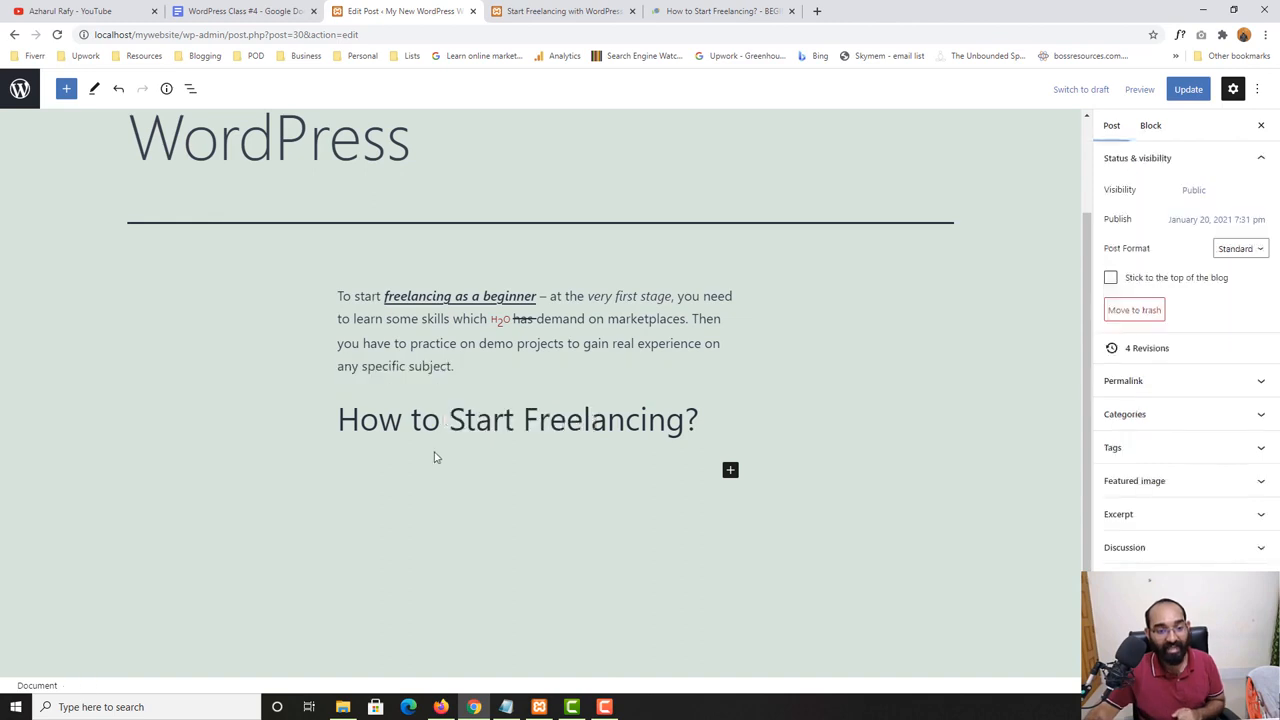
- Align the "How to Start Freelancing?" heading text to the center and back to the left
{"action": "left_click", "coordinate": [466, 426]}
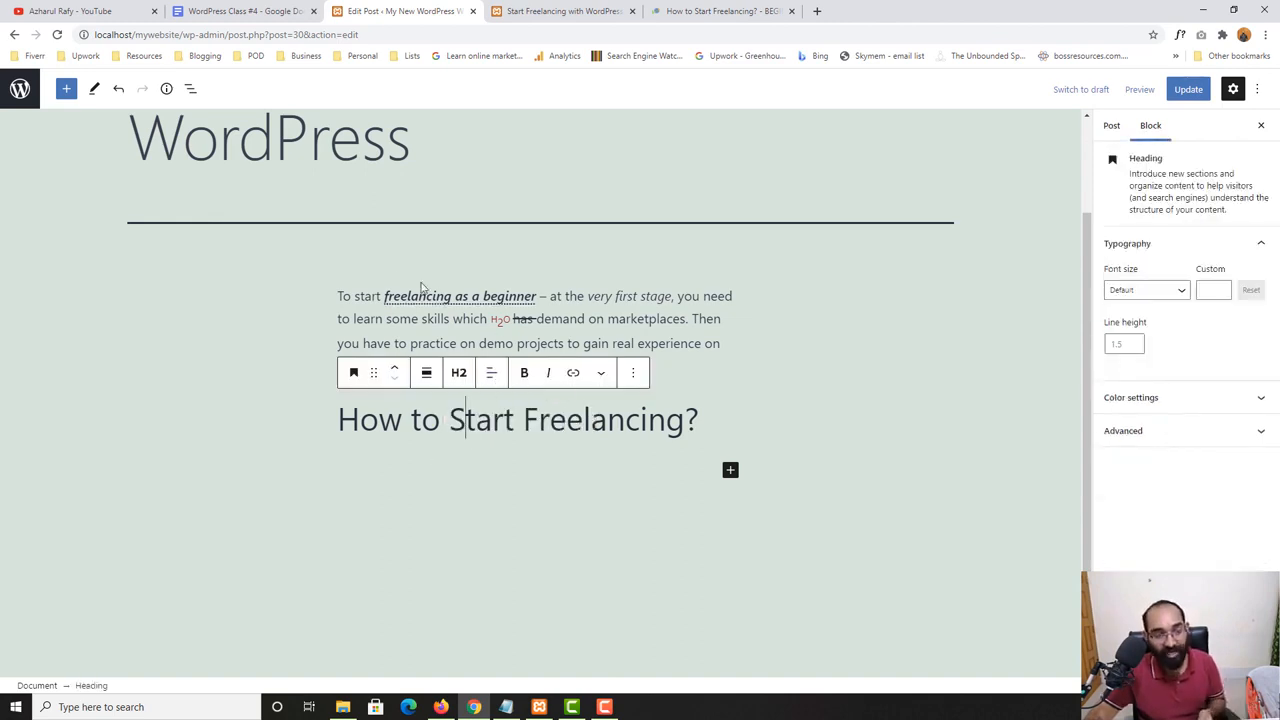
{"action": "left_click", "coordinate": [491, 373]}
{"action": "left_click", "coordinate": [530, 443]}
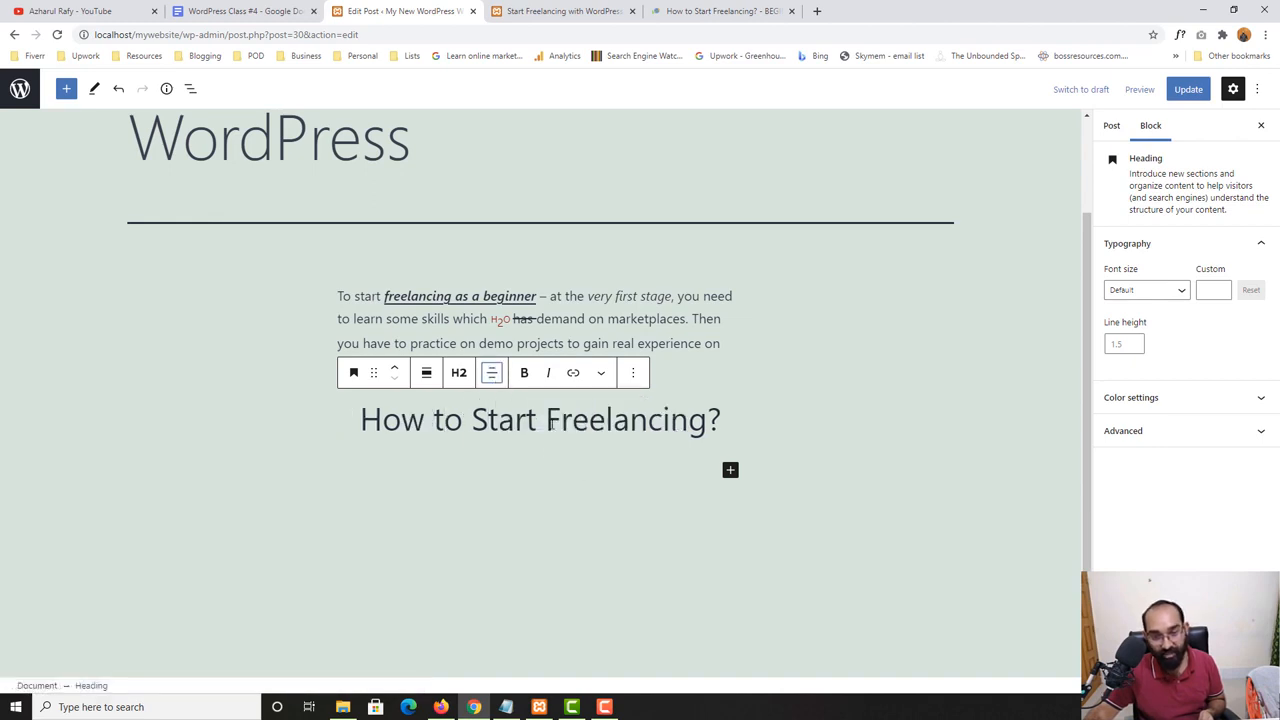
{"action": "left_click", "coordinate": [491, 373]}
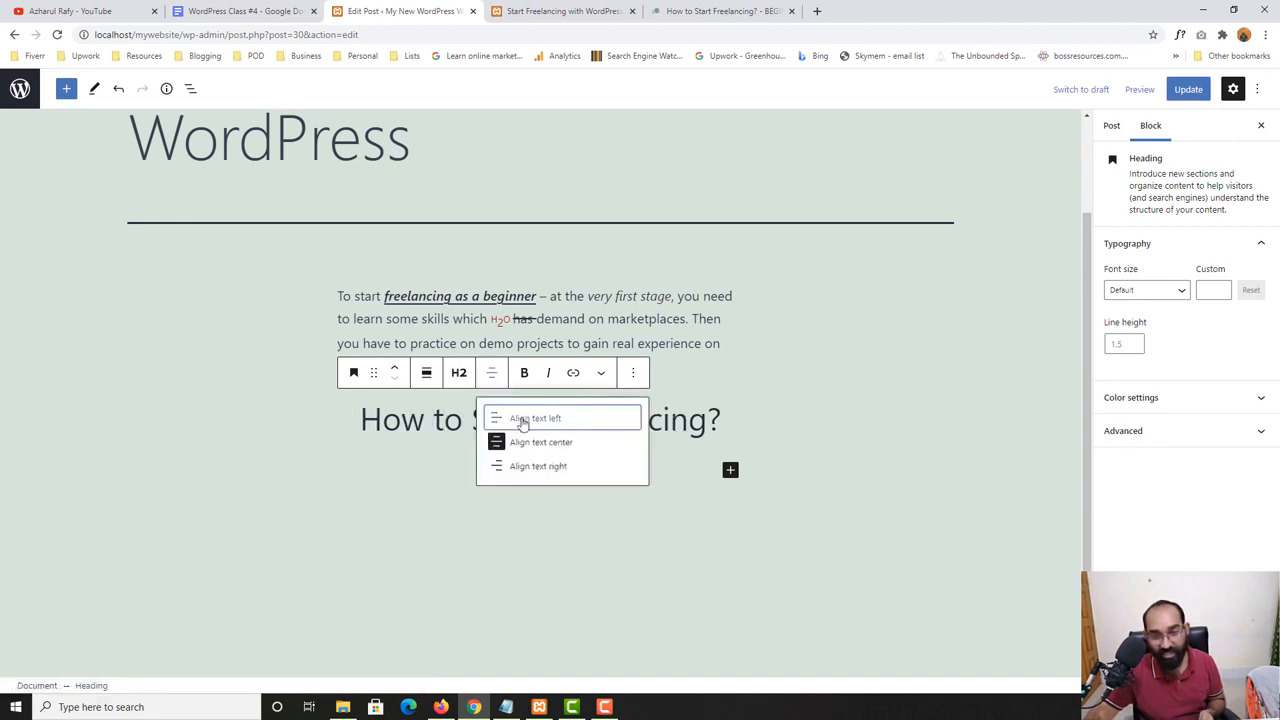
{"action": "left_click", "coordinate": [524, 423]}
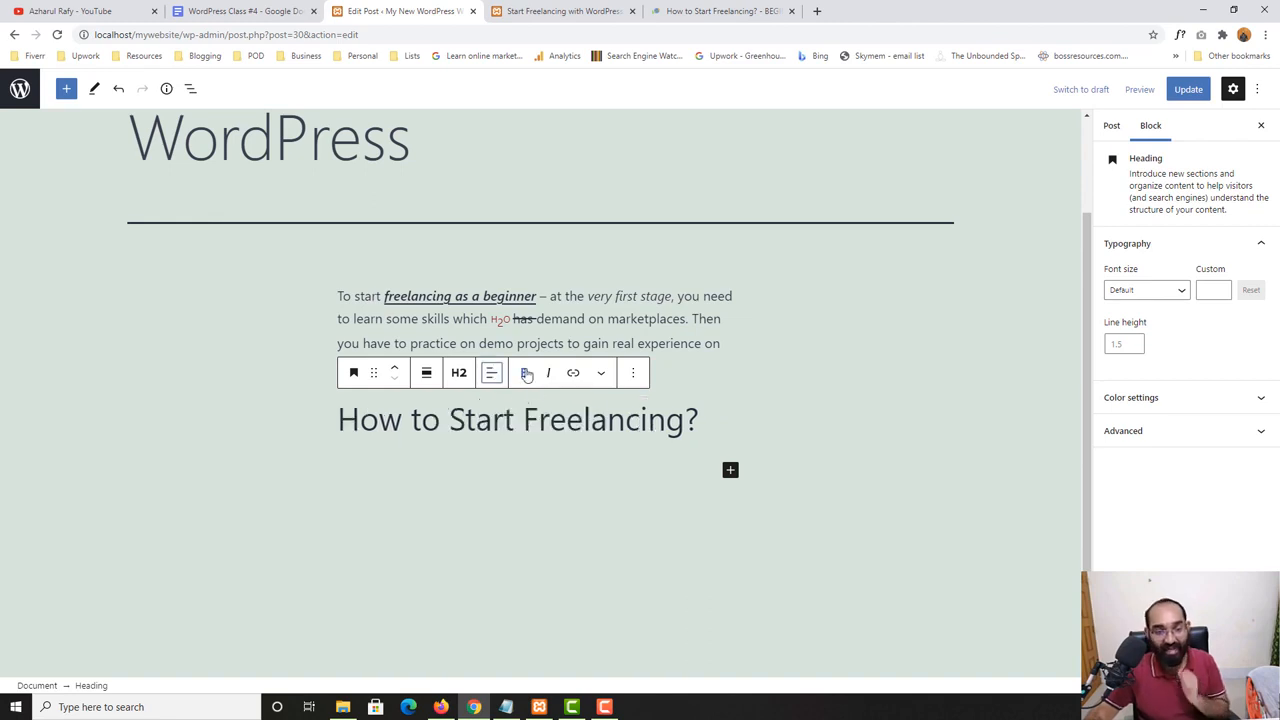
- Make the word "Freelancing" bold in the "How to Start Freelancing?" heading
{"action": "double_click", "coordinate": [530, 420]}
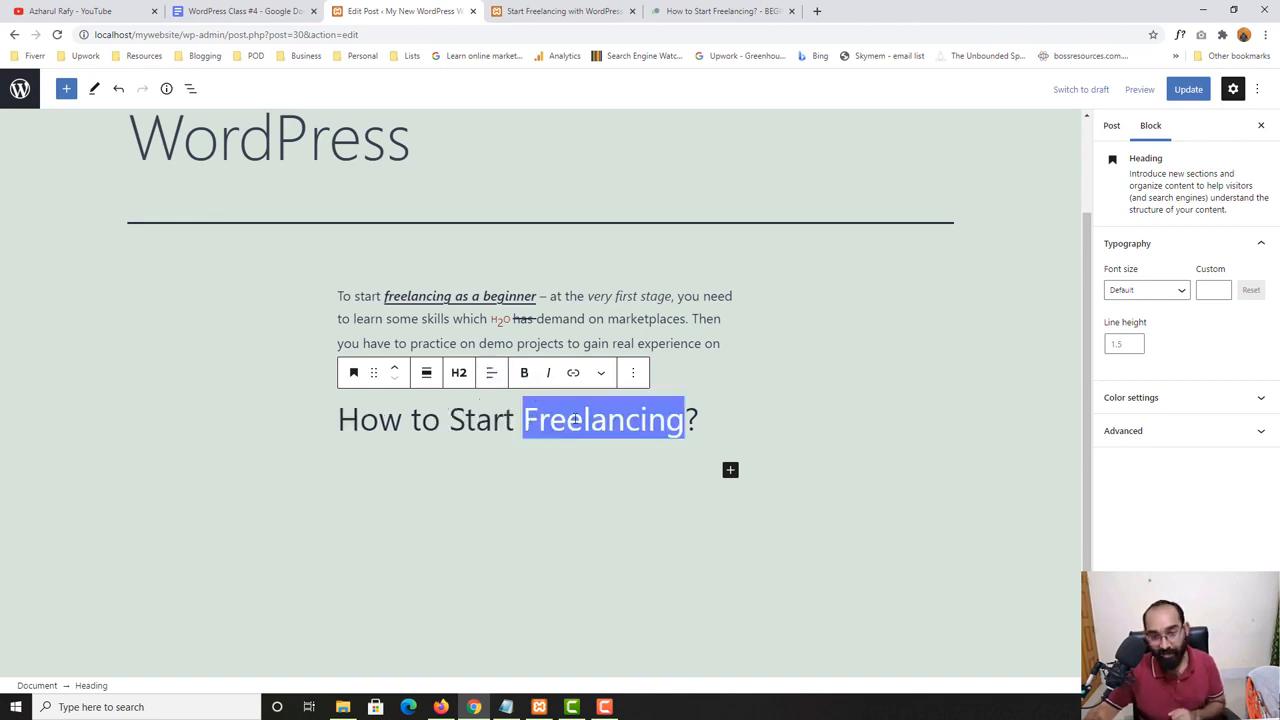
{"action": "left_click", "coordinate": [524, 372]}
{"action": "left_click", "coordinate": [500, 479]}
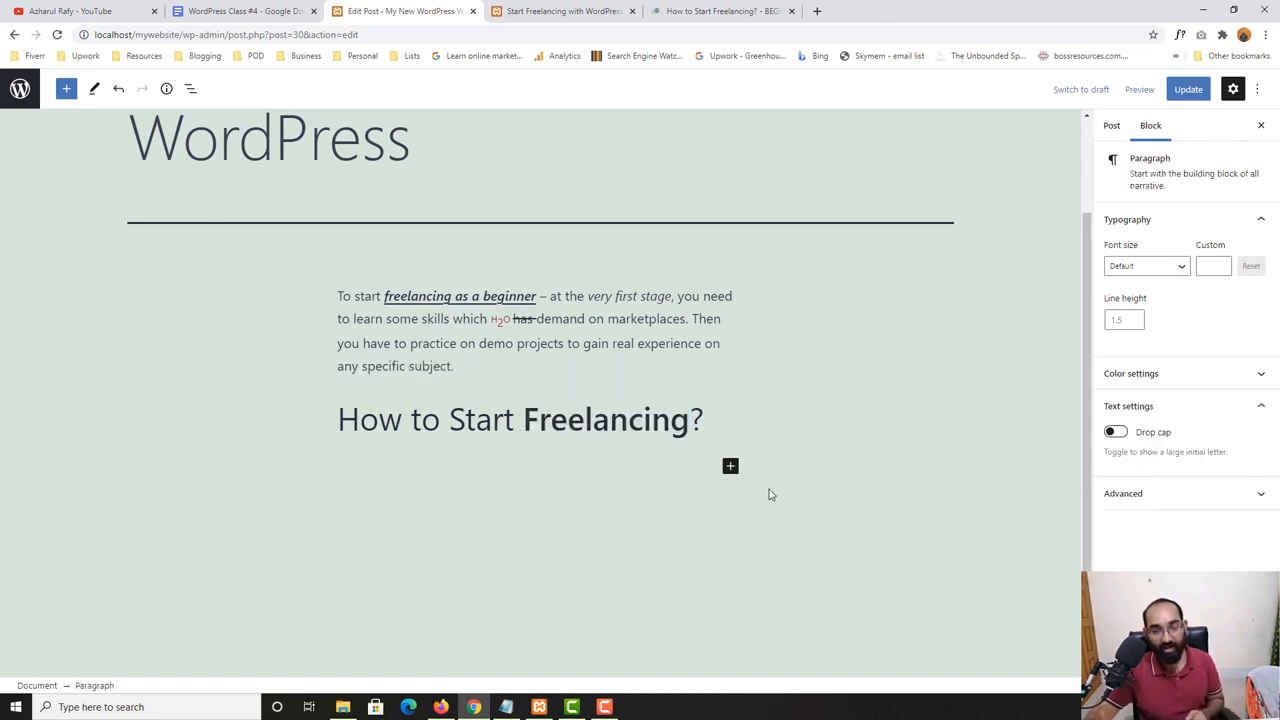
- Look over the additional text formatting options for the bold word "Freelancing" in the heading
{"action": "double_click", "coordinate": [557, 418]}
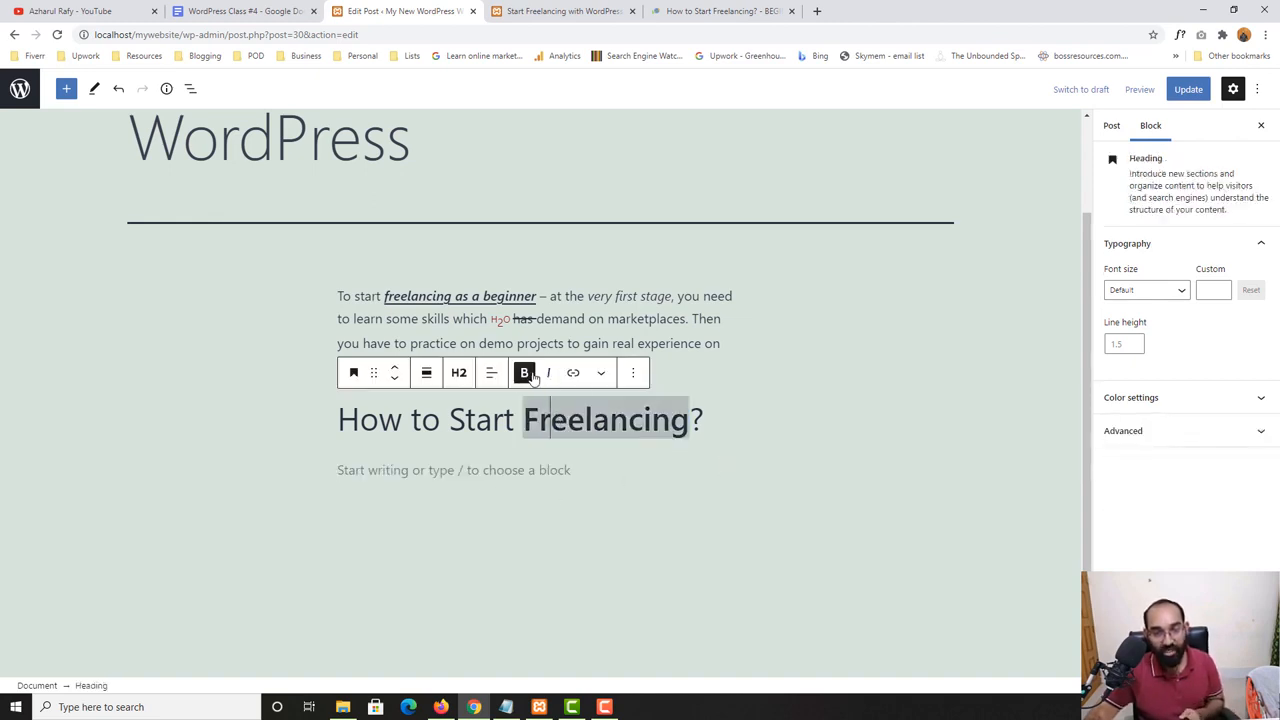
{"action": "left_click", "coordinate": [601, 372]}
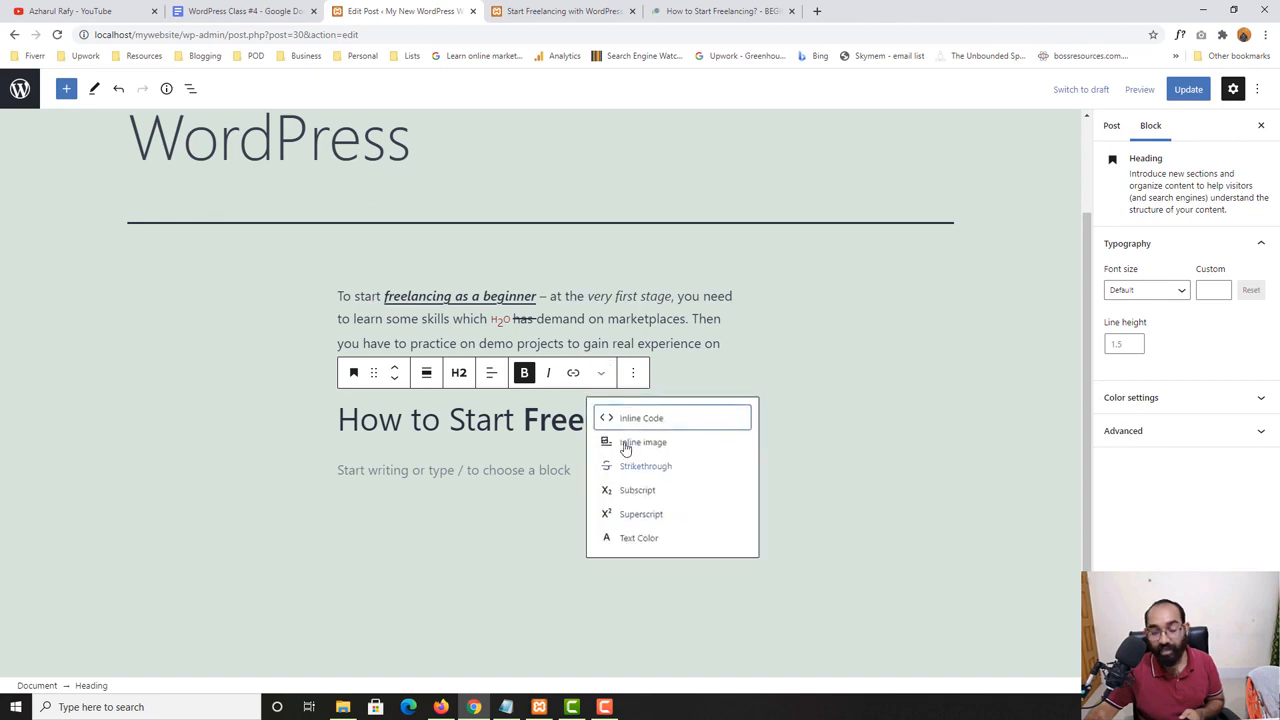
{"action": "left_click", "coordinate": [796, 370]}
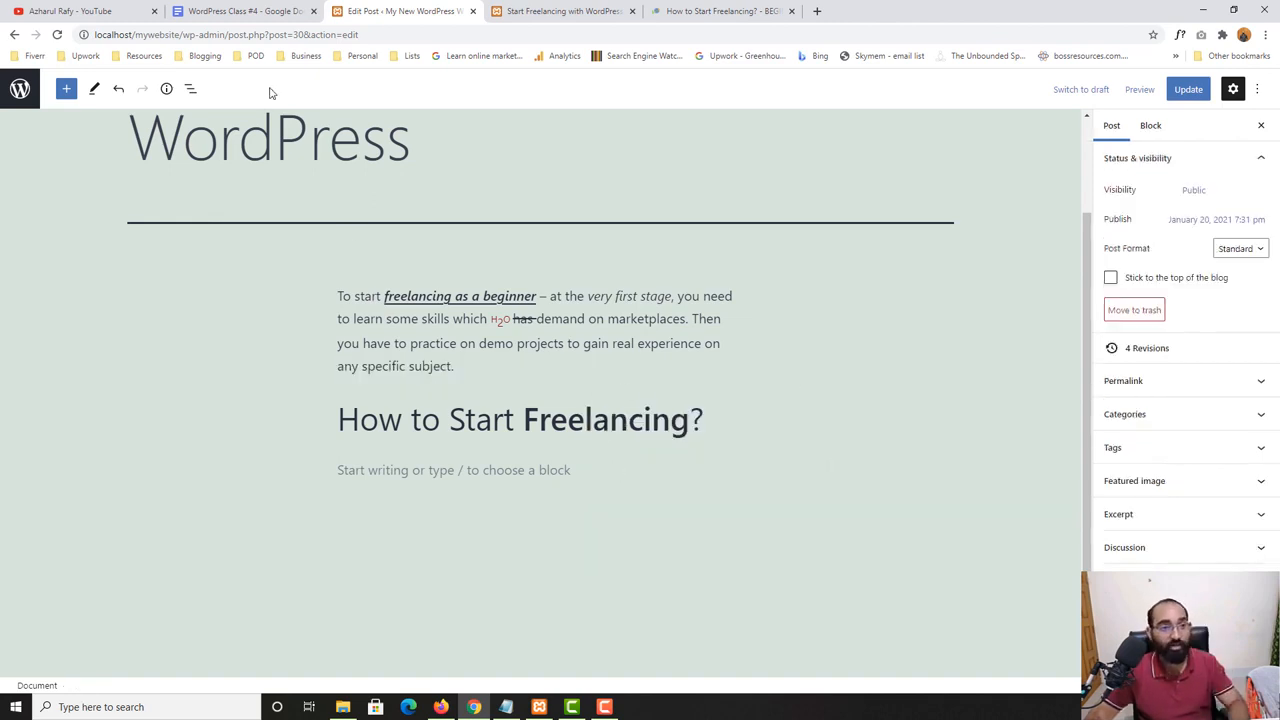
- Switch to the "WordPress Class #4" Google Doc, highlight the "List" topic, and return to the post editor
{"action": "left_click", "coordinate": [245, 11]}
{"action": "double_click", "coordinate": [414, 427]}
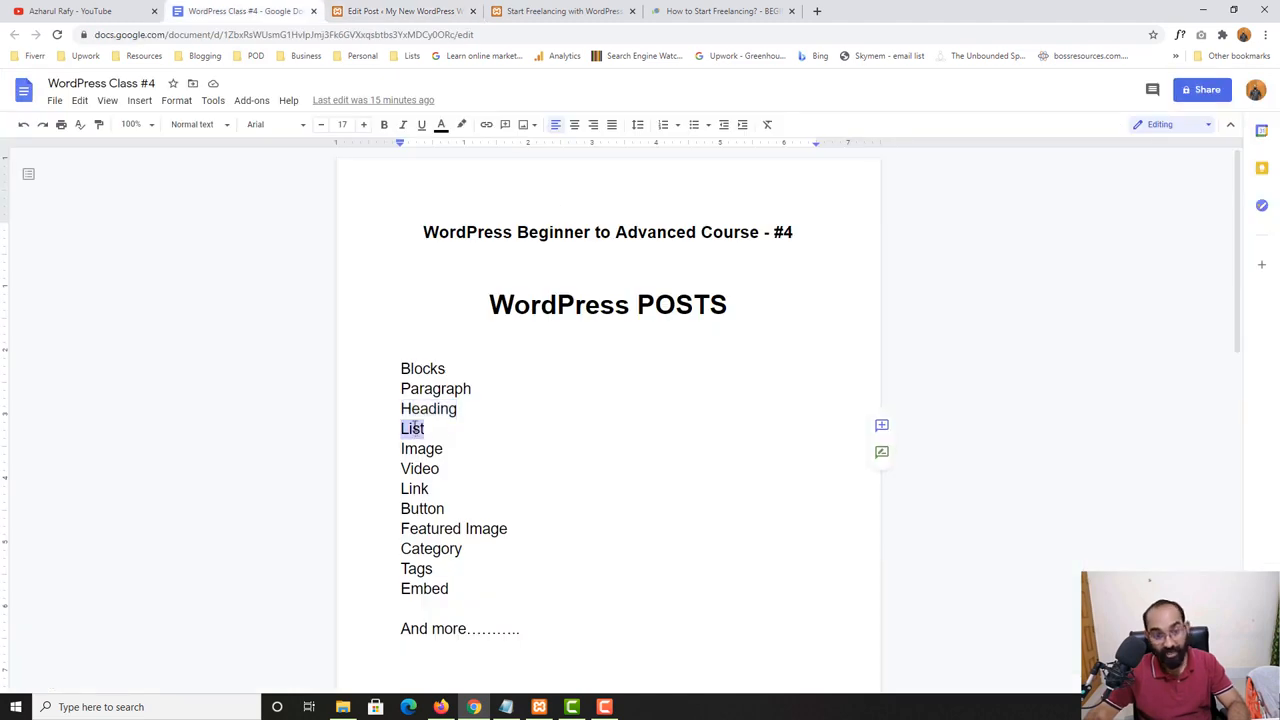
{"action": "left_click", "coordinate": [412, 11]}
- Add a List block below the "How to Start Freelancing?" heading
{"action": "left_click", "coordinate": [497, 469]}
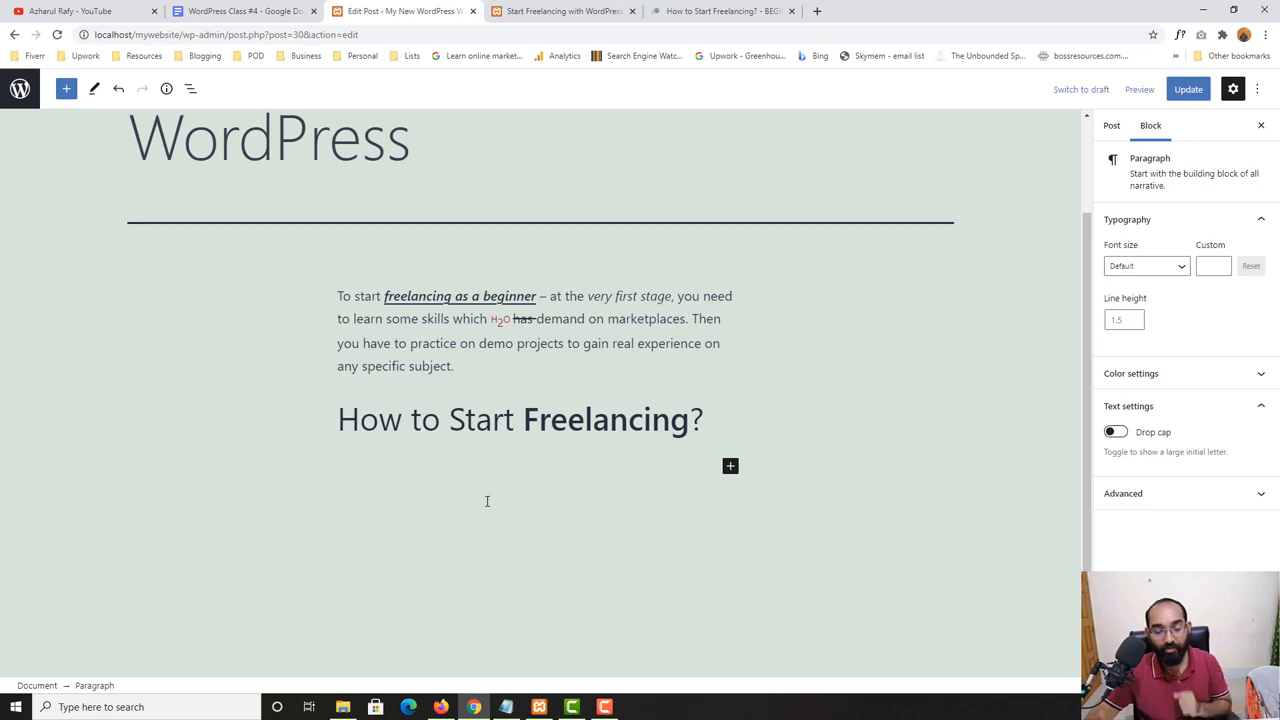
{"action": "left_click", "coordinate": [729, 467]}
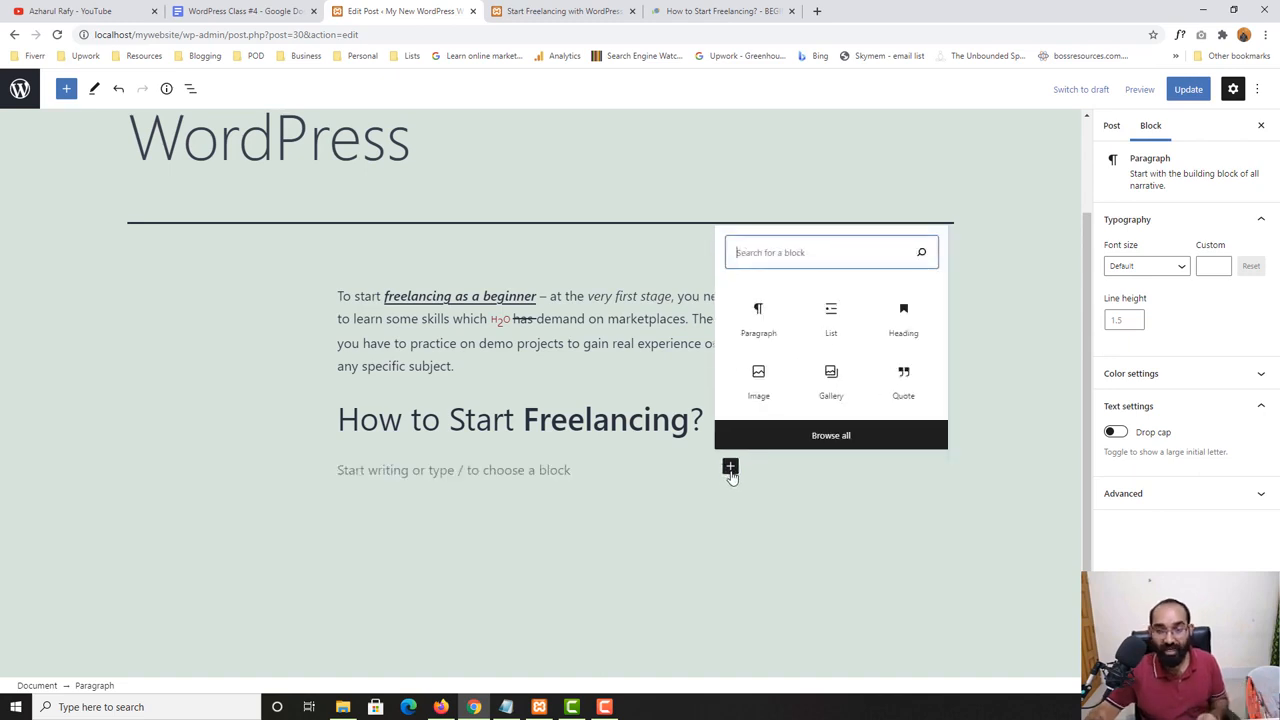
{"action": "left_click", "coordinate": [831, 316]}
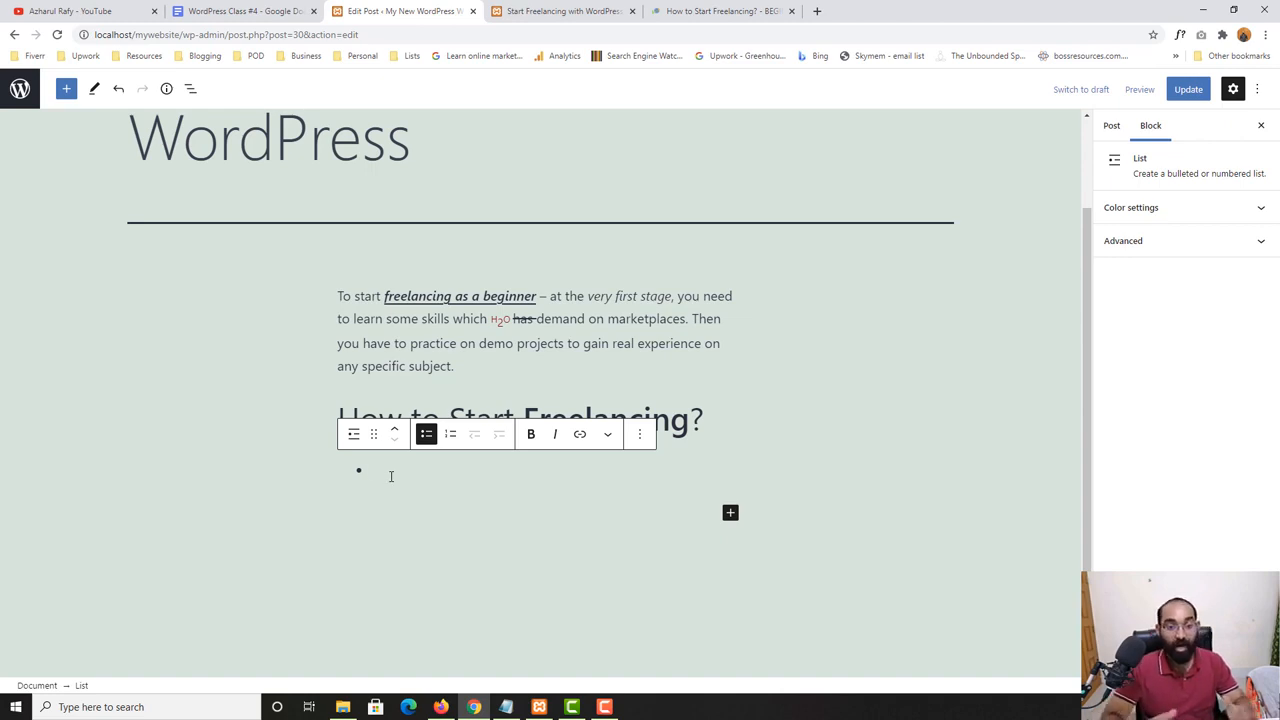
- Enter "Learn", "Practice" and "Portfolio" as the first three bullets of the list
{"action": "type", "text": "Learn"}
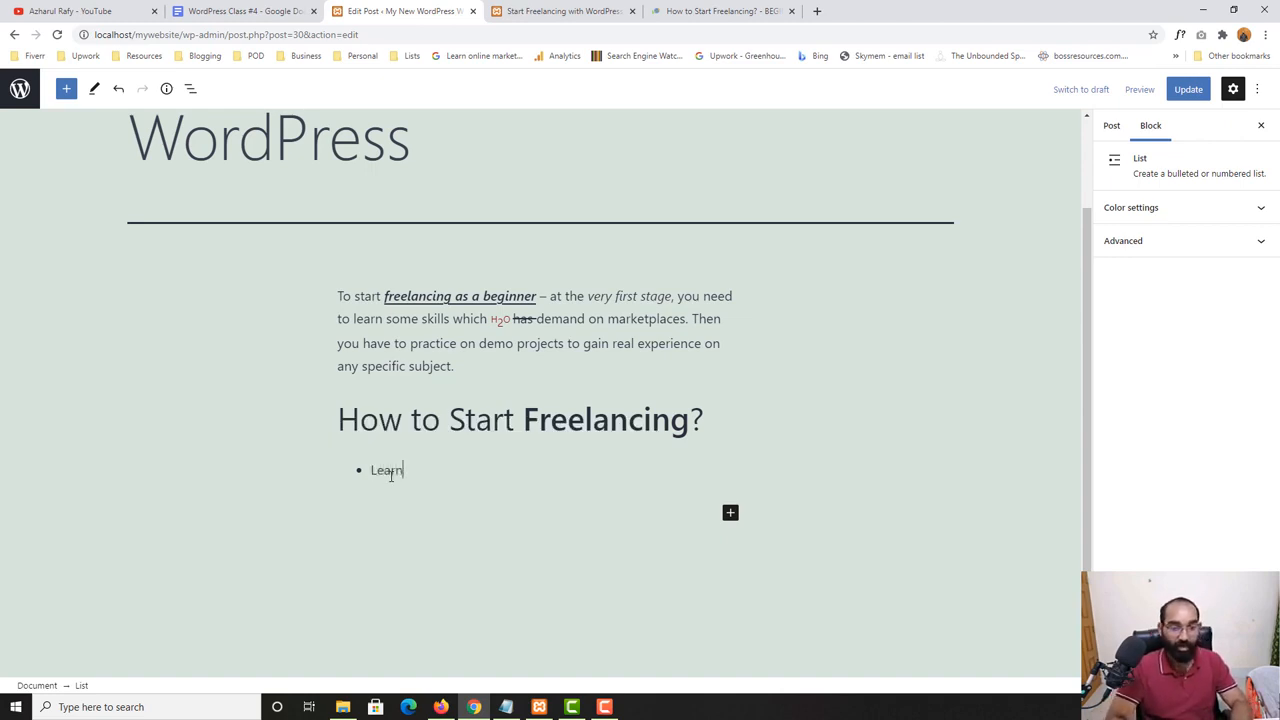
{"action": "key", "text": "Return"}
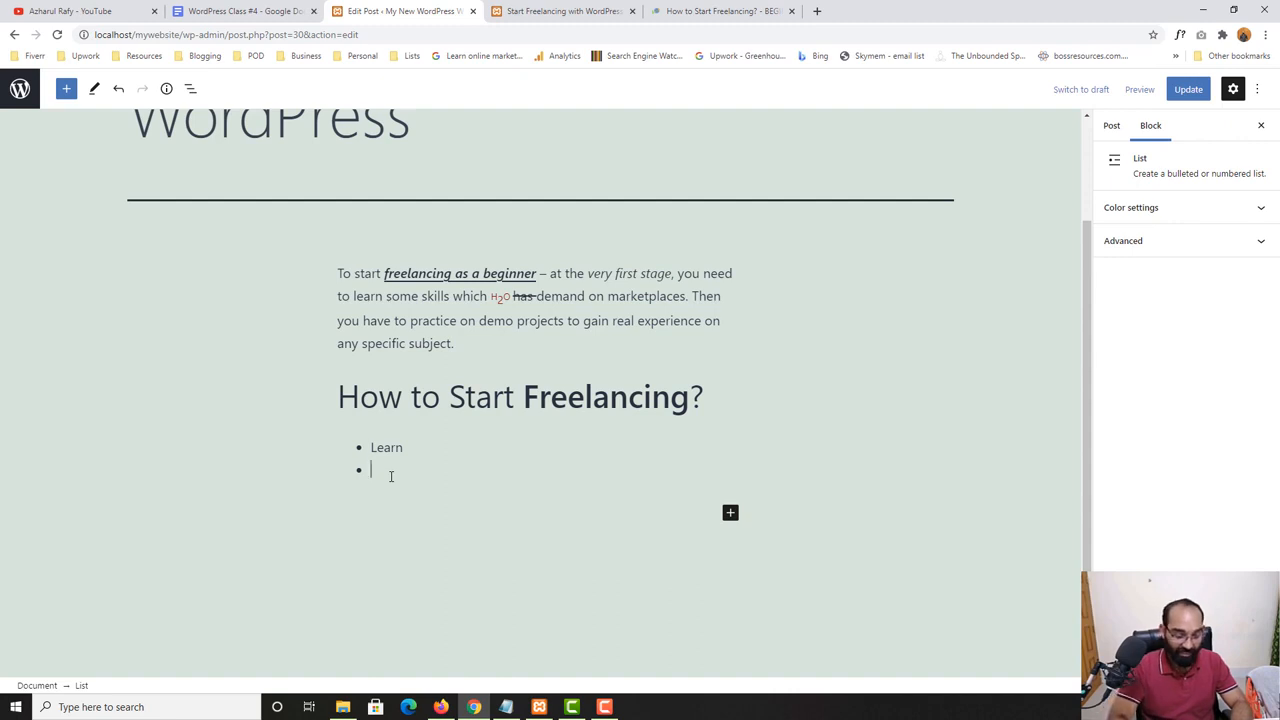
{"action": "type", "text": "Practice Sk"}
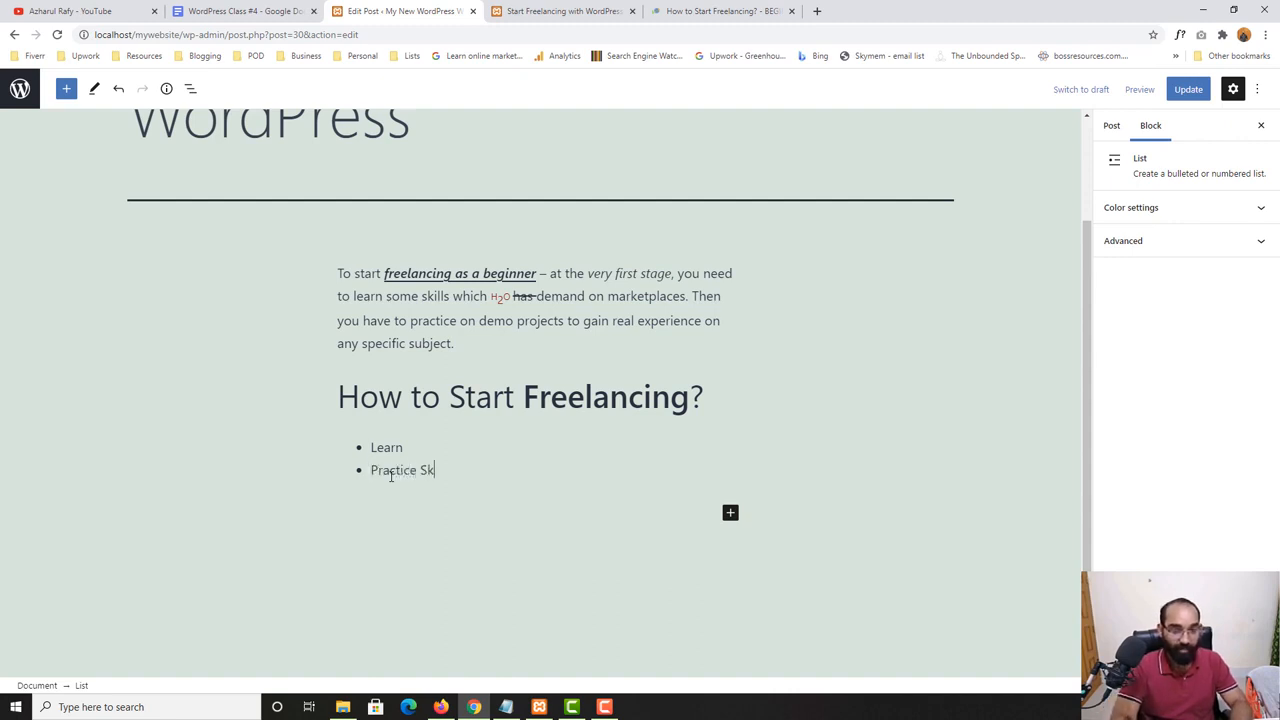
{"action": "key", "text": "BackSpace"}
{"action": "key", "text": "BackSpace"}
{"action": "key", "text": "Return"}
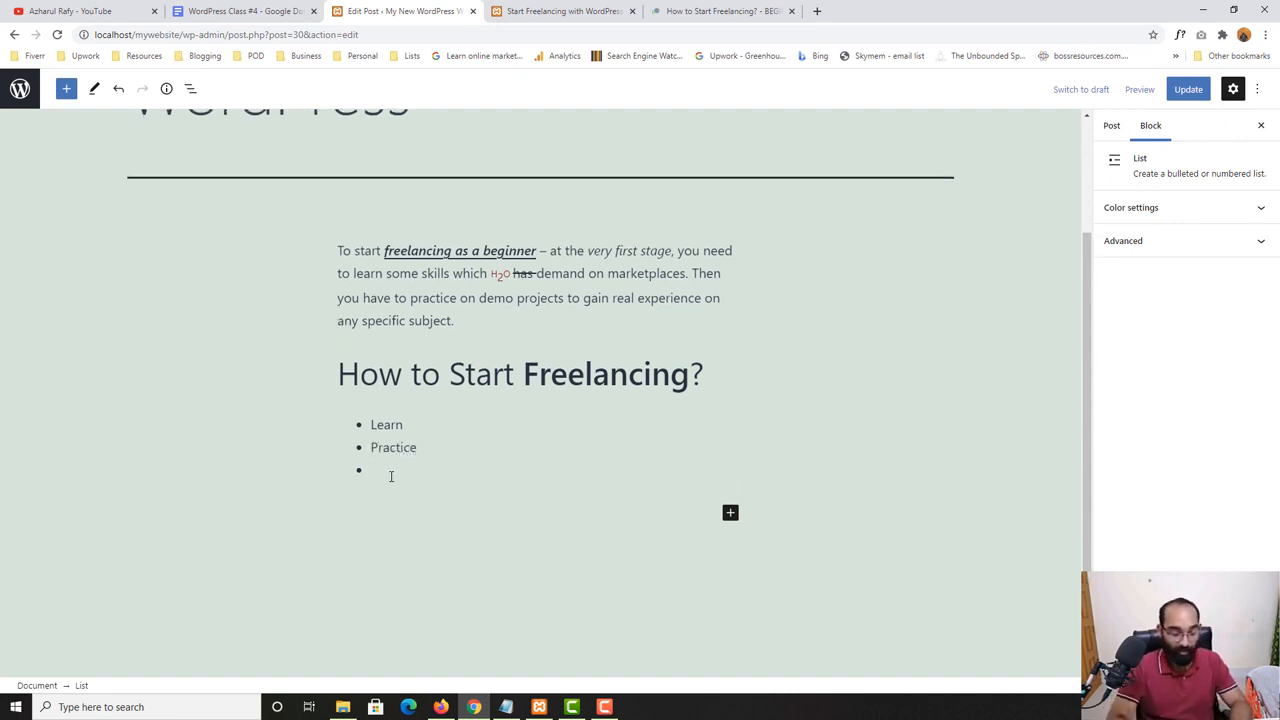
{"action": "type", "text": "Por"}
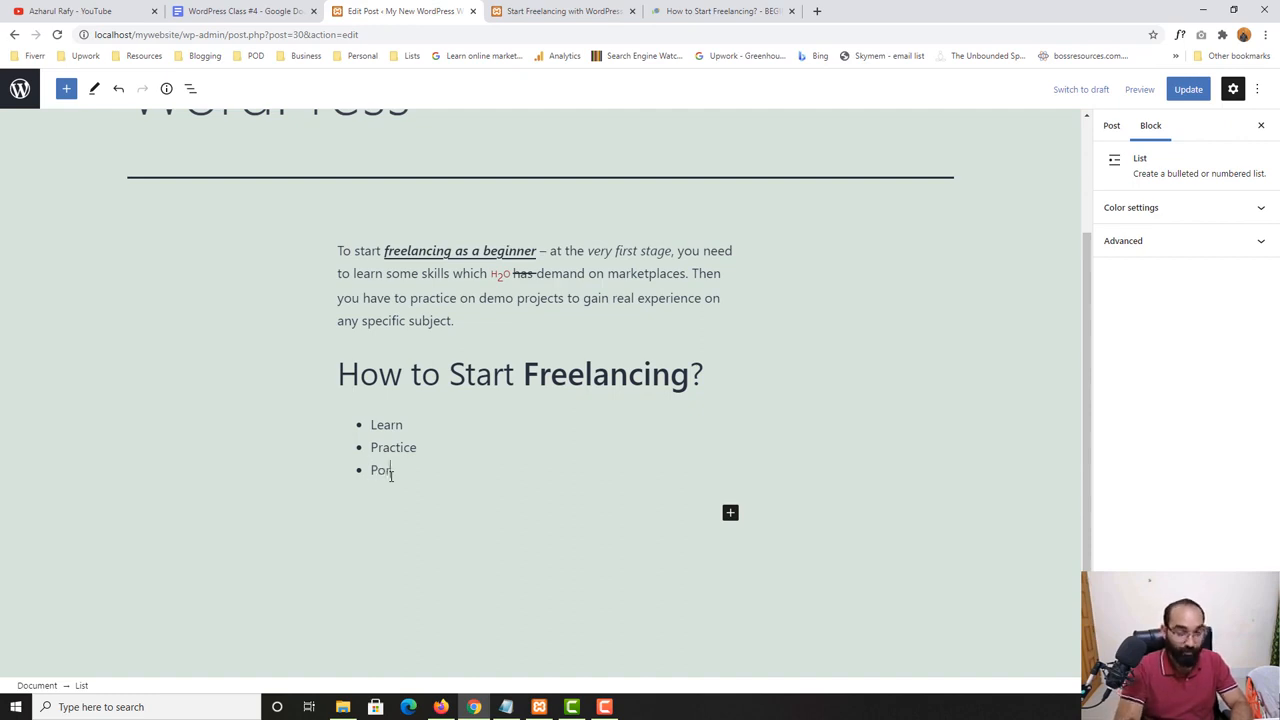
{"action": "type", "text": "tfolio"}
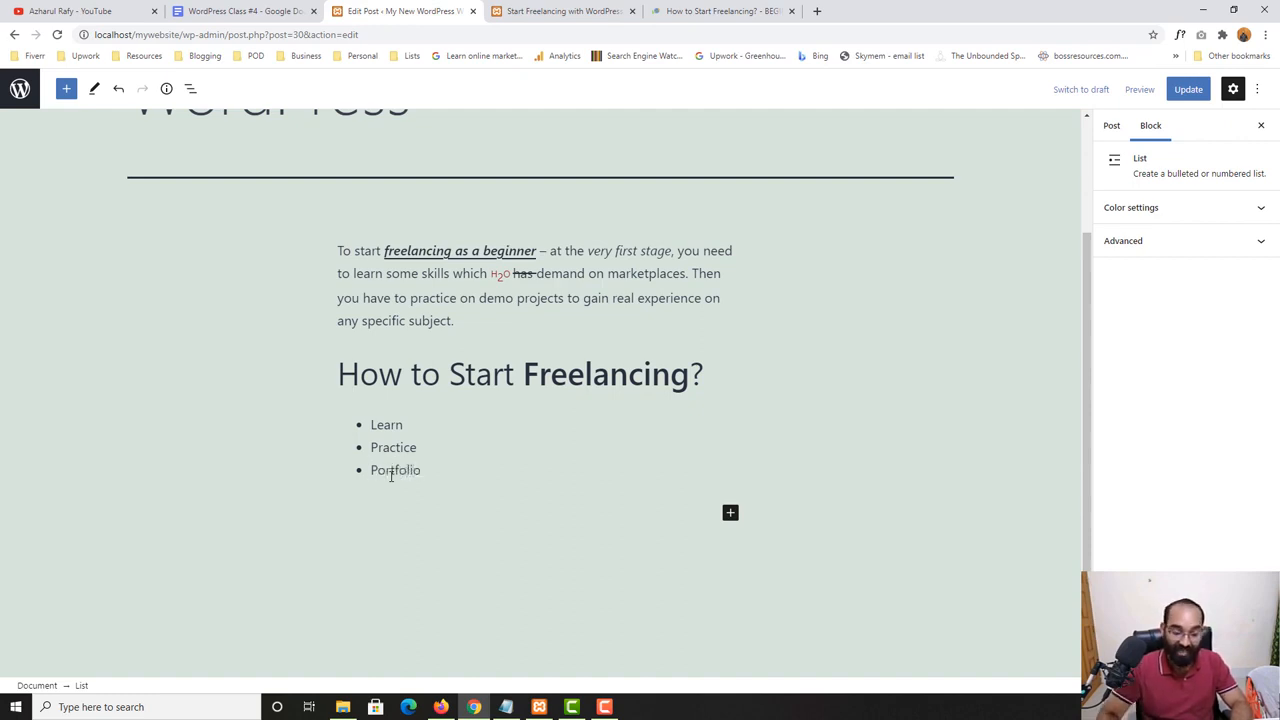
- Add the bullets "Join Marketplace", "Apply on Jobs" and "Get Hired" to the list
{"action": "key", "text": "Return"}
{"action": "type", "text": "Join"}
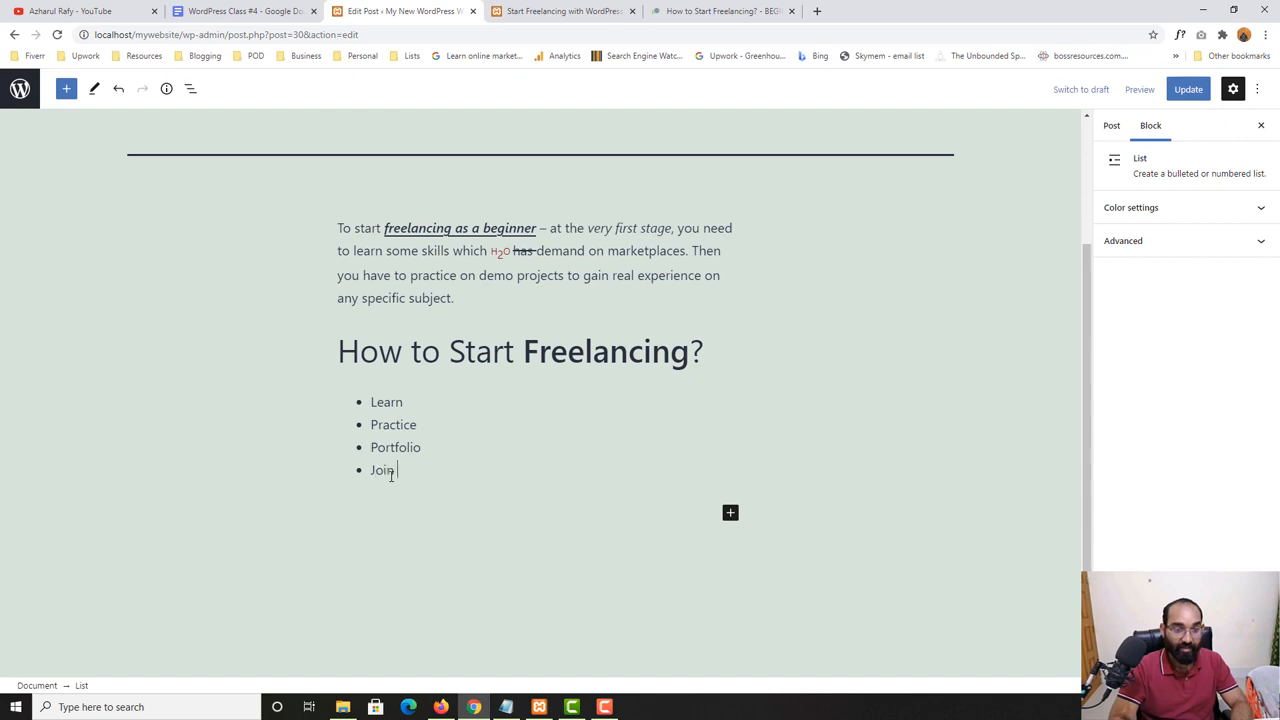
{"action": "type", "text": " Marketiplace"}
{"action": "key", "text": "Return"}
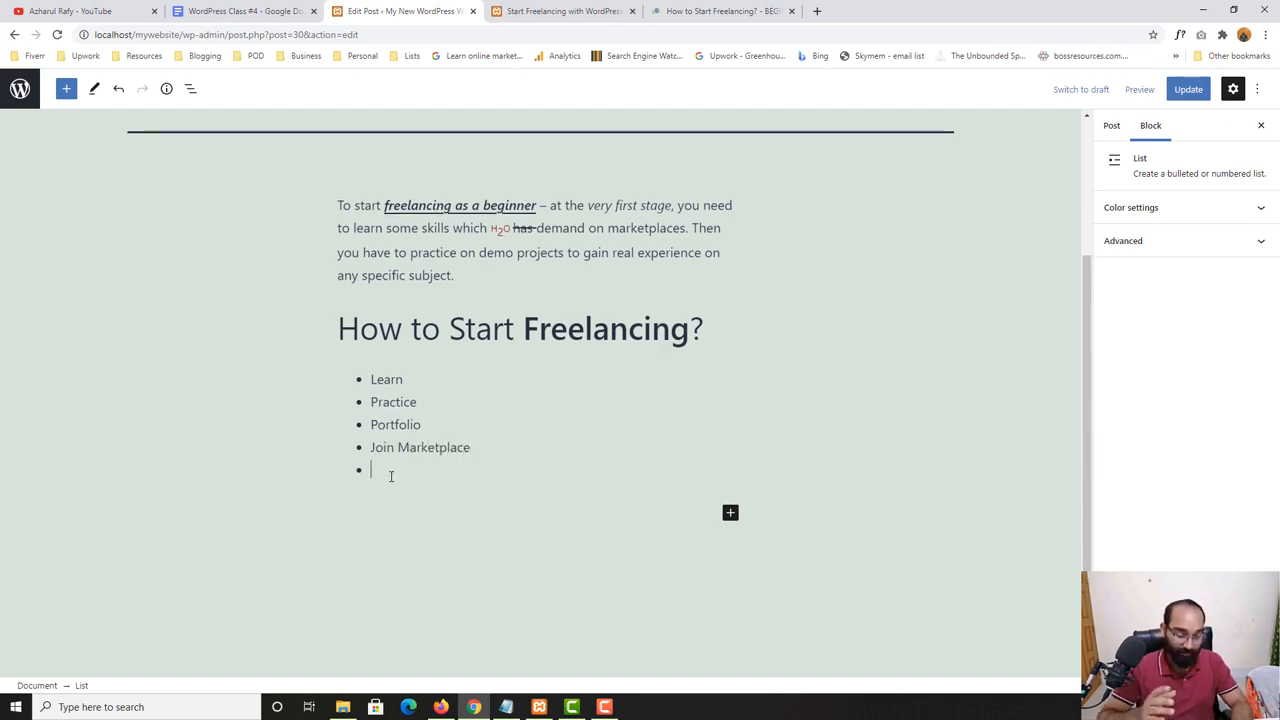
{"action": "type", "text": "Apply"}
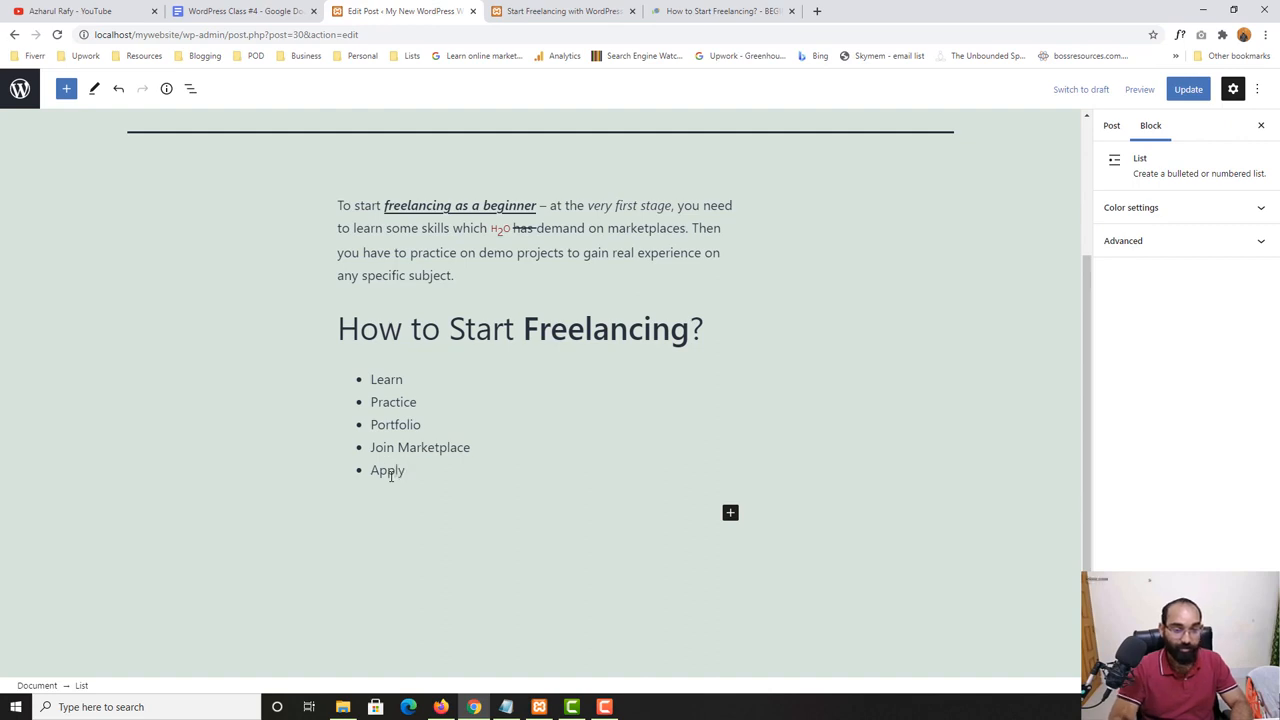
{"action": "type", "text": " on Jobs"}
{"action": "key", "text": "Return"}
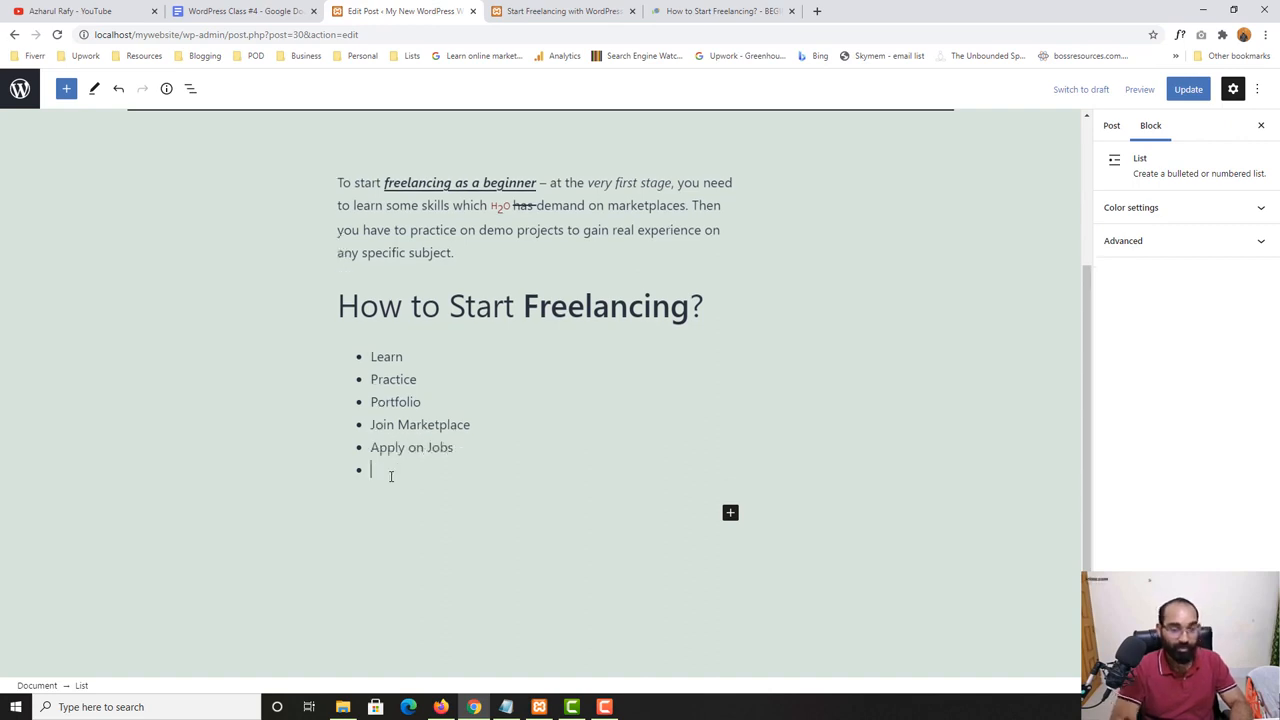
{"action": "type", "text": "Get Hired"}
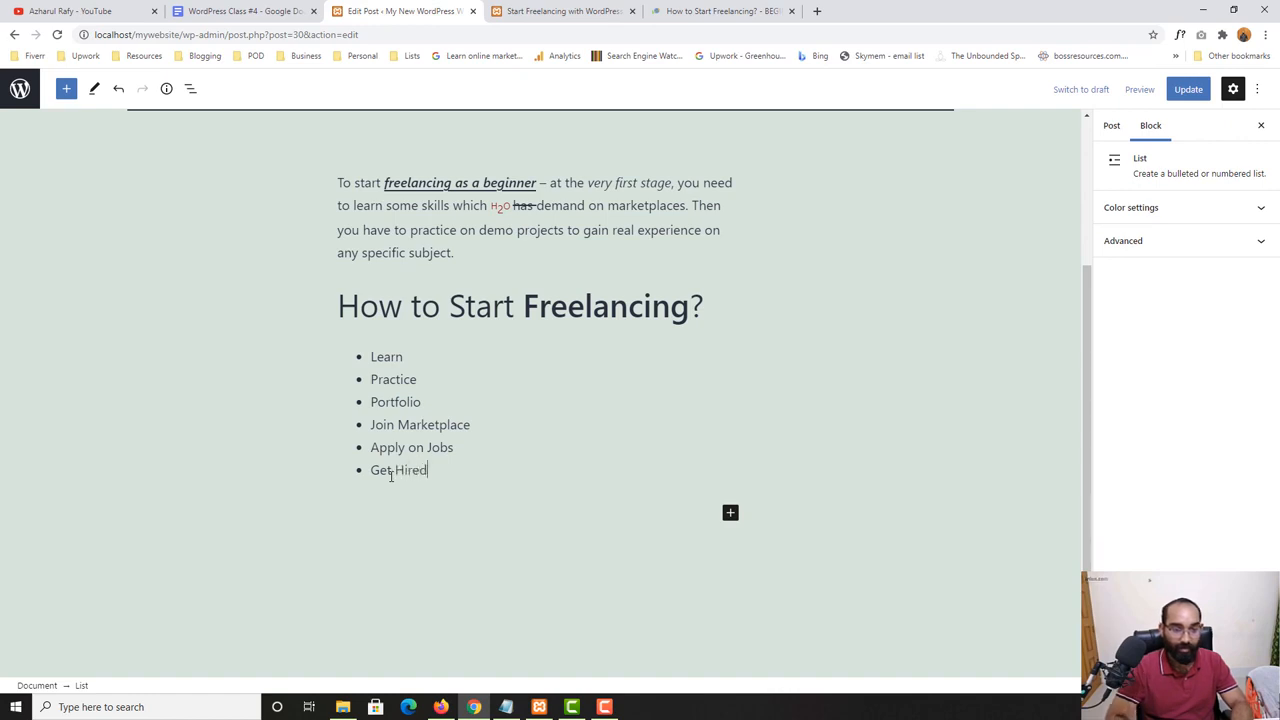
- Add the bullets "Work on Jobs" and "Deliver the job" below "Get Hired" in the list
{"action": "key", "text": "Return"}
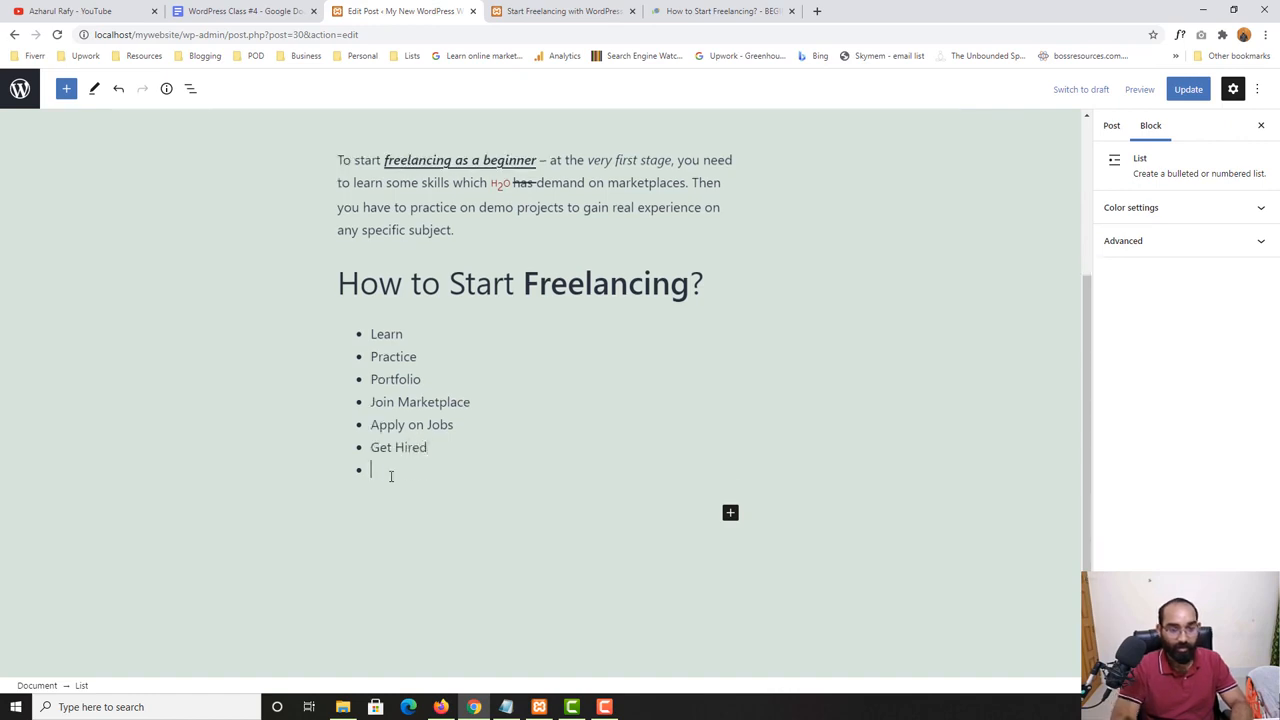
{"action": "type", "text": "Word on Jobs"}
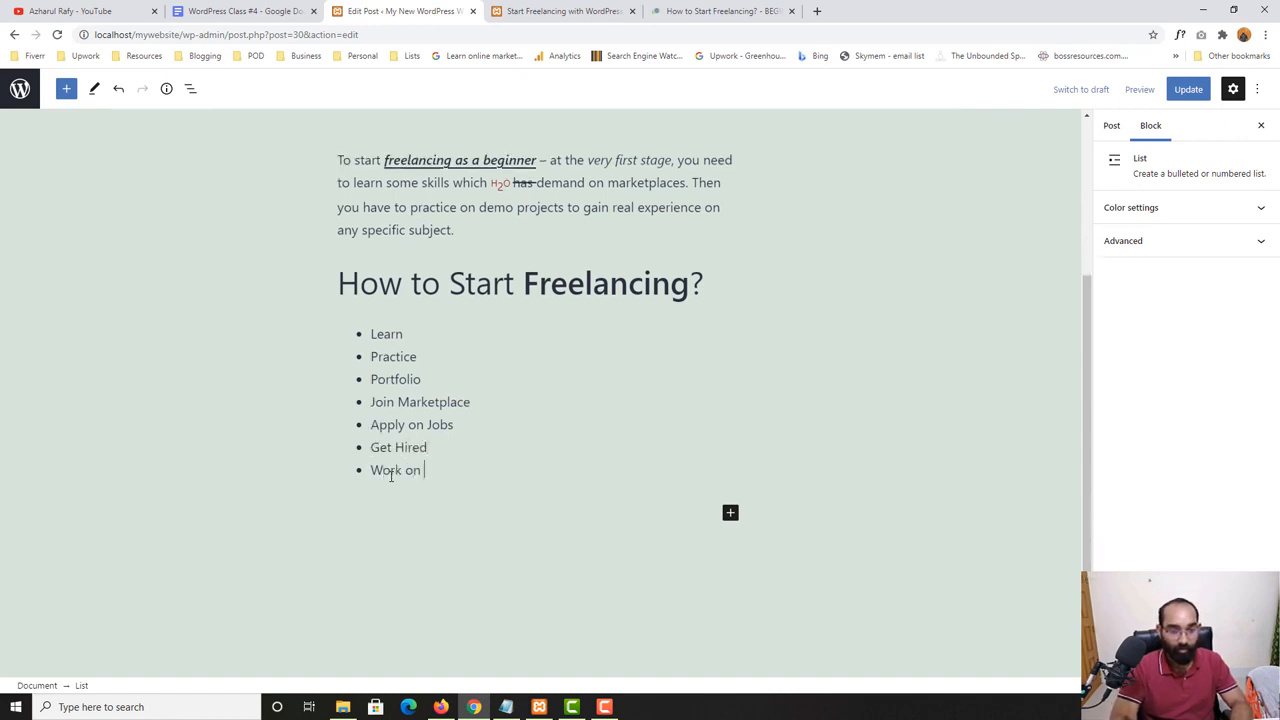
{"action": "key", "text": "Return"}
{"action": "type", "text": "Del"}
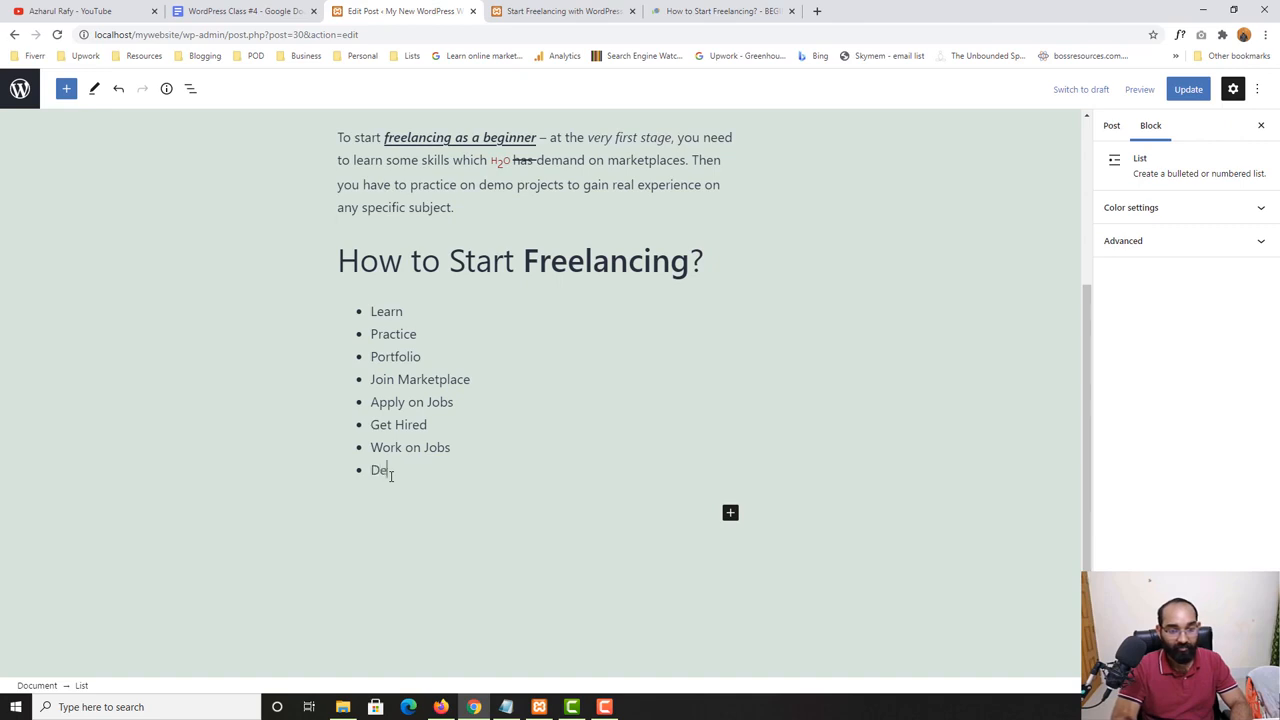
{"action": "type", "text": "ive"}
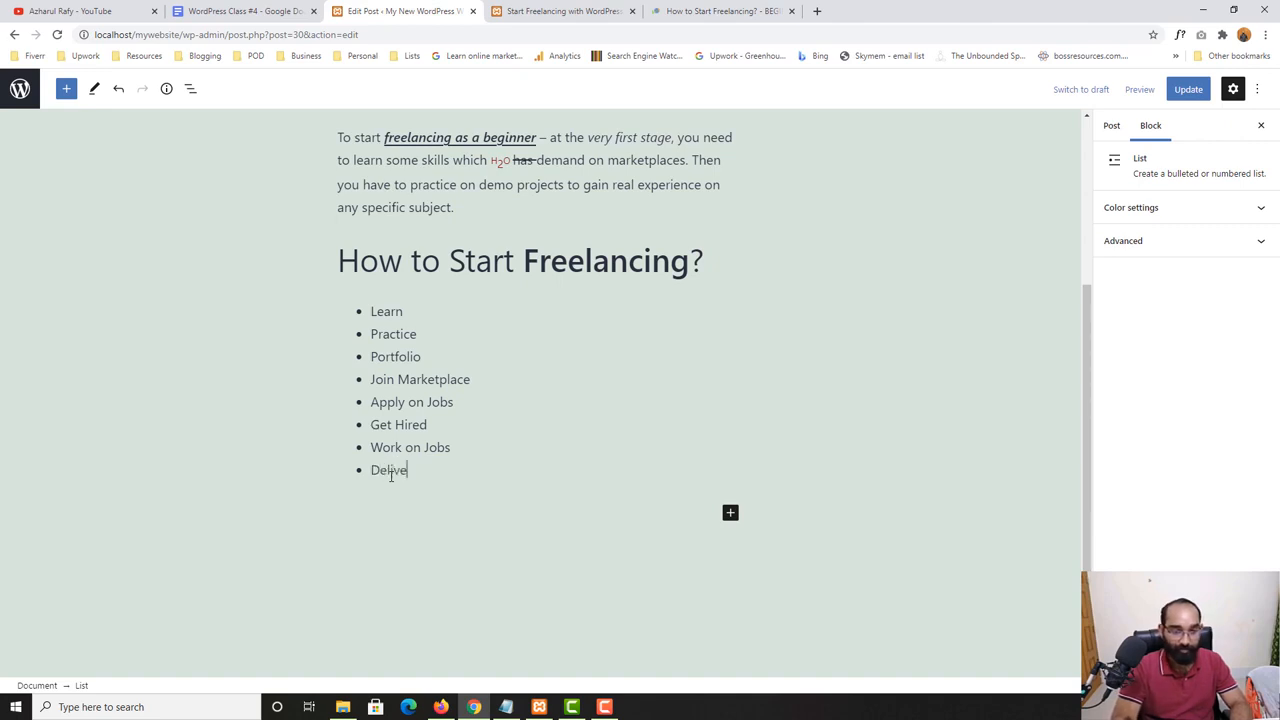
{"action": "type", "text": "r the jobv"}
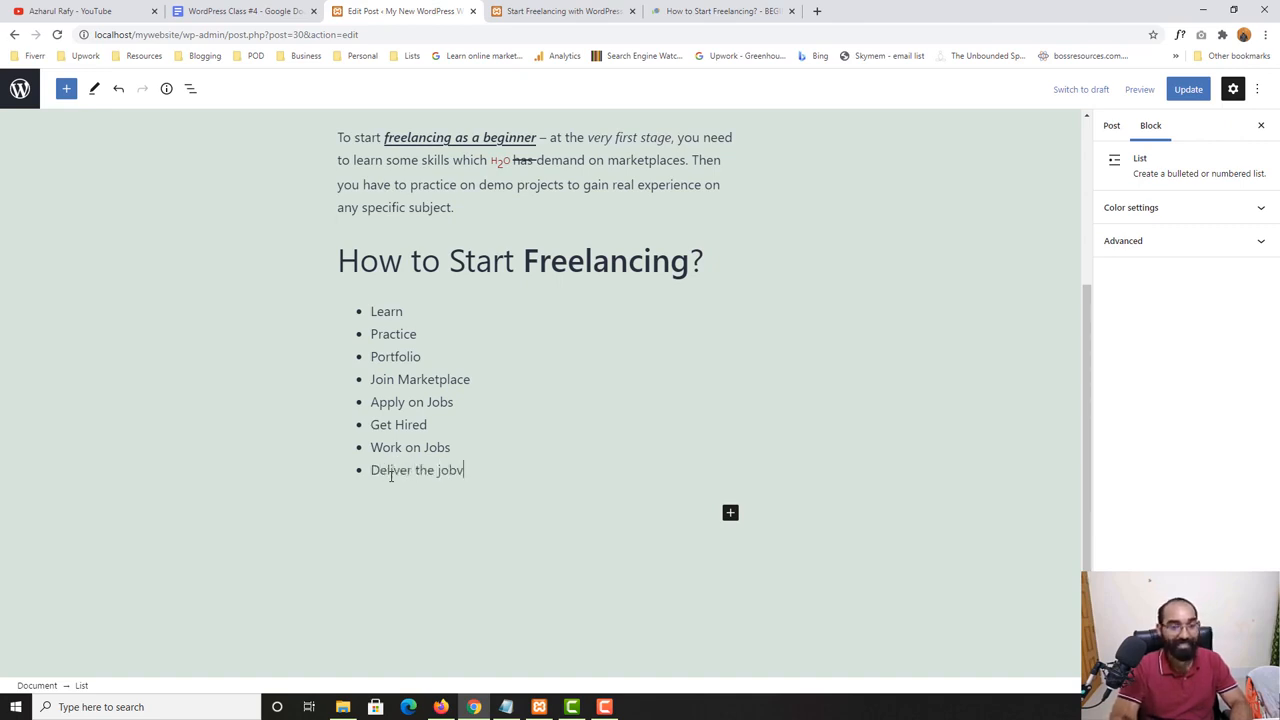
- Add "Get approval" and "Get paid" as the last two bullets of the list
{"action": "key", "text": "Return"}
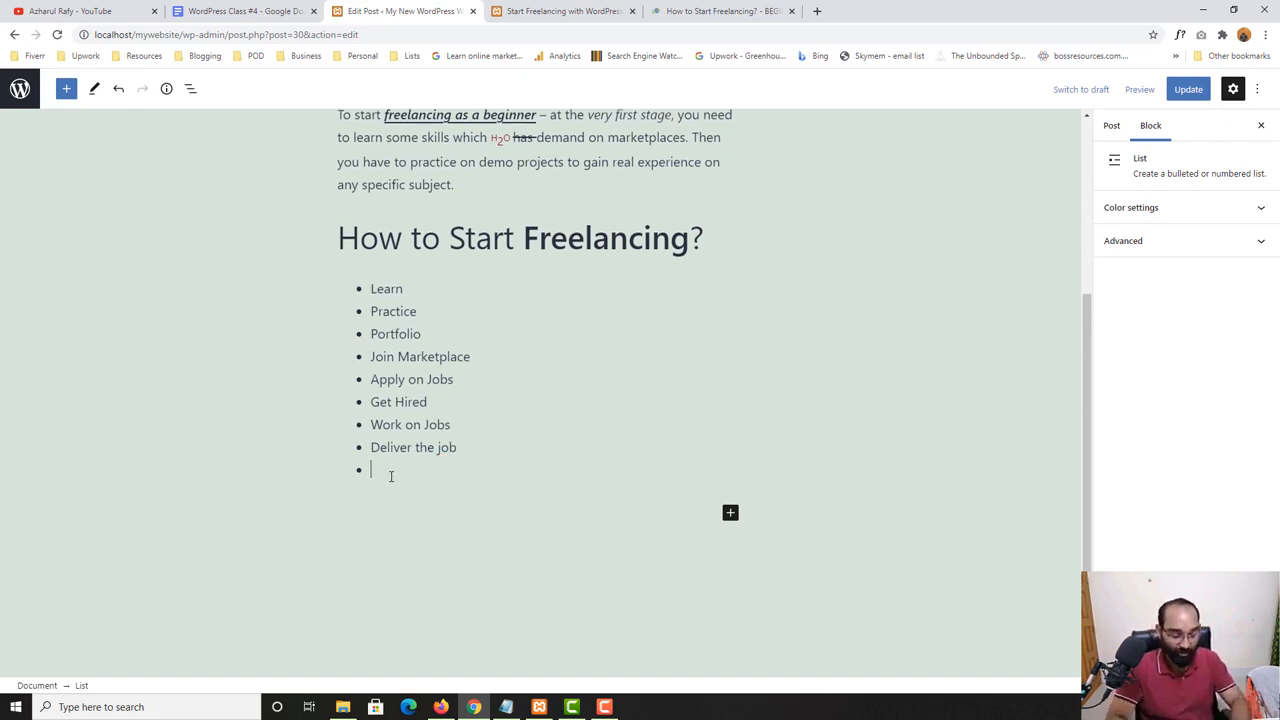
{"action": "type", "text": "Get appro"}
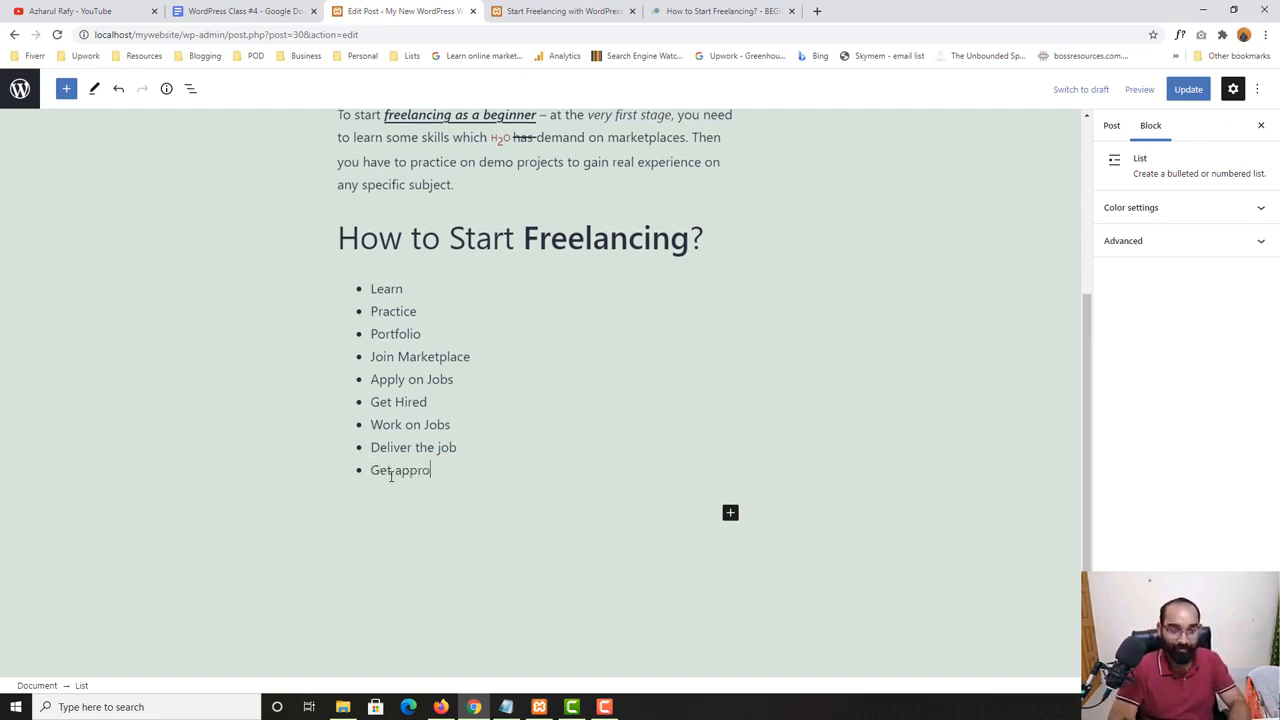
{"action": "type", "text": "val"}
{"action": "key", "text": "Return"}
{"action": "type", "text": "Get"}
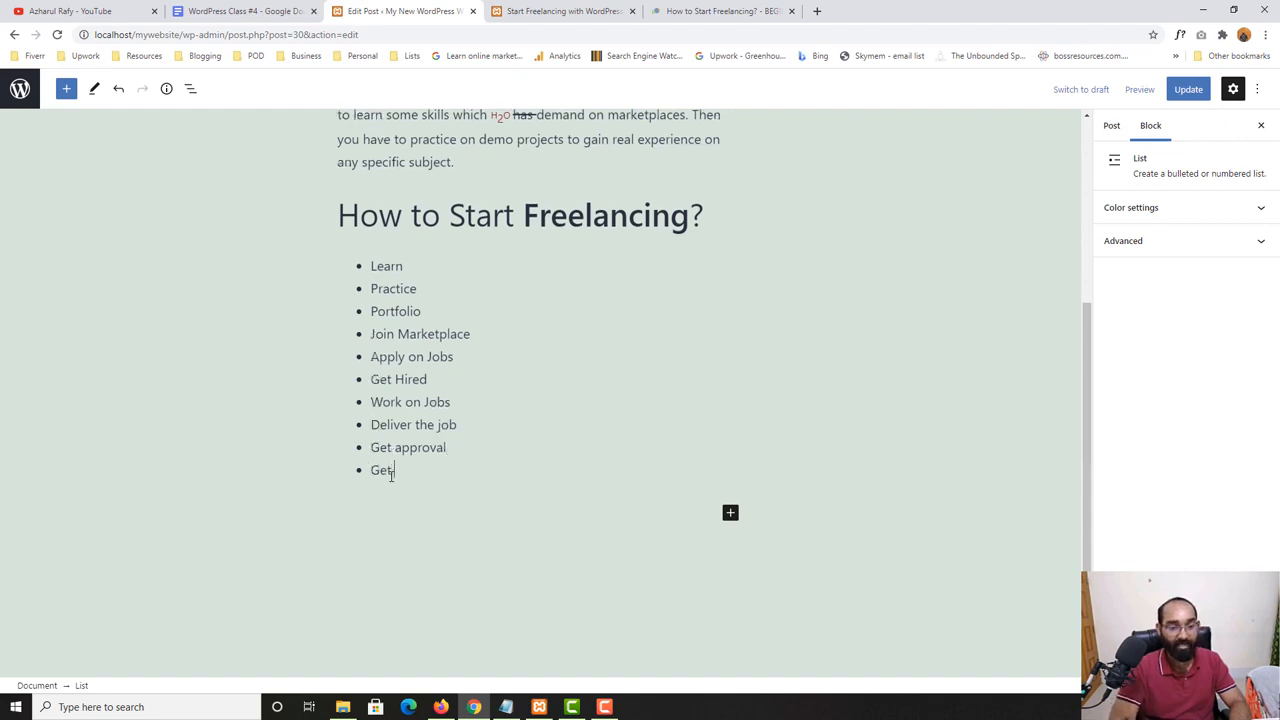
{"action": "type", "text": " paid"}
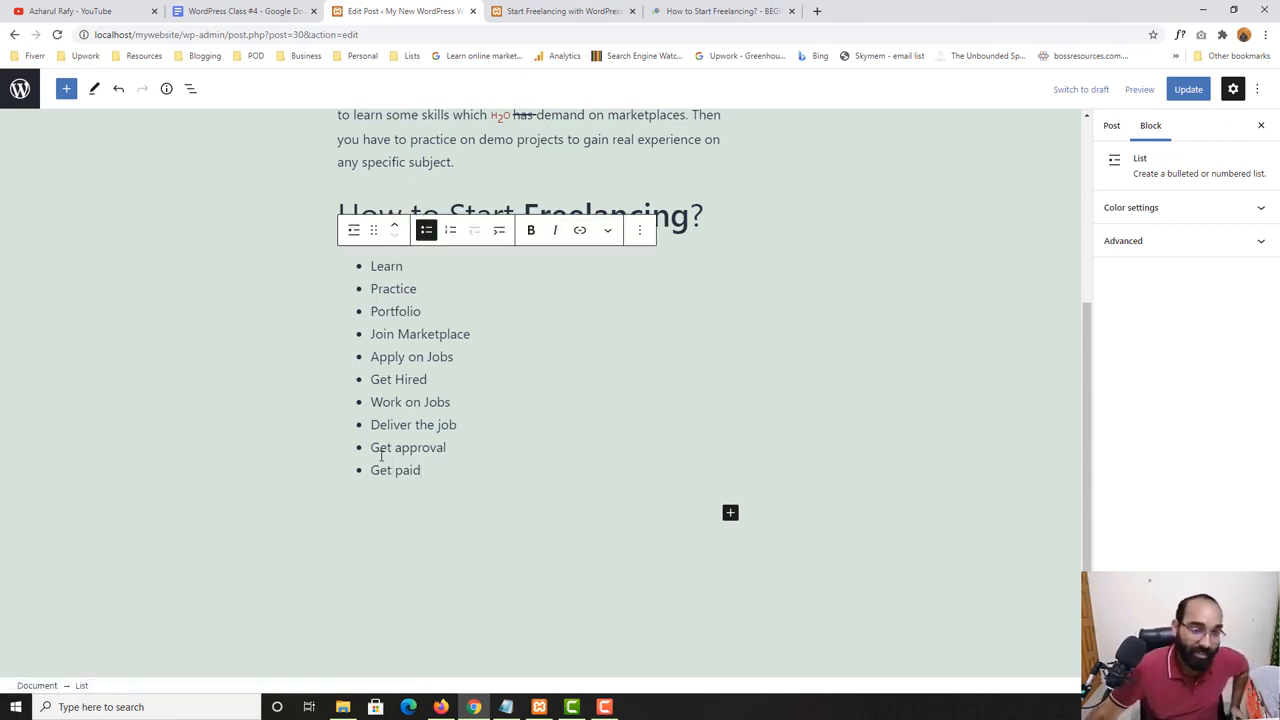
{"action": "left_click", "coordinate": [300, 335]}
{"action": "left_click", "coordinate": [408, 266]}
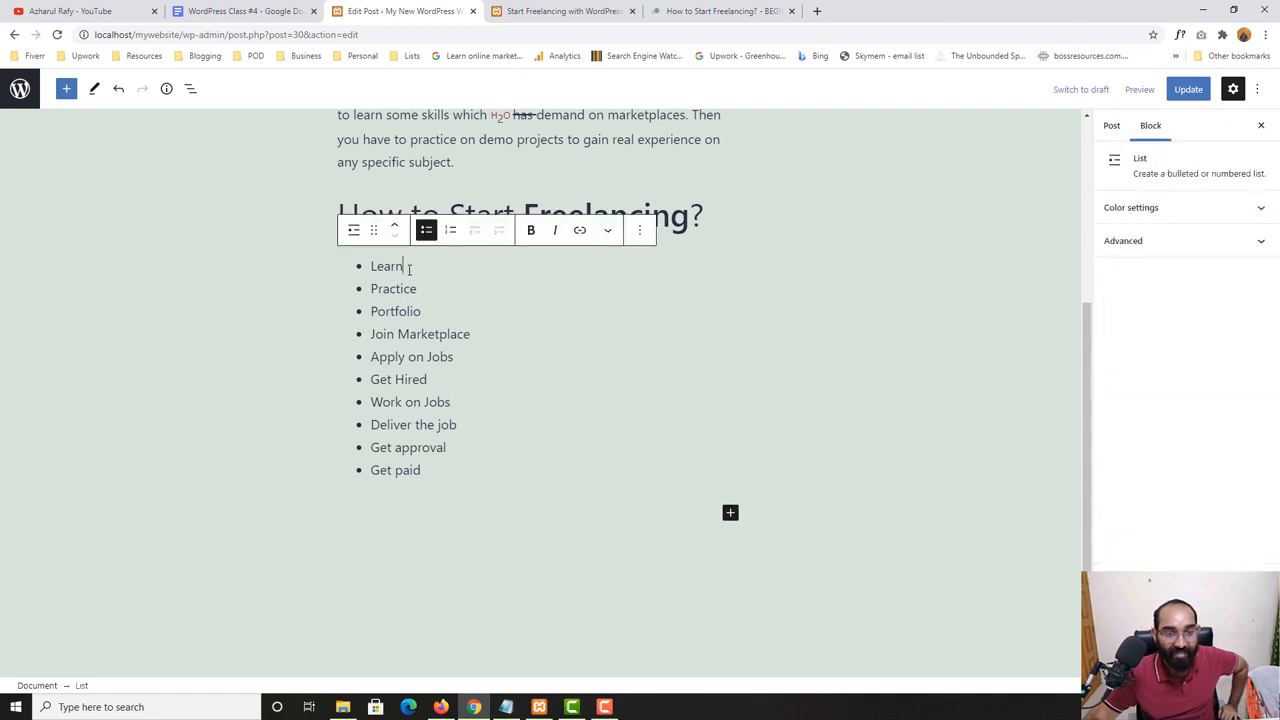
{"action": "left_click", "coordinate": [443, 470]}
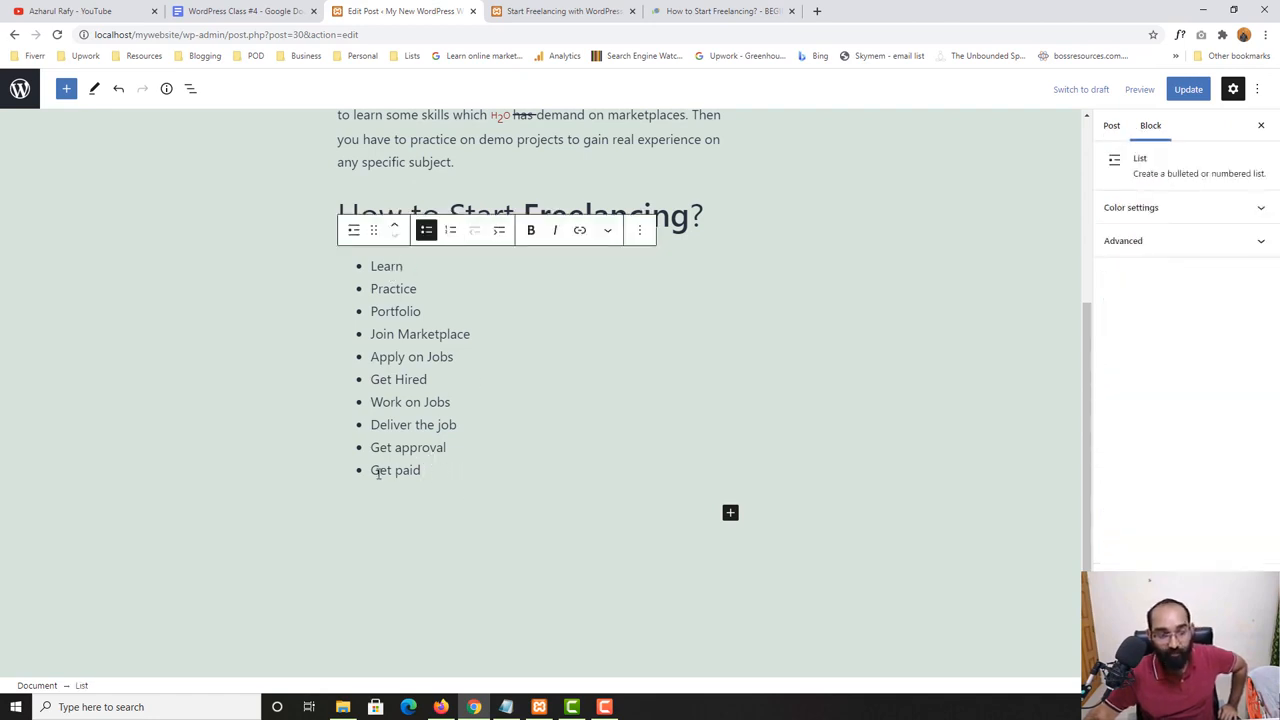
- Split the list after the "Learn" bullet with an empty paragraph
{"action": "left_click", "coordinate": [414, 266]}
{"action": "key", "text": "Return"}
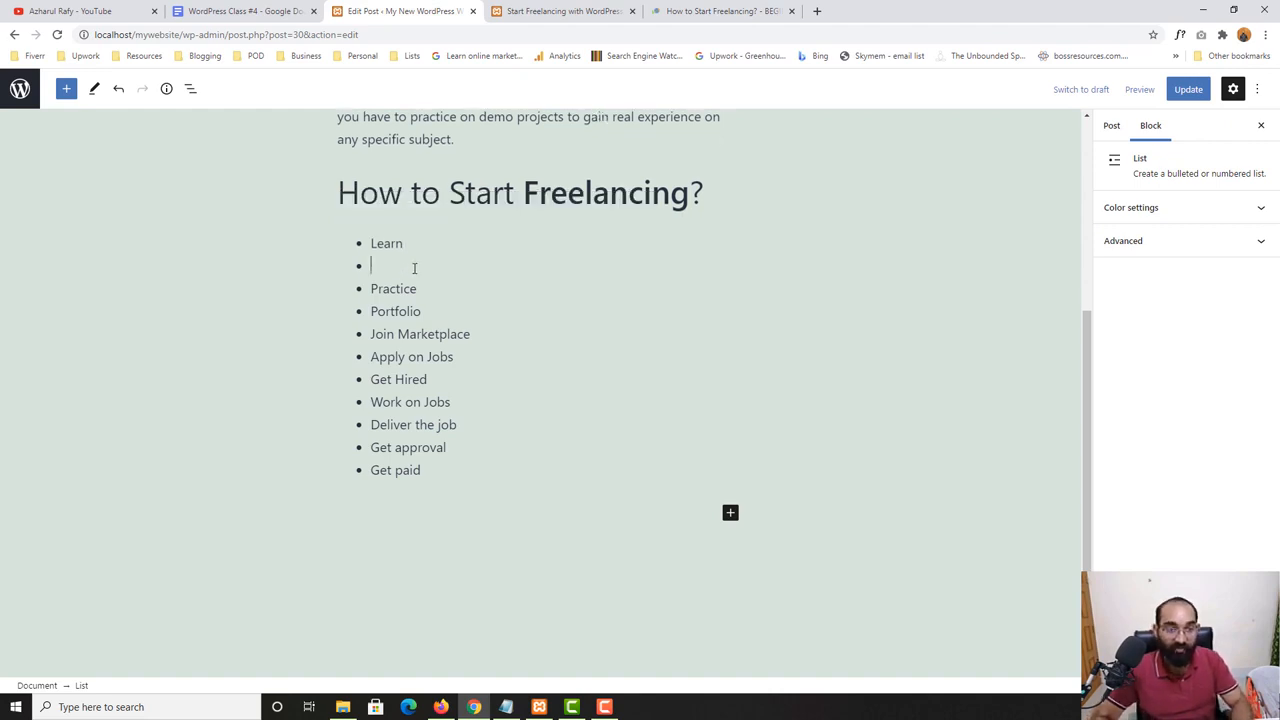
{"action": "key", "text": "Return"}
- Add a "WordPress" bullet after "Learn" and indent it as a sub-item
{"action": "left_click", "coordinate": [416, 224]}
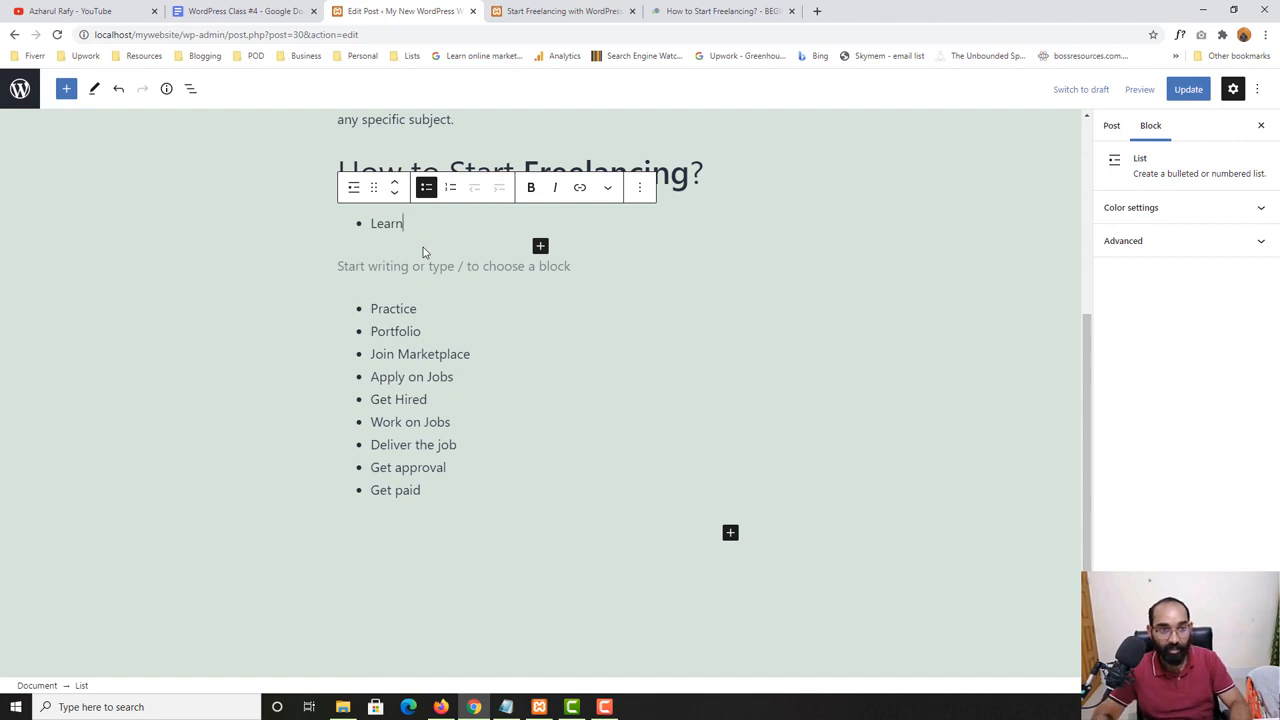
{"action": "key", "text": "Return"}
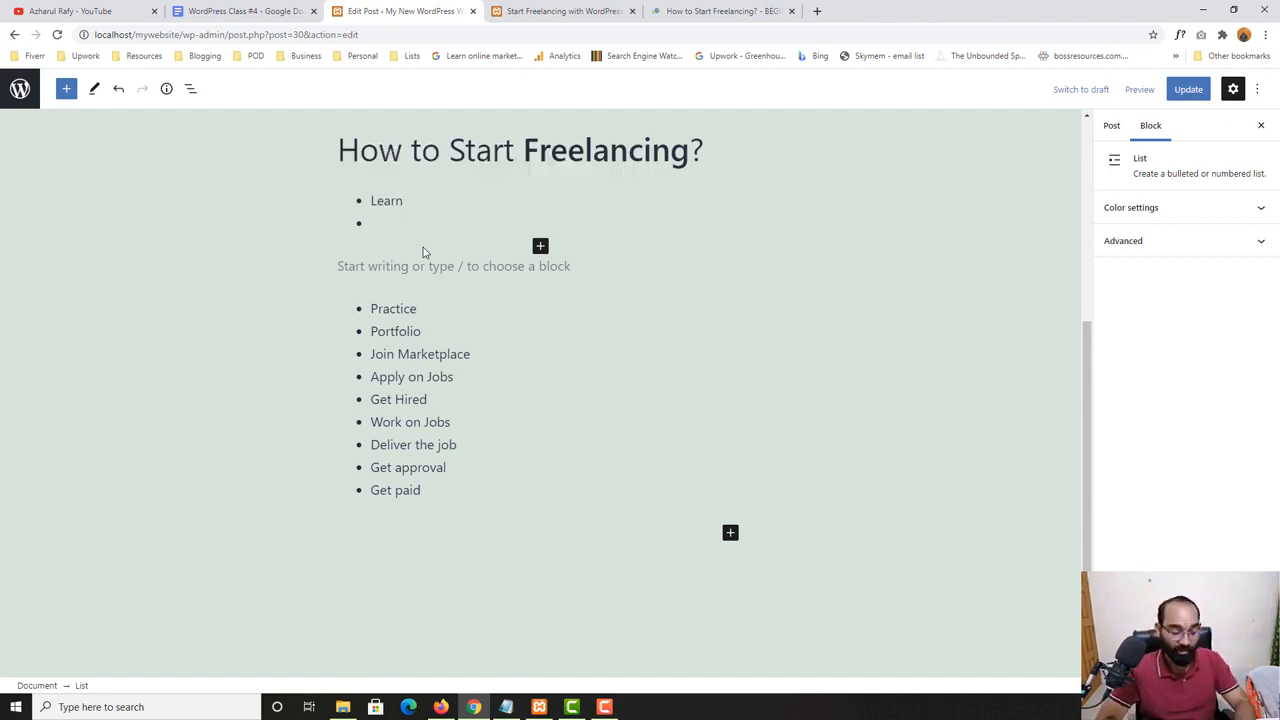
{"action": "type", "text": "Woer"}
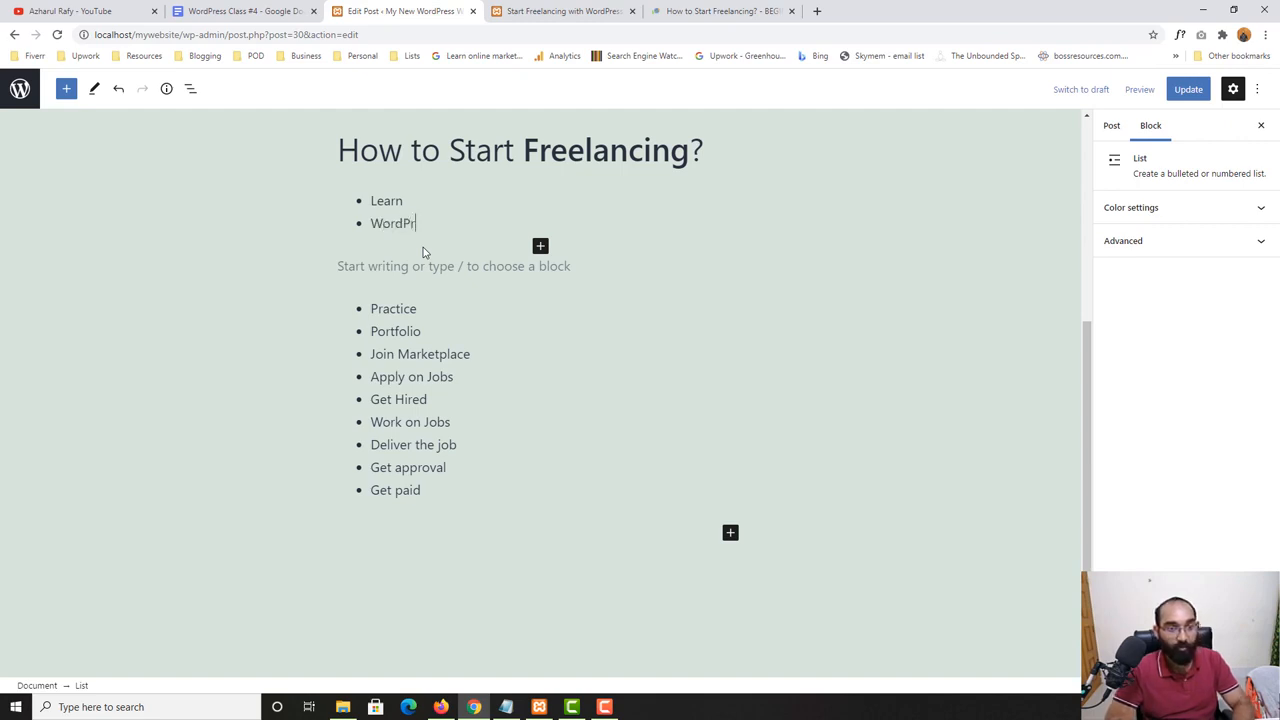
{"action": "key", "text": "Return"}
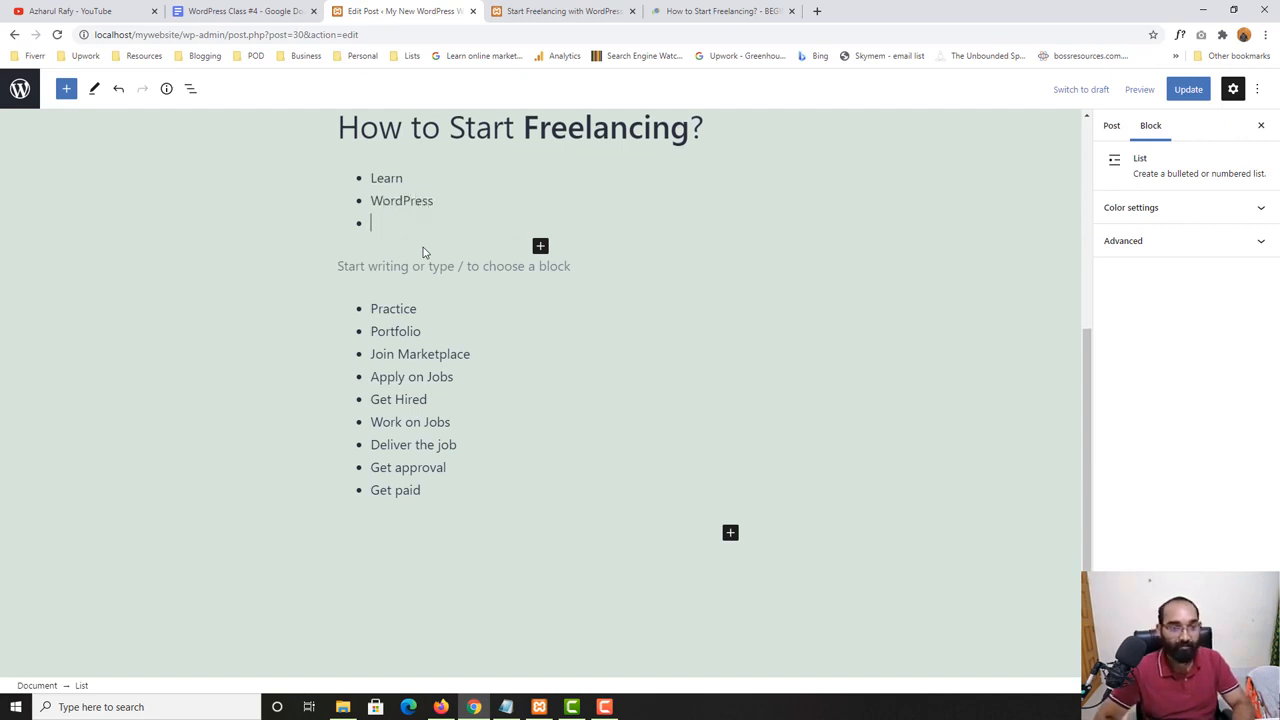
{"action": "key", "text": "BackSpace"}
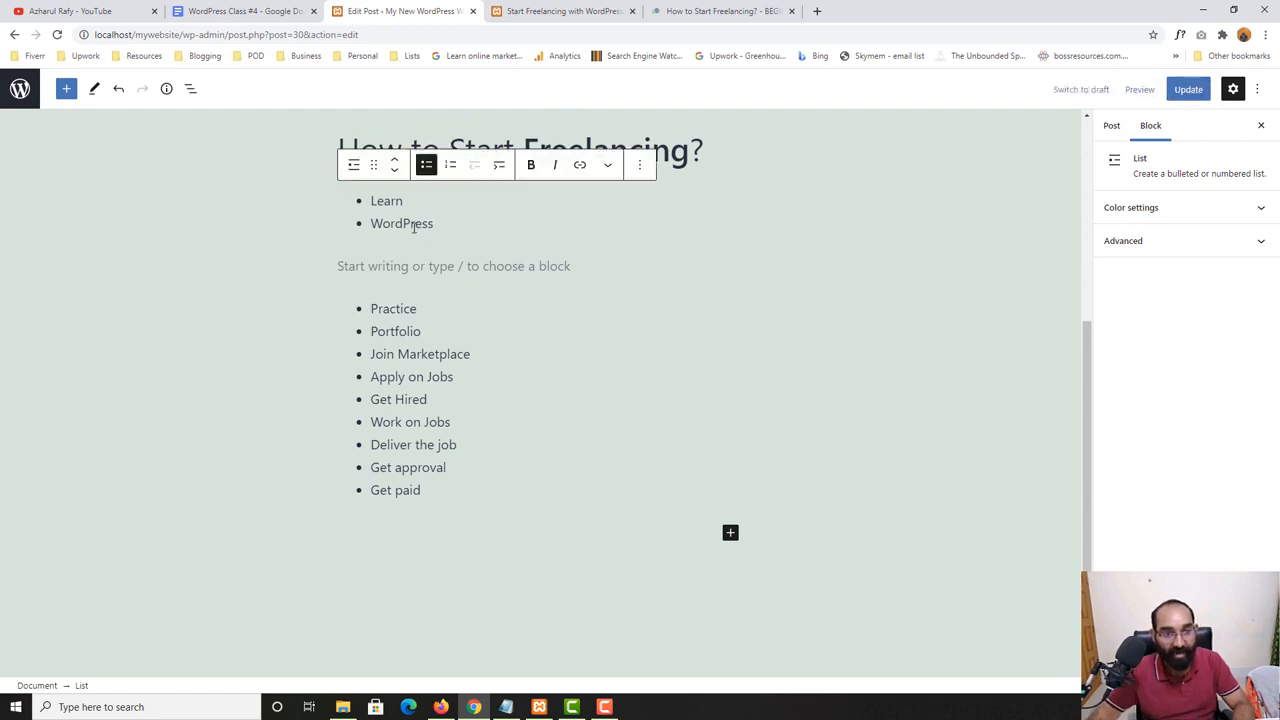
{"action": "left_click", "coordinate": [500, 167]}
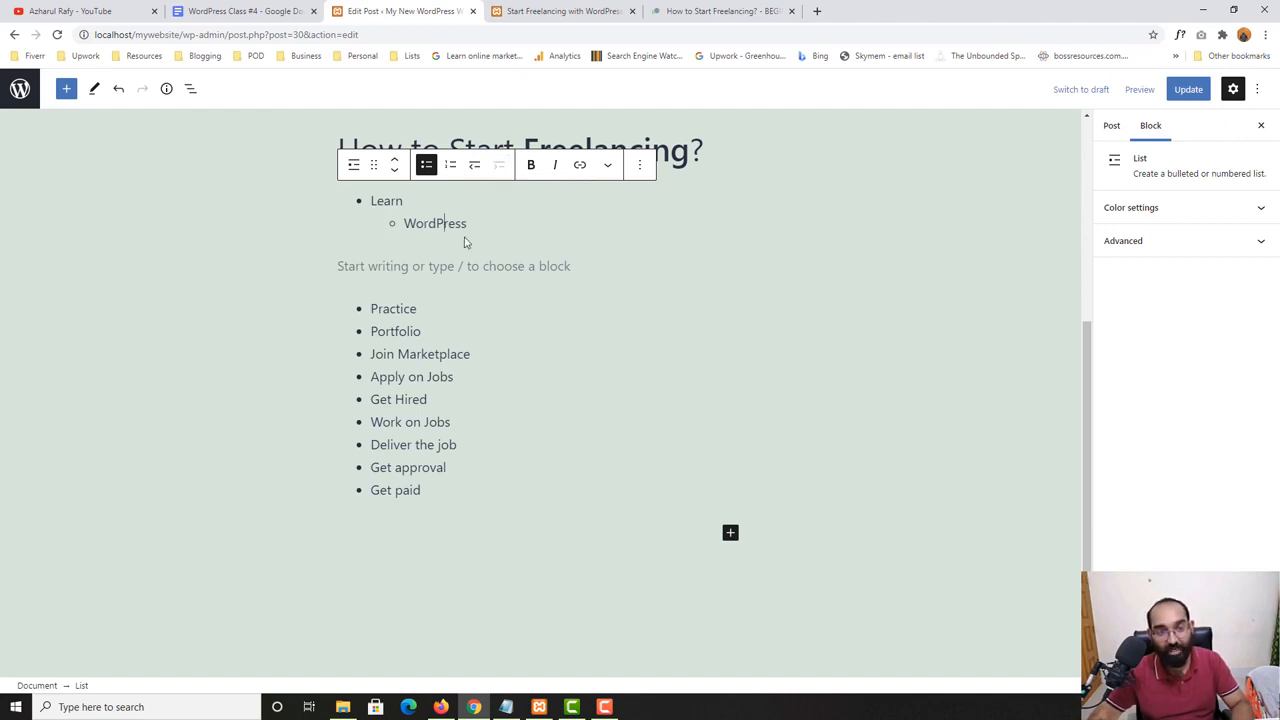
- Add "Elementor" as a second sub-item under "Learn", after "WordPress"
{"action": "key", "text": "Return"}
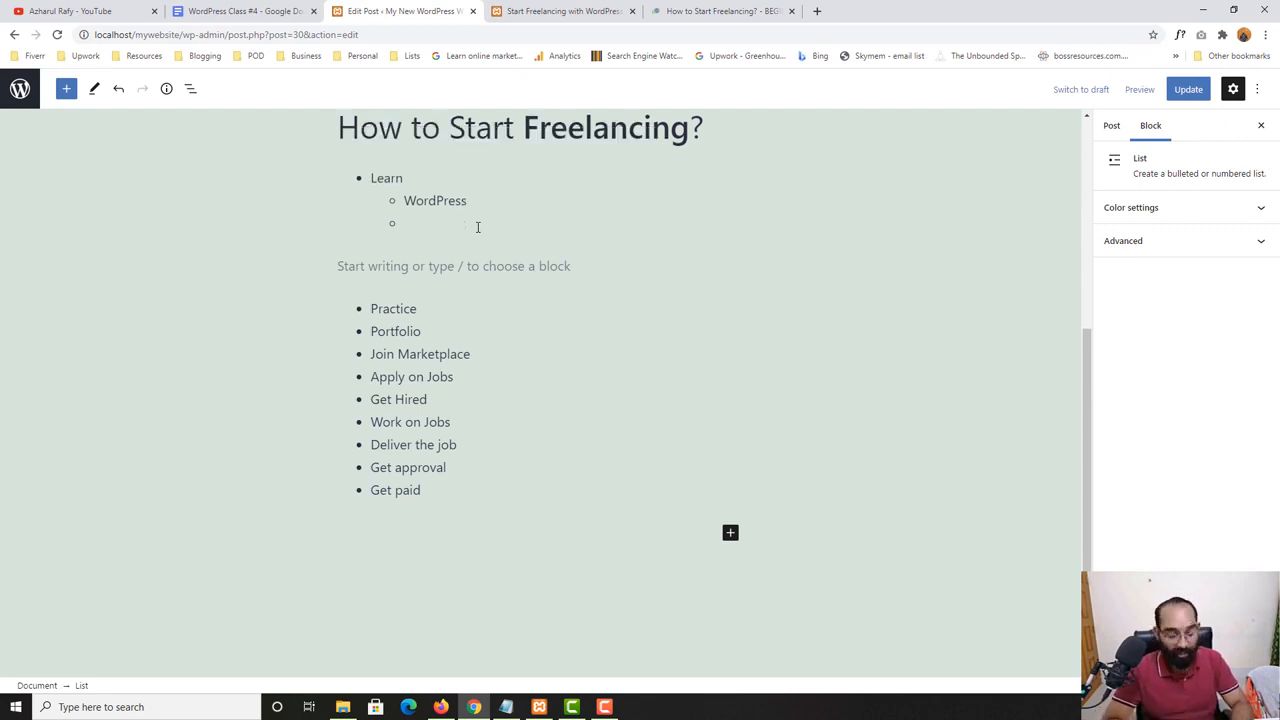
{"action": "type", "text": "Elemento"}
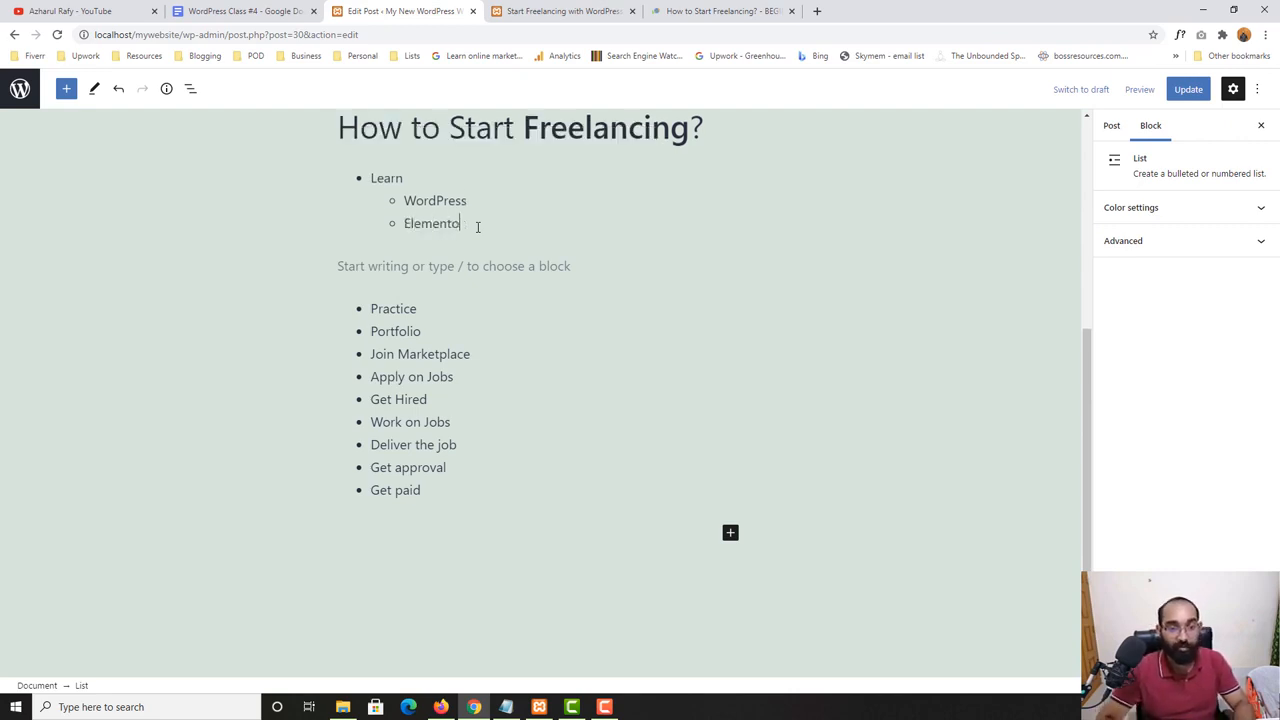
{"action": "type", "text": "r"}
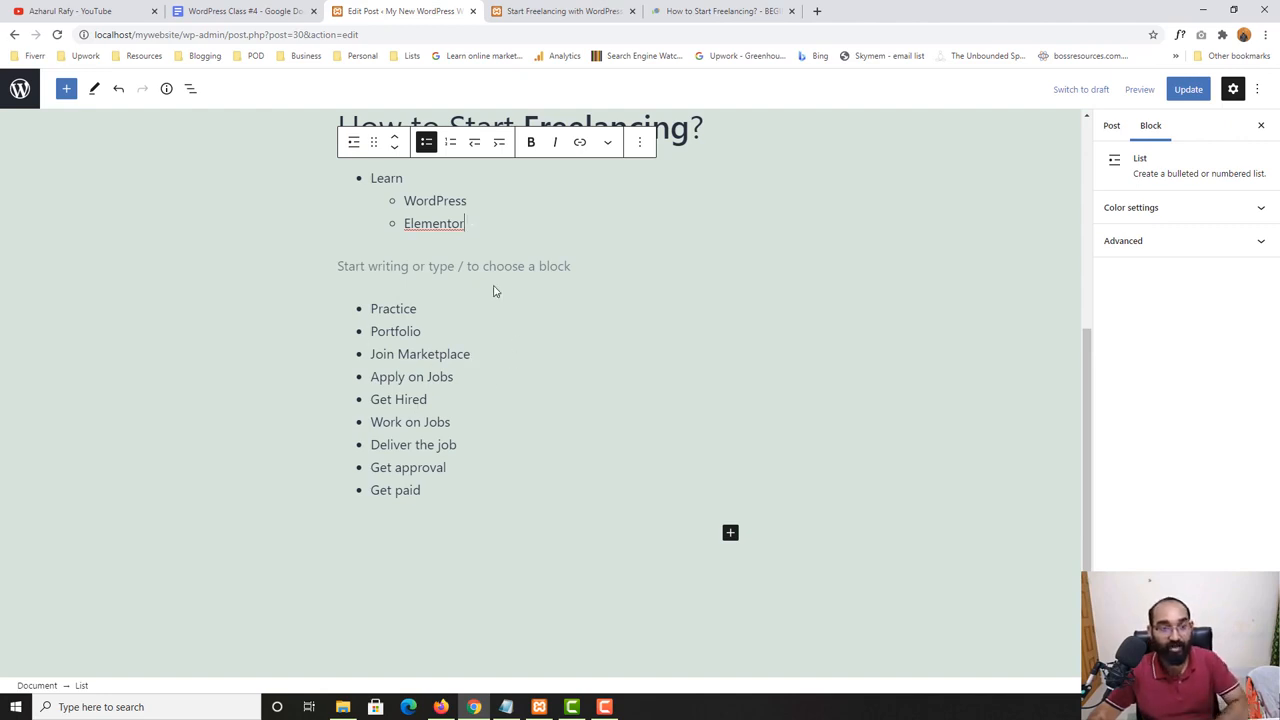
- Delete the empty paragraph and the "Elementor" and "WordPress" sub-items, and rejoin the "Learn" bullet with the rest of the list
{"action": "left_click", "coordinate": [412, 265]}
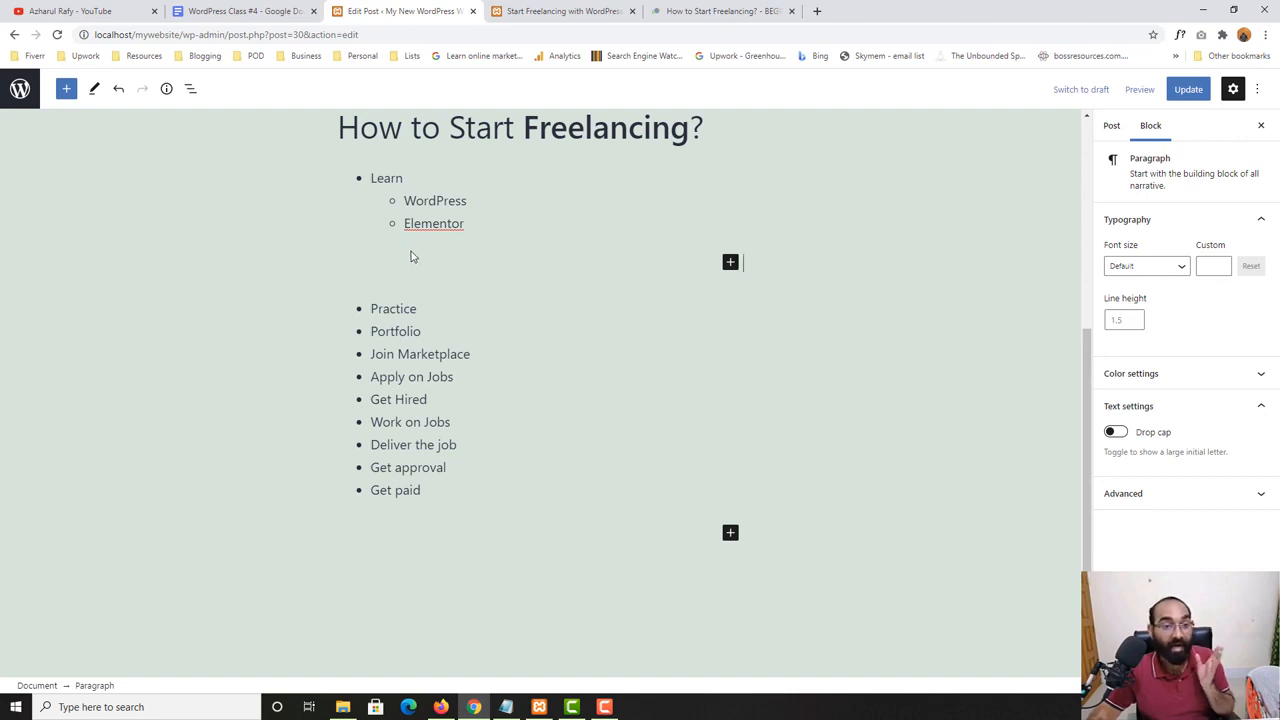
{"action": "key", "text": "BackSpace"}
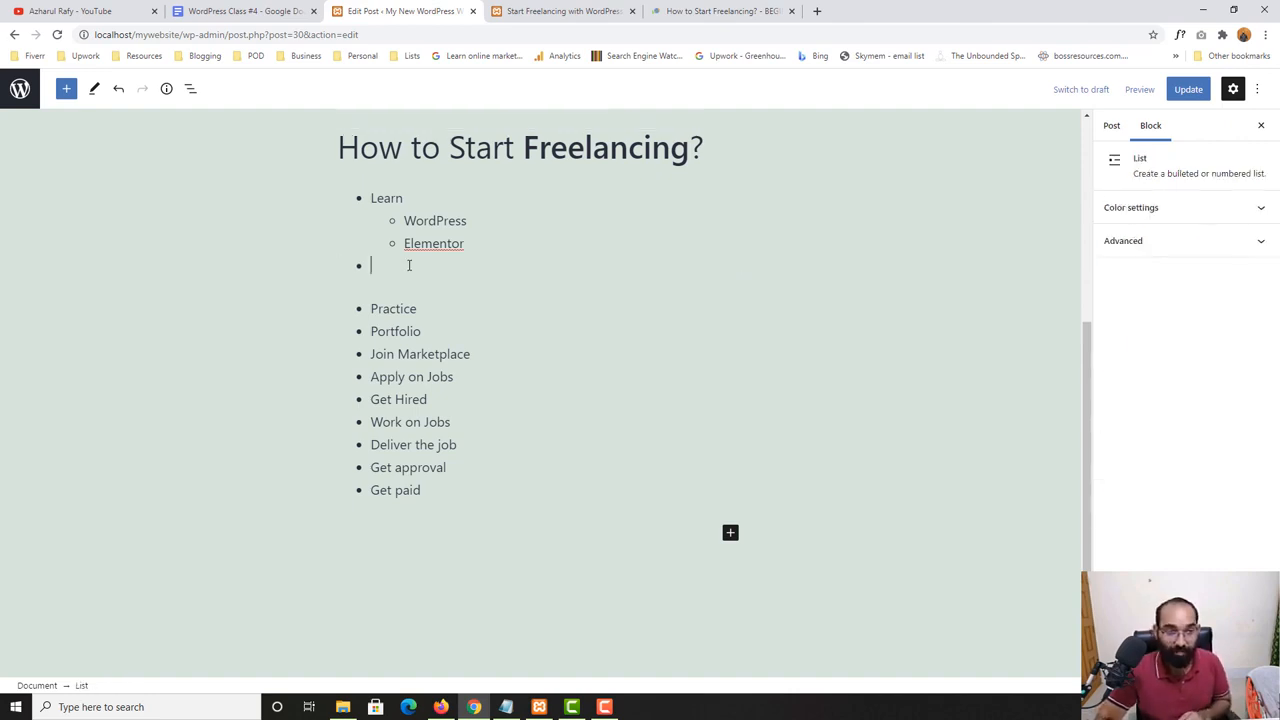
{"action": "key", "text": "BackSpace"}
{"action": "key", "text": "BackSpace"}
{"action": "key", "text": "BackSpace"}
{"action": "key", "text": "BackSpace"}
{"action": "key", "text": "BackSpace"}
{"action": "key", "text": "BackSpace"}
{"action": "key", "text": "BackSpace"}
{"action": "key", "text": "BackSpace"}
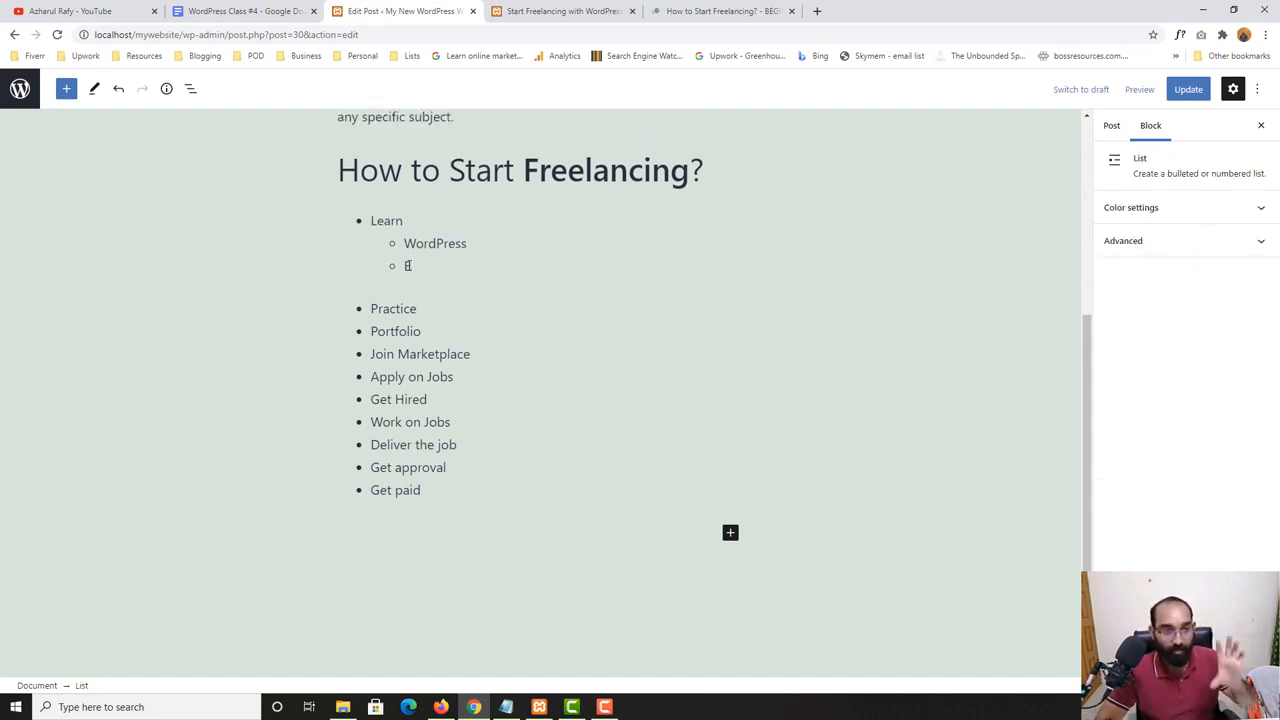
{"action": "key", "text": "BackSpace"}
{"action": "key", "text": "BackSpace"}
{"action": "key", "text": "BackSpace"}
{"action": "key", "text": "BackSpace"}
{"action": "key", "text": "BackSpace"}
{"action": "key", "text": "BackSpace"}
{"action": "key", "text": "BackSpace"}
{"action": "key", "text": "BackSpace"}
{"action": "key", "text": "BackSpace"}
{"action": "key", "text": "BackSpace"}
{"action": "key", "text": "BackSpace"}
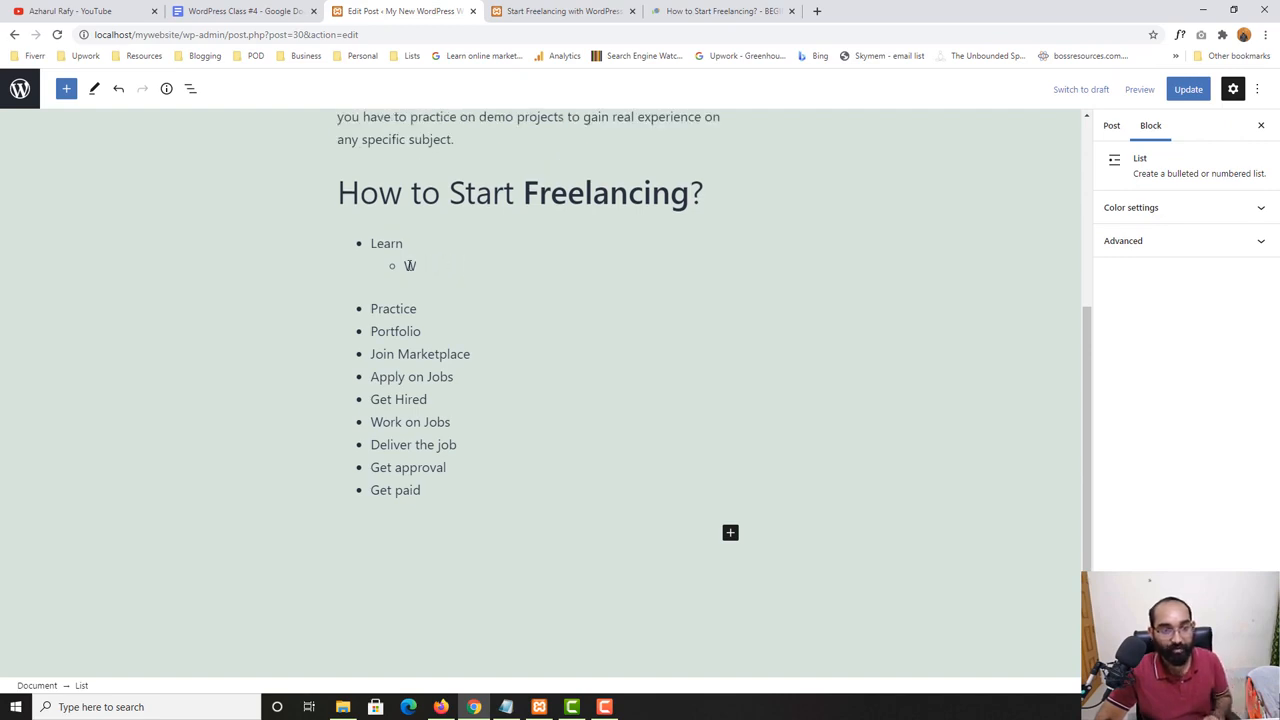
{"action": "key", "text": "BackSpace"}
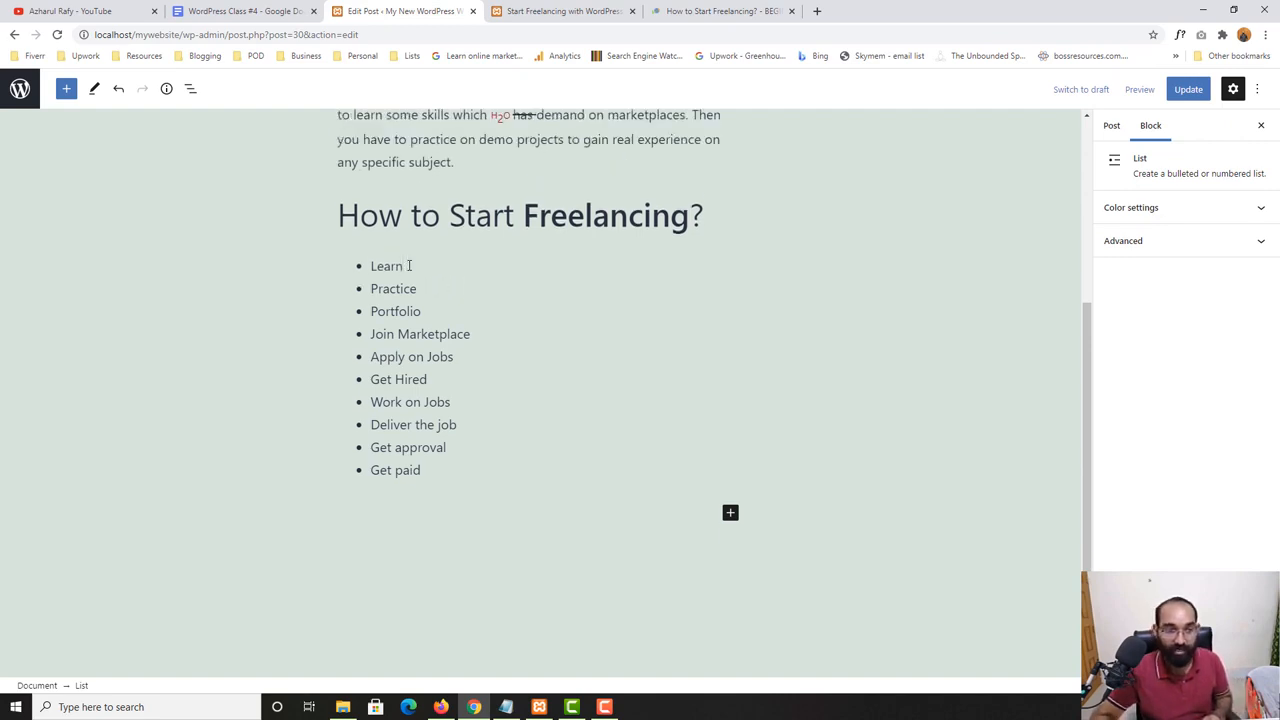
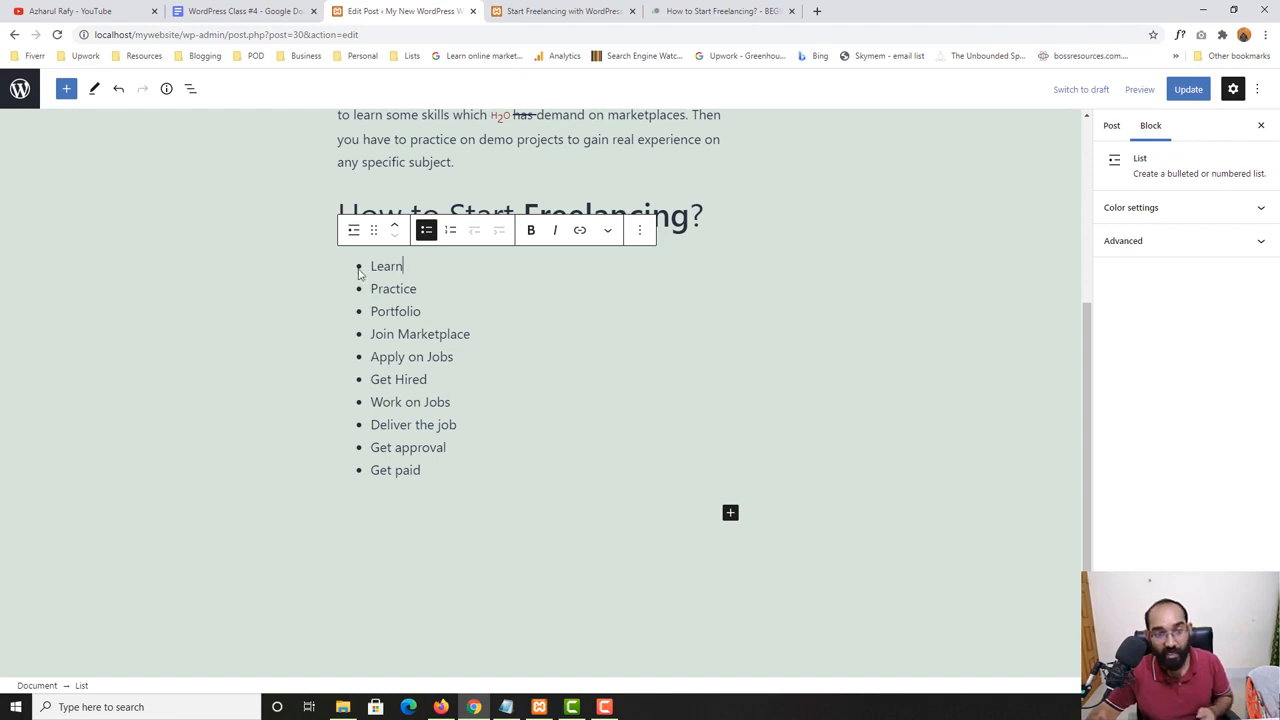
- Convert the bulleted list under the "How to Start Freelancing?" heading to a numbered list
{"action": "left_click", "coordinate": [450, 231]}
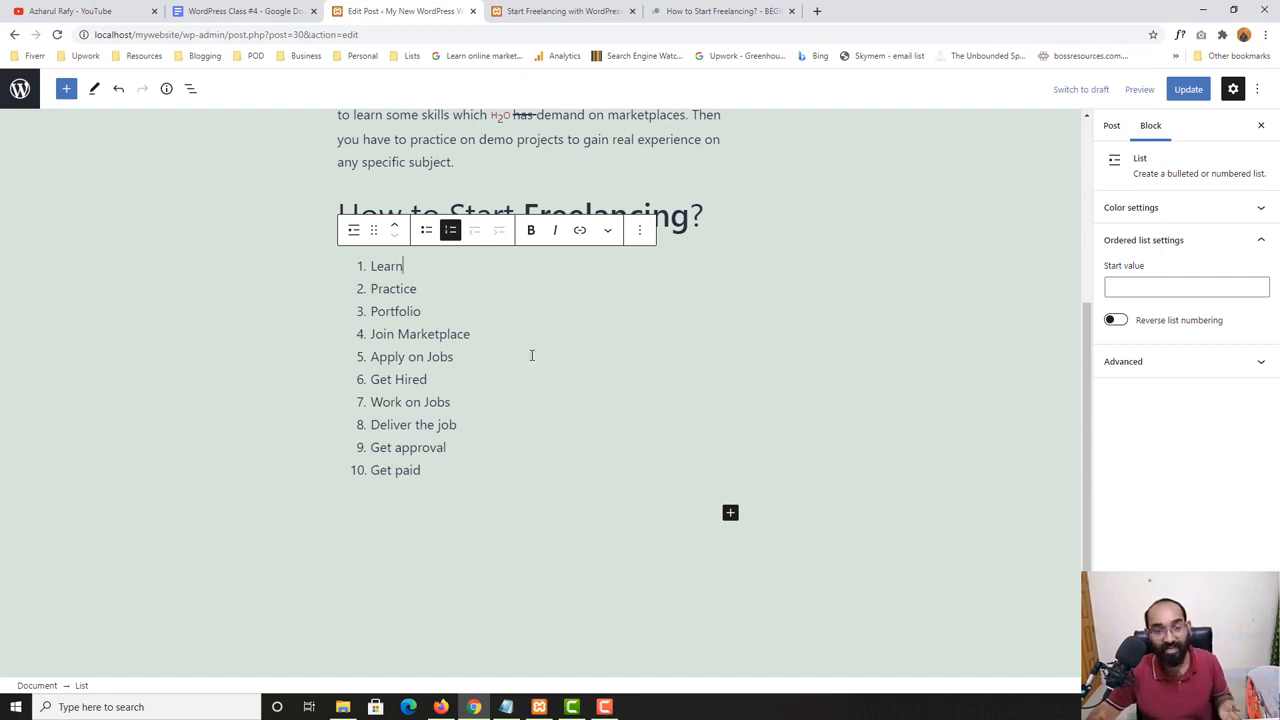
{"action": "left_click", "coordinate": [240, 389]}
{"action": "left_click", "coordinate": [395, 268]}
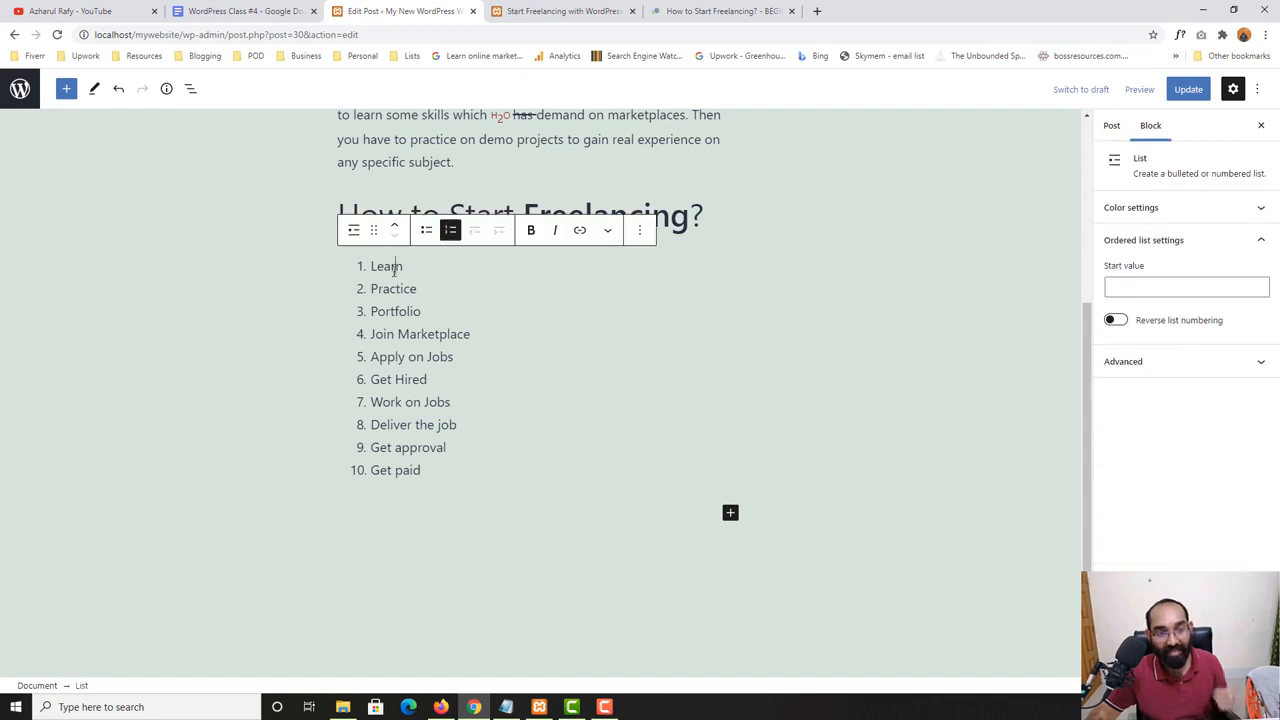
{"action": "left_click", "coordinate": [404, 289]}
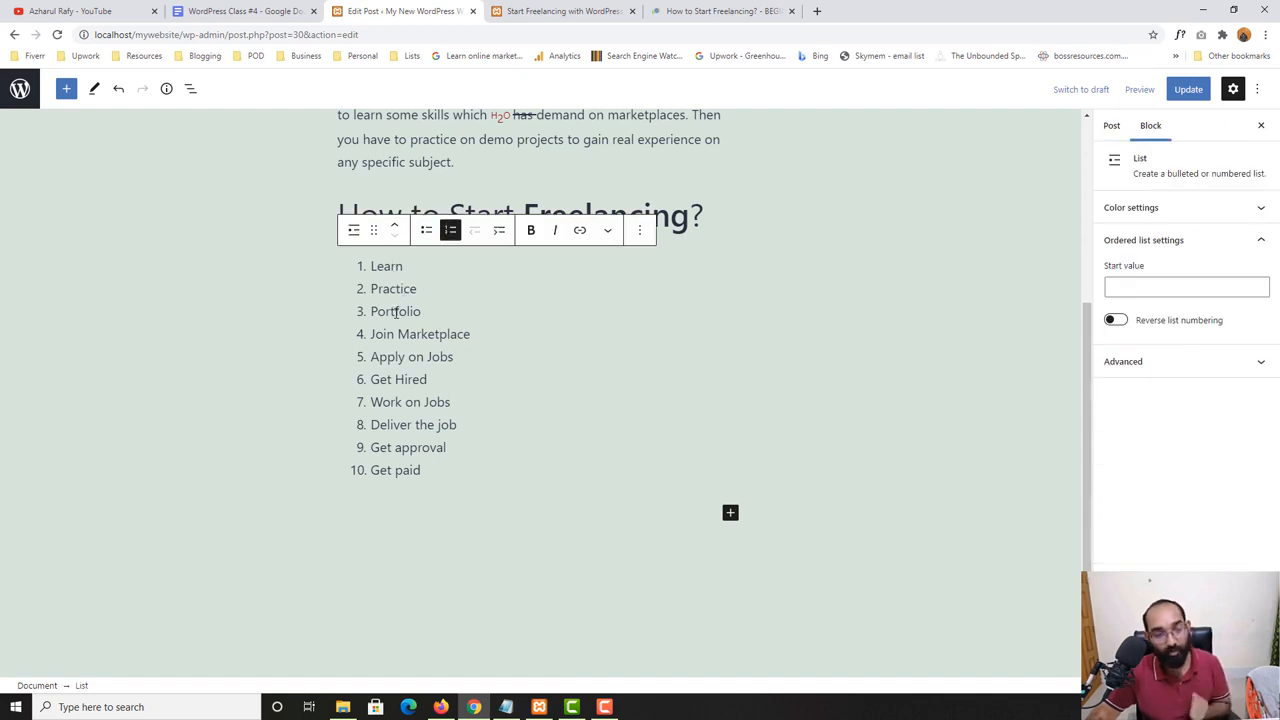
{"action": "double_click", "coordinate": [391, 292]}
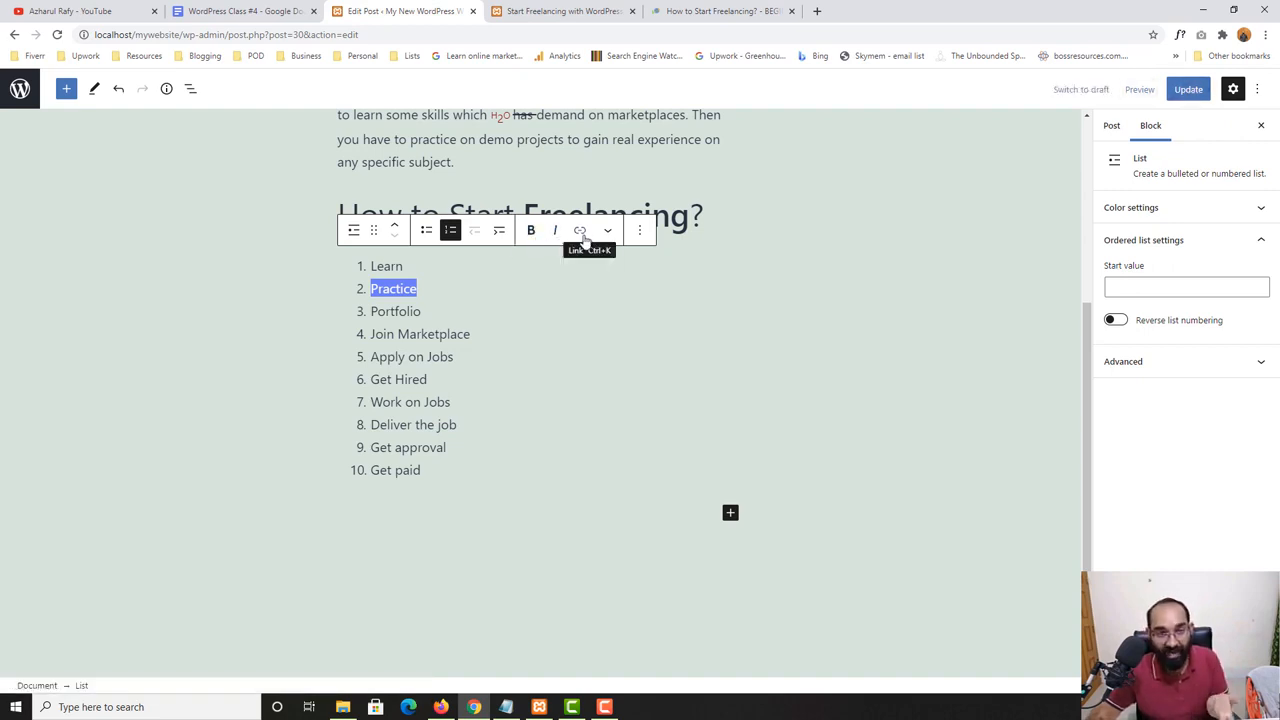
- Select the "Join Marketplace" item's text and get the address of Upwork's Find Work page from a new browser tab
{"action": "double_click", "coordinate": [388, 334]}
{"action": "left_click_drag", "start_coordinate": [396, 334], "coordinate": [467, 332]}
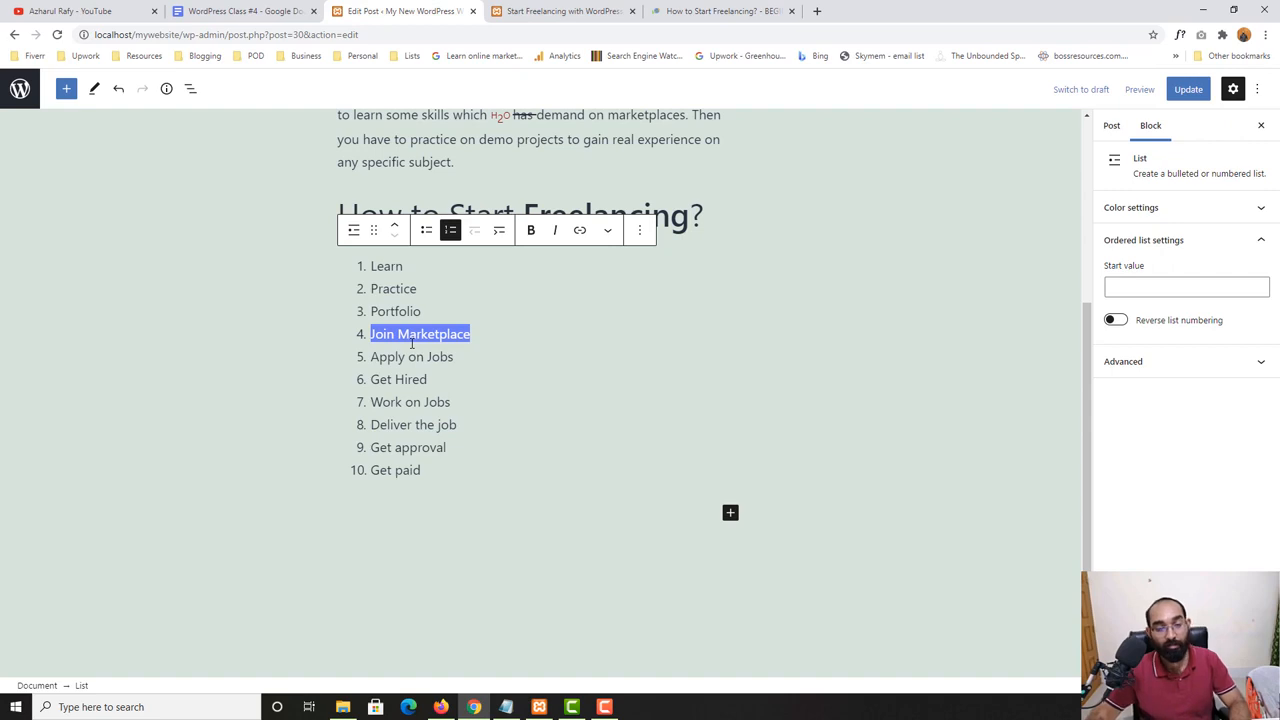
{"action": "left_click", "coordinate": [813, 9]}
{"action": "type", "text": "upwork.com"}
{"action": "key", "text": "Return"}
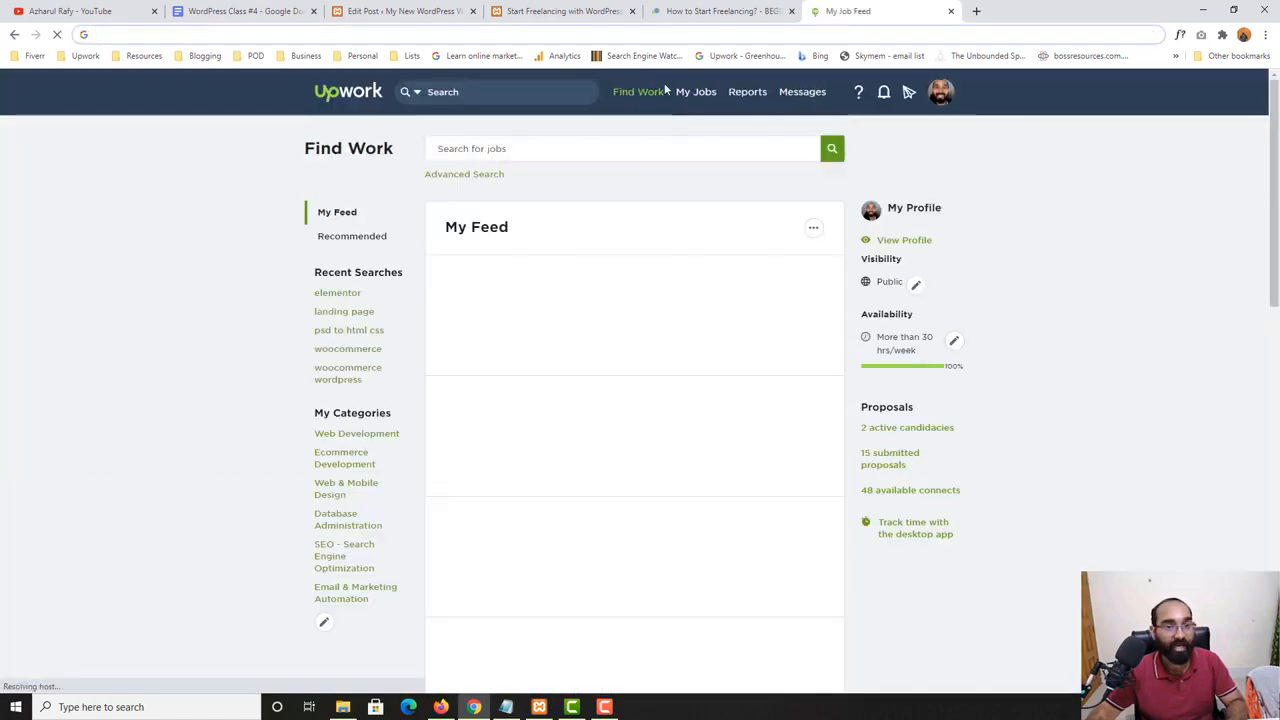
{"action": "left_click", "coordinate": [655, 8]}
{"action": "left_click", "coordinate": [460, 8]}
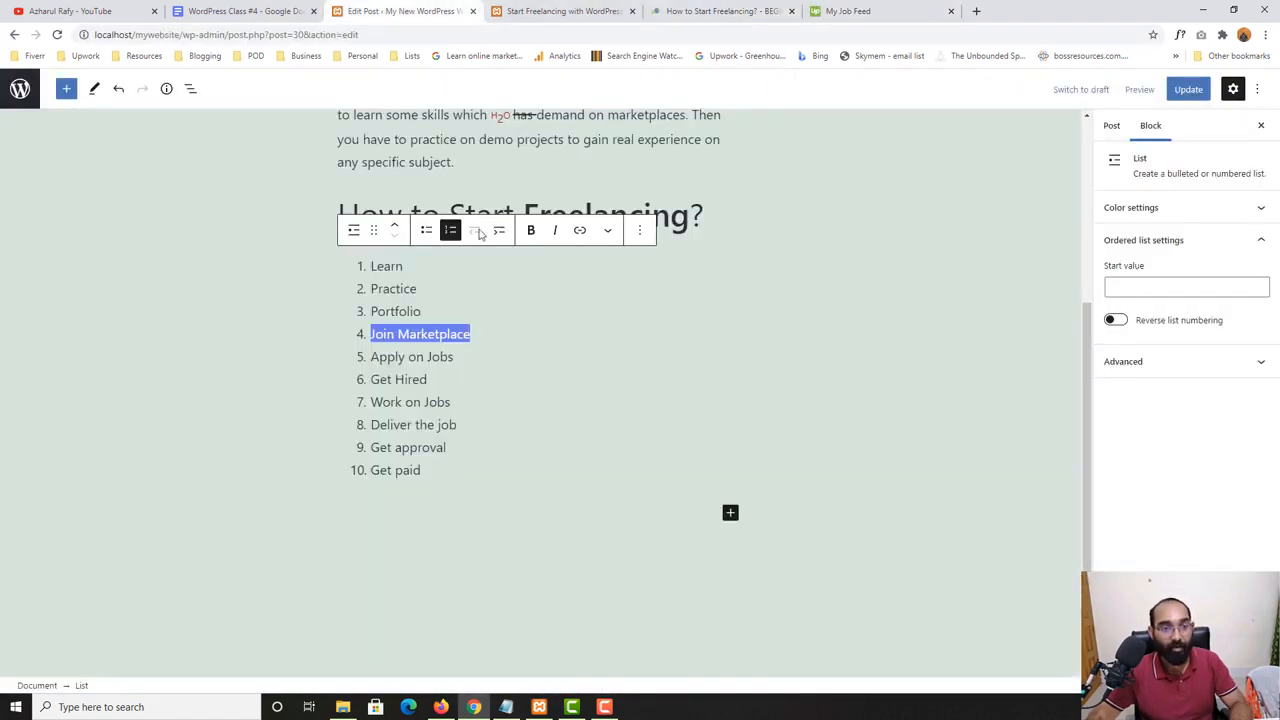
{"action": "left_click", "coordinate": [579, 233]}
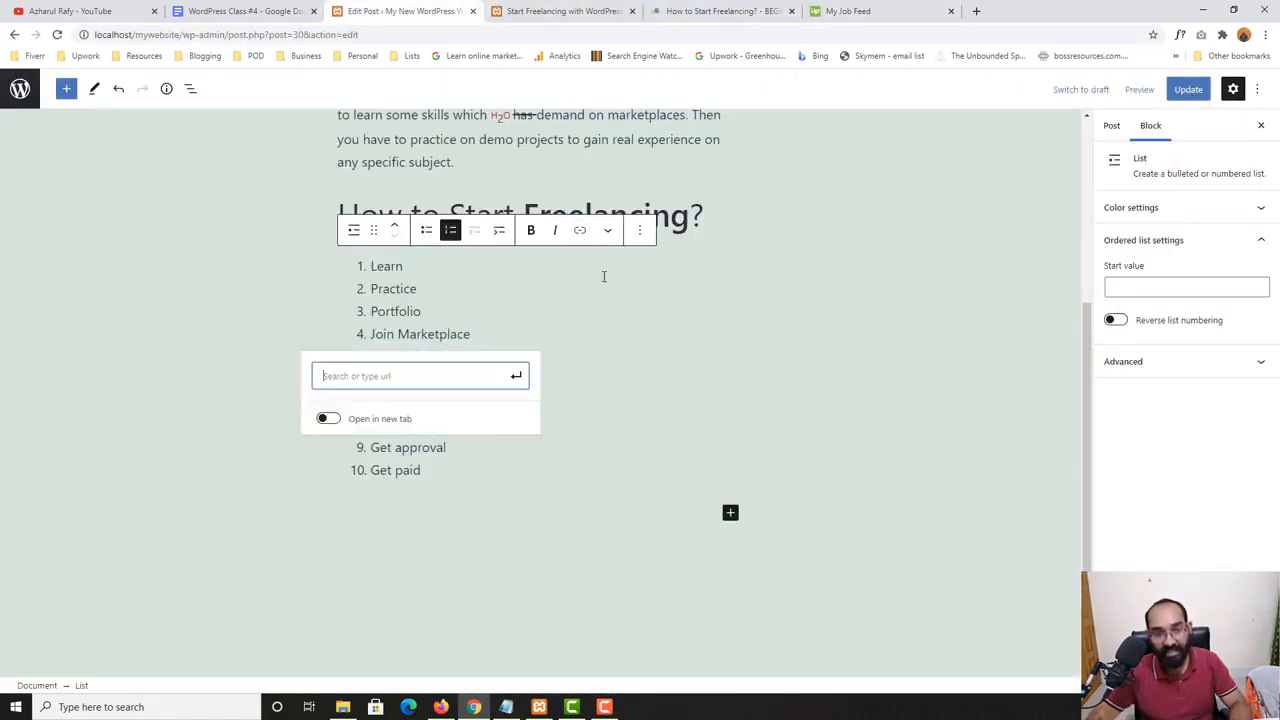
{"action": "type", "text": "https://www.upwork.com/ab/find-work/"}
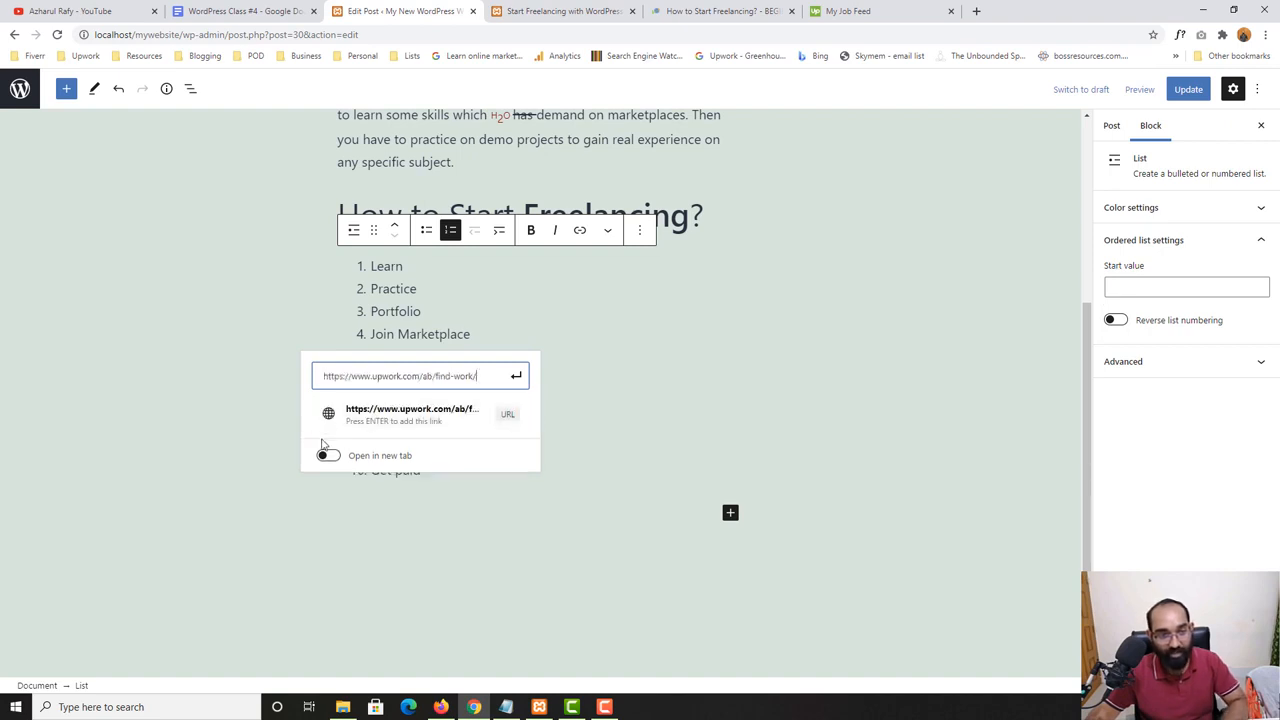
{"action": "left_click", "coordinate": [327, 456]}
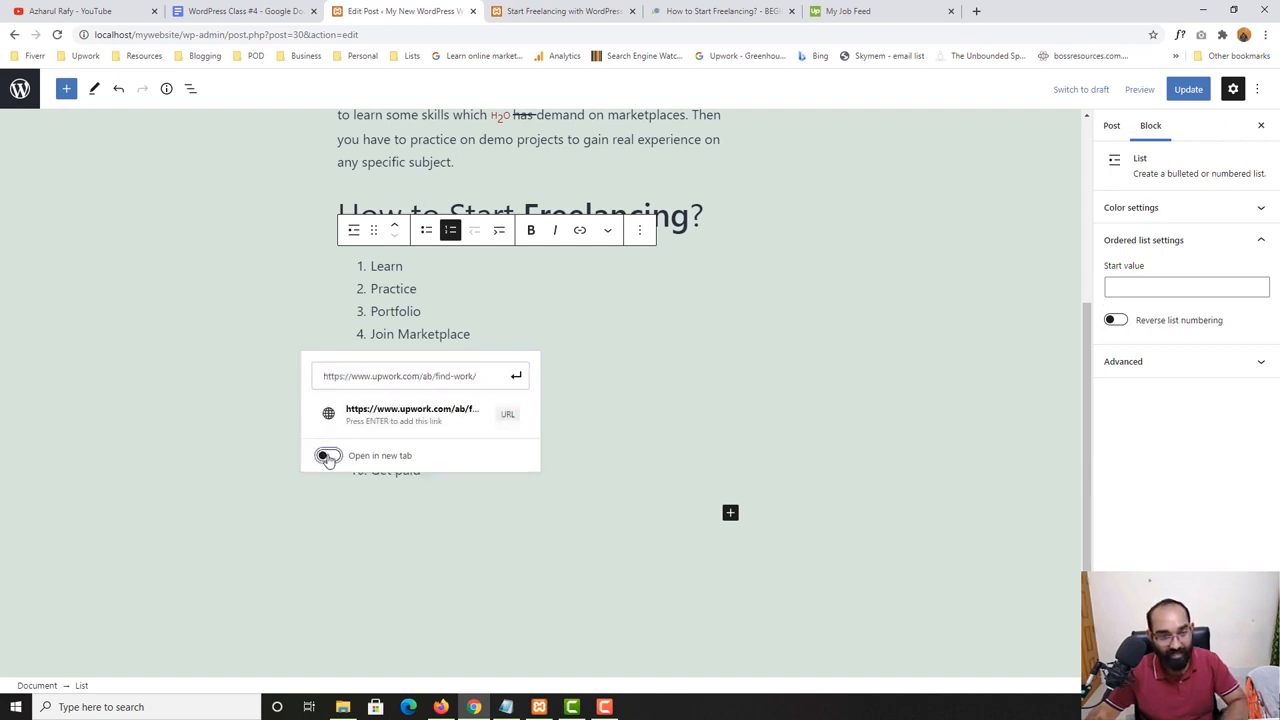
{"action": "left_click", "coordinate": [515, 384]}
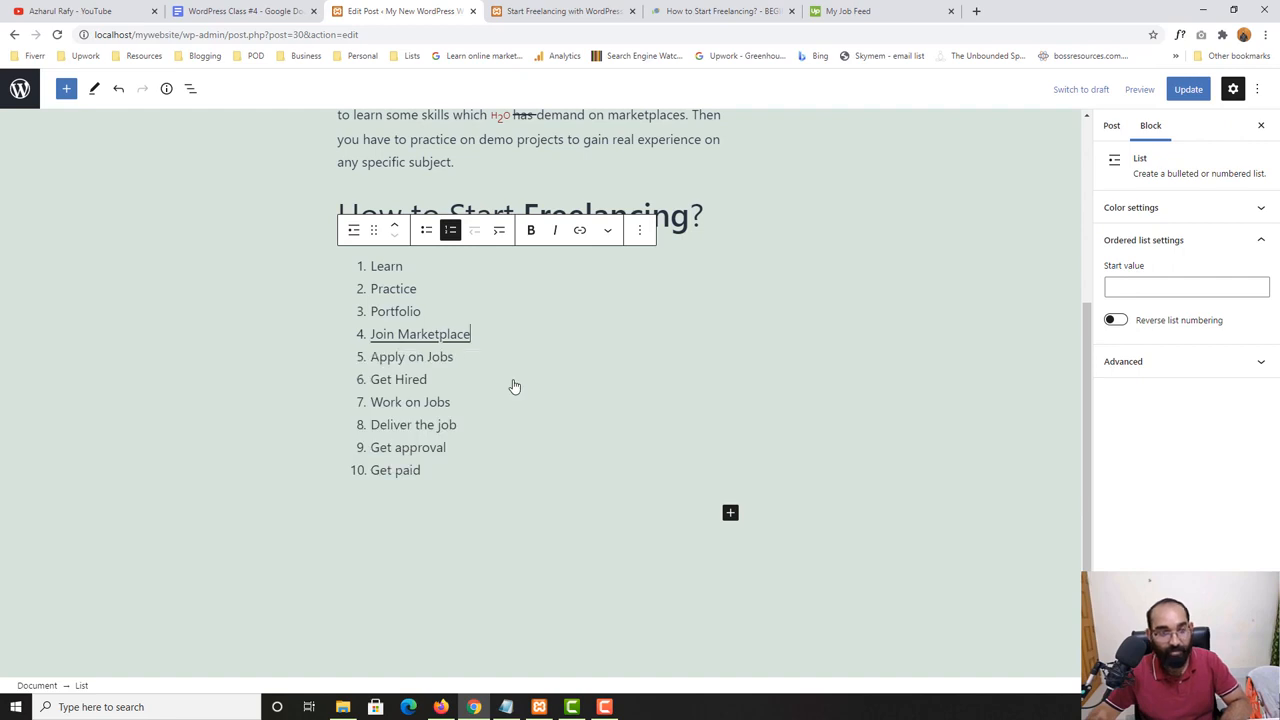
- Update the post, open its published page in a new tab, close the outdated copy and view the numbered list
{"action": "left_click", "coordinate": [1186, 89]}
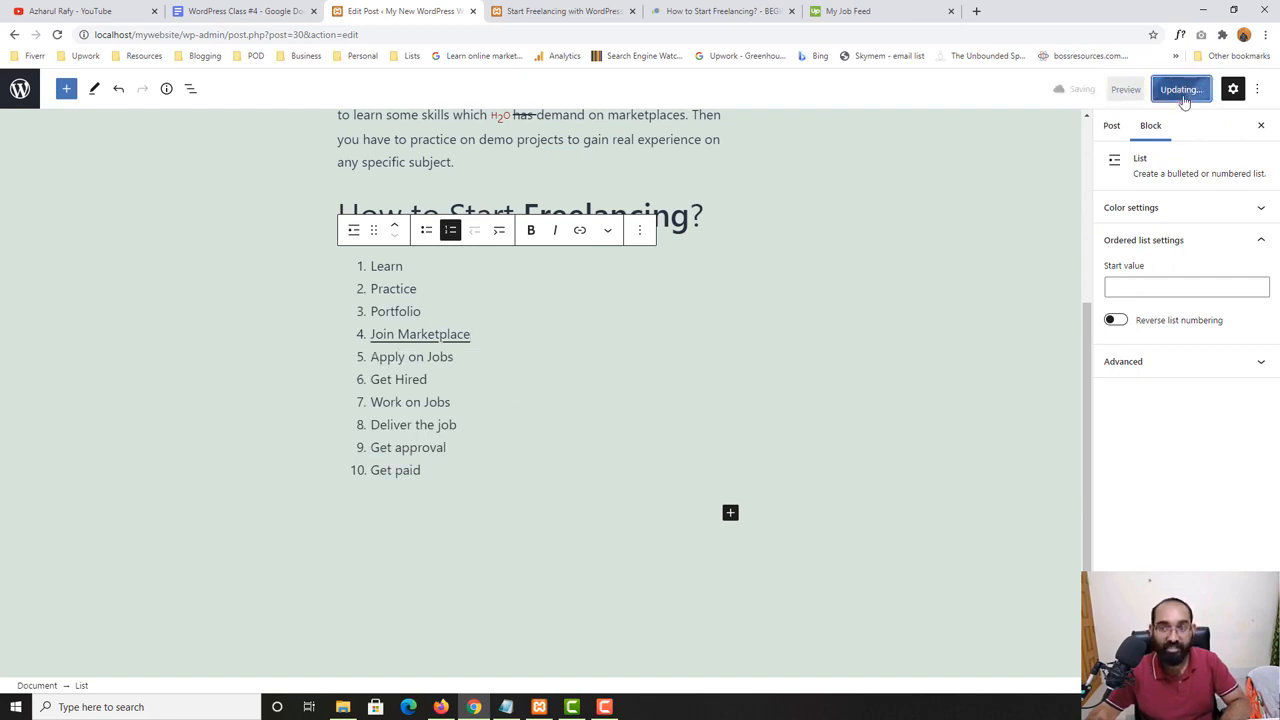
{"action": "right_click", "coordinate": [116, 652]}
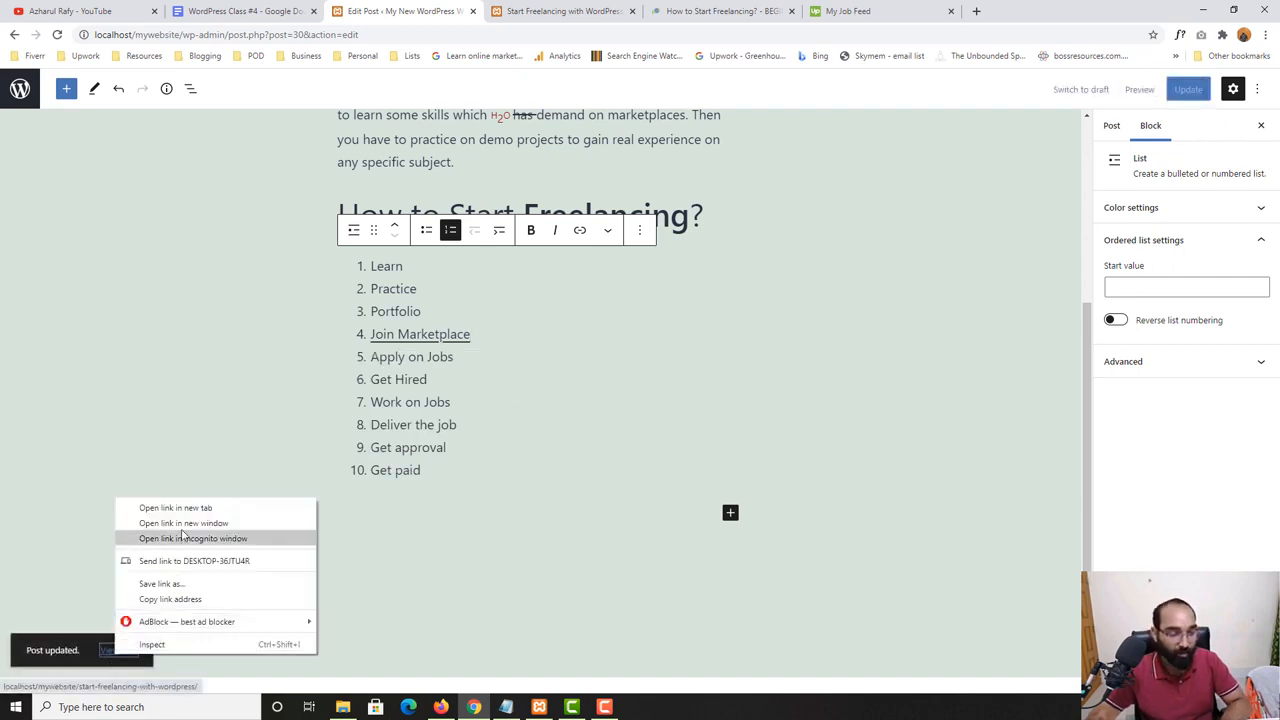
{"action": "left_click", "coordinate": [180, 508]}
{"action": "left_click", "coordinate": [702, 5]}
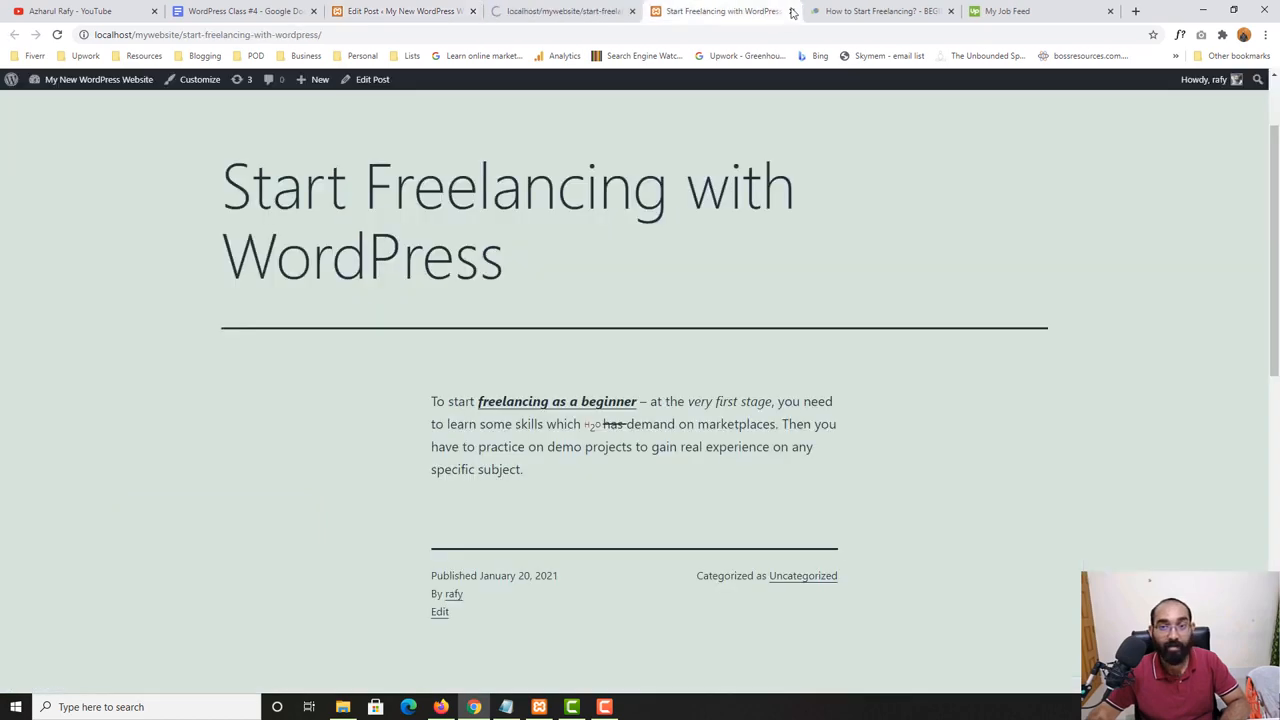
{"action": "left_click", "coordinate": [793, 12]}
{"action": "left_click", "coordinate": [555, 6]}
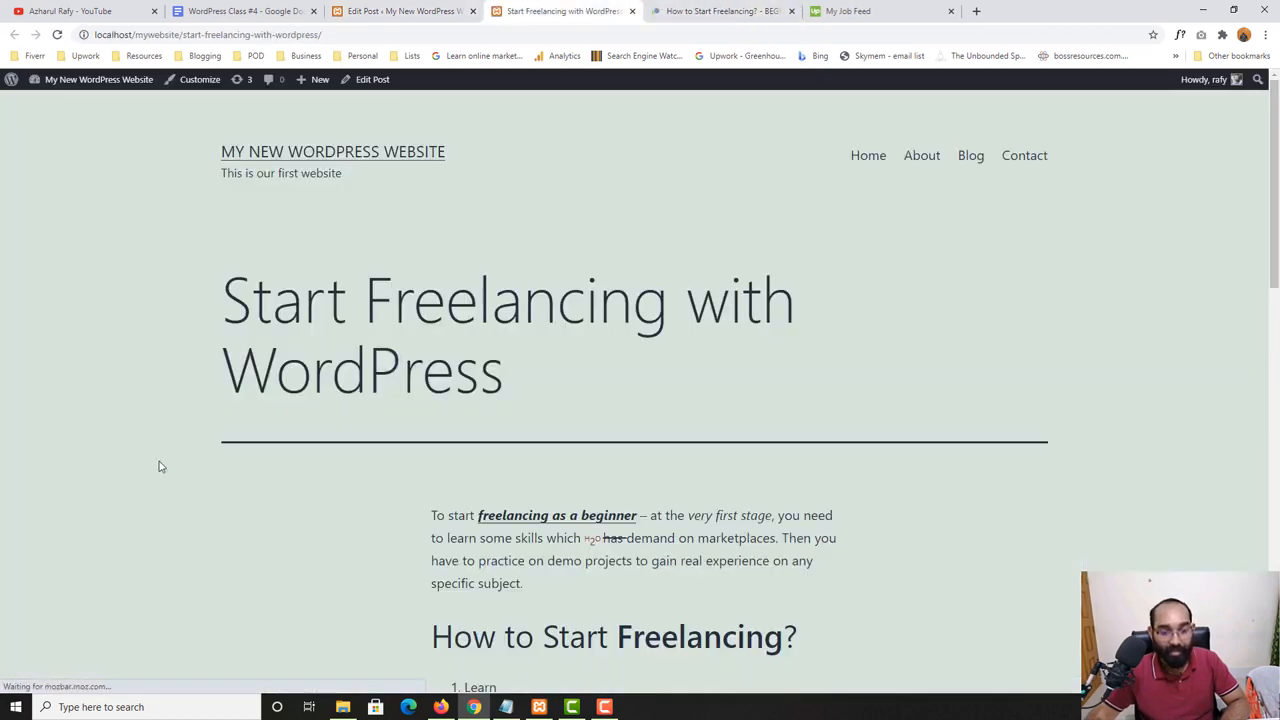
{"action": "scroll", "coordinate": [180, 460], "scroll_direction": "down", "scroll_amount": 5}
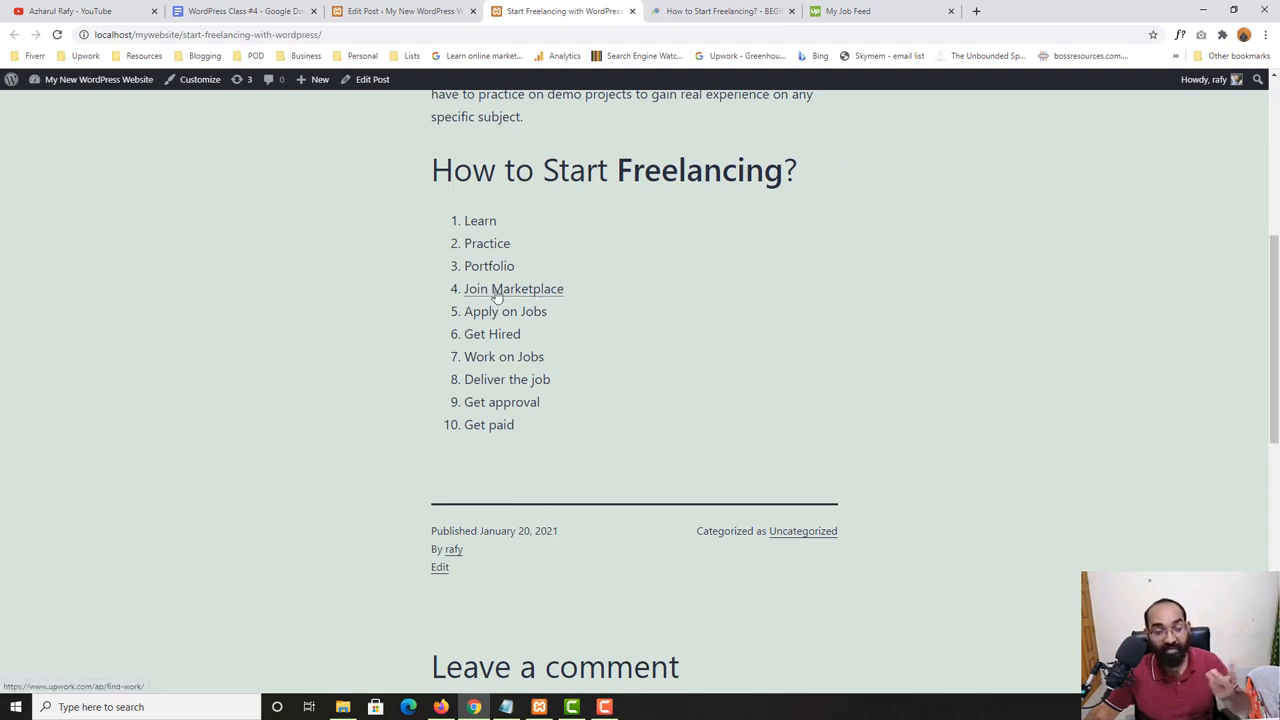
- Test the "Join Marketplace" link on the published post and close the Upwork page it opens
{"action": "left_click", "coordinate": [496, 289]}
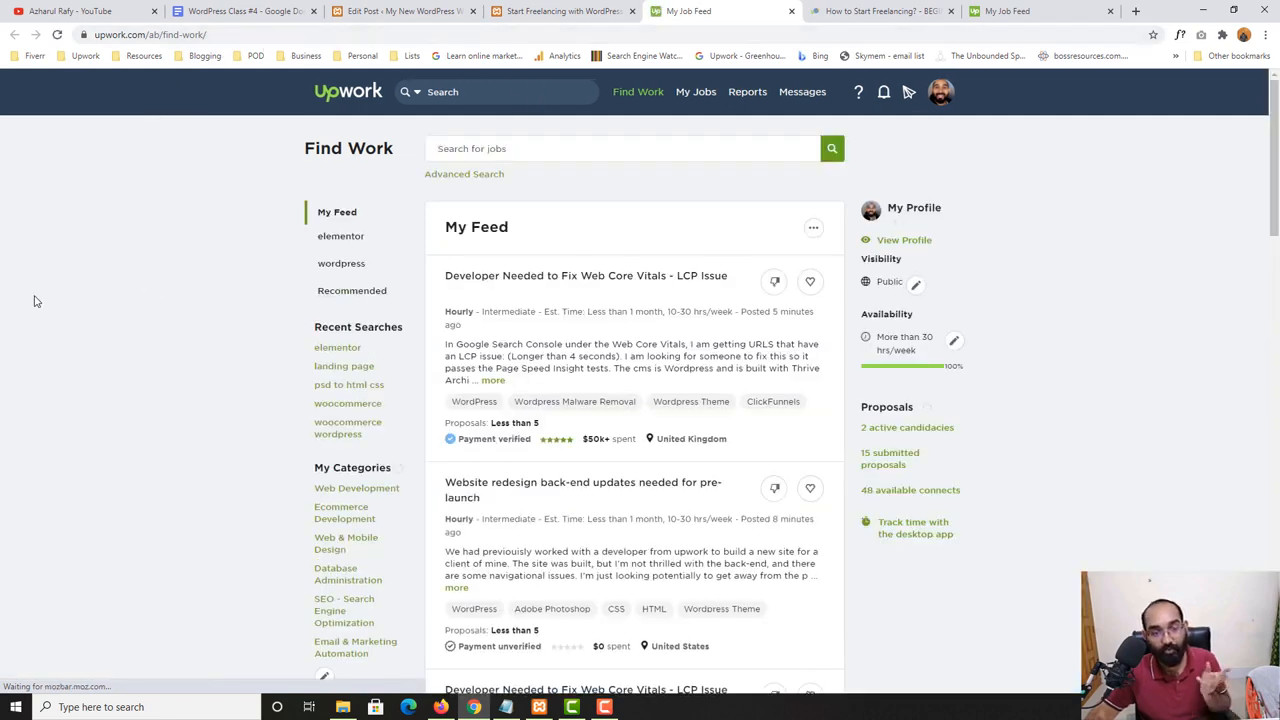
{"action": "left_click", "coordinate": [576, 9]}
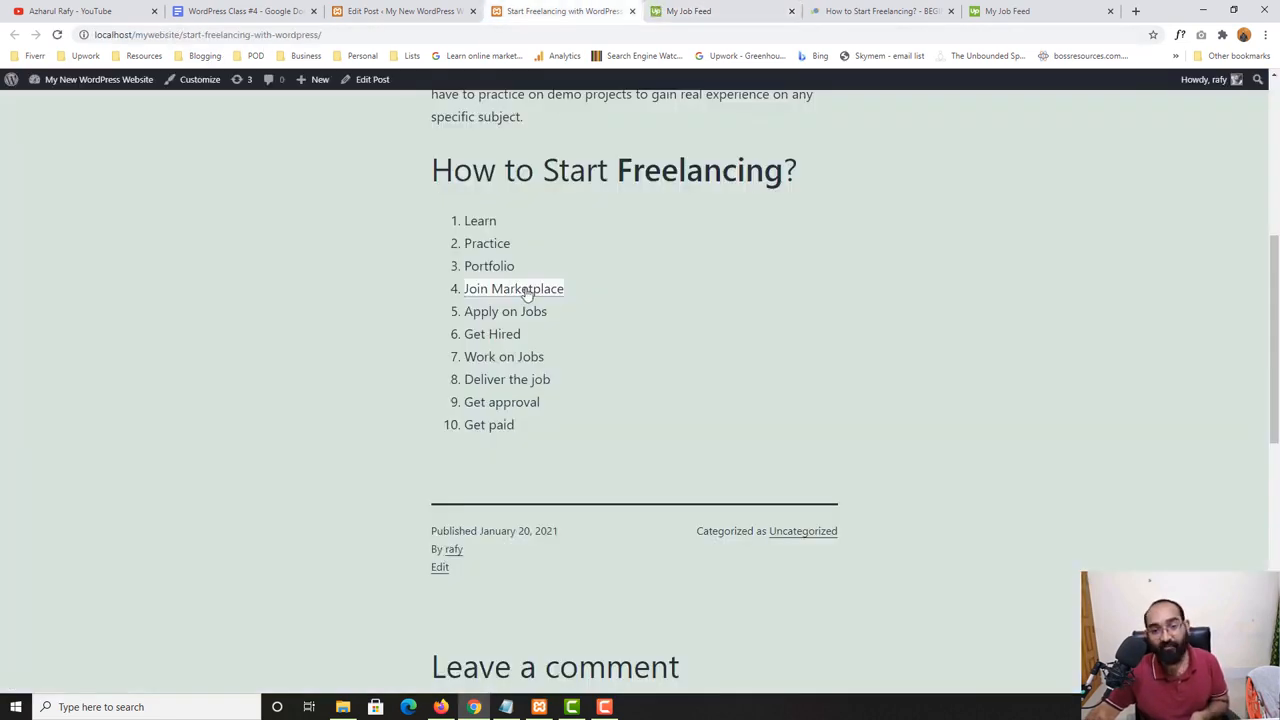
{"action": "left_click", "coordinate": [715, 10]}
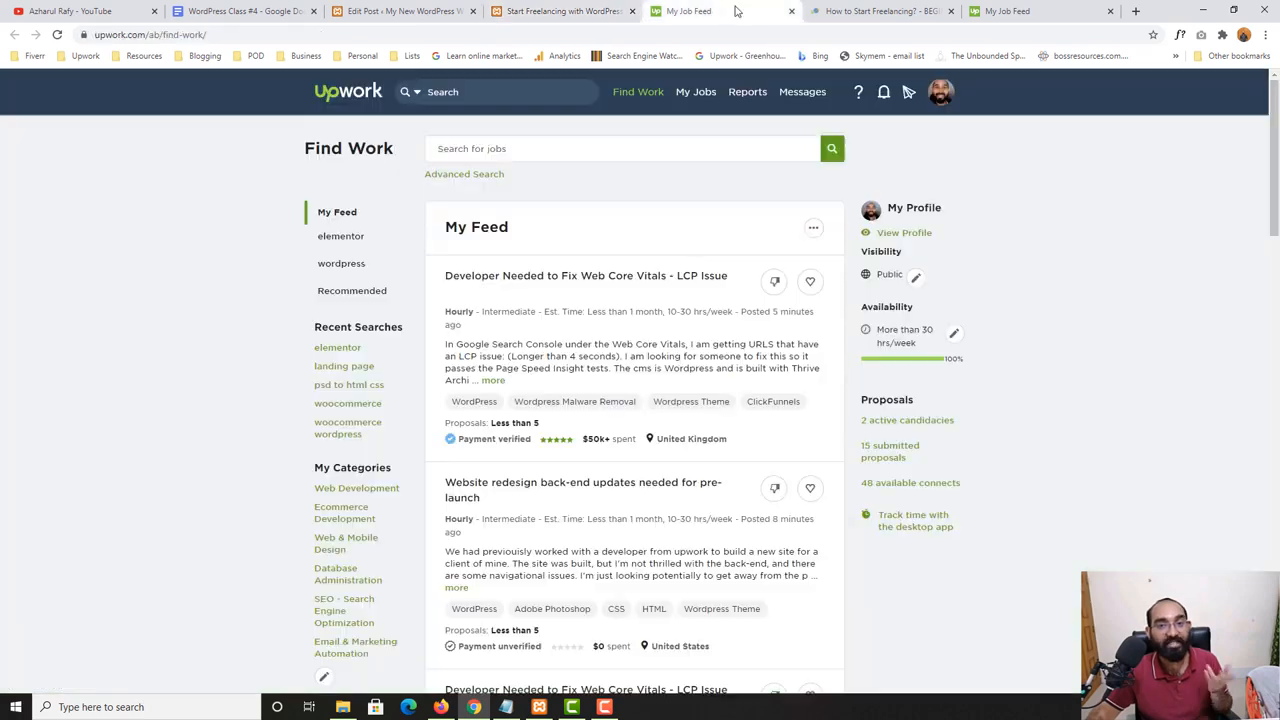
{"action": "left_click", "coordinate": [791, 11]}
- Switch to the "WordPress Class #4" outline in Google Docs and highlight the "Image" topic
{"action": "left_click", "coordinate": [358, 9]}
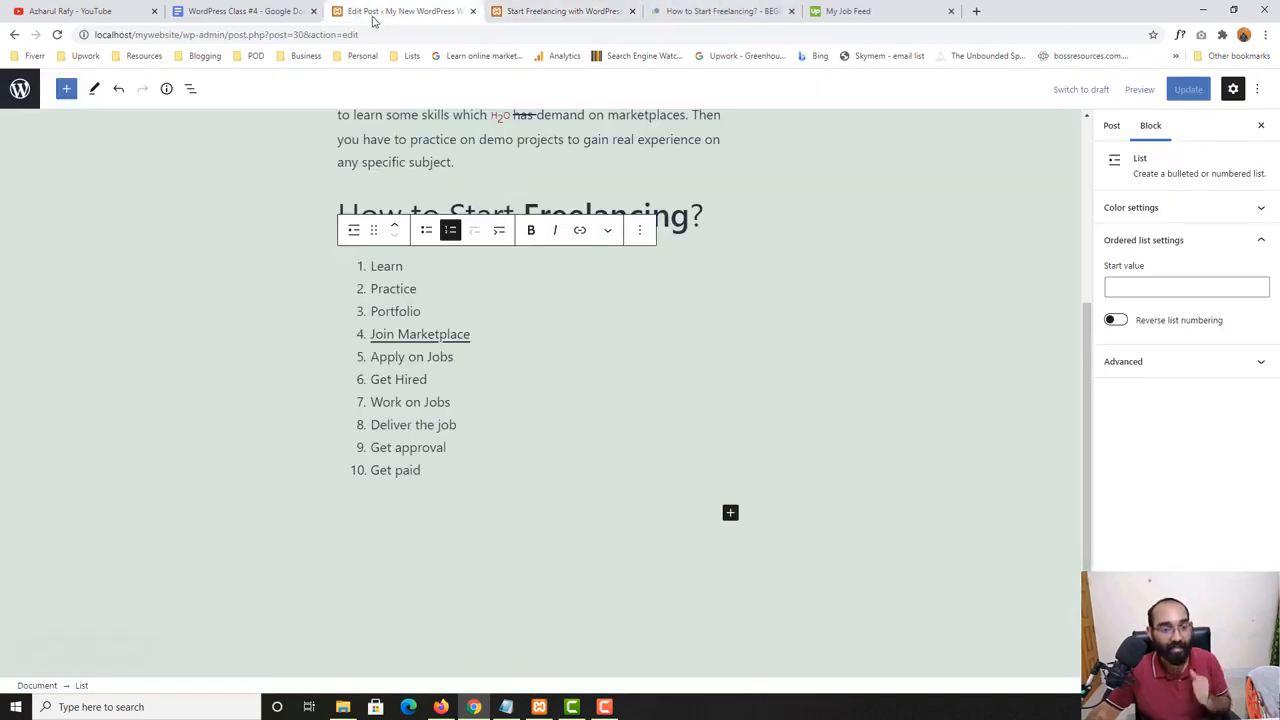
{"action": "left_click", "coordinate": [262, 11]}
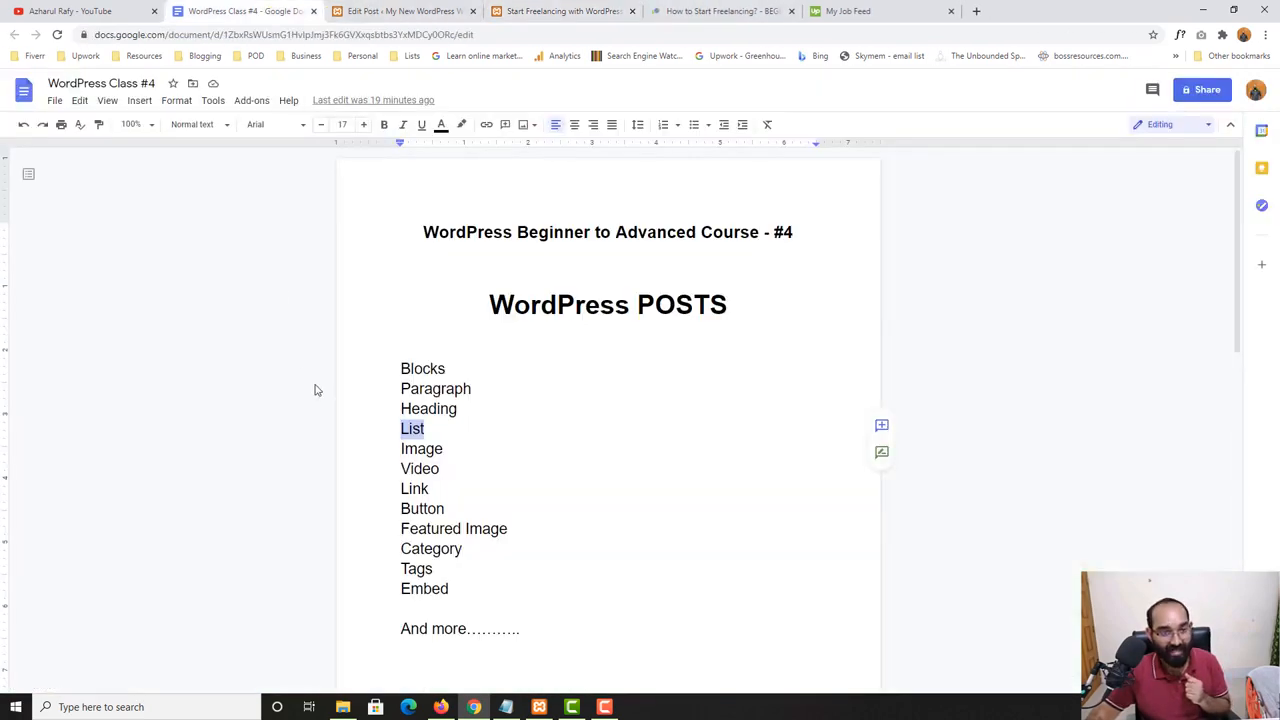
{"action": "double_click", "coordinate": [419, 450]}
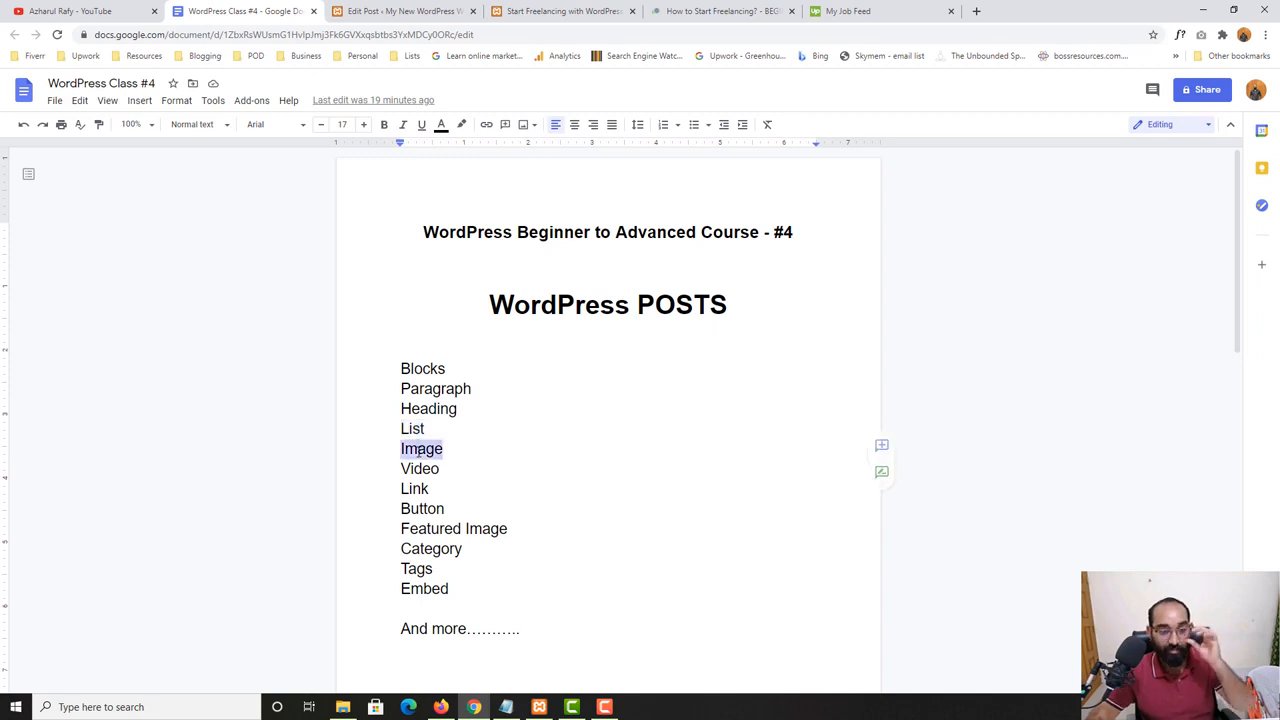
- Return to the WordPress post editor and insert an Image block below the numbered list
{"action": "left_click", "coordinate": [432, 10]}
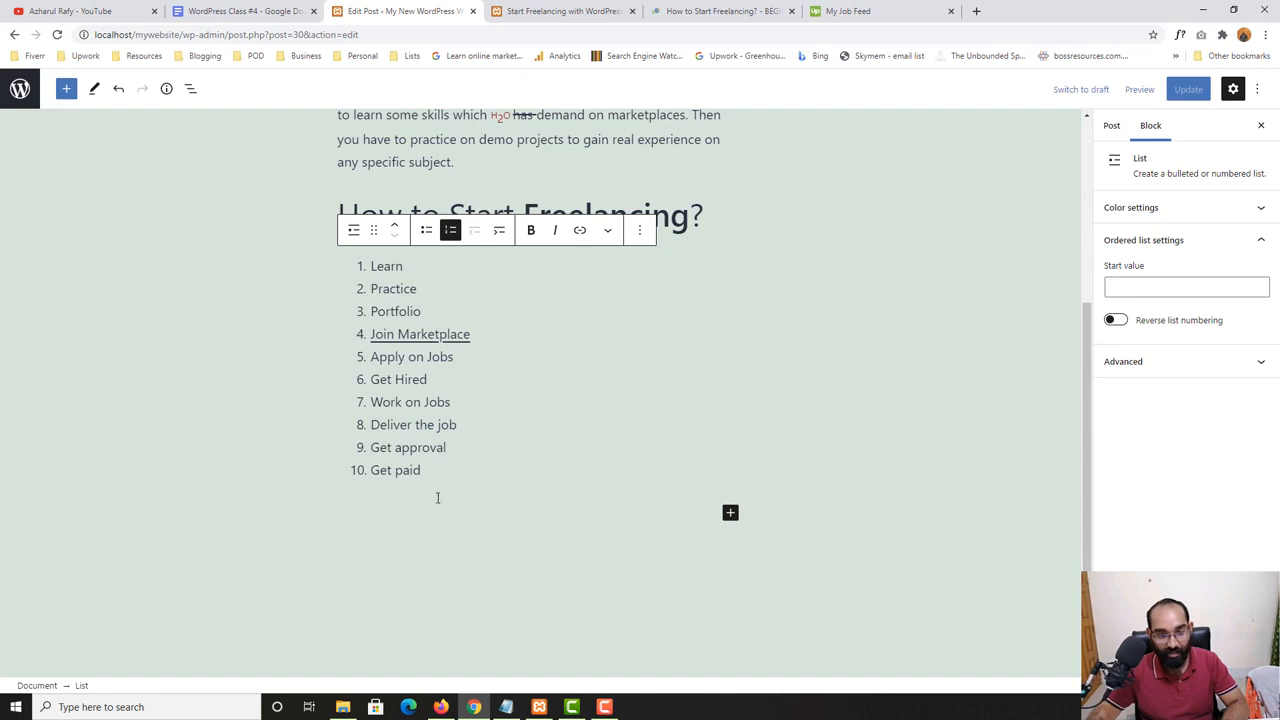
{"action": "left_click", "coordinate": [67, 90]}
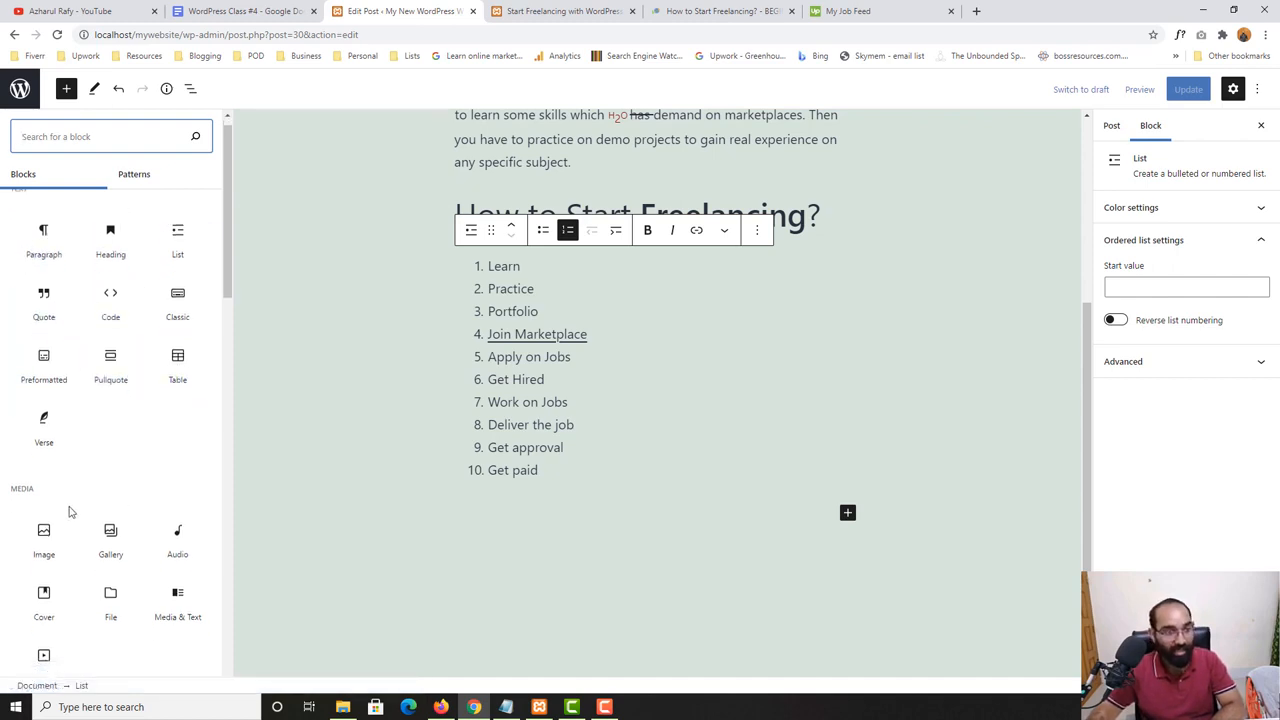
{"action": "scroll", "coordinate": [45, 460], "scroll_direction": "down", "scroll_amount": 2}
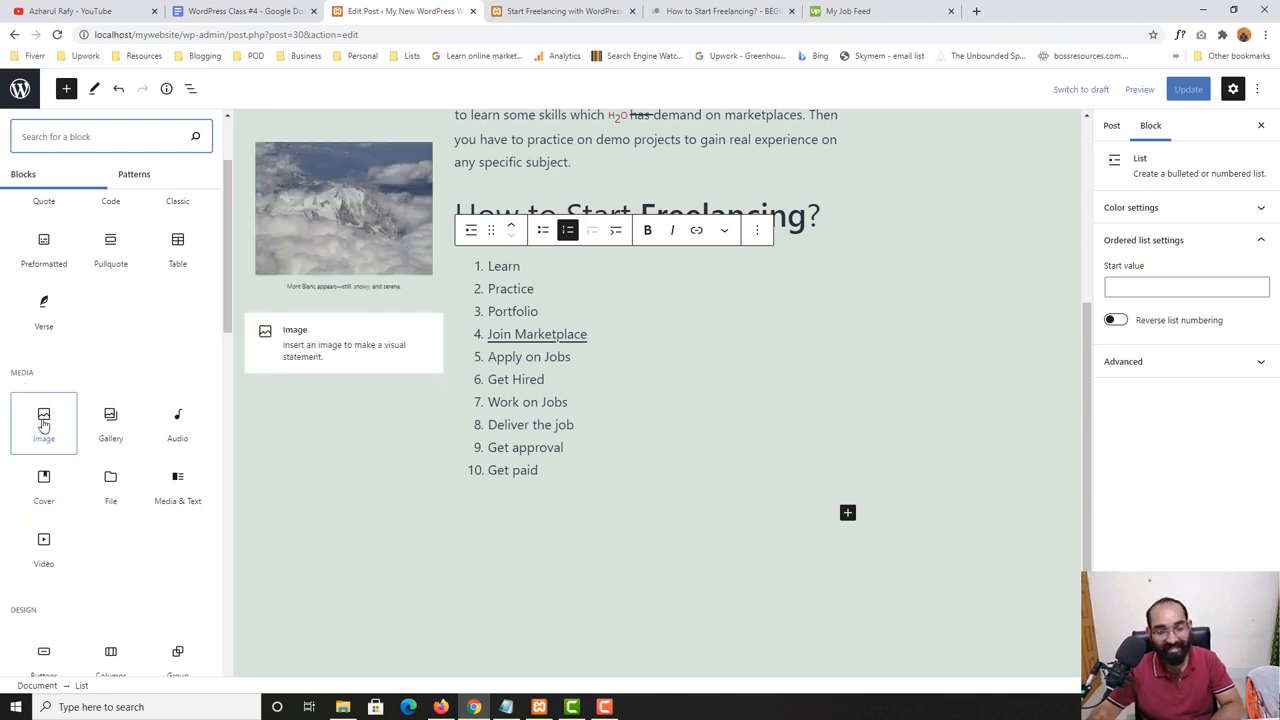
{"action": "left_click", "coordinate": [43, 425]}
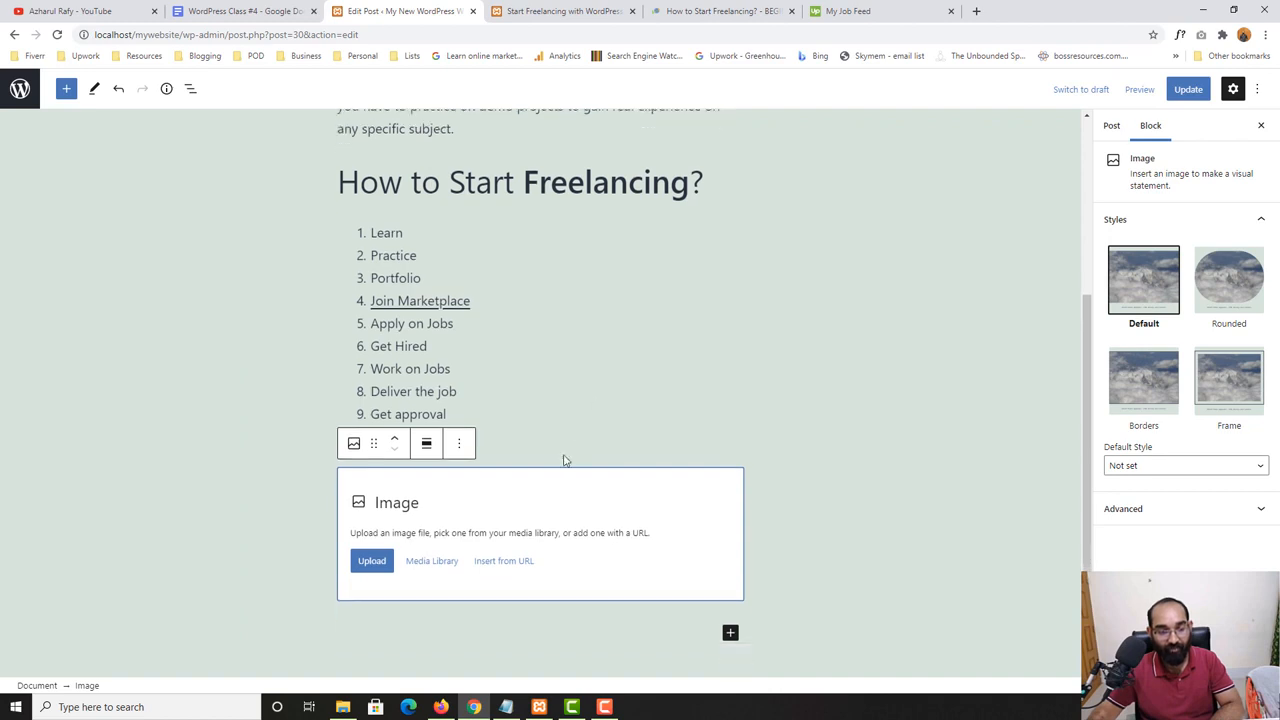
{"action": "scroll", "coordinate": [480, 418], "scroll_direction": "down", "scroll_amount": 1}
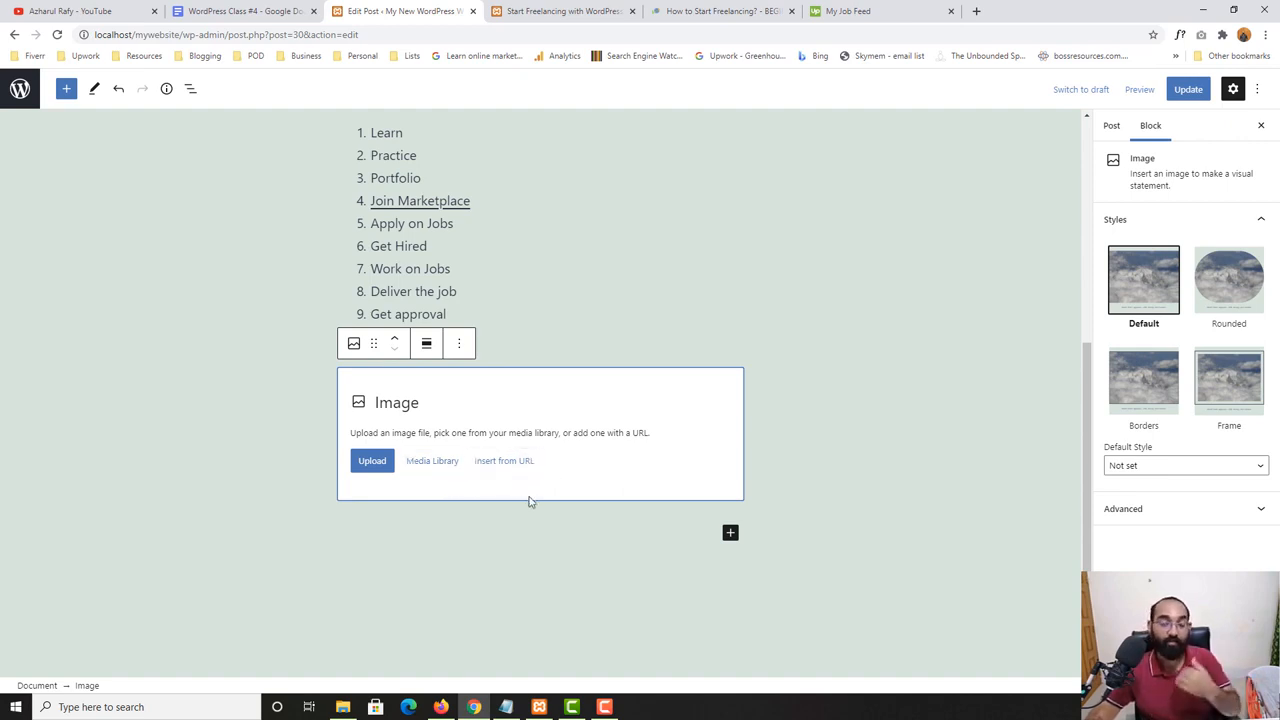
- Upload "Untitled design (2).png" from the Downloads folder into the Image block
{"action": "left_click", "coordinate": [372, 463]}
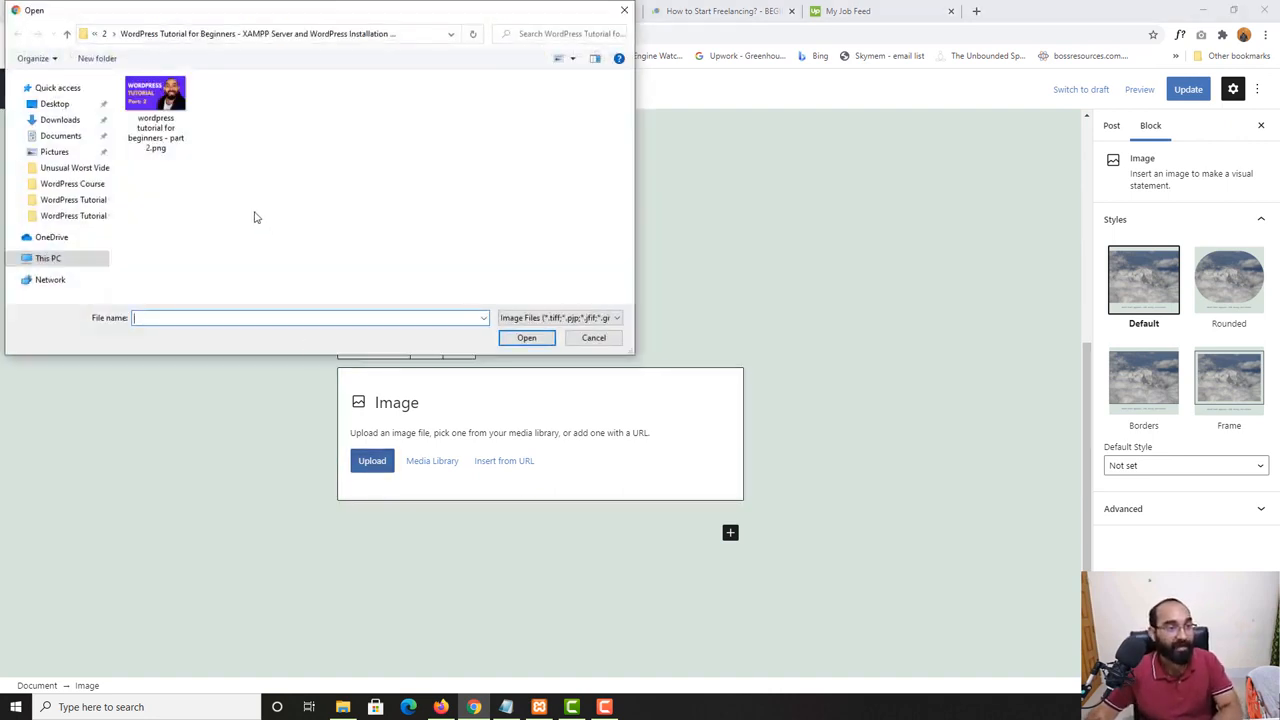
{"action": "left_click", "coordinate": [59, 122]}
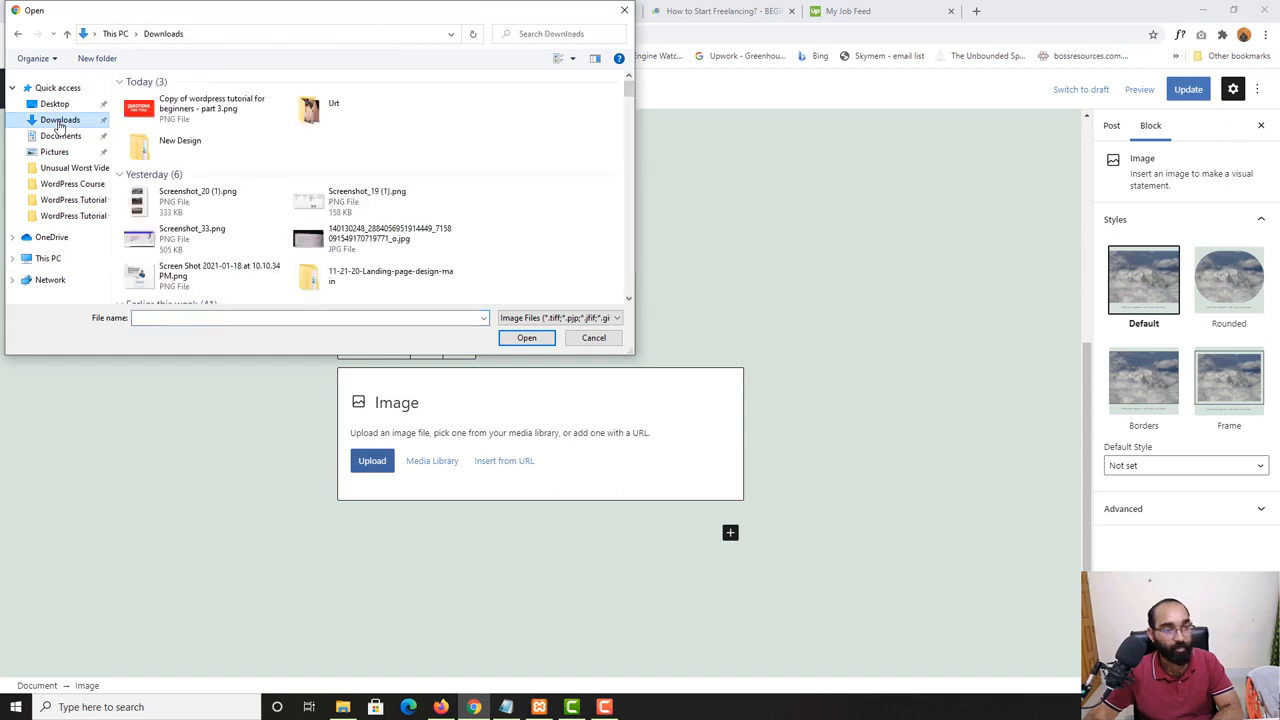
{"action": "scroll", "coordinate": [628, 92], "scroll_direction": "down", "scroll_amount": 10}
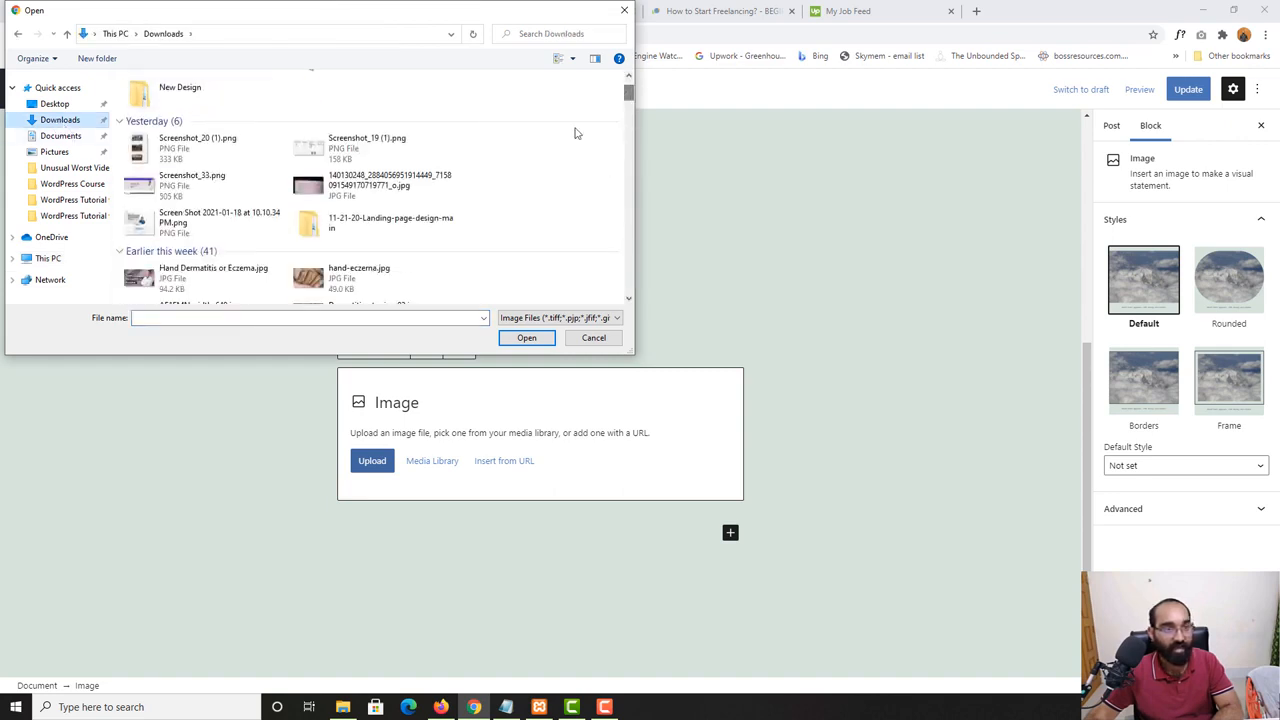
{"action": "scroll", "coordinate": [490, 230], "scroll_direction": "down", "scroll_amount": 5}
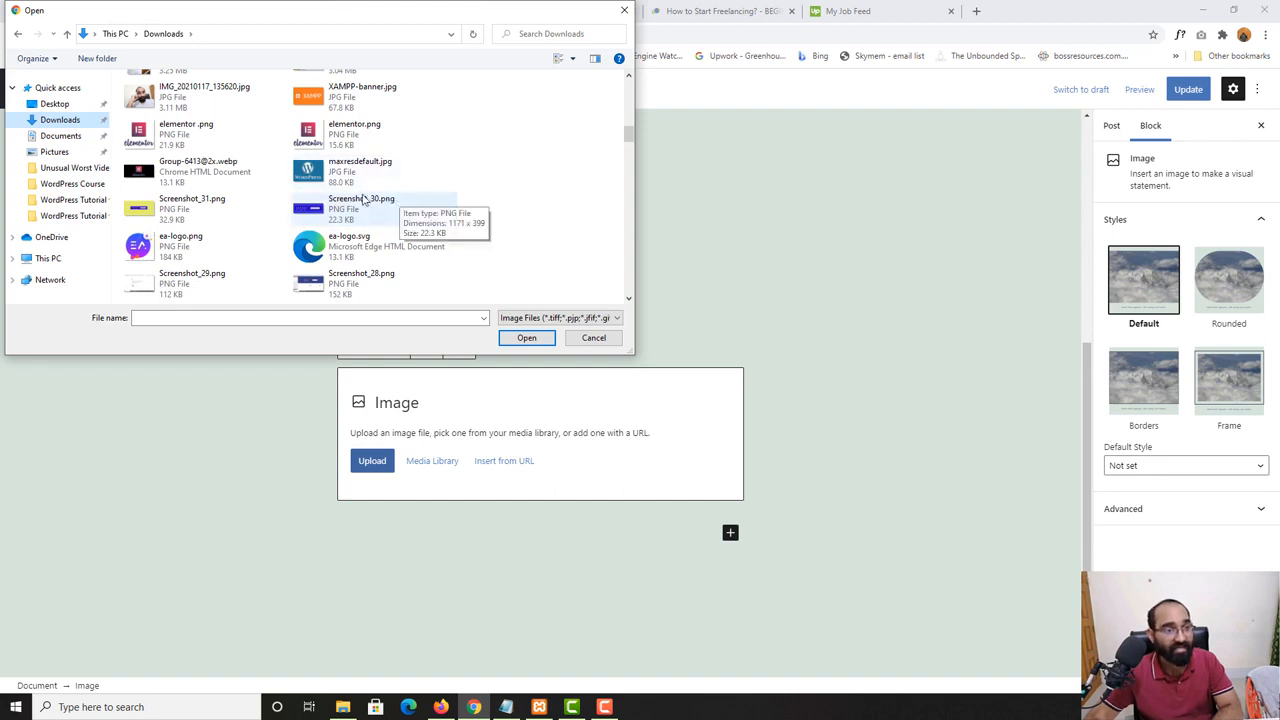
{"action": "scroll", "coordinate": [400, 215], "scroll_direction": "down", "scroll_amount": 1}
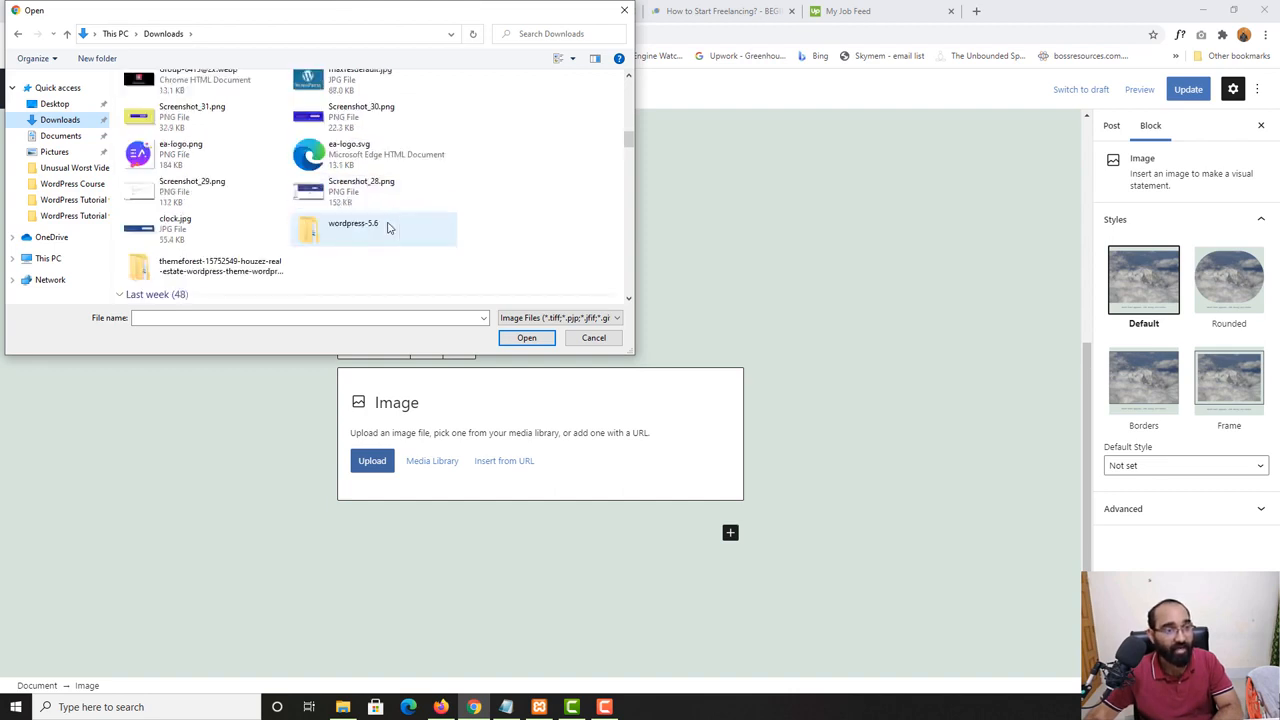
{"action": "left_click", "coordinate": [178, 120]}
{"action": "right_click", "coordinate": [176, 124]}
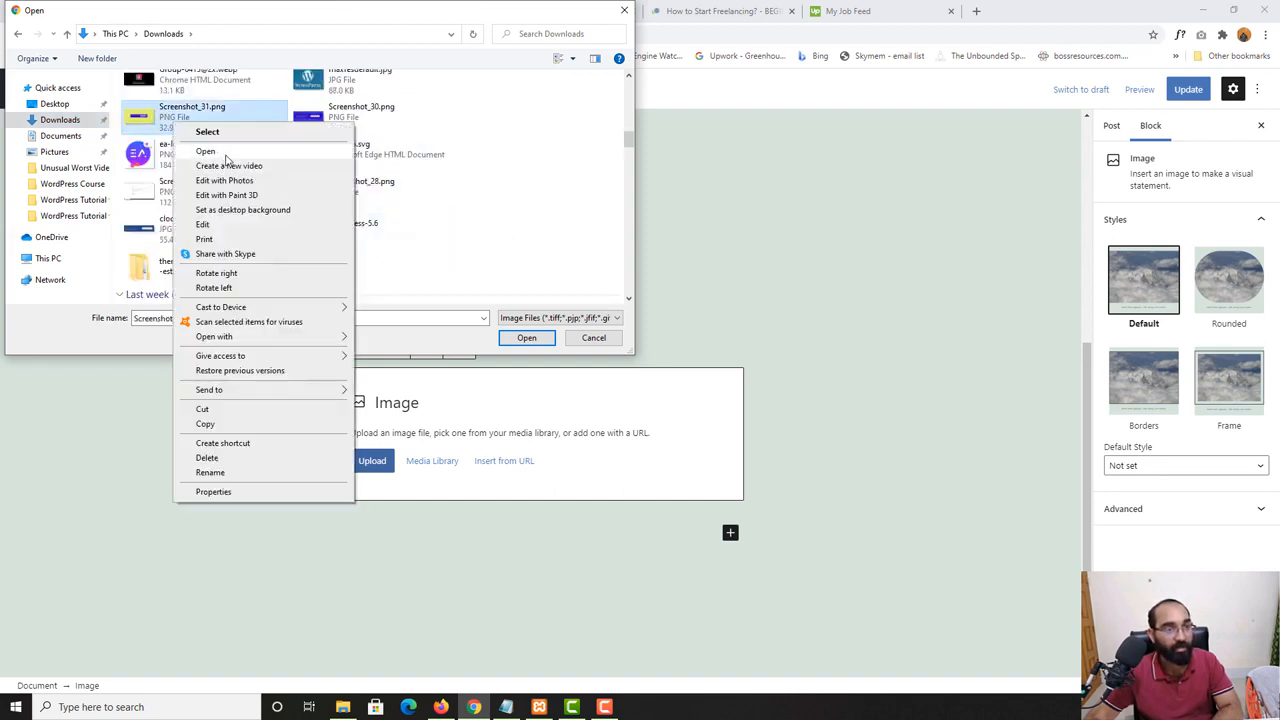
{"action": "left_click", "coordinate": [508, 177]}
{"action": "scroll", "coordinate": [482, 240], "scroll_direction": "down", "scroll_amount": 1}
{"action": "scroll", "coordinate": [482, 240], "scroll_direction": "down", "scroll_amount": 4}
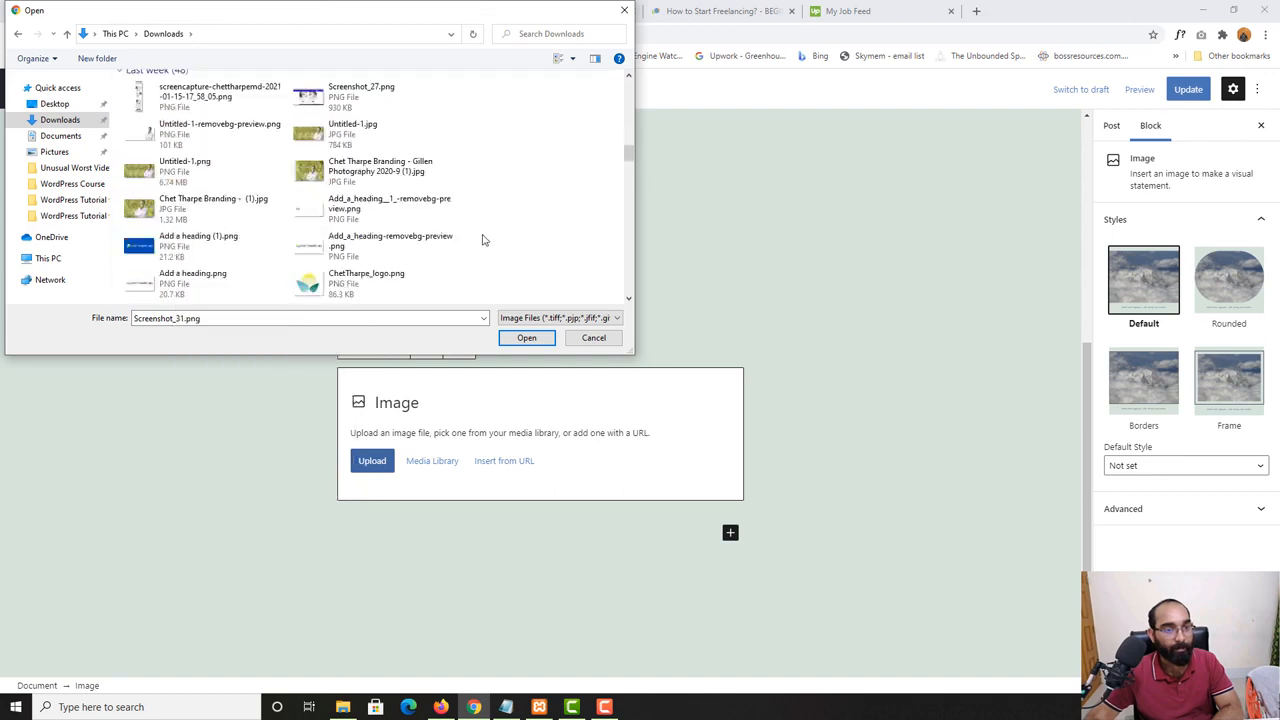
{"action": "scroll", "coordinate": [482, 240], "scroll_direction": "down", "scroll_amount": 1}
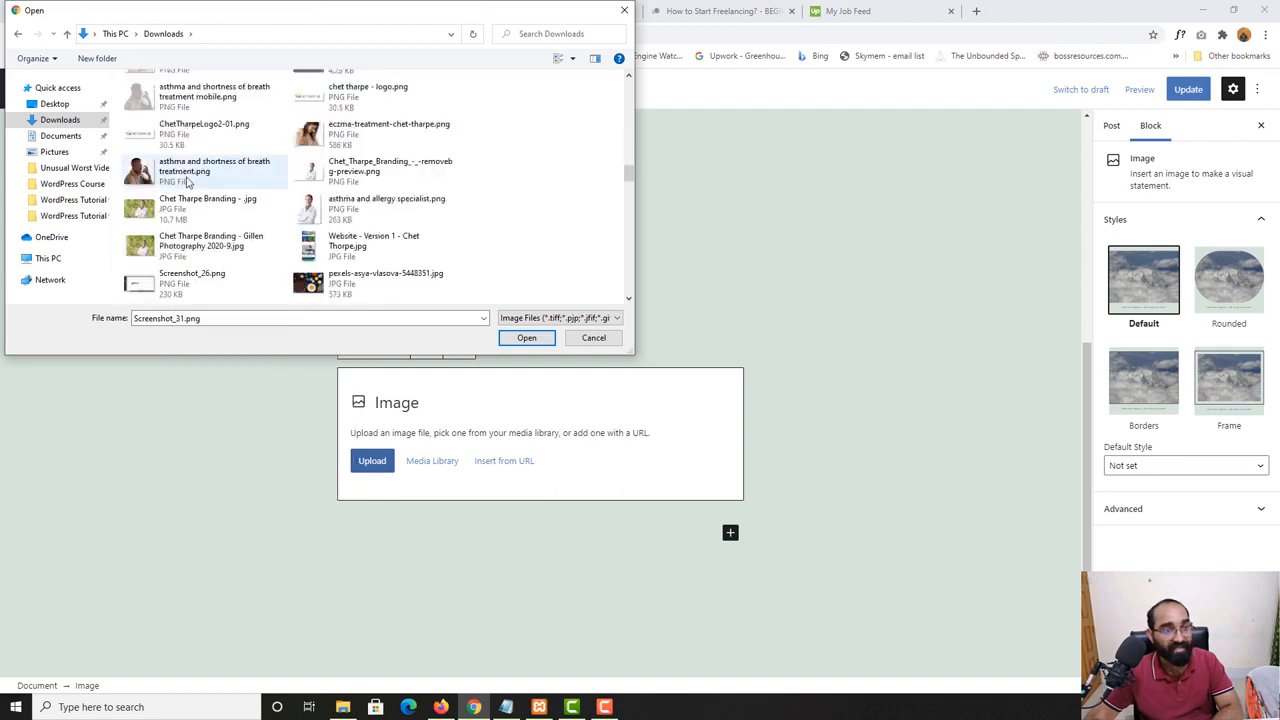
{"action": "scroll", "coordinate": [210, 215], "scroll_direction": "down", "scroll_amount": 3}
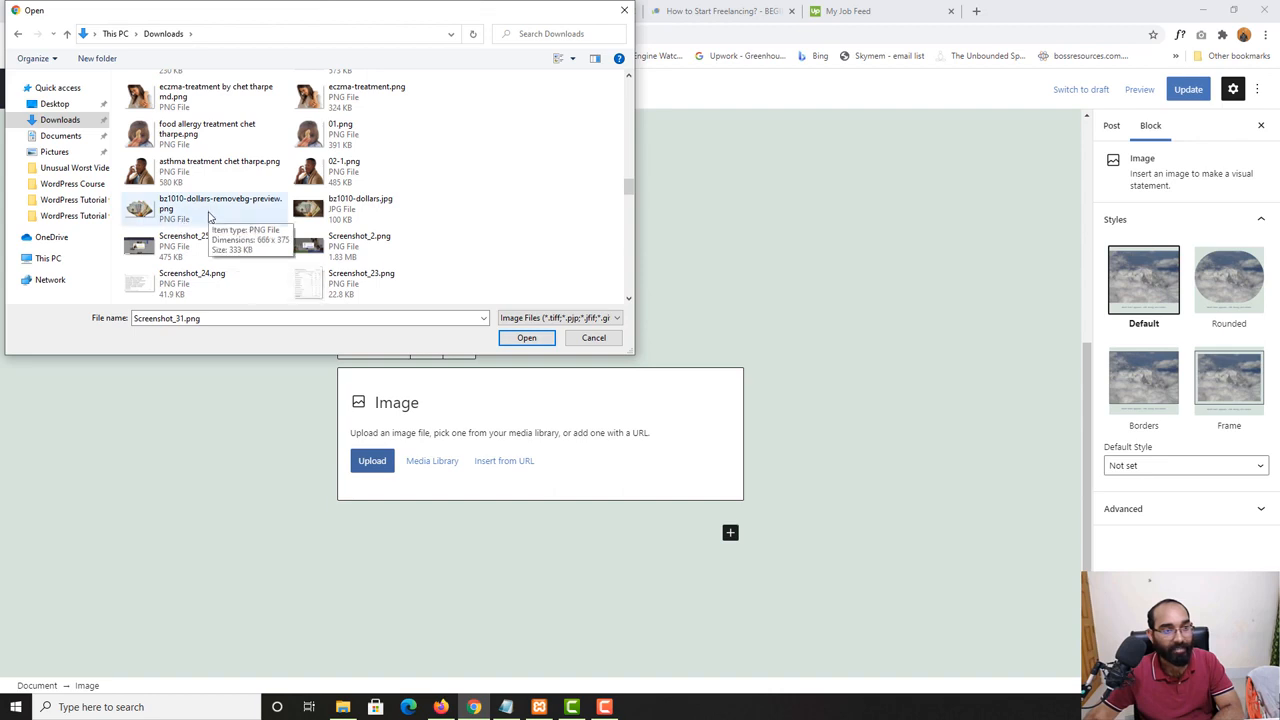
{"action": "scroll", "coordinate": [210, 222], "scroll_direction": "down", "scroll_amount": 3}
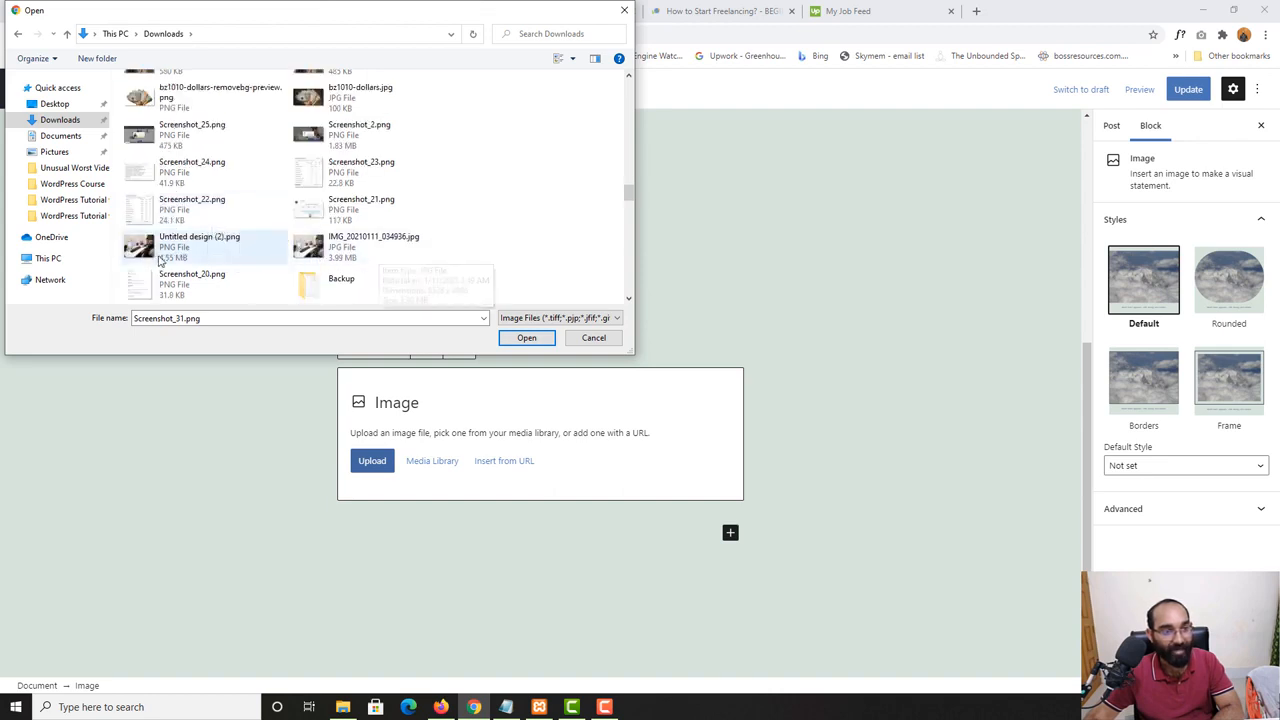
{"action": "left_click", "coordinate": [221, 250]}
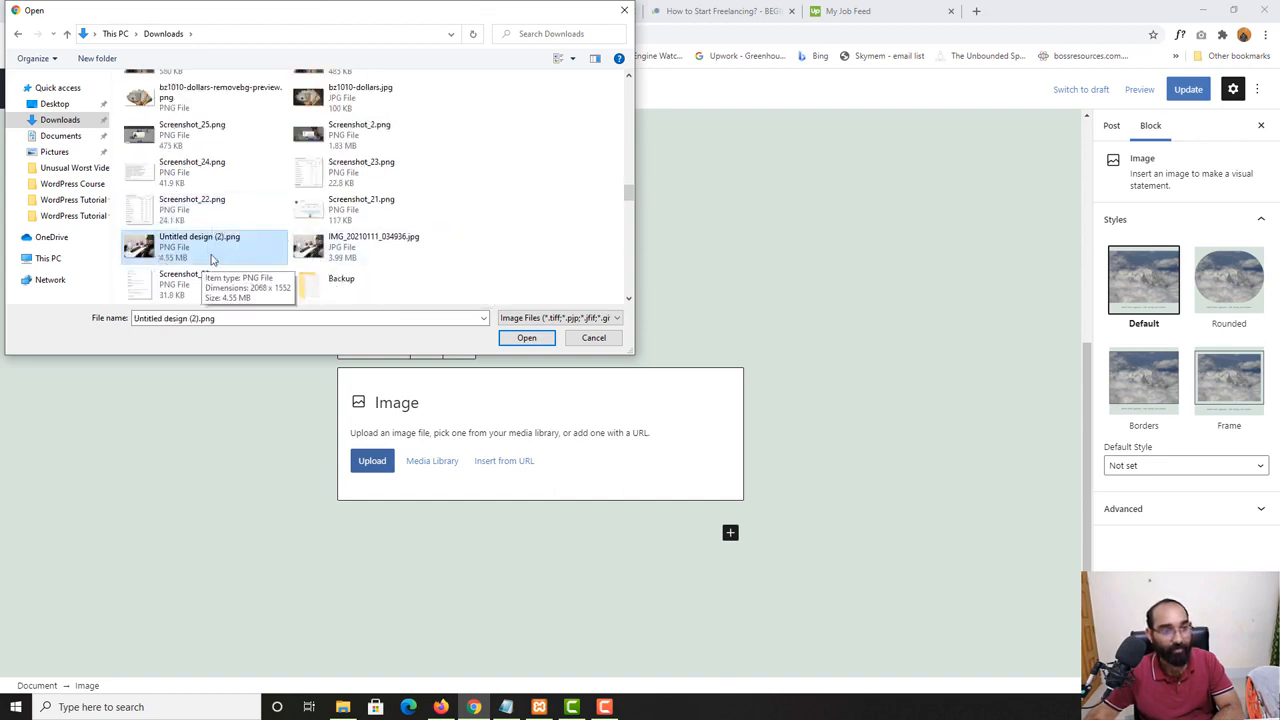
{"action": "left_click", "coordinate": [530, 338]}
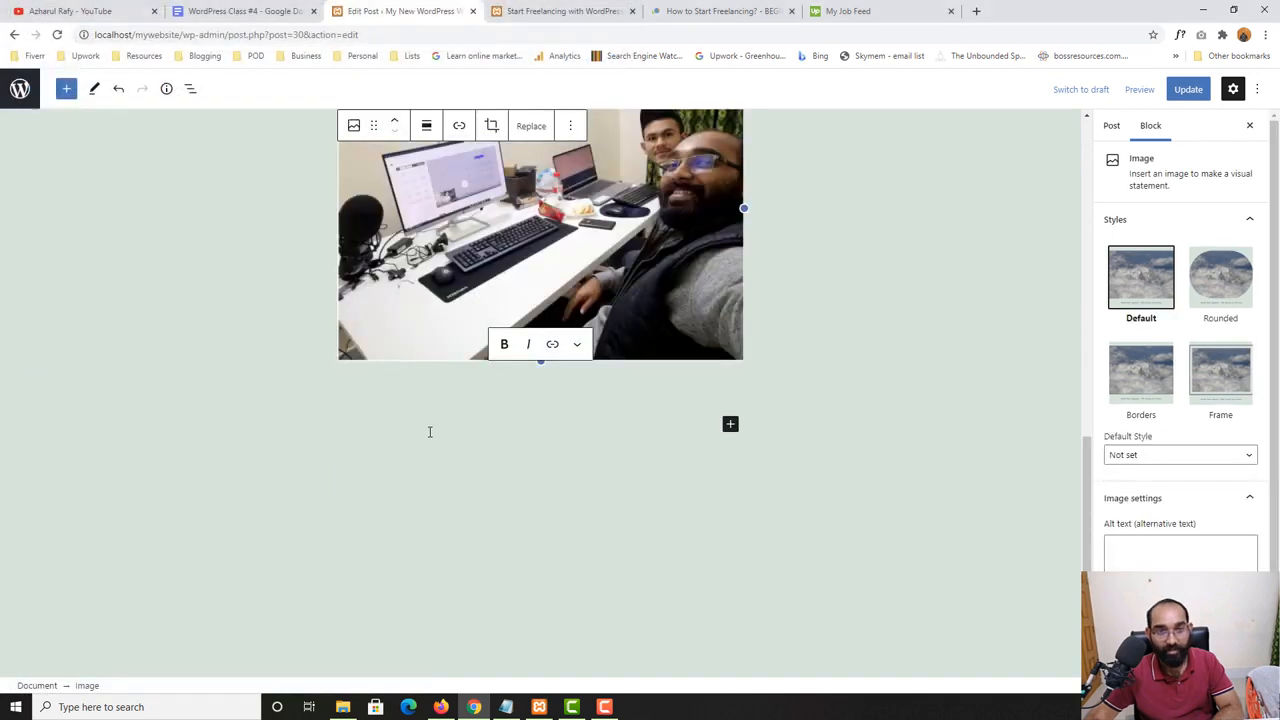
- Update the post and reload its published page to view the photo below the numbered list
{"action": "scroll", "coordinate": [425, 418], "scroll_direction": "up", "scroll_amount": 1}
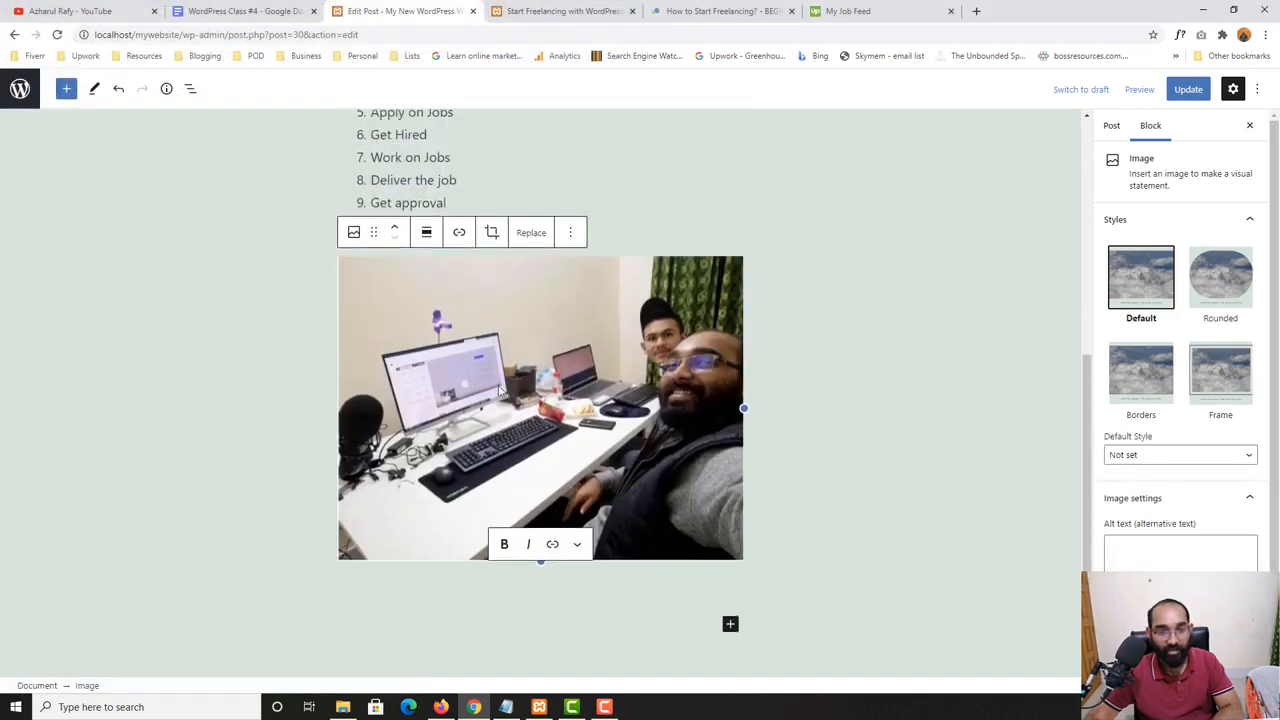
{"action": "left_click", "coordinate": [799, 349]}
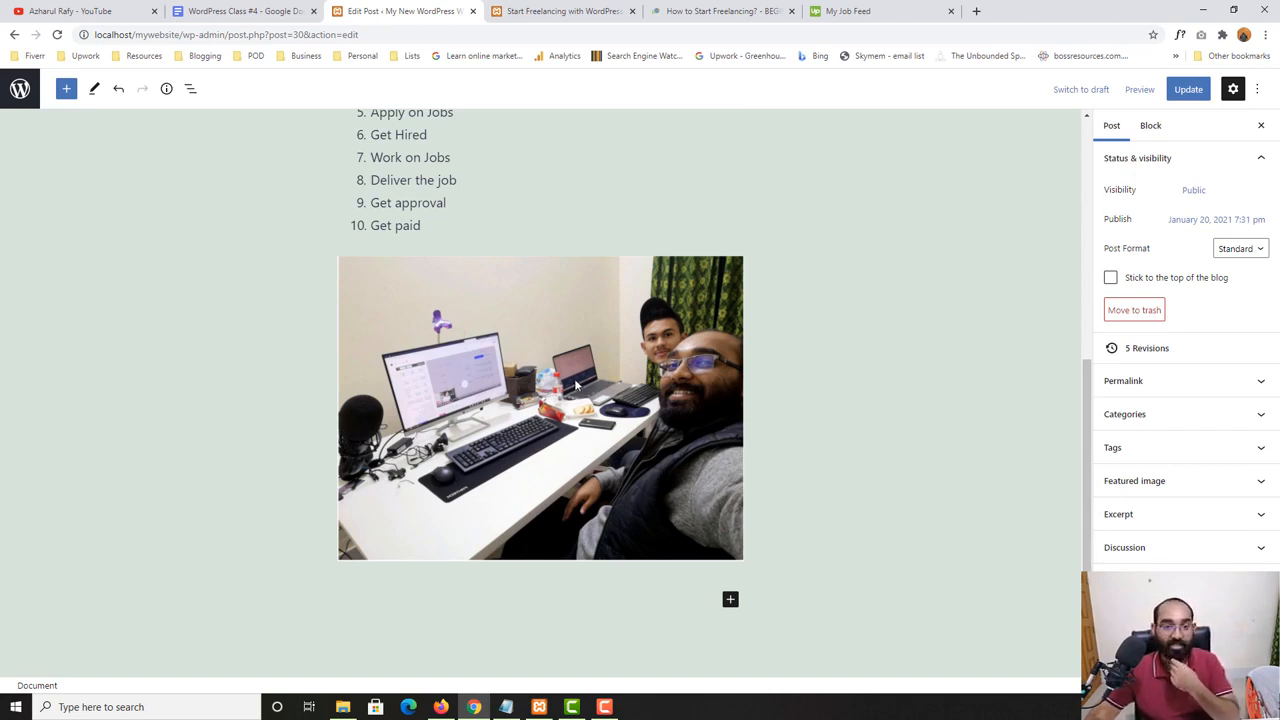
{"action": "left_click", "coordinate": [1187, 91]}
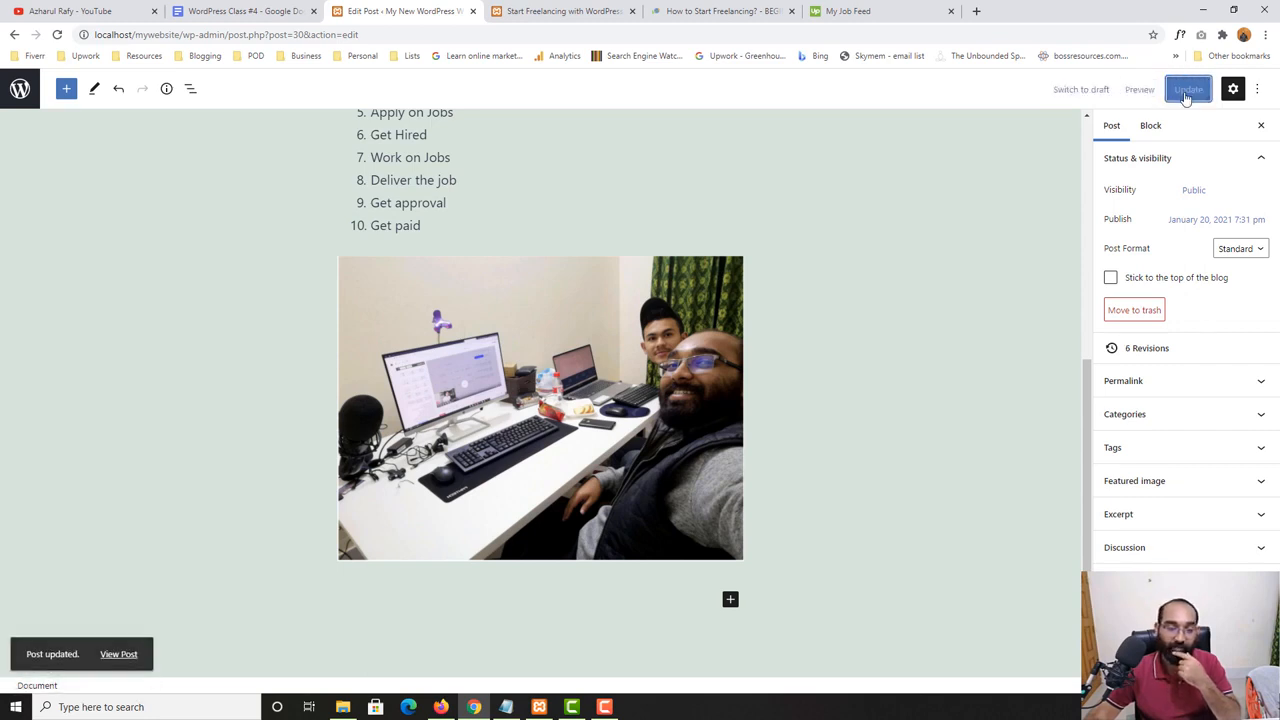
{"action": "left_click", "coordinate": [560, 11]}
{"action": "key", "text": "F5"}
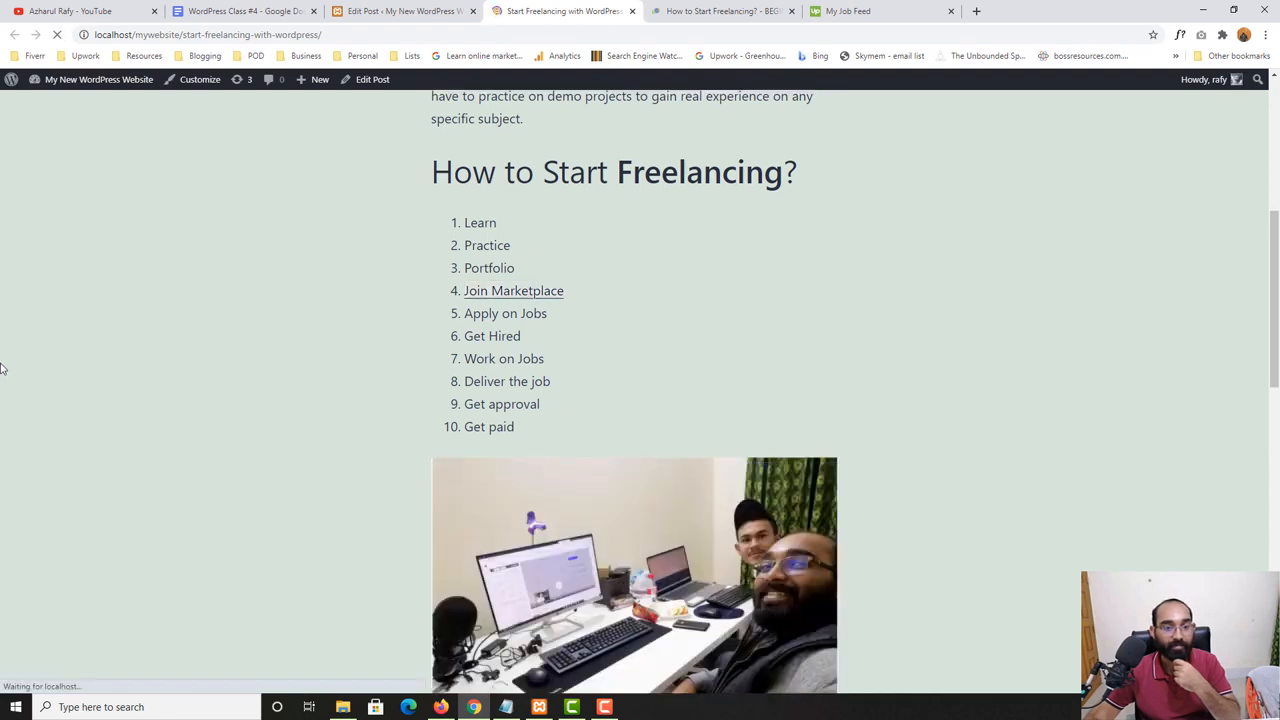
{"action": "scroll", "coordinate": [427, 360], "scroll_direction": "down", "scroll_amount": 3}
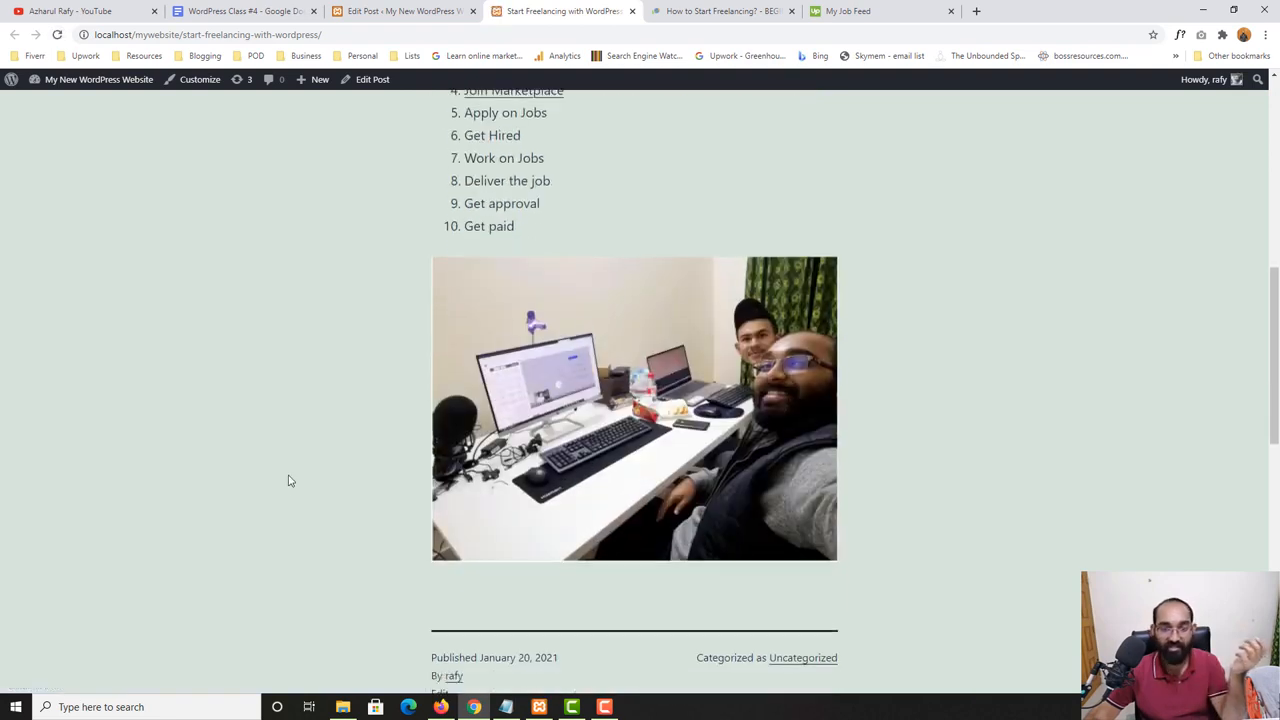
- Return to the post editor and caption the photo "Working on my office"
{"action": "left_click", "coordinate": [404, 13]}
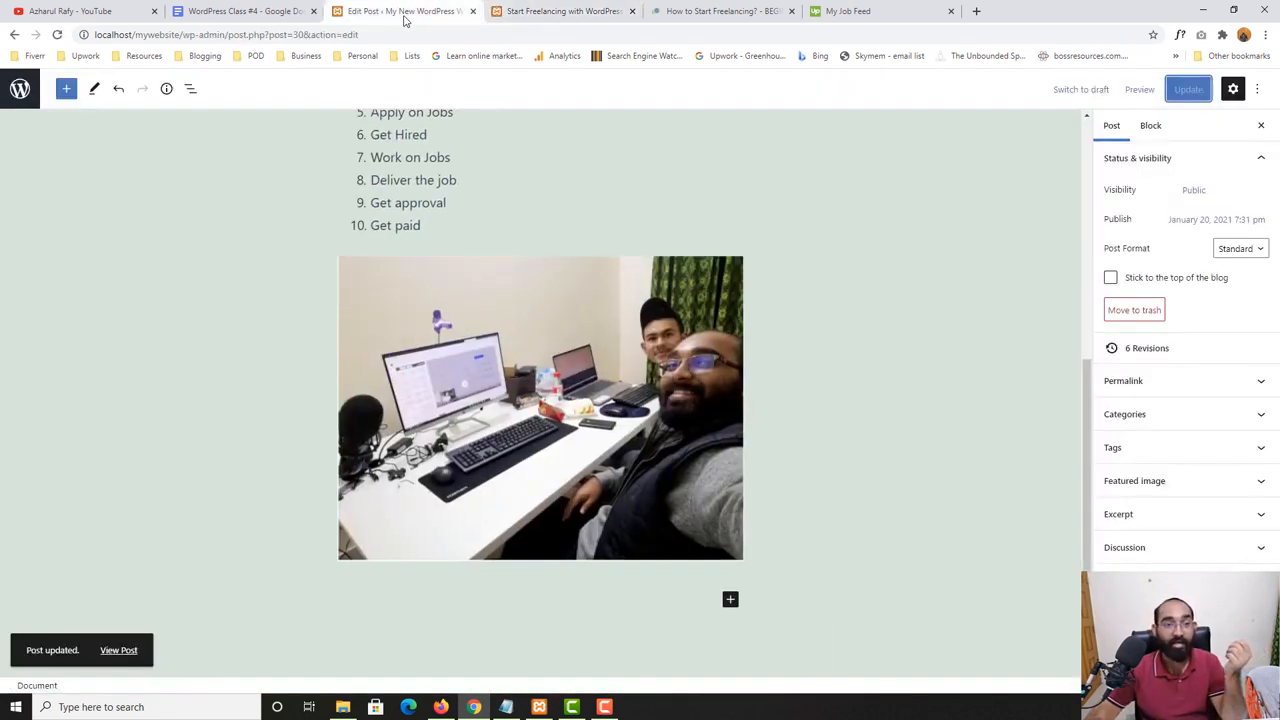
{"action": "left_click", "coordinate": [548, 508]}
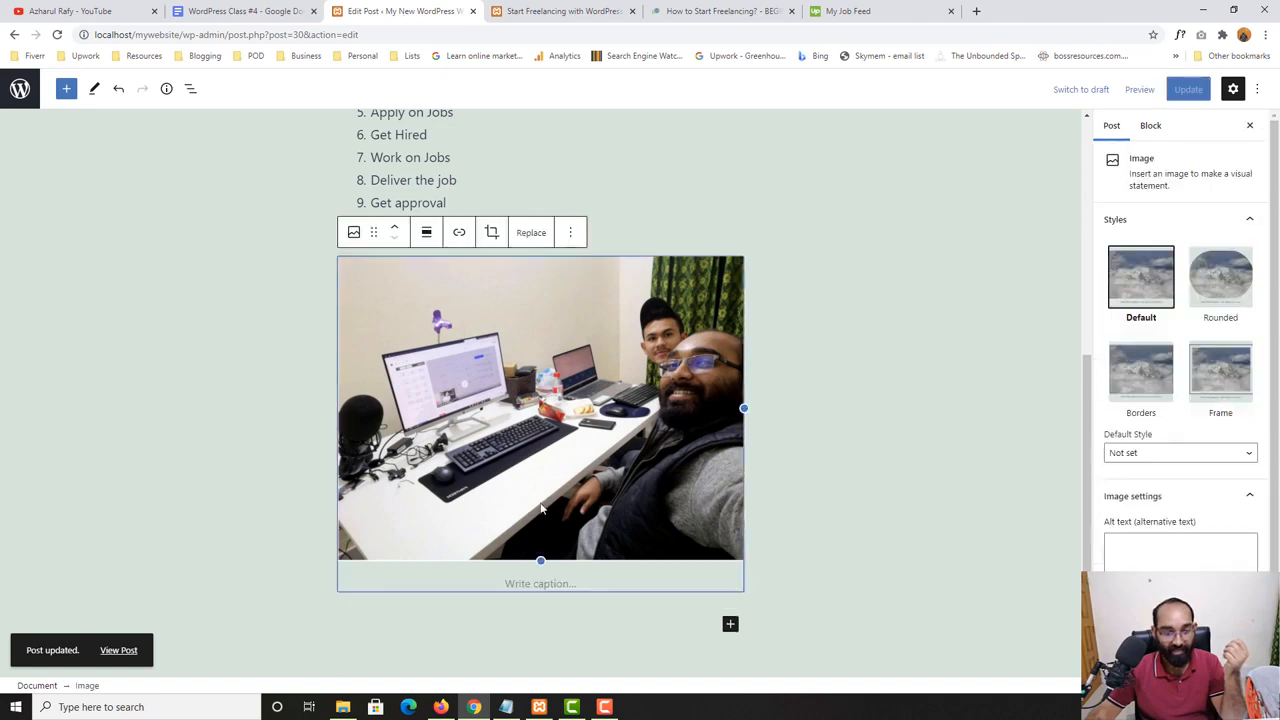
{"action": "left_click", "coordinate": [517, 586]}
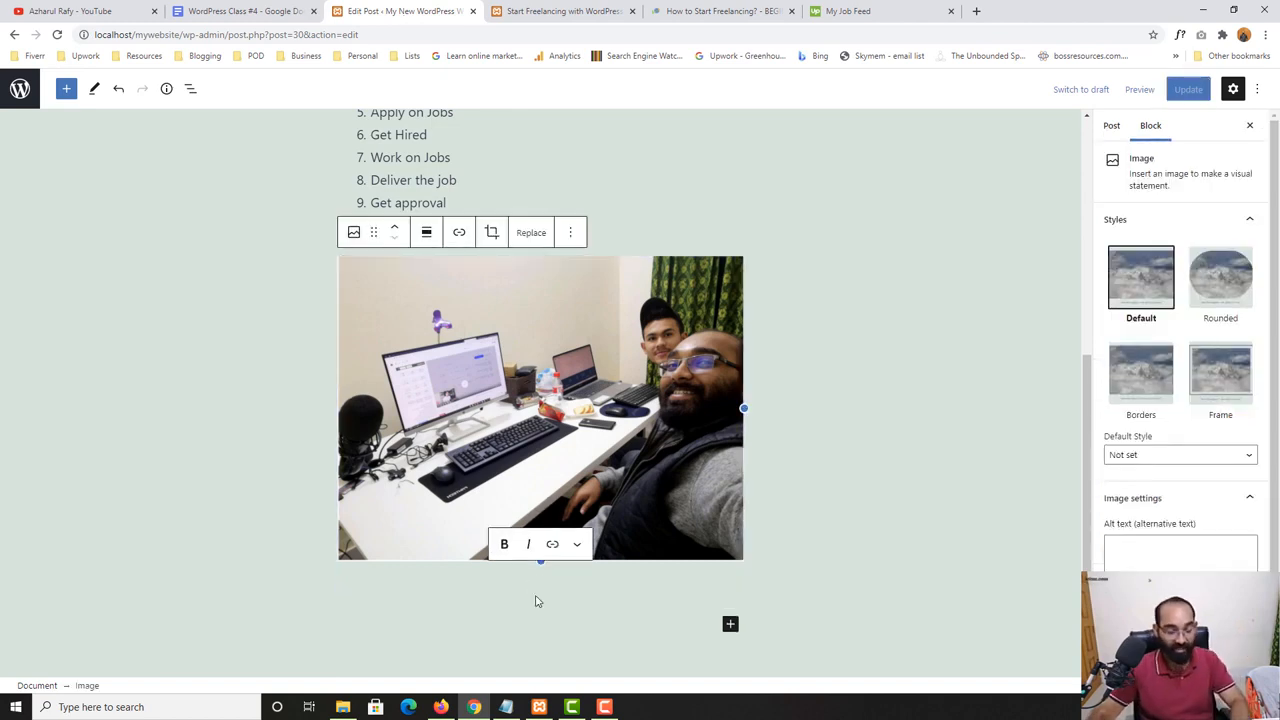
{"action": "type", "text": "Work"}
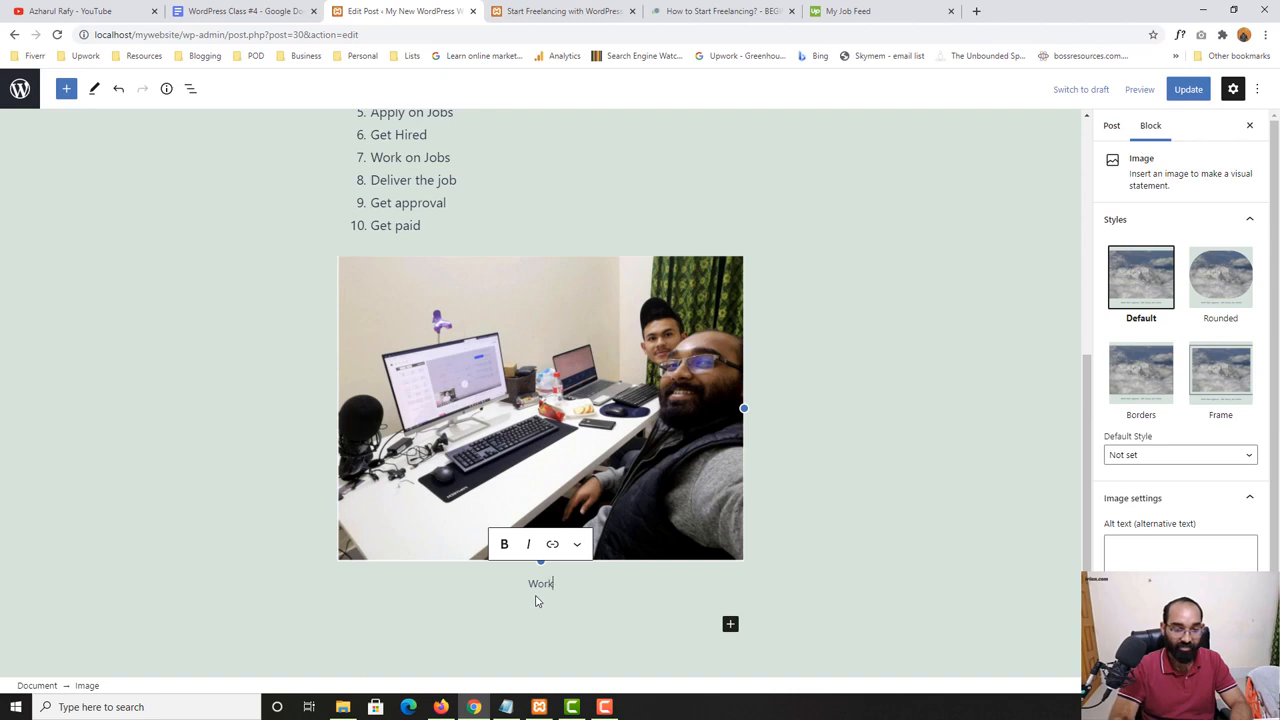
{"action": "type", "text": "ing on my d"}
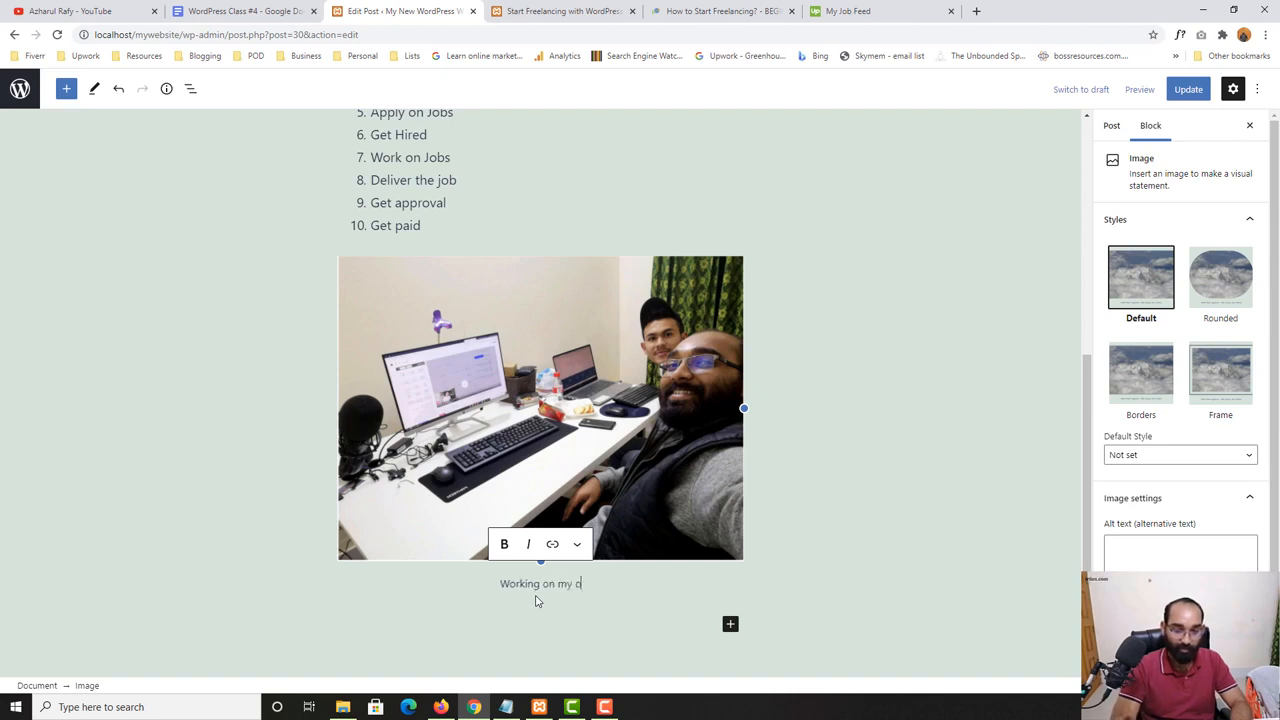
{"action": "key", "text": "BackSpace"}
{"action": "type", "text": "office"}
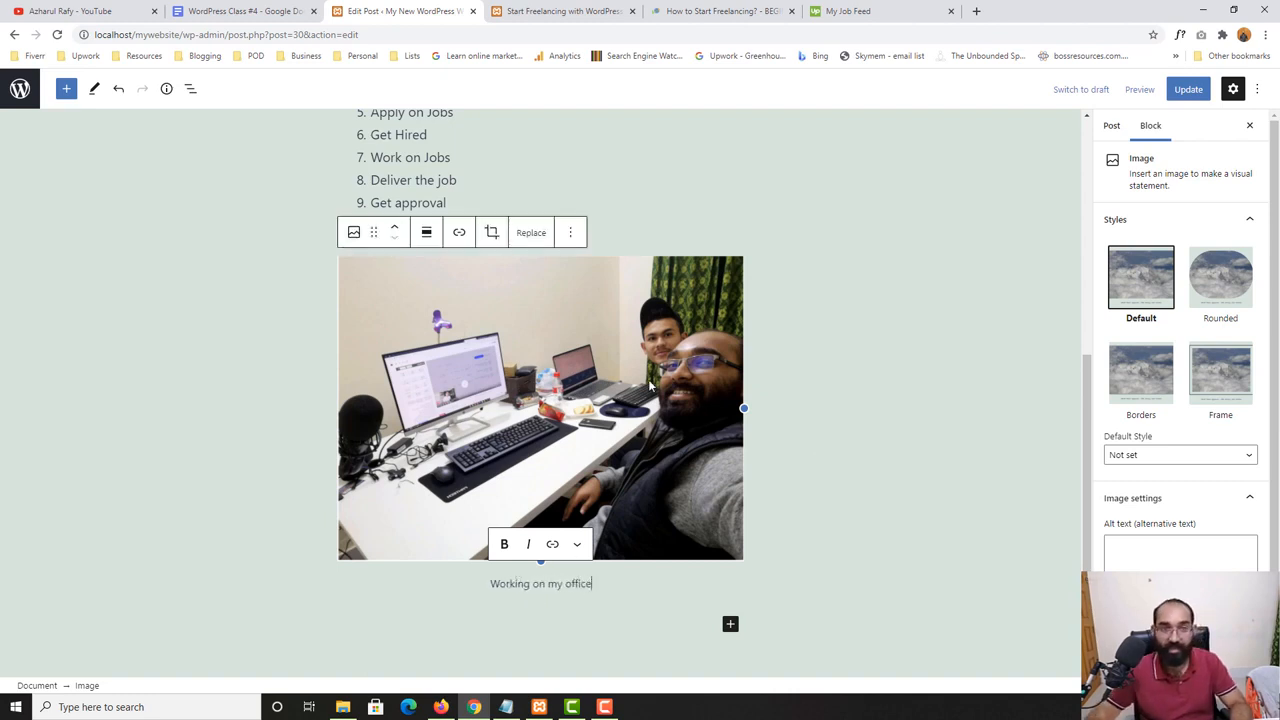
- Update the post and reload its published page to check the photo's caption
{"action": "left_click", "coordinate": [1188, 89]}
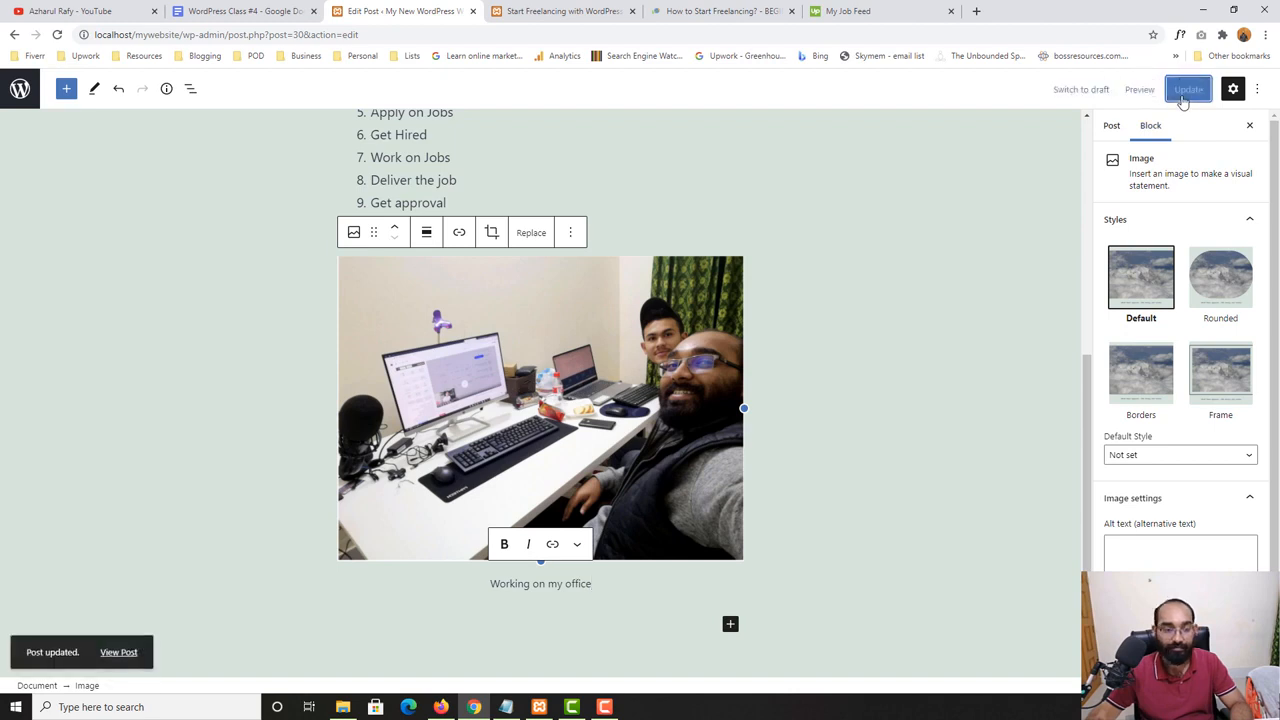
{"action": "right_click", "coordinate": [125, 651]}
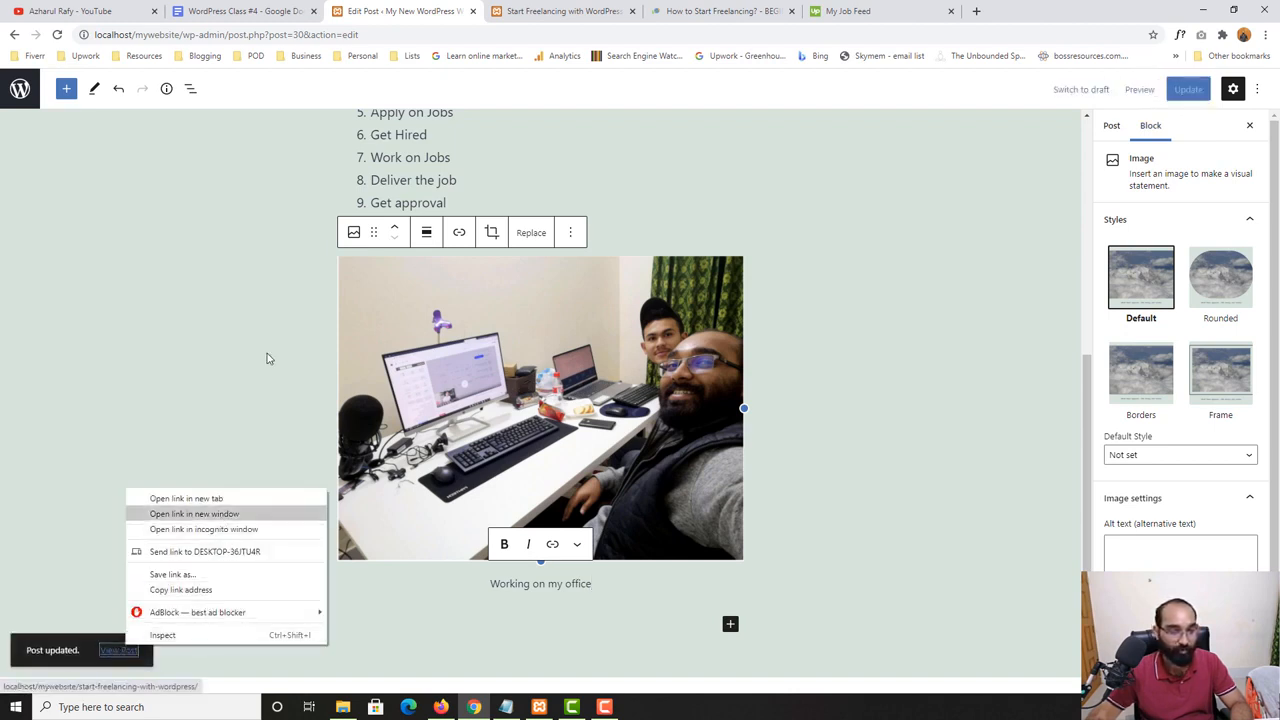
{"action": "left_click", "coordinate": [533, 8]}
{"action": "left_click", "coordinate": [57, 34]}
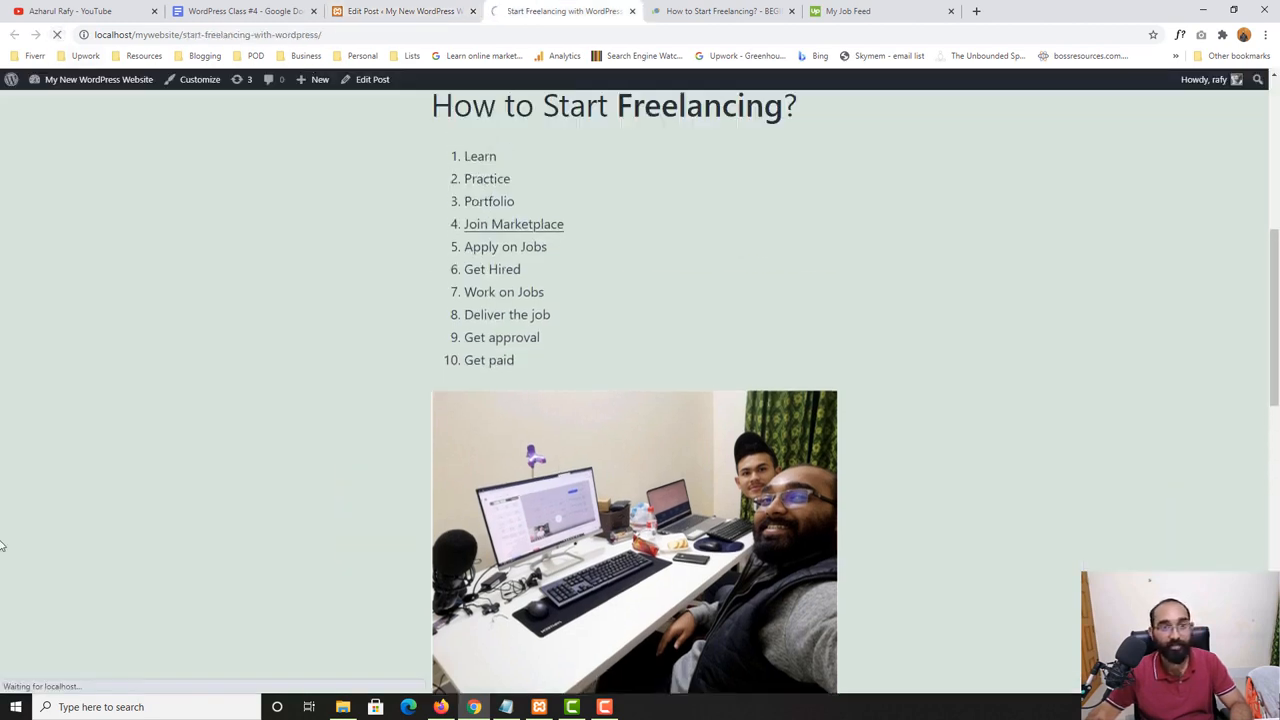
{"action": "scroll", "coordinate": [354, 437], "scroll_direction": "down", "scroll_amount": 6}
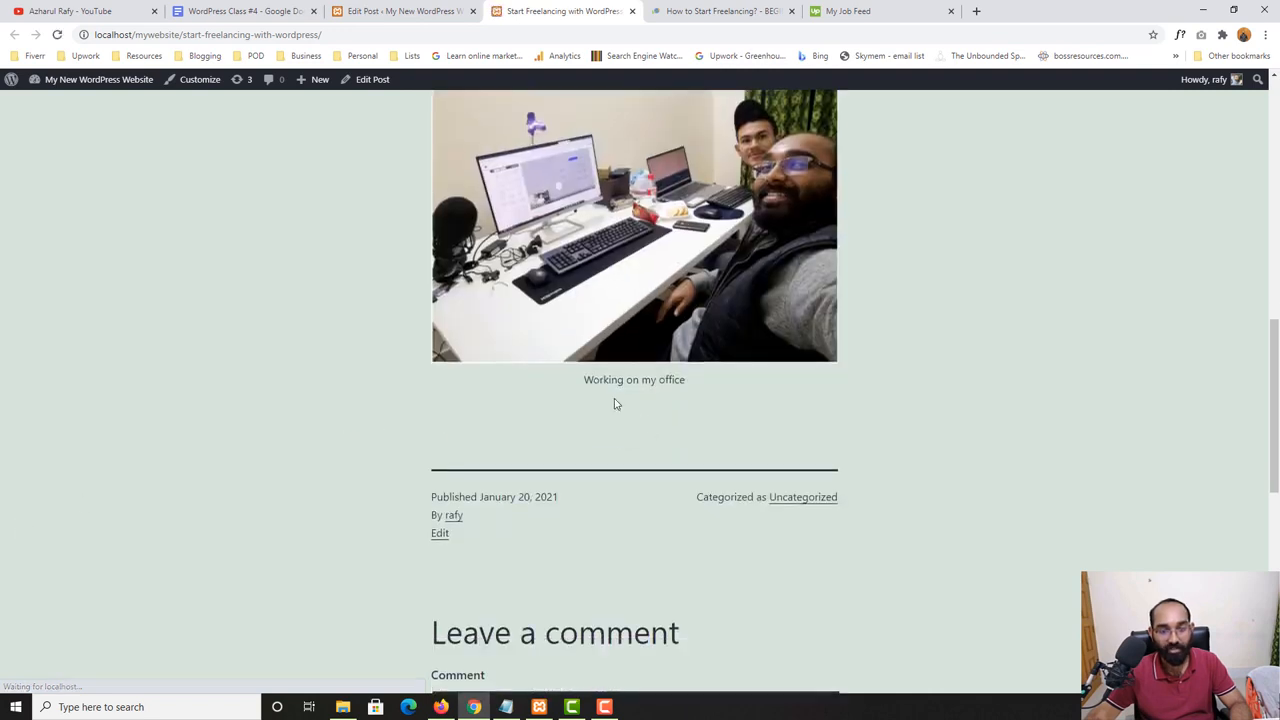
{"action": "scroll", "coordinate": [577, 331], "scroll_direction": "up", "scroll_amount": 2}
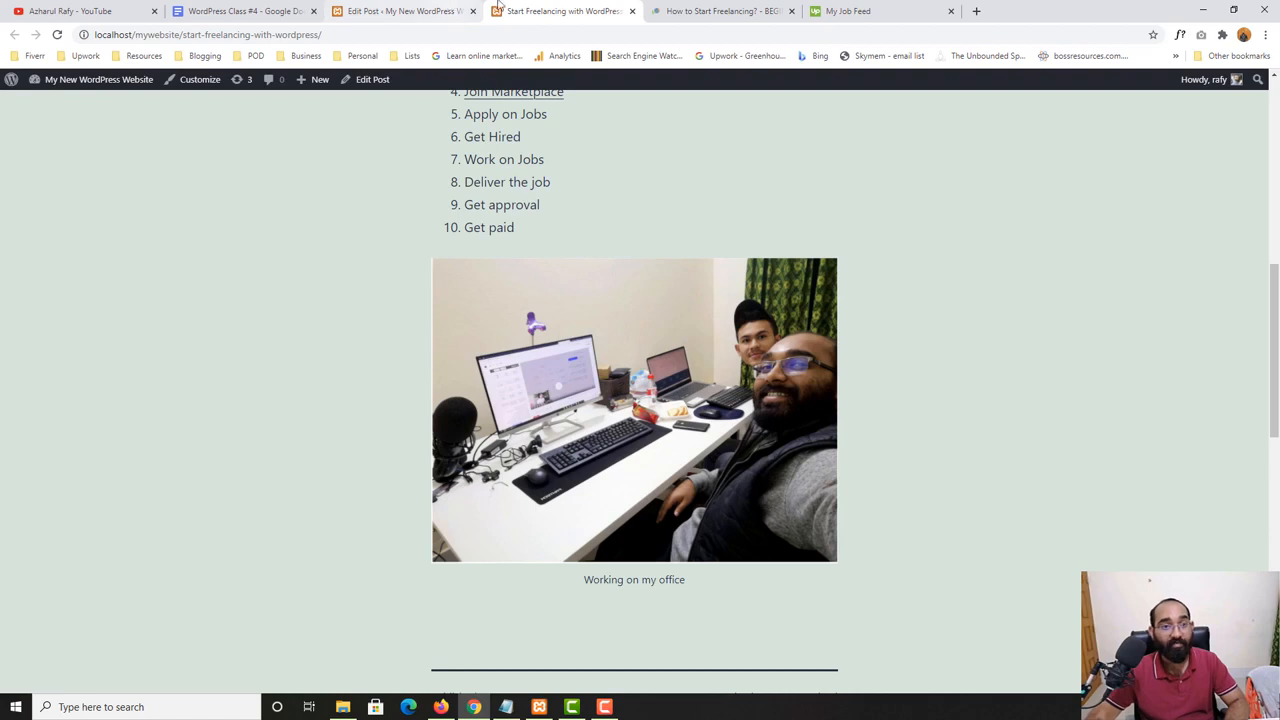
- Open the site's Media Library through the dashboard to view the uploaded photo, close it and return to the post editor
{"action": "left_click", "coordinate": [430, 11]}
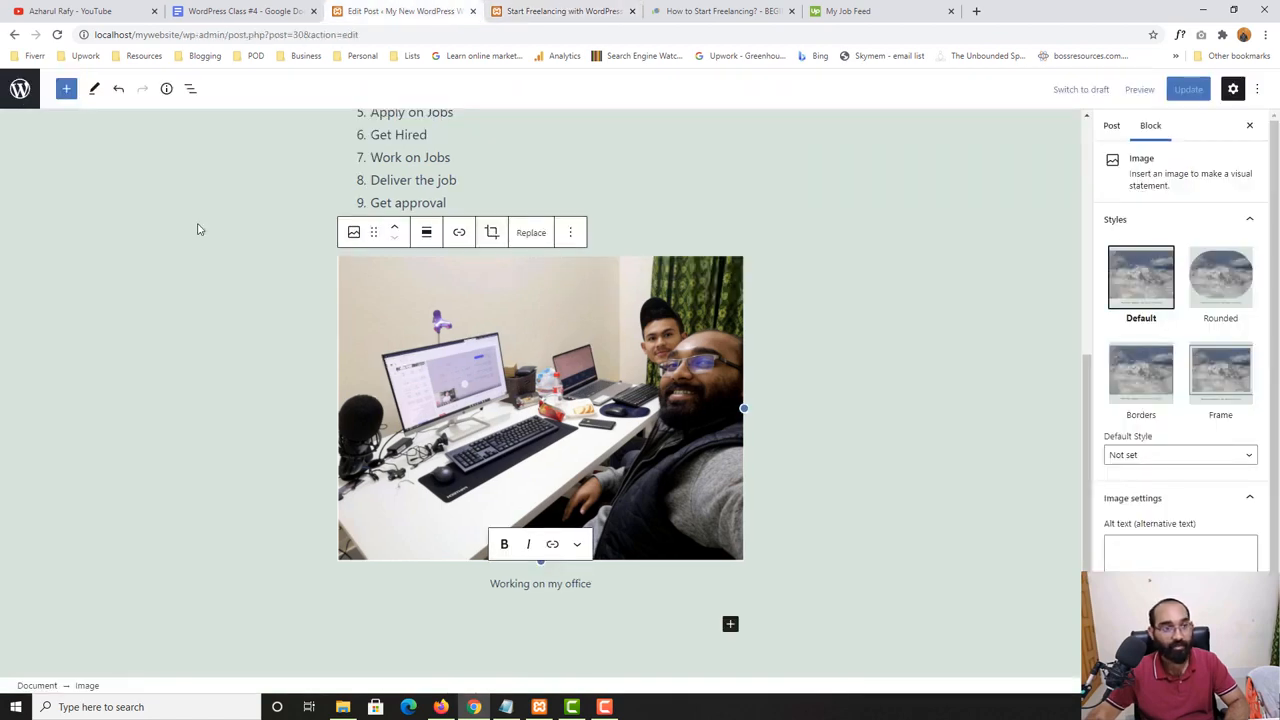
{"action": "left_click", "coordinate": [581, 8]}
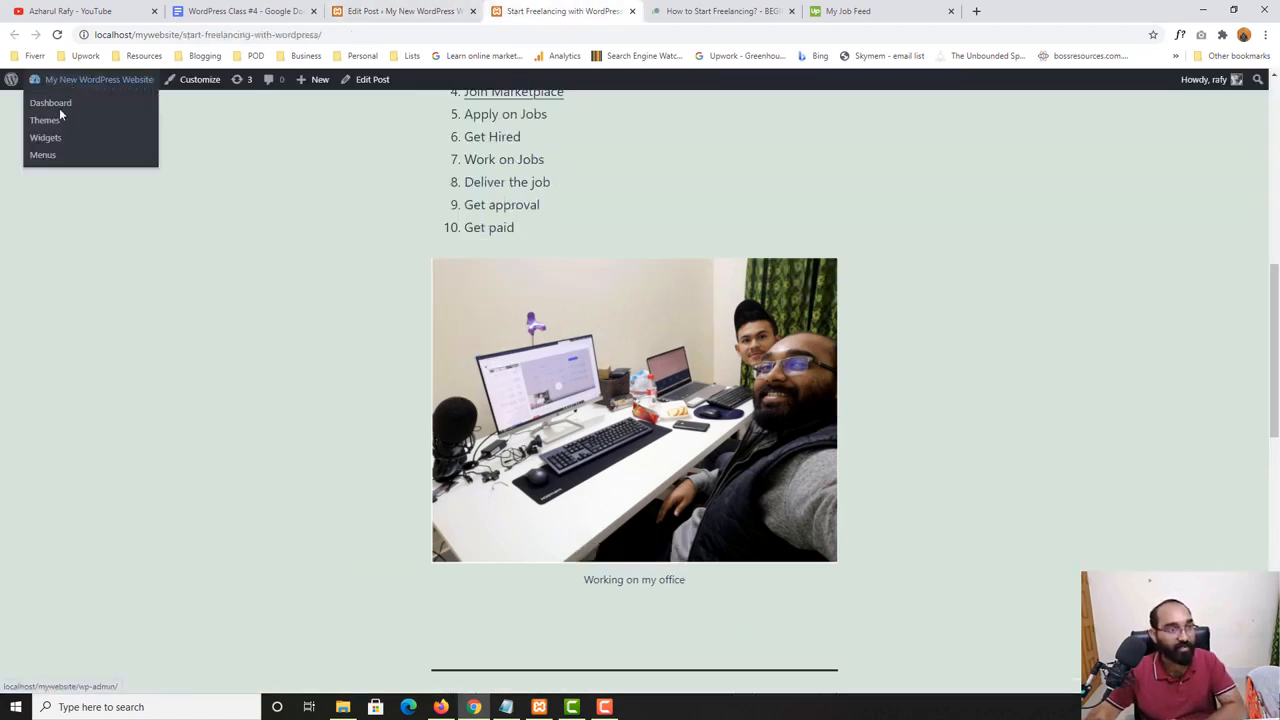
{"action": "left_click", "coordinate": [58, 108]}
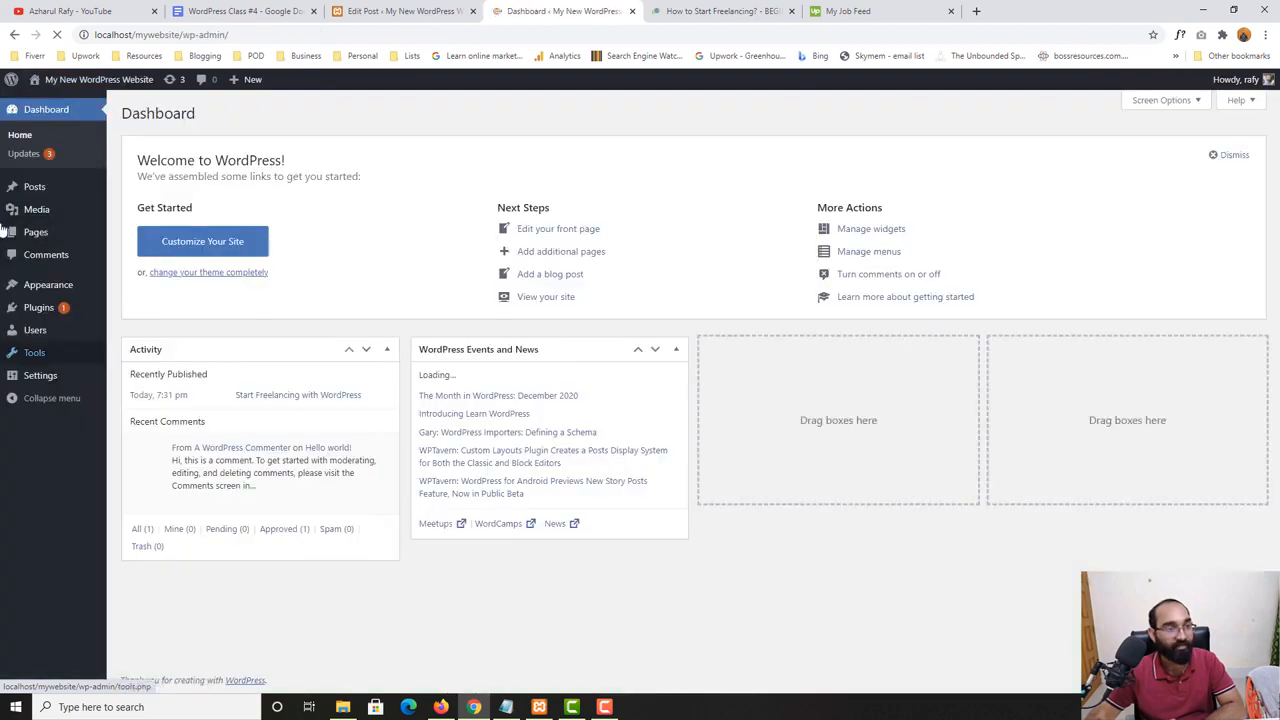
{"action": "left_click", "coordinate": [30, 211]}
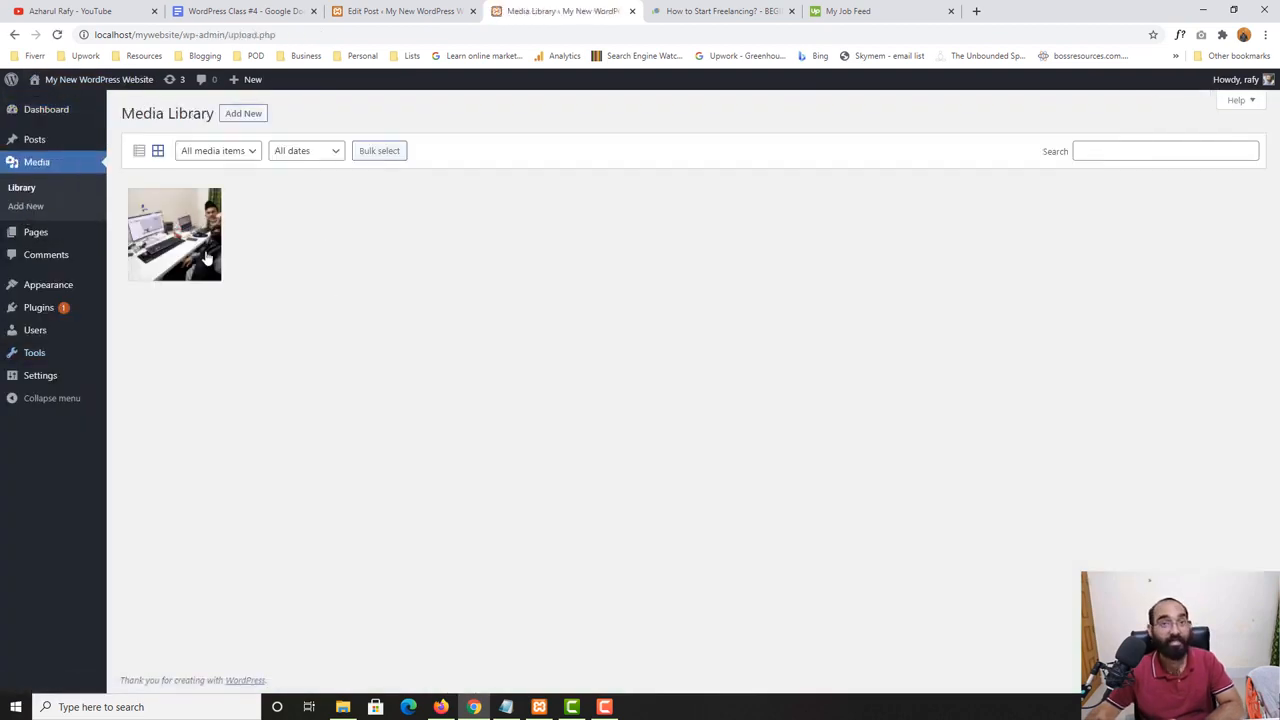
{"action": "left_click", "coordinate": [631, 12]}
{"action": "left_click", "coordinate": [403, 9]}
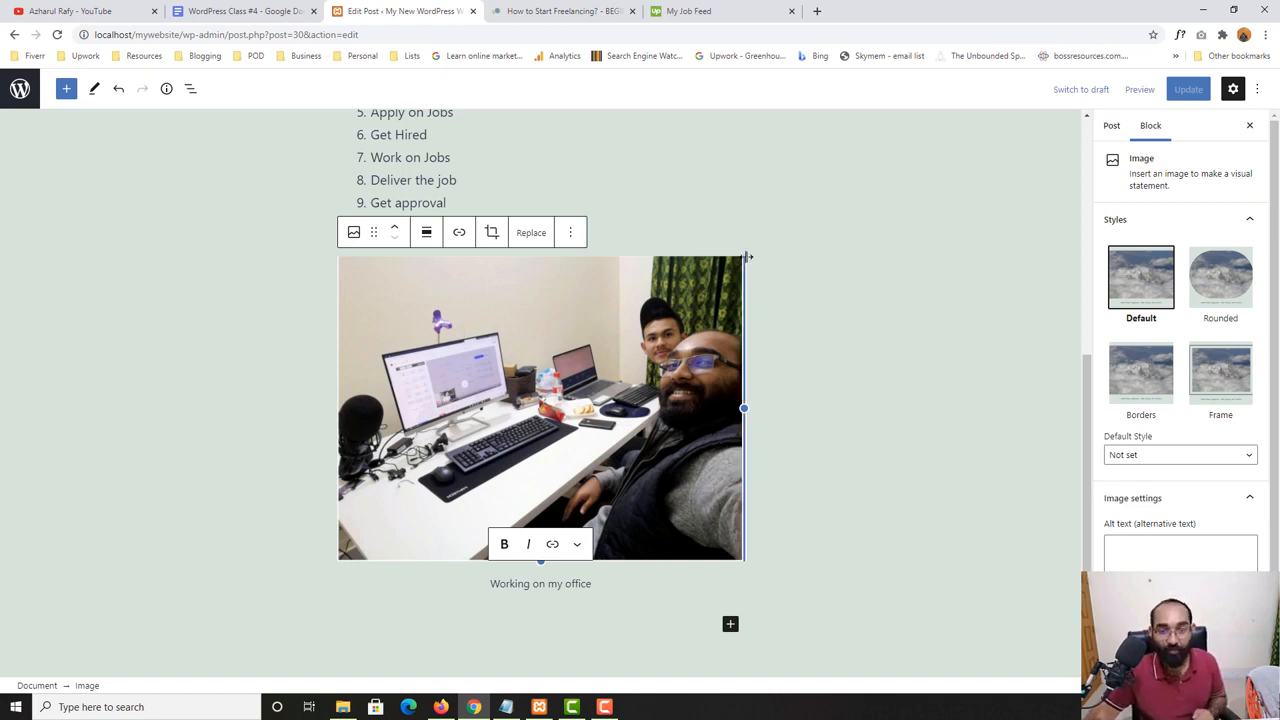
- Resize the photo slightly by its edge and view the block types and styles available for transforming it
{"action": "left_click_drag", "start_coordinate": [744, 257], "coordinate": [744, 345]}
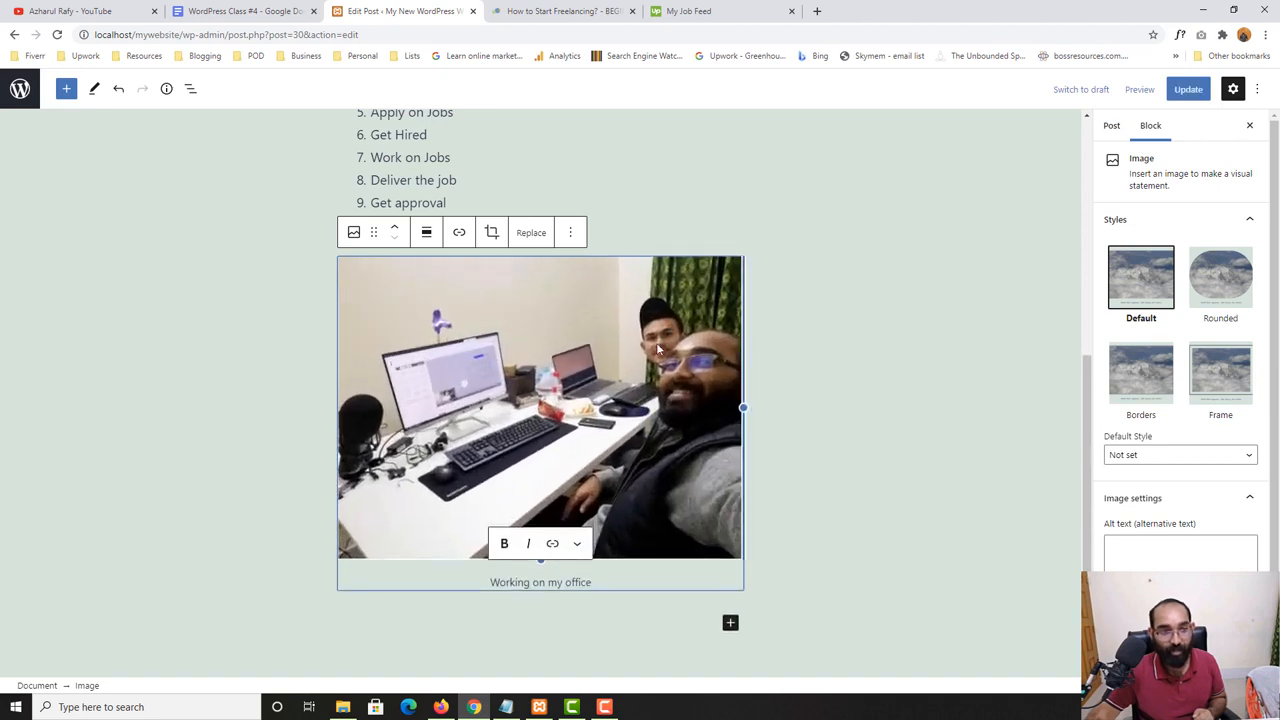
{"action": "left_click", "coordinate": [356, 234]}
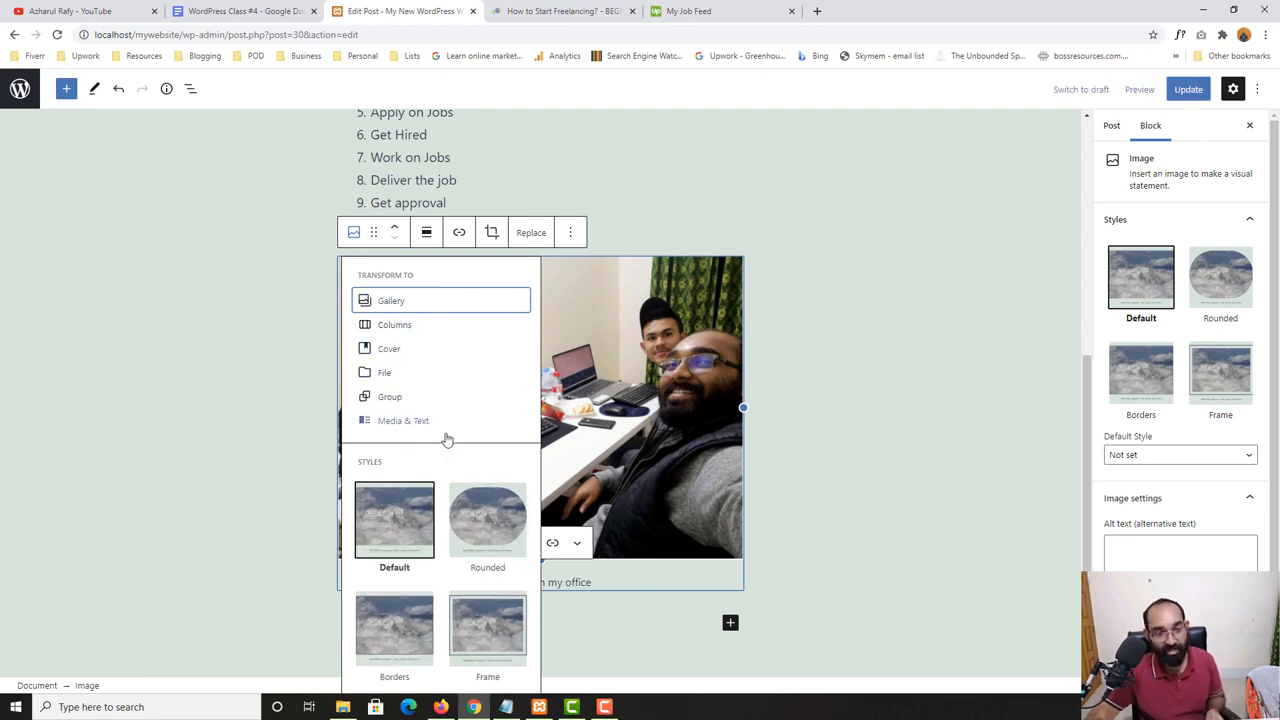
{"action": "left_click", "coordinate": [197, 393]}
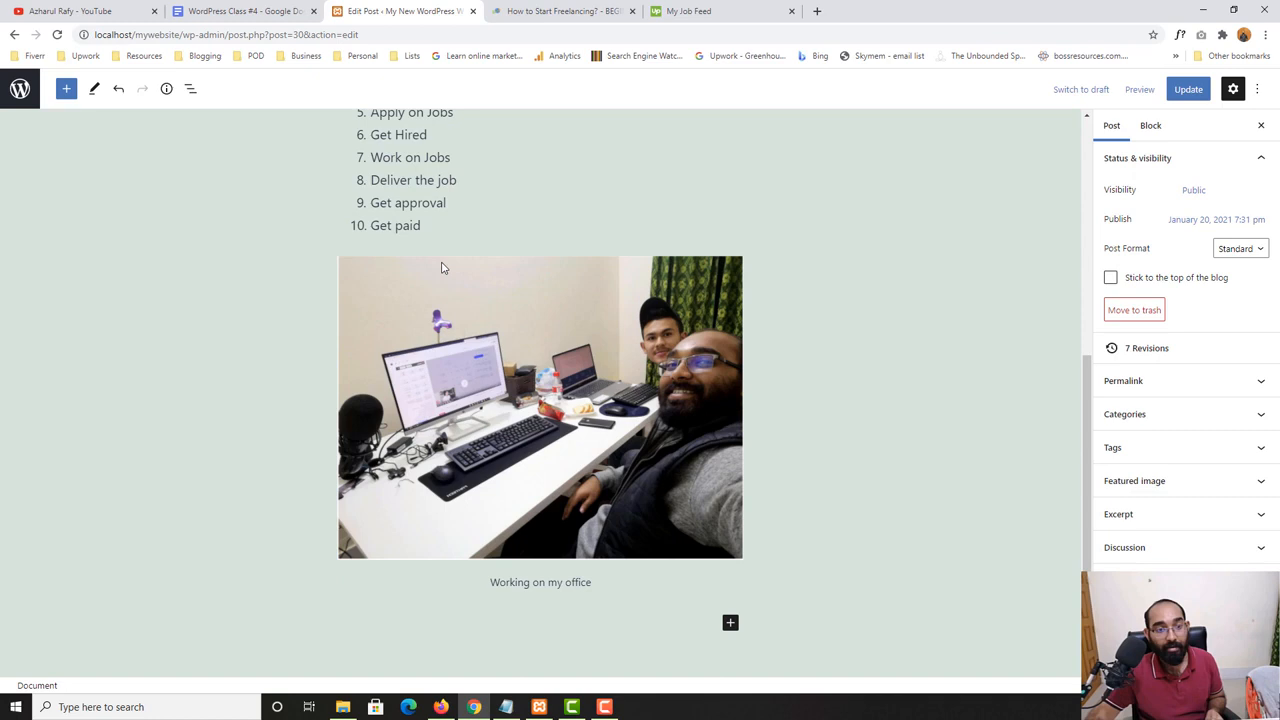
- Move the photo up two blocks so it sits between the introductory paragraph and the "How to Start Freelancing?" heading
{"action": "left_click", "coordinate": [345, 267]}
{"action": "scroll", "coordinate": [382, 360], "scroll_direction": "up", "scroll_amount": 1}
{"action": "scroll", "coordinate": [410, 346], "scroll_direction": "up", "scroll_amount": 3}
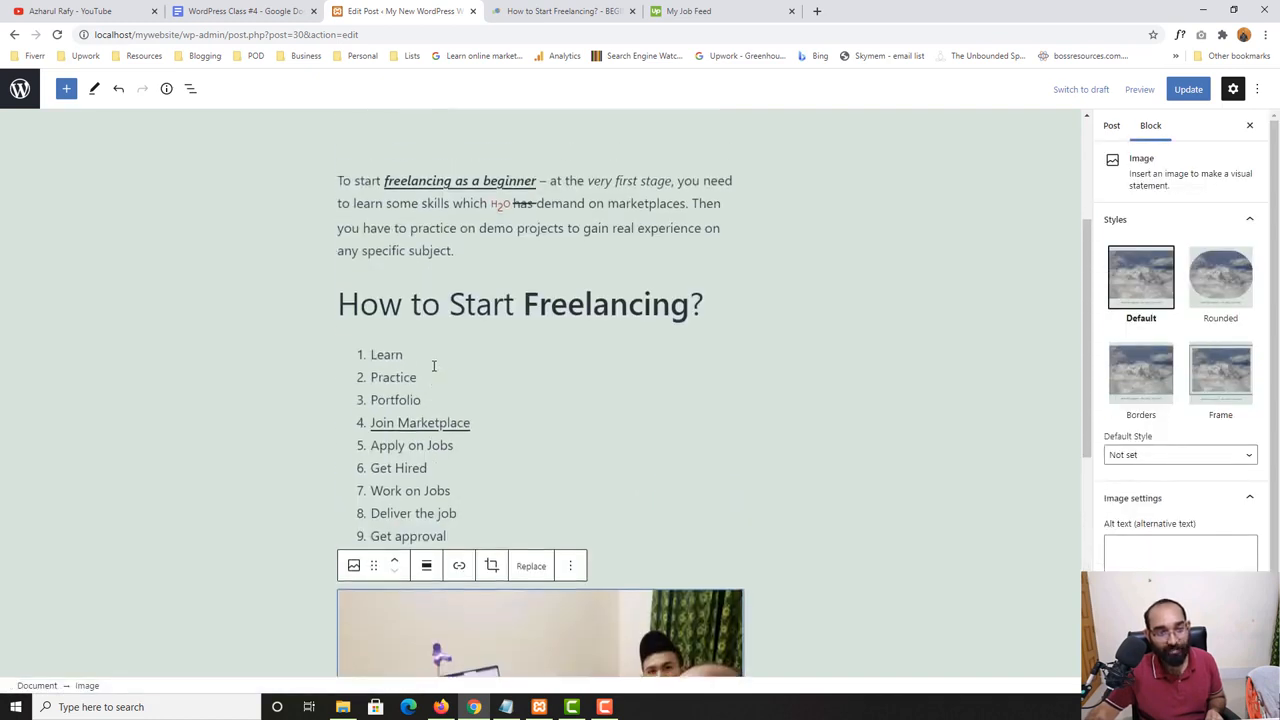
{"action": "scroll", "coordinate": [408, 330], "scroll_direction": "down", "scroll_amount": 4}
{"action": "scroll", "coordinate": [405, 320], "scroll_direction": "up", "scroll_amount": 2}
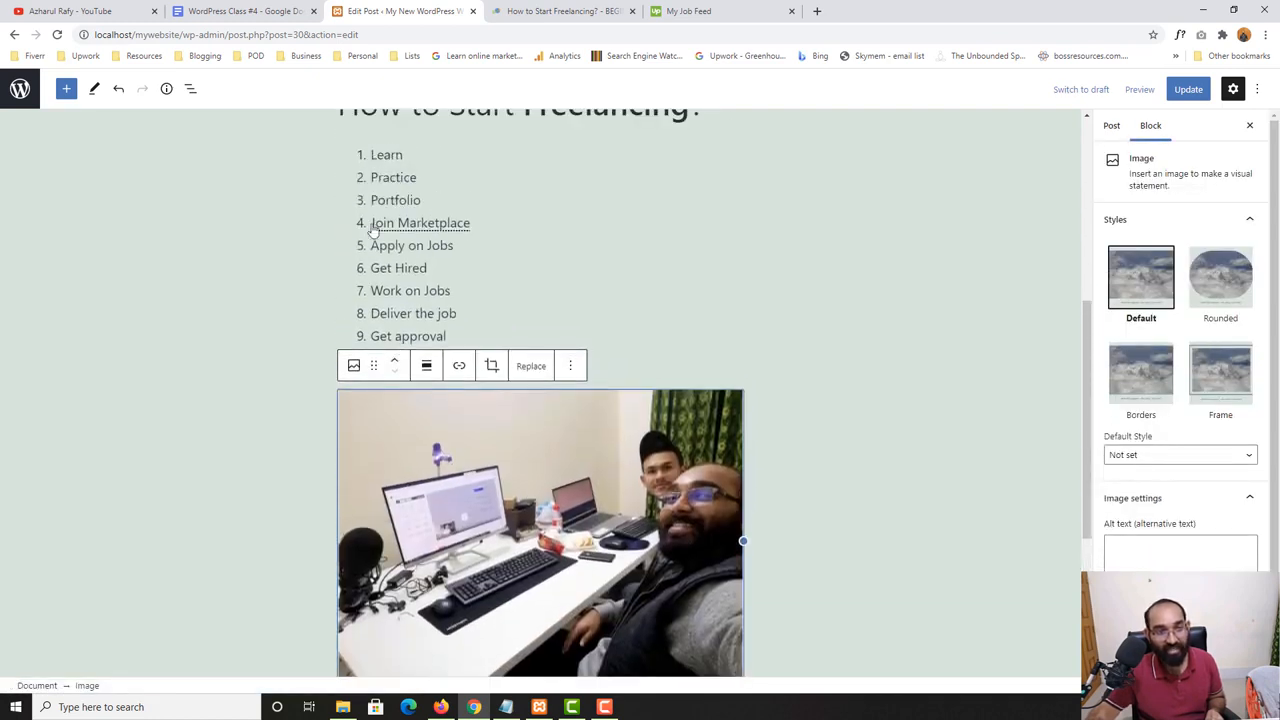
{"action": "scroll", "coordinate": [514, 226], "scroll_direction": "up", "scroll_amount": 2}
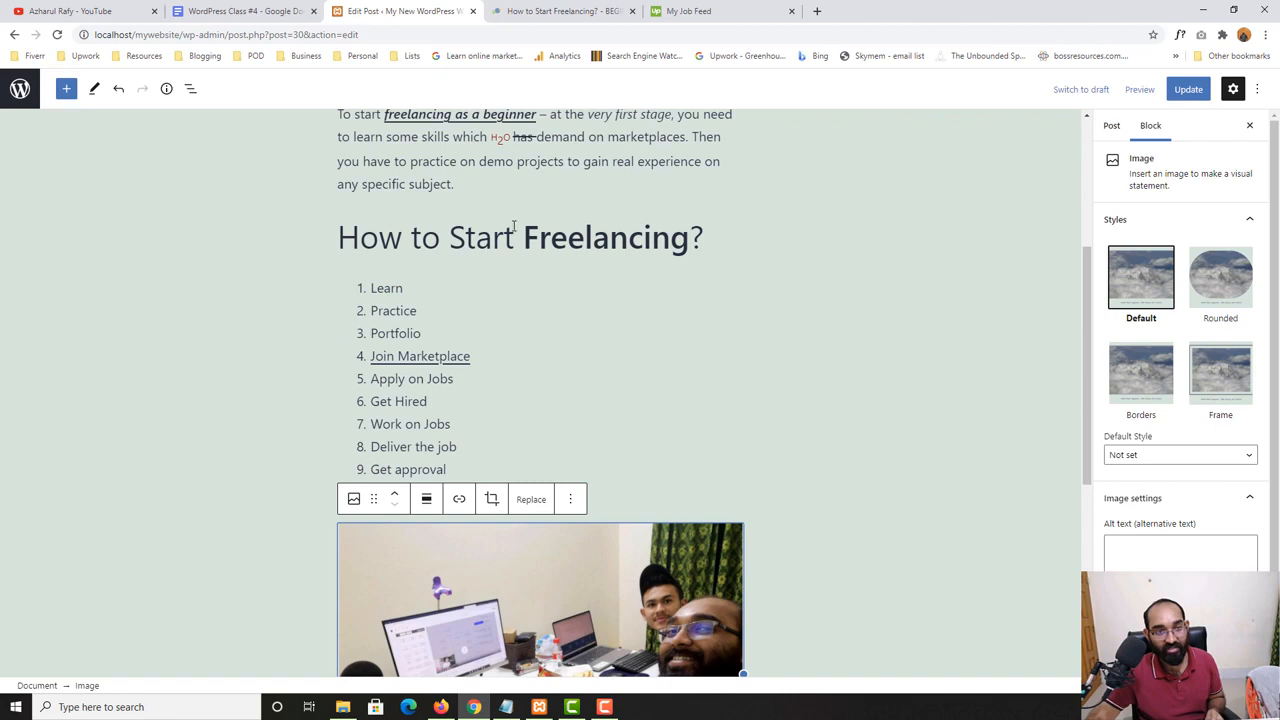
{"action": "left_click", "coordinate": [398, 496]}
{"action": "left_click", "coordinate": [398, 496]}
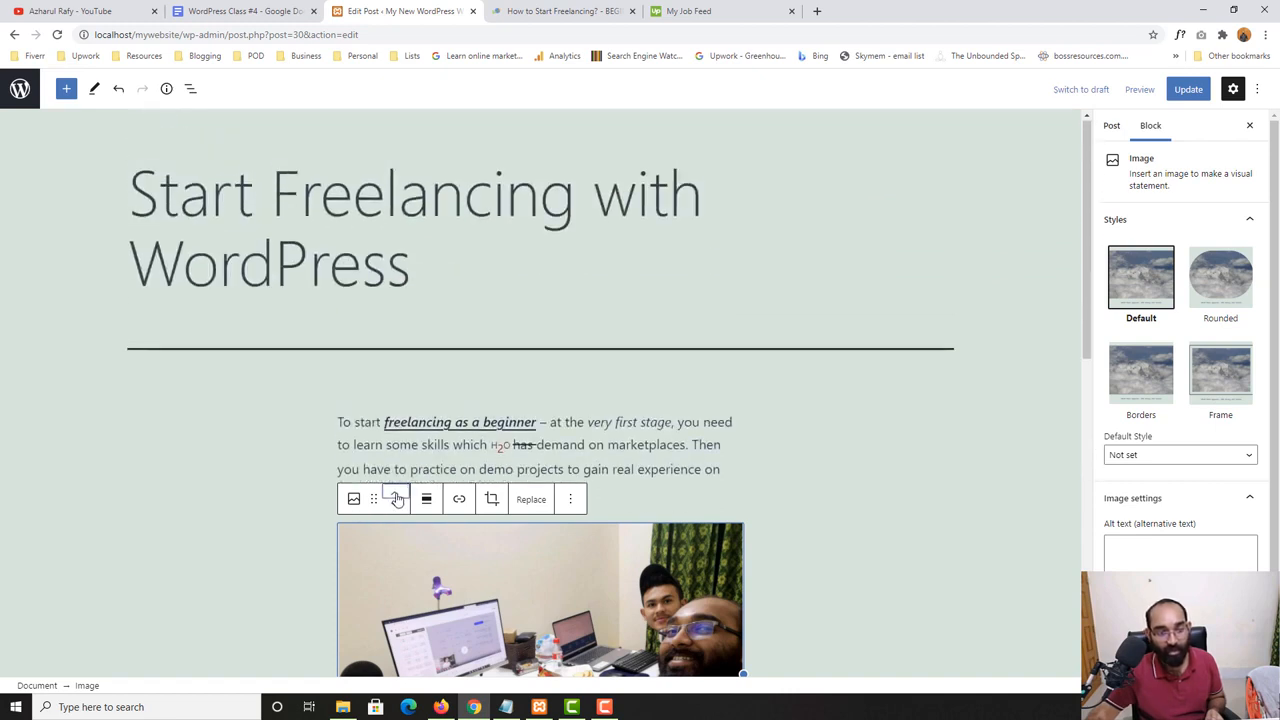
{"action": "scroll", "coordinate": [569, 446], "scroll_direction": "down", "scroll_amount": 2}
{"action": "scroll", "coordinate": [569, 446], "scroll_direction": "down", "scroll_amount": 3}
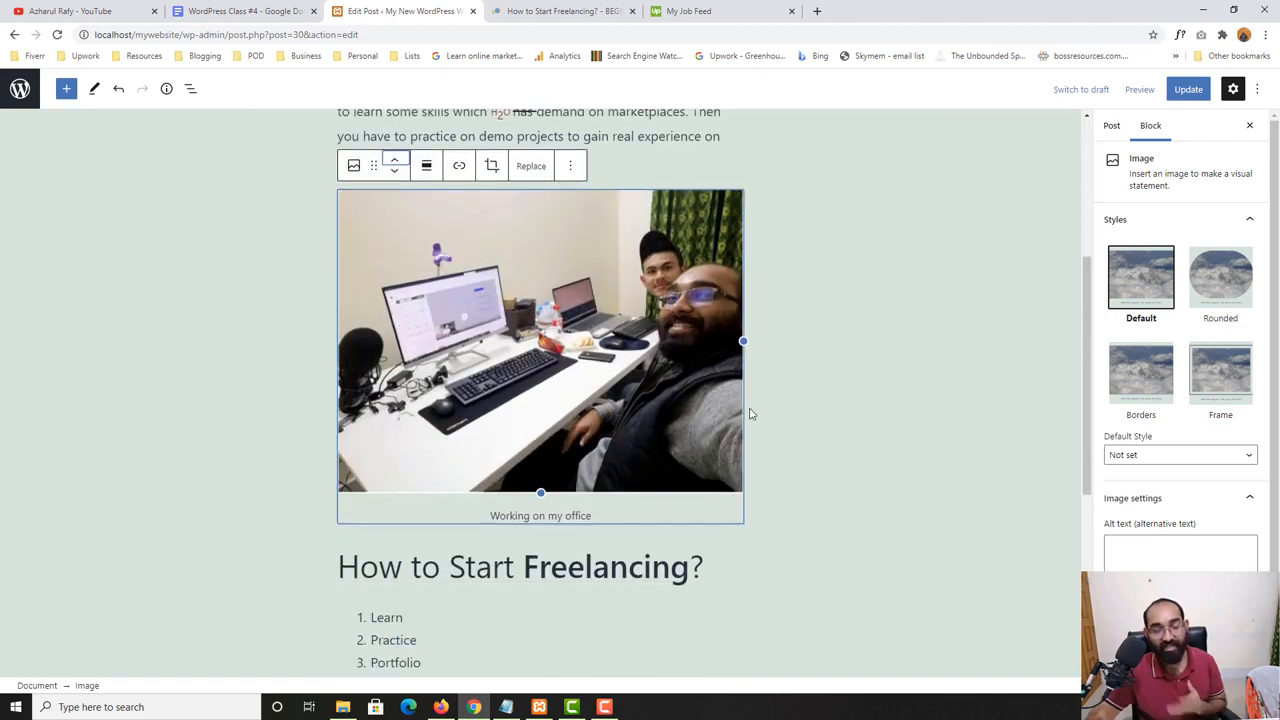
{"action": "scroll", "coordinate": [779, 412], "scroll_direction": "down", "scroll_amount": 3}
{"action": "scroll", "coordinate": [777, 411], "scroll_direction": "up", "scroll_amount": 3}
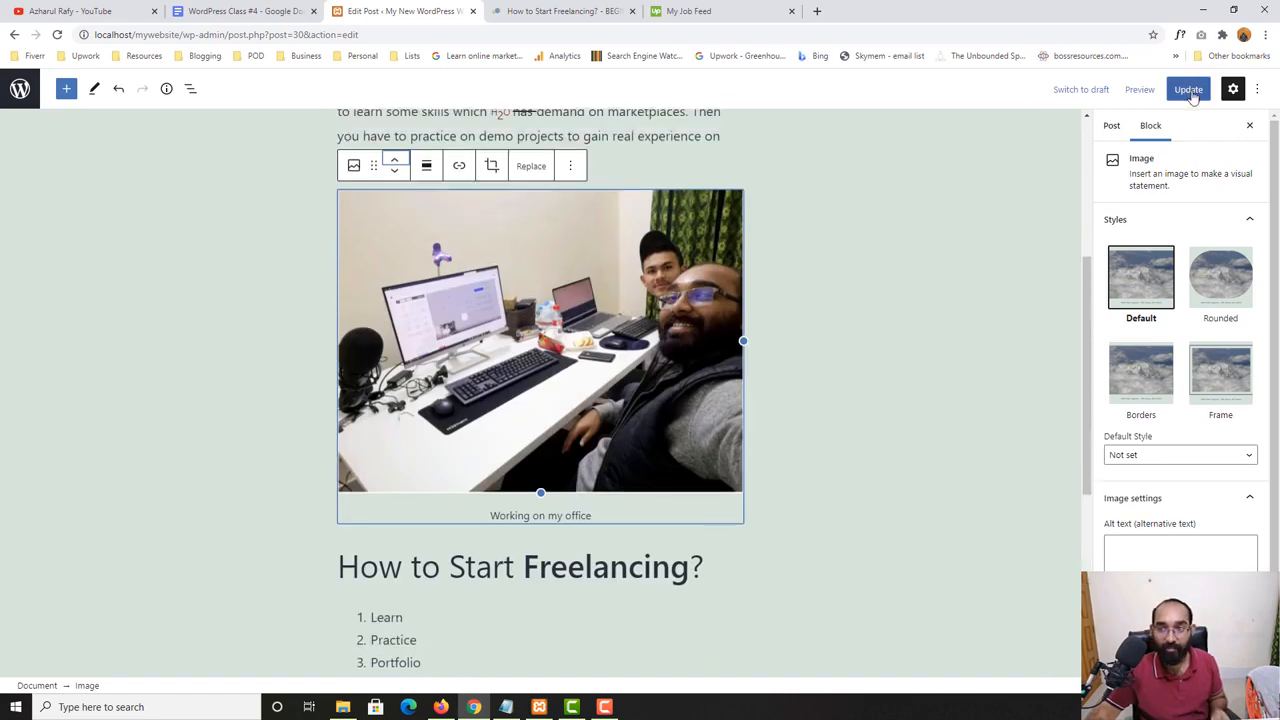
- Update the post and open its published page in a new tab to check the photo's position above the heading
{"action": "left_click", "coordinate": [1186, 89]}
{"action": "right_click", "coordinate": [110, 650]}
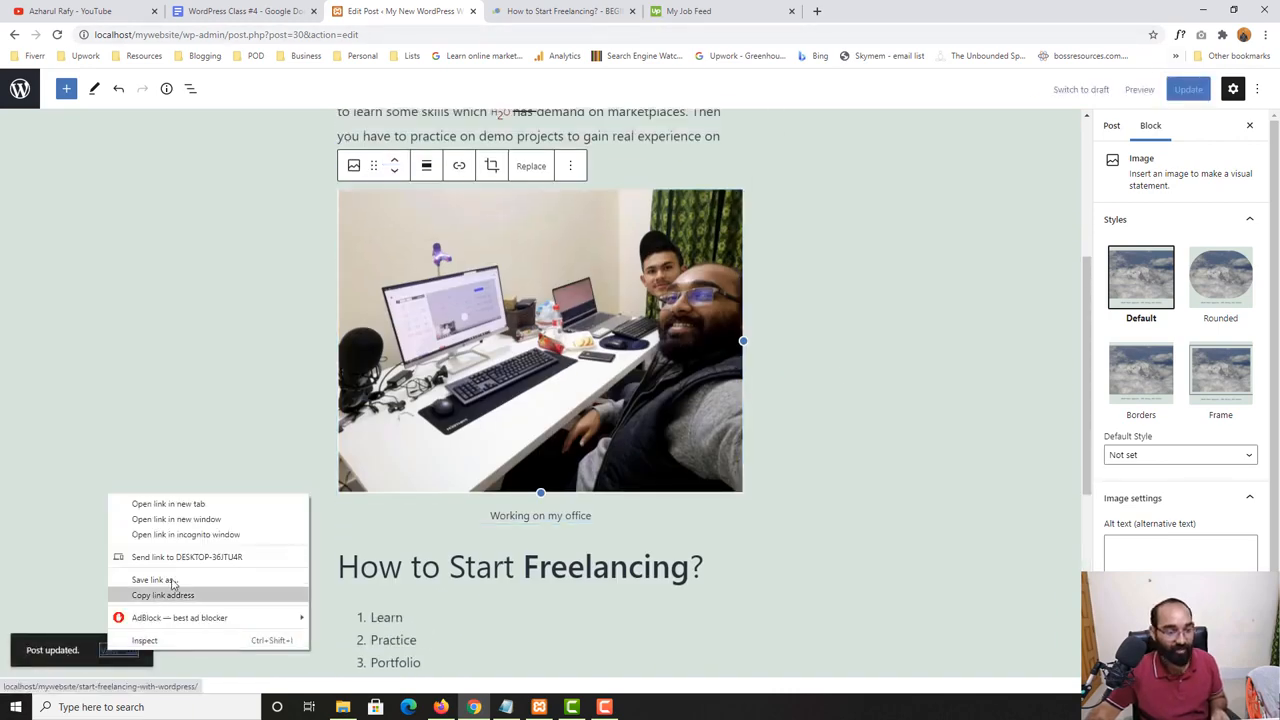
{"action": "left_click", "coordinate": [170, 504]}
{"action": "left_click", "coordinate": [560, 11]}
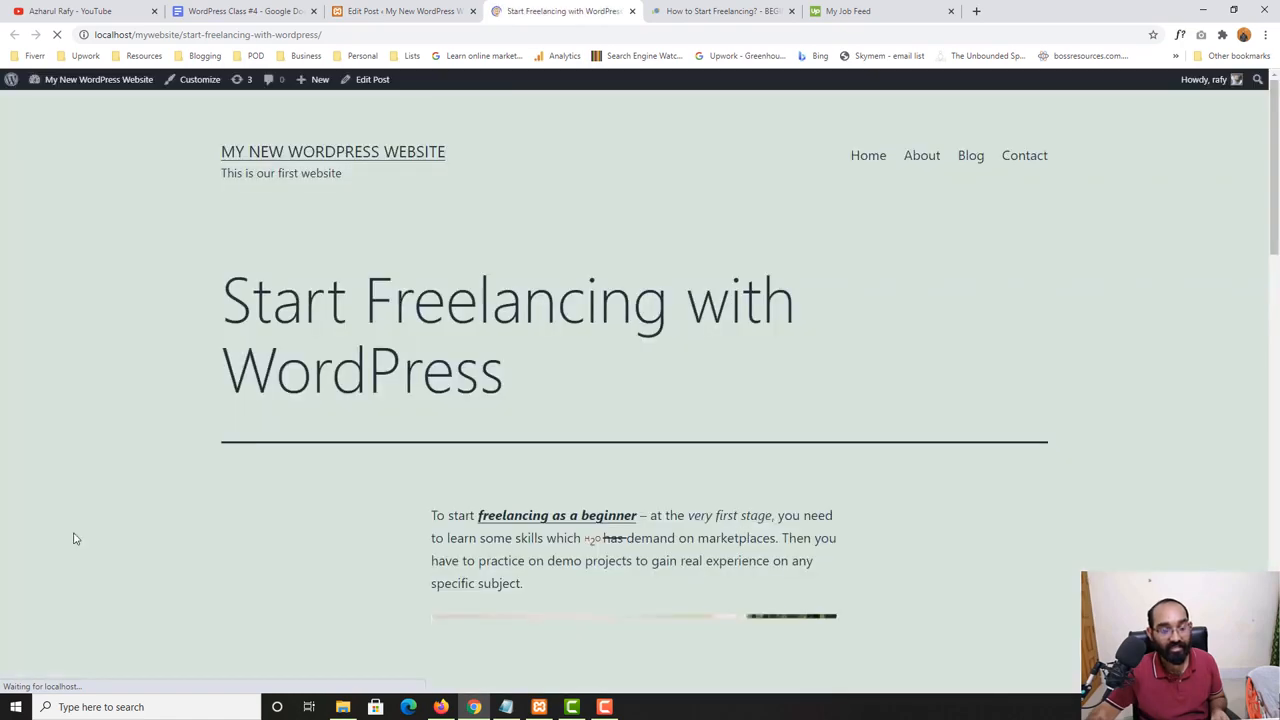
{"action": "scroll", "coordinate": [98, 513], "scroll_direction": "down", "scroll_amount": 5}
{"action": "scroll", "coordinate": [150, 513], "scroll_direction": "up", "scroll_amount": 2}
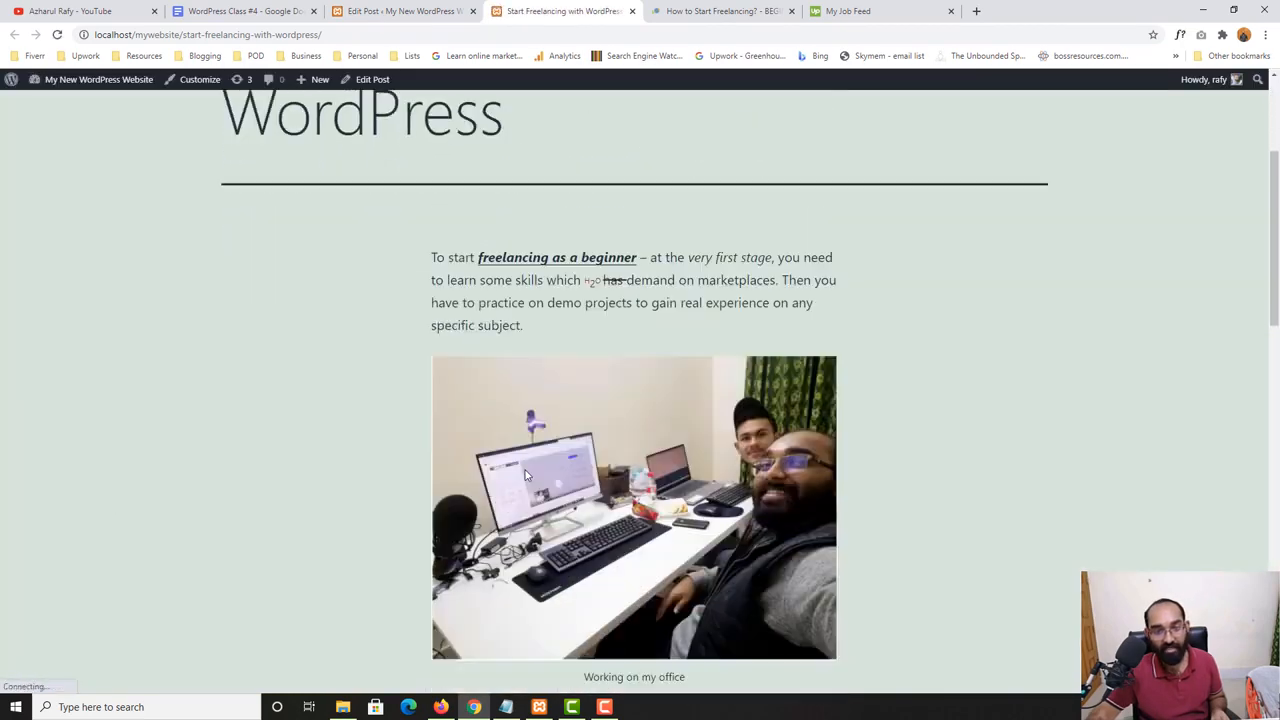
{"action": "scroll", "coordinate": [263, 514], "scroll_direction": "down", "scroll_amount": 7}
{"action": "scroll", "coordinate": [263, 514], "scroll_direction": "up", "scroll_amount": 7}
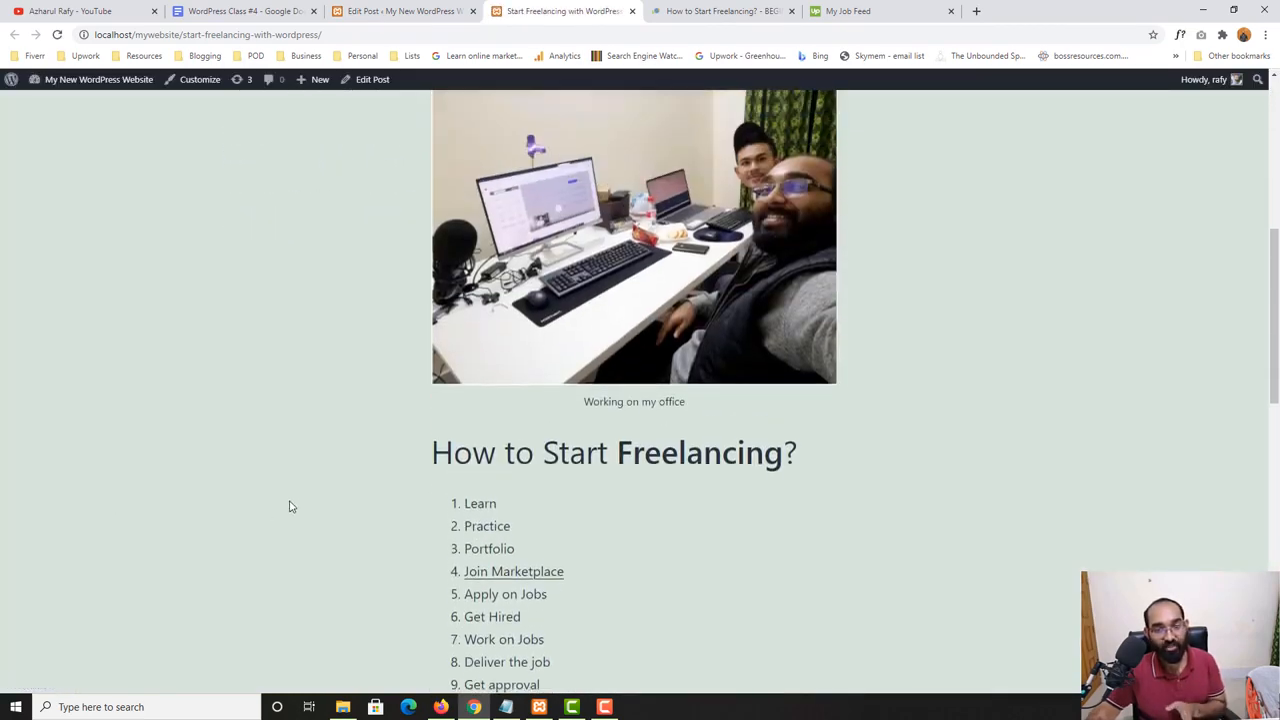
- Return to the post editor and move the photo back below the numbered list
{"action": "left_click", "coordinate": [415, 11]}
{"action": "scroll", "coordinate": [403, 346], "scroll_direction": "up", "scroll_amount": 2}
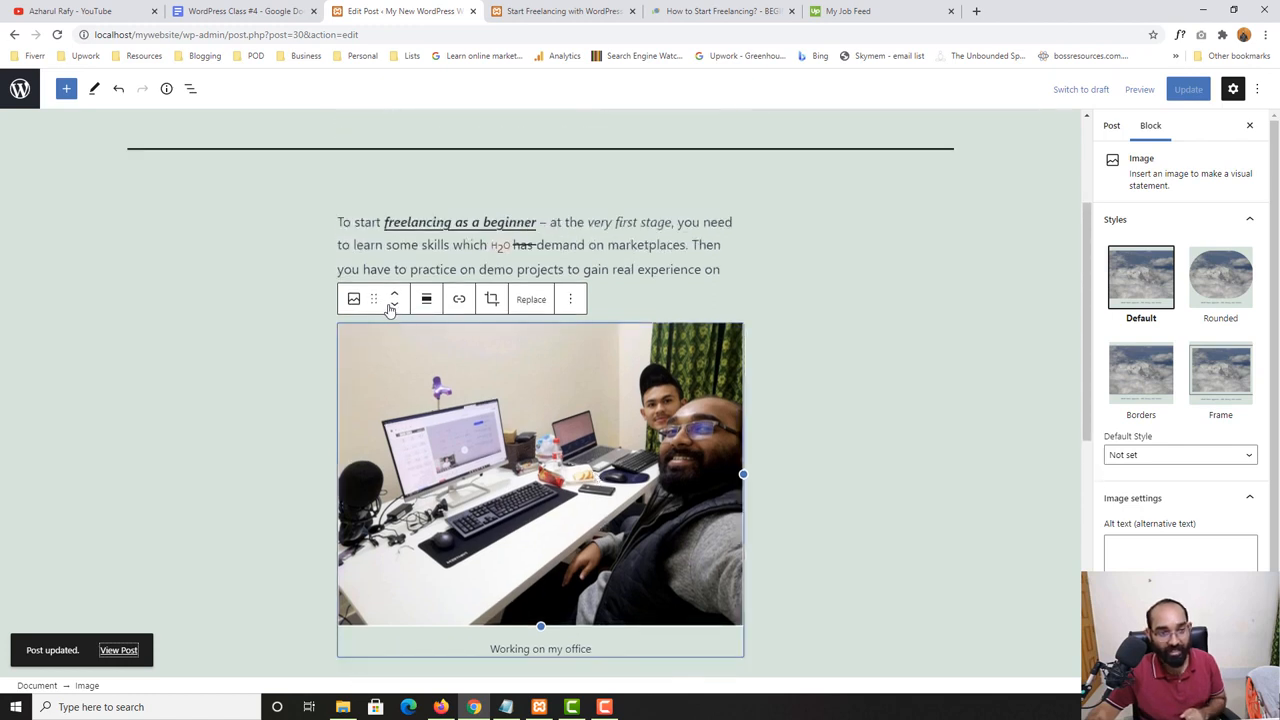
{"action": "left_click", "coordinate": [394, 305]}
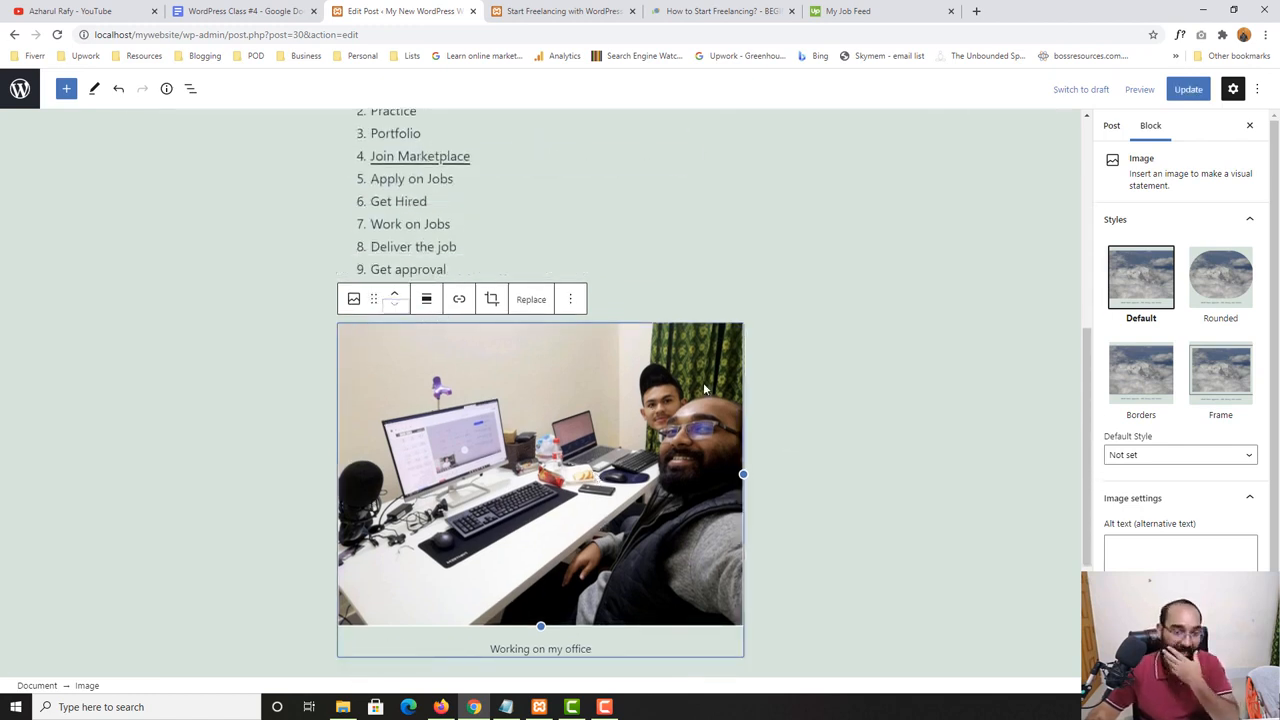
{"action": "scroll", "coordinate": [704, 388], "scroll_direction": "down", "scroll_amount": 2}
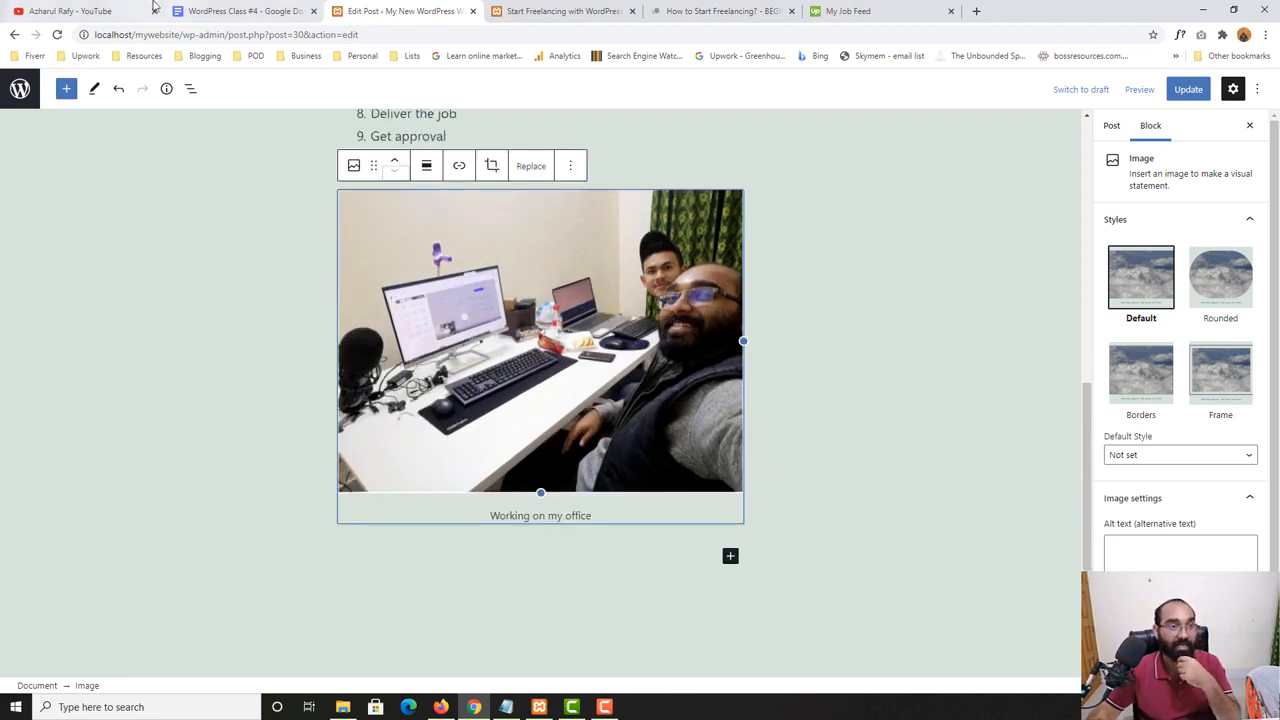
- Align the photo to the right, and switch its alignment to wide width
{"action": "left_click", "coordinate": [425, 168]}
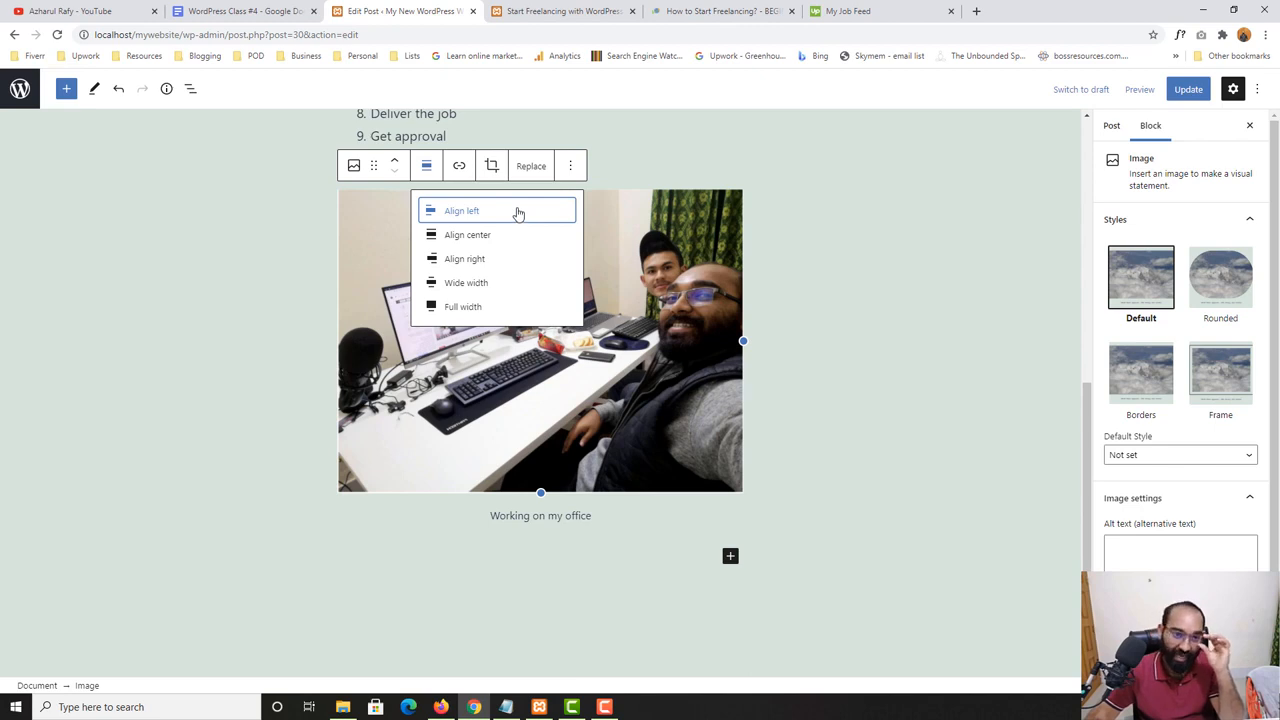
{"action": "left_click", "coordinate": [474, 264]}
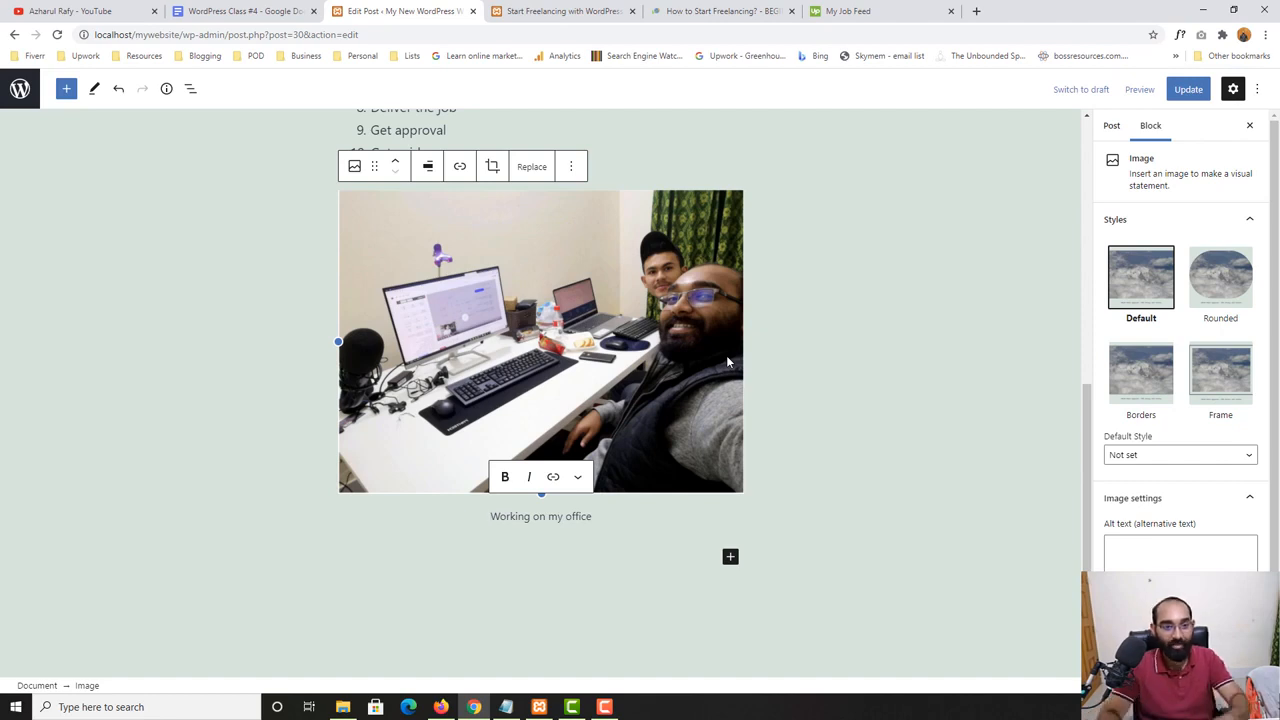
{"action": "left_click", "coordinate": [428, 166]}
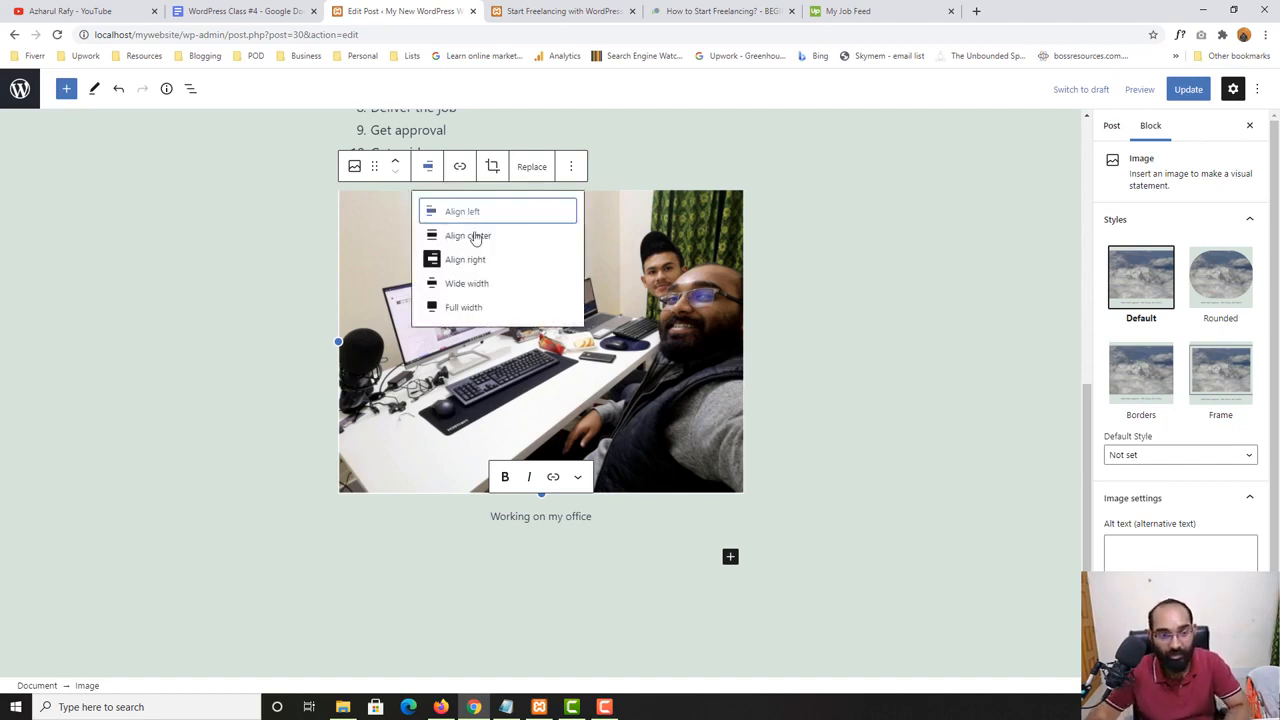
{"action": "left_click", "coordinate": [476, 281]}
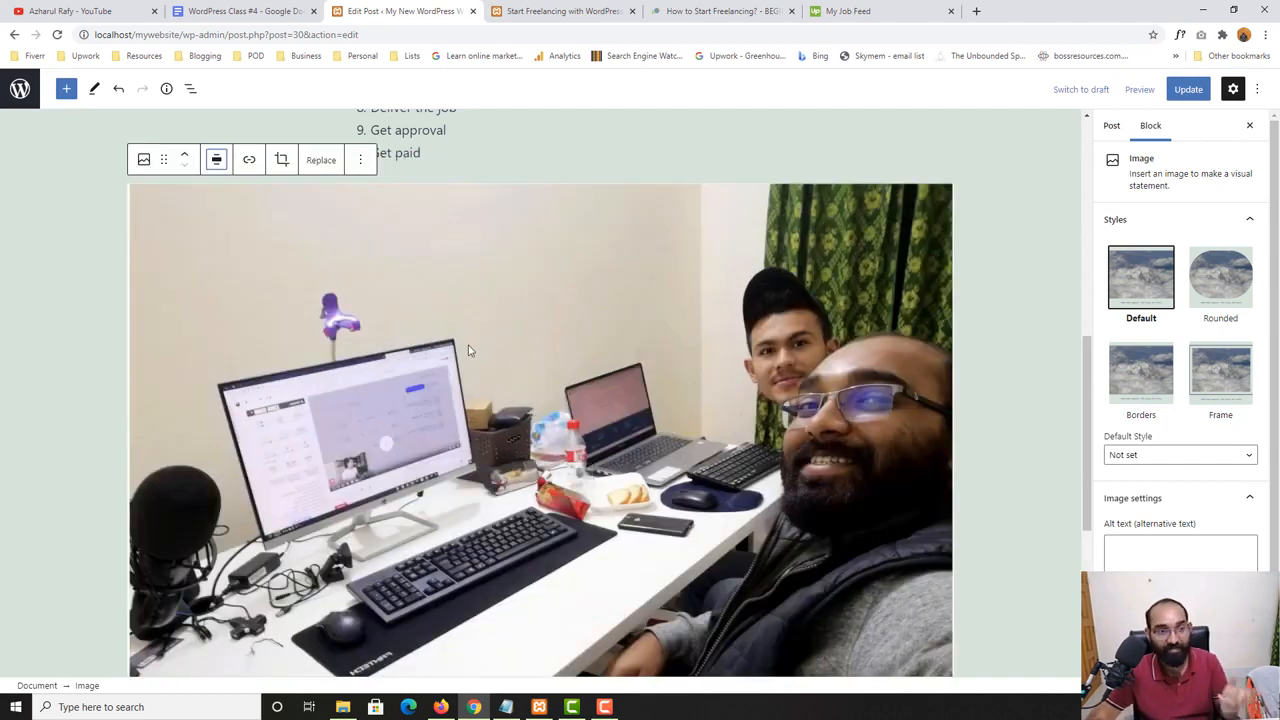
- Change the photo's alignment to full width
{"action": "scroll", "coordinate": [815, 395], "scroll_direction": "up", "scroll_amount": 3}
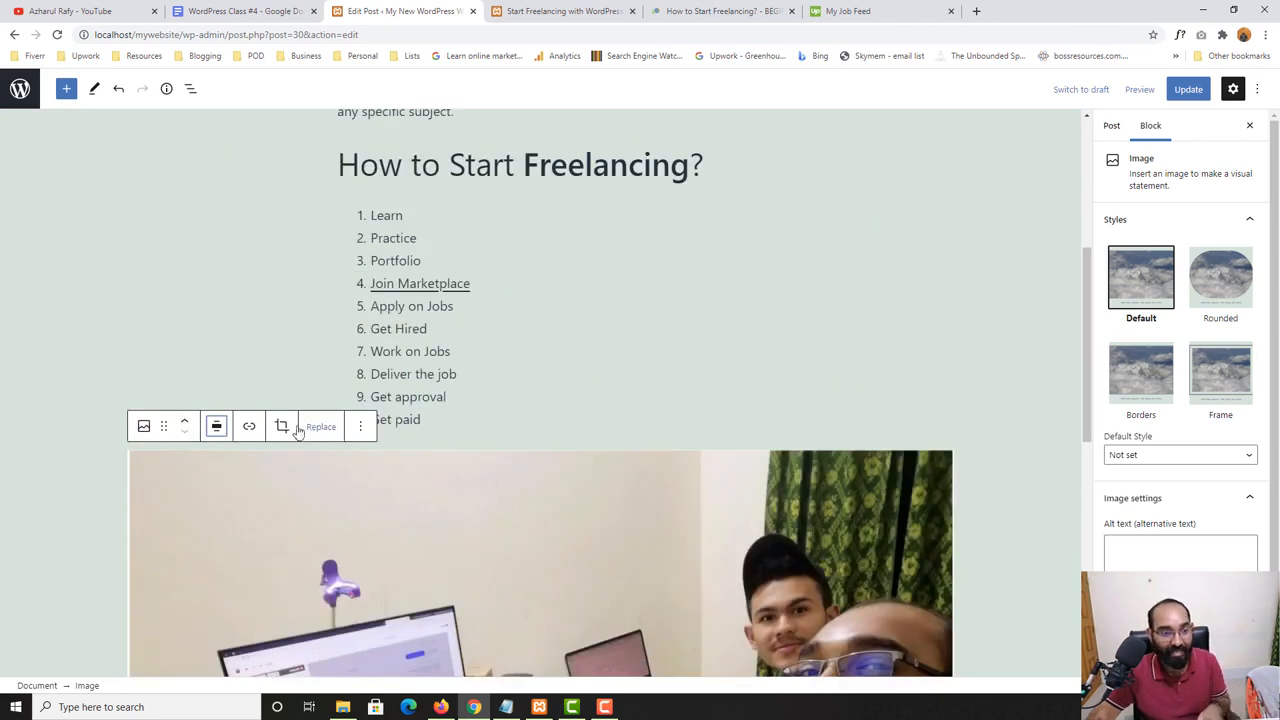
{"action": "left_click", "coordinate": [216, 426]}
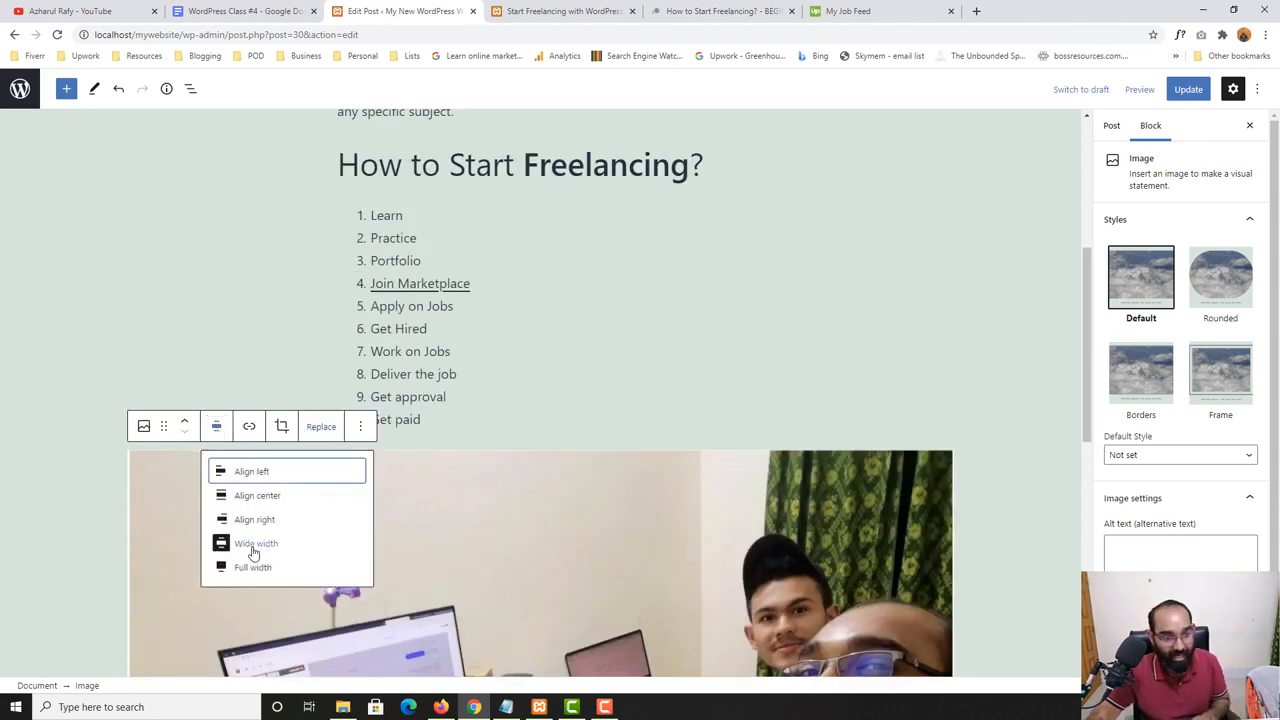
{"action": "scroll", "coordinate": [254, 555], "scroll_direction": "down", "scroll_amount": 1}
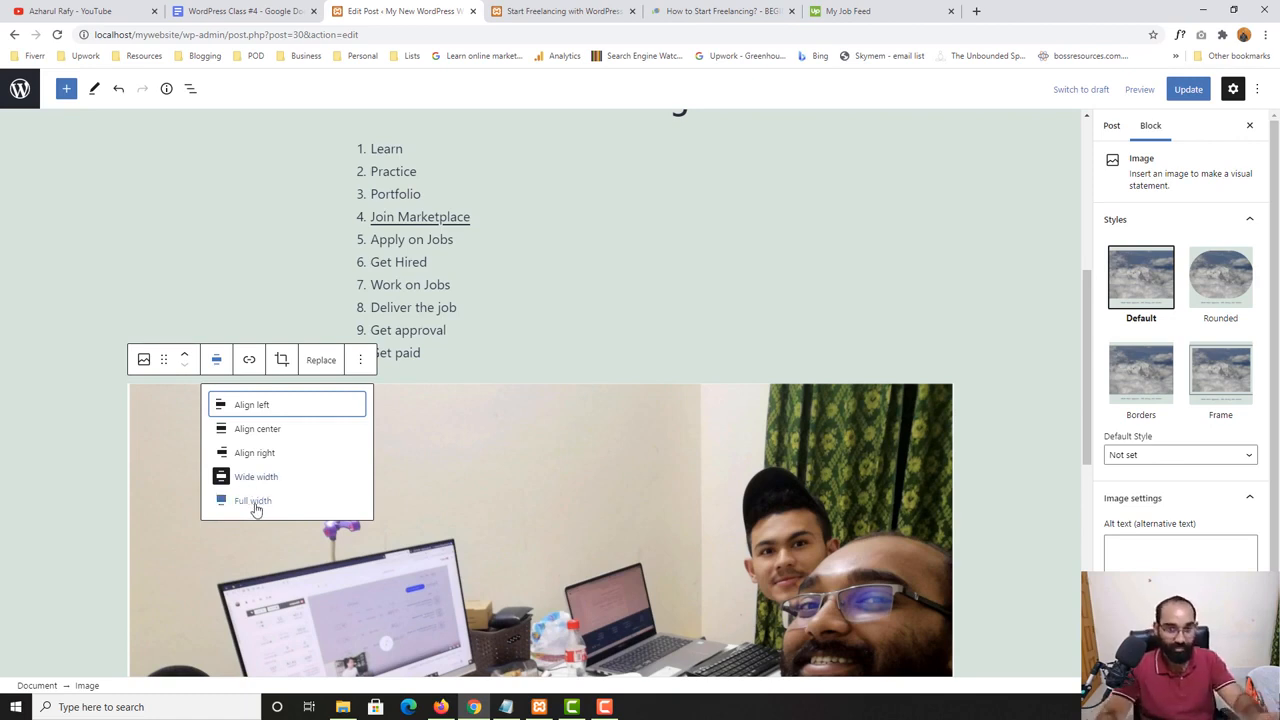
{"action": "left_click", "coordinate": [253, 501]}
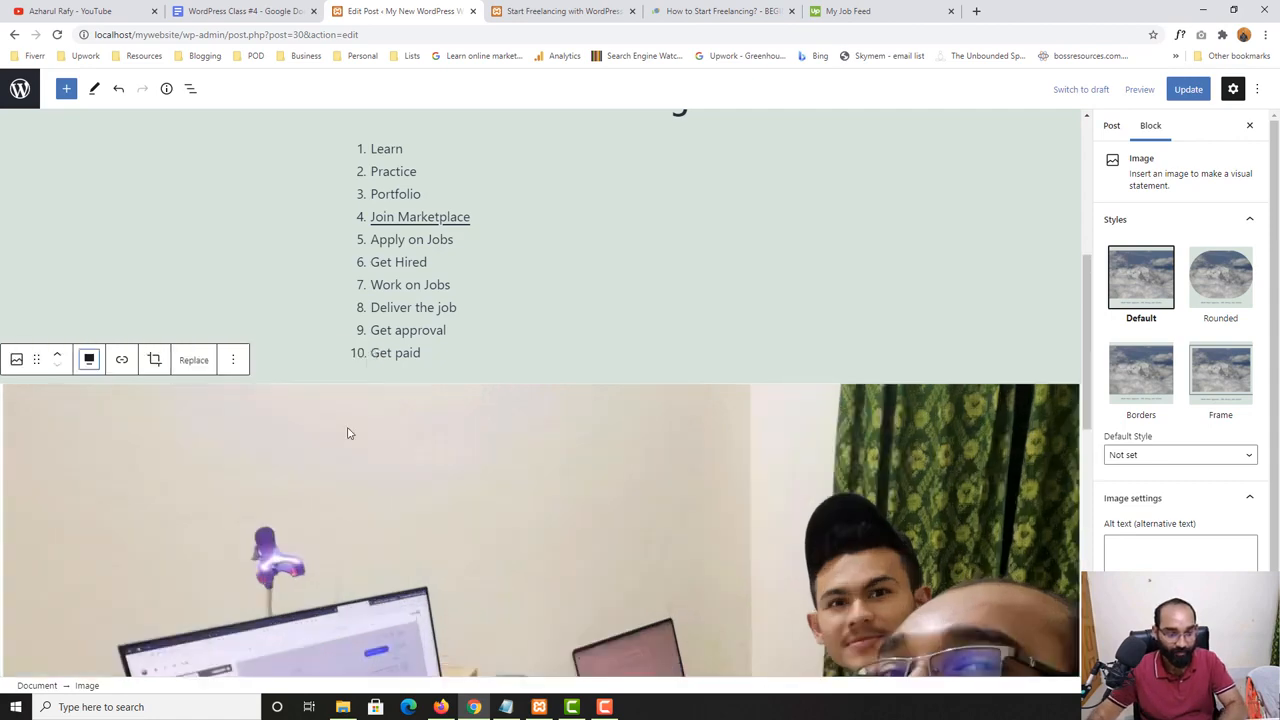
{"action": "scroll", "coordinate": [346, 431], "scroll_direction": "down", "scroll_amount": 2}
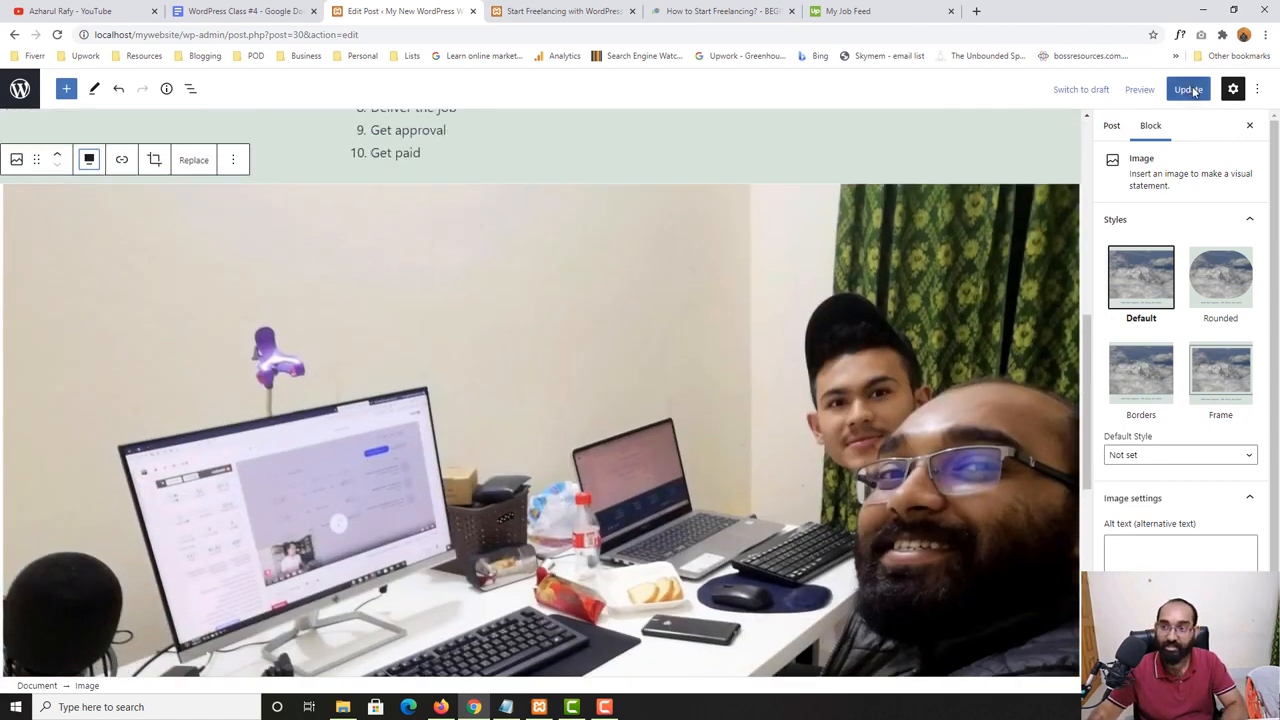
- Update the post and reload its published page to view the full-width photo below the numbered list
{"action": "left_click", "coordinate": [1188, 89]}
{"action": "left_click", "coordinate": [582, 6]}
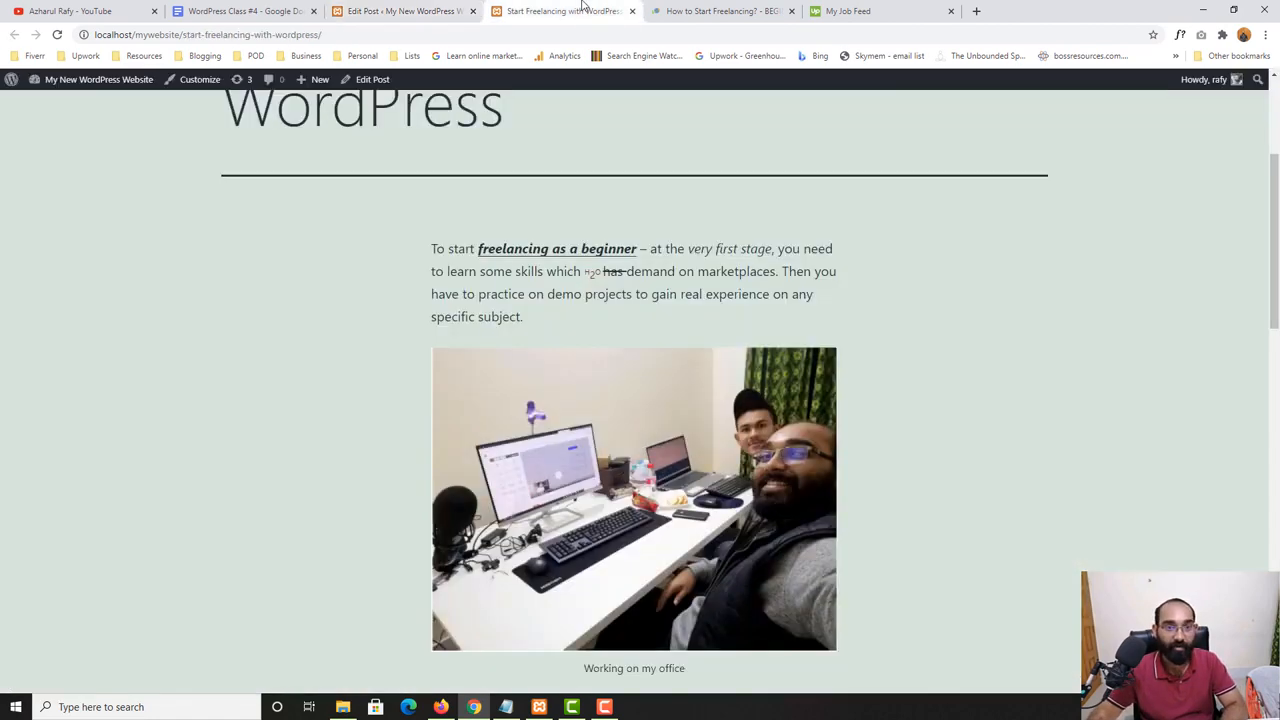
{"action": "left_click", "coordinate": [57, 34]}
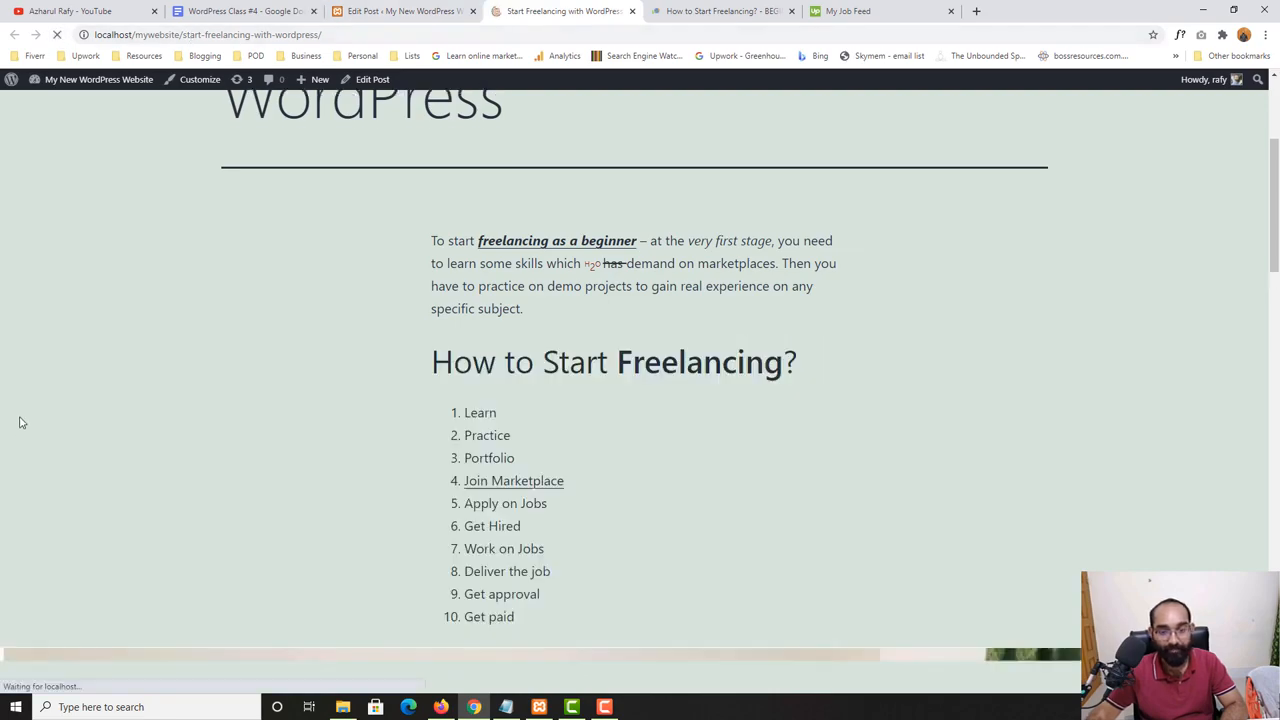
{"action": "scroll", "coordinate": [969, 381], "scroll_direction": "down", "scroll_amount": 10}
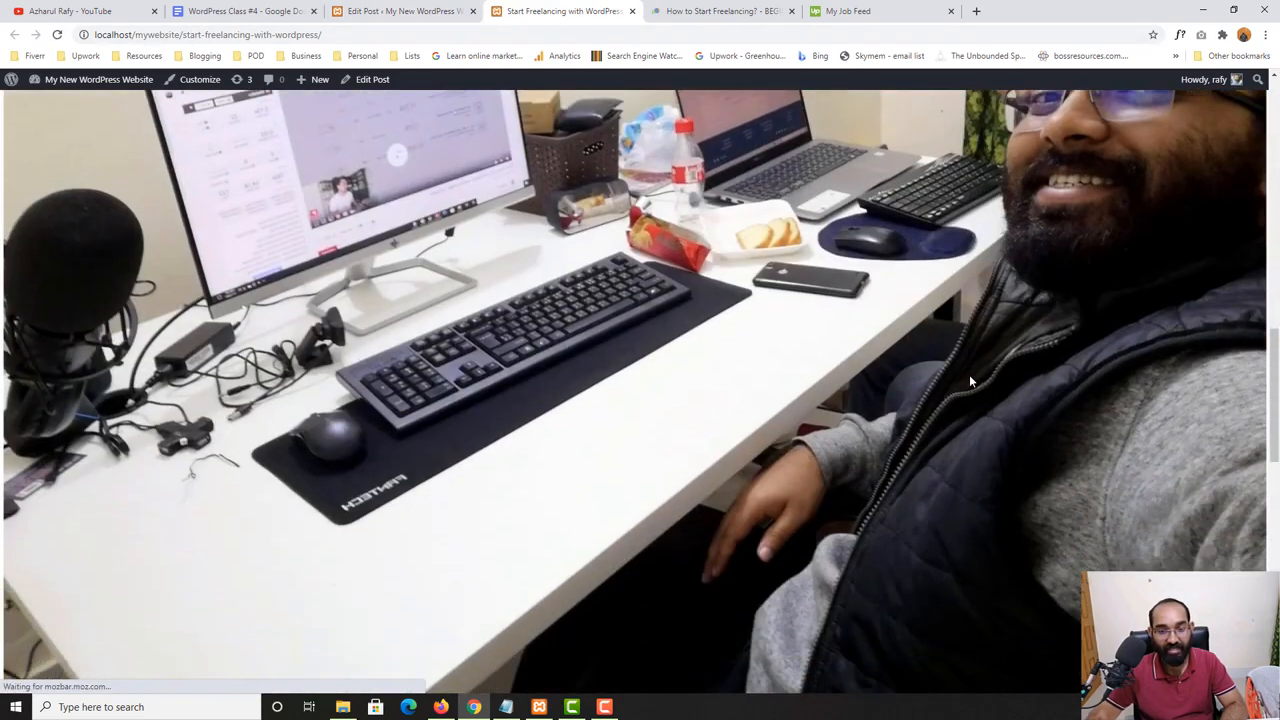
{"action": "scroll", "coordinate": [969, 381], "scroll_direction": "up", "scroll_amount": 8}
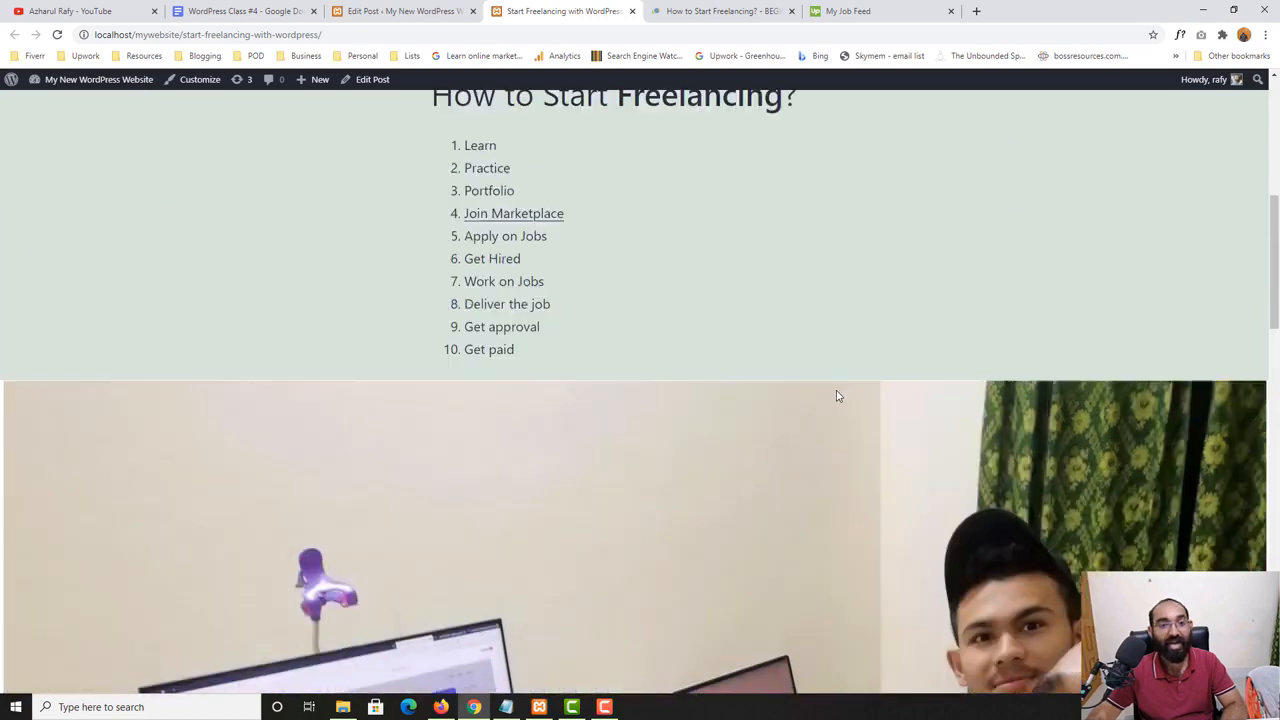
- Return to the post editor and change the photo's alignment to center
{"action": "left_click", "coordinate": [400, 11]}
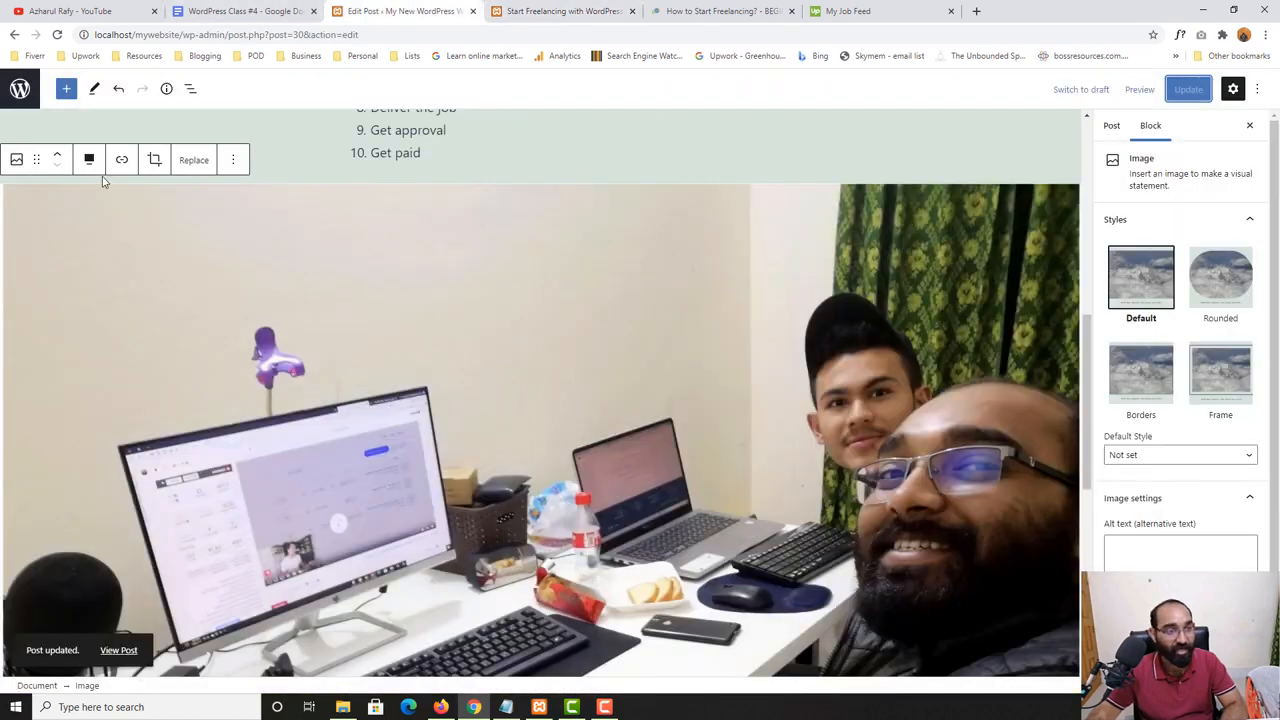
{"action": "left_click", "coordinate": [89, 160]}
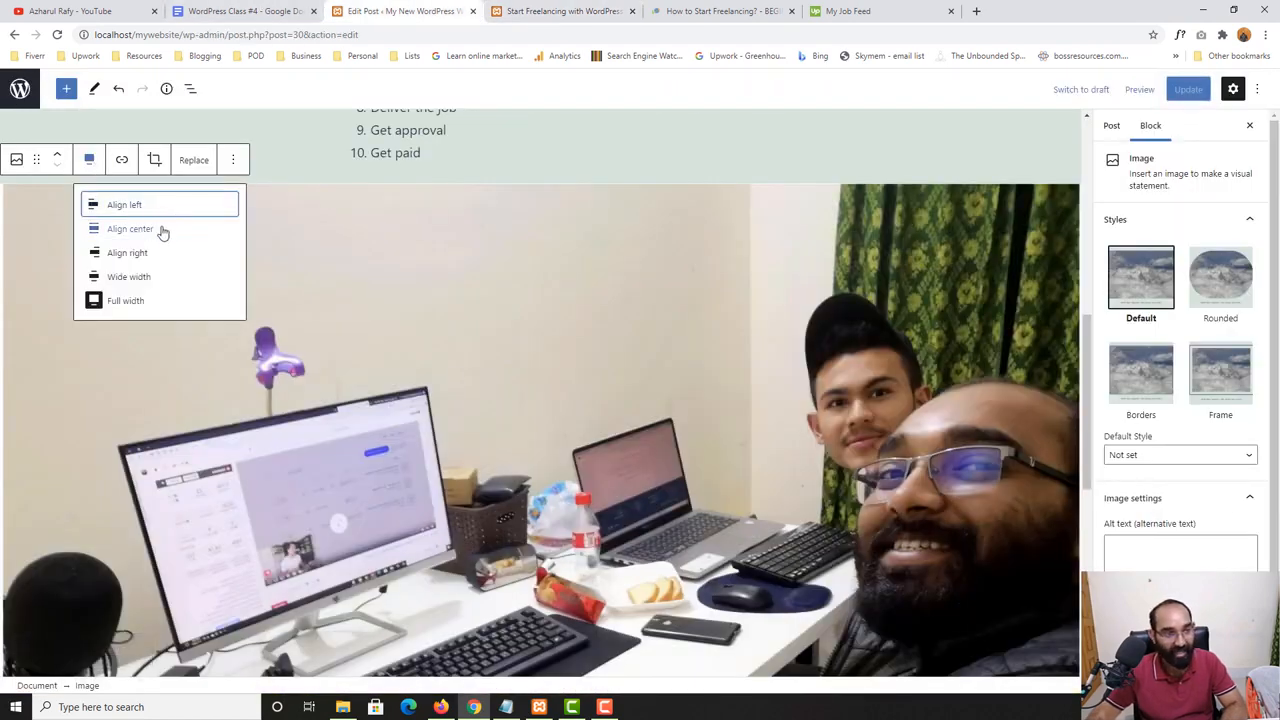
{"action": "left_click", "coordinate": [163, 232]}
{"action": "scroll", "coordinate": [640, 400], "scroll_direction": "up", "scroll_amount": 5}
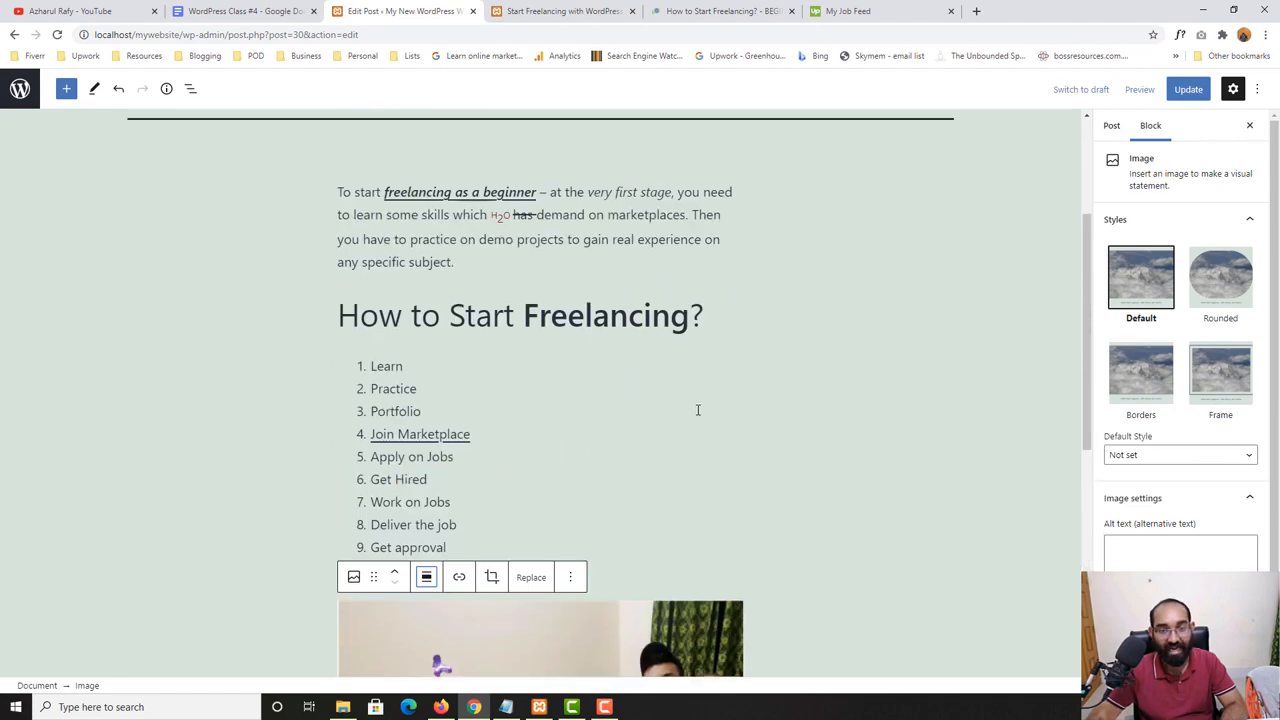
{"action": "scroll", "coordinate": [698, 410], "scroll_direction": "up", "scroll_amount": 3}
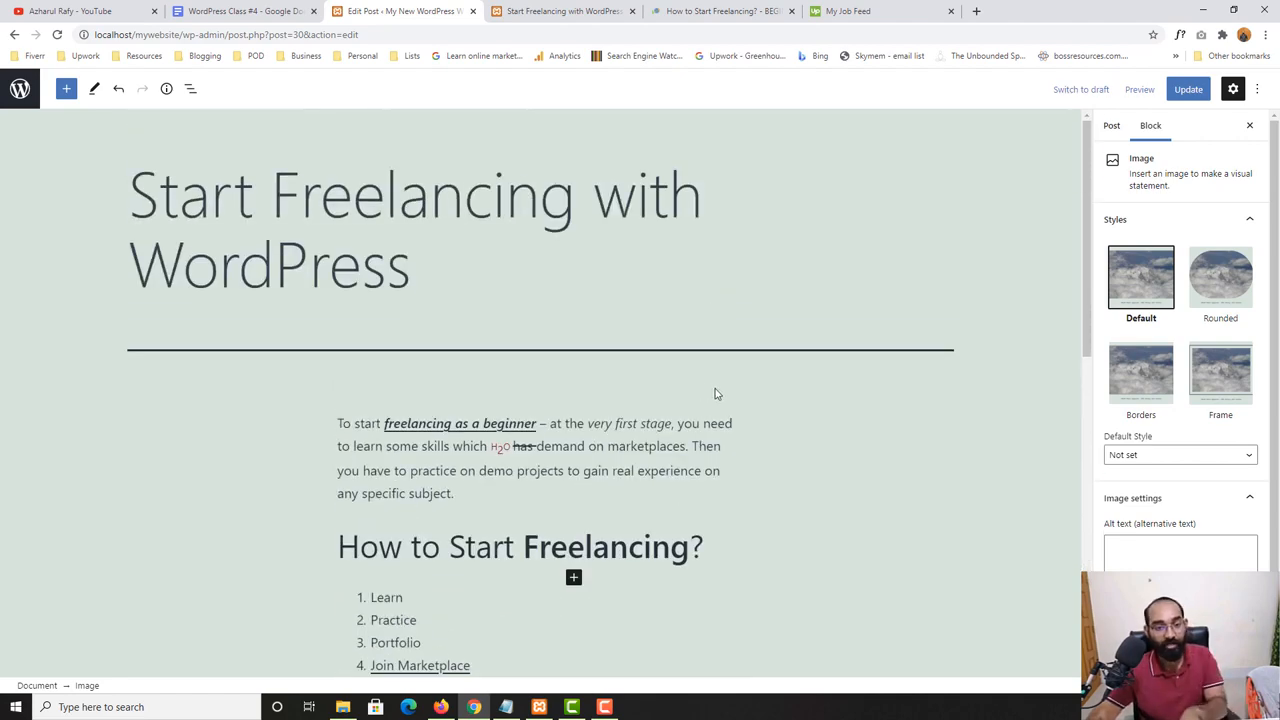
{"action": "scroll", "coordinate": [714, 392], "scroll_direction": "down", "scroll_amount": 8}
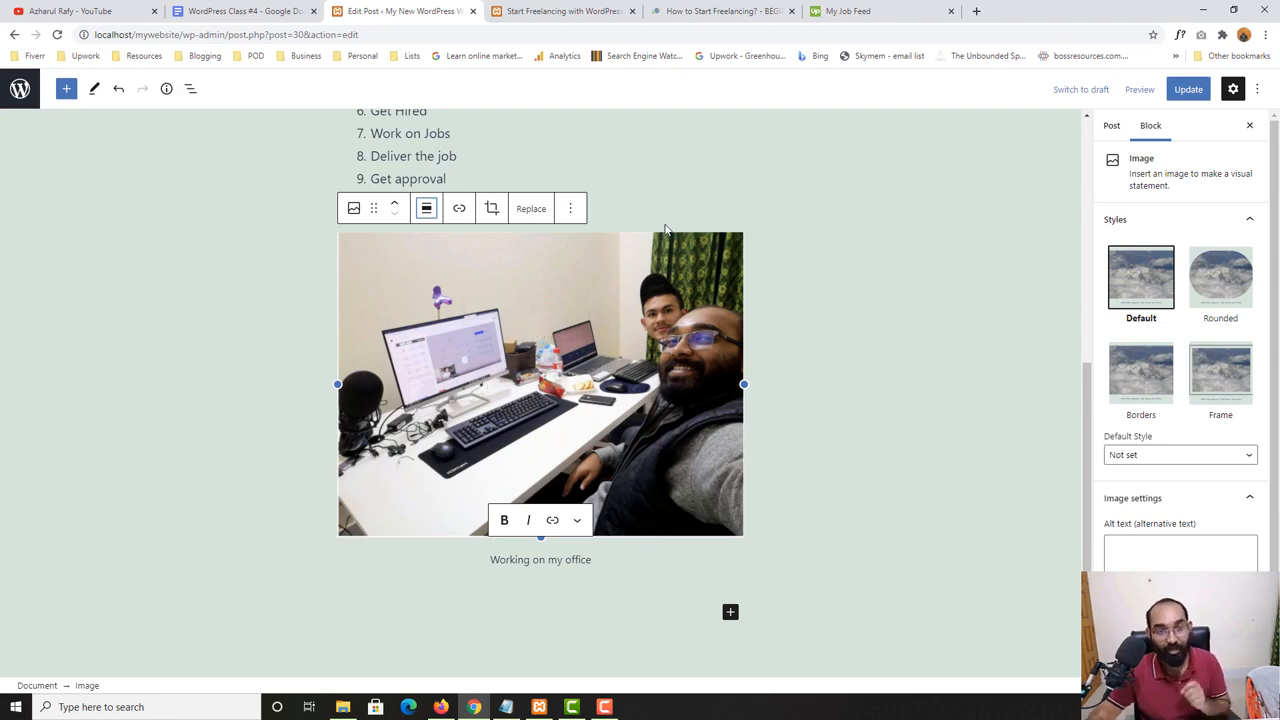
- Update the post and reload its published page to view the centered photo
{"action": "left_click", "coordinate": [560, 11]}
{"action": "scroll", "coordinate": [634, 314], "scroll_direction": "down", "scroll_amount": 3}
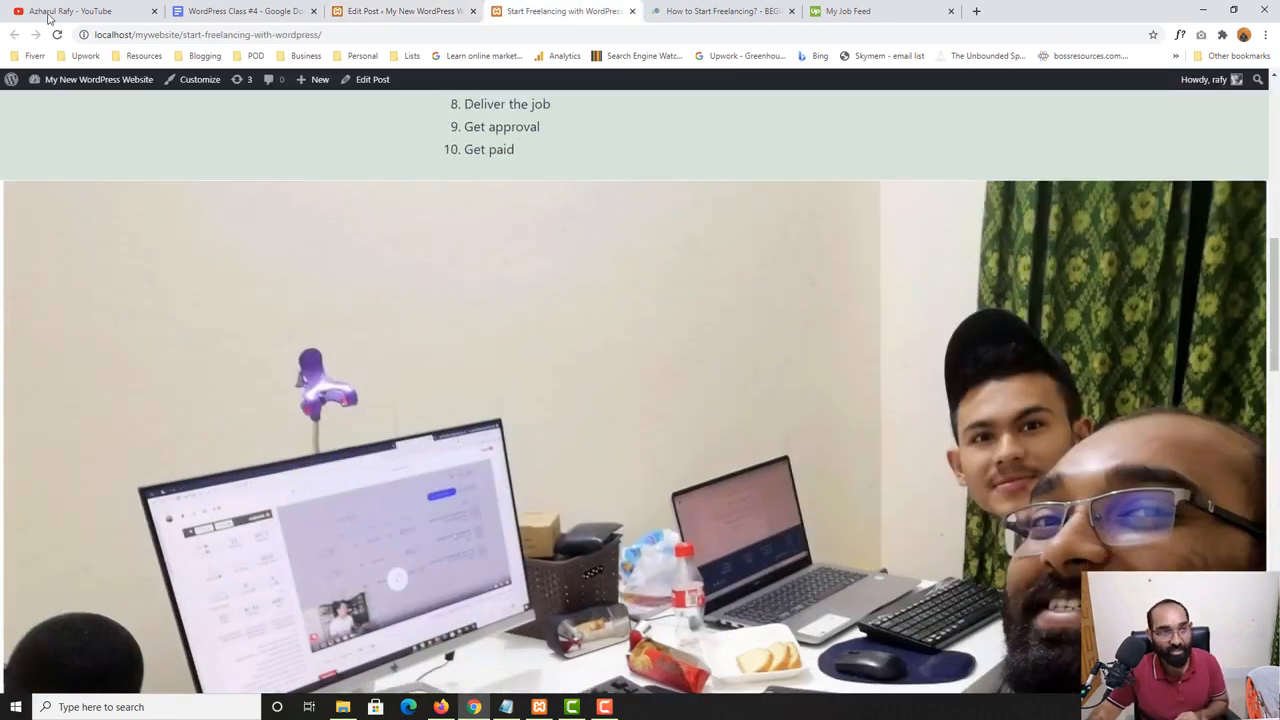
{"action": "left_click", "coordinate": [405, 11]}
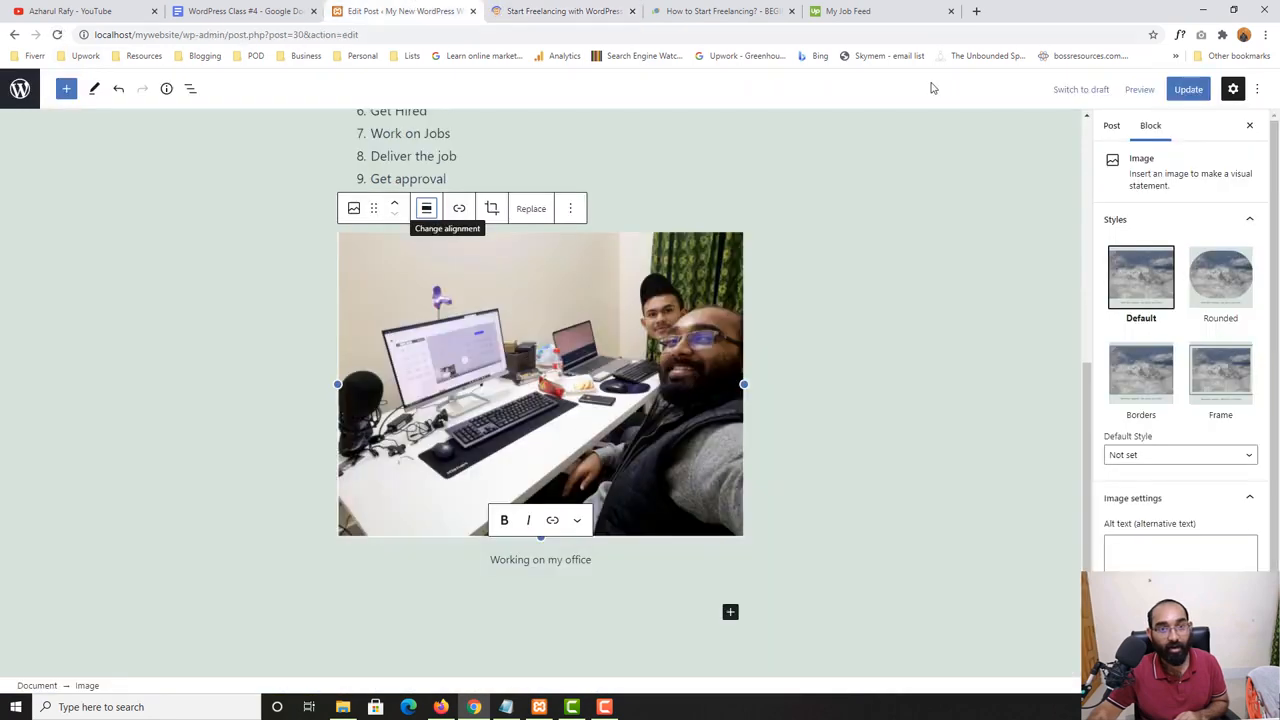
{"action": "left_click", "coordinate": [1186, 90]}
{"action": "left_click", "coordinate": [560, 11]}
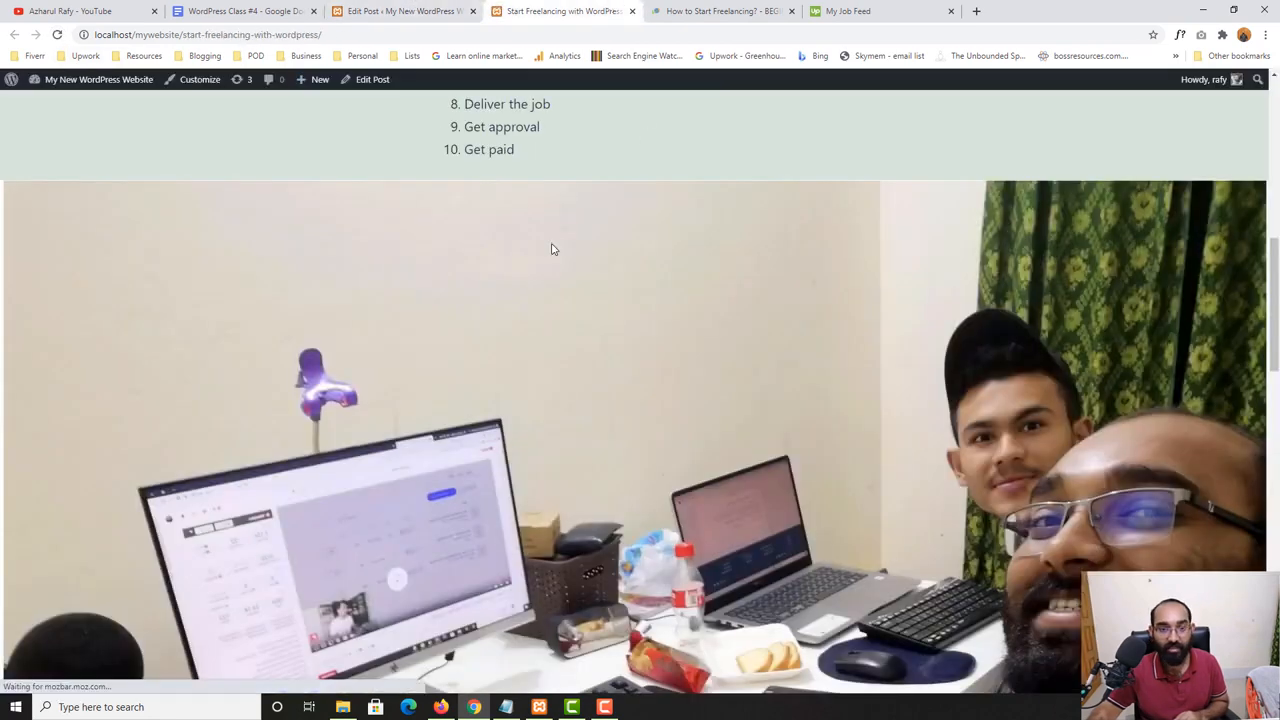
{"action": "left_click", "coordinate": [55, 36]}
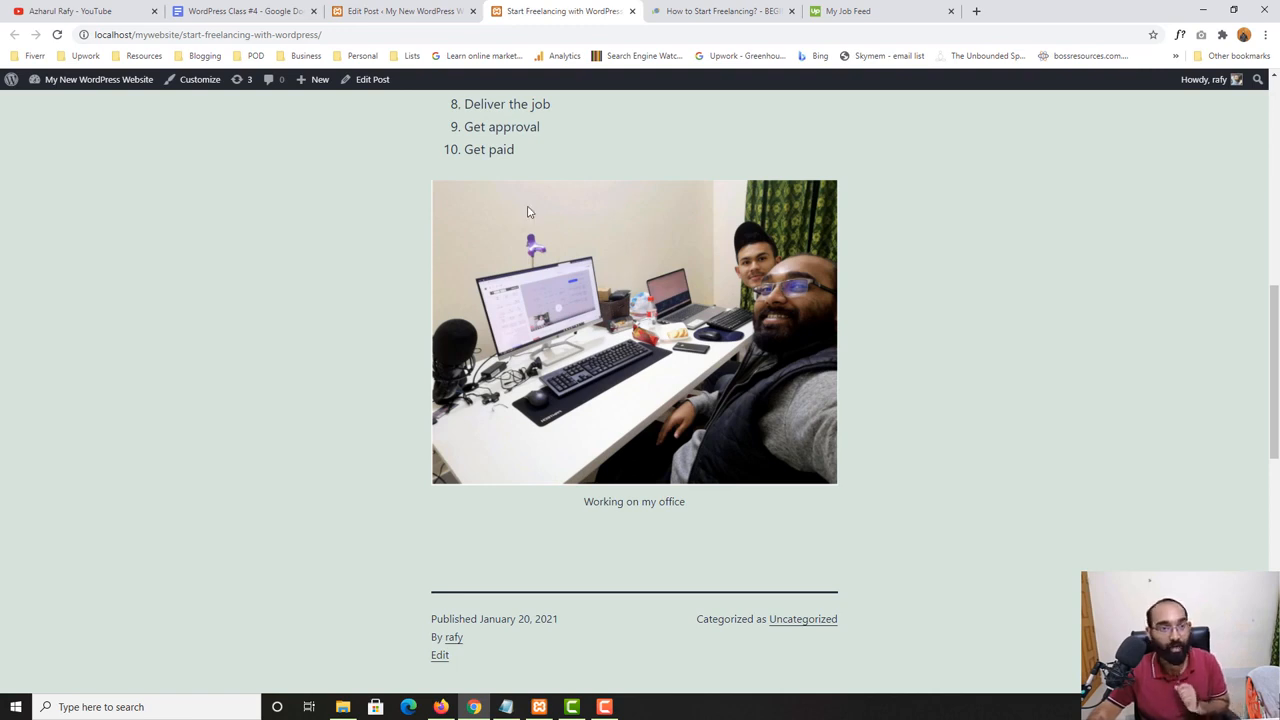
- Copy the URL of the YouTube channel's playlists page and enter it as the link of the photo in the post
{"action": "left_click", "coordinate": [386, 8]}
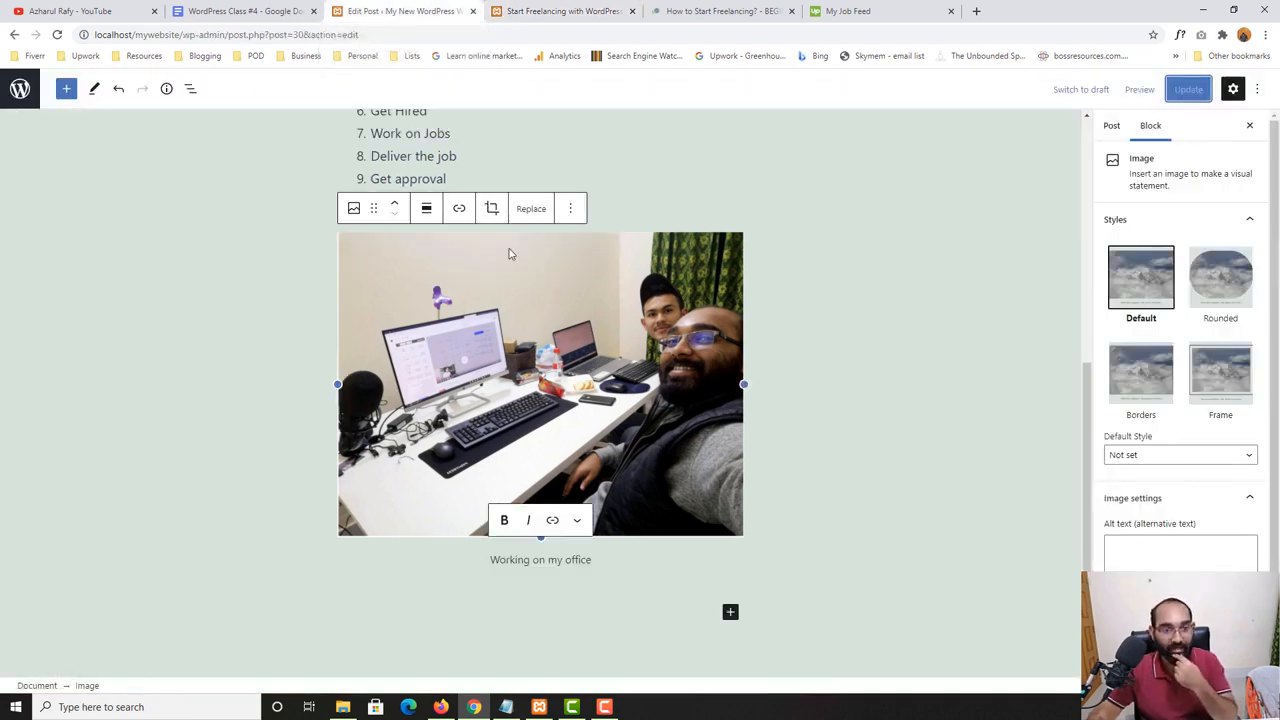
{"action": "left_click", "coordinate": [459, 210]}
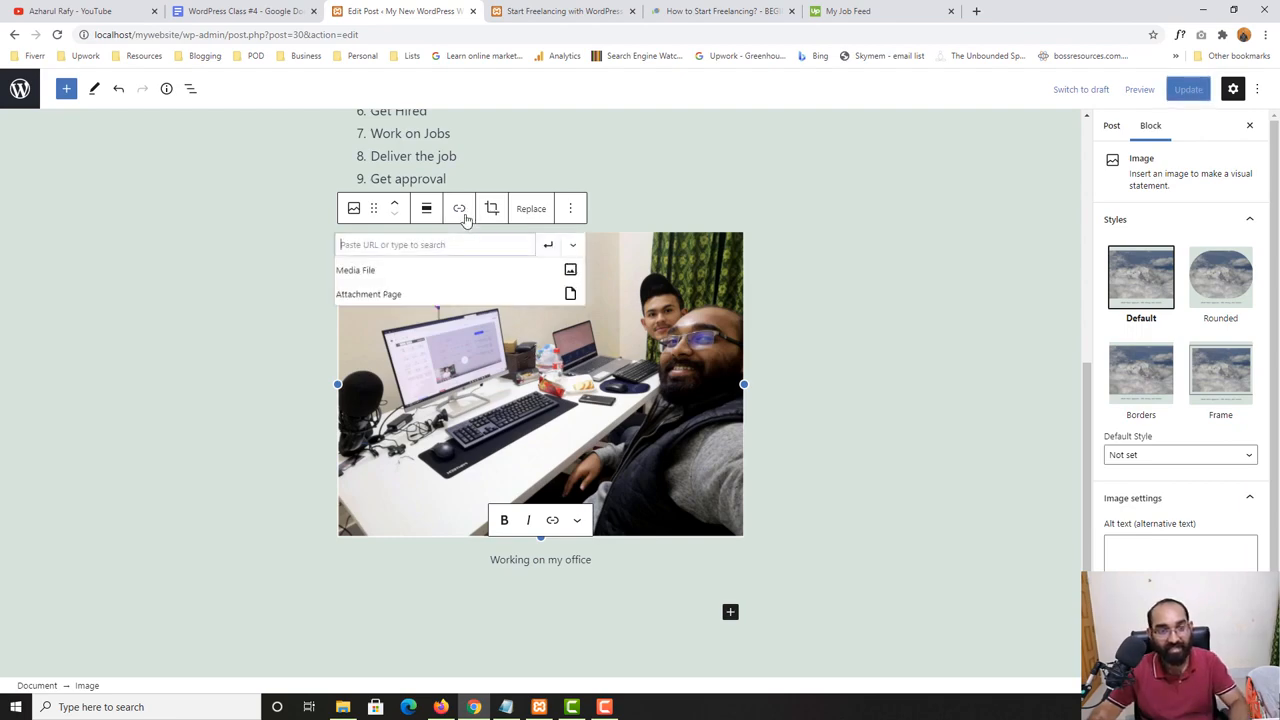
{"action": "left_click", "coordinate": [45, 9]}
{"action": "left_click", "coordinate": [248, 36]}
{"action": "right_click", "coordinate": [248, 38]}
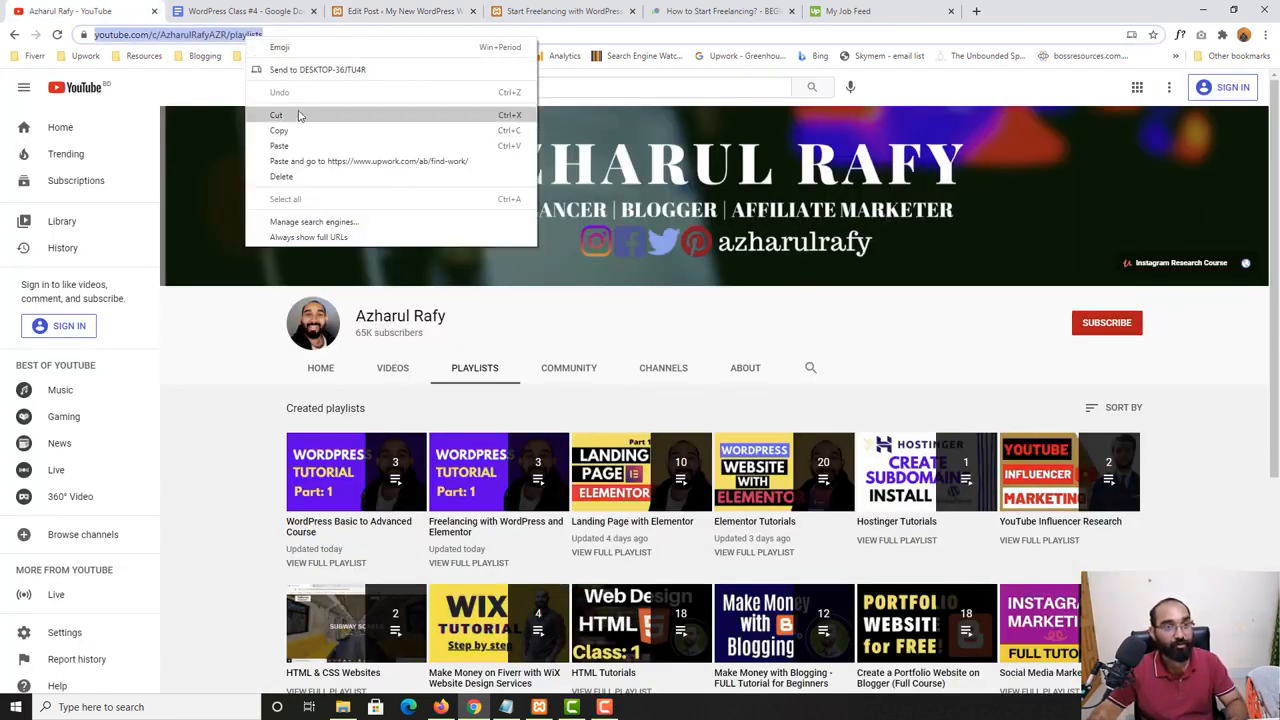
{"action": "left_click", "coordinate": [297, 130]}
{"action": "left_click", "coordinate": [540, 11]}
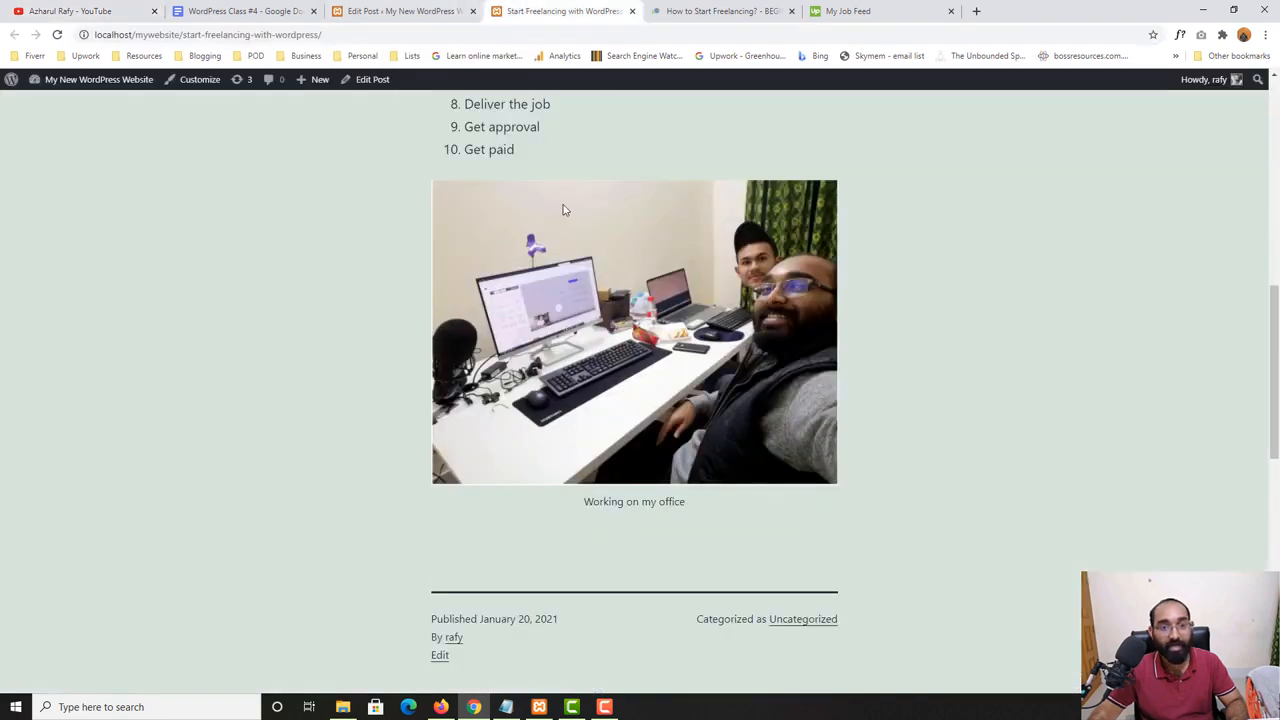
{"action": "left_click", "coordinate": [408, 8]}
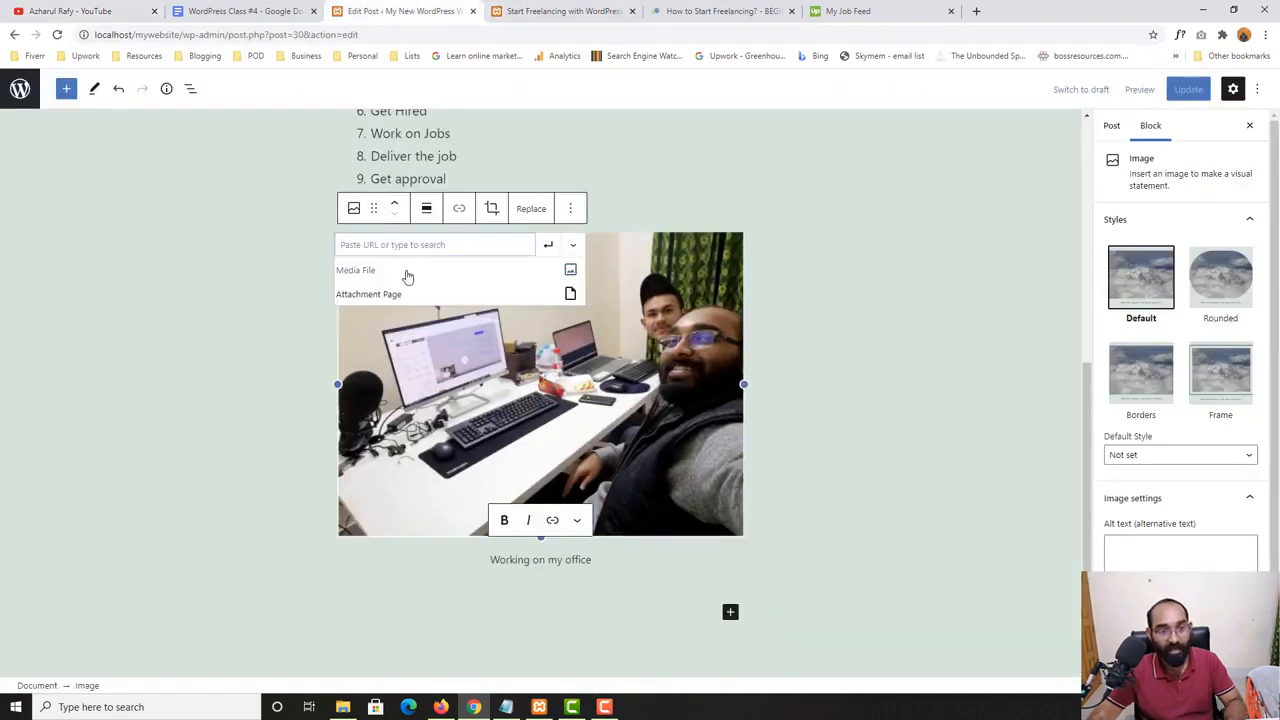
{"action": "key", "text": "ctrl+v"}
- Set the photo's link to open in a new tab and apply the link
{"action": "left_click", "coordinate": [571, 245]}
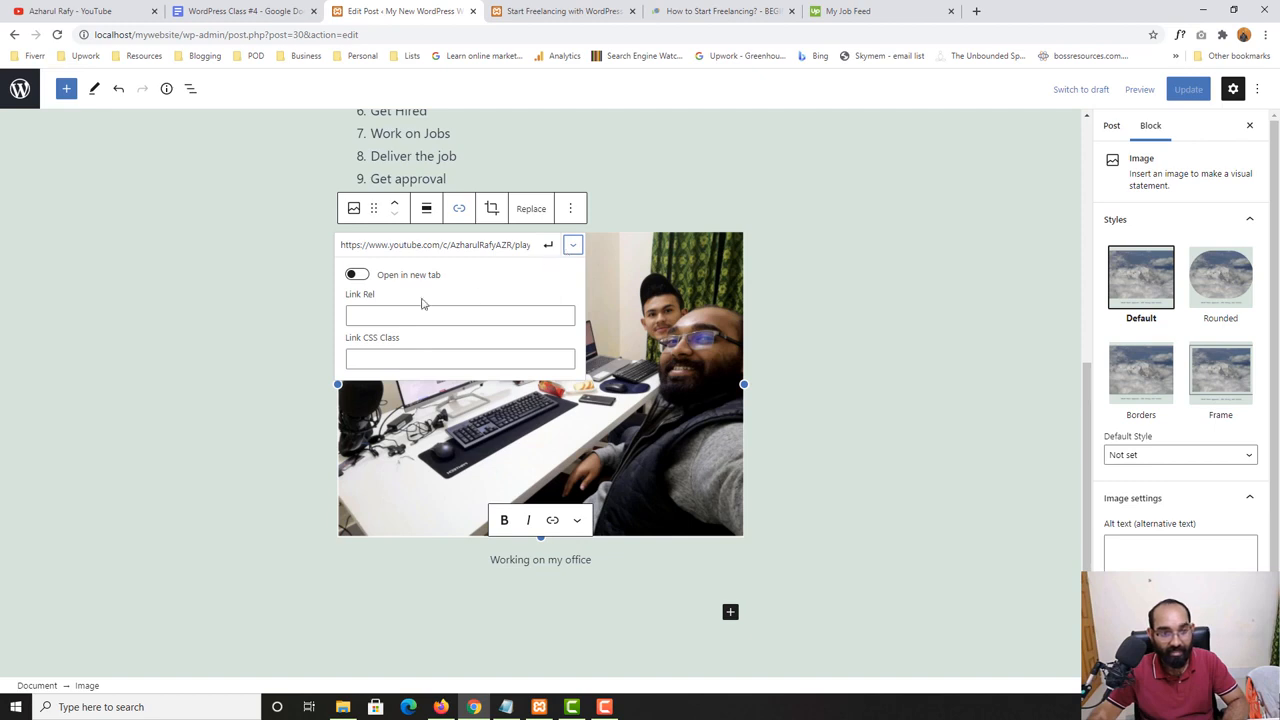
{"action": "left_click", "coordinate": [359, 280]}
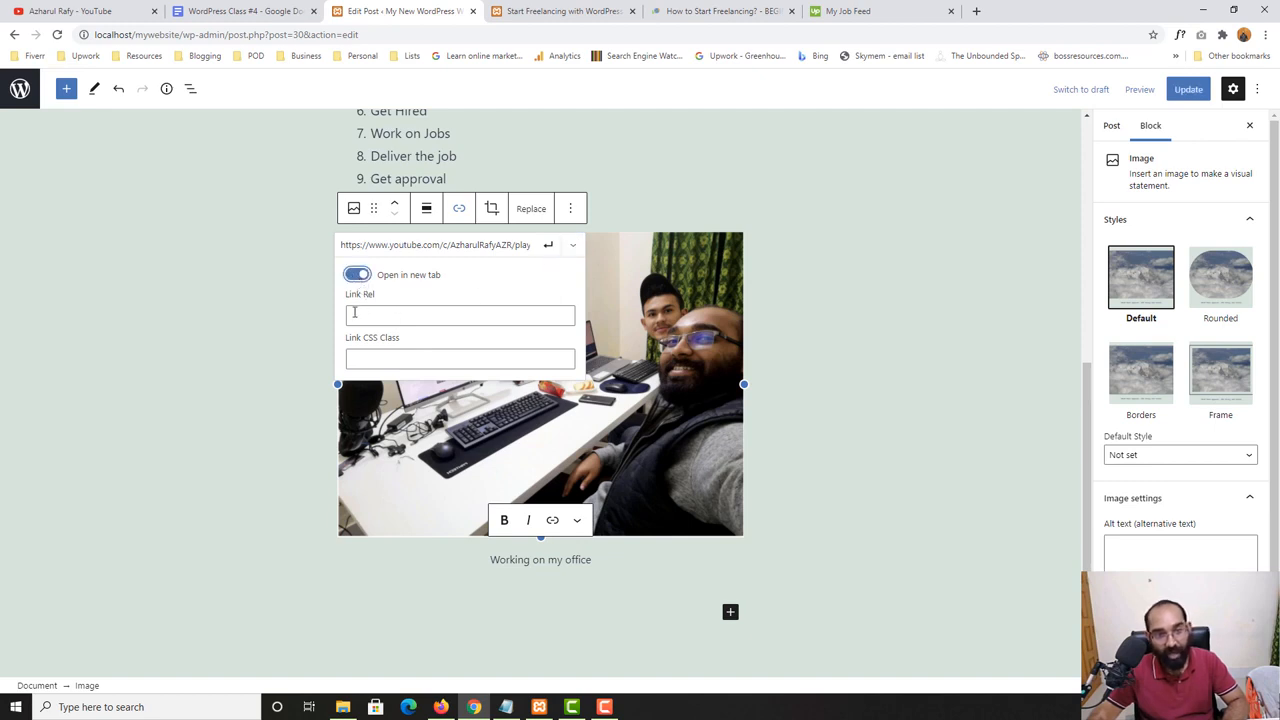
{"action": "left_click", "coordinate": [381, 314]}
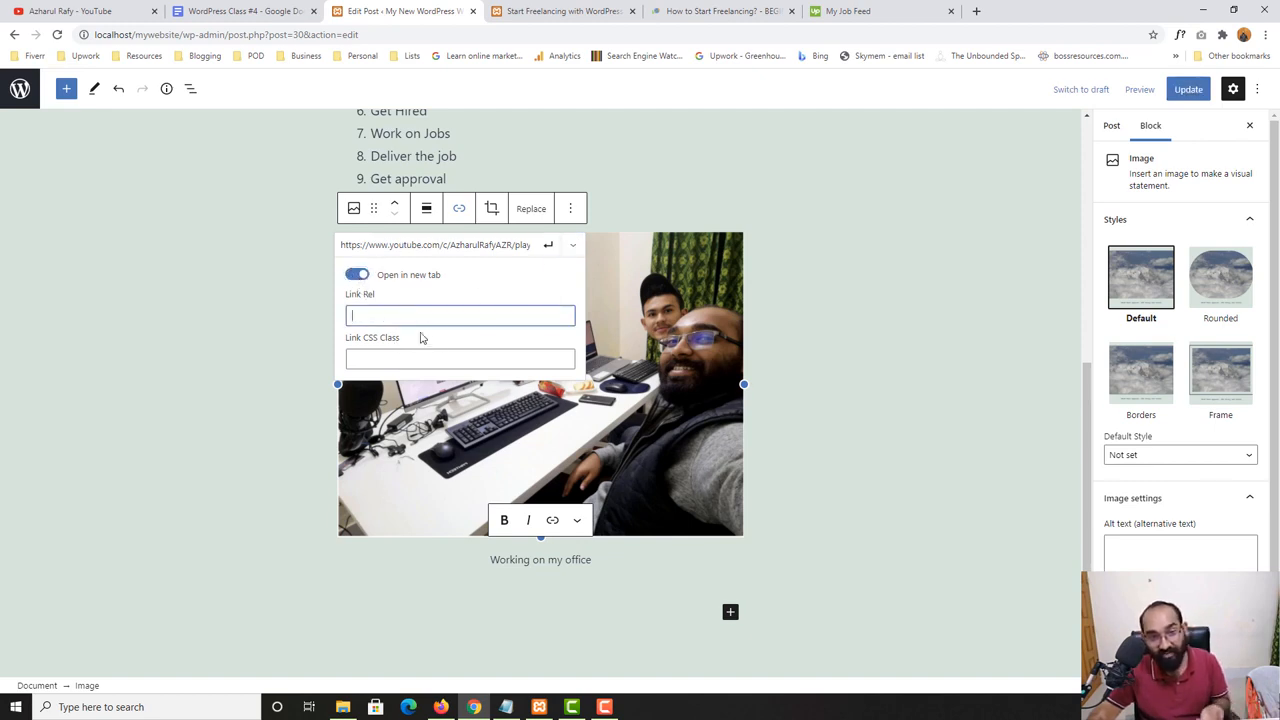
{"action": "left_click", "coordinate": [546, 252]}
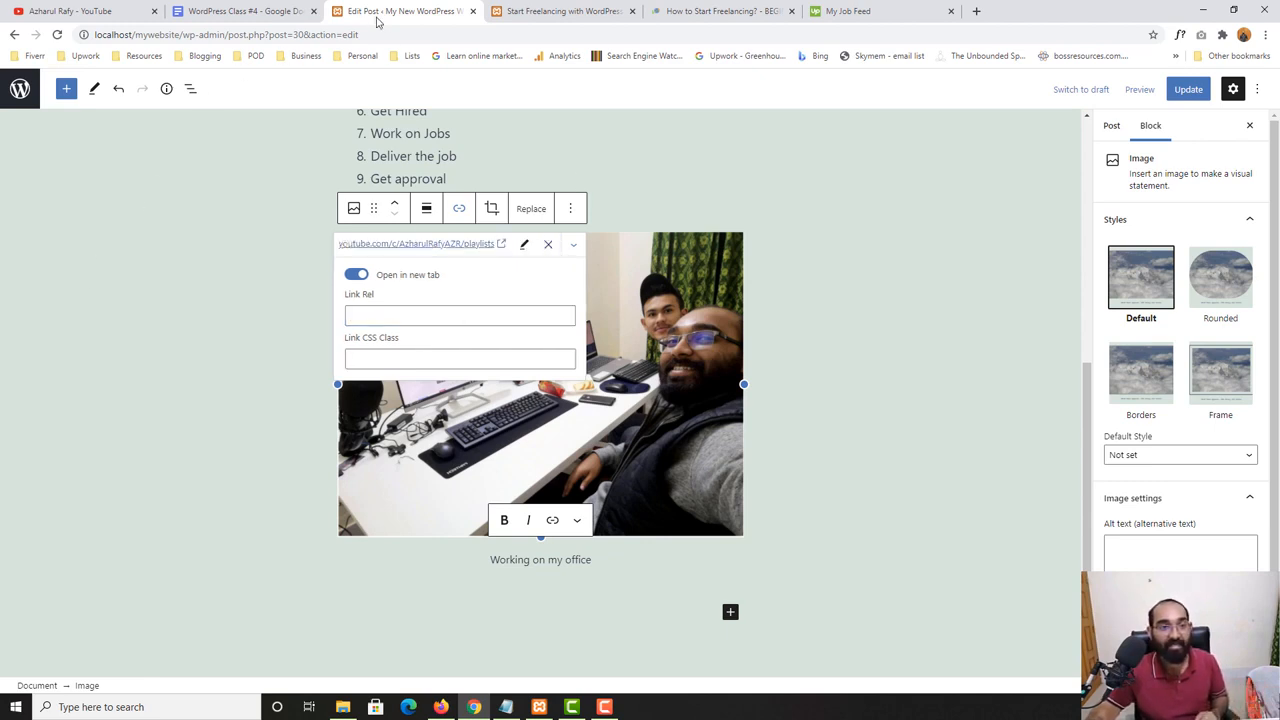
- Update the post and reload its published page with the linked photo
{"action": "left_click", "coordinate": [1188, 89]}
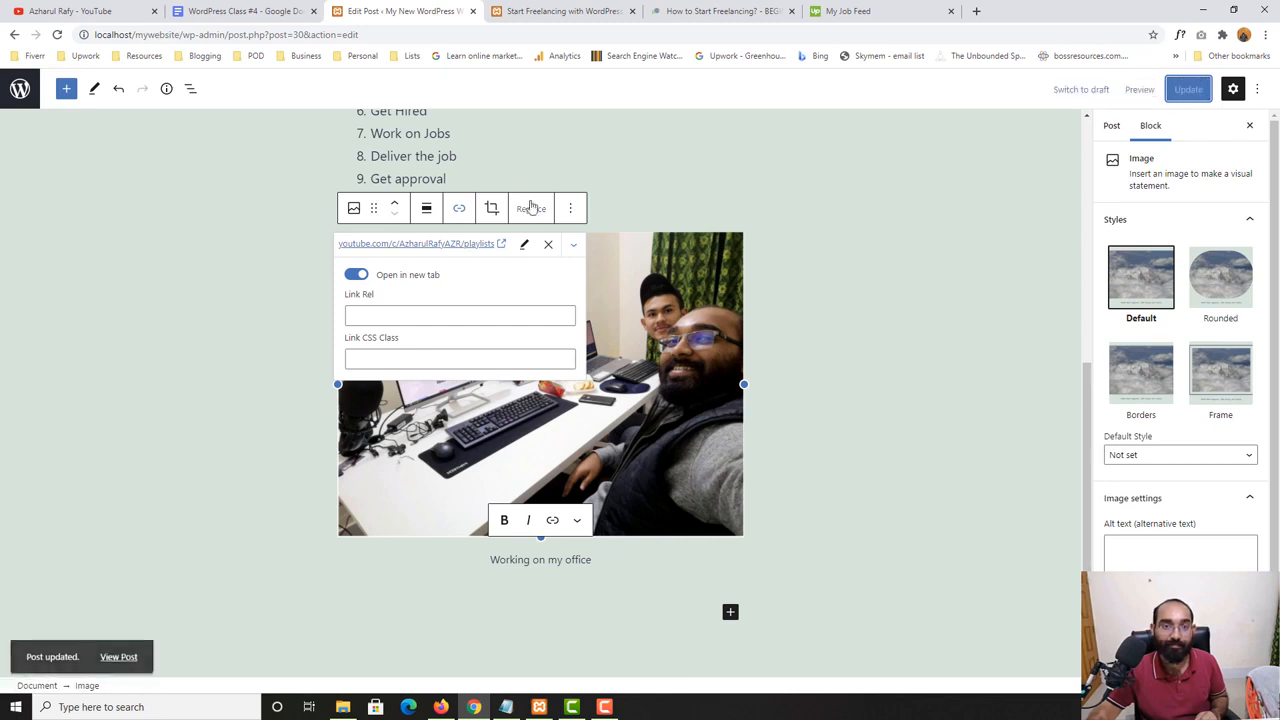
{"action": "left_click", "coordinate": [592, 8]}
{"action": "left_click", "coordinate": [57, 34]}
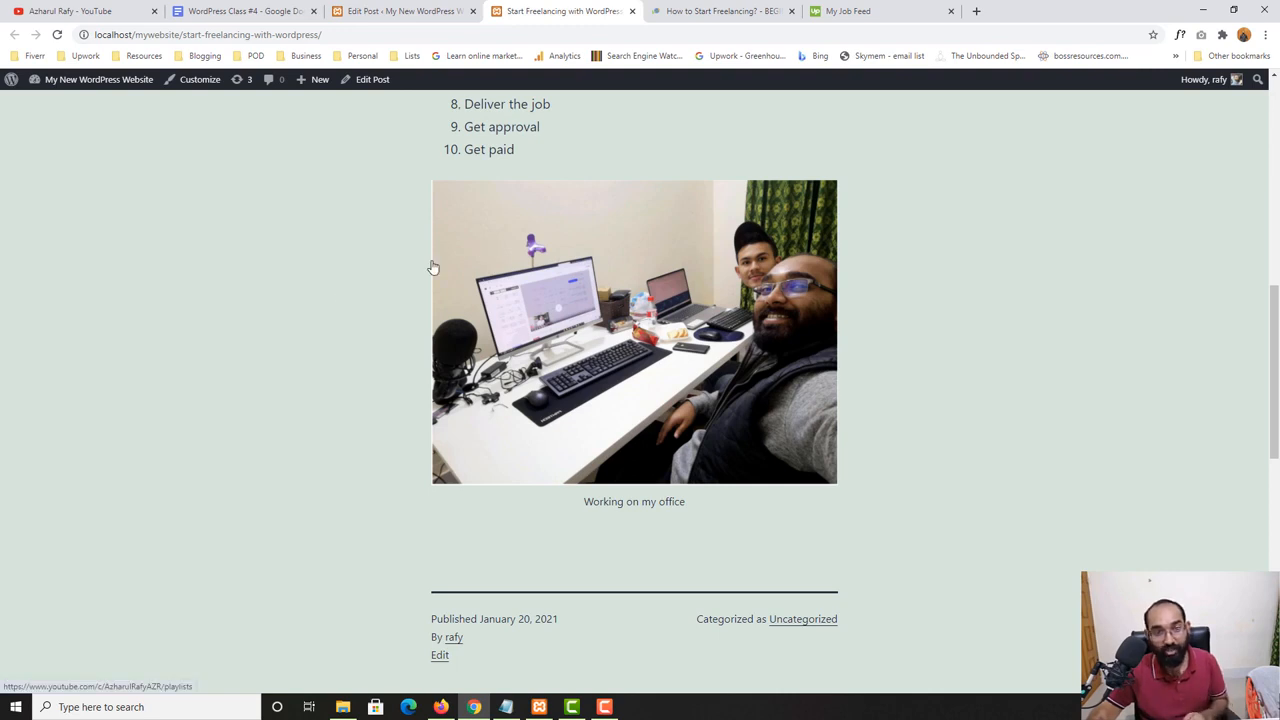
- Test the photo's link on the published page, look through the opened YouTube playlists, and close that tab
{"action": "left_click", "coordinate": [505, 270]}
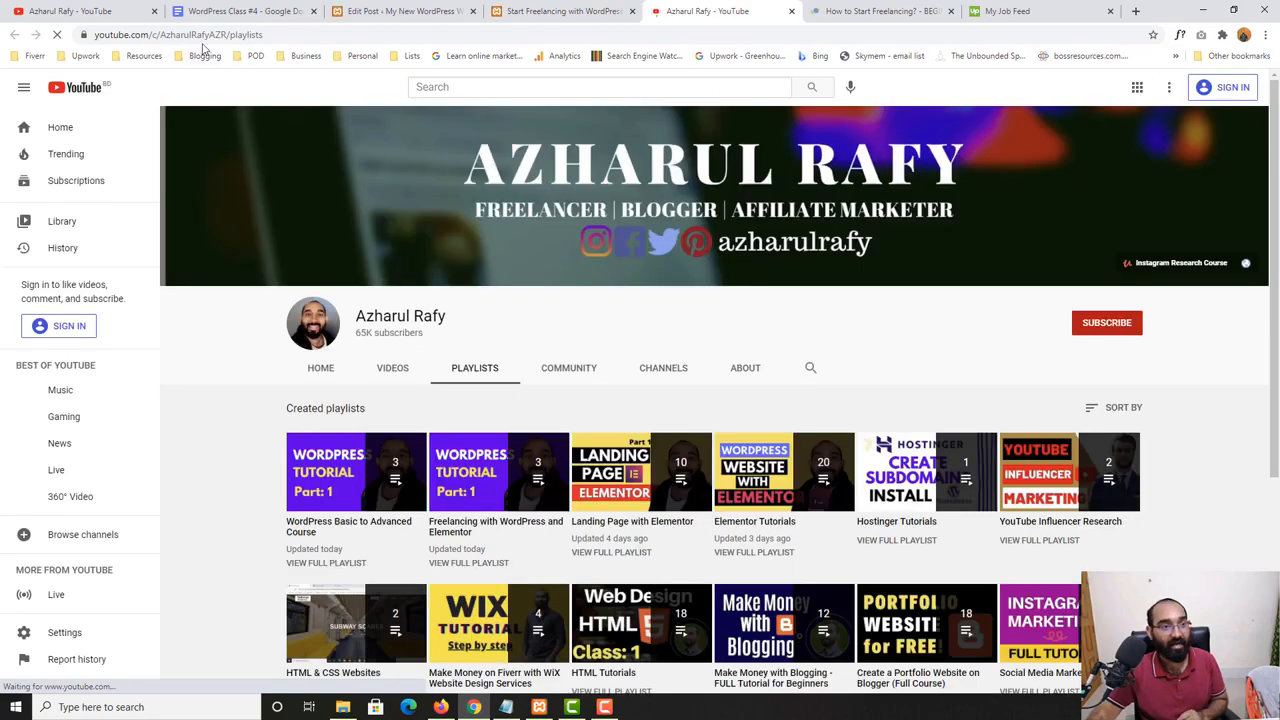
{"action": "scroll", "coordinate": [235, 444], "scroll_direction": "down", "scroll_amount": 3}
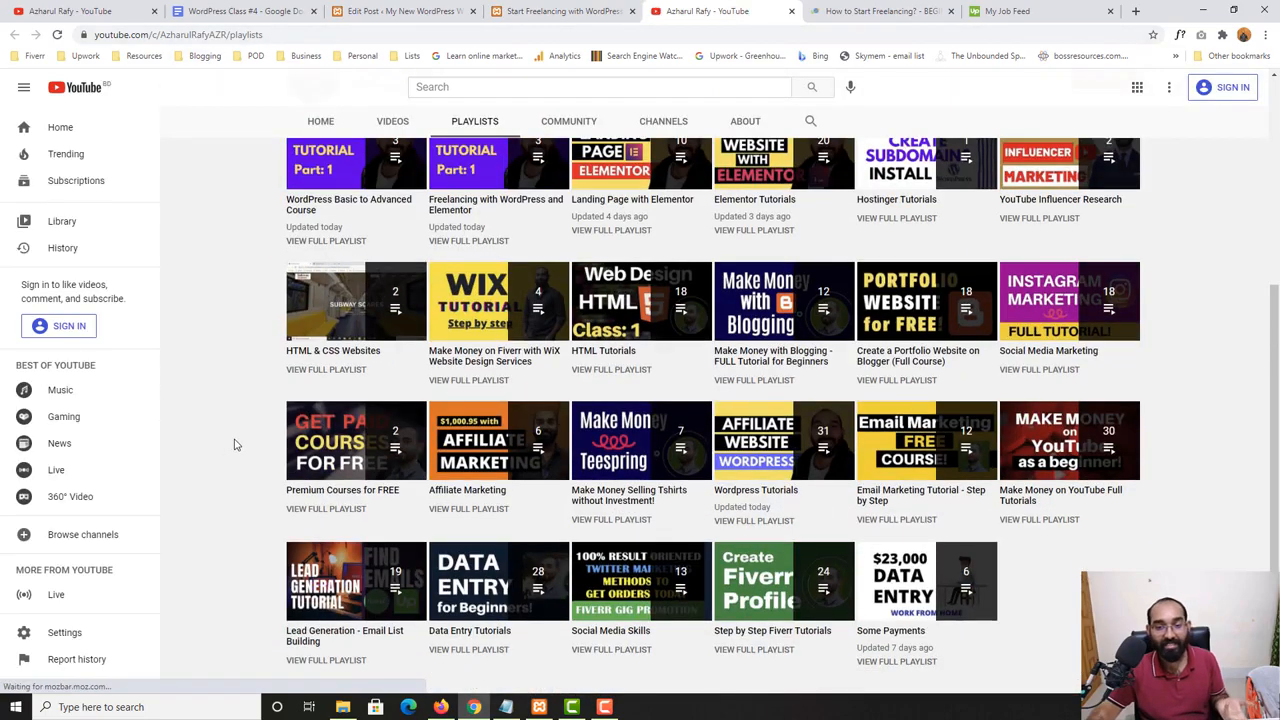
{"action": "scroll", "coordinate": [235, 444], "scroll_direction": "up", "scroll_amount": 3}
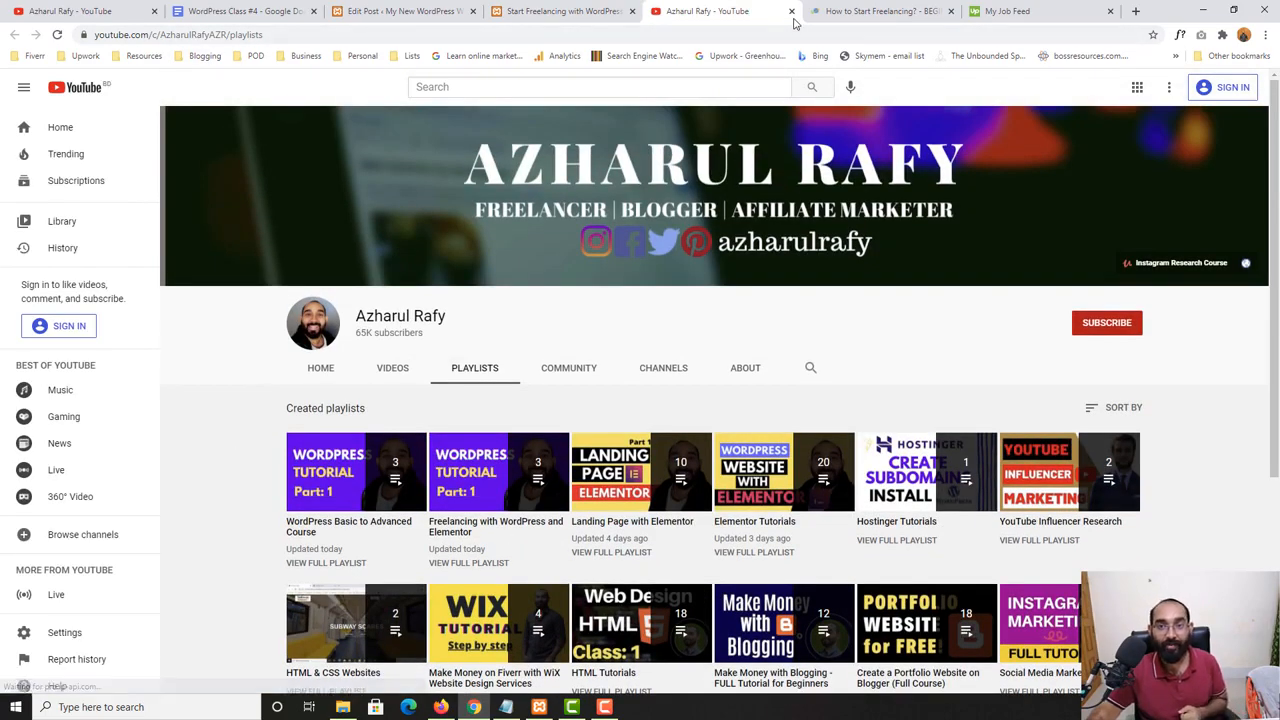
{"action": "left_click", "coordinate": [557, 10]}
{"action": "left_click", "coordinate": [760, 12]}
{"action": "left_click", "coordinate": [792, 11]}
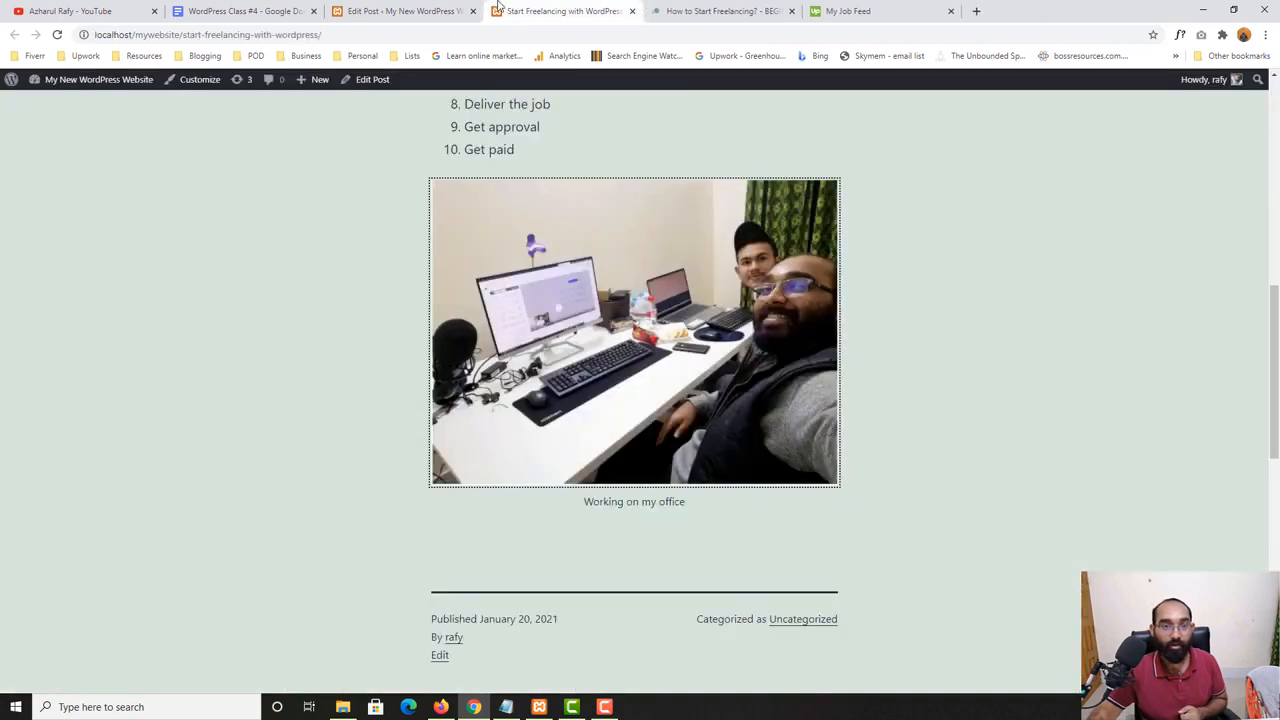
- Review the post in the editor, the Video topic in the WordPress Class #4 outline, and the photo area of the published page
{"action": "left_click", "coordinate": [420, 11]}
{"action": "left_click", "coordinate": [150, 303]}
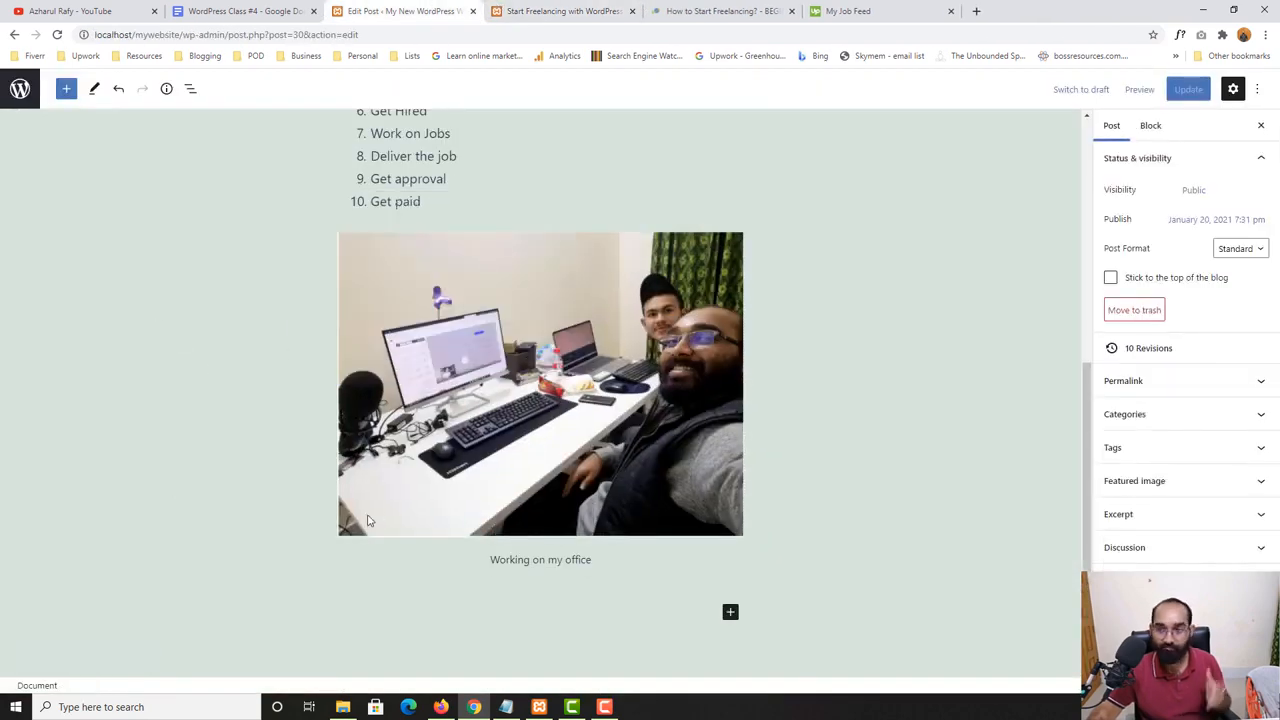
{"action": "scroll", "coordinate": [334, 451], "scroll_direction": "up", "scroll_amount": 6}
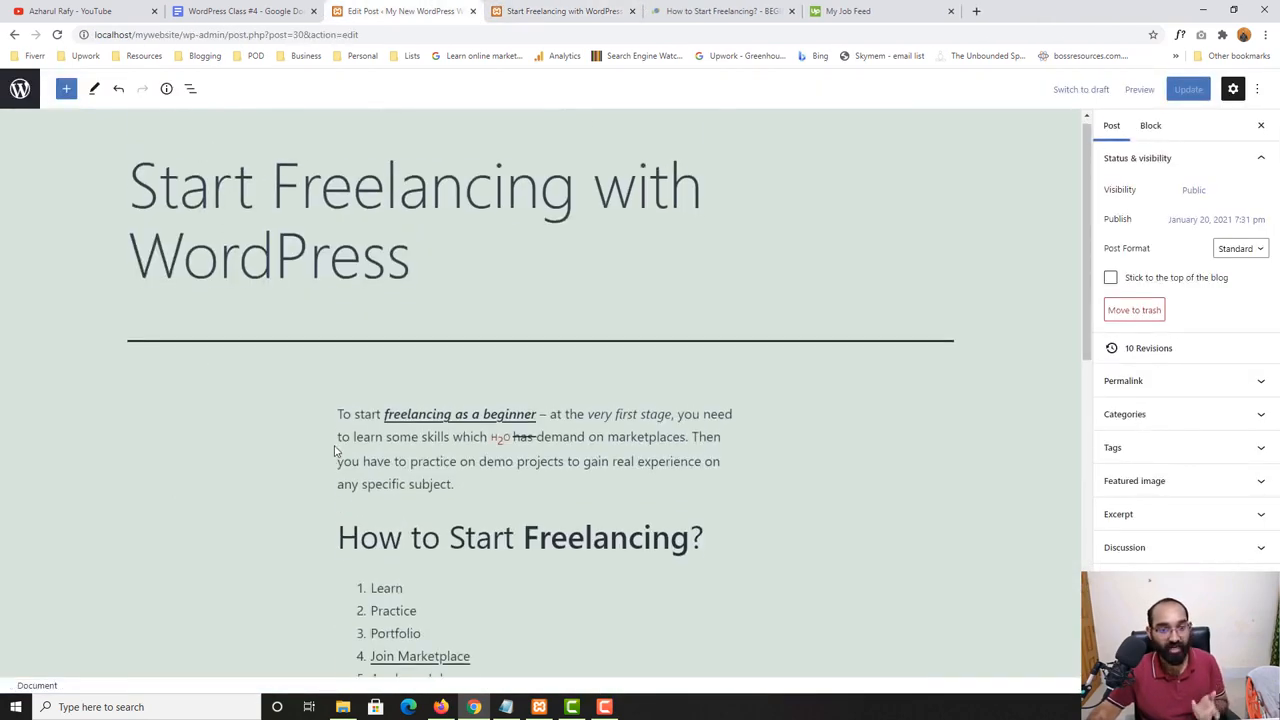
{"action": "scroll", "coordinate": [330, 452], "scroll_direction": "down", "scroll_amount": 3}
{"action": "scroll", "coordinate": [271, 463], "scroll_direction": "down", "scroll_amount": 3}
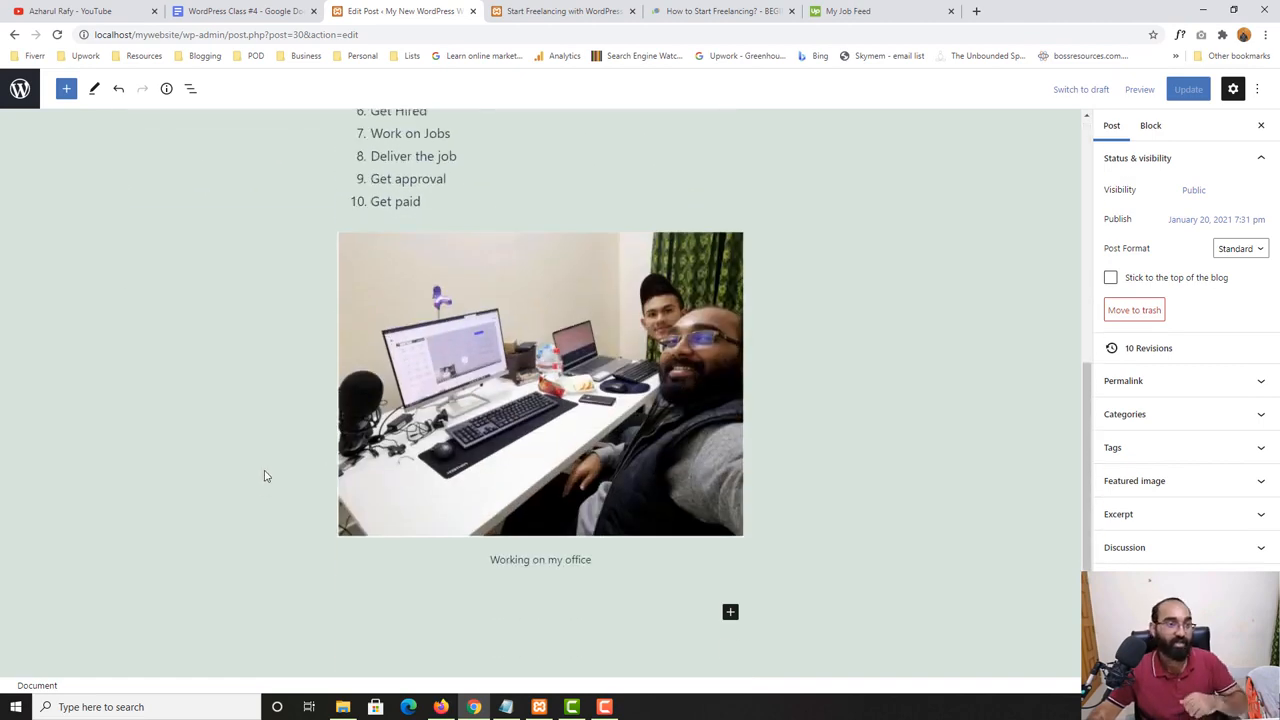
{"action": "scroll", "coordinate": [289, 491], "scroll_direction": "down", "scroll_amount": 2}
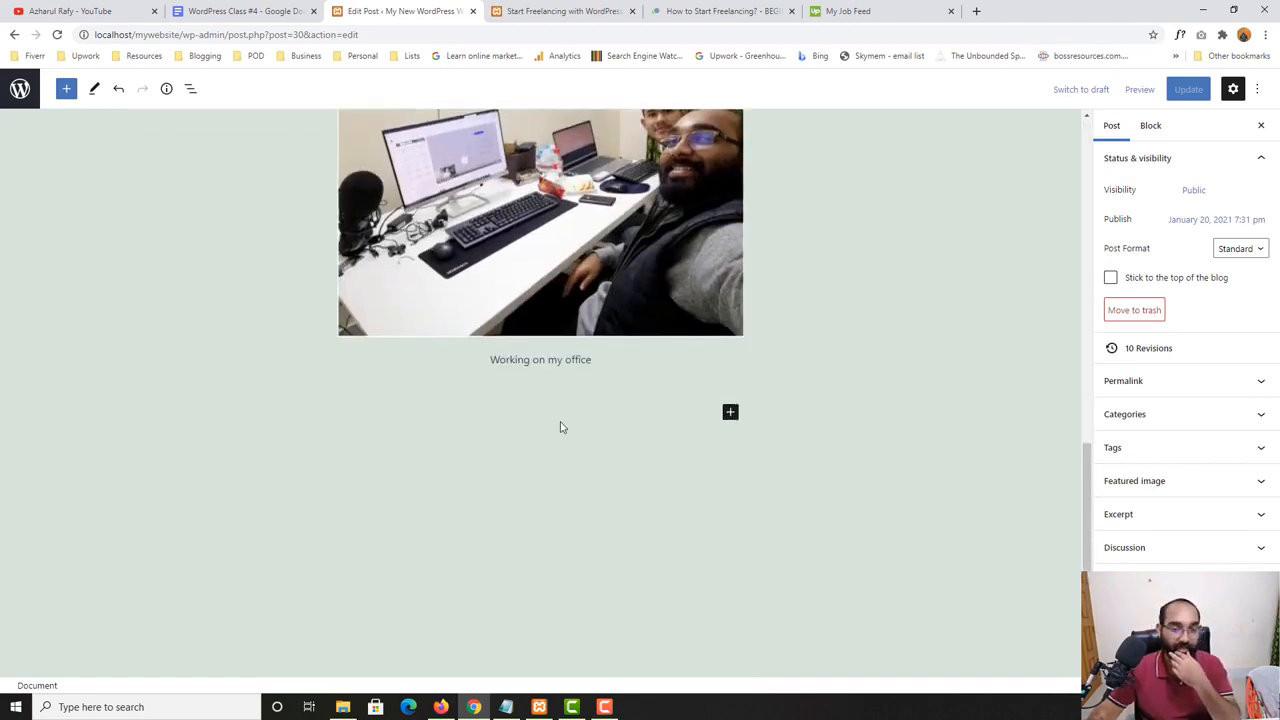
{"action": "left_click", "coordinate": [245, 10]}
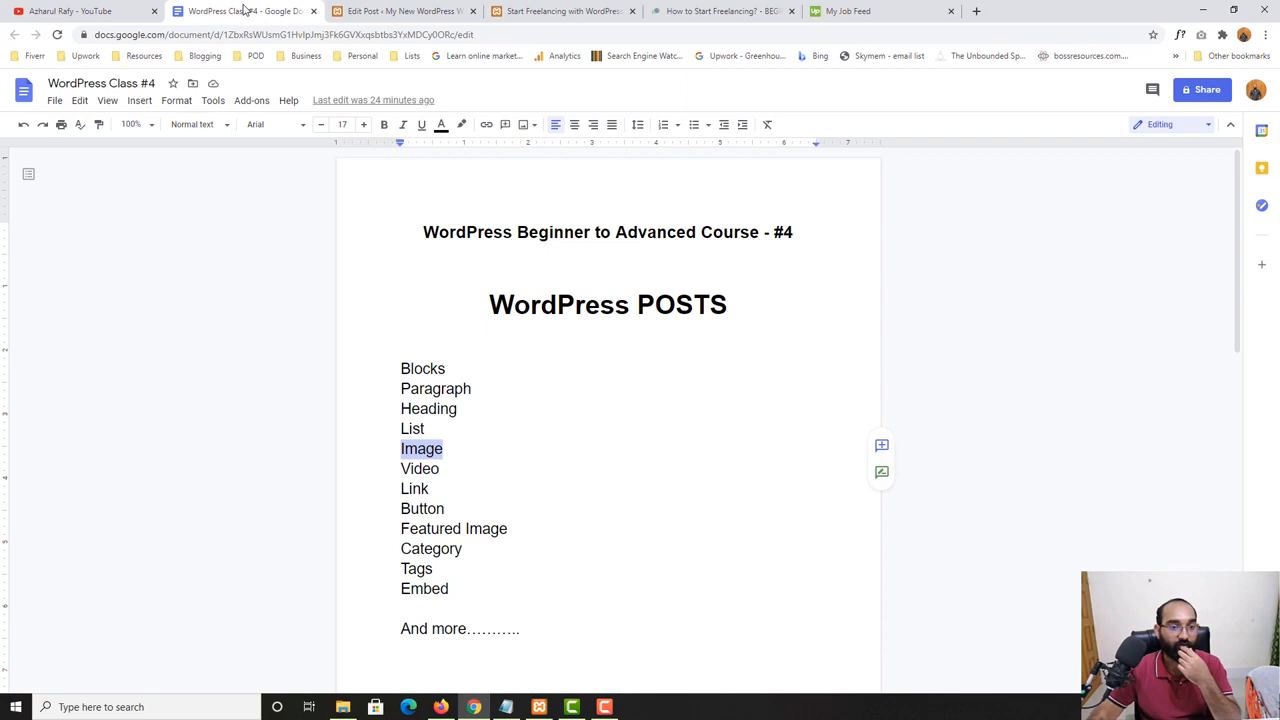
{"action": "double_click", "coordinate": [419, 468]}
{"action": "left_click", "coordinate": [563, 11]}
{"action": "scroll", "coordinate": [622, 383], "scroll_direction": "down", "scroll_amount": 2}
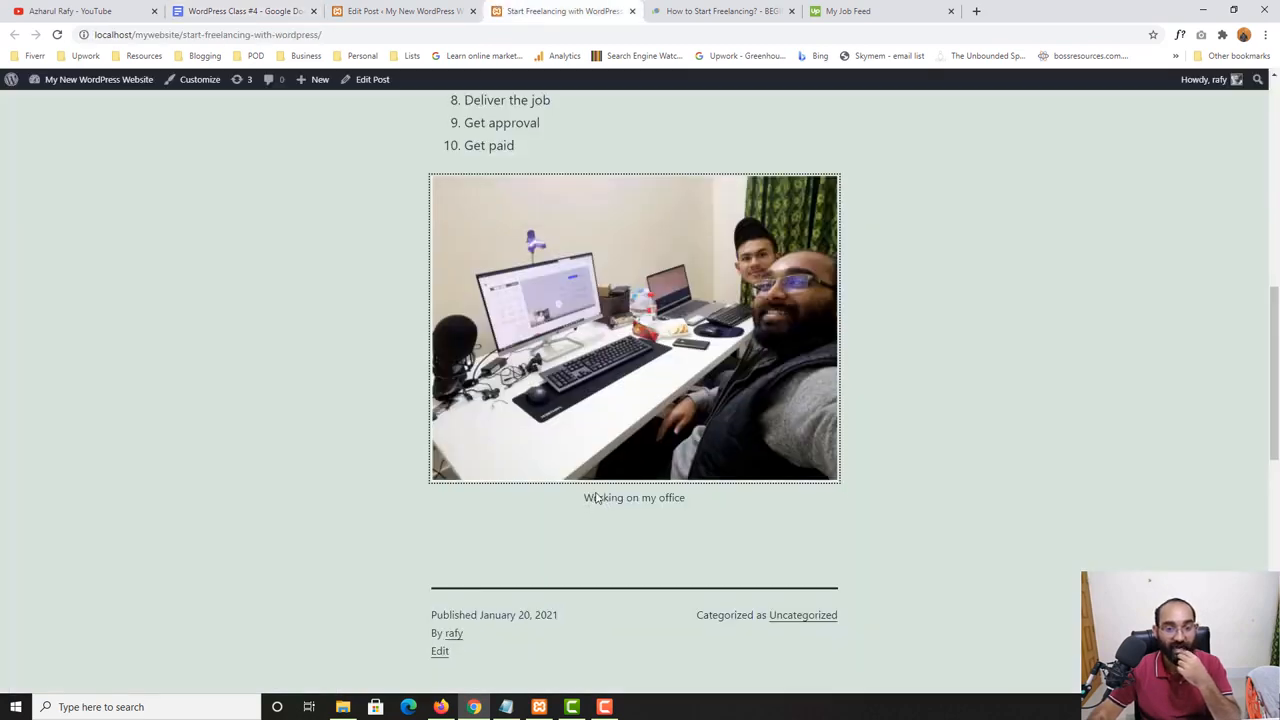
{"action": "scroll", "coordinate": [628, 395], "scroll_direction": "up", "scroll_amount": 2}
{"action": "scroll", "coordinate": [628, 395], "scroll_direction": "down", "scroll_amount": 2}
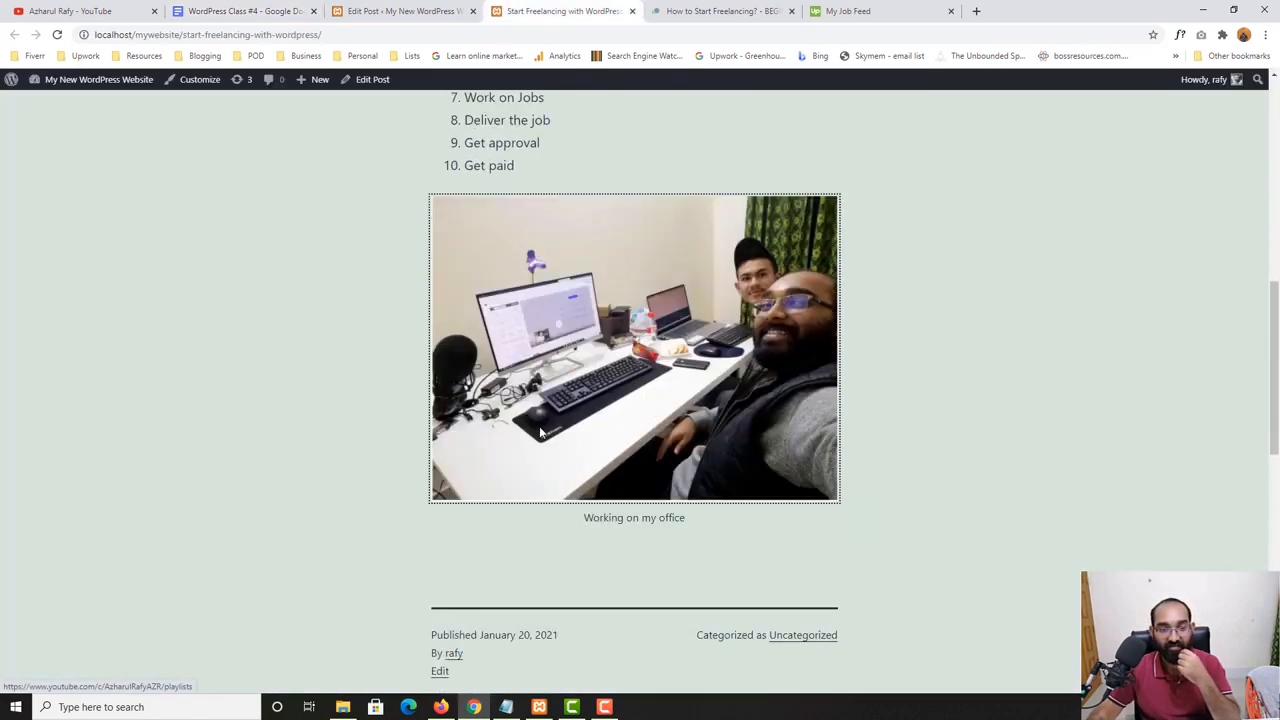
- Copy the three paragraphs under "How to Start Freelancing:" from the learners.world article and paste them below the photo in the post
{"action": "left_click", "coordinate": [408, 10]}
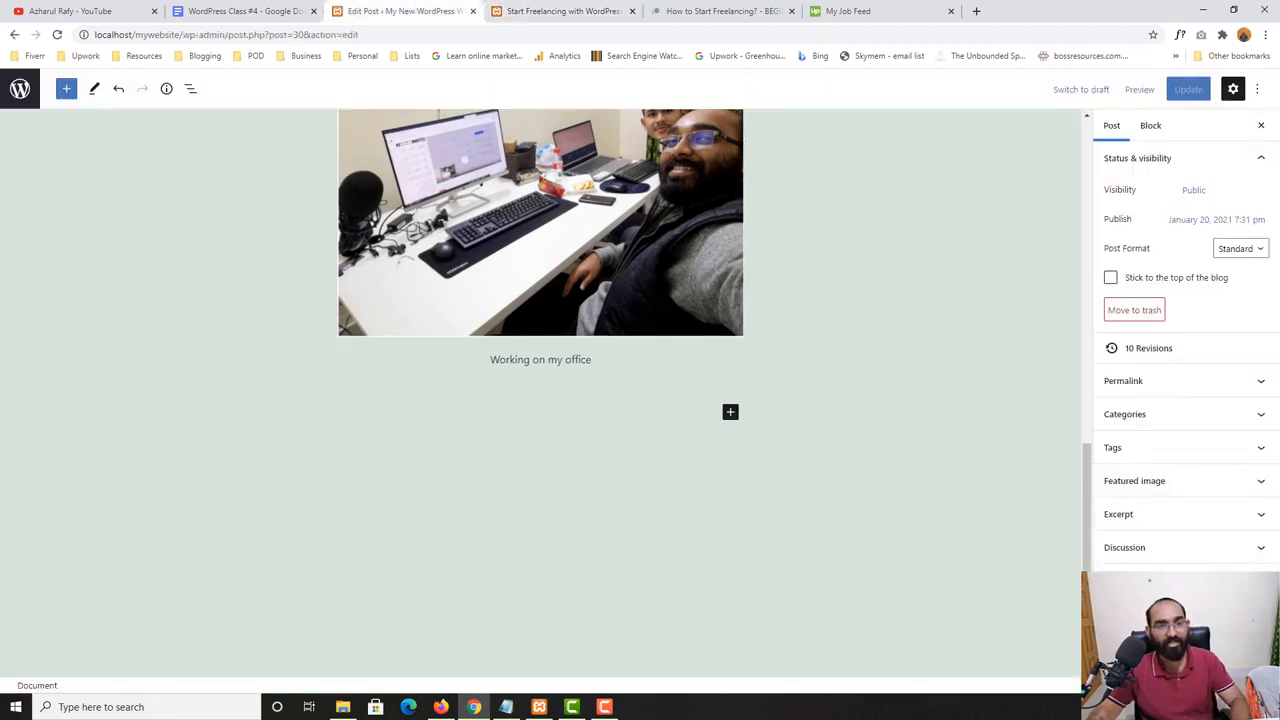
{"action": "left_click", "coordinate": [708, 11]}
{"action": "left_click_drag", "start_coordinate": [250, 291], "coordinate": [360, 401]}
{"action": "right_click", "coordinate": [332, 369]}
{"action": "left_click", "coordinate": [360, 377]}
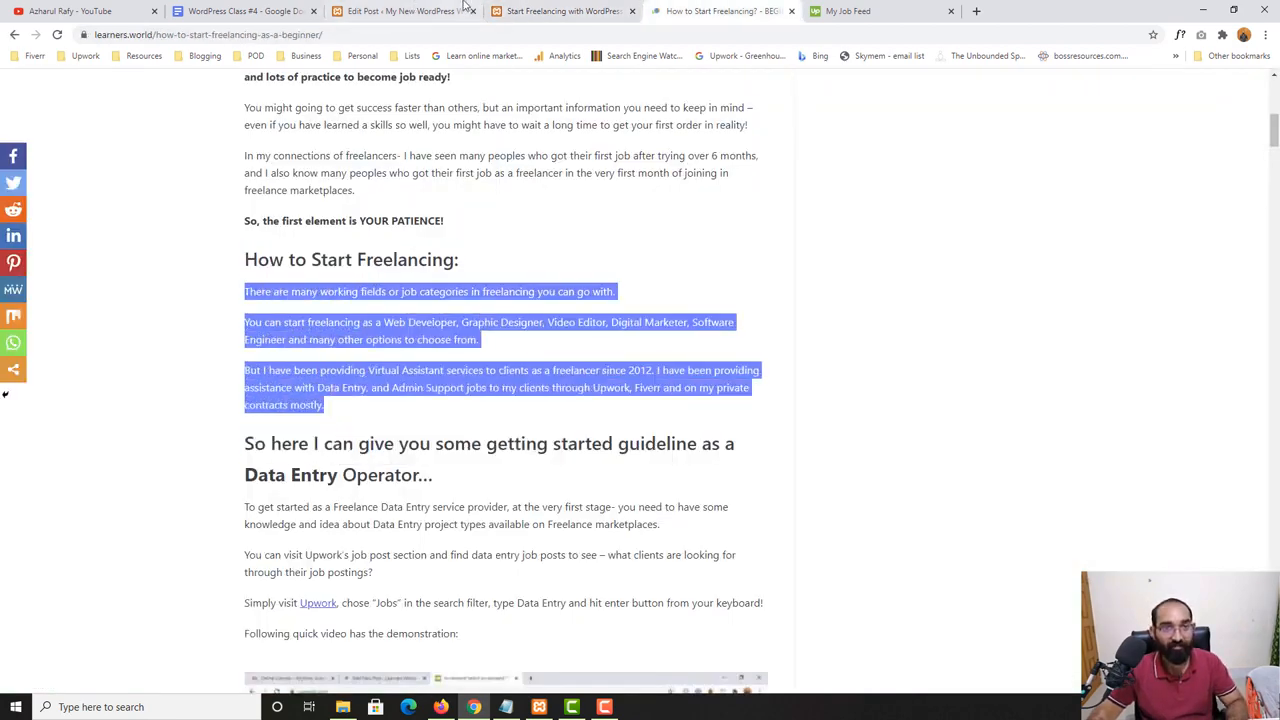
{"action": "left_click", "coordinate": [466, 9]}
{"action": "left_click", "coordinate": [568, 400]}
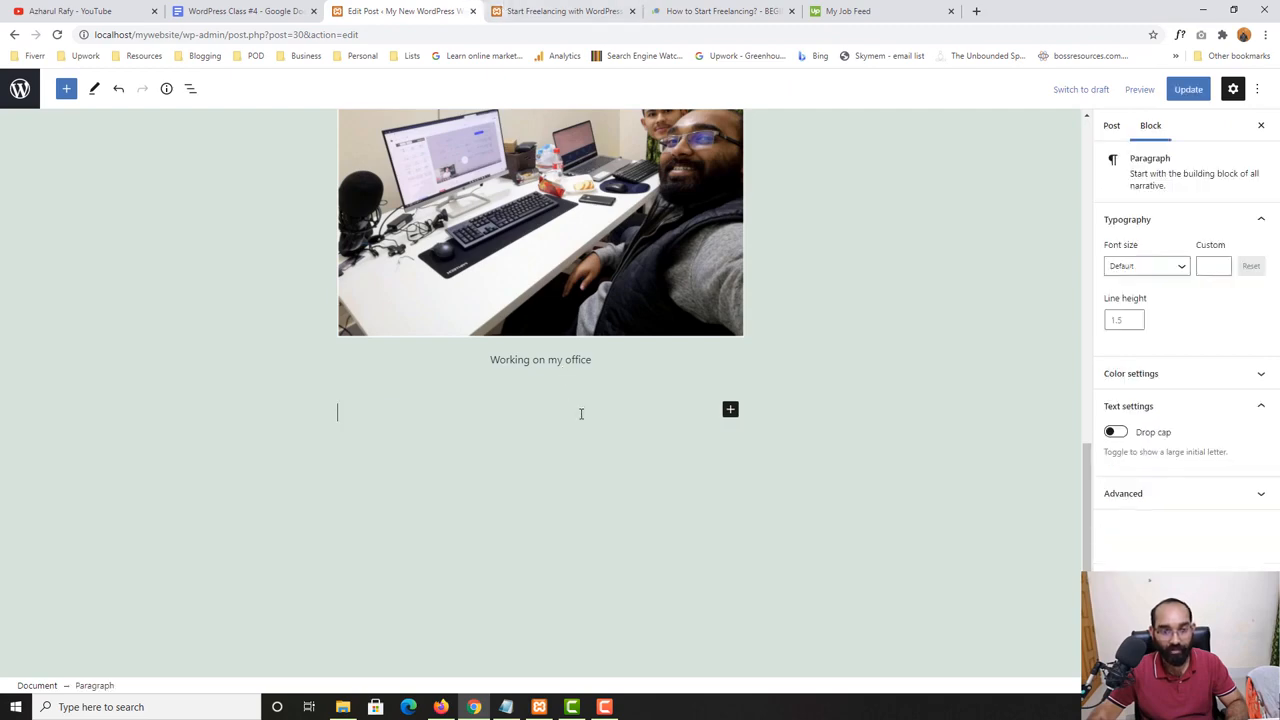
{"action": "key", "text": "ctrl+v"}
{"action": "scroll", "coordinate": [540, 400], "scroll_direction": "up", "scroll_amount": 5}
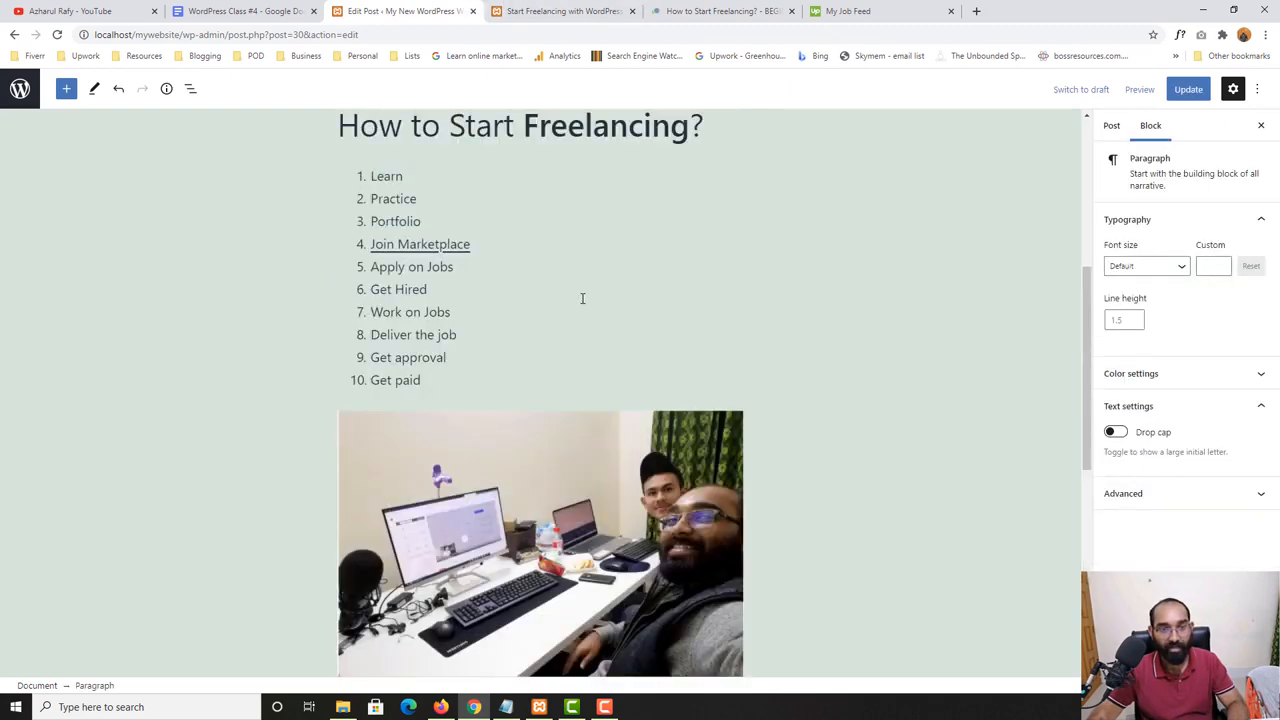
{"action": "scroll", "coordinate": [583, 297], "scroll_direction": "down", "scroll_amount": 5}
- Insert a YouTube embed block below the pasted paragraphs, finding it with the block search
{"action": "key", "text": "Return"}
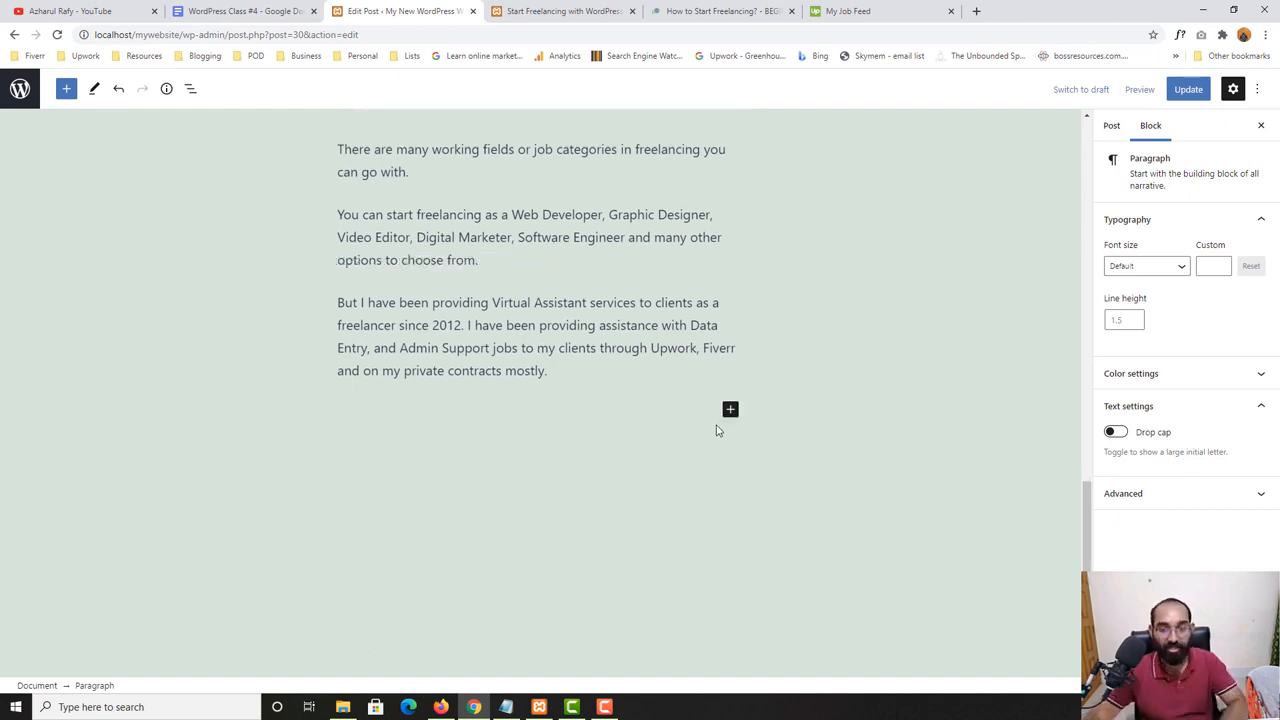
{"action": "left_click", "coordinate": [730, 409]}
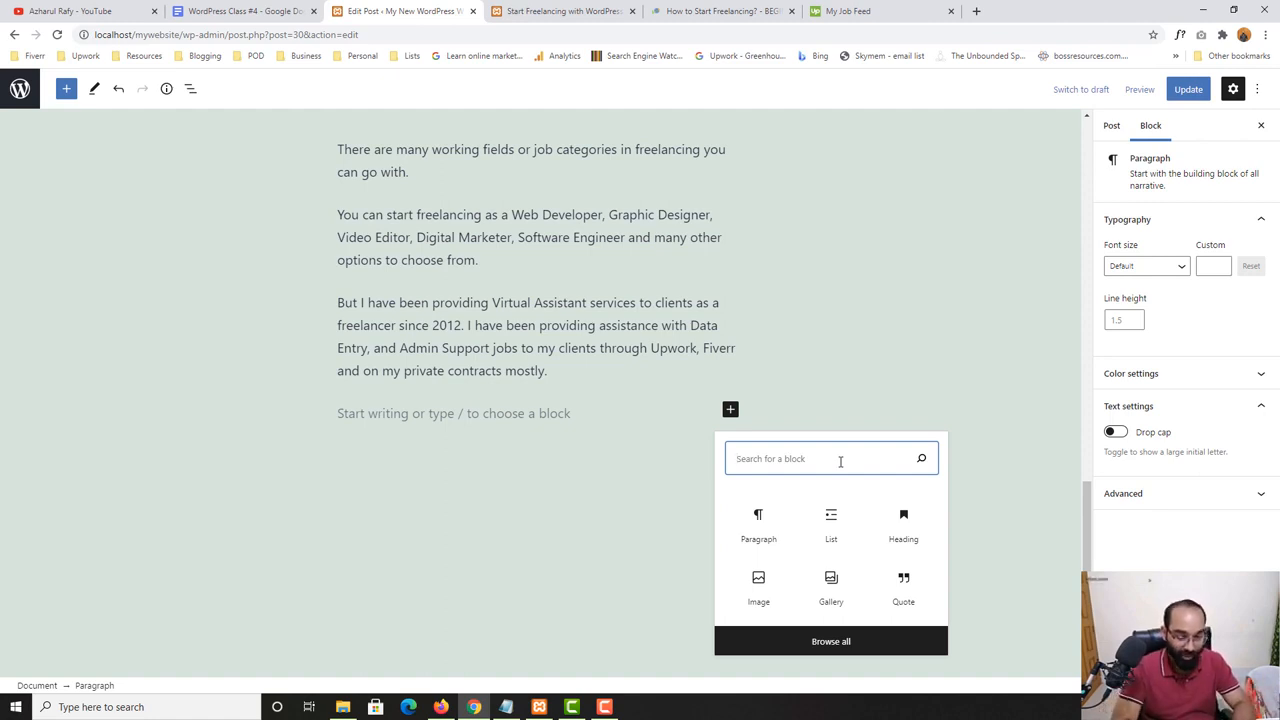
{"action": "type", "text": "yout"}
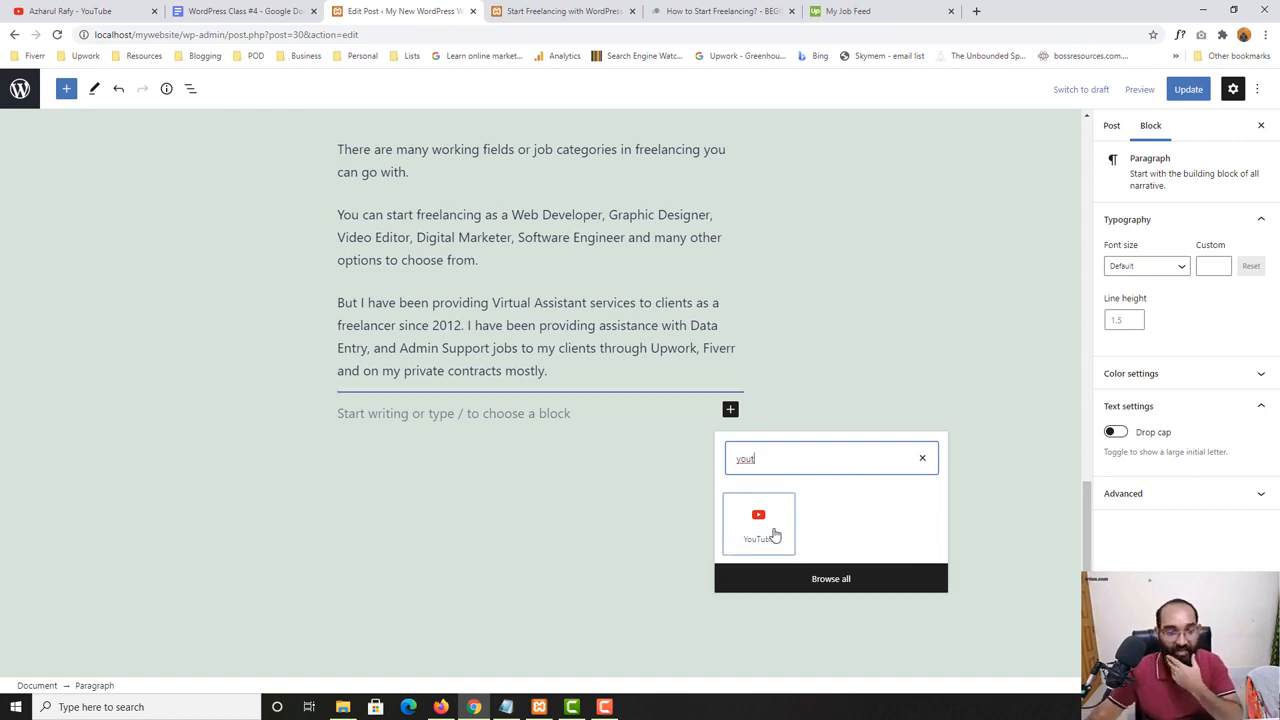
{"action": "left_click", "coordinate": [775, 536]}
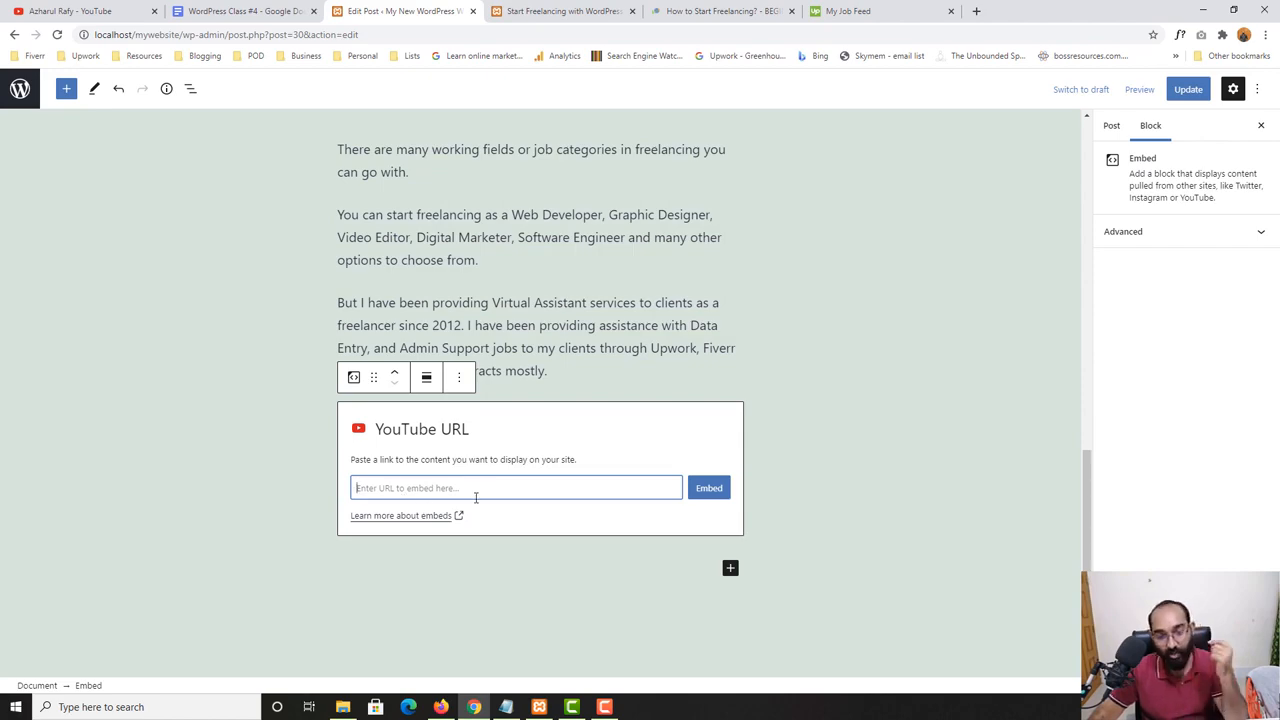
- Open the first video of the "WordPress Basic to Advanced Course" playlist on YouTube and copy its share link
{"action": "left_click", "coordinate": [120, 12]}
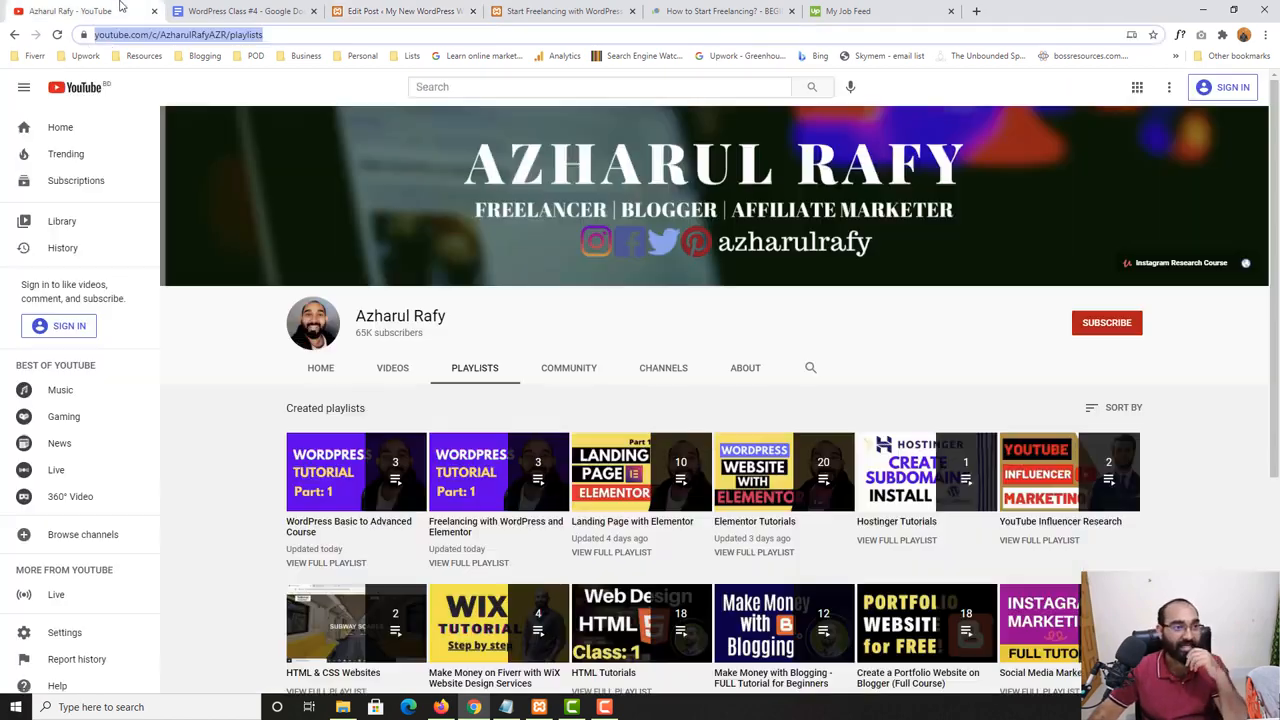
{"action": "scroll", "coordinate": [196, 513], "scroll_direction": "down", "scroll_amount": 3}
{"action": "scroll", "coordinate": [196, 513], "scroll_direction": "up", "scroll_amount": 2}
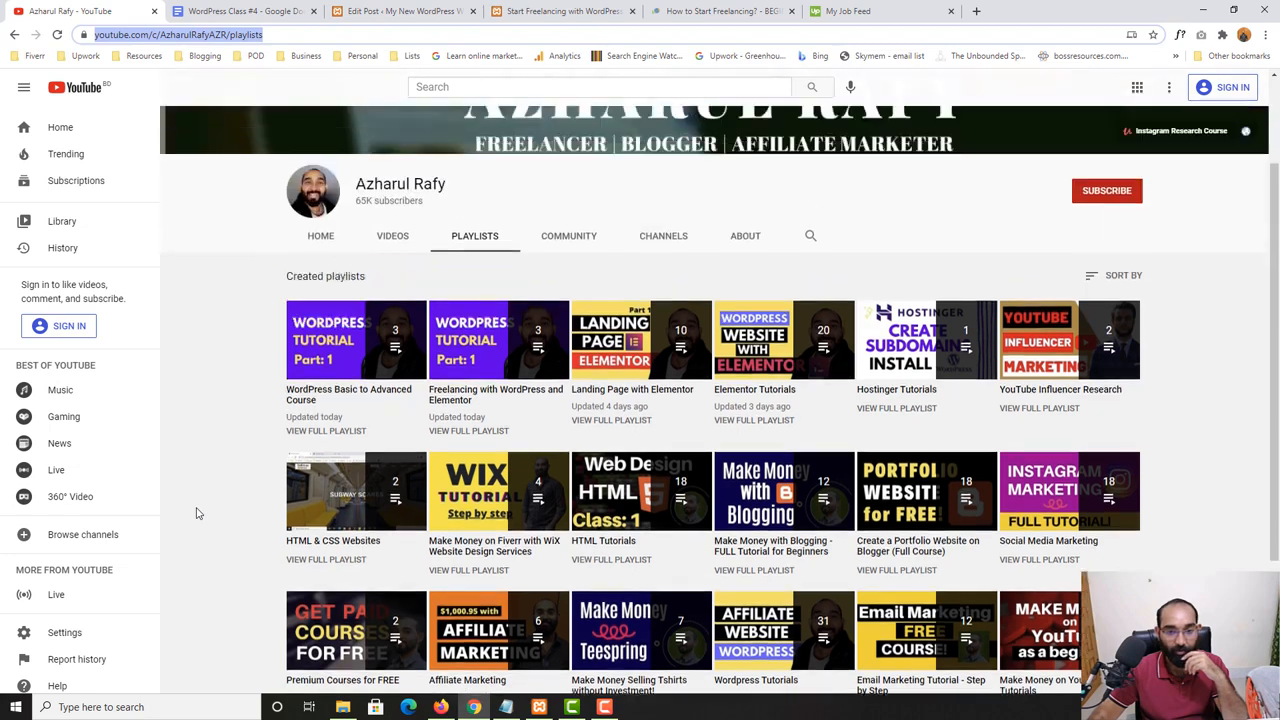
{"action": "left_click", "coordinate": [330, 438]}
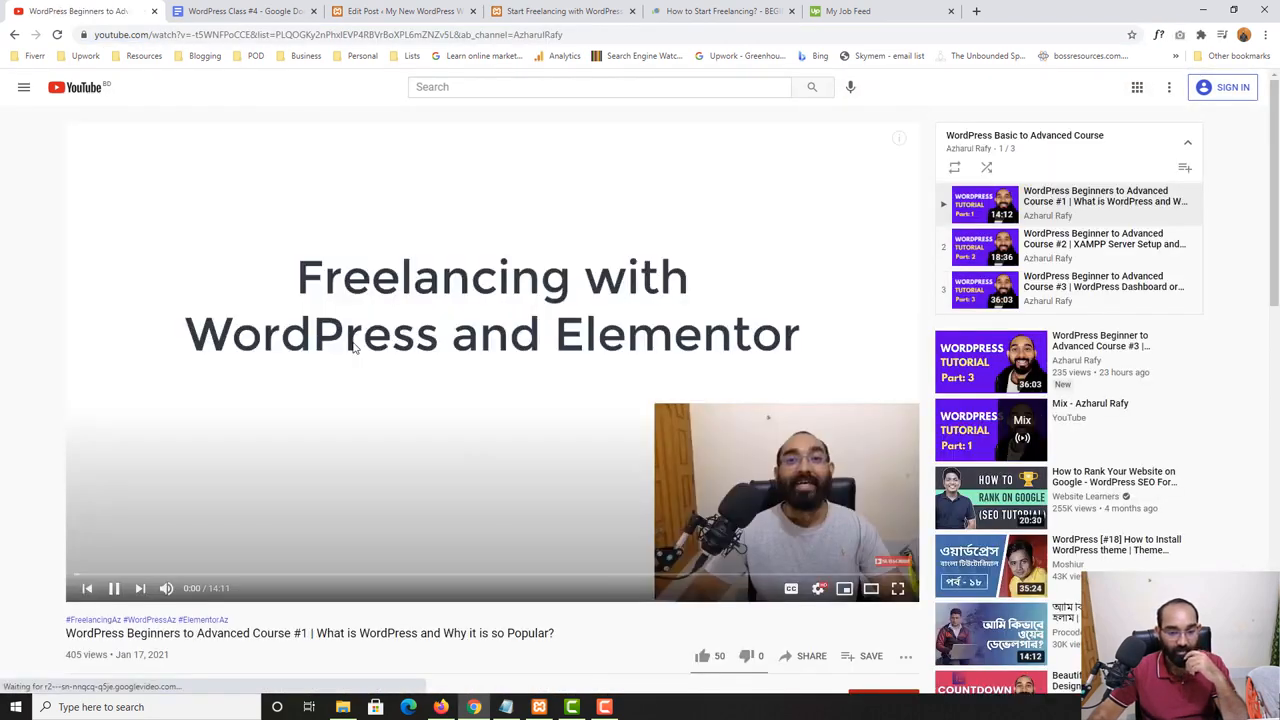
{"action": "scroll", "coordinate": [309, 414], "scroll_direction": "down", "scroll_amount": 2}
{"action": "left_click", "coordinate": [810, 458]}
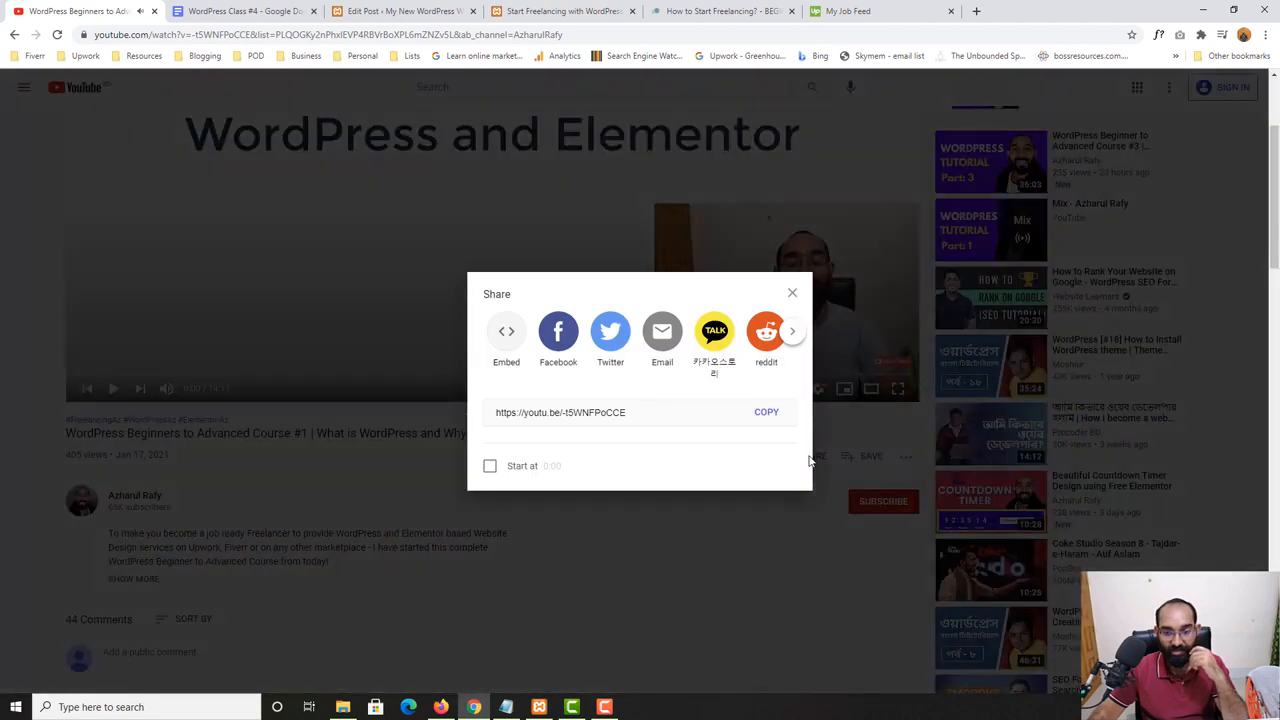
{"action": "left_click", "coordinate": [768, 414]}
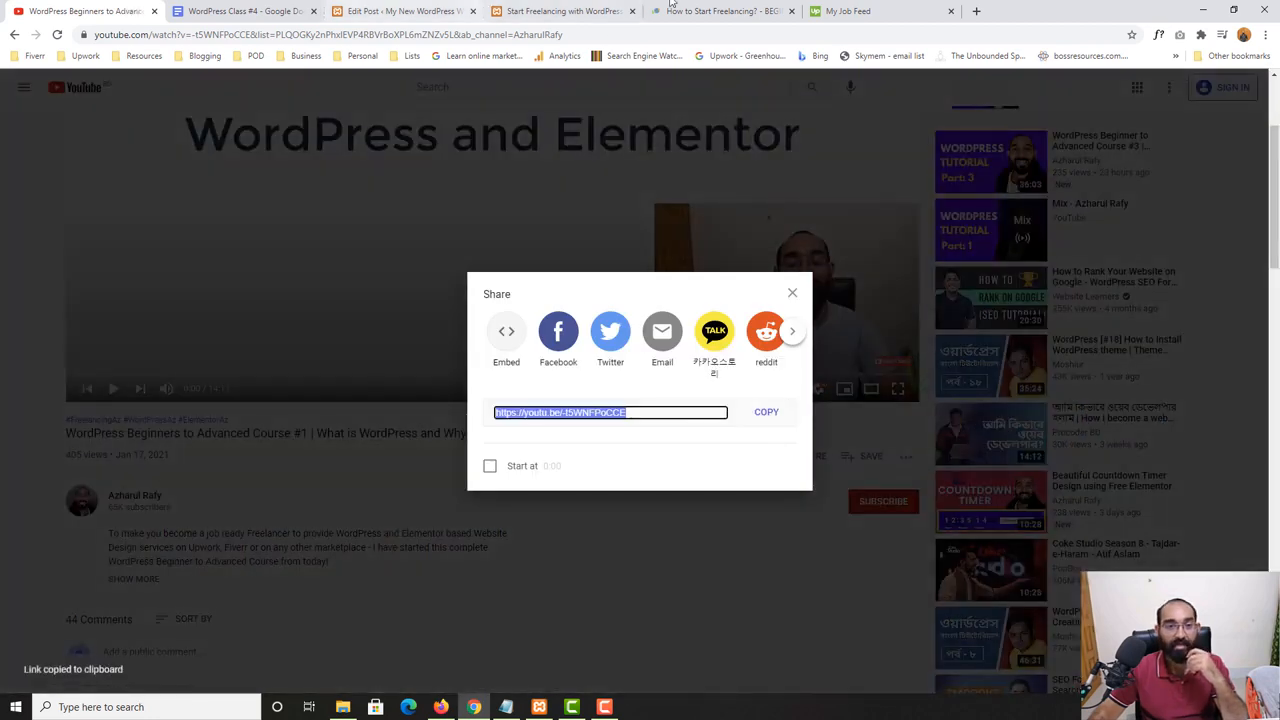
{"action": "left_click", "coordinate": [400, 11]}
{"action": "key", "text": "ctrl+v"}
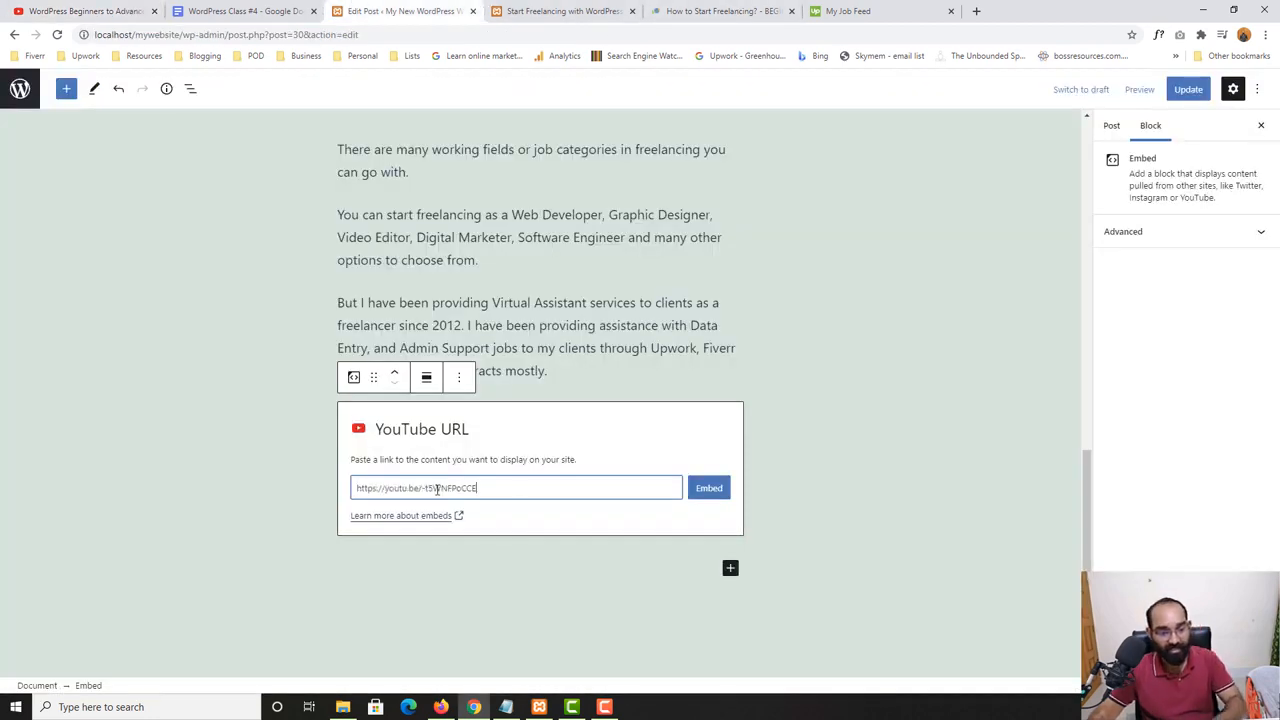
{"action": "left_click", "coordinate": [708, 490]}
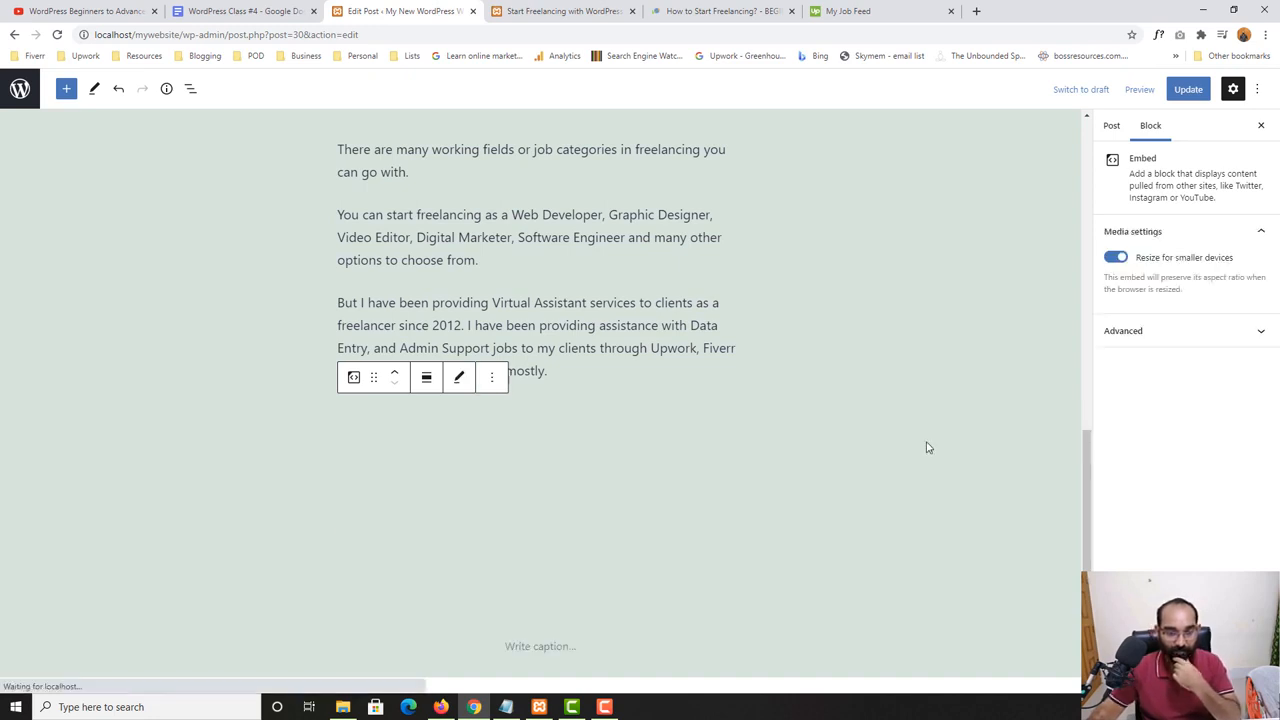
{"action": "scroll", "coordinate": [588, 370], "scroll_direction": "down", "scroll_amount": 2}
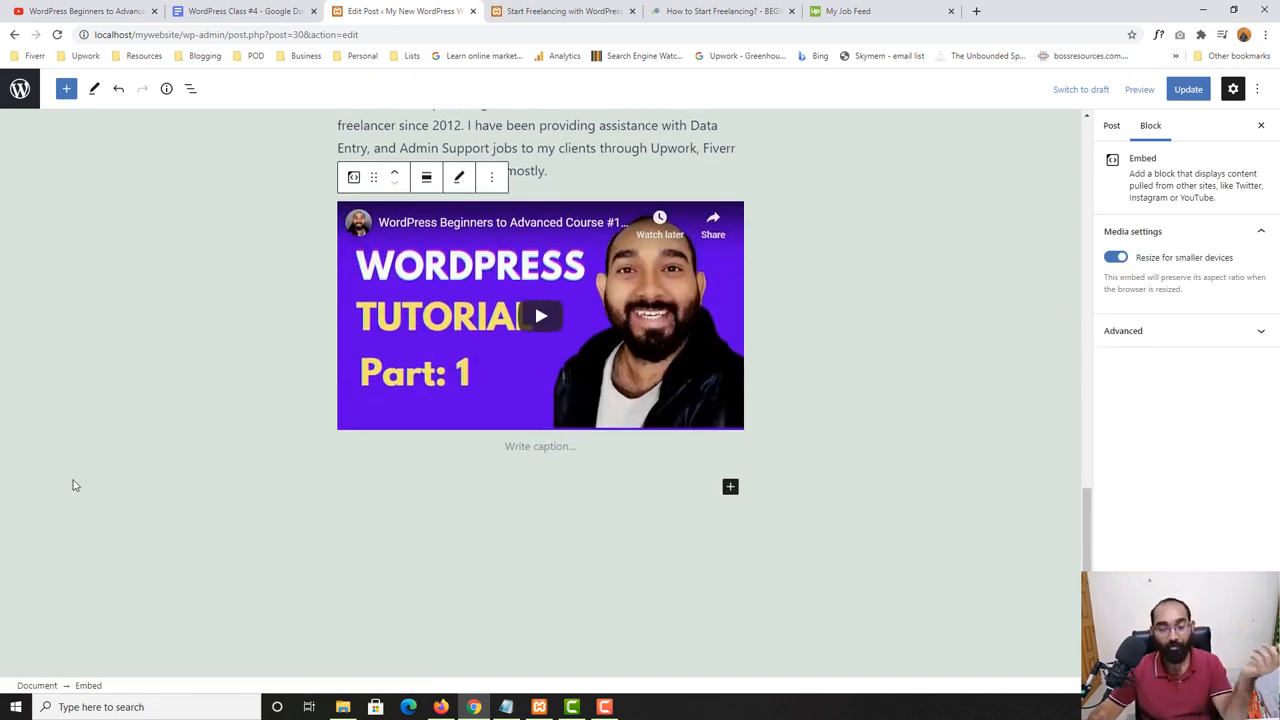
- Look at the transform options of the embedded video block and try the wide width alignment on it
{"action": "scroll", "coordinate": [258, 437], "scroll_direction": "up", "scroll_amount": 1}
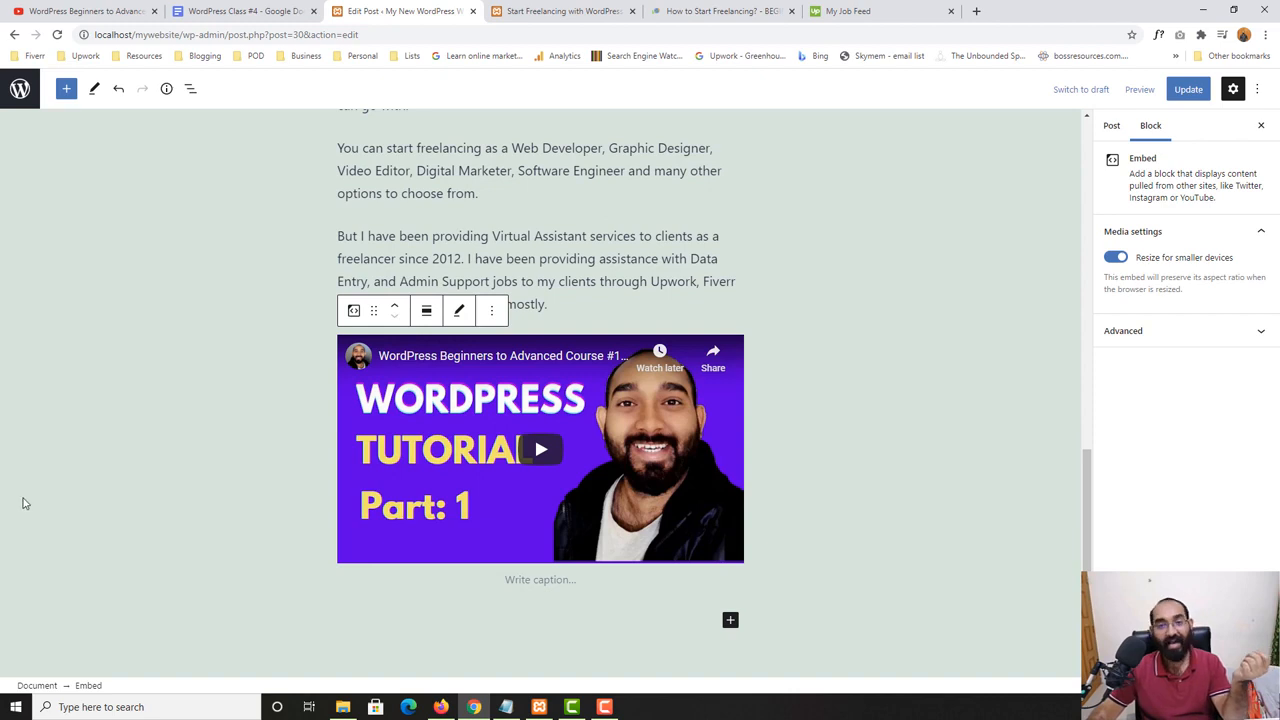
{"action": "left_click", "coordinate": [353, 312]}
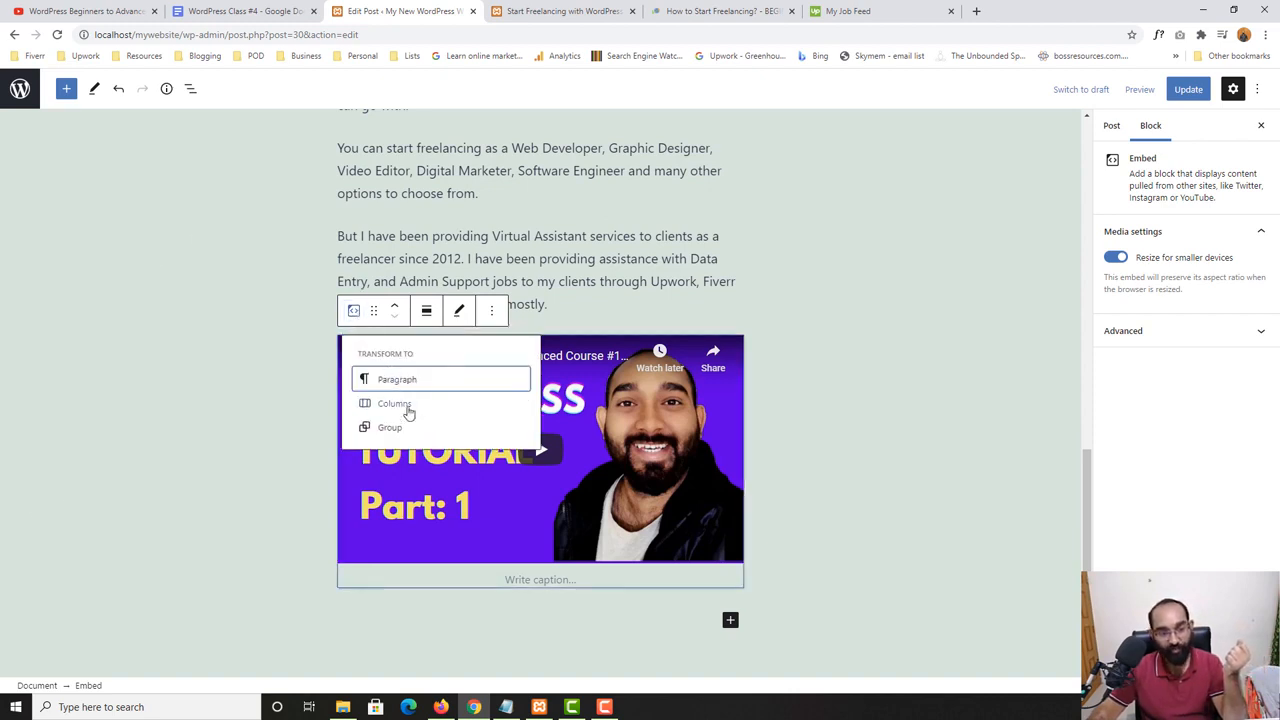
{"action": "left_click", "coordinate": [353, 311]}
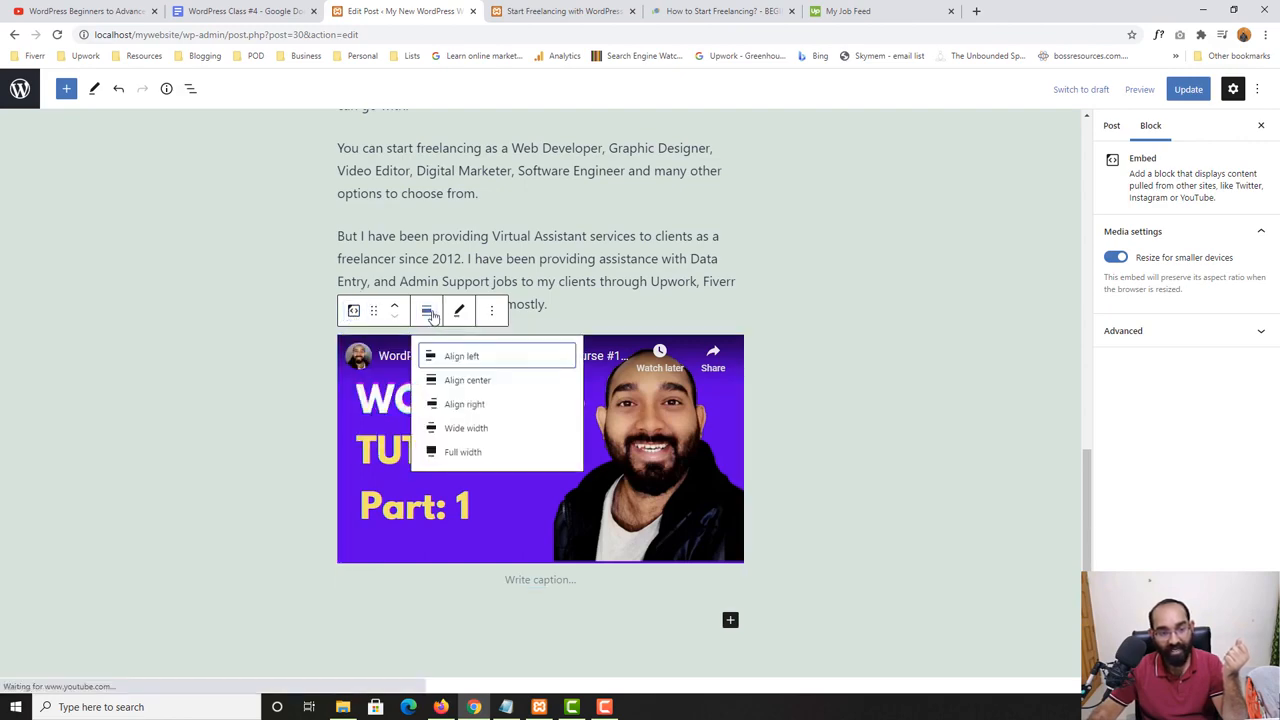
{"action": "left_click", "coordinate": [465, 431]}
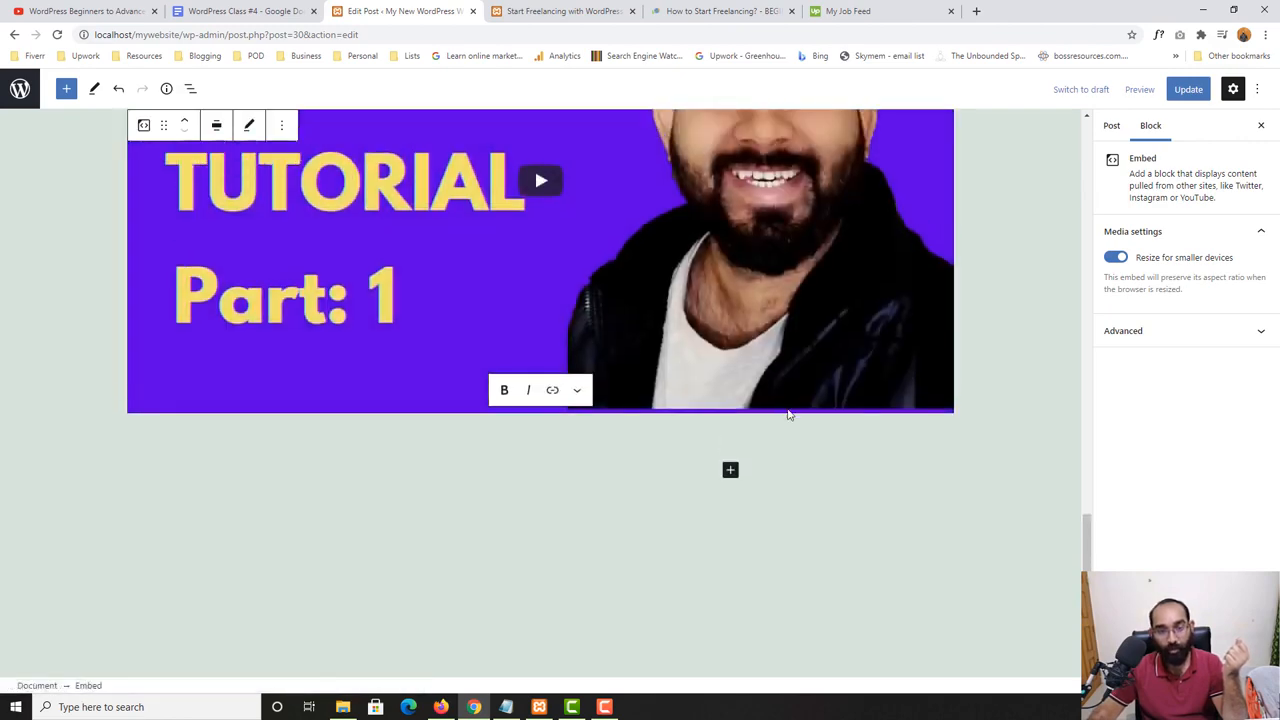
{"action": "scroll", "coordinate": [400, 350], "scroll_direction": "up", "scroll_amount": 4}
- Set the alignment of the embedded video block to Align center
{"action": "left_click", "coordinate": [216, 297]}
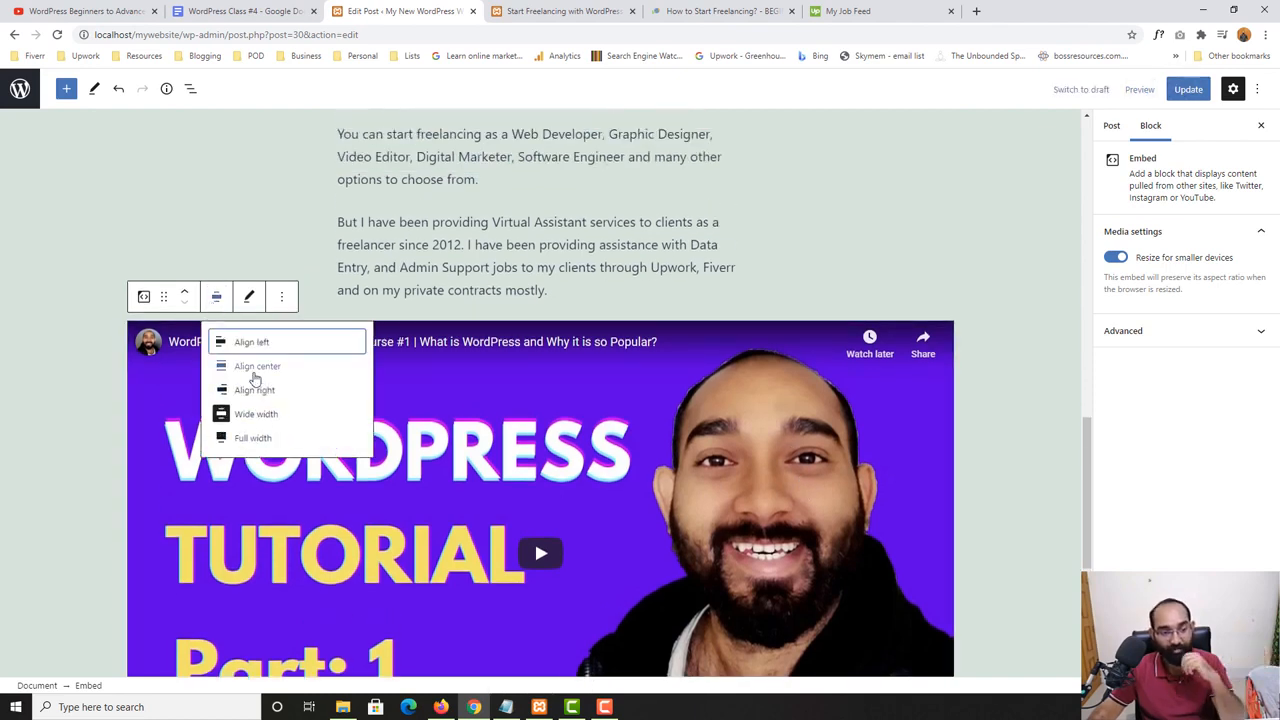
{"action": "left_click", "coordinate": [257, 366]}
{"action": "scroll", "coordinate": [770, 410], "scroll_direction": "up", "scroll_amount": 2}
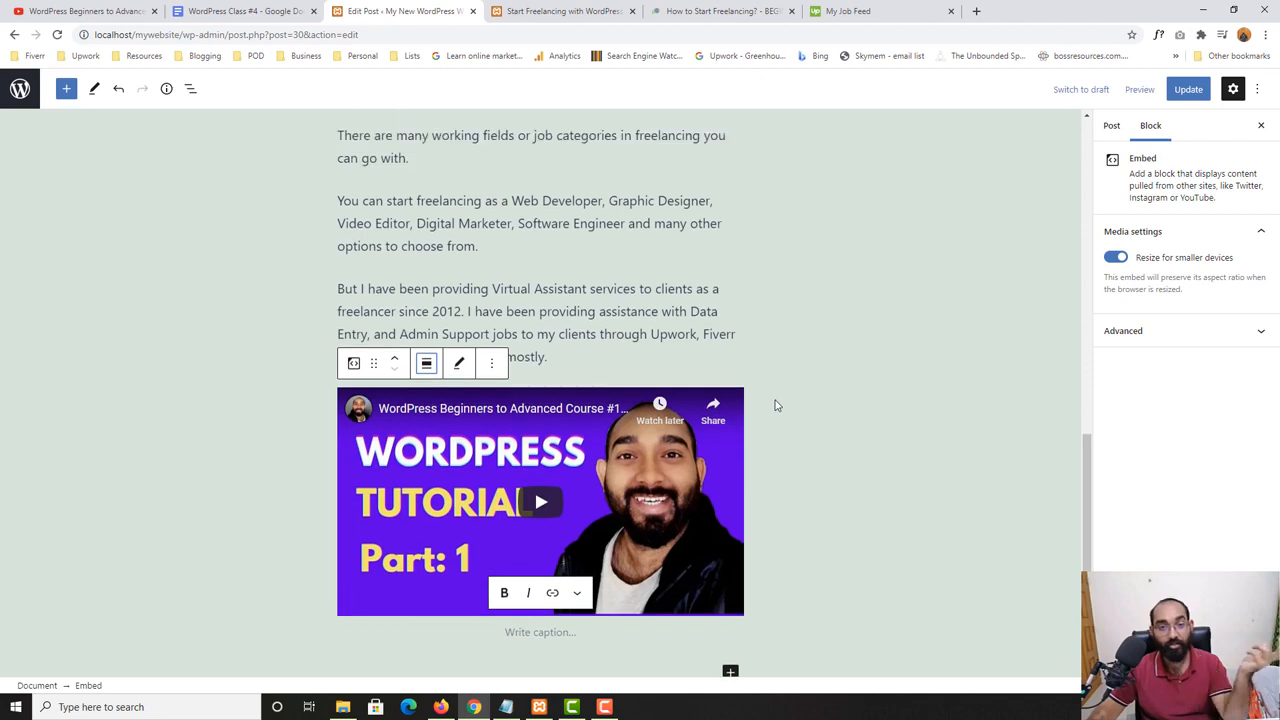
{"action": "scroll", "coordinate": [543, 420], "scroll_direction": "down", "scroll_amount": 3}
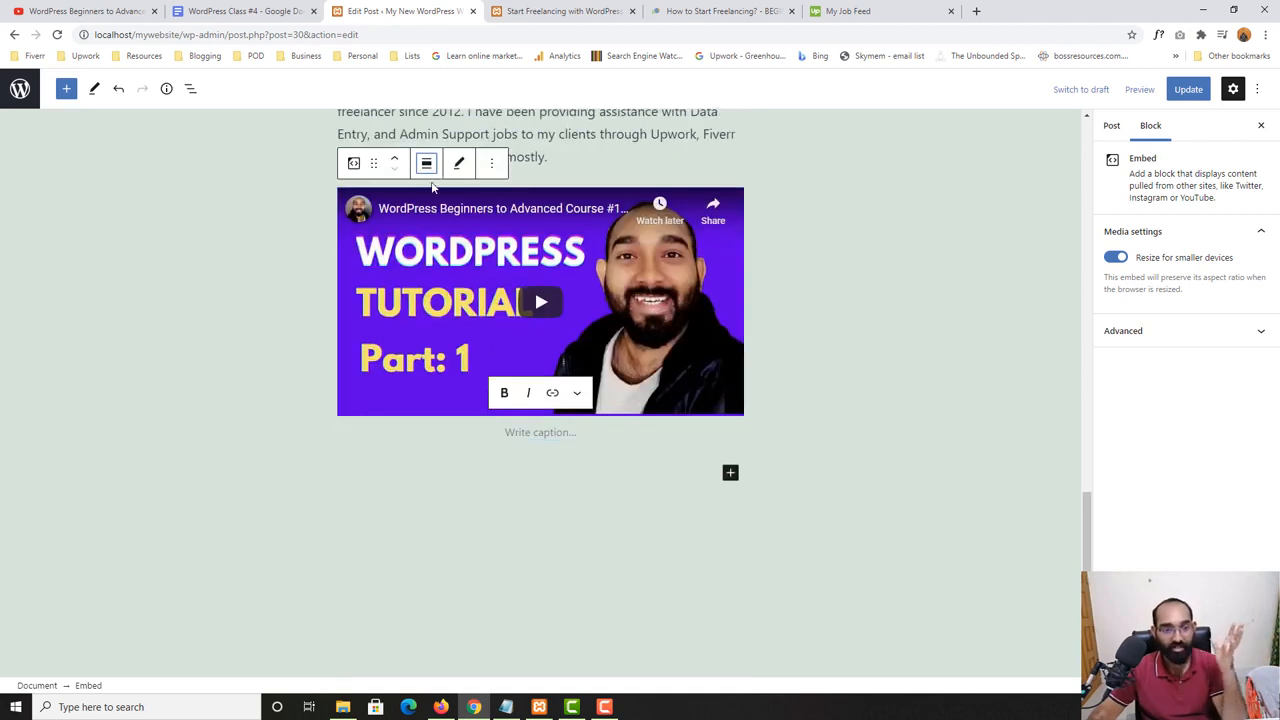
- Copy the video's full title from its YouTube page and paste it as the embed's caption, removing the extra line below it
{"action": "left_click", "coordinate": [519, 437]}
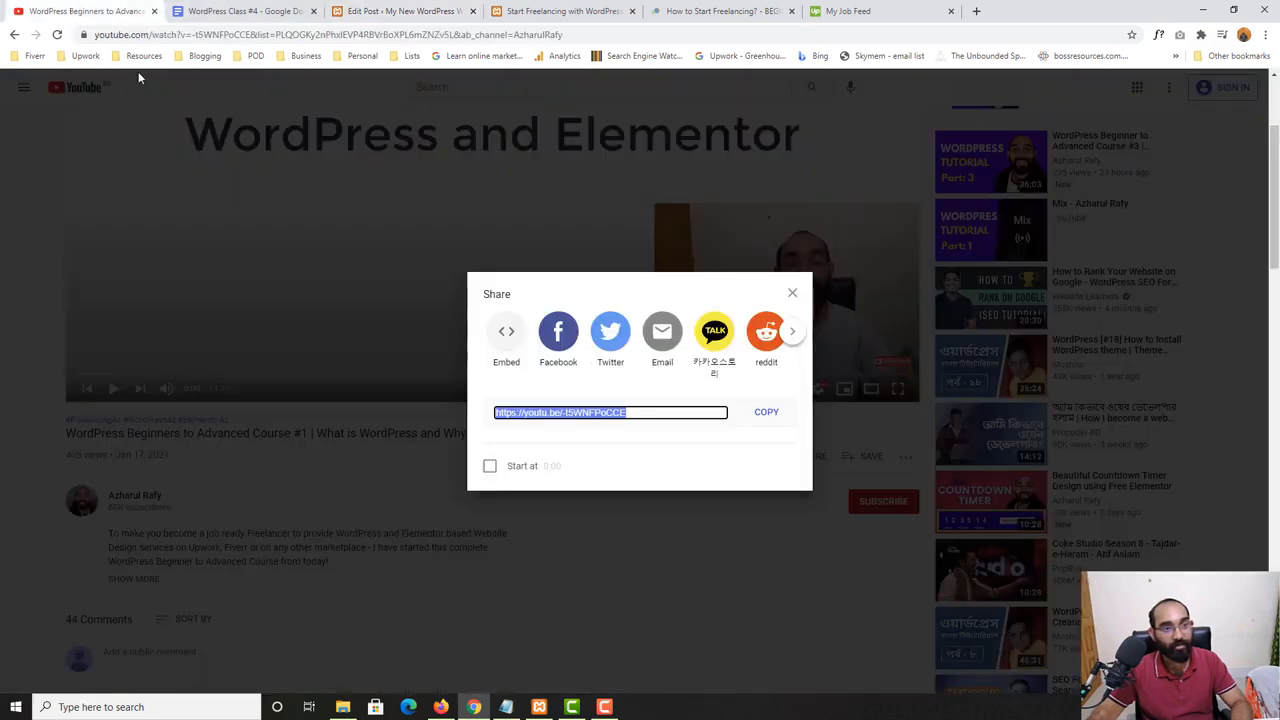
{"action": "left_click", "coordinate": [85, 11]}
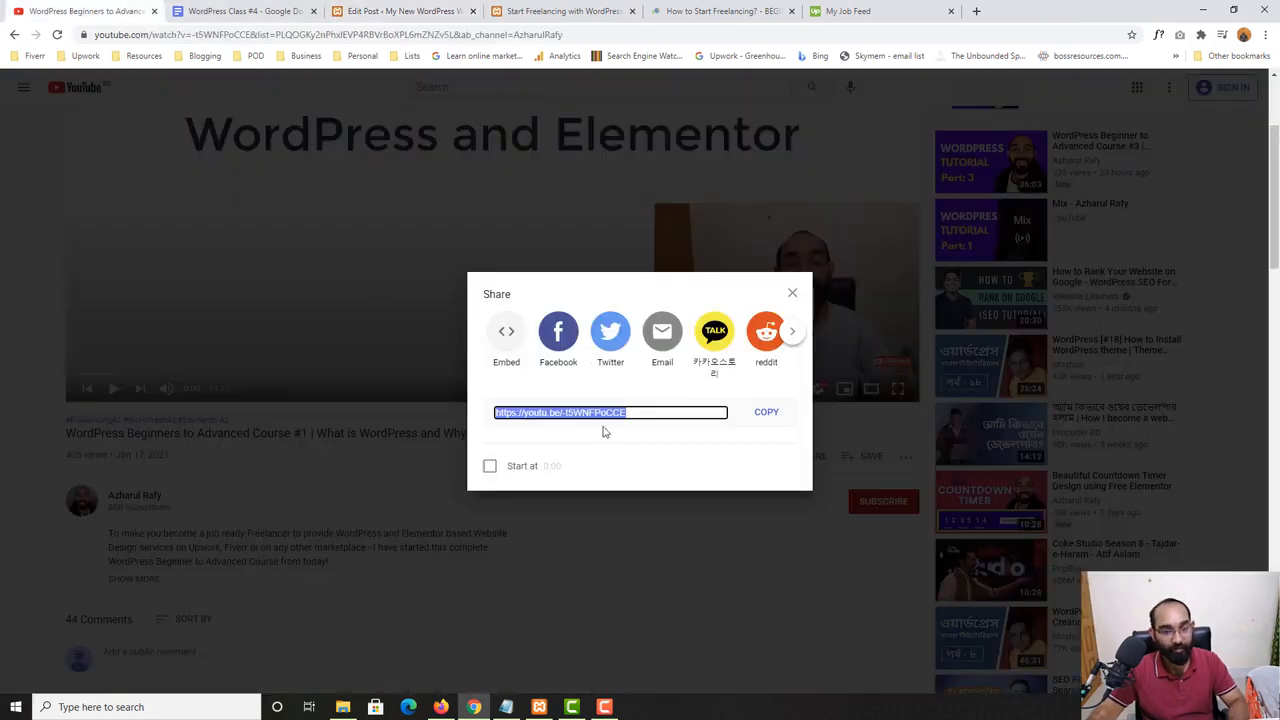
{"action": "left_click", "coordinate": [165, 462]}
{"action": "triple_click", "coordinate": [140, 435]}
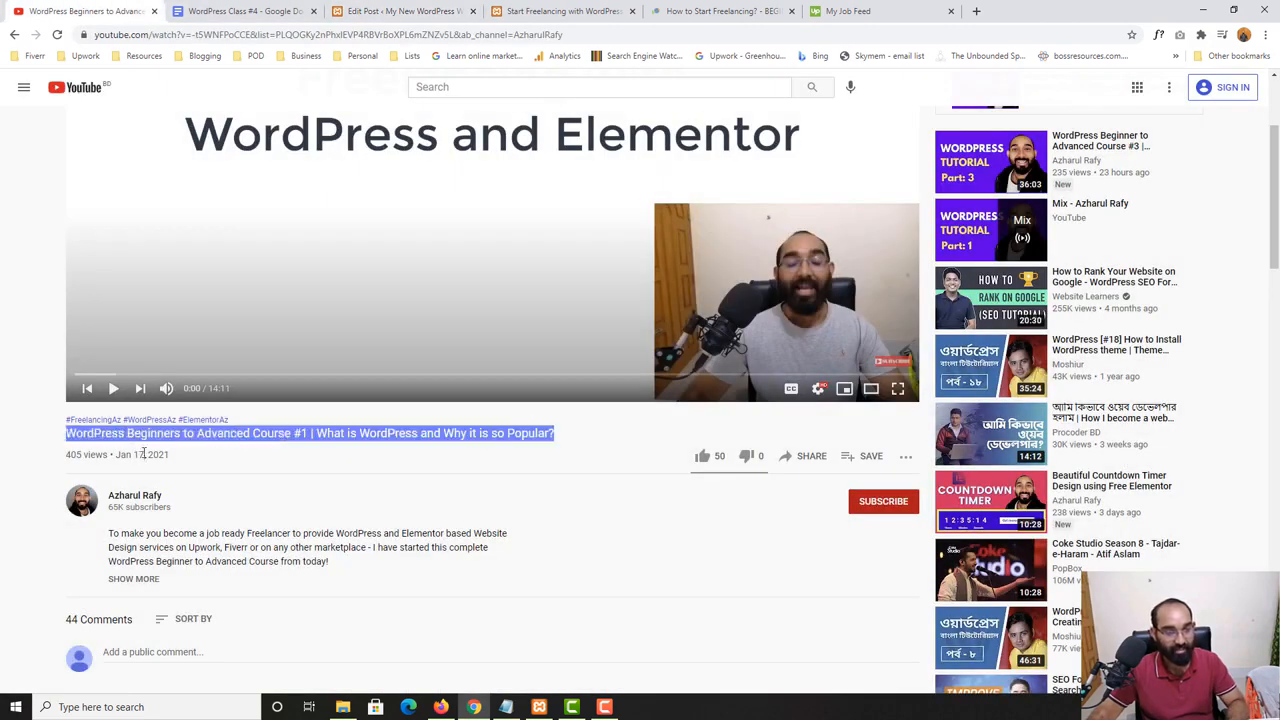
{"action": "left_click", "coordinate": [465, 8]}
{"action": "key", "text": "ctrl+v"}
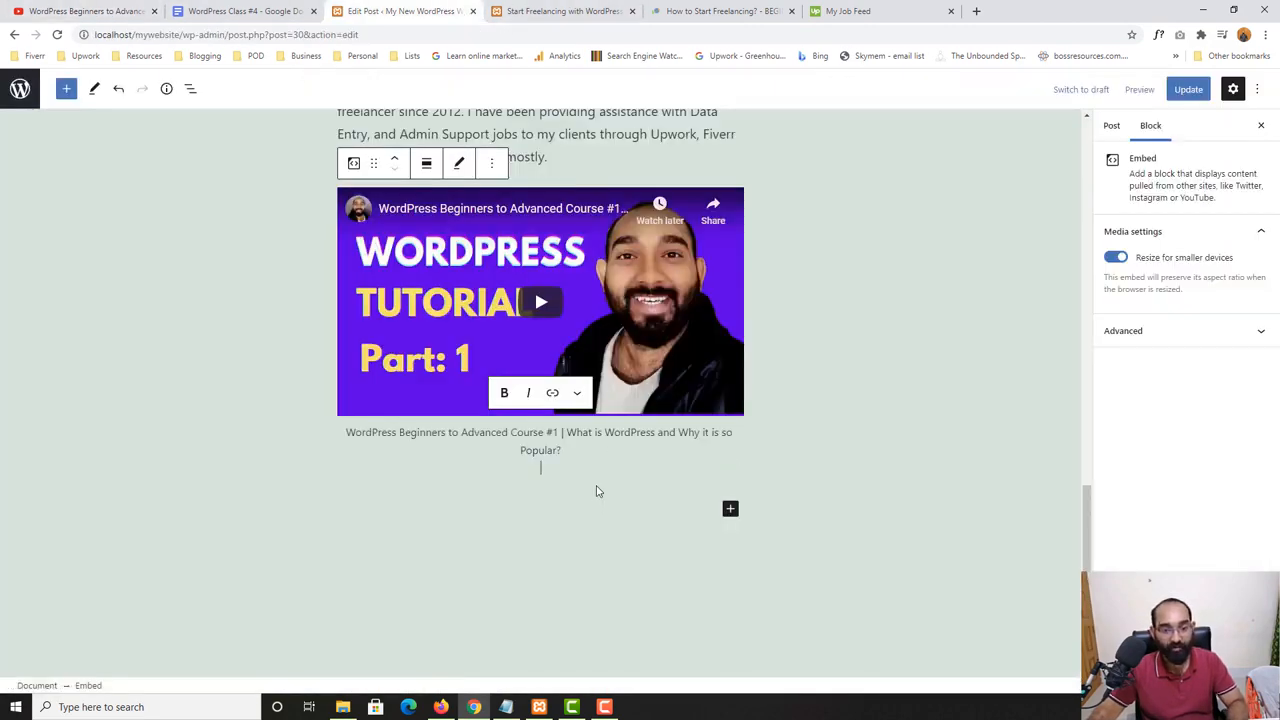
{"action": "key", "text": "BackSpace"}
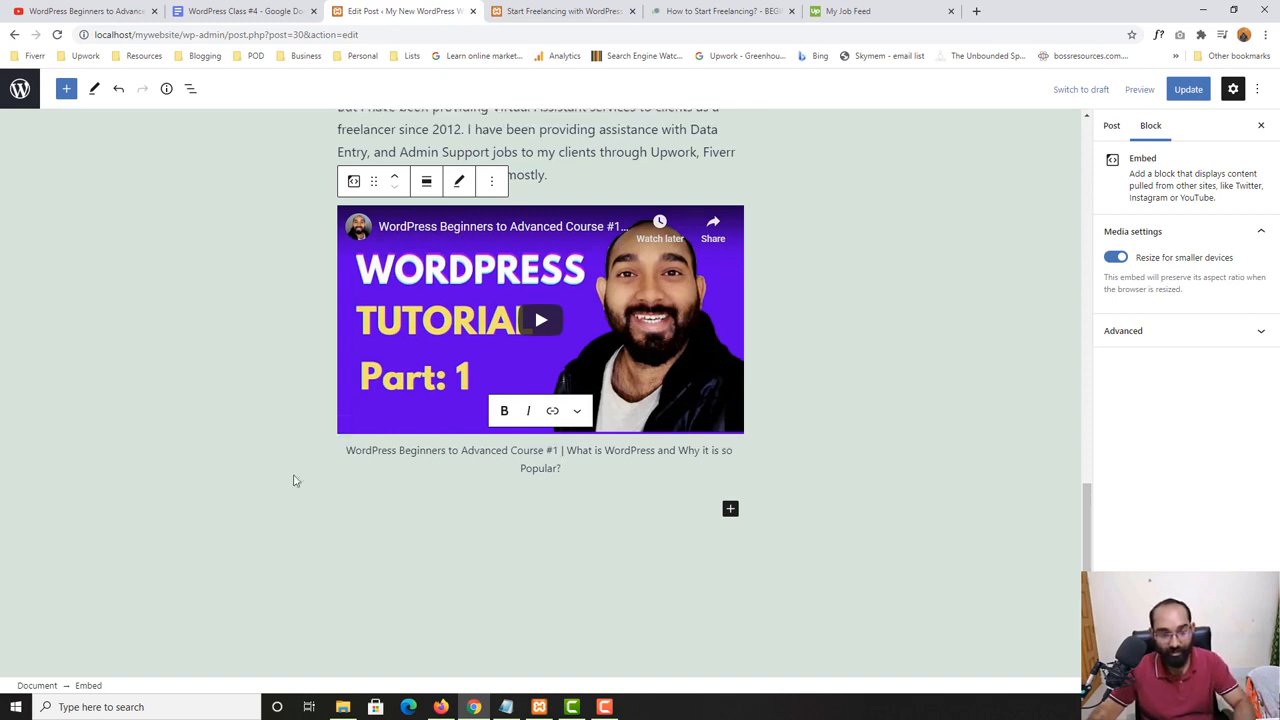
{"action": "left_click", "coordinate": [221, 459]}
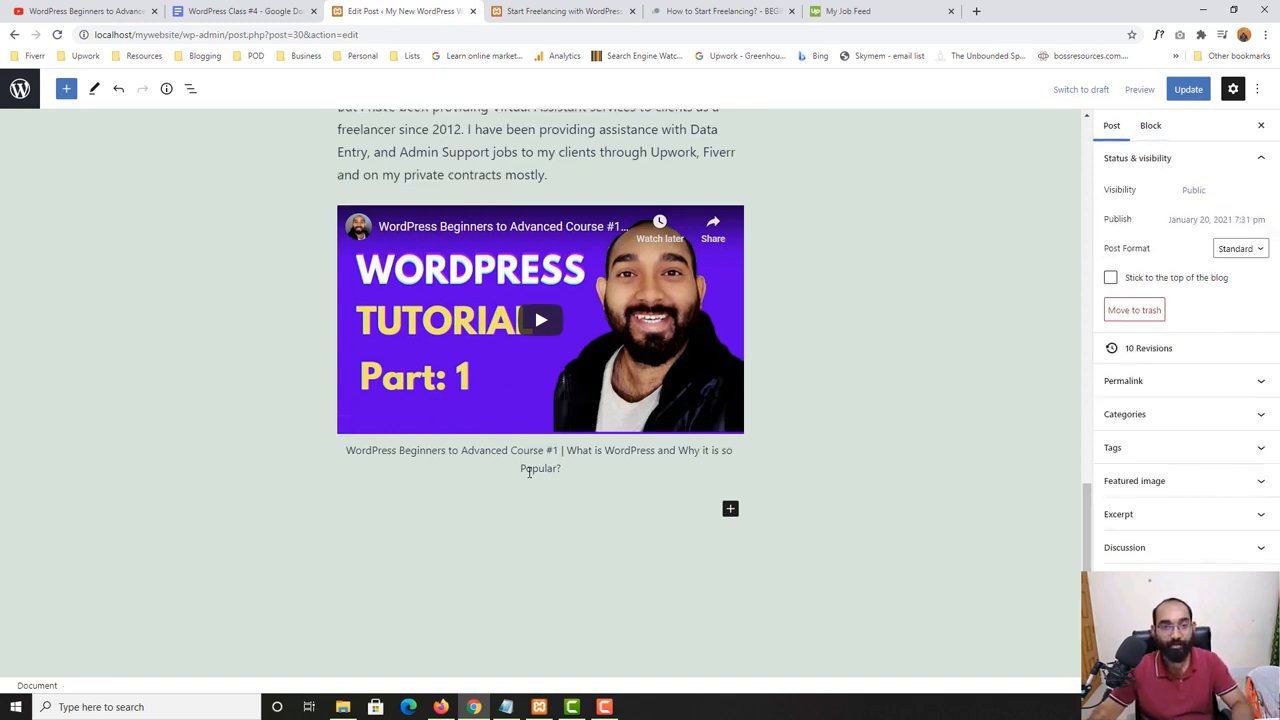
- Update the post and reload its published page
{"action": "left_click", "coordinate": [1190, 91]}
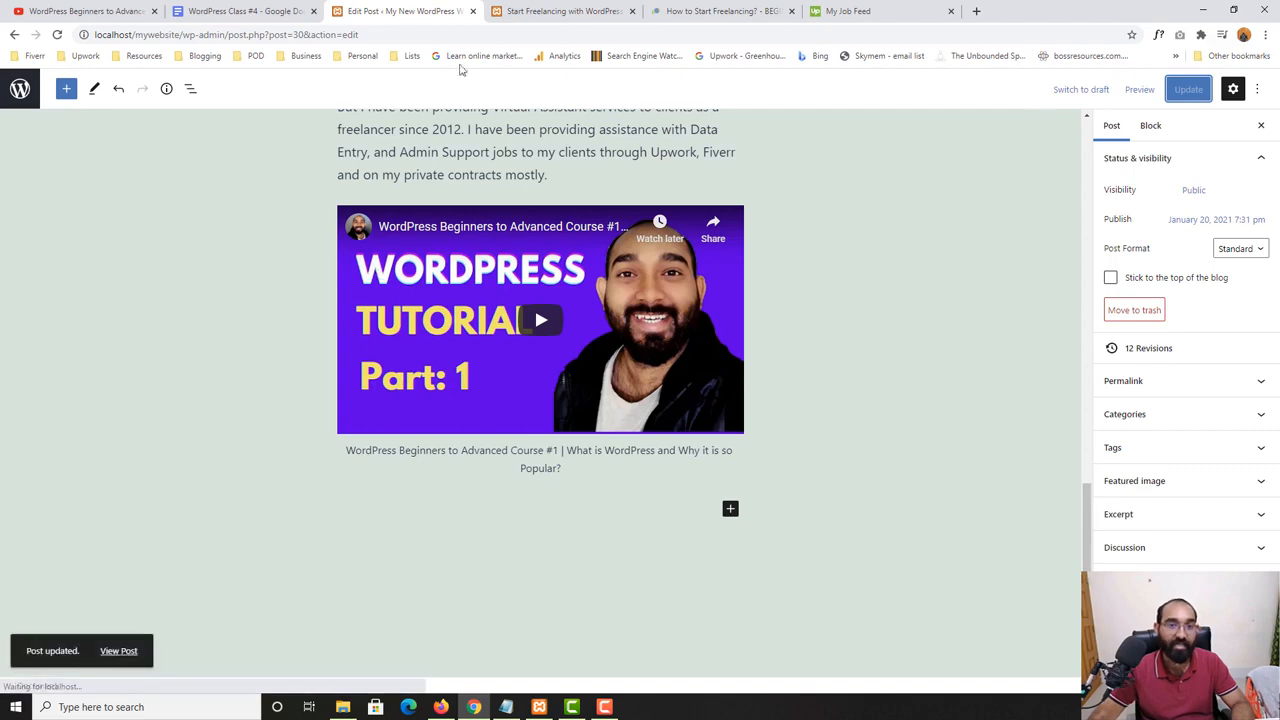
{"action": "left_click", "coordinate": [551, 11]}
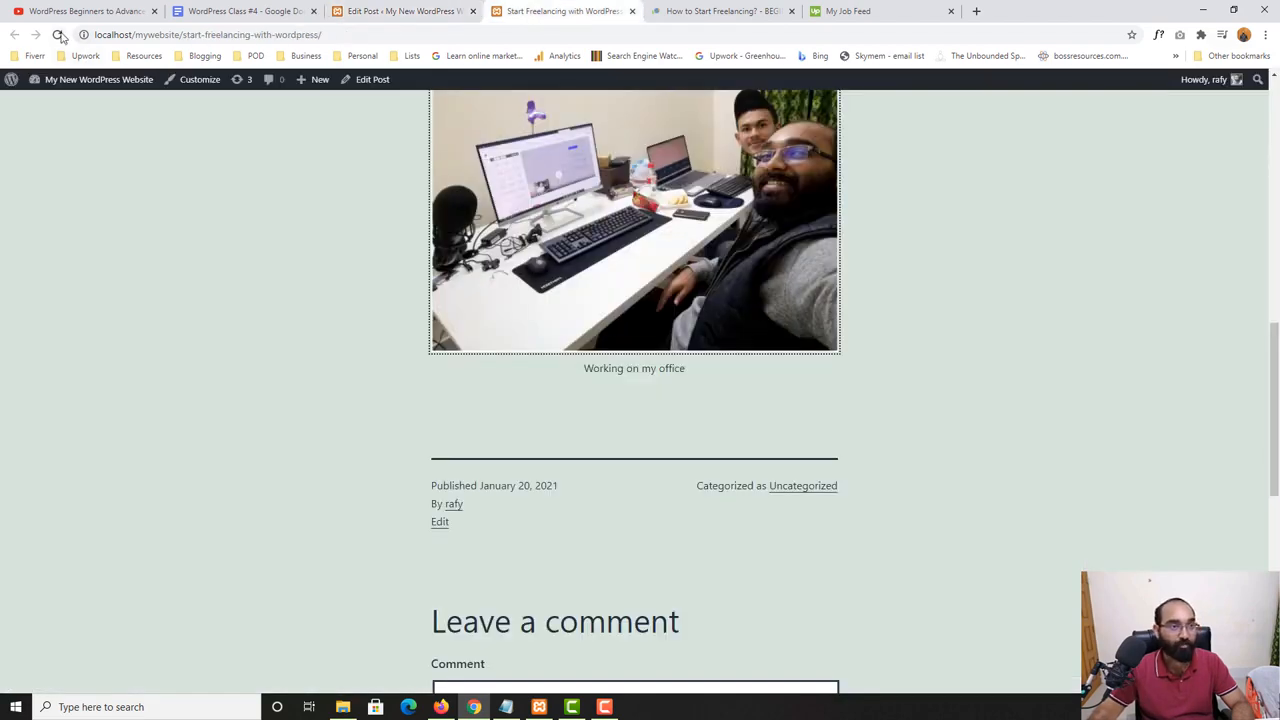
{"action": "left_click", "coordinate": [59, 35]}
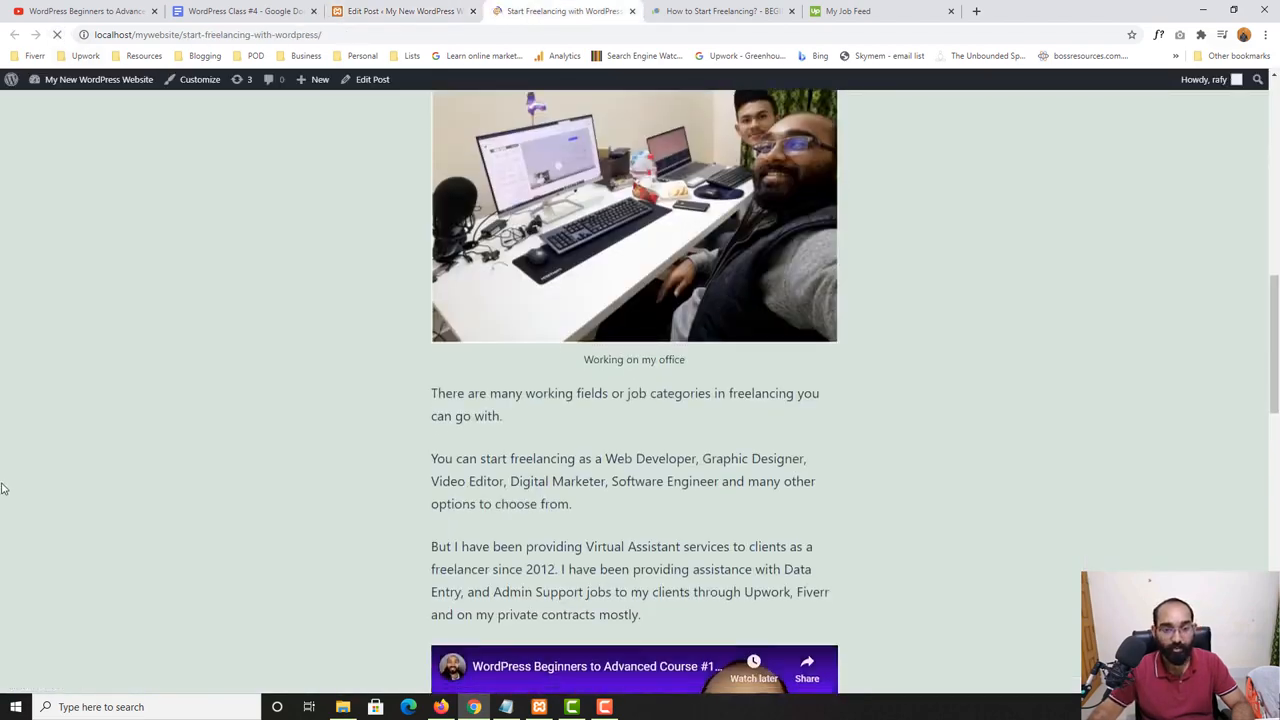
- Test the embedded video on the published page by playing it, including in full screen
{"action": "scroll", "coordinate": [3, 488], "scroll_direction": "down", "scroll_amount": 4}
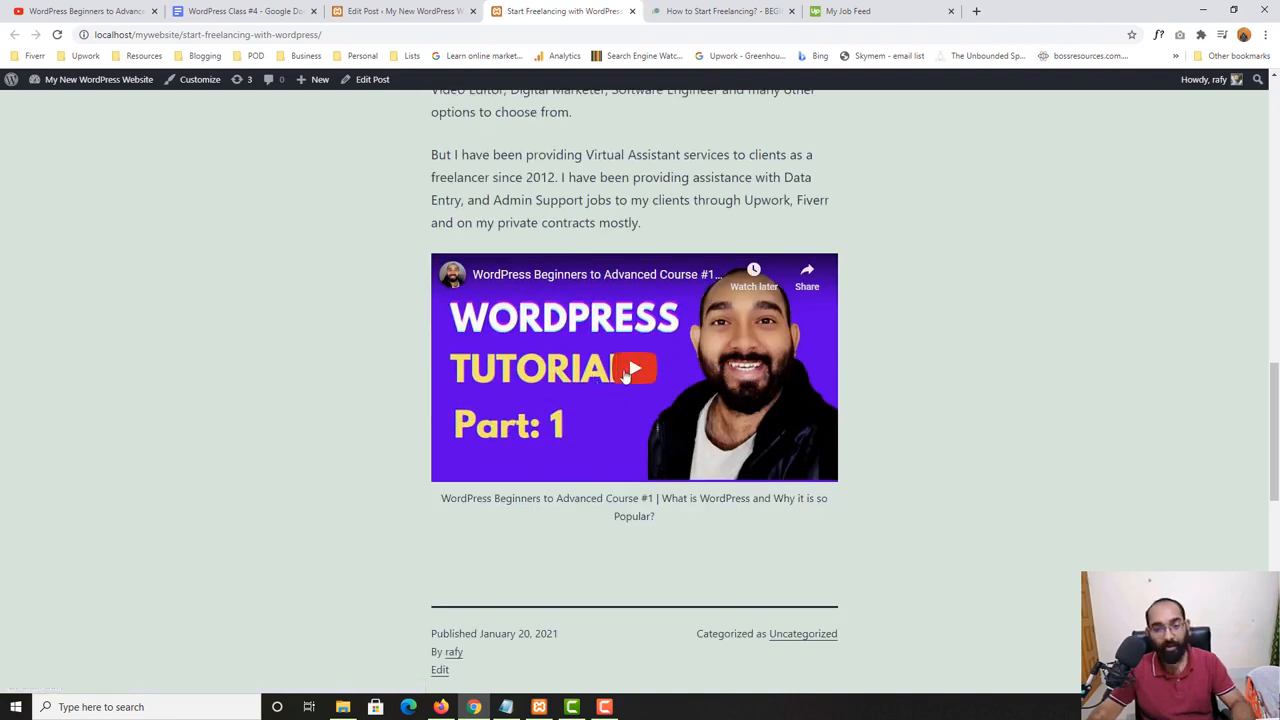
{"action": "left_click", "coordinate": [648, 374]}
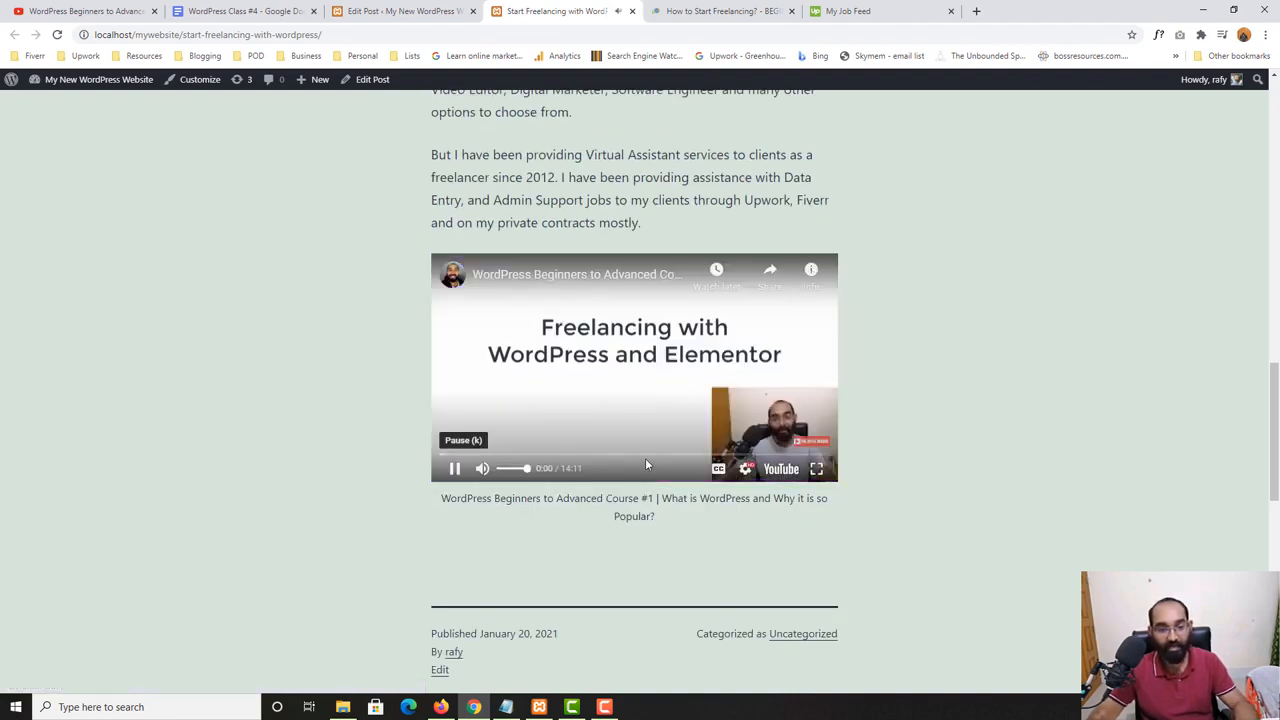
{"action": "left_click", "coordinate": [816, 468]}
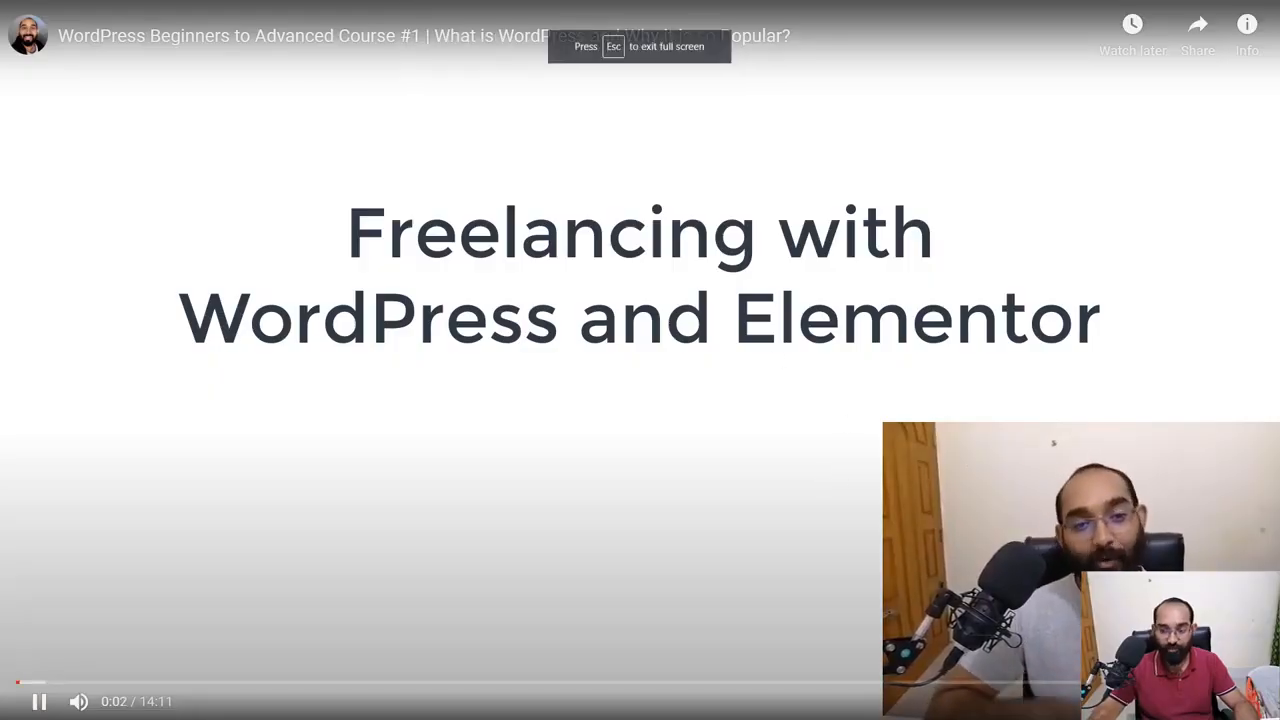
{"action": "key", "text": "Escape"}
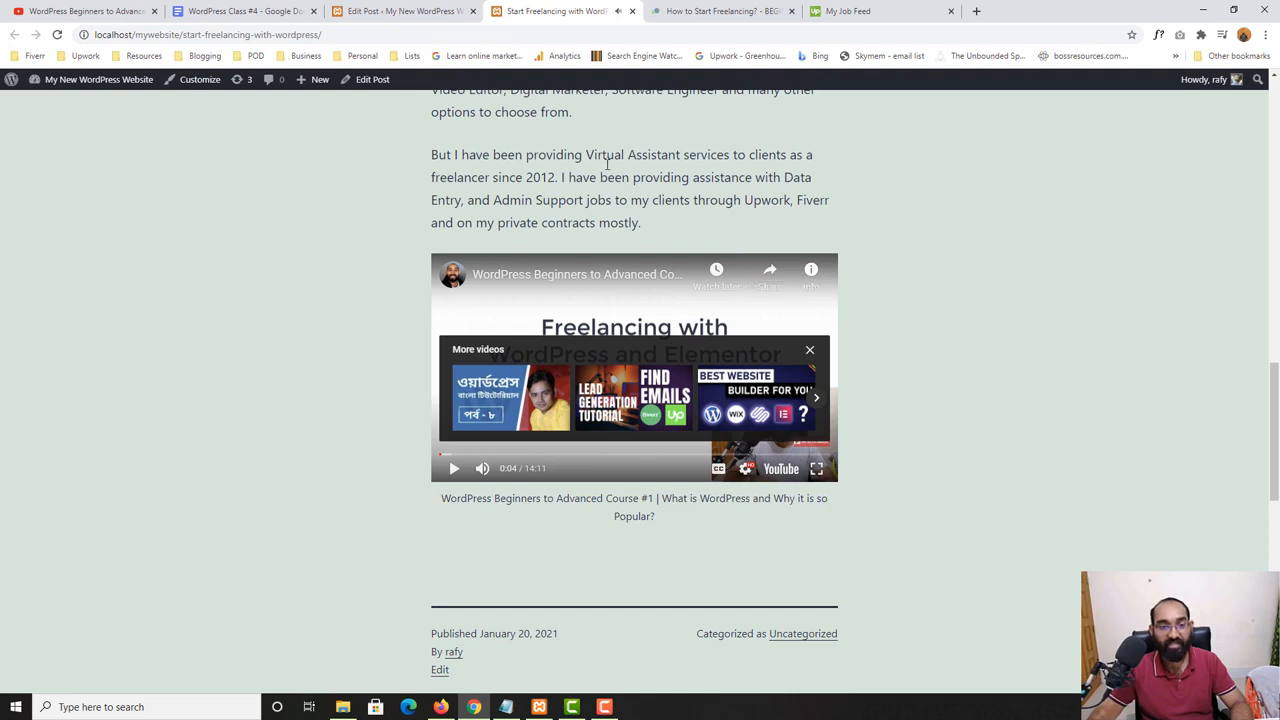
- Check the Link topic in the WordPress Class #4 outline
{"action": "key", "text": "ctrl+shift+Tab"}
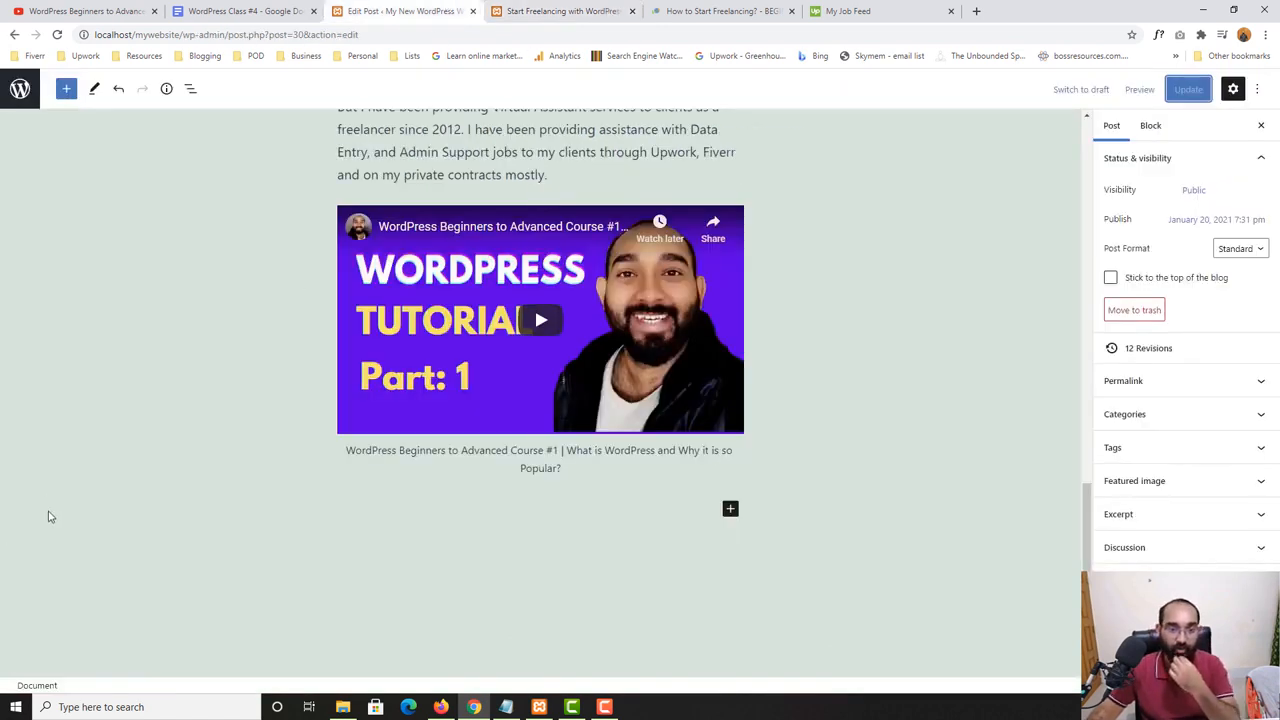
{"action": "left_click", "coordinate": [214, 9]}
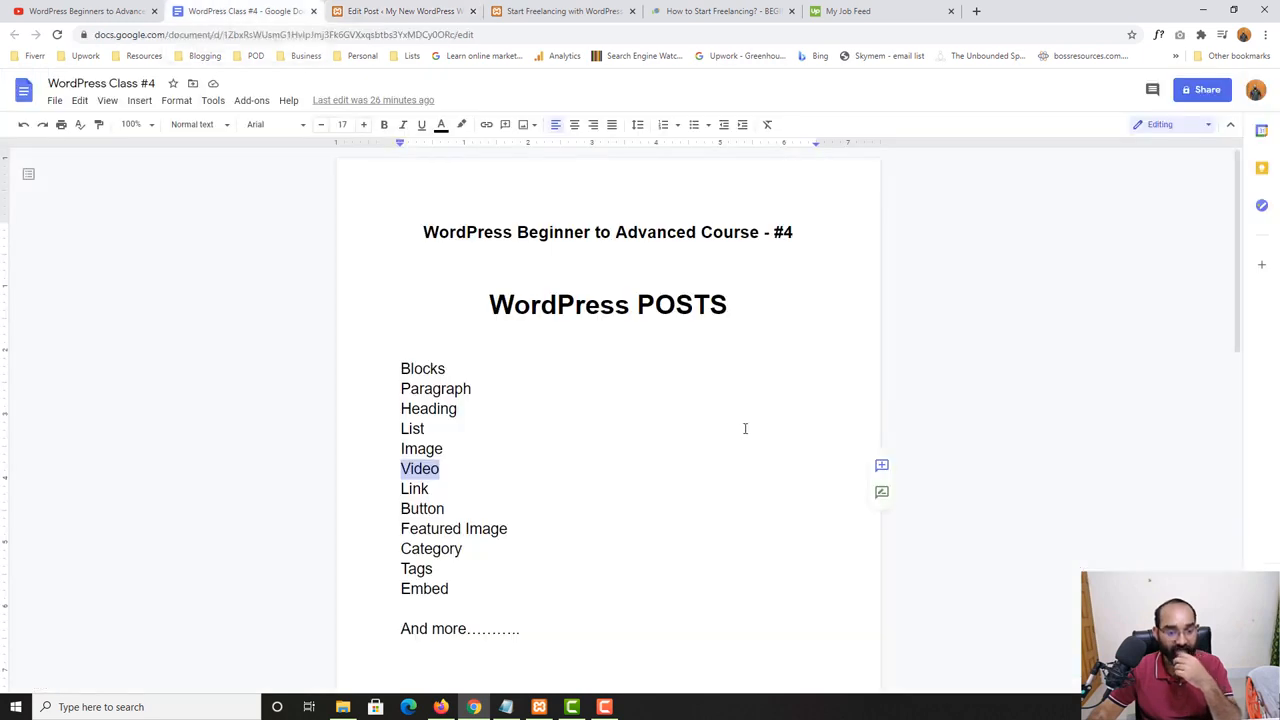
{"action": "left_click_drag", "start_coordinate": [438, 490], "coordinate": [402, 488]}
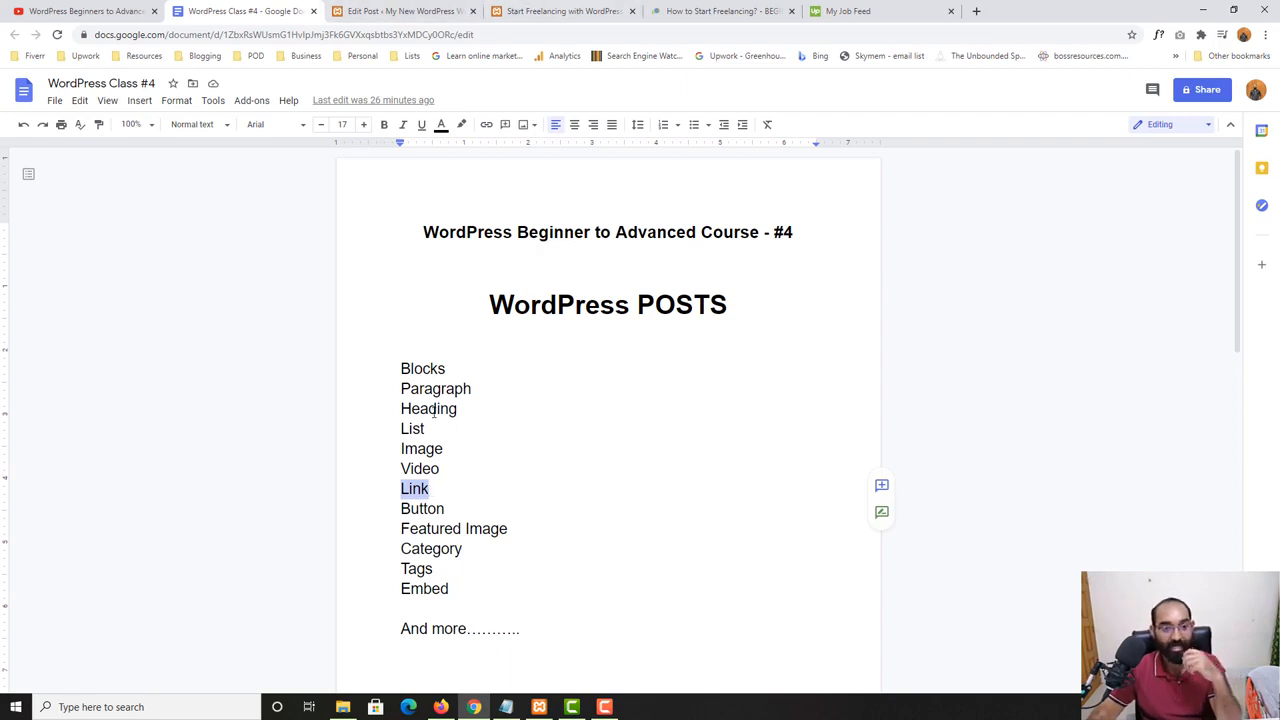
{"action": "left_click", "coordinate": [531, 7]}
- Add a paragraph below the video embed in the post editor reading "Click here to learn more about" followed by the author's full name and an exclamation mark
{"action": "left_click", "coordinate": [404, 7]}
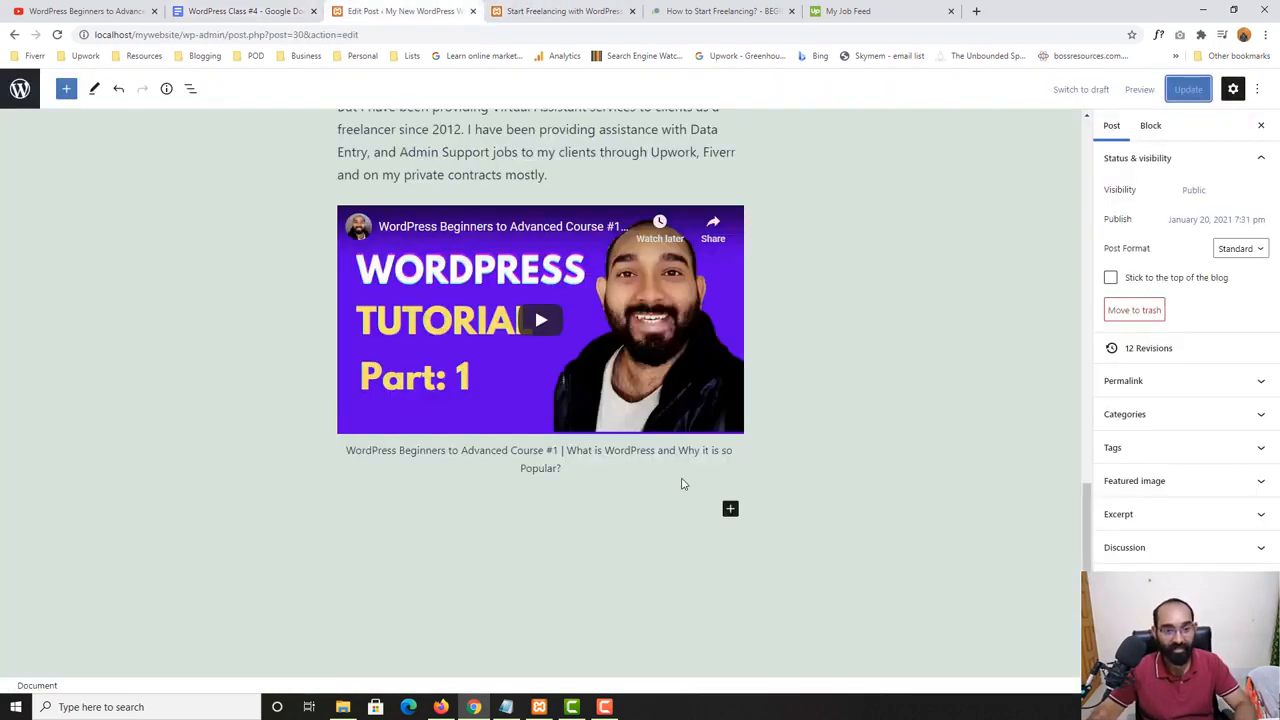
{"action": "left_click", "coordinate": [640, 469]}
{"action": "key", "text": "Return"}
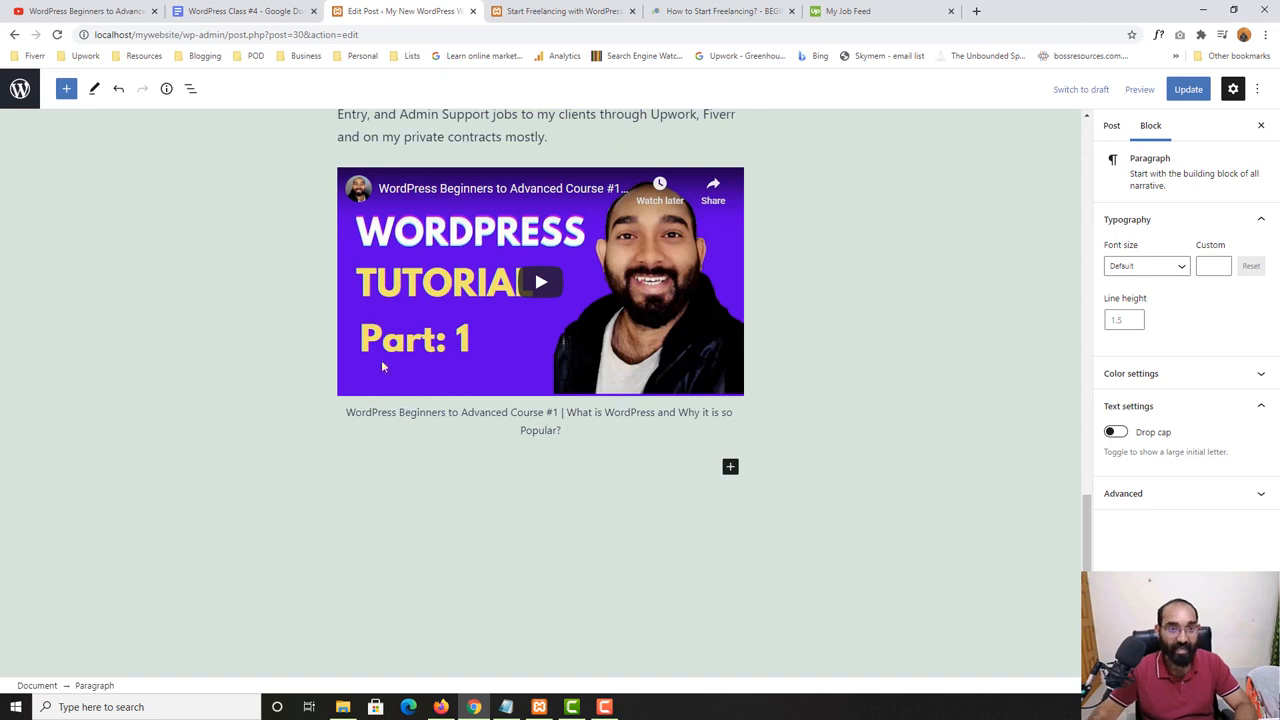
{"action": "type", "text": "Clic"}
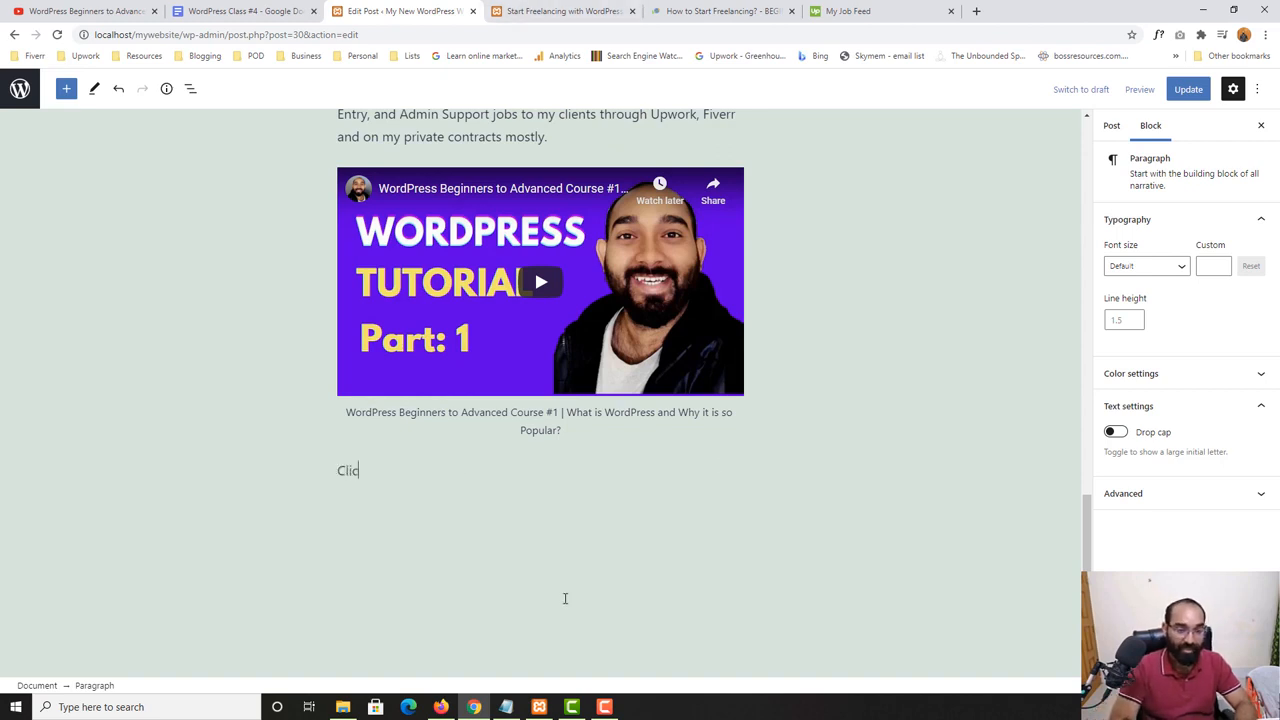
{"action": "type", "text": "k here to lea"}
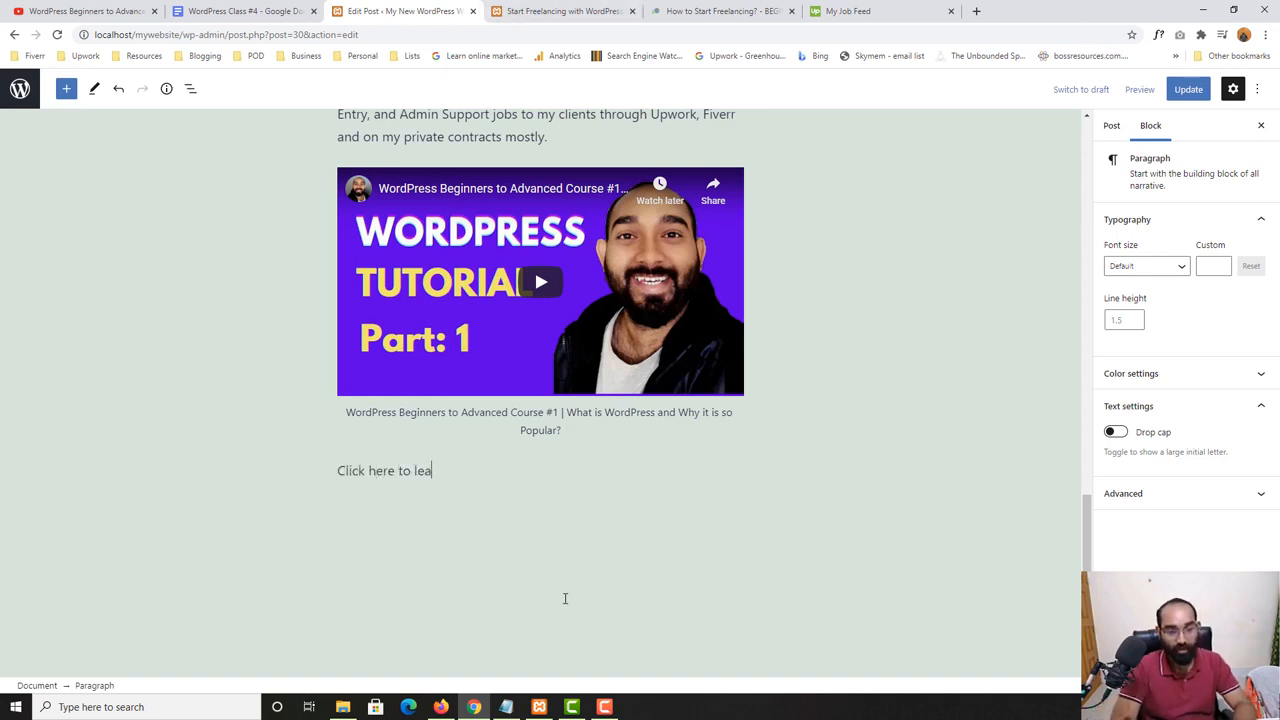
{"action": "type", "text": "rn mroe ab"}
{"action": "key", "text": "BackSpace"}
{"action": "key", "text": "BackSpace"}
{"action": "key", "text": "BackSpace"}
{"action": "key", "text": "BackSpace"}
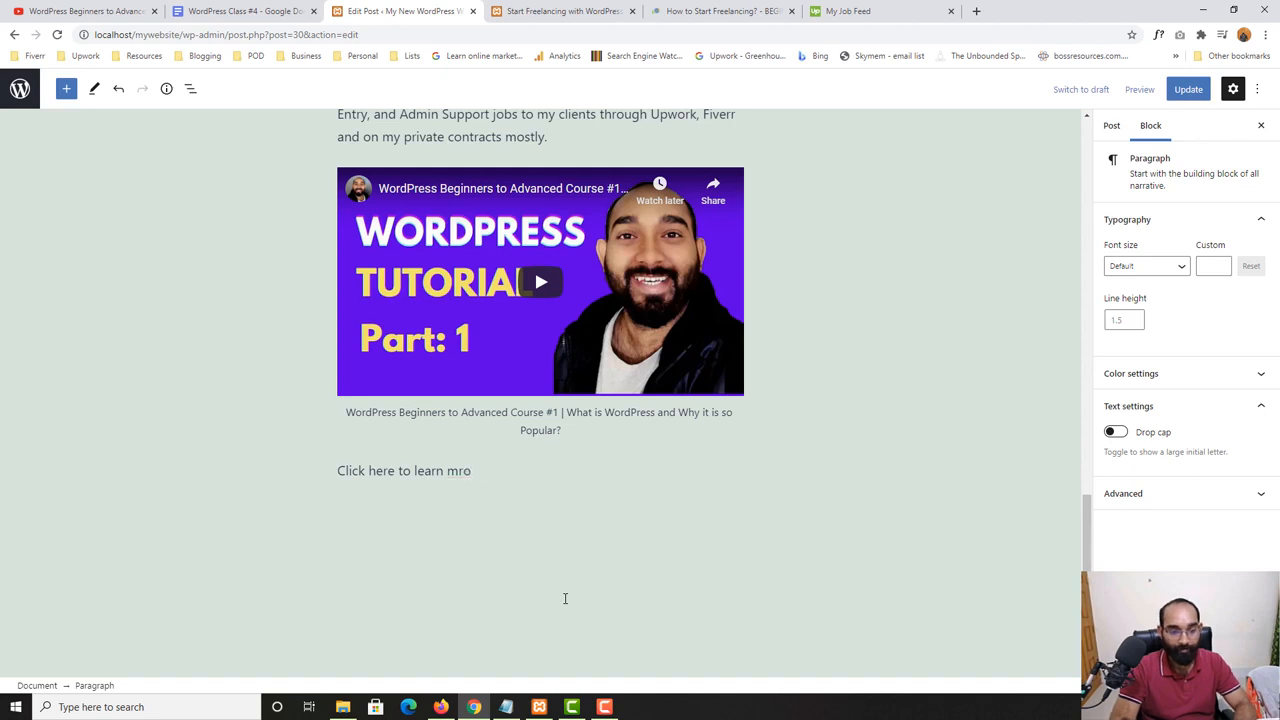
{"action": "type", "text": "bout"}
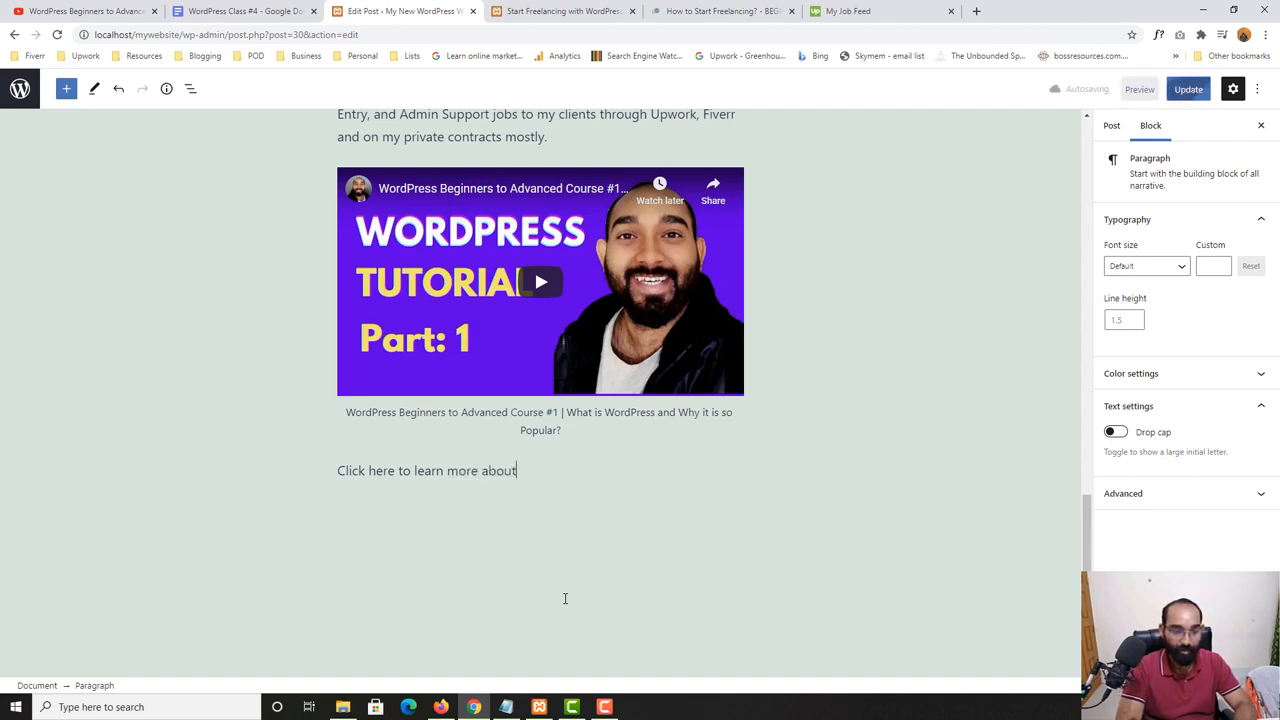
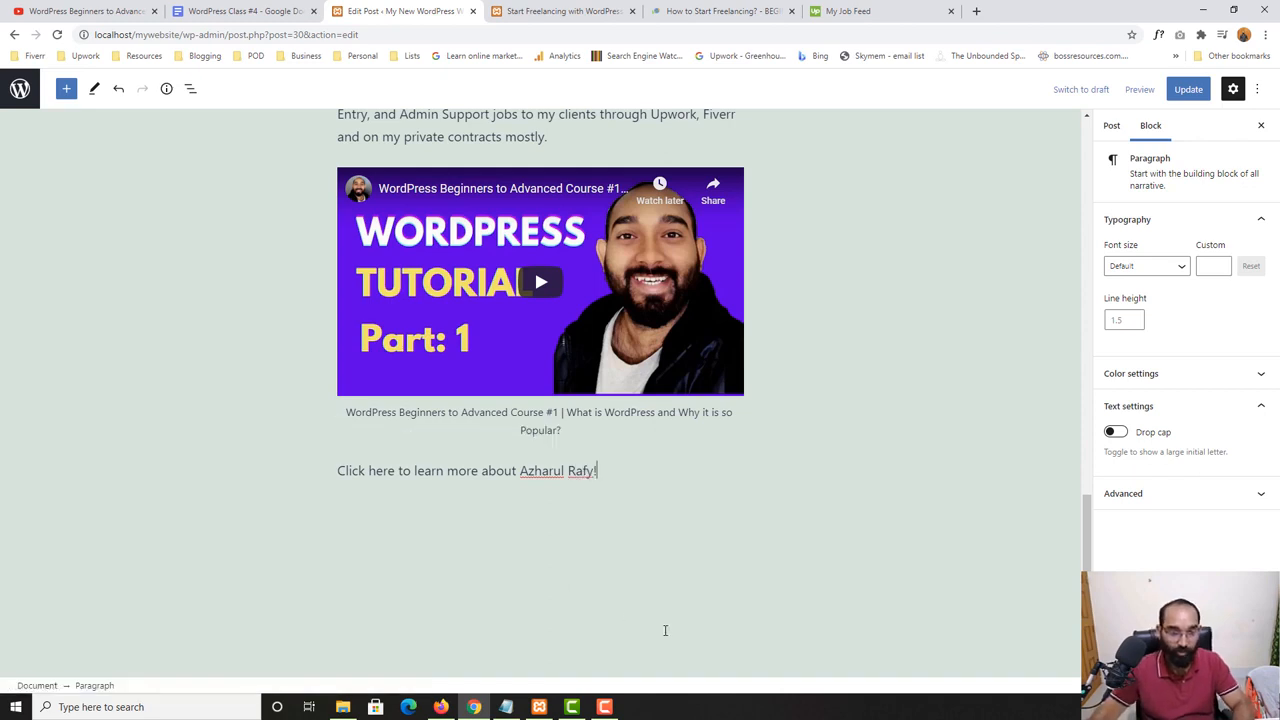
- Link the words "Click here" to the author's https website address, leaving the new-tab option off
{"action": "left_click_drag", "start_coordinate": [338, 470], "coordinate": [395, 470]}
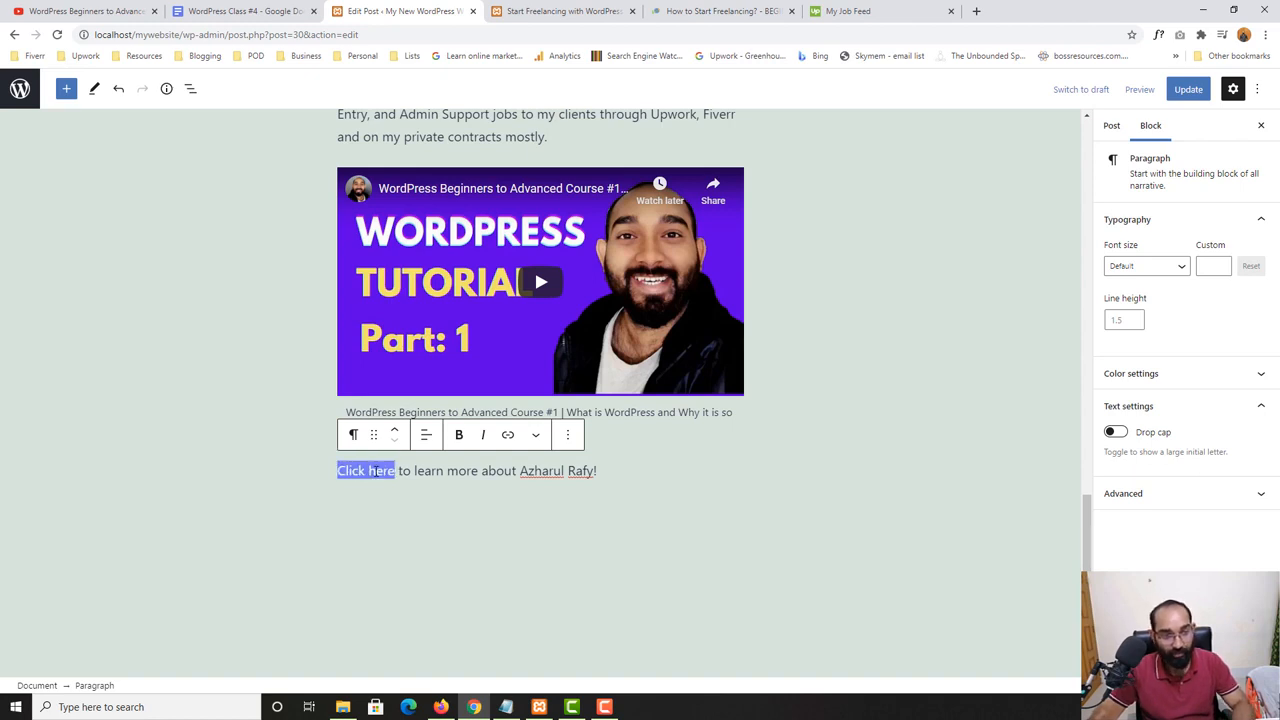
{"action": "left_click", "coordinate": [508, 434]}
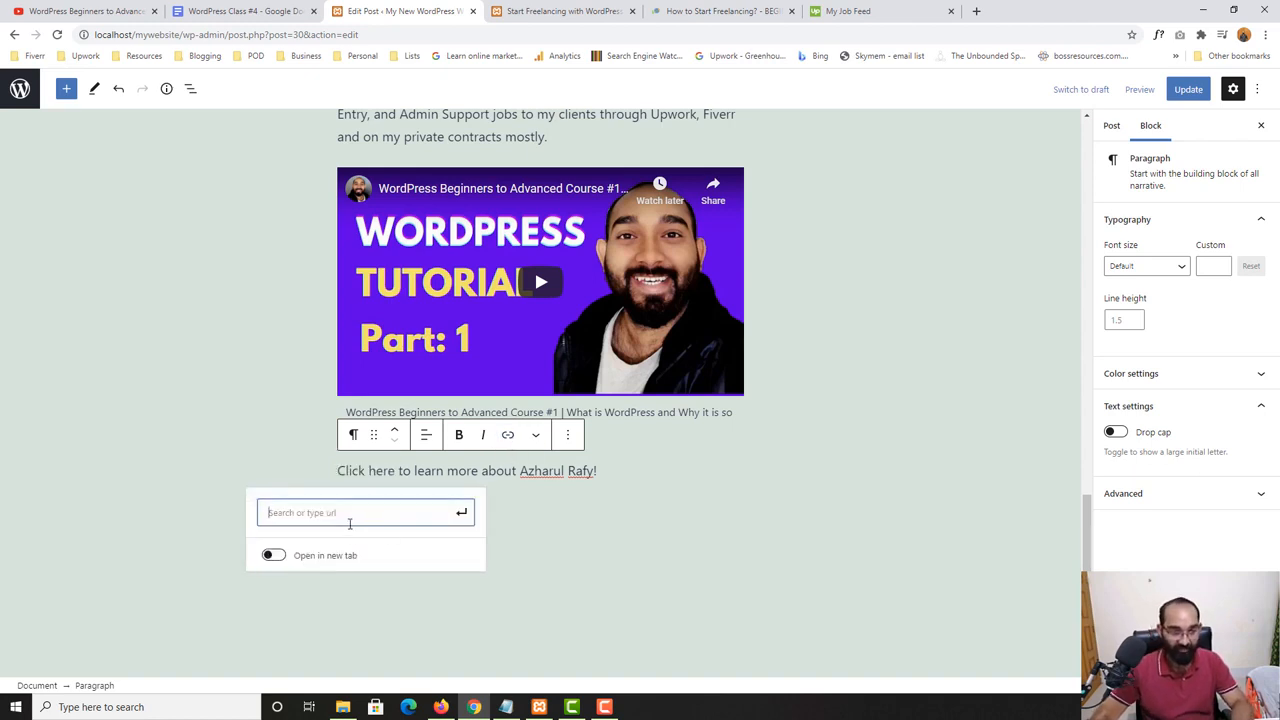
{"action": "type", "text": "ht"}
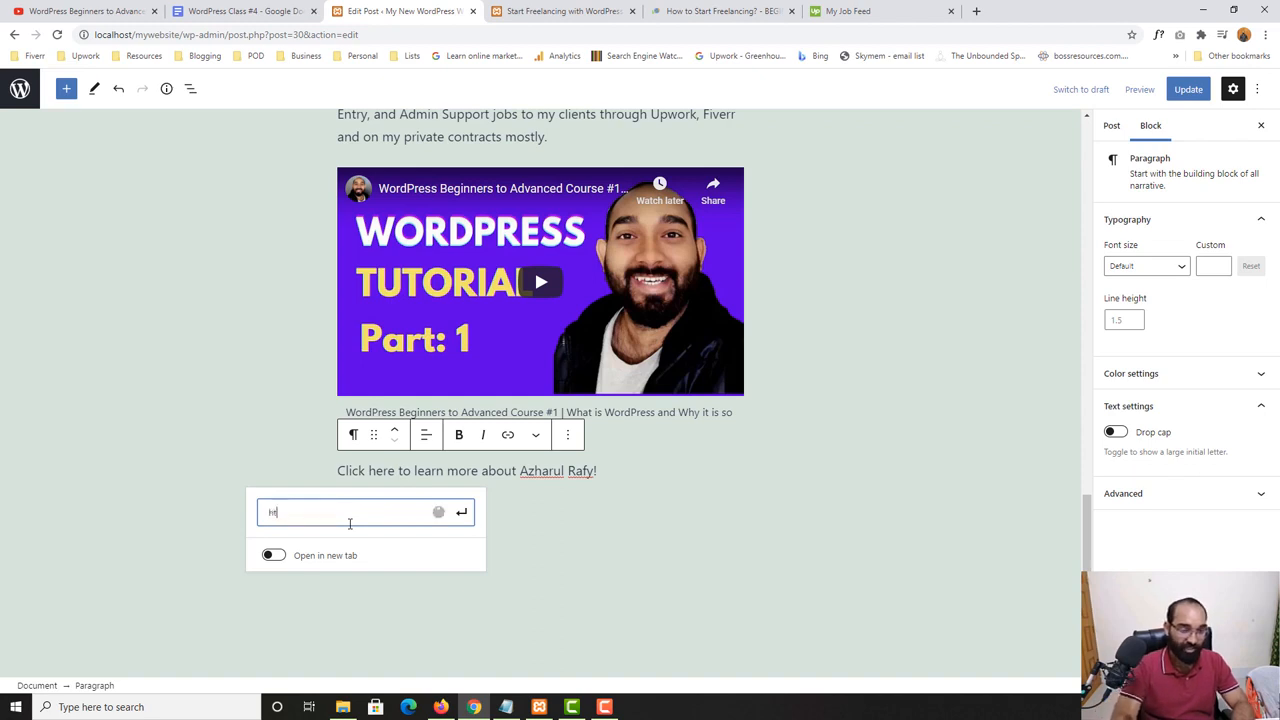
{"action": "type", "text": "tps"}
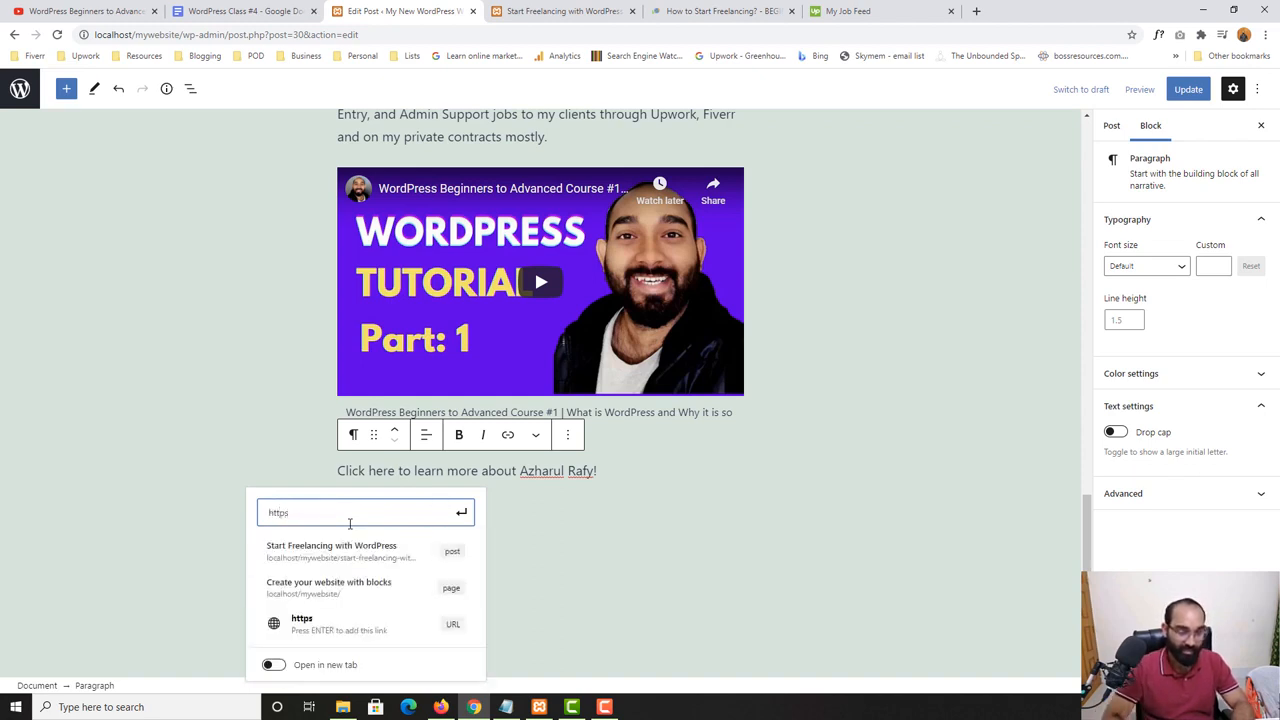
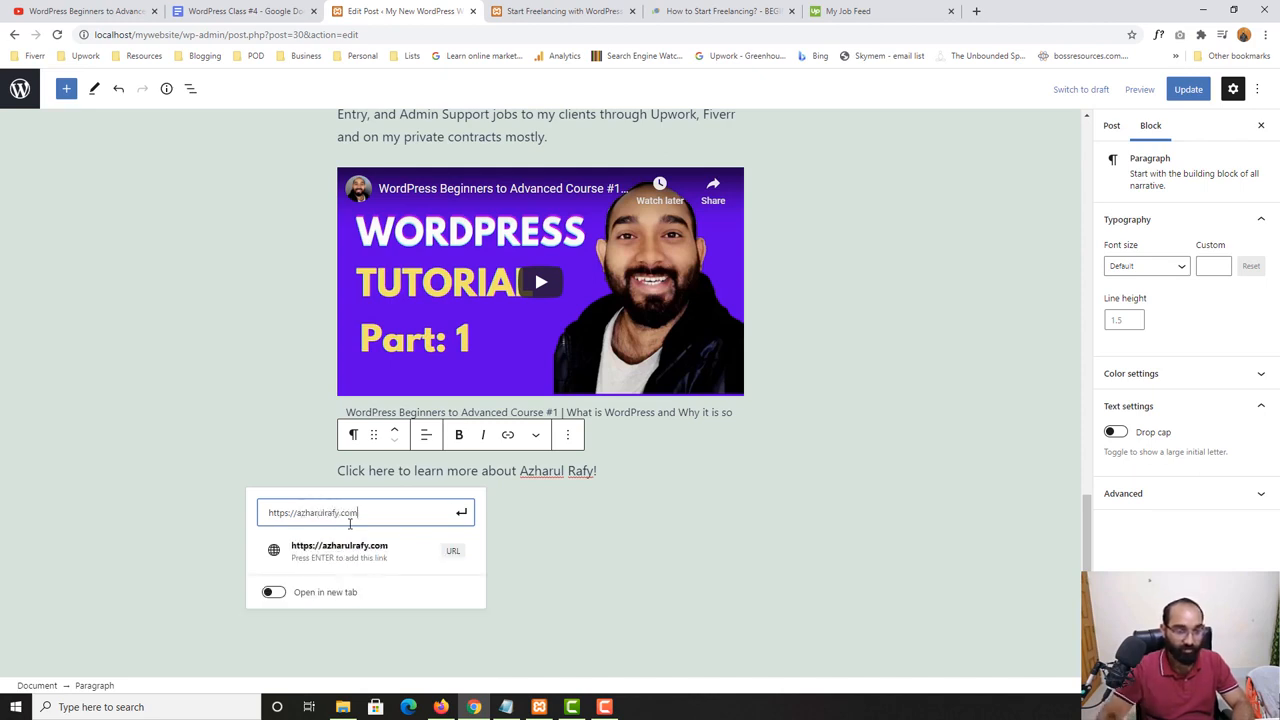
{"action": "left_click", "coordinate": [278, 594]}
{"action": "left_click", "coordinate": [279, 597]}
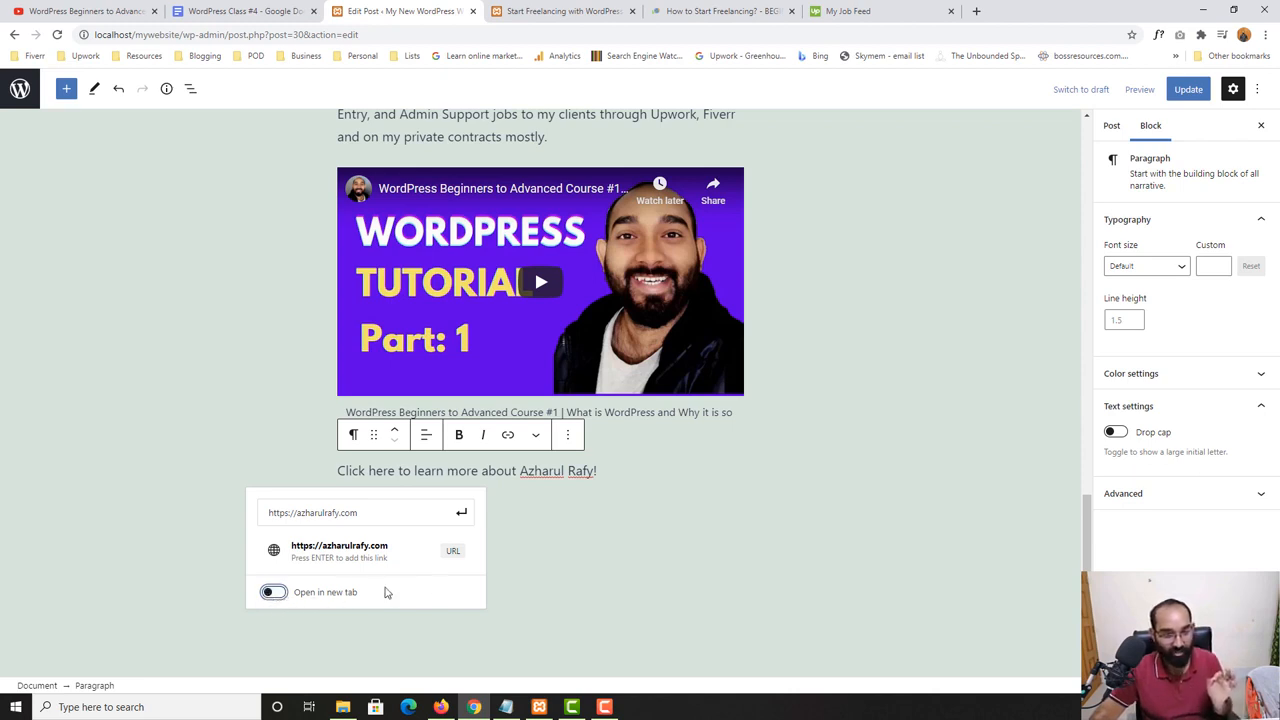
{"action": "left_click", "coordinate": [463, 520]}
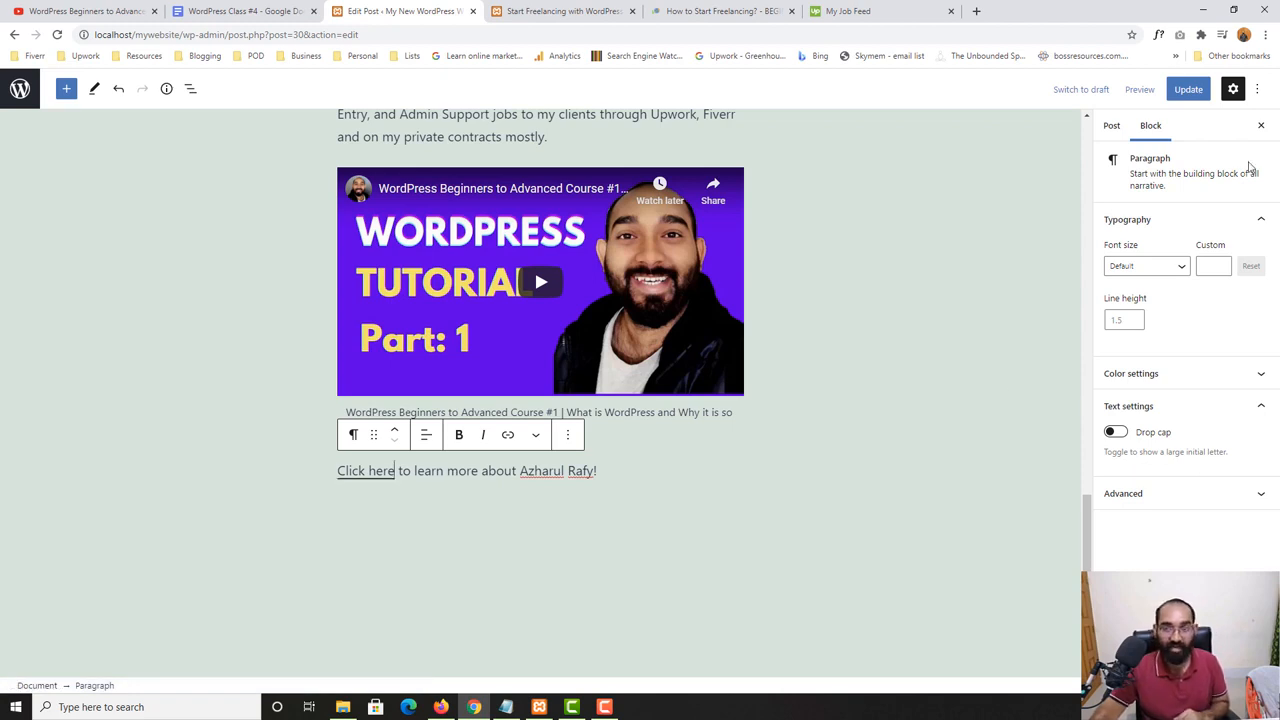
- Update the post and reload its published page to view the new "Click here" line
{"action": "left_click", "coordinate": [1188, 89]}
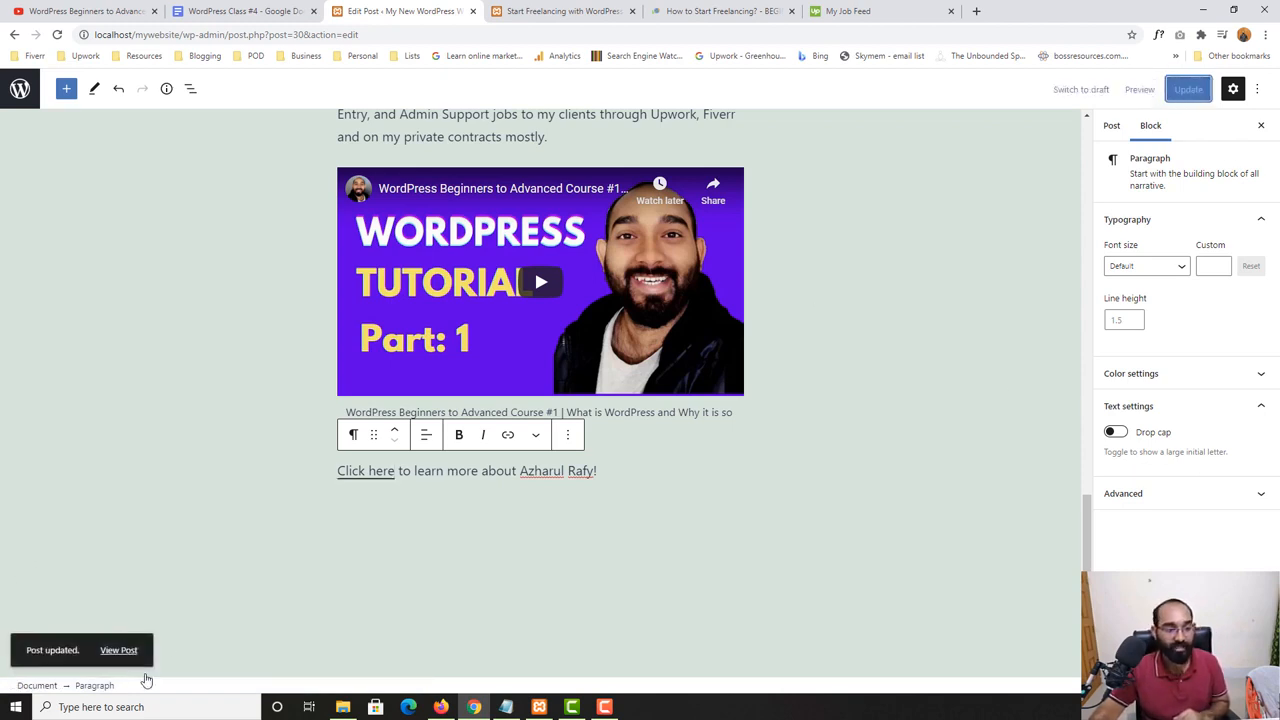
{"action": "key", "text": "ctrl+Tab"}
{"action": "key", "text": "F5"}
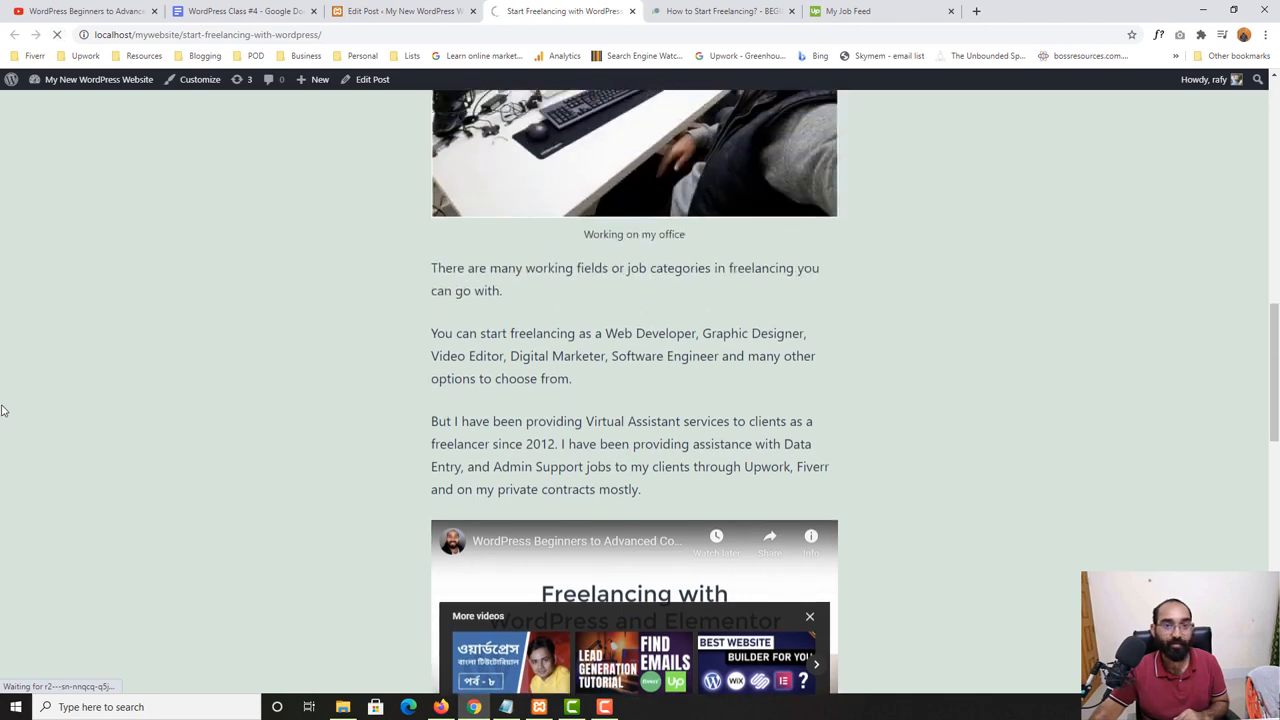
{"action": "scroll", "coordinate": [20, 407], "scroll_direction": "down", "scroll_amount": 4}
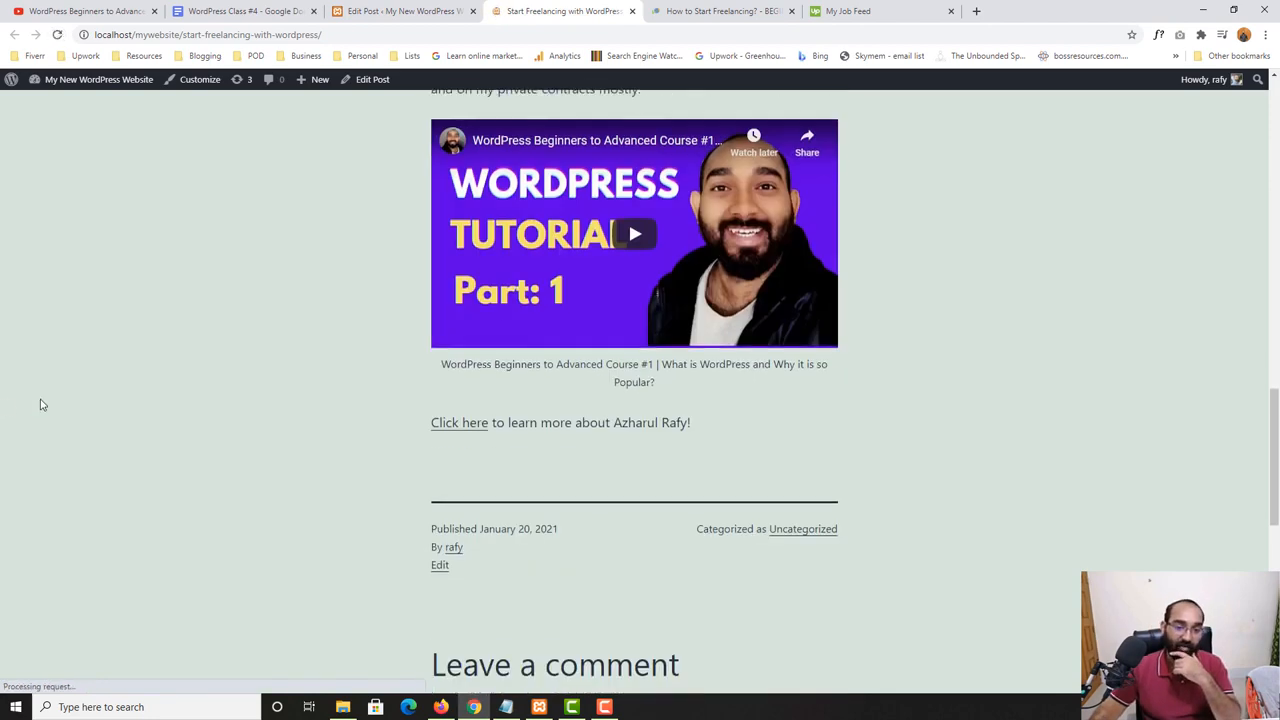
- Test the "Join Marketplace" link in the published post's numbered list and return to the post
{"action": "scroll", "coordinate": [431, 423], "scroll_direction": "down", "scroll_amount": 1}
{"action": "scroll", "coordinate": [530, 328], "scroll_direction": "up", "scroll_amount": 12}
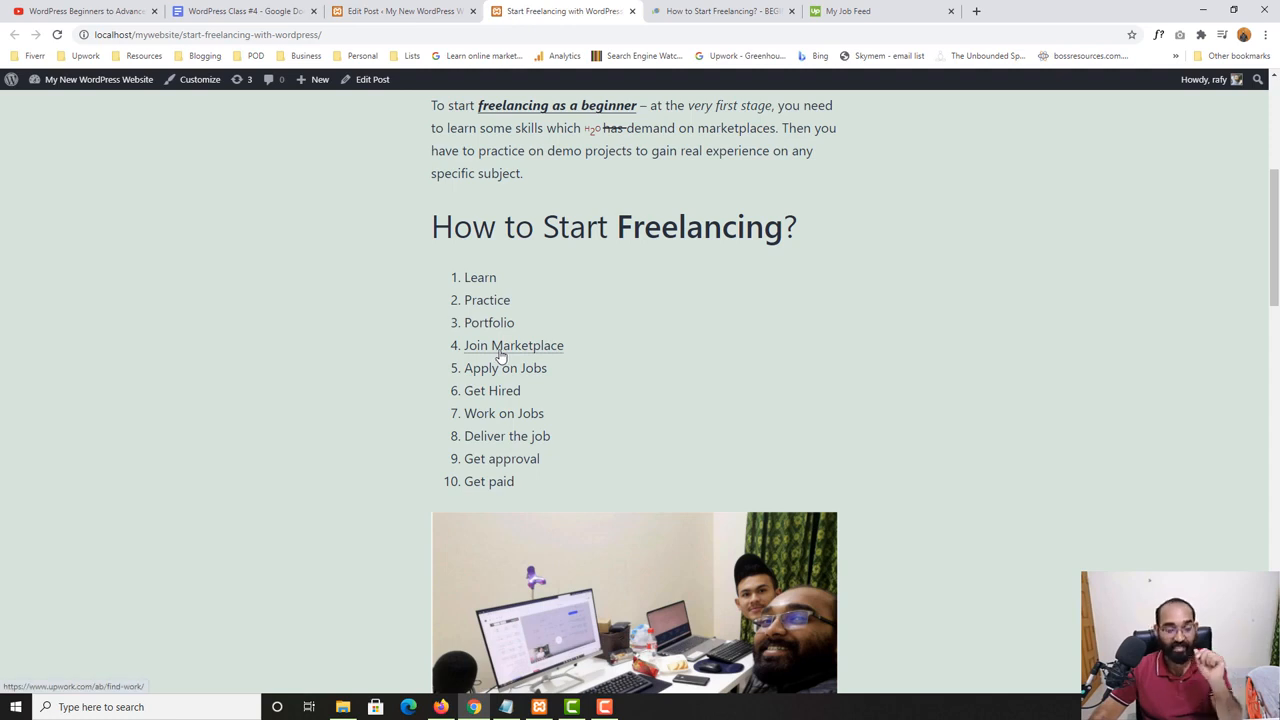
{"action": "left_click", "coordinate": [500, 352]}
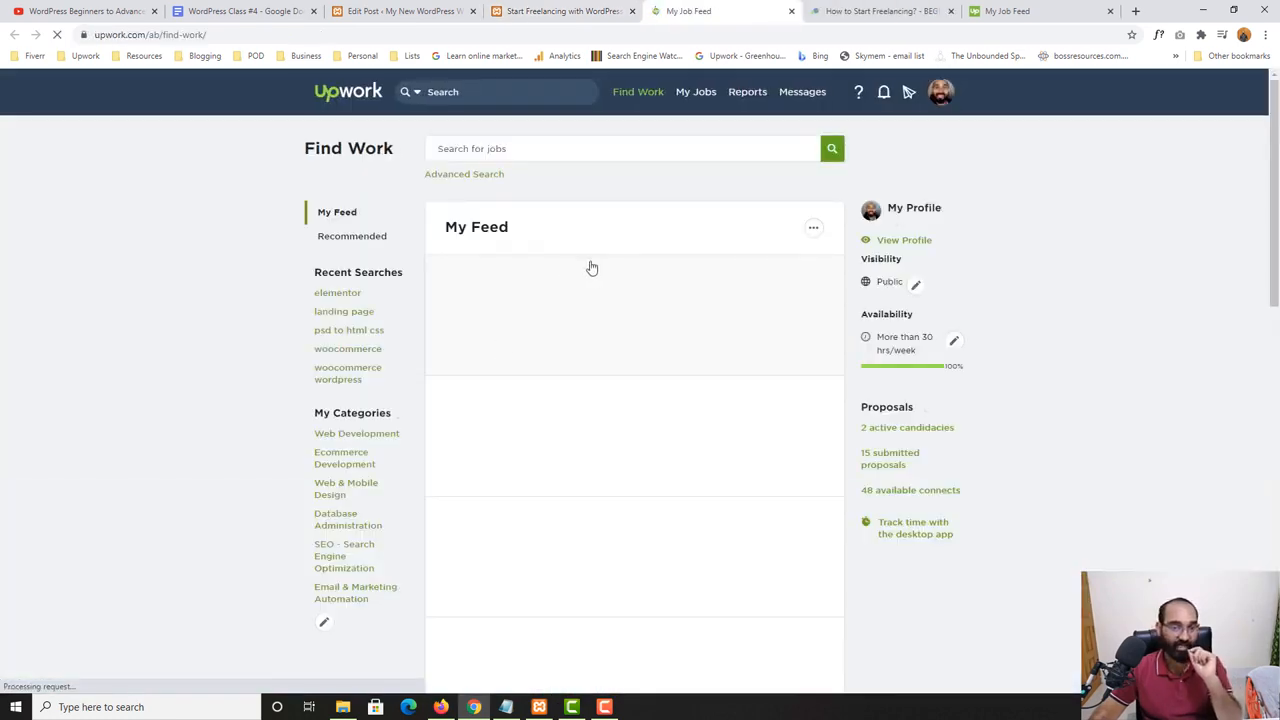
{"action": "left_click", "coordinate": [588, 9]}
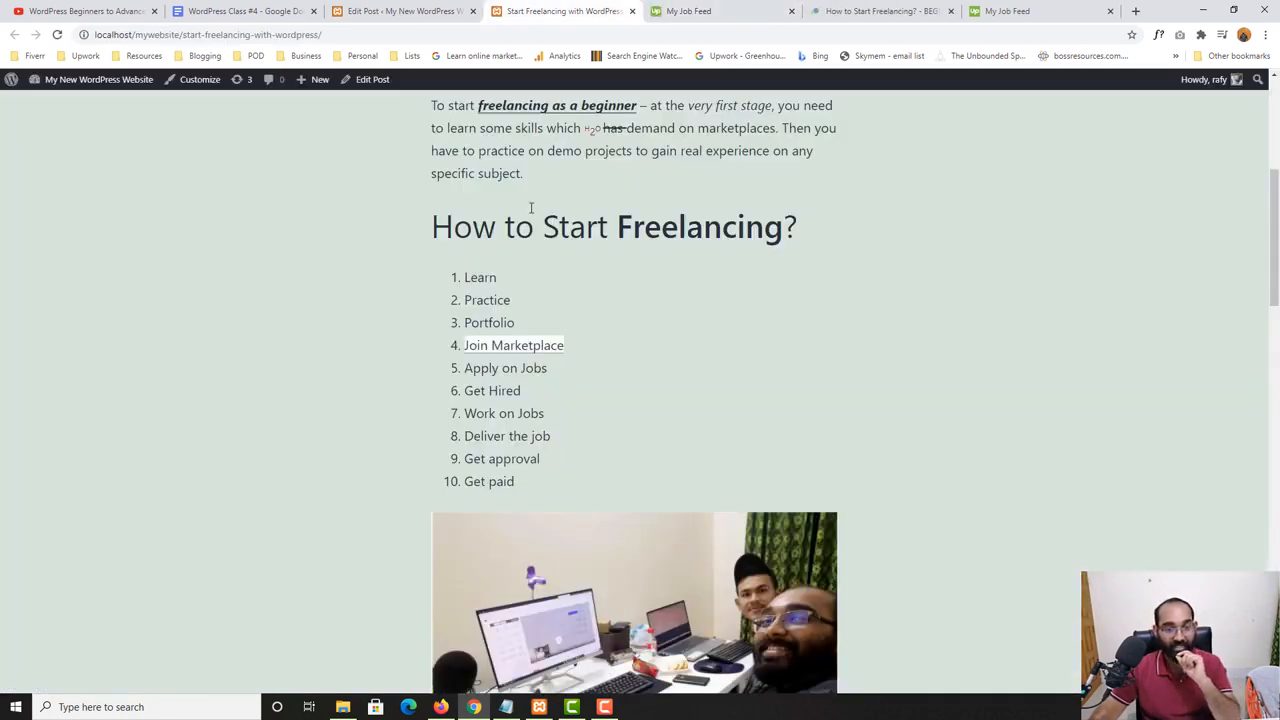
- Test the "Click here" link below the video, look over the linked website, and go back to the post
{"action": "scroll", "coordinate": [340, 465], "scroll_direction": "down", "scroll_amount": 10}
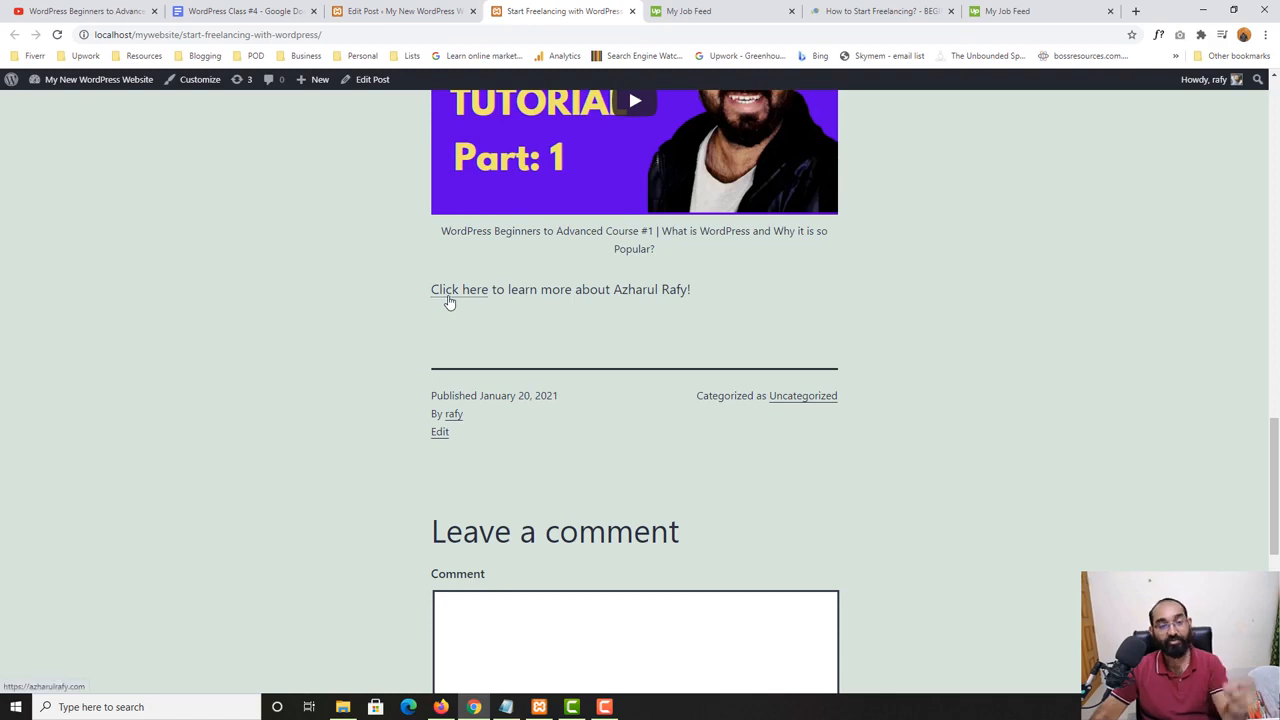
{"action": "left_click", "coordinate": [449, 299]}
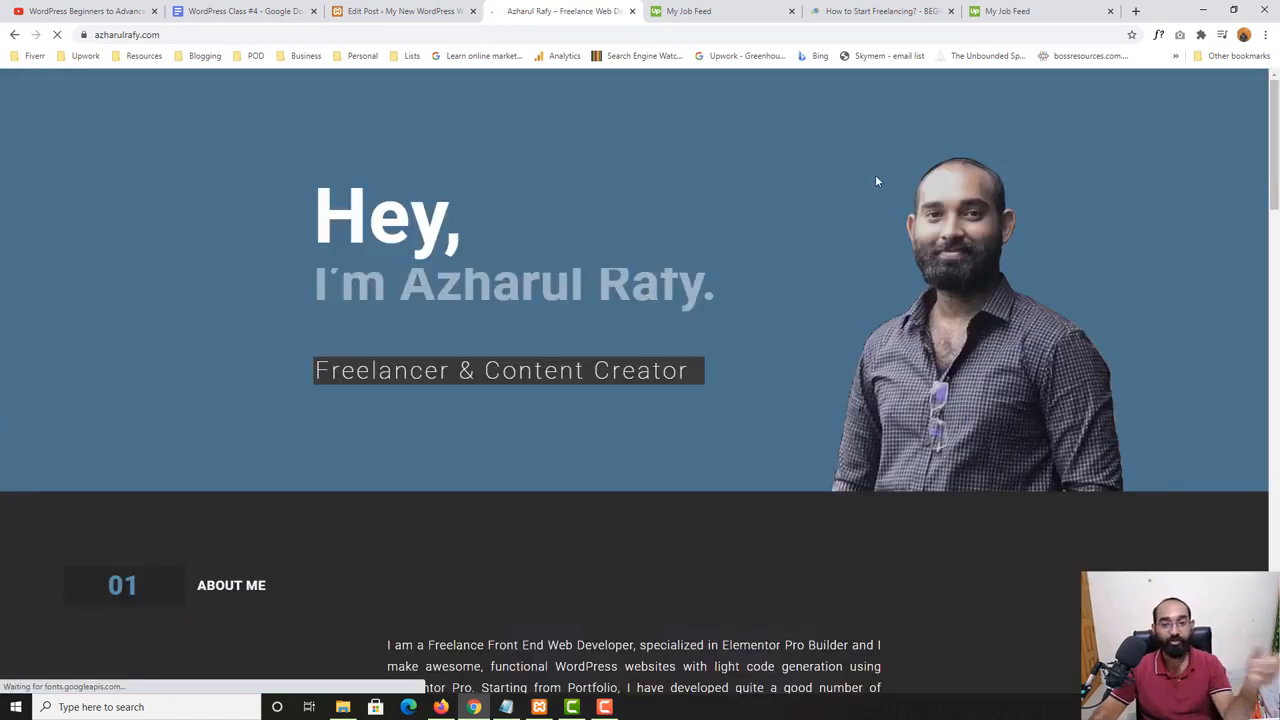
{"action": "scroll", "coordinate": [4, 473], "scroll_direction": "down", "scroll_amount": 12}
{"action": "scroll", "coordinate": [11, 488], "scroll_direction": "up", "scroll_amount": 12}
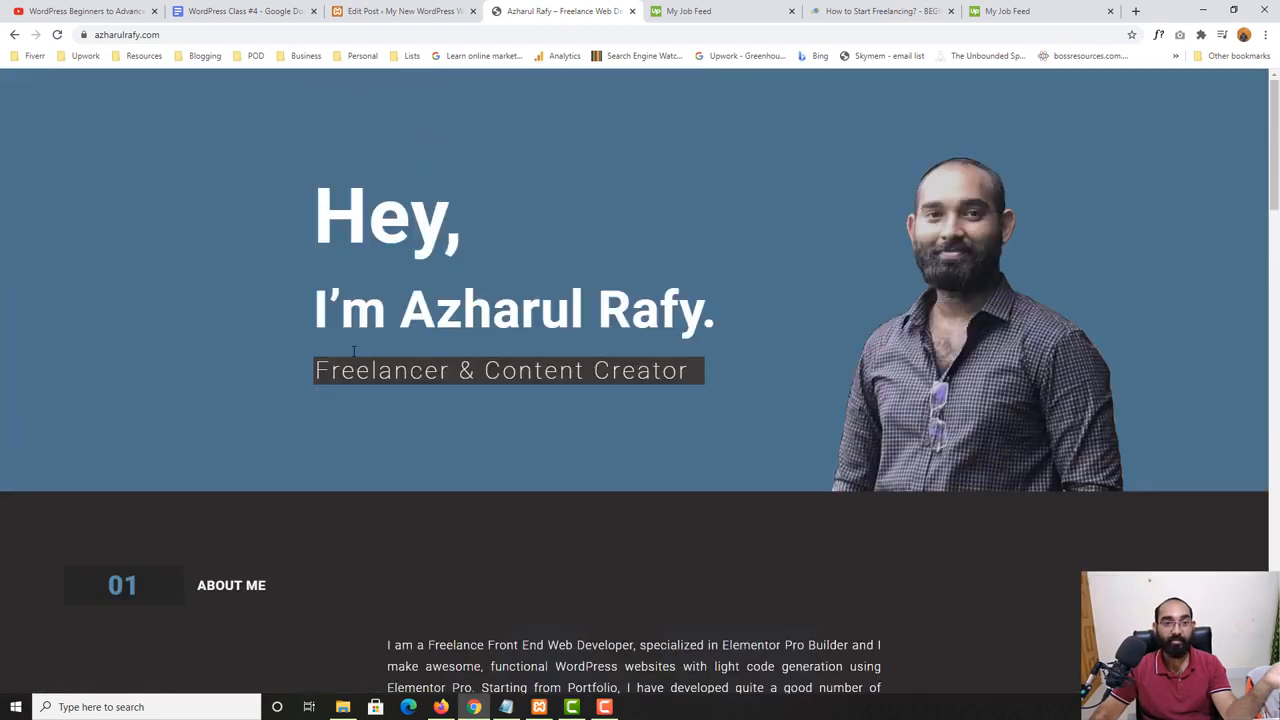
{"action": "left_click", "coordinate": [14, 34]}
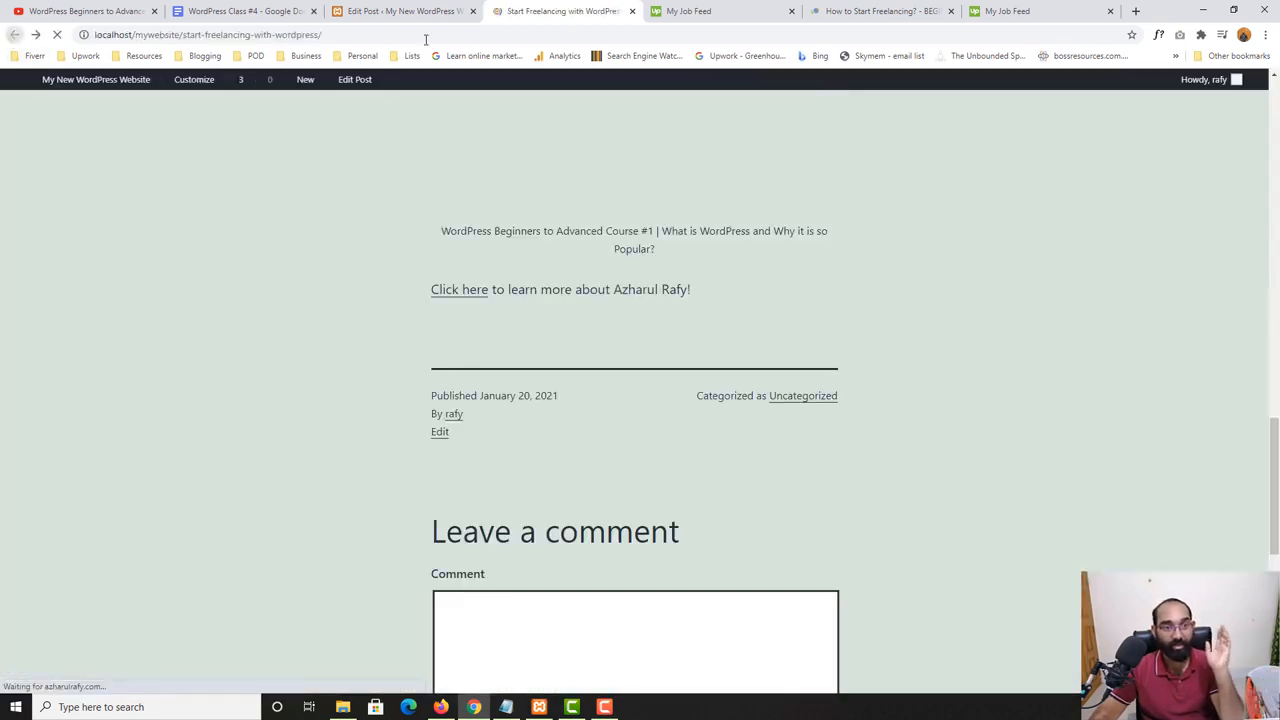
- Set the "Click here" link to open in a new tab in the post editor
{"action": "left_click", "coordinate": [400, 11]}
{"action": "left_click", "coordinate": [370, 471]}
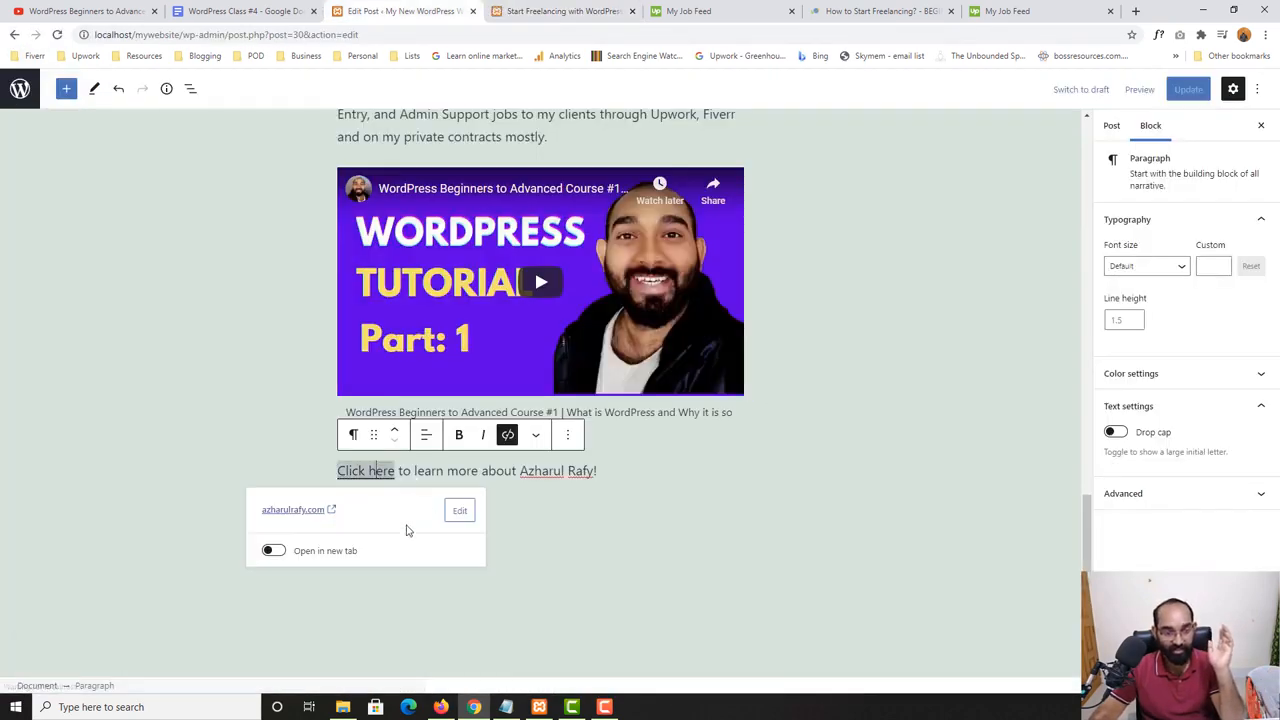
{"action": "left_click", "coordinate": [273, 551]}
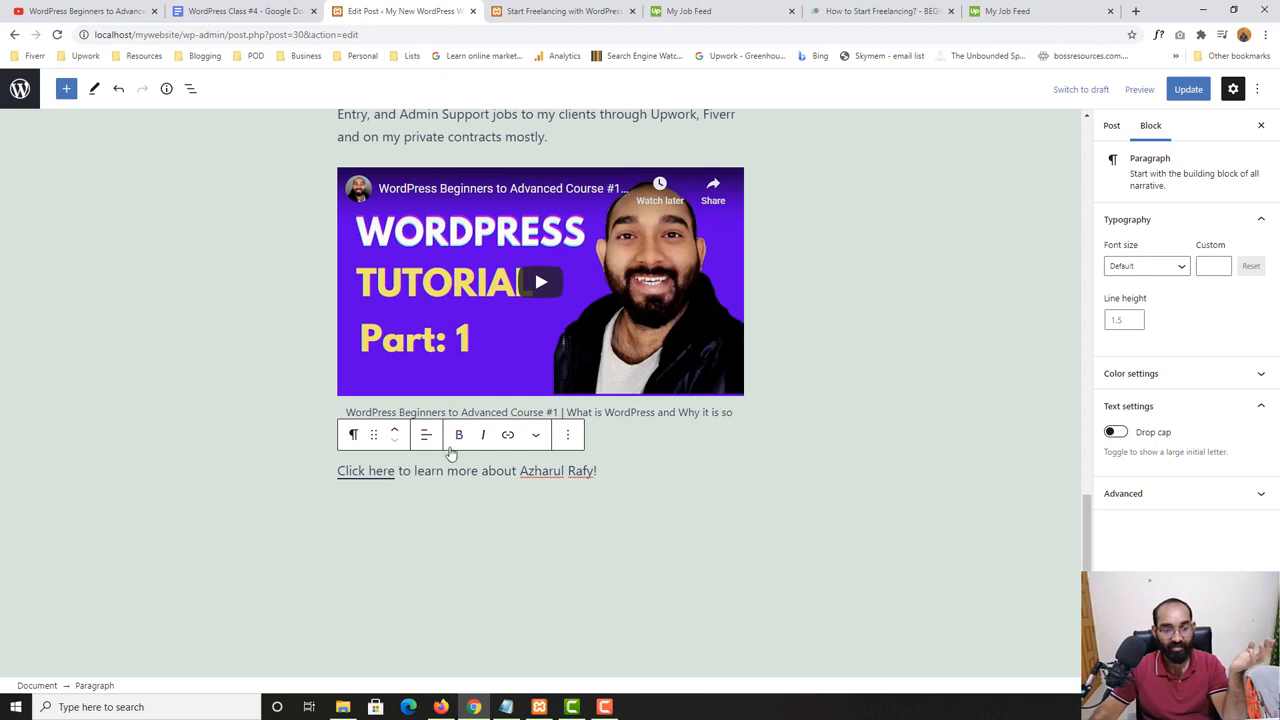
{"action": "scroll", "coordinate": [251, 551], "scroll_direction": "down", "scroll_amount": 1}
- Check the Button topic in the WordPress Class #4 outline
{"action": "left_click", "coordinate": [282, 12]}
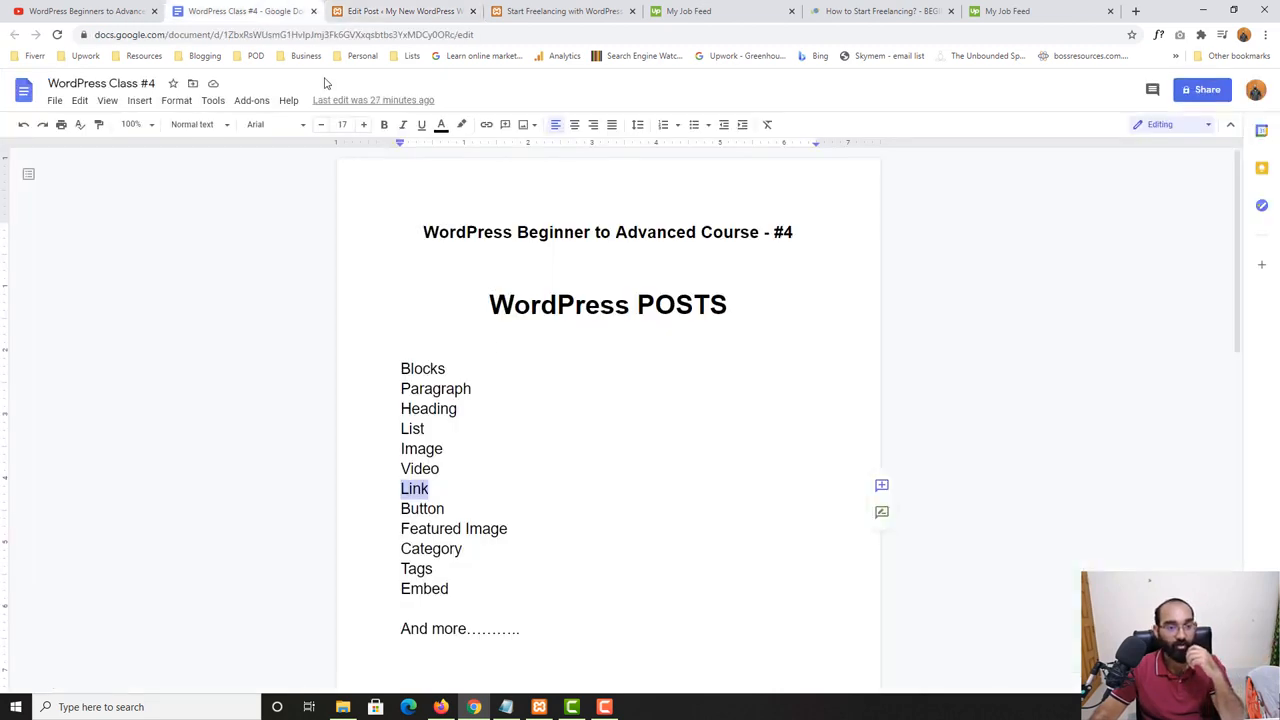
{"action": "scroll", "coordinate": [503, 533], "scroll_direction": "down", "scroll_amount": 2}
{"action": "left_click_drag", "start_coordinate": [446, 376], "coordinate": [397, 378]}
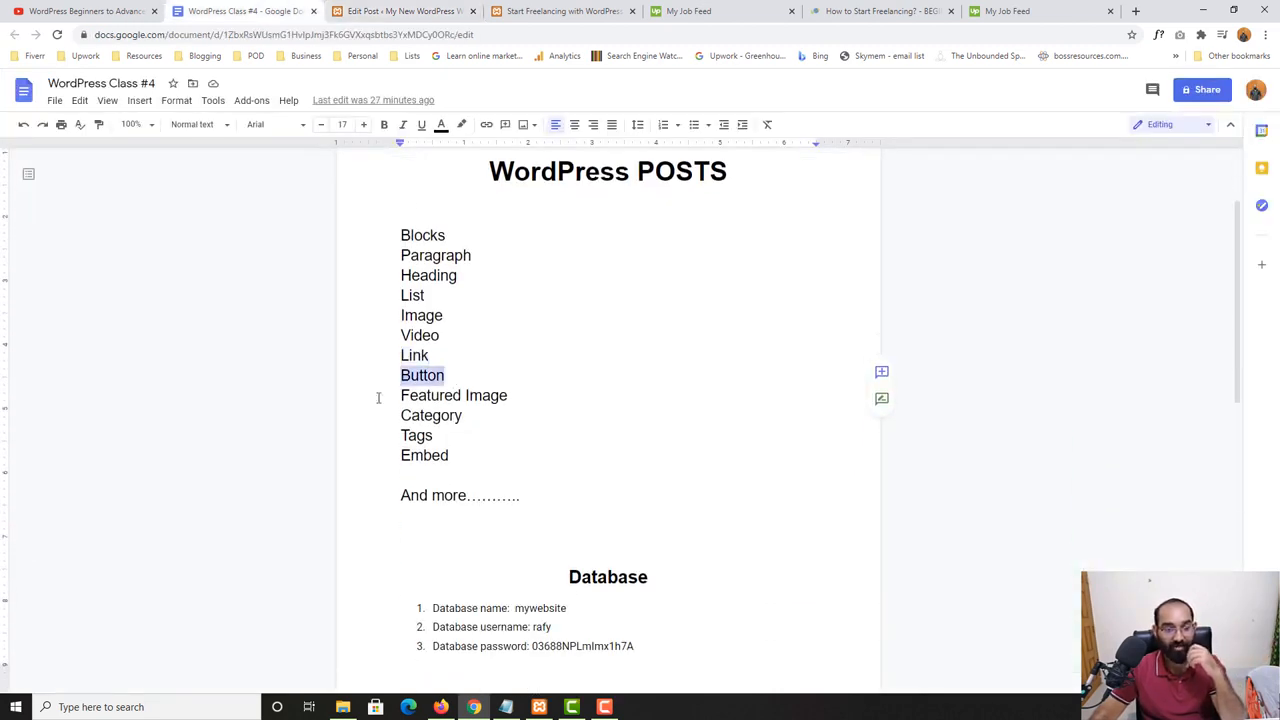
- Return to the post editor and start a new line below the "Click here" paragraph
{"action": "left_click", "coordinate": [577, 12]}
{"action": "key", "text": "ctrl+shift+Tab"}
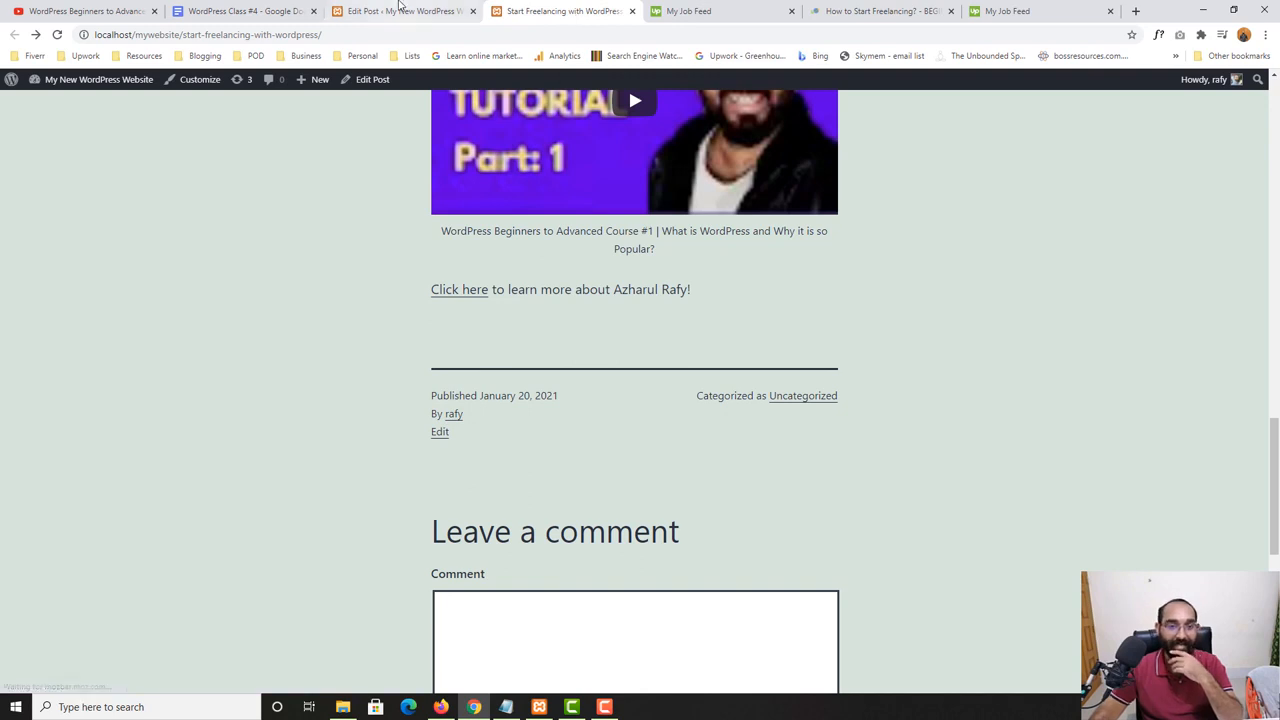
{"action": "left_click", "coordinate": [633, 407]}
{"action": "key", "text": "Return"}
{"action": "key", "text": "Return"}
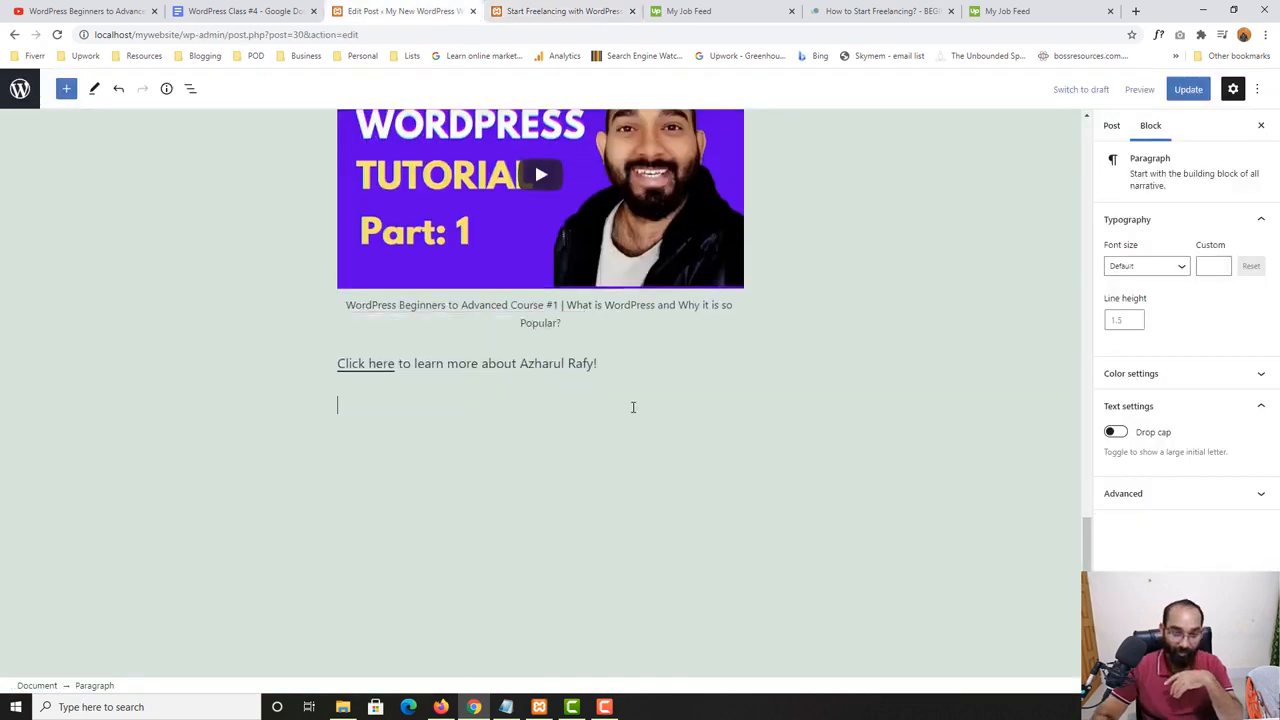
{"action": "key", "text": "BackSpace"}
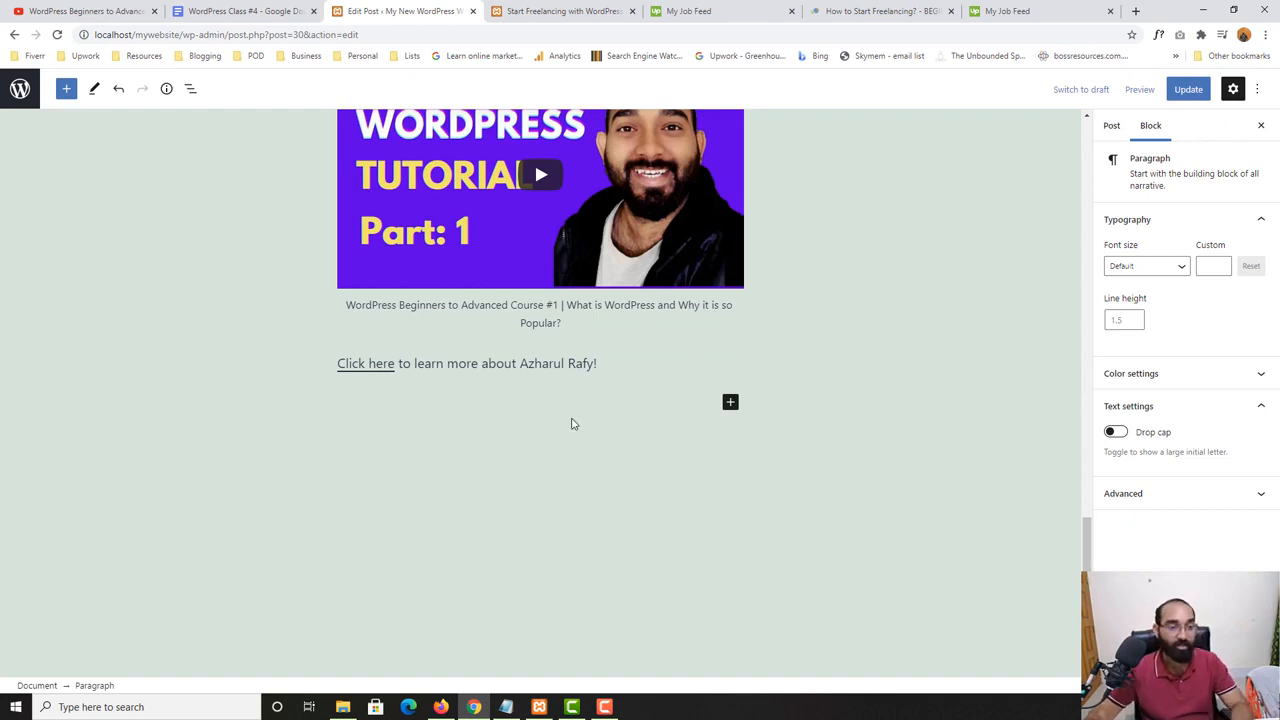
- Try the "Two buttons" pattern below the "Click here" paragraph and remove it again
{"action": "left_click", "coordinate": [731, 404]}
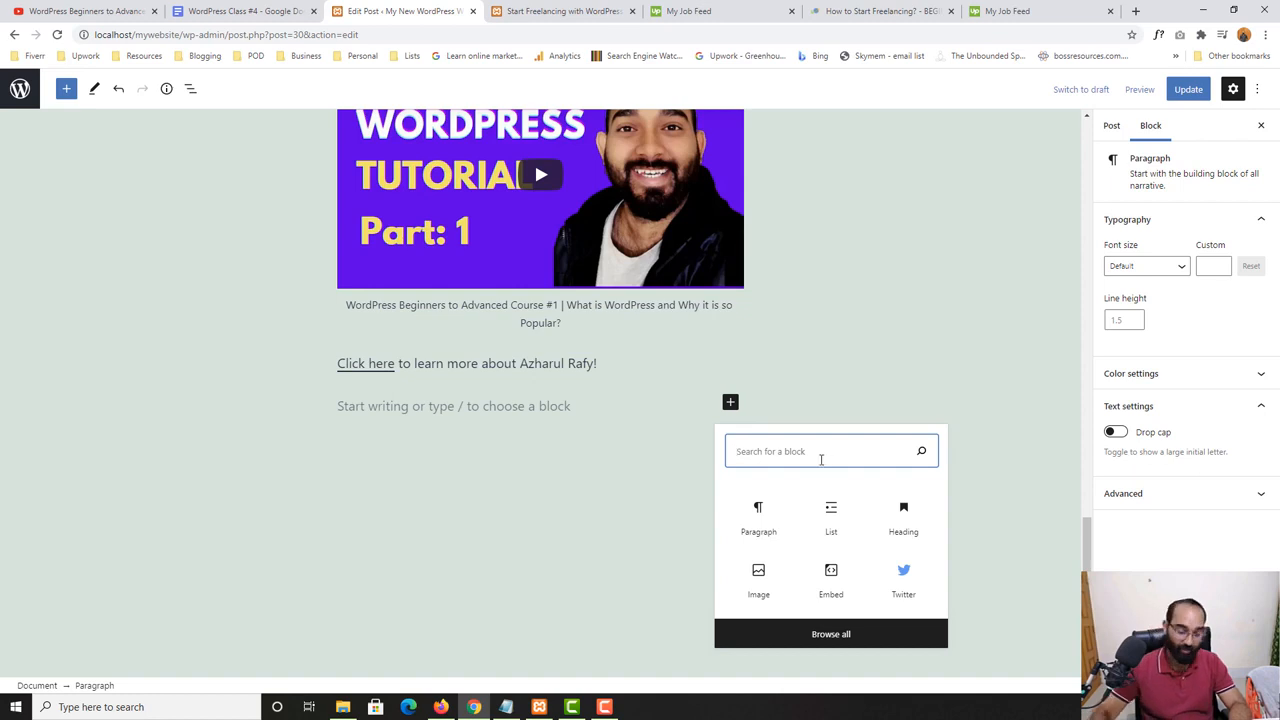
{"action": "type", "text": "butt"}
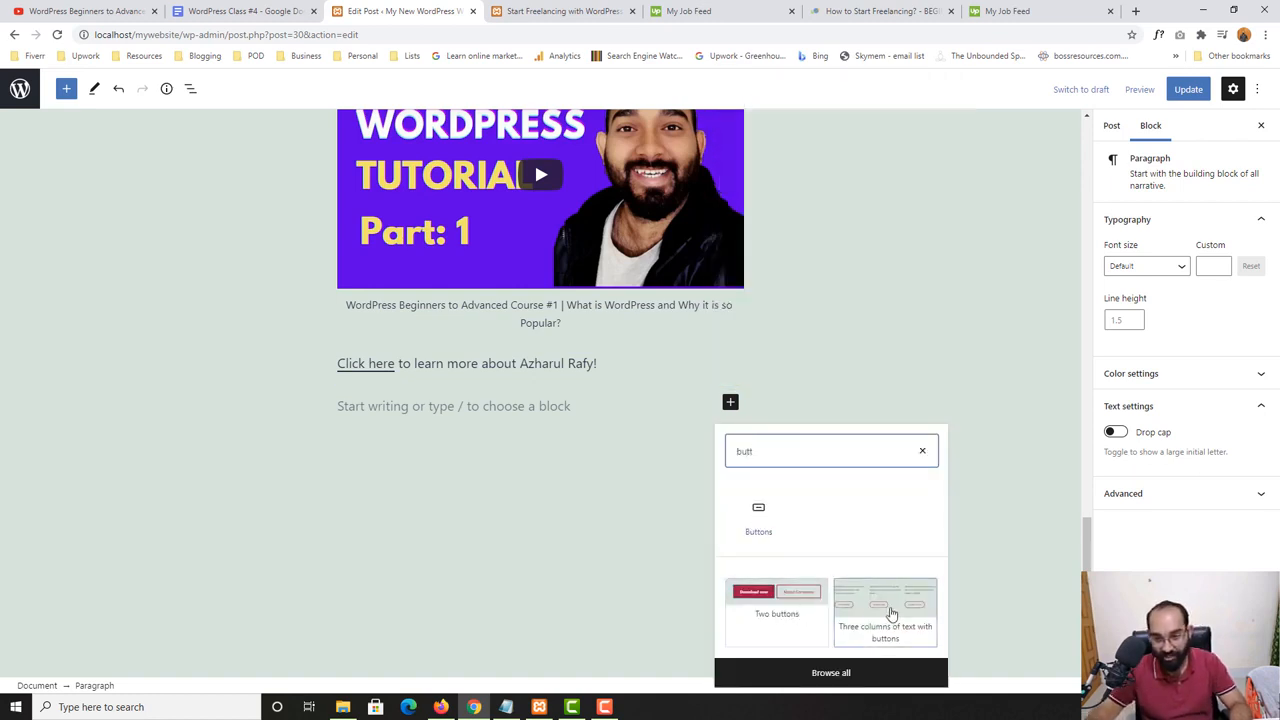
{"action": "left_click", "coordinate": [788, 610]}
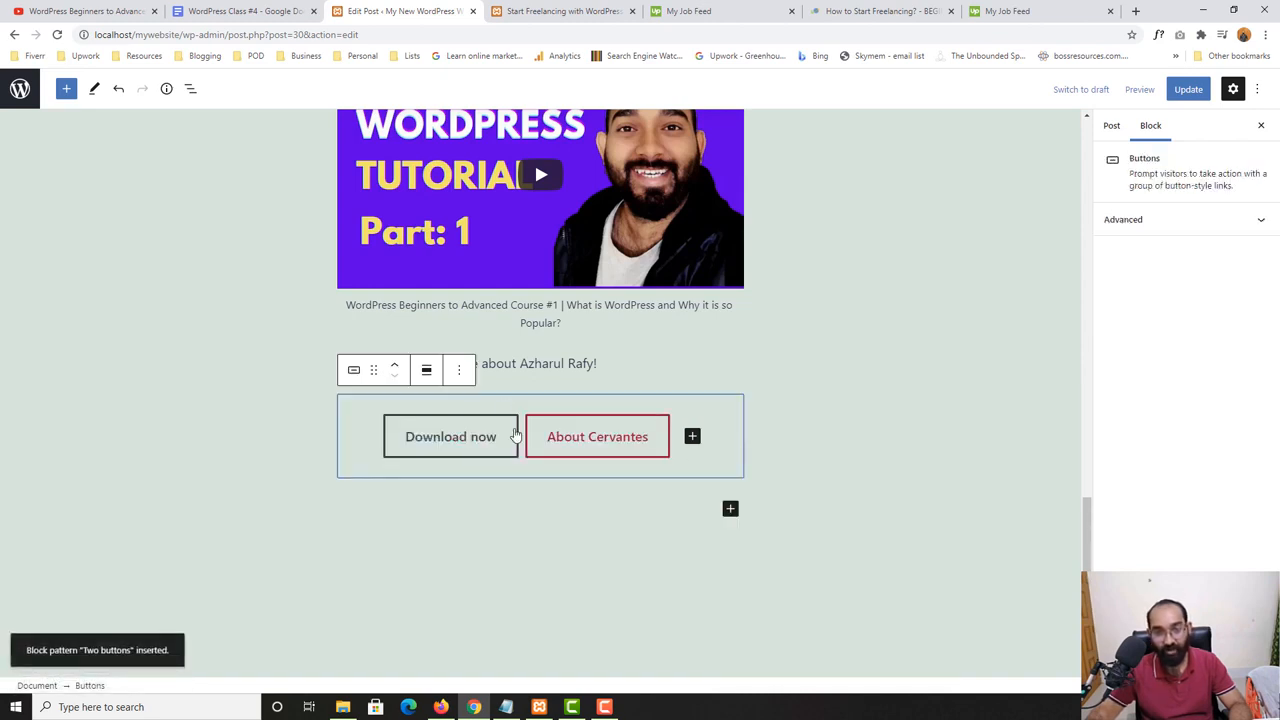
{"action": "left_click", "coordinate": [461, 375]}
{"action": "left_click", "coordinate": [484, 665]}
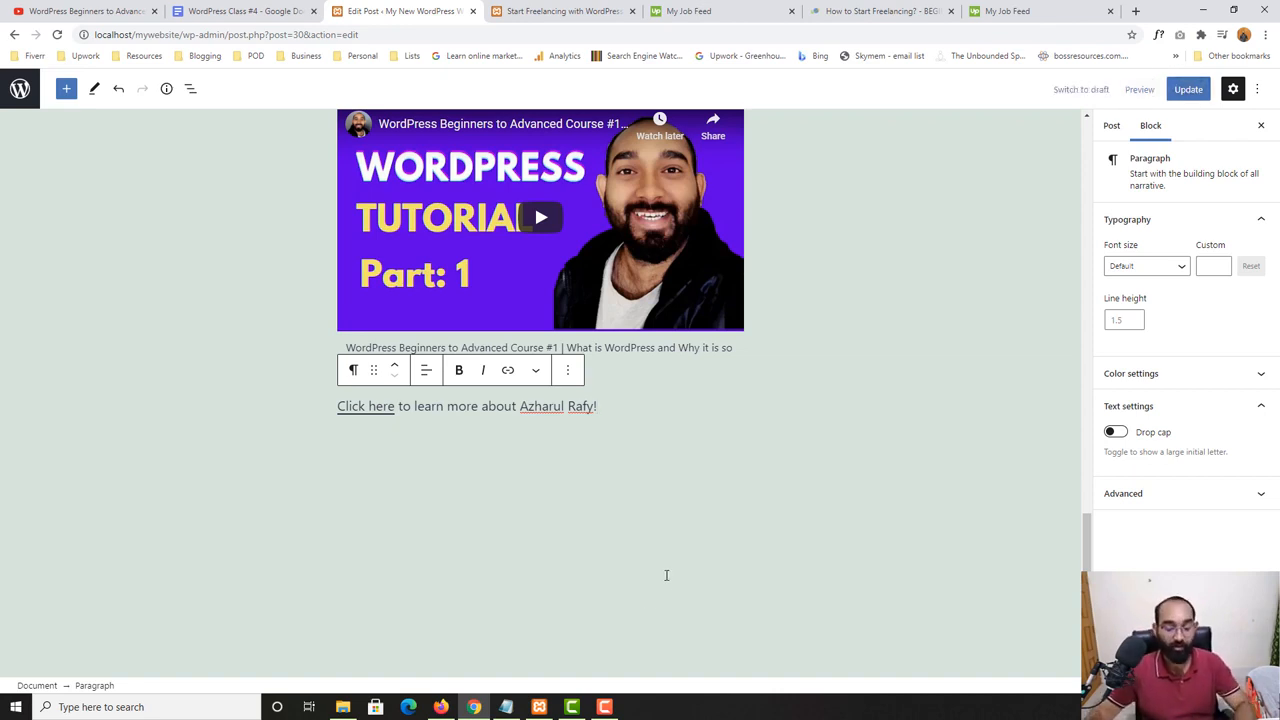
- Insert a Buttons block on a new line below the "Click here" paragraph
{"action": "key", "text": "Return"}
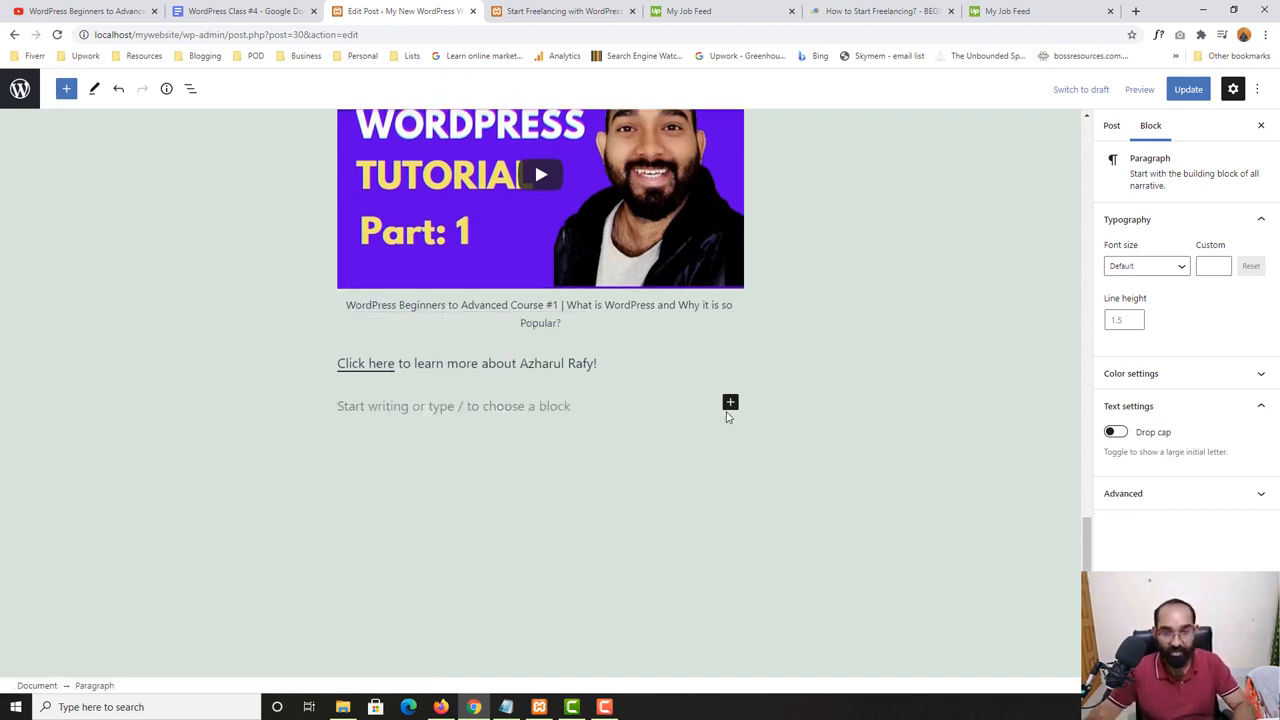
{"action": "left_click", "coordinate": [730, 404]}
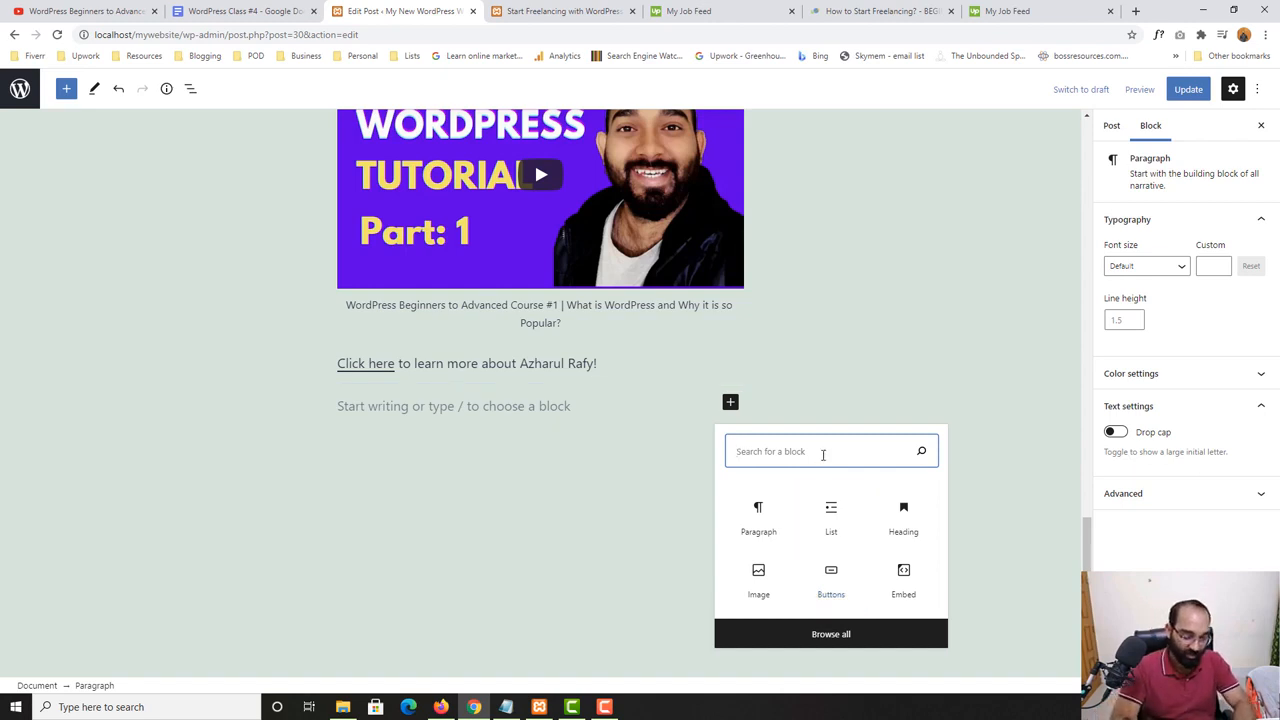
{"action": "type", "text": "butt"}
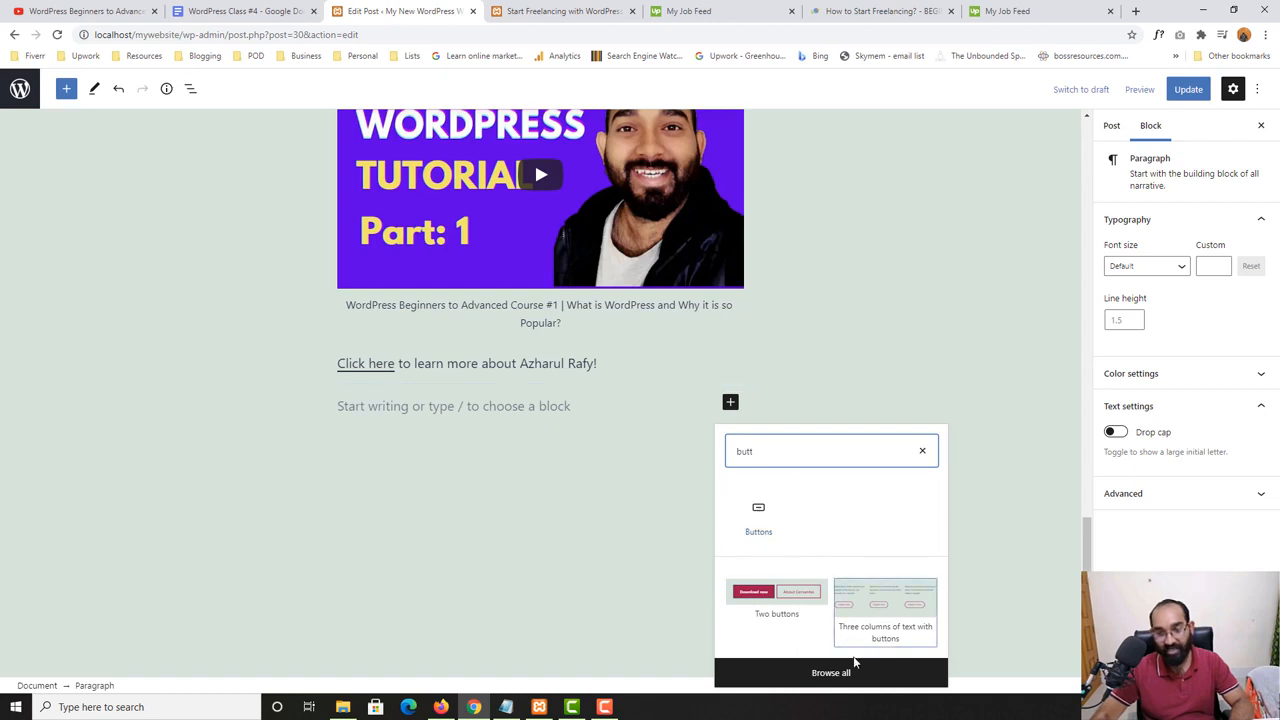
{"action": "left_click", "coordinate": [766, 525]}
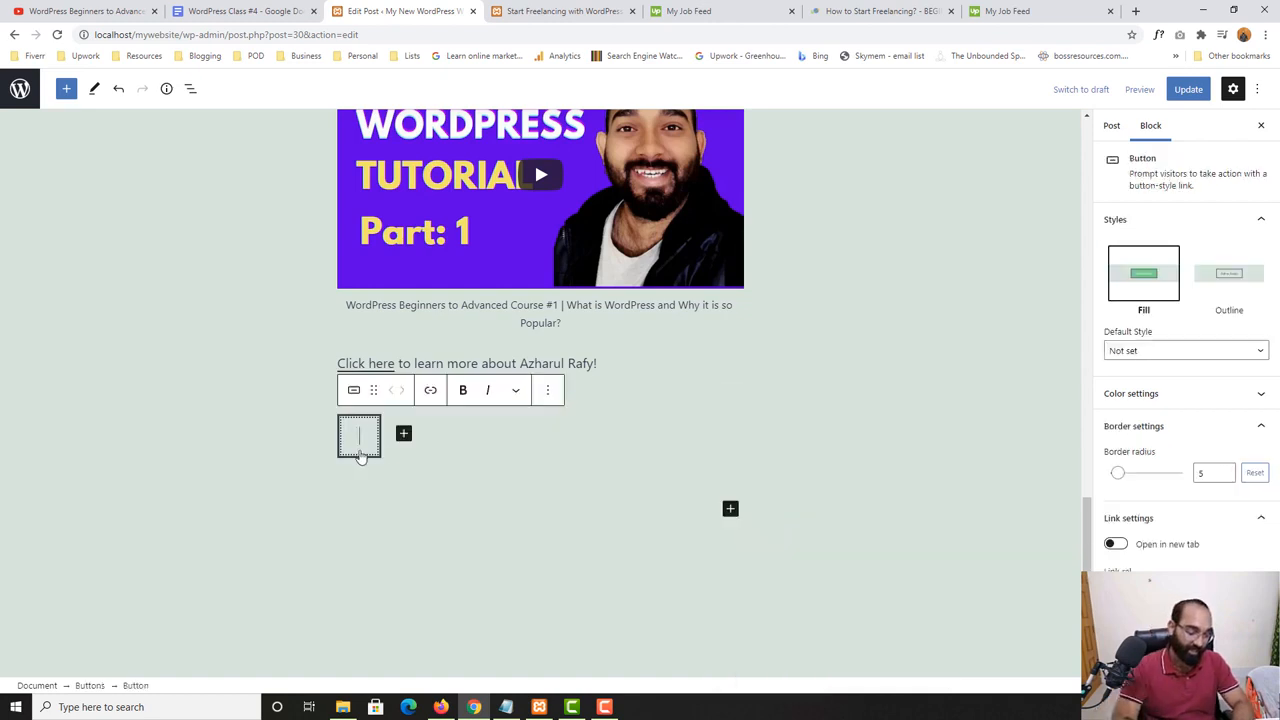
- Label the new button "GET YOUR PDF"
{"action": "scroll", "coordinate": [361, 457], "scroll_direction": "down", "scroll_amount": 1}
{"action": "type", "text": "G"}
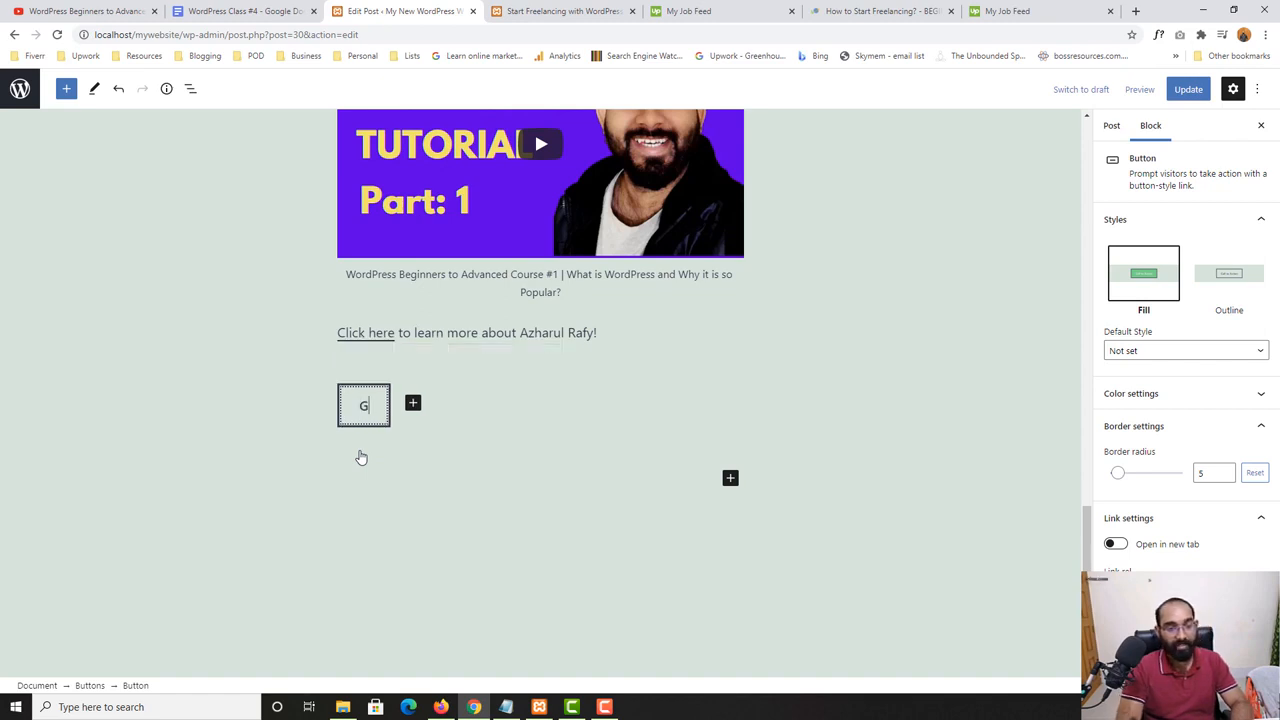
{"action": "type", "text": "ET YOUR TUT"}
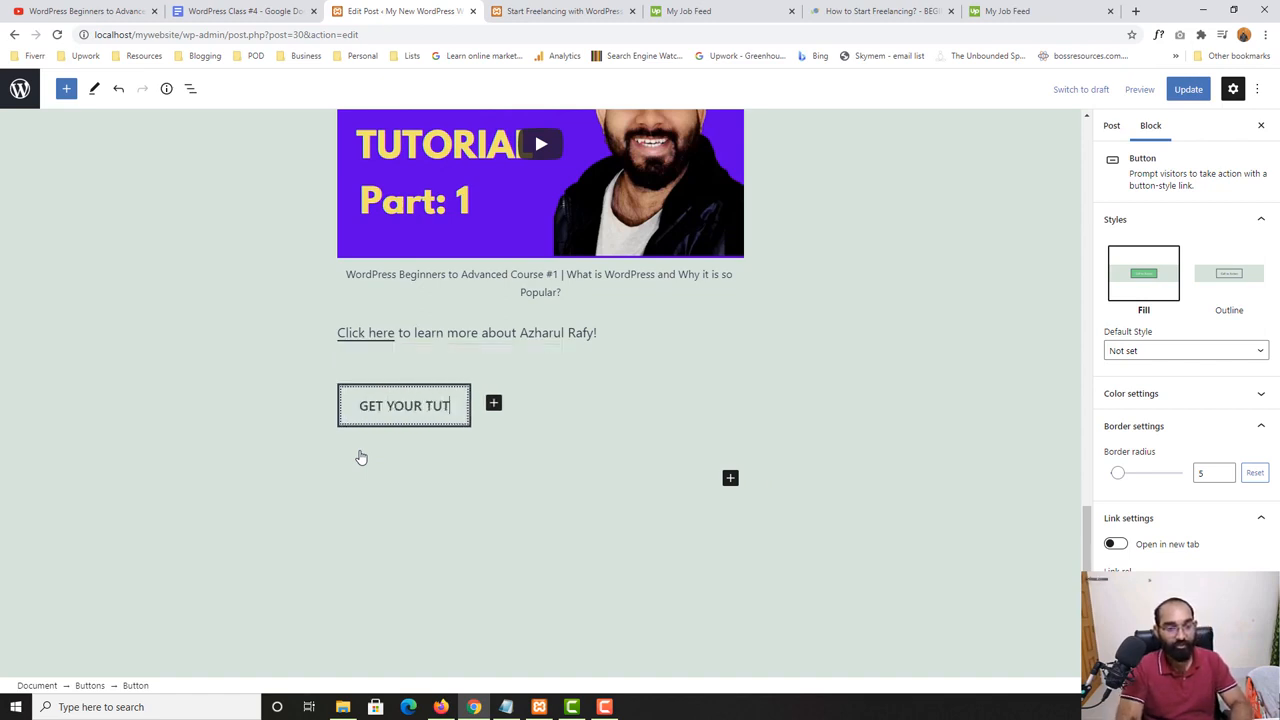
{"action": "type", "text": "ORIAL"}
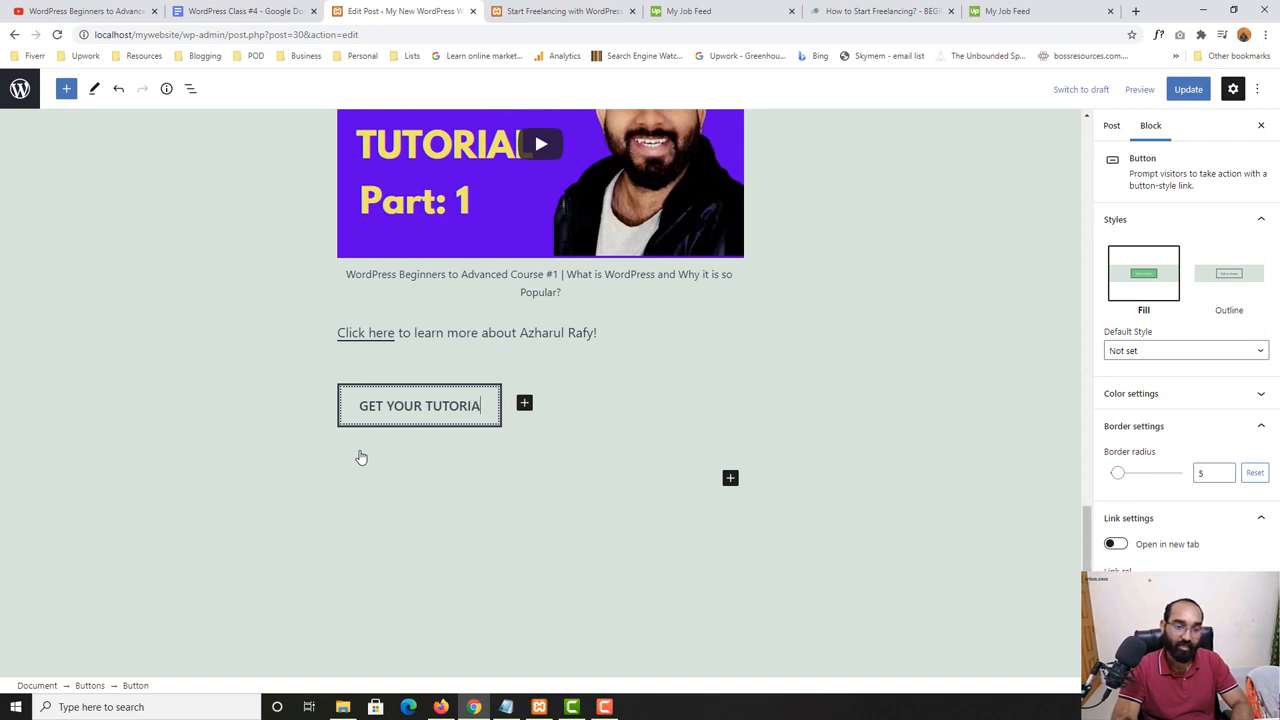
{"action": "key", "text": "BackSpace"}
{"action": "key", "text": "BackSpace"}
{"action": "key", "text": "BackSpace"}
{"action": "key", "text": "BackSpace"}
{"action": "key", "text": "BackSpace"}
{"action": "key", "text": "BackSpace"}
{"action": "key", "text": "BackSpace"}
{"action": "key", "text": "BackSpace"}
{"action": "key", "text": "BackSpace"}
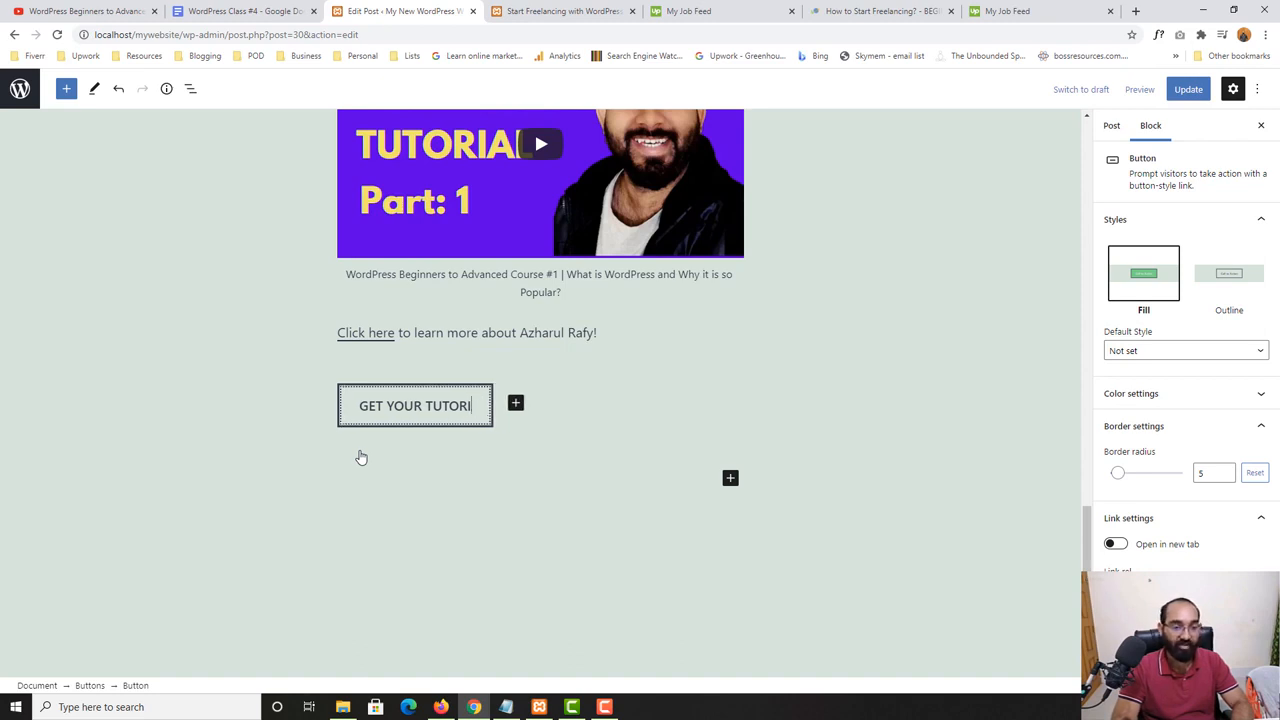
{"action": "type", "text": "PDF"}
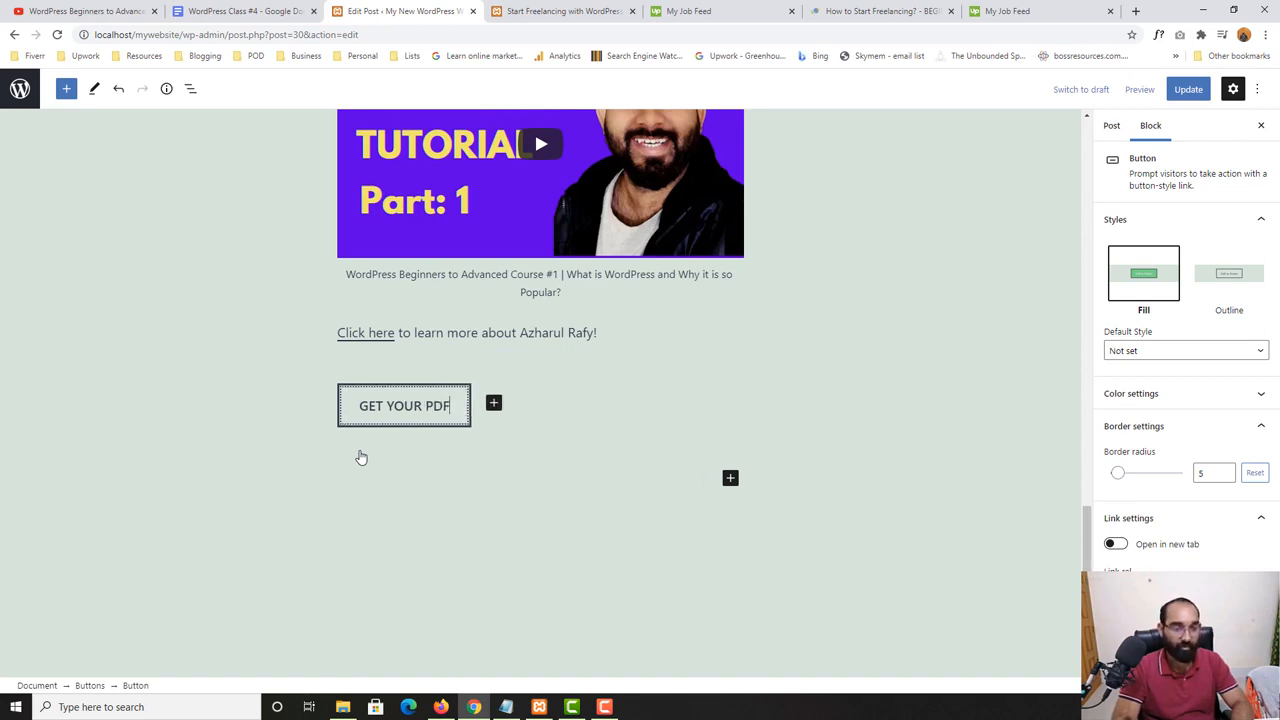
{"action": "key", "text": "Return"}
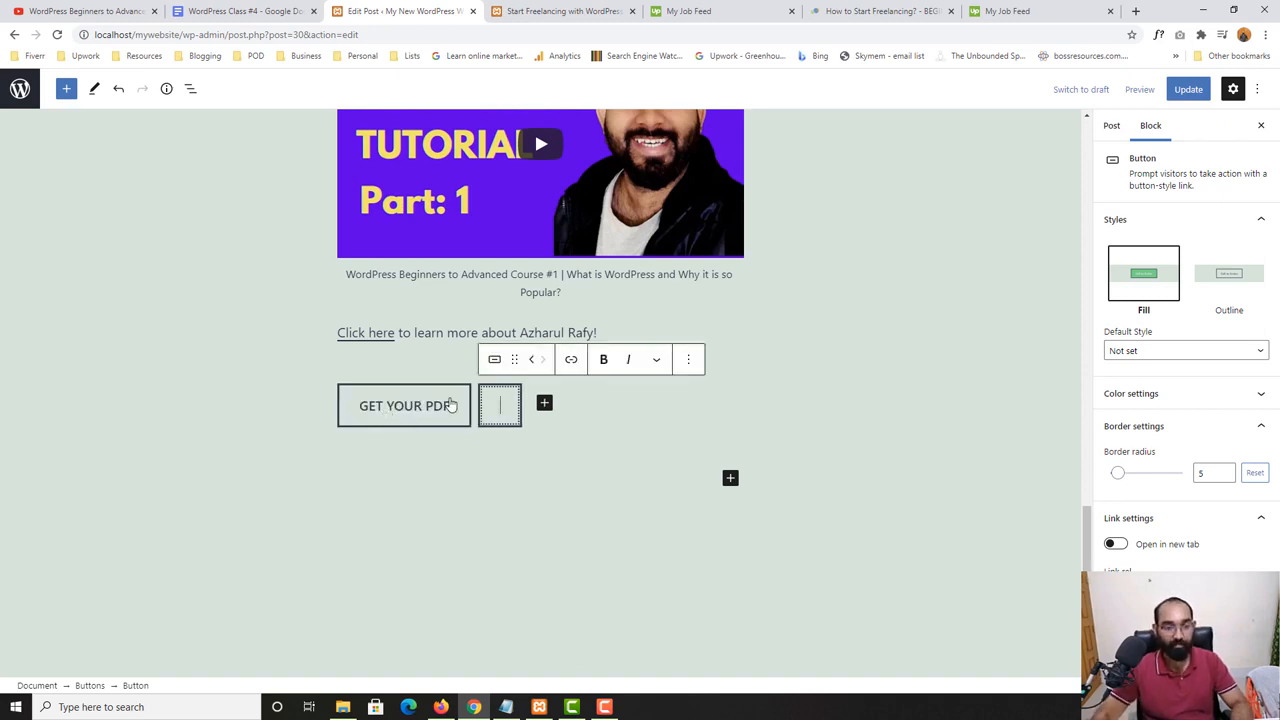
{"action": "right_click", "coordinate": [499, 404]}
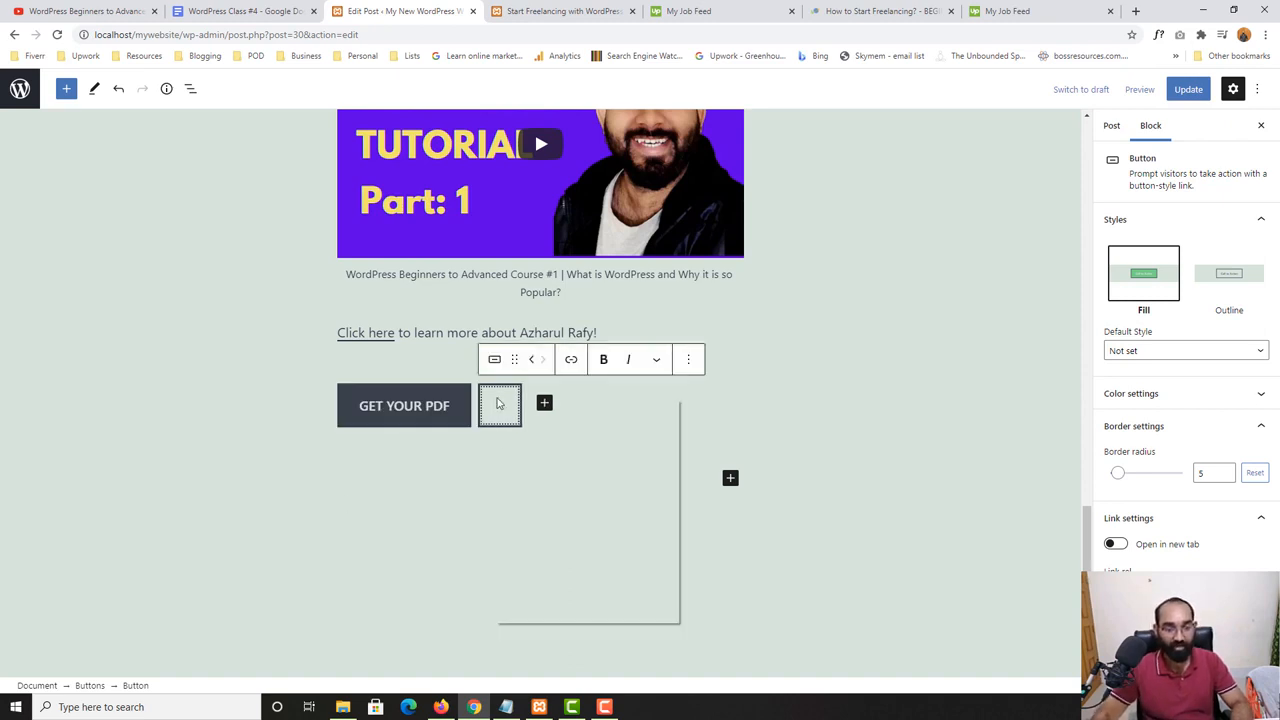
{"action": "left_click", "coordinate": [700, 362]}
{"action": "left_click", "coordinate": [689, 362]}
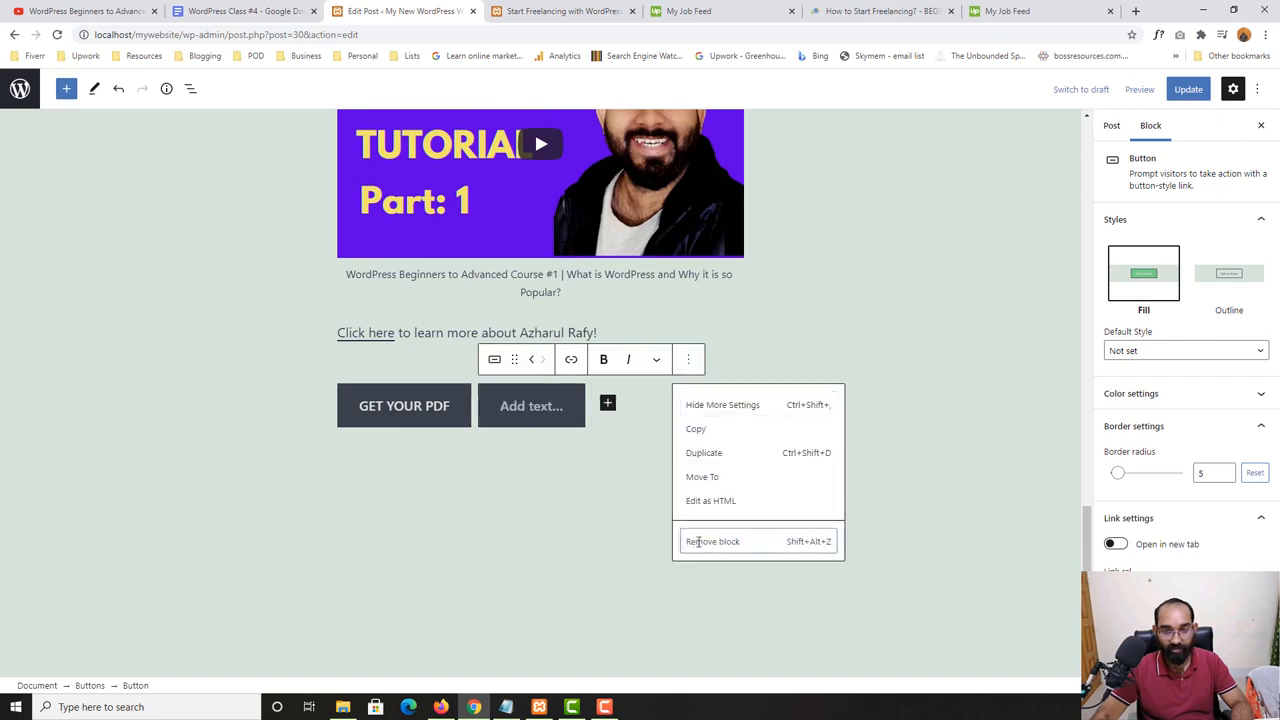
{"action": "left_click", "coordinate": [698, 542]}
{"action": "left_click", "coordinate": [241, 349]}
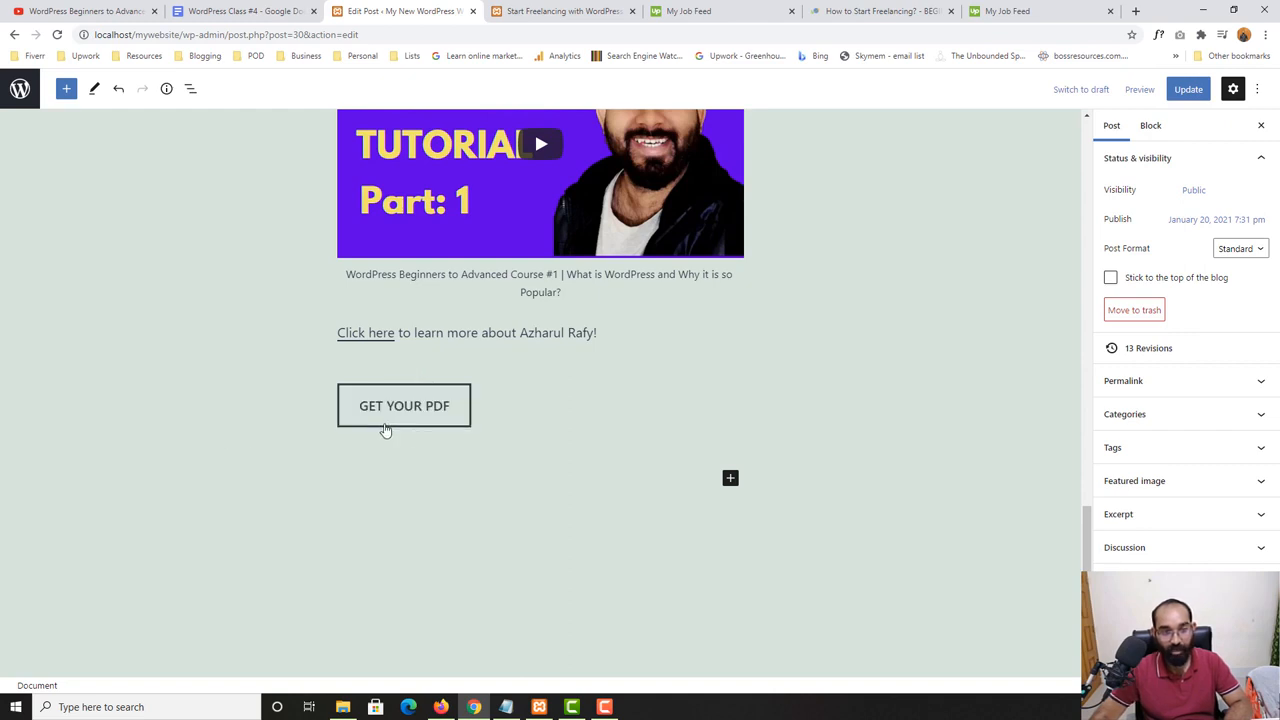
- Try Outline as the default style for the "GET YOUR PDF" button, and settle on Fill
{"action": "left_click", "coordinate": [419, 415]}
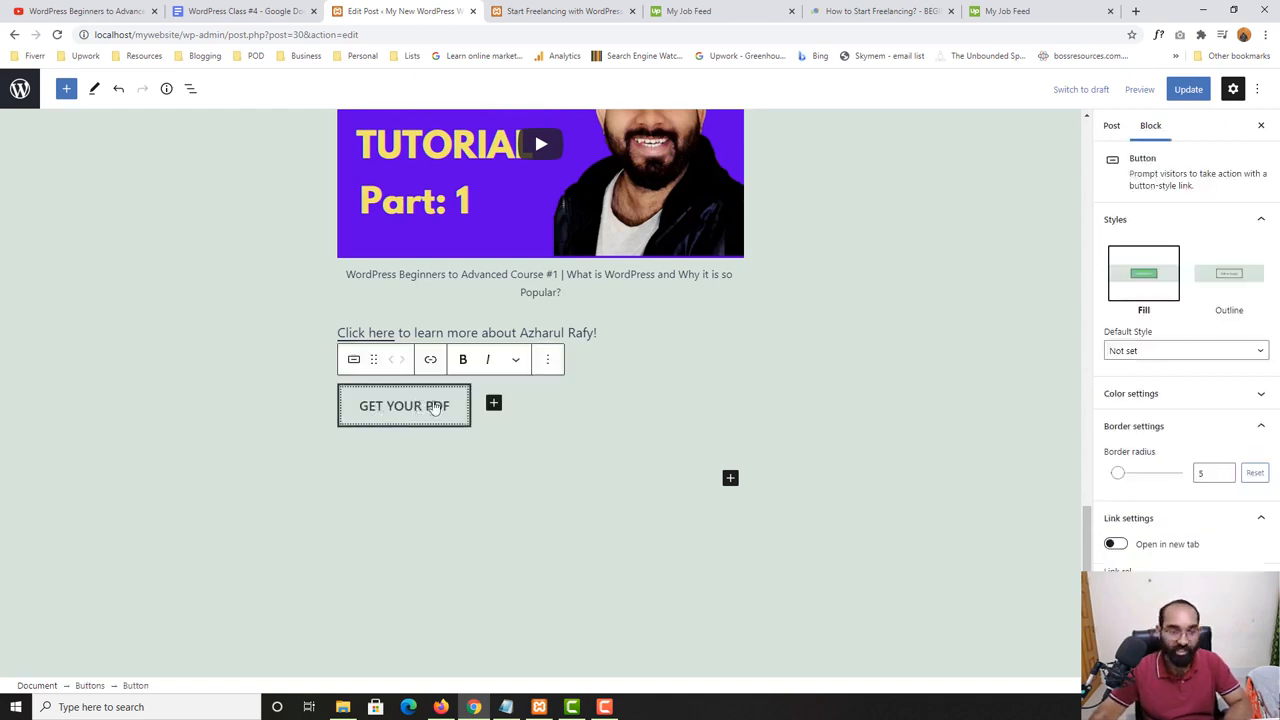
{"action": "left_click", "coordinate": [1143, 352]}
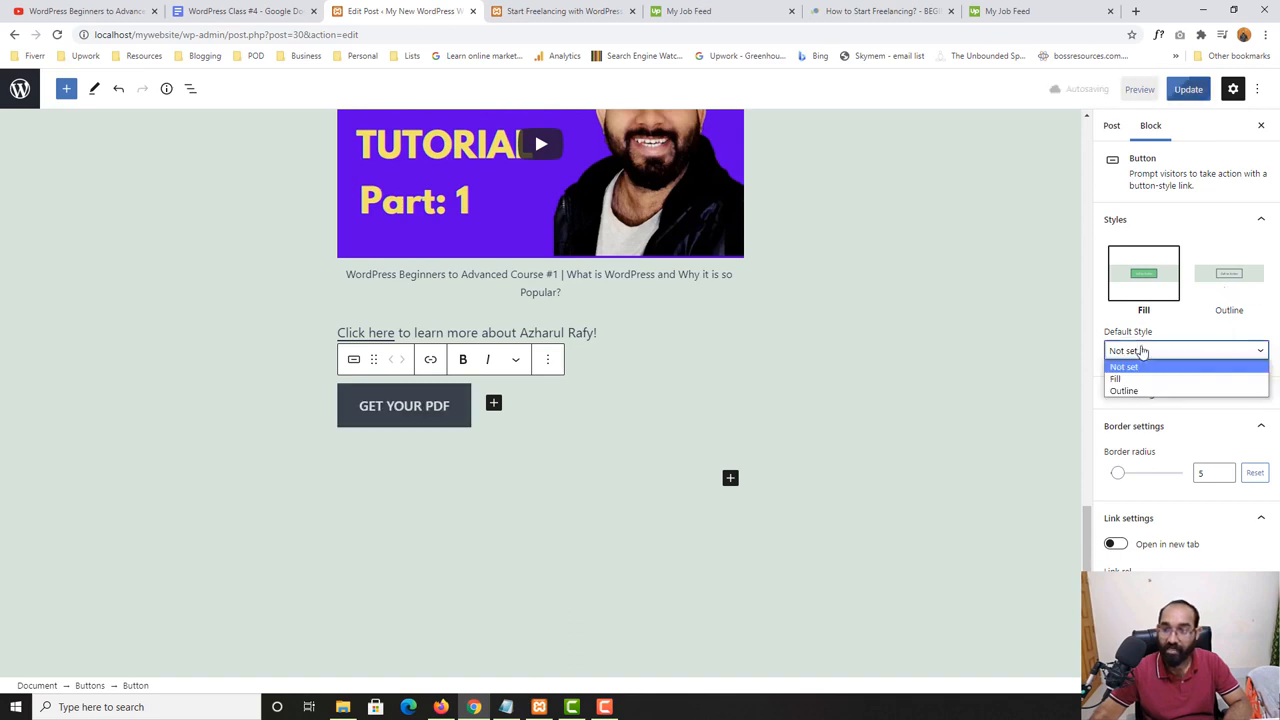
{"action": "left_click", "coordinate": [1124, 390]}
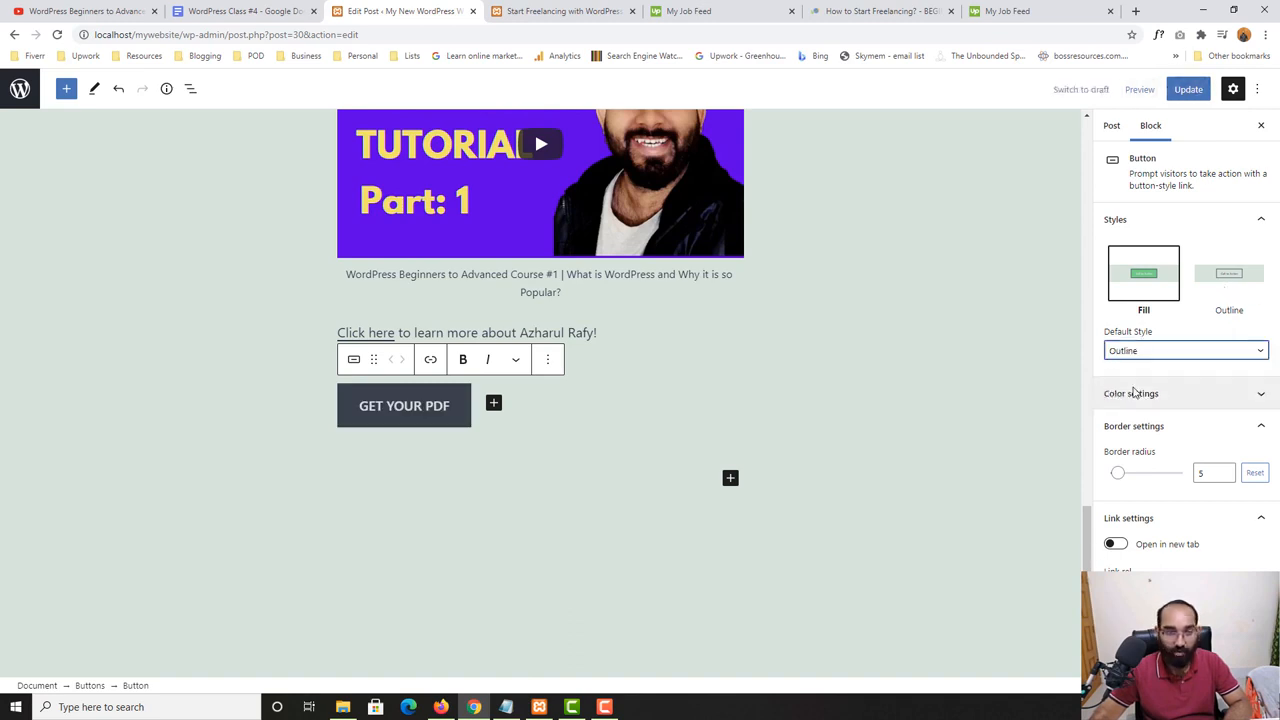
{"action": "left_click", "coordinate": [1120, 352]}
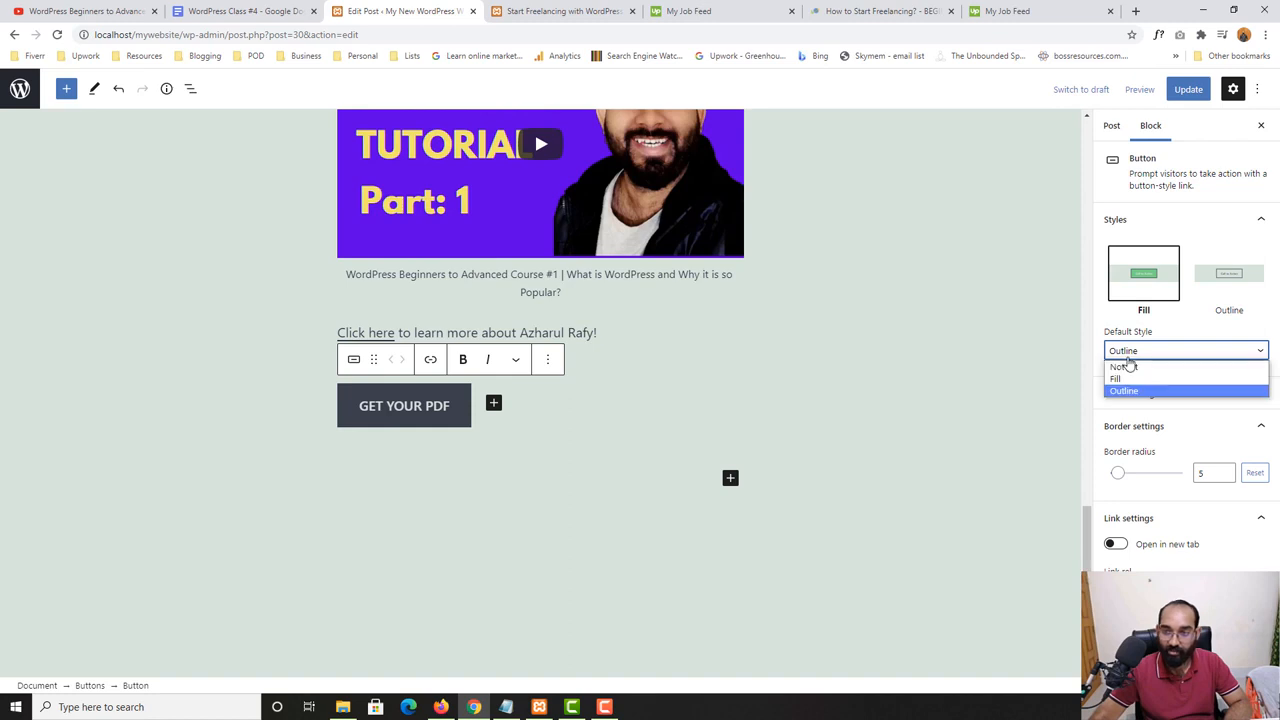
{"action": "left_click", "coordinate": [1131, 379]}
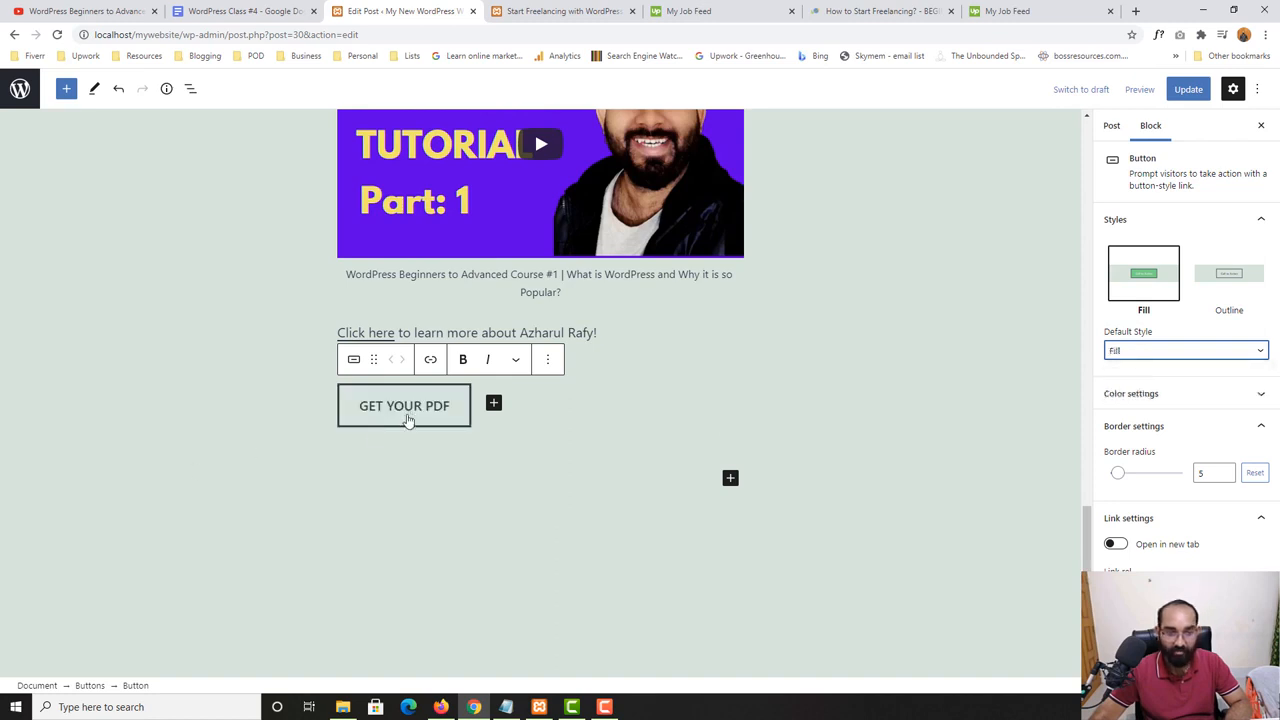
- Compare the Outline and Fill styles on the "GET YOUR PDF" button, ending on Fill
{"action": "left_click", "coordinate": [1228, 278]}
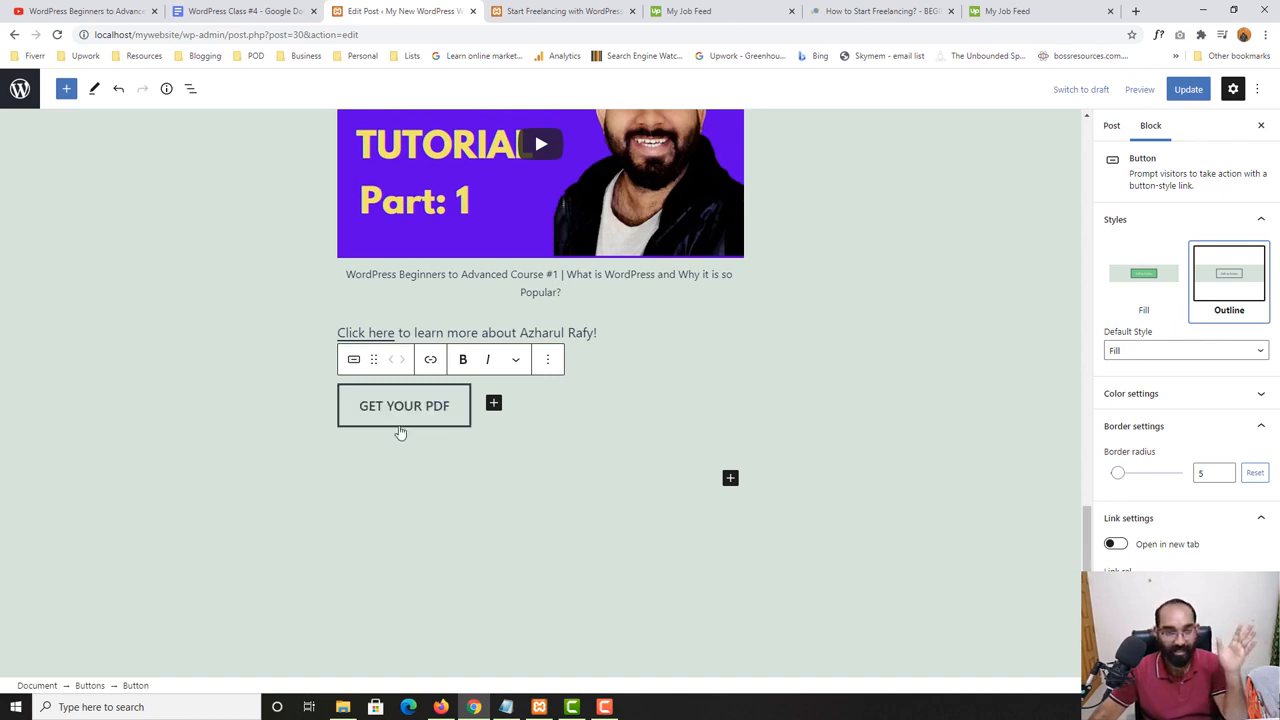
{"action": "left_click", "coordinate": [1150, 285]}
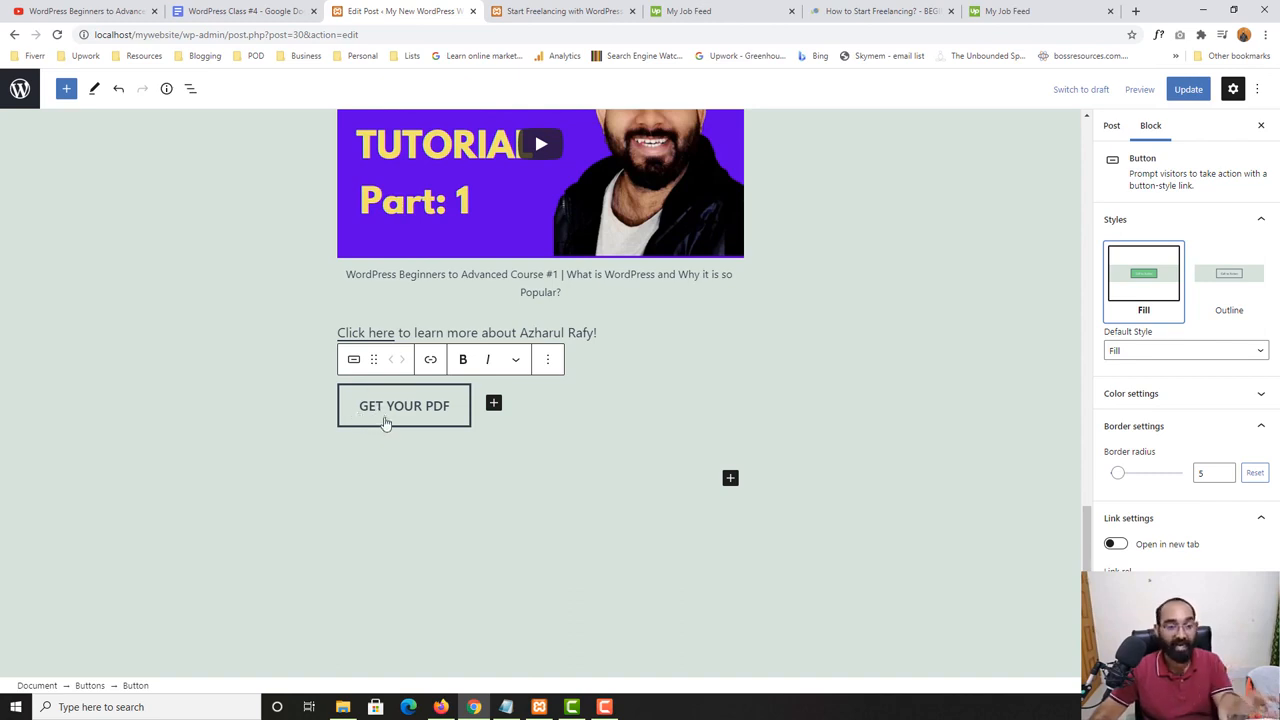
{"action": "left_click", "coordinate": [1220, 297]}
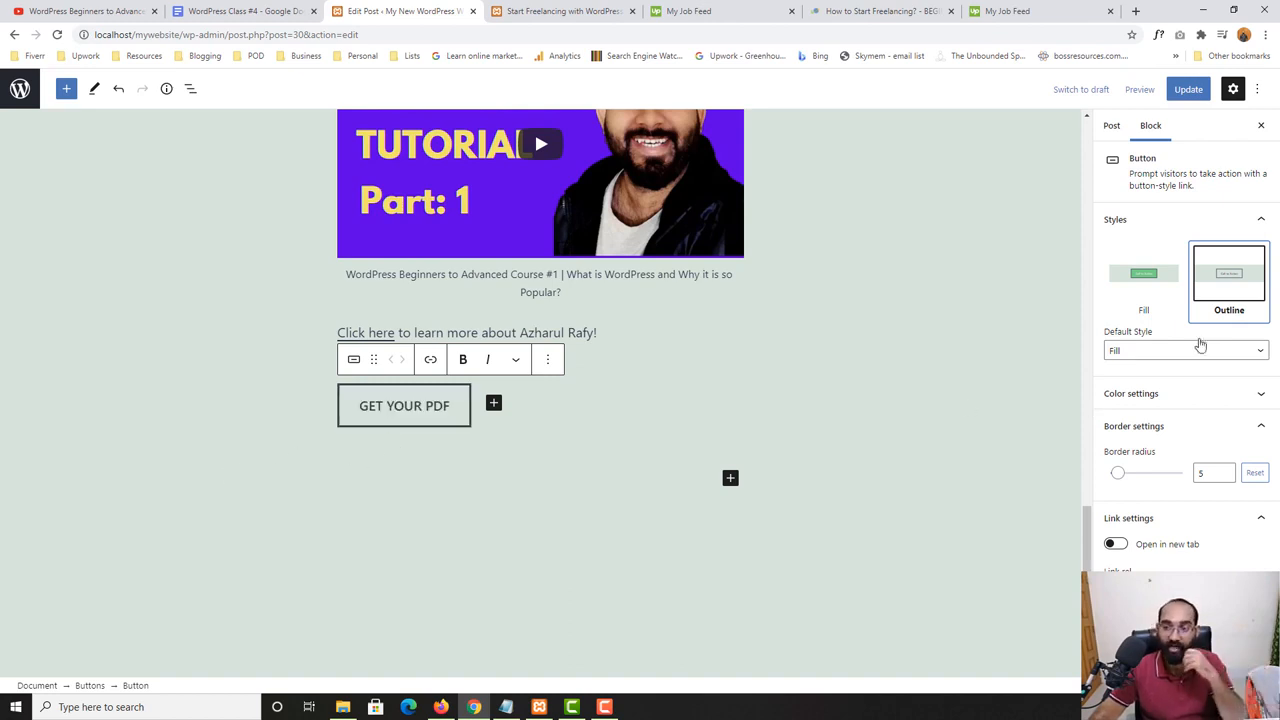
{"action": "left_click", "coordinate": [1162, 274]}
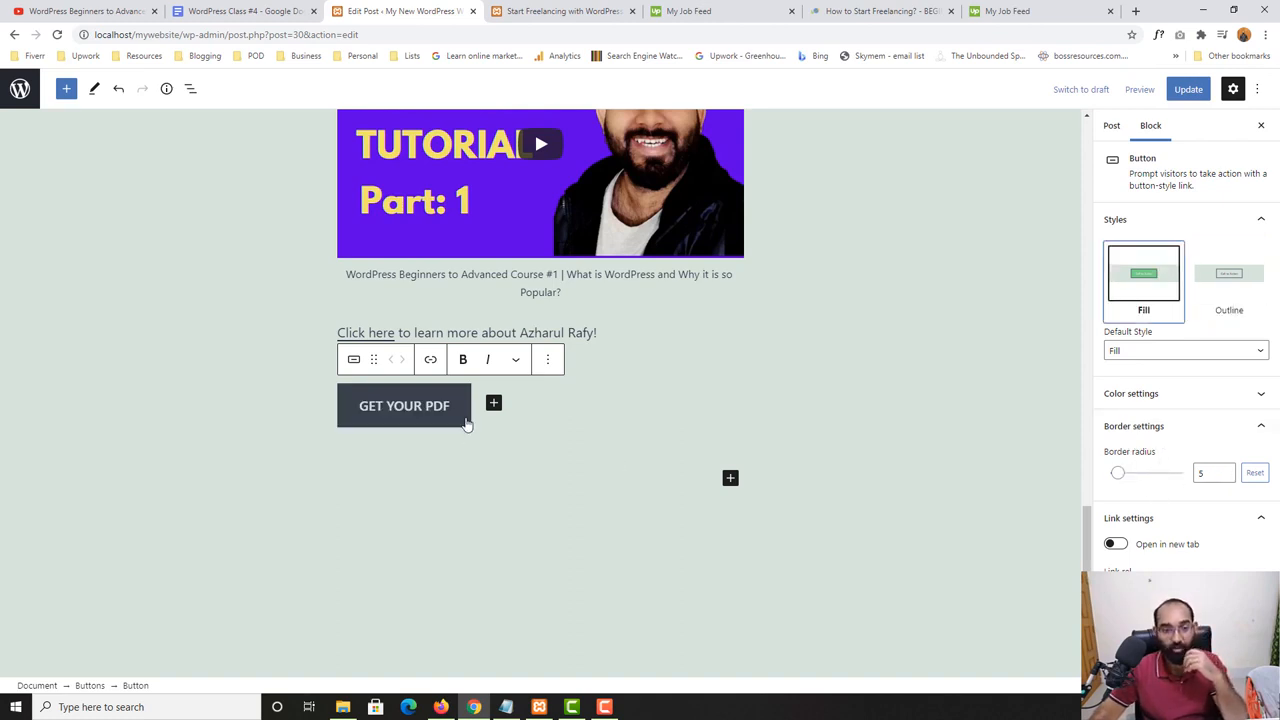
- Update the post and check the "GET YOUR PDF" button on the reloaded published page
{"action": "left_click", "coordinate": [1186, 91]}
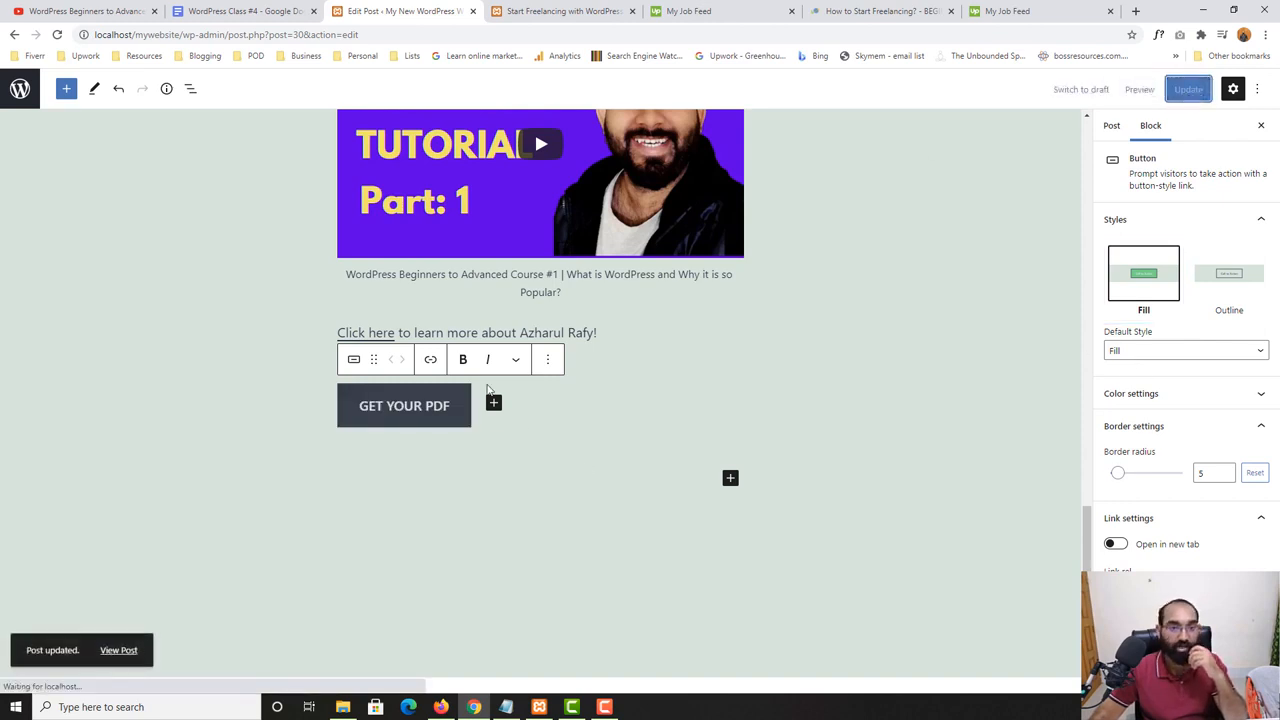
{"action": "left_click", "coordinate": [522, 8]}
{"action": "left_click", "coordinate": [57, 34]}
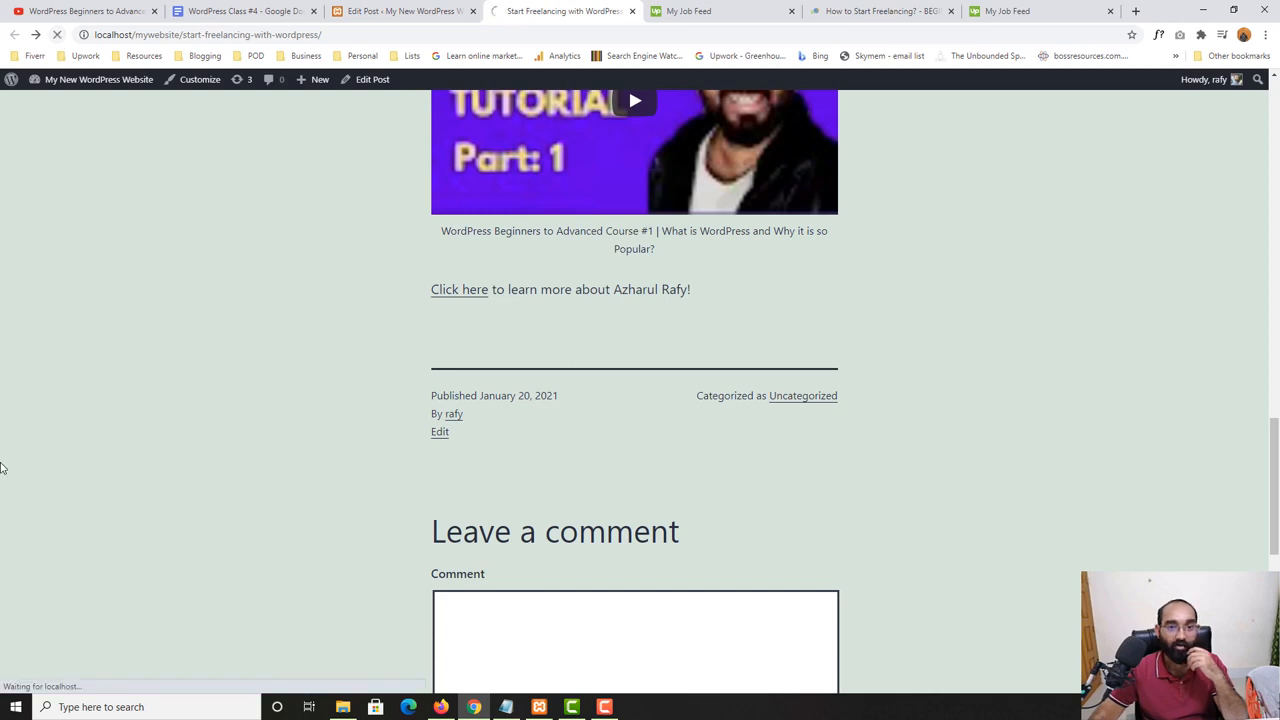
{"action": "scroll", "coordinate": [2, 462], "scroll_direction": "down", "scroll_amount": 5}
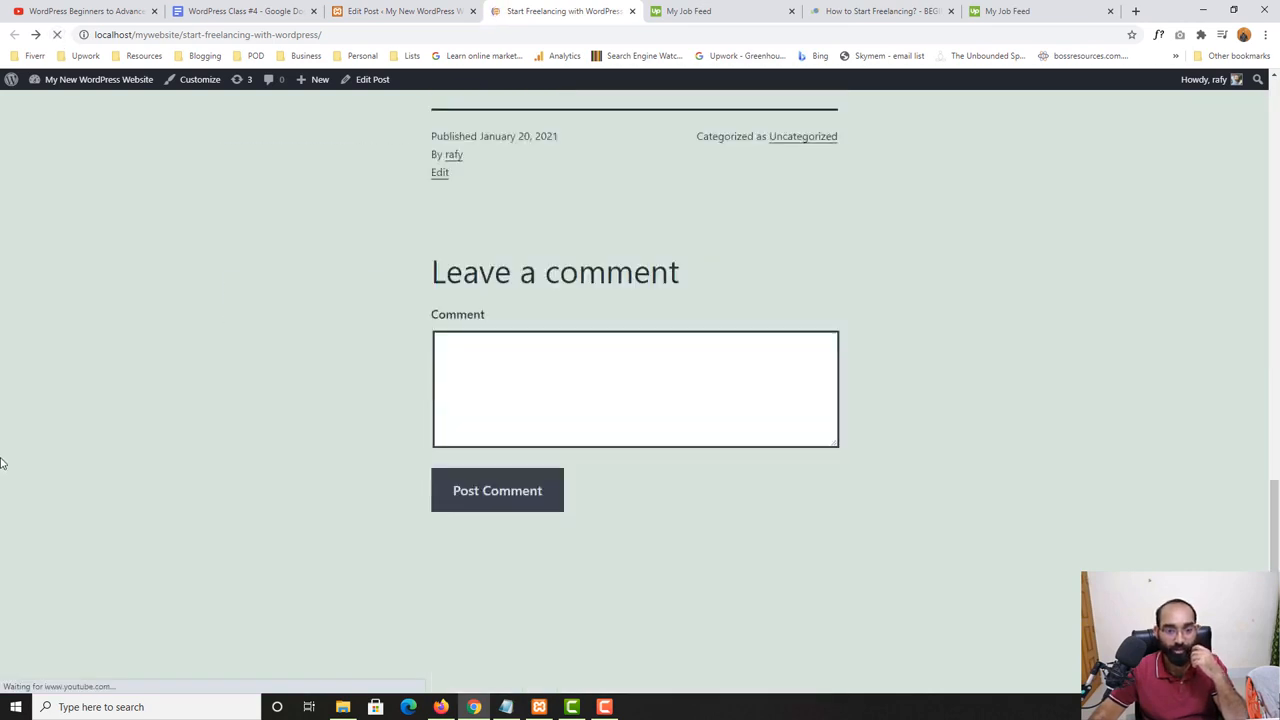
{"action": "scroll", "coordinate": [3, 462], "scroll_direction": "up", "scroll_amount": 5}
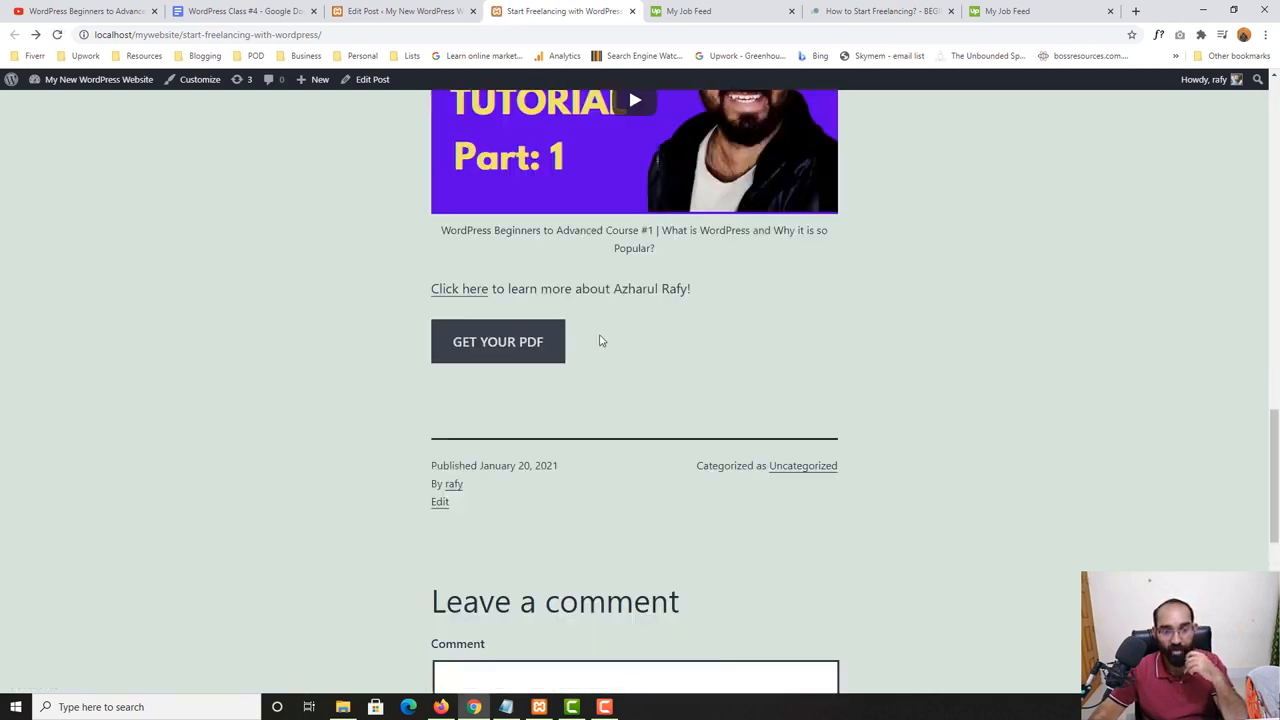
- Set the "GET YOUR PDF" button's border radius to 50 in the post editor
{"action": "left_click", "coordinate": [400, 8]}
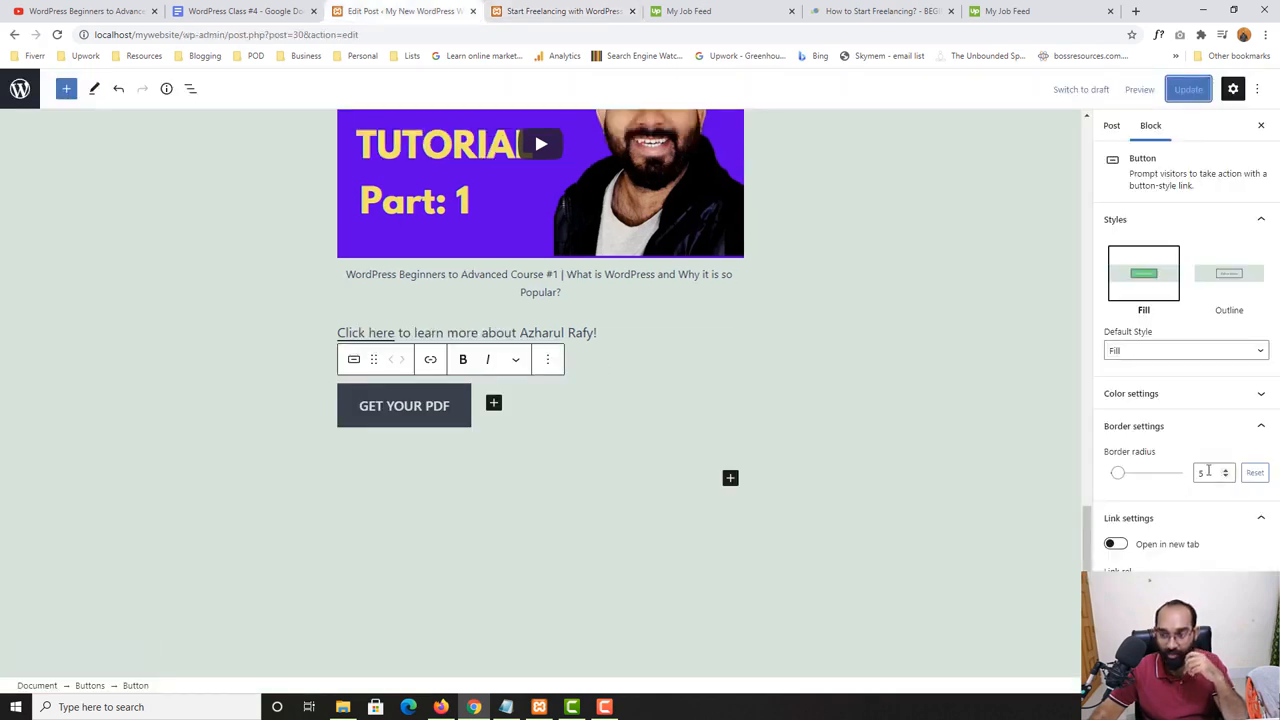
{"action": "double_click", "coordinate": [1200, 472]}
{"action": "left_click", "coordinate": [1253, 476]}
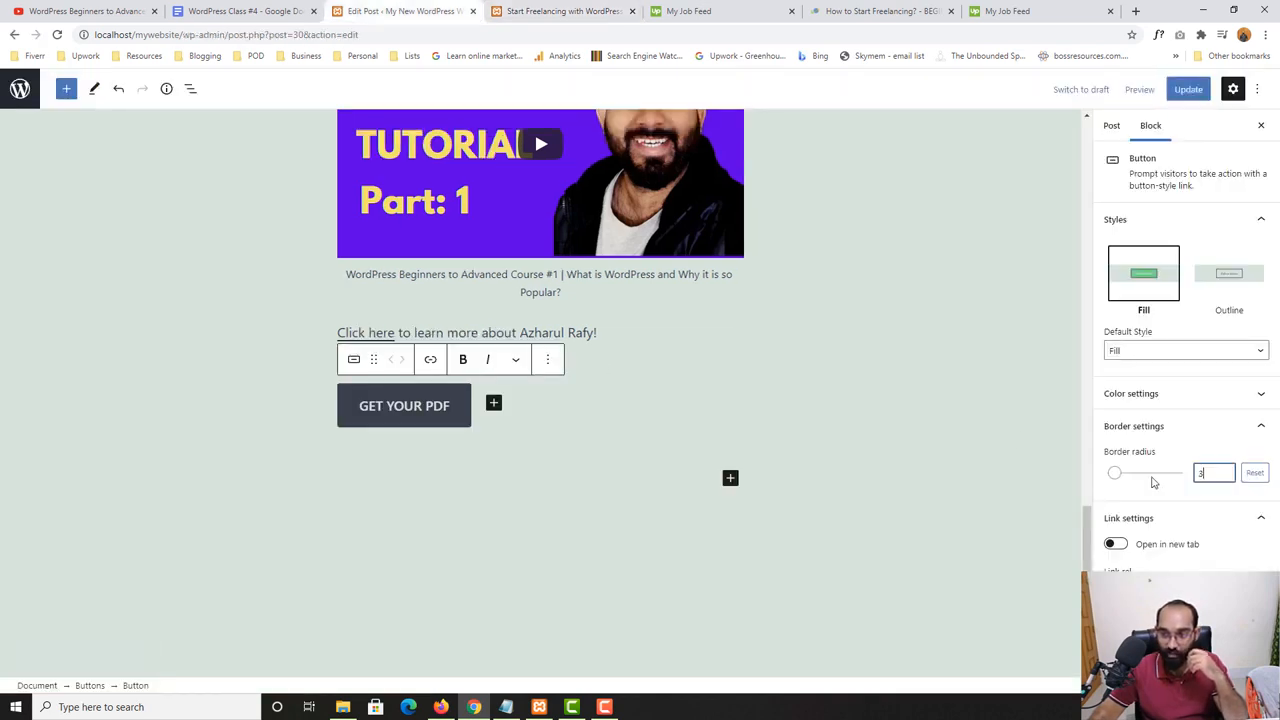
{"action": "left_click", "coordinate": [1206, 472]}
{"action": "type", "text": "50"}
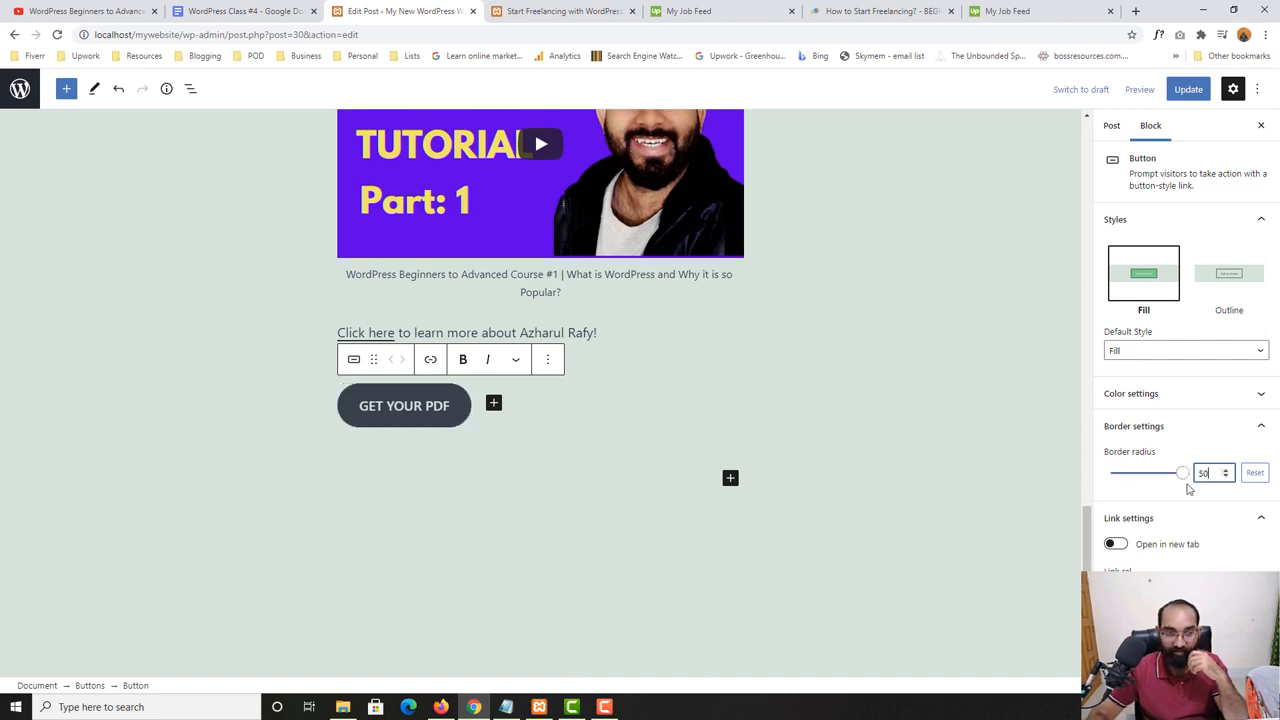
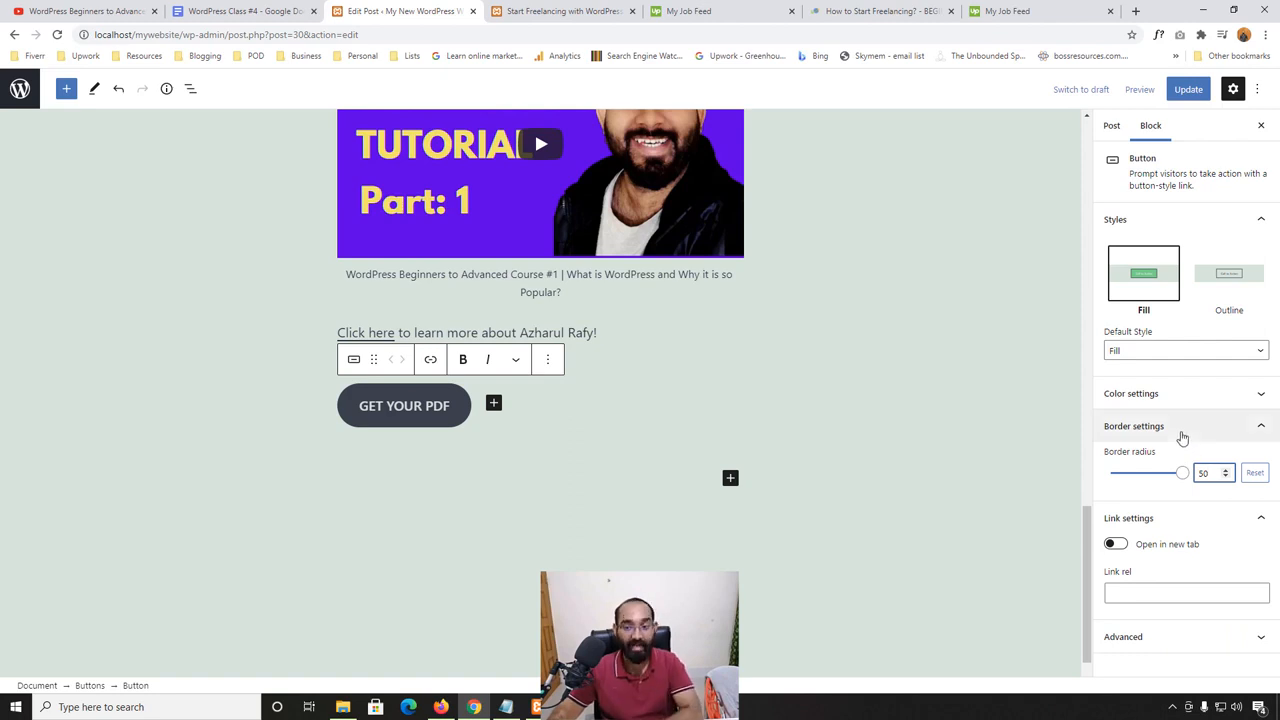
- Set the "GET YOUR PDF" button's text colour to white and its background to a custom medium green
{"action": "left_click", "coordinate": [1156, 396]}
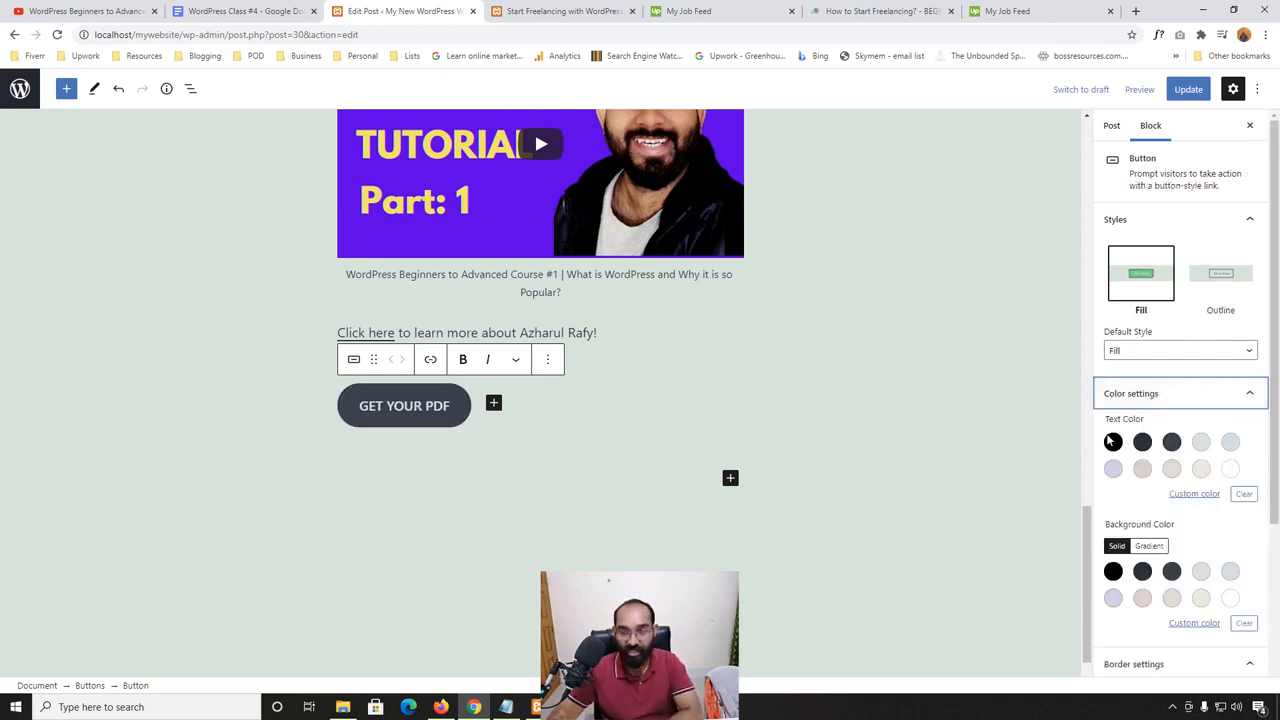
{"action": "left_click", "coordinate": [1231, 469]}
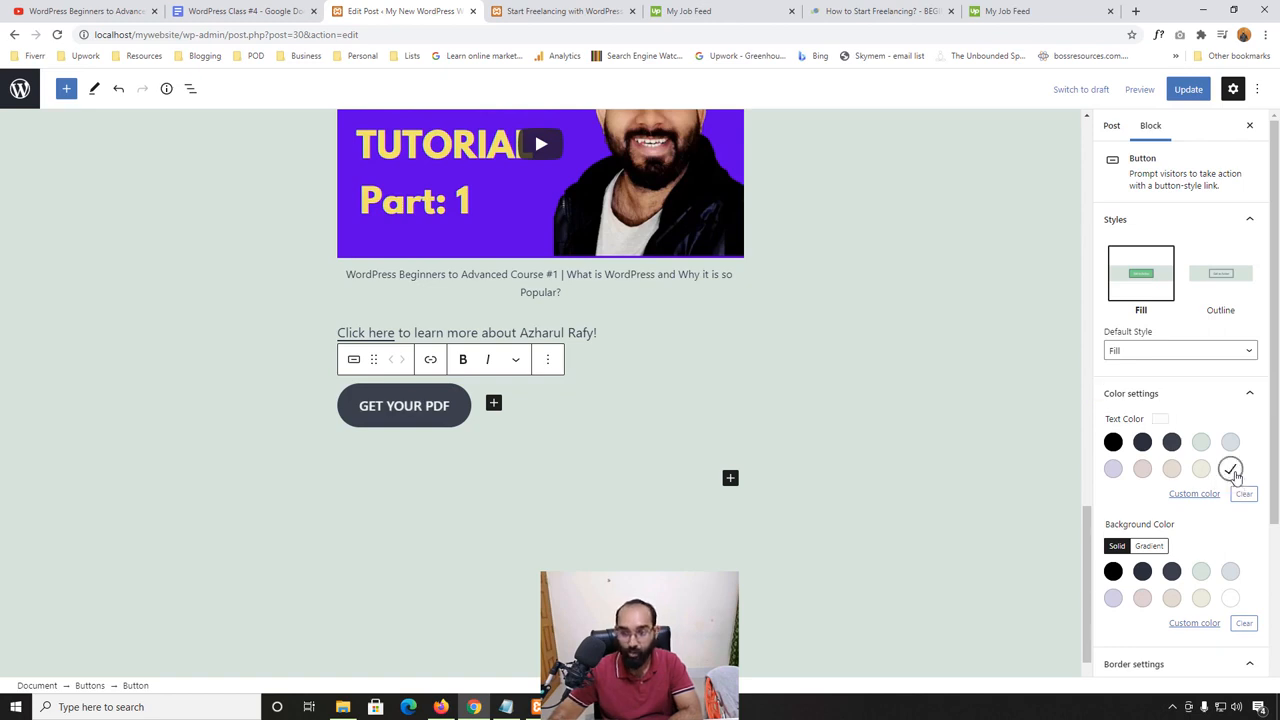
{"action": "left_click", "coordinate": [1194, 622]}
{"action": "left_click", "coordinate": [1097, 539]}
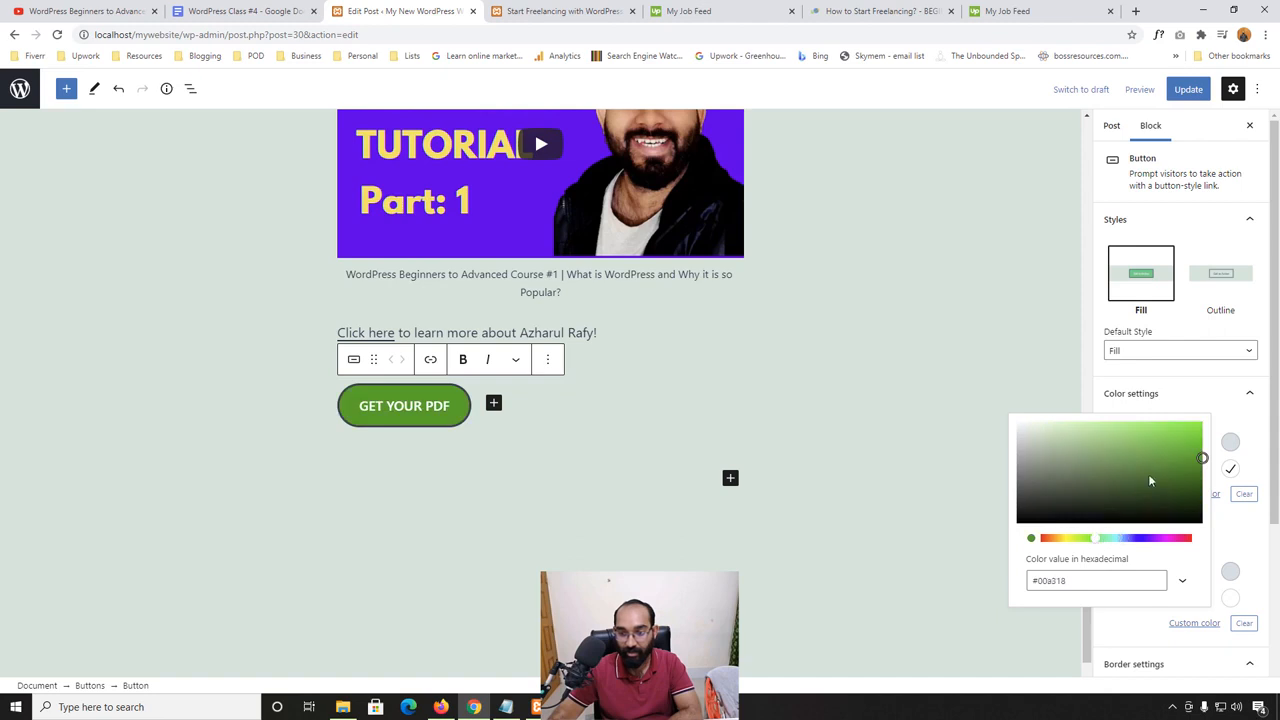
{"action": "mouse_move", "coordinate": [1148, 474]}
{"action": "left_mouse_down"}
{"action": "mouse_move", "coordinate": [1175, 440]}
{"action": "mouse_move", "coordinate": [1152, 460]}
{"action": "left_mouse_up"}
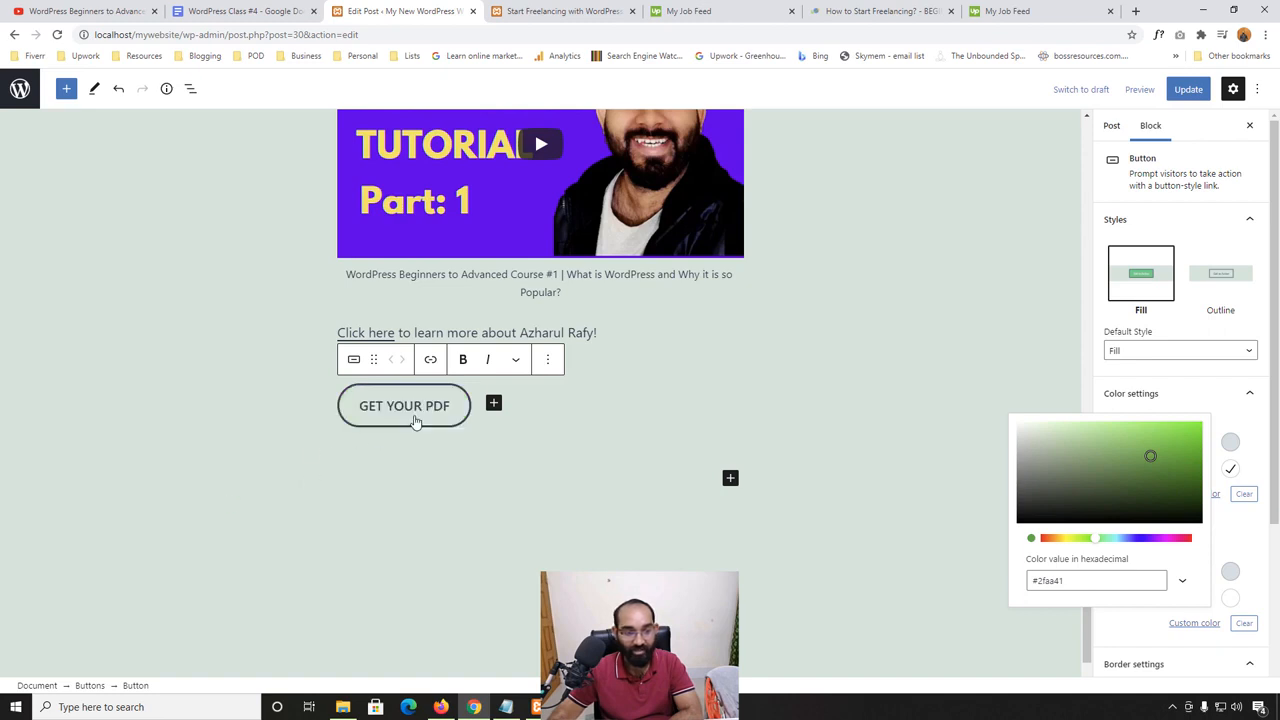
{"action": "left_click", "coordinate": [1166, 395]}
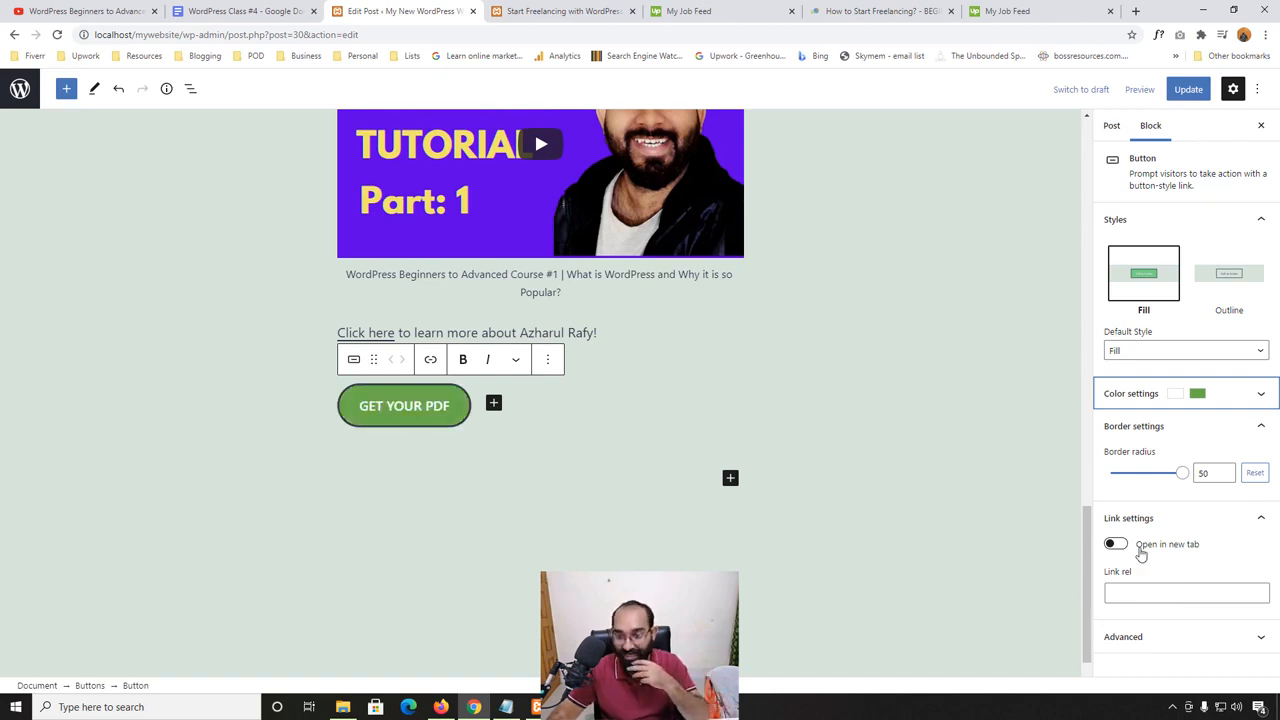
- Review the button's link rel, HTML anchor and additional CSS class settings, then collapse the advanced and link settings
{"action": "left_click", "coordinate": [1145, 596]}
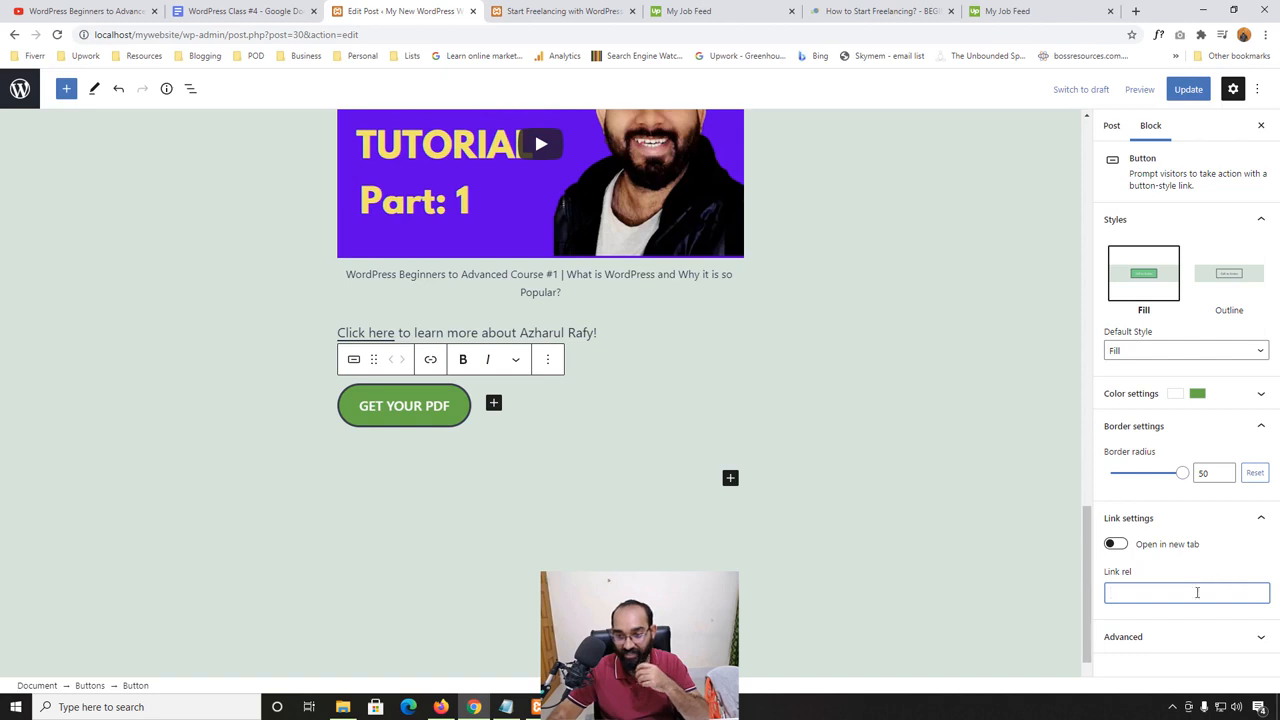
{"action": "left_click", "coordinate": [1157, 640]}
{"action": "scroll", "coordinate": [1150, 560], "scroll_direction": "down", "scroll_amount": 2}
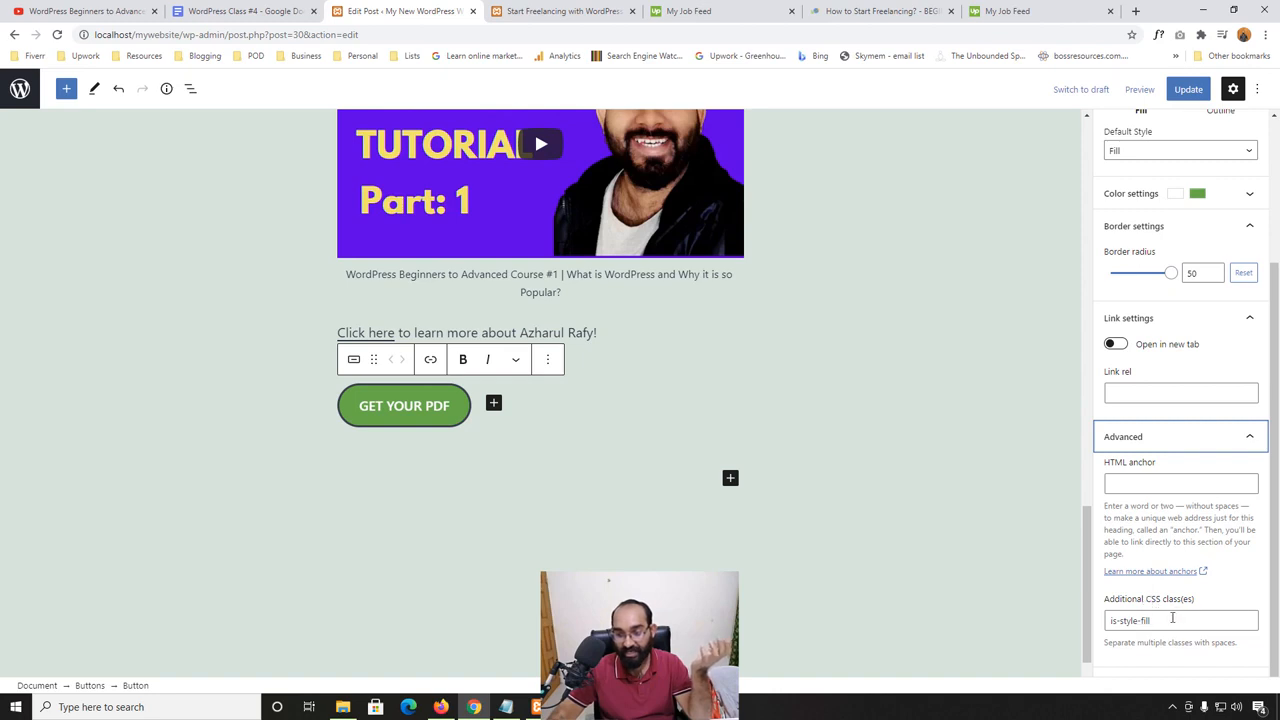
{"action": "left_click_drag", "start_coordinate": [1172, 618], "coordinate": [1108, 620]}
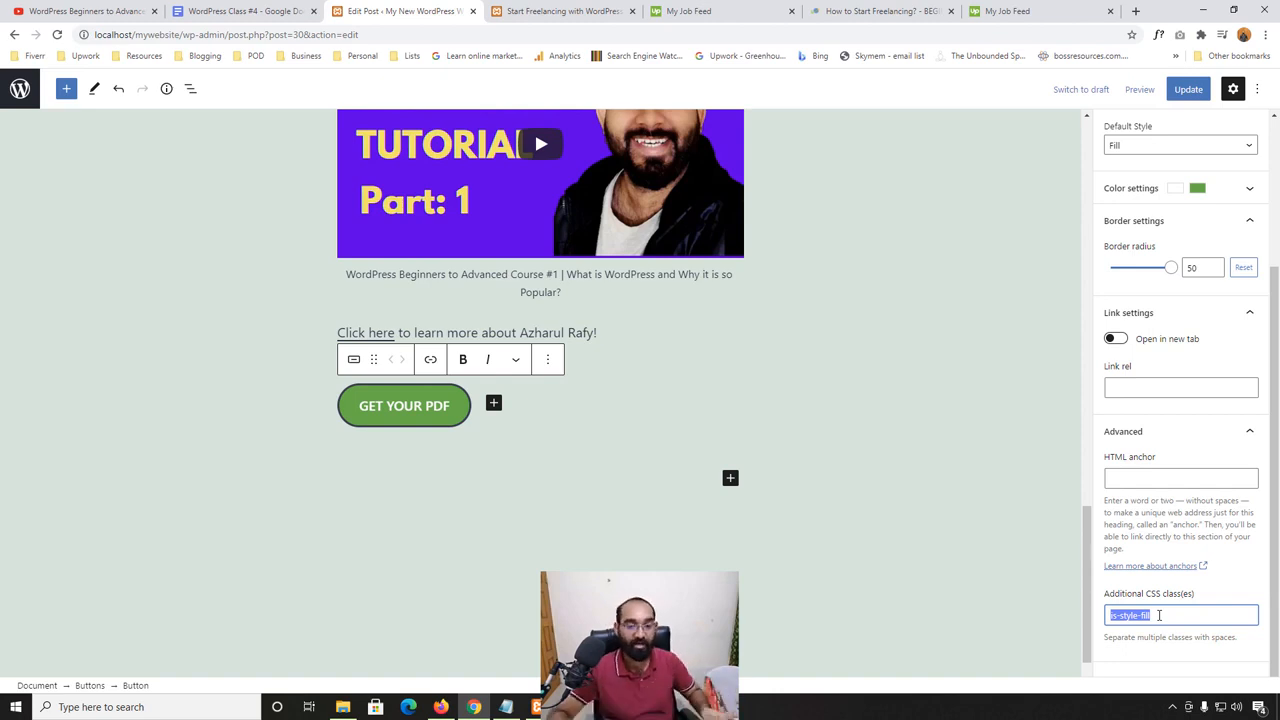
{"action": "left_click", "coordinate": [1250, 432]}
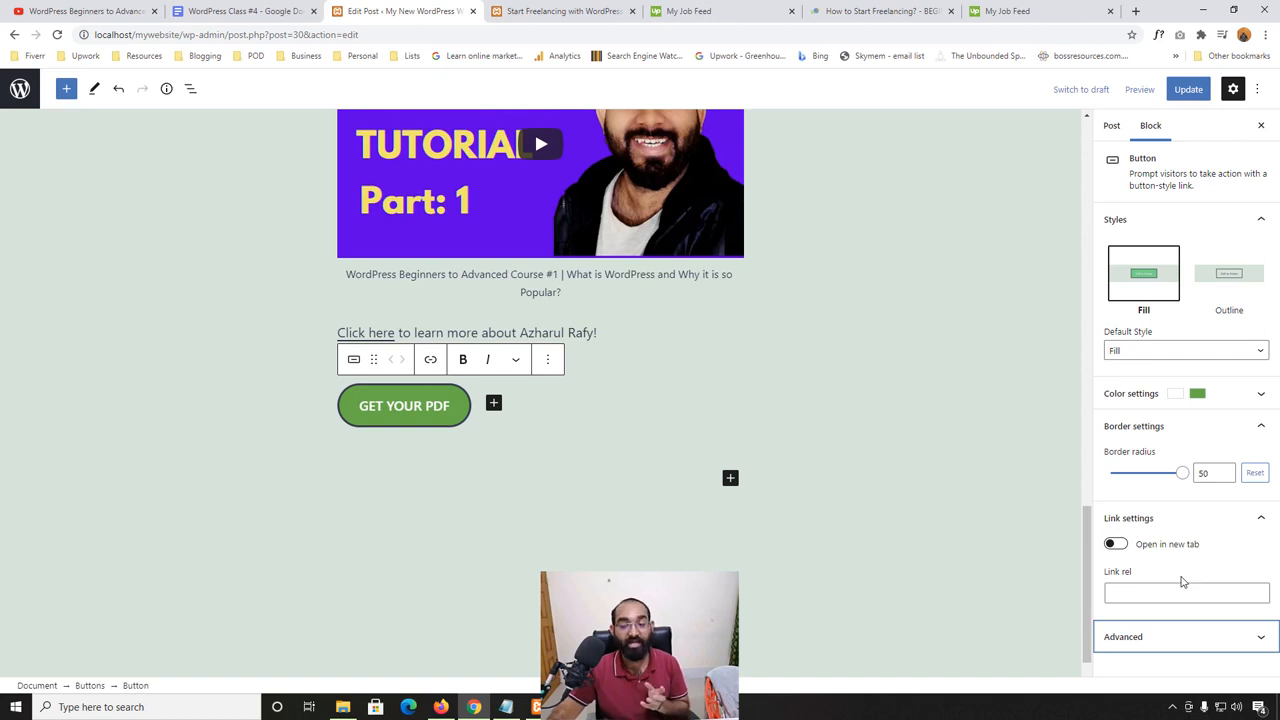
{"action": "left_click", "coordinate": [1261, 518]}
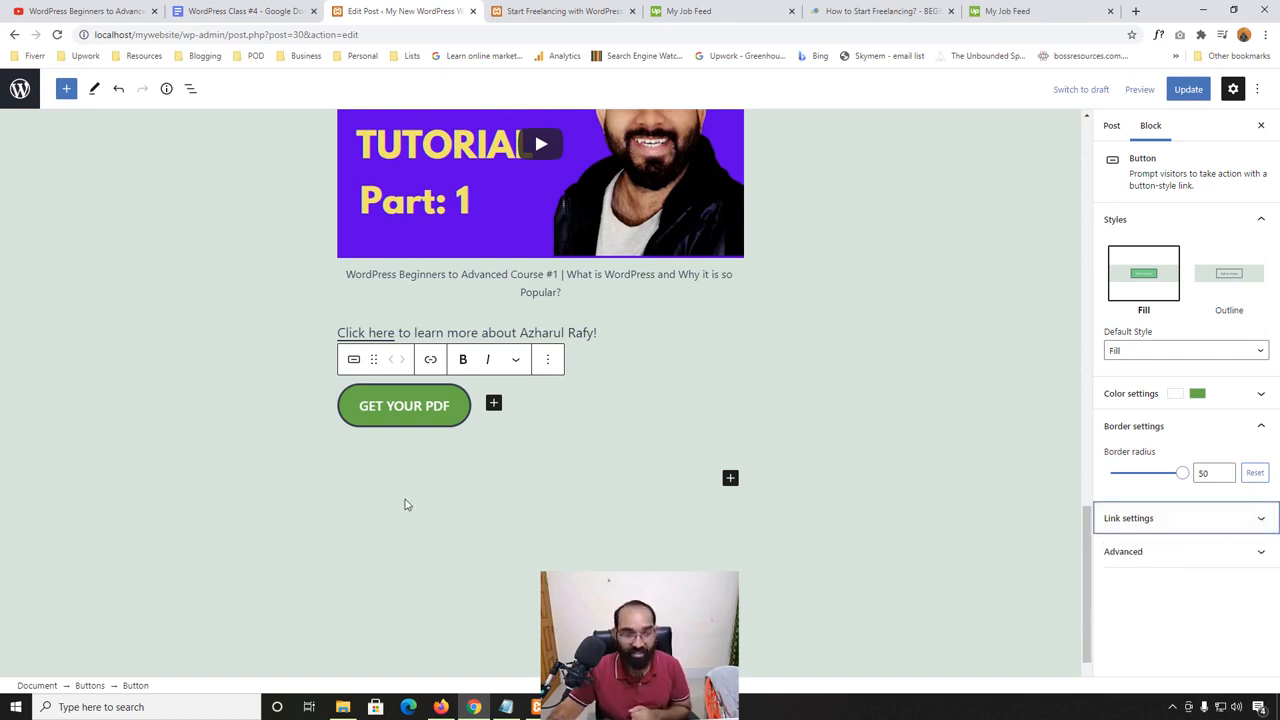
- Start adding a link to the "GET YOUR PDF" button and copy the address of the instructor's Udemy profile from a new browser tab
{"action": "left_click", "coordinate": [424, 412]}
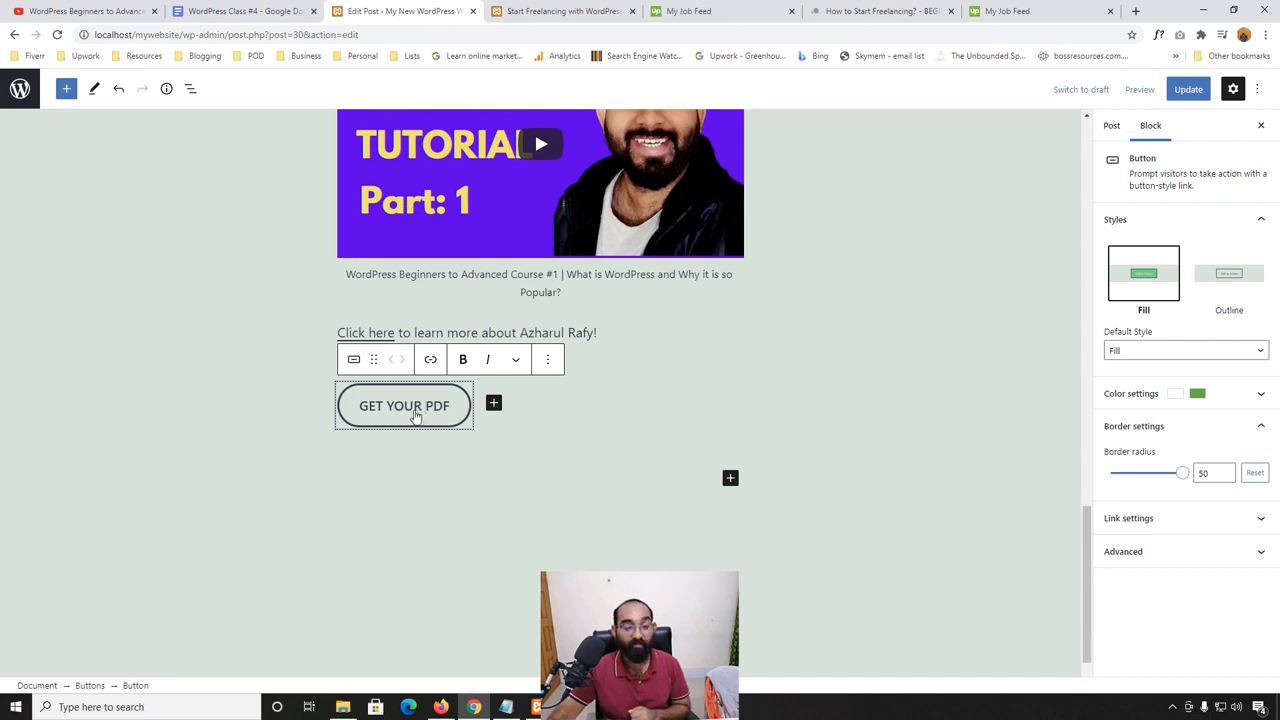
{"action": "left_click", "coordinate": [430, 359]}
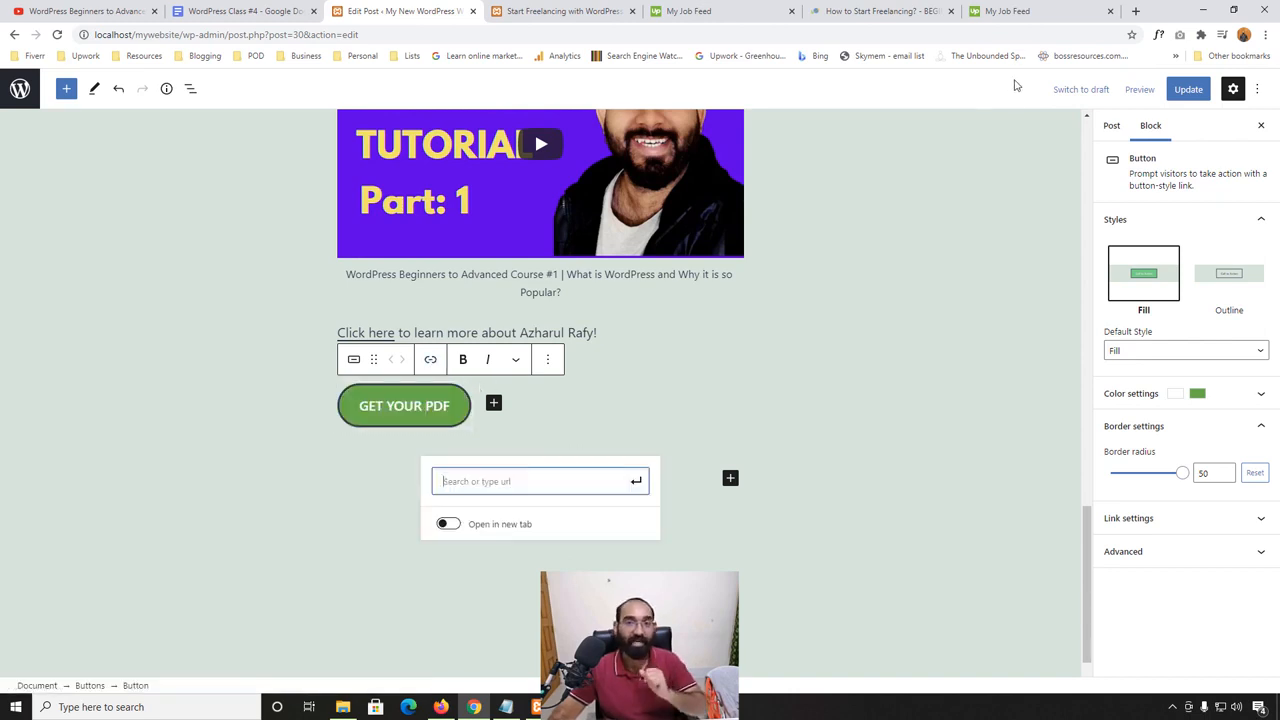
{"action": "left_click", "coordinate": [1138, 11]}
{"action": "type", "text": "ude"}
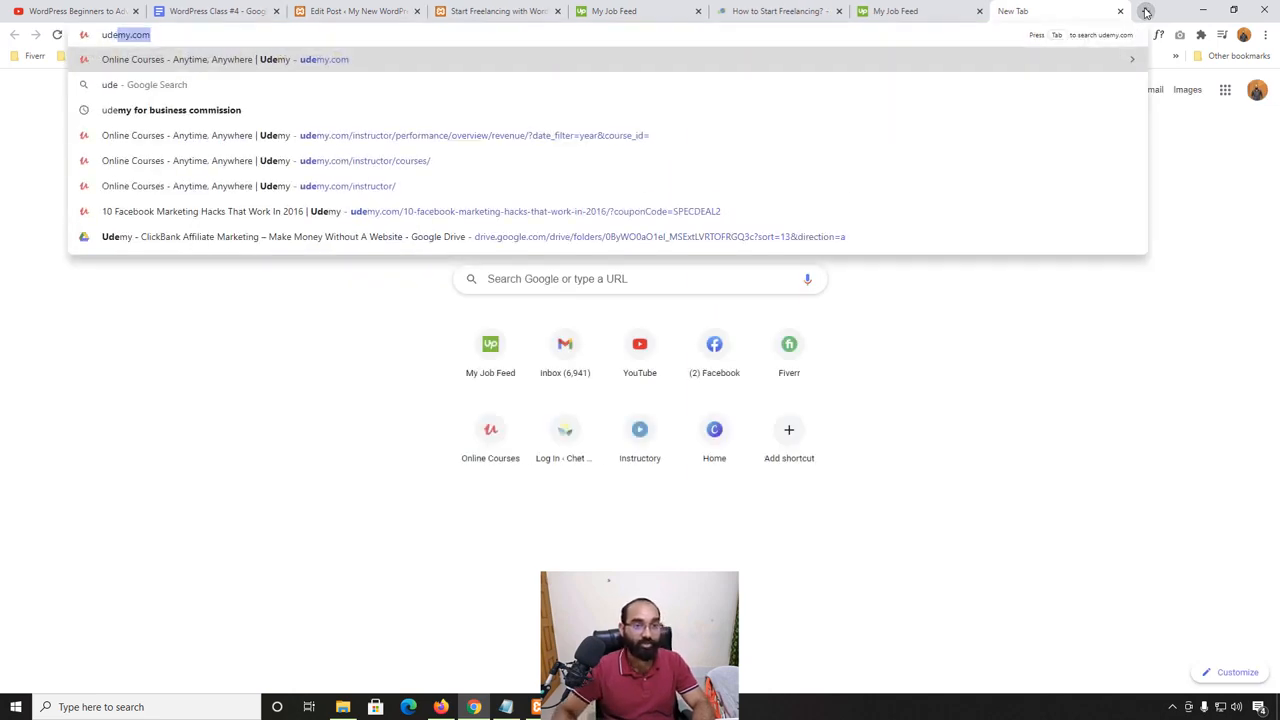
{"action": "type", "text": "my.com"}
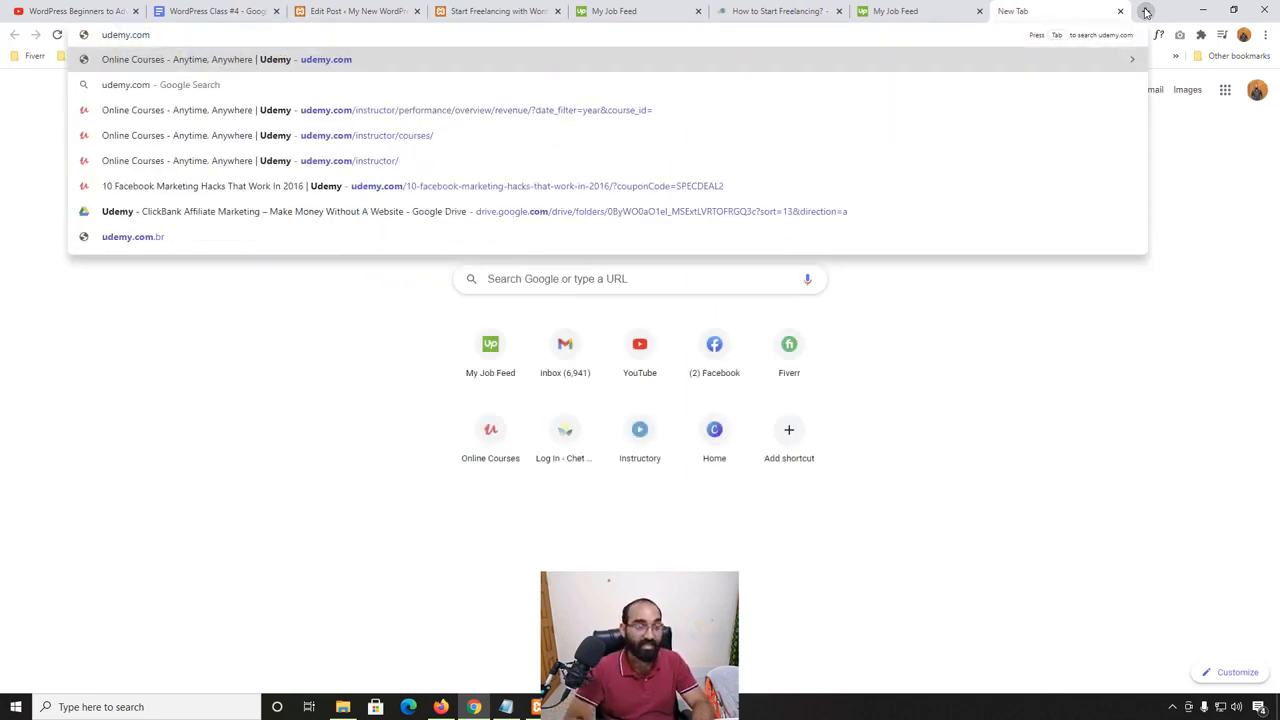
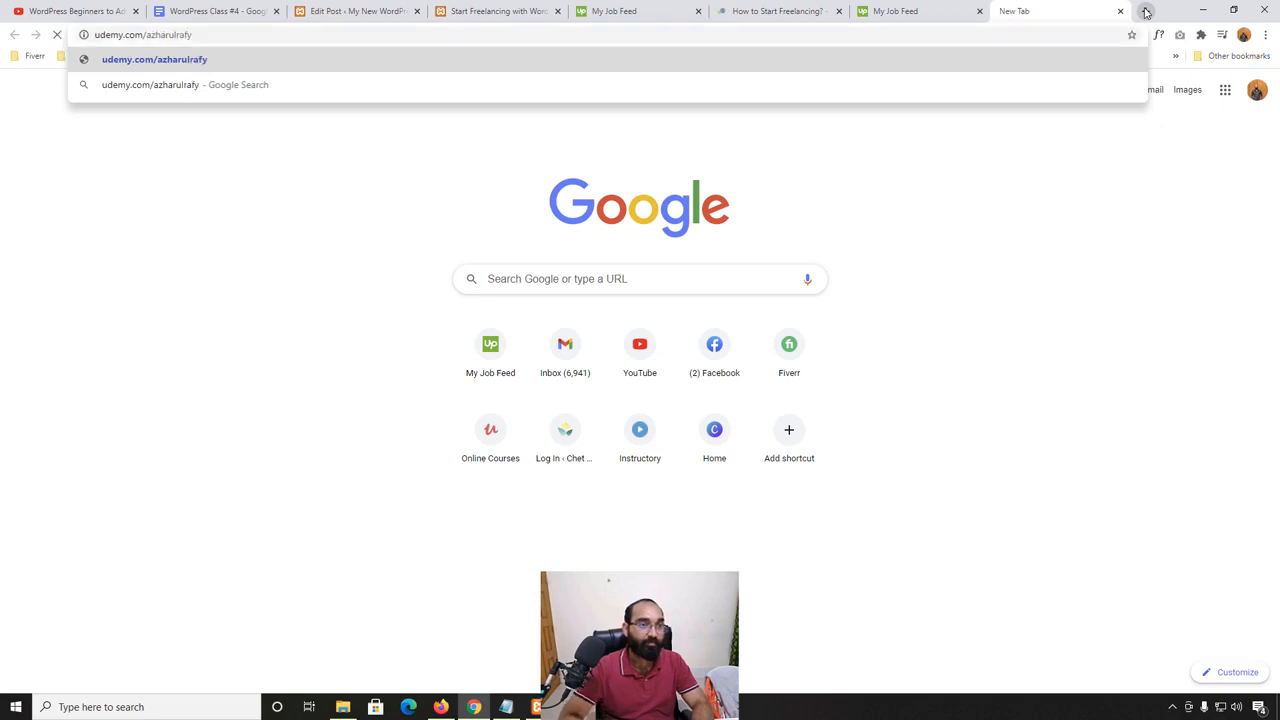
{"action": "key", "text": "Return"}
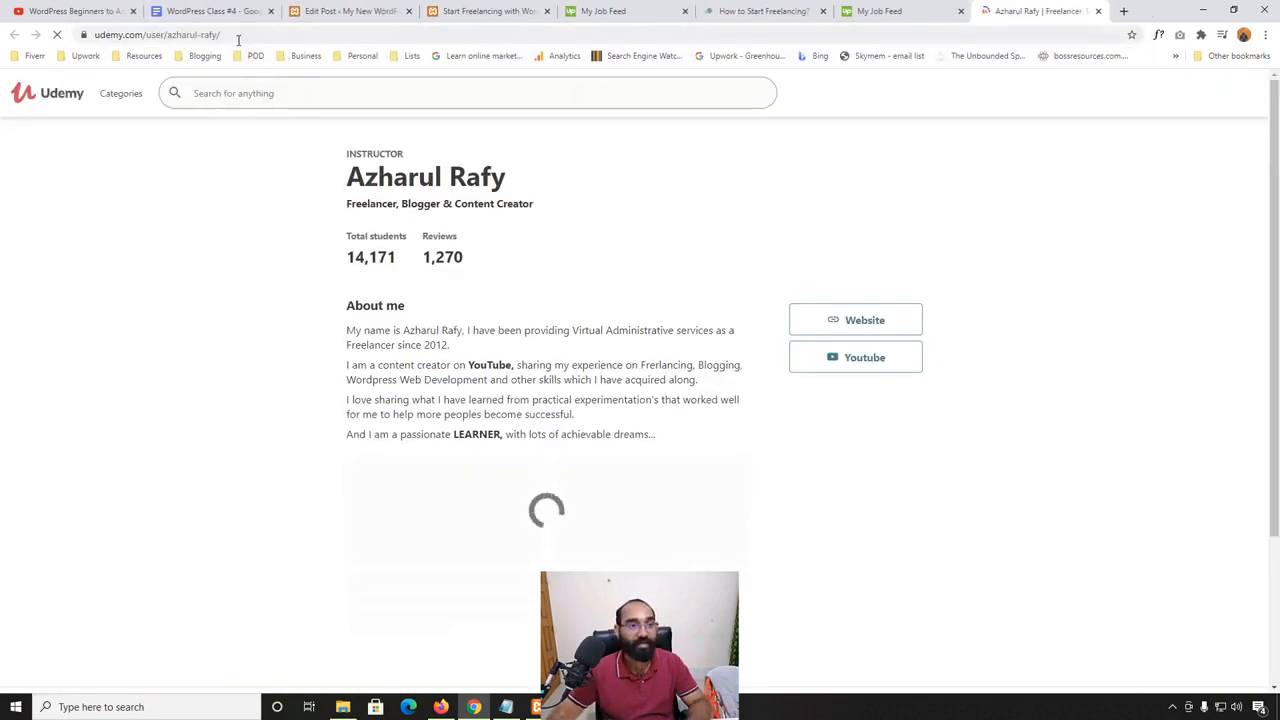
{"action": "left_click", "coordinate": [240, 37]}
{"action": "key", "text": "ctrl+c"}
{"action": "key", "text": "BackSpace"}
- Link the "GET YOUR PDF" button to the copied Udemy profile address, set to open in a new tab
{"action": "left_click", "coordinate": [895, 11]}
{"action": "left_click", "coordinate": [775, 11]}
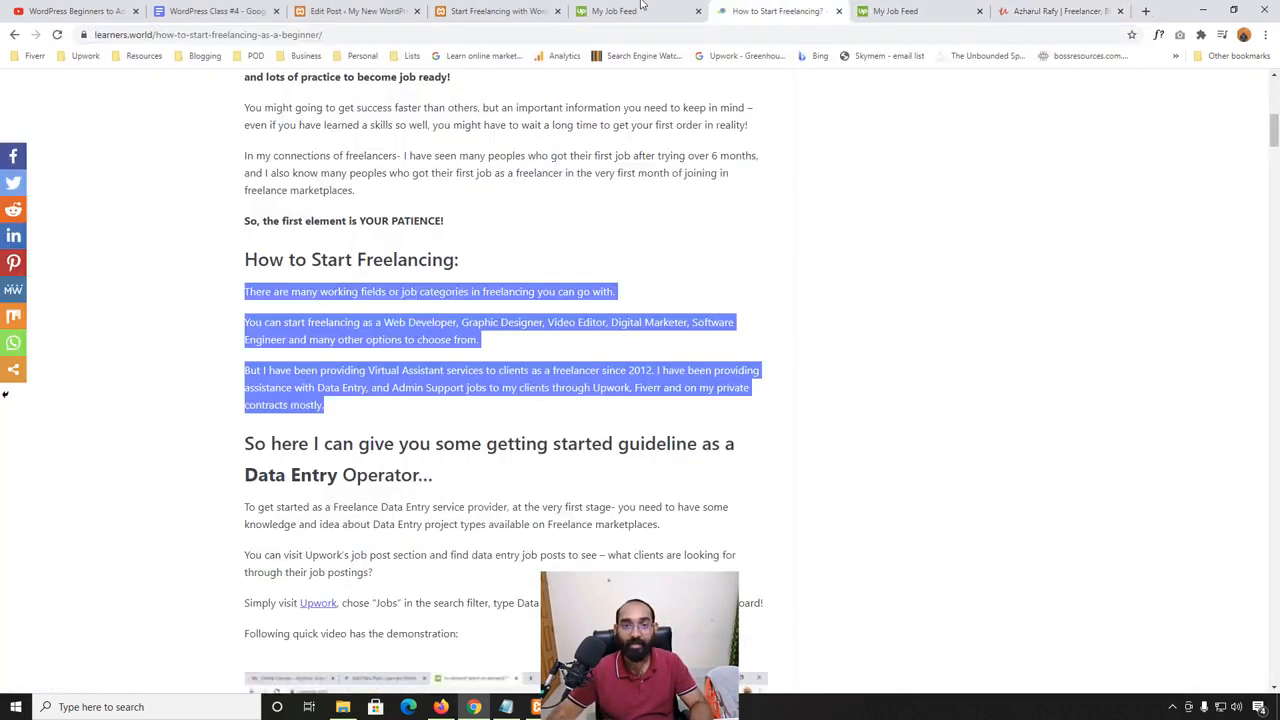
{"action": "left_click", "coordinate": [495, 11]}
{"action": "left_click", "coordinate": [347, 9]}
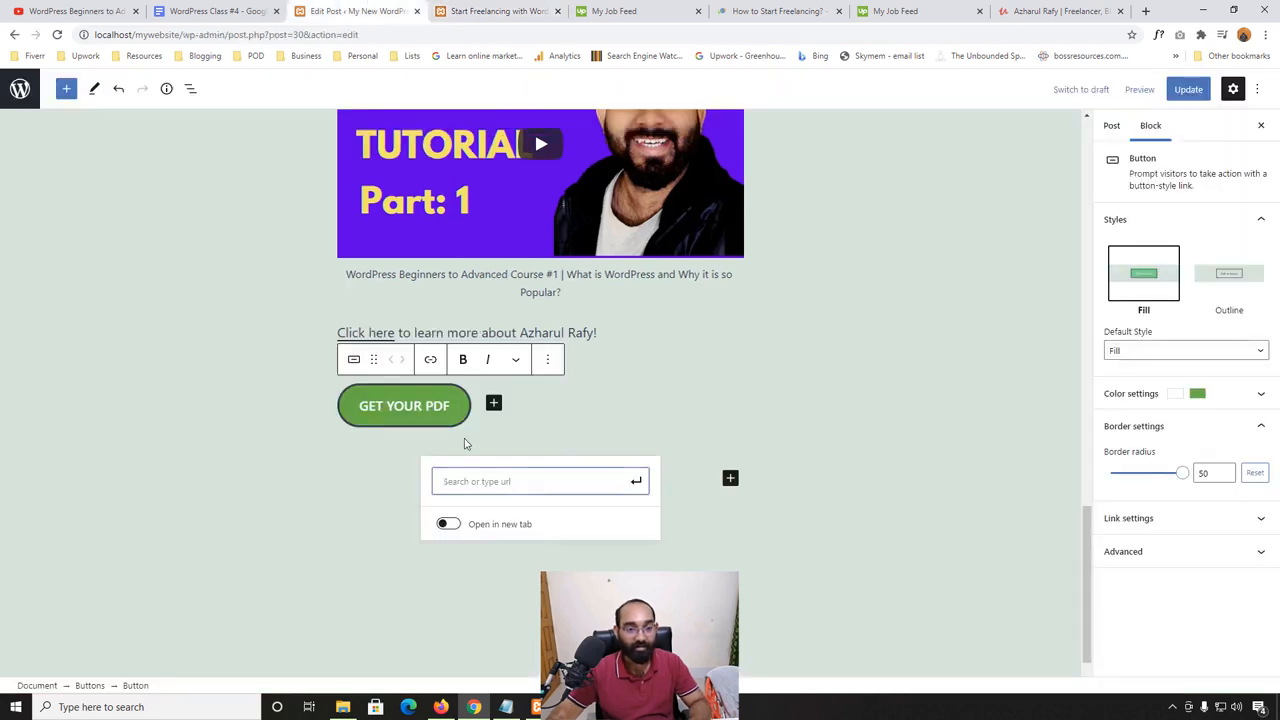
{"action": "key", "text": "ctrl+v"}
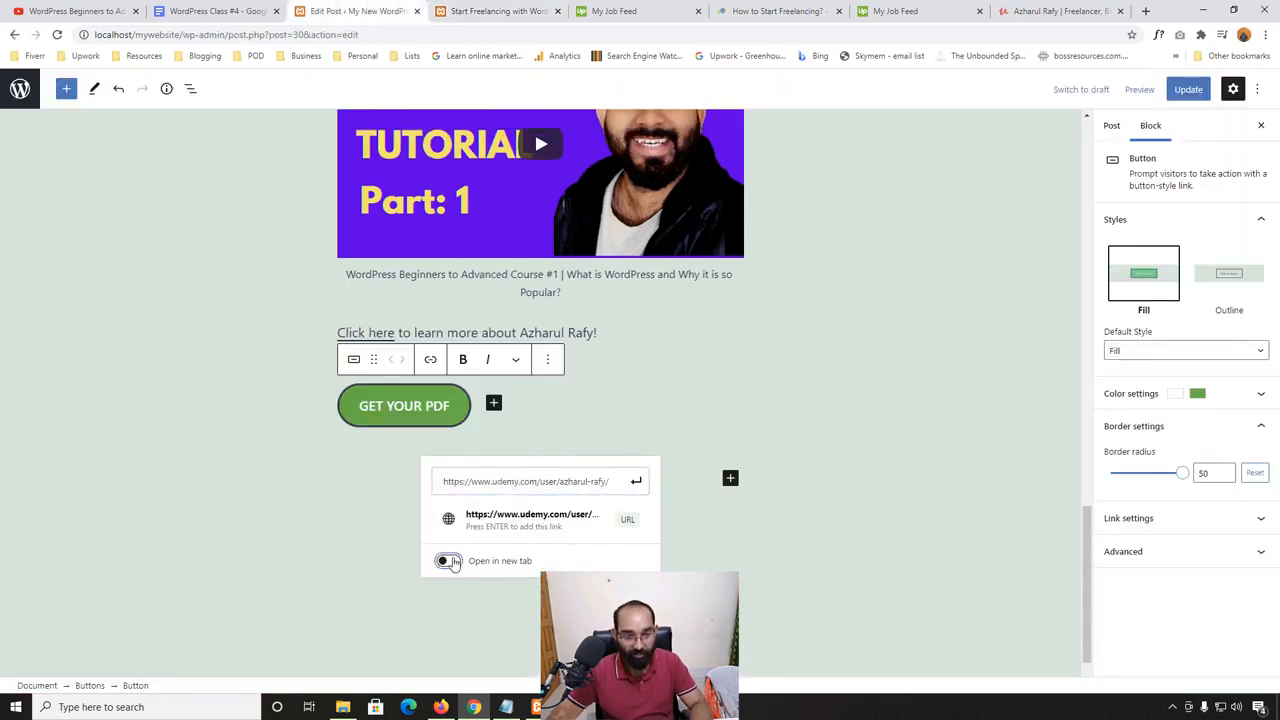
{"action": "left_click", "coordinate": [452, 562]}
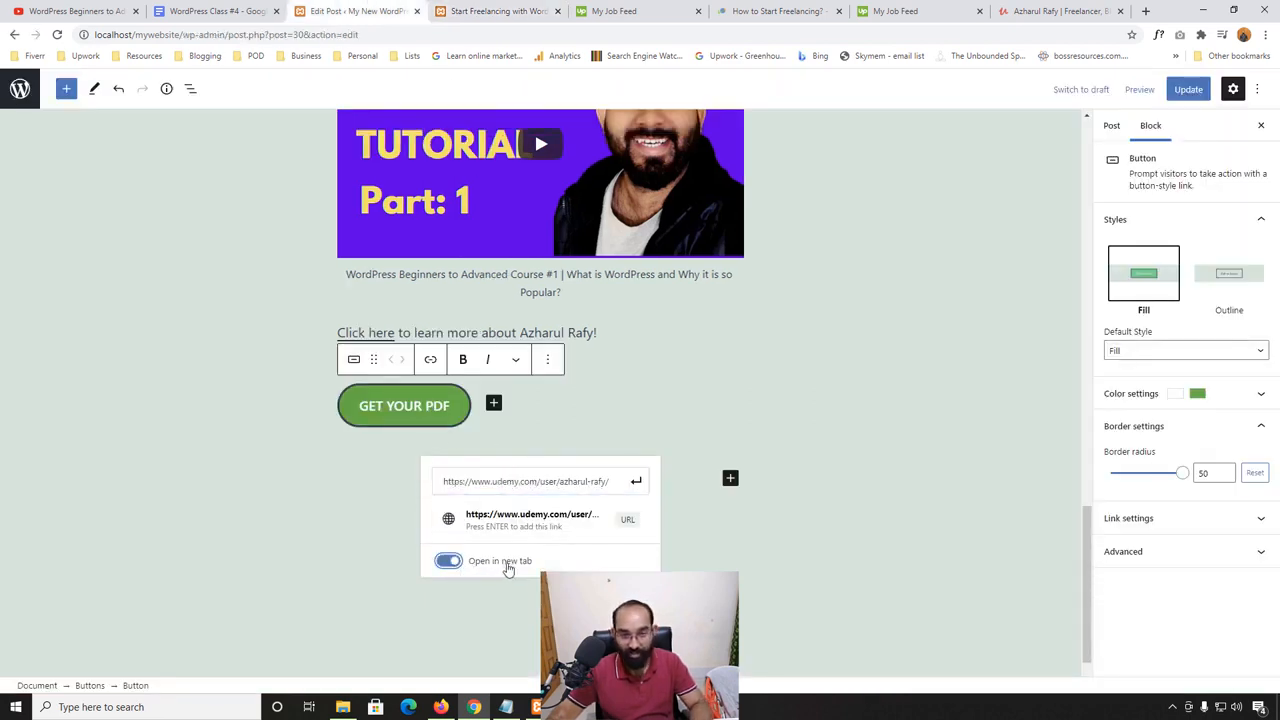
{"action": "left_click", "coordinate": [636, 485]}
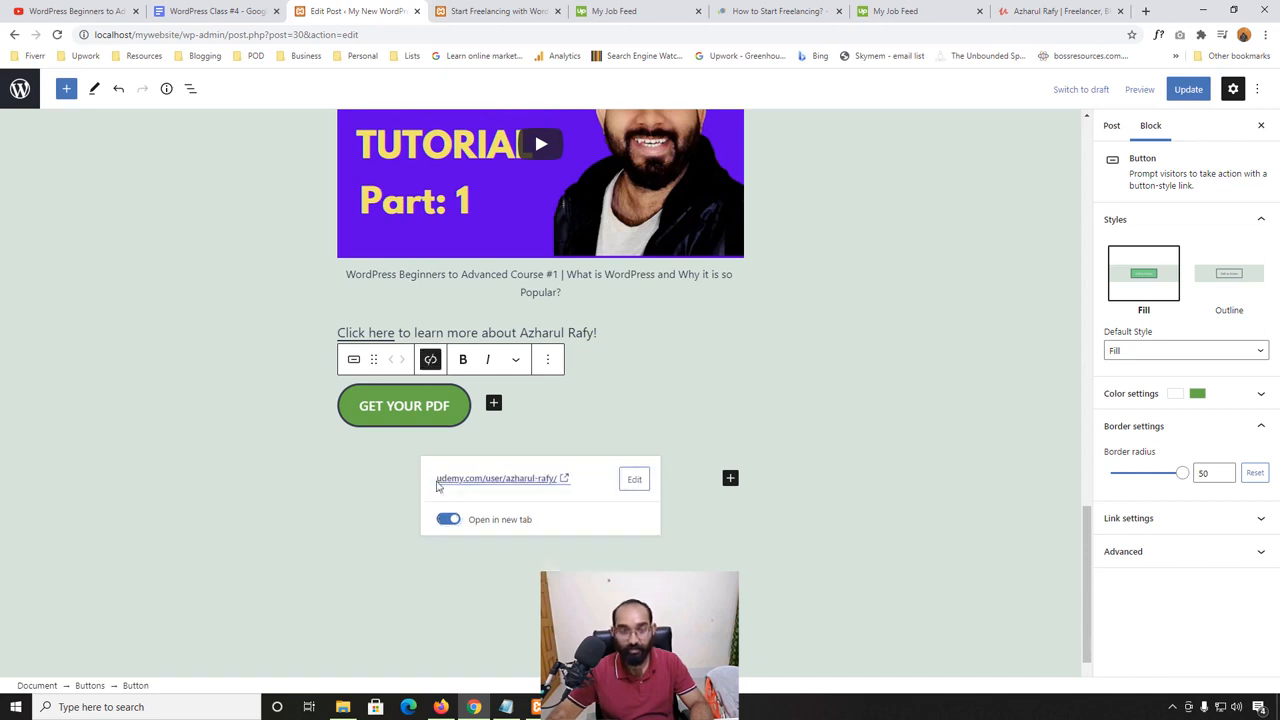
- Update the post and reload the published "Start Freelancing with WordPress" page
{"action": "left_click", "coordinate": [1187, 89]}
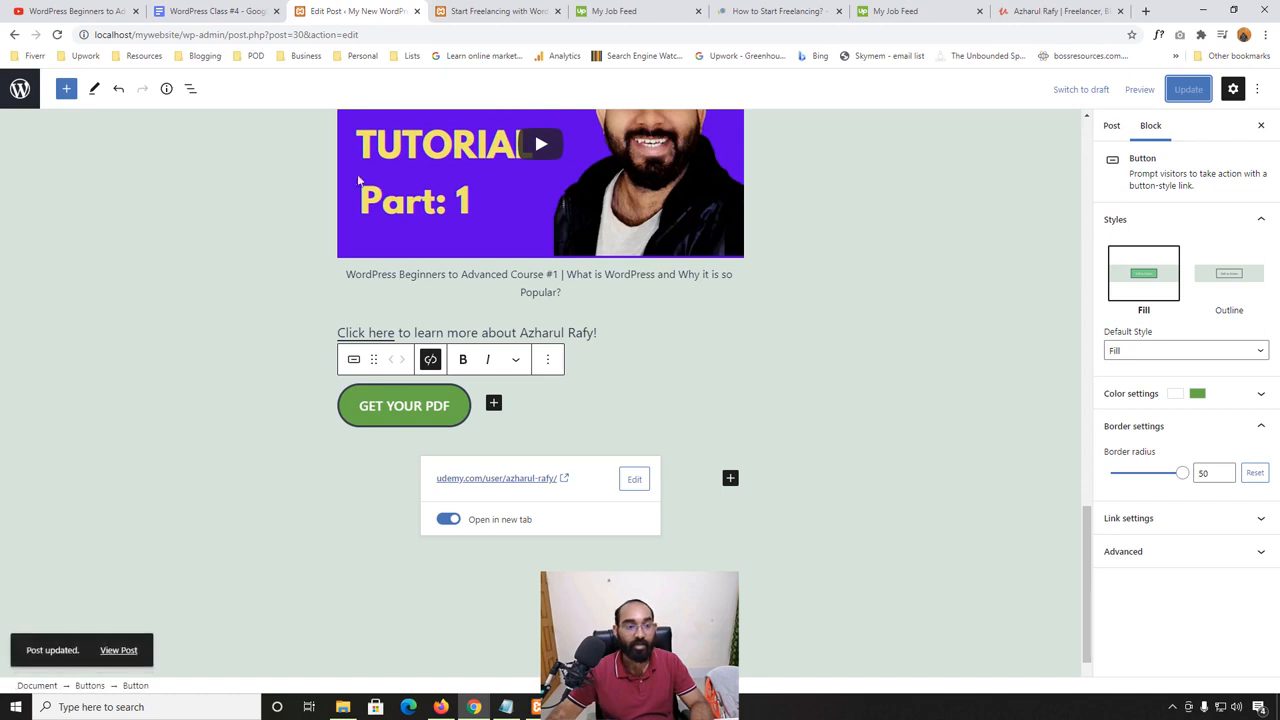
{"action": "left_click", "coordinate": [497, 11]}
{"action": "left_click", "coordinate": [57, 34]}
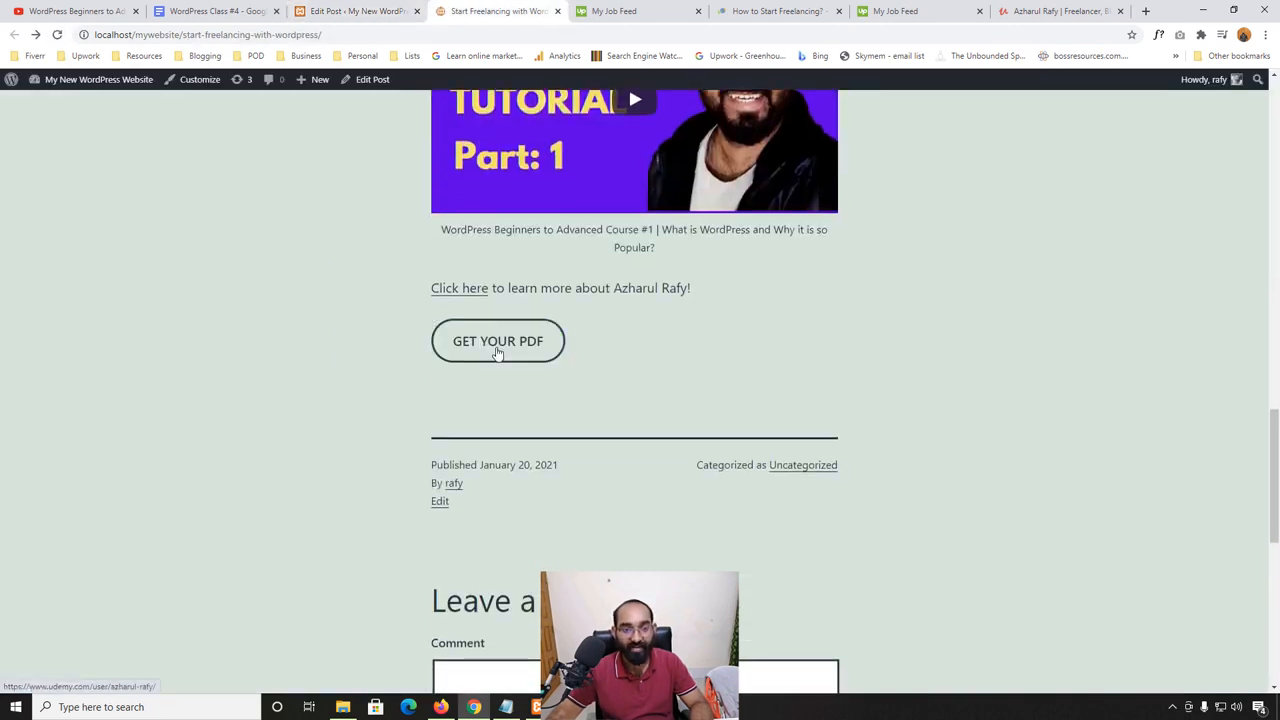
- Test the "GET YOUR PDF" button's link on the published page, look over the Udemy profile and close its tab
{"action": "left_click", "coordinate": [500, 347]}
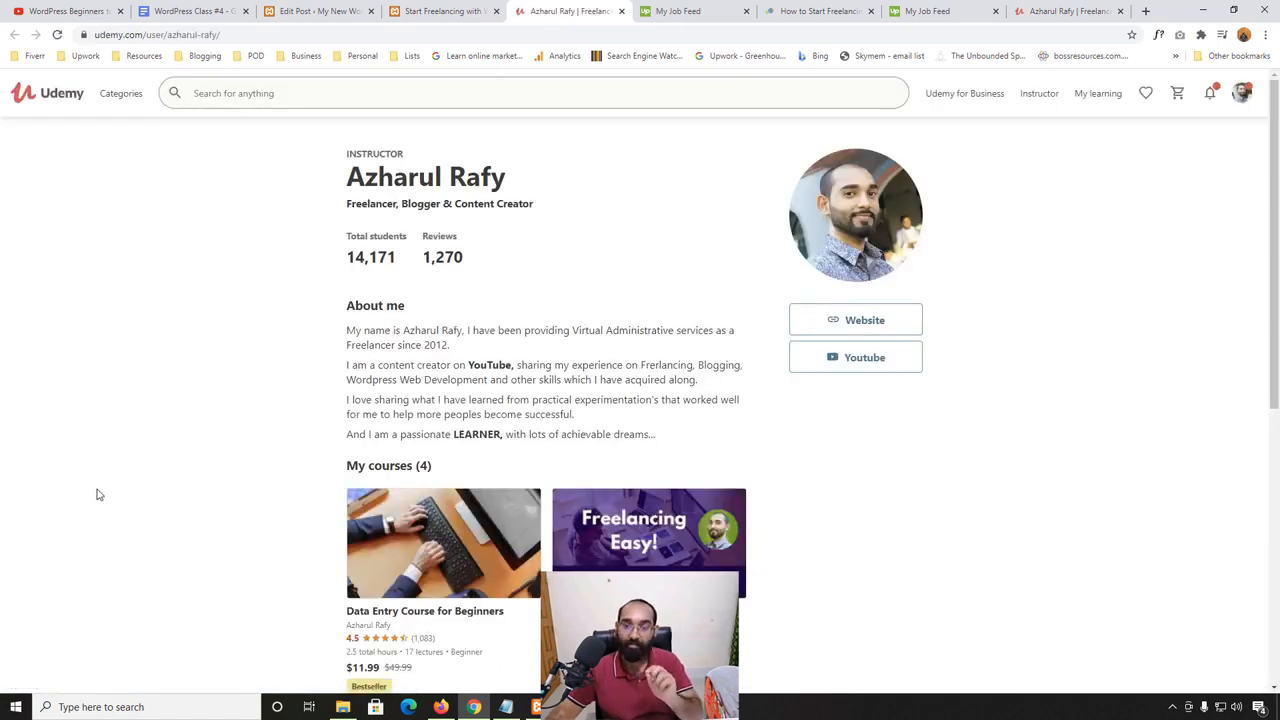
{"action": "scroll", "coordinate": [92, 493], "scroll_direction": "down", "scroll_amount": 2}
{"action": "scroll", "coordinate": [609, 280], "scroll_direction": "up", "scroll_amount": 2}
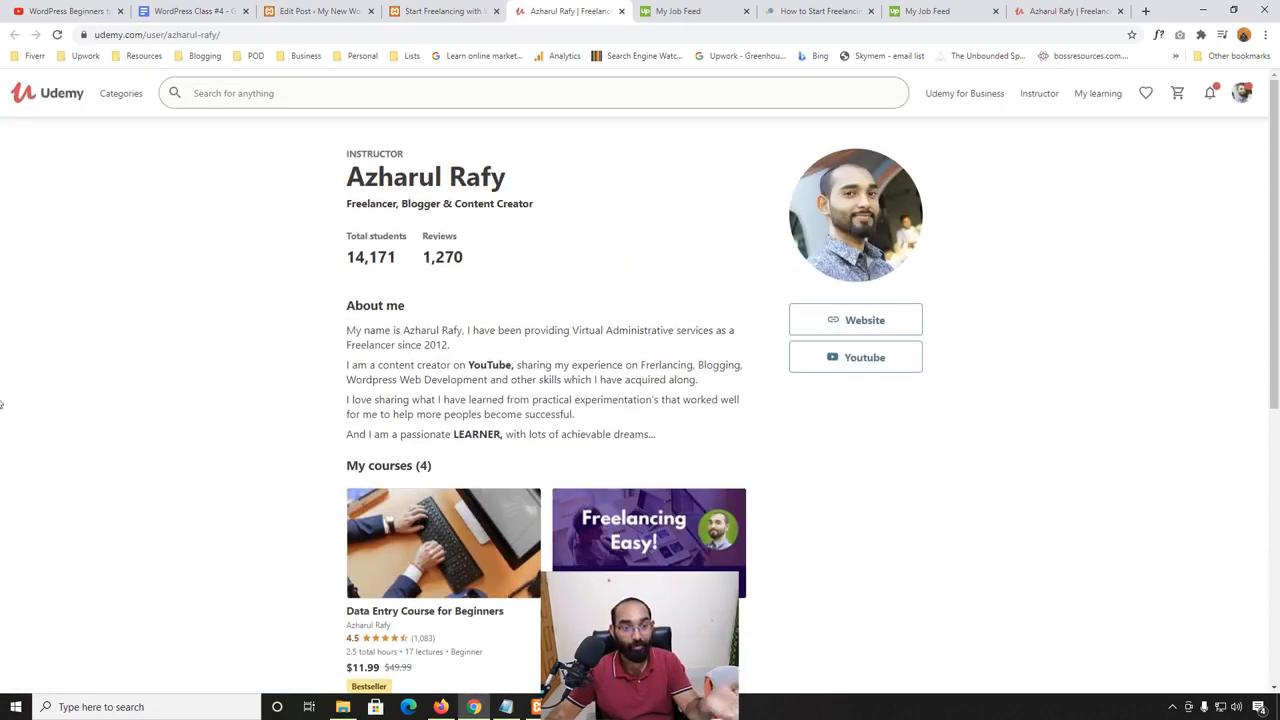
{"action": "scroll", "coordinate": [123, 369], "scroll_direction": "down", "scroll_amount": 4}
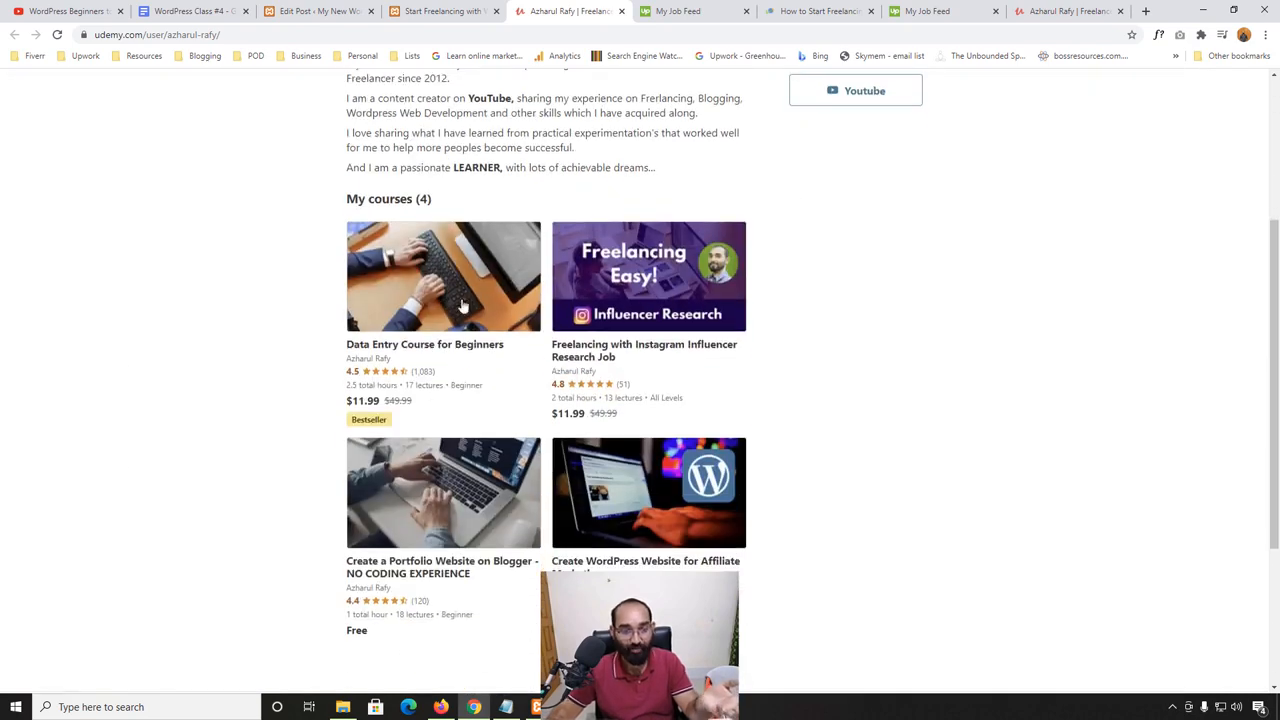
{"action": "scroll", "coordinate": [126, 480], "scroll_direction": "up", "scroll_amount": 4}
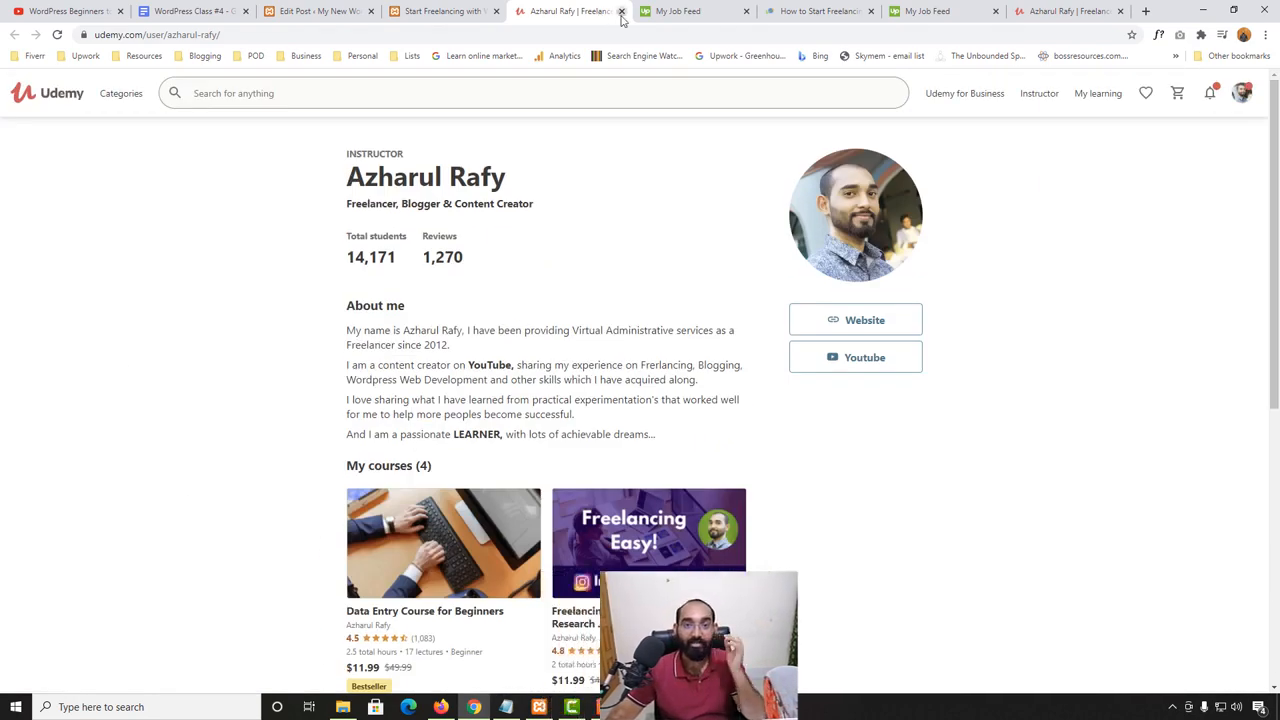
{"action": "left_click", "coordinate": [621, 11]}
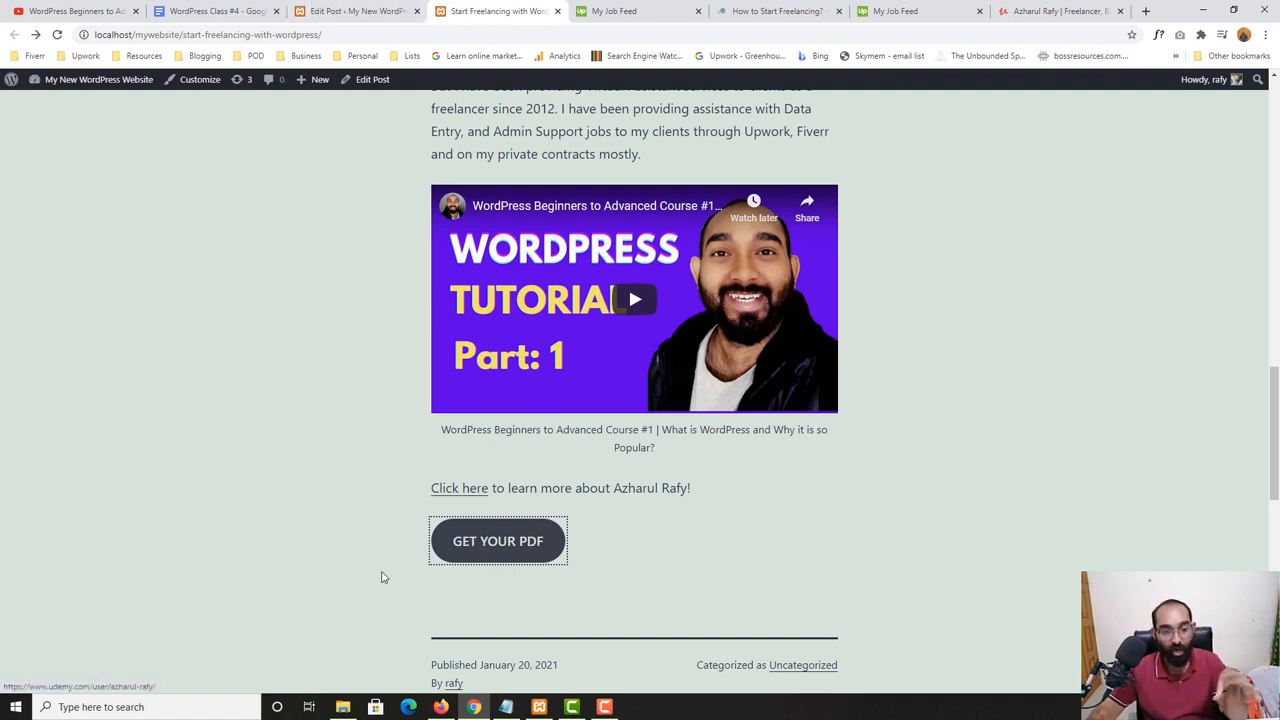
- Switch to the "WordPress Class #4" Google Doc and highlight "Featured Image" in the topic list
{"action": "key", "text": "ctrl+shift+Tab"}
{"action": "key", "text": "ctrl+shift+Tab"}
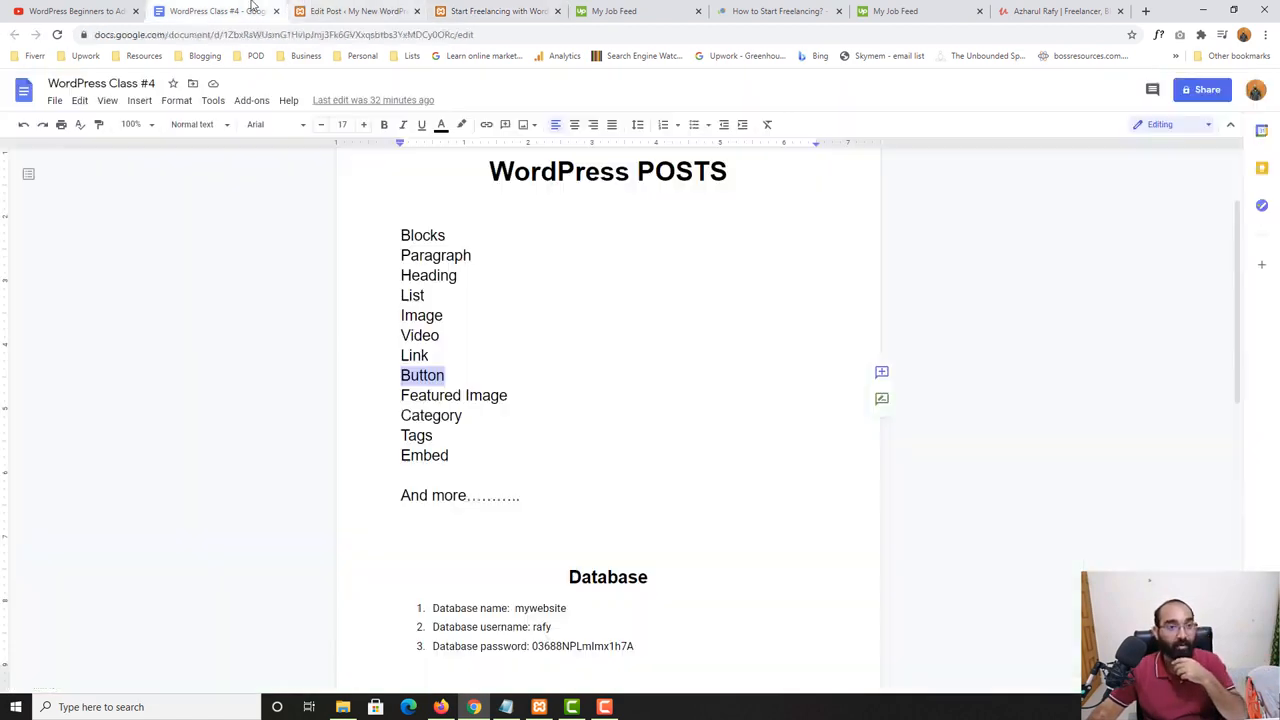
{"action": "double_click", "coordinate": [456, 398]}
{"action": "left_click_drag", "start_coordinate": [456, 398], "coordinate": [507, 398]}
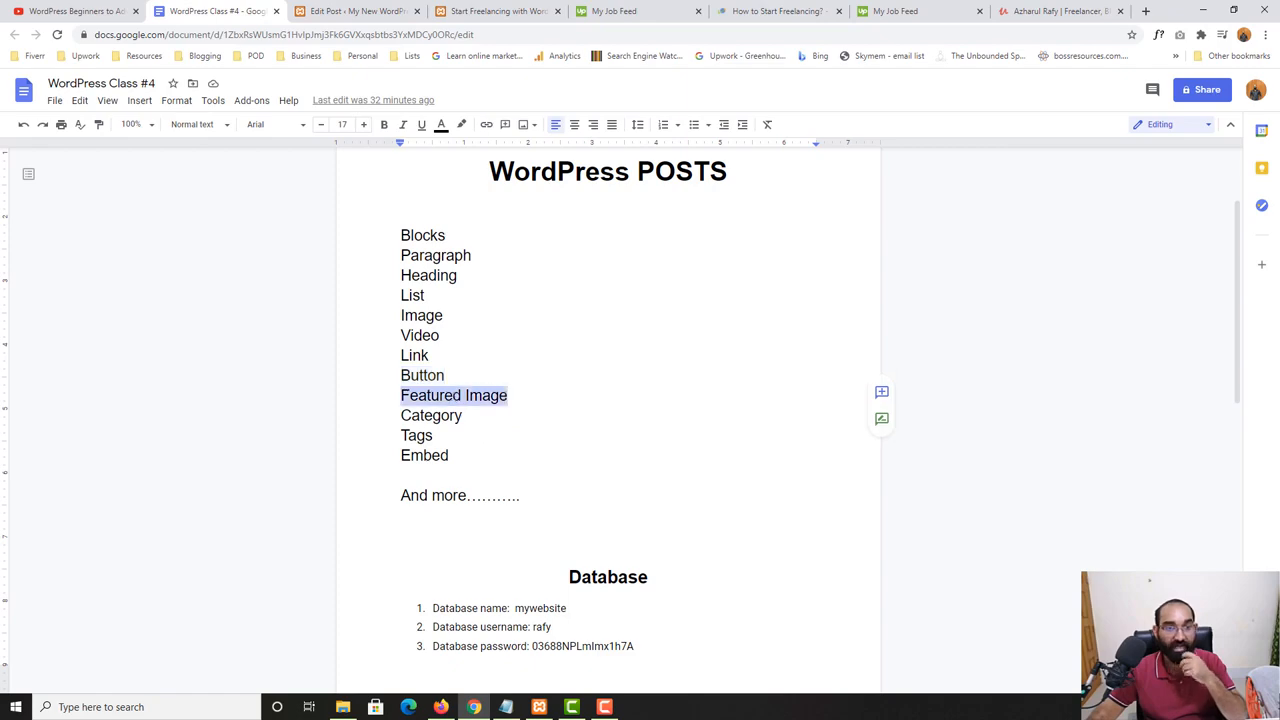
- Return to the published post and open the website's Blog page to examine how the post is listed
{"action": "left_click", "coordinate": [497, 11]}
{"action": "scroll", "coordinate": [500, 331], "scroll_direction": "up", "scroll_amount": 15}
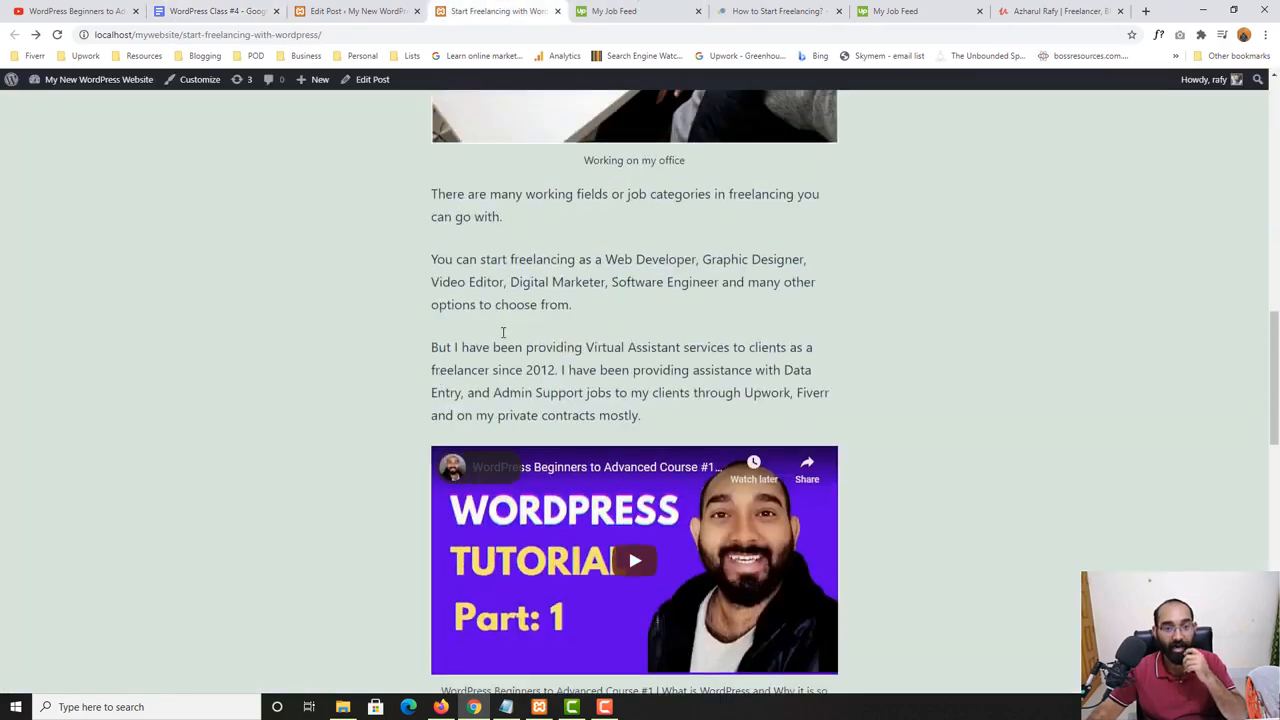
{"action": "left_click", "coordinate": [970, 160]}
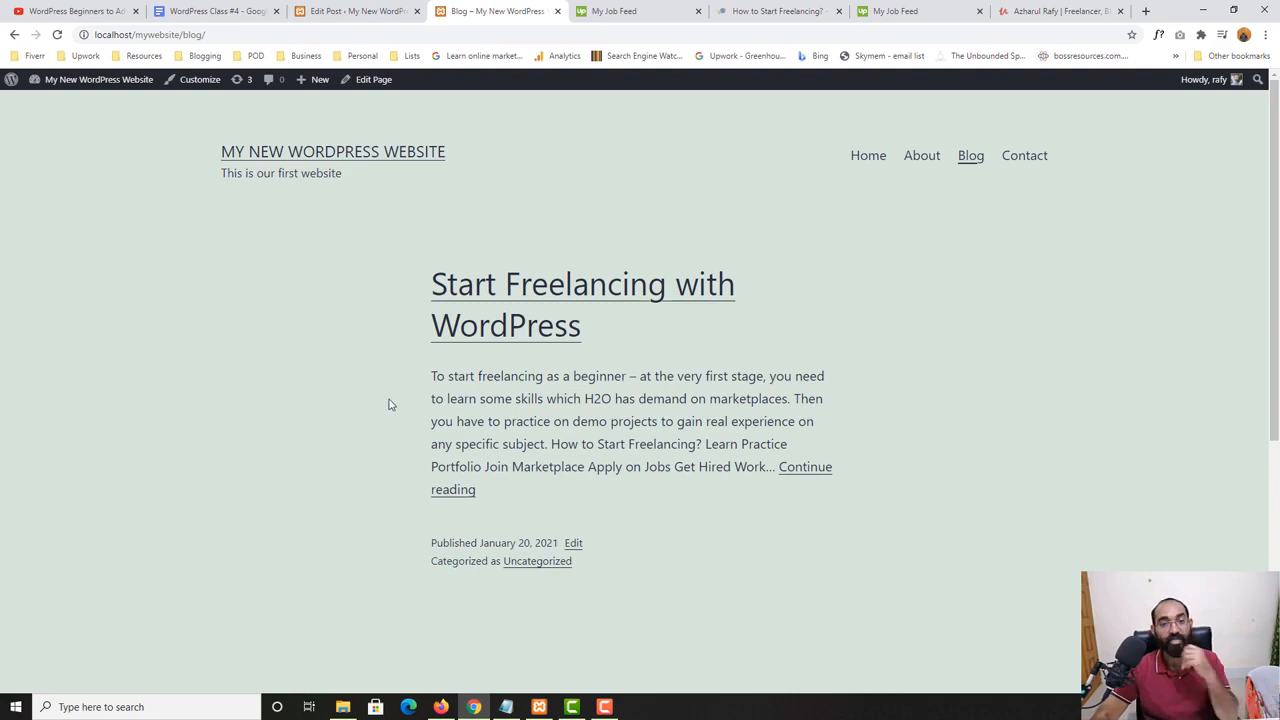
- Open the learners.world home page from its freelancing article and examine the featured images beside the posts
{"action": "left_click", "coordinate": [780, 11]}
{"action": "scroll", "coordinate": [551, 329], "scroll_direction": "up", "scroll_amount": 6}
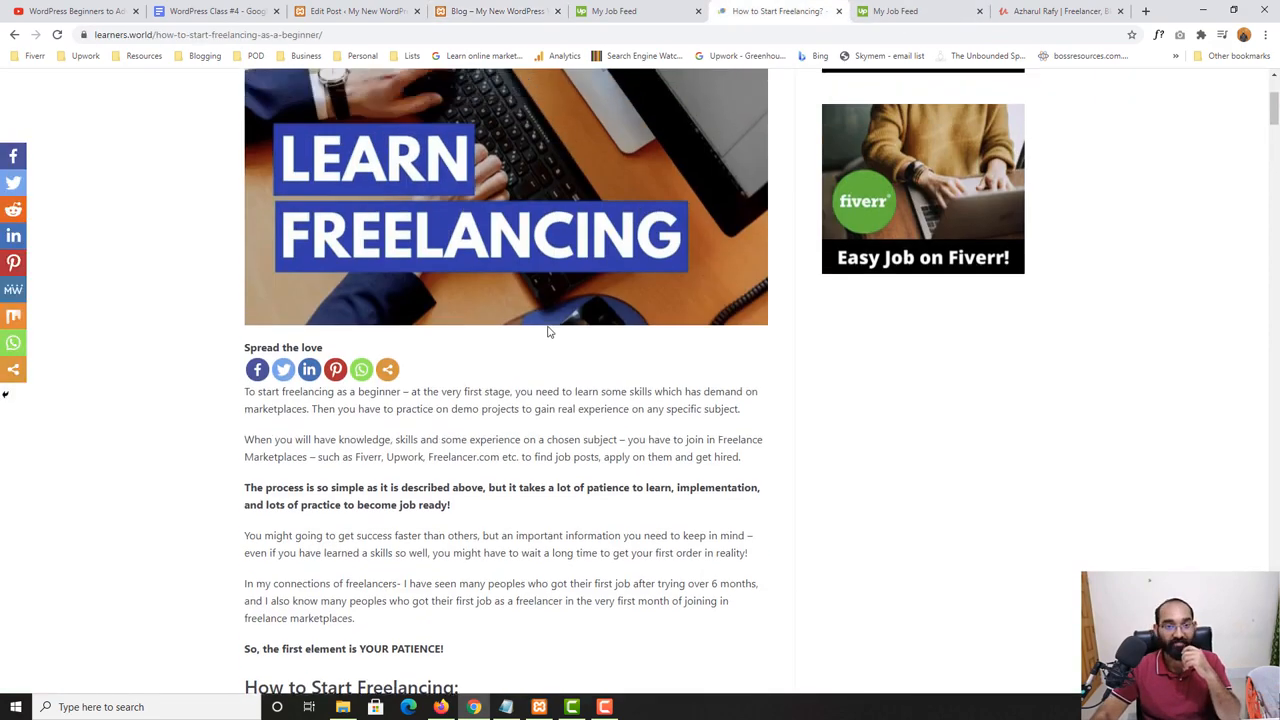
{"action": "left_click", "coordinate": [551, 96]}
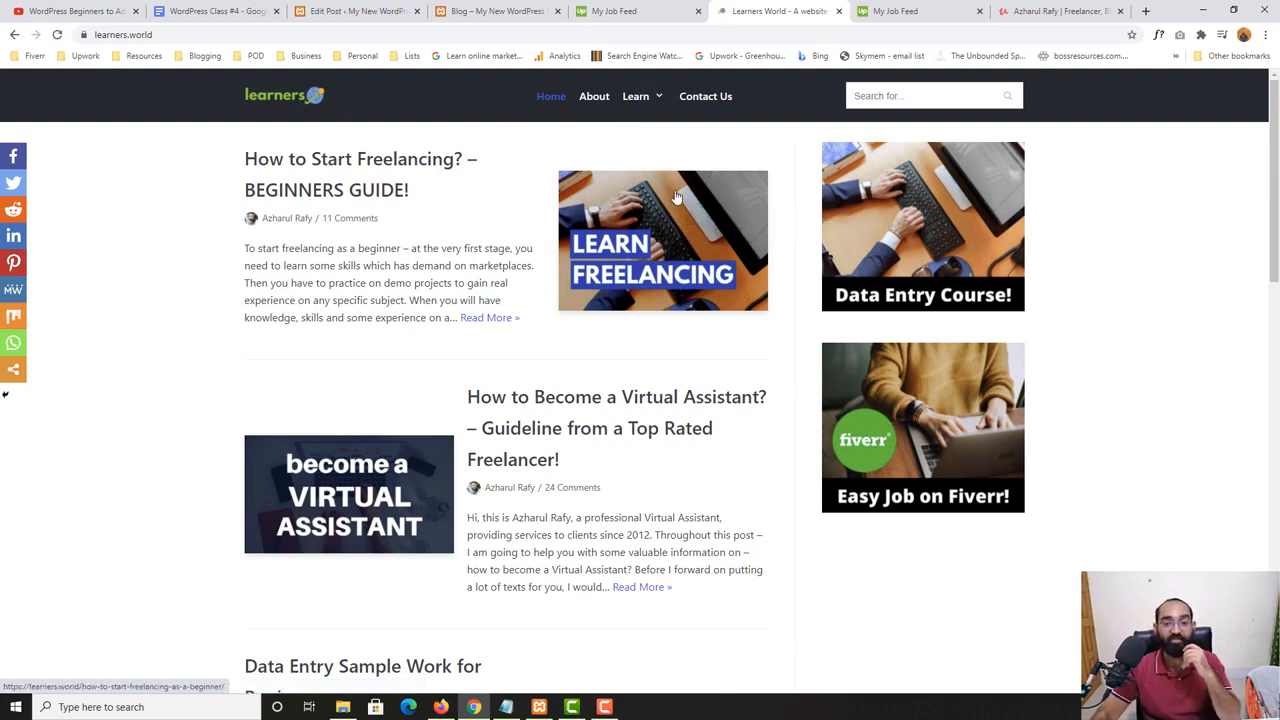
{"action": "scroll", "coordinate": [349, 362], "scroll_direction": "down", "scroll_amount": 3}
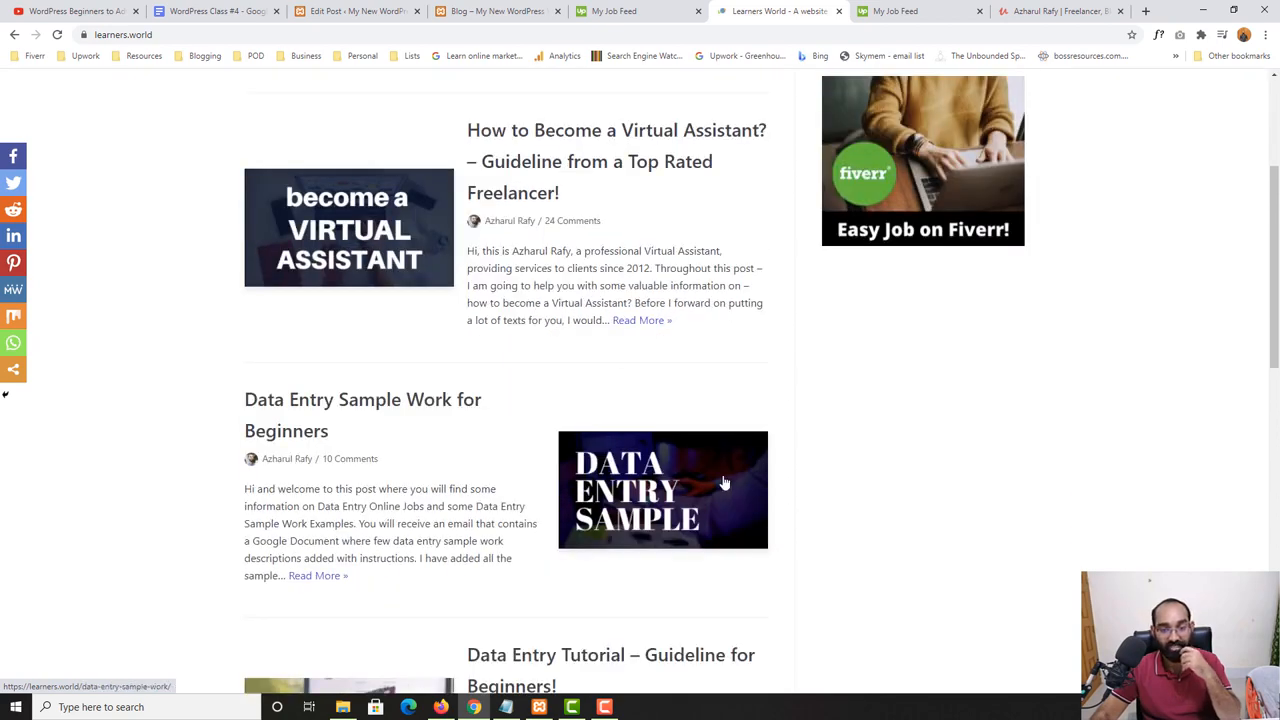
- Return to the editor of the "Start Freelancing with WordPress" post and deselect the button block to show the post settings
{"action": "scroll", "coordinate": [610, 545], "scroll_direction": "up", "scroll_amount": 3}
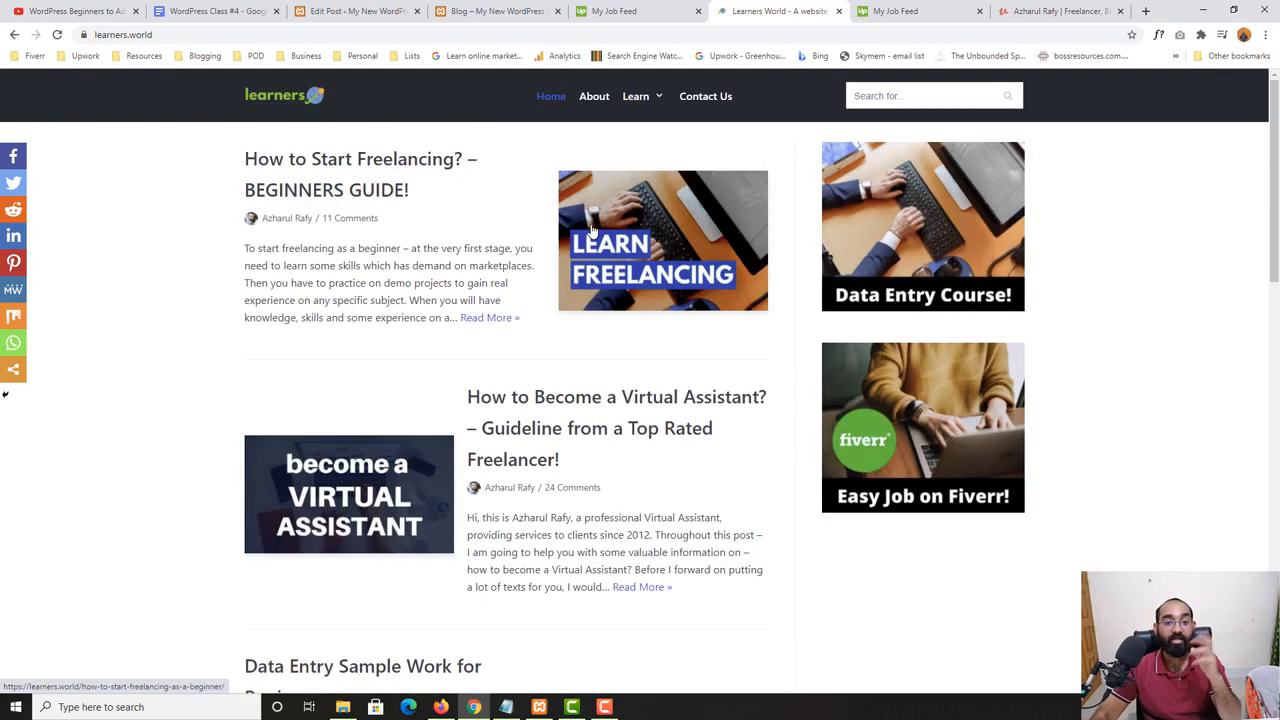
{"action": "left_click", "coordinate": [497, 11]}
{"action": "left_click", "coordinate": [390, 7]}
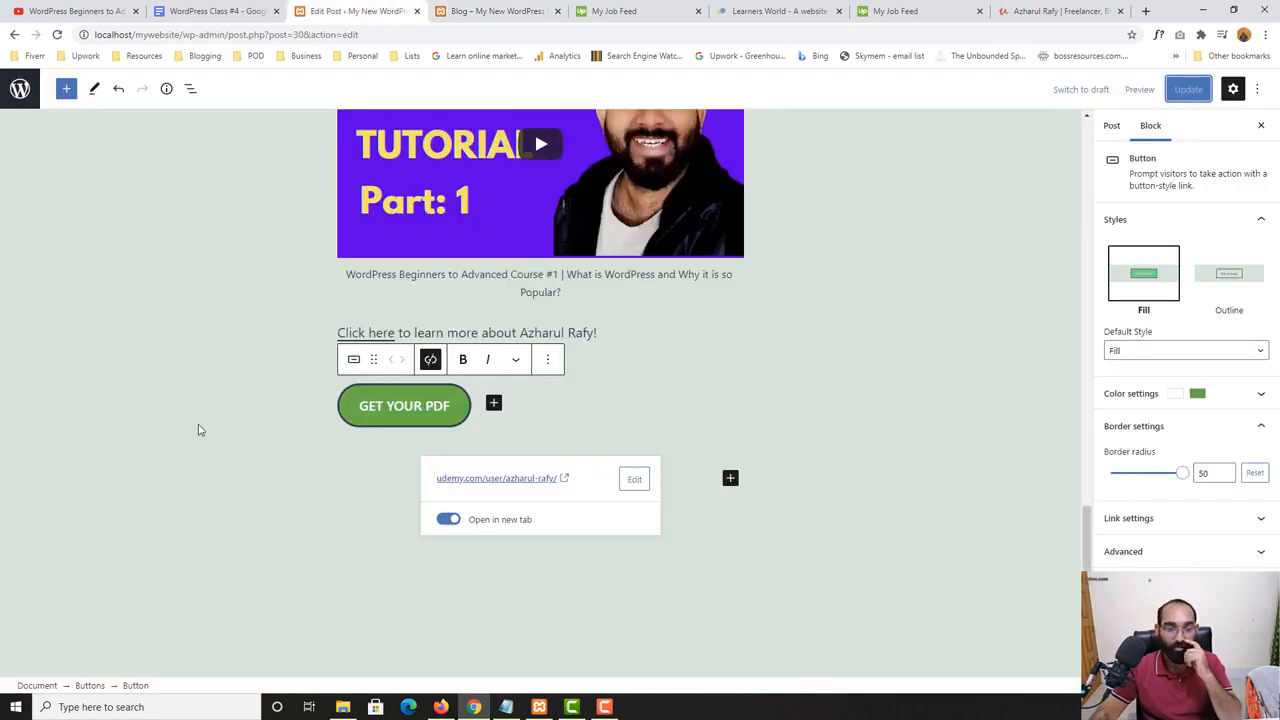
{"action": "scroll", "coordinate": [1066, 363], "scroll_direction": "up", "scroll_amount": 2}
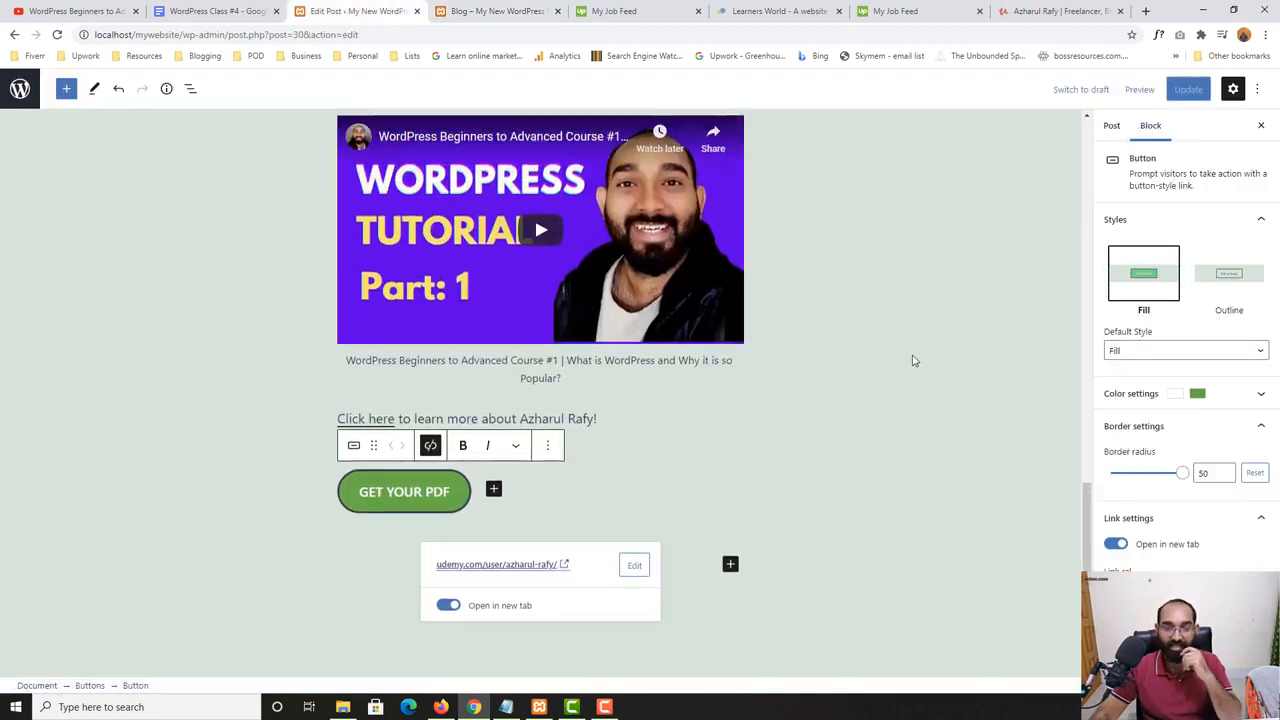
{"action": "scroll", "coordinate": [912, 360], "scroll_direction": "up", "scroll_amount": 4}
{"action": "left_click", "coordinate": [882, 296]}
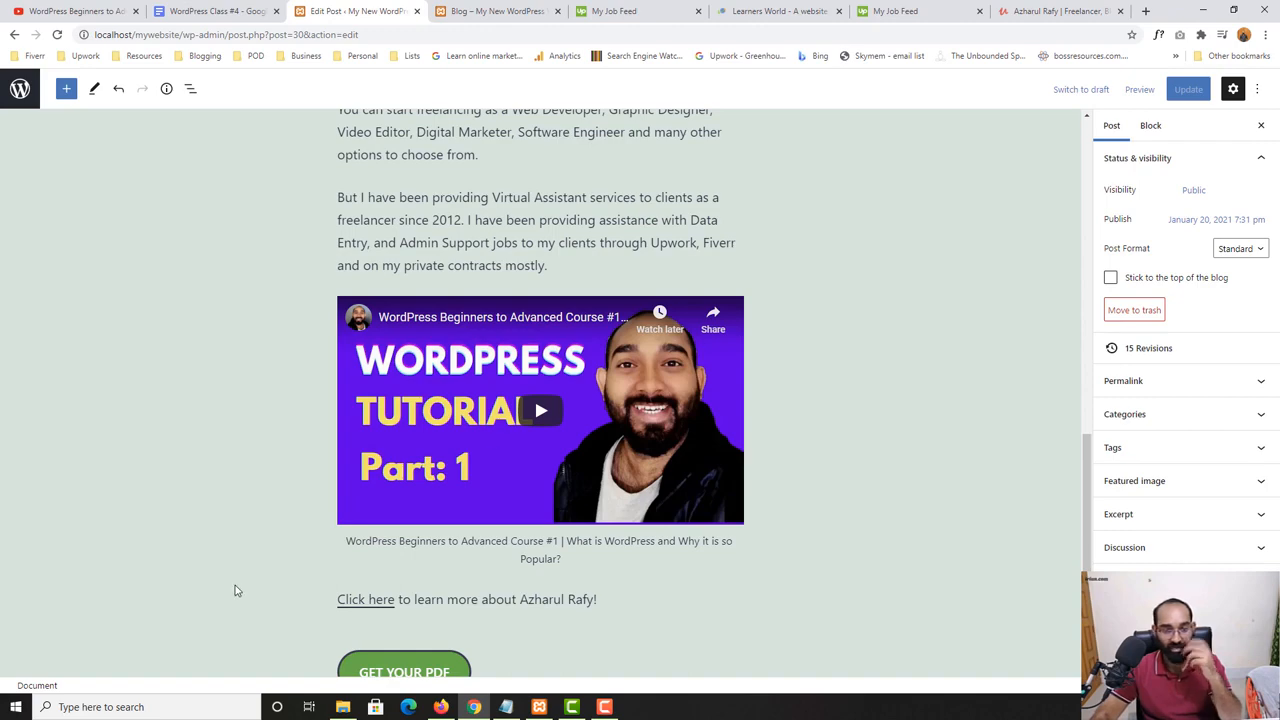
{"action": "scroll", "coordinate": [235, 591], "scroll_direction": "down", "scroll_amount": 5}
{"action": "scroll", "coordinate": [786, 286], "scroll_direction": "up", "scroll_amount": 4}
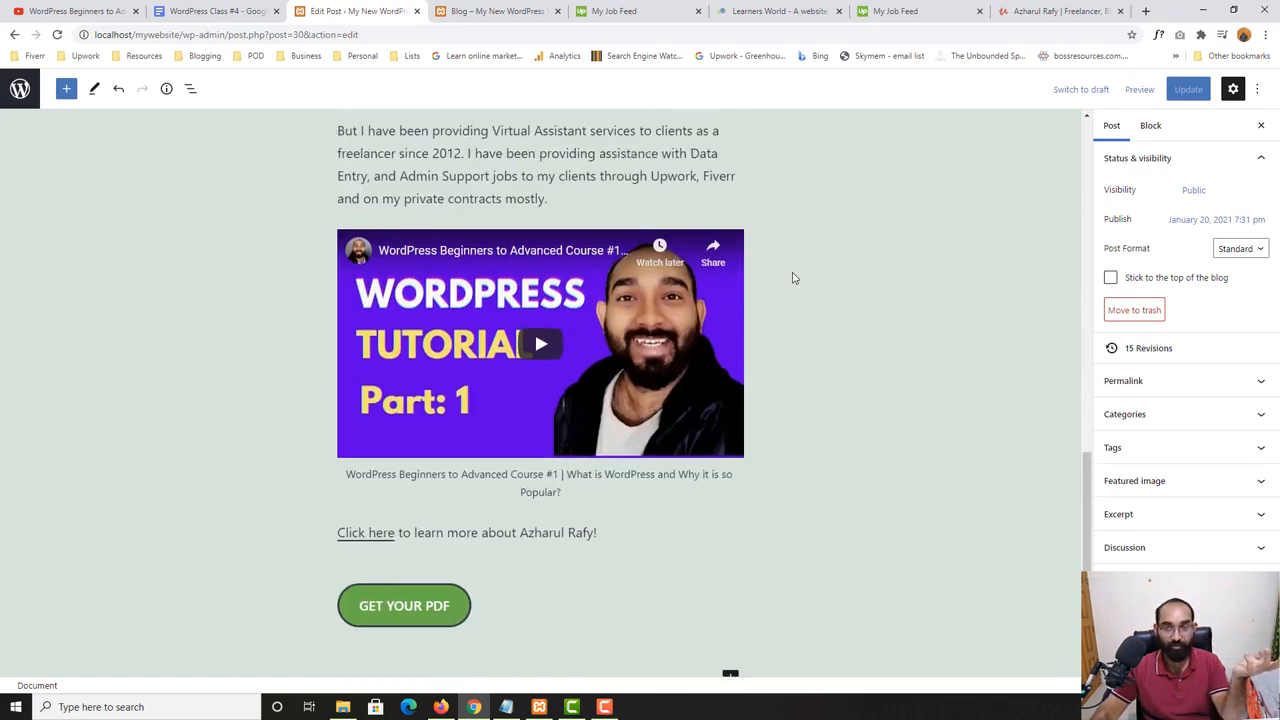
- Set Untitled-design-2.png from the media library as the post's featured image and update the post
{"action": "left_click", "coordinate": [1141, 481]}
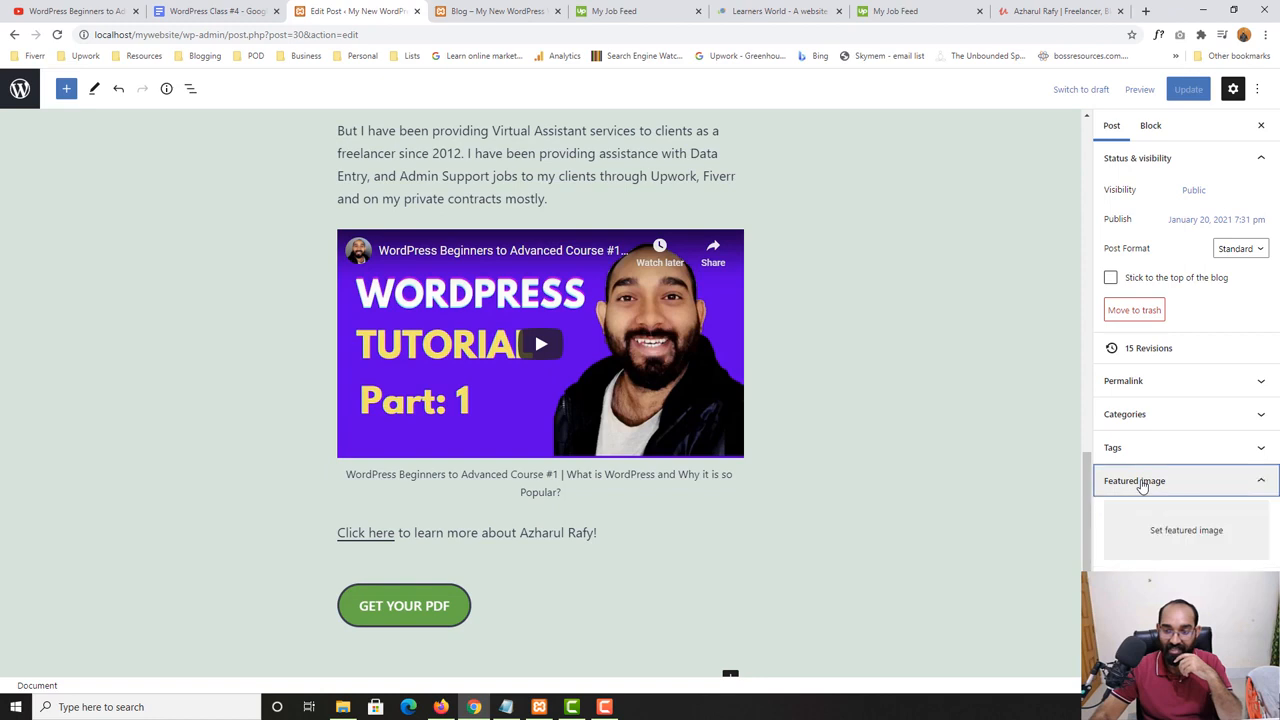
{"action": "left_click", "coordinate": [1183, 535]}
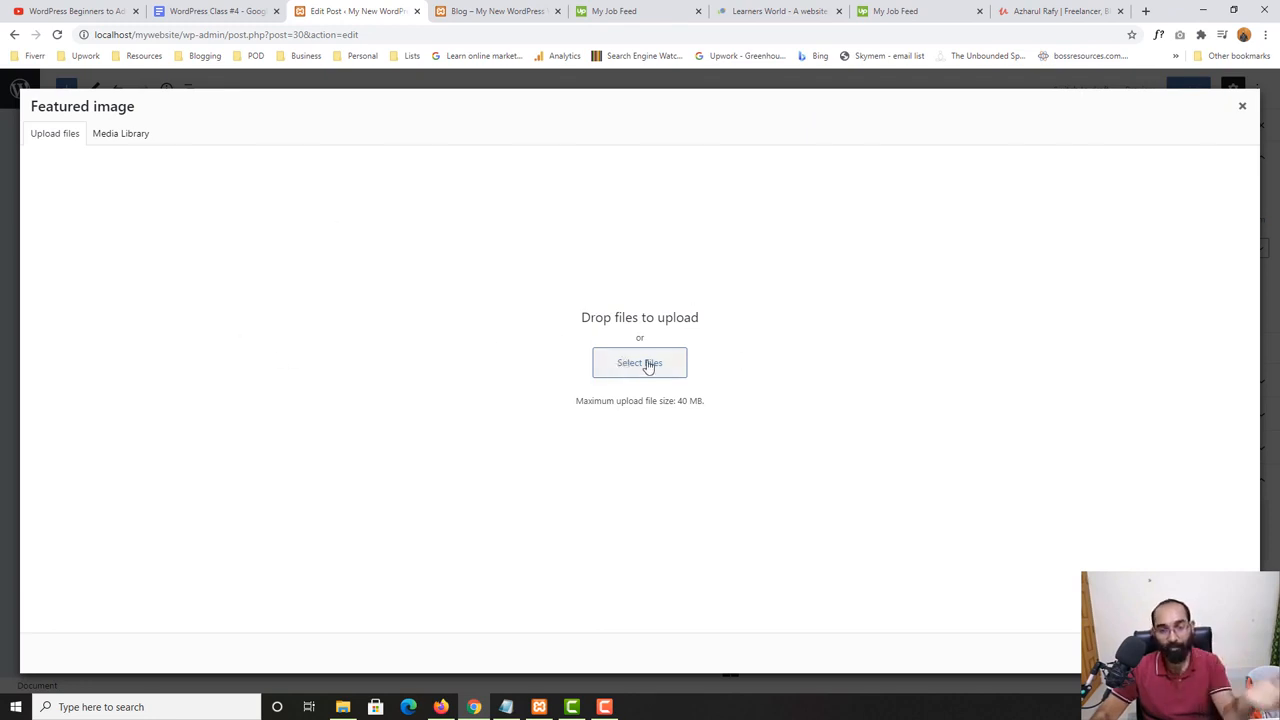
{"action": "left_click", "coordinate": [110, 134]}
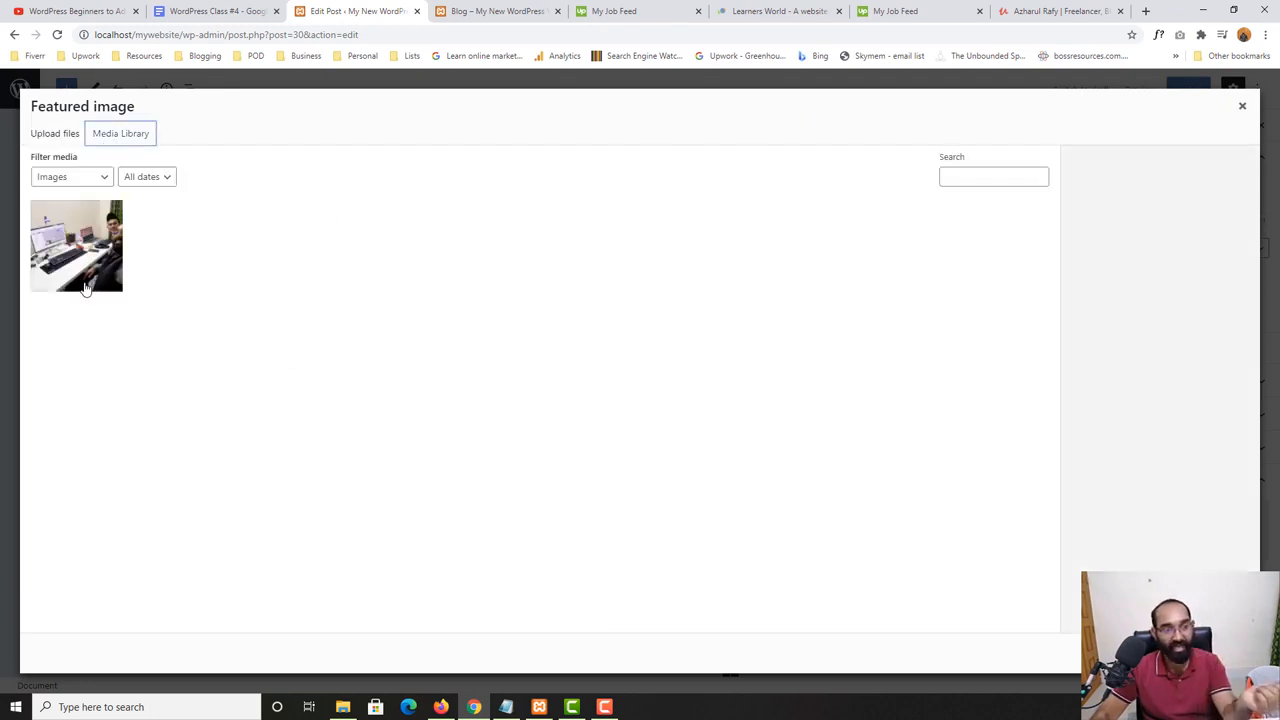
{"action": "left_click", "coordinate": [60, 232]}
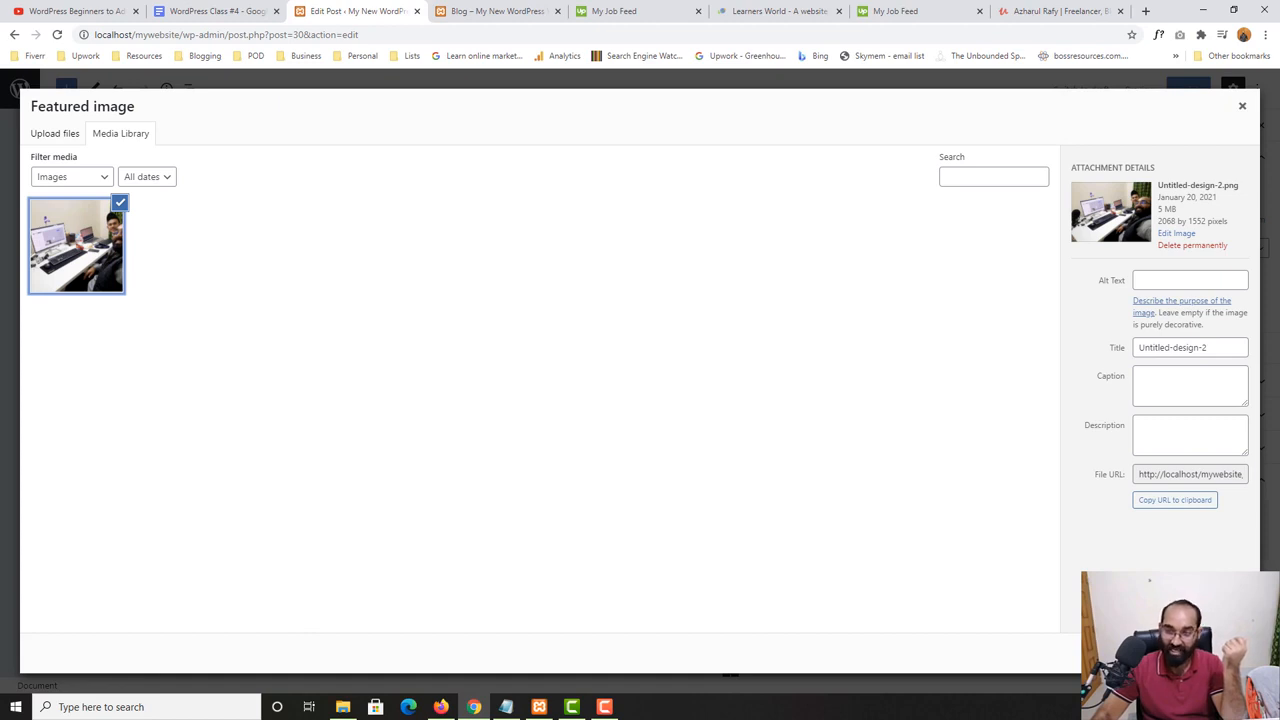
{"action": "left_click", "coordinate": [1203, 653]}
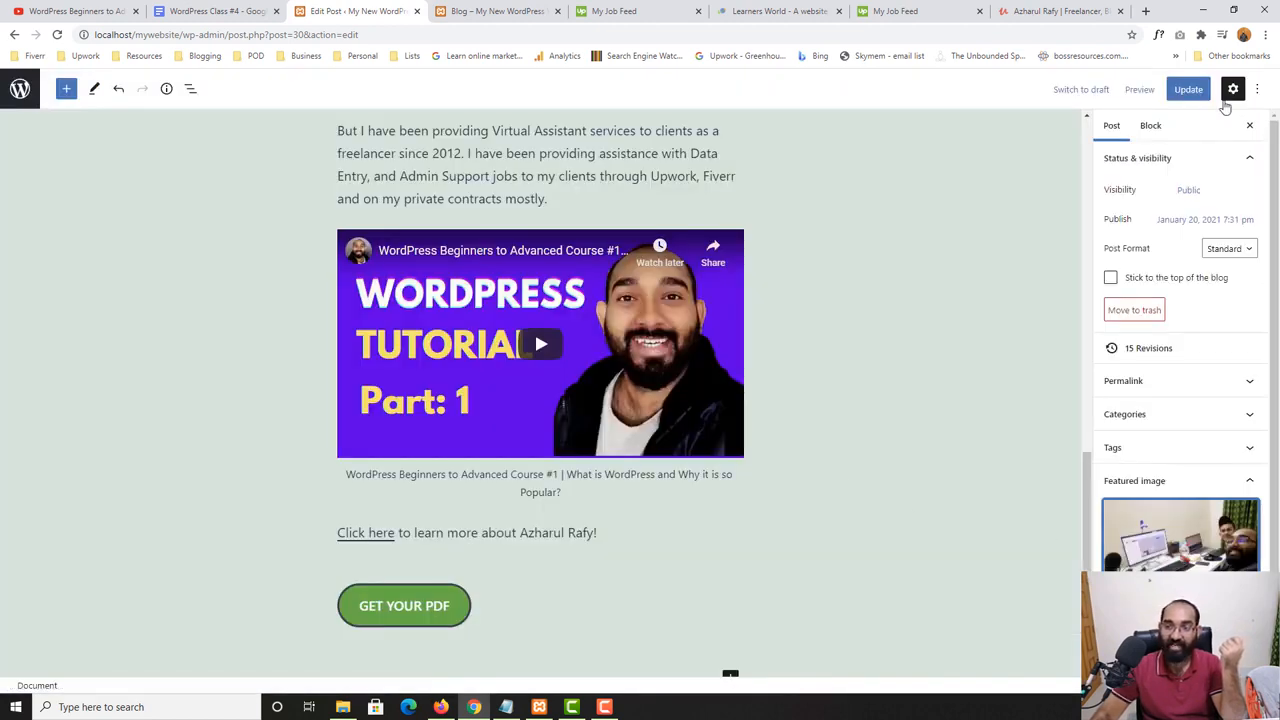
{"action": "left_click", "coordinate": [1189, 89]}
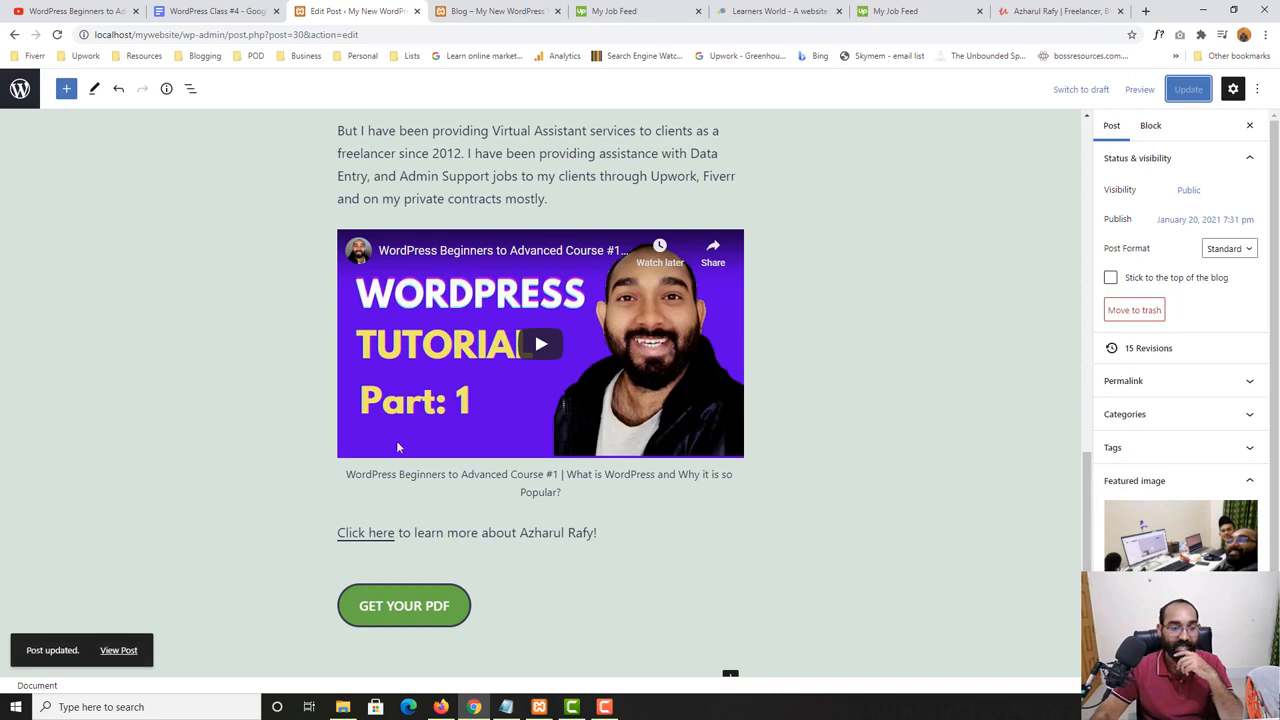
- Reload the website's Blog page and examine how the featured image is displayed with the post's title and excerpt
{"action": "left_click", "coordinate": [492, 11]}
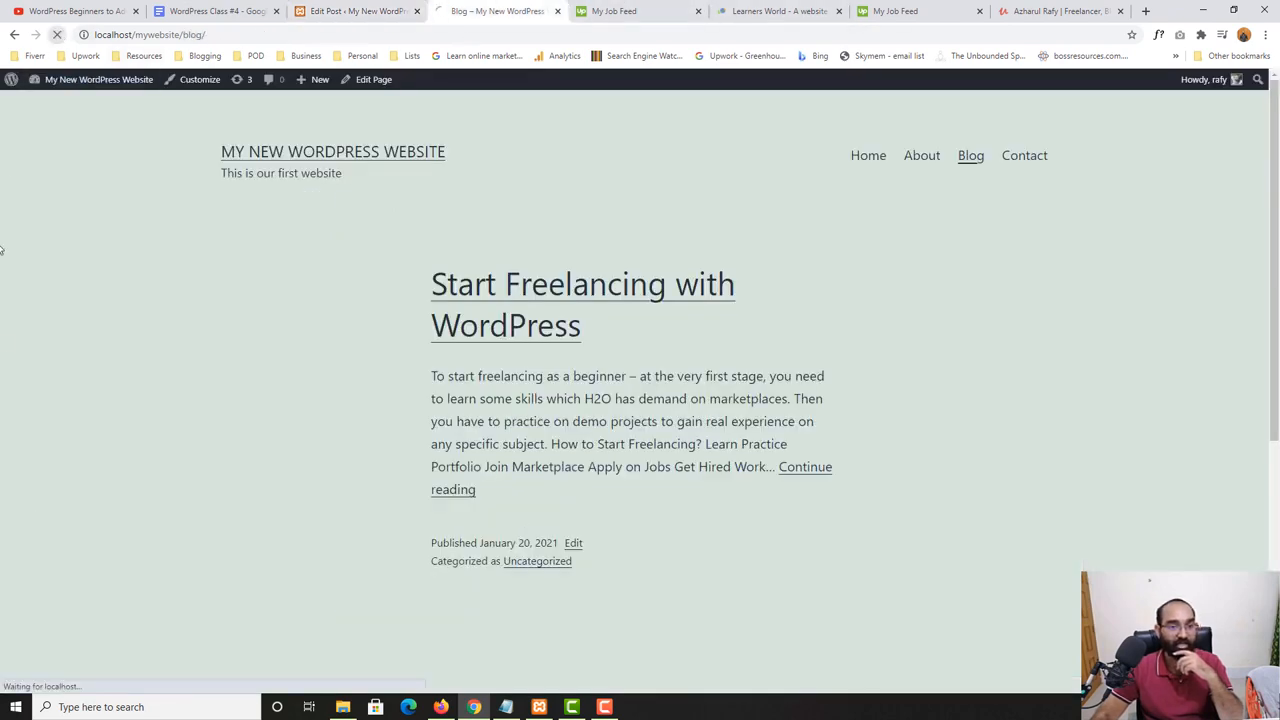
{"action": "scroll", "coordinate": [2, 340], "scroll_direction": "down", "scroll_amount": 5}
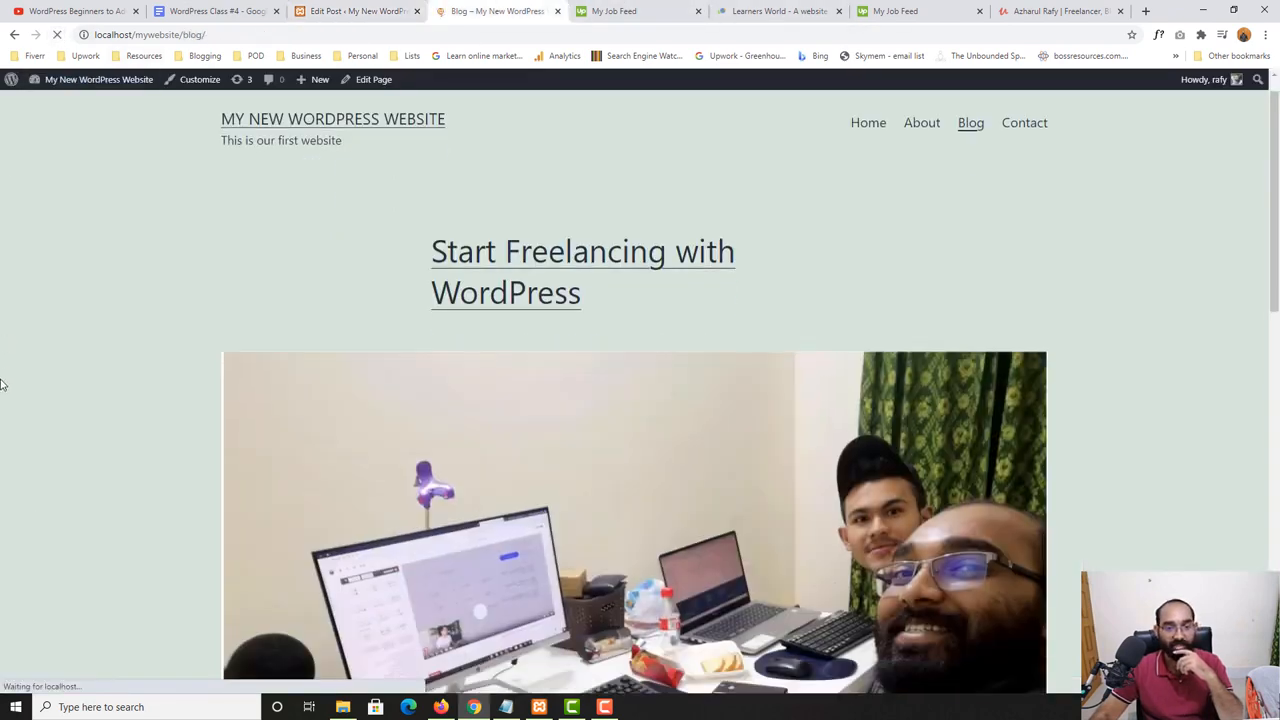
{"action": "scroll", "coordinate": [1006, 343], "scroll_direction": "up", "scroll_amount": 5}
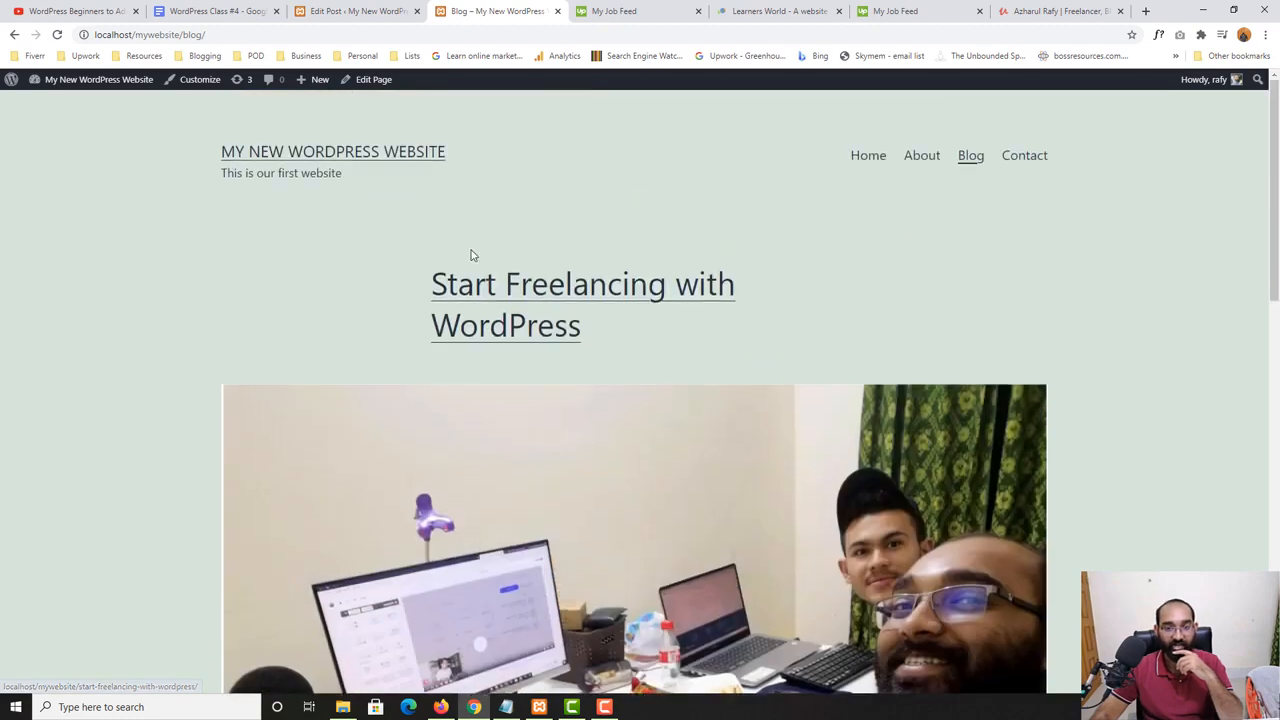
{"action": "scroll", "coordinate": [752, 226], "scroll_direction": "down", "scroll_amount": 3}
{"action": "scroll", "coordinate": [480, 380], "scroll_direction": "down", "scroll_amount": 2}
{"action": "scroll", "coordinate": [258, 484], "scroll_direction": "up", "scroll_amount": 3}
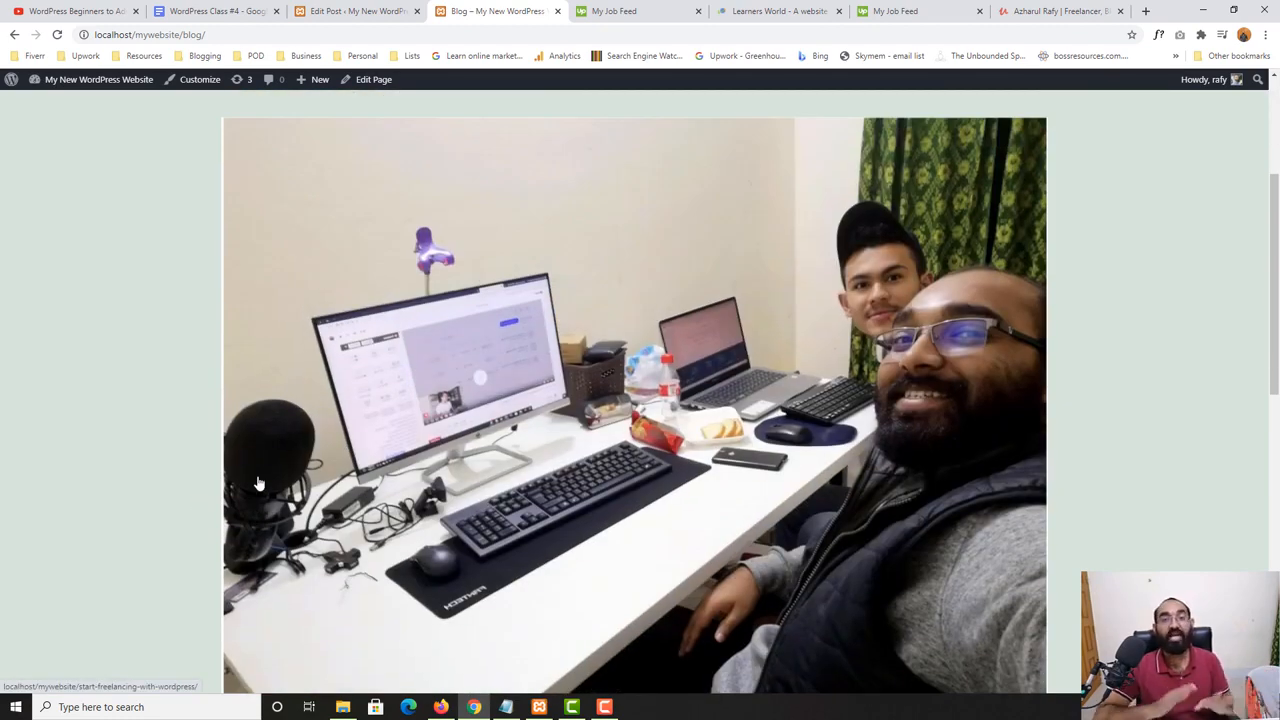
{"action": "scroll", "coordinate": [258, 484], "scroll_direction": "up", "scroll_amount": 3}
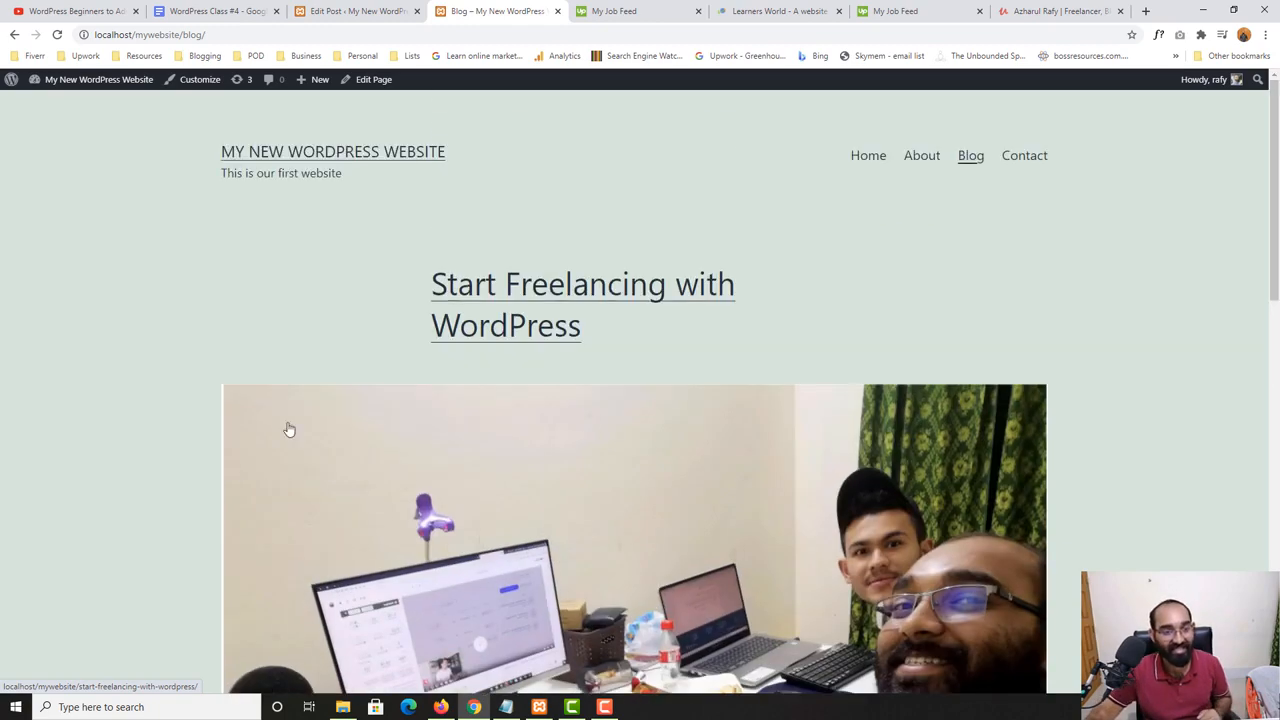
{"action": "scroll", "coordinate": [30, 398], "scroll_direction": "down", "scroll_amount": 2}
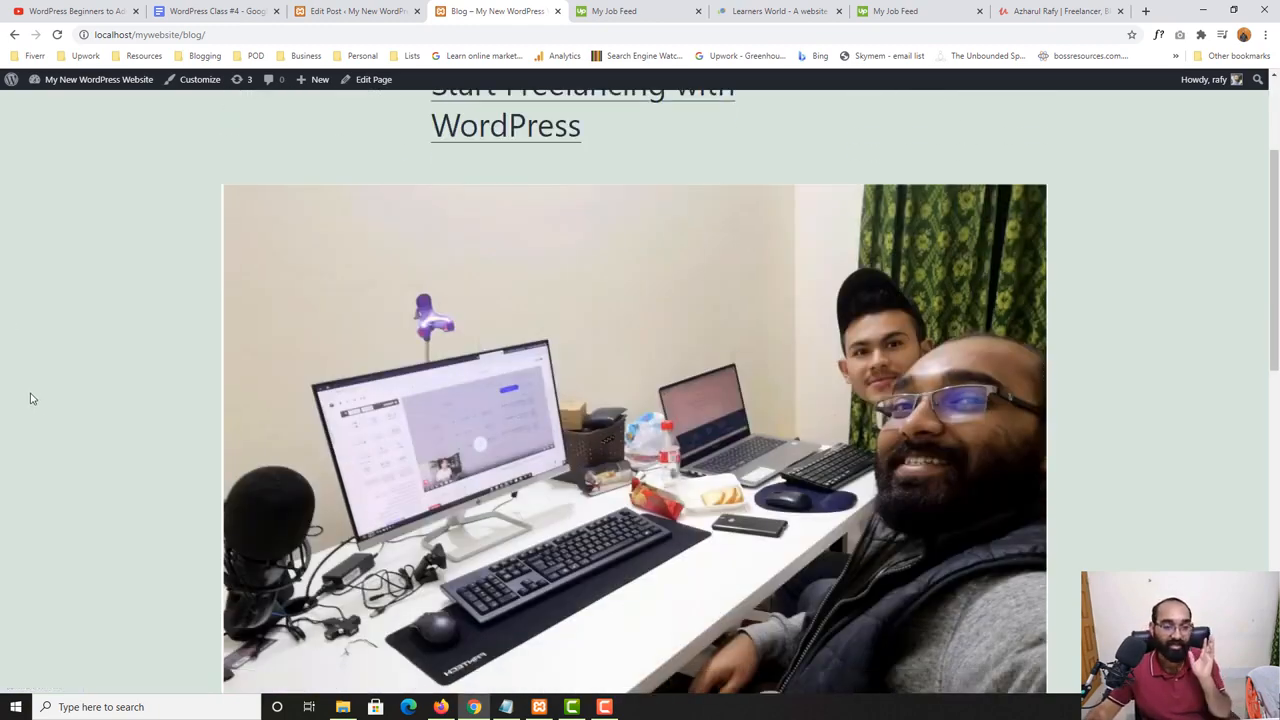
{"action": "scroll", "coordinate": [30, 398], "scroll_direction": "down", "scroll_amount": 3}
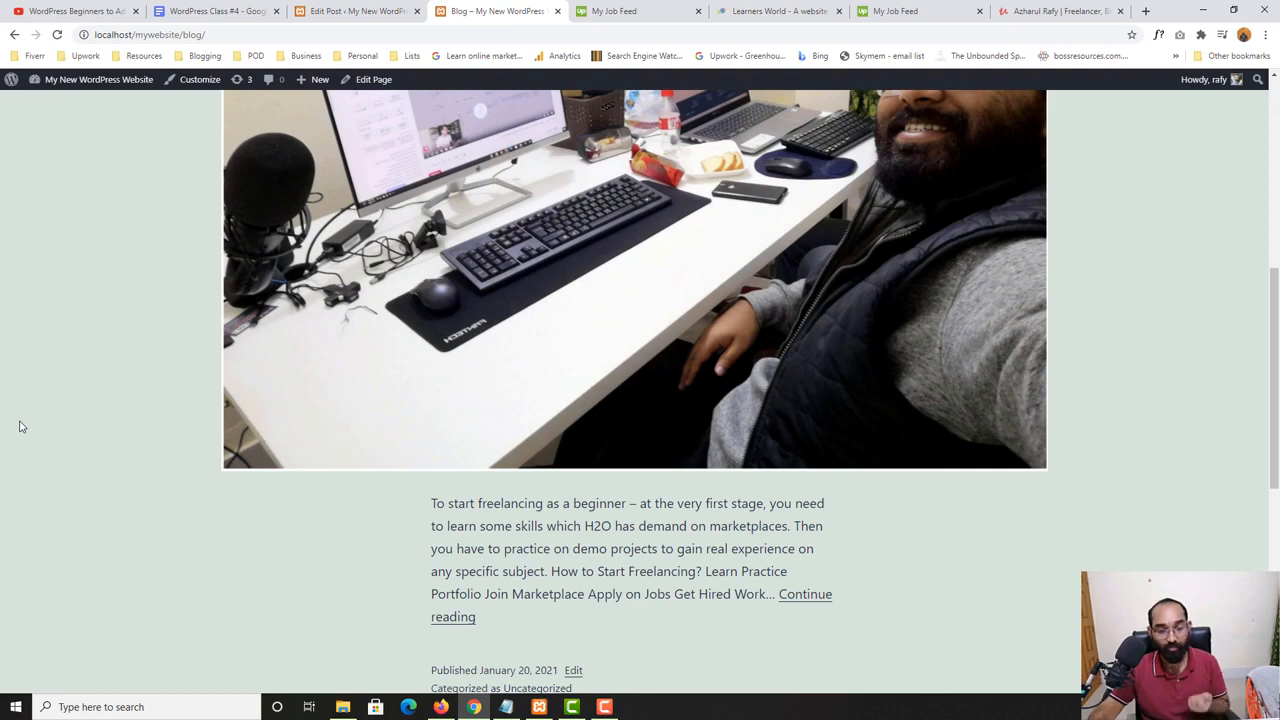
{"action": "scroll", "coordinate": [19, 427], "scroll_direction": "up", "scroll_amount": 2}
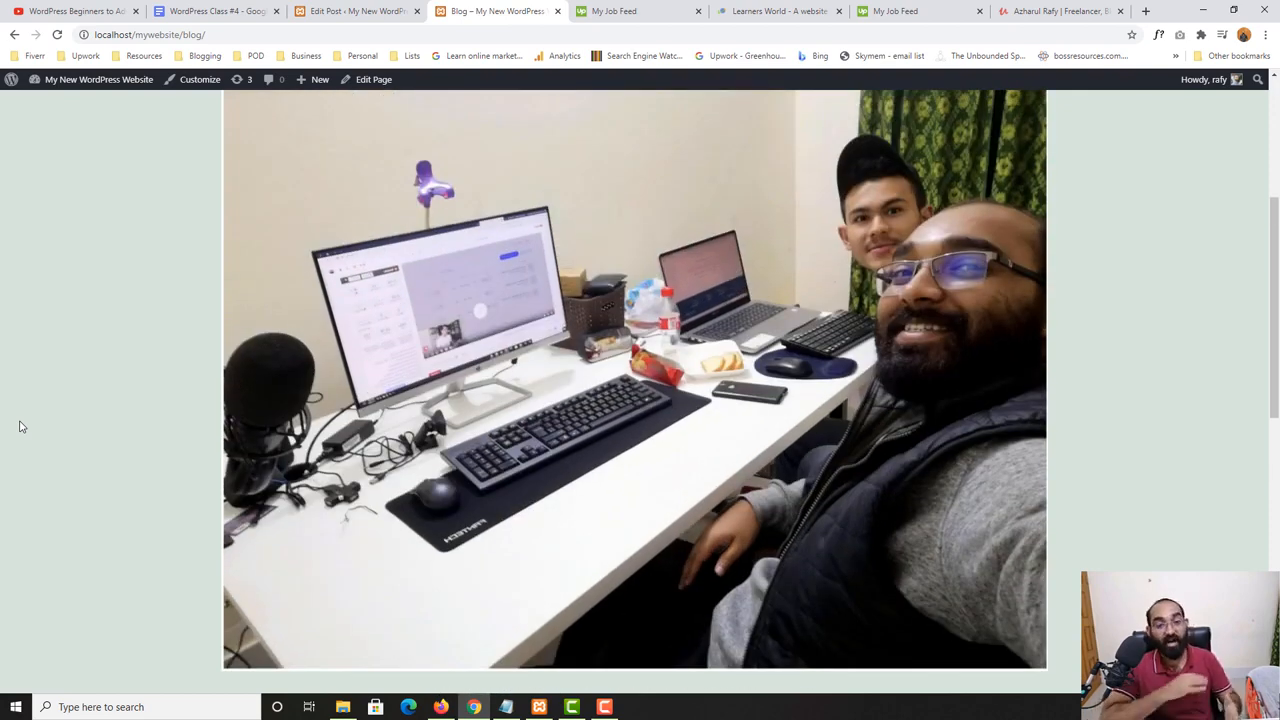
{"action": "scroll", "coordinate": [19, 427], "scroll_direction": "up", "scroll_amount": 3}
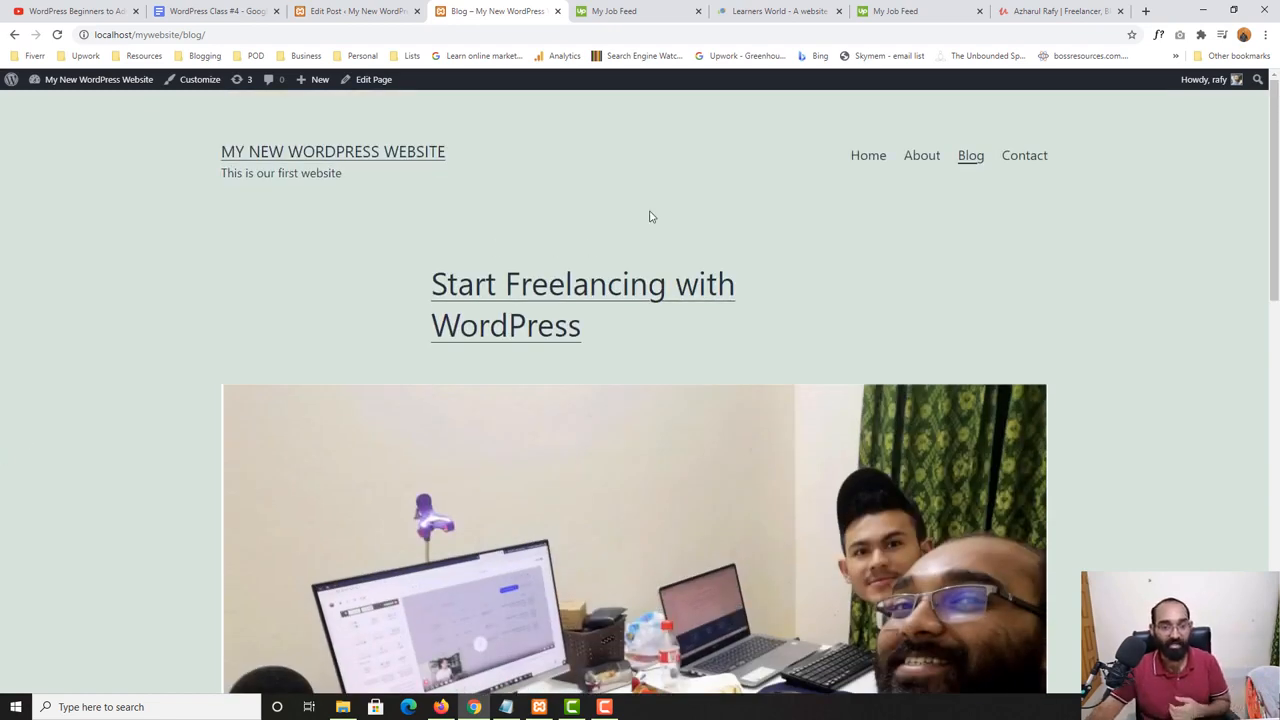
- Return to the post editor, open the media chooser for replacing the featured image and close it without picking another
{"action": "left_click", "coordinate": [352, 11]}
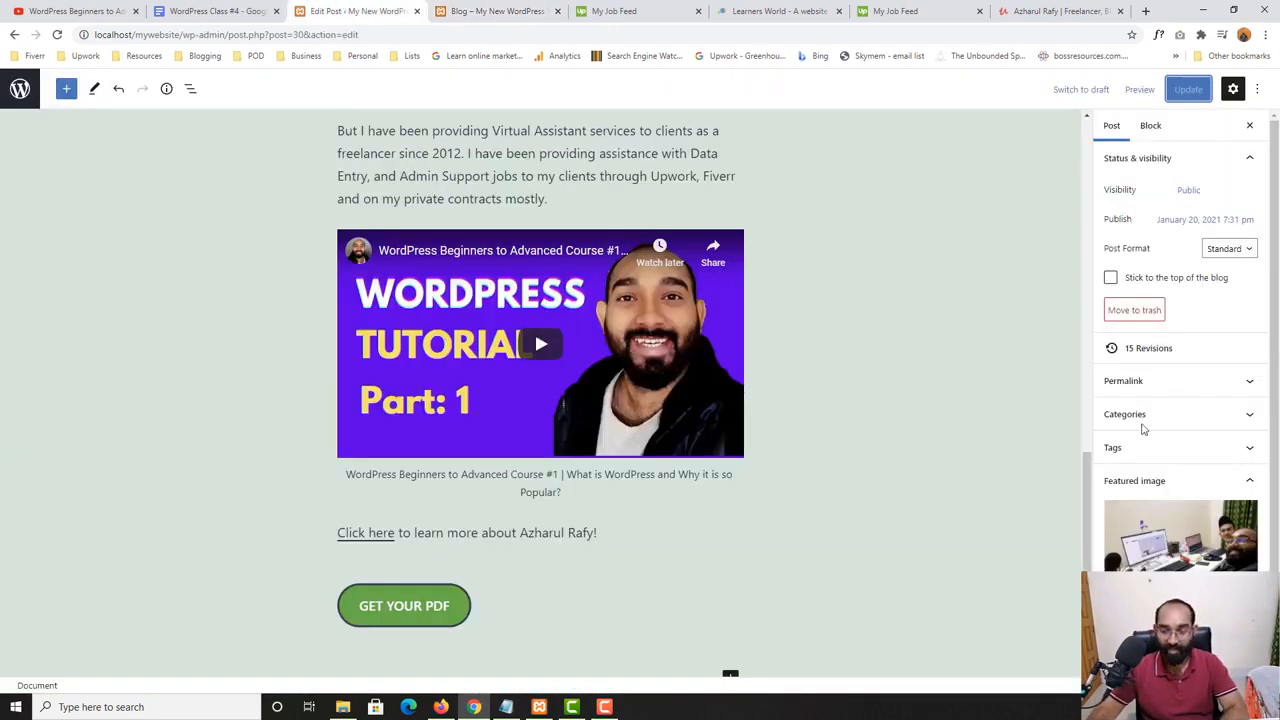
{"action": "scroll", "coordinate": [1160, 450], "scroll_direction": "down", "scroll_amount": 2}
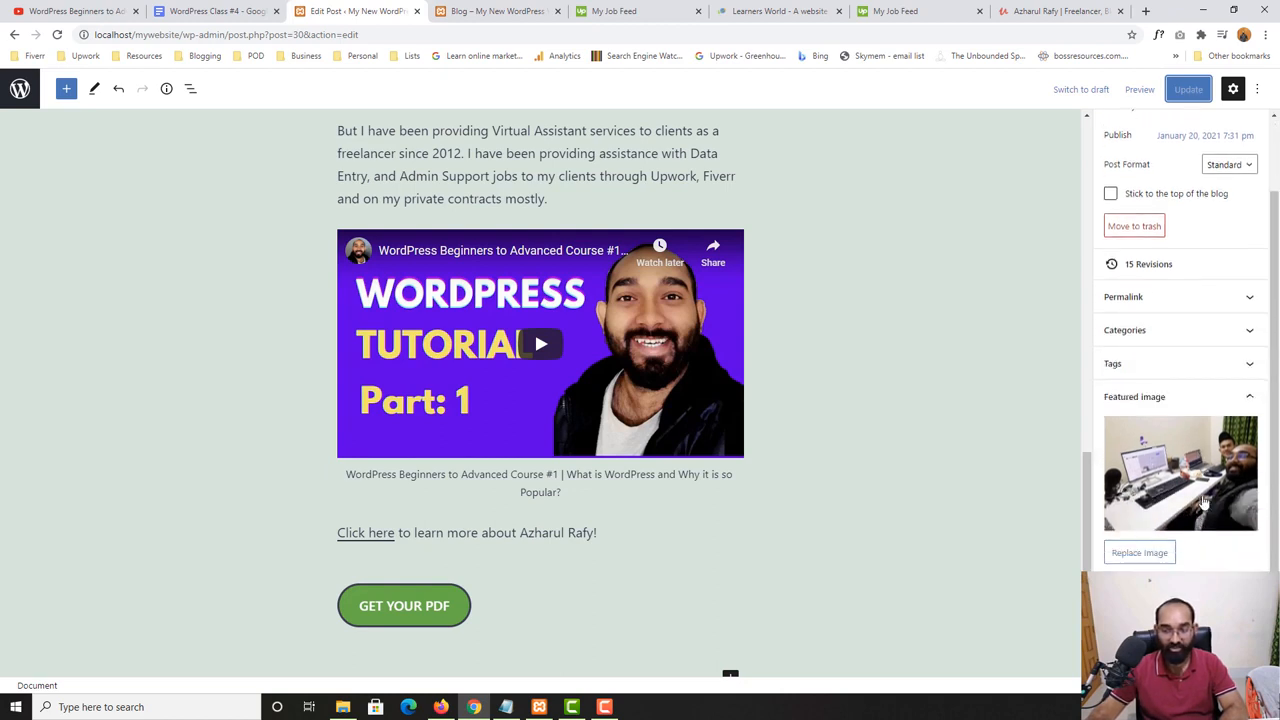
{"action": "left_click", "coordinate": [1126, 558]}
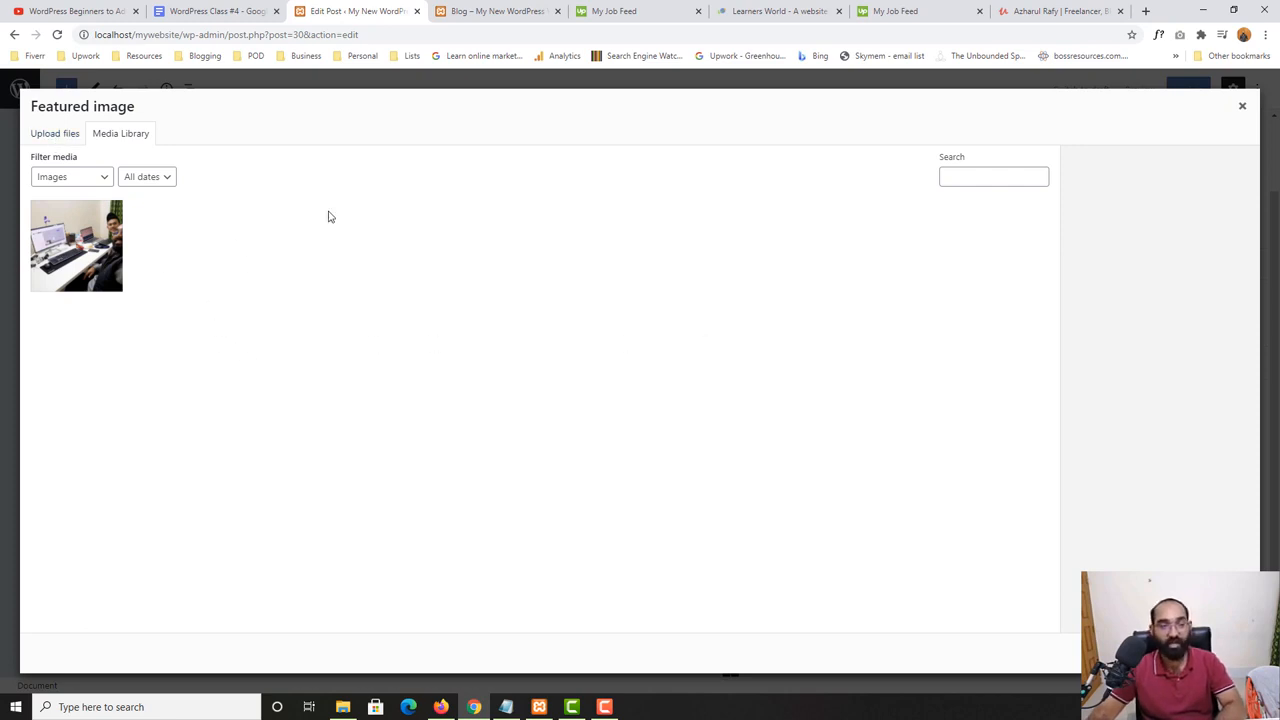
{"action": "left_click", "coordinate": [1242, 110]}
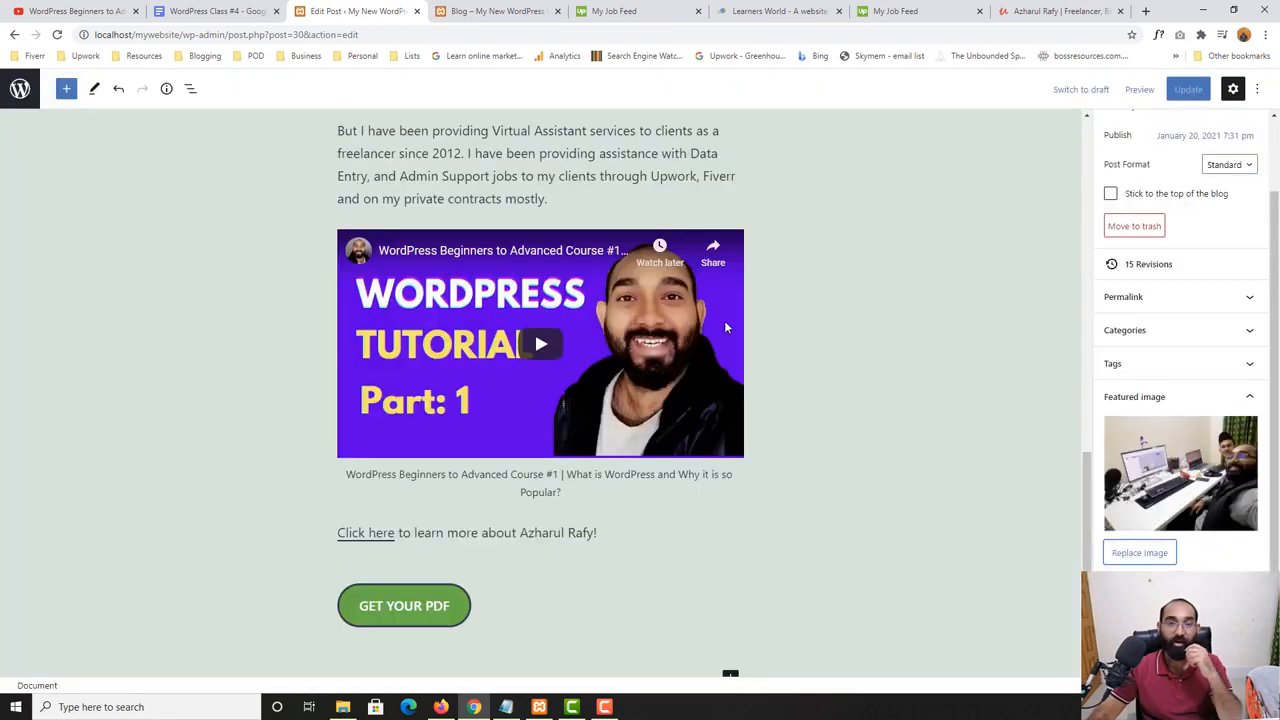
- Highlight "Category" in the topic list of the "WordPress Class #4" Google Doc and return to the post editor
{"action": "left_click", "coordinate": [245, 8]}
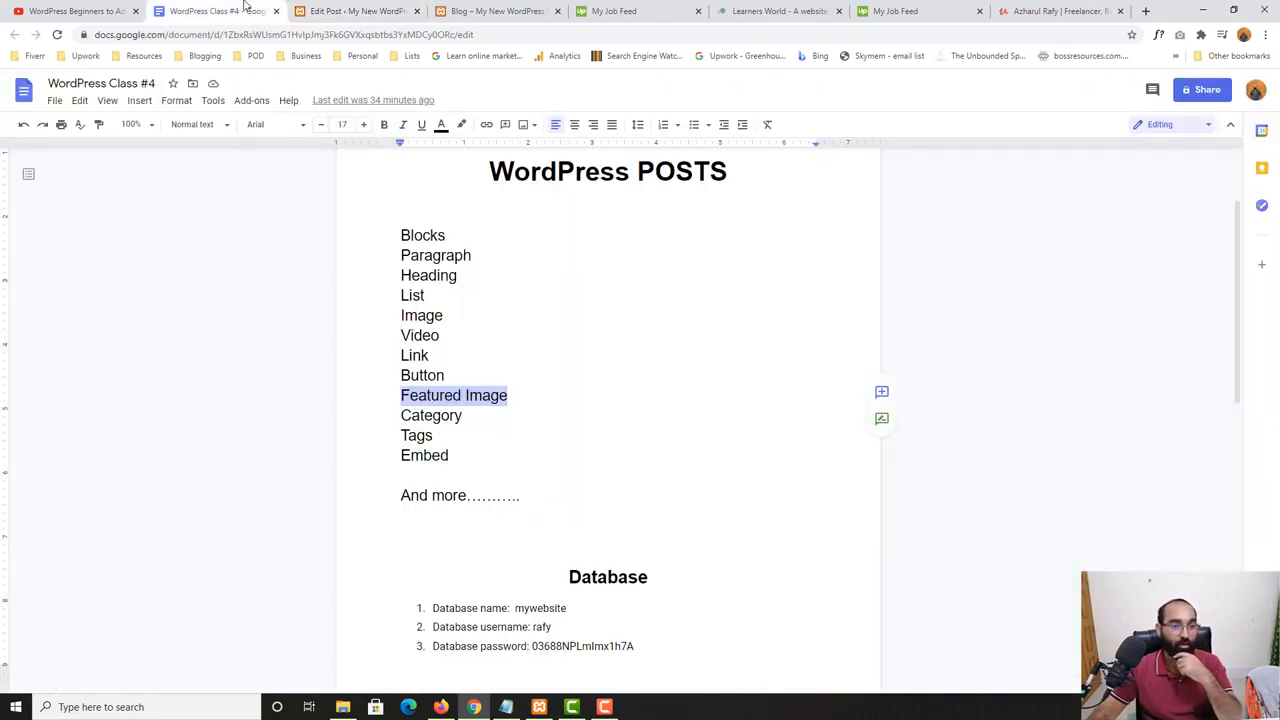
{"action": "double_click", "coordinate": [436, 417]}
{"action": "left_click", "coordinate": [355, 11]}
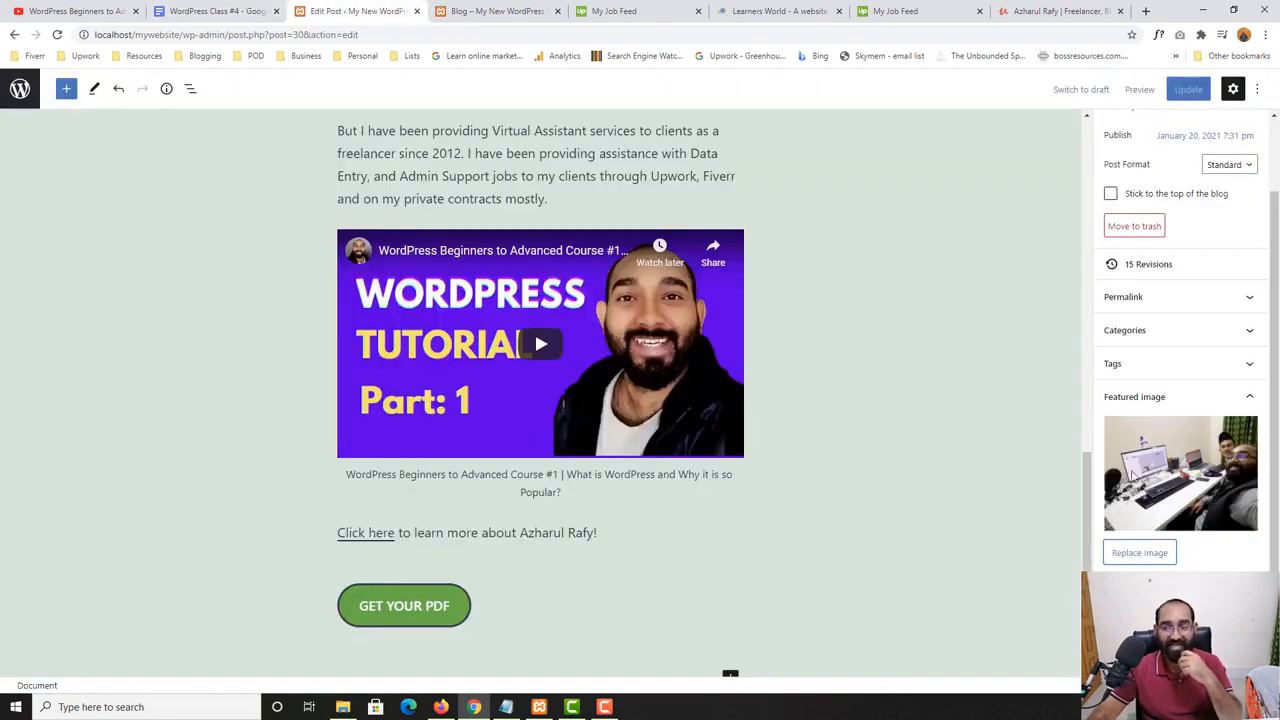
- Expand the post's category settings and check the category shown under the post on the website's Blog page
{"action": "scroll", "coordinate": [869, 454], "scroll_direction": "up", "scroll_amount": 15}
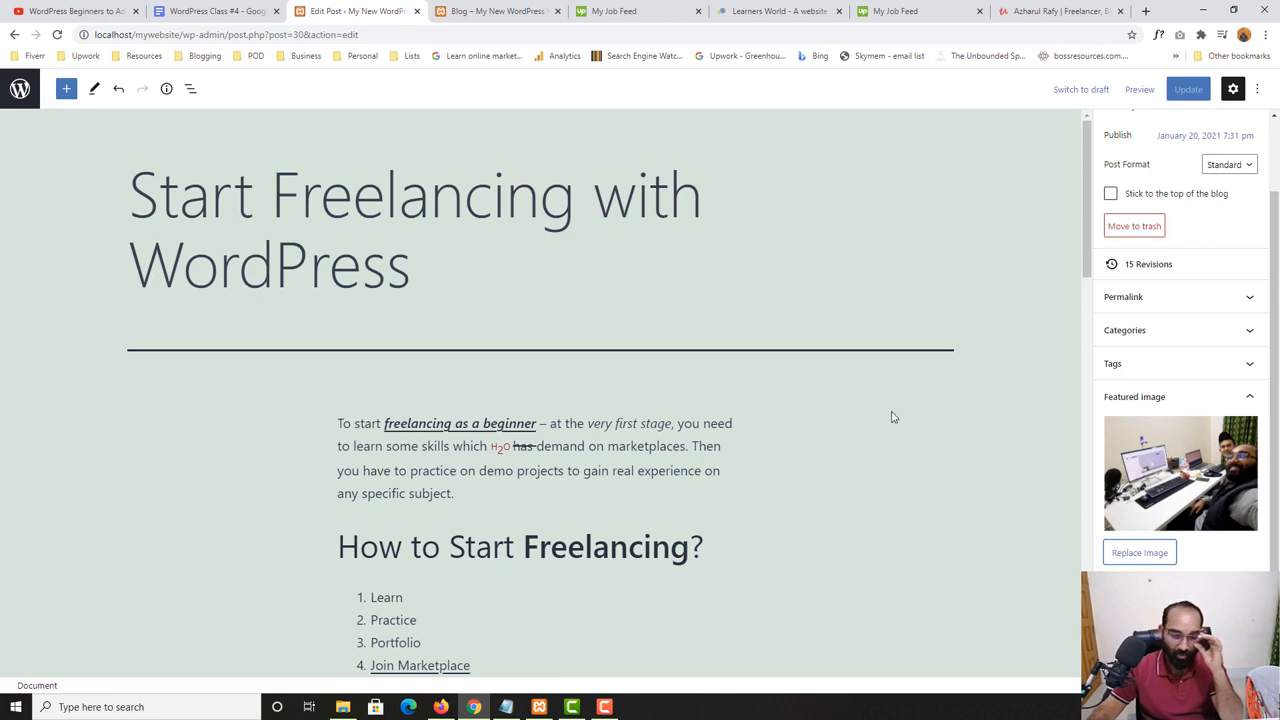
{"action": "scroll", "coordinate": [551, 366], "scroll_direction": "down", "scroll_amount": 2}
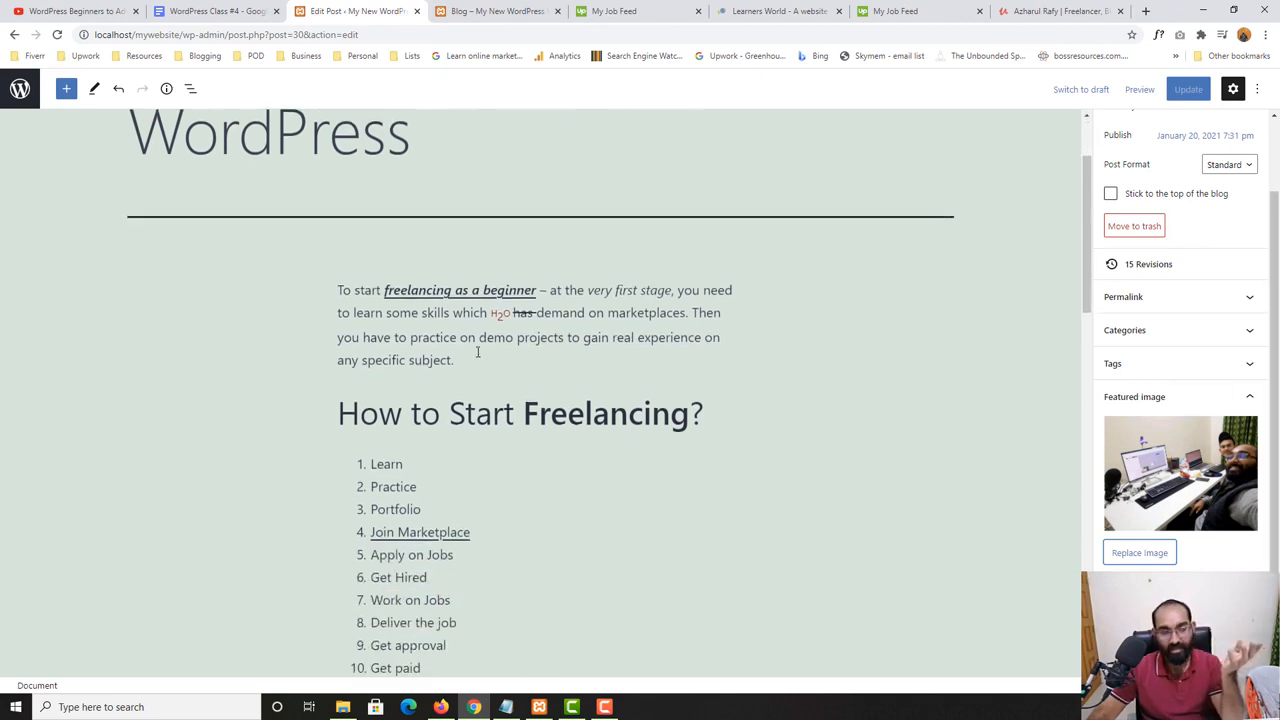
{"action": "scroll", "coordinate": [477, 352], "scroll_direction": "up", "scroll_amount": 2}
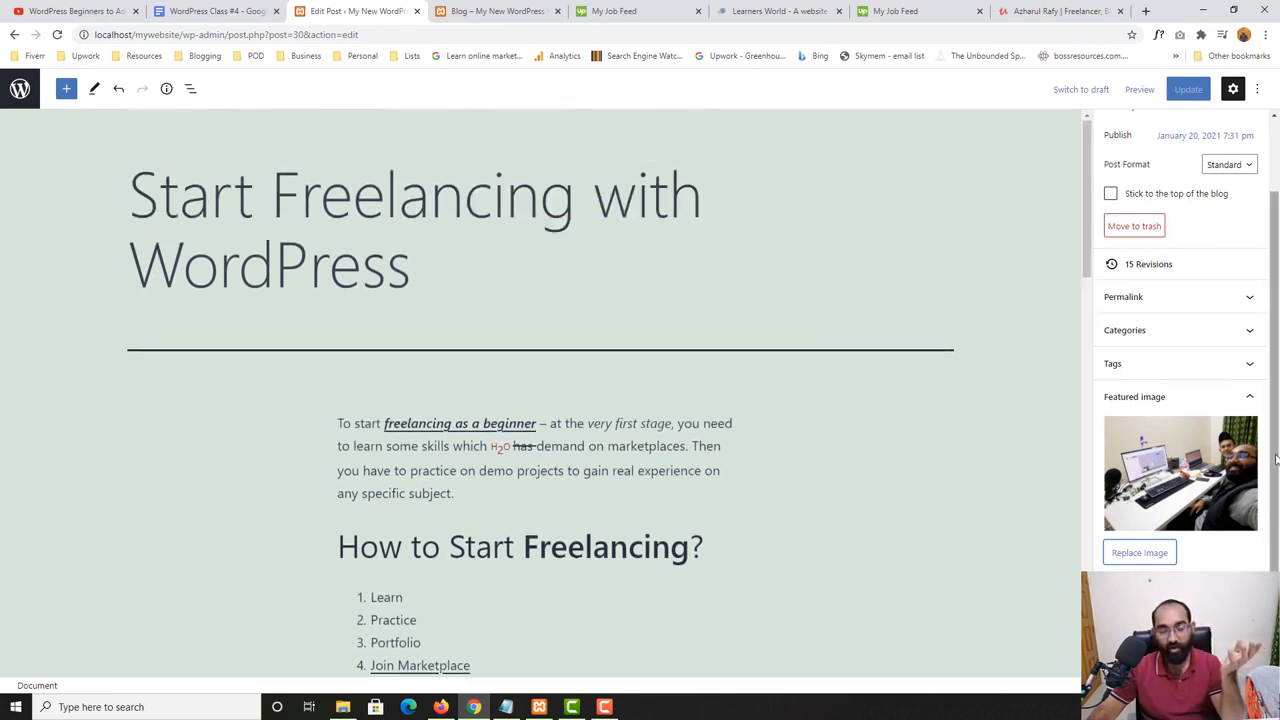
{"action": "left_click", "coordinate": [1172, 343]}
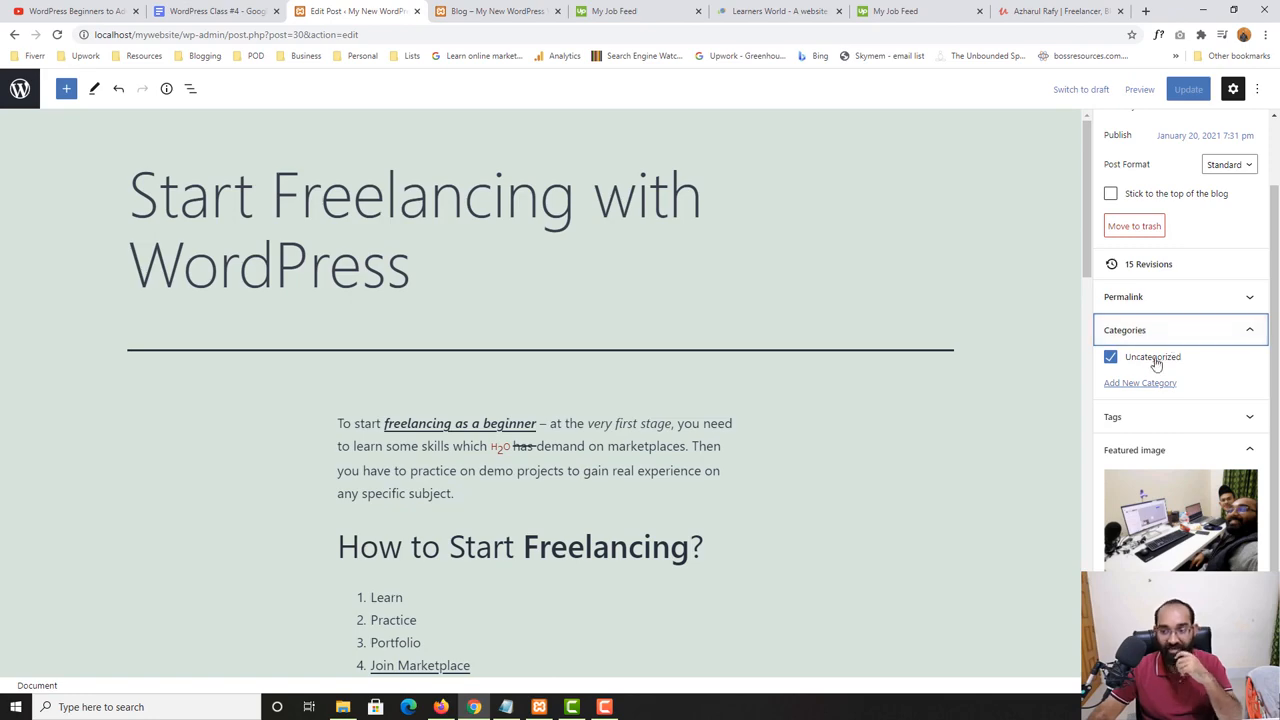
{"action": "left_click", "coordinate": [500, 11]}
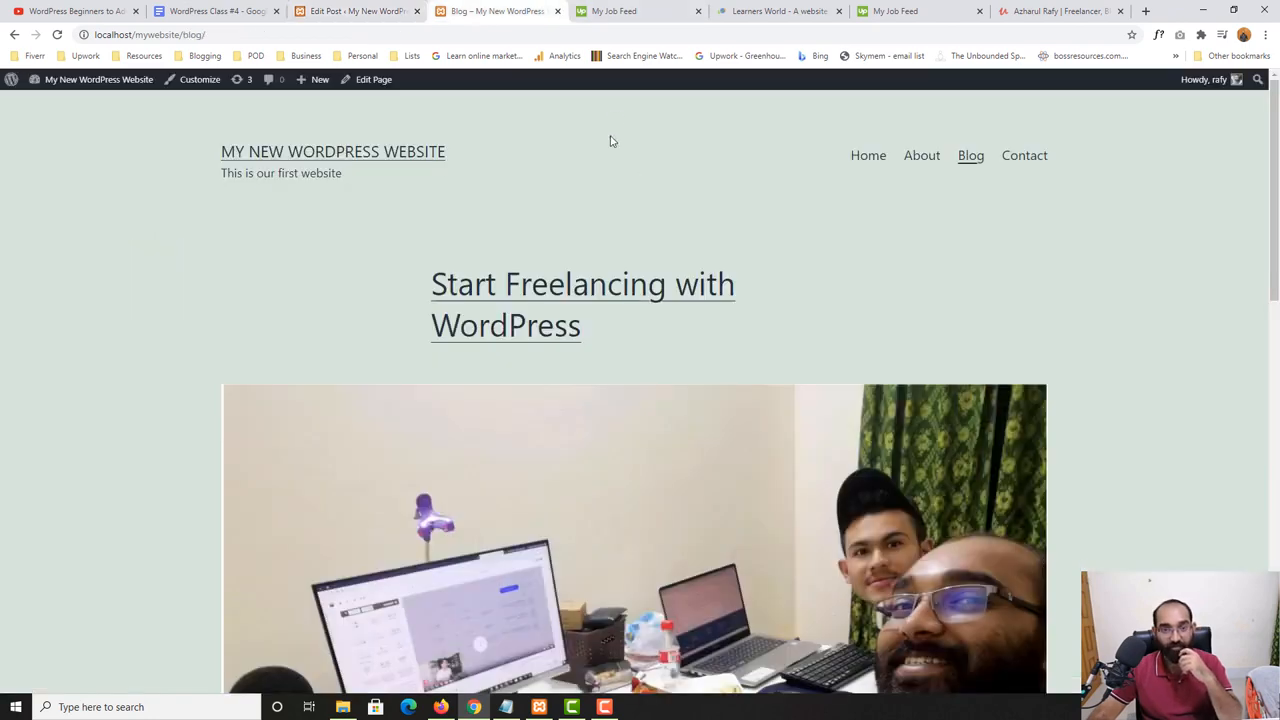
{"action": "scroll", "coordinate": [137, 529], "scroll_direction": "down", "scroll_amount": 8}
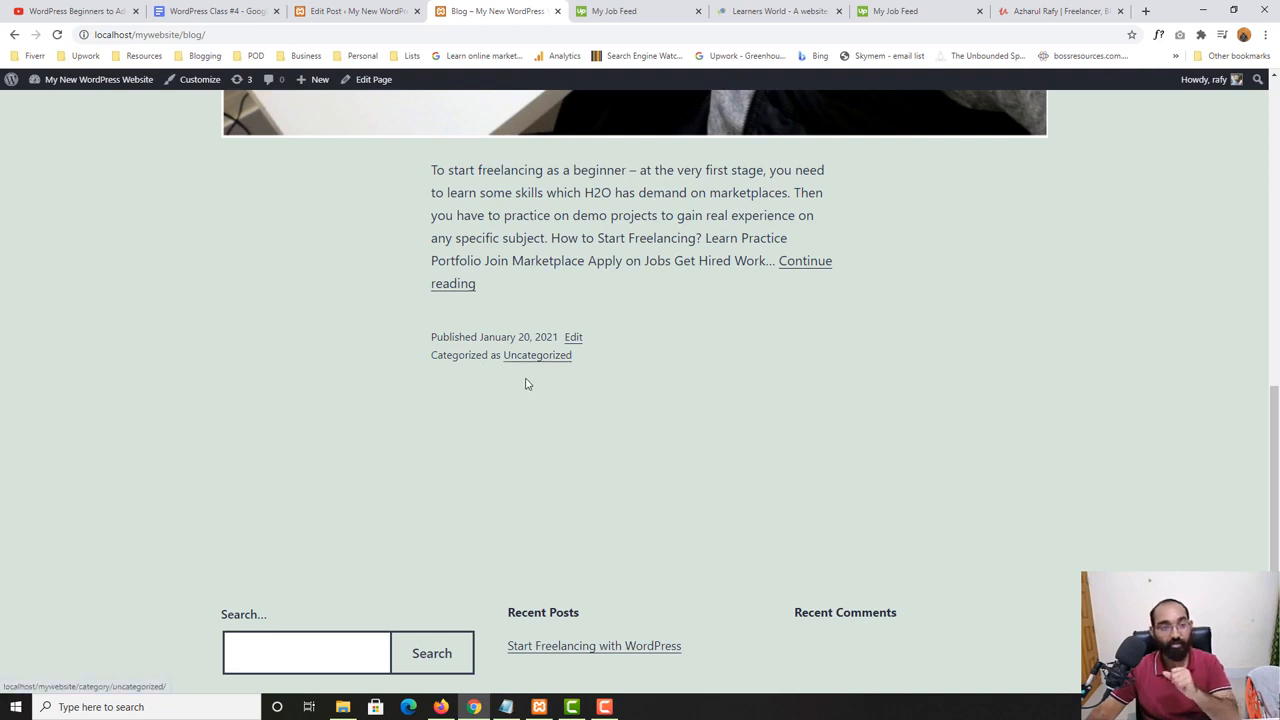
- Return to the post editor, replace the post's Uncategorized category with a new category named "Freelancing" and update the post
{"action": "left_click", "coordinate": [352, 10]}
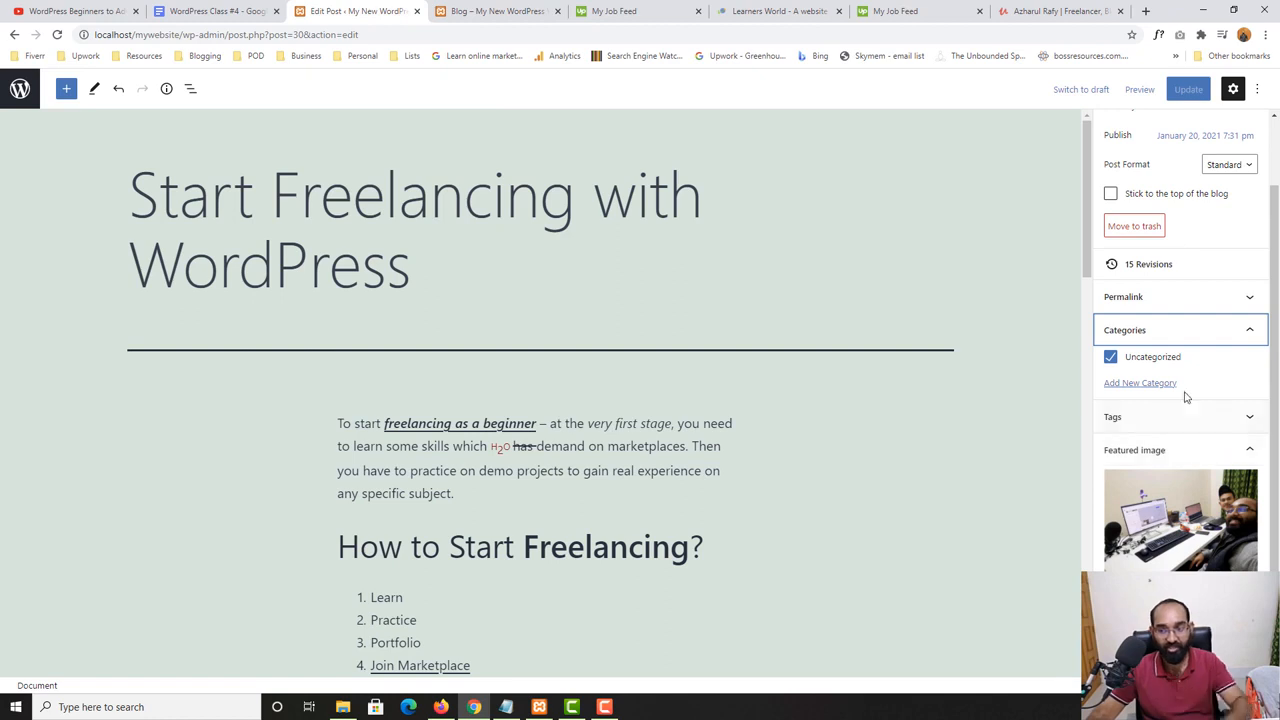
{"action": "left_click", "coordinate": [1146, 386]}
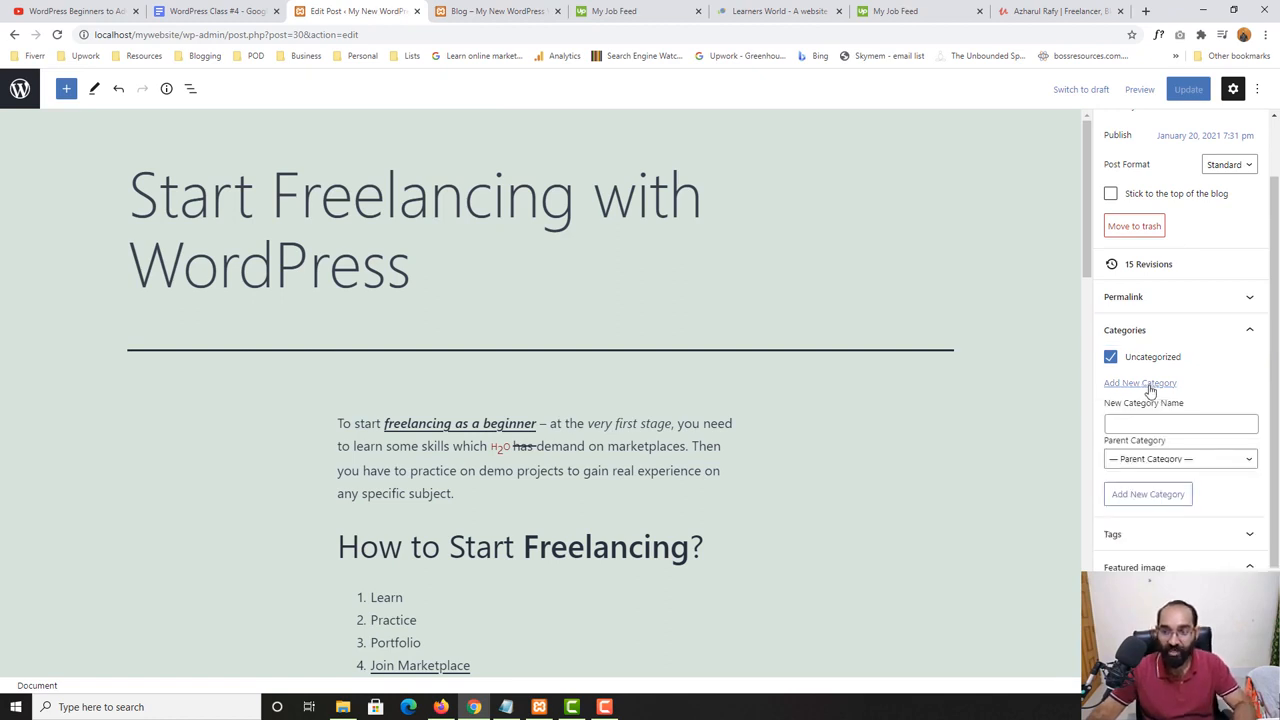
{"action": "left_click", "coordinate": [1188, 425]}
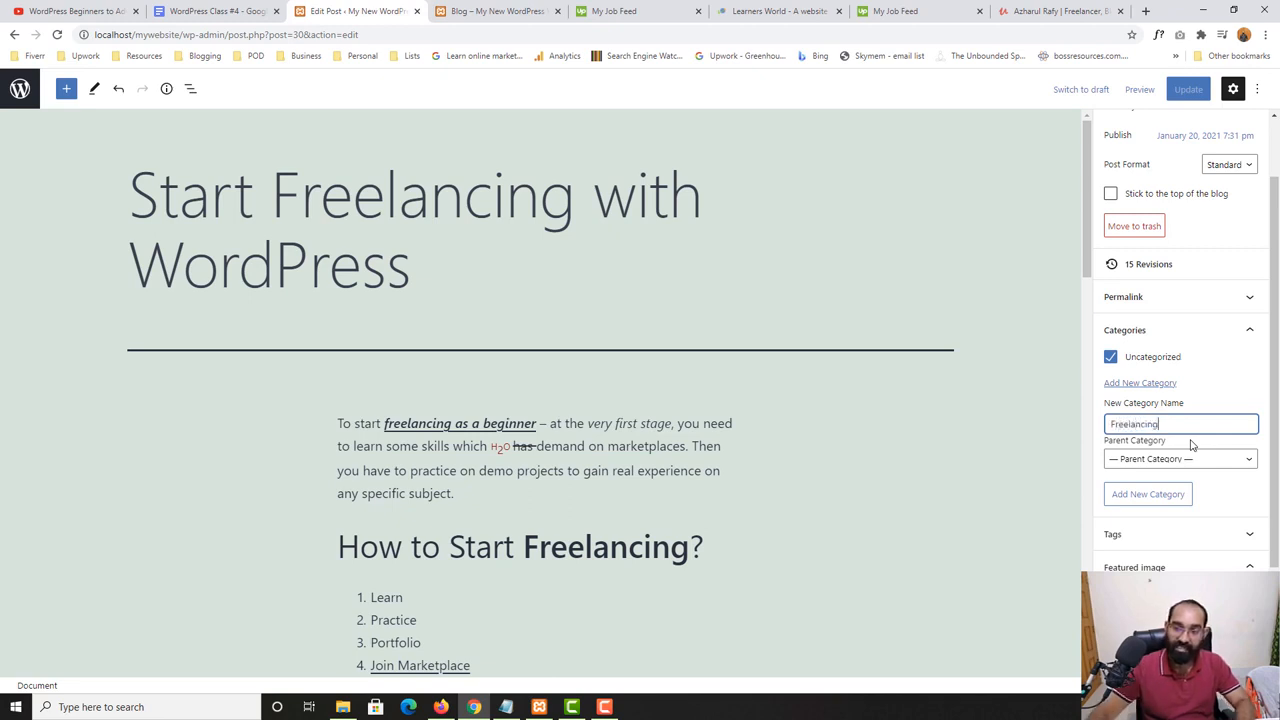
{"action": "left_click", "coordinate": [1166, 503]}
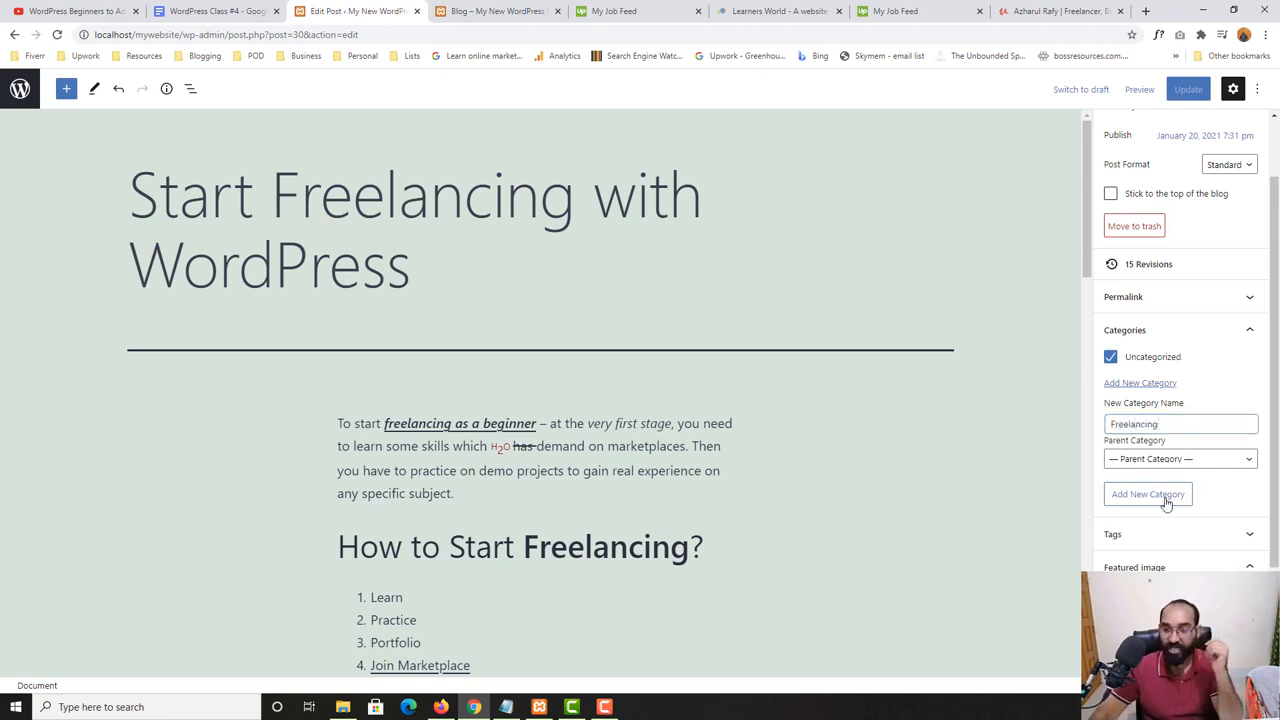
{"action": "left_click", "coordinate": [1111, 358]}
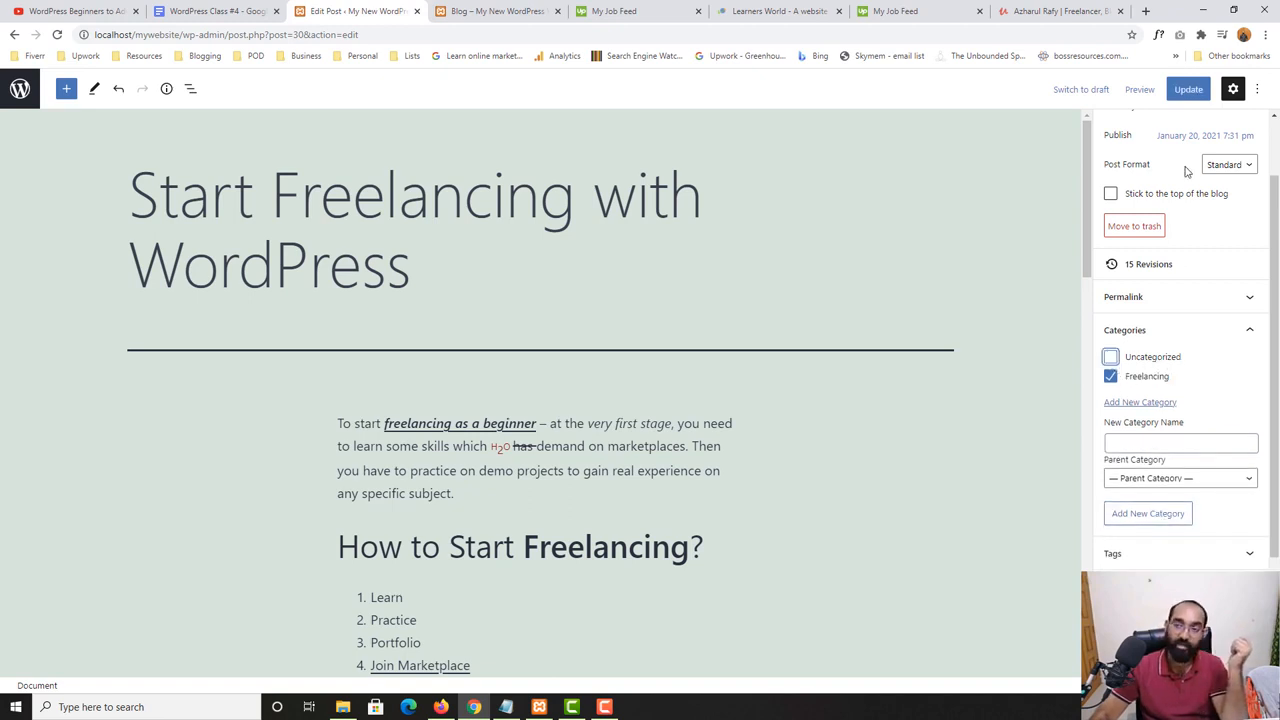
{"action": "left_click", "coordinate": [1188, 89]}
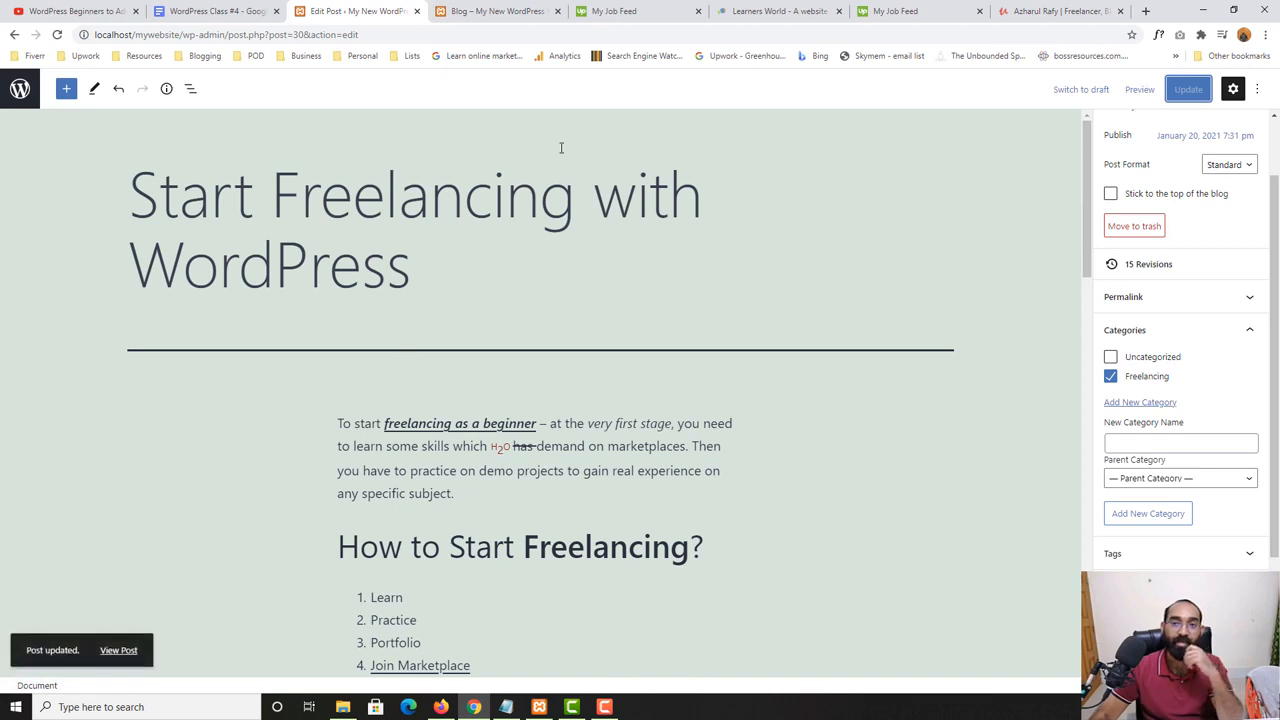
- Reload the website's Blog page, open the post's Freelancing category link and look over the category archive page
{"action": "left_click", "coordinate": [490, 11]}
{"action": "left_click", "coordinate": [58, 35]}
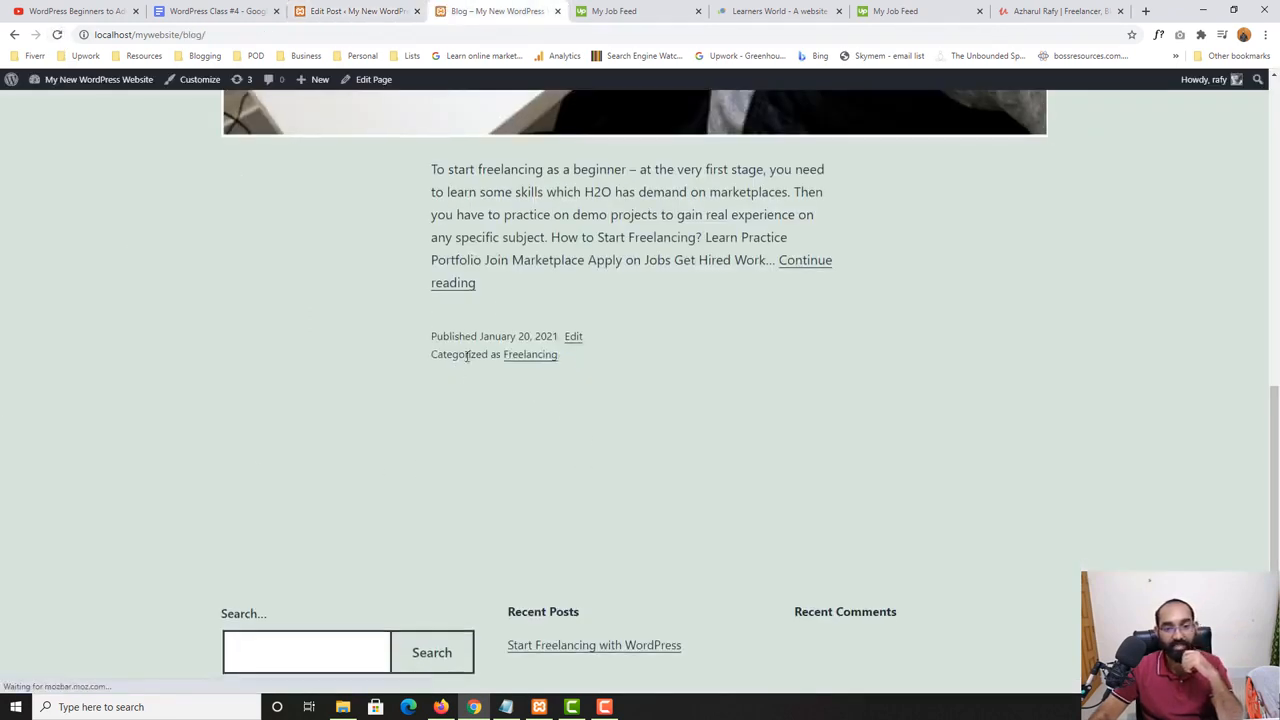
{"action": "left_click", "coordinate": [526, 356]}
{"action": "scroll", "coordinate": [441, 347], "scroll_direction": "down", "scroll_amount": 9}
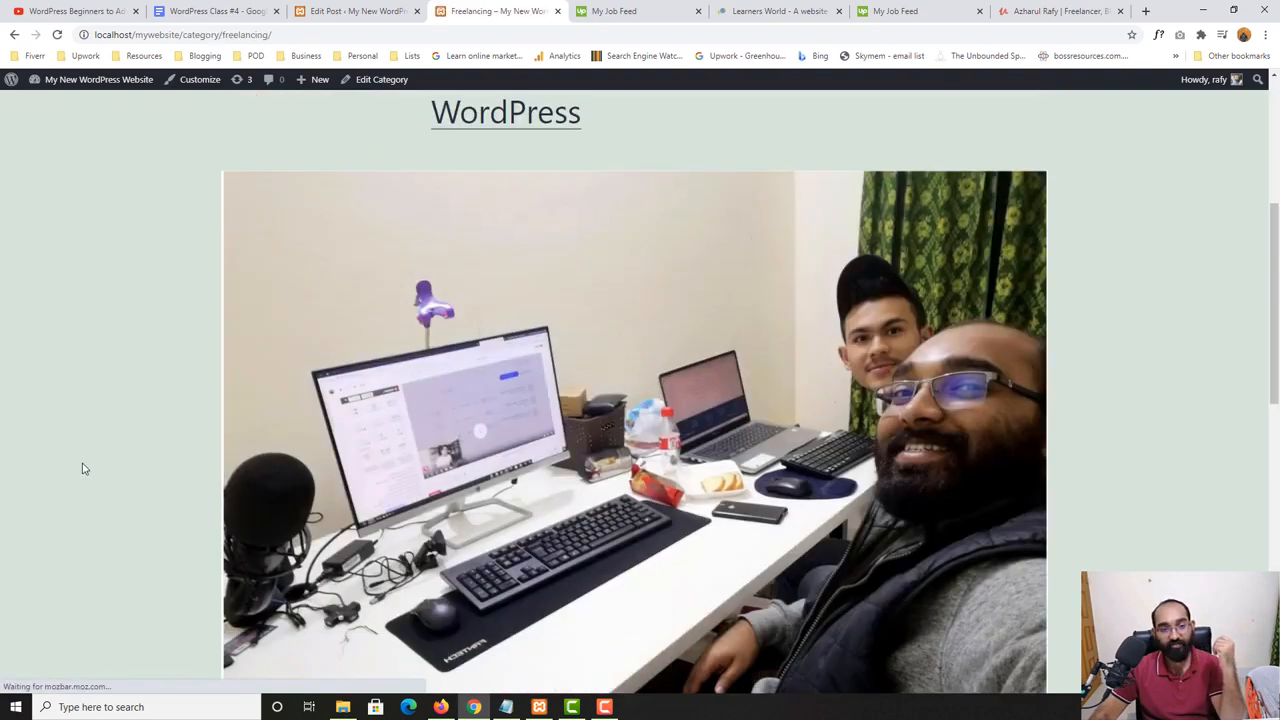
{"action": "scroll", "coordinate": [482, 360], "scroll_direction": "up", "scroll_amount": 10}
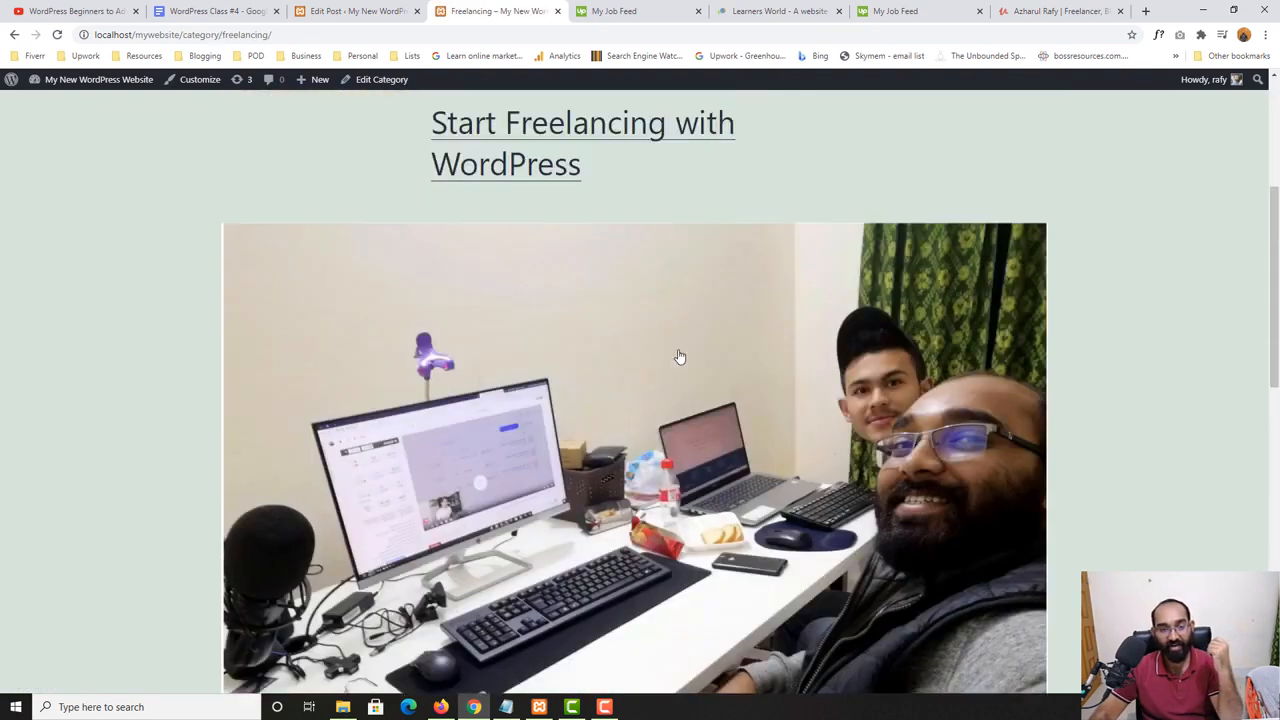
- Go back from the post editor to the list of all posts and start a new post
{"action": "left_click", "coordinate": [338, 10]}
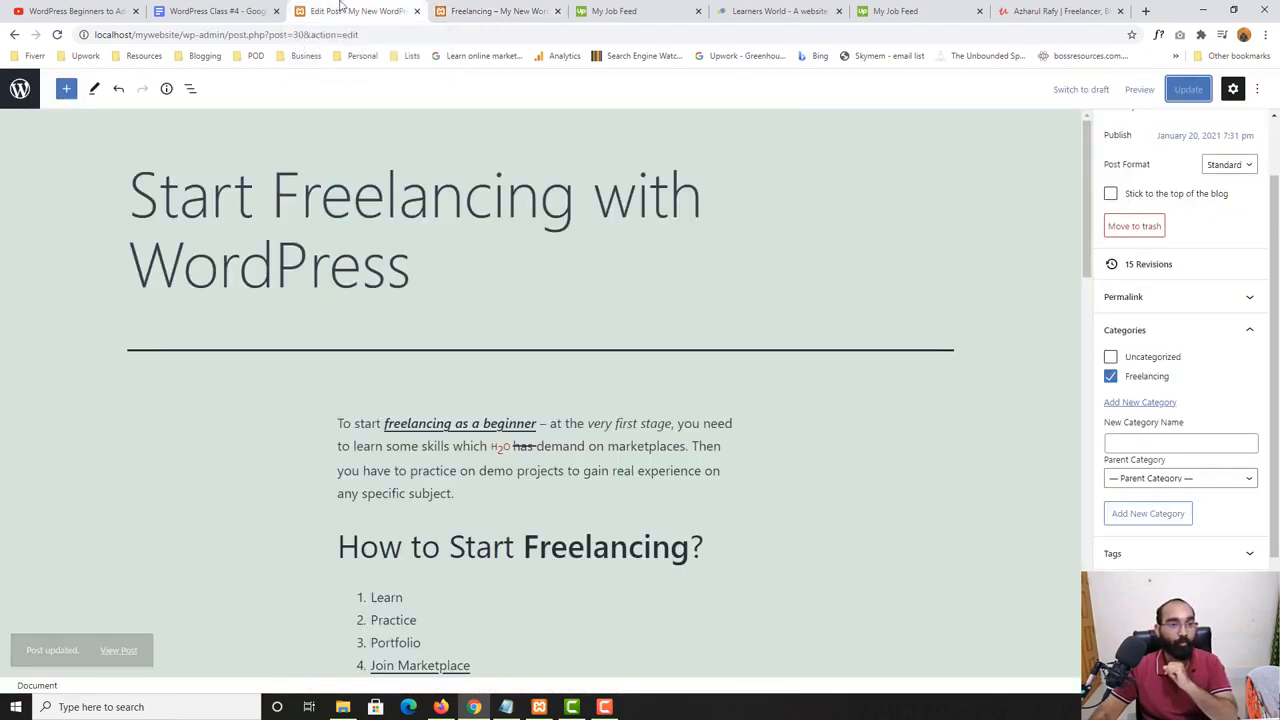
{"action": "left_click", "coordinate": [24, 89]}
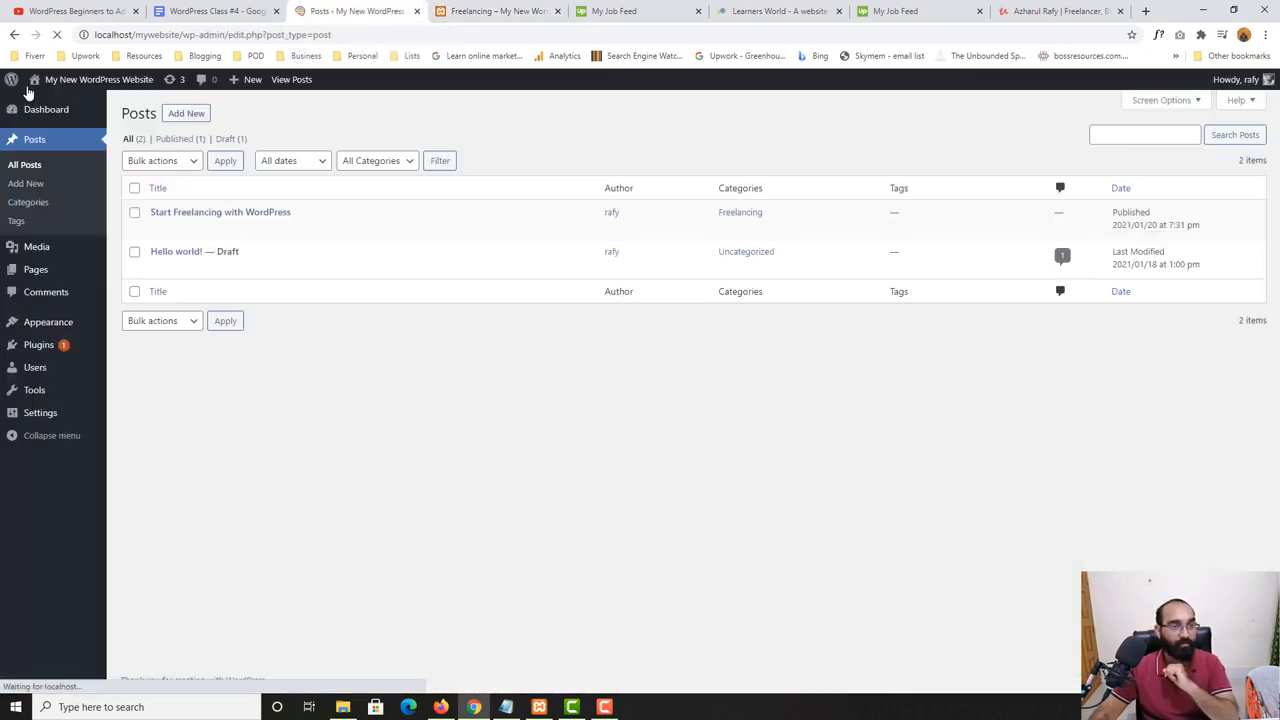
{"action": "left_click", "coordinate": [184, 117]}
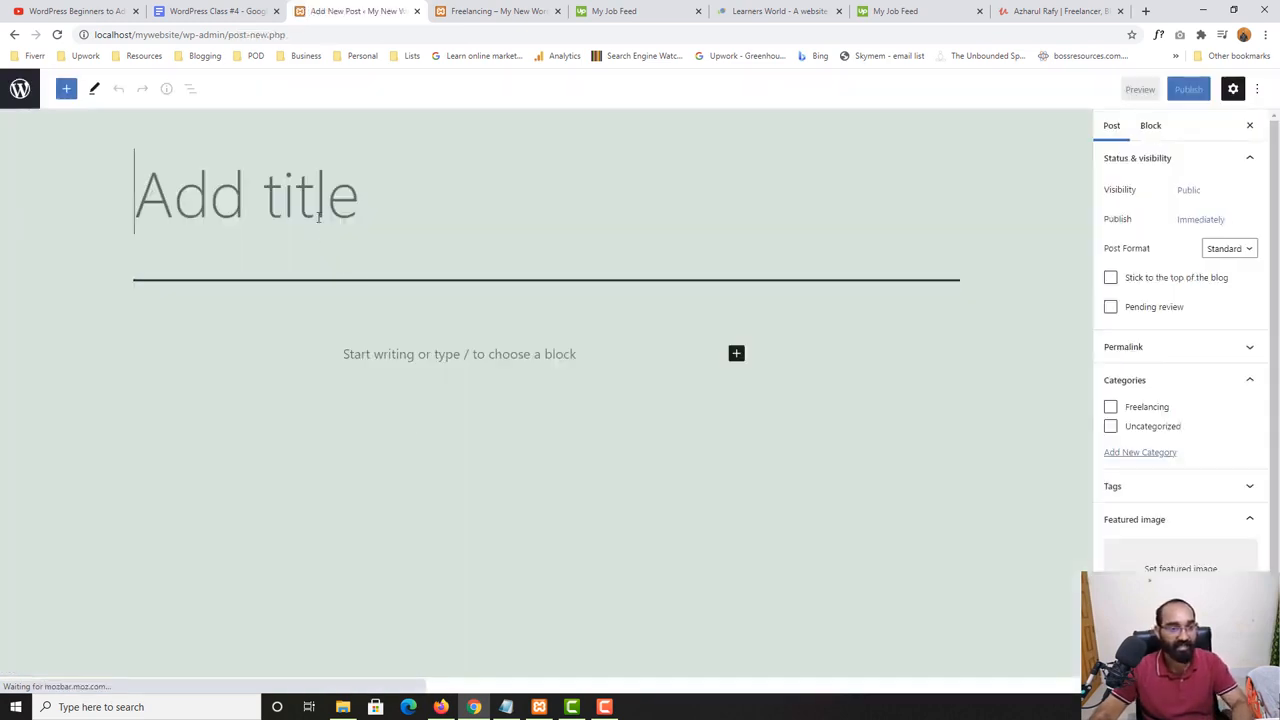
- Title the new post "Learn More About Categories"
{"action": "type", "text": "Free"}
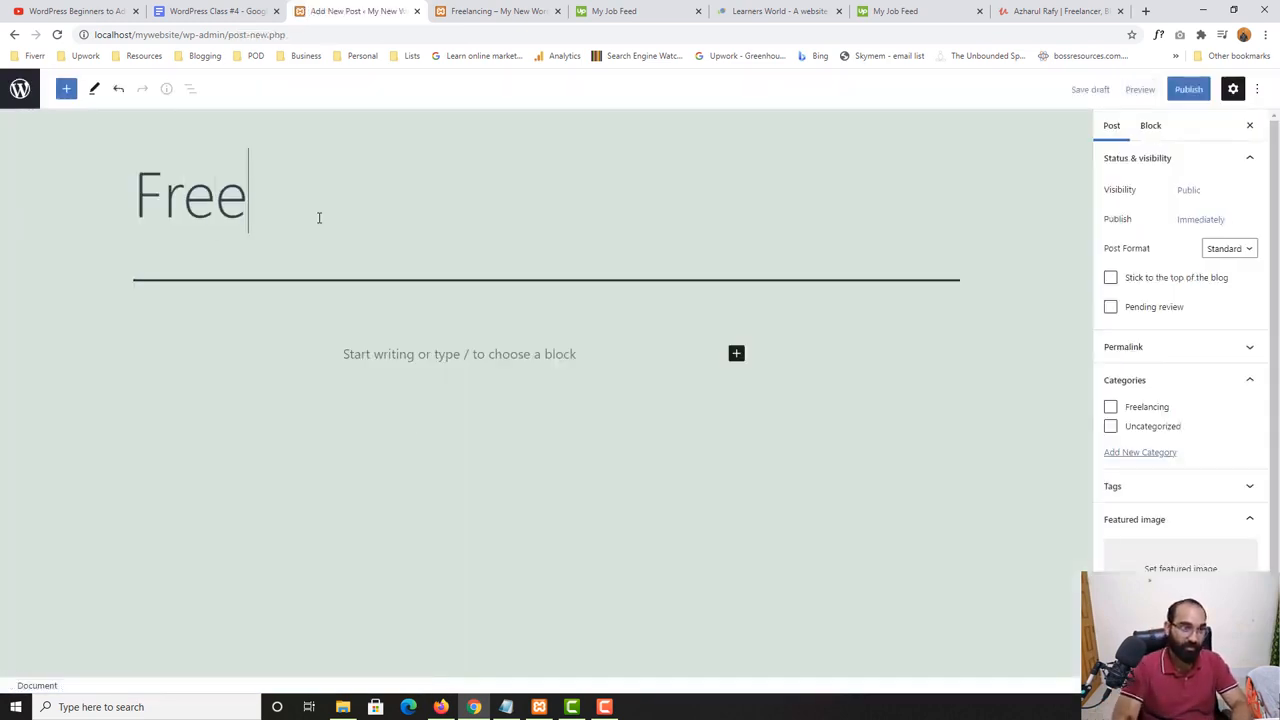
{"action": "key", "text": "BackSpace"}
{"action": "key", "text": "BackSpace"}
{"action": "key", "text": "BackSpace"}
{"action": "key", "text": "BackSpace"}
{"action": "type", "text": "Lear"}
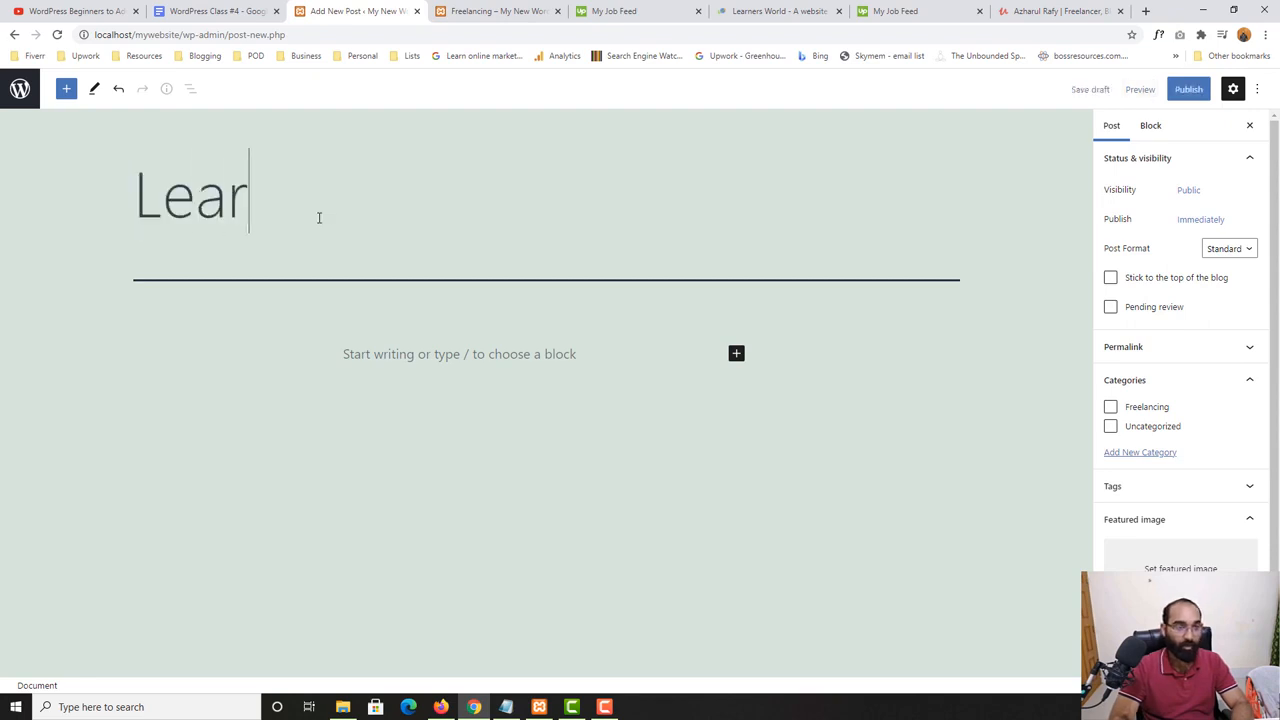
{"action": "type", "text": "n More"}
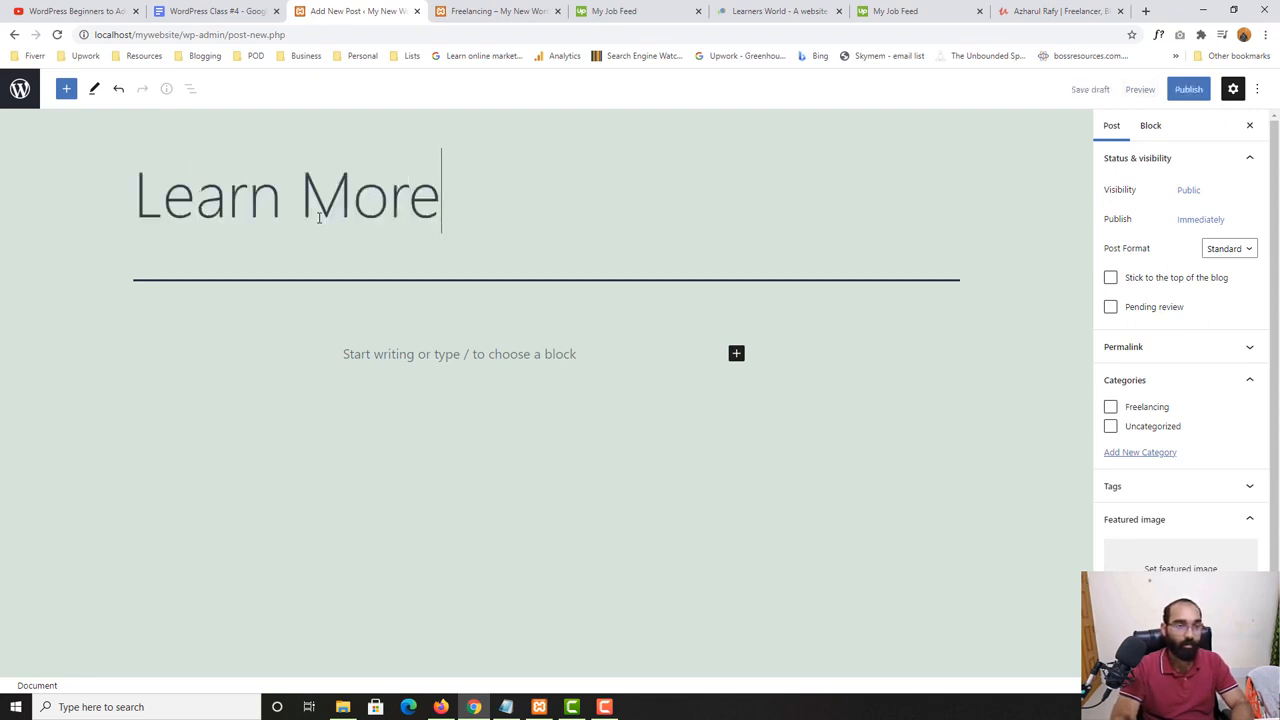
{"action": "type", "text": " About Categro"}
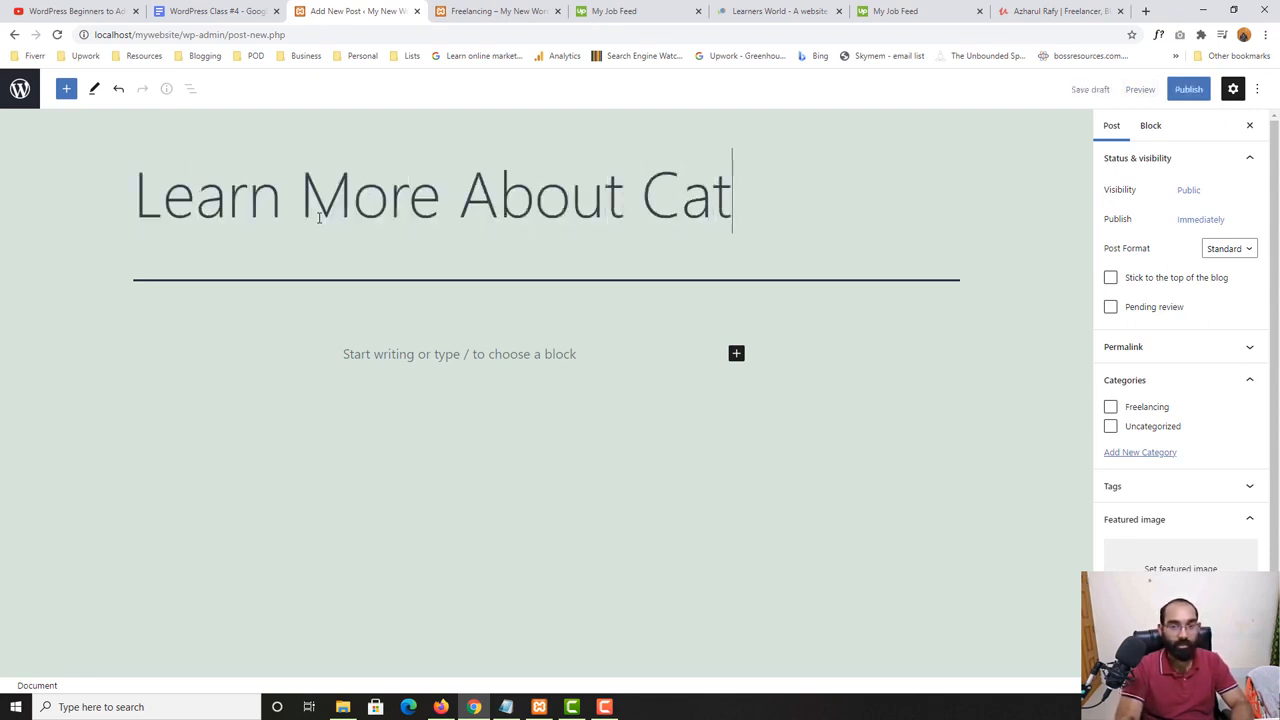
{"action": "key", "text": "BackSpace"}
{"action": "key", "text": "BackSpace"}
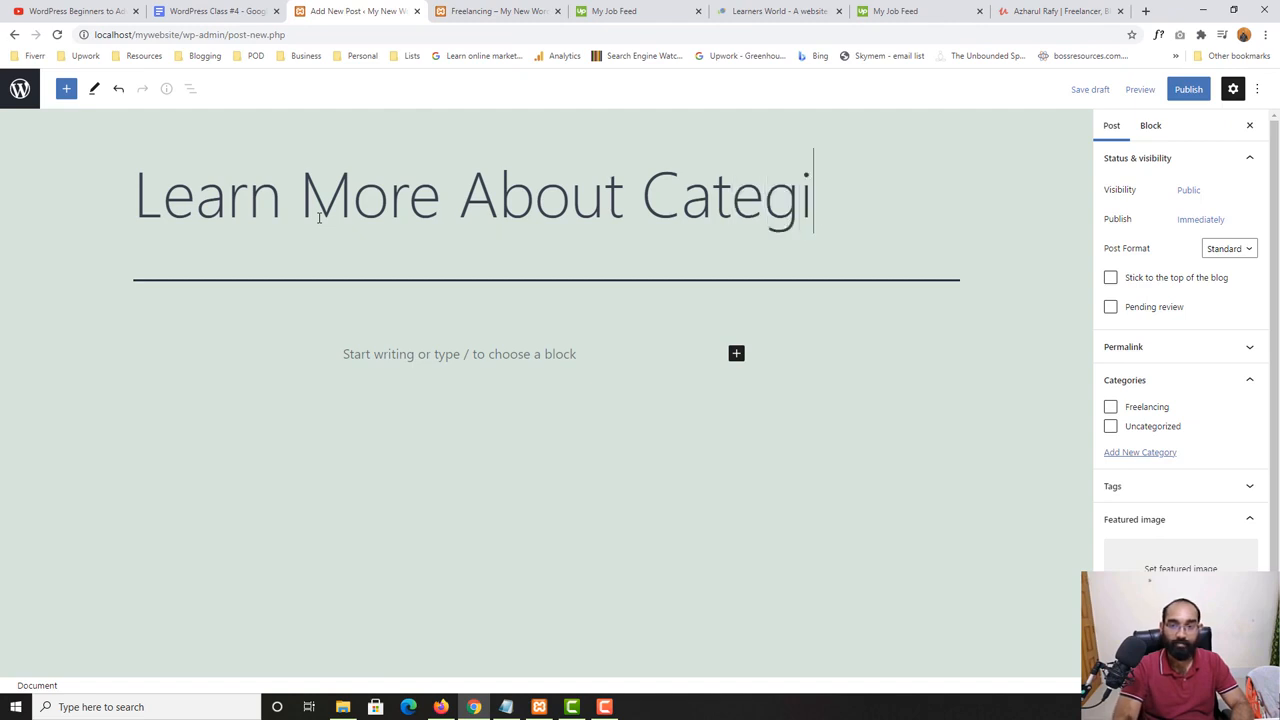
{"action": "type", "text": "ories"}
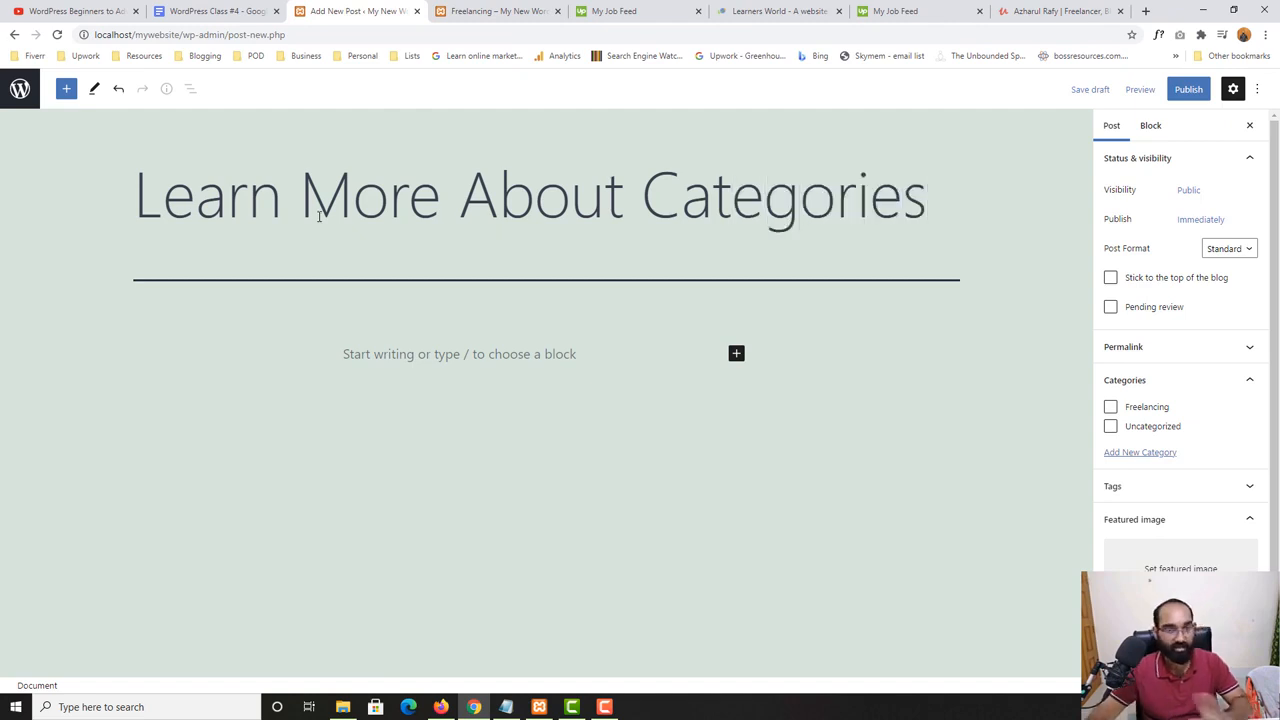
- Copy the excerpt of "How to Start Freelancing? – BEGINNERS GUIDE!" from the Learners World website and paste it as the new post's body
{"action": "left_click", "coordinate": [497, 11]}
{"action": "left_click", "coordinate": [650, 11]}
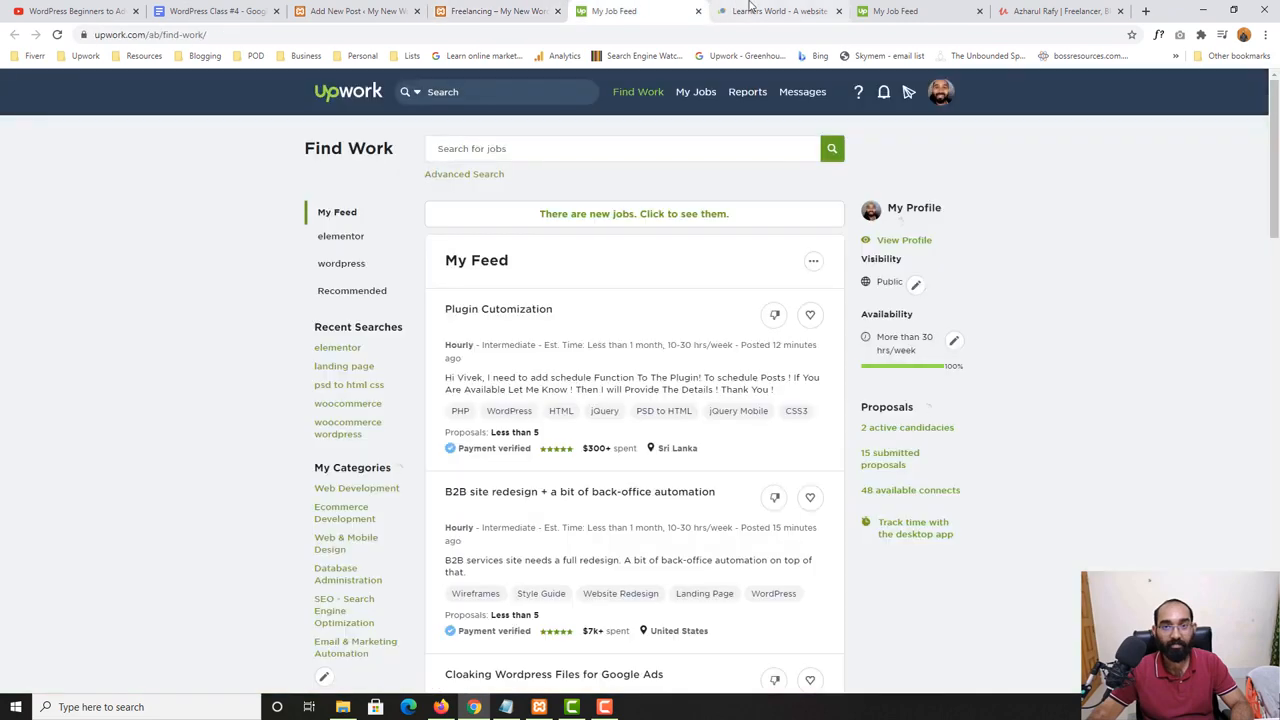
{"action": "left_click", "coordinate": [752, 11]}
{"action": "left_click_drag", "start_coordinate": [249, 247], "coordinate": [446, 320]}
{"action": "key", "text": "ctrl+c"}
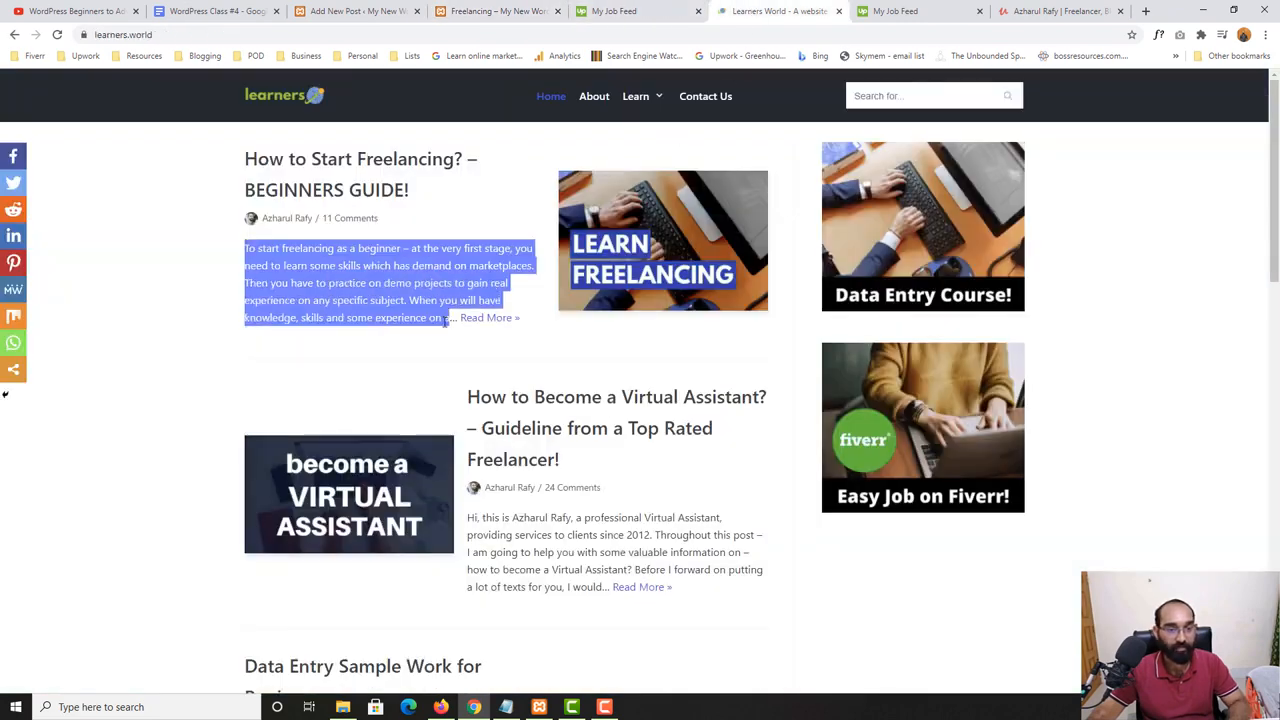
{"action": "left_click", "coordinate": [340, 8]}
{"action": "left_click", "coordinate": [411, 364]}
{"action": "key", "text": "ctrl+v"}
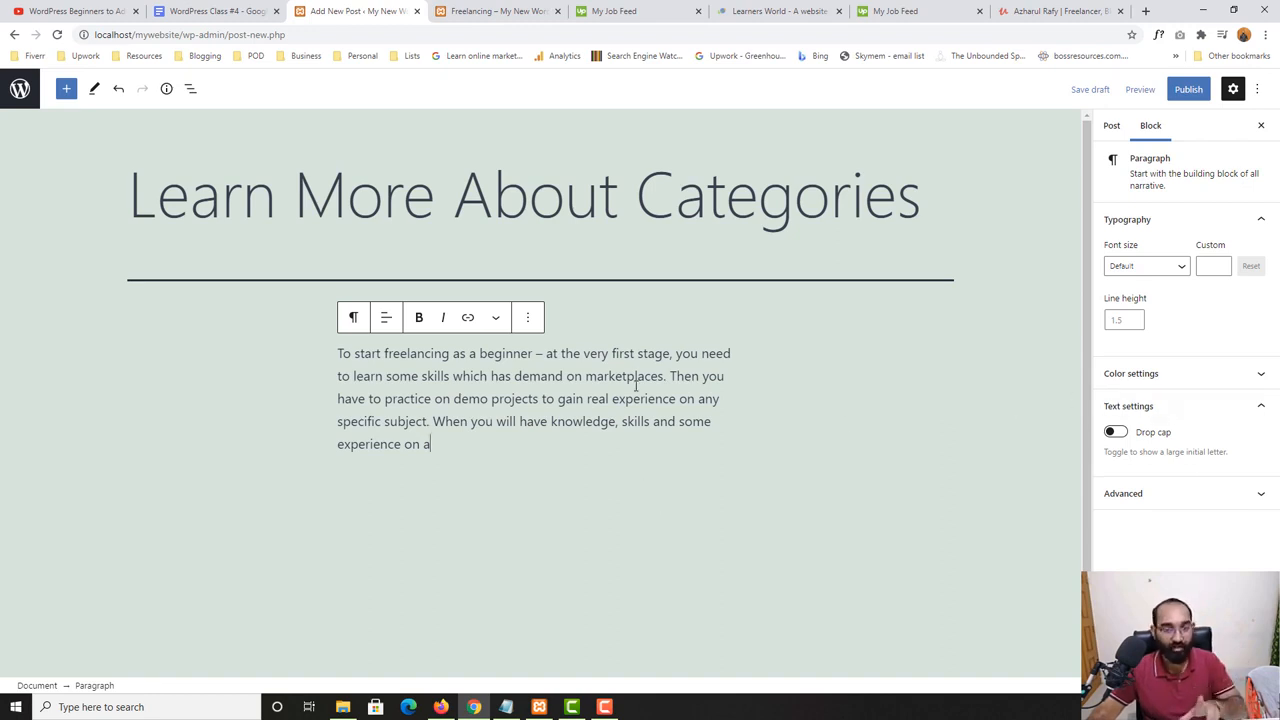
- Open the featured image chooser from the post settings and bring up the file selection for uploading an image
{"action": "left_click", "coordinate": [1112, 126]}
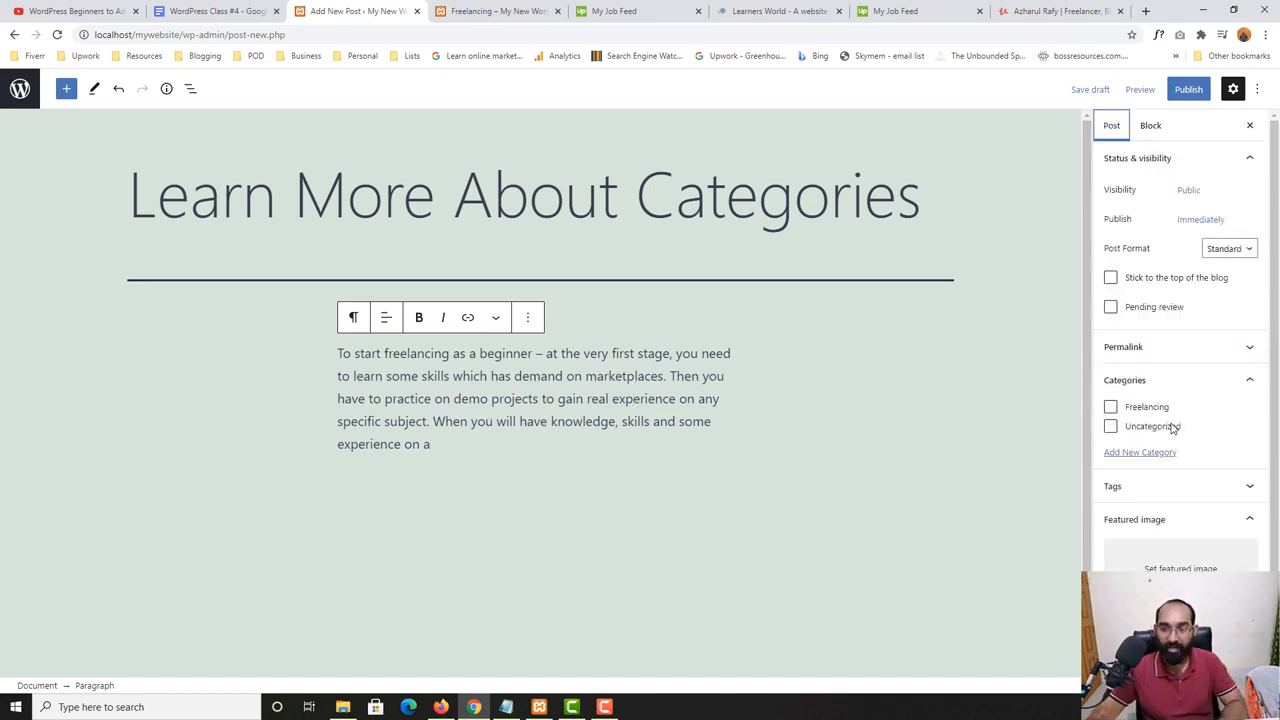
{"action": "scroll", "coordinate": [1177, 482], "scroll_direction": "down", "scroll_amount": 1}
{"action": "left_click", "coordinate": [1179, 535]}
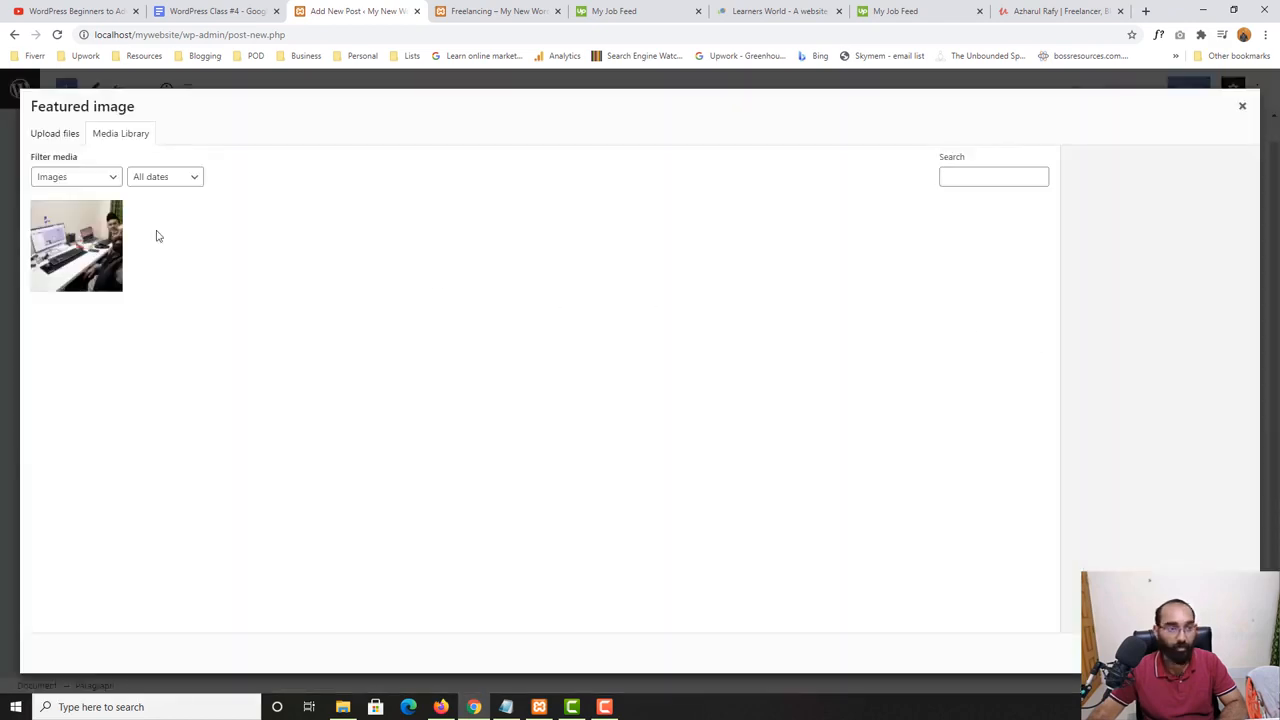
{"action": "left_click", "coordinate": [46, 133]}
{"action": "left_click", "coordinate": [596, 362]}
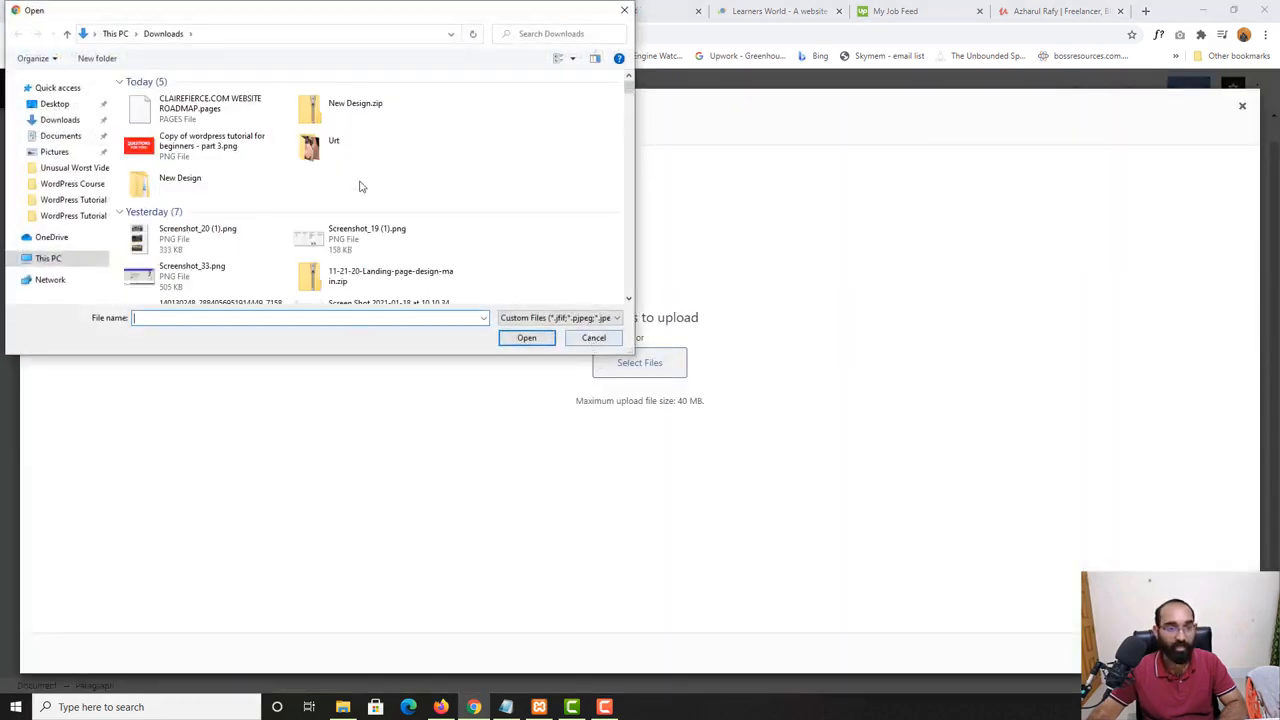
- Upload the "removebg-preview" PNG of the man in the white coat from Downloads and set it as the post's featured image
{"action": "scroll", "coordinate": [531, 211], "scroll_direction": "up", "scroll_amount": 1}
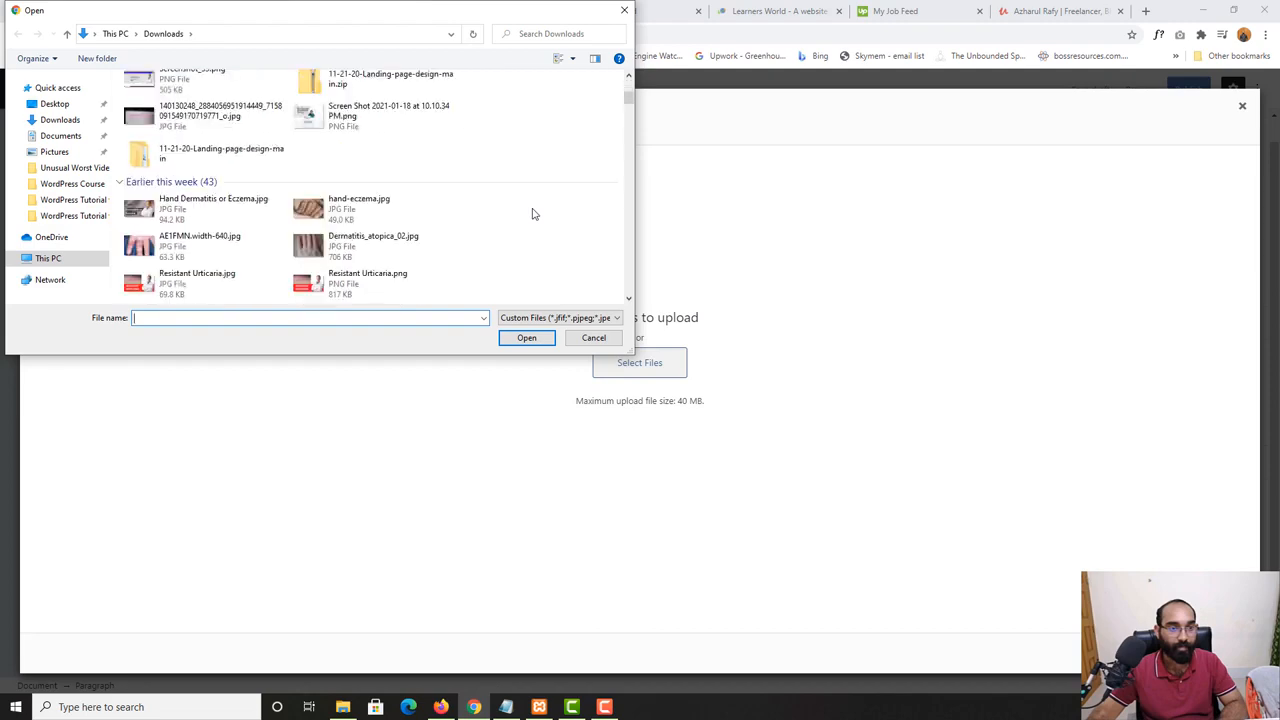
{"action": "scroll", "coordinate": [532, 216], "scroll_direction": "down", "scroll_amount": 4}
{"action": "scroll", "coordinate": [528, 214], "scroll_direction": "down", "scroll_amount": 2}
{"action": "scroll", "coordinate": [528, 214], "scroll_direction": "up", "scroll_amount": 2}
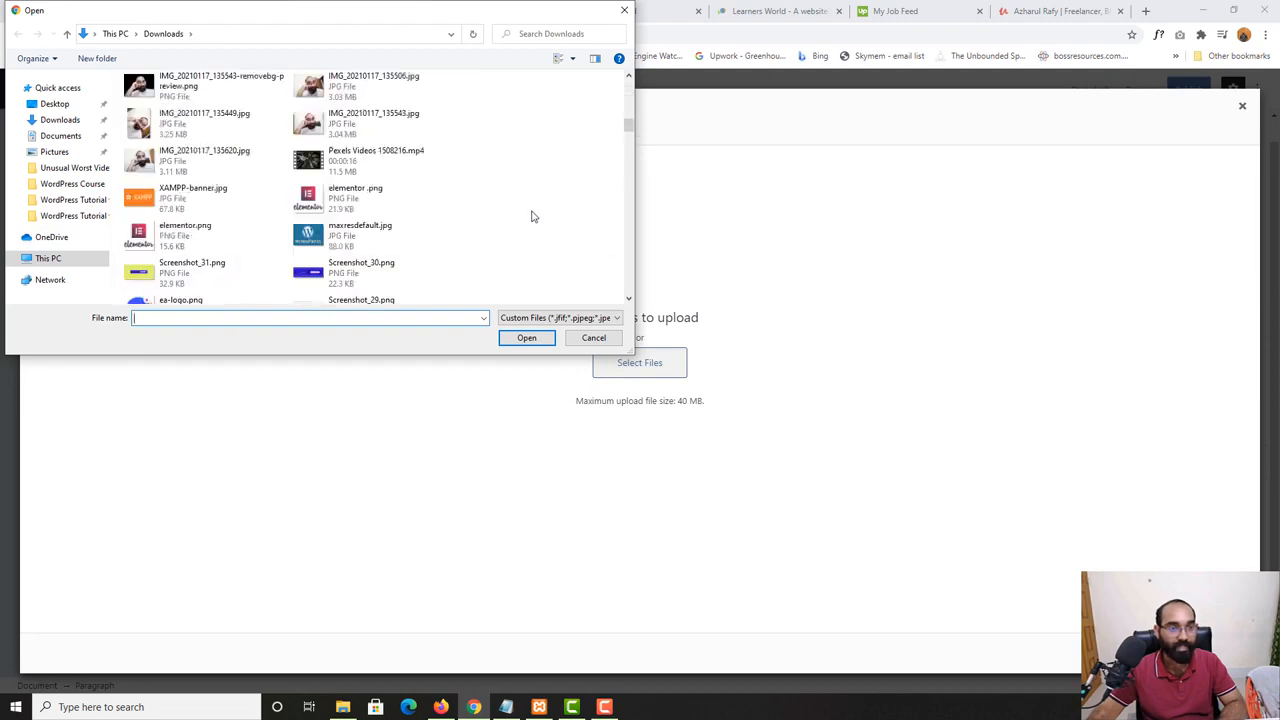
{"action": "scroll", "coordinate": [416, 174], "scroll_direction": "up", "scroll_amount": 1}
{"action": "scroll", "coordinate": [449, 233], "scroll_direction": "down", "scroll_amount": 4}
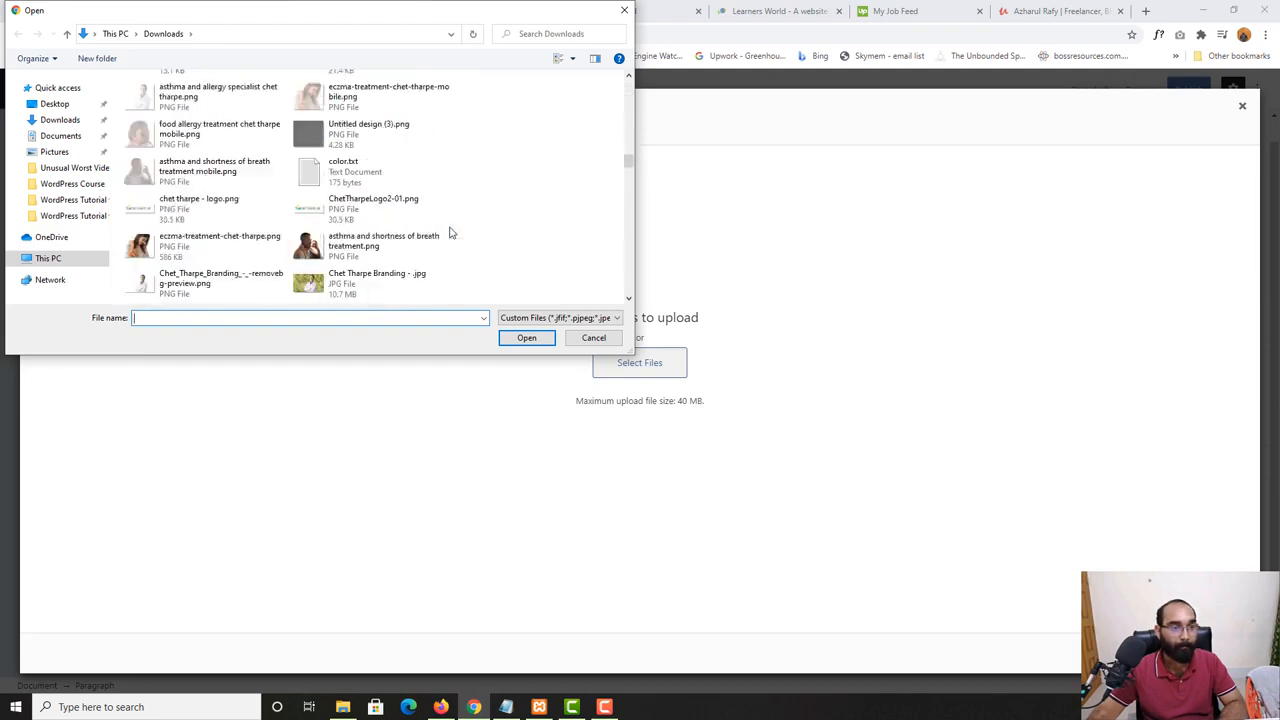
{"action": "scroll", "coordinate": [449, 233], "scroll_direction": "down", "scroll_amount": 3}
{"action": "scroll", "coordinate": [449, 233], "scroll_direction": "up", "scroll_amount": 3}
{"action": "scroll", "coordinate": [449, 233], "scroll_direction": "down", "scroll_amount": 4}
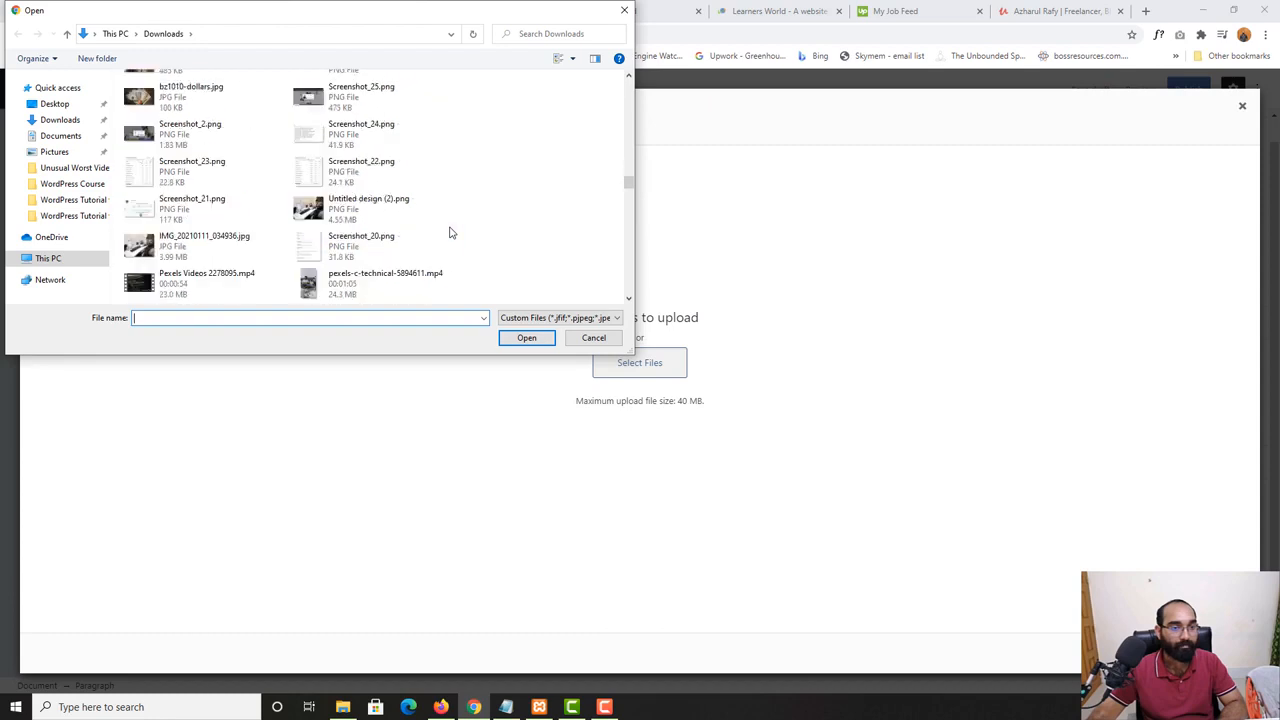
{"action": "scroll", "coordinate": [449, 233], "scroll_direction": "up", "scroll_amount": 2}
{"action": "scroll", "coordinate": [330, 235], "scroll_direction": "up", "scroll_amount": 4}
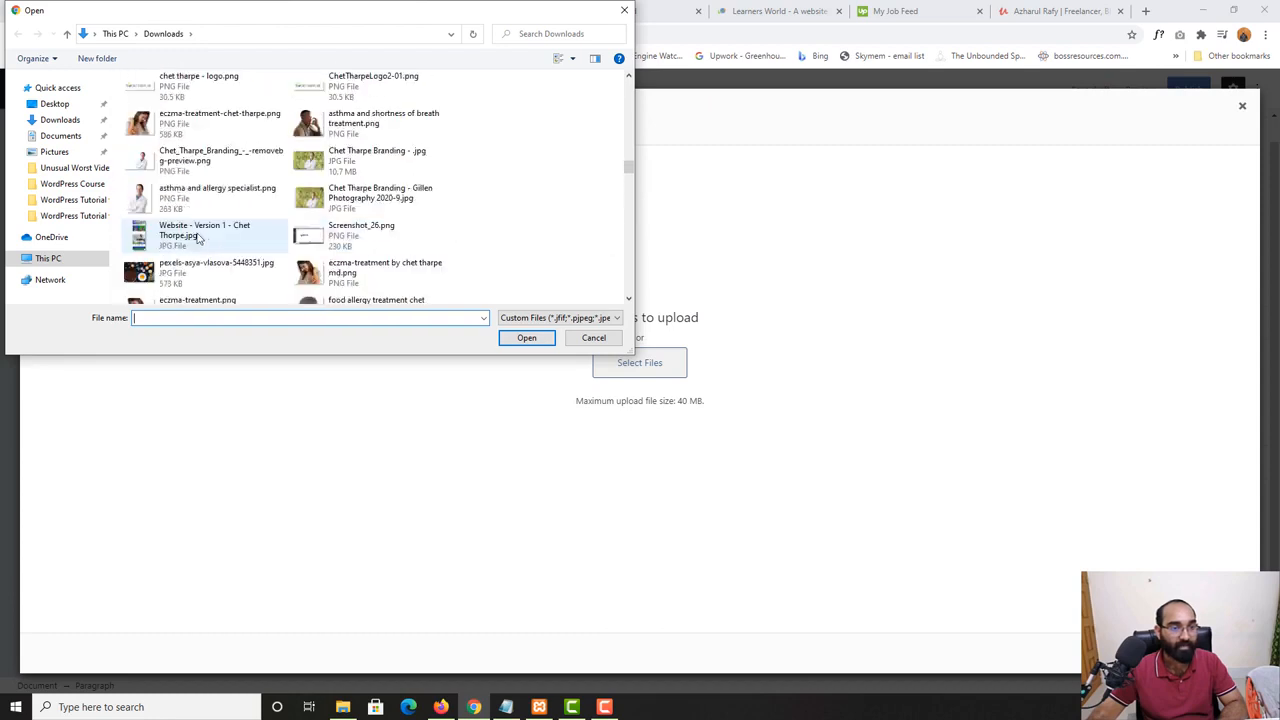
{"action": "left_click", "coordinate": [160, 205]}
{"action": "left_click", "coordinate": [222, 157]}
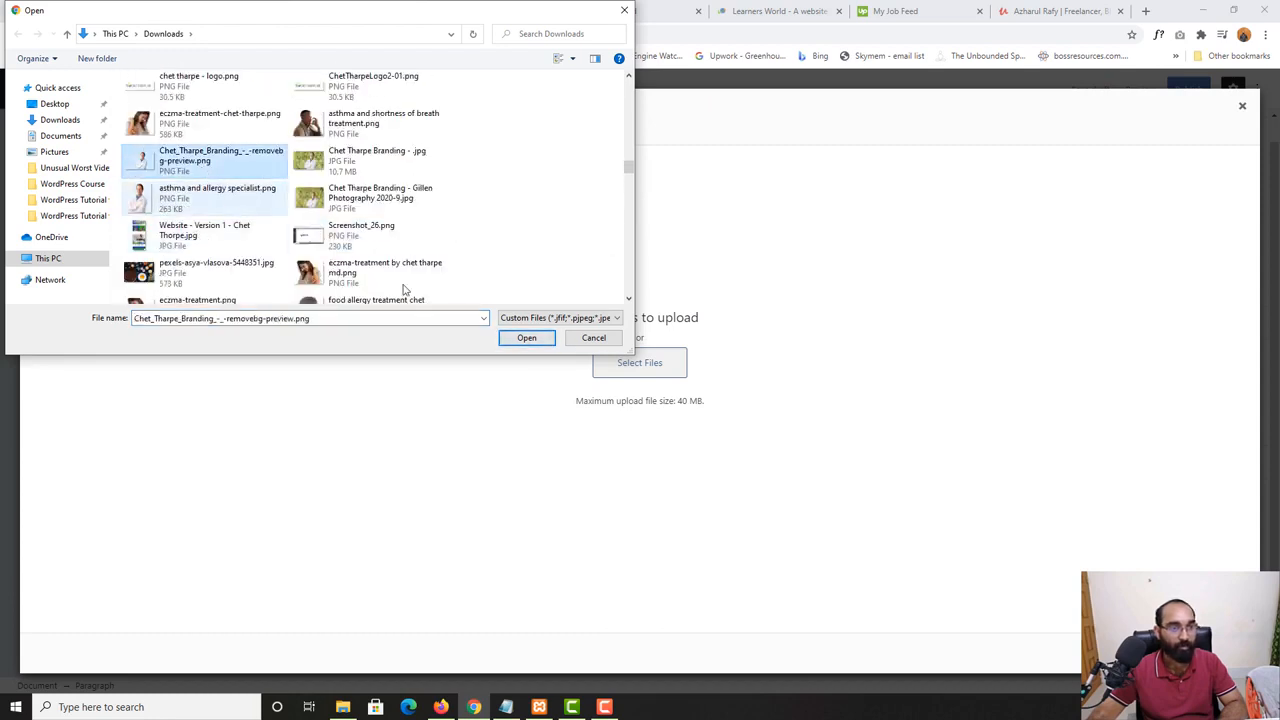
{"action": "left_click", "coordinate": [526, 340]}
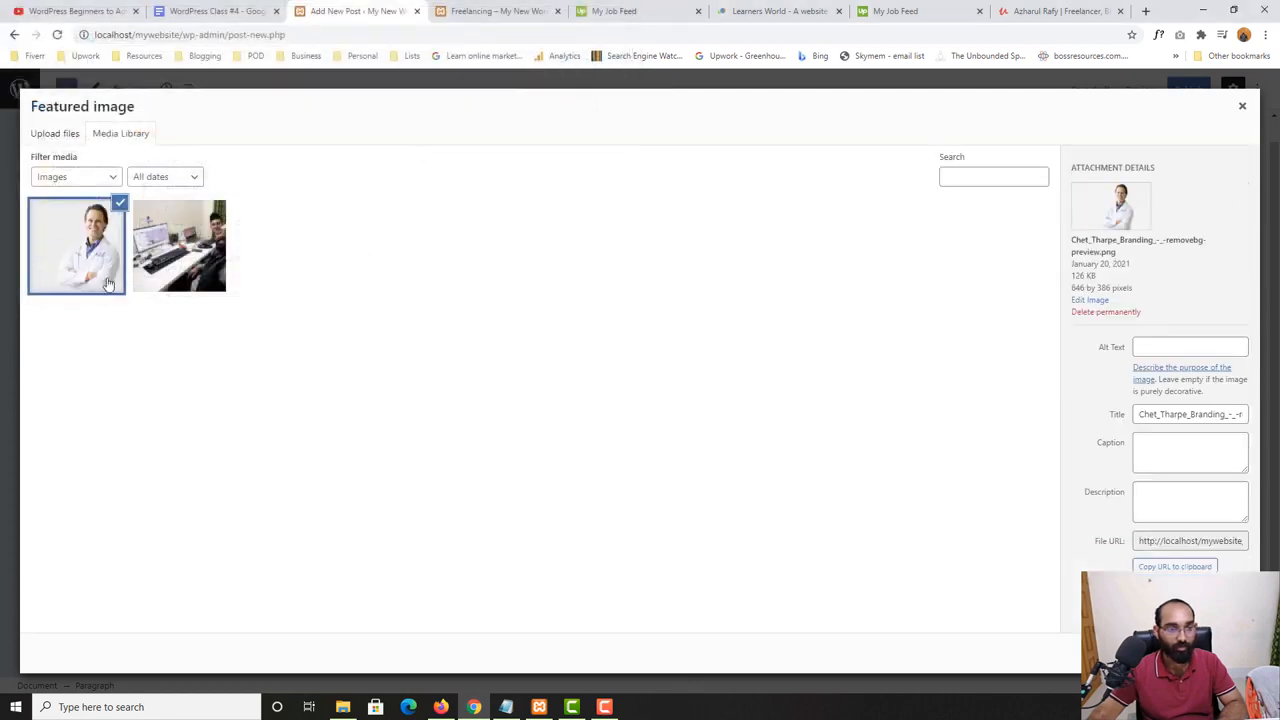
{"action": "left_click", "coordinate": [1201, 653]}
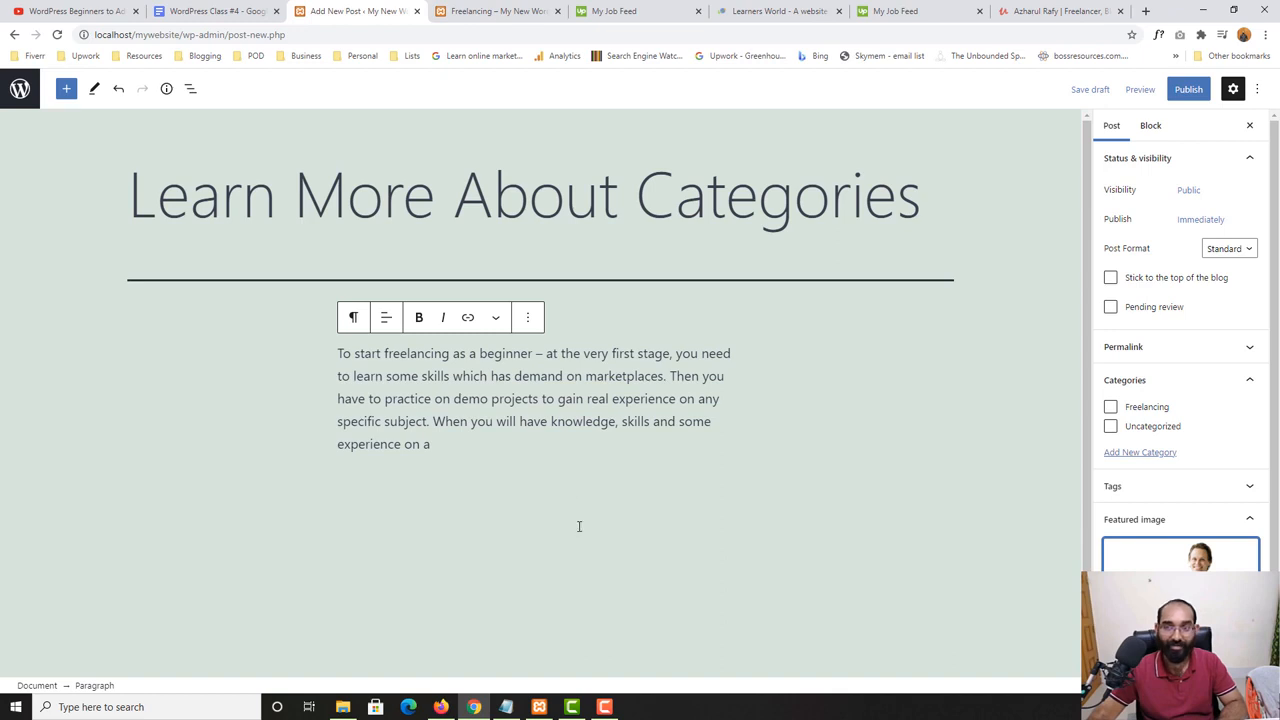
- Publish the "Learn More About Categories" post without assigning it a category
{"action": "scroll", "coordinate": [614, 549], "scroll_direction": "down", "scroll_amount": 1}
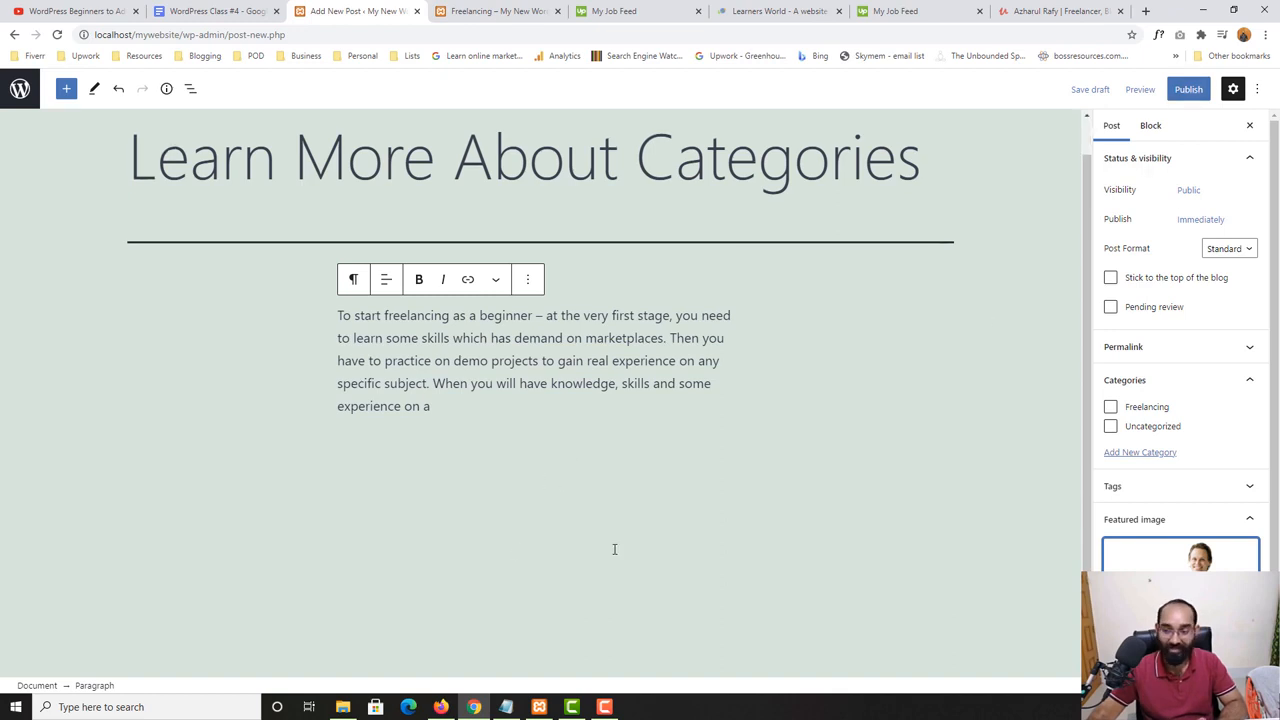
{"action": "left_click", "coordinate": [1188, 89]}
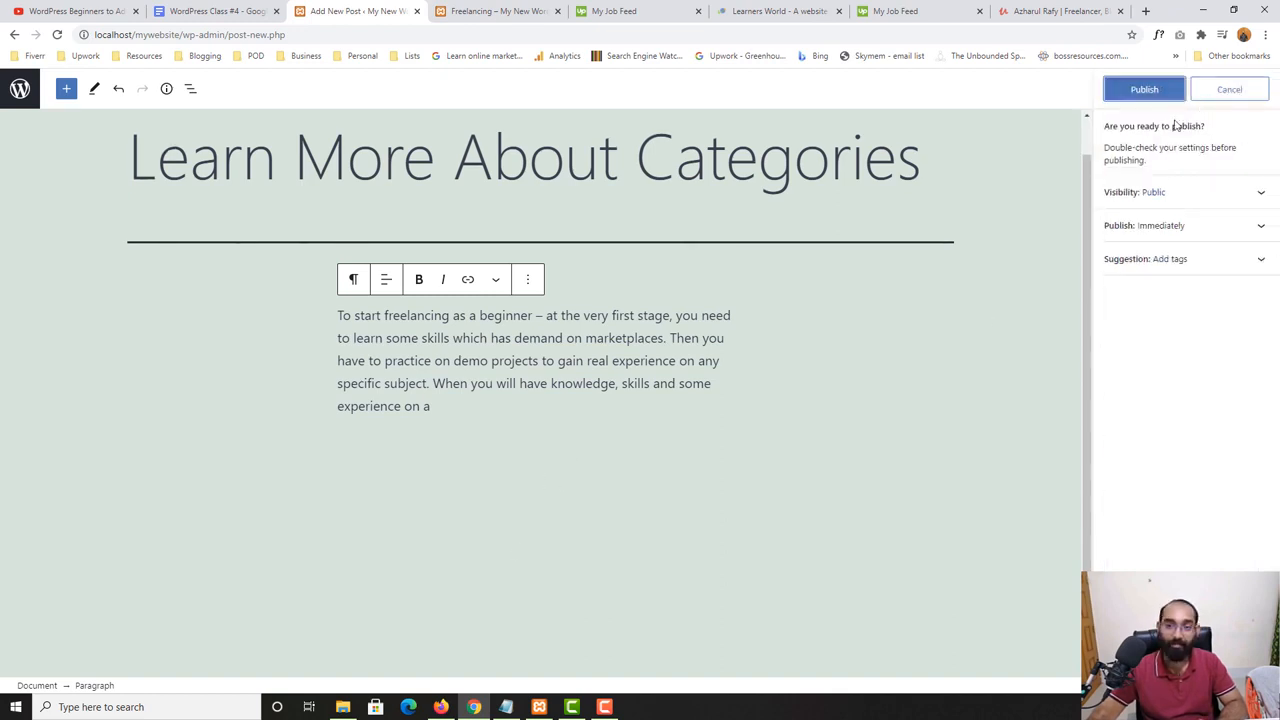
{"action": "left_click", "coordinate": [1146, 90]}
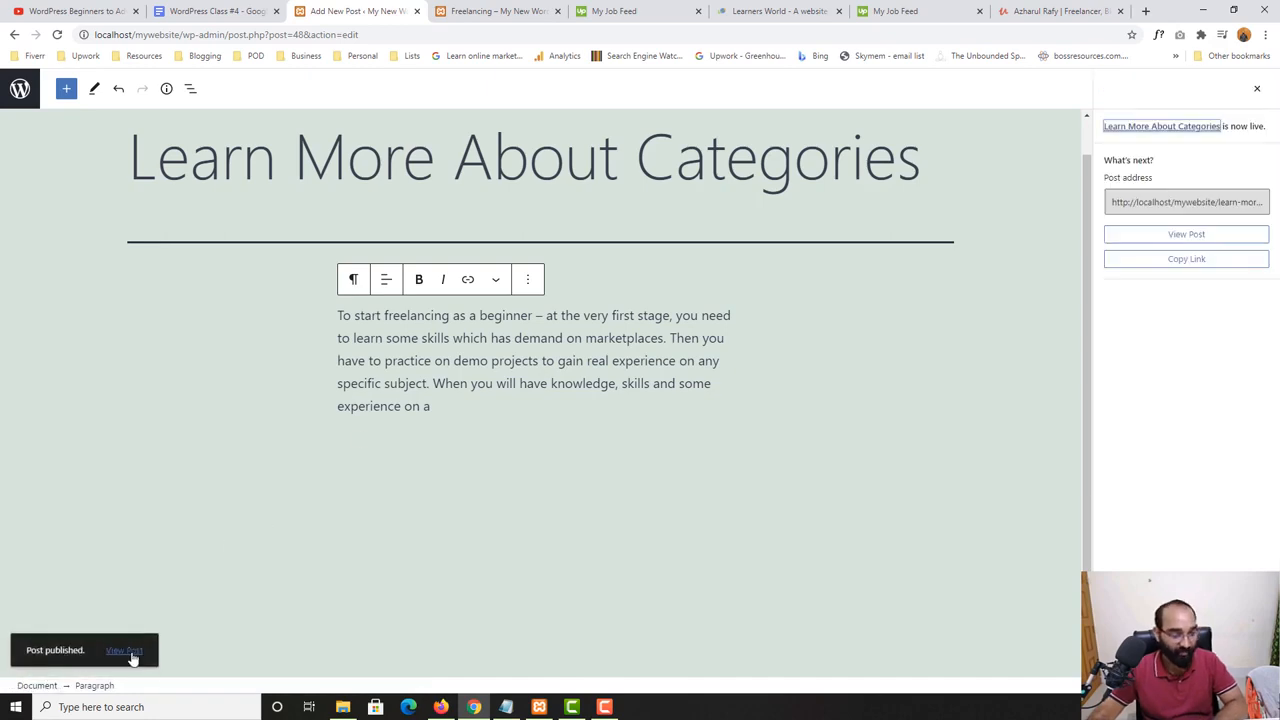
- Reload the website's Freelancing category page and check which posts it lists after publishing
{"action": "right_click", "coordinate": [133, 651]}
{"action": "left_click", "coordinate": [488, 10]}
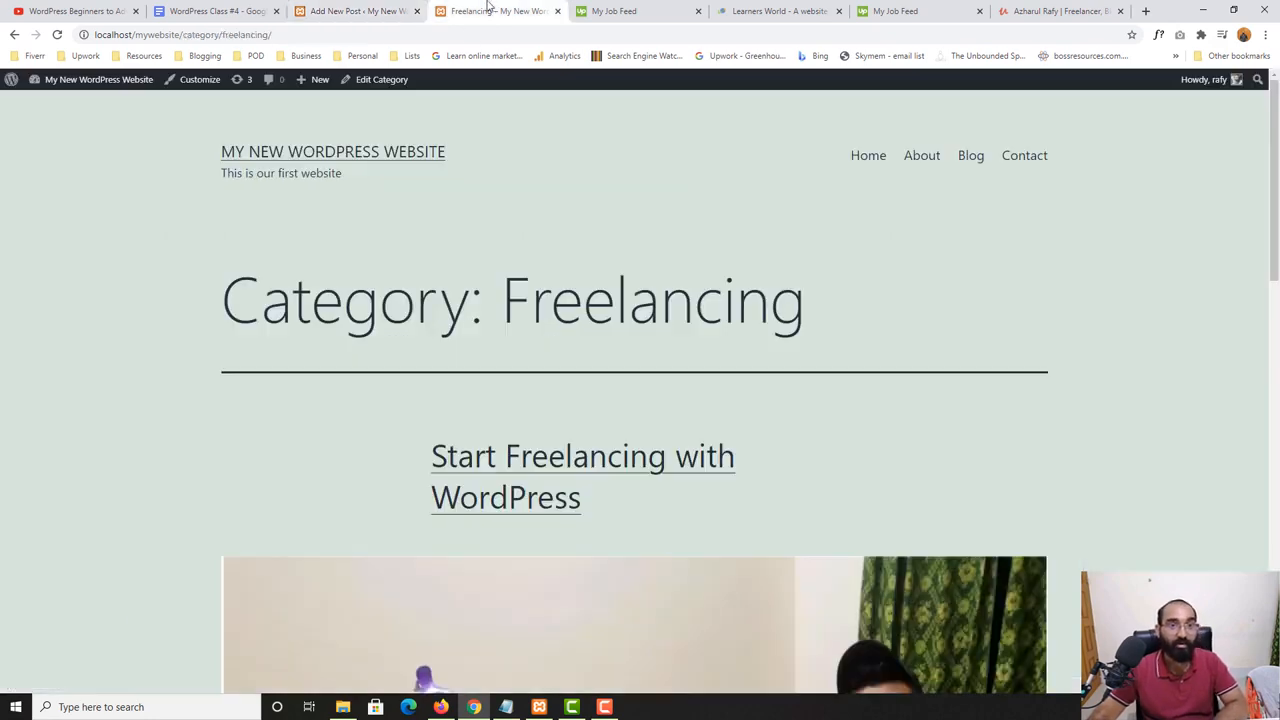
{"action": "left_click", "coordinate": [57, 35]}
{"action": "scroll", "coordinate": [51, 463], "scroll_direction": "down", "scroll_amount": 12}
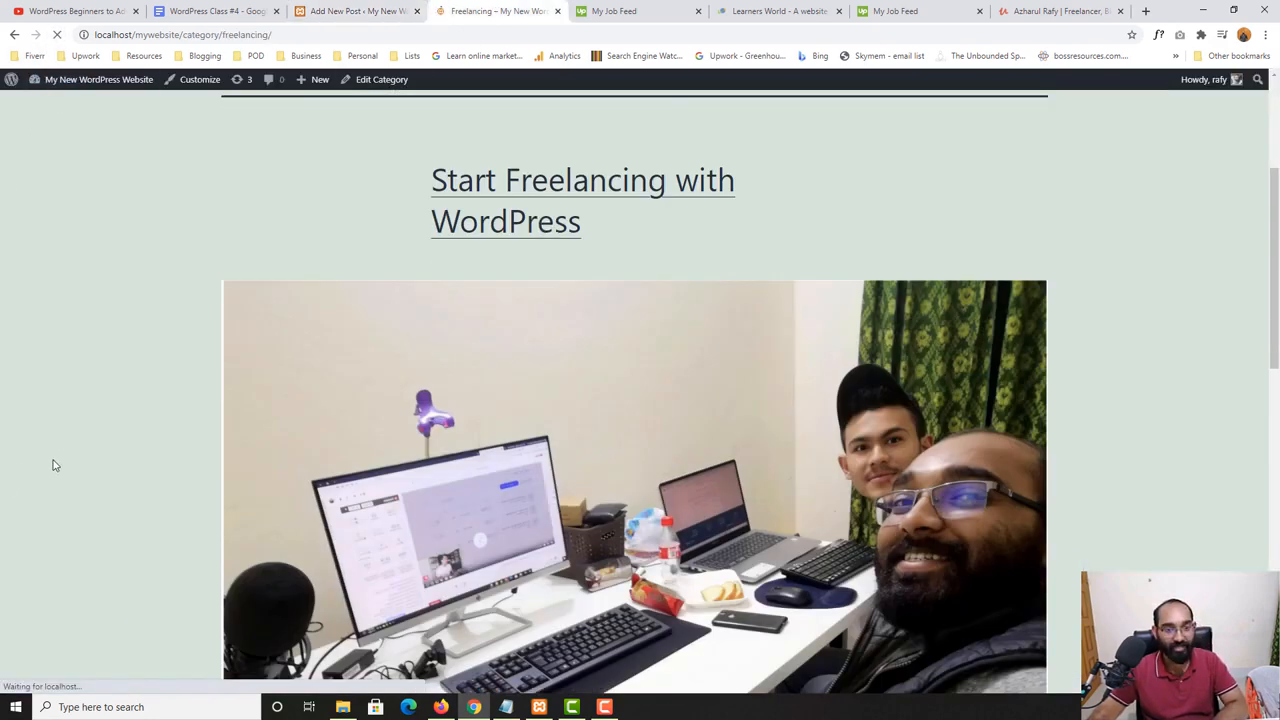
{"action": "scroll", "coordinate": [83, 500], "scroll_direction": "up", "scroll_amount": 5}
{"action": "scroll", "coordinate": [85, 501], "scroll_direction": "up", "scroll_amount": 8}
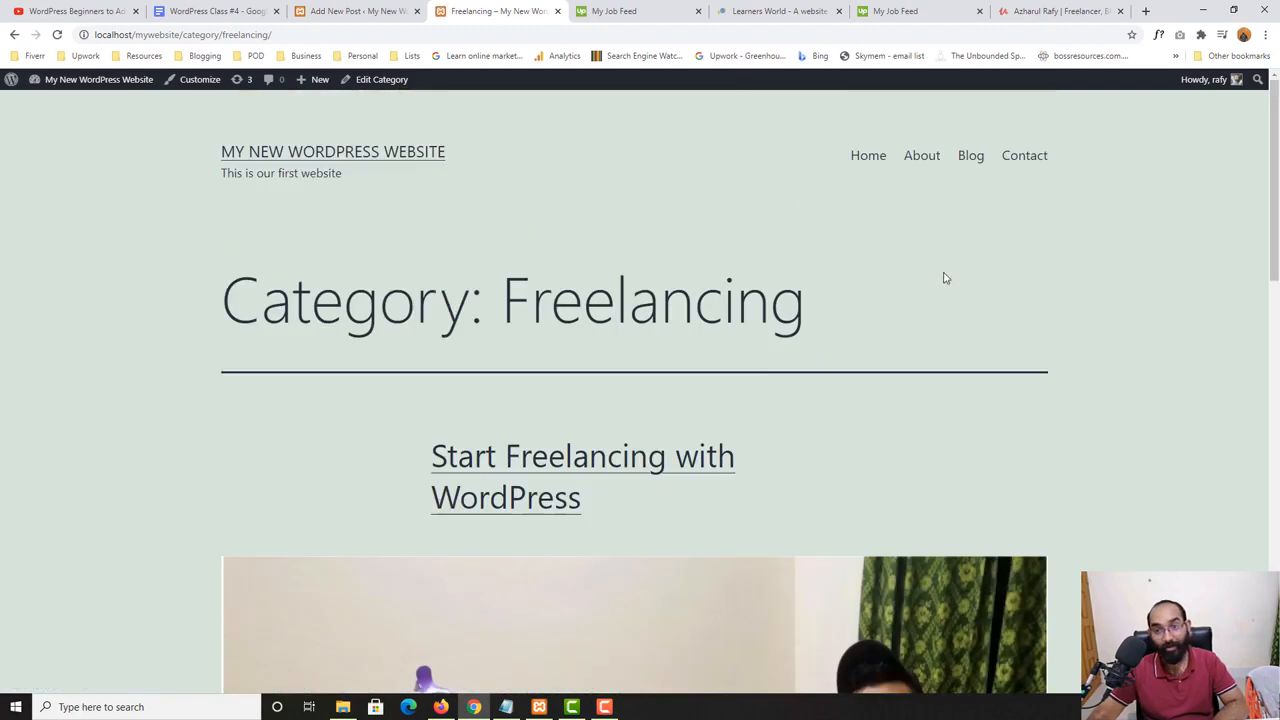
{"action": "left_click", "coordinate": [355, 11]}
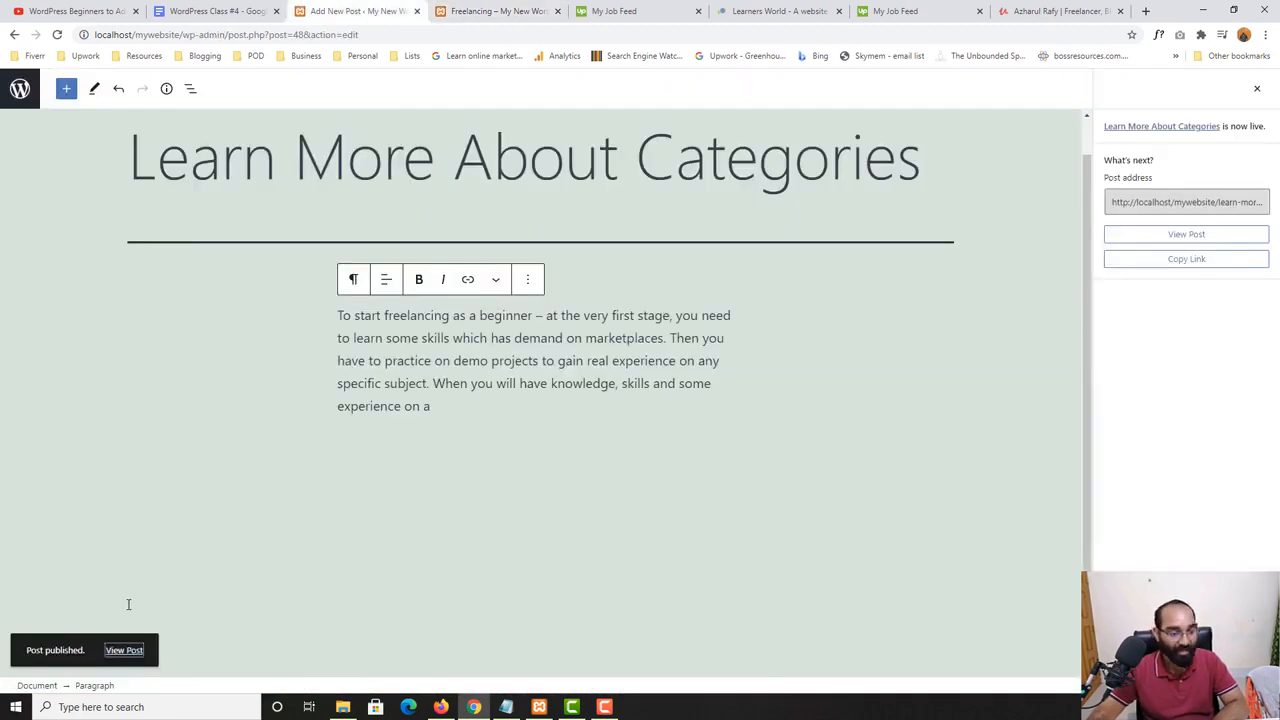
{"action": "left_click", "coordinate": [478, 435]}
{"action": "left_click", "coordinate": [450, 412]}
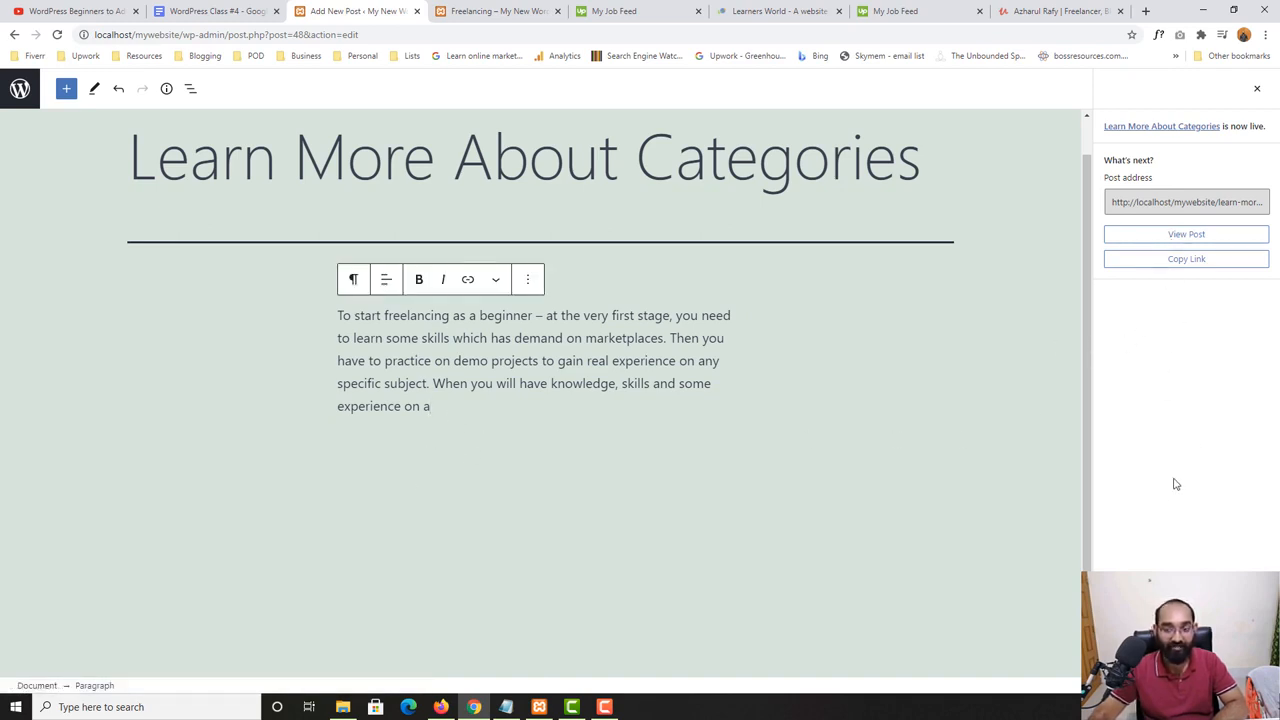
- Open the website's Blog page and examine the listed posts and the category shown beneath them
{"action": "key", "text": "ctrl+Tab"}
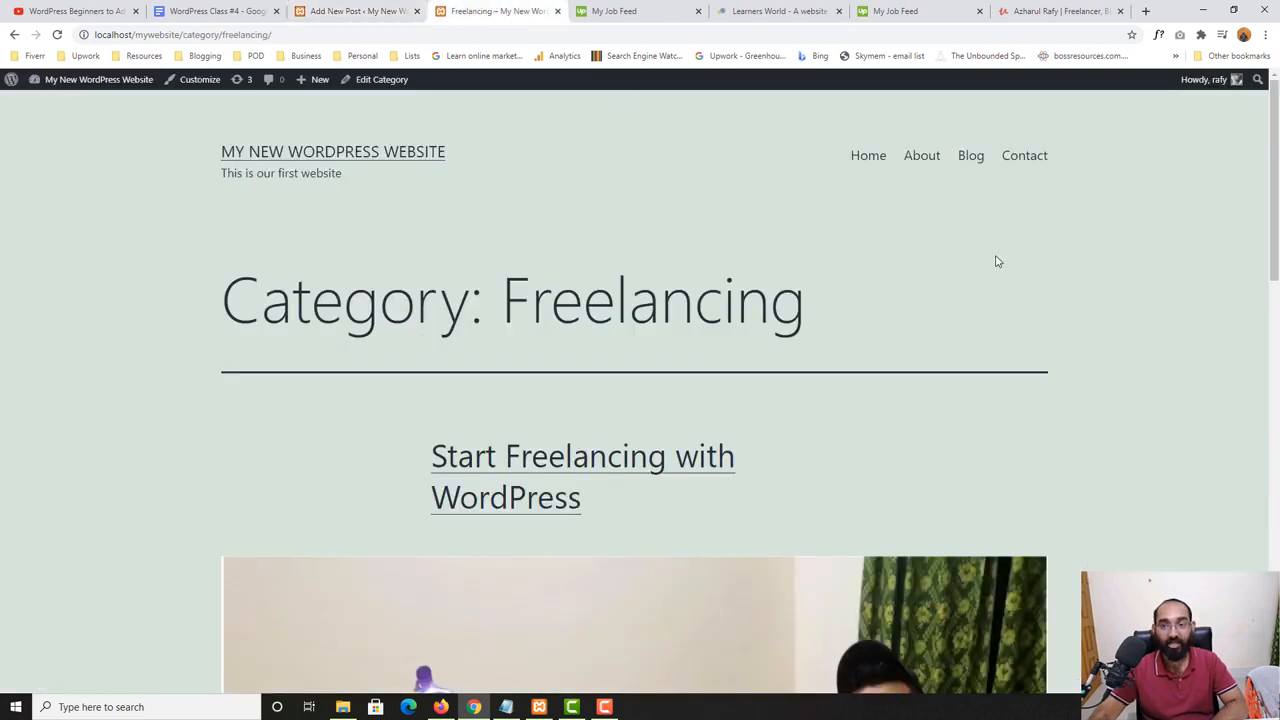
{"action": "left_click", "coordinate": [977, 164]}
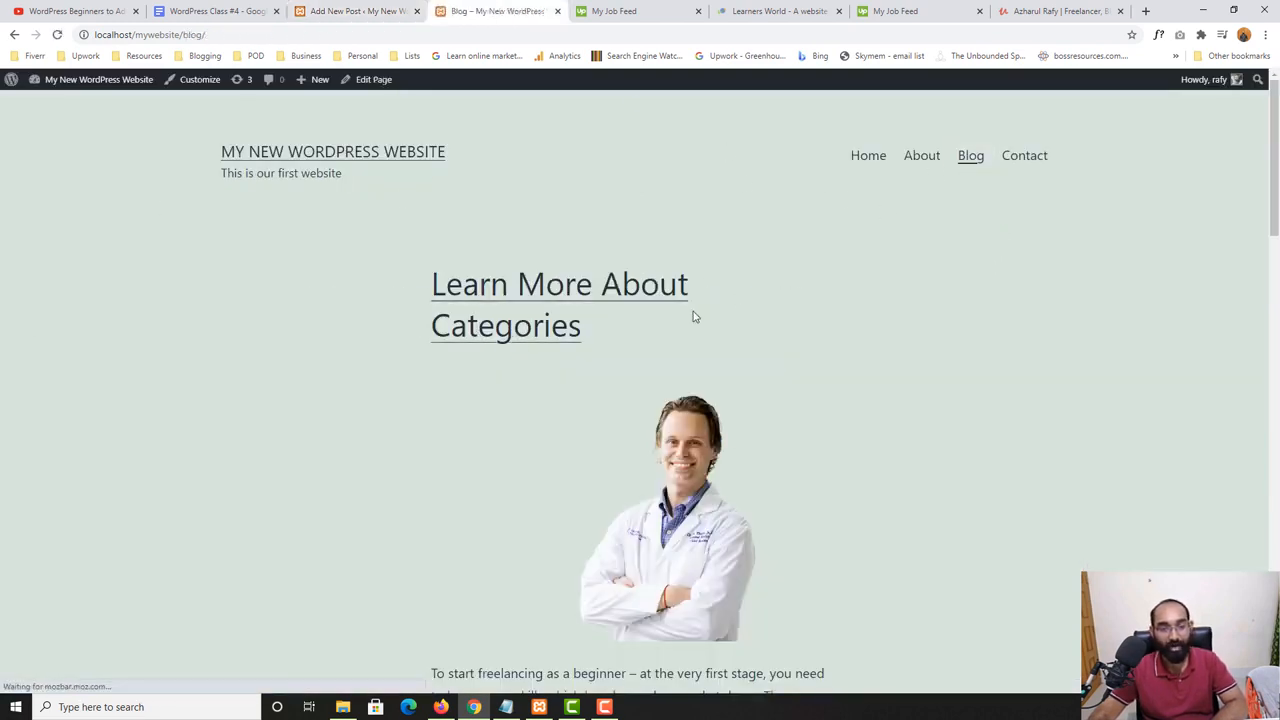
{"action": "scroll", "coordinate": [697, 385], "scroll_direction": "down", "scroll_amount": 2}
{"action": "scroll", "coordinate": [697, 385], "scroll_direction": "up", "scroll_amount": 2}
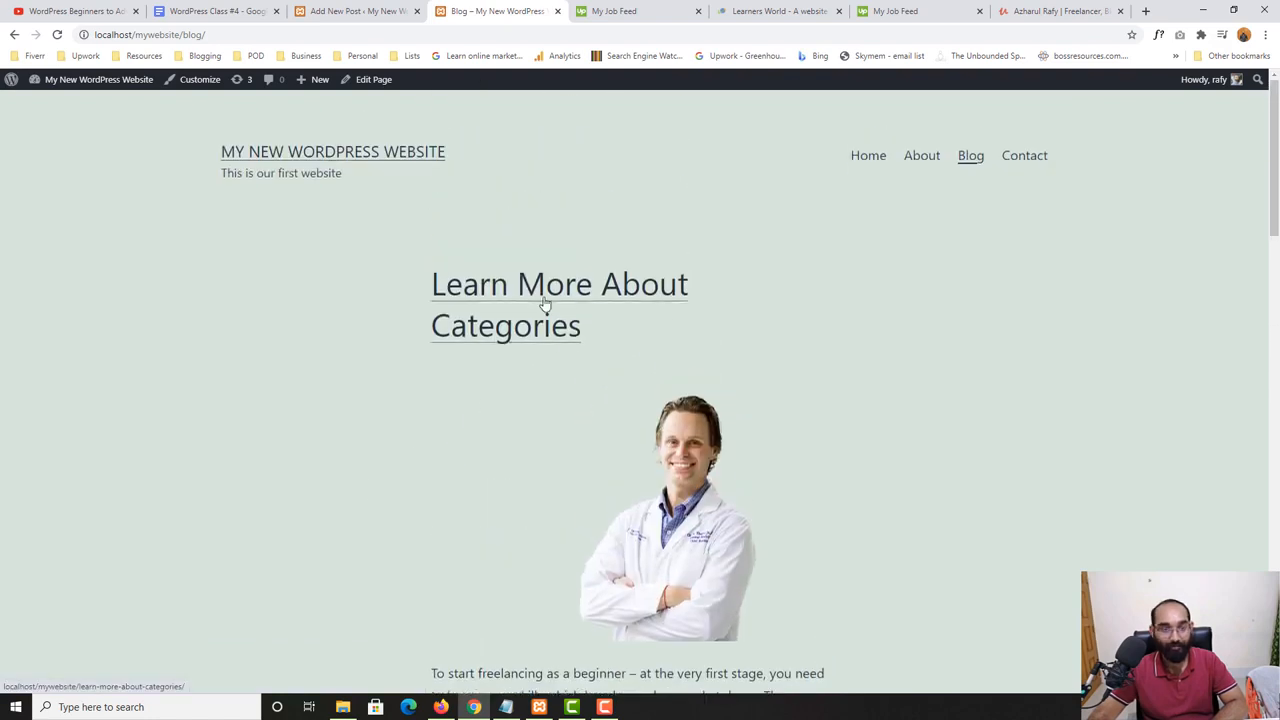
{"action": "scroll", "coordinate": [480, 350], "scroll_direction": "down", "scroll_amount": 3}
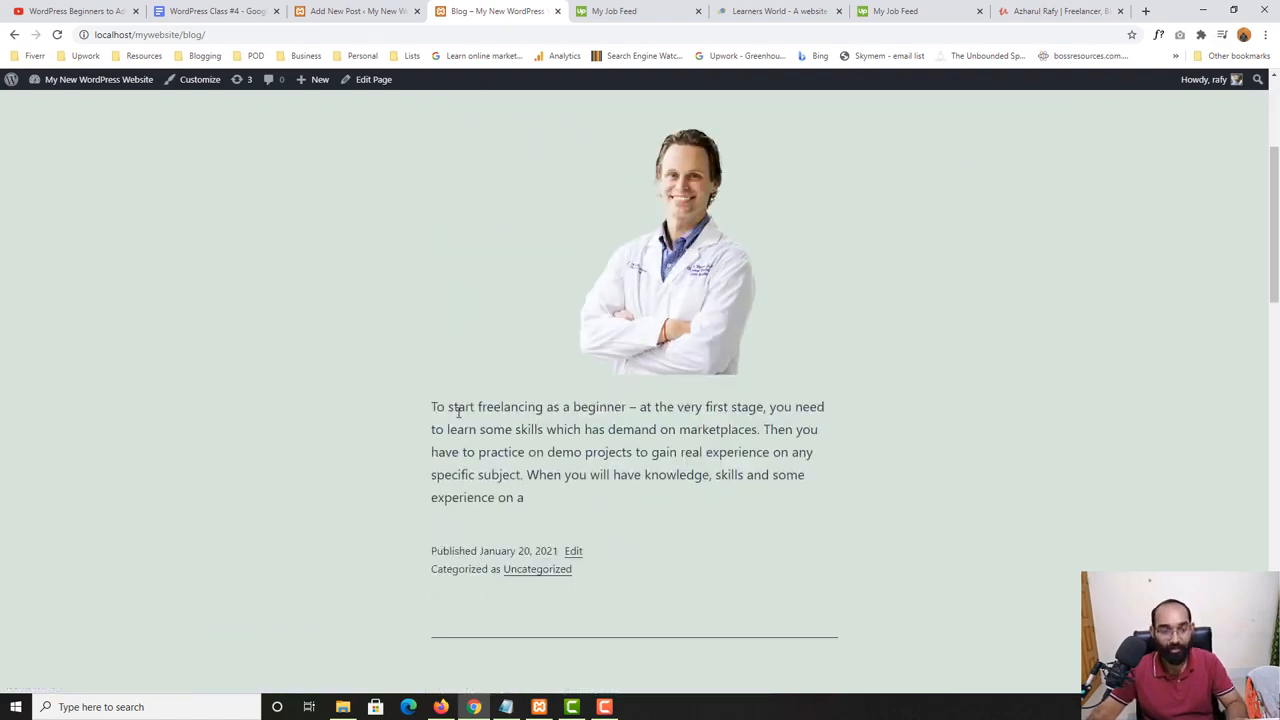
{"action": "scroll", "coordinate": [980, 331], "scroll_direction": "down", "scroll_amount": 6}
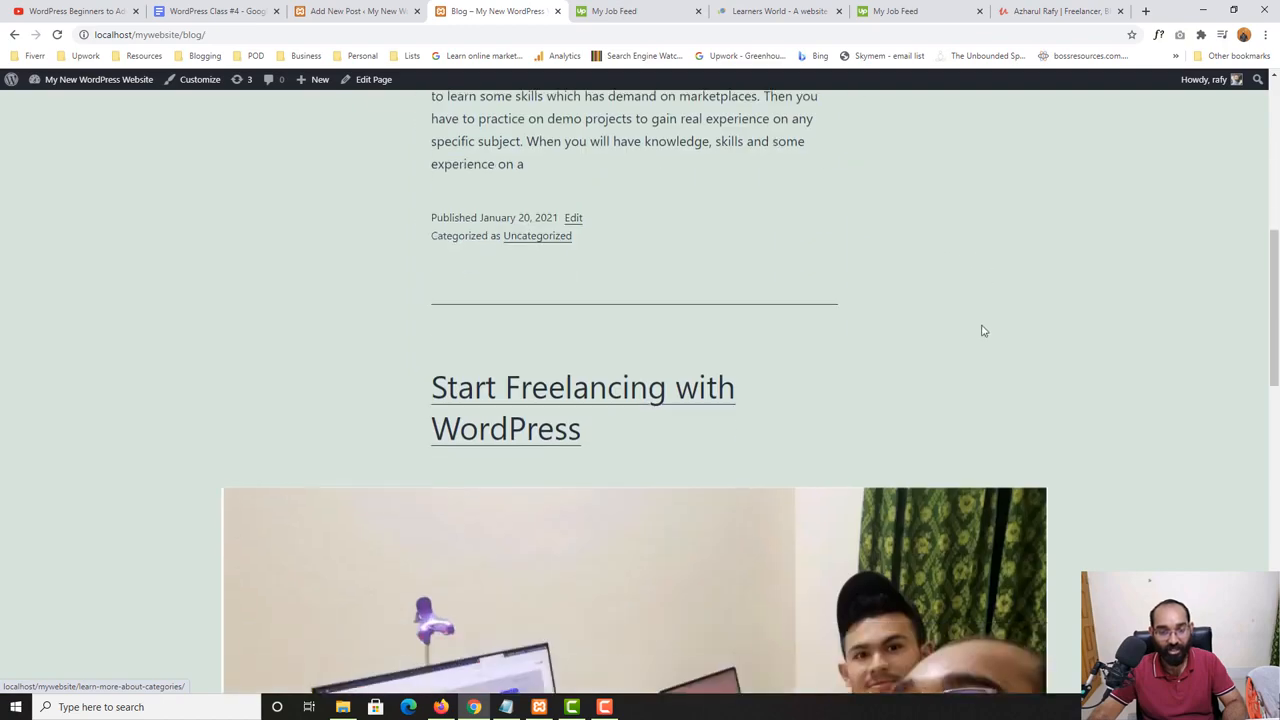
{"action": "left_click_drag", "start_coordinate": [544, 415], "coordinate": [848, 385]}
{"action": "scroll", "coordinate": [640, 368], "scroll_direction": "down", "scroll_amount": 6}
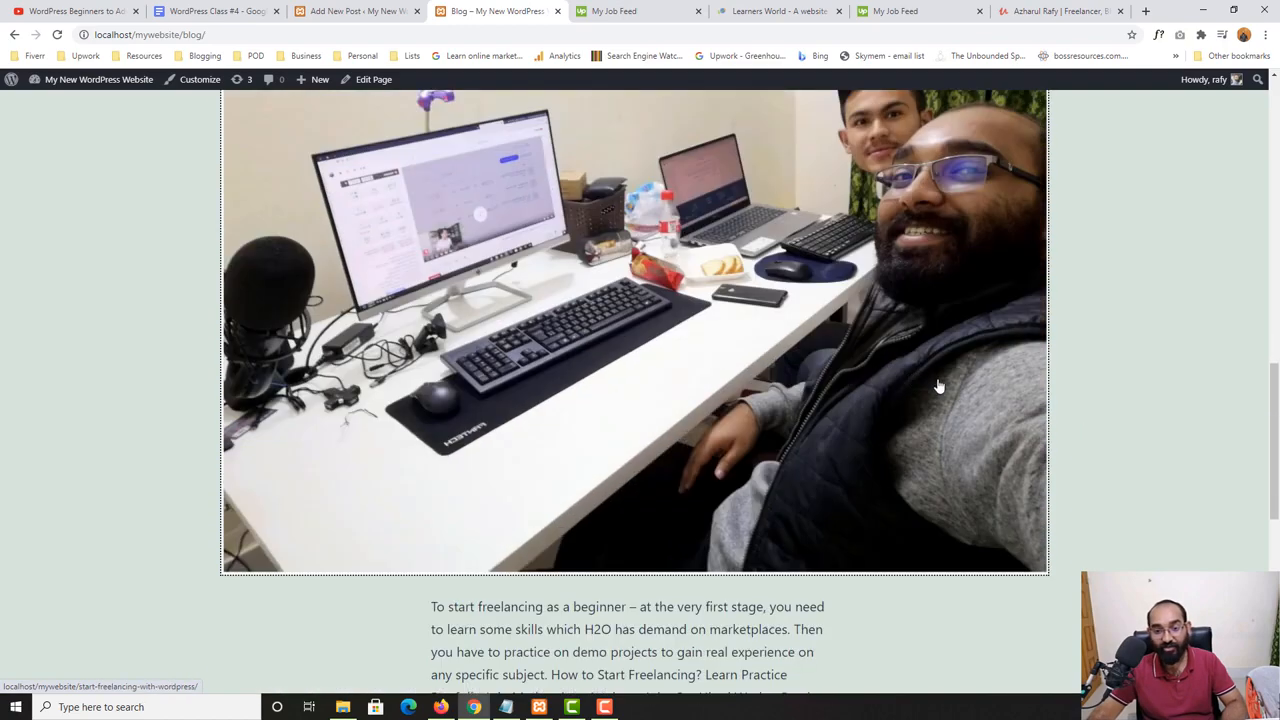
{"action": "scroll", "coordinate": [677, 446], "scroll_direction": "up", "scroll_amount": 8}
{"action": "scroll", "coordinate": [519, 370], "scroll_direction": "down", "scroll_amount": 9}
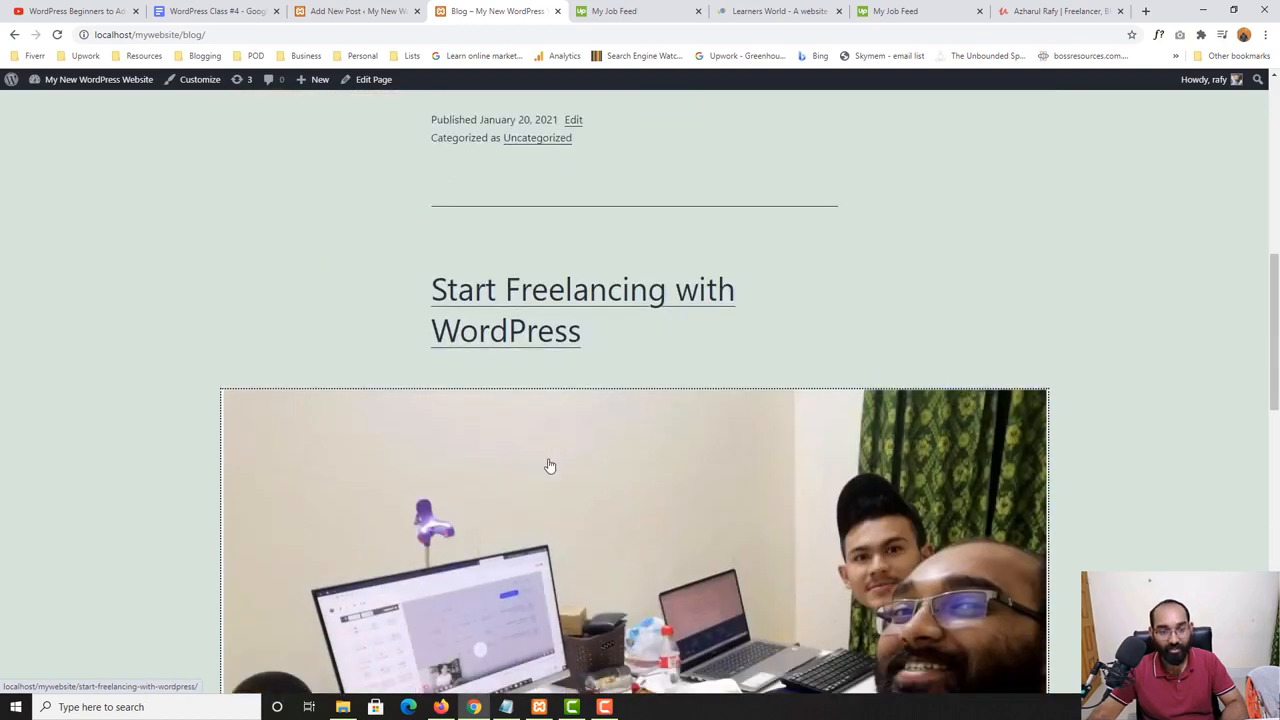
{"action": "scroll", "coordinate": [514, 566], "scroll_direction": "up", "scroll_amount": 6}
{"action": "scroll", "coordinate": [499, 384], "scroll_direction": "up", "scroll_amount": 2}
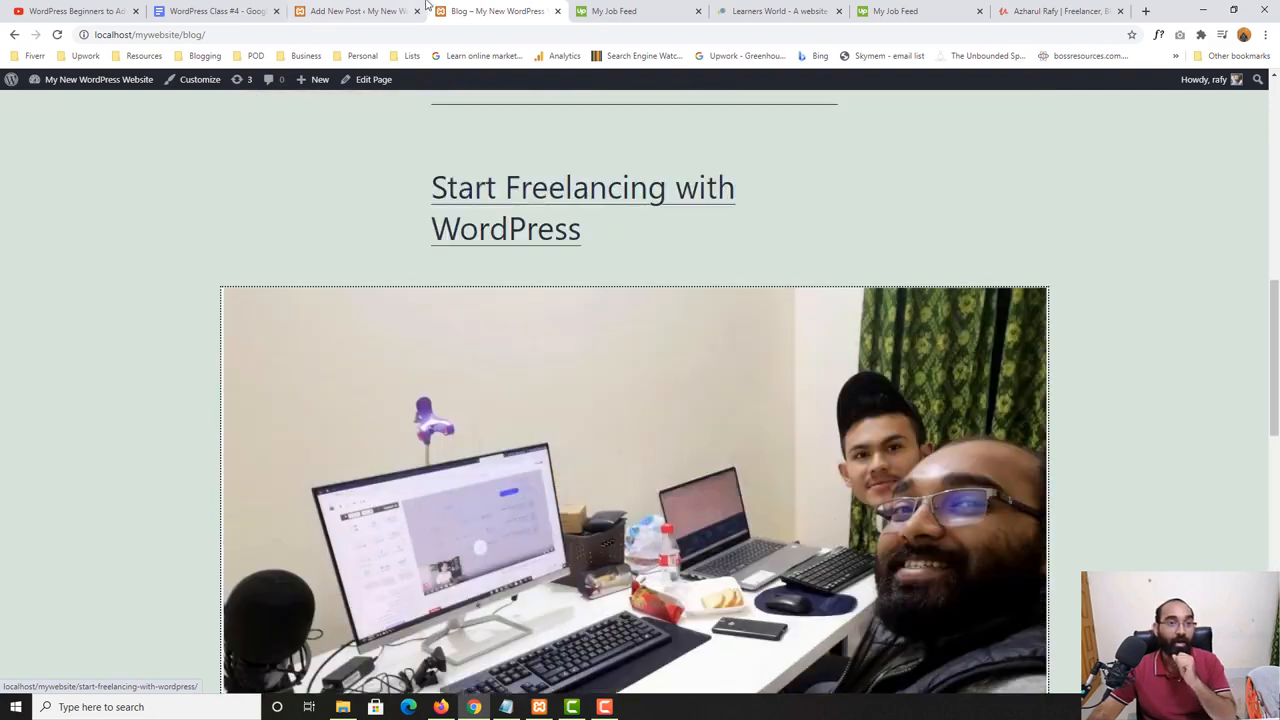
- Close the publish confirmation in the editor and show the post-level settings, including the assigned categories
{"action": "left_click", "coordinate": [420, 8]}
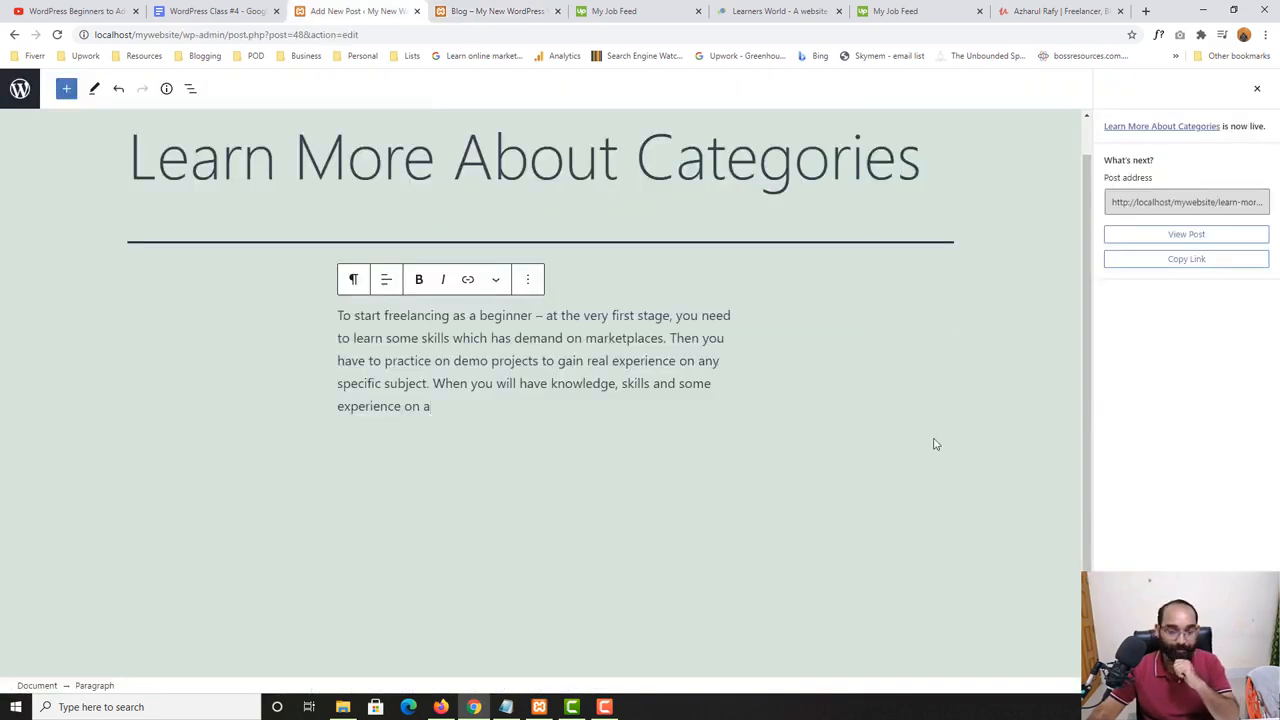
{"action": "left_click", "coordinate": [1259, 88]}
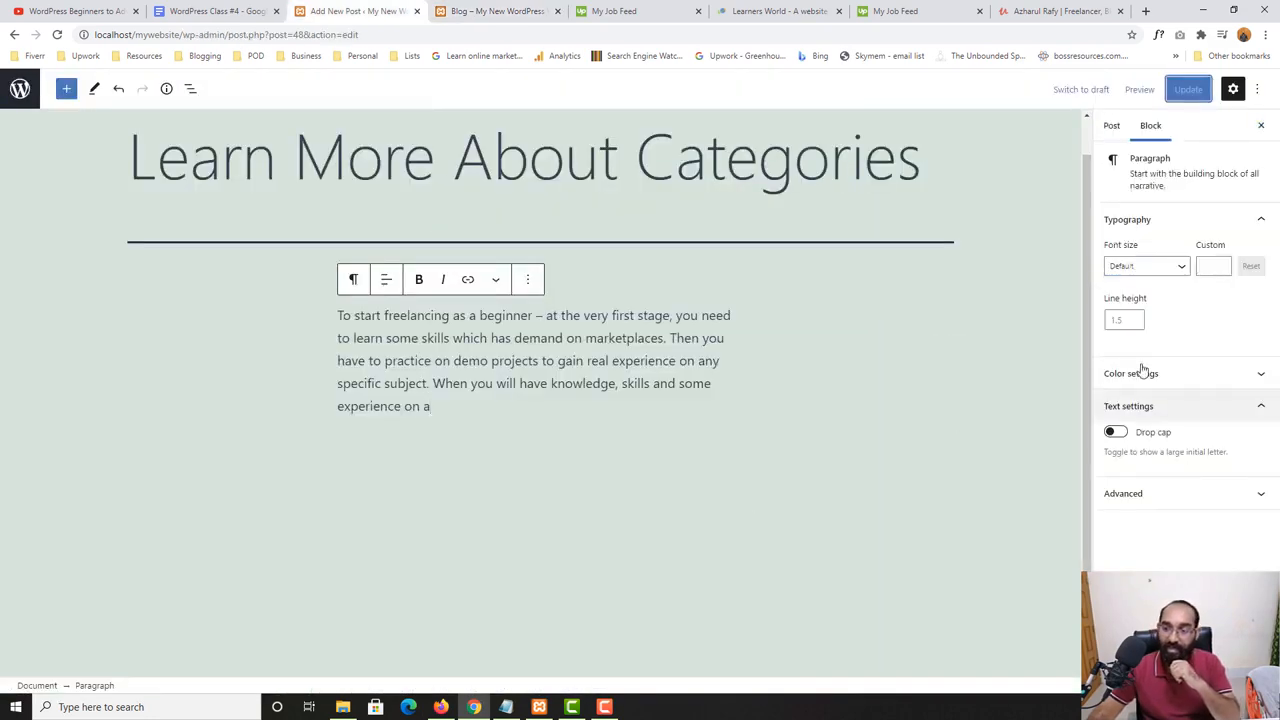
{"action": "left_click", "coordinate": [1111, 126]}
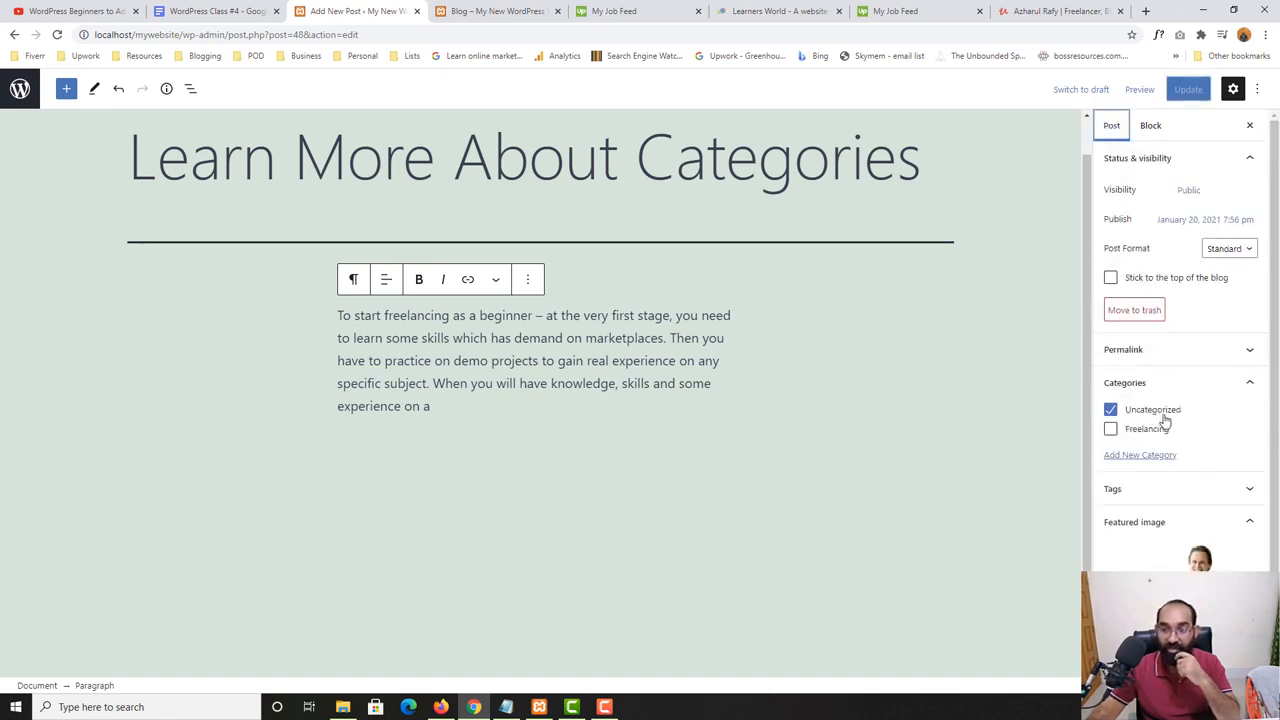
- On the Blog page, follow the "Start Freelancing with WordPress" post's Freelancing category link and review the posts listed there
{"action": "left_click", "coordinate": [529, 7]}
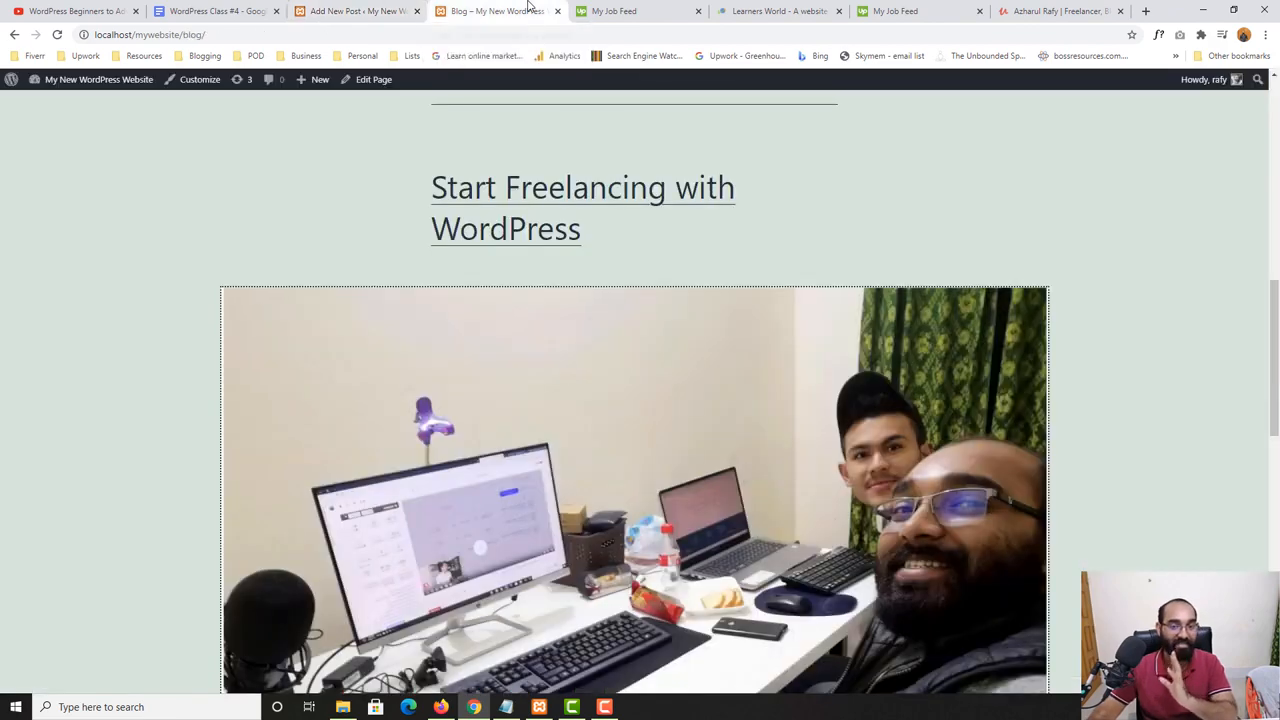
{"action": "scroll", "coordinate": [580, 394], "scroll_direction": "up", "scroll_amount": 10}
{"action": "scroll", "coordinate": [514, 435], "scroll_direction": "down", "scroll_amount": 8}
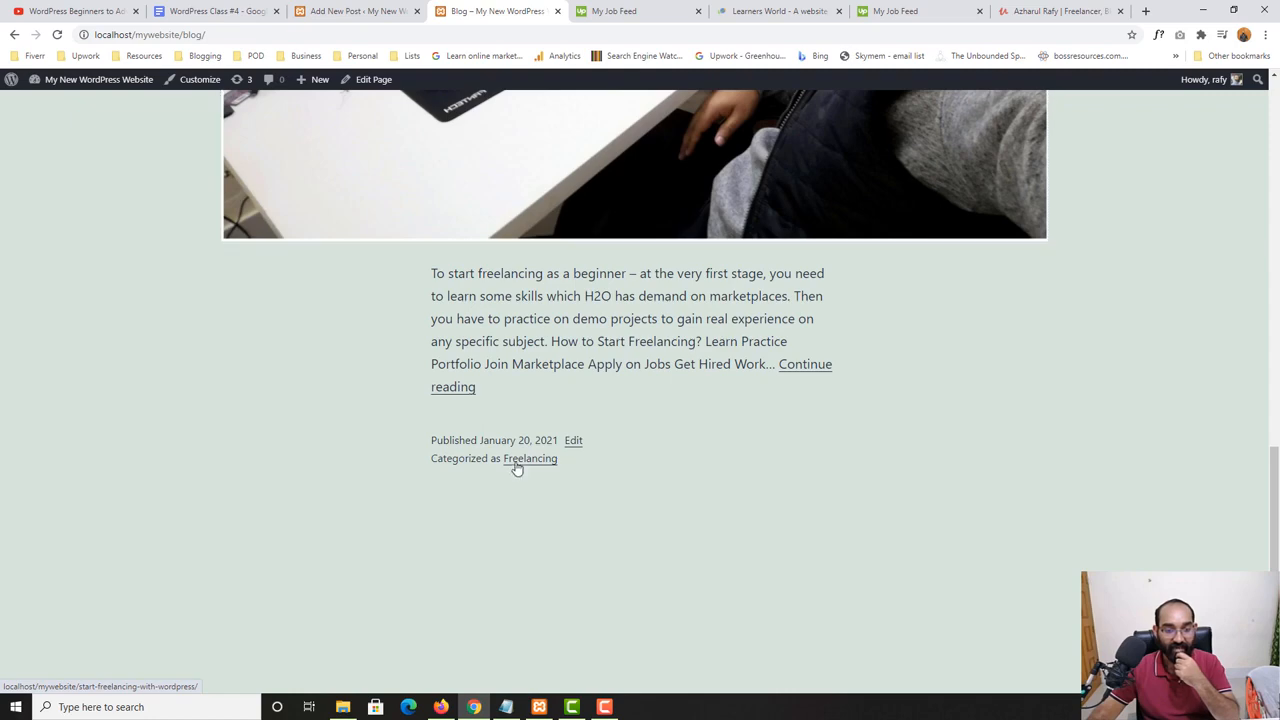
{"action": "left_click", "coordinate": [517, 462]}
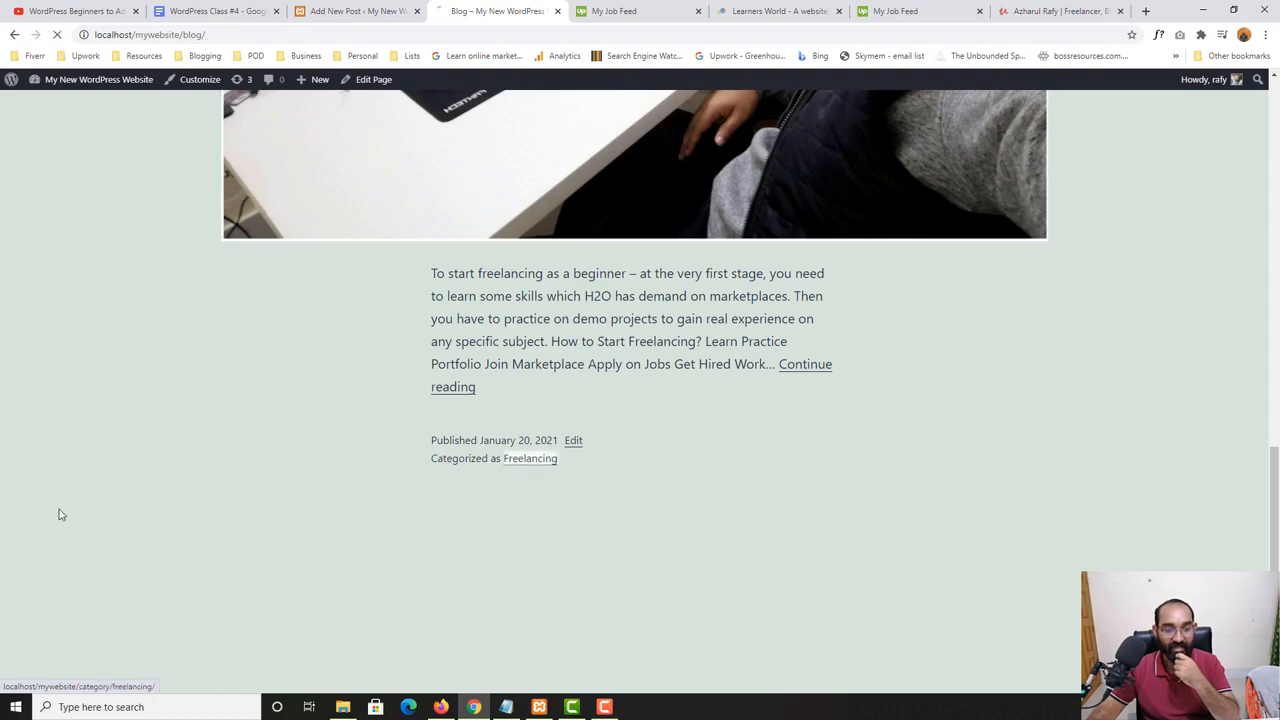
{"action": "scroll", "coordinate": [4, 535], "scroll_direction": "down", "scroll_amount": 10}
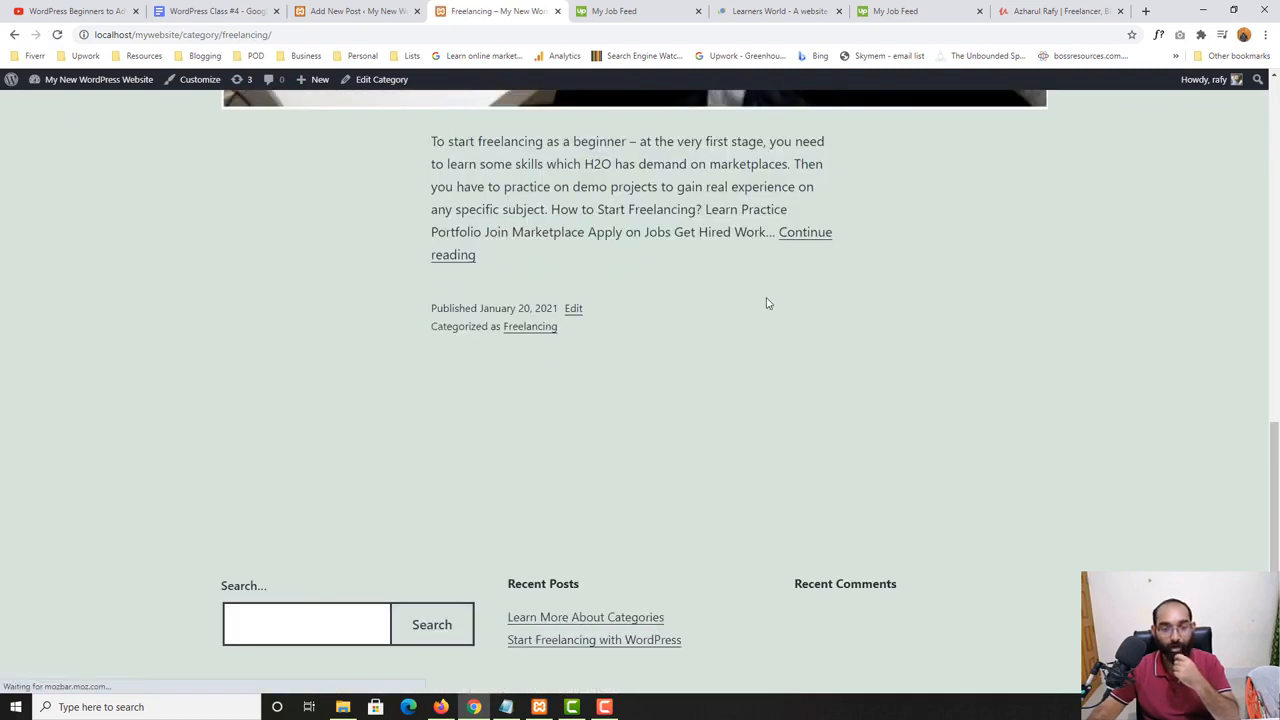
{"action": "scroll", "coordinate": [189, 503], "scroll_direction": "up", "scroll_amount": 5}
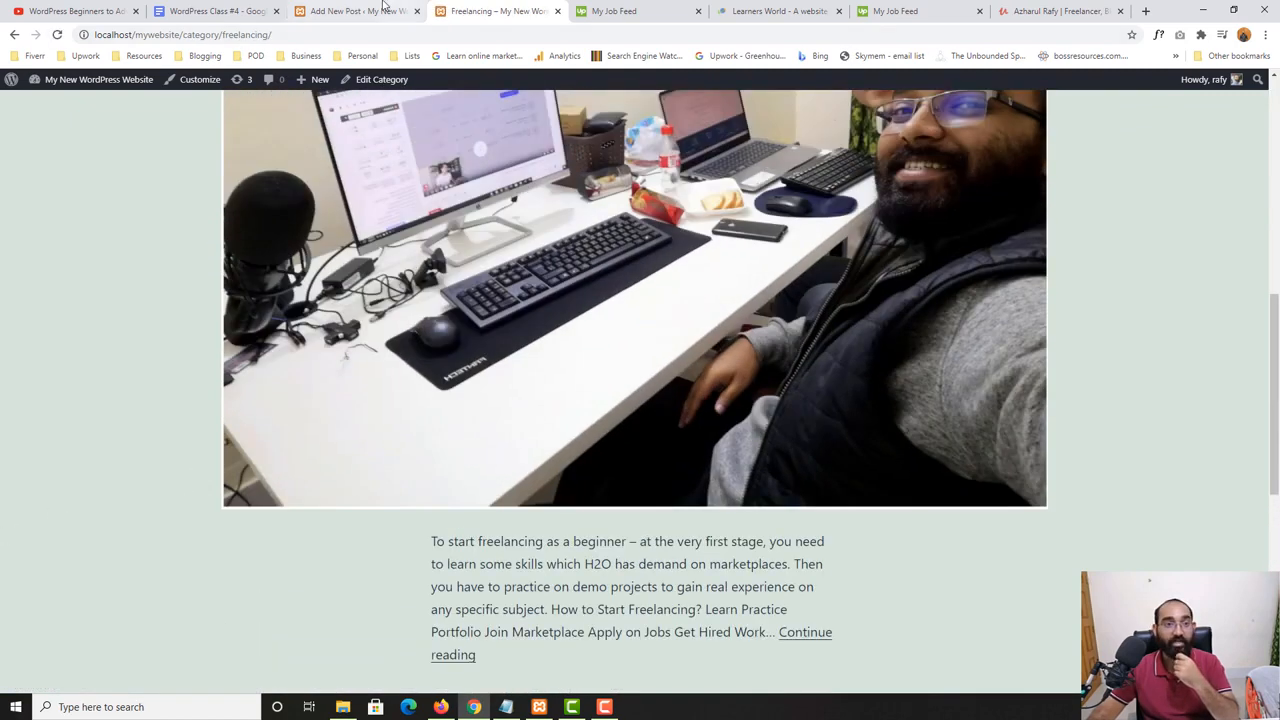
- Change the "Learn More About Categories" post's category from Uncategorized to Freelancing and update the post
{"action": "left_click", "coordinate": [355, 11]}
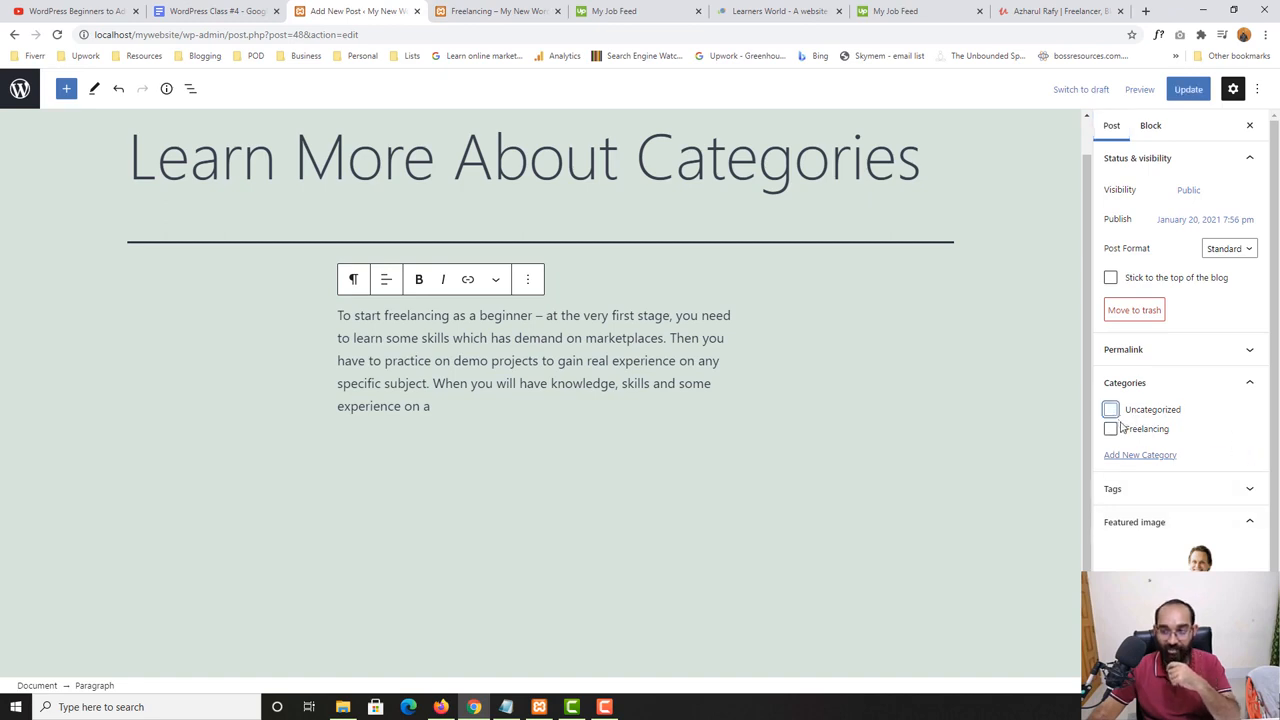
{"action": "left_click", "coordinate": [1188, 90]}
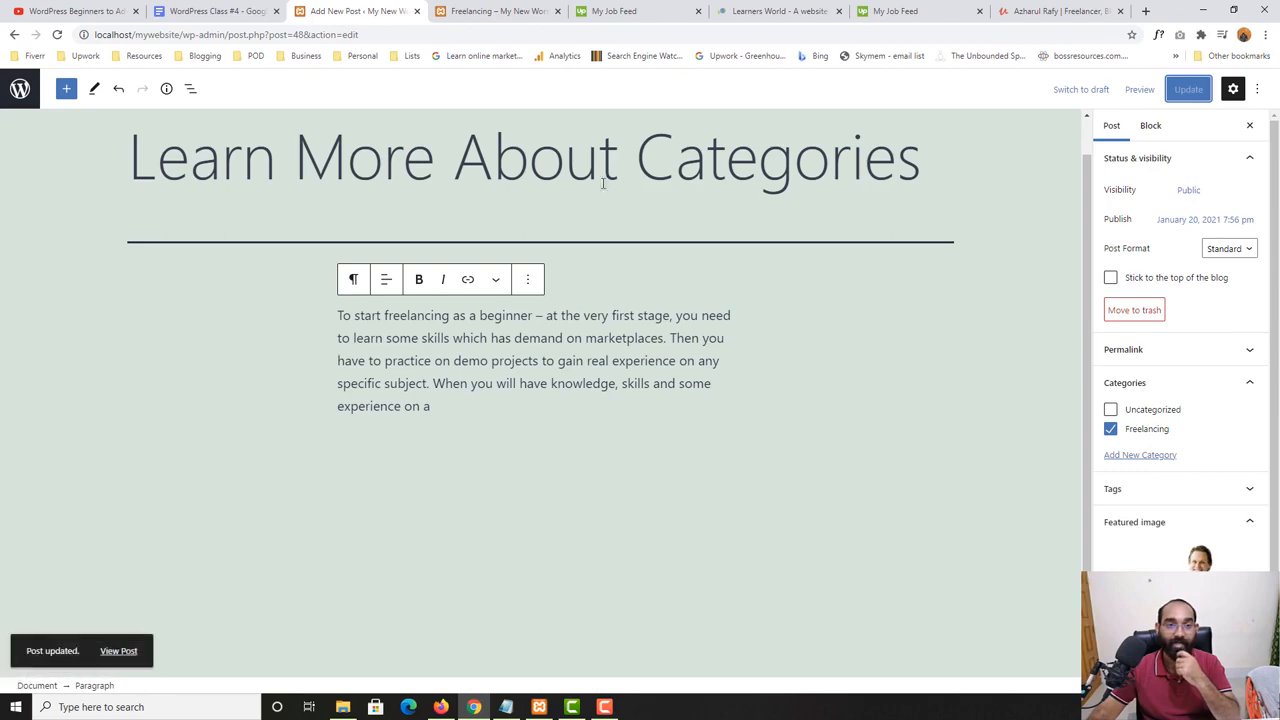
- Reload the Freelancing category page on the website and examine the posts and their category labels
{"action": "left_click", "coordinate": [497, 11]}
{"action": "left_click", "coordinate": [57, 34]}
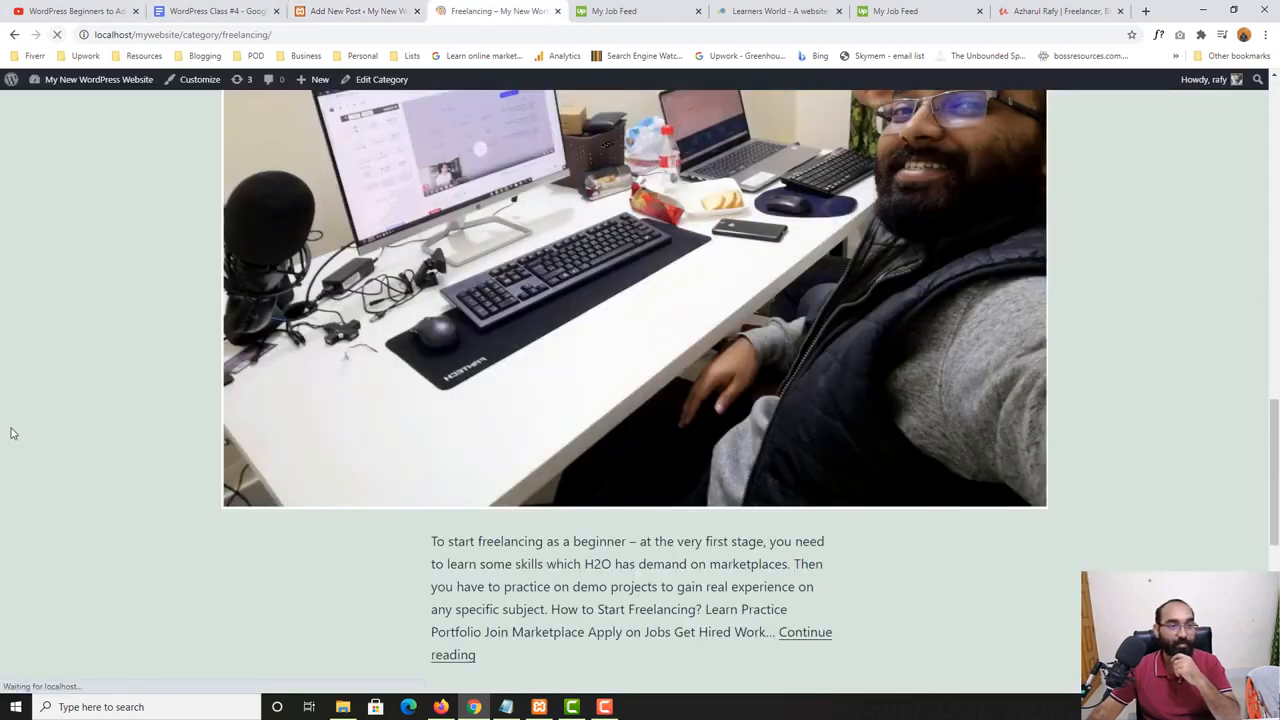
{"action": "scroll", "coordinate": [15, 430], "scroll_direction": "up", "scroll_amount": 10}
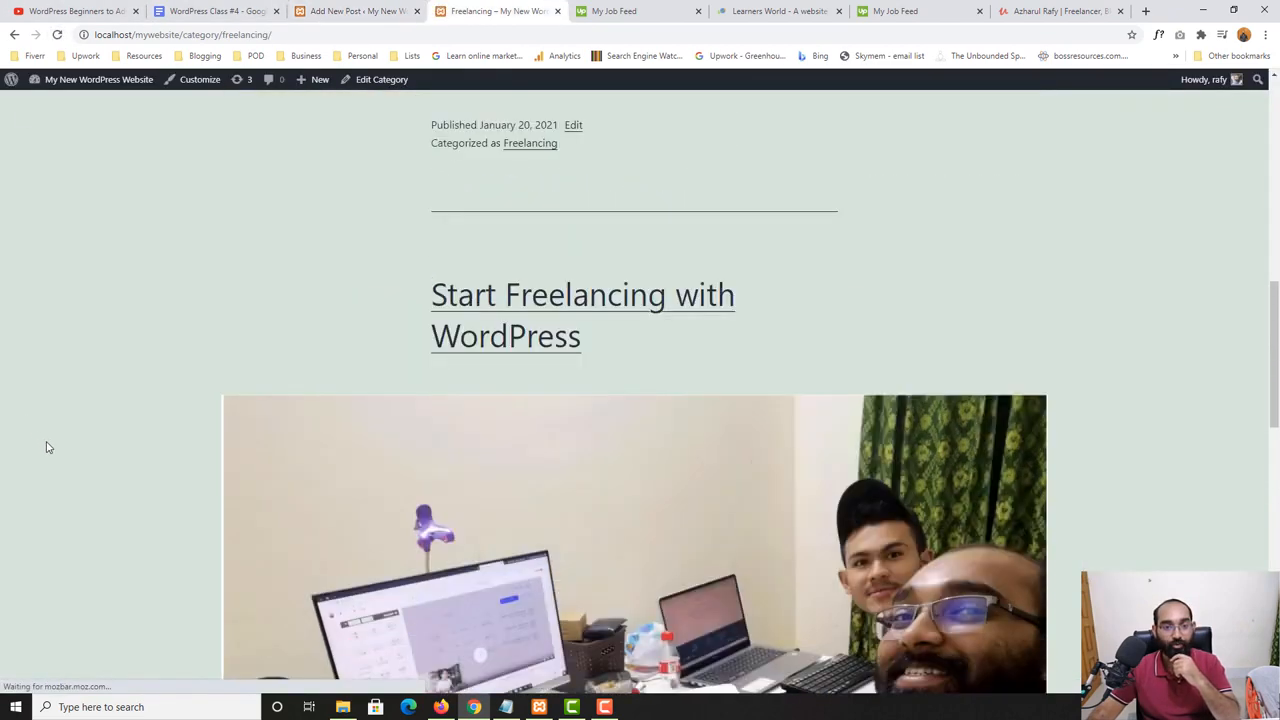
{"action": "scroll", "coordinate": [283, 471], "scroll_direction": "down", "scroll_amount": 5}
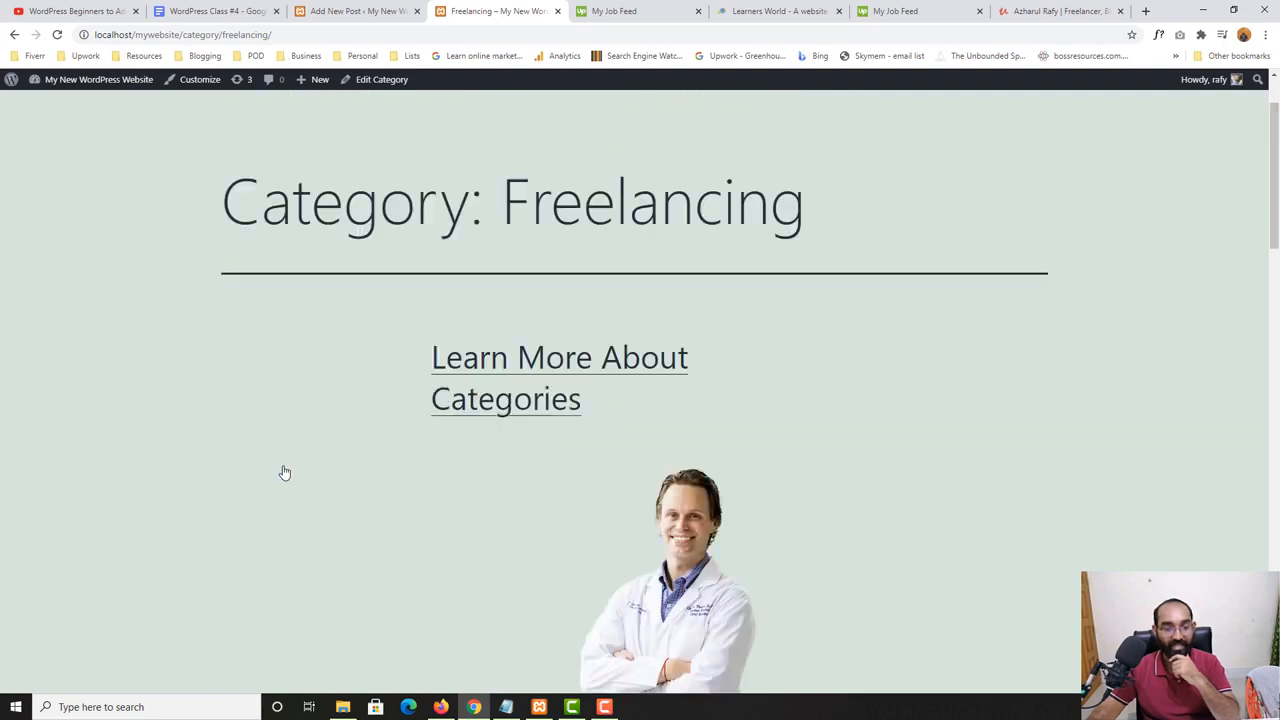
{"action": "scroll", "coordinate": [300, 520], "scroll_direction": "down", "scroll_amount": 12}
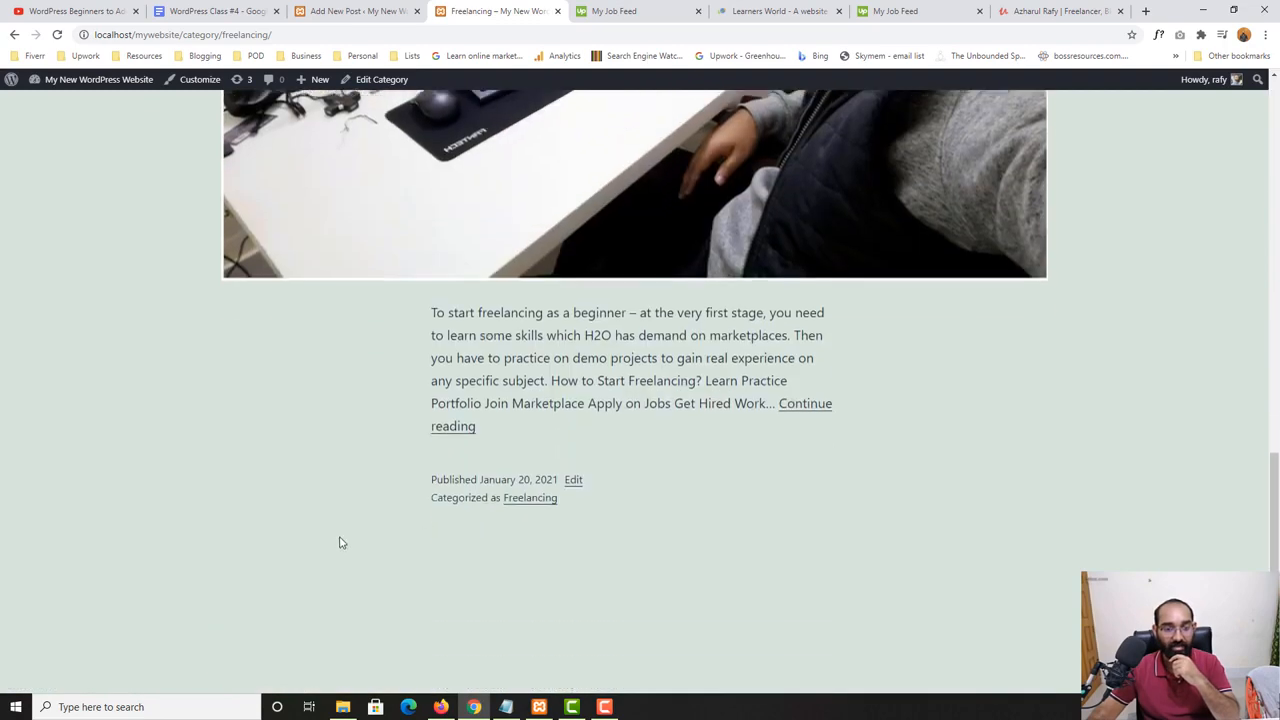
{"action": "scroll", "coordinate": [756, 422], "scroll_direction": "up", "scroll_amount": 5}
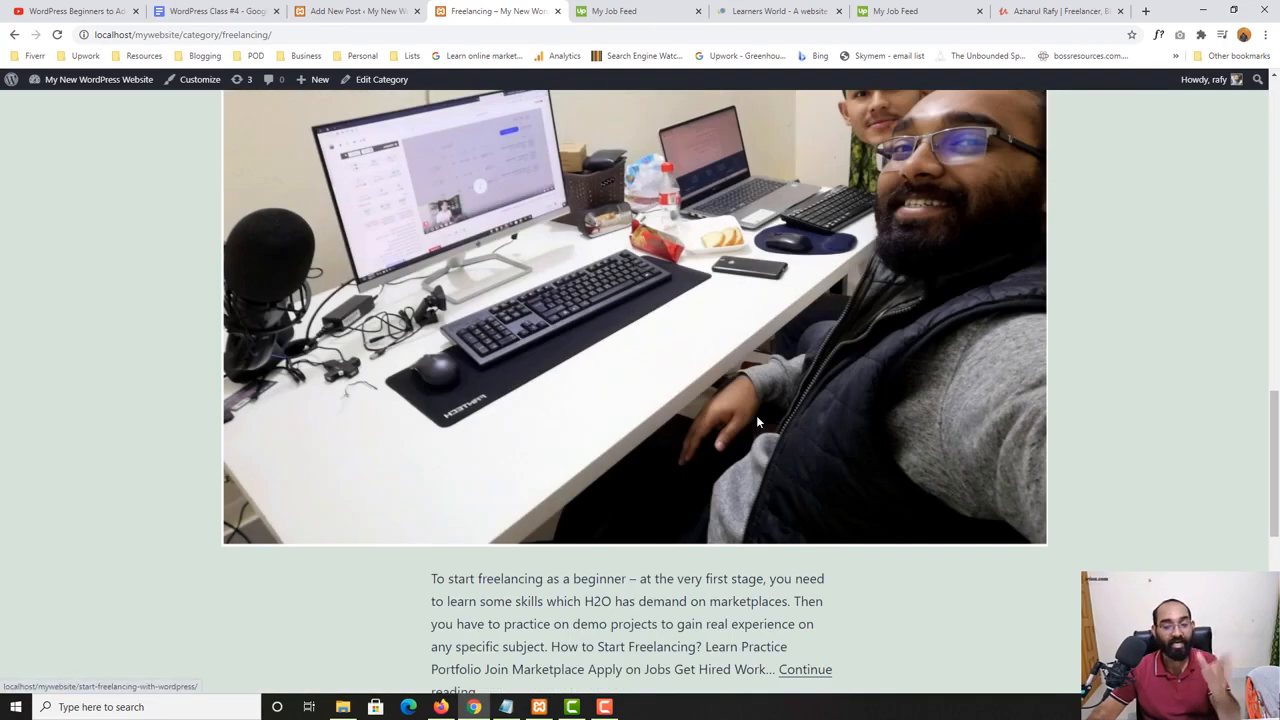
{"action": "scroll", "coordinate": [756, 415], "scroll_direction": "up", "scroll_amount": 10}
{"action": "scroll", "coordinate": [672, 460], "scroll_direction": "up", "scroll_amount": 2}
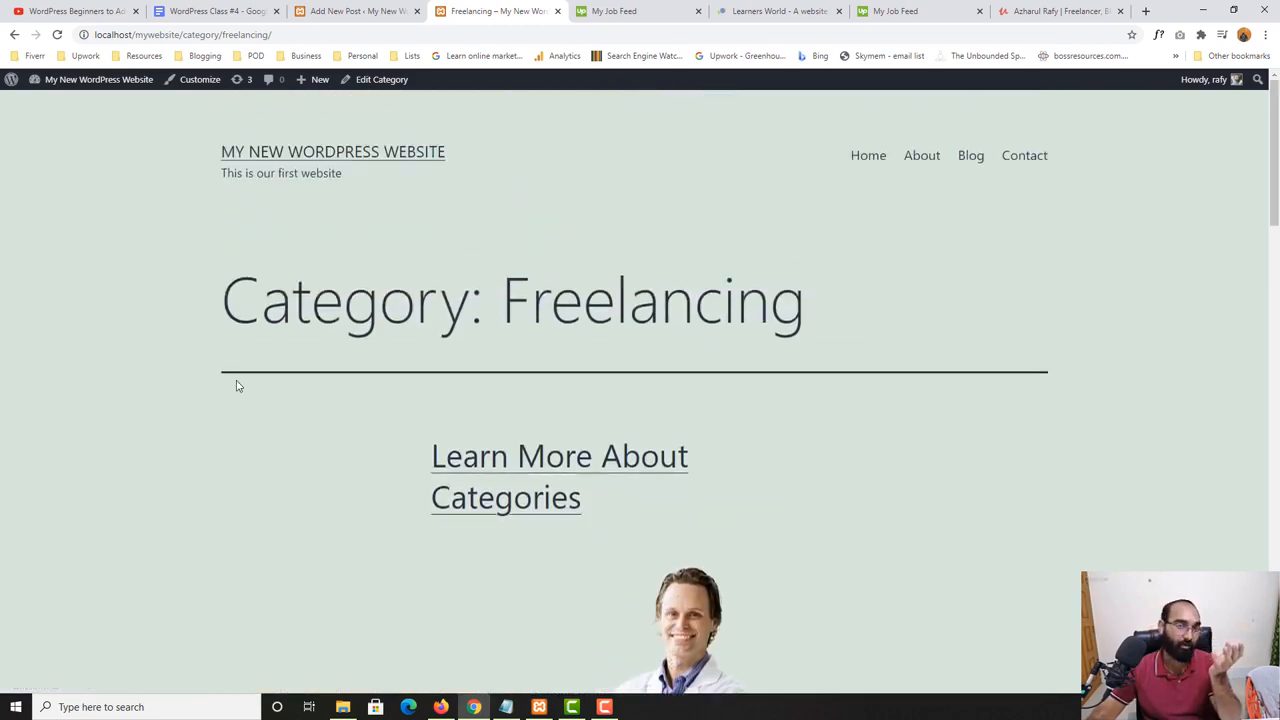
{"action": "scroll", "coordinate": [212, 400], "scroll_direction": "down", "scroll_amount": 7}
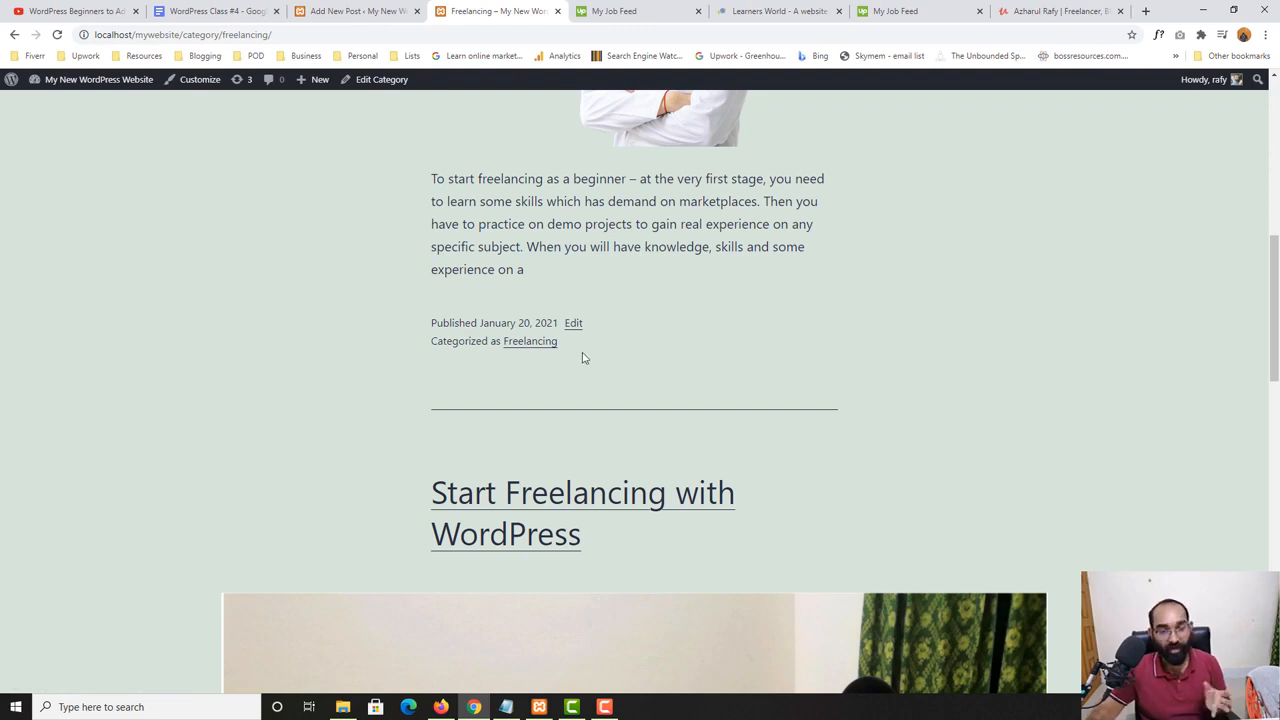
- Create a new category named "WordPress" from the post's settings and deselect it for the "Learn More About Categories" post
{"action": "key", "text": "ctrl+shift+Tab"}
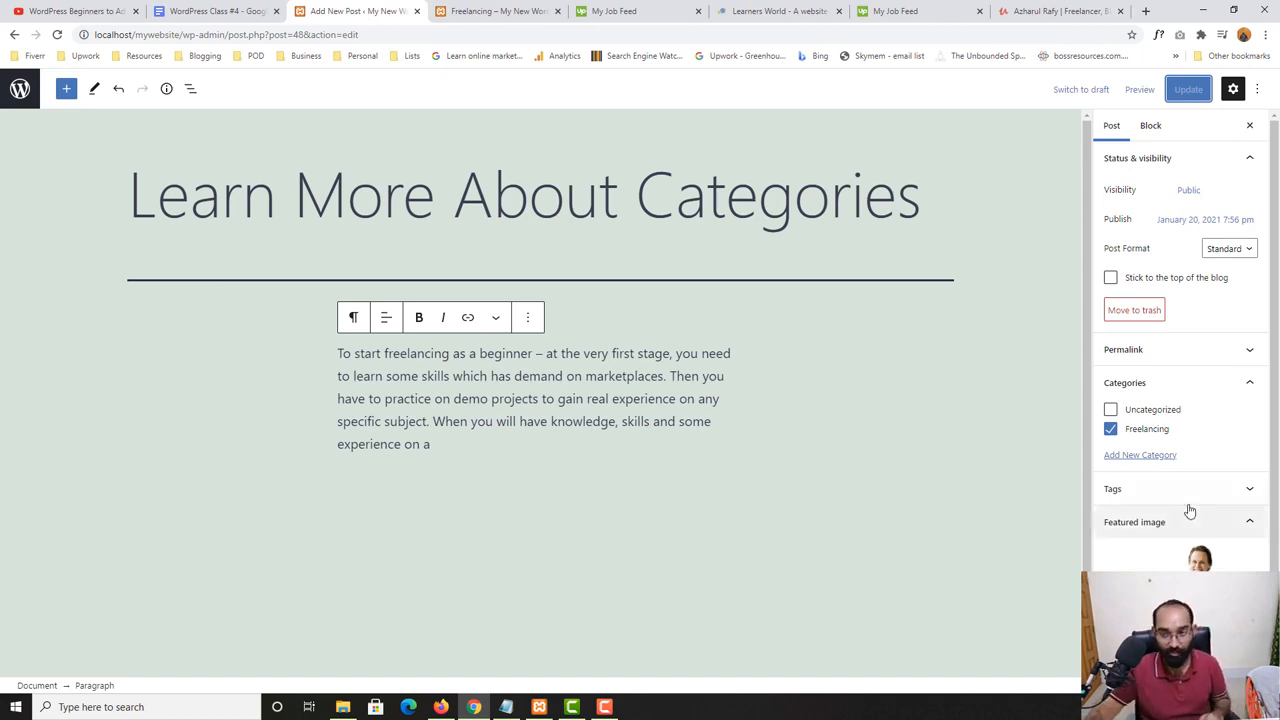
{"action": "left_click", "coordinate": [1146, 455]}
{"action": "left_click", "coordinate": [1148, 491]}
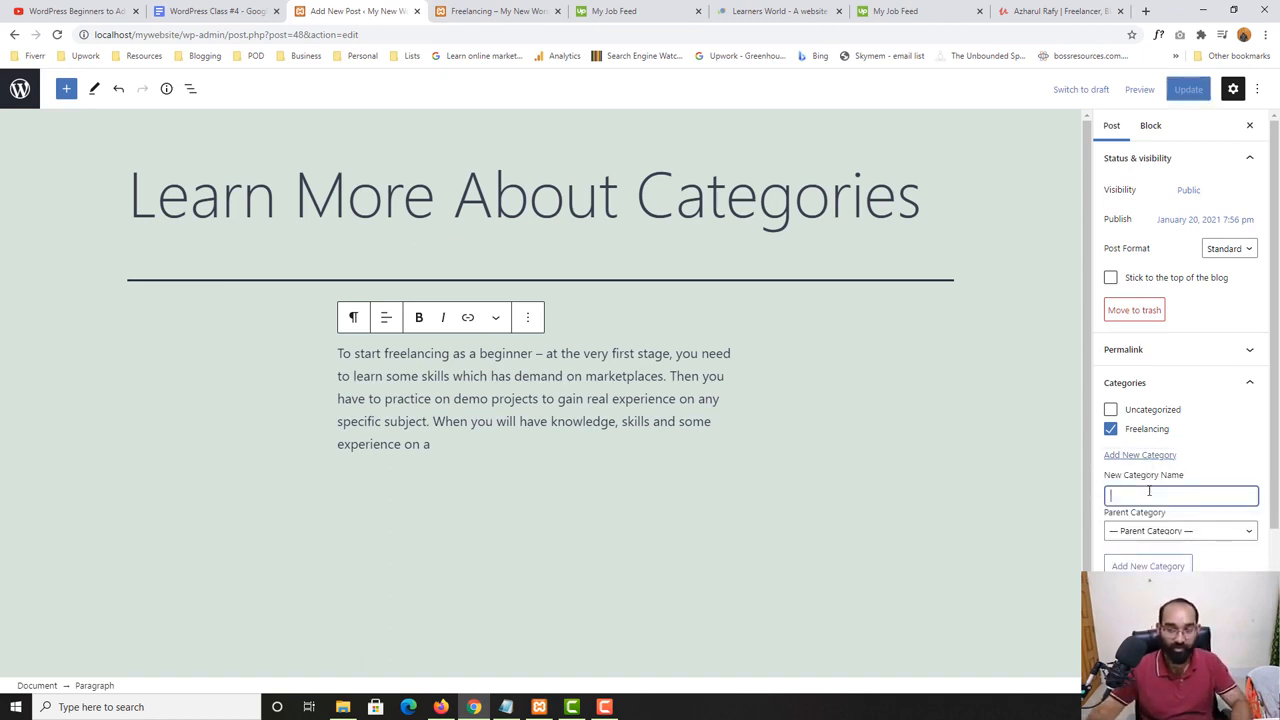
{"action": "type", "text": "WordP"}
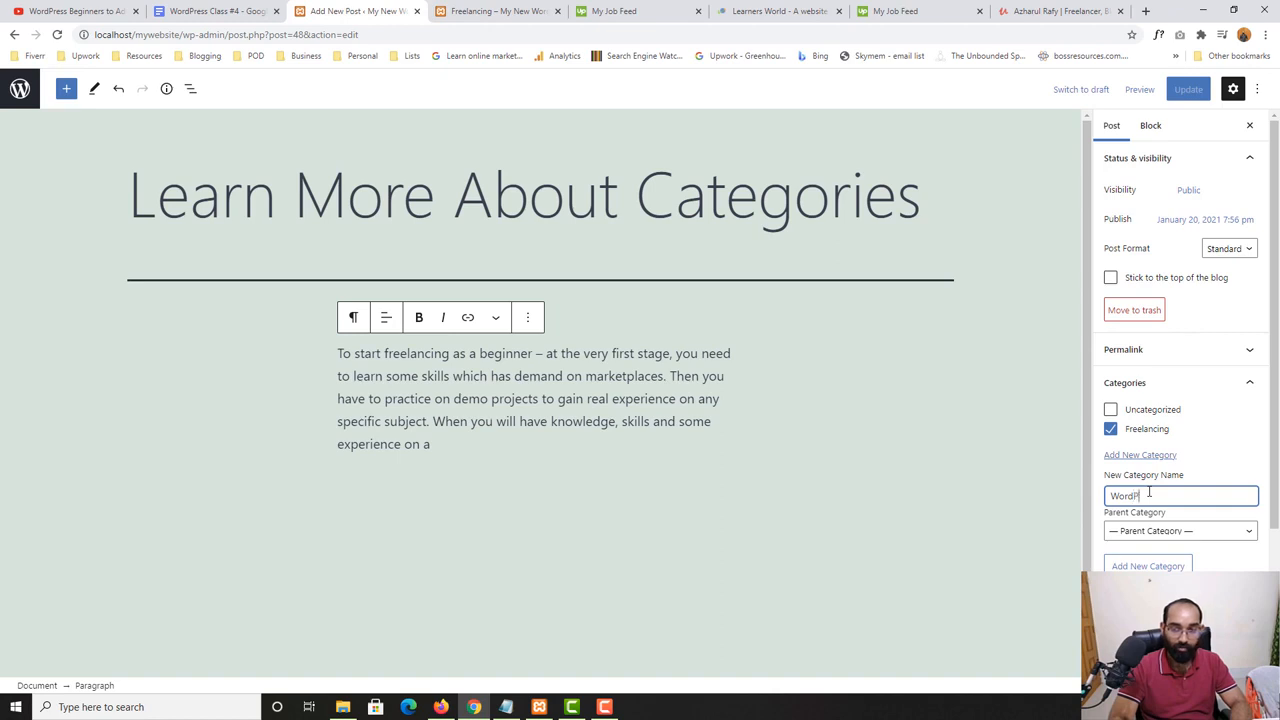
{"action": "type", "text": "ress"}
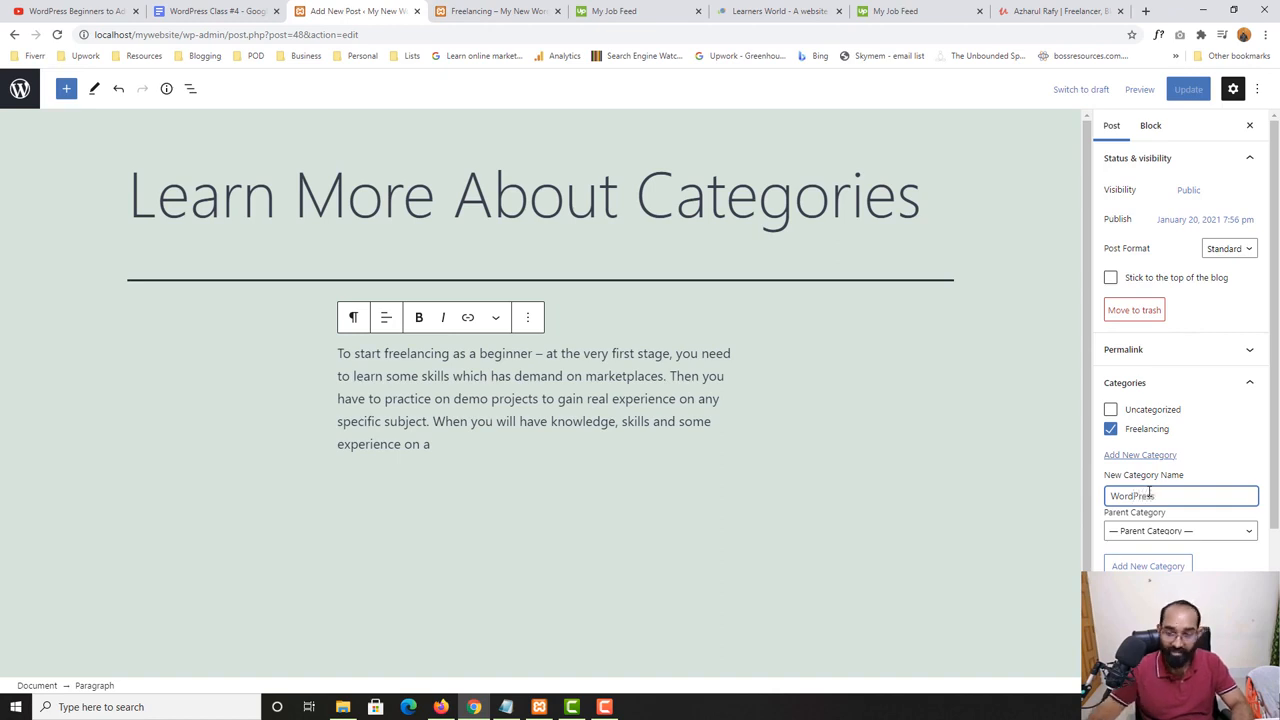
{"action": "left_click", "coordinate": [1152, 565]}
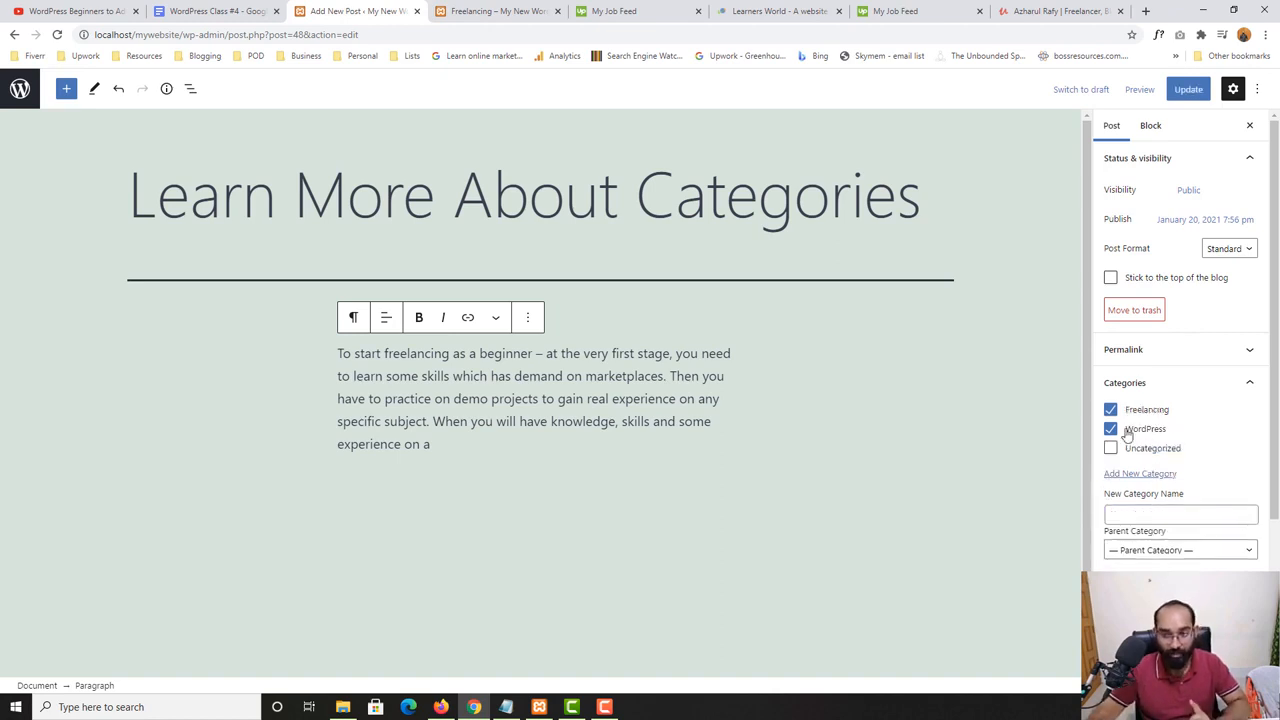
{"action": "left_click", "coordinate": [1125, 432]}
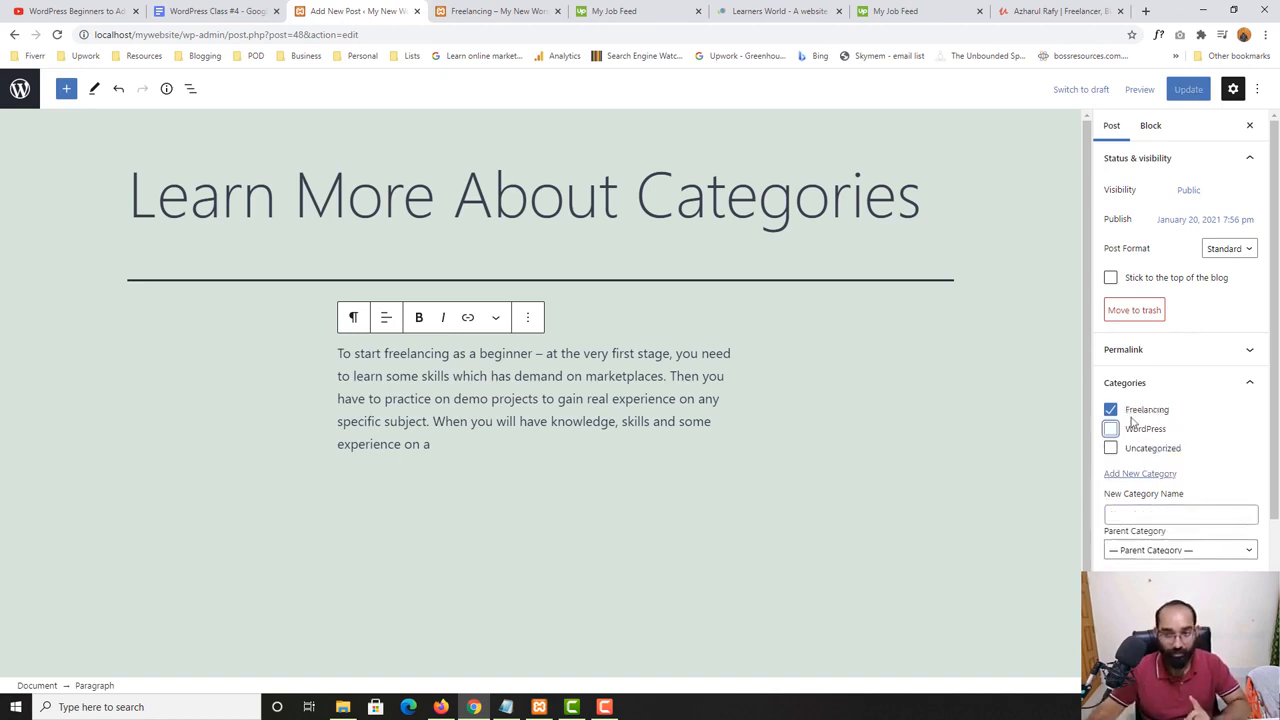
- Start a new post titled "WordPress 1" from the posts list and assign it to the WordPress category
{"action": "left_click", "coordinate": [20, 88]}
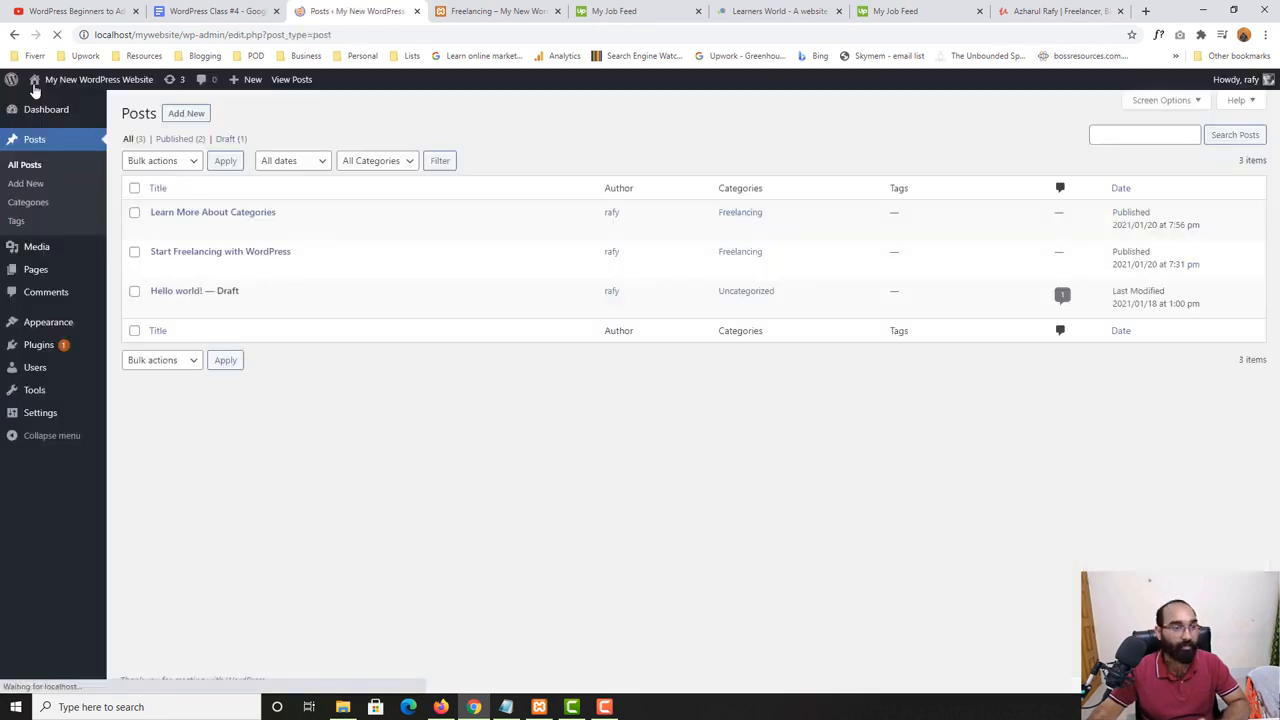
{"action": "left_click", "coordinate": [188, 113]}
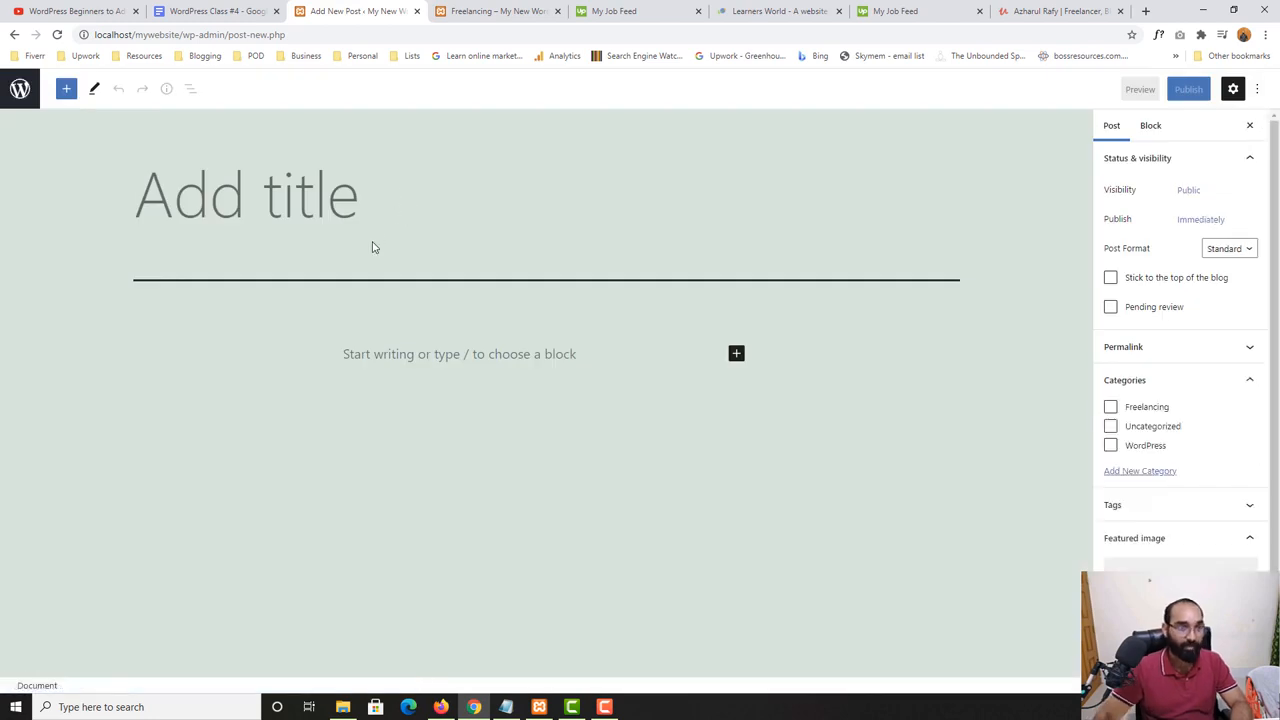
{"action": "left_click", "coordinate": [385, 210]}
{"action": "type", "text": "WordPre"}
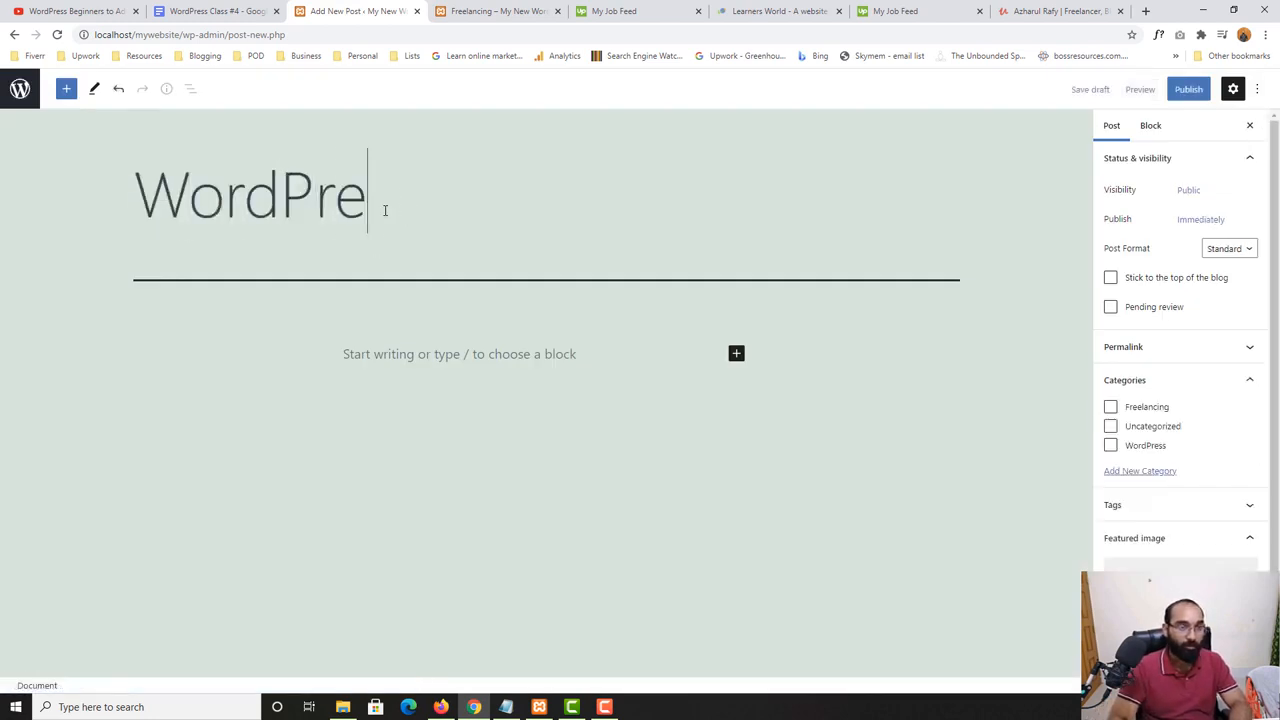
{"action": "type", "text": "sds"}
{"action": "key", "text": "BackSpace"}
{"action": "key", "text": "BackSpace"}
{"action": "type", "text": "s "}
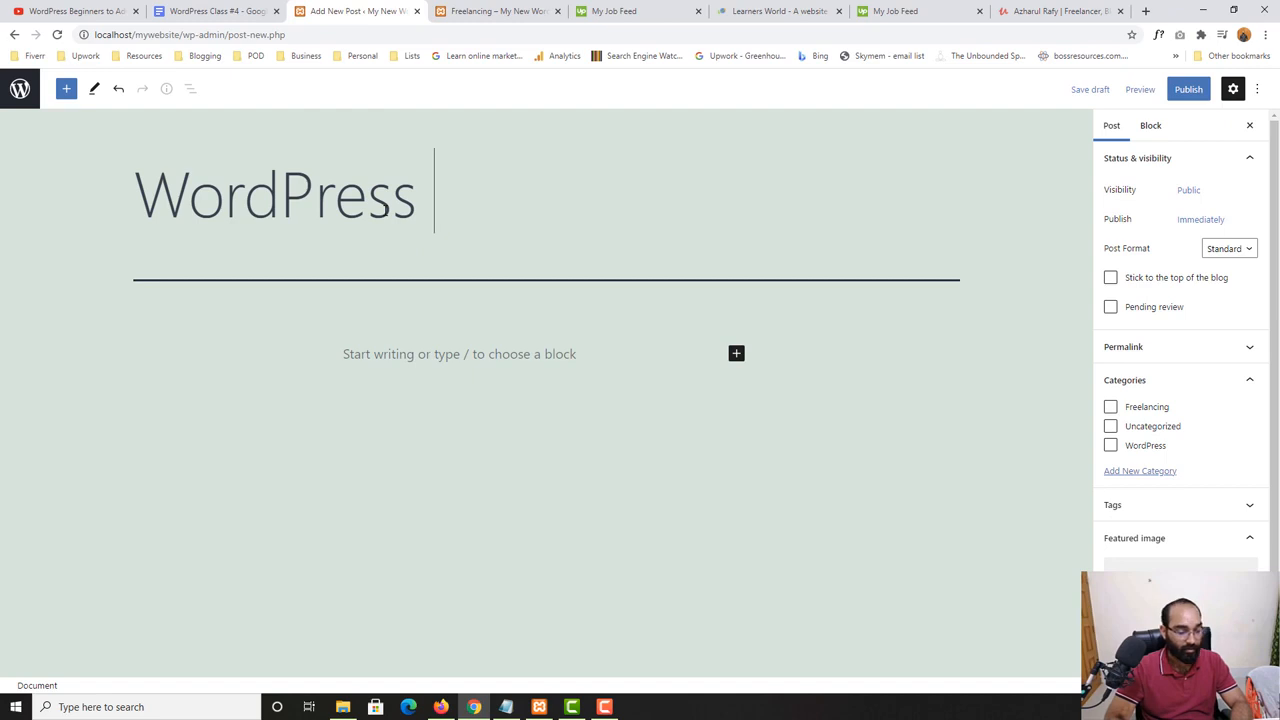
{"action": "type", "text": "1"}
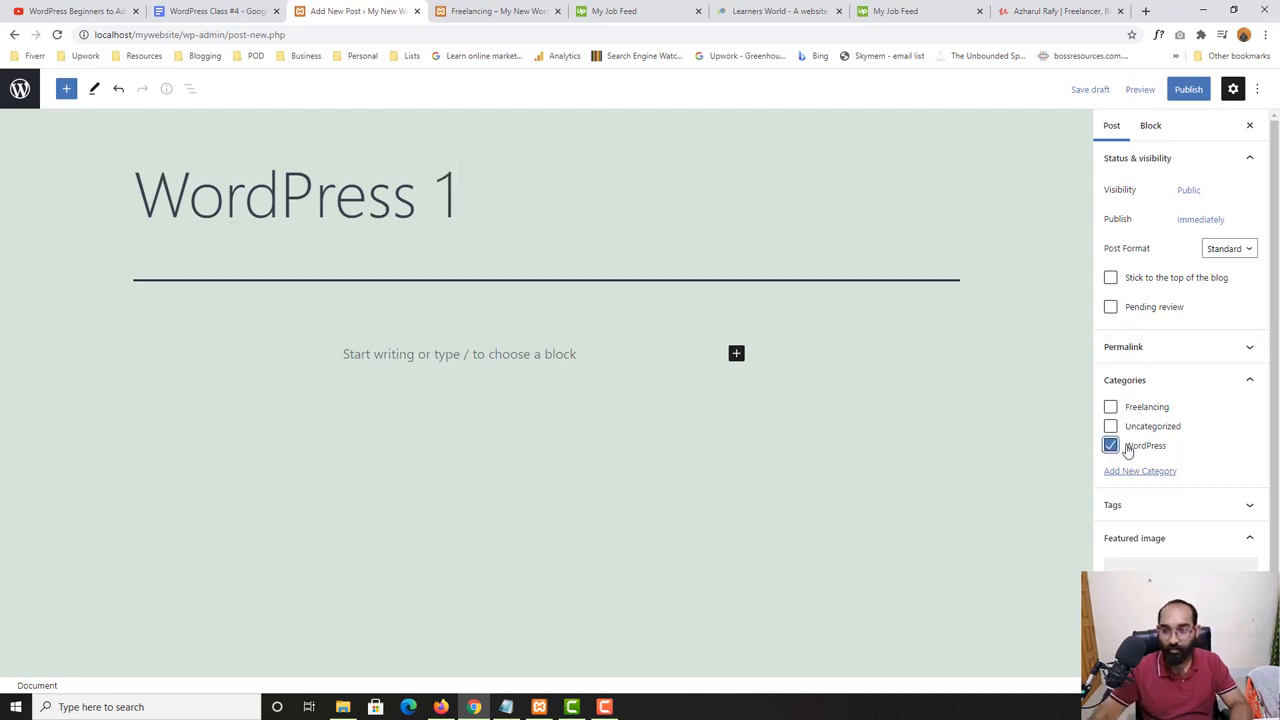
- Copy the "To start freelancing as a beginner" paragraph from the website's Freelancing category page into the post body and publish the post
{"action": "left_click", "coordinate": [315, 362]}
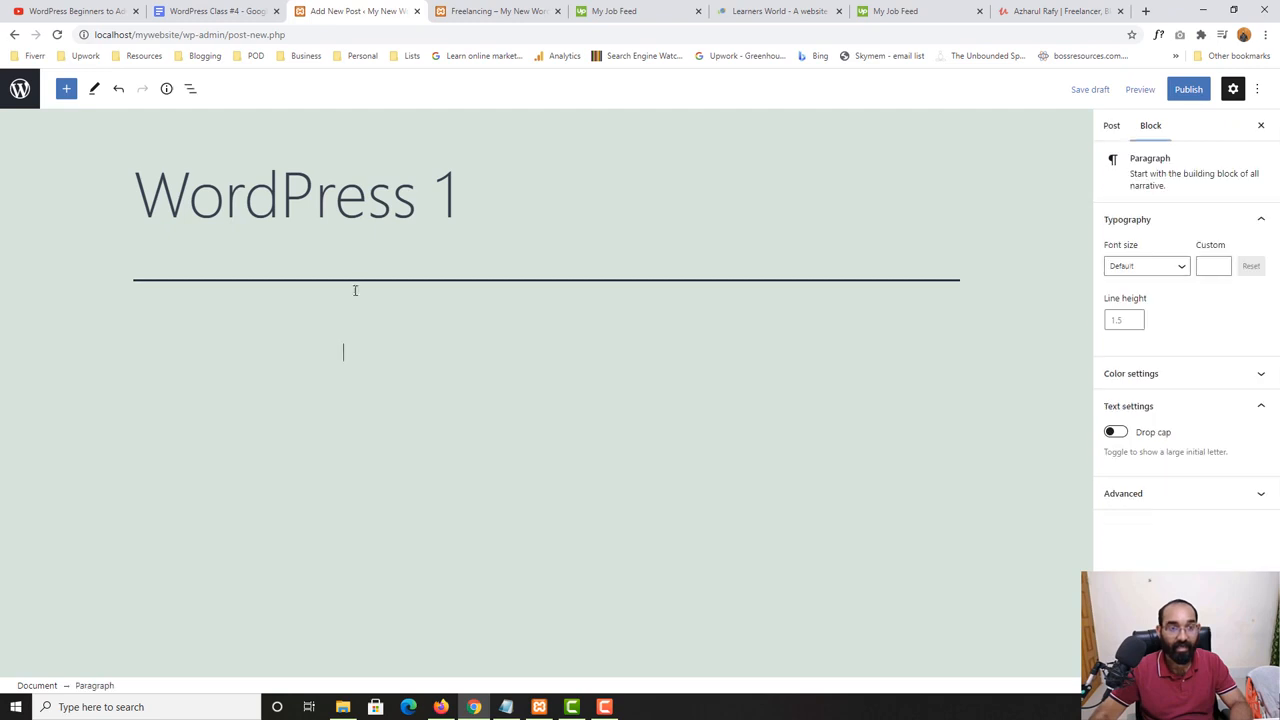
{"action": "left_click", "coordinate": [485, 10]}
{"action": "left_click_drag", "start_coordinate": [447, 176], "coordinate": [524, 270]}
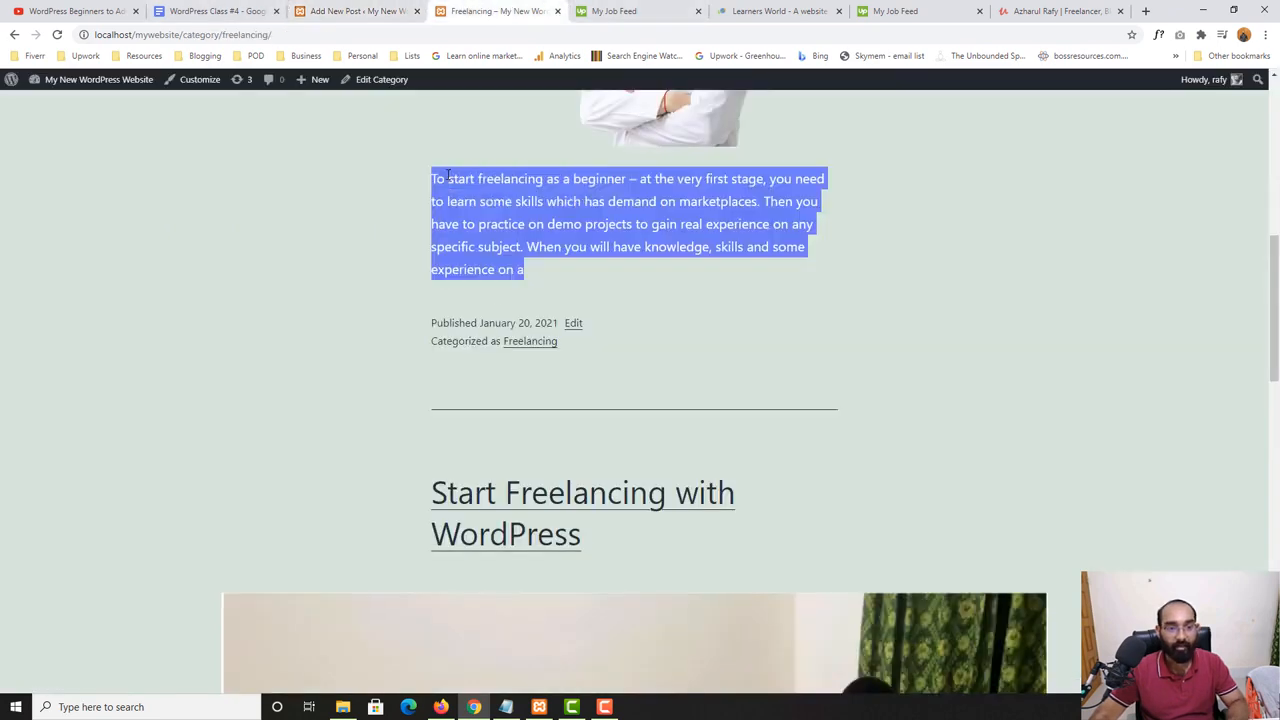
{"action": "right_click", "coordinate": [448, 199]}
{"action": "left_click", "coordinate": [470, 211]}
{"action": "left_click", "coordinate": [357, 10]}
{"action": "key", "text": "ctrl+v"}
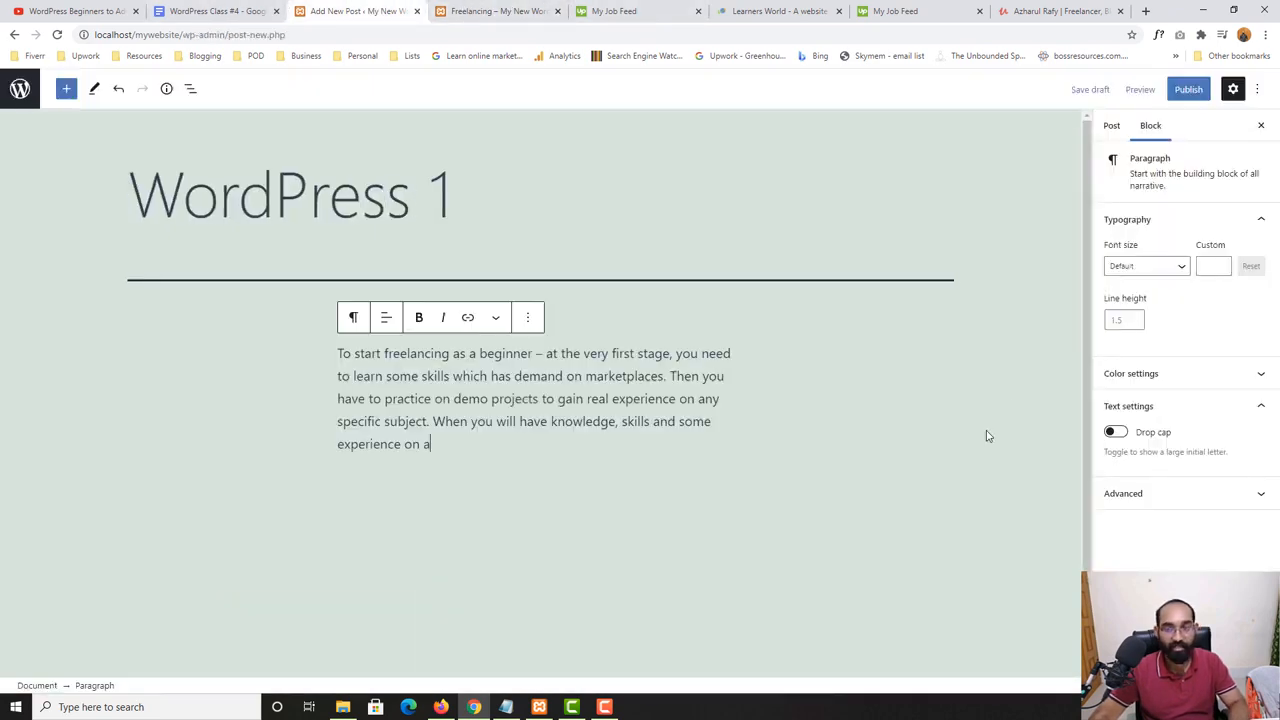
{"action": "left_click", "coordinate": [1188, 90]}
{"action": "left_click", "coordinate": [1171, 93]}
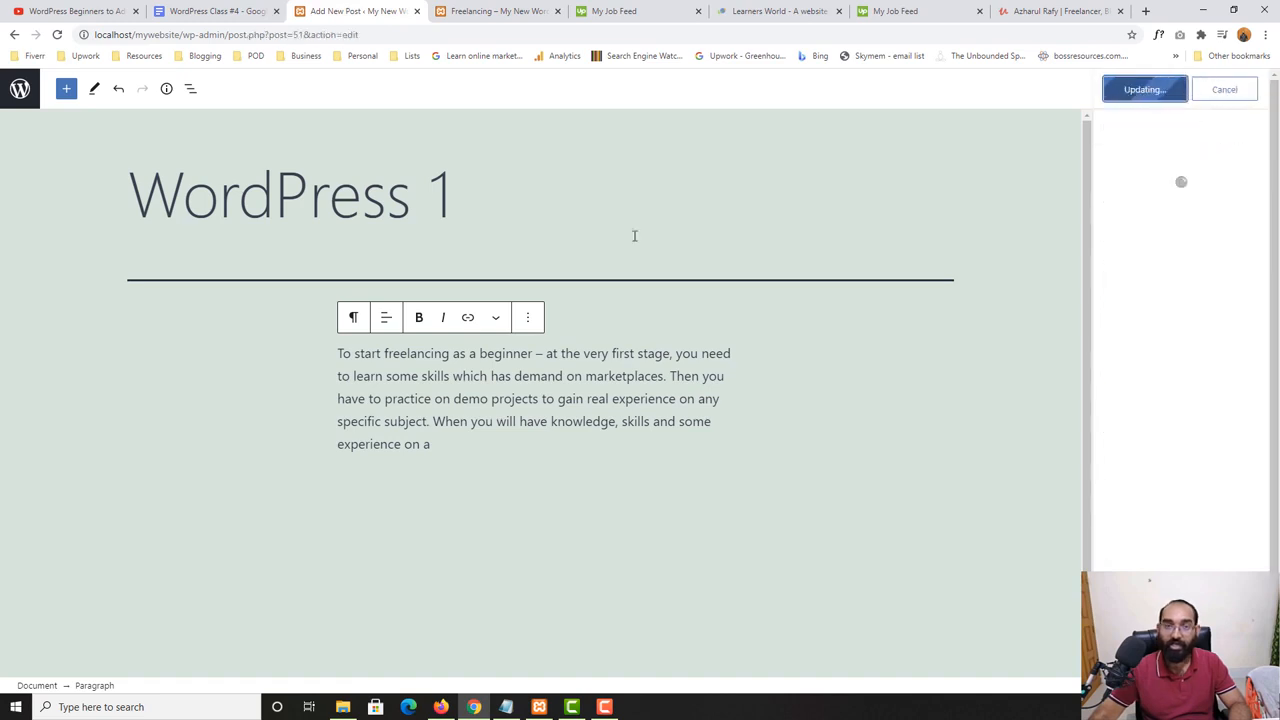
- Create another post titled "Example WordPress 2", assign it to the WordPress category, and publish it without body text
{"action": "left_click", "coordinate": [18, 95]}
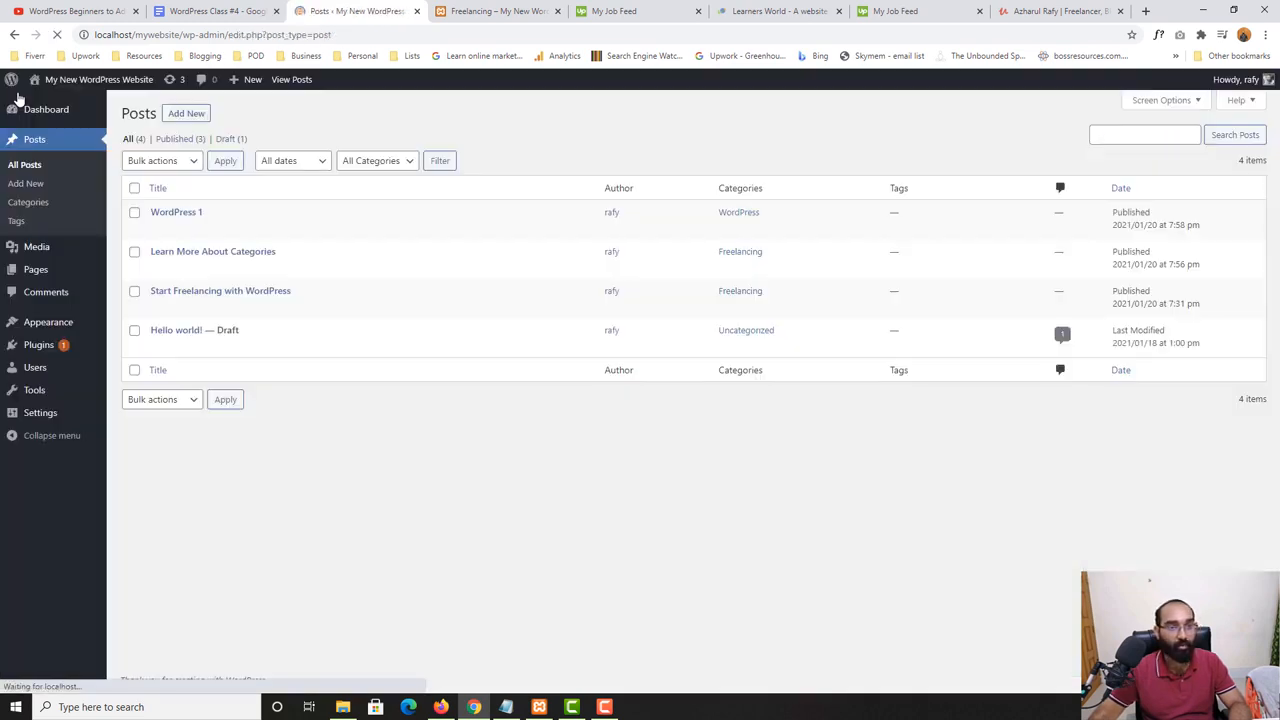
{"action": "left_click", "coordinate": [187, 113]}
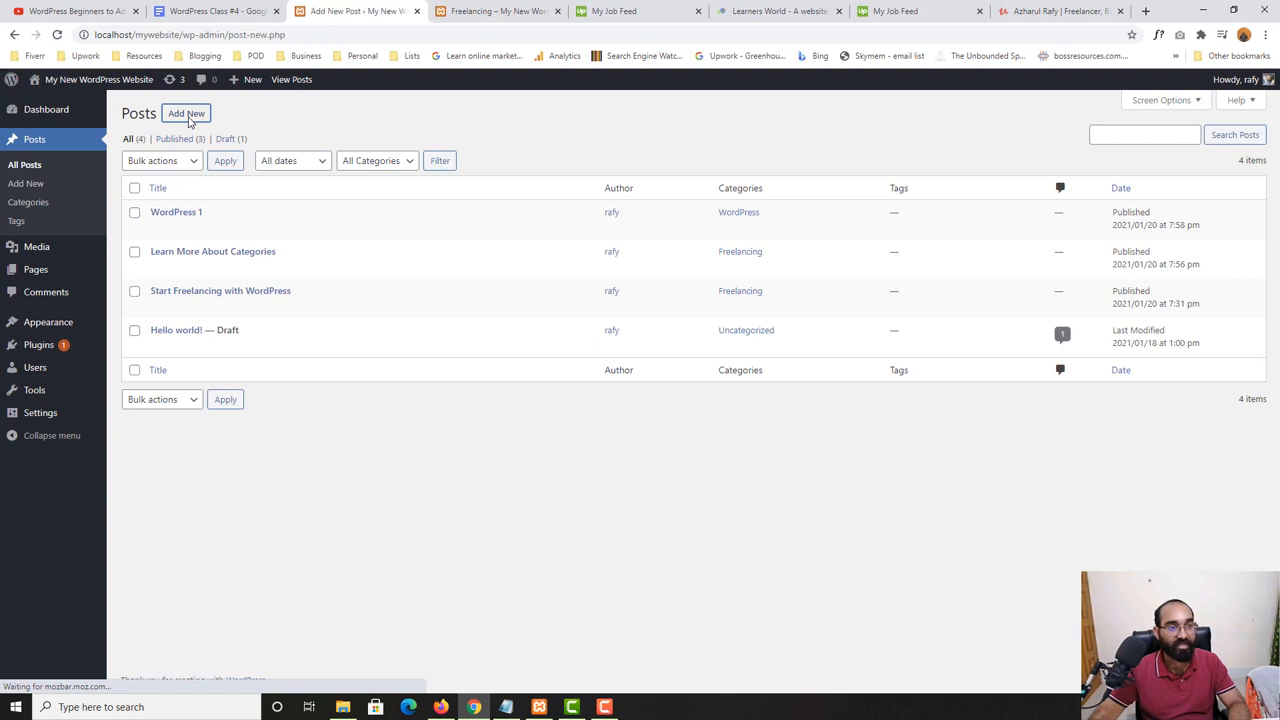
{"action": "type", "text": "A"}
{"action": "key", "text": "BackSpace"}
{"action": "type", "text": "W"}
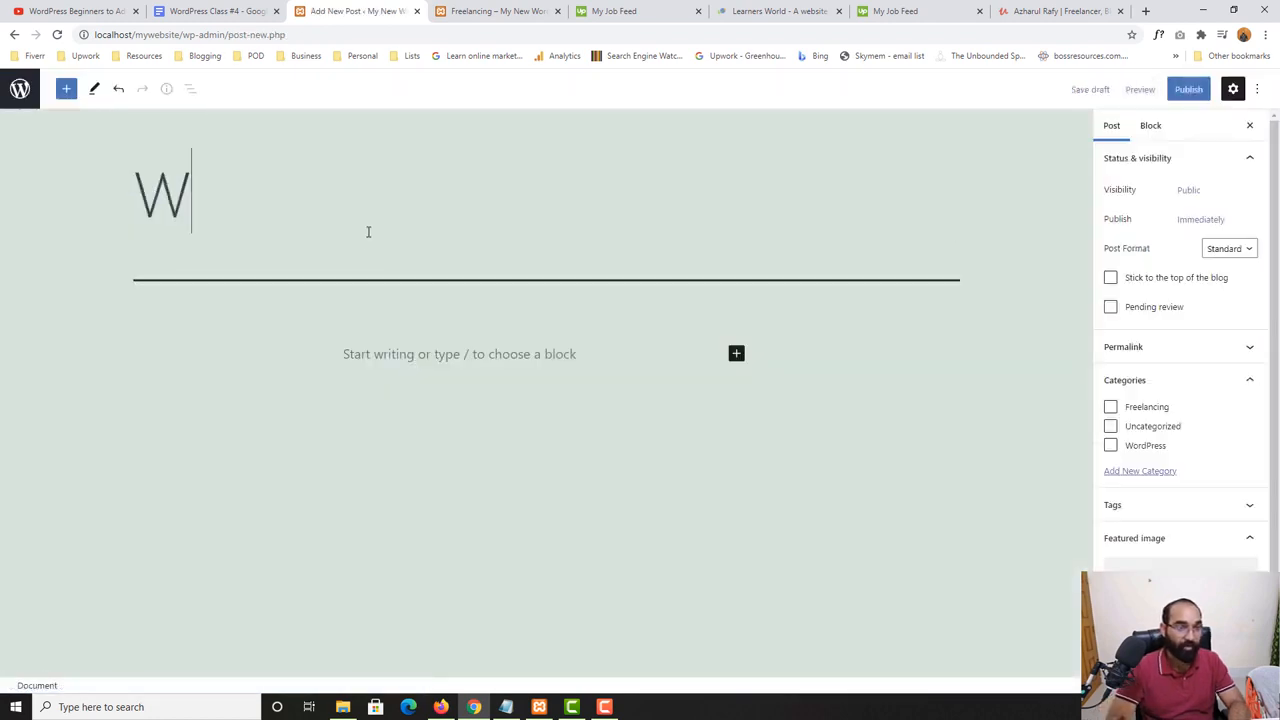
{"action": "type", "text": "r"}
{"action": "key", "text": "BackSpace"}
{"action": "key", "text": "BackSpace"}
{"action": "type", "text": "E"}
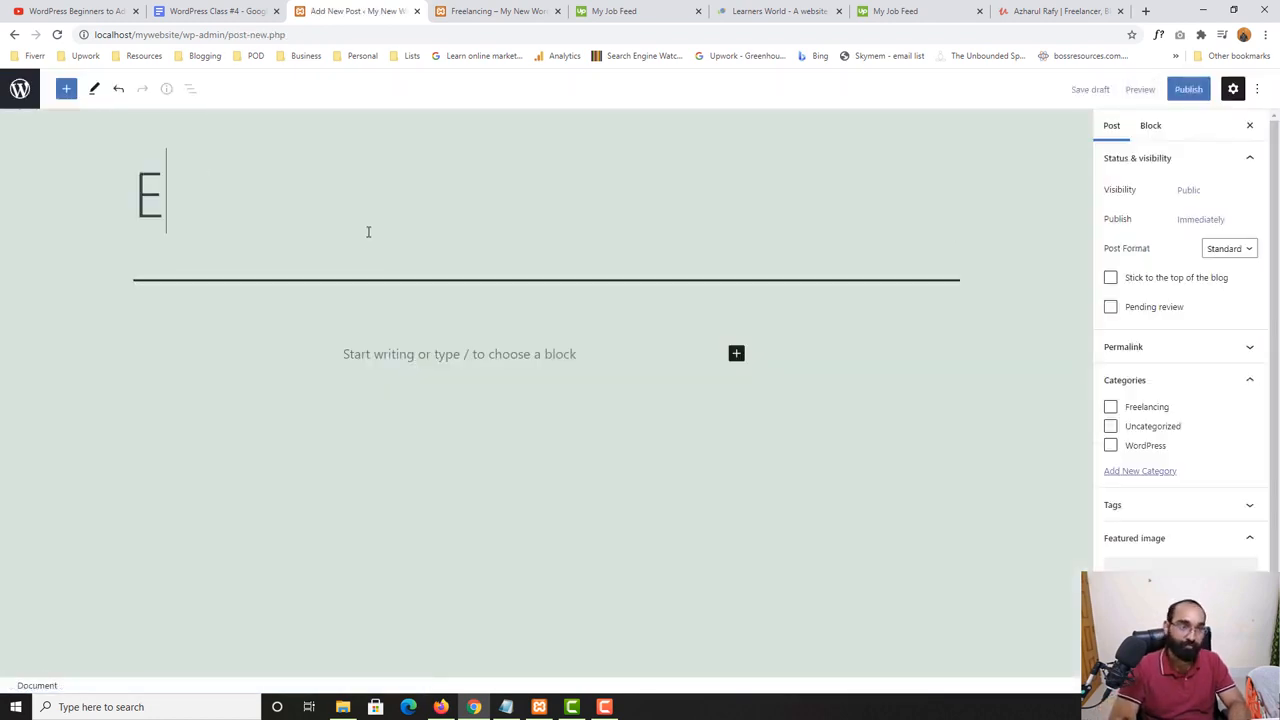
{"action": "type", "text": "xample We"}
{"action": "key", "text": "BackSpace"}
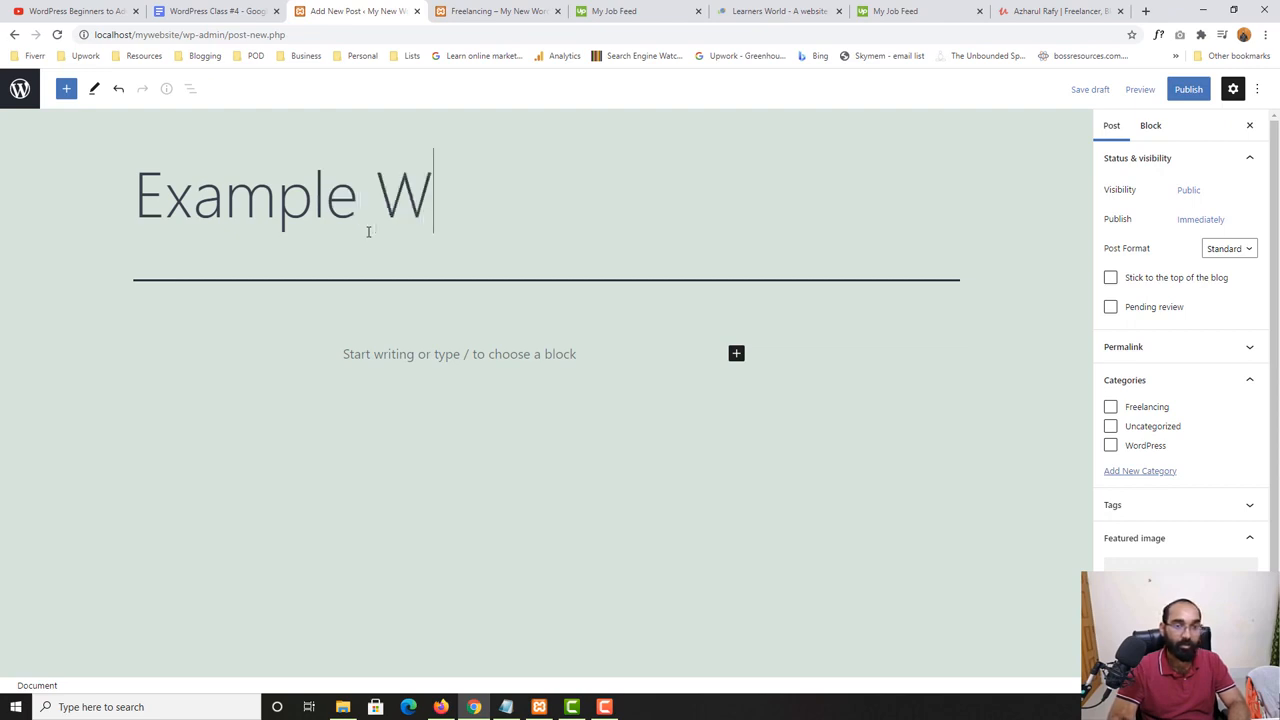
{"action": "type", "text": "ordPress 2"}
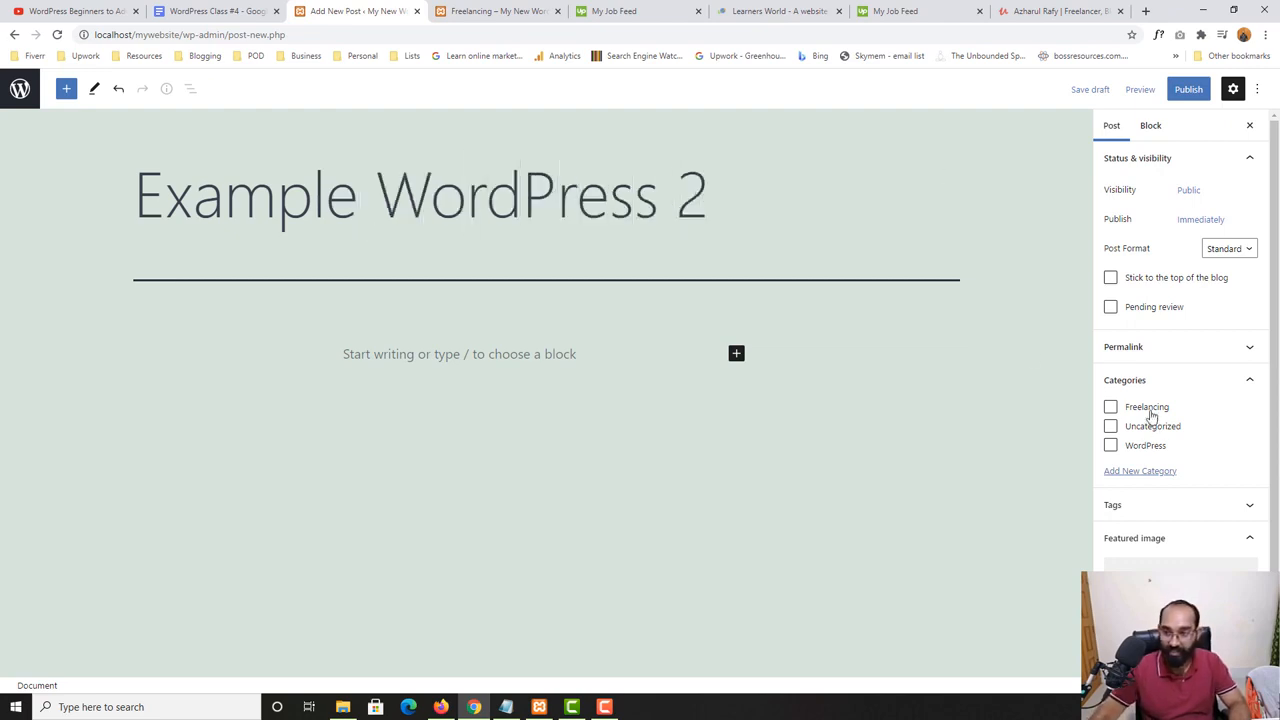
{"action": "left_click", "coordinate": [1186, 92]}
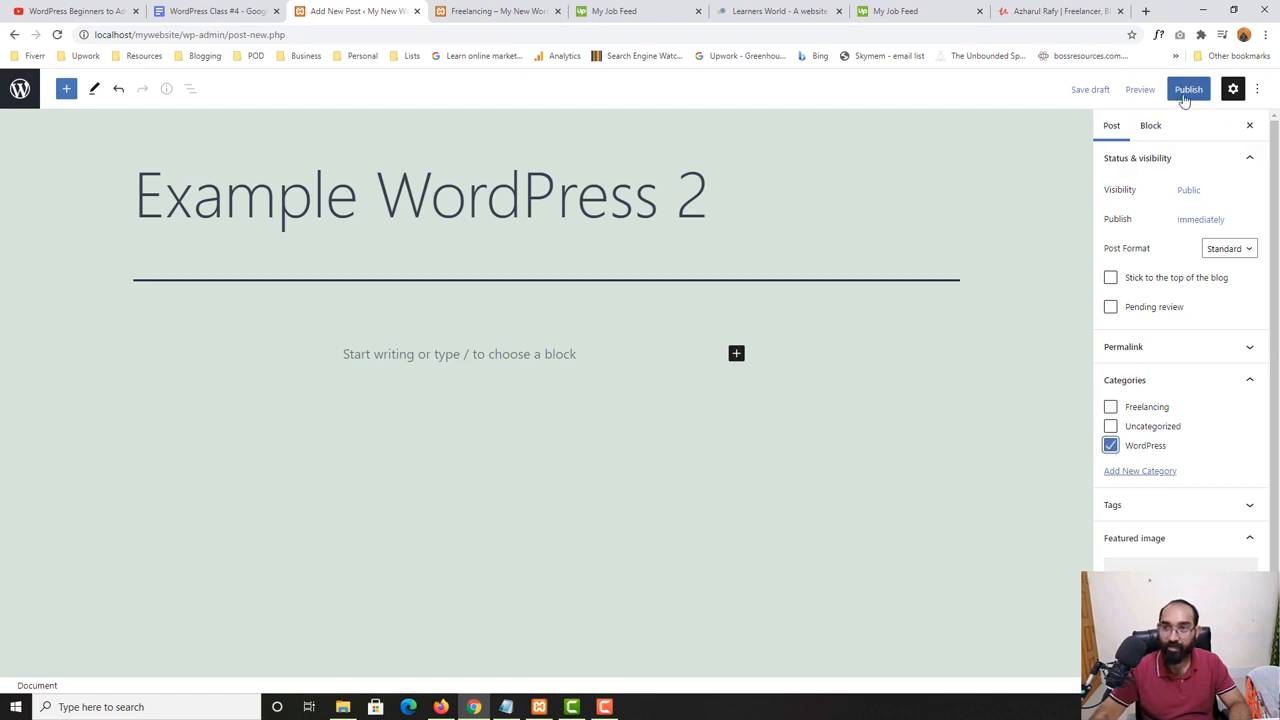
{"action": "left_click", "coordinate": [1170, 92]}
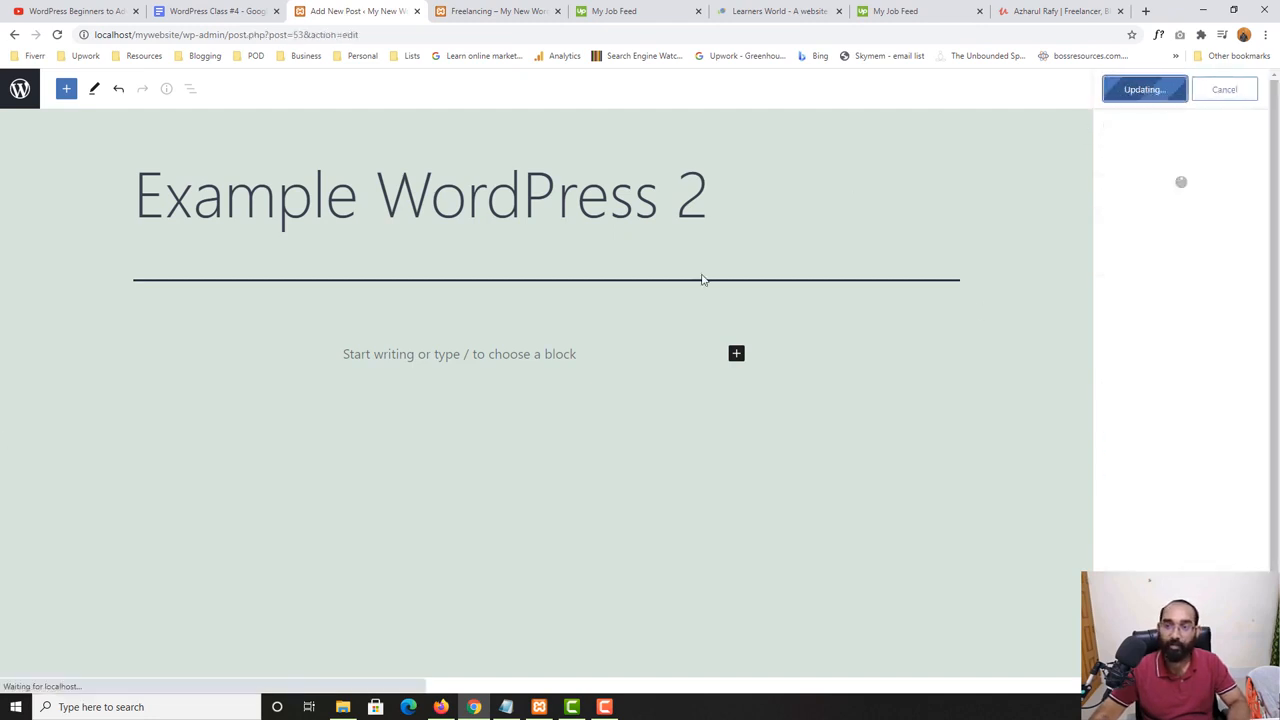
- Refresh the Freelancing category page on the website and check which posts it lists with the new posts published
{"action": "left_click", "coordinate": [440, 11]}
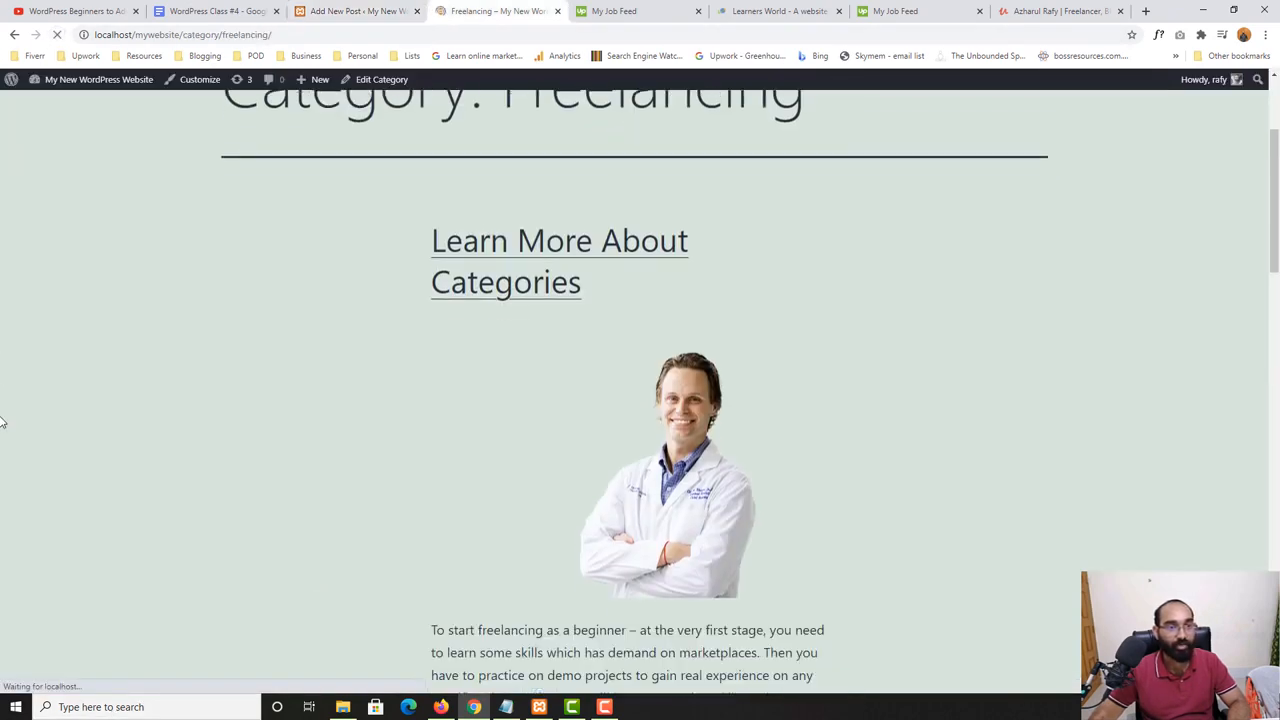
{"action": "scroll", "coordinate": [327, 525], "scroll_direction": "down", "scroll_amount": 15}
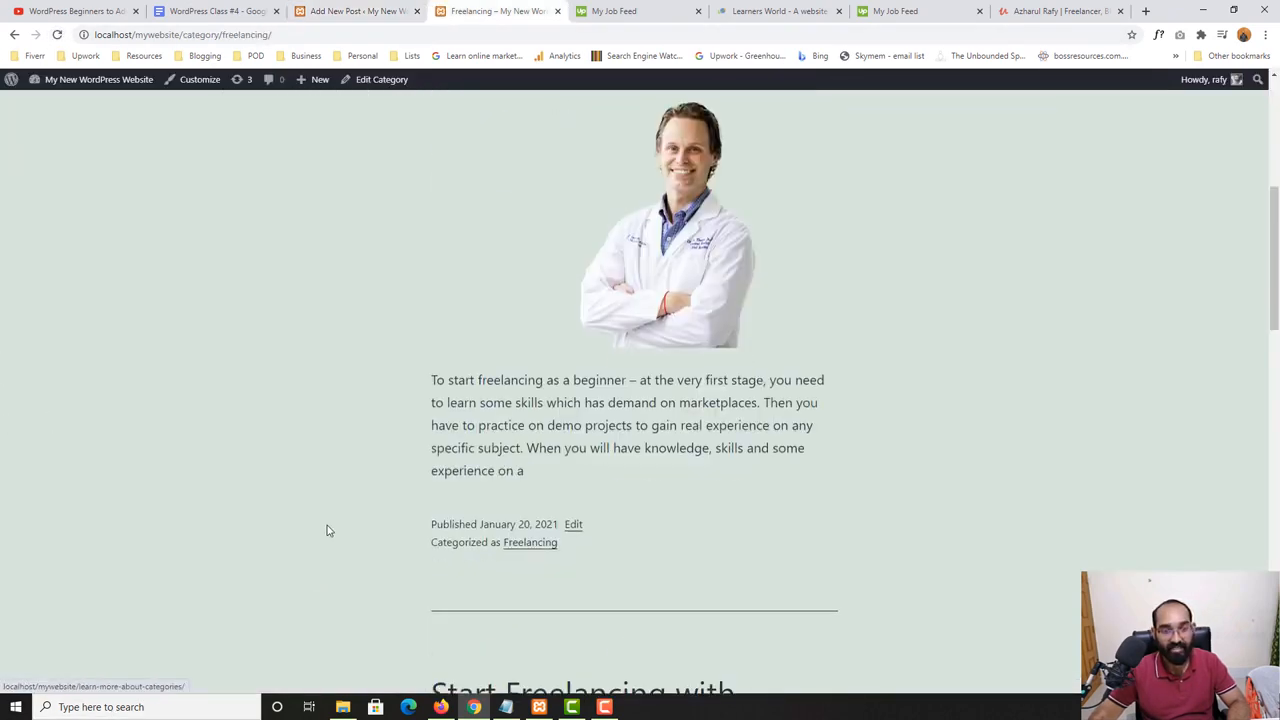
{"action": "scroll", "coordinate": [612, 505], "scroll_direction": "up", "scroll_amount": 15}
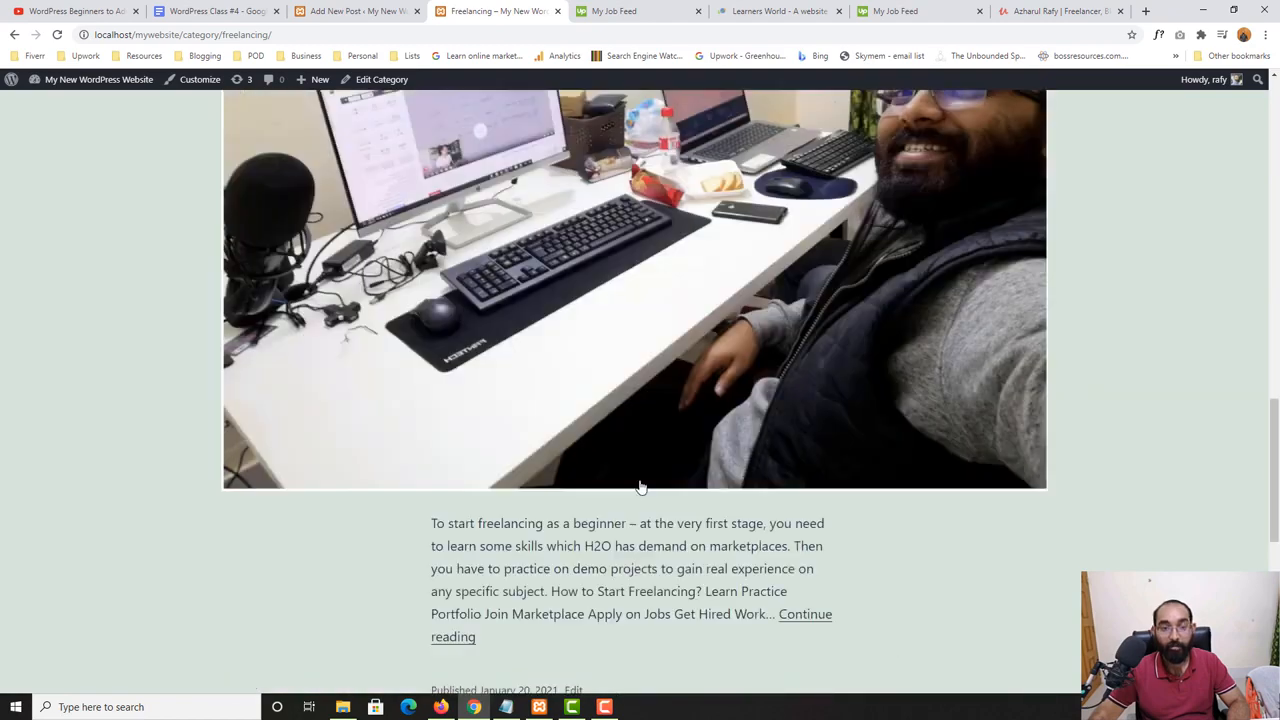
- Open the website's Blog page and review all published posts with their category labels
{"action": "left_click", "coordinate": [968, 157]}
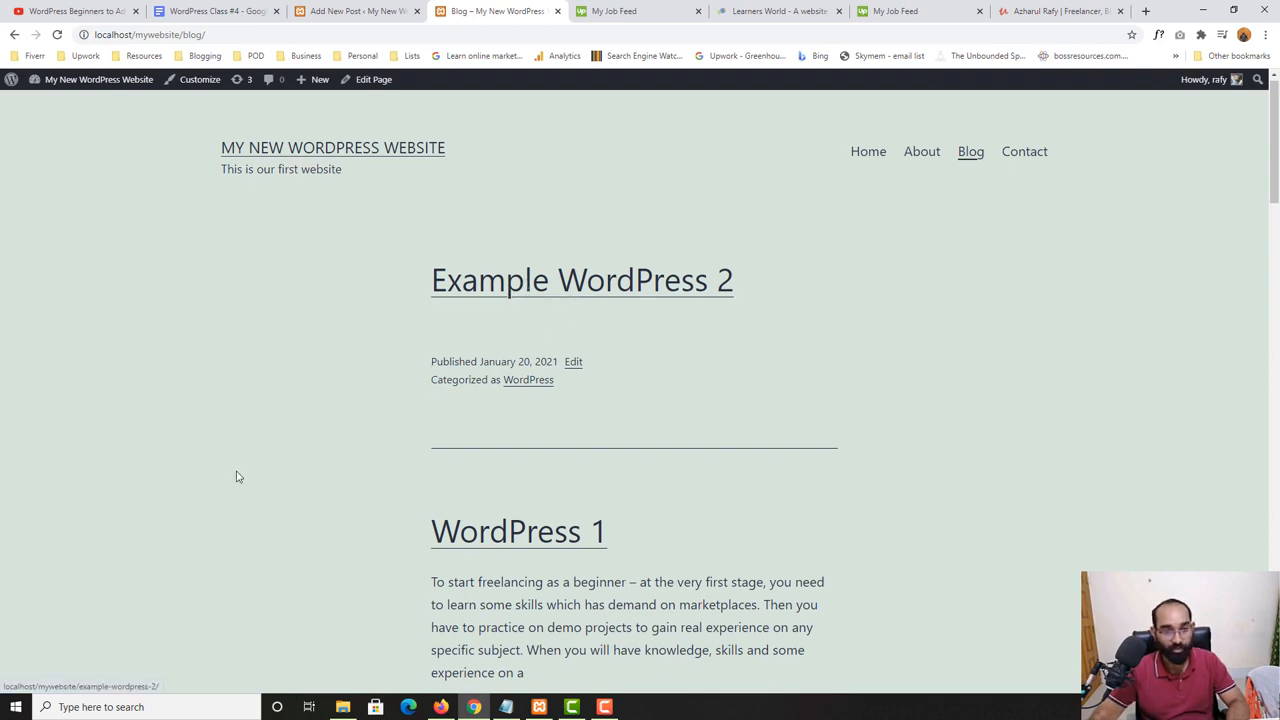
{"action": "scroll", "coordinate": [237, 477], "scroll_direction": "down", "scroll_amount": 2}
{"action": "scroll", "coordinate": [391, 376], "scroll_direction": "down", "scroll_amount": 2}
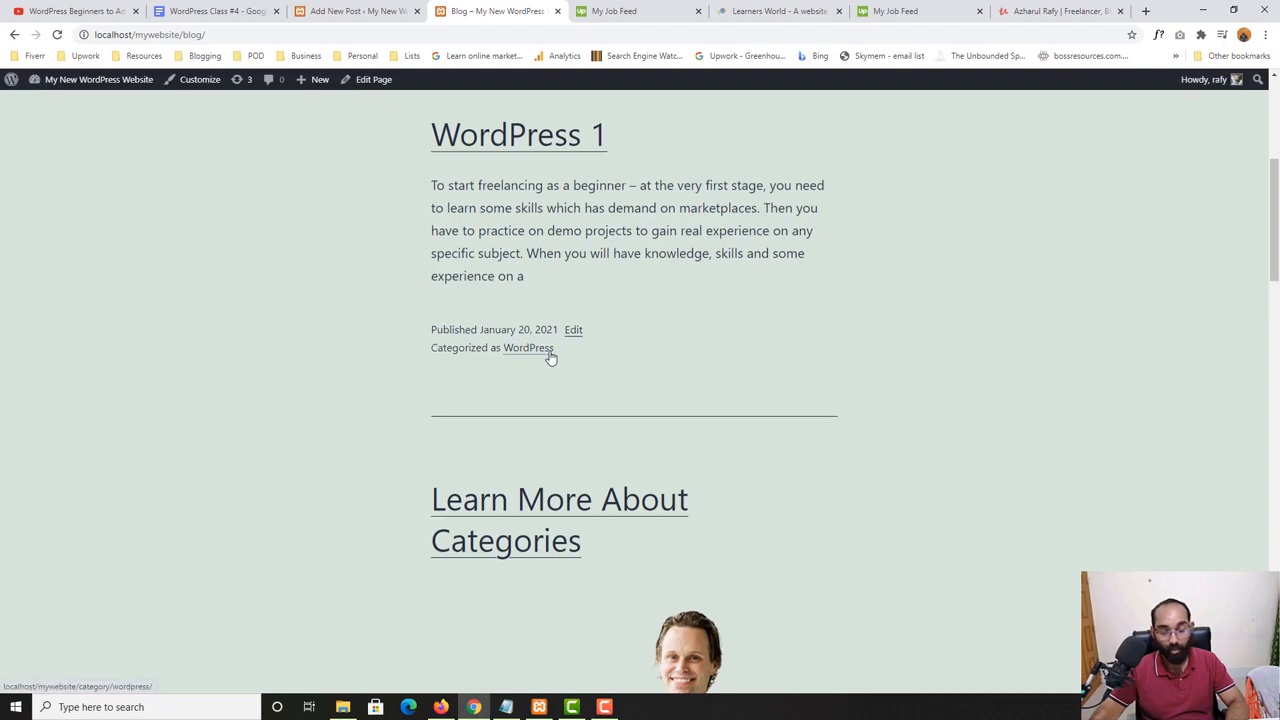
{"action": "scroll", "coordinate": [549, 354], "scroll_direction": "down", "scroll_amount": 7}
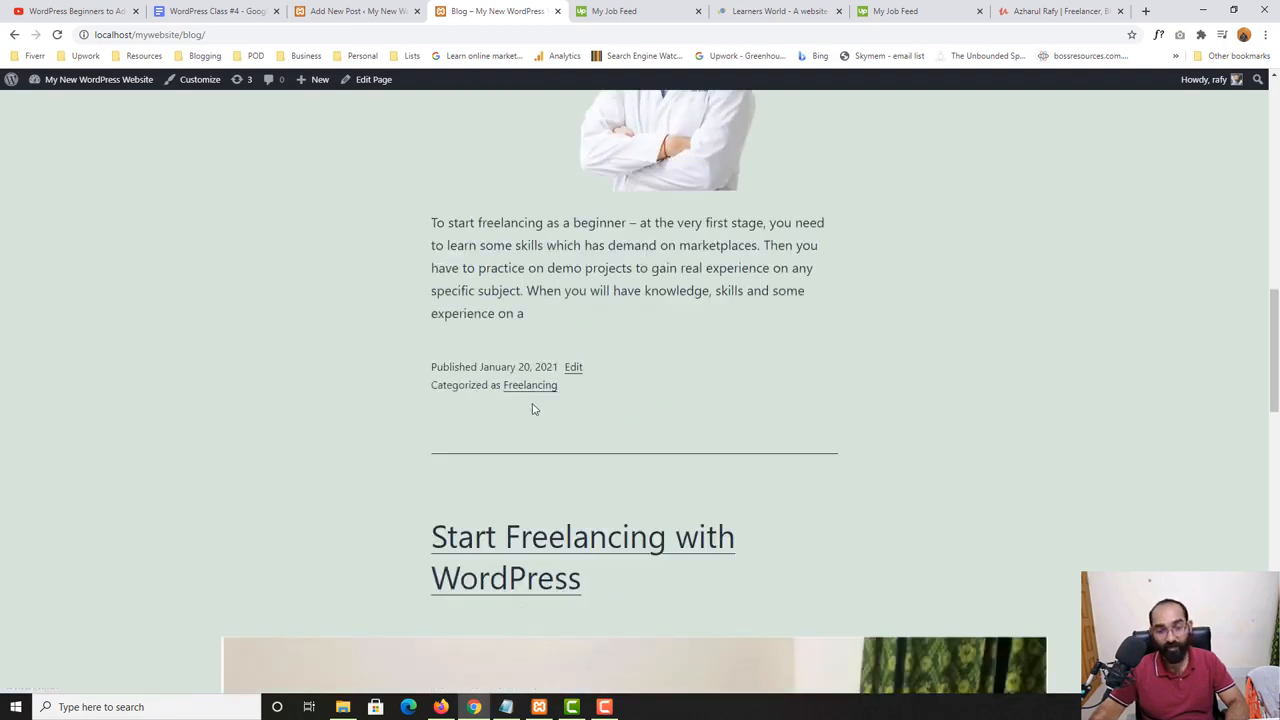
{"action": "scroll", "coordinate": [533, 408], "scroll_direction": "down", "scroll_amount": 10}
{"action": "scroll", "coordinate": [577, 465], "scroll_direction": "up", "scroll_amount": 5}
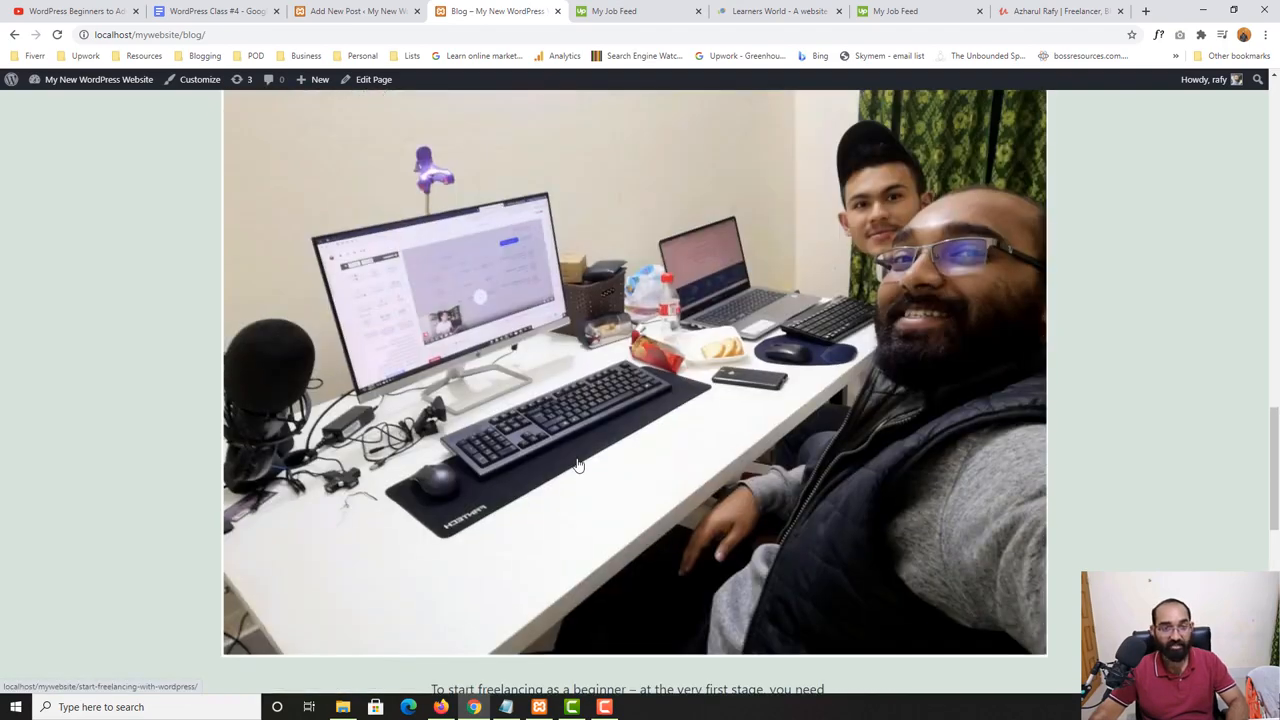
{"action": "scroll", "coordinate": [577, 465], "scroll_direction": "up", "scroll_amount": 15}
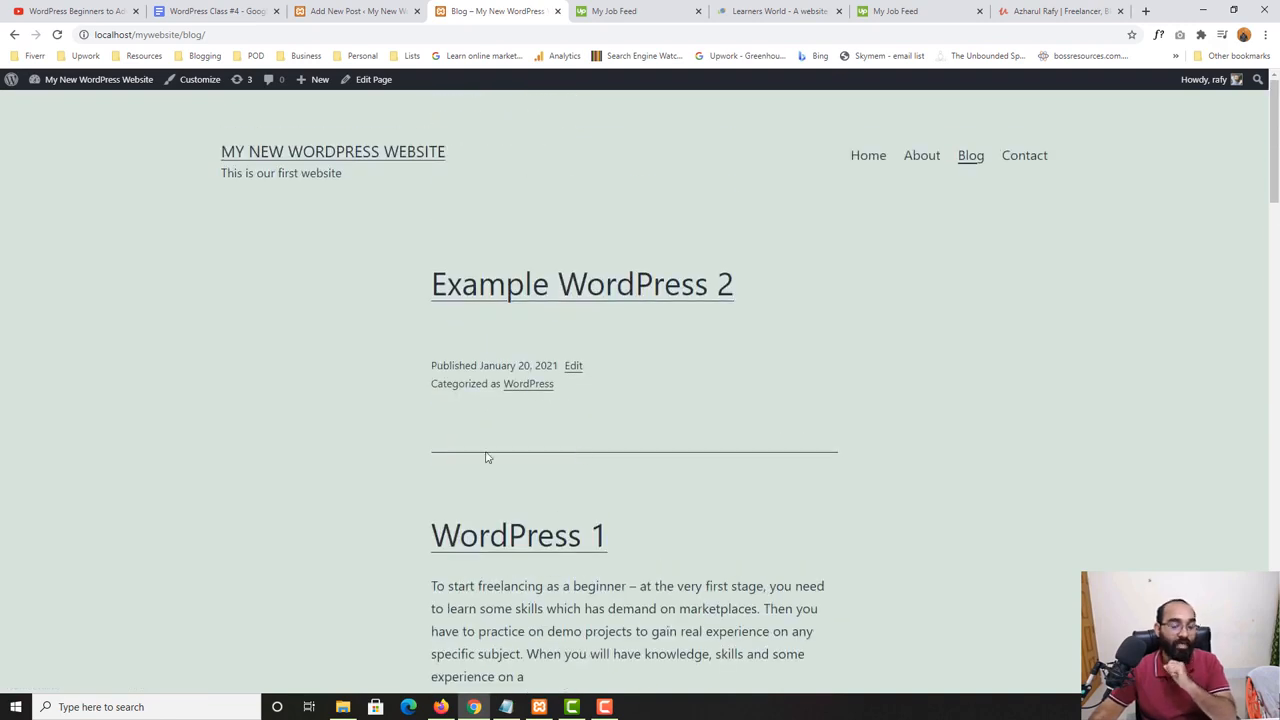
- Follow the "Example WordPress 2" post's WordPress category link and examine the posts listed in that category
{"action": "left_click", "coordinate": [530, 385]}
{"action": "scroll", "coordinate": [49, 434], "scroll_direction": "down", "scroll_amount": 9}
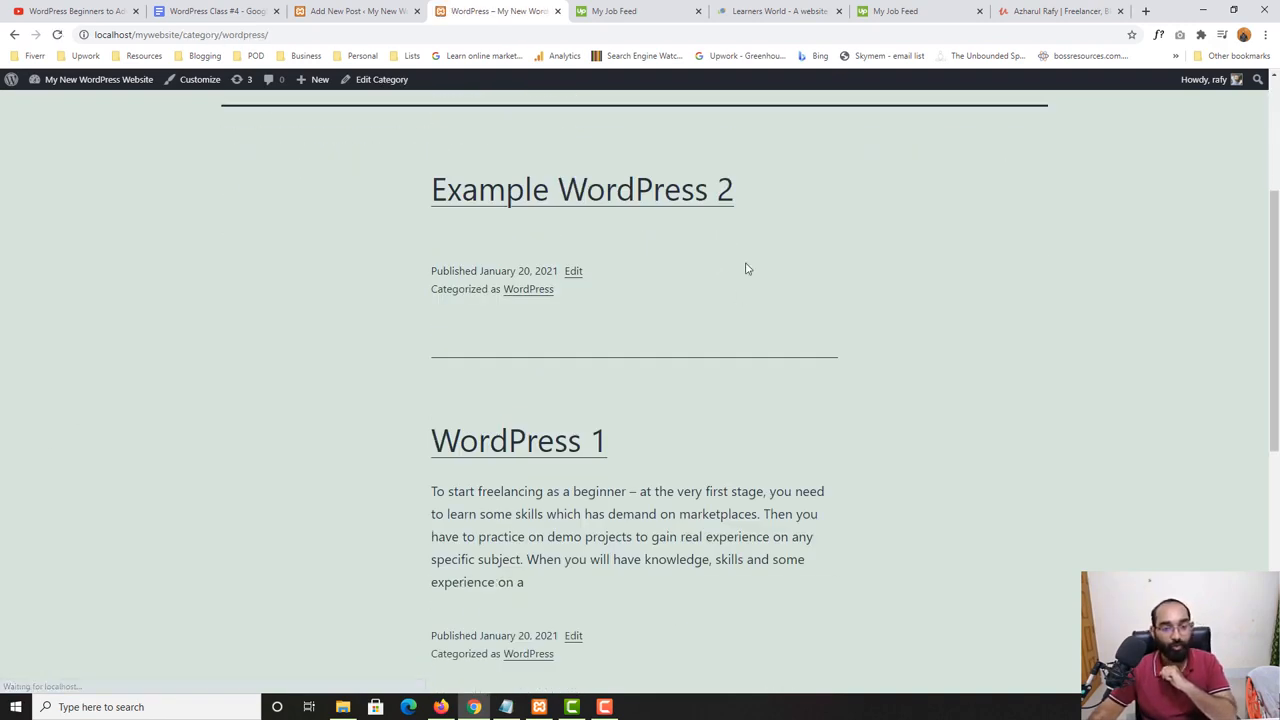
{"action": "scroll", "coordinate": [743, 381], "scroll_direction": "up", "scroll_amount": 10}
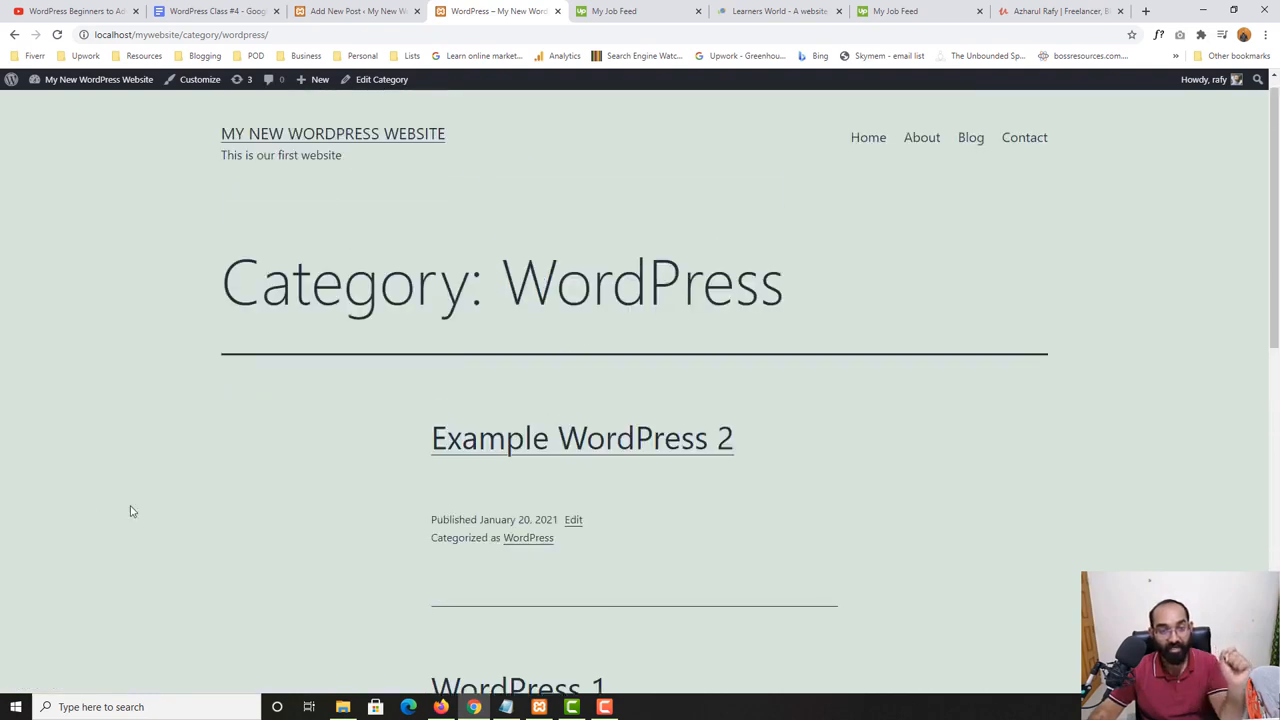
{"action": "scroll", "coordinate": [257, 457], "scroll_direction": "down", "scroll_amount": 3}
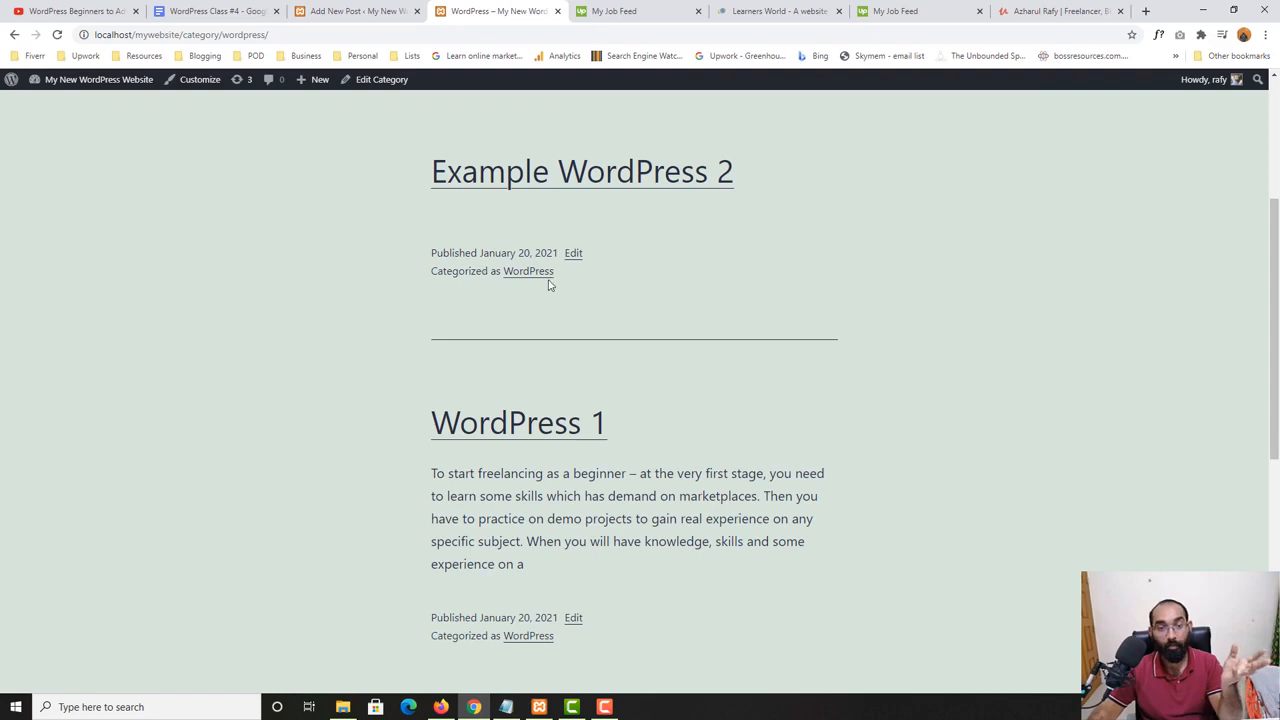
{"action": "scroll", "coordinate": [243, 523], "scroll_direction": "down", "scroll_amount": 7}
{"action": "scroll", "coordinate": [634, 397], "scroll_direction": "up", "scroll_amount": 10}
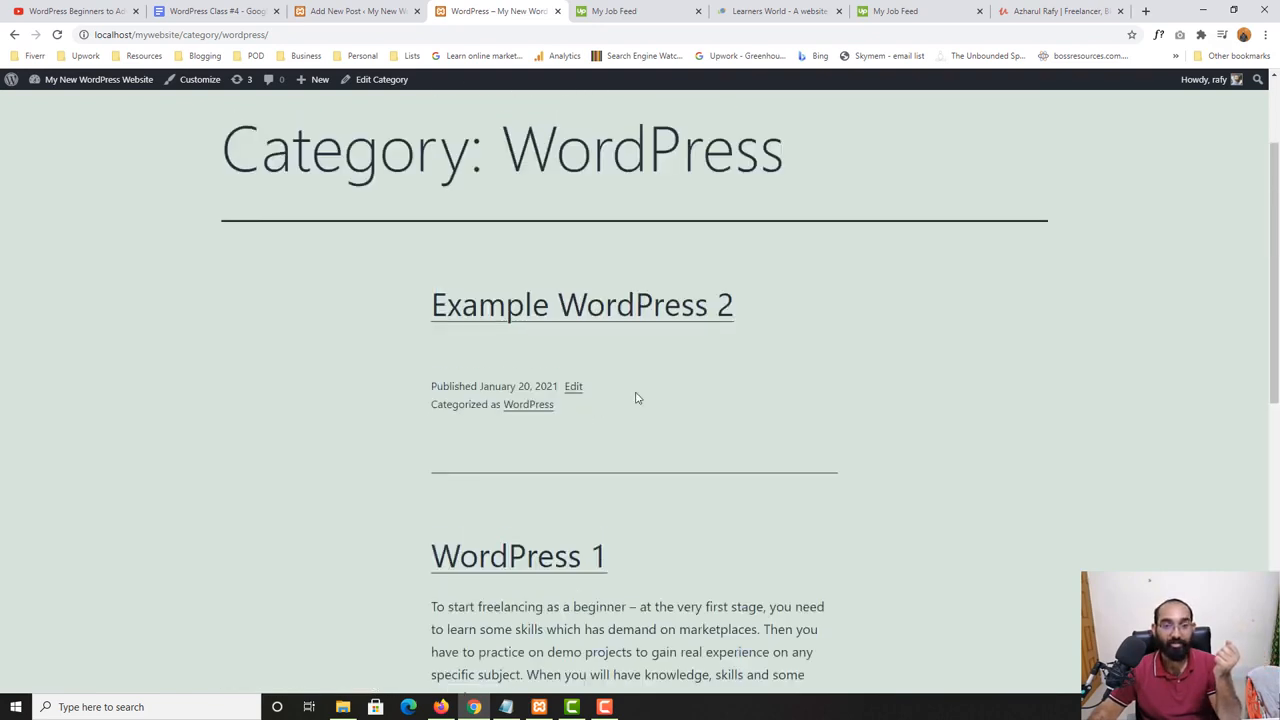
{"action": "scroll", "coordinate": [540, 470], "scroll_direction": "down", "scroll_amount": 1}
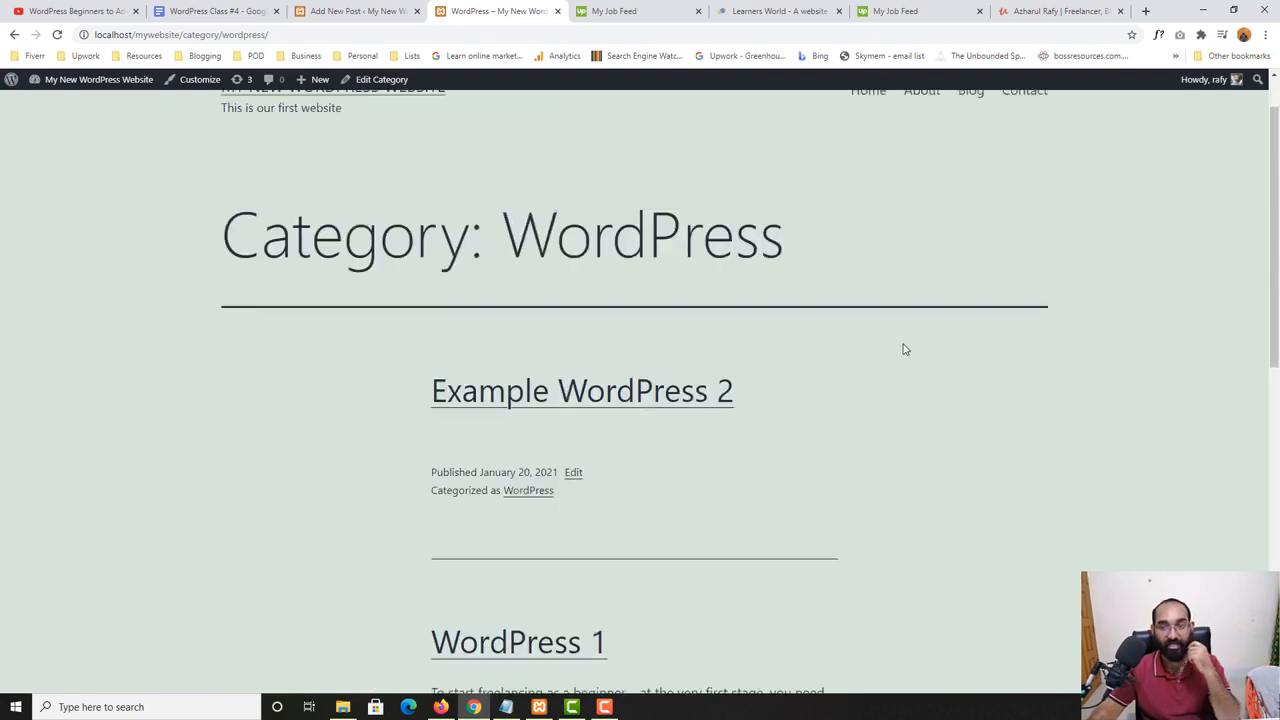
- Return to the website's Blog page and look over the newest posts
{"action": "scroll", "coordinate": [930, 260], "scroll_direction": "up", "scroll_amount": 1}
{"action": "left_click", "coordinate": [968, 160]}
{"action": "scroll", "coordinate": [609, 423], "scroll_direction": "down", "scroll_amount": 1}
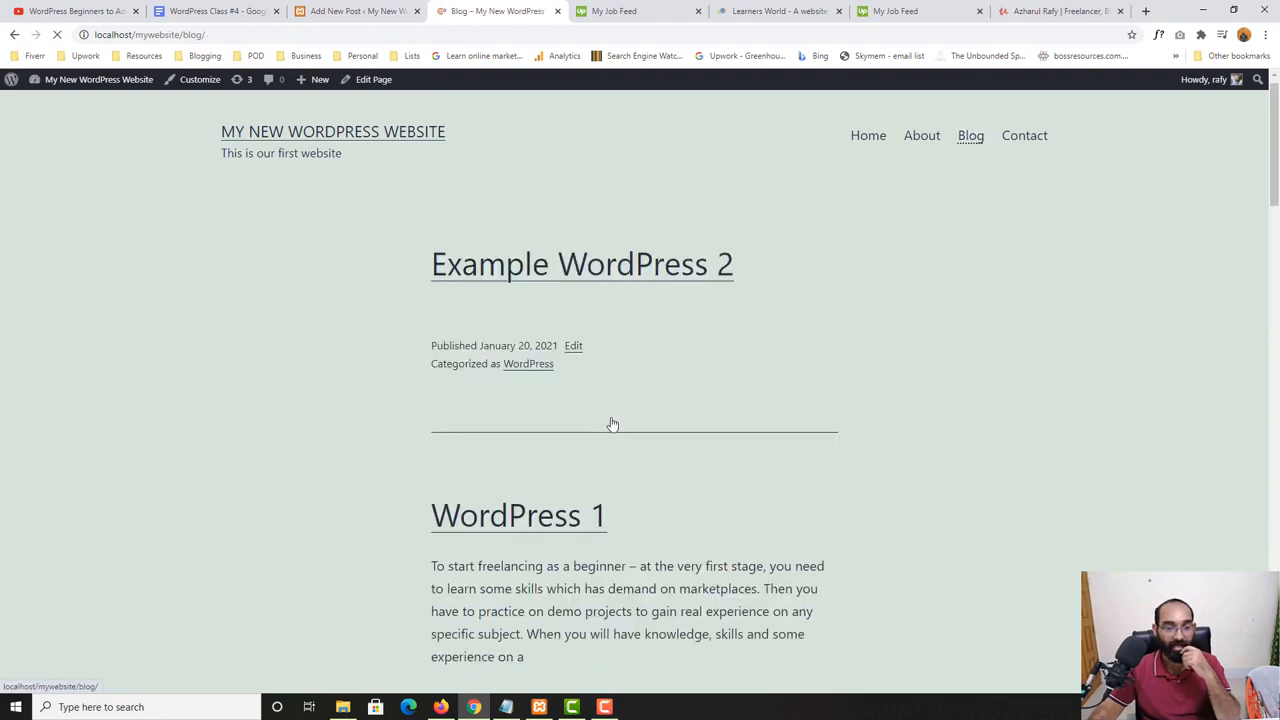
{"action": "scroll", "coordinate": [329, 43], "scroll_direction": "up", "scroll_amount": 1}
- Bring back the "Example WordPress 2" post settings in the editor and consult the Tags topic in the "WordPress Class #4" Google Docs outline
{"action": "left_click", "coordinate": [355, 12]}
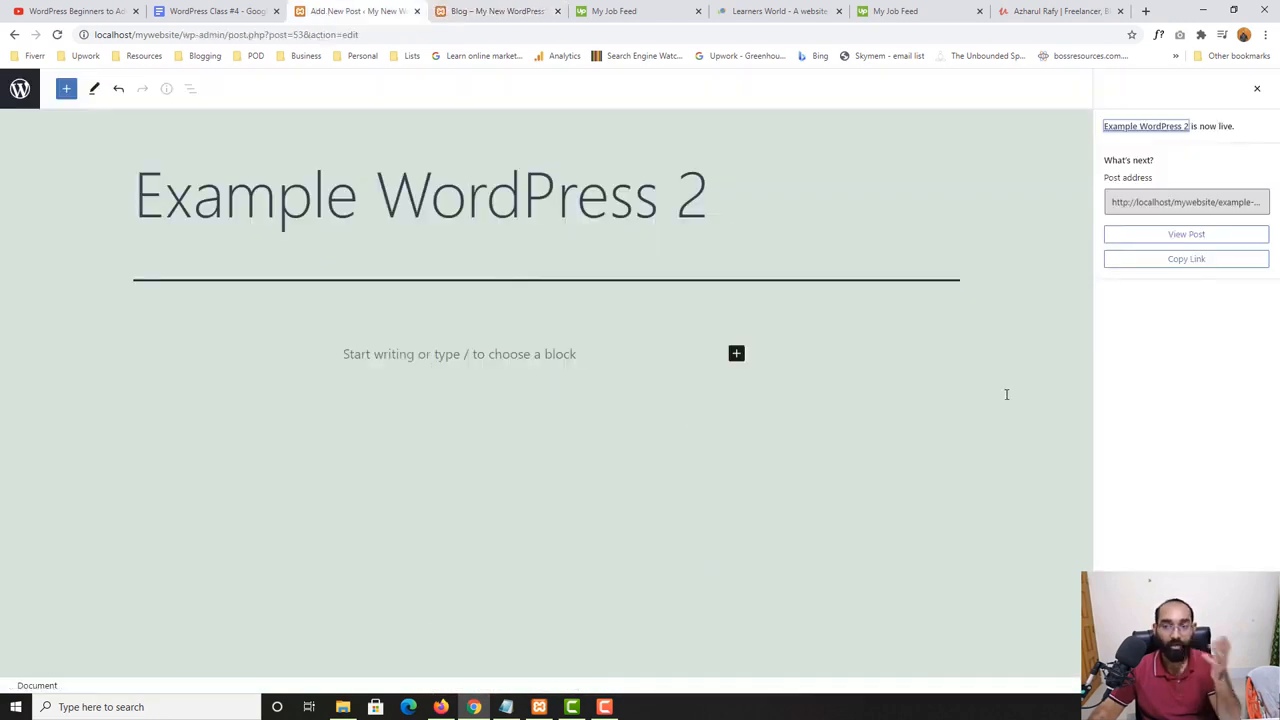
{"action": "left_click", "coordinate": [1256, 92]}
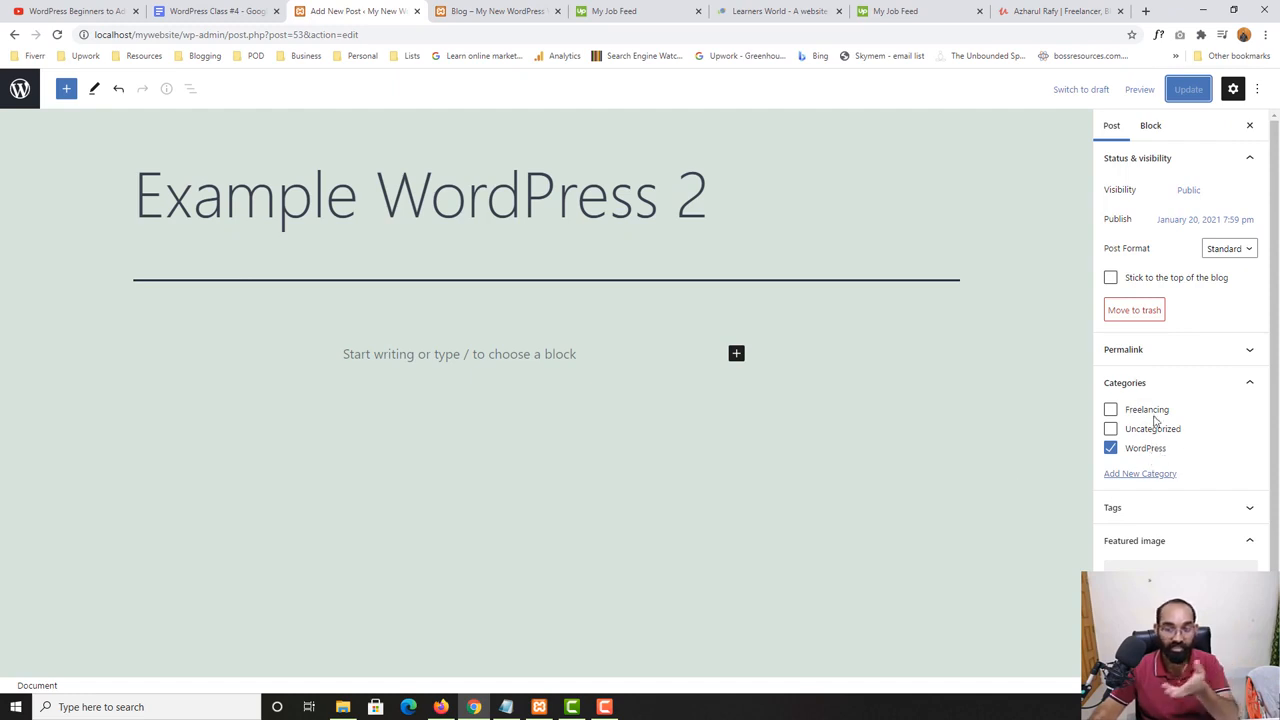
{"action": "left_click", "coordinate": [284, 8]}
{"action": "left_click_drag", "start_coordinate": [449, 440], "coordinate": [414, 433]}
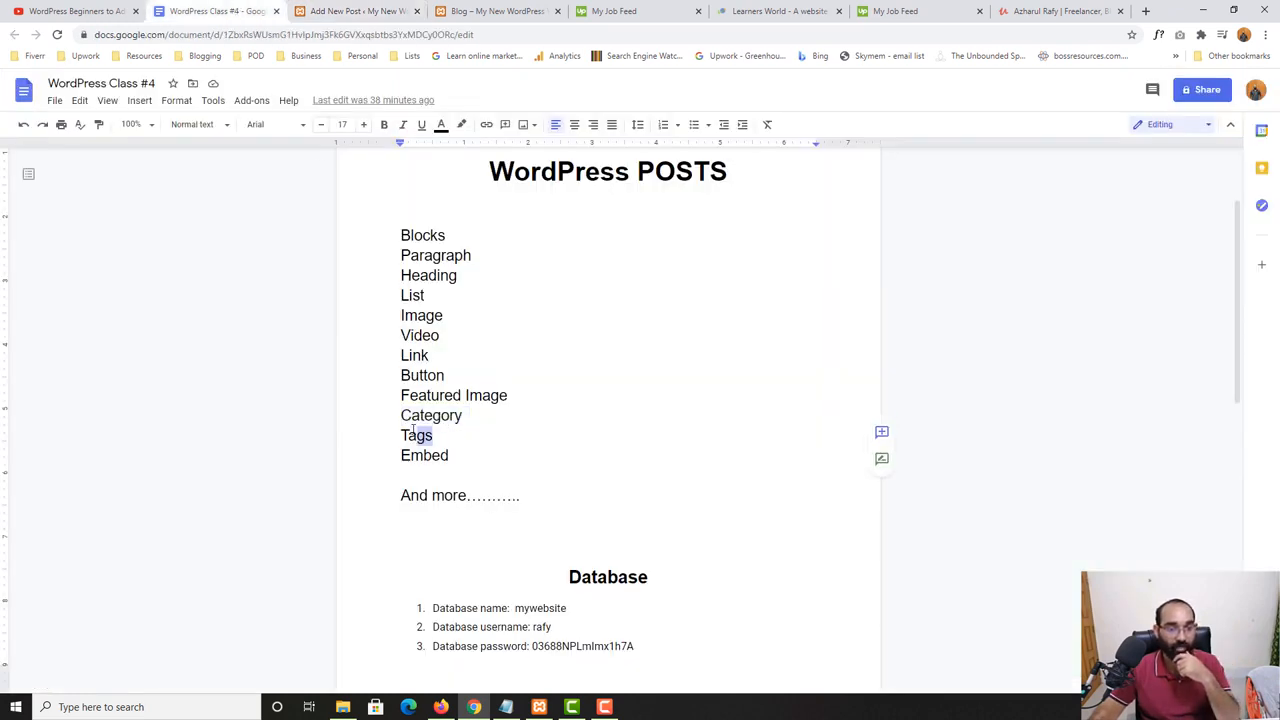
{"action": "left_click", "coordinate": [360, 11]}
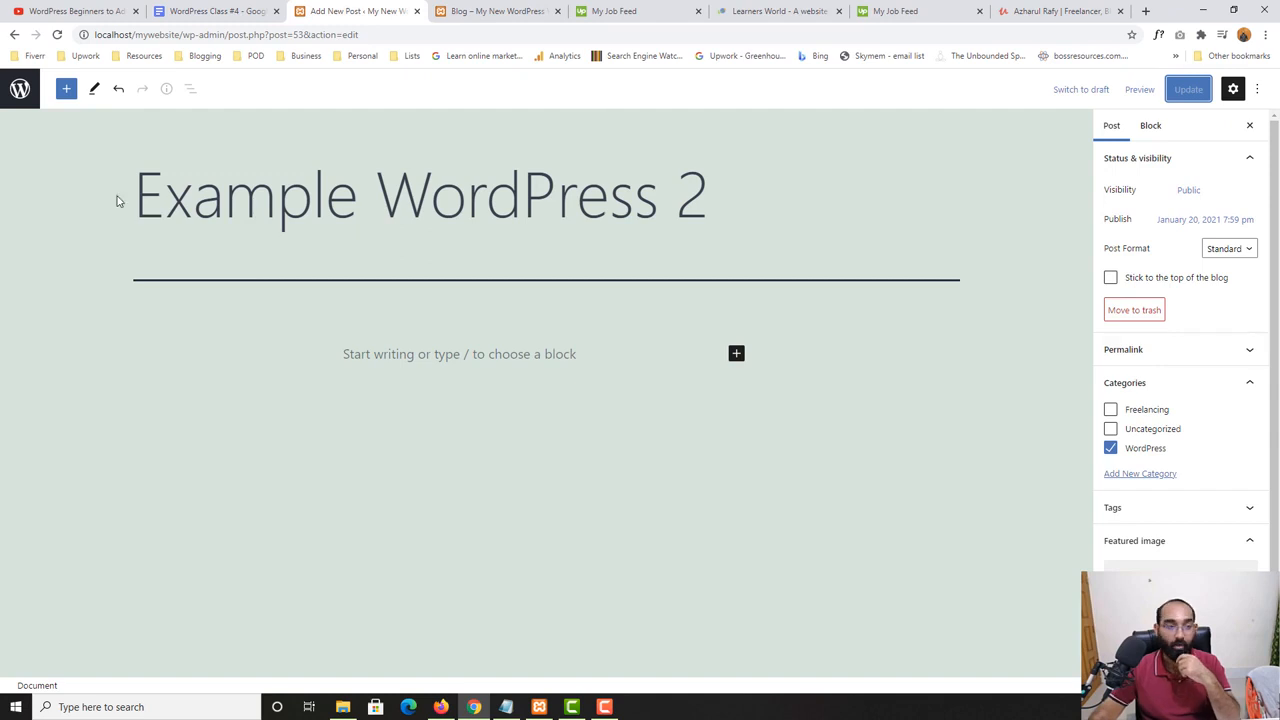
- Open the "Start Freelancing with WordPress" post for editing and look through its content
{"action": "left_click", "coordinate": [20, 88]}
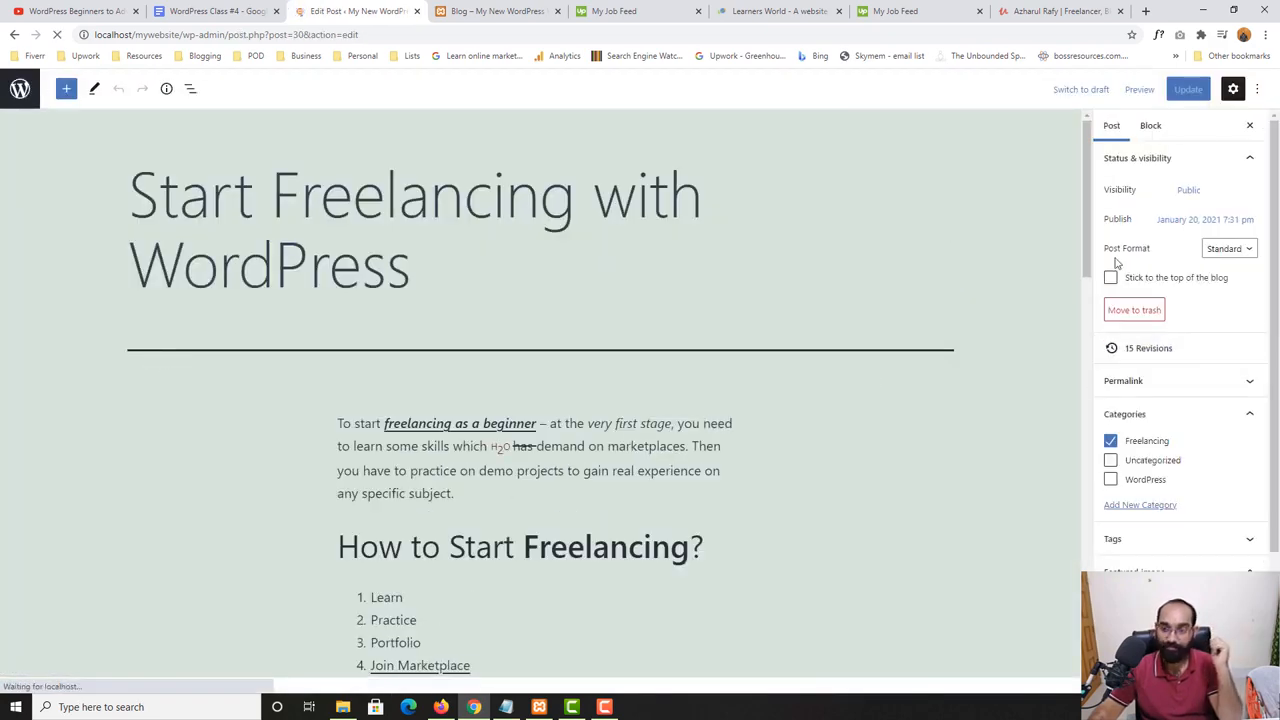
{"action": "left_click_drag", "start_coordinate": [1085, 263], "coordinate": [1050, 598]}
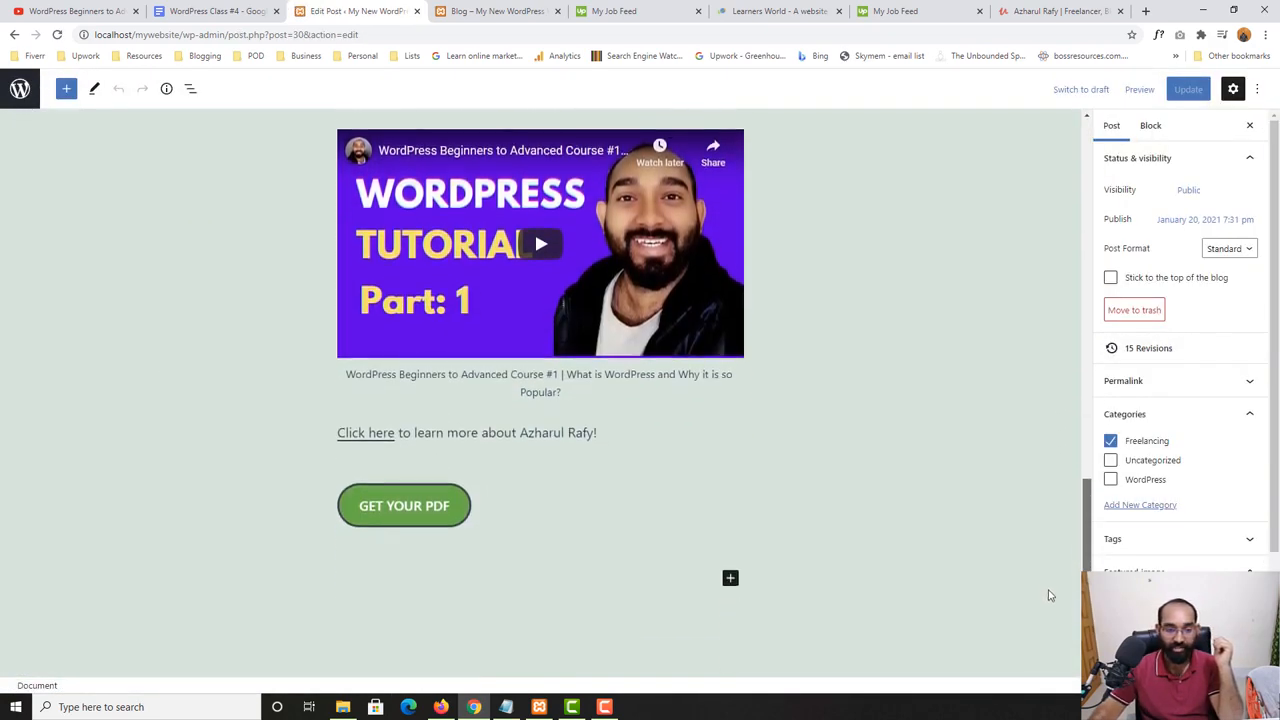
{"action": "scroll", "coordinate": [740, 491], "scroll_direction": "down", "scroll_amount": 2}
{"action": "scroll", "coordinate": [534, 401], "scroll_direction": "up", "scroll_amount": 15}
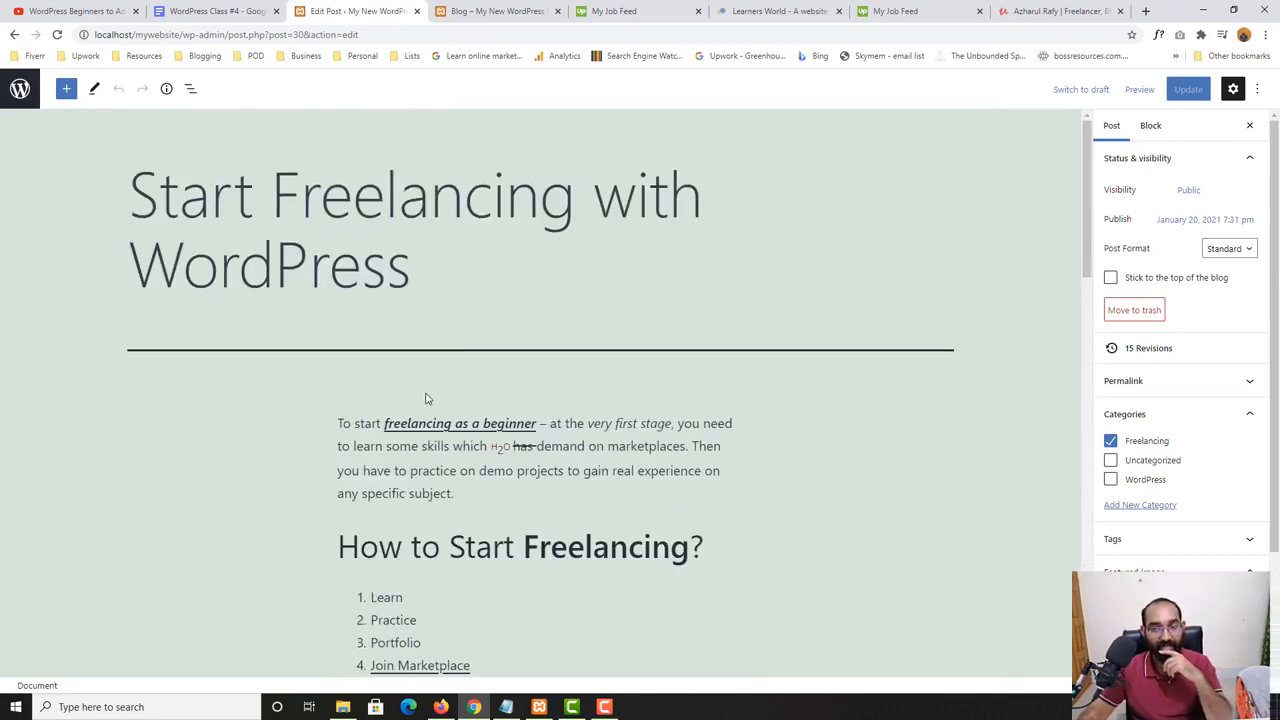
- Add the tags "freelancing" and "wordpress" to the "Start Freelancing with WordPress" post and update it
{"action": "scroll", "coordinate": [1200, 436], "scroll_direction": "down", "scroll_amount": 1}
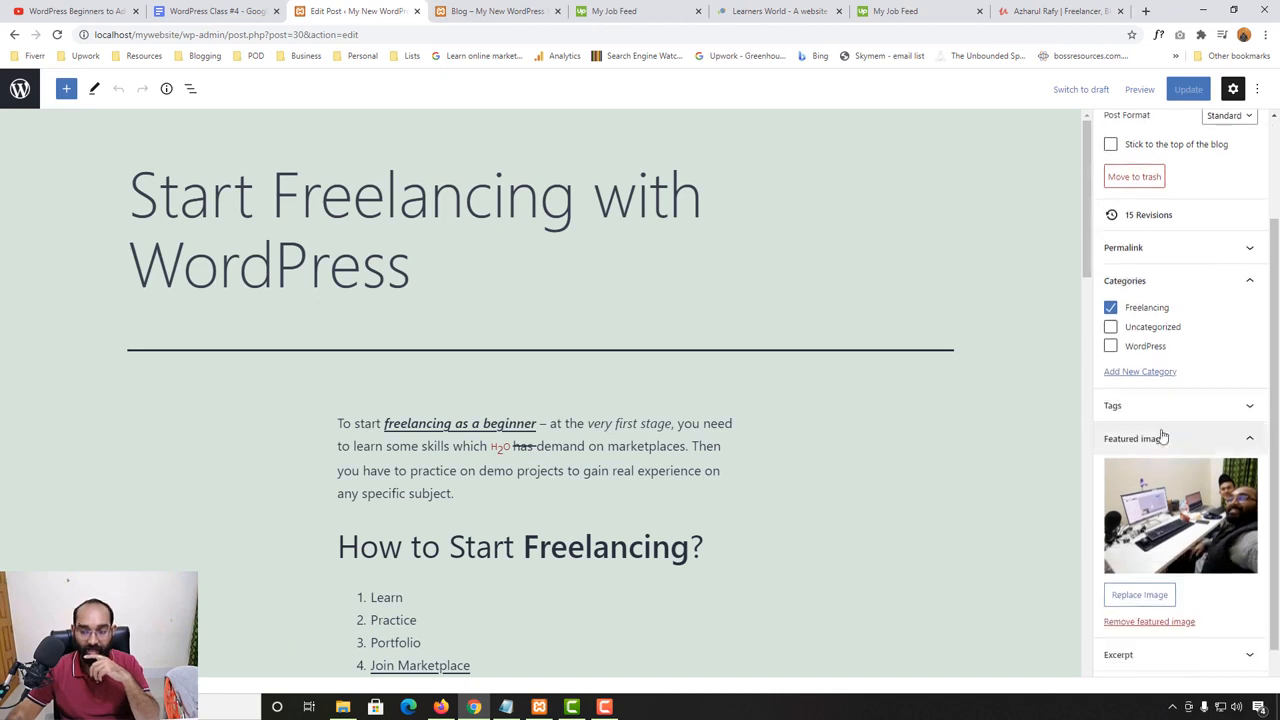
{"action": "left_click", "coordinate": [1145, 405]}
{"action": "left_click", "coordinate": [1172, 459]}
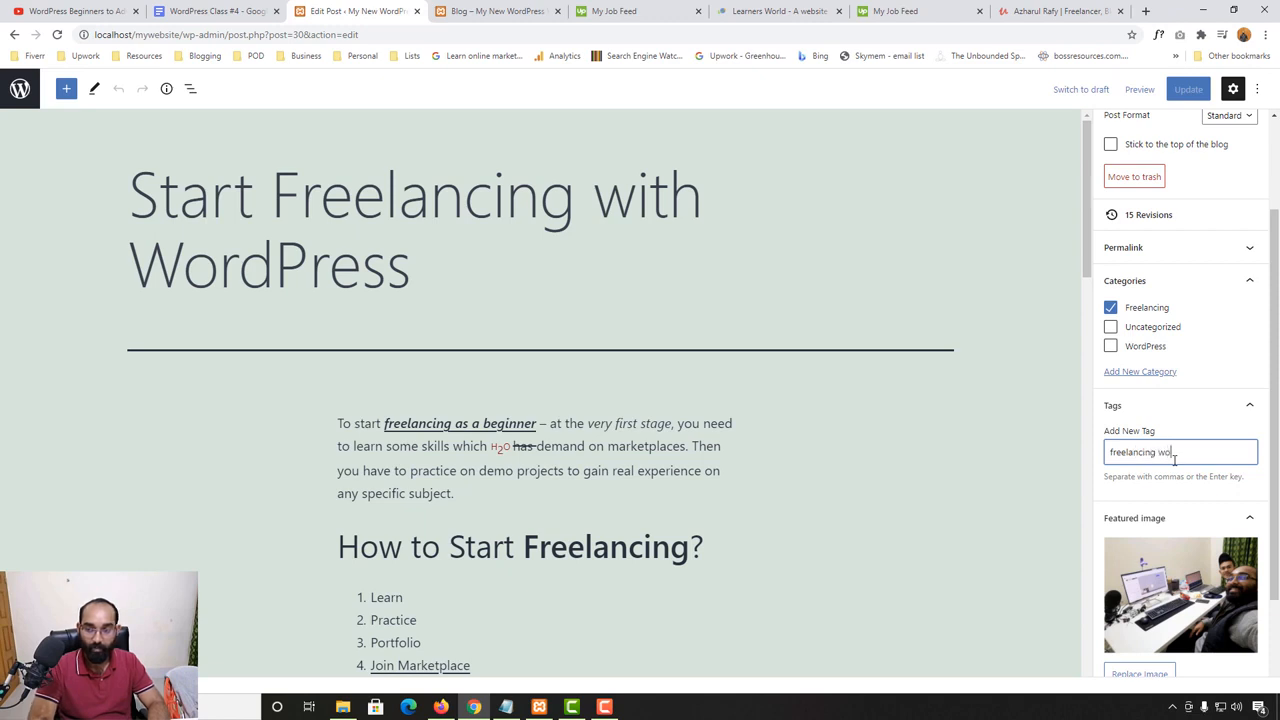
{"action": "type", "text": "freelancing"}
{"action": "key", "text": "Return"}
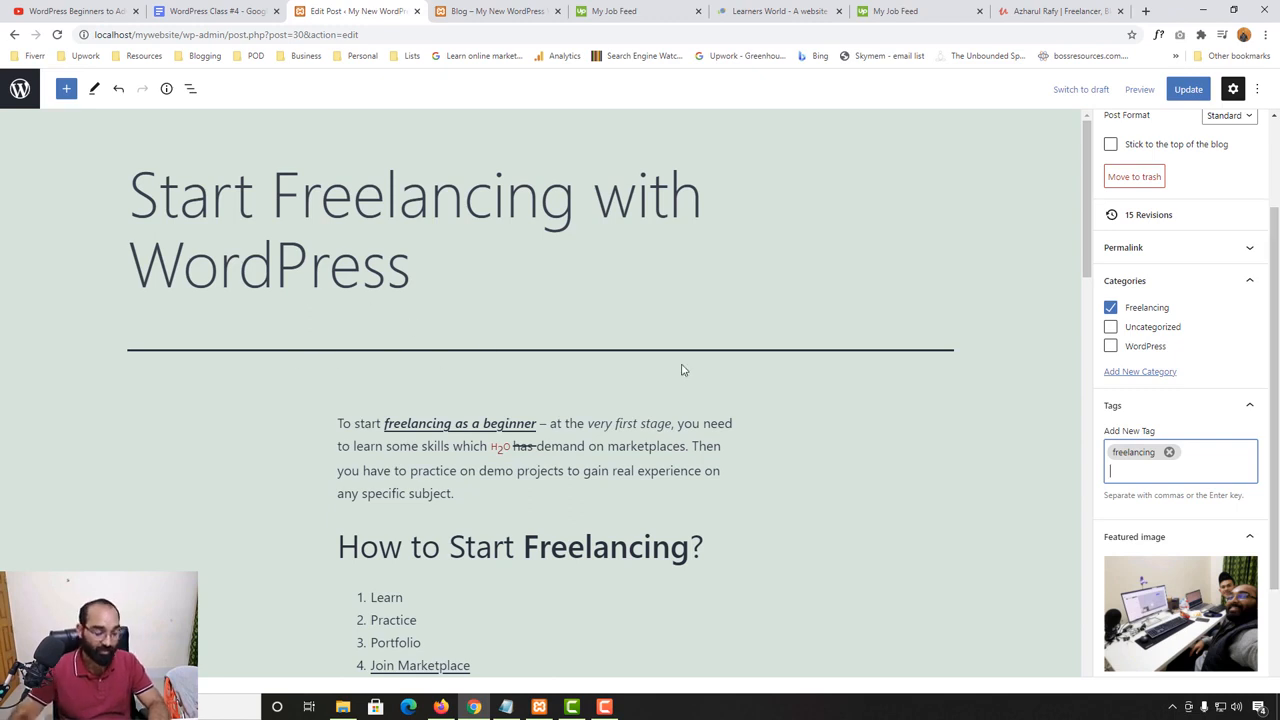
{"action": "type", "text": "wordpress"}
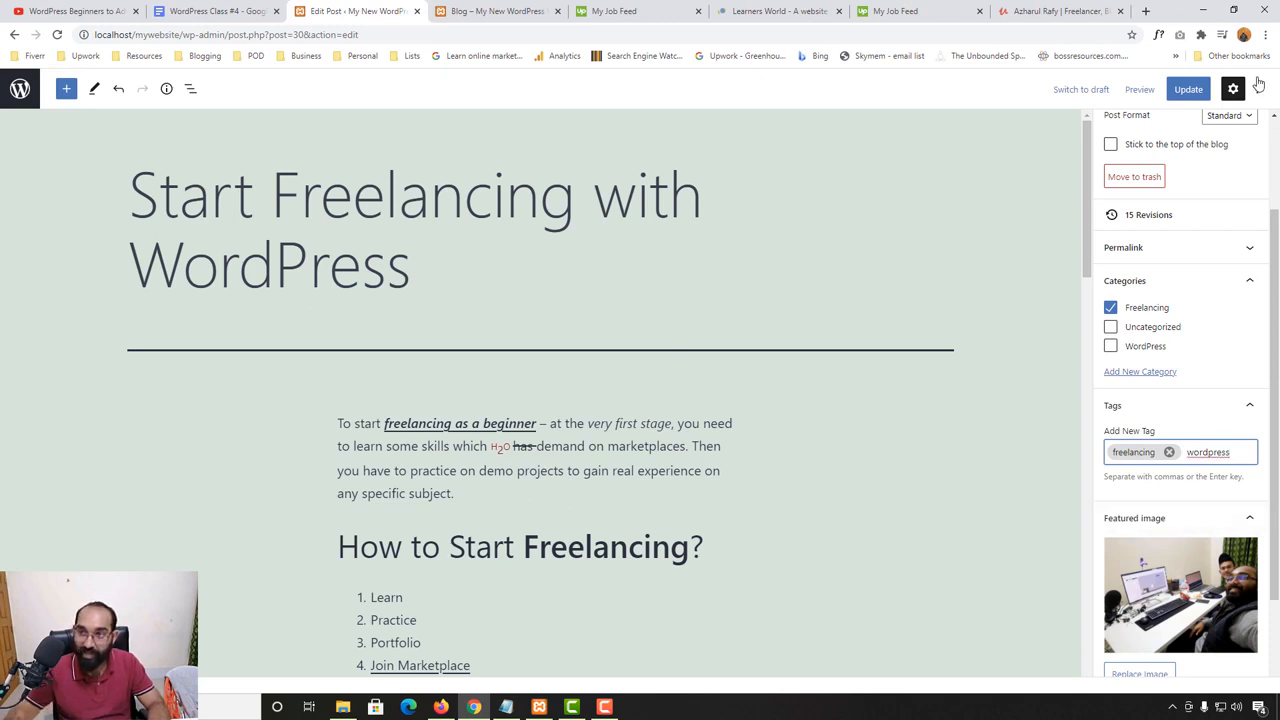
{"action": "key", "text": "Return"}
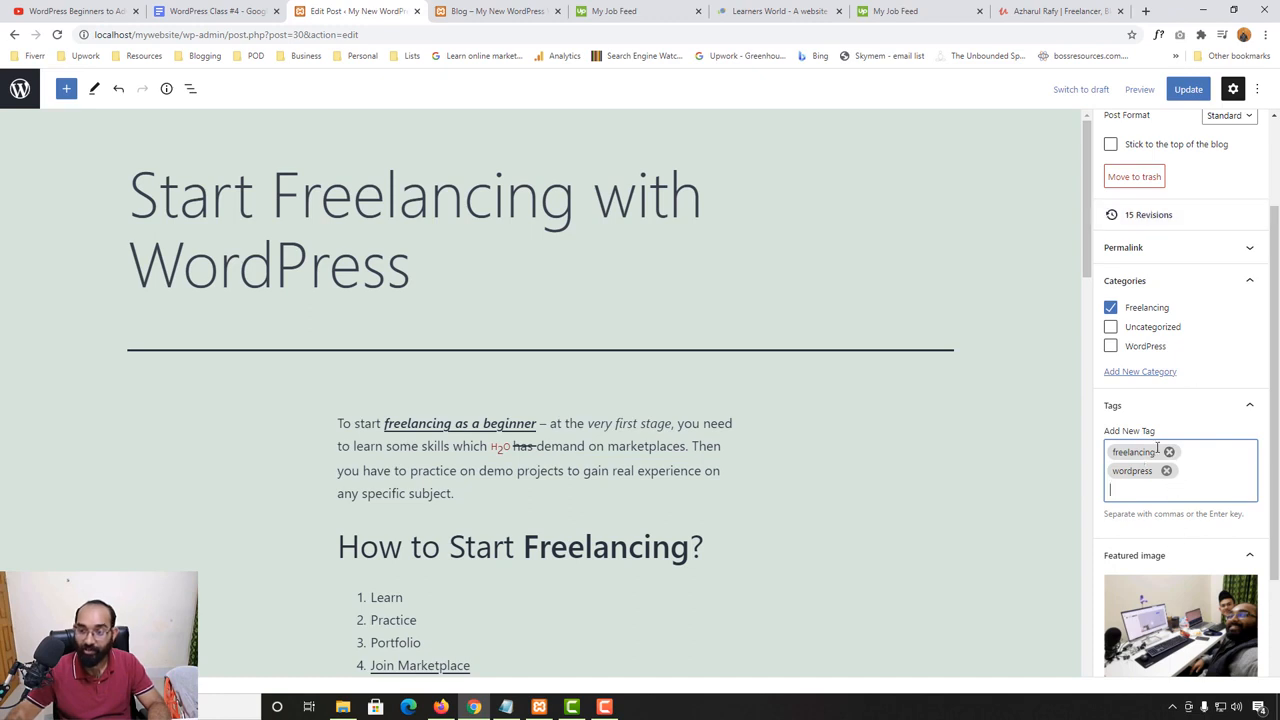
{"action": "left_click", "coordinate": [1188, 89]}
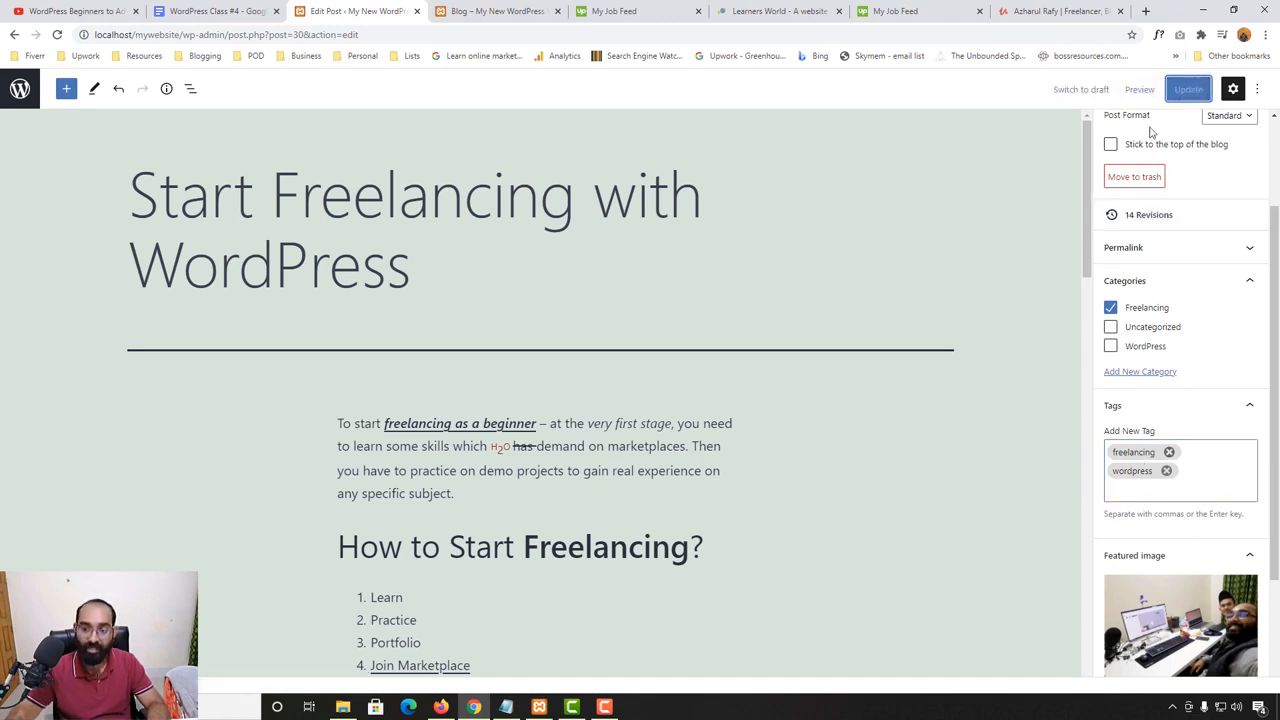
- Reload the website's Blog page and open the "Start Freelancing with WordPress" post to examine its tag labels
{"action": "left_click", "coordinate": [492, 11]}
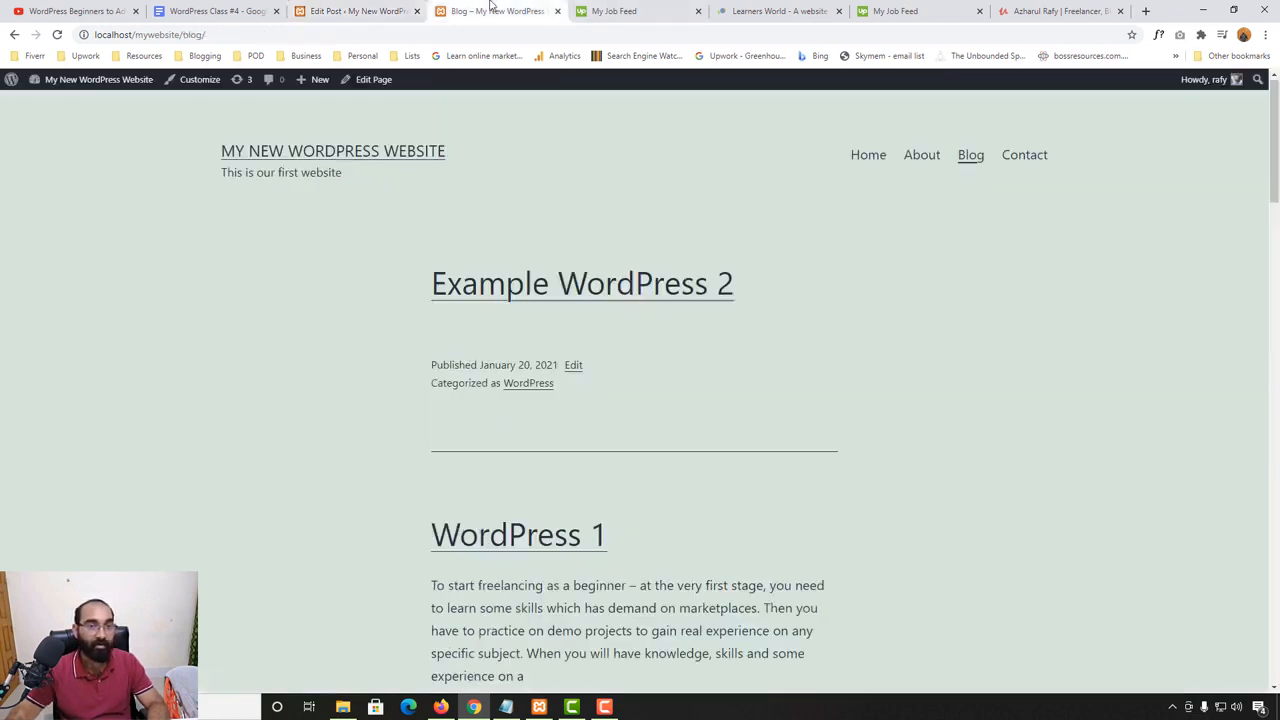
{"action": "left_click", "coordinate": [58, 34]}
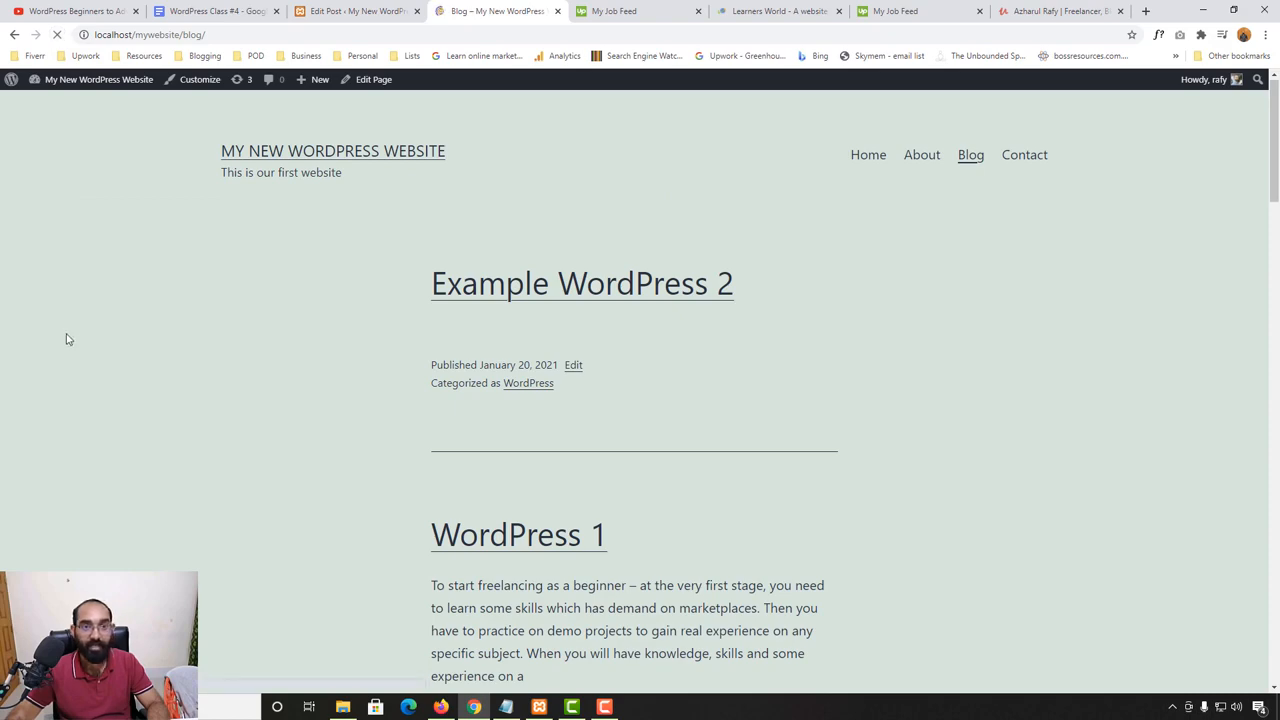
{"action": "scroll", "coordinate": [66, 340], "scroll_direction": "down", "scroll_amount": 15}
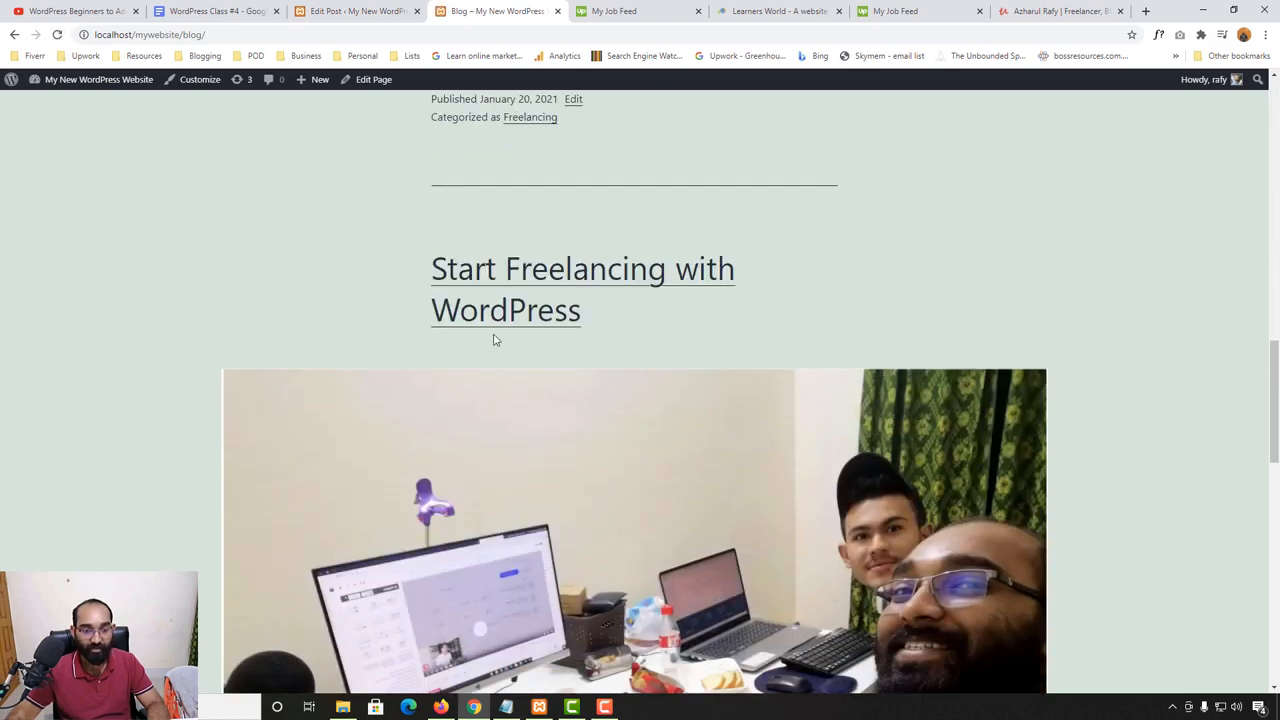
{"action": "left_click", "coordinate": [435, 323]}
{"action": "scroll", "coordinate": [3, 417], "scroll_direction": "down", "scroll_amount": 4}
{"action": "scroll", "coordinate": [3, 417], "scroll_direction": "up", "scroll_amount": 4}
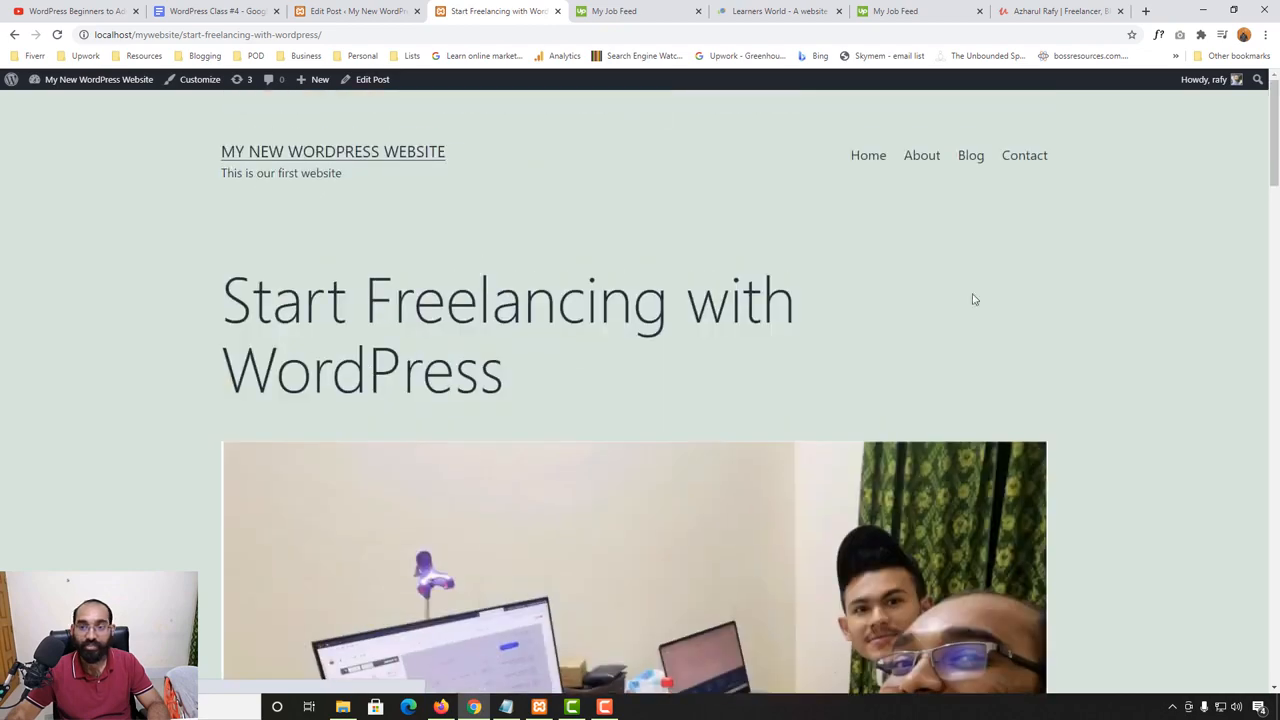
{"action": "scroll", "coordinate": [229, 434], "scroll_direction": "down", "scroll_amount": 12}
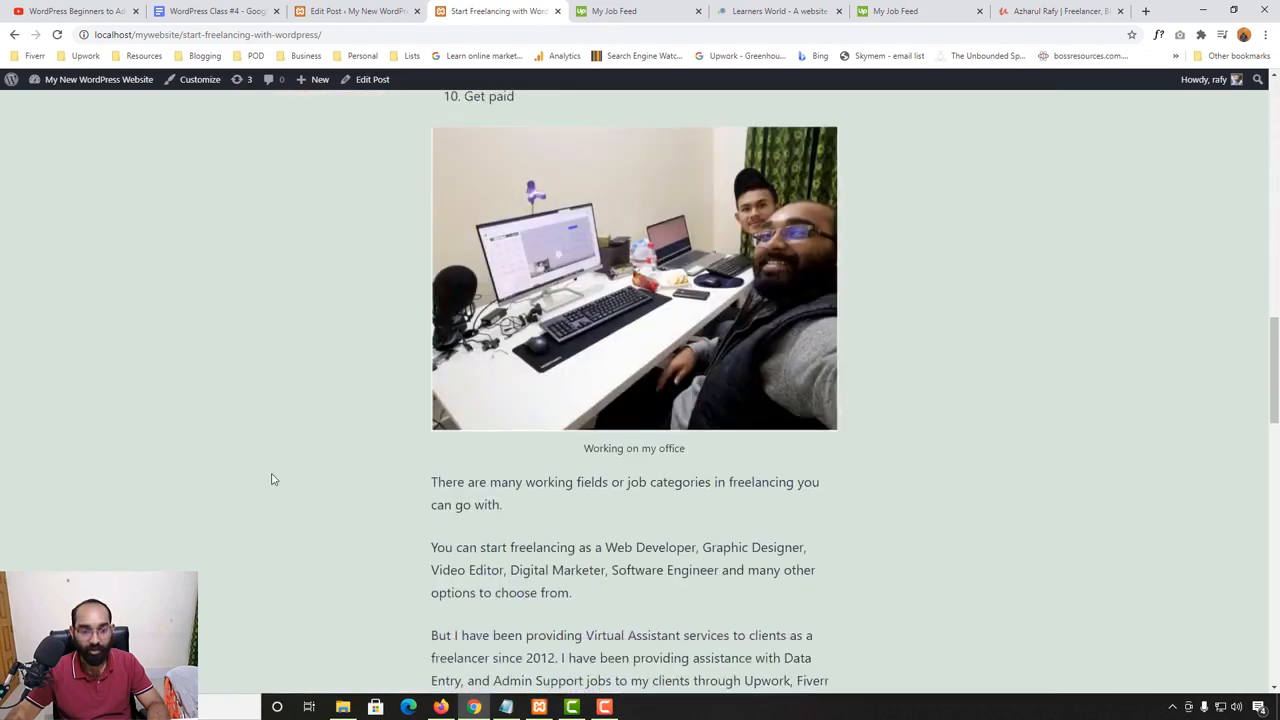
{"action": "scroll", "coordinate": [308, 455], "scroll_direction": "down", "scroll_amount": 4}
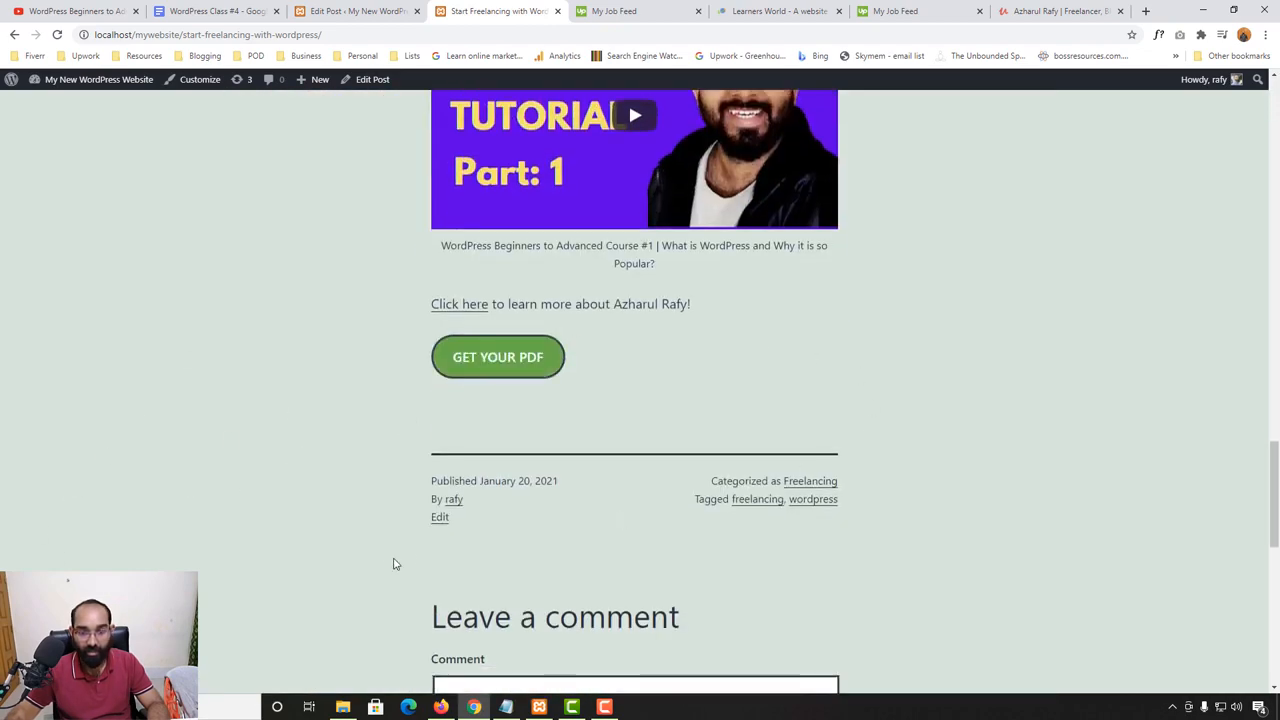
- Follow the post's "wordpress" tag link and examine the posts listed under that tag
{"action": "left_click", "coordinate": [805, 509]}
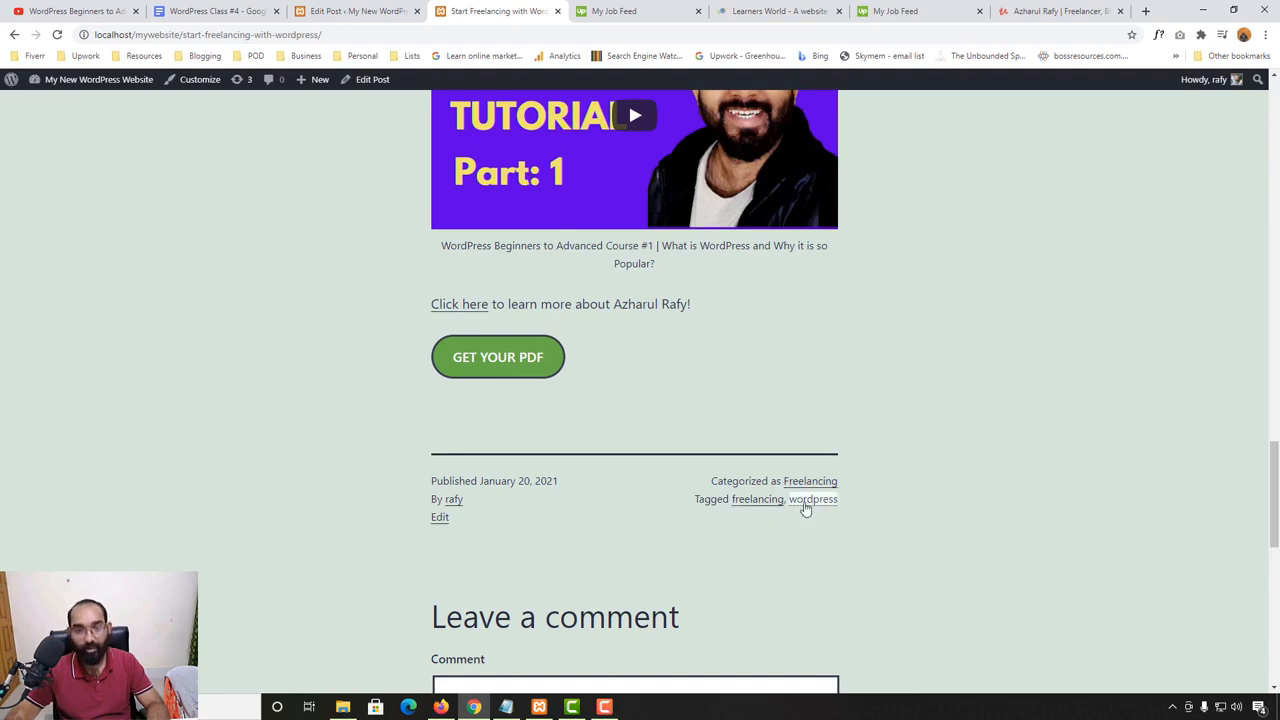
{"action": "scroll", "coordinate": [34, 466], "scroll_direction": "down", "scroll_amount": 12}
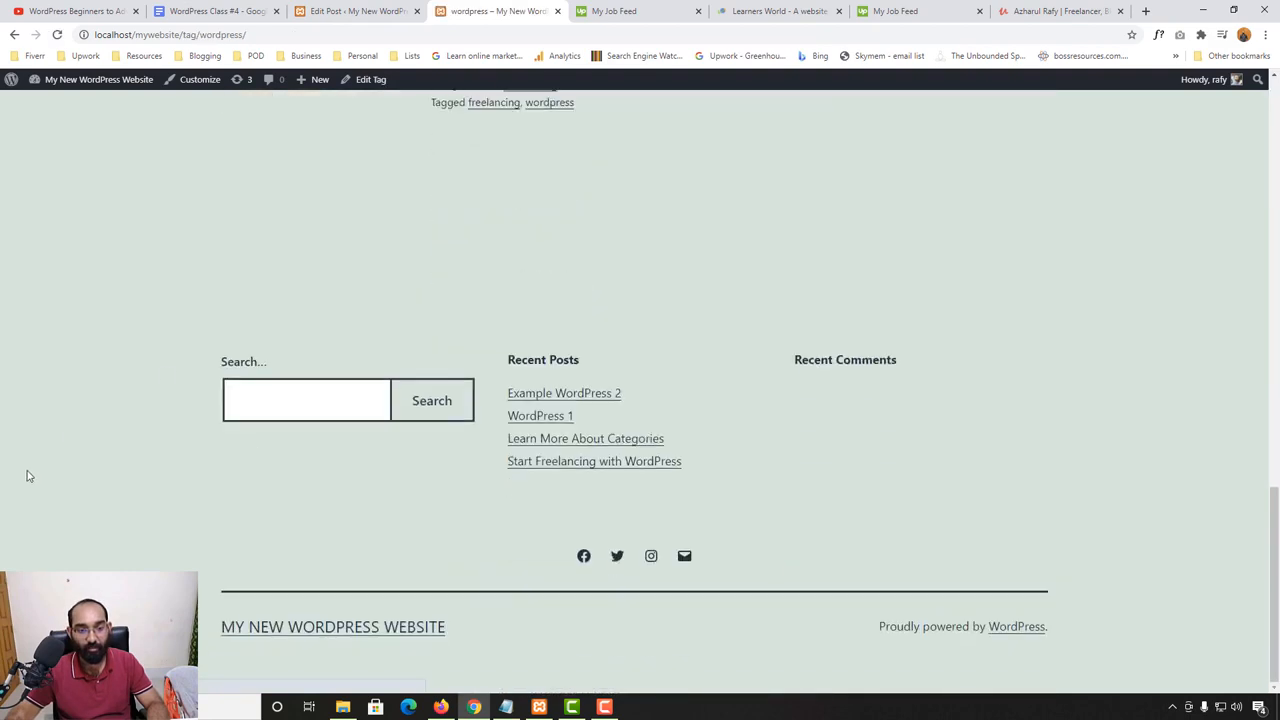
{"action": "scroll", "coordinate": [29, 474], "scroll_direction": "up", "scroll_amount": 6}
{"action": "scroll", "coordinate": [29, 474], "scroll_direction": "down", "scroll_amount": 3}
{"action": "scroll", "coordinate": [650, 402], "scroll_direction": "up", "scroll_amount": 8}
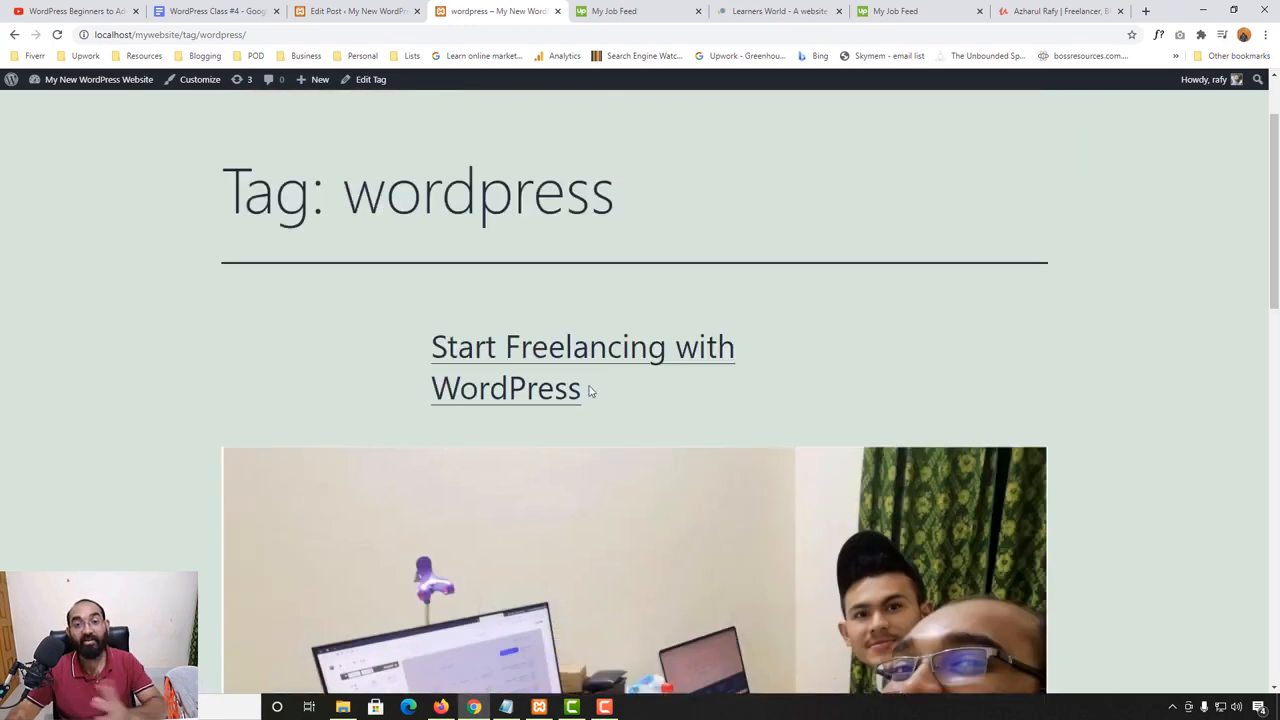
{"action": "scroll", "coordinate": [174, 429], "scroll_direction": "down", "scroll_amount": 10}
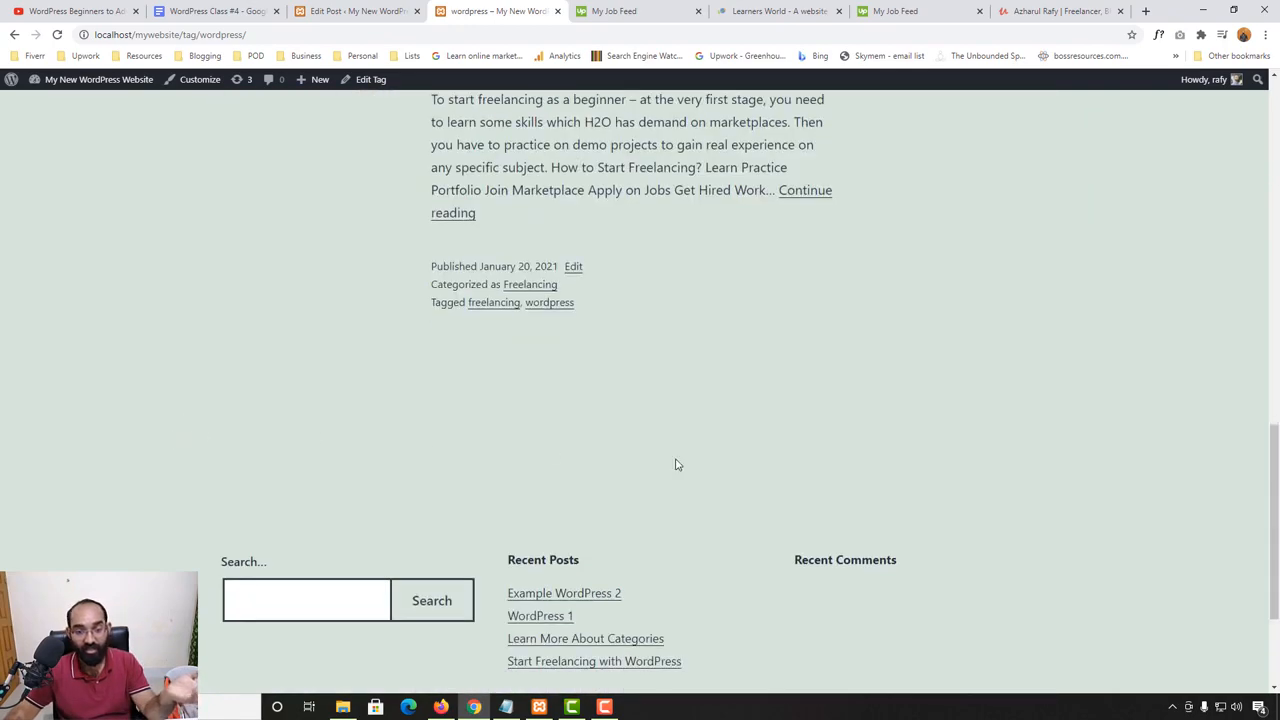
- Follow the "freelancing" tag link and look over the posts listed under that tag
{"action": "left_click", "coordinate": [488, 312]}
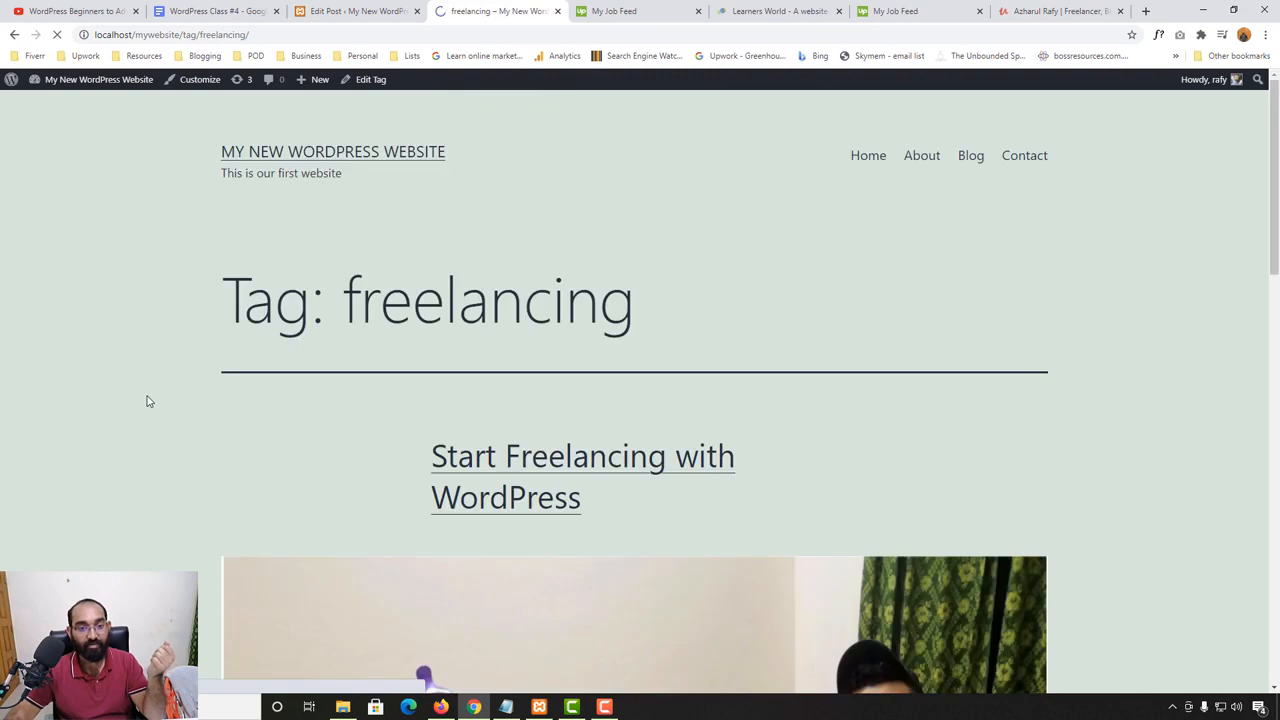
{"action": "scroll", "coordinate": [435, 283], "scroll_direction": "down", "scroll_amount": 3}
{"action": "scroll", "coordinate": [177, 431], "scroll_direction": "down", "scroll_amount": 10}
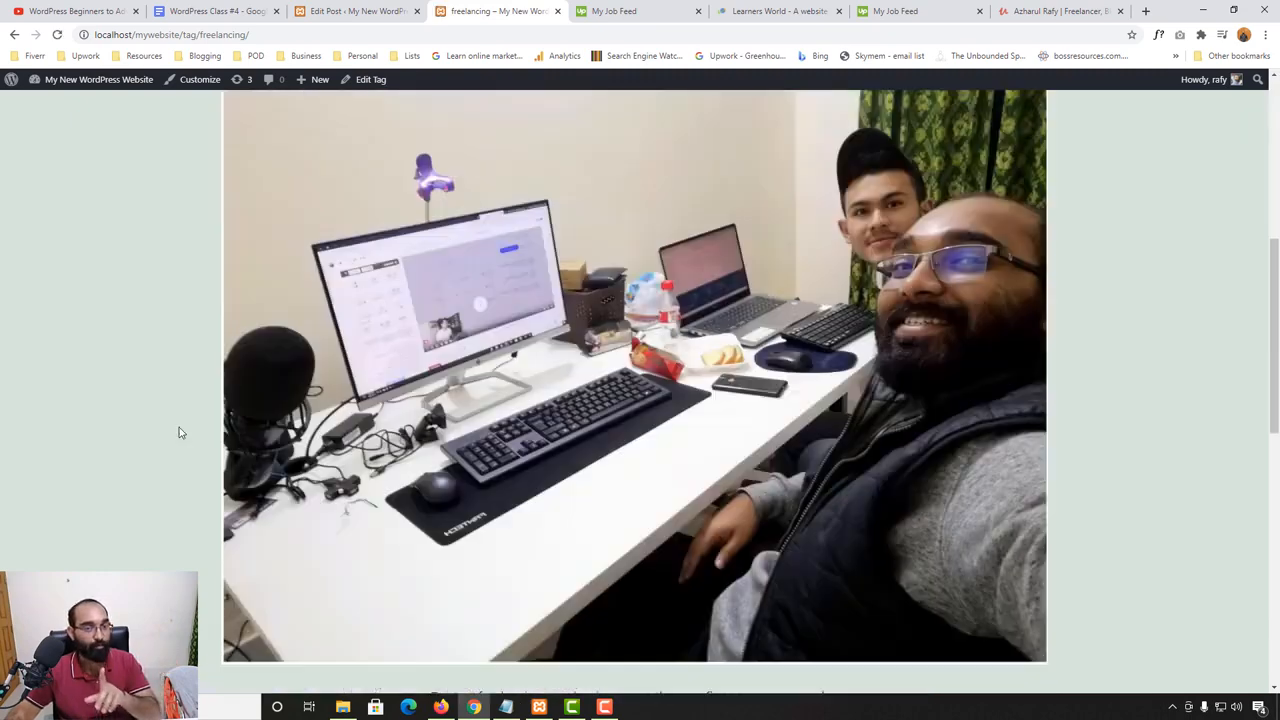
{"action": "scroll", "coordinate": [366, 400], "scroll_direction": "up", "scroll_amount": 4}
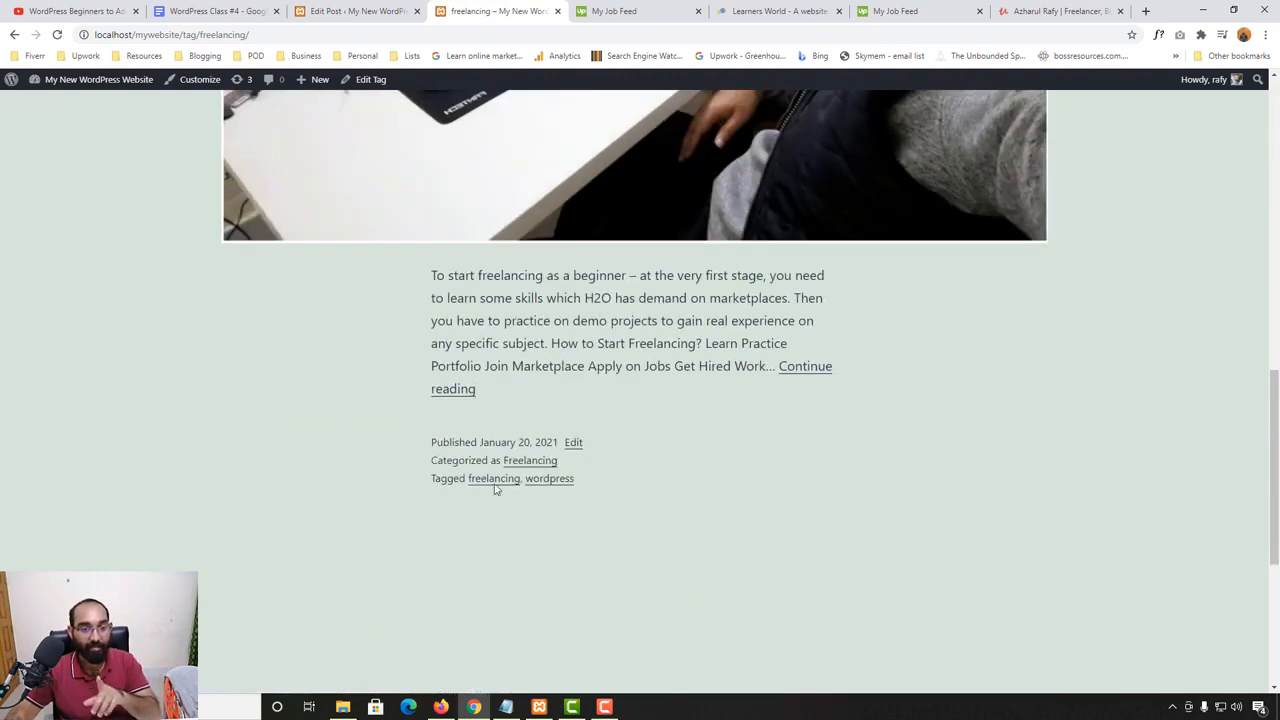
{"action": "scroll", "coordinate": [581, 460], "scroll_direction": "up", "scroll_amount": 5}
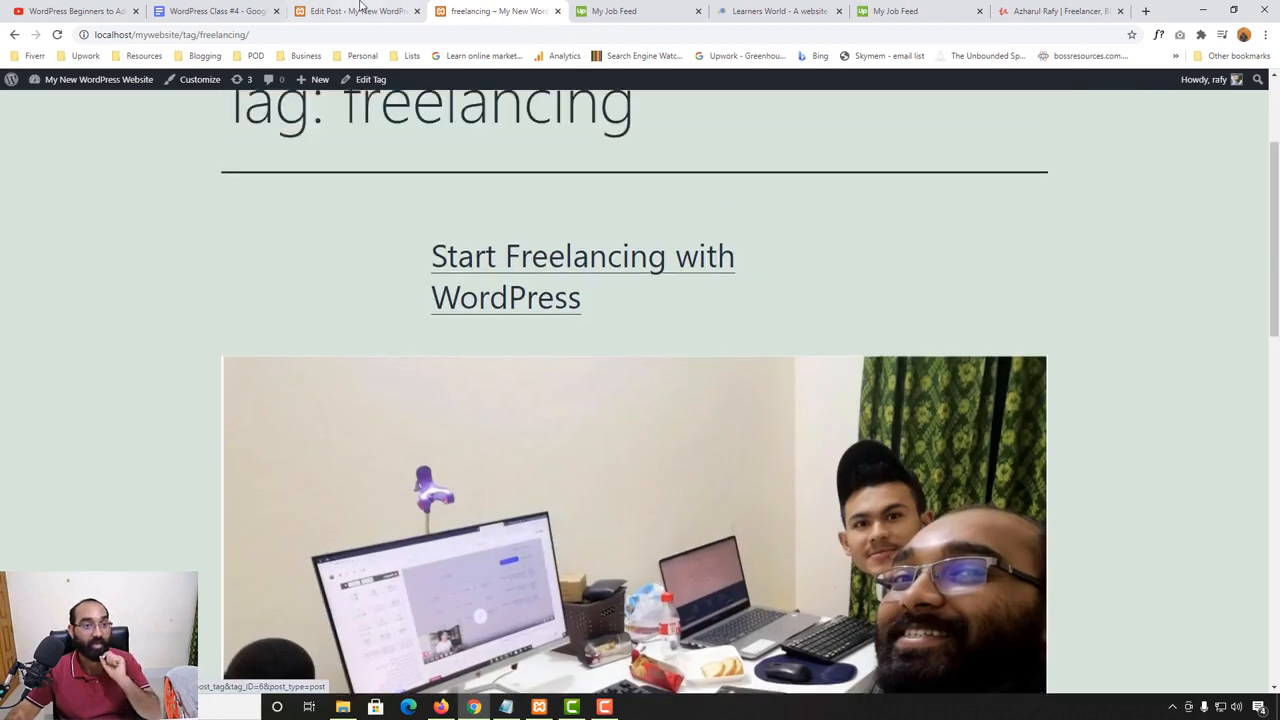
- Return to the list of all posts and open "Learn More About Categories" for editing
{"action": "left_click", "coordinate": [355, 11]}
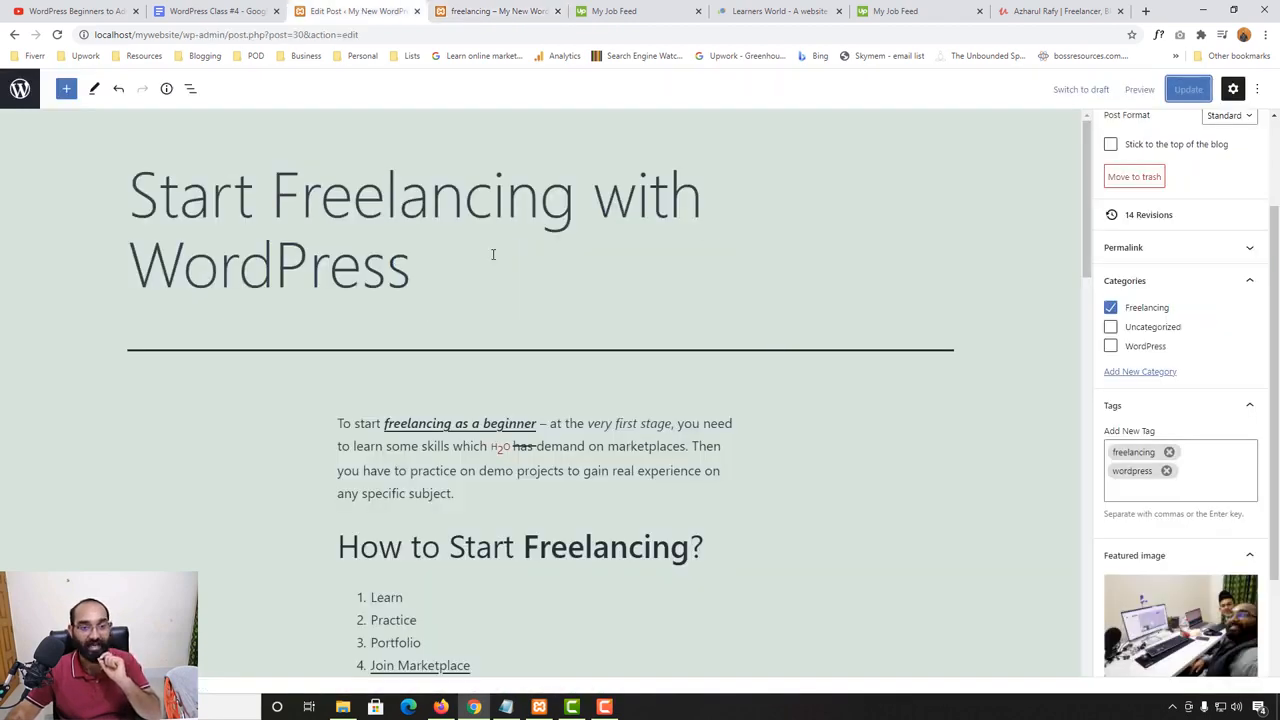
{"action": "left_click", "coordinate": [22, 88]}
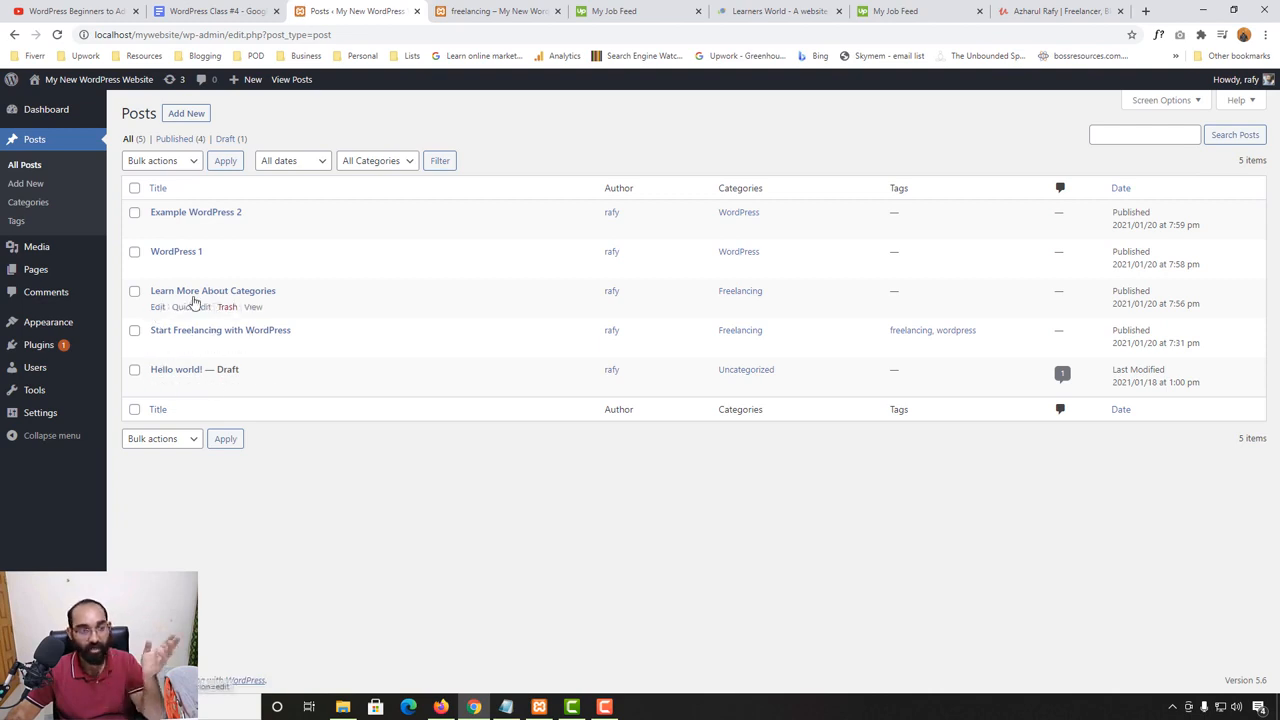
{"action": "left_click", "coordinate": [157, 307]}
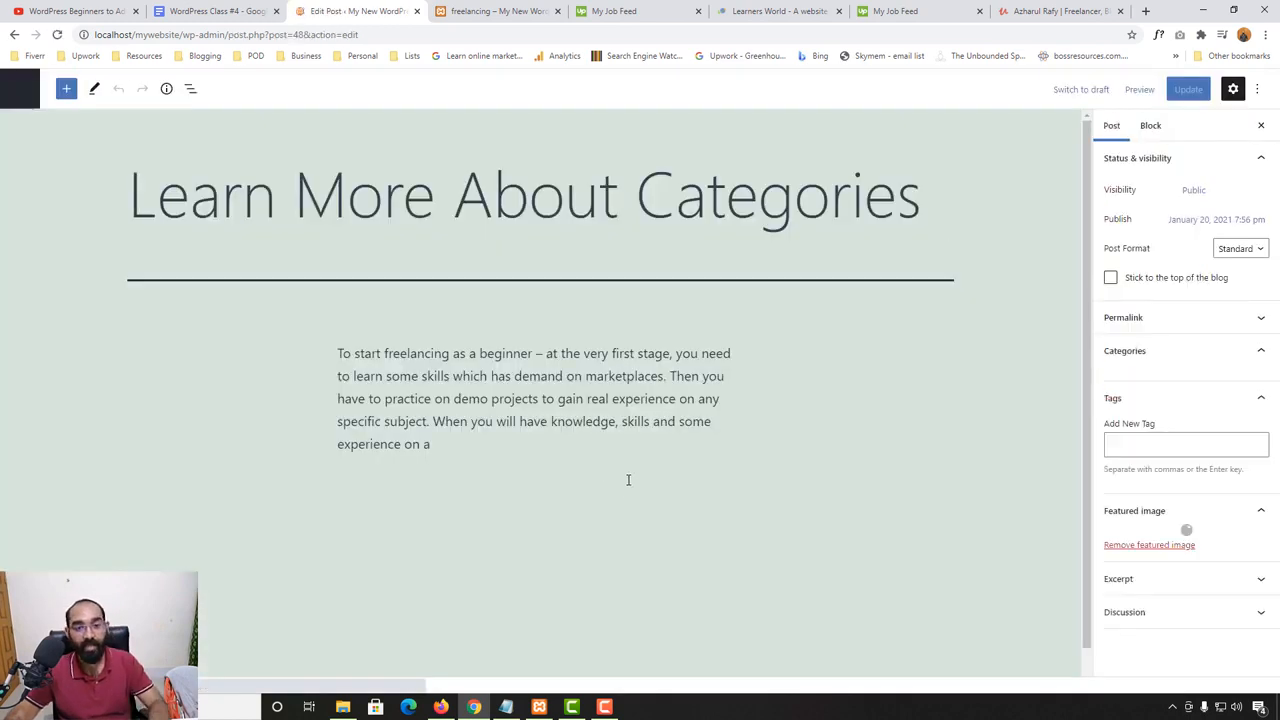
{"action": "left_click", "coordinate": [1249, 384]}
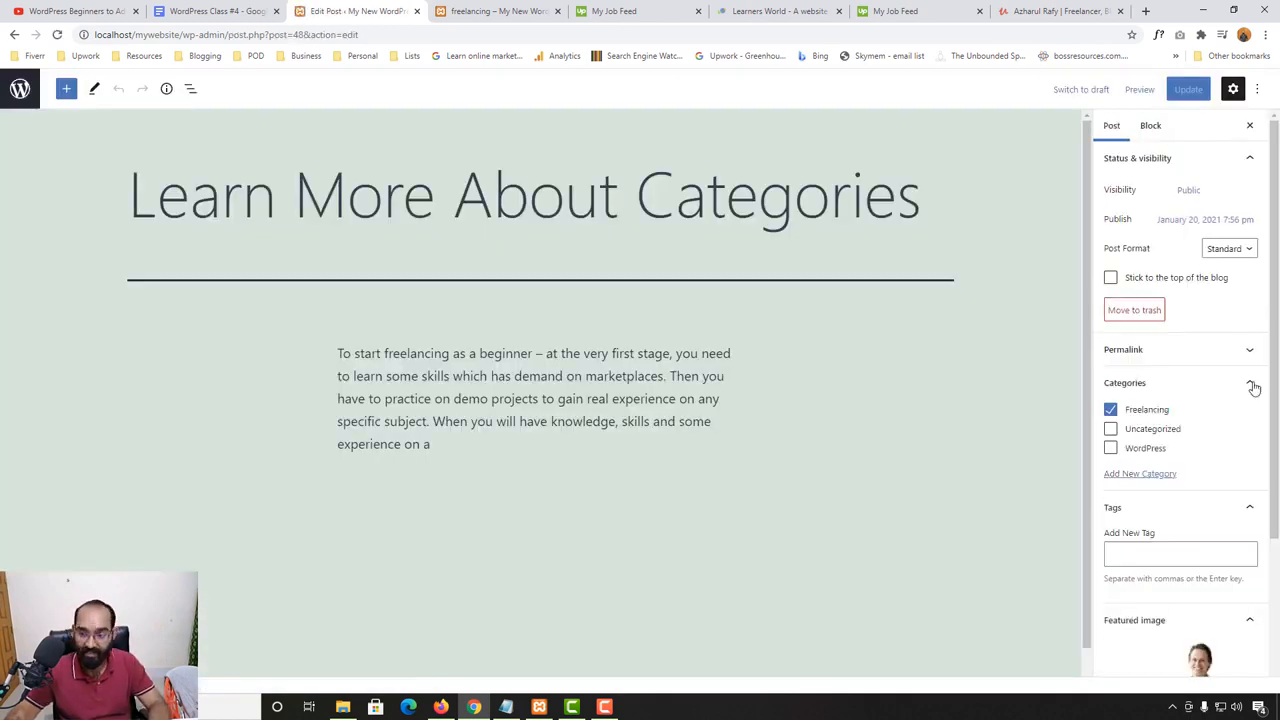
{"action": "left_click", "coordinate": [1146, 450]}
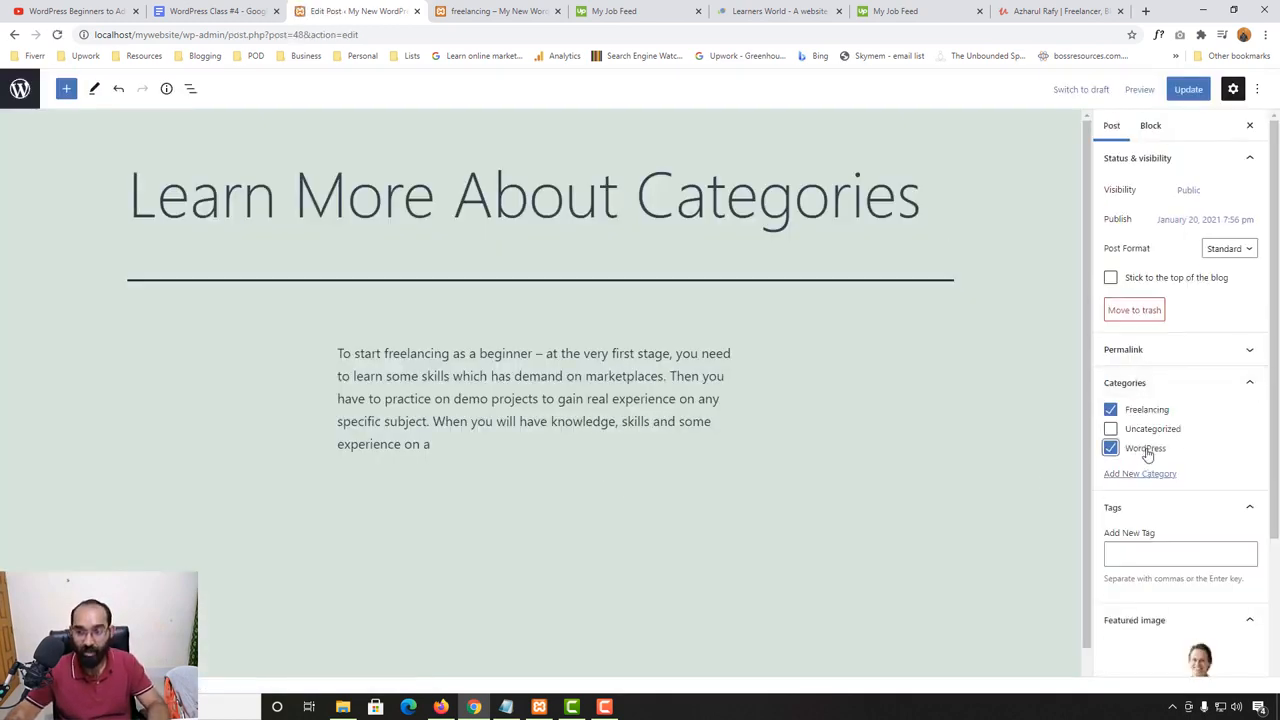
{"action": "scroll", "coordinate": [1146, 455], "scroll_direction": "down", "scroll_amount": 1}
{"action": "left_click", "coordinate": [1138, 384]}
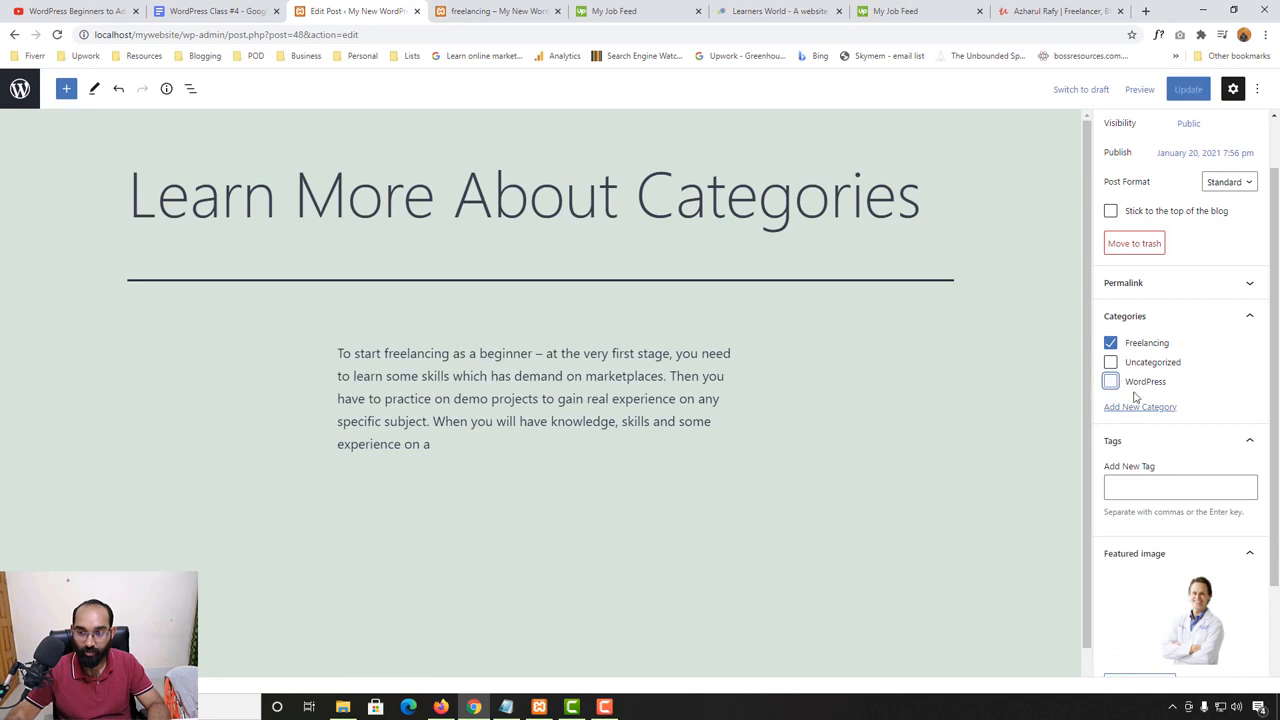
- Add the existing "freelancing" tag to the "Learn More About Categories" post and update it
{"action": "left_click", "coordinate": [1175, 485]}
{"action": "type", "text": "free"}
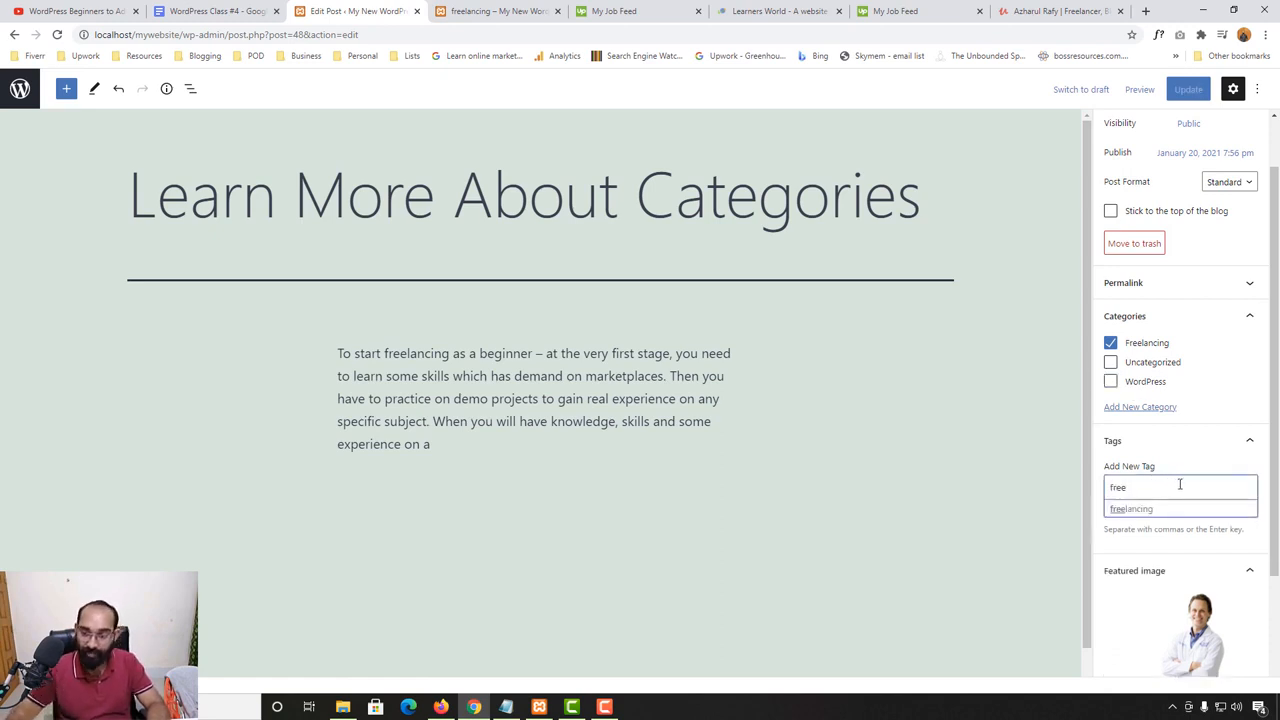
{"action": "left_click", "coordinate": [1151, 510]}
{"action": "left_click", "coordinate": [1189, 90]}
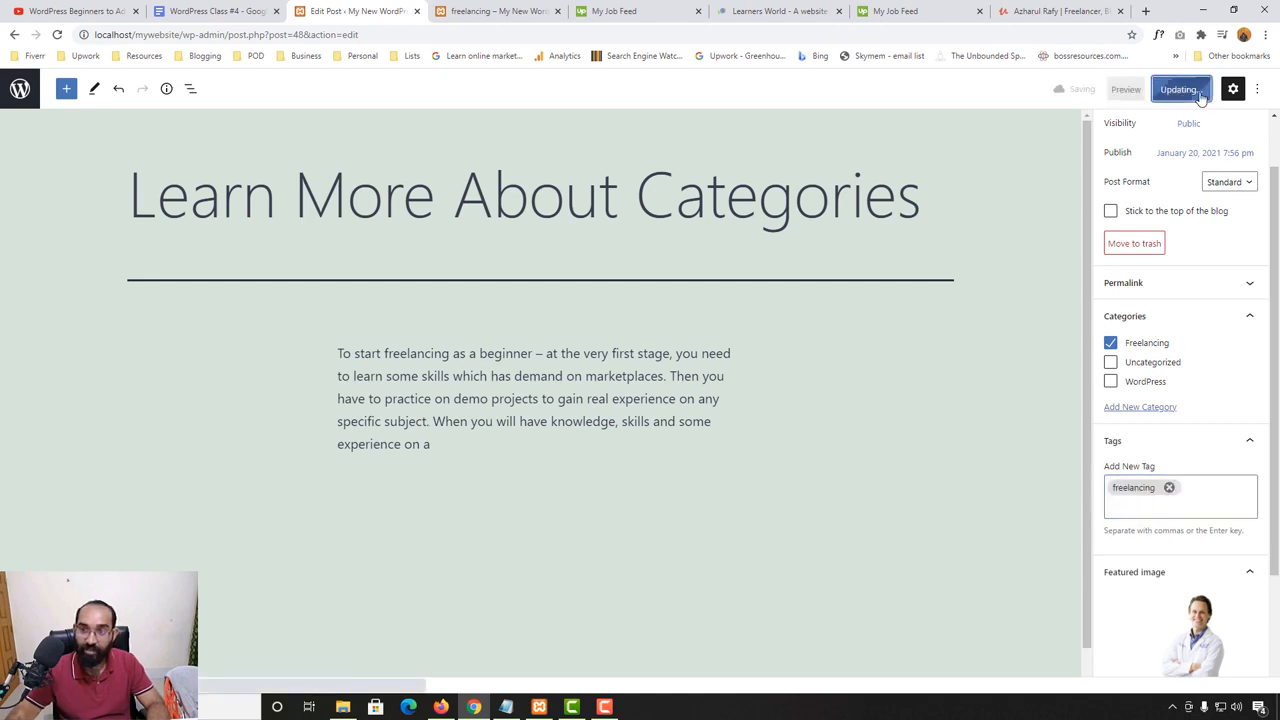
- Open the website's Blog page and check the tag label under the "Learn More About Categories" post
{"action": "left_click", "coordinate": [495, 11]}
{"action": "scroll", "coordinate": [1089, 252], "scroll_direction": "up", "scroll_amount": 3}
{"action": "left_click", "coordinate": [971, 160]}
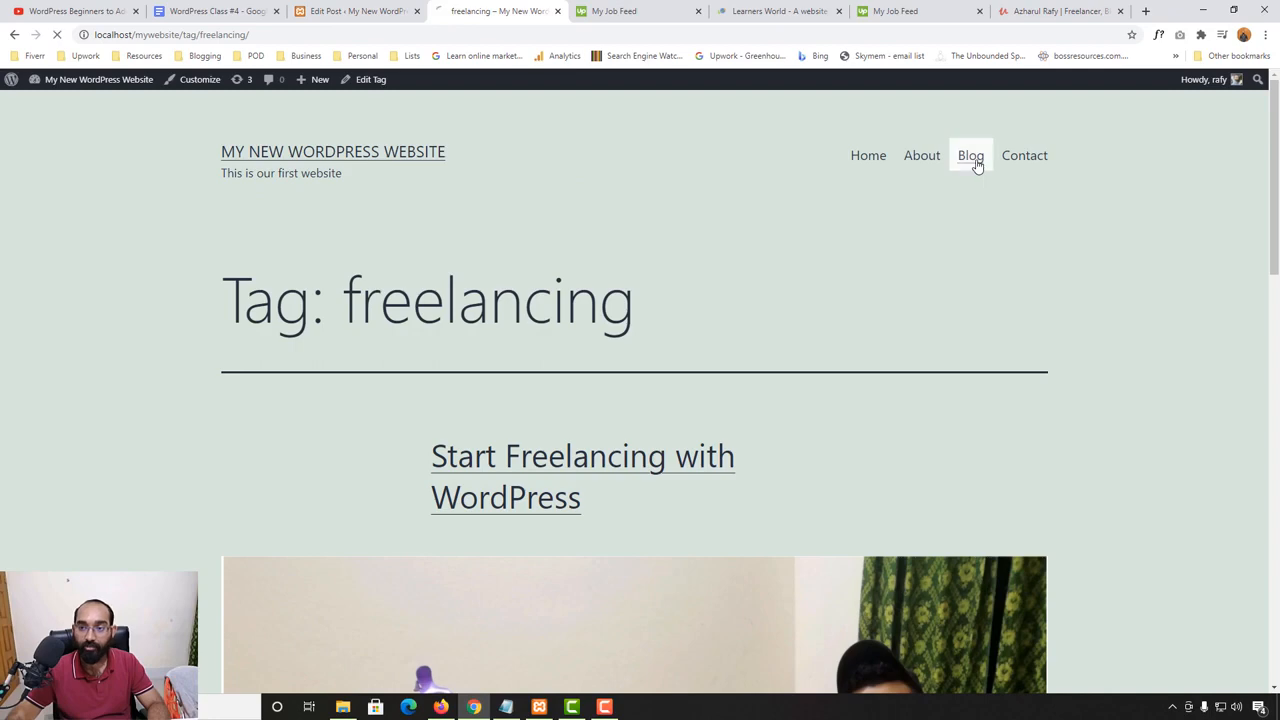
{"action": "scroll", "coordinate": [12, 551], "scroll_direction": "down", "scroll_amount": 8}
{"action": "scroll", "coordinate": [12, 551], "scroll_direction": "down", "scroll_amount": 3}
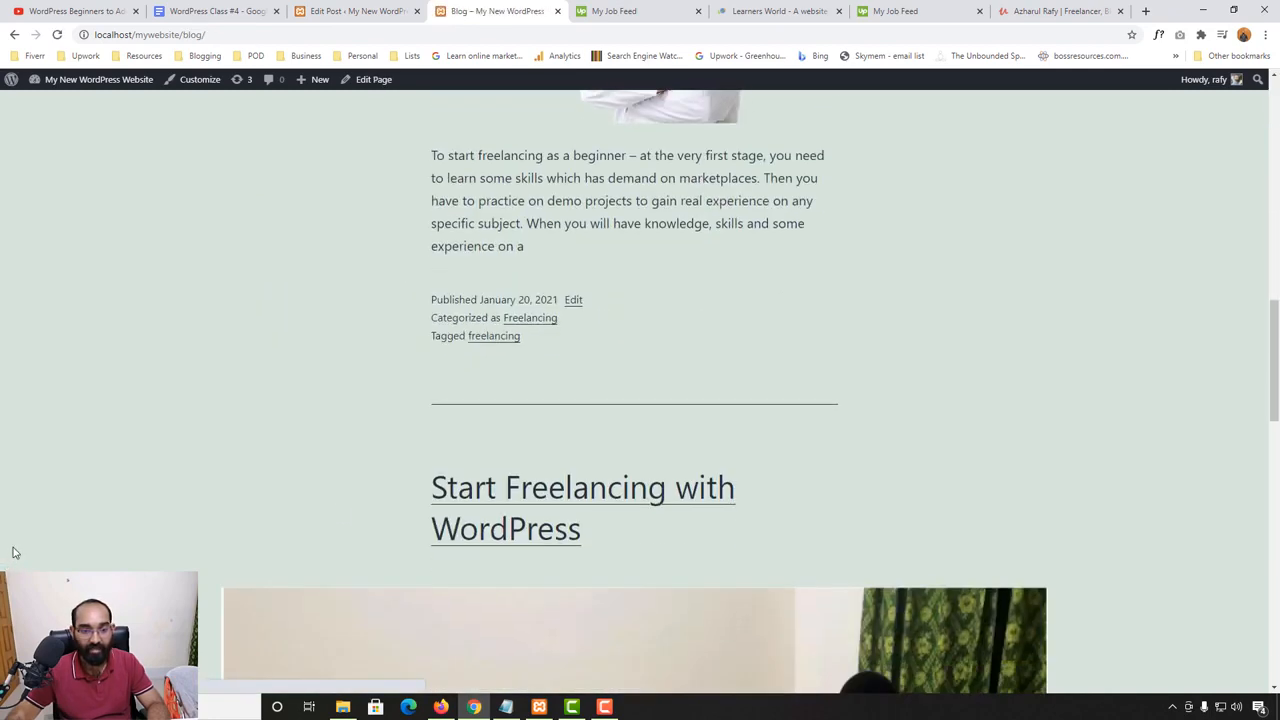
- Open the "Start Freelancing with WordPress" post on the website and find its category and tag links
{"action": "scroll", "coordinate": [449, 311], "scroll_direction": "down", "scroll_amount": 3}
{"action": "left_click", "coordinate": [527, 238]}
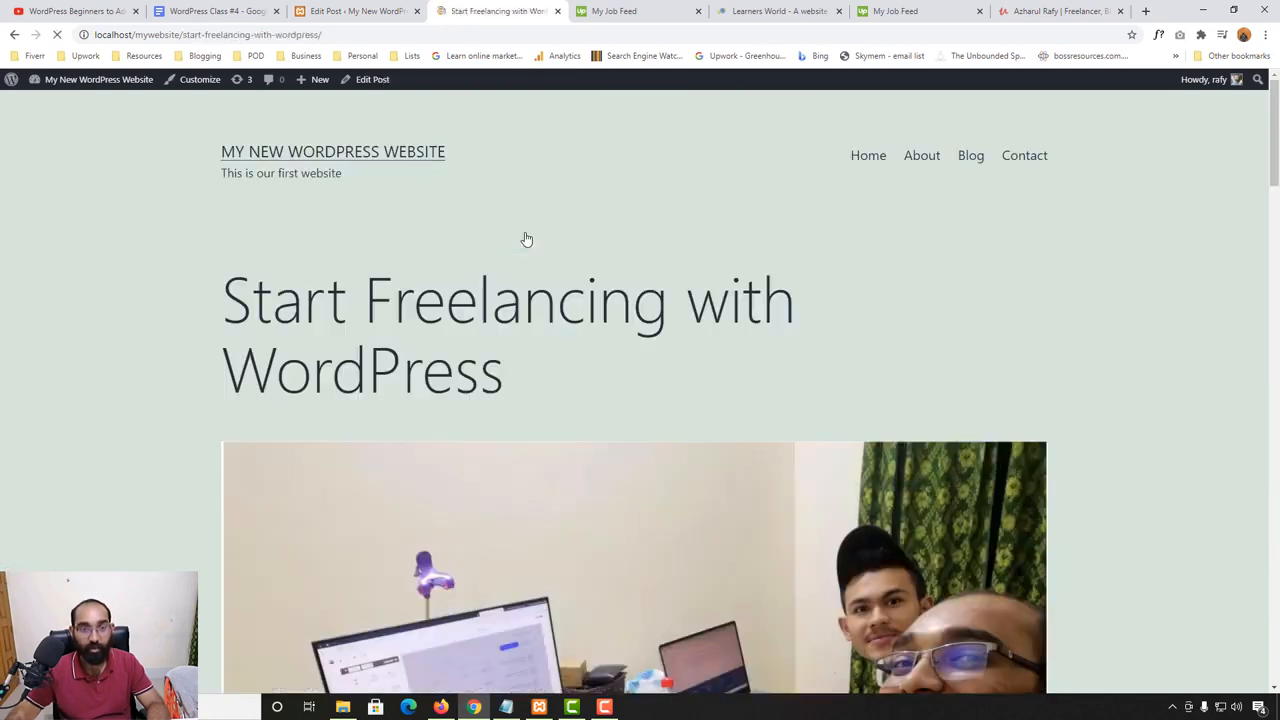
{"action": "scroll", "coordinate": [45, 500], "scroll_direction": "down", "scroll_amount": 10}
{"action": "scroll", "coordinate": [40, 538], "scroll_direction": "down", "scroll_amount": 7}
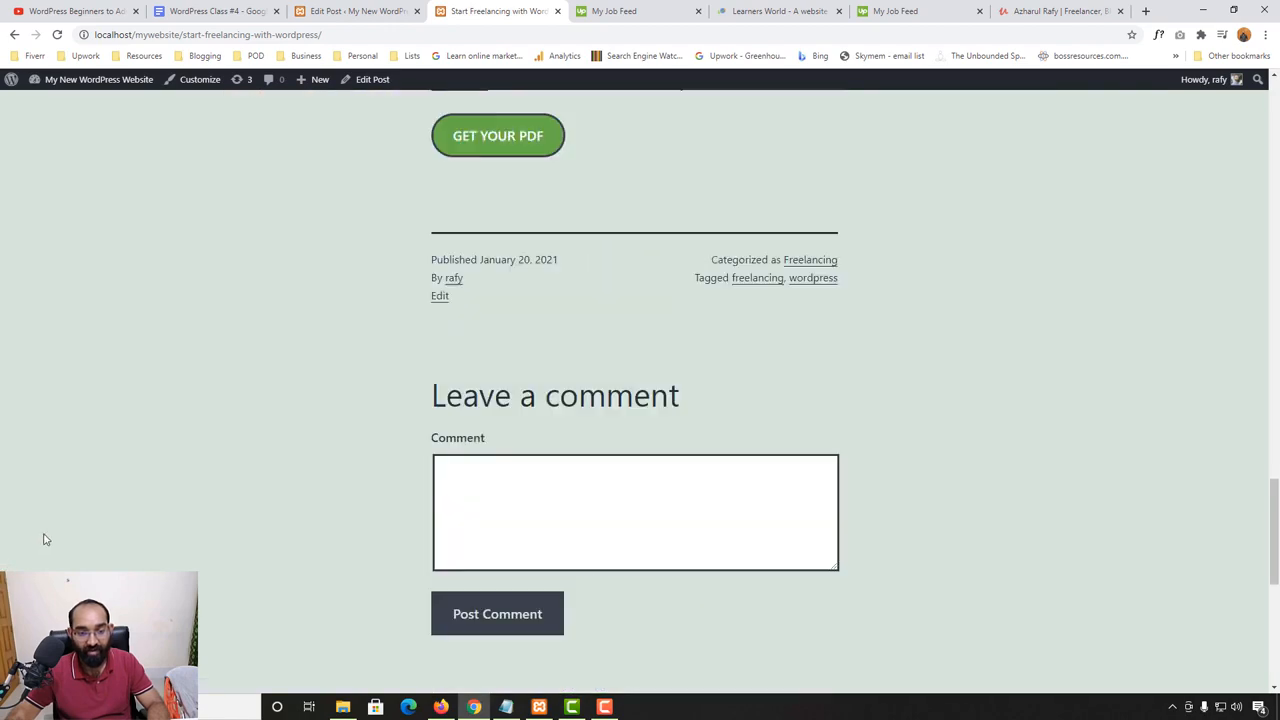
- Open the "freelancing" tag archive on the website and review the posts grouped under it, including their category and tag labels
{"action": "scroll", "coordinate": [560, 423], "scroll_direction": "down", "scroll_amount": 3}
{"action": "scroll", "coordinate": [835, 400], "scroll_direction": "up", "scroll_amount": 4}
{"action": "left_click", "coordinate": [758, 366]}
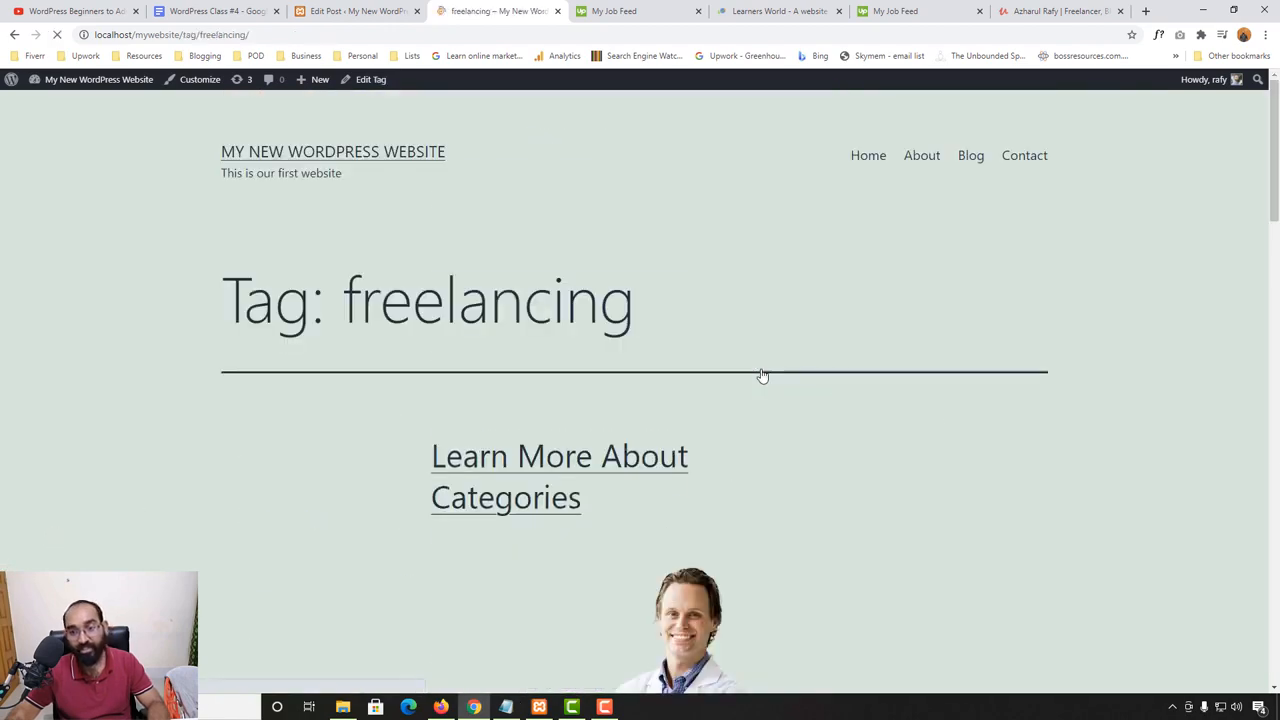
{"action": "scroll", "coordinate": [197, 529], "scroll_direction": "down", "scroll_amount": 2}
{"action": "scroll", "coordinate": [489, 326], "scroll_direction": "down", "scroll_amount": 8}
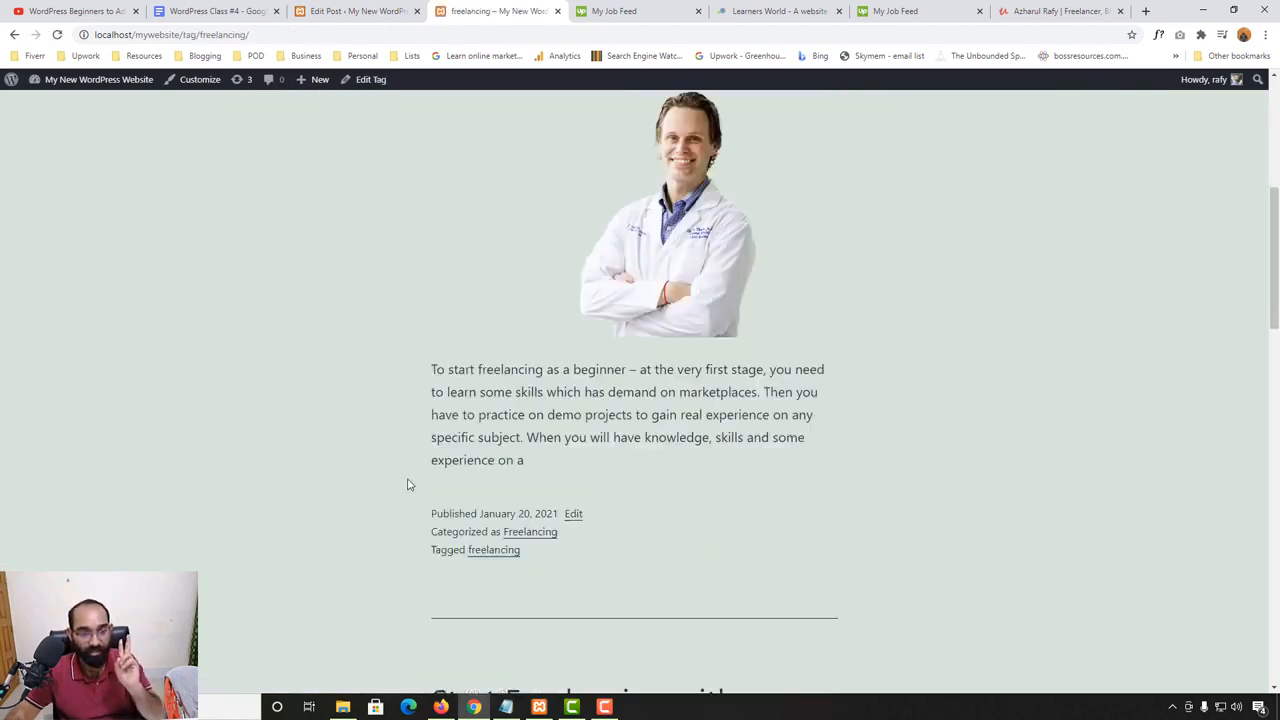
{"action": "scroll", "coordinate": [491, 471], "scroll_direction": "up", "scroll_amount": 5}
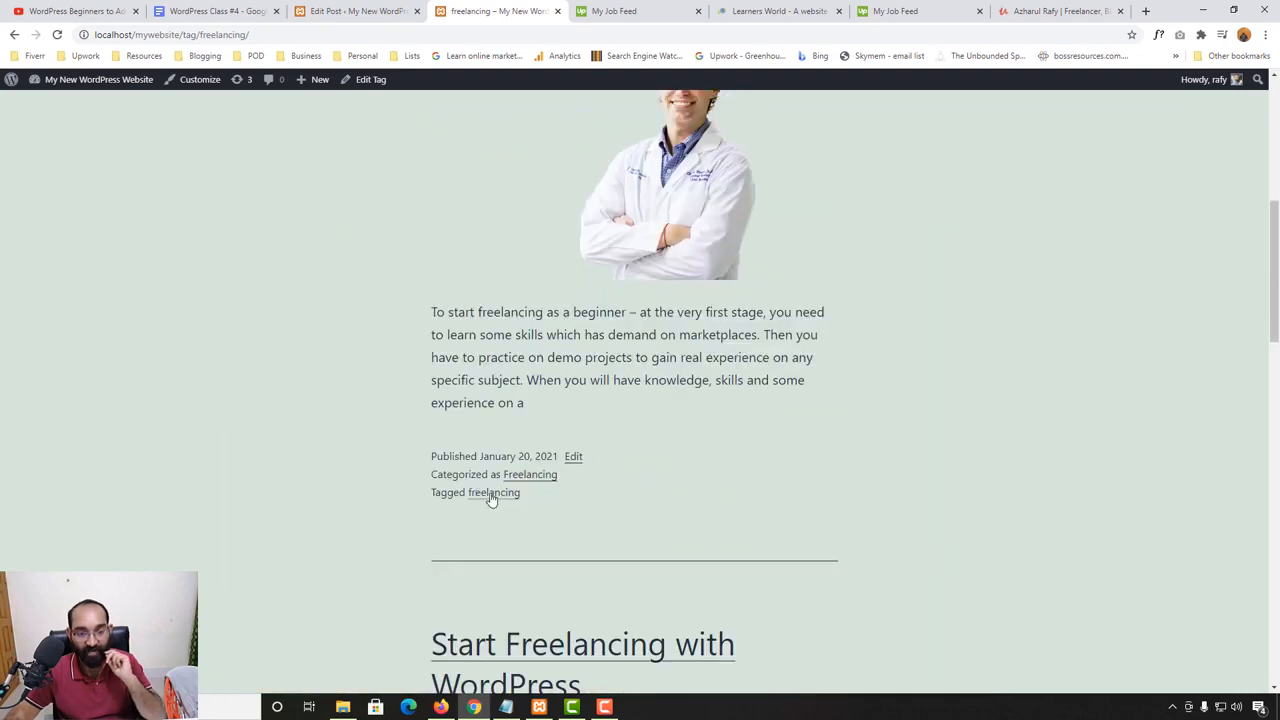
{"action": "scroll", "coordinate": [766, 423], "scroll_direction": "up", "scroll_amount": 4}
{"action": "scroll", "coordinate": [664, 396], "scroll_direction": "down", "scroll_amount": 10}
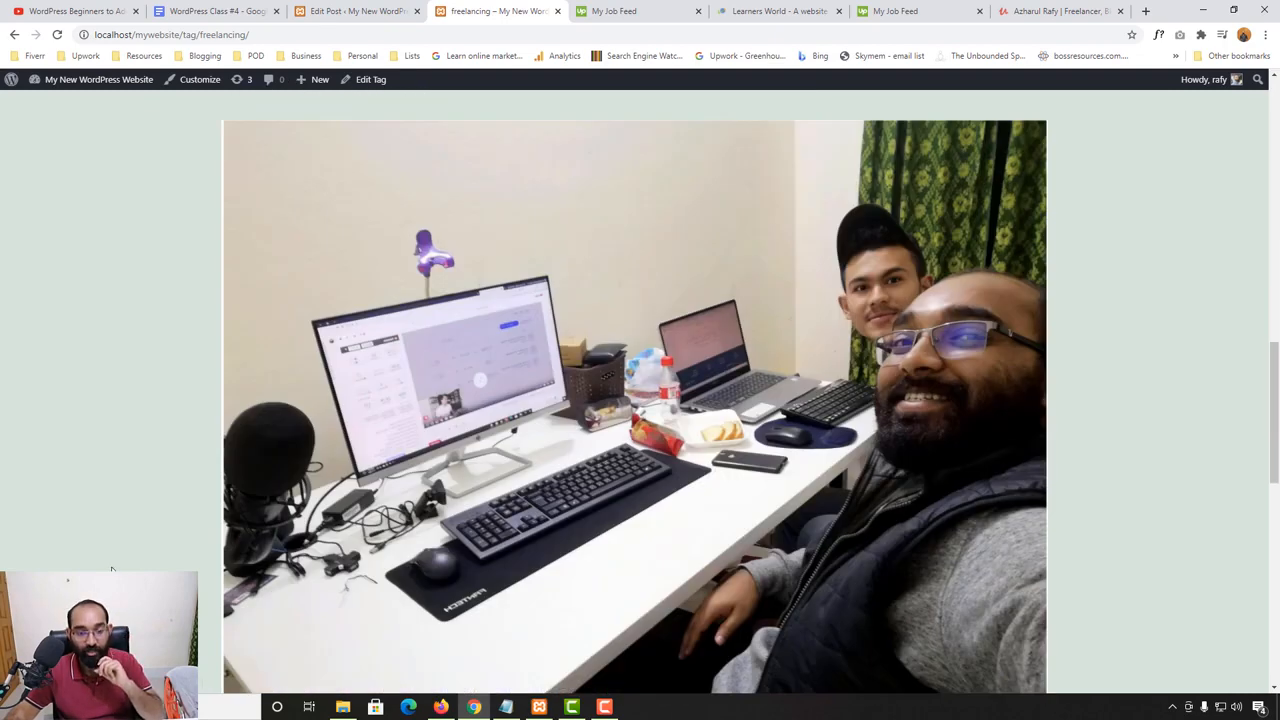
{"action": "scroll", "coordinate": [664, 396], "scroll_direction": "down", "scroll_amount": 1}
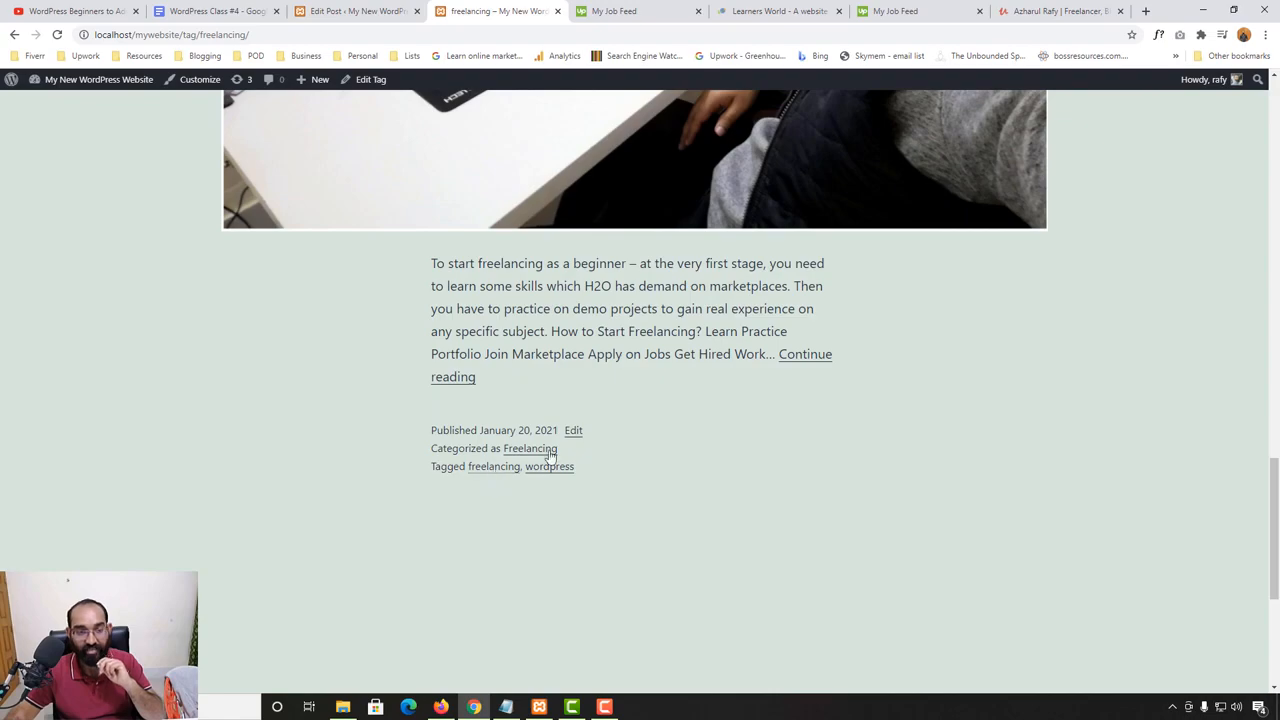
{"action": "scroll", "coordinate": [946, 339], "scroll_direction": "up", "scroll_amount": 12}
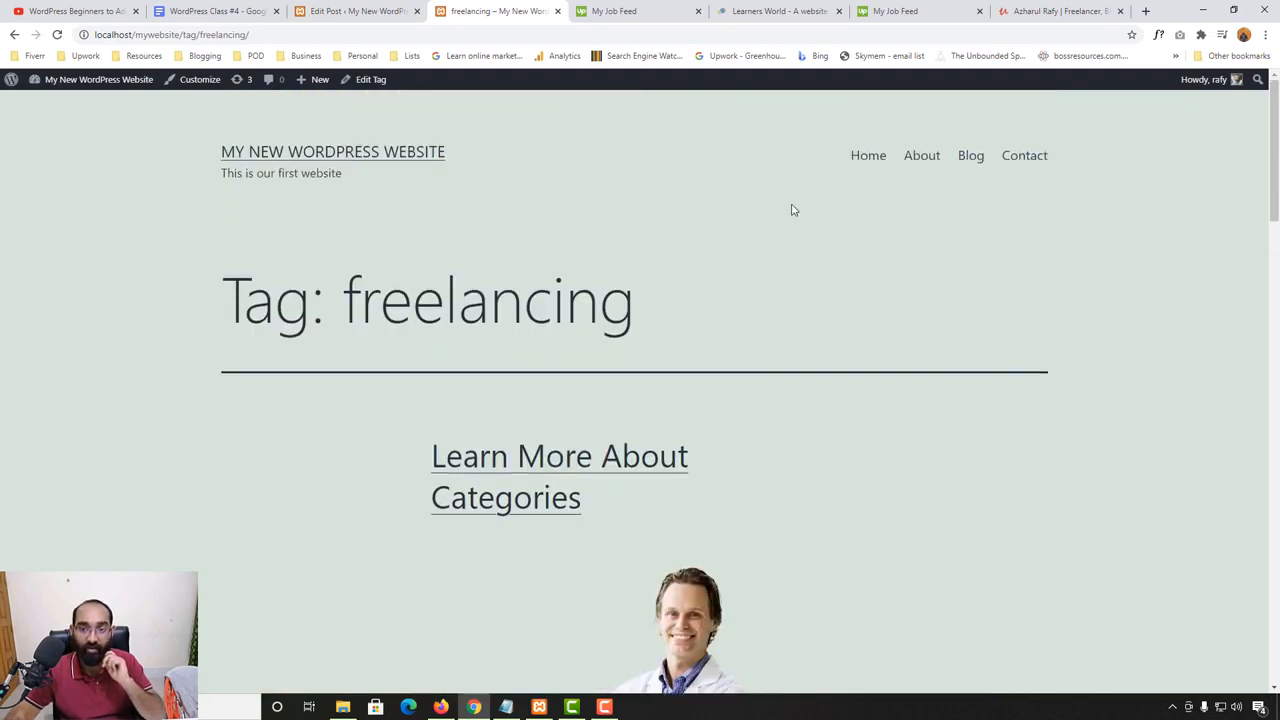
- Go to the website's home page and search the site for "freelancing" with the footer search
{"action": "left_click", "coordinate": [857, 160]}
{"action": "left_click_drag", "start_coordinate": [1275, 198], "coordinate": [1275, 661]}
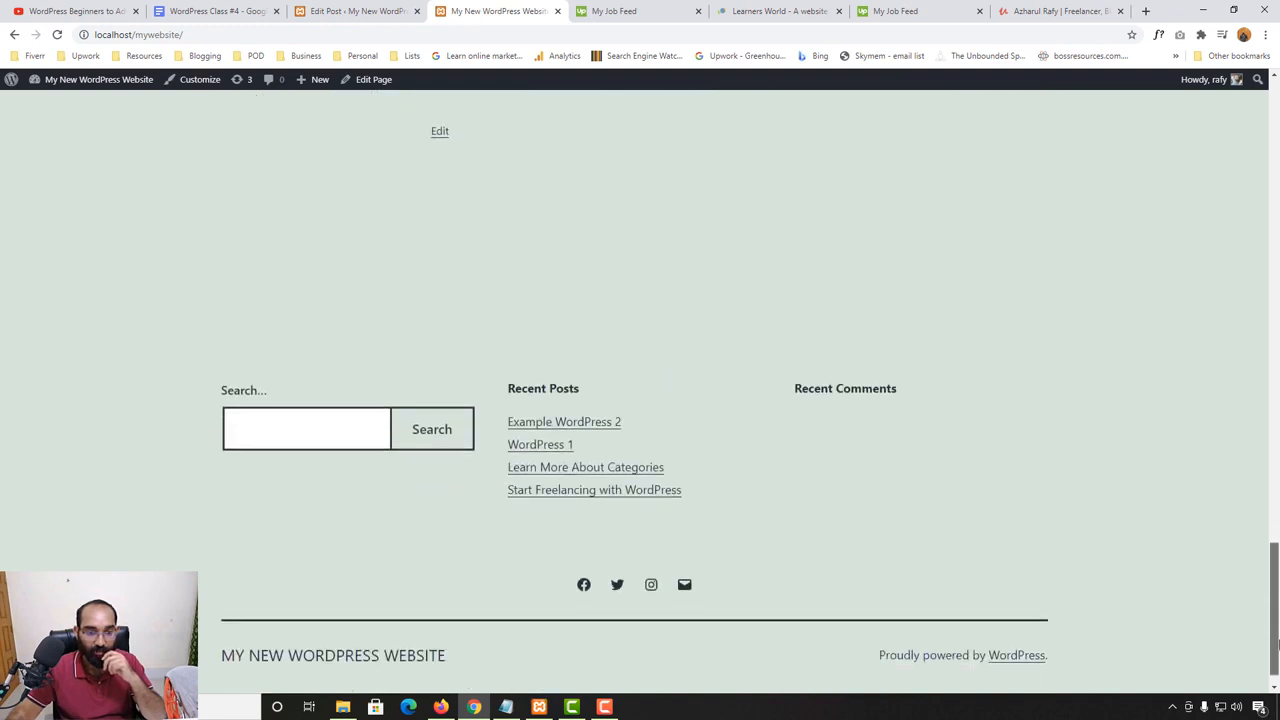
{"action": "left_click", "coordinate": [293, 431]}
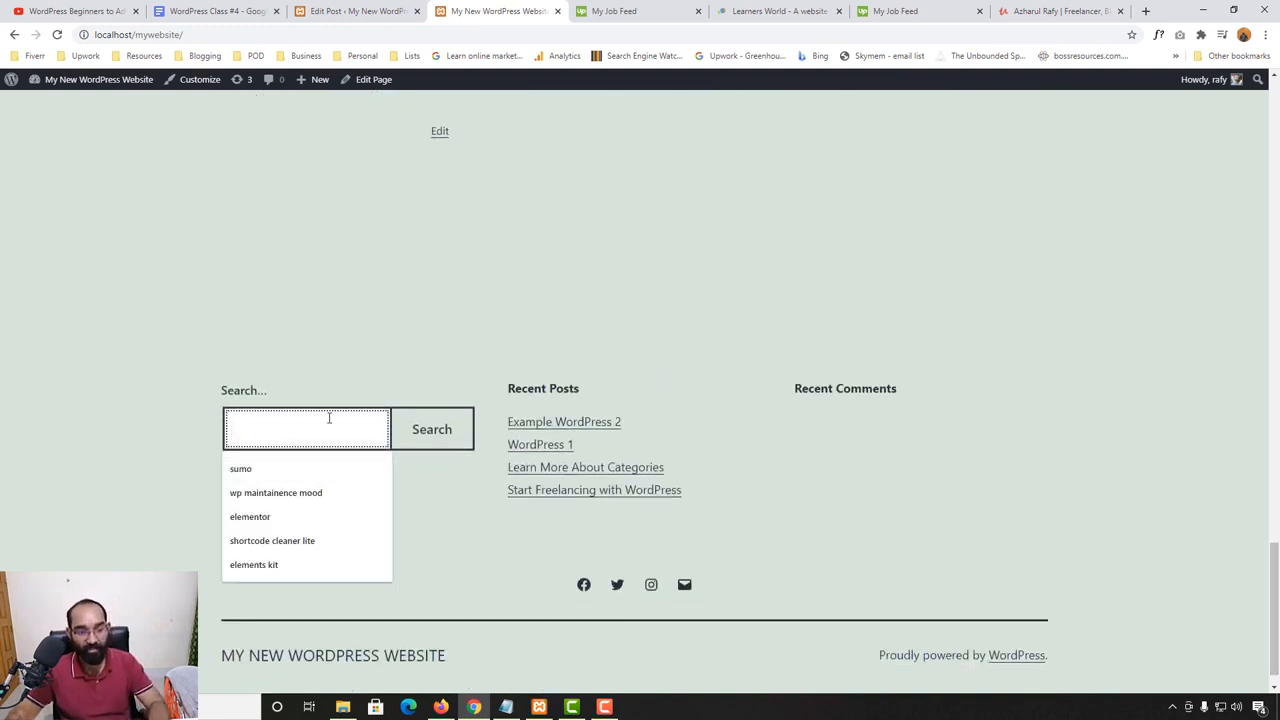
{"action": "type", "text": "freela"}
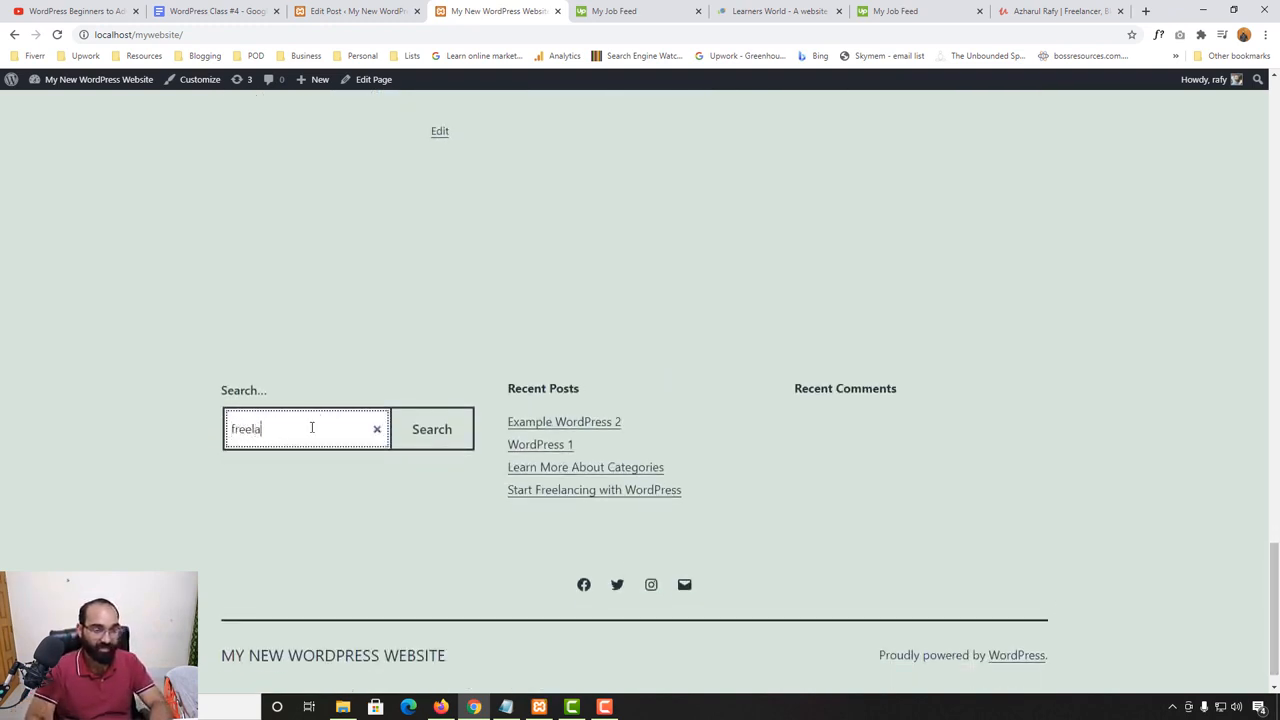
{"action": "type", "text": "ncing"}
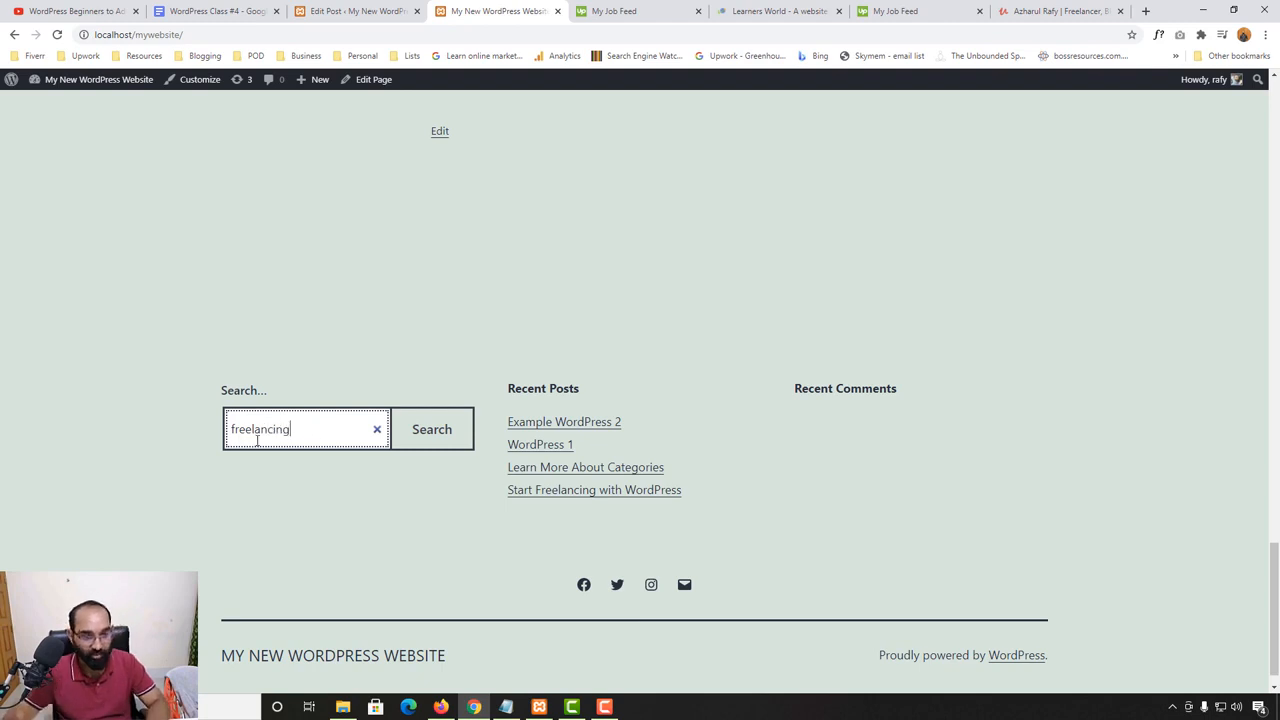
{"action": "left_click", "coordinate": [443, 440]}
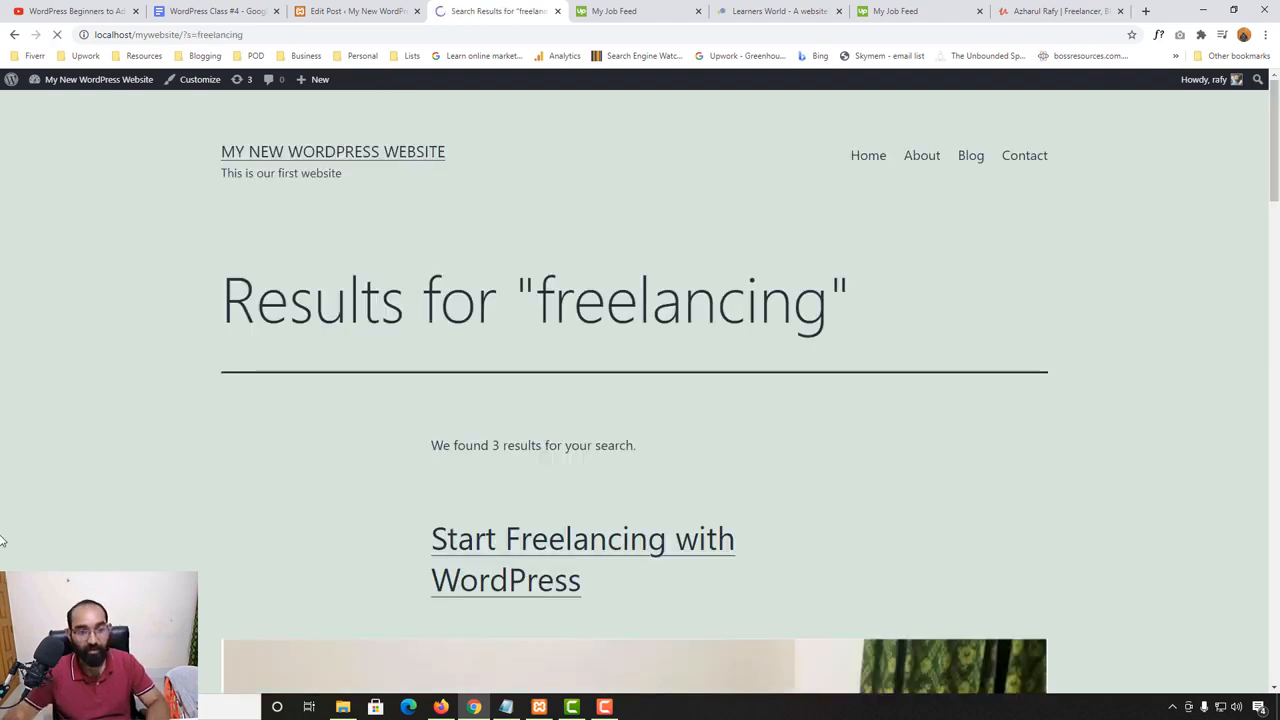
- Review the posts in the search results and highlight the word "freelancing" in the "WordPress 1" excerpt
{"action": "scroll", "coordinate": [661, 399], "scroll_direction": "down", "scroll_amount": 2}
{"action": "scroll", "coordinate": [409, 257], "scroll_direction": "down", "scroll_amount": 2}
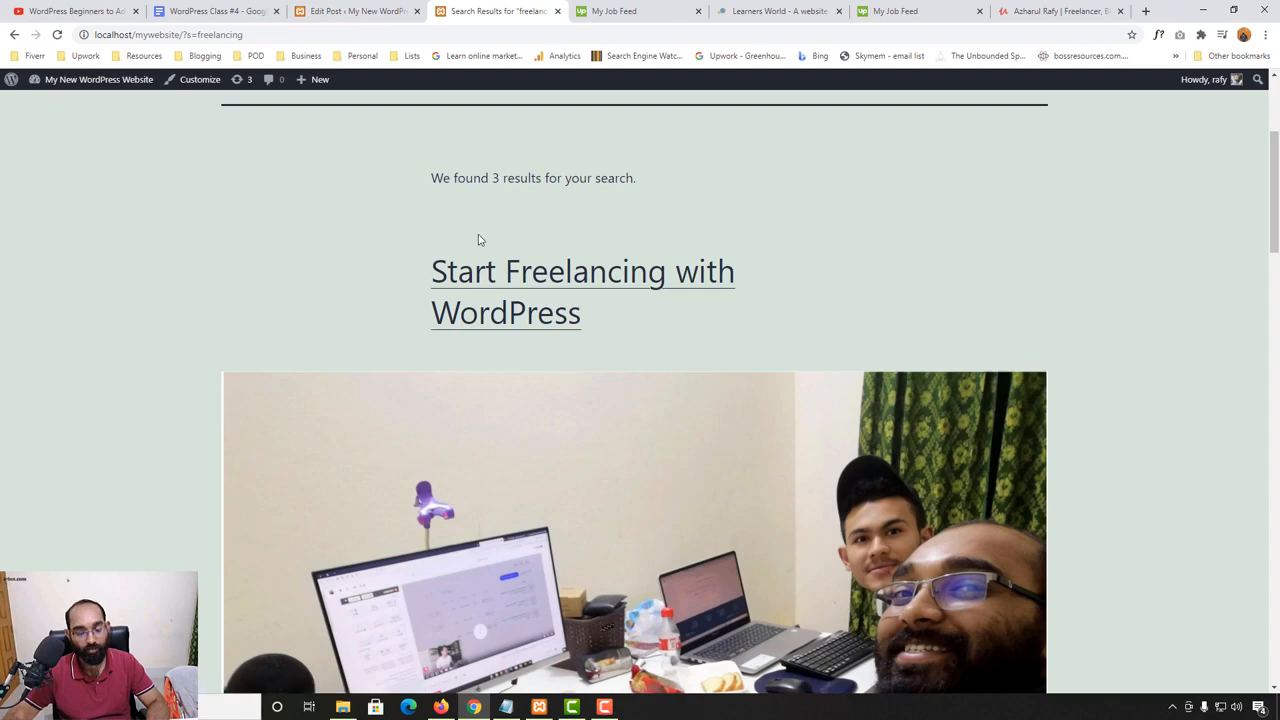
{"action": "scroll", "coordinate": [371, 429], "scroll_direction": "down", "scroll_amount": 6}
{"action": "scroll", "coordinate": [585, 255], "scroll_direction": "up", "scroll_amount": 6}
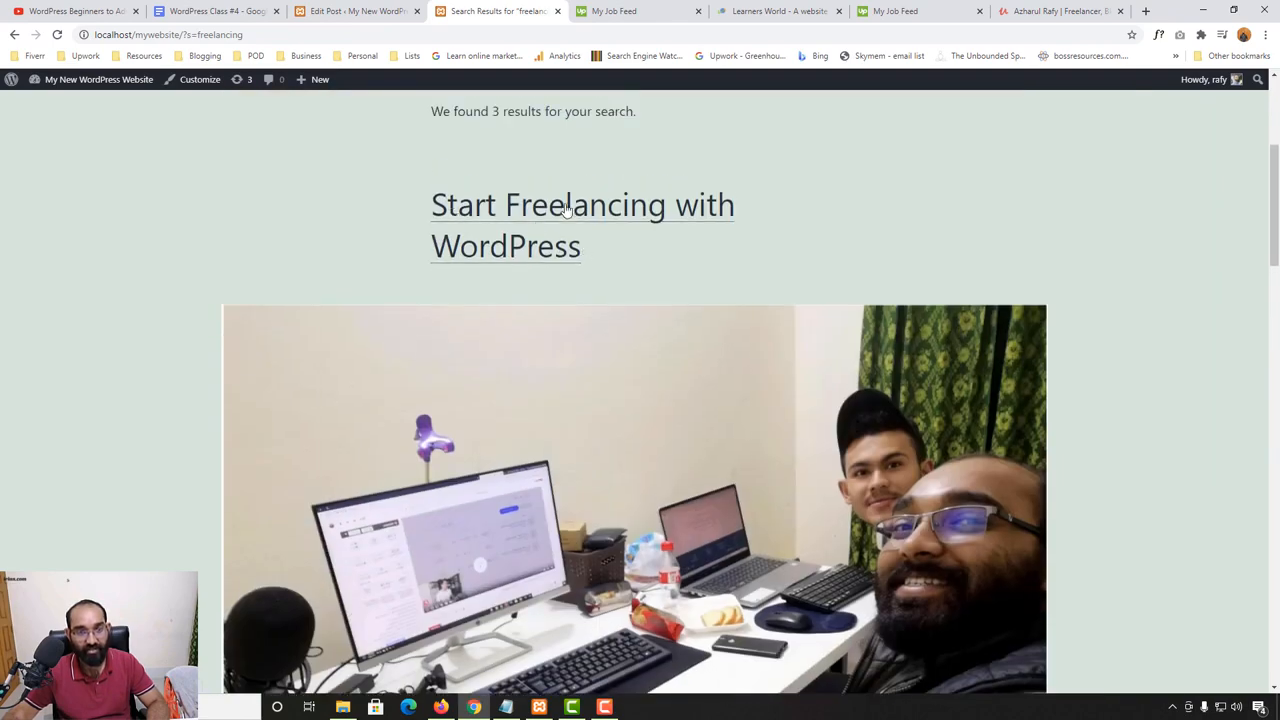
{"action": "scroll", "coordinate": [612, 207], "scroll_direction": "down", "scroll_amount": 12}
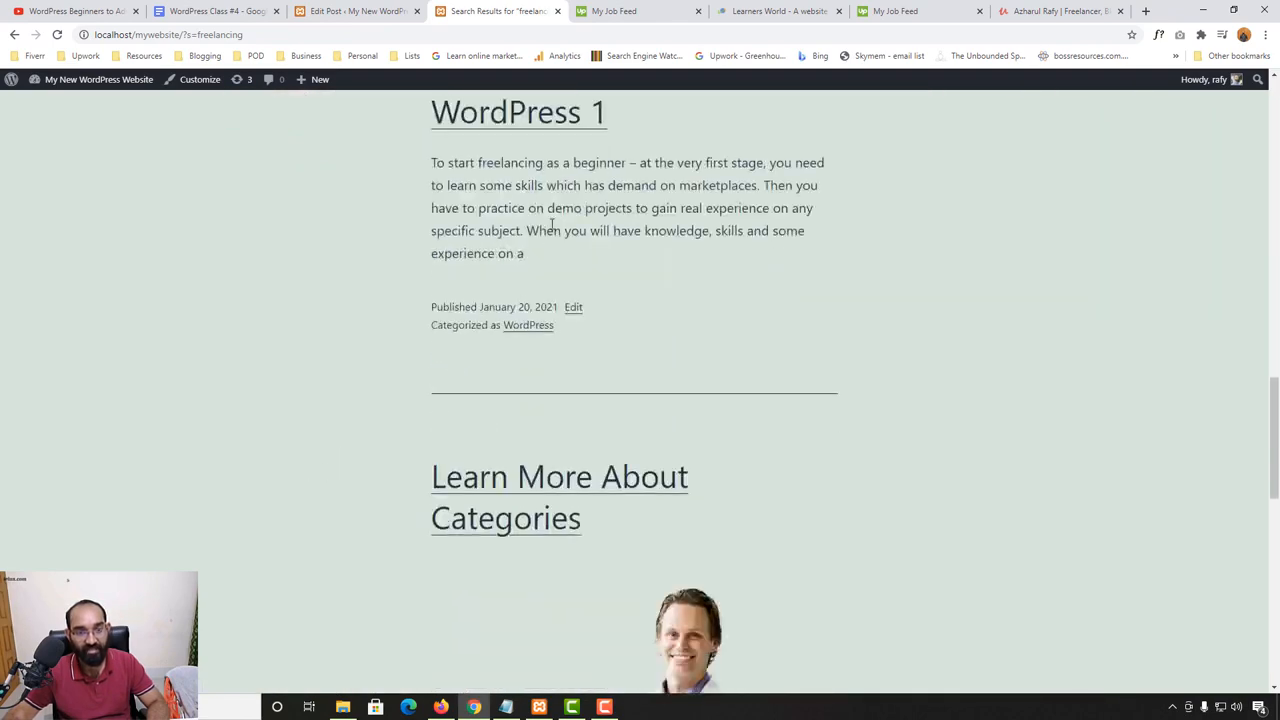
{"action": "scroll", "coordinate": [474, 414], "scroll_direction": "down", "scroll_amount": 3}
{"action": "scroll", "coordinate": [389, 437], "scroll_direction": "down", "scroll_amount": 6}
{"action": "scroll", "coordinate": [666, 486], "scroll_direction": "up", "scroll_amount": 4}
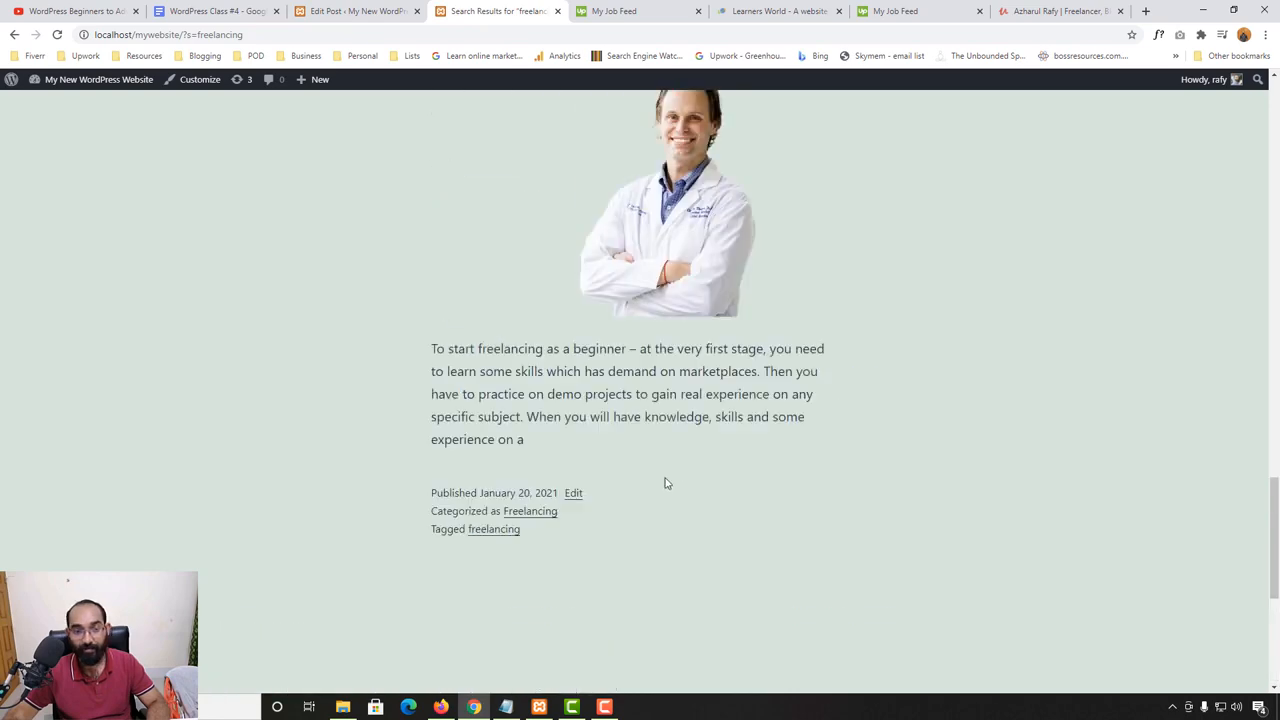
{"action": "scroll", "coordinate": [626, 490], "scroll_direction": "up", "scroll_amount": 8}
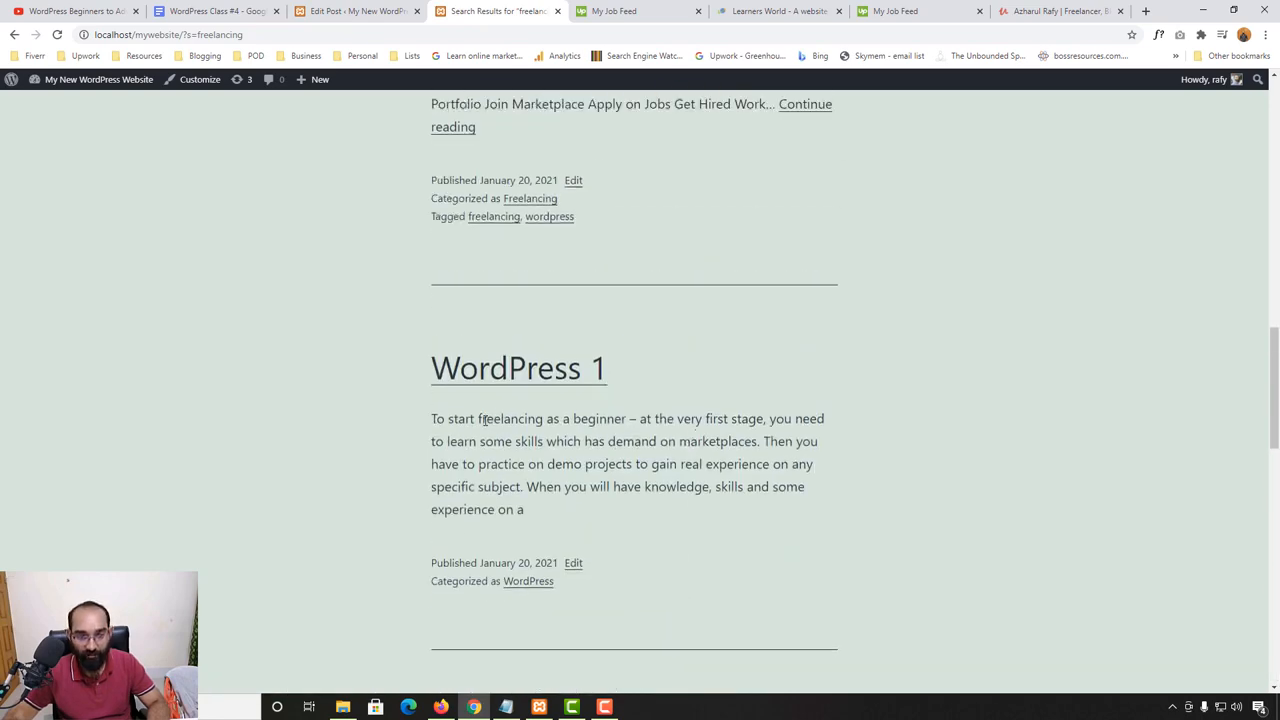
{"action": "double_click", "coordinate": [486, 420]}
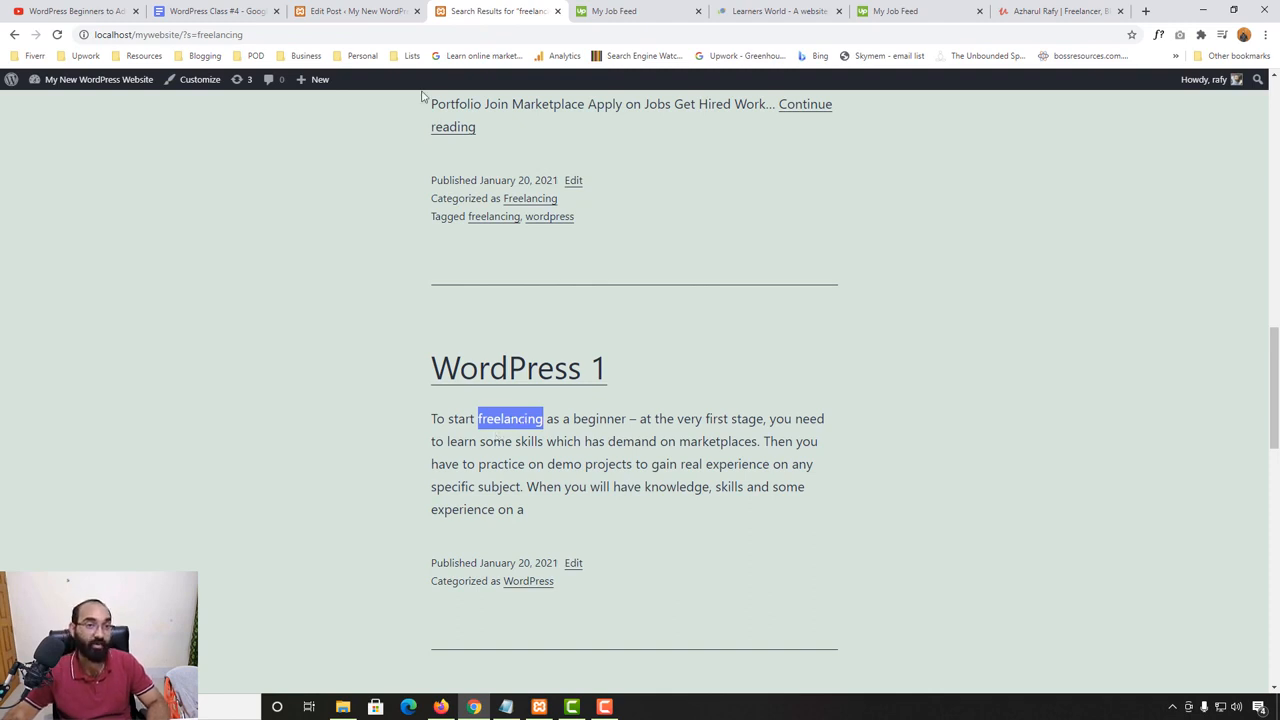
- Check the "Learn More About Categories" post in the editor, and compare the search results down to the site footer
{"action": "left_click", "coordinate": [400, 12]}
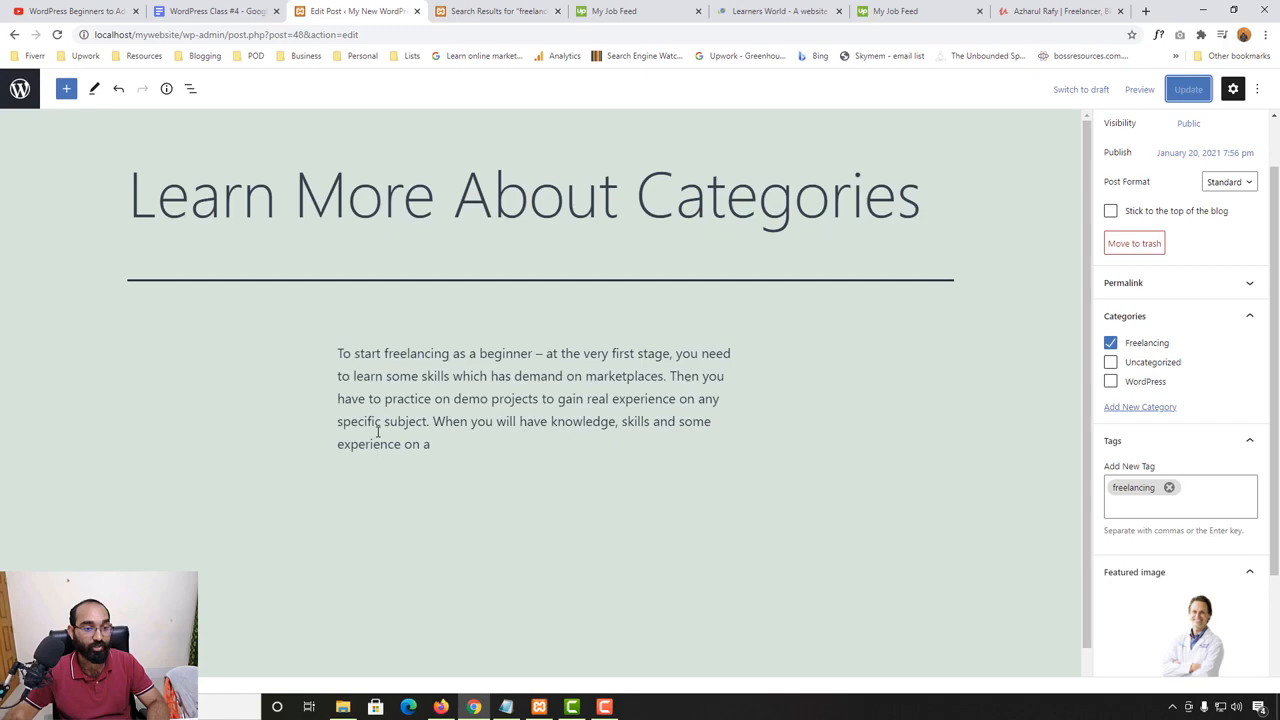
{"action": "left_click", "coordinate": [532, 9]}
{"action": "scroll", "coordinate": [629, 366], "scroll_direction": "up", "scroll_amount": 5}
{"action": "scroll", "coordinate": [629, 366], "scroll_direction": "down", "scroll_amount": 6}
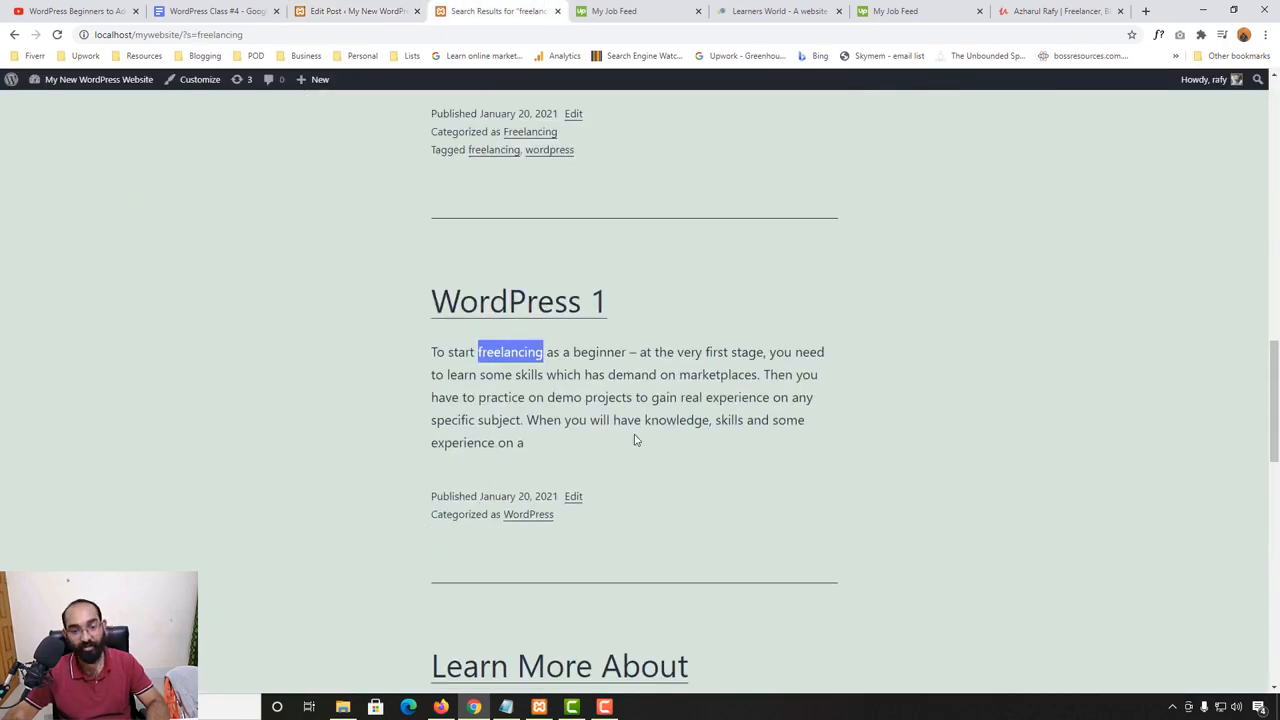
{"action": "scroll", "coordinate": [634, 440], "scroll_direction": "up", "scroll_amount": 10}
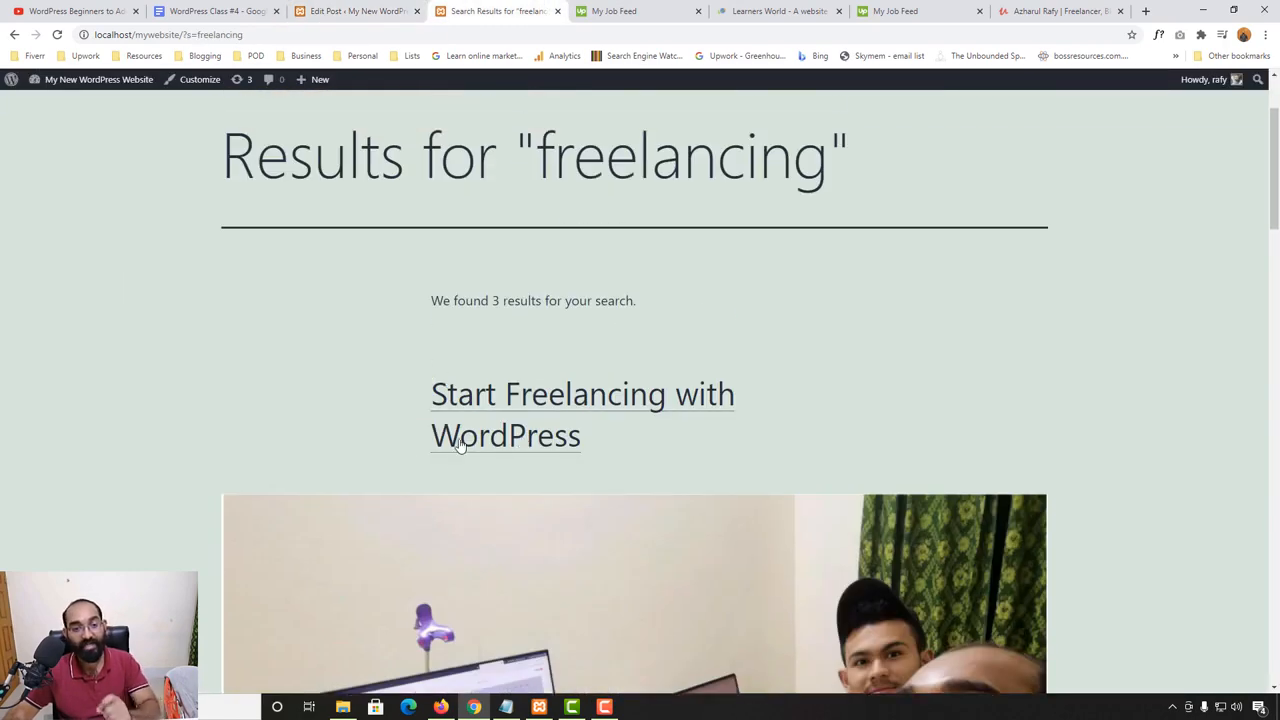
{"action": "scroll", "coordinate": [311, 419], "scroll_direction": "down", "scroll_amount": 3}
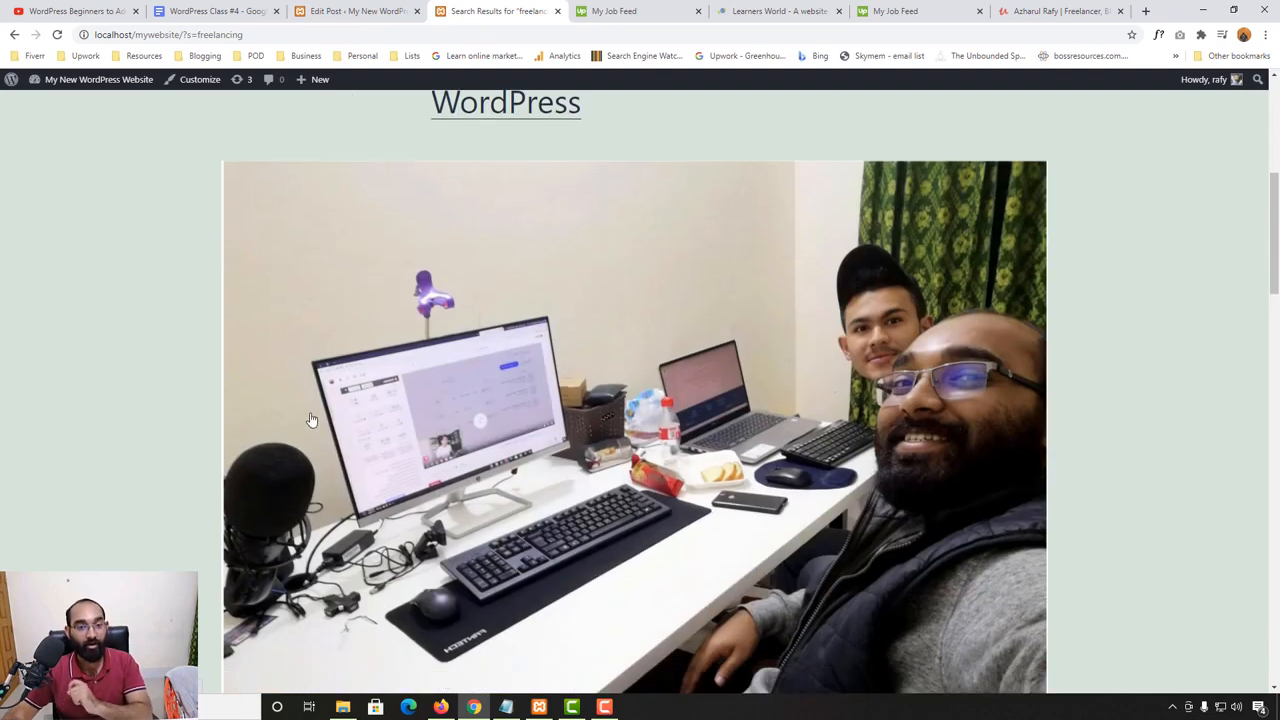
{"action": "scroll", "coordinate": [306, 425], "scroll_direction": "down", "scroll_amount": 15}
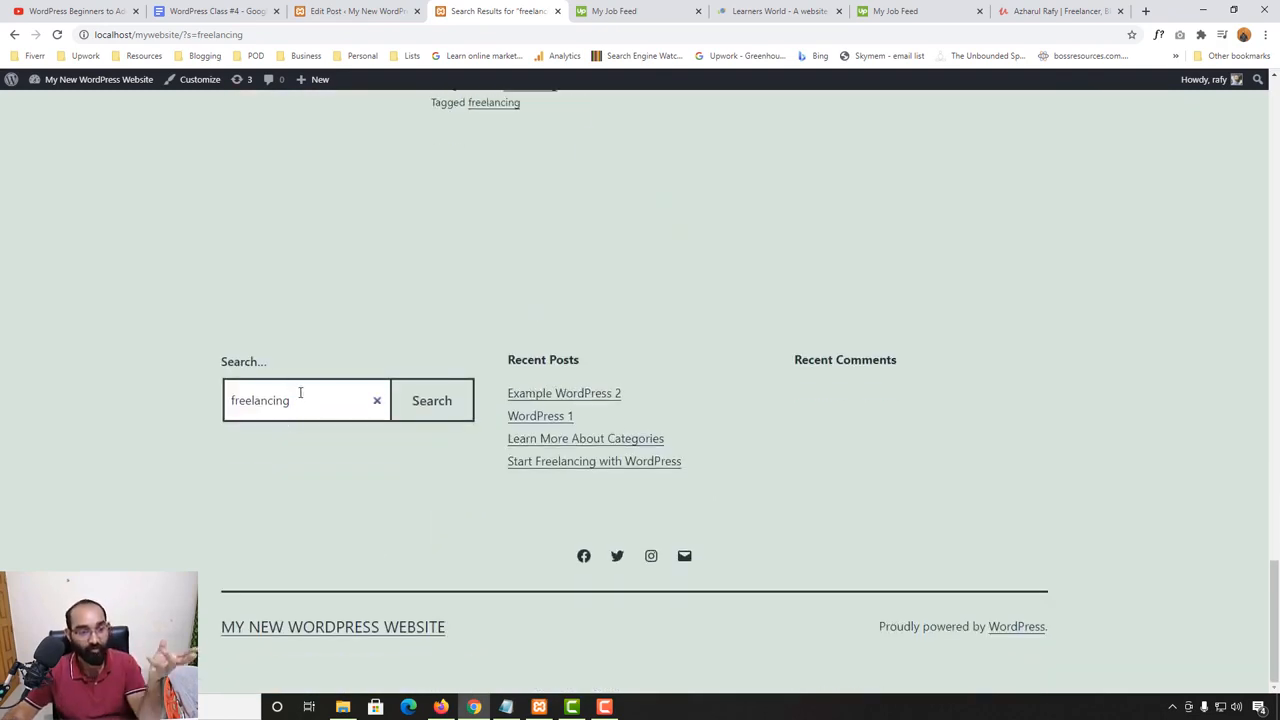
- Highlight the Embed topic in the WordPress Class #4 document and open the "Start Freelancing with WordPress" post for editing
{"action": "left_click", "coordinate": [218, 8]}
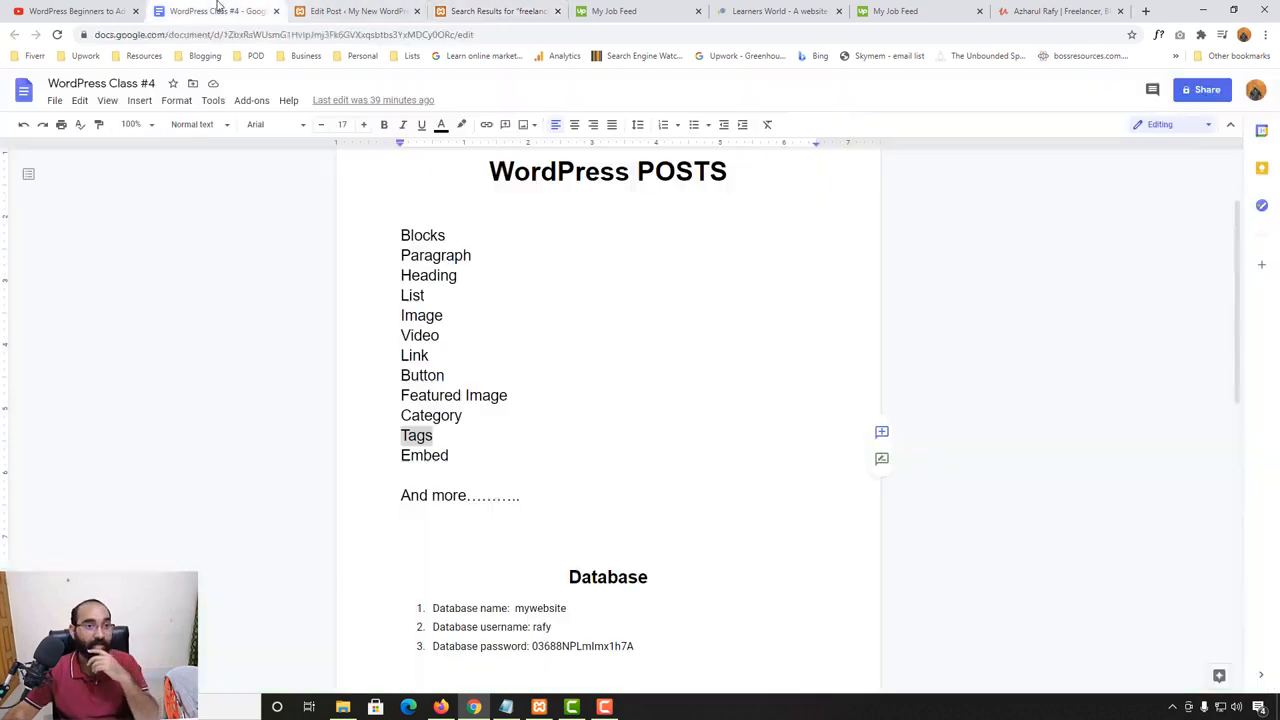
{"action": "left_click_drag", "start_coordinate": [460, 457], "coordinate": [393, 455]}
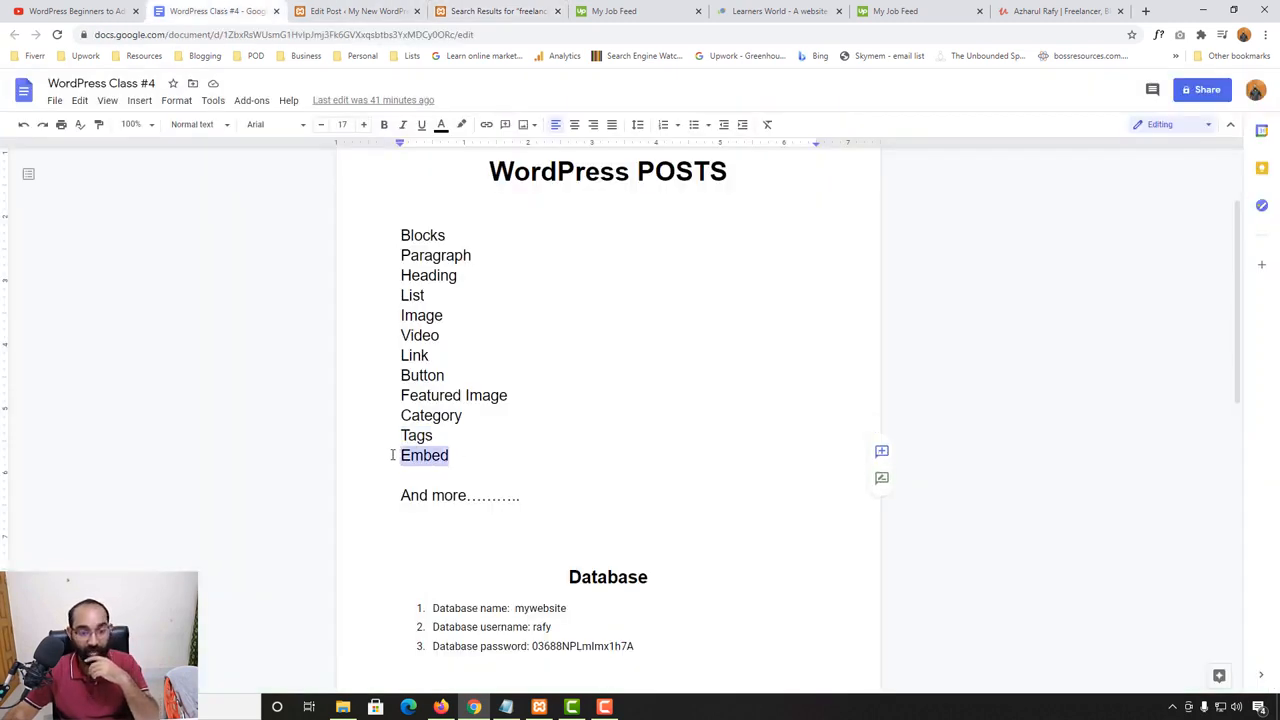
{"action": "left_click", "coordinate": [370, 8]}
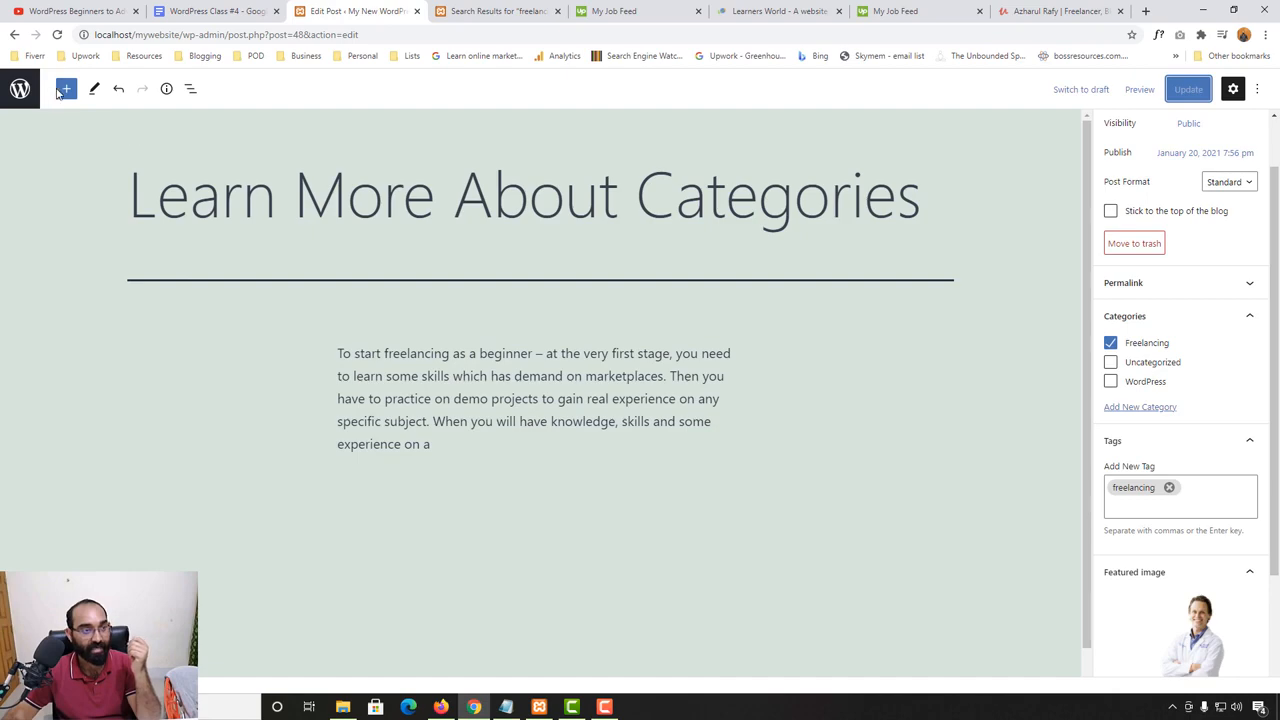
{"action": "left_click", "coordinate": [20, 89]}
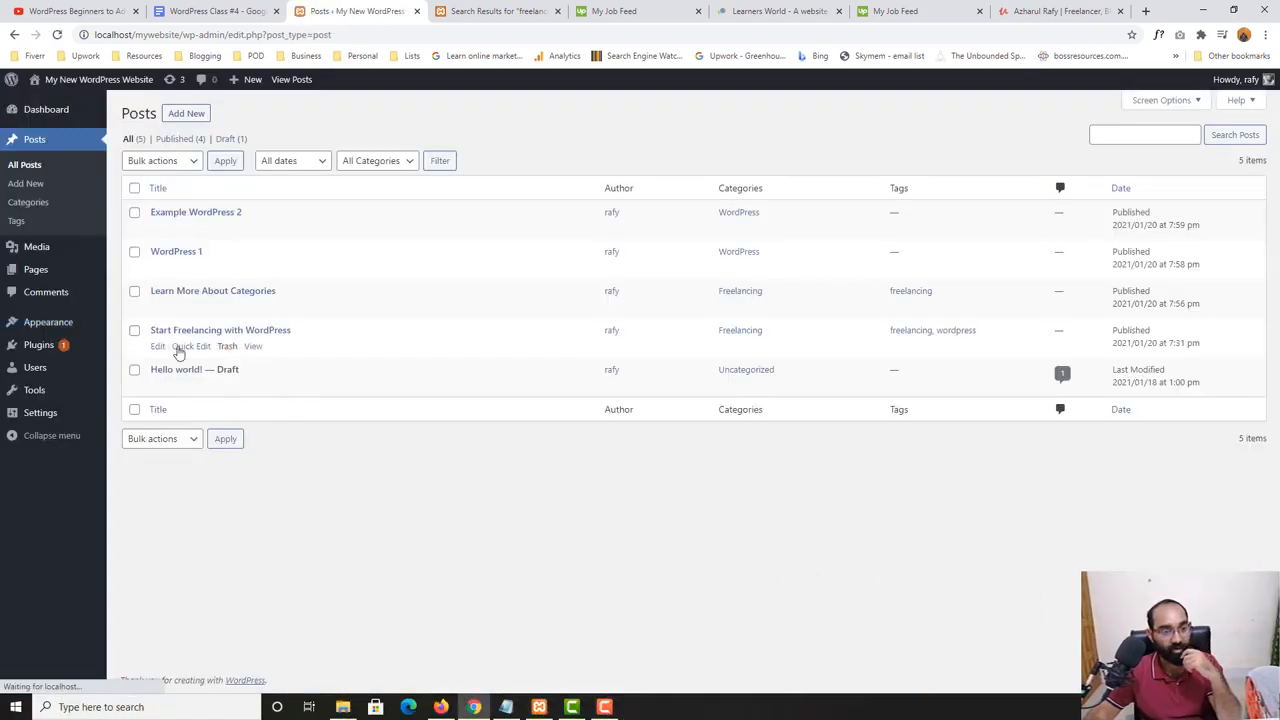
{"action": "left_click", "coordinate": [157, 347]}
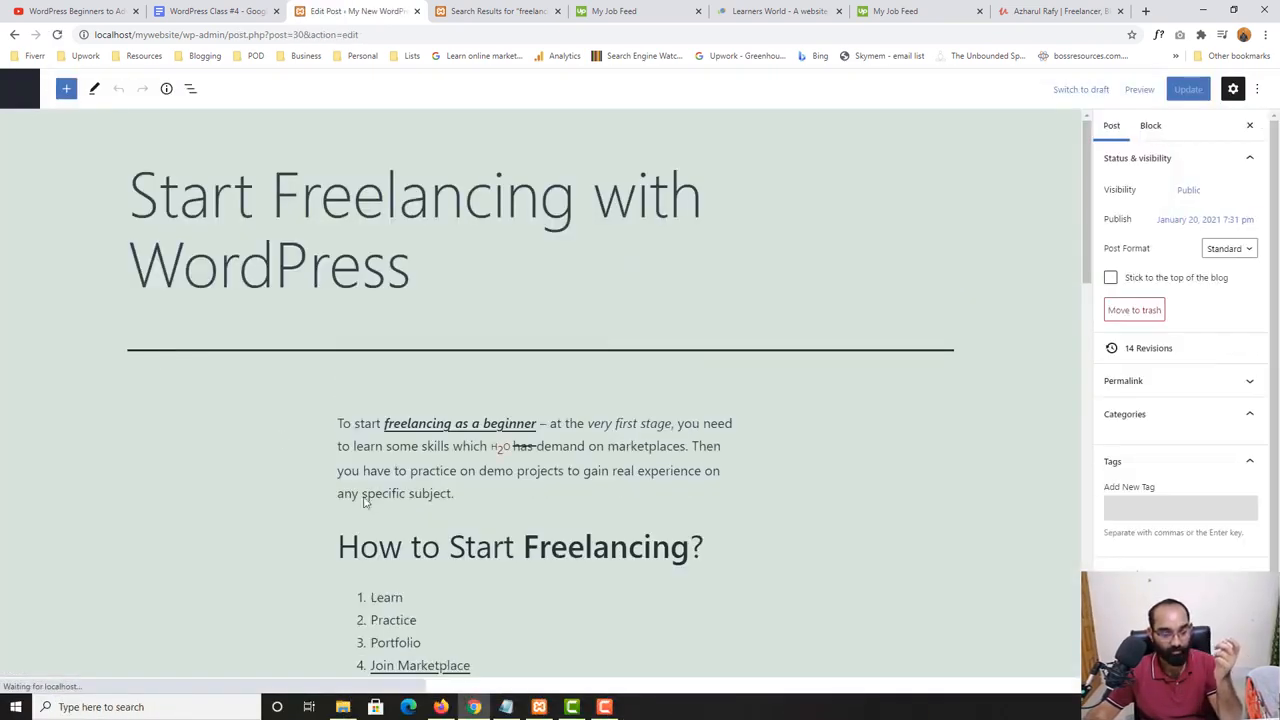
- Start an empty paragraph block below the "GET YOUR PDF" button at the end of the post
{"action": "scroll", "coordinate": [588, 504], "scroll_direction": "down", "scroll_amount": 15}
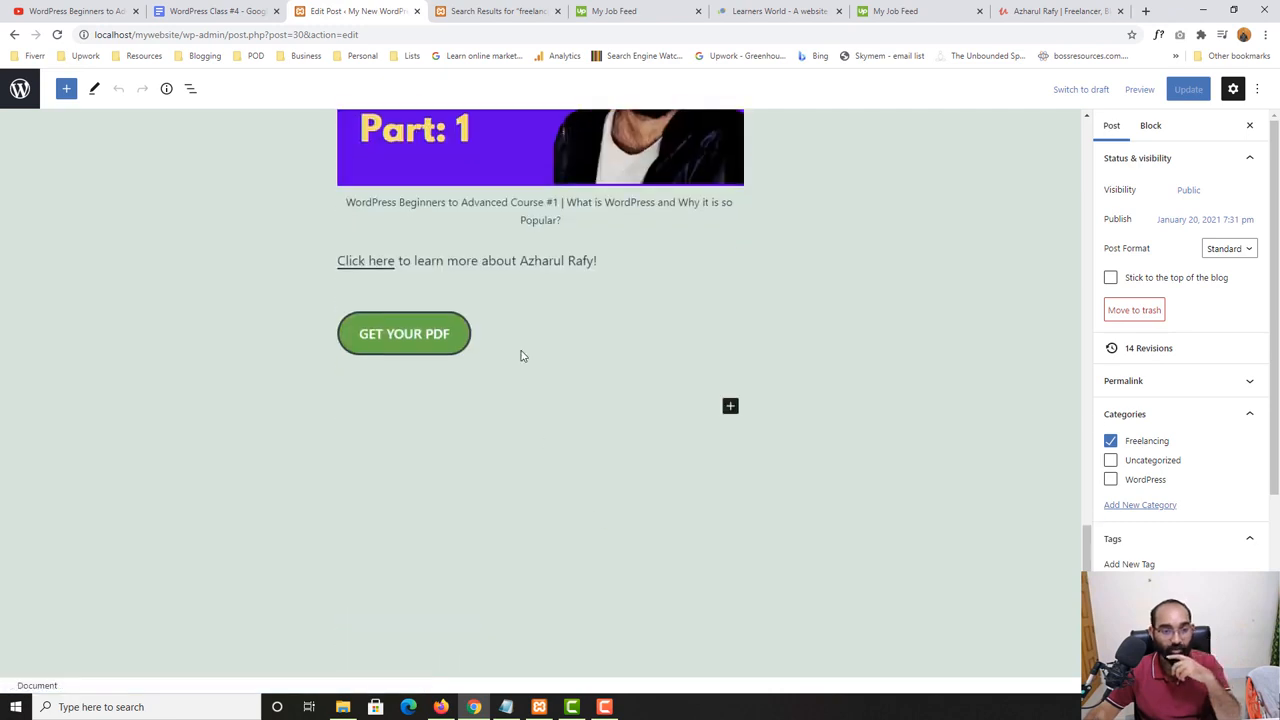
{"action": "left_click", "coordinate": [520, 356]}
{"action": "left_click", "coordinate": [643, 402]}
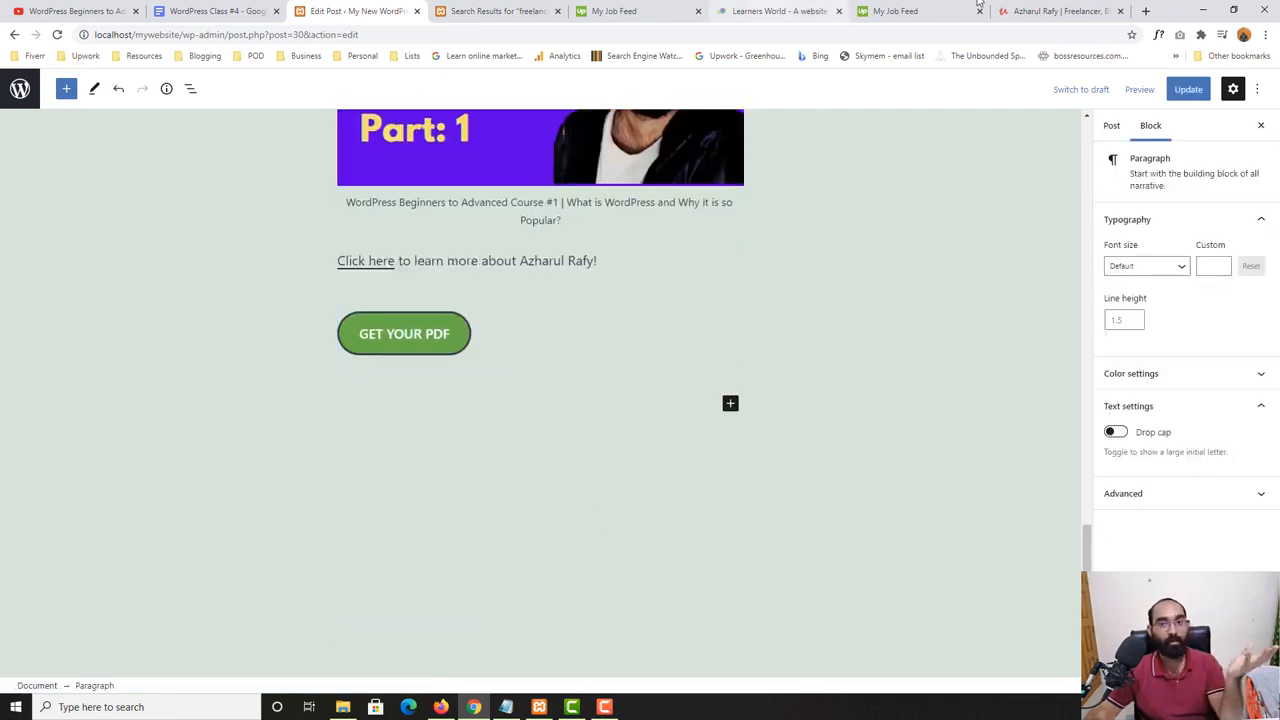
- Load twitter.com in place of the second Upwork job feed, close the portfolio site's page, and open the account's own Twitter profile
{"action": "left_click", "coordinate": [1040, 11]}
{"action": "left_click", "coordinate": [910, 11]}
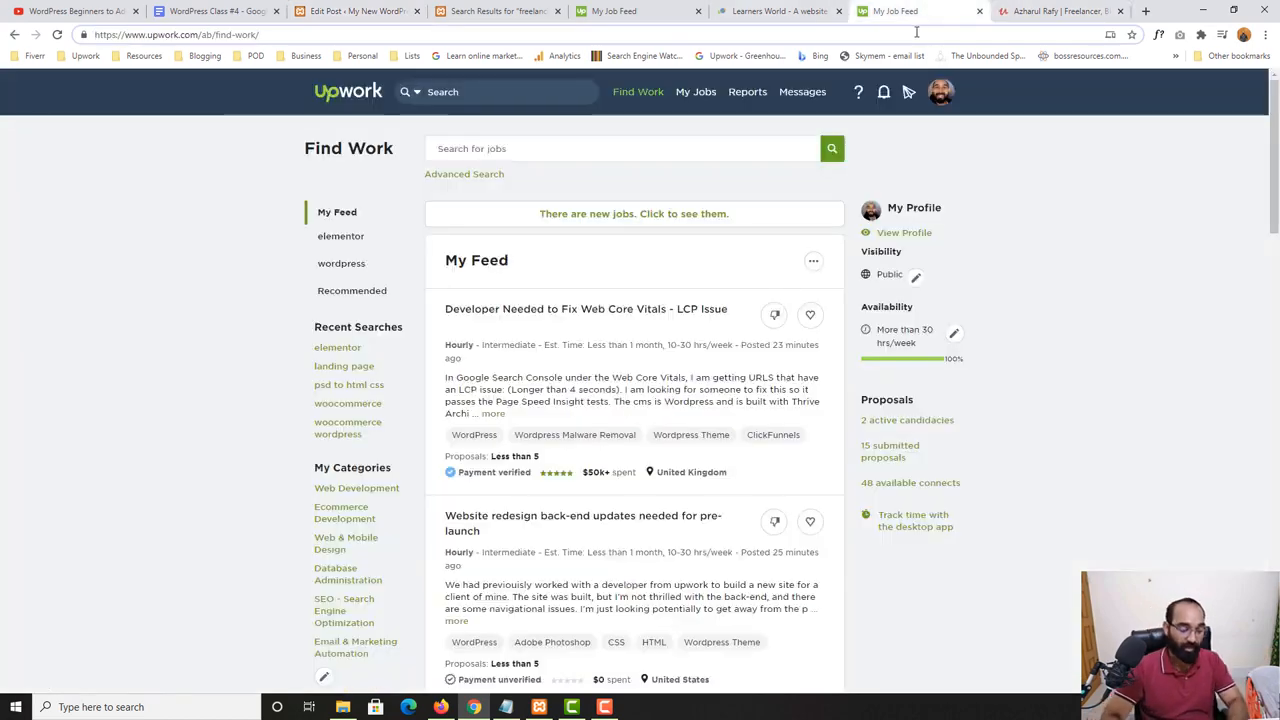
{"action": "left_click", "coordinate": [916, 32]}
{"action": "type", "text": "twitter.com"}
{"action": "key", "text": "Return"}
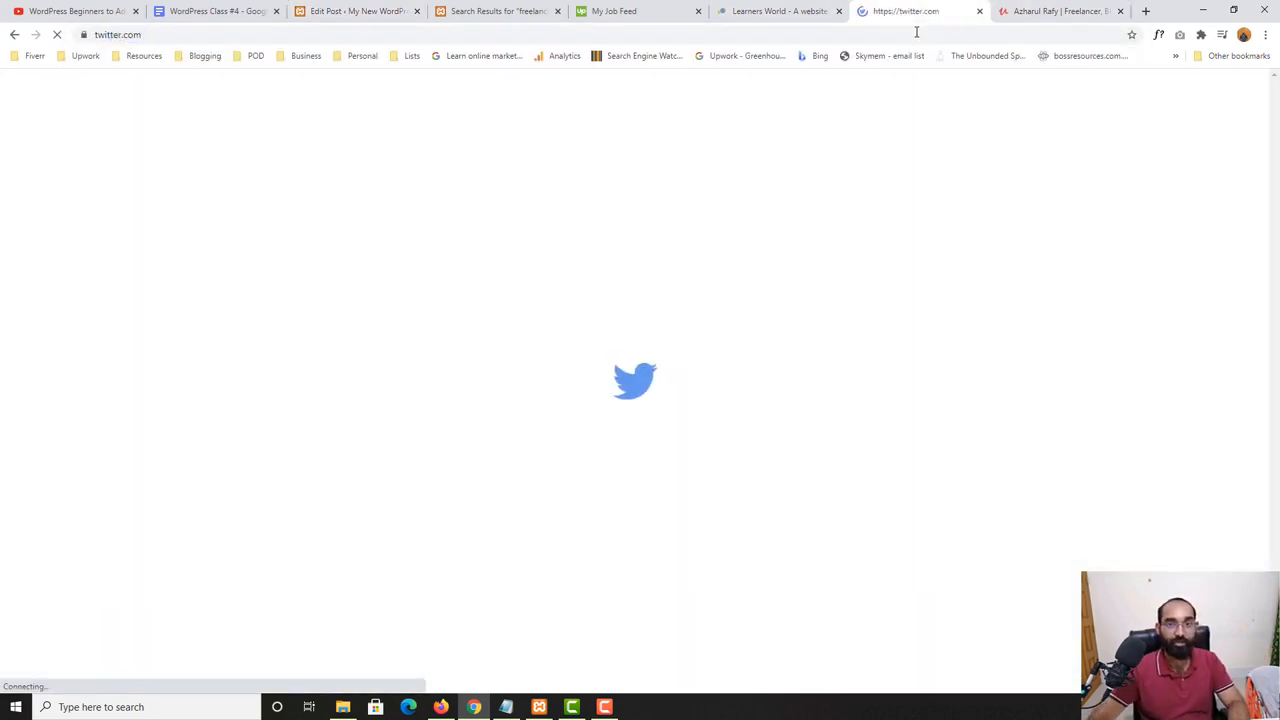
{"action": "left_click", "coordinate": [1120, 11]}
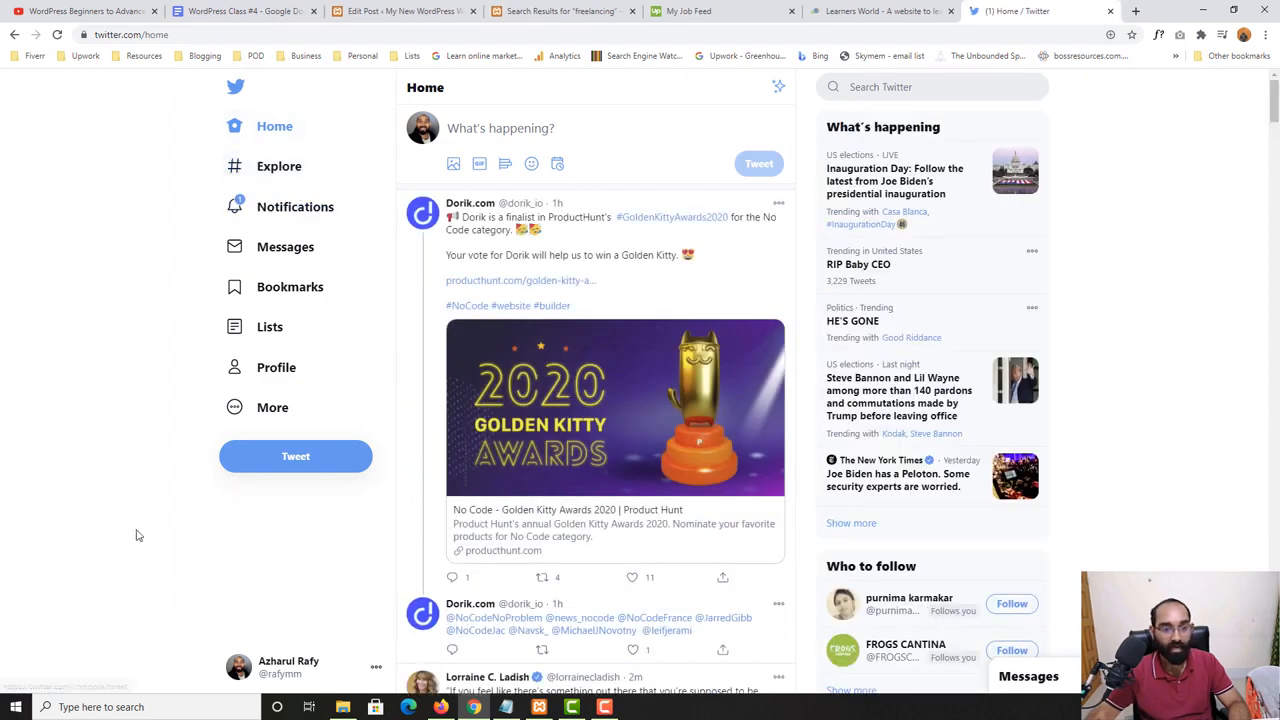
{"action": "left_click", "coordinate": [285, 370]}
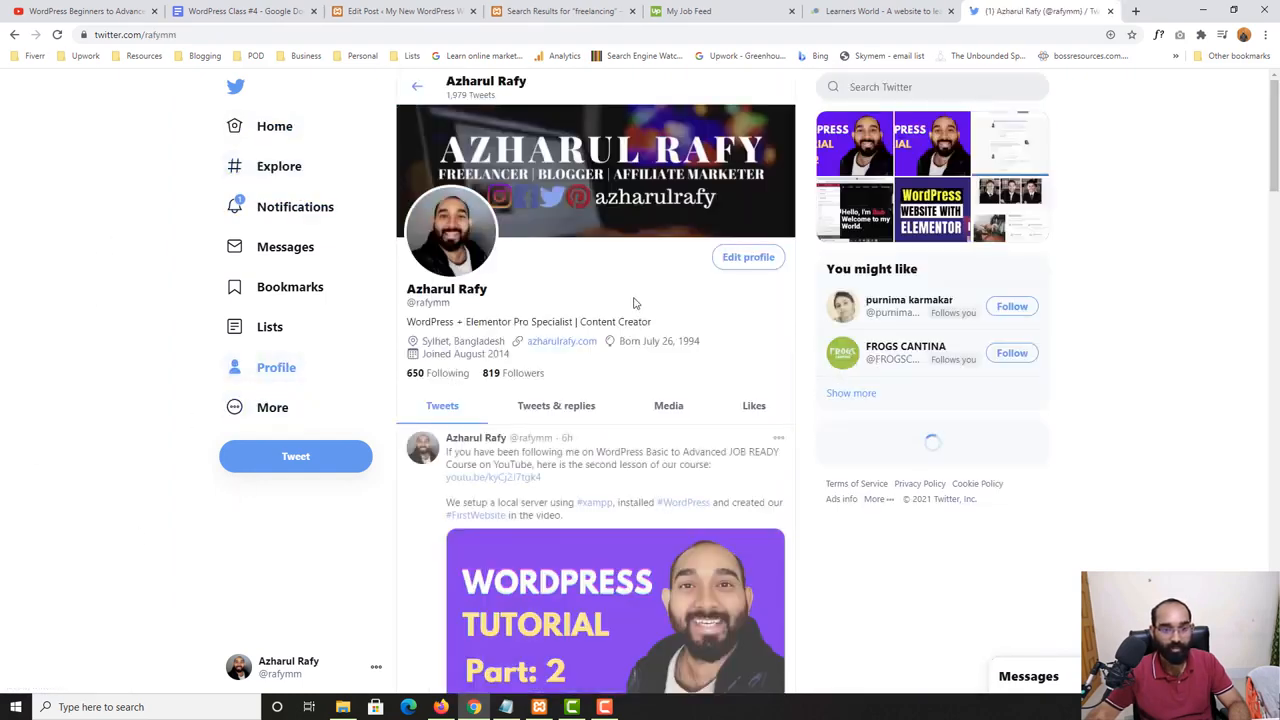
- Open the embed page for the "WordPress Tutorial Part: 2" tweet and copy its embed code
{"action": "scroll", "coordinate": [633, 303], "scroll_direction": "down", "scroll_amount": 3}
{"action": "scroll", "coordinate": [633, 368], "scroll_direction": "up", "scroll_amount": 1}
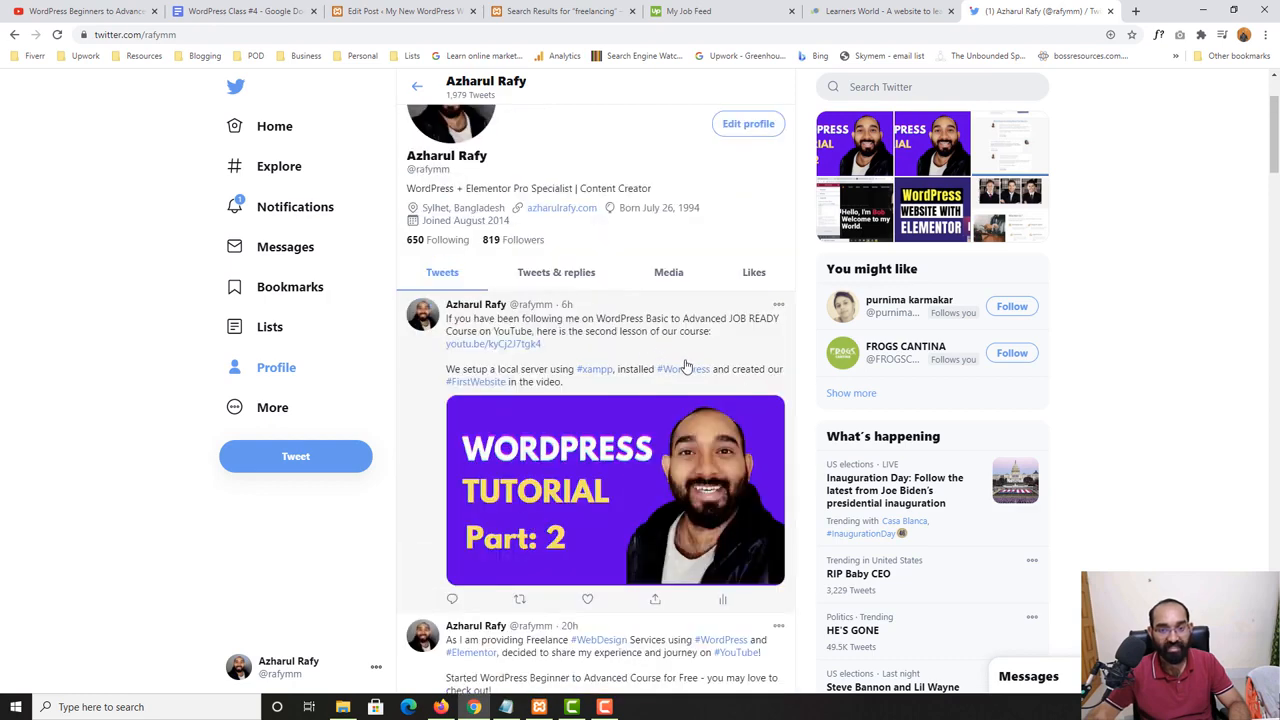
{"action": "left_click", "coordinate": [779, 306]}
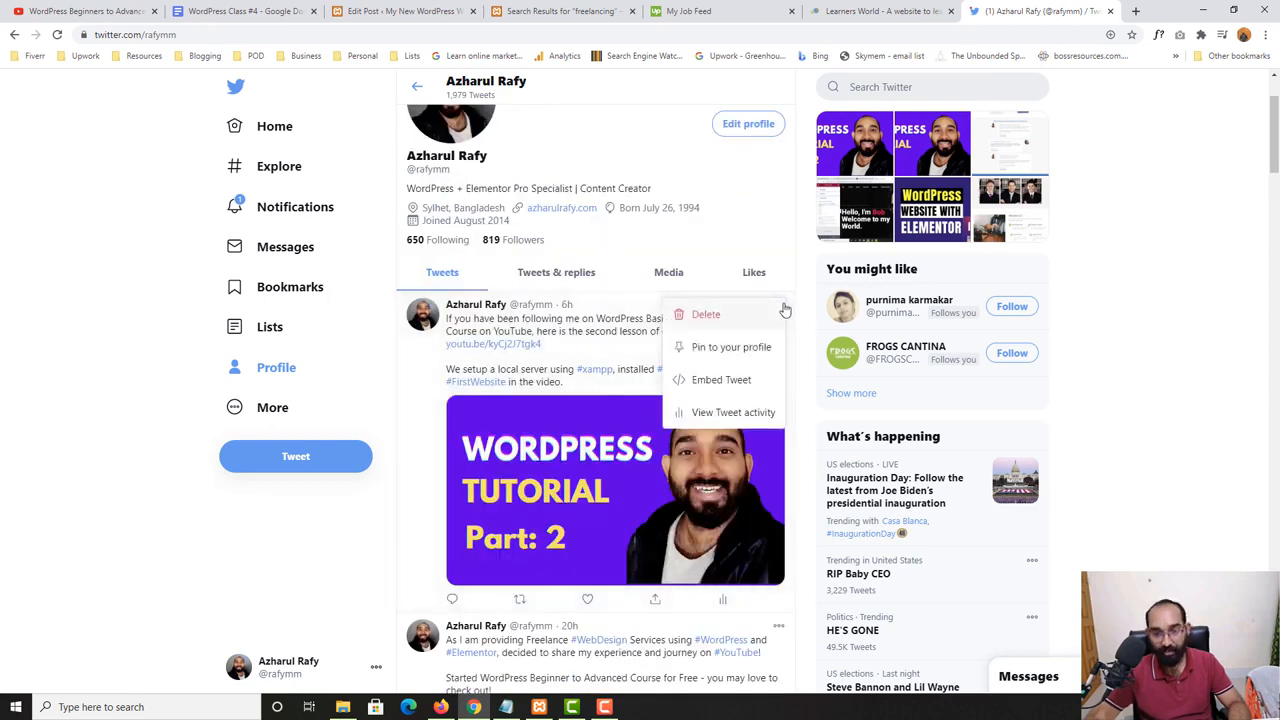
{"action": "left_click", "coordinate": [698, 390]}
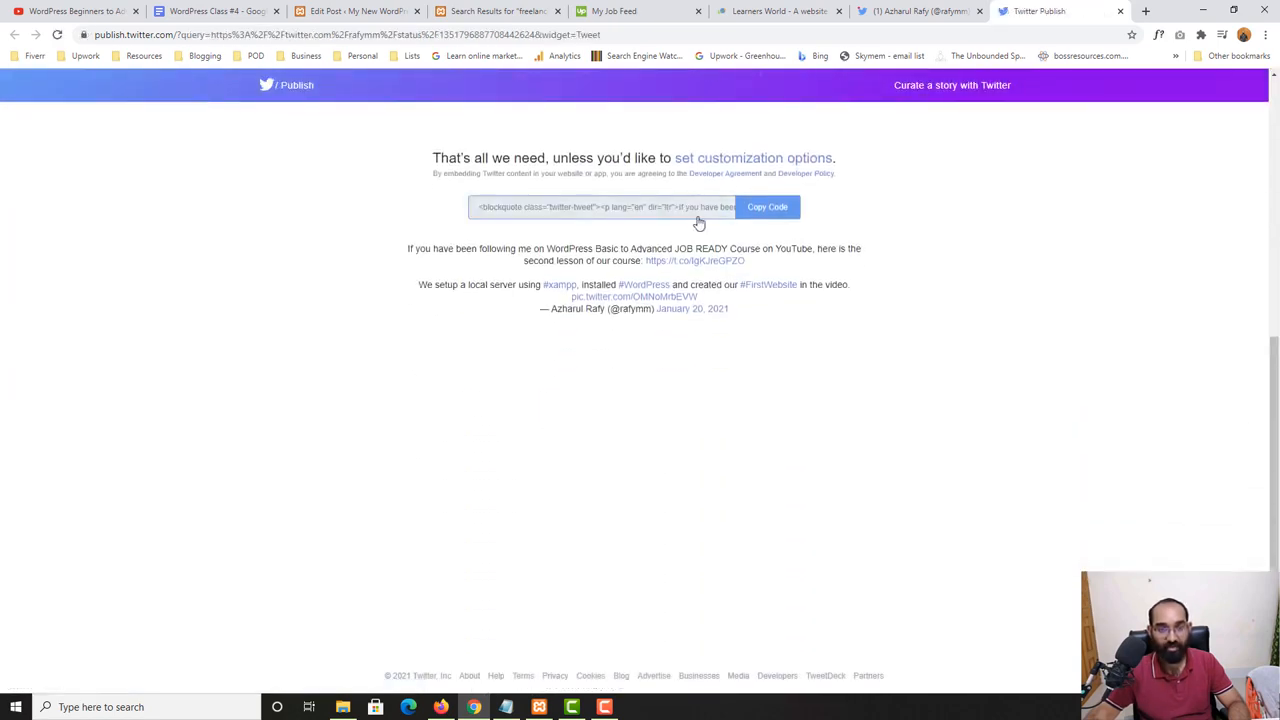
{"action": "left_click", "coordinate": [769, 208]}
{"action": "left_click", "coordinate": [789, 326]}
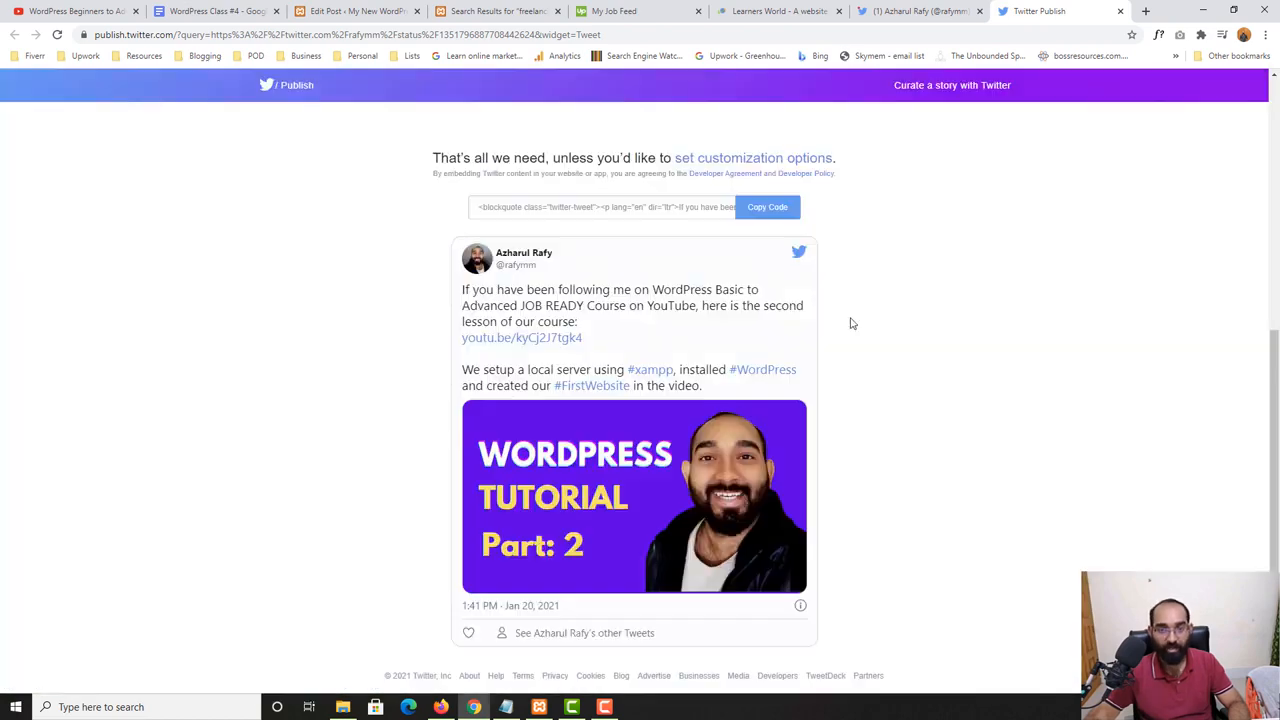
- Select the tweet's full URL in the Twitter Publish embed address field
{"action": "scroll", "coordinate": [849, 320], "scroll_direction": "up", "scroll_amount": 3}
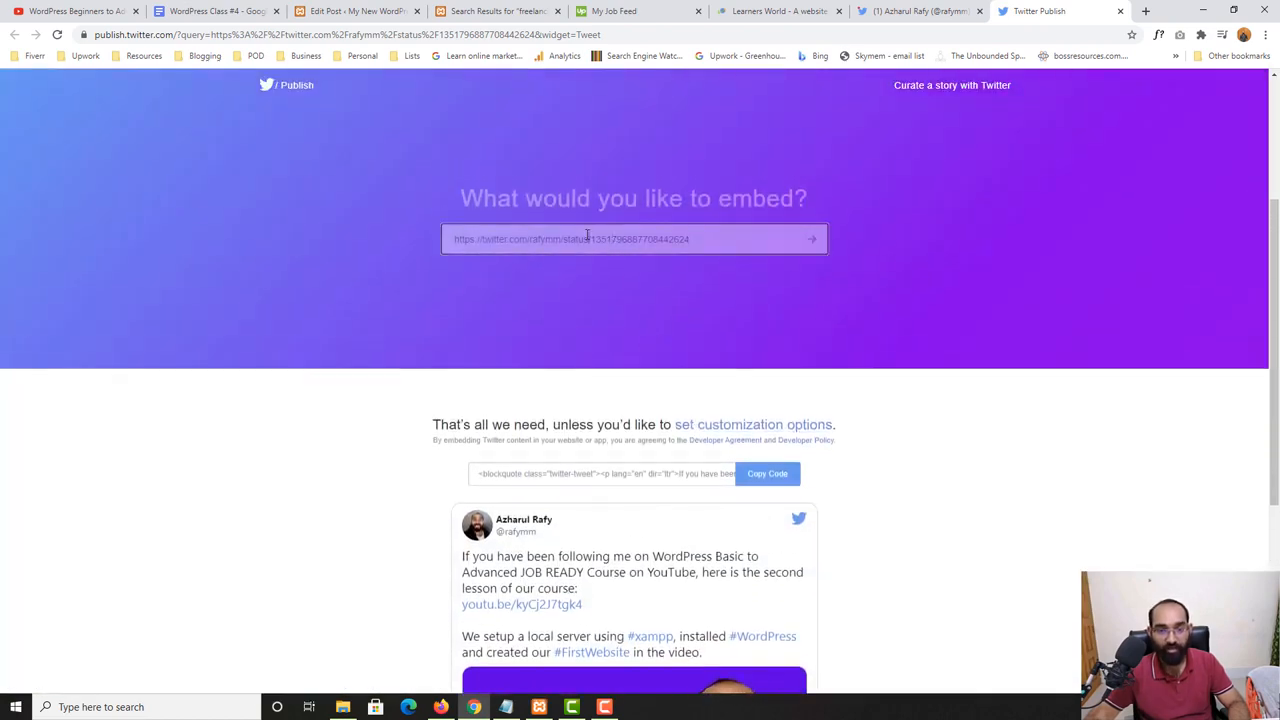
{"action": "triple_click", "coordinate": [587, 239]}
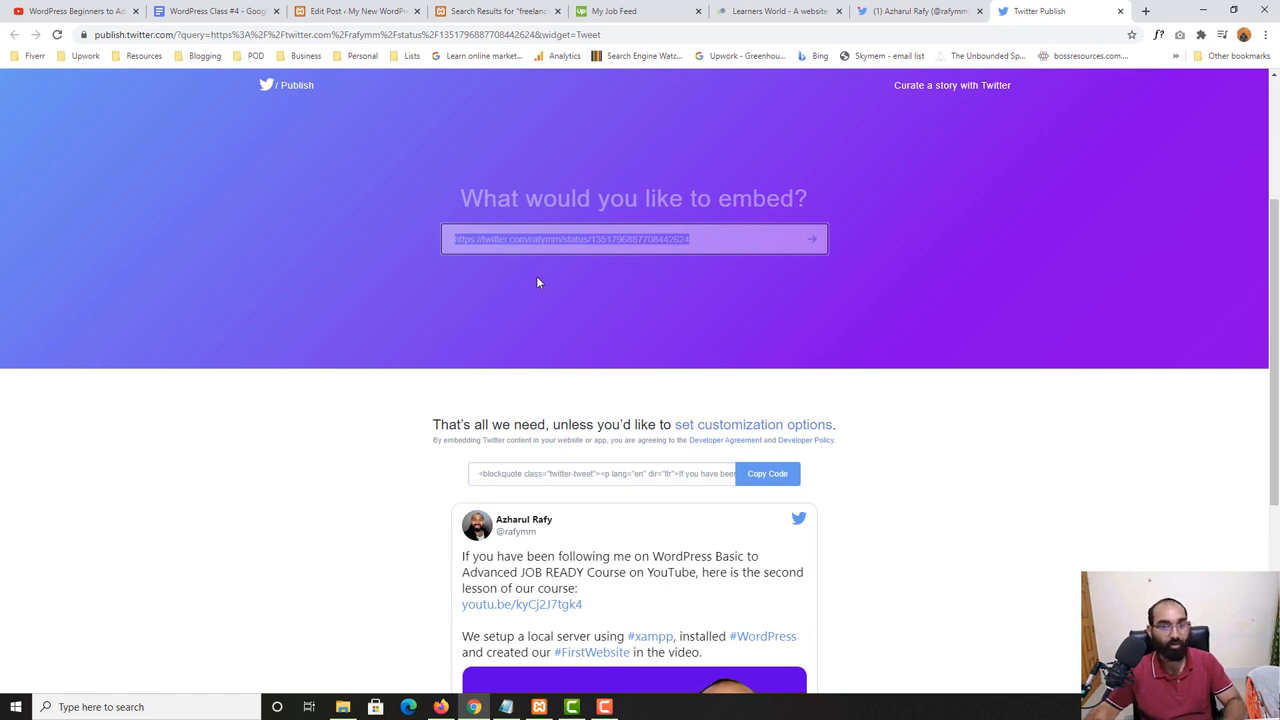
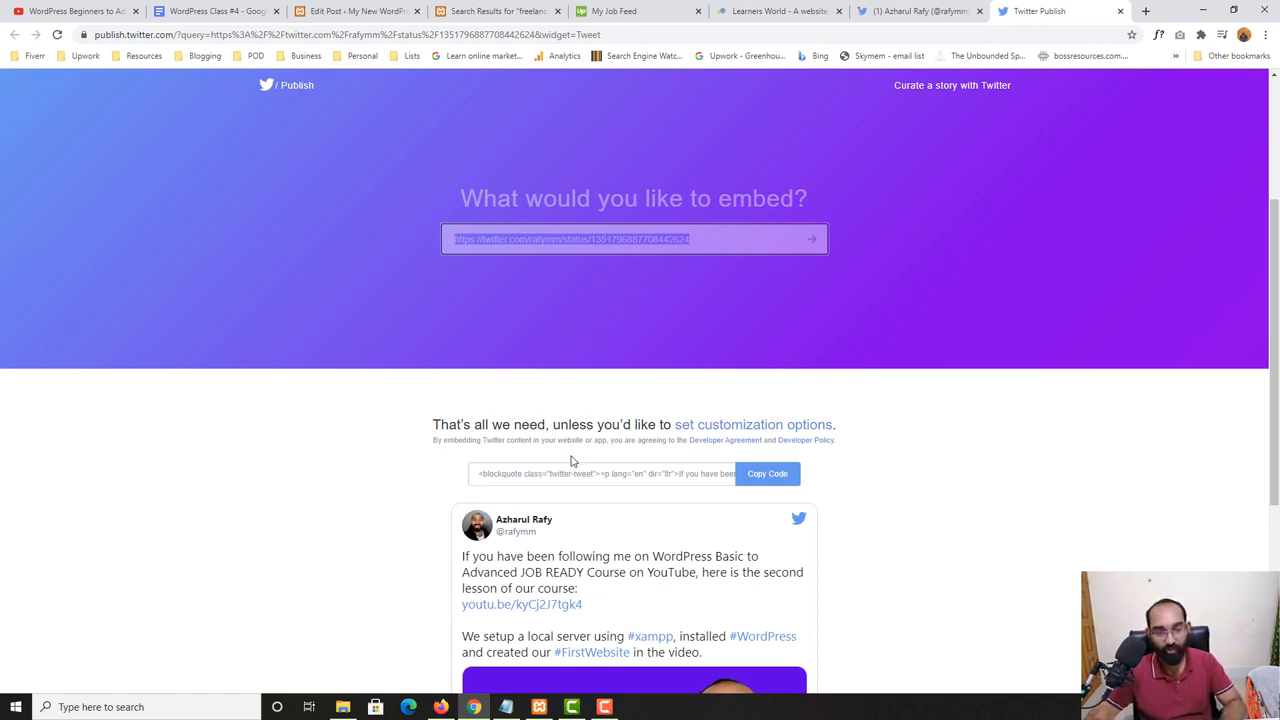
- Insert a Twitter embed block below the "GET YOUR PDF" button and embed the copied "WordPress Tutorial Part: 2" tweet URL
{"action": "left_click", "coordinate": [386, 10]}
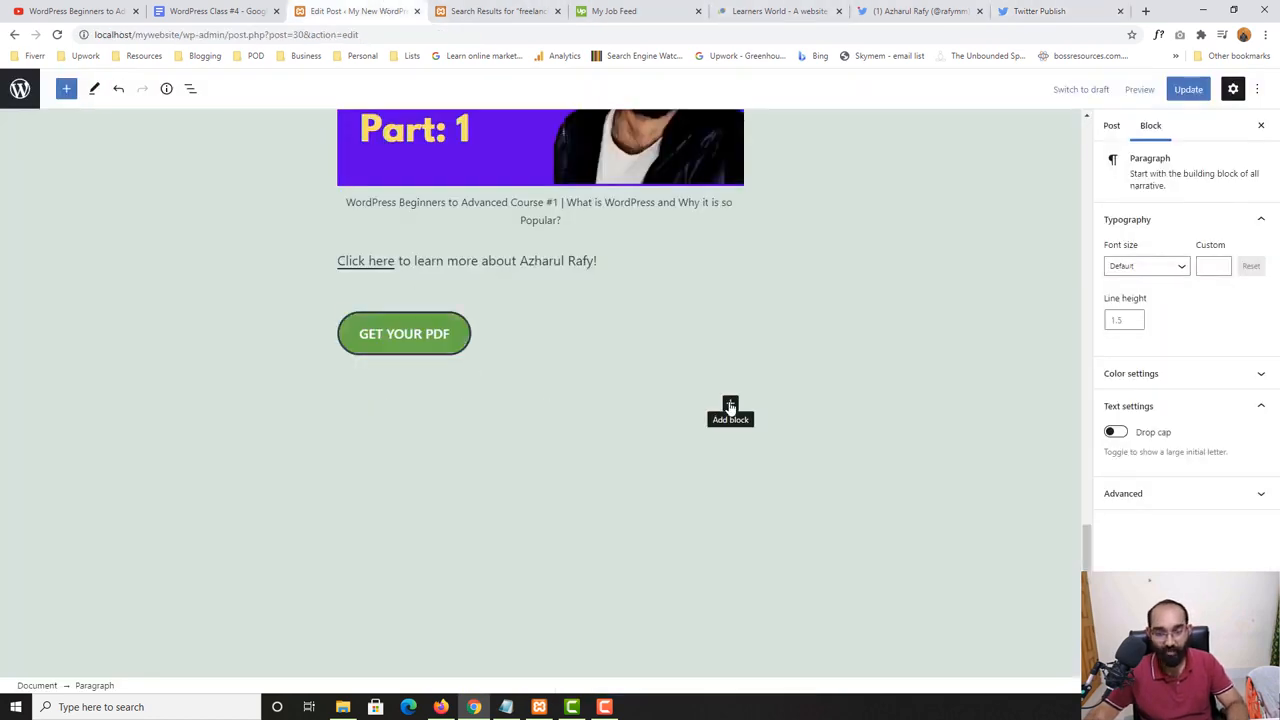
{"action": "left_click", "coordinate": [730, 404]}
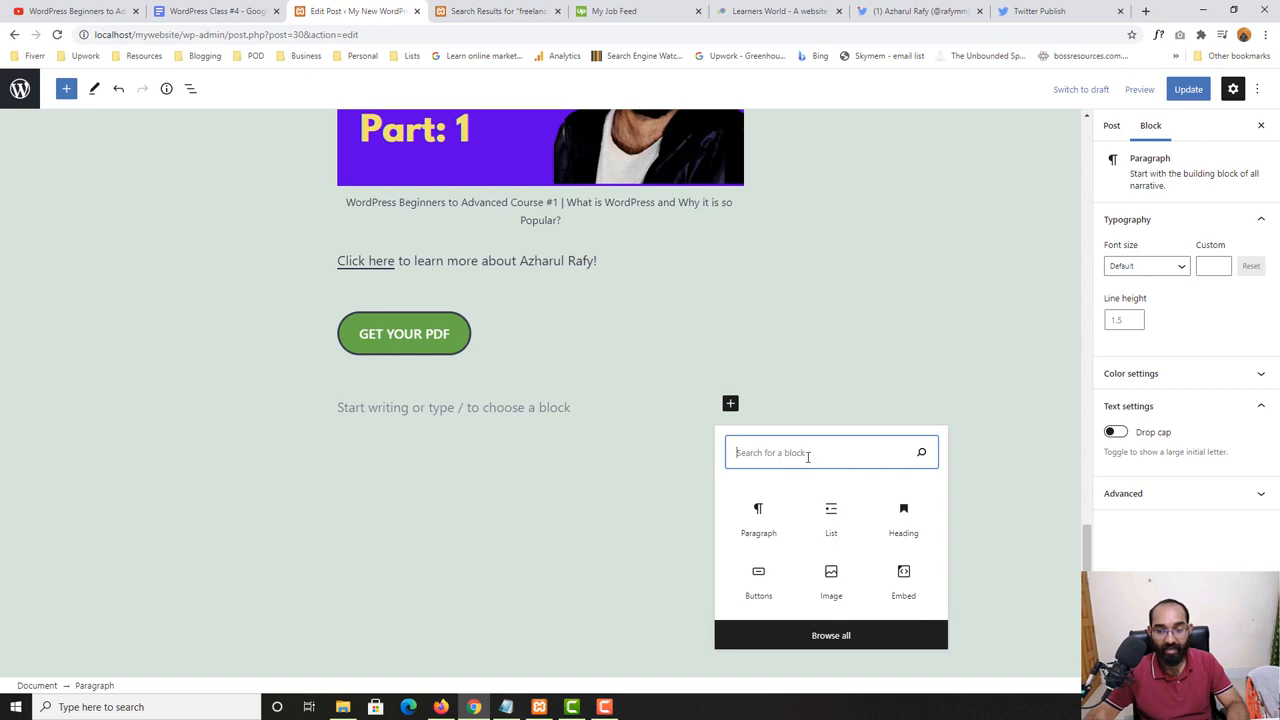
{"action": "left_click", "coordinate": [66, 88]}
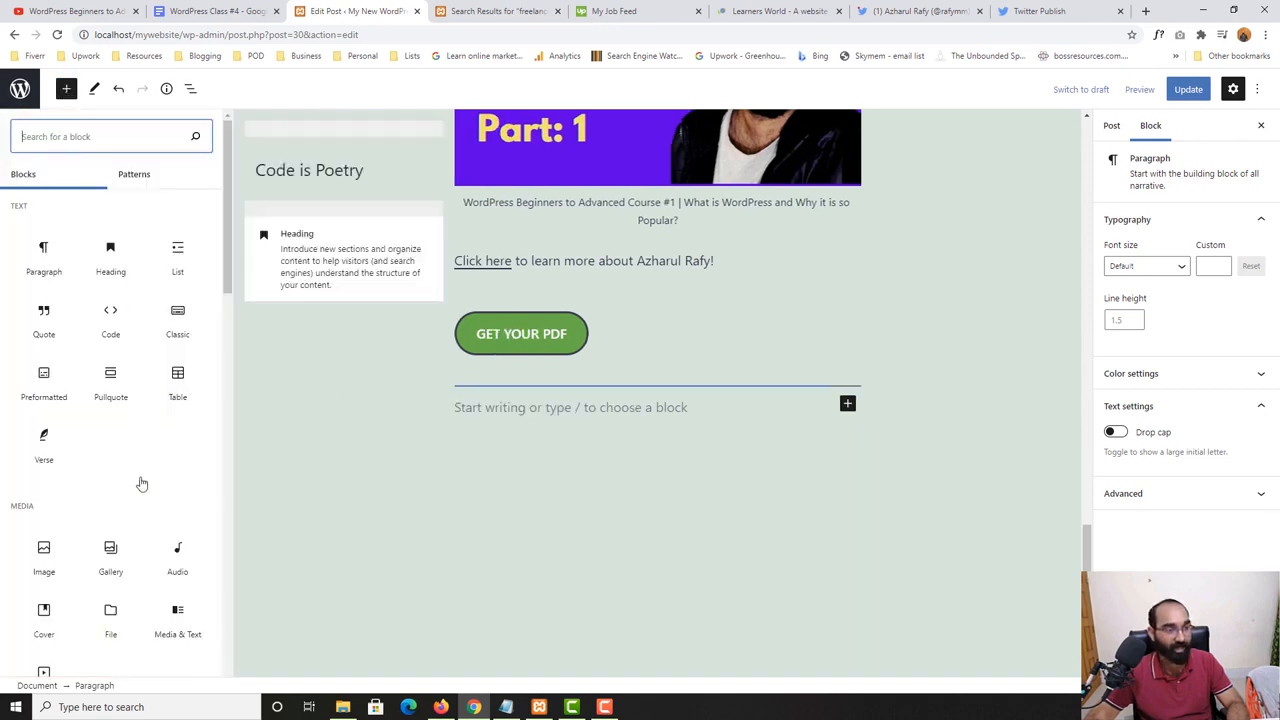
{"action": "scroll", "coordinate": [137, 466], "scroll_direction": "down", "scroll_amount": 2}
{"action": "scroll", "coordinate": [129, 509], "scroll_direction": "up", "scroll_amount": 2}
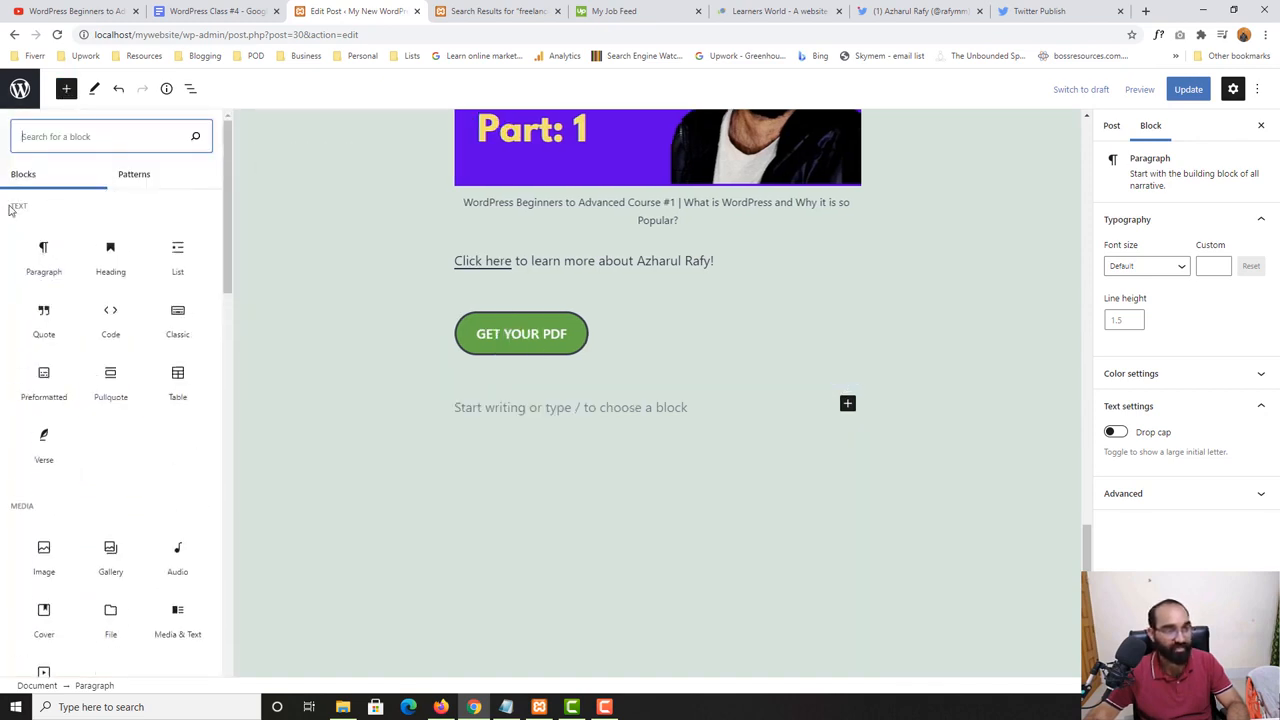
{"action": "scroll", "coordinate": [57, 515], "scroll_direction": "down", "scroll_amount": 6}
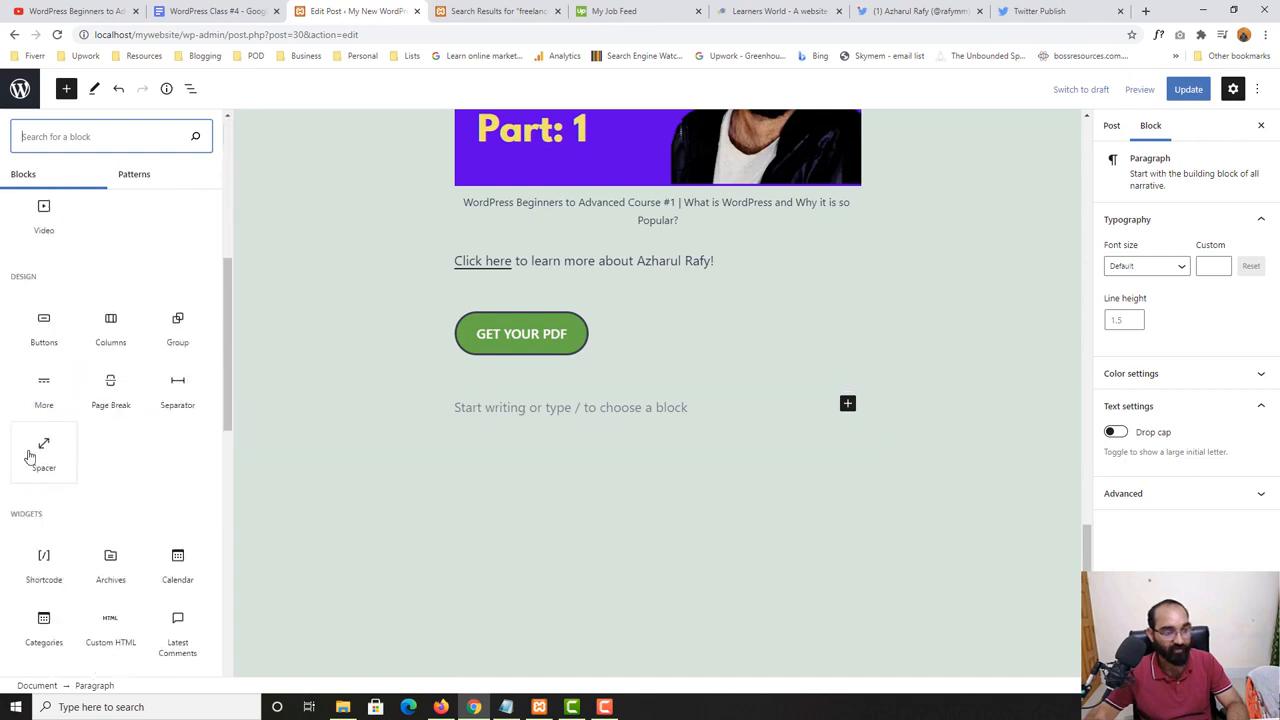
{"action": "scroll", "coordinate": [150, 470], "scroll_direction": "down", "scroll_amount": 4}
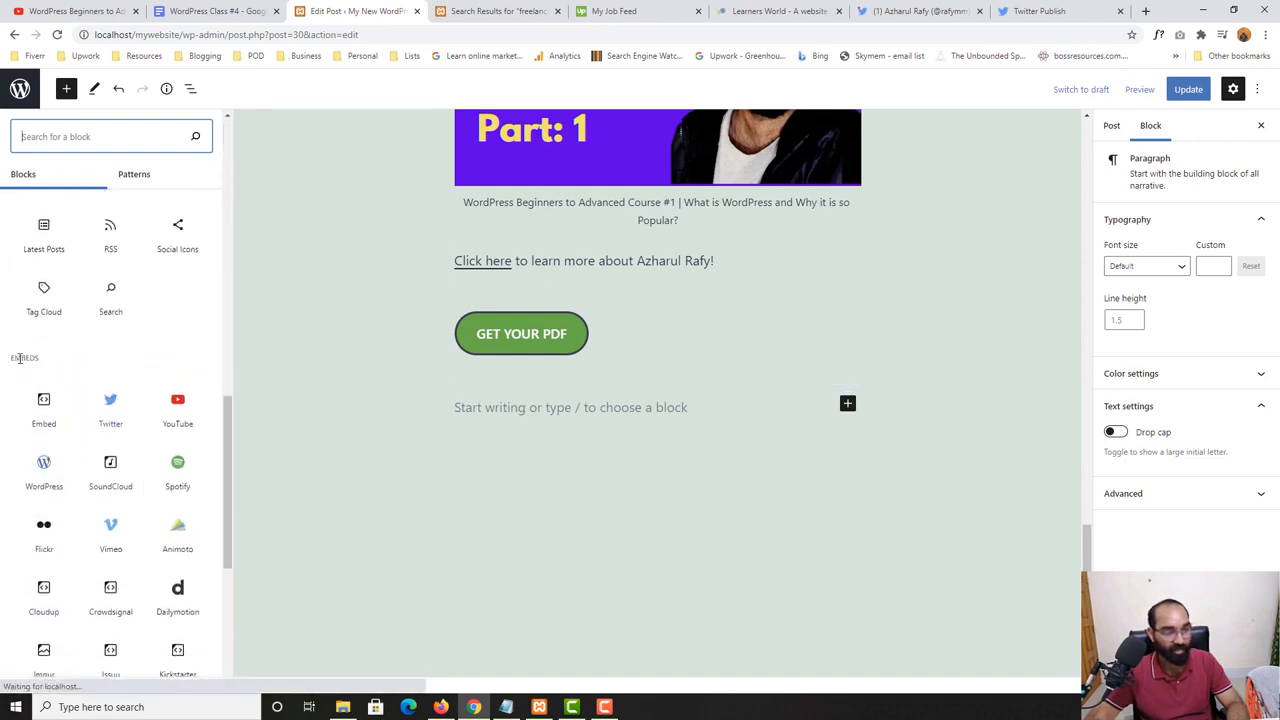
{"action": "left_click", "coordinate": [106, 425]}
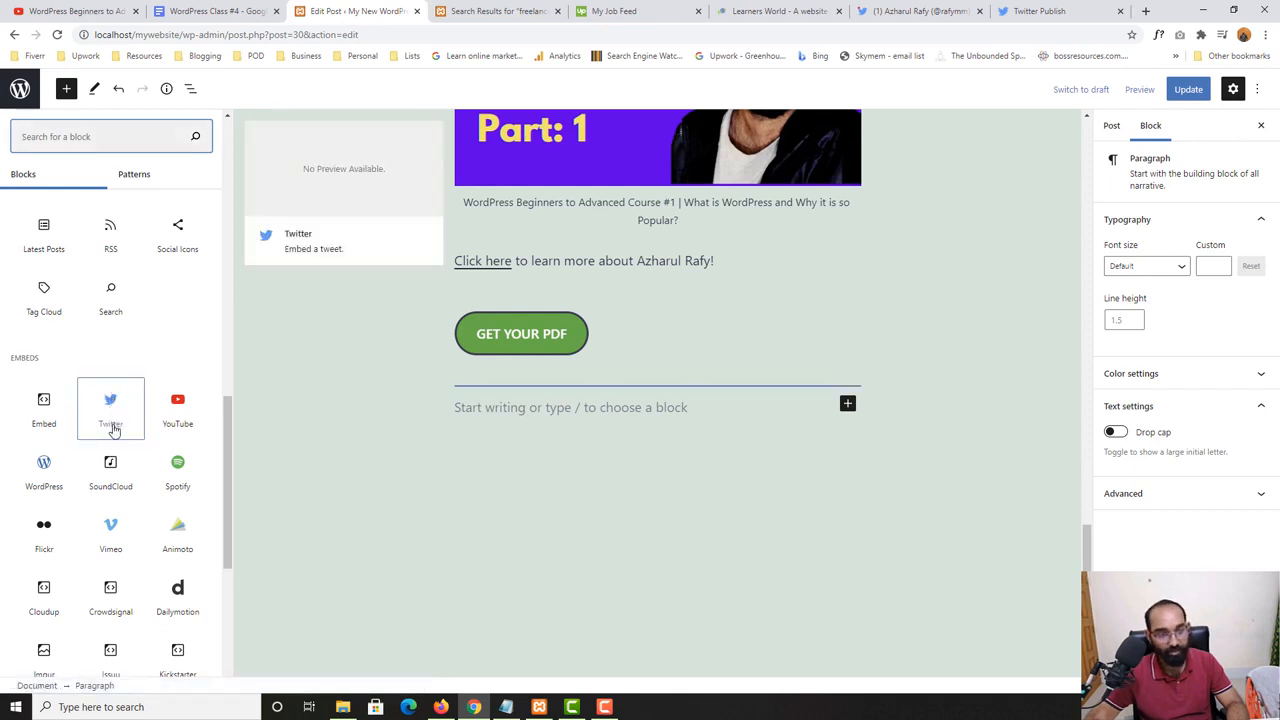
{"action": "key", "text": "ctrl+v"}
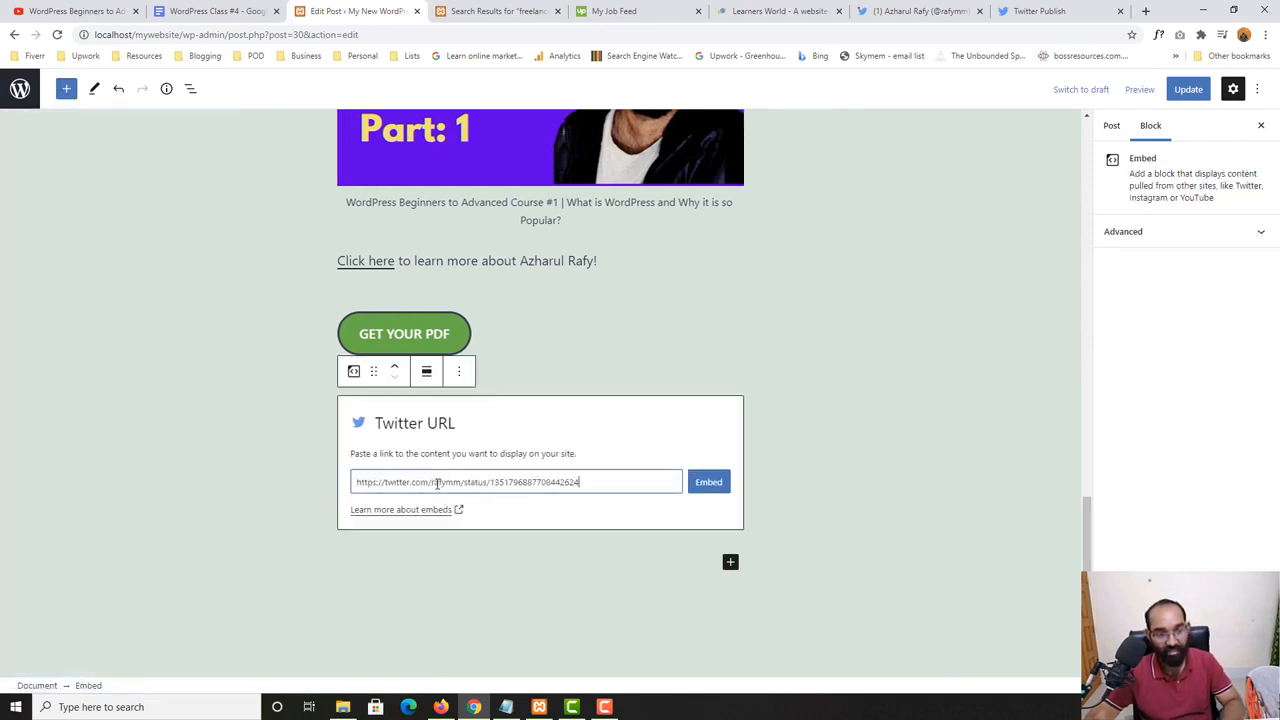
{"action": "left_click", "coordinate": [709, 483]}
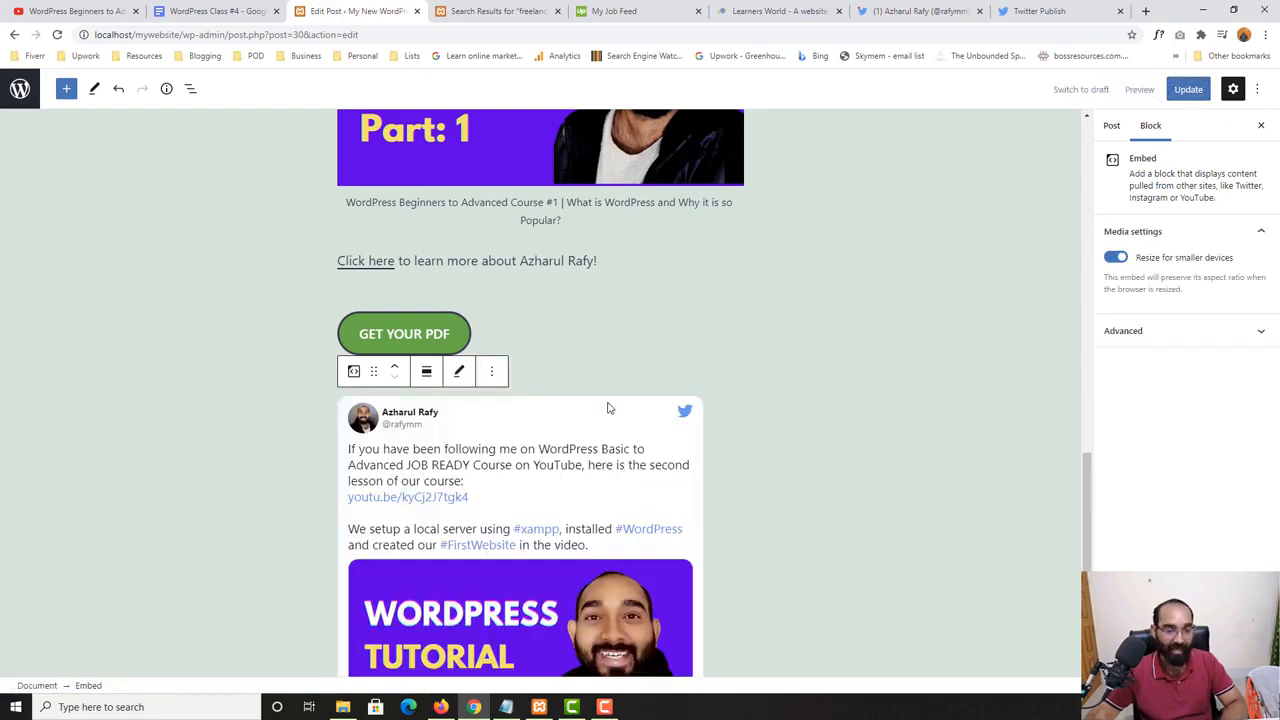
{"action": "scroll", "coordinate": [284, 518], "scroll_direction": "down", "scroll_amount": 2}
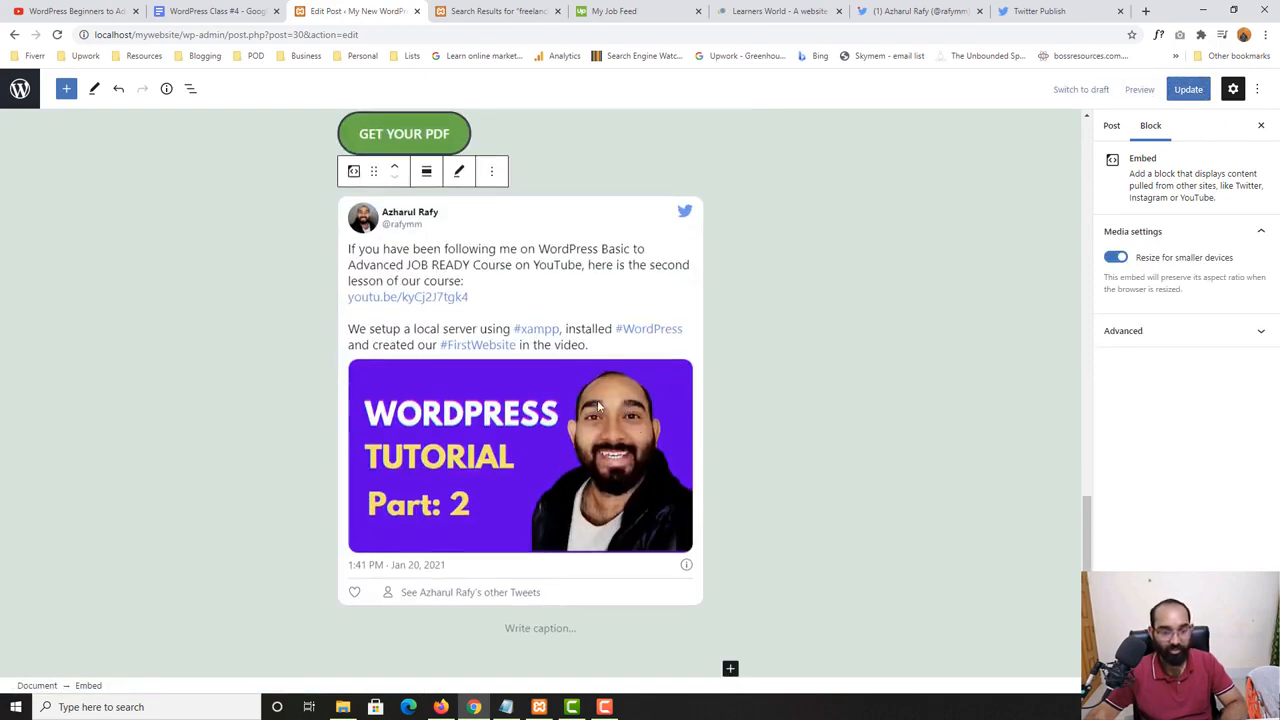
{"action": "scroll", "coordinate": [598, 405], "scroll_direction": "up", "scroll_amount": 3}
- Update the post and check the embedded tweet on its live page, opened in a new tab in place of the search results
{"action": "left_click", "coordinate": [1188, 89]}
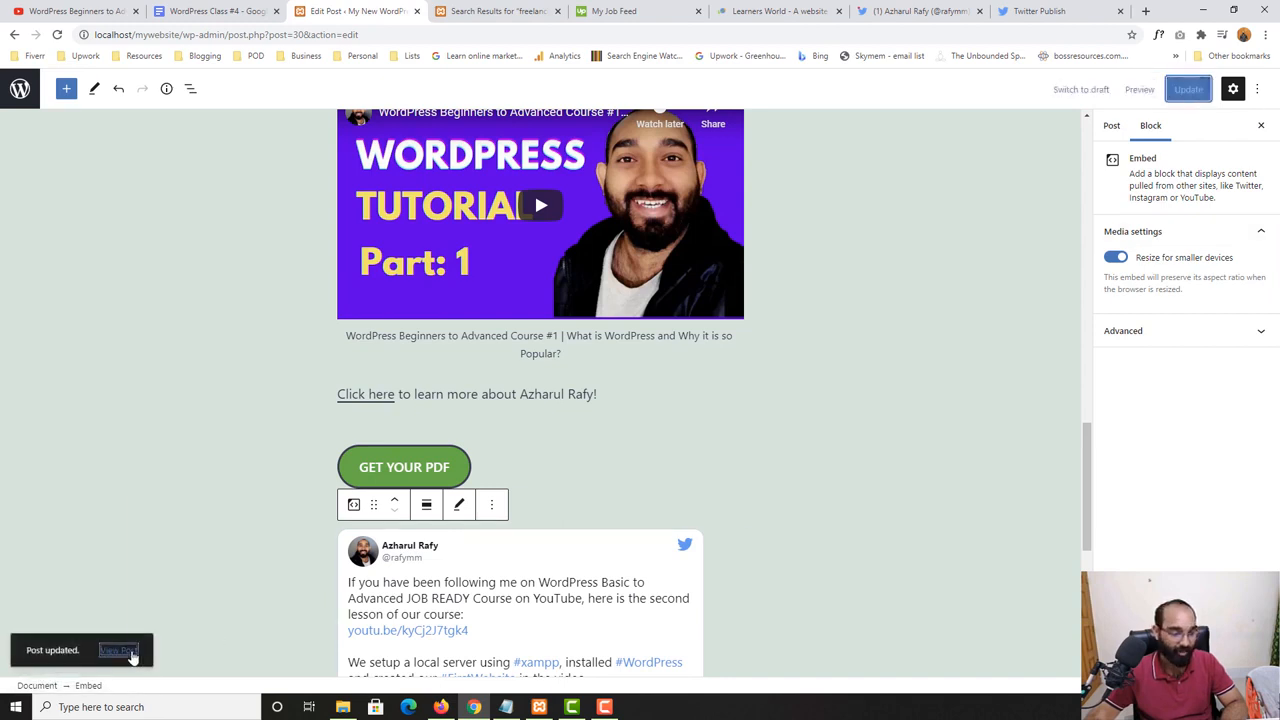
{"action": "right_click", "coordinate": [132, 655]}
{"action": "left_click", "coordinate": [217, 500]}
{"action": "left_click", "coordinate": [440, 11]}
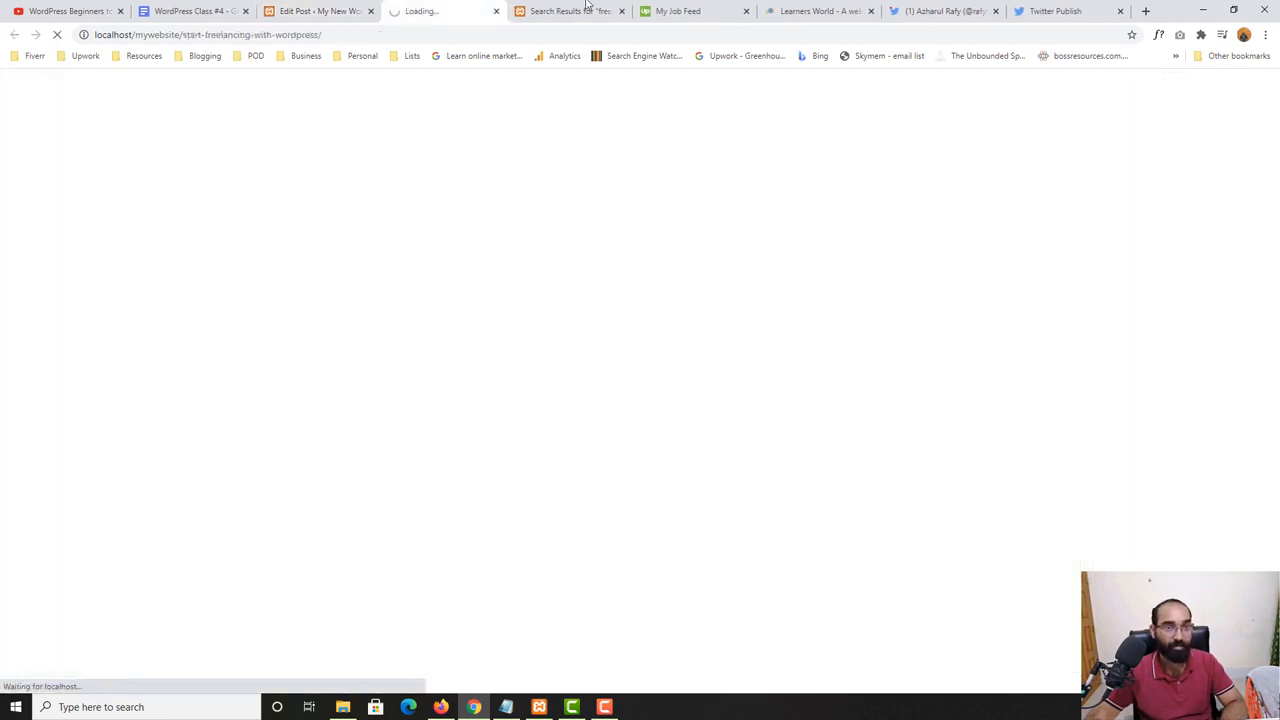
{"action": "left_click", "coordinate": [588, 6]}
{"action": "left_click", "coordinate": [622, 11]}
{"action": "left_click", "coordinate": [438, 9]}
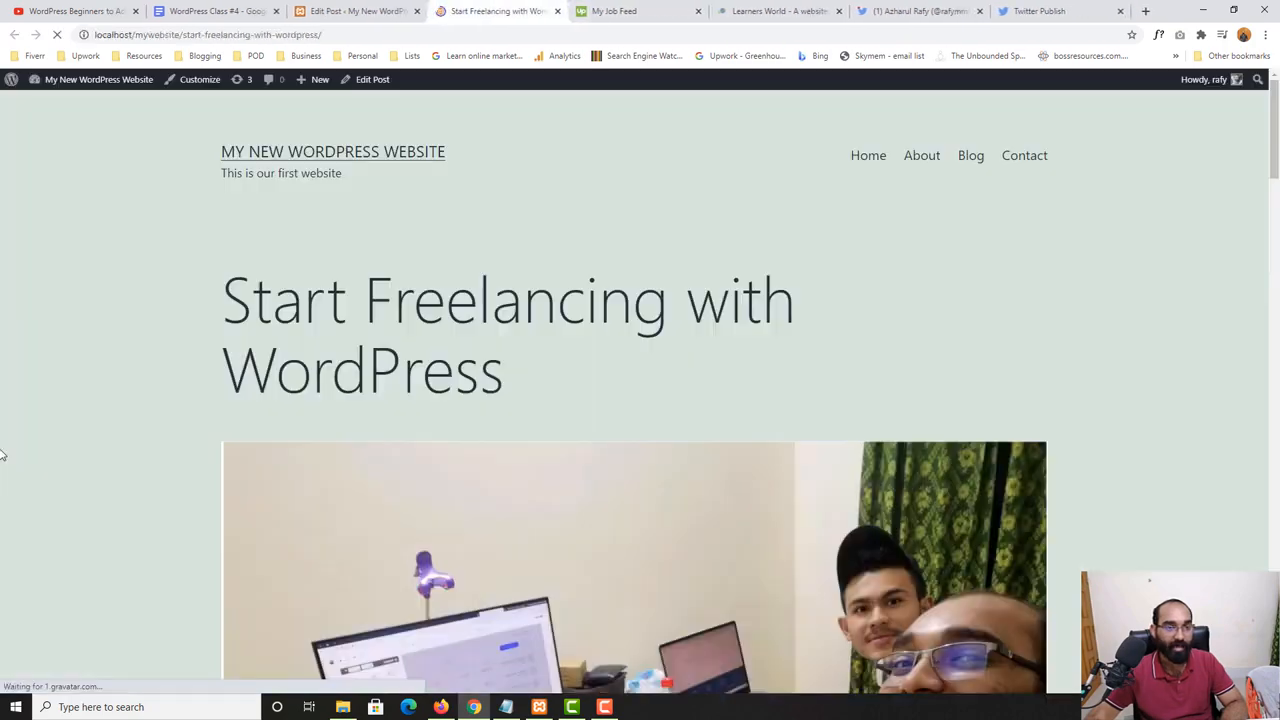
{"action": "scroll", "coordinate": [3, 440], "scroll_direction": "down", "scroll_amount": 20}
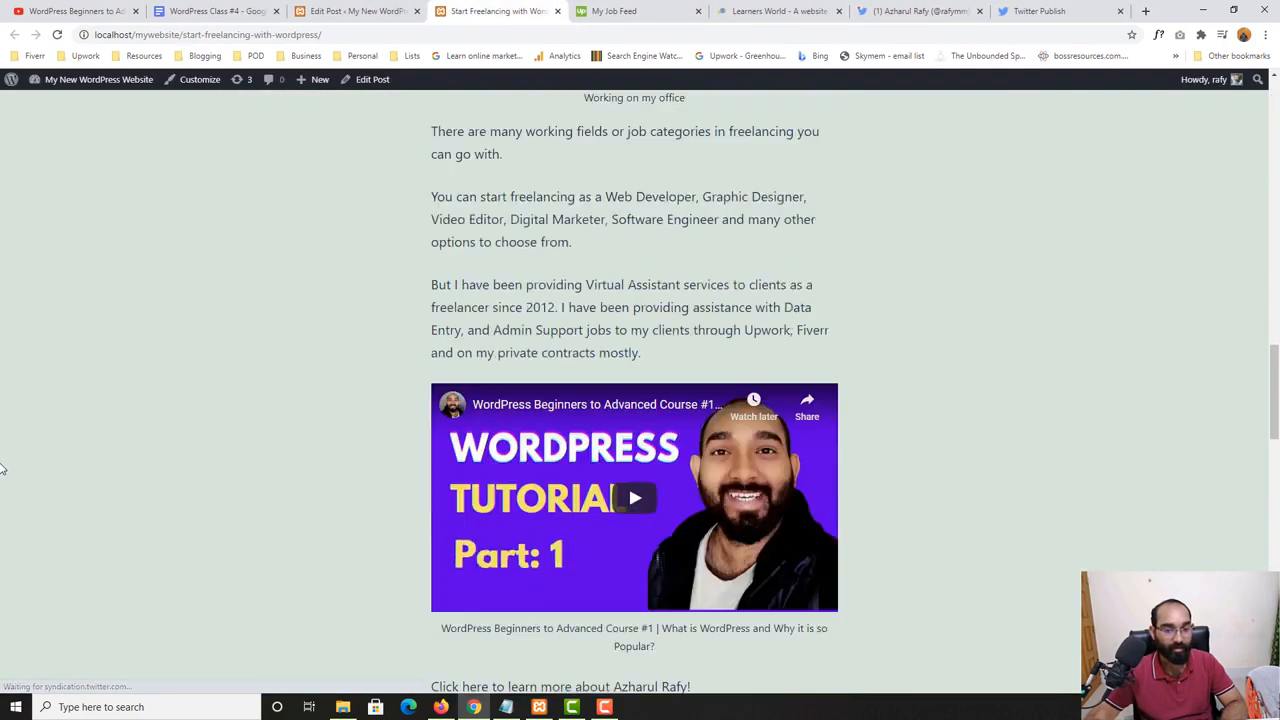
{"action": "scroll", "coordinate": [470, 238], "scroll_direction": "up", "scroll_amount": 1}
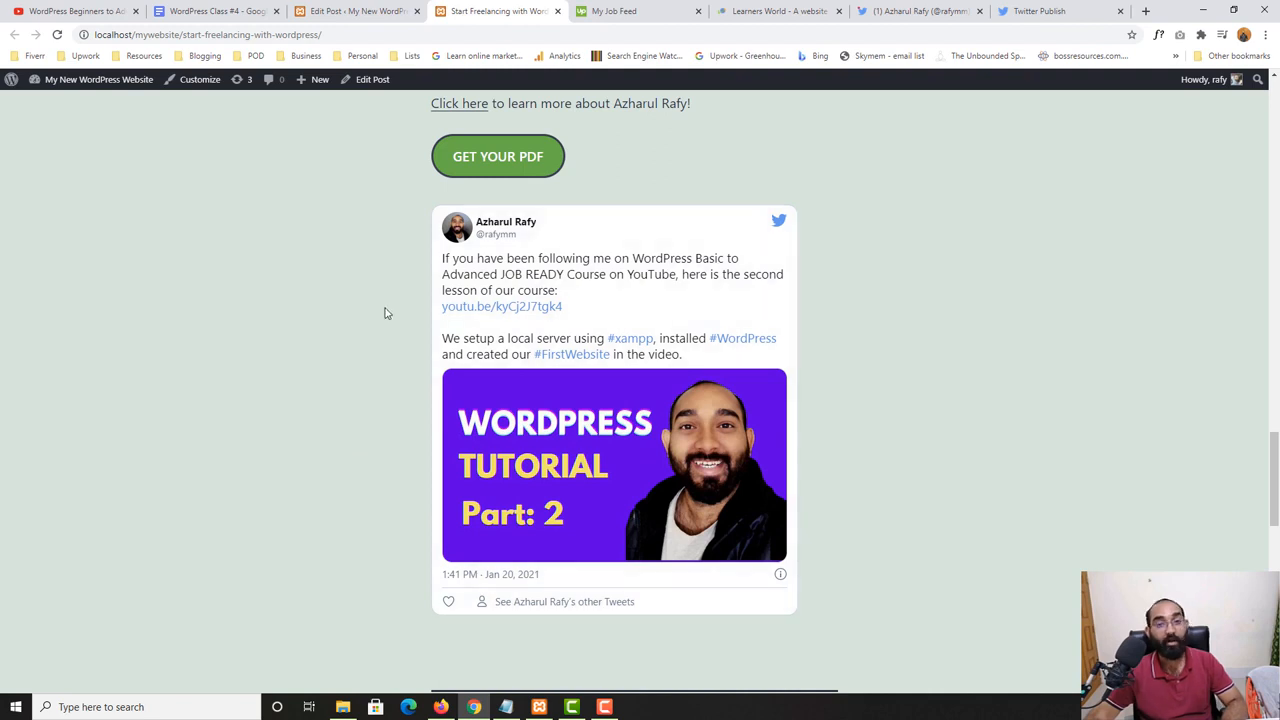
- Return to the post editor after consulting the lesson outline and add a Quote block below the embedded tweet
{"action": "left_click", "coordinate": [230, 10]}
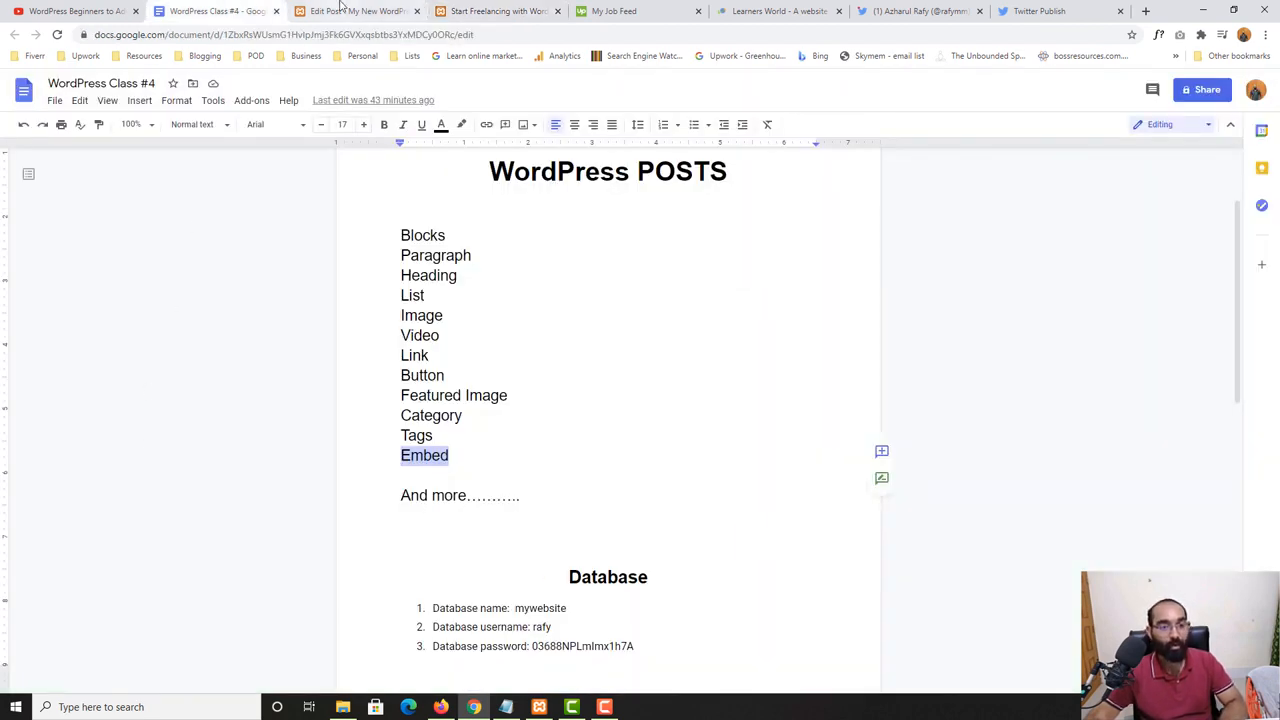
{"action": "left_click", "coordinate": [418, 5]}
{"action": "scroll", "coordinate": [149, 494], "scroll_direction": "up", "scroll_amount": 4}
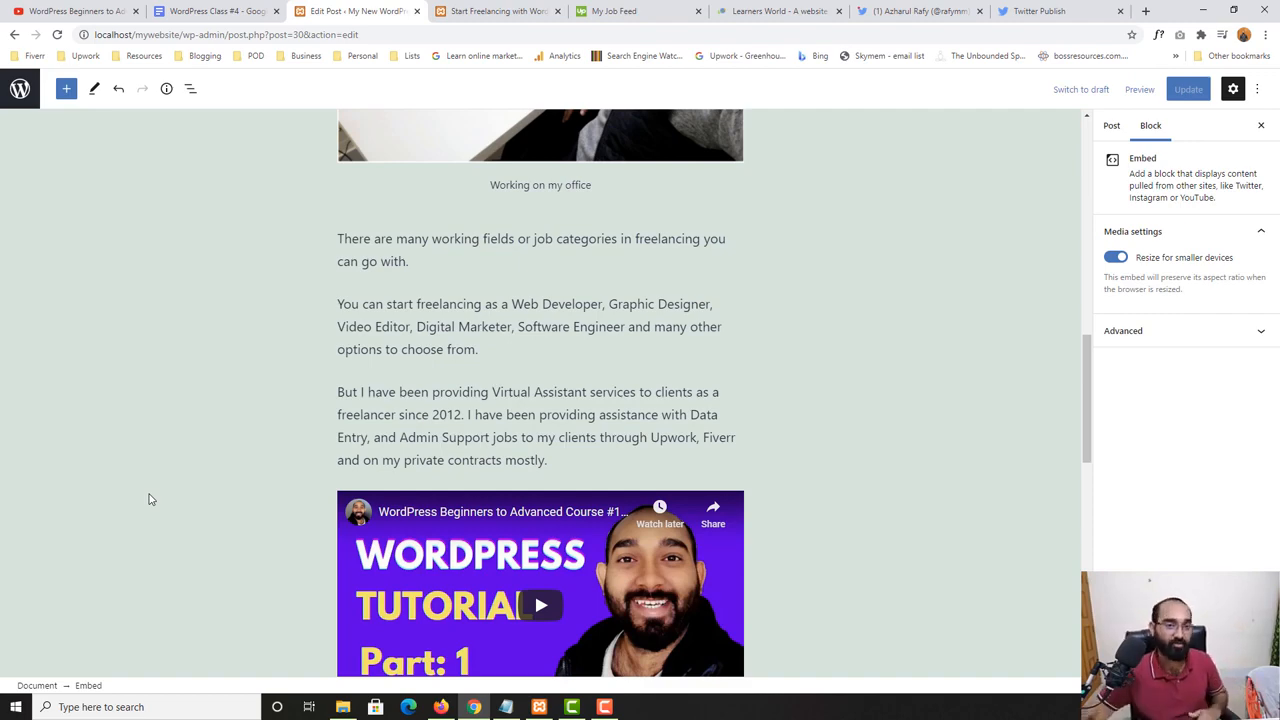
{"action": "scroll", "coordinate": [149, 499], "scroll_direction": "up", "scroll_amount": 10}
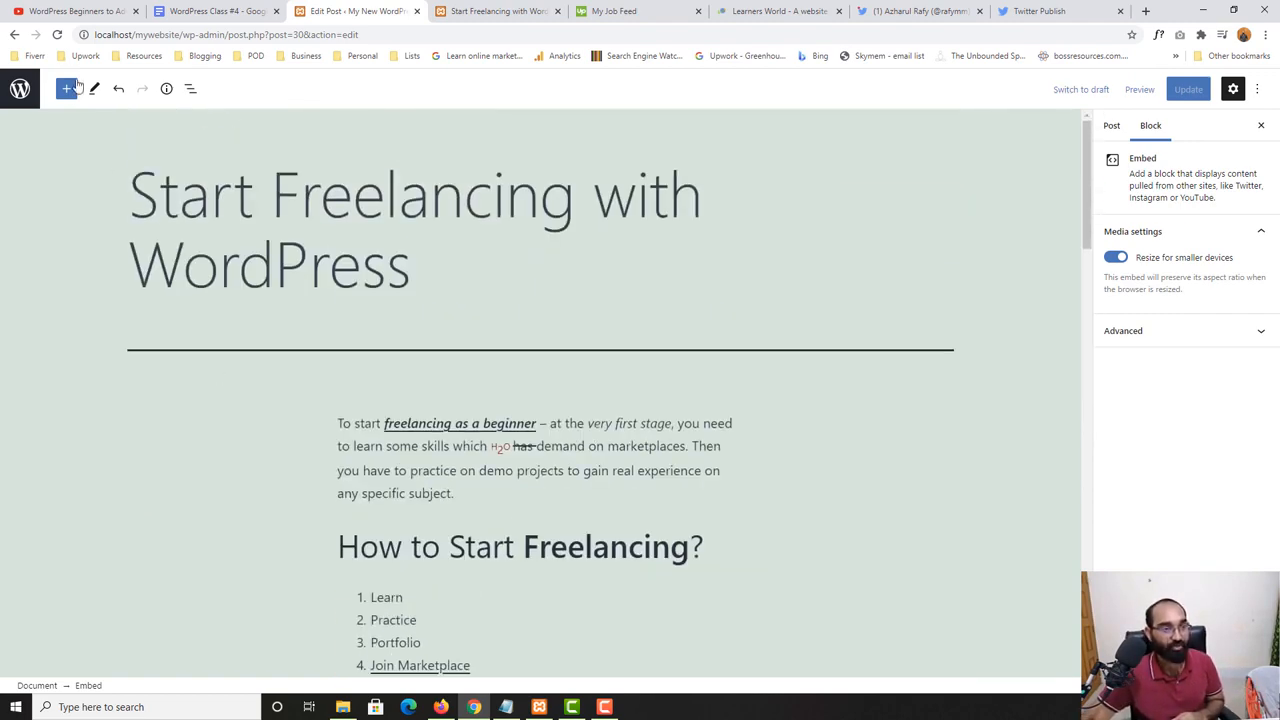
{"action": "left_click", "coordinate": [67, 88]}
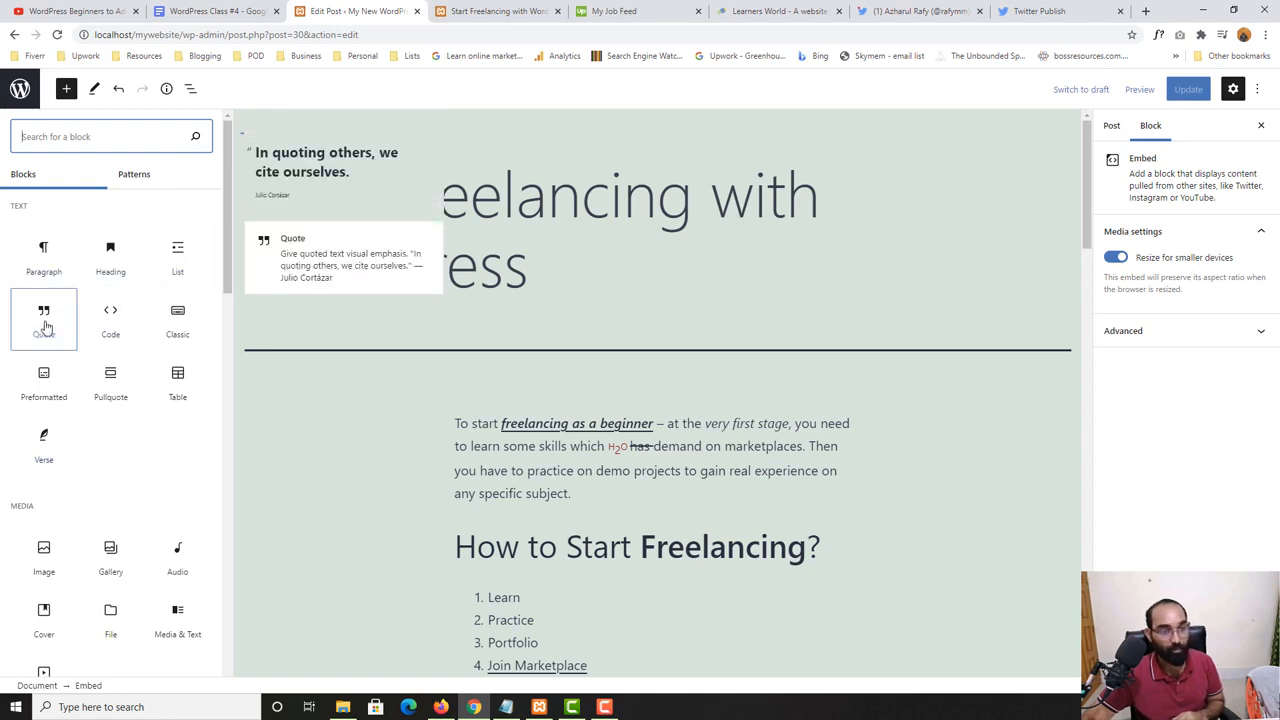
{"action": "scroll", "coordinate": [557, 430], "scroll_direction": "down", "scroll_amount": 3}
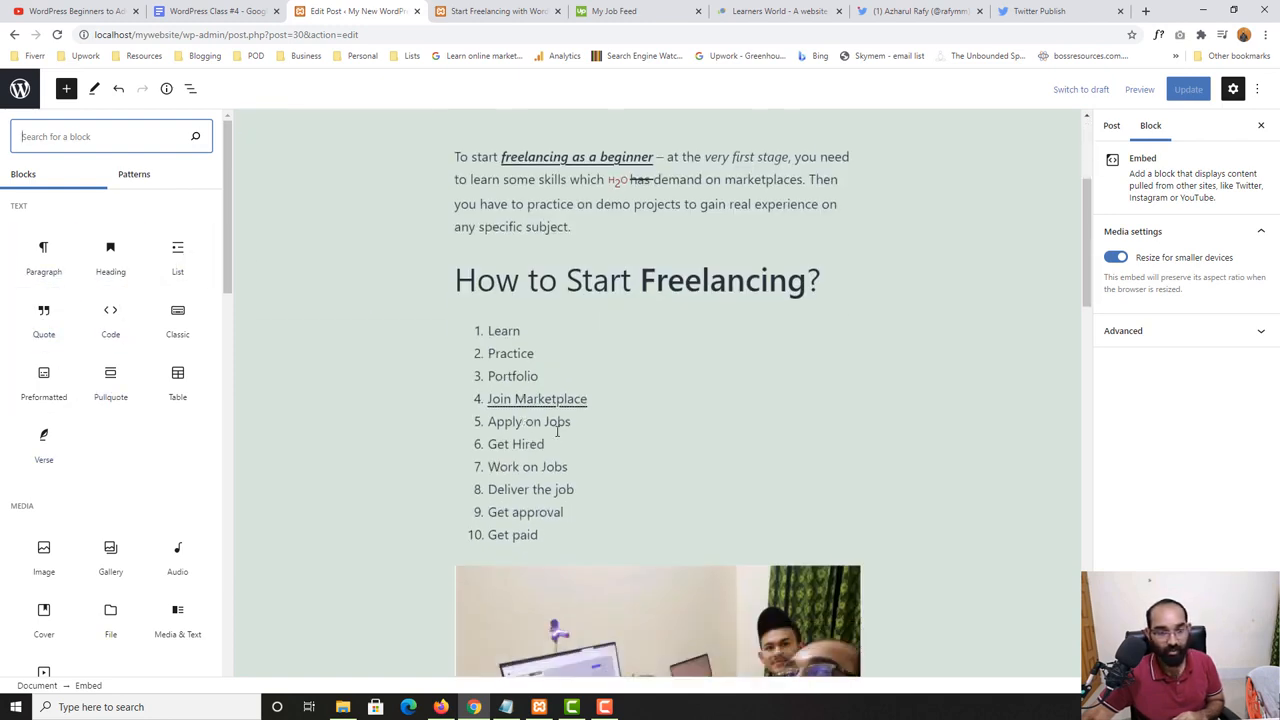
{"action": "scroll", "coordinate": [557, 430], "scroll_direction": "down", "scroll_amount": 15}
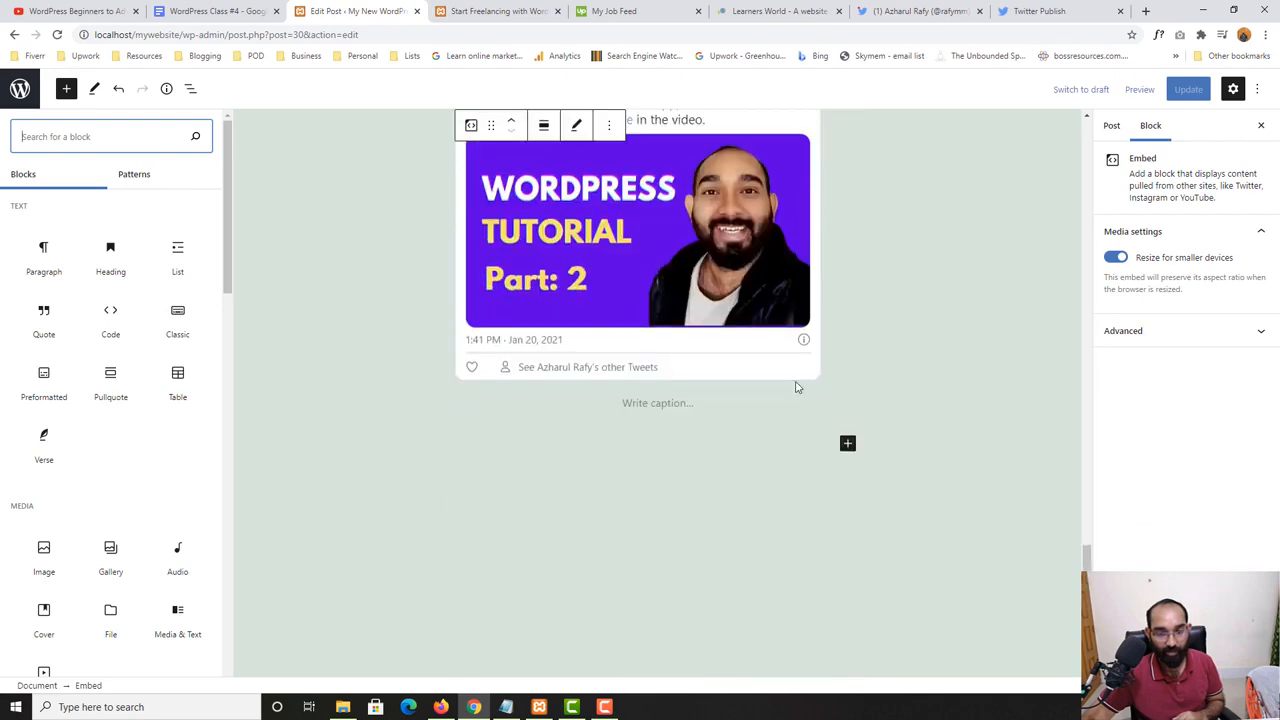
{"action": "left_click", "coordinate": [689, 417]}
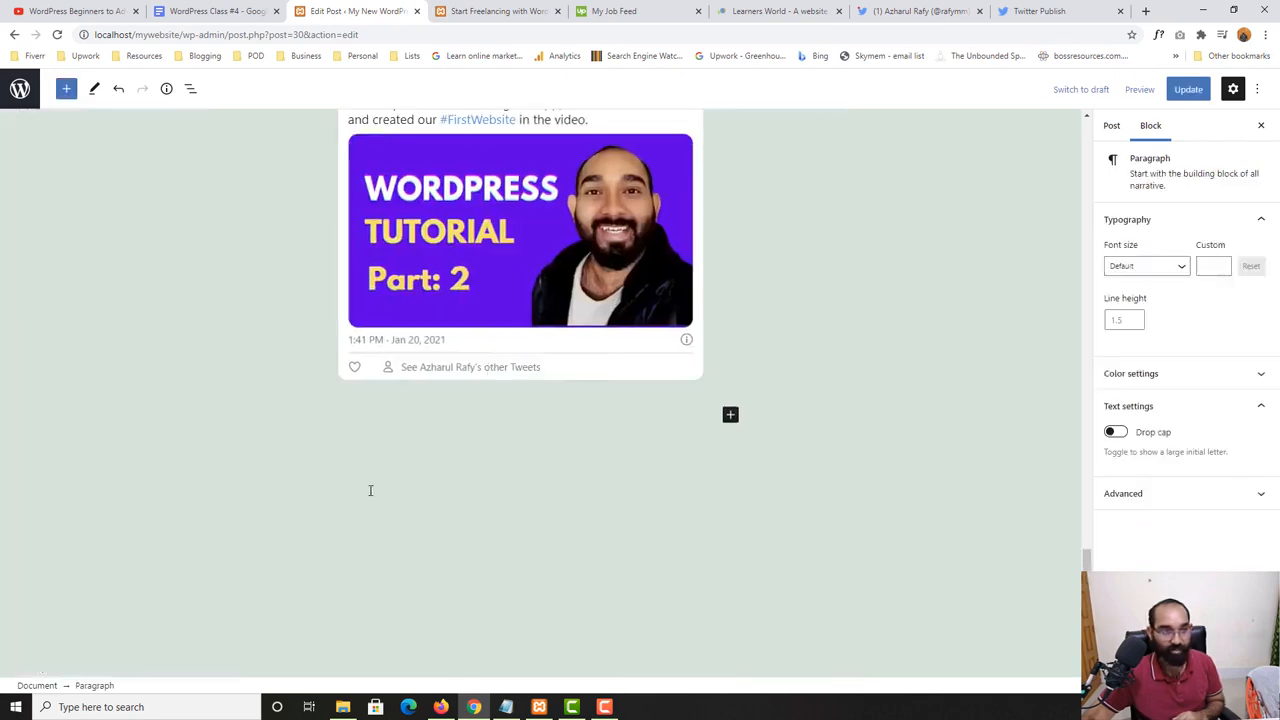
{"action": "left_click", "coordinate": [66, 88]}
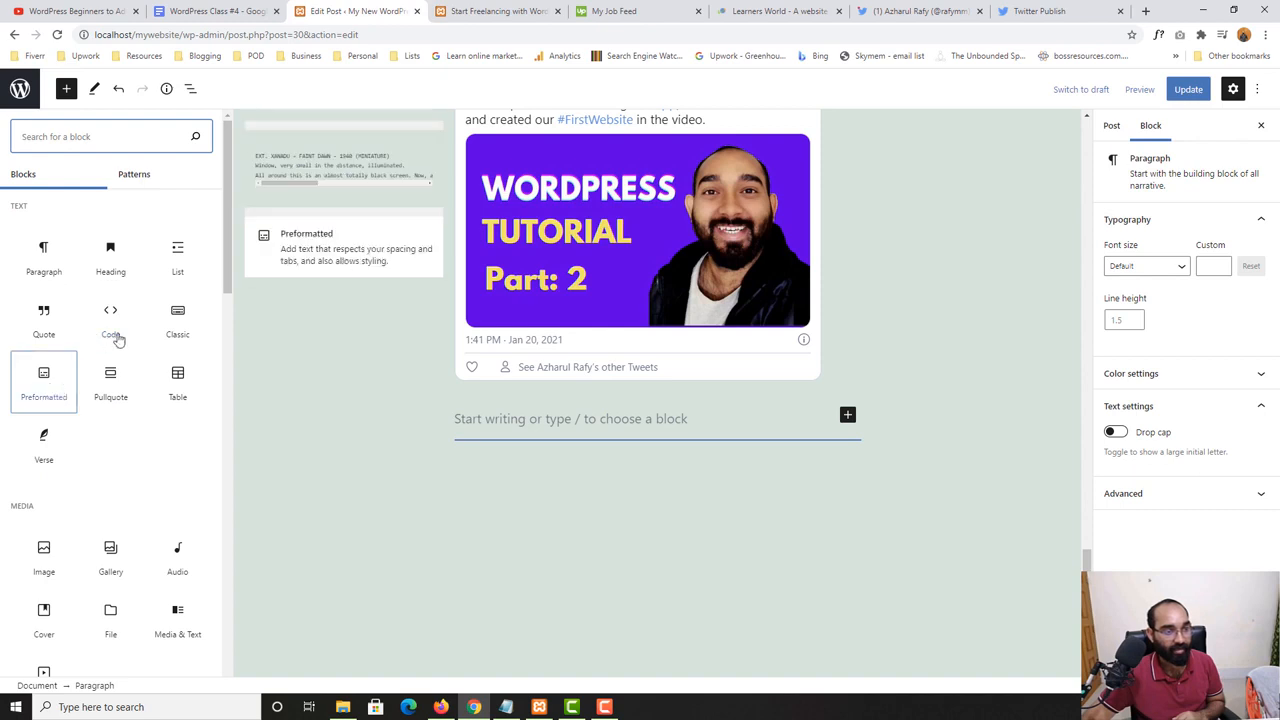
{"action": "left_click", "coordinate": [52, 336]}
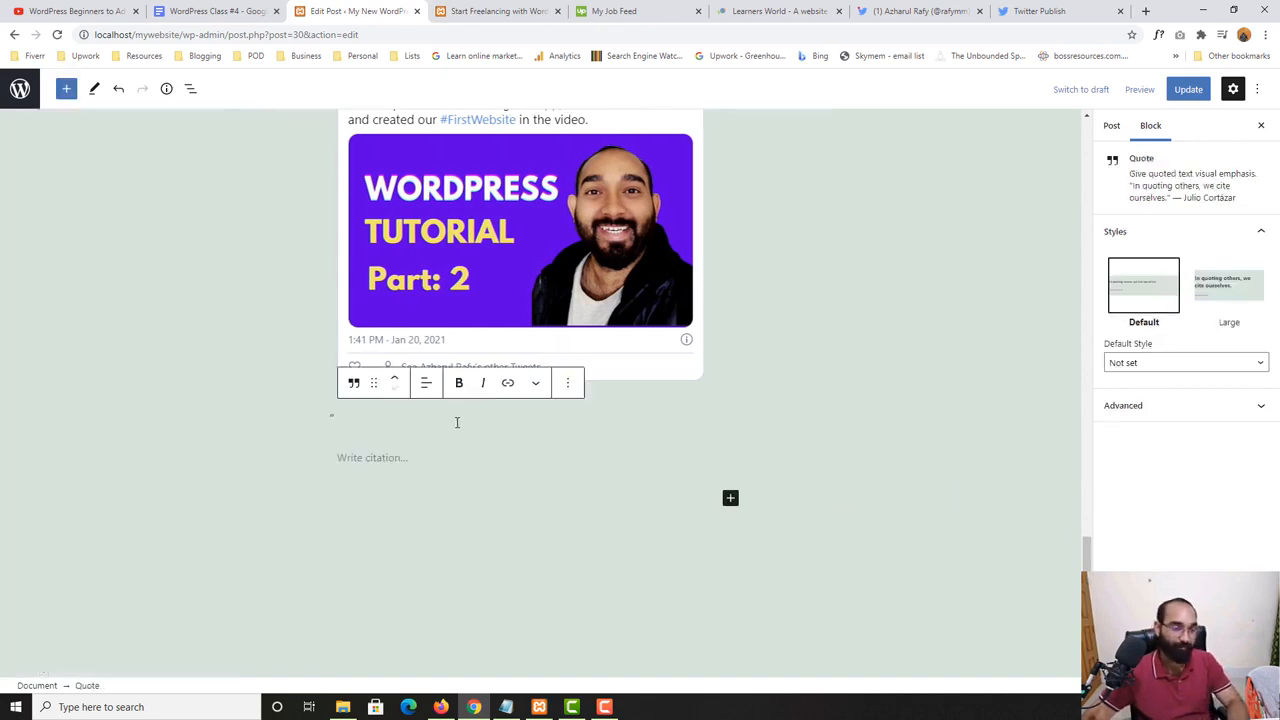
- Write "This is an example quote, youadhba hd kagd ga" as the quote and enter the author's full name as its citation
{"action": "type", "text": "This"}
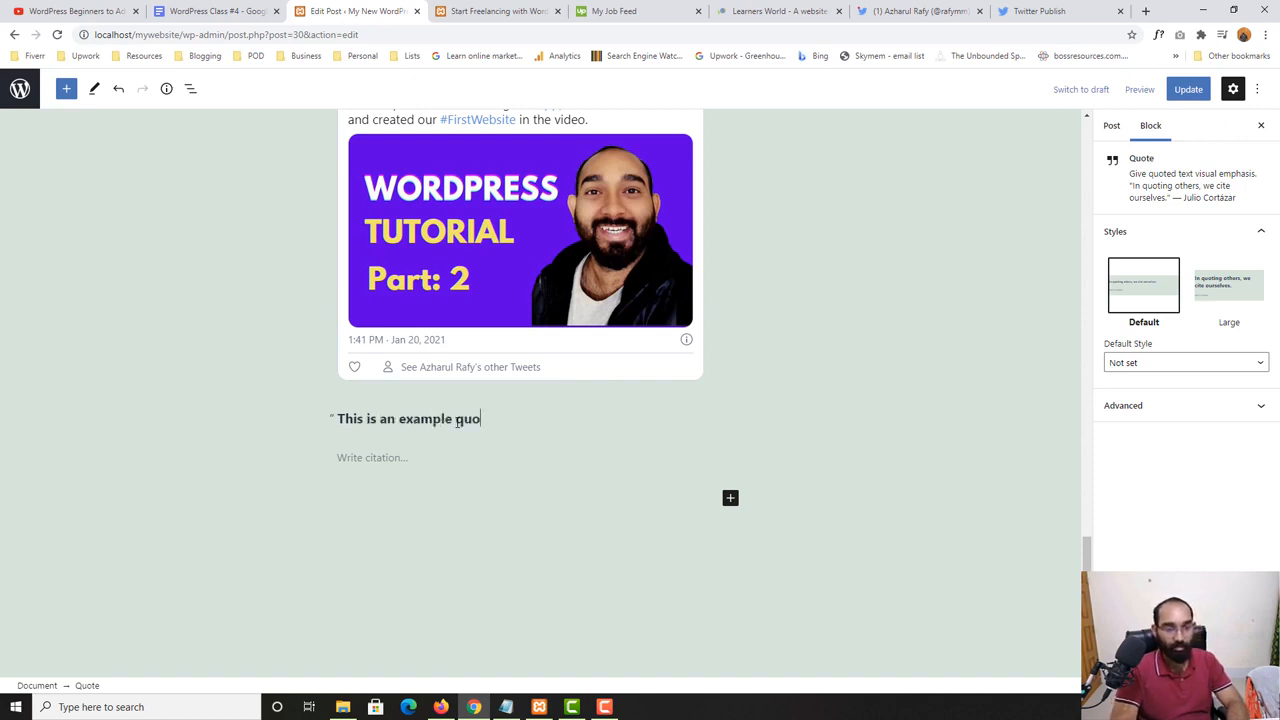
{"action": "type", "text": "is an example quote, youadhba hd kagd ga"}
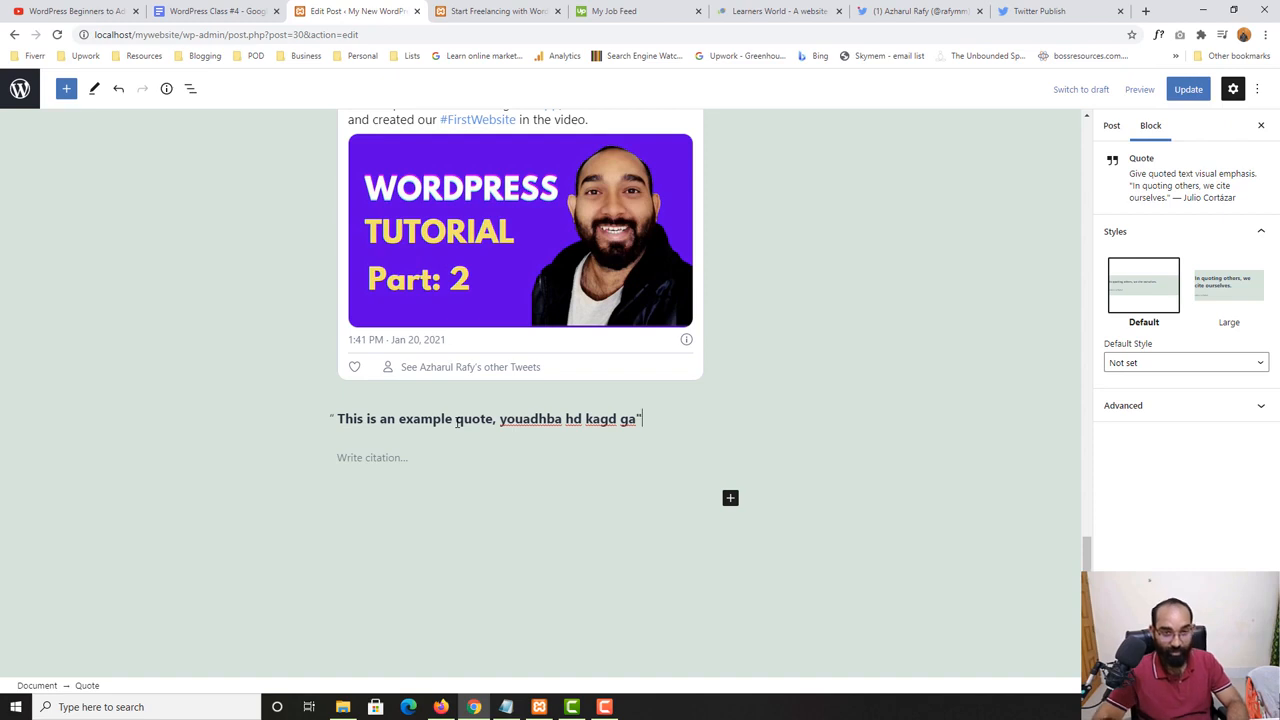
{"action": "left_click", "coordinate": [395, 458]}
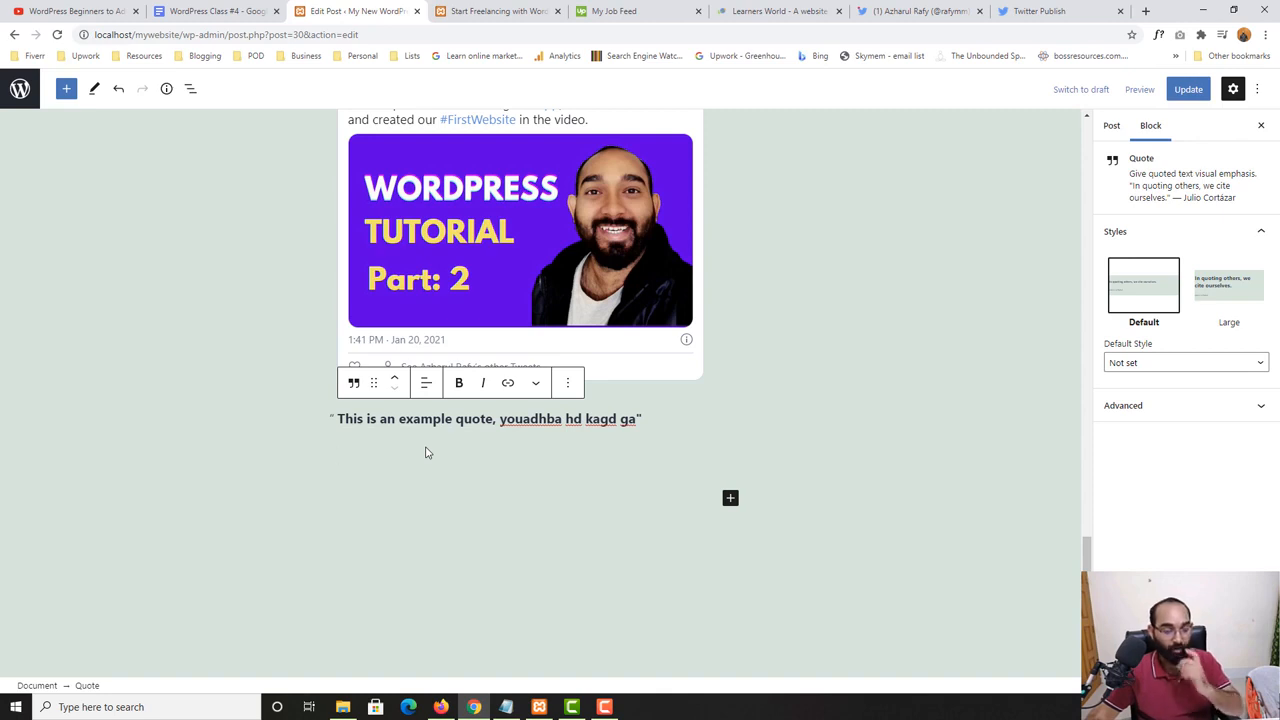
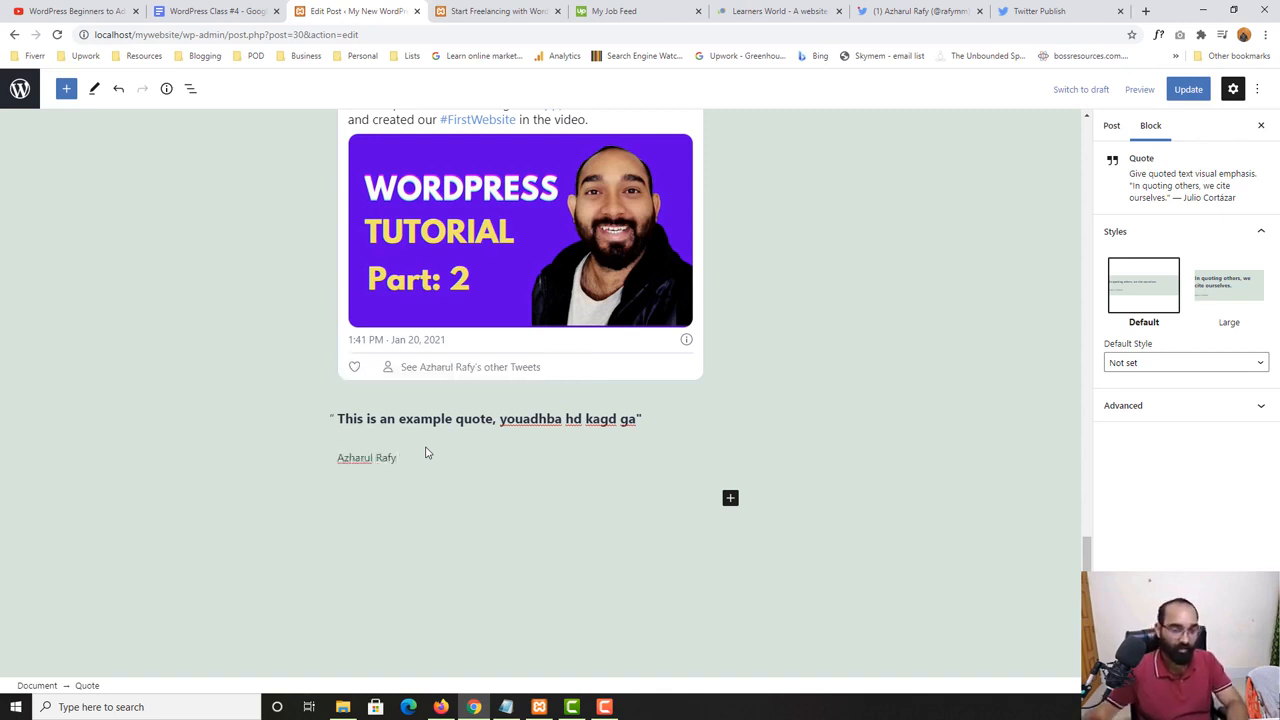
- Update the post, reload its live page and check the quote below the embedded tweet
{"action": "left_click", "coordinate": [1186, 90]}
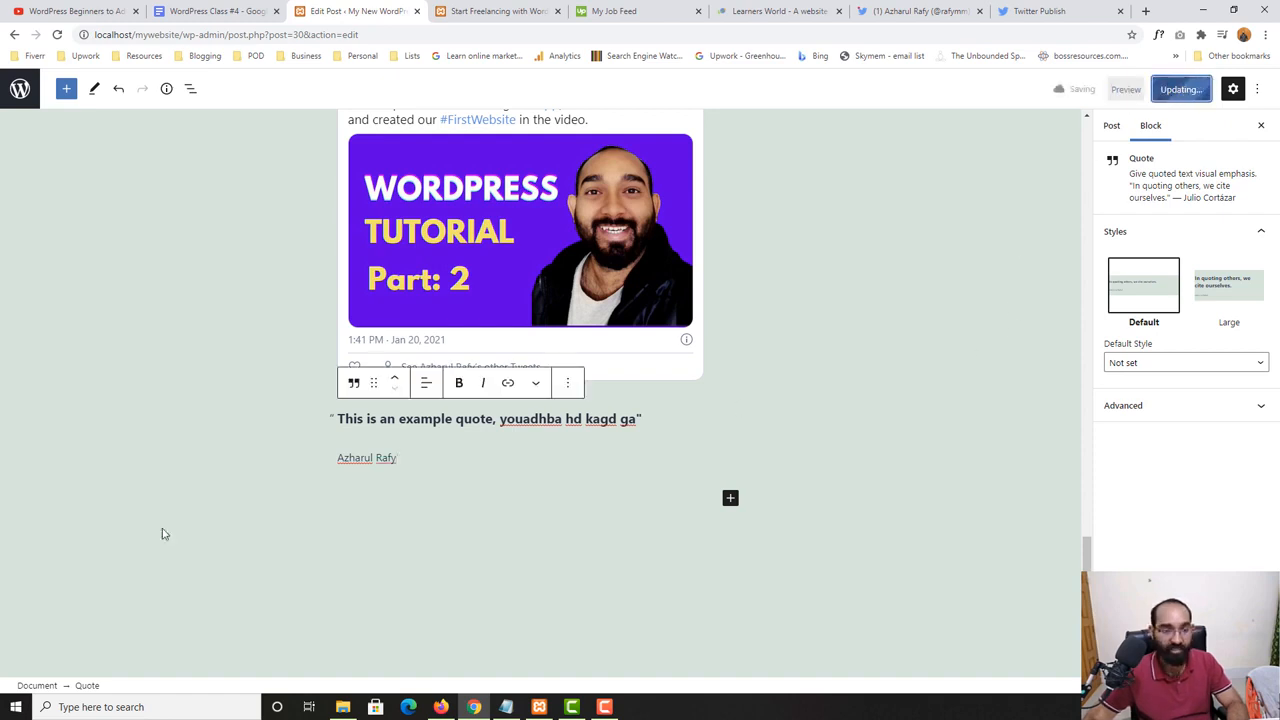
{"action": "left_click", "coordinate": [500, 11]}
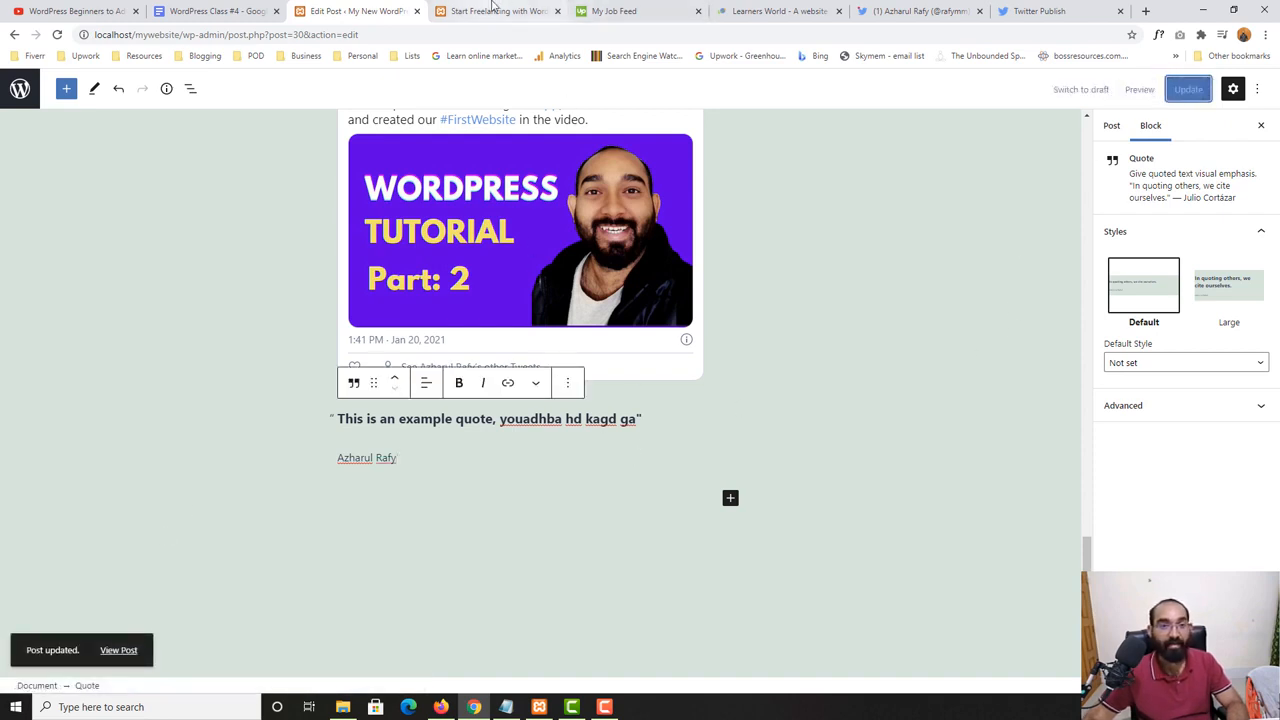
{"action": "left_click", "coordinate": [58, 35]}
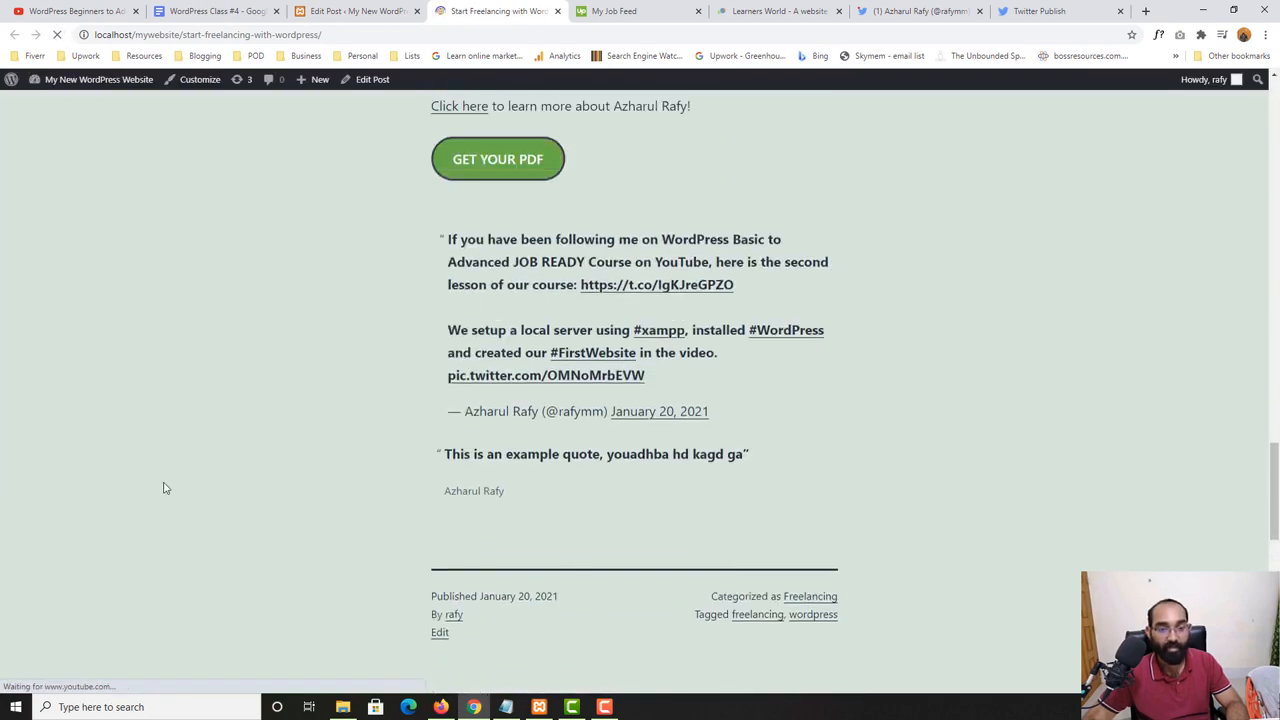
{"action": "scroll", "coordinate": [733, 512], "scroll_direction": "down", "scroll_amount": 3}
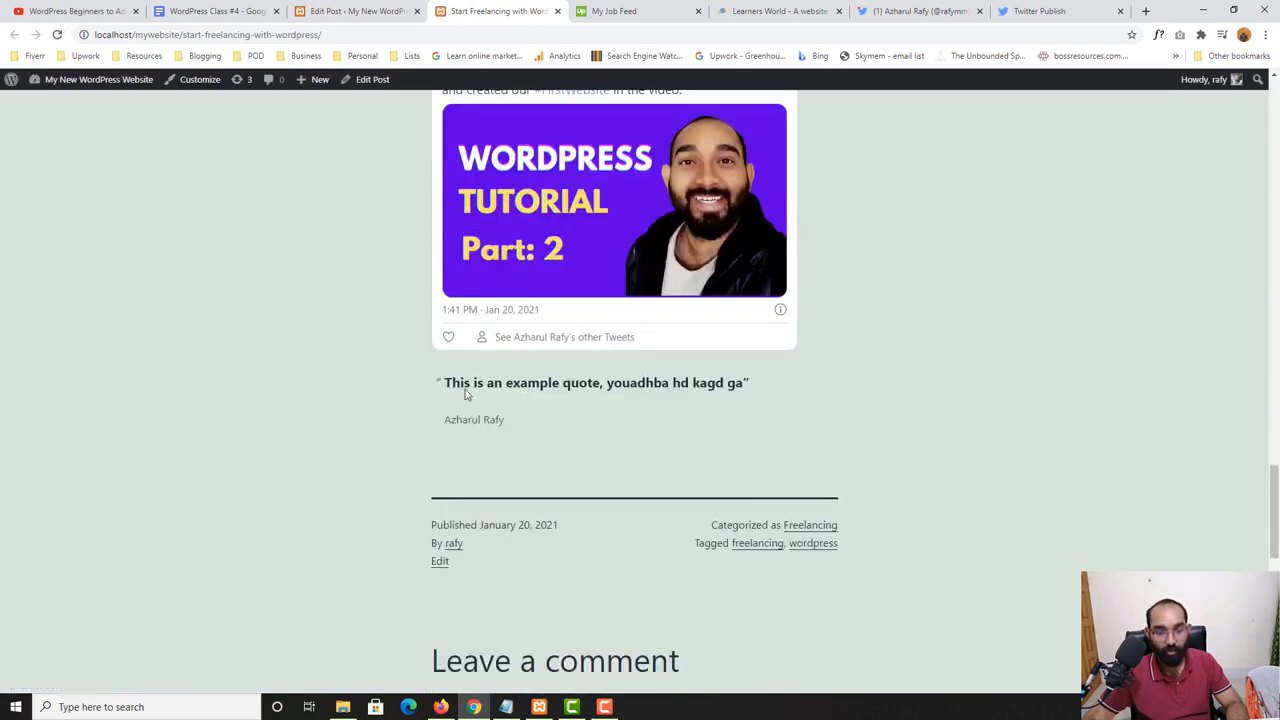
{"action": "left_click_drag", "start_coordinate": [439, 386], "coordinate": [499, 410]}
{"action": "left_click", "coordinate": [512, 432]}
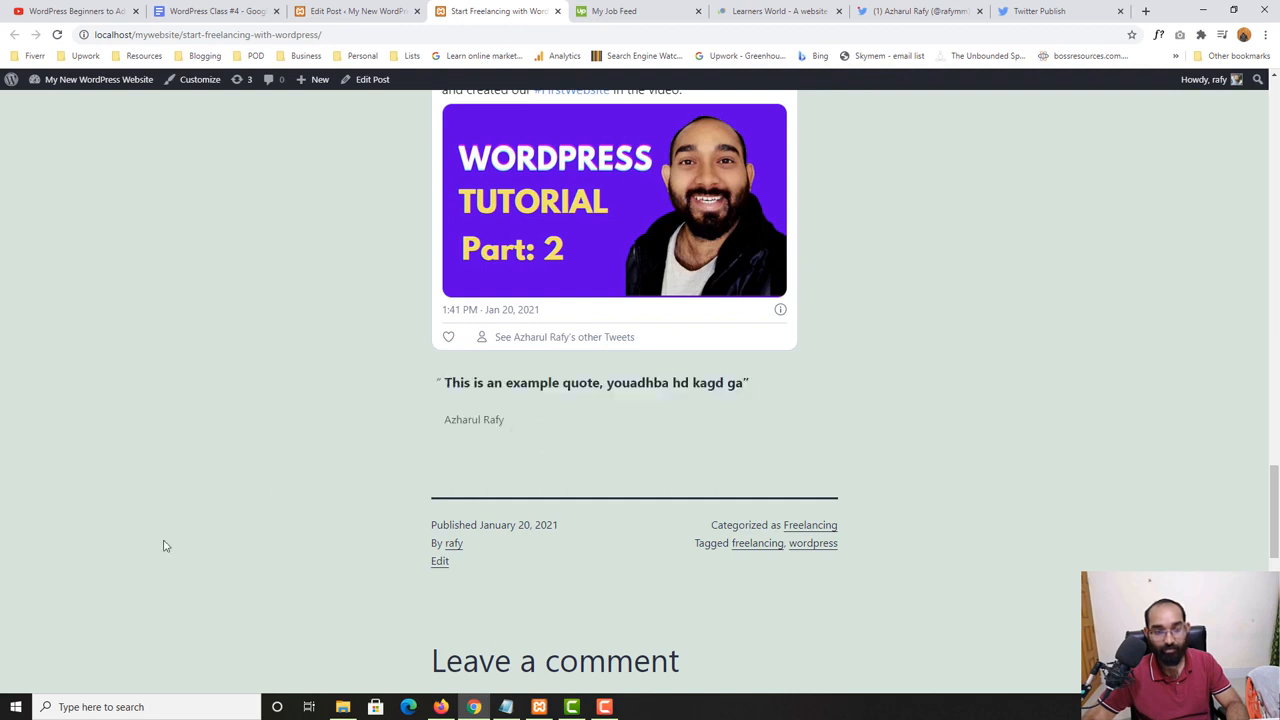
- Return to the post editor and add a Code block below the quote
{"action": "left_click", "coordinate": [355, 11]}
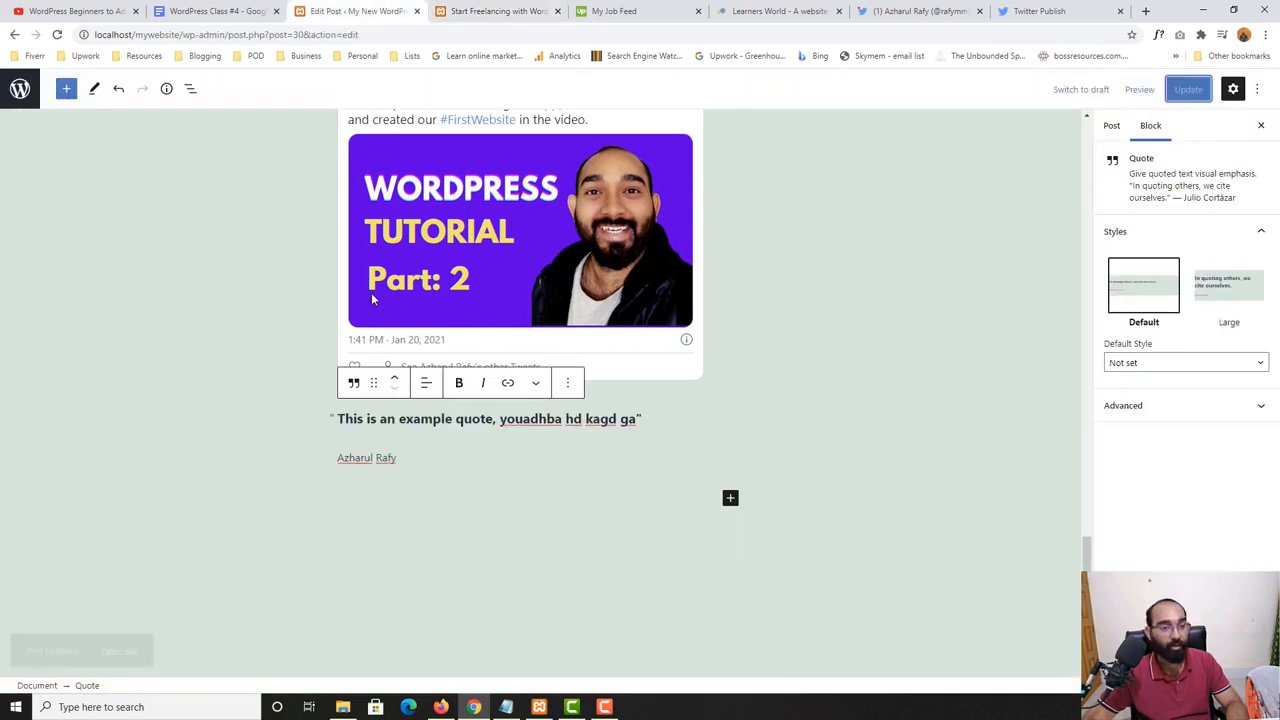
{"action": "left_click", "coordinate": [63, 92]}
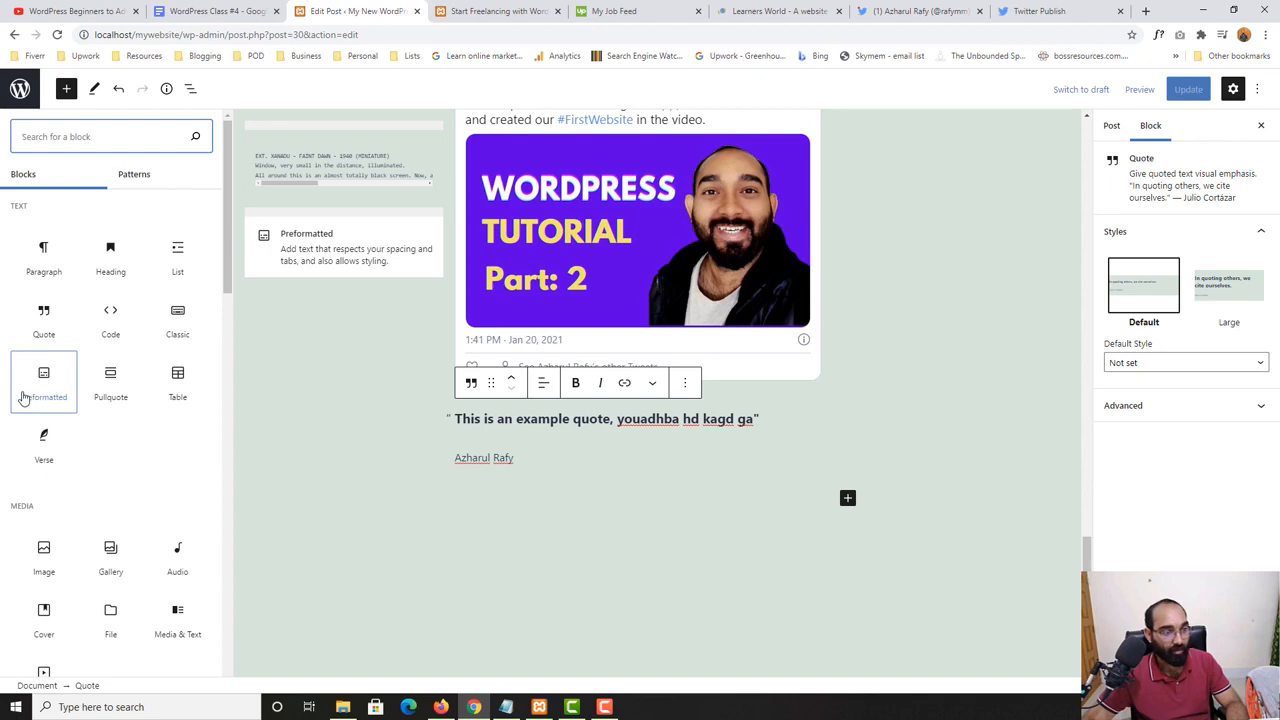
{"action": "left_click", "coordinate": [111, 320]}
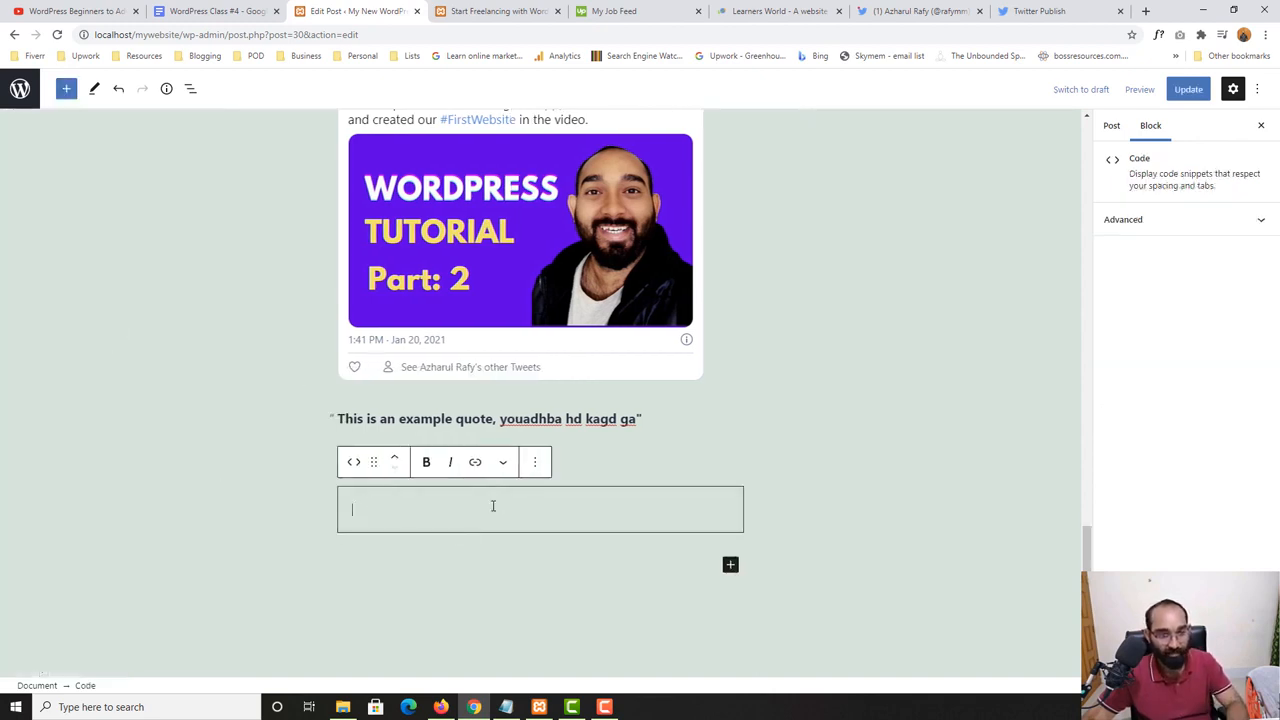
- Copy the tweet's embed code from the Twitter Publish page and paste it into the new Code block
{"action": "left_click", "coordinate": [1040, 11]}
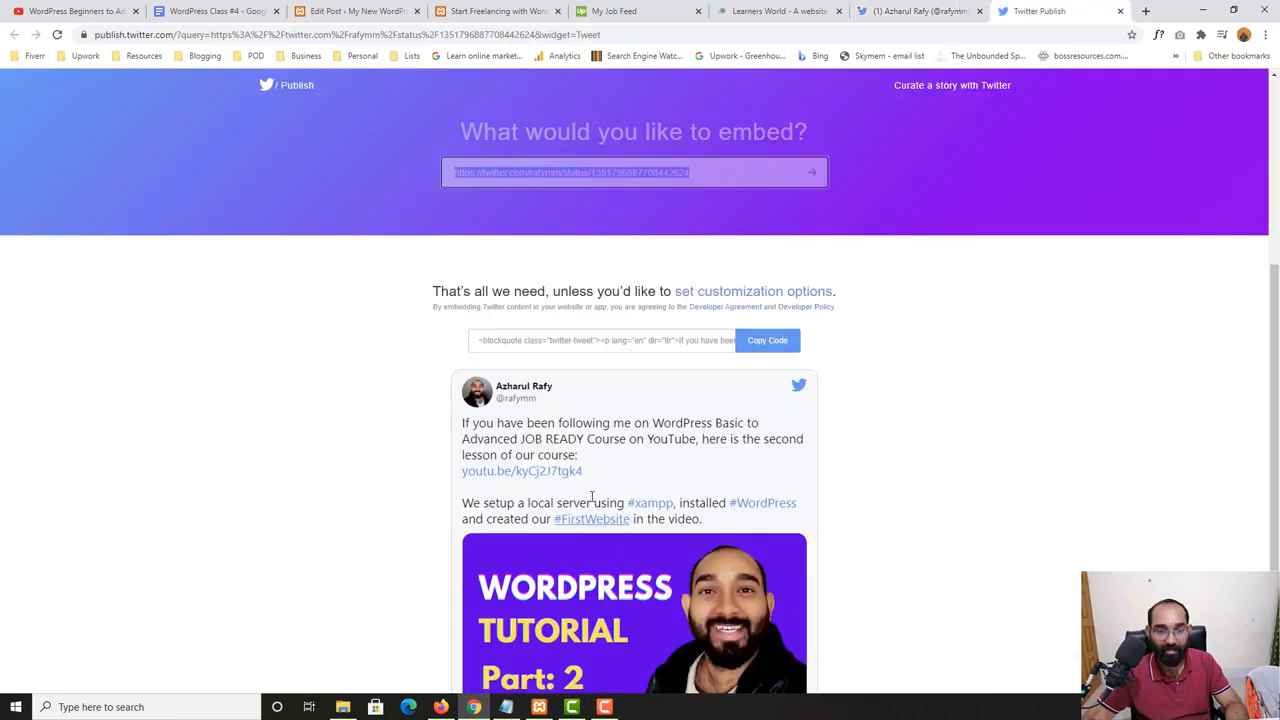
{"action": "left_click", "coordinate": [767, 341]}
{"action": "left_click", "coordinate": [497, 11]}
{"action": "left_click", "coordinate": [355, 11]}
{"action": "key", "text": "ctrl+v"}
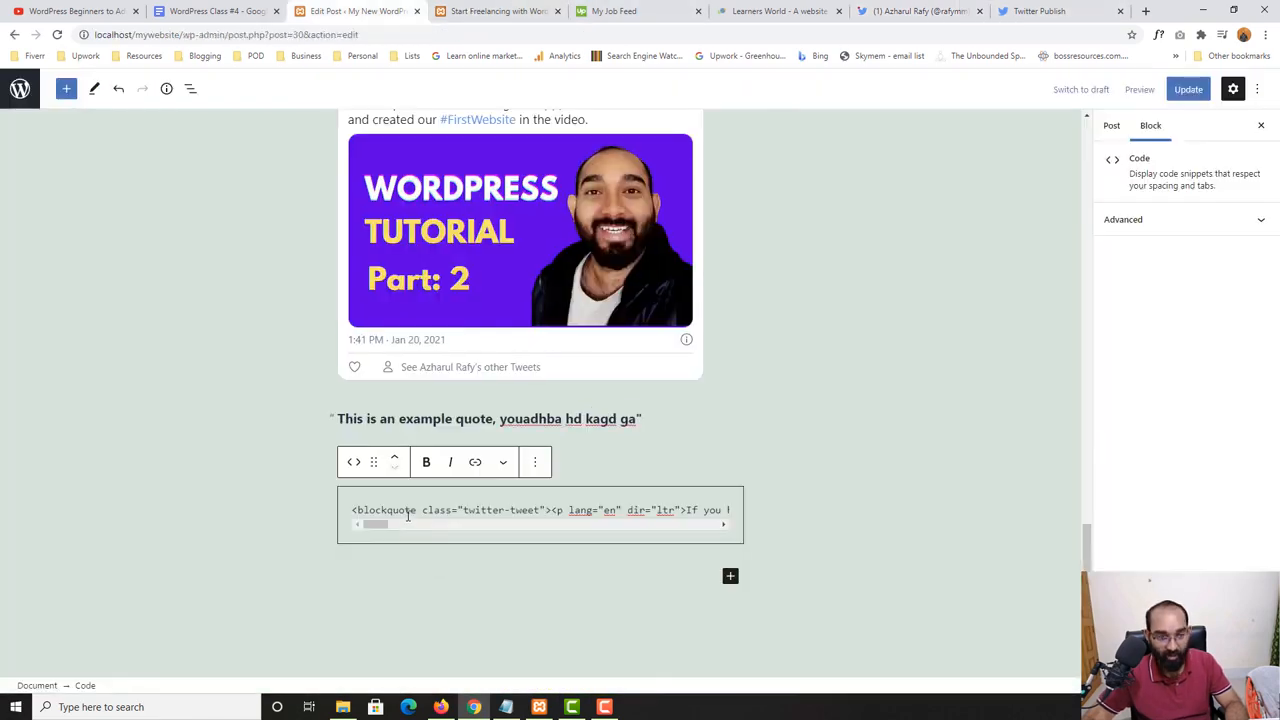
{"action": "left_click_drag", "start_coordinate": [386, 527], "coordinate": [349, 532]}
- Transform the Code block to Custom HTML and replace its entire content with the copied tweet embed code
{"action": "left_click", "coordinate": [353, 461]}
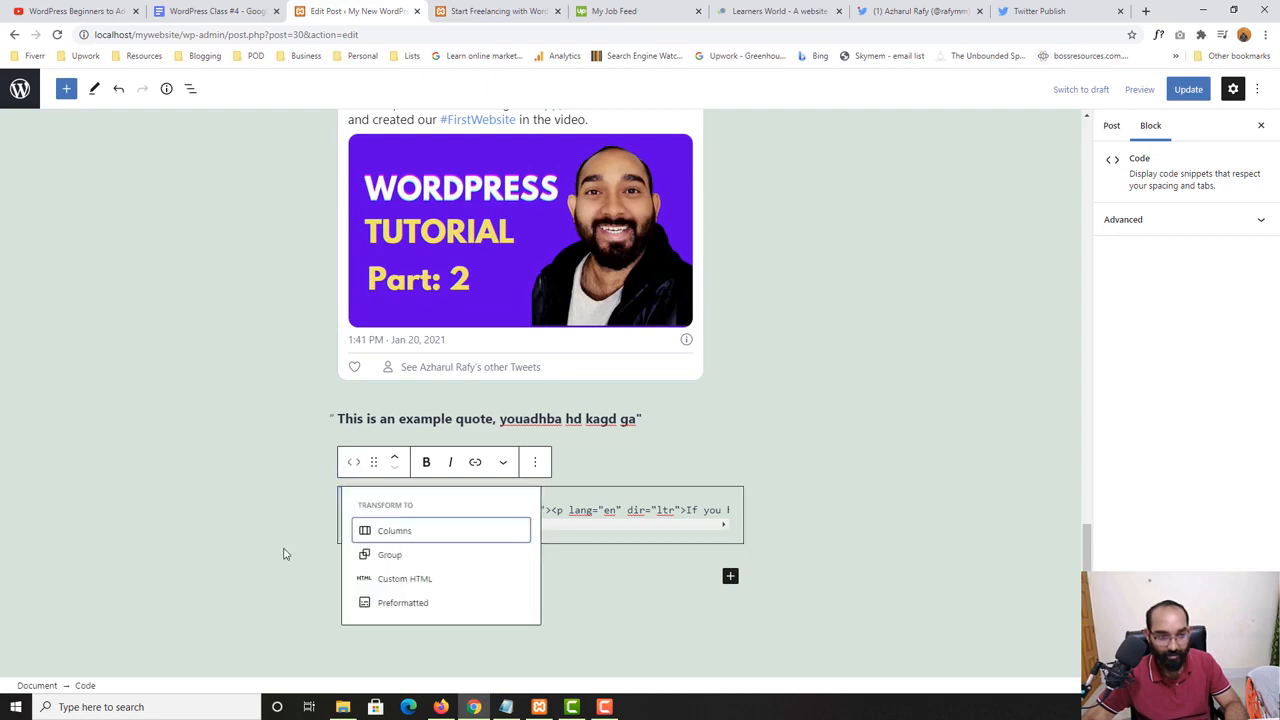
{"action": "left_click", "coordinate": [424, 588]}
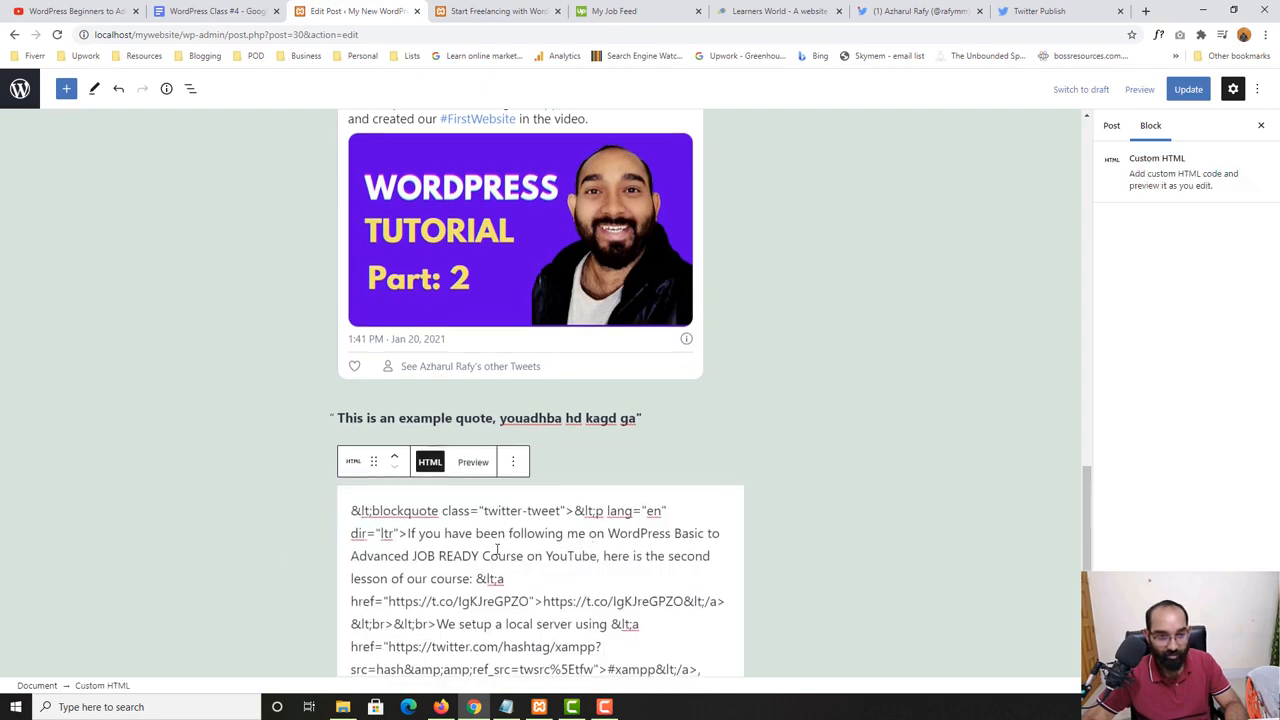
{"action": "scroll", "coordinate": [510, 530], "scroll_direction": "down", "scroll_amount": 3}
{"action": "scroll", "coordinate": [521, 420], "scroll_direction": "down", "scroll_amount": 3}
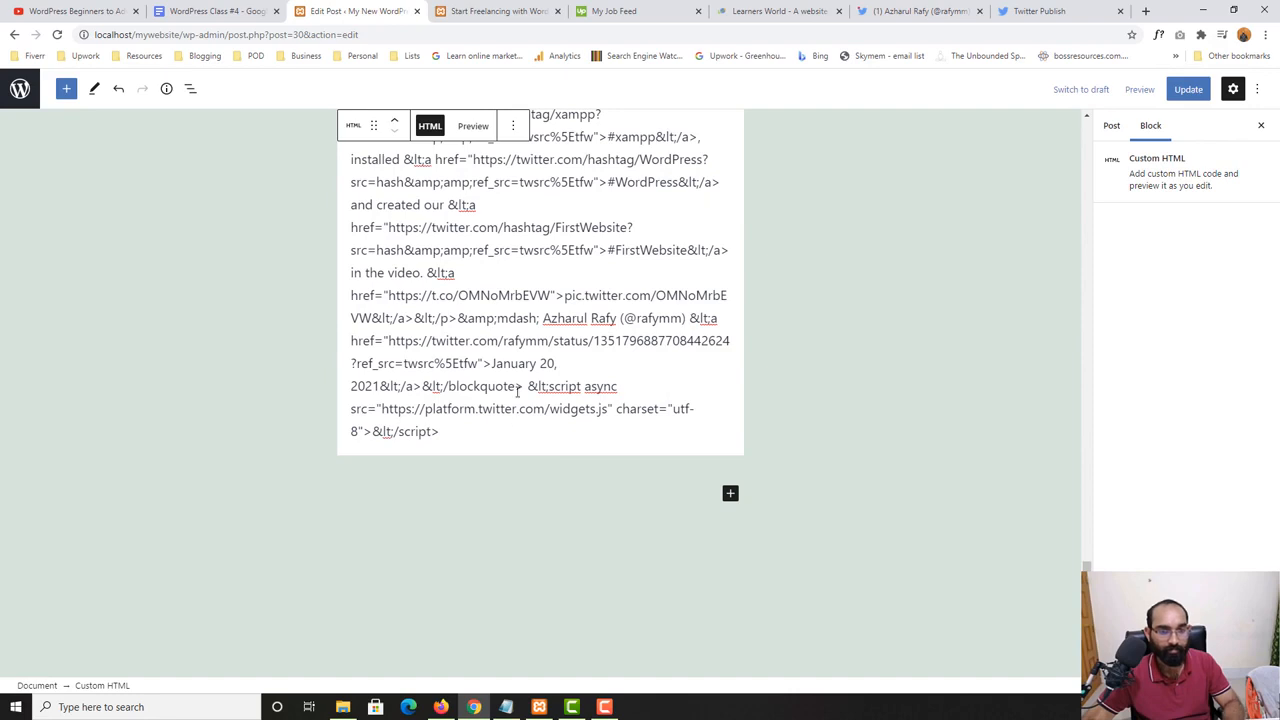
{"action": "scroll", "coordinate": [518, 391], "scroll_direction": "up", "scroll_amount": 4}
{"action": "key", "text": "ctrl+a"}
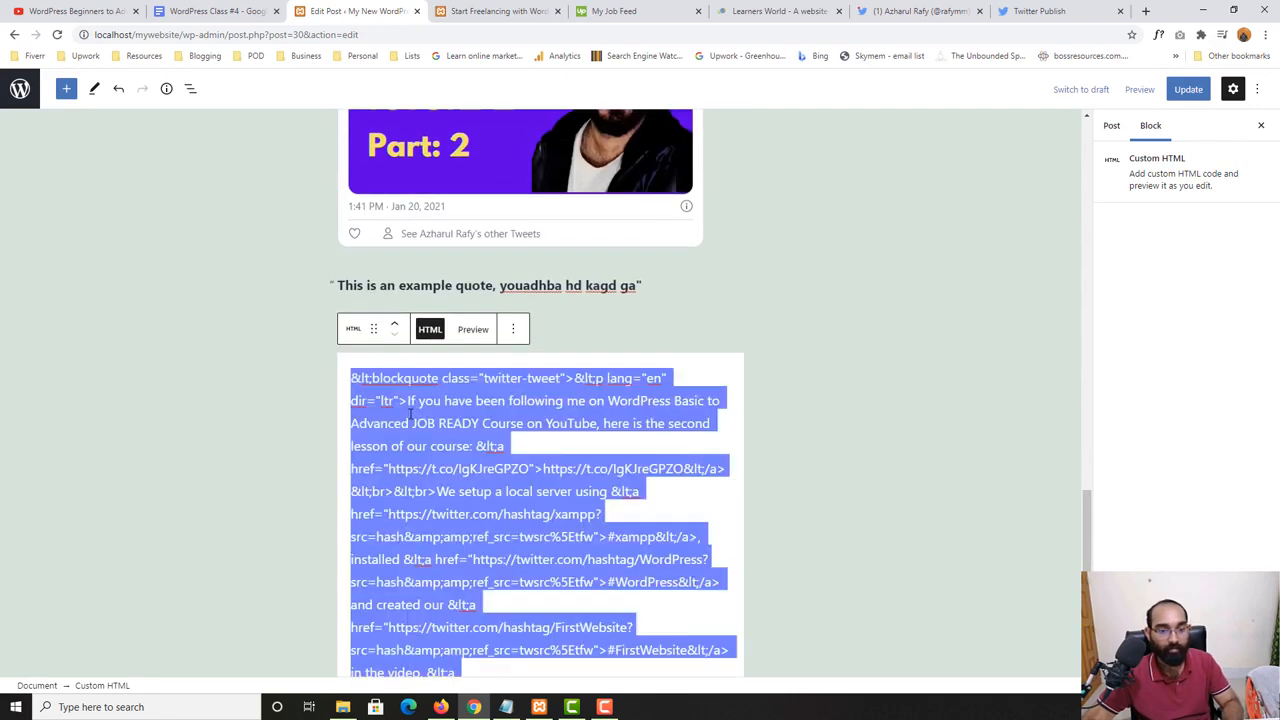
{"action": "key", "text": "ctrl+v"}
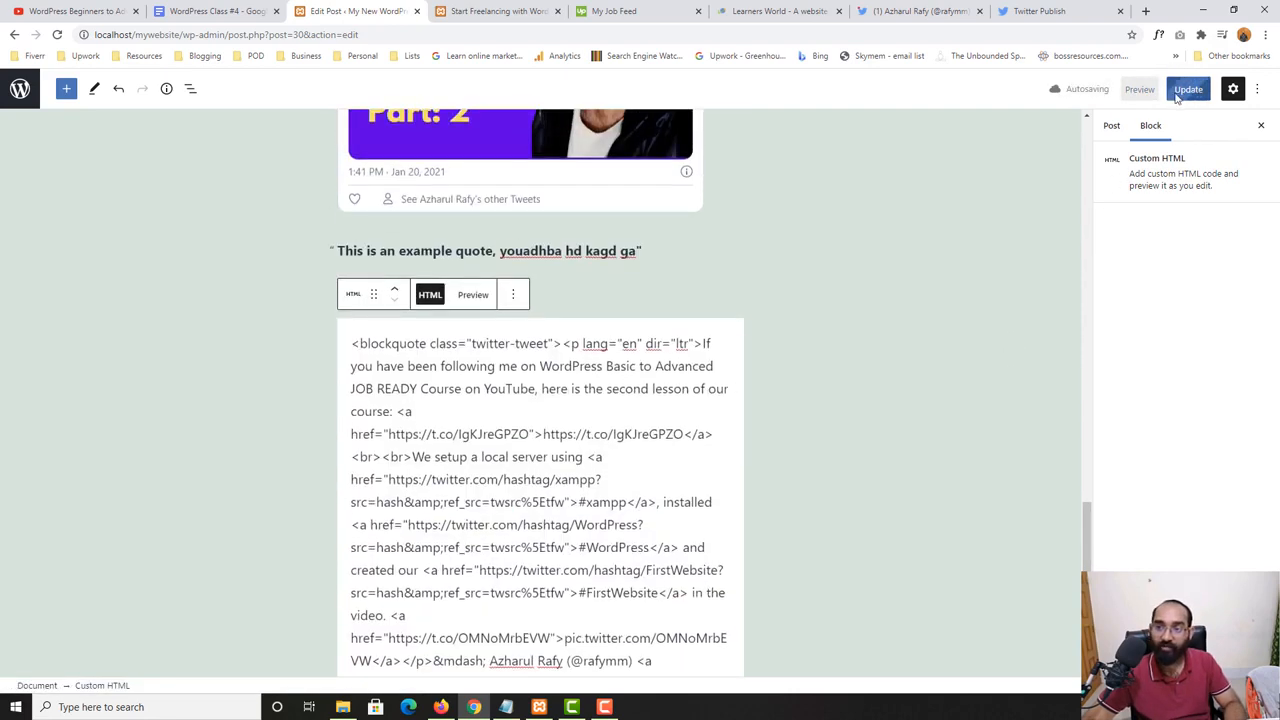
- Preview the tweet rendered by the Custom HTML block and return to its HTML code to look through it
{"action": "left_click", "coordinate": [471, 296]}
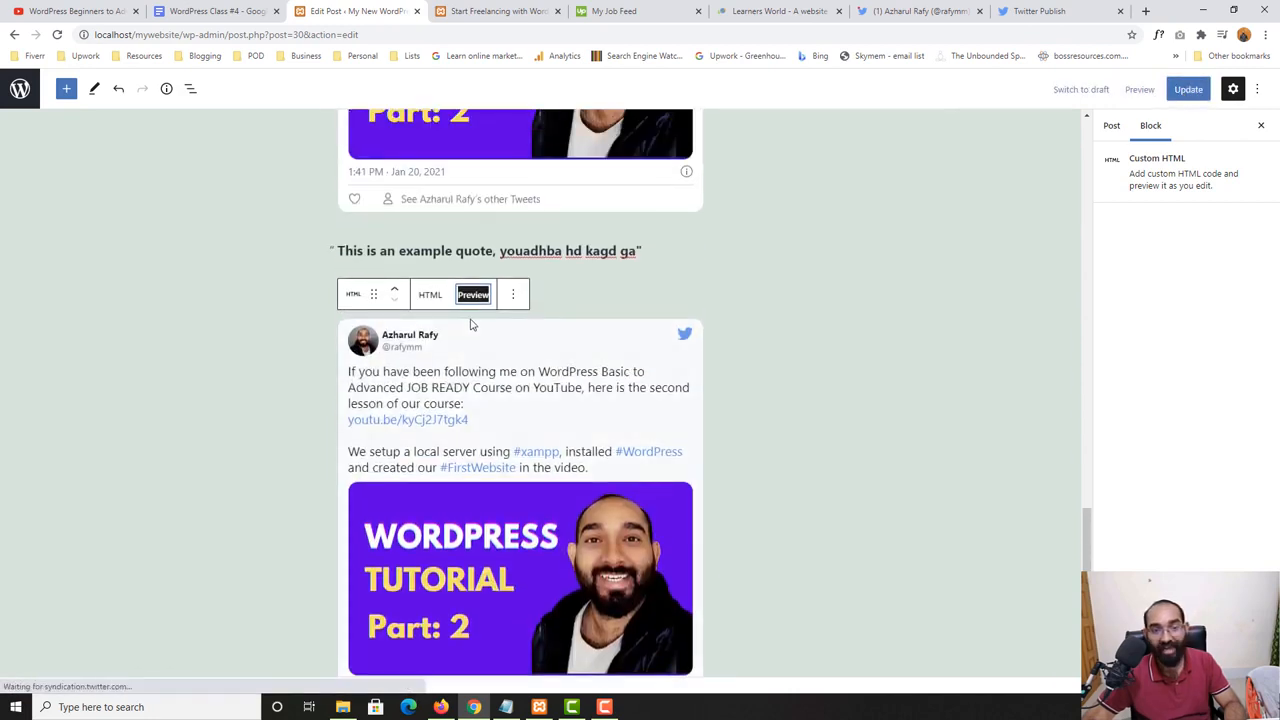
{"action": "left_click", "coordinate": [430, 361]}
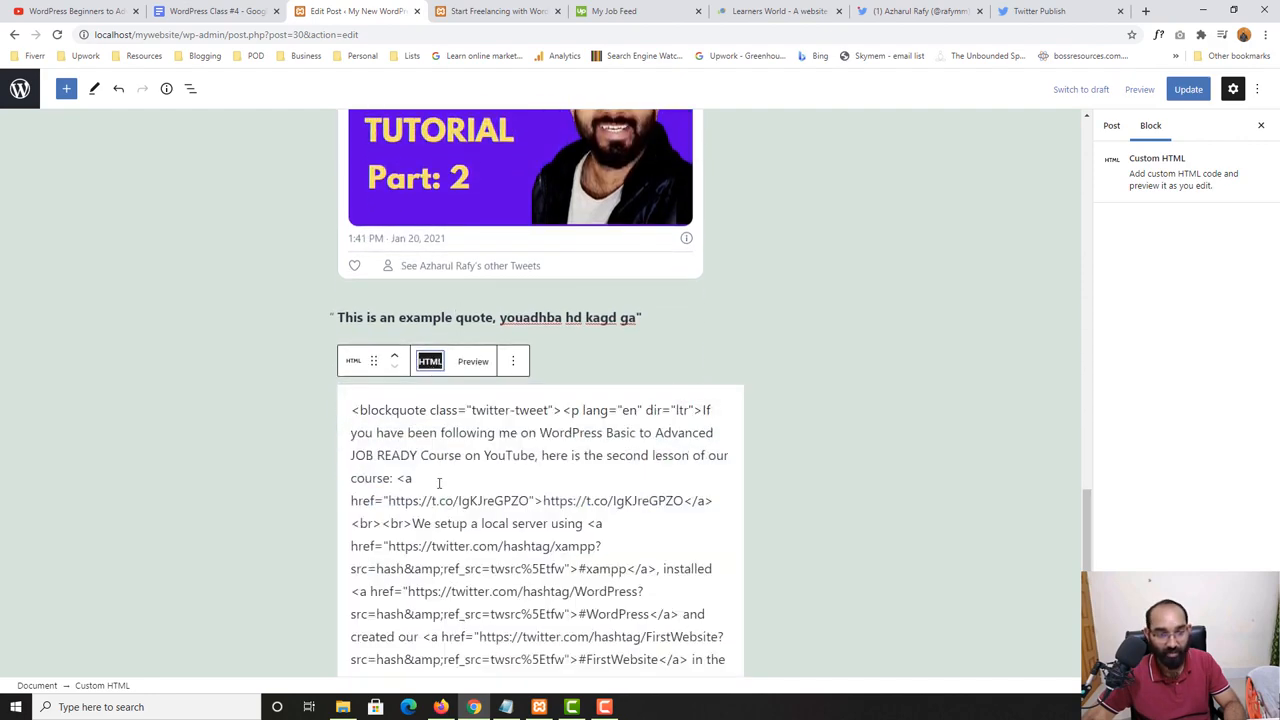
{"action": "scroll", "coordinate": [439, 483], "scroll_direction": "down", "scroll_amount": 2}
{"action": "scroll", "coordinate": [453, 470], "scroll_direction": "down", "scroll_amount": 2}
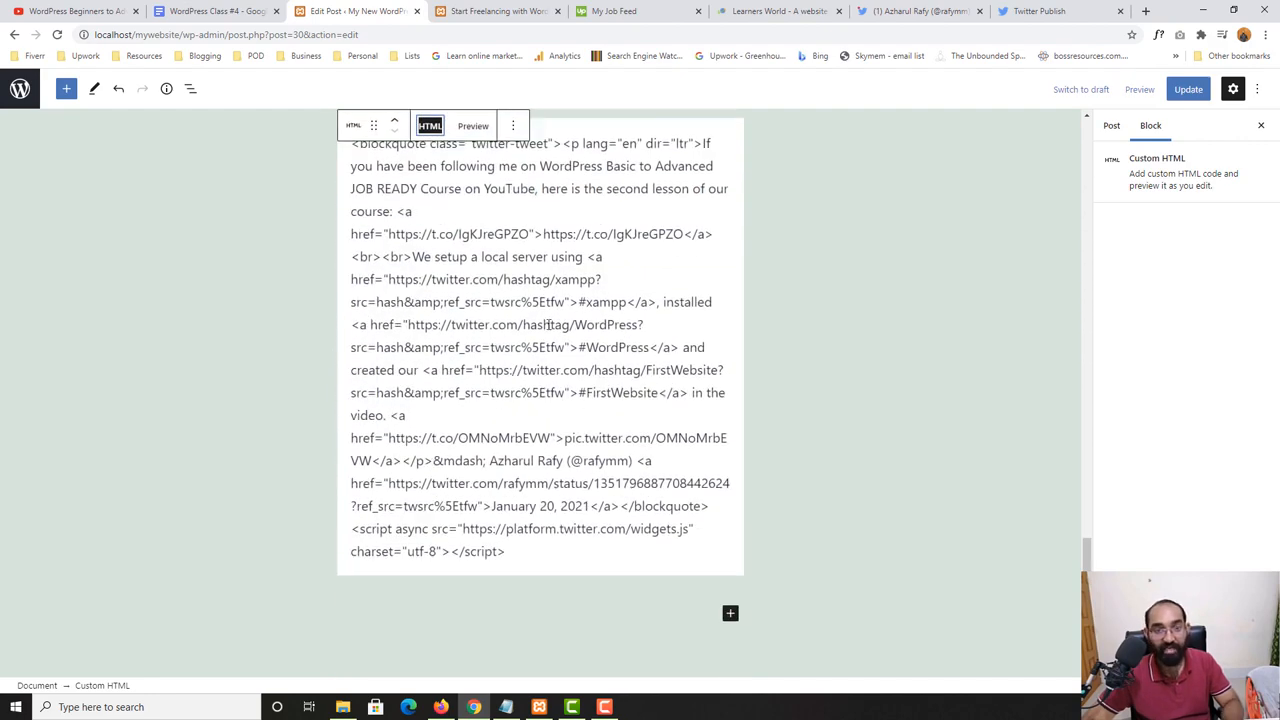
- Copy the tweet's embed code from Twitter Publish again, glance at the lesson outline and return to the Custom HTML block
{"action": "left_click", "coordinate": [908, 11]}
{"action": "left_click", "coordinate": [1037, 11]}
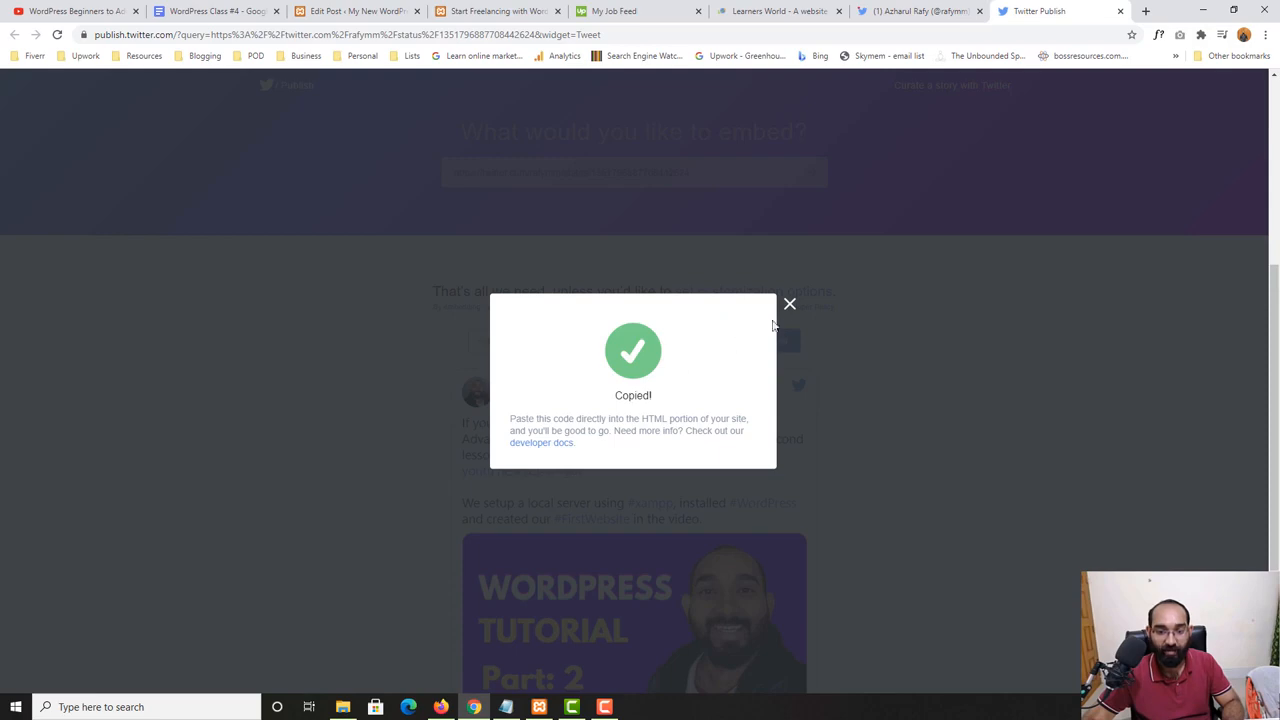
{"action": "left_click", "coordinate": [789, 304]}
{"action": "left_click", "coordinate": [756, 338]}
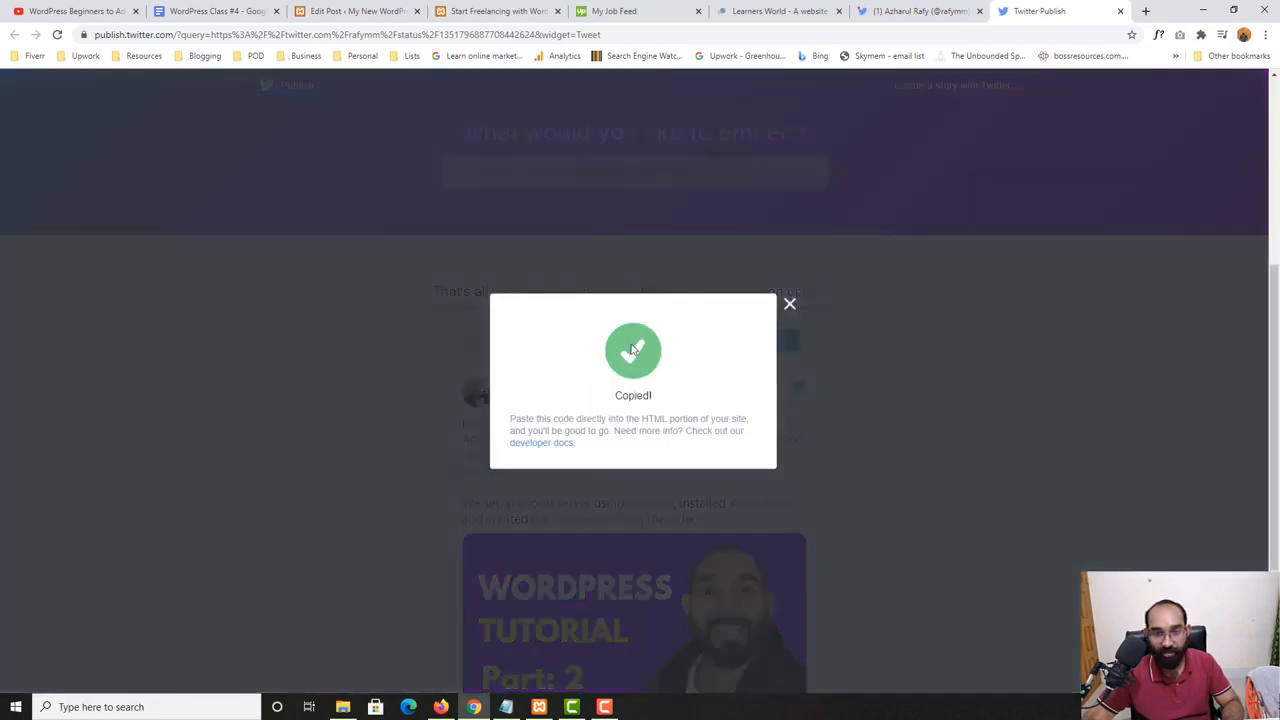
{"action": "left_click", "coordinate": [461, 377]}
{"action": "left_click", "coordinate": [200, 10]}
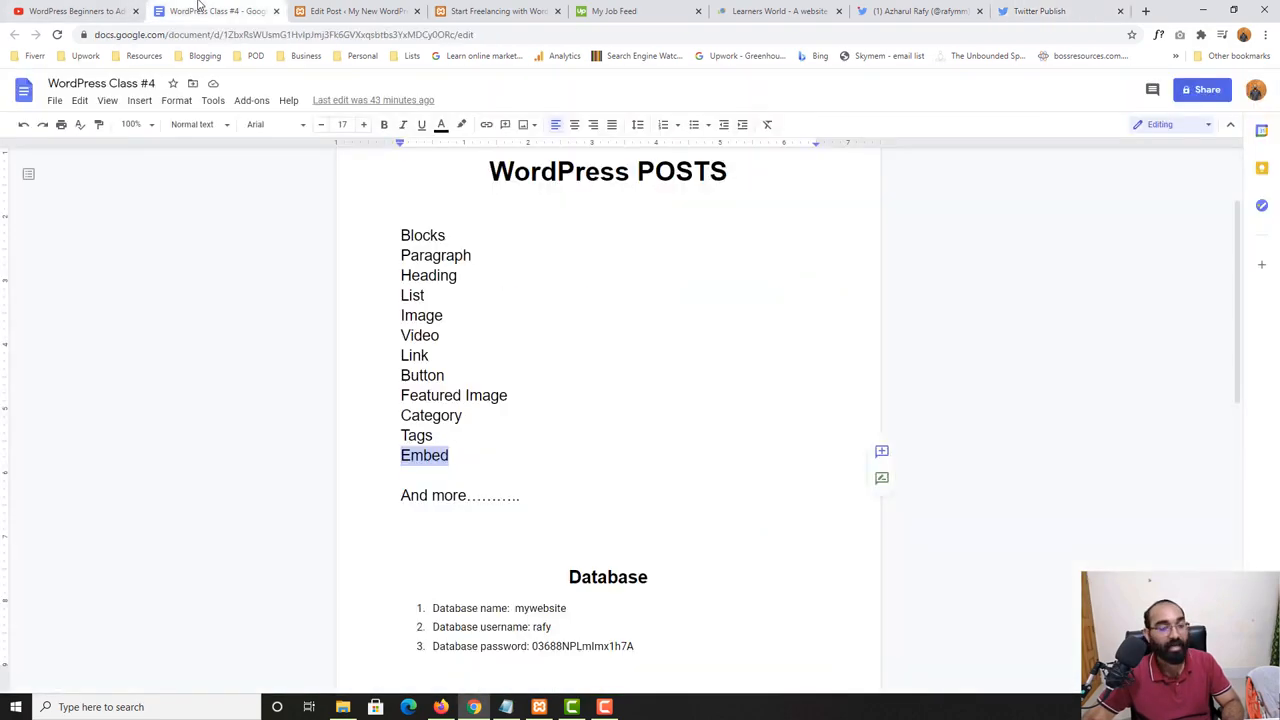
{"action": "left_click", "coordinate": [307, 8]}
{"action": "left_click", "coordinate": [558, 298]}
- Switch the Custom HTML block to its preview and update the post
{"action": "scroll", "coordinate": [506, 449], "scroll_direction": "up", "scroll_amount": 2}
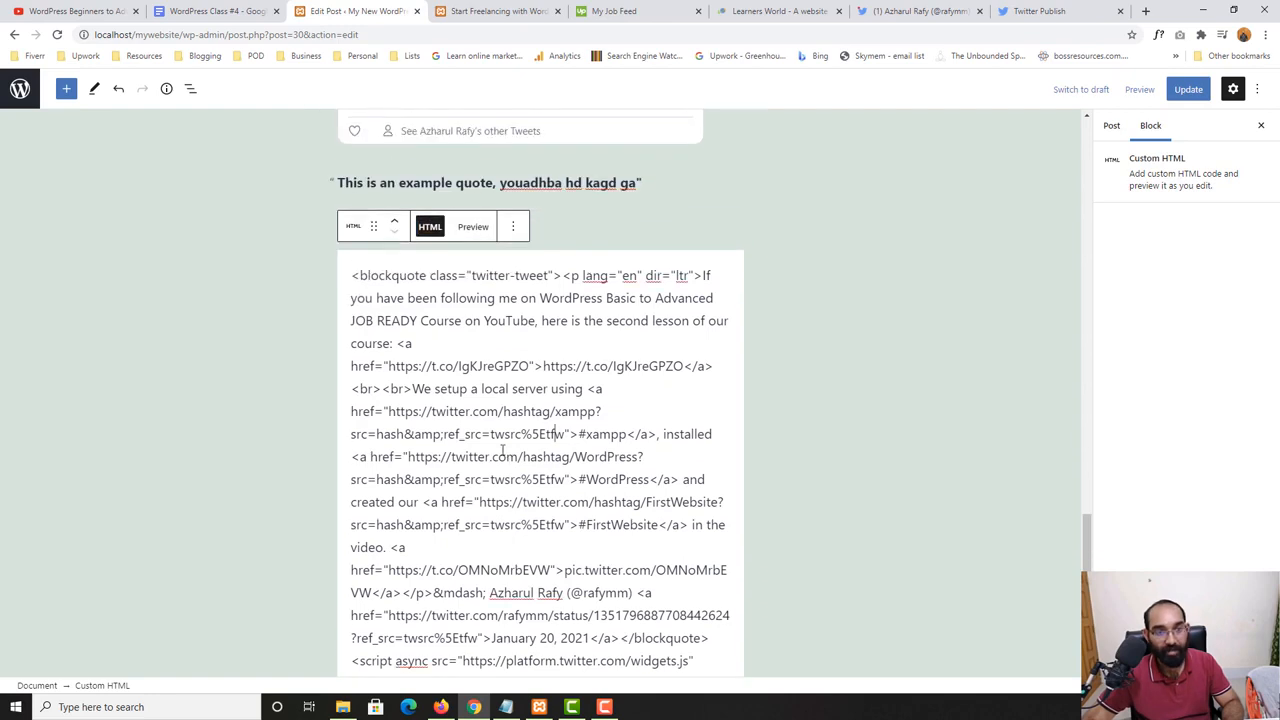
{"action": "key", "text": "ctrl+a"}
{"action": "left_click", "coordinate": [498, 449]}
{"action": "left_click", "coordinate": [474, 229]}
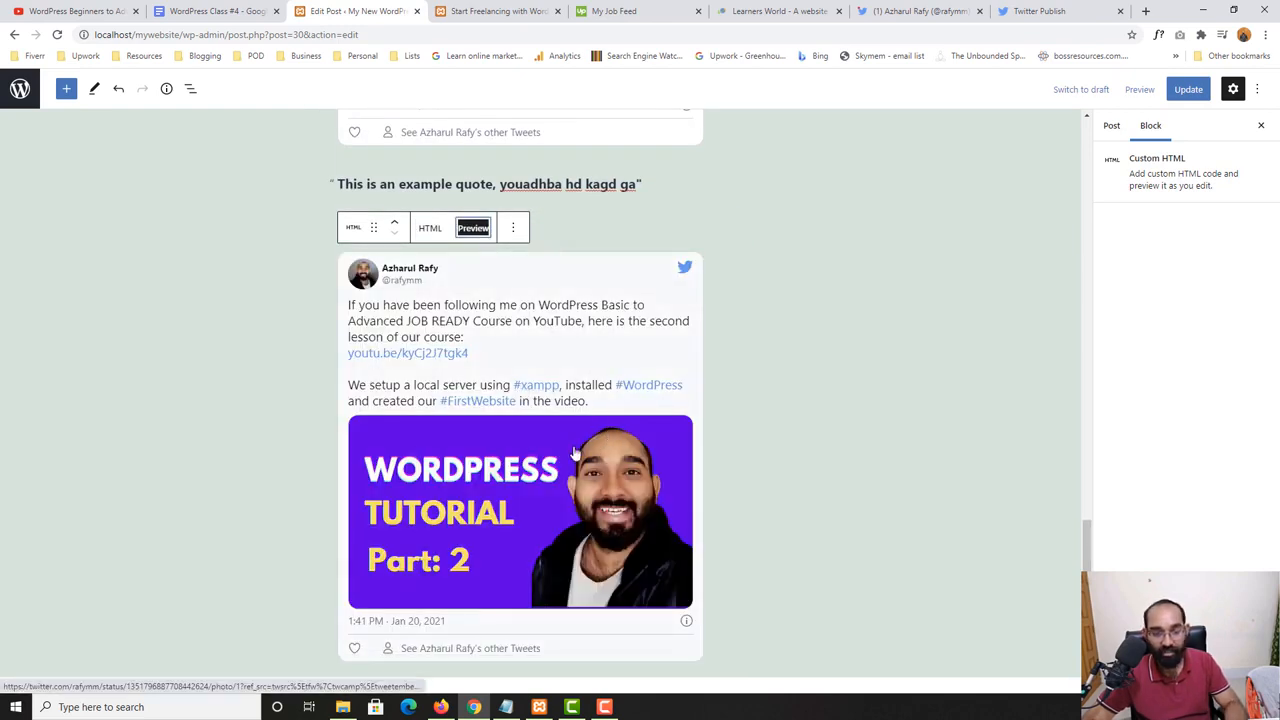
{"action": "left_click", "coordinate": [1186, 90]}
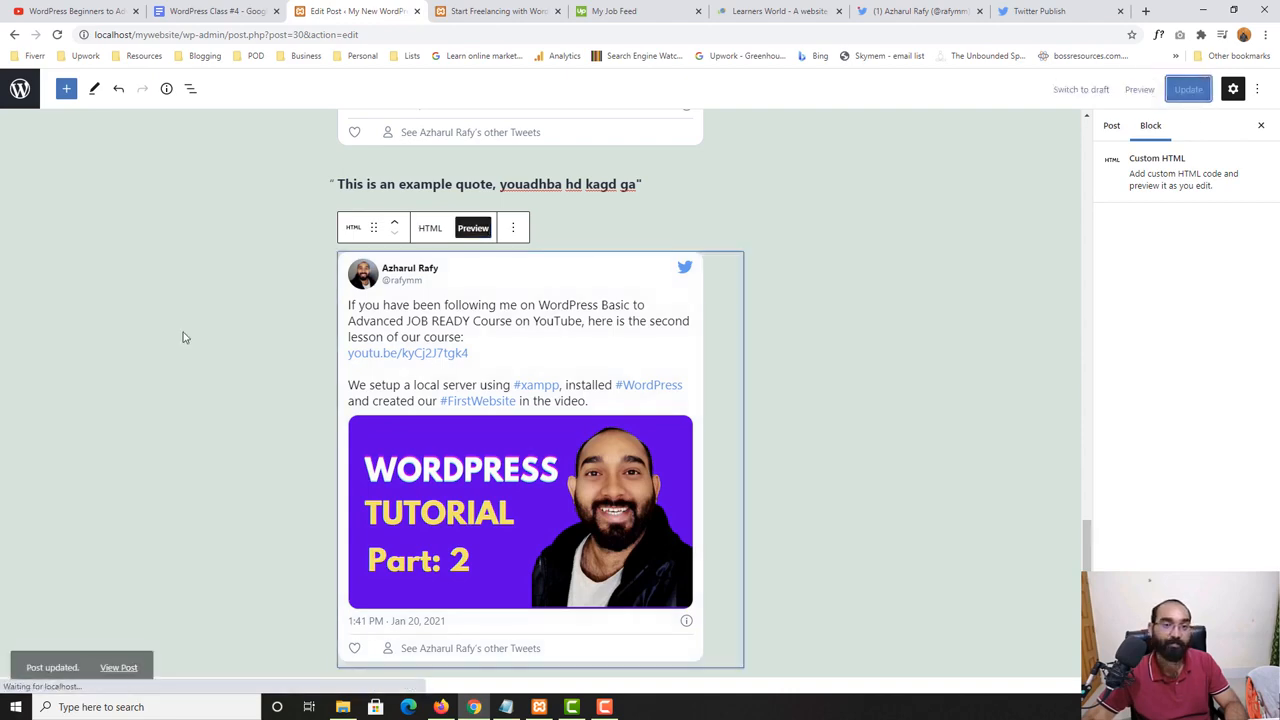
- Check the live page for the tweet added with Custom HTML and compare both tweets in the post editor
{"action": "left_click", "coordinate": [498, 11]}
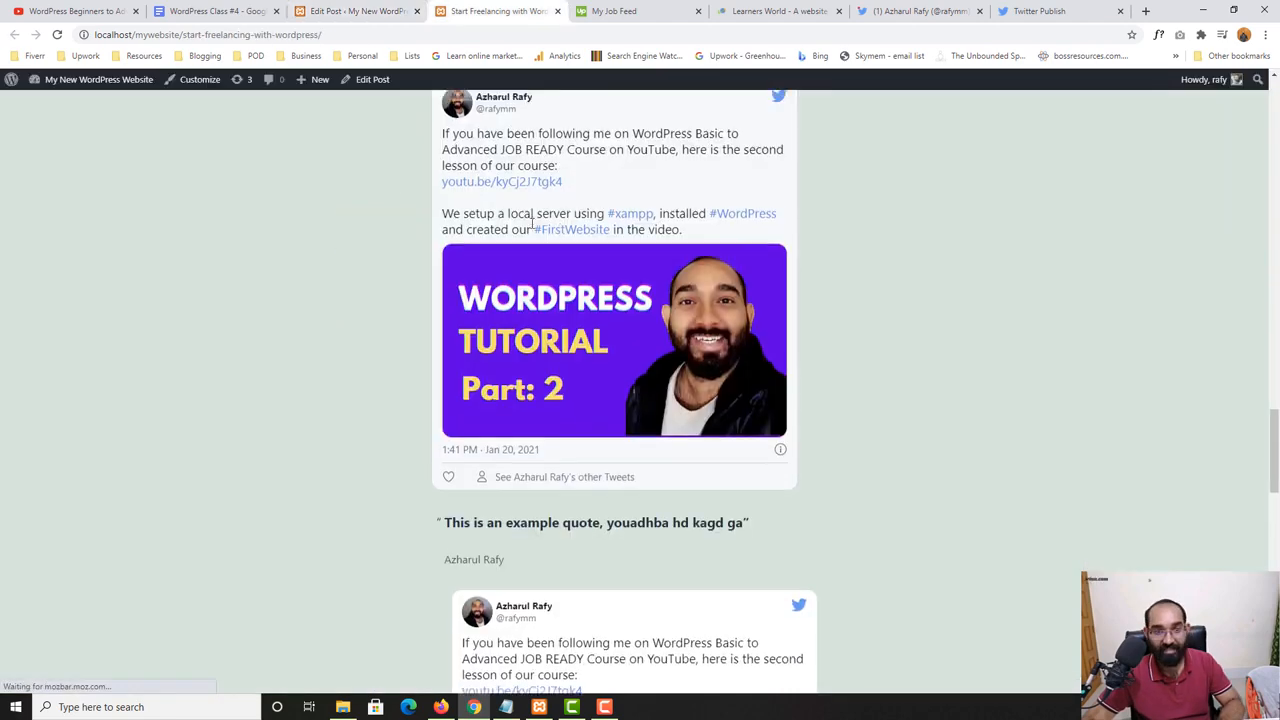
{"action": "scroll", "coordinate": [532, 260], "scroll_direction": "up", "scroll_amount": 2}
{"action": "scroll", "coordinate": [578, 355], "scroll_direction": "down", "scroll_amount": 3}
{"action": "left_click", "coordinate": [340, 11]}
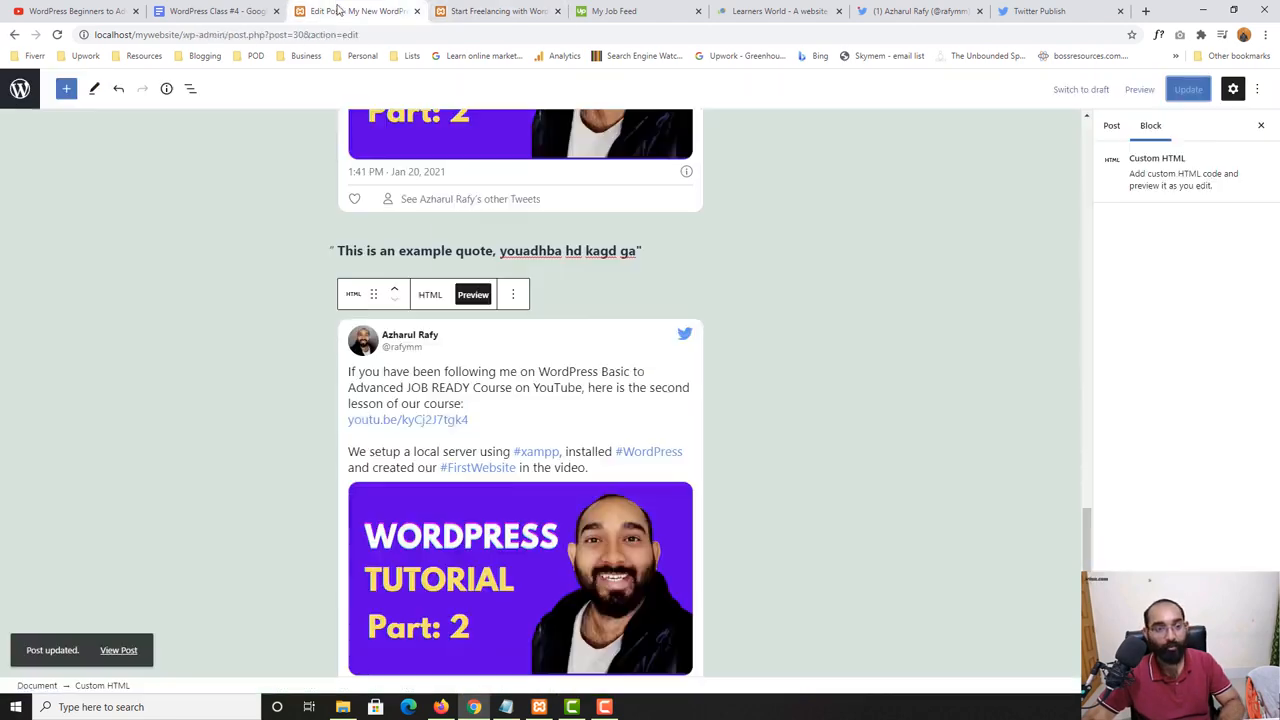
{"action": "scroll", "coordinate": [430, 366], "scroll_direction": "up", "scroll_amount": 5}
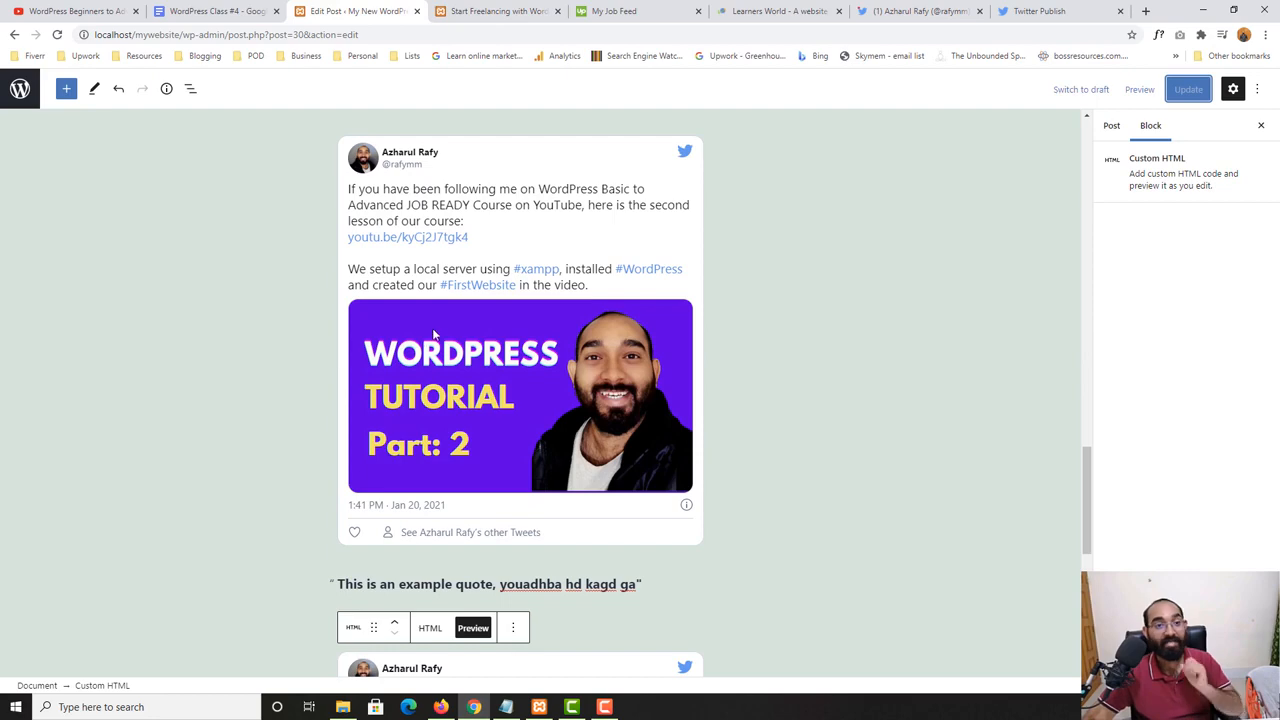
{"action": "scroll", "coordinate": [458, 335], "scroll_direction": "down", "scroll_amount": 4}
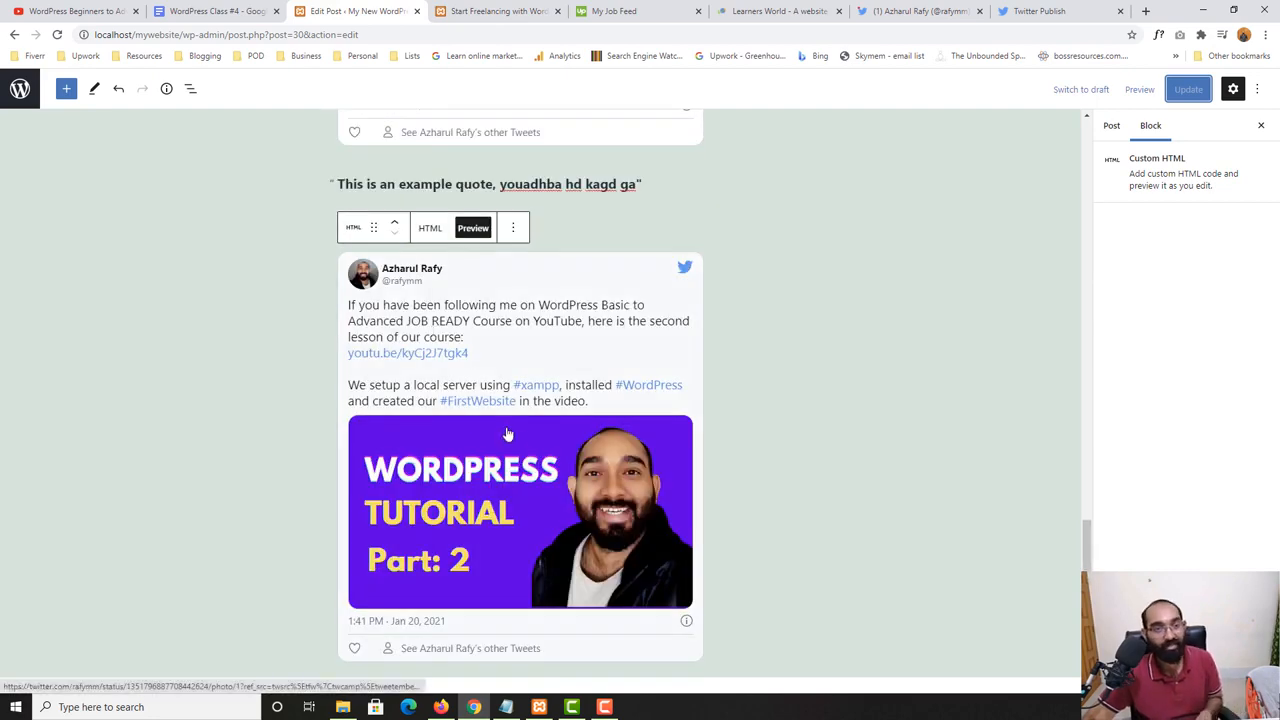
- Add a Preformatted block below the Custom HTML tweet and place the cursor in it
{"action": "left_click", "coordinate": [66, 89]}
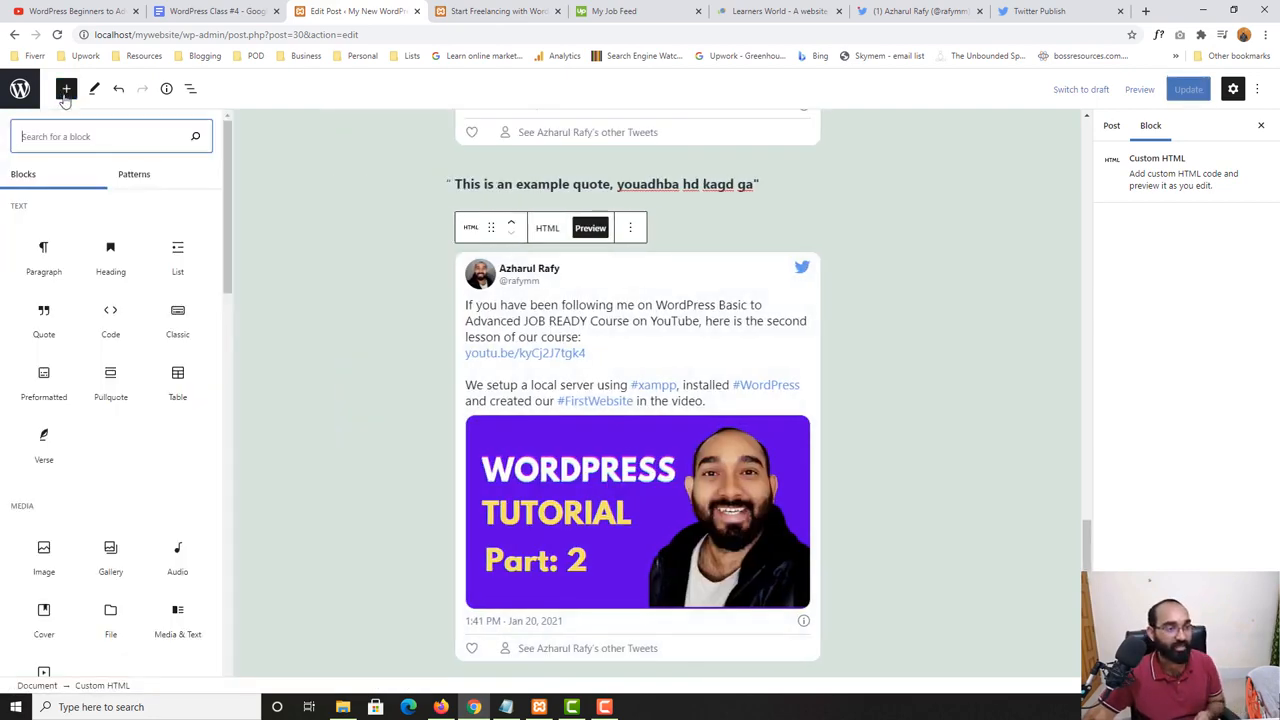
{"action": "left_click", "coordinate": [44, 380]}
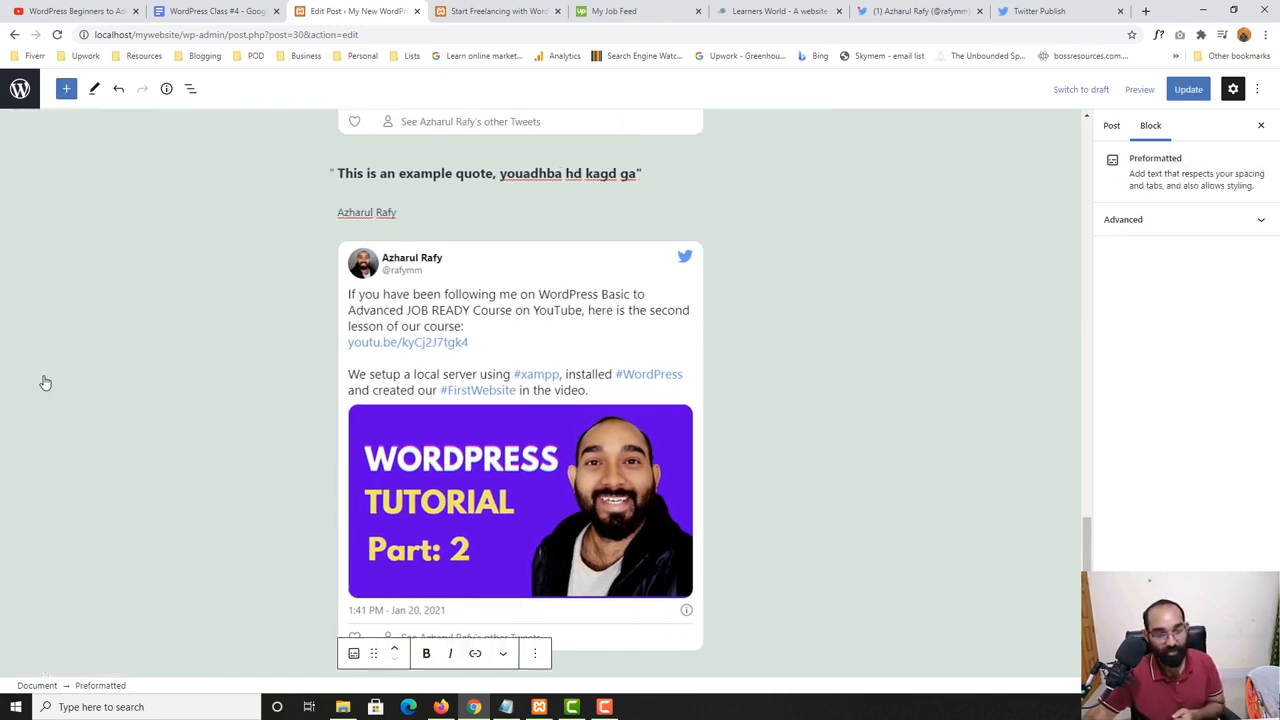
{"action": "scroll", "coordinate": [430, 318], "scroll_direction": "up", "scroll_amount": 1}
{"action": "scroll", "coordinate": [166, 414], "scroll_direction": "down", "scroll_amount": 4}
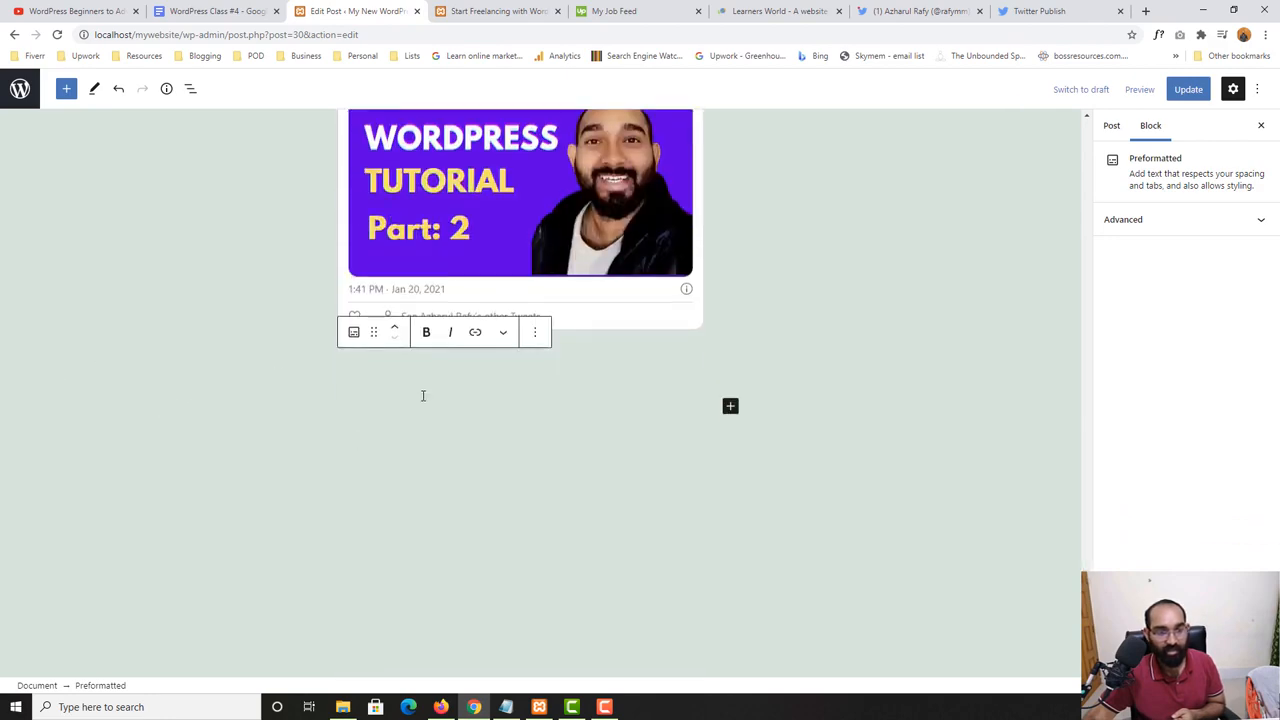
{"action": "left_click", "coordinate": [399, 387]}
{"action": "left_click", "coordinate": [389, 371]}
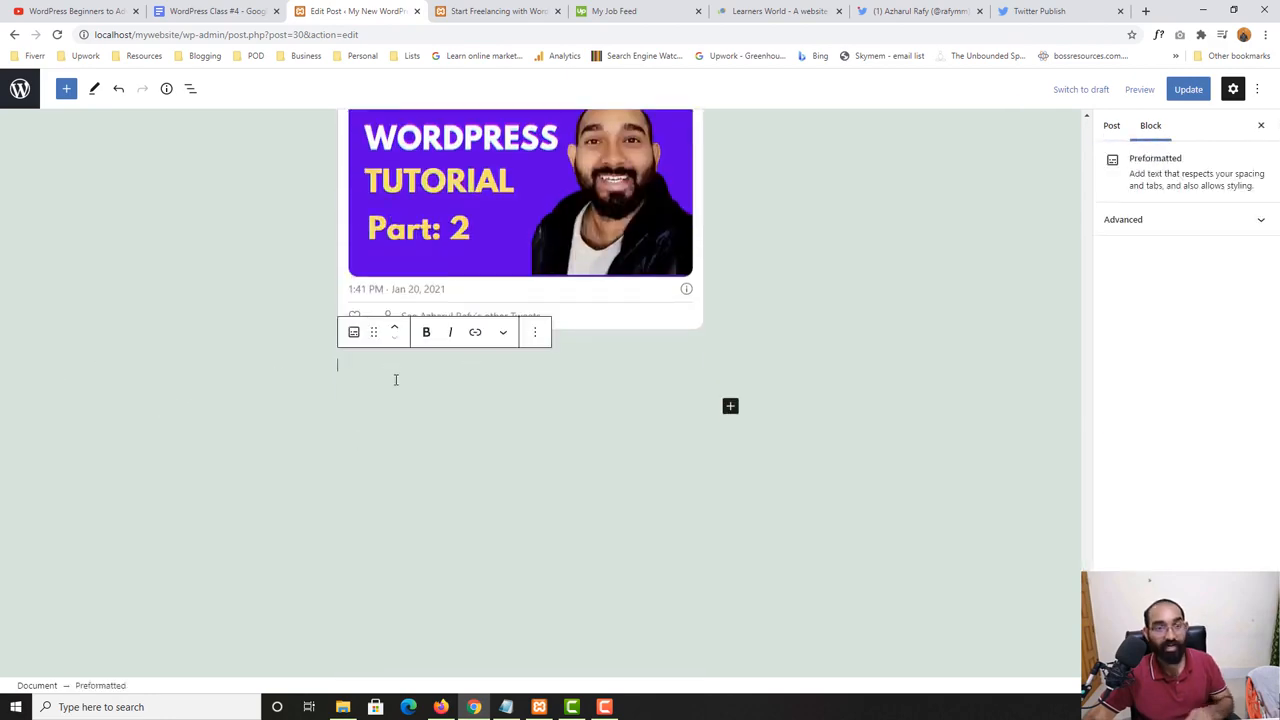
- Copy the "How to Start Freelancing?" excerpt from the Learners World site and paste it into the Preformatted block
{"action": "left_click", "coordinate": [782, 11]}
{"action": "right_click", "coordinate": [376, 294]}
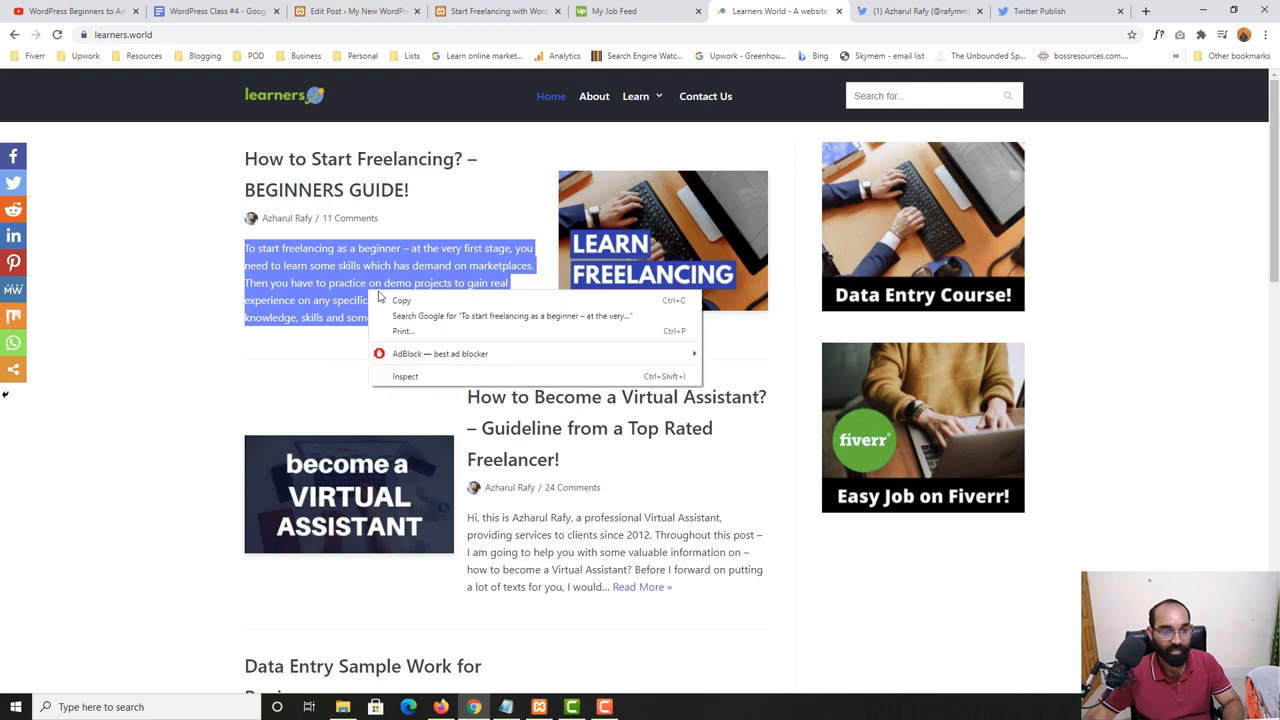
{"action": "left_click", "coordinate": [401, 300]}
{"action": "left_click", "coordinate": [355, 11]}
{"action": "key", "text": "ctrl+v"}
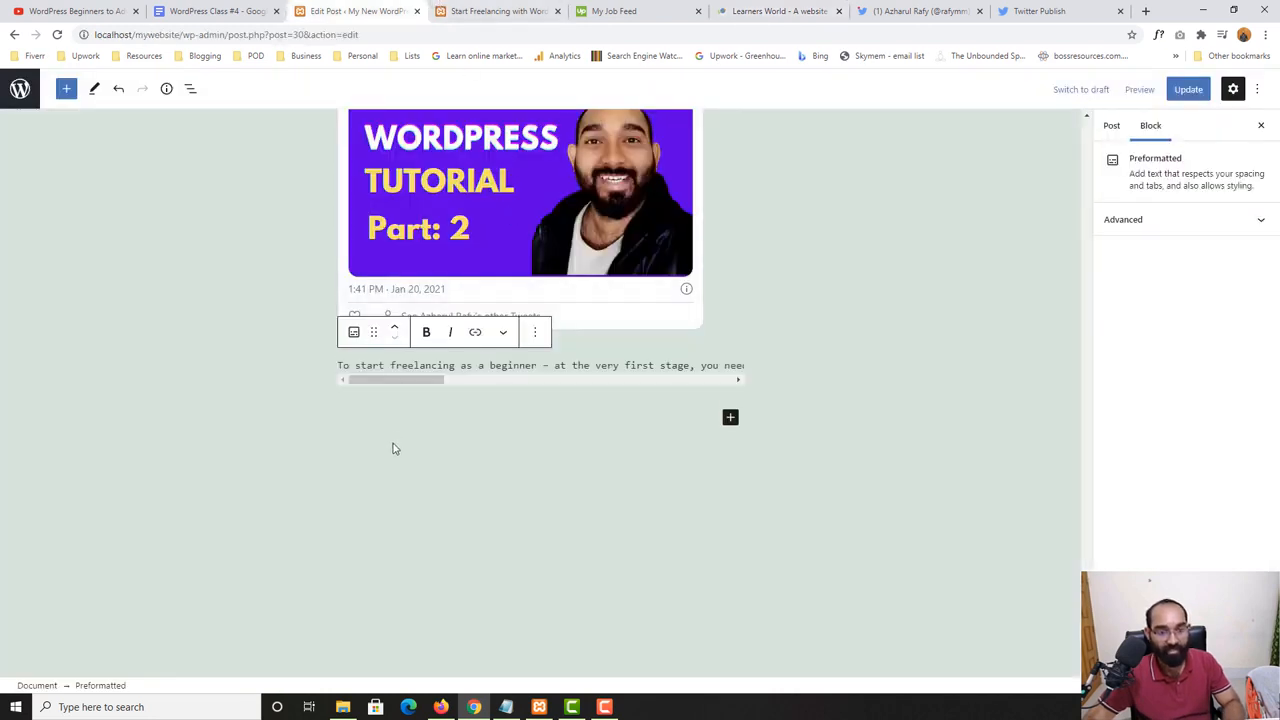
- Update the post, reload its live page and check the preformatted text below the second tweet
{"action": "left_click", "coordinate": [1188, 89]}
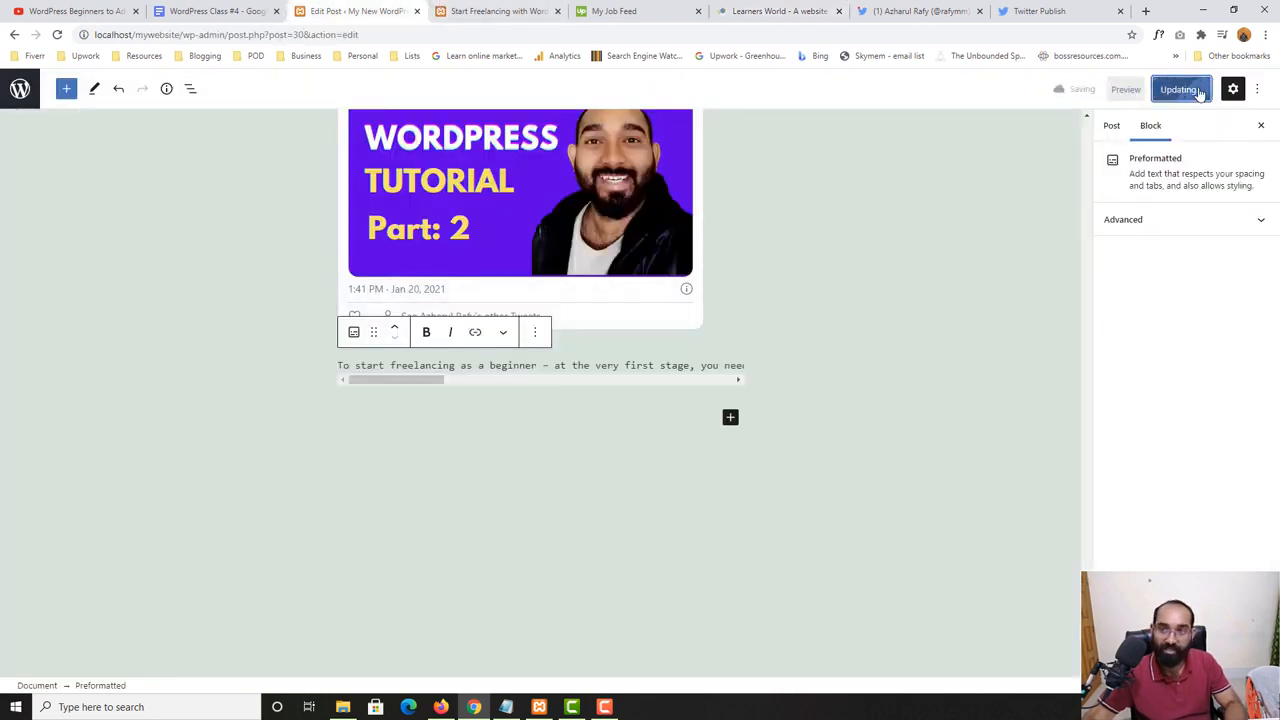
{"action": "left_click", "coordinate": [482, 9]}
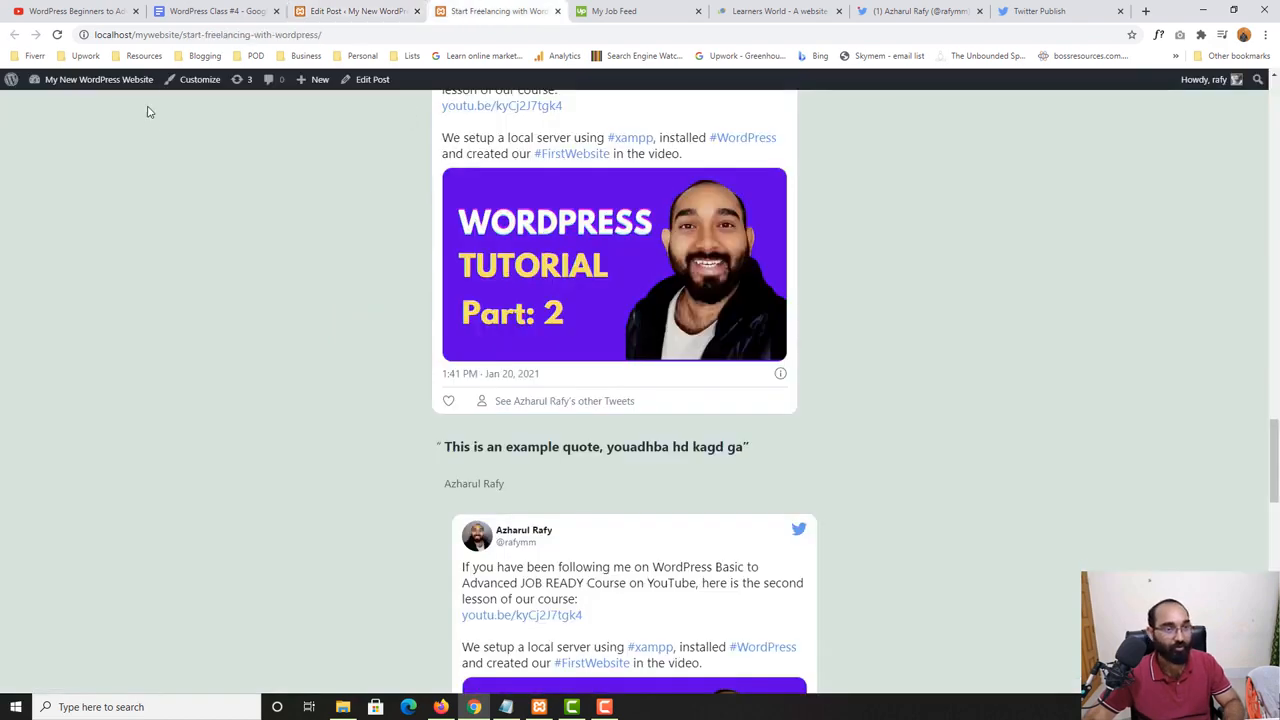
{"action": "left_click", "coordinate": [58, 34]}
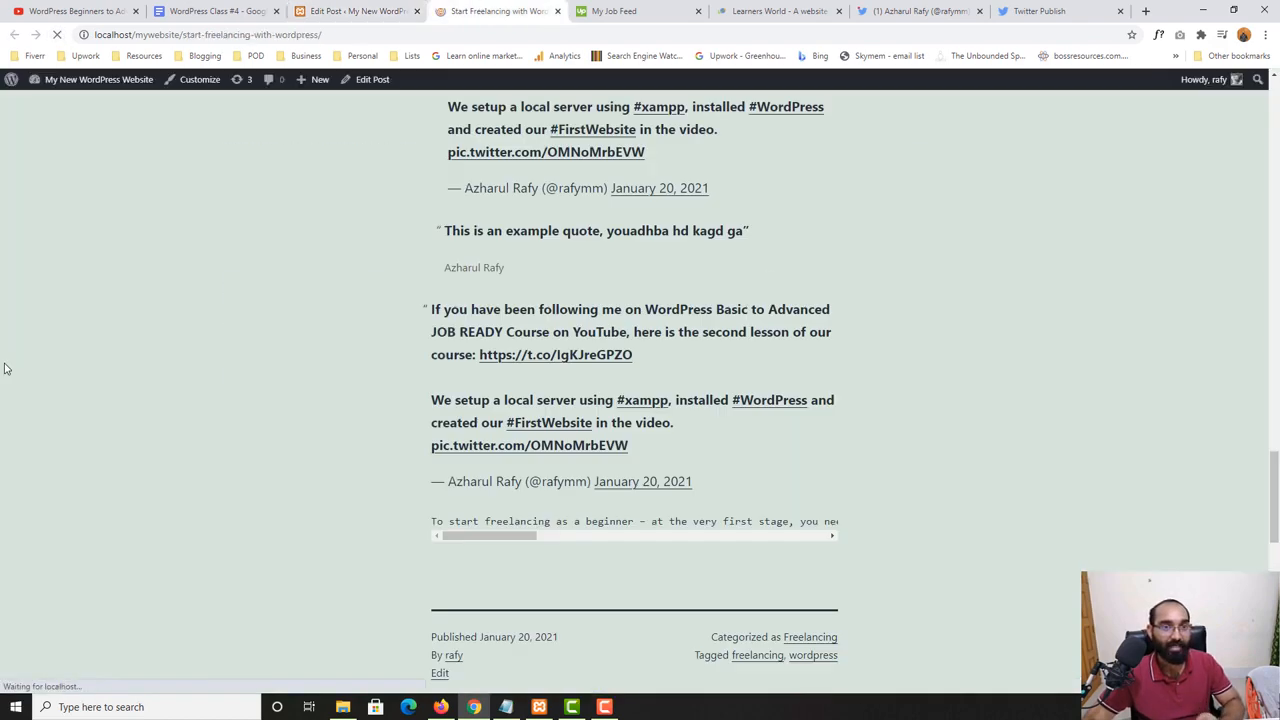
{"action": "scroll", "coordinate": [486, 323], "scroll_direction": "down", "scroll_amount": 4}
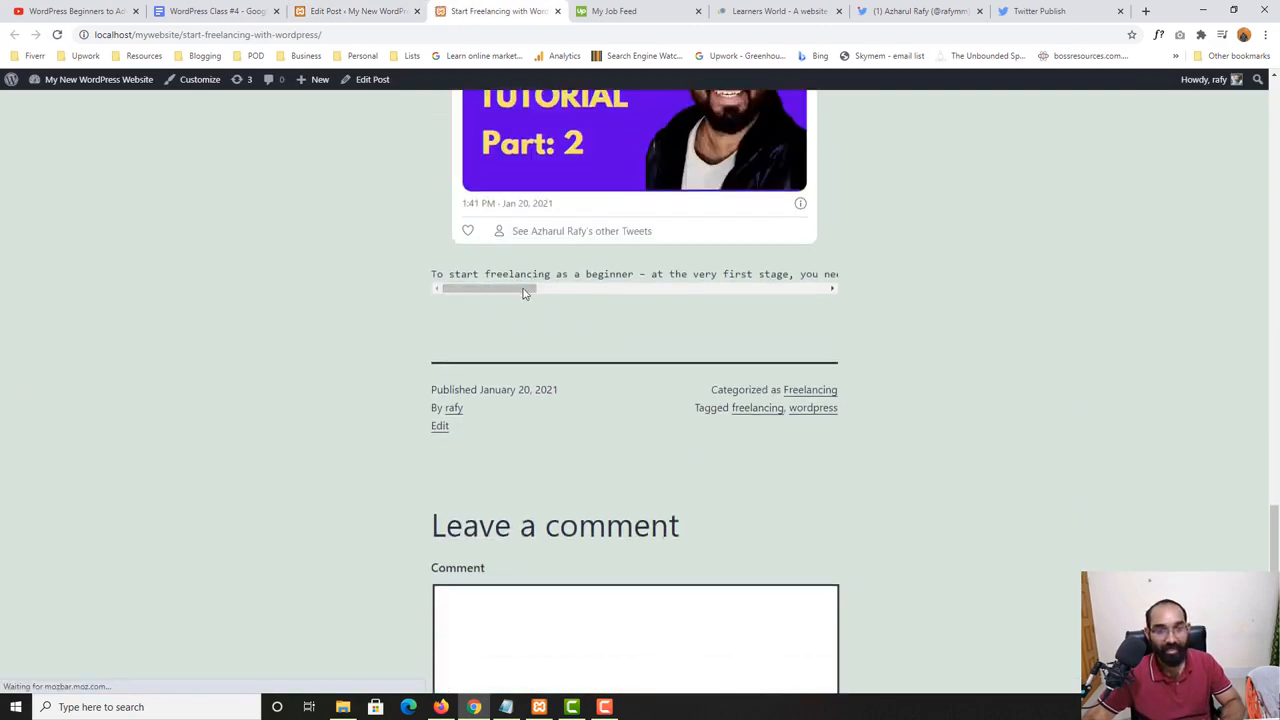
- Review the live page from the embedded video down to the preformatted text
{"action": "scroll", "coordinate": [526, 286], "scroll_direction": "up", "scroll_amount": 10}
{"action": "scroll", "coordinate": [465, 340], "scroll_direction": "up", "scroll_amount": 4}
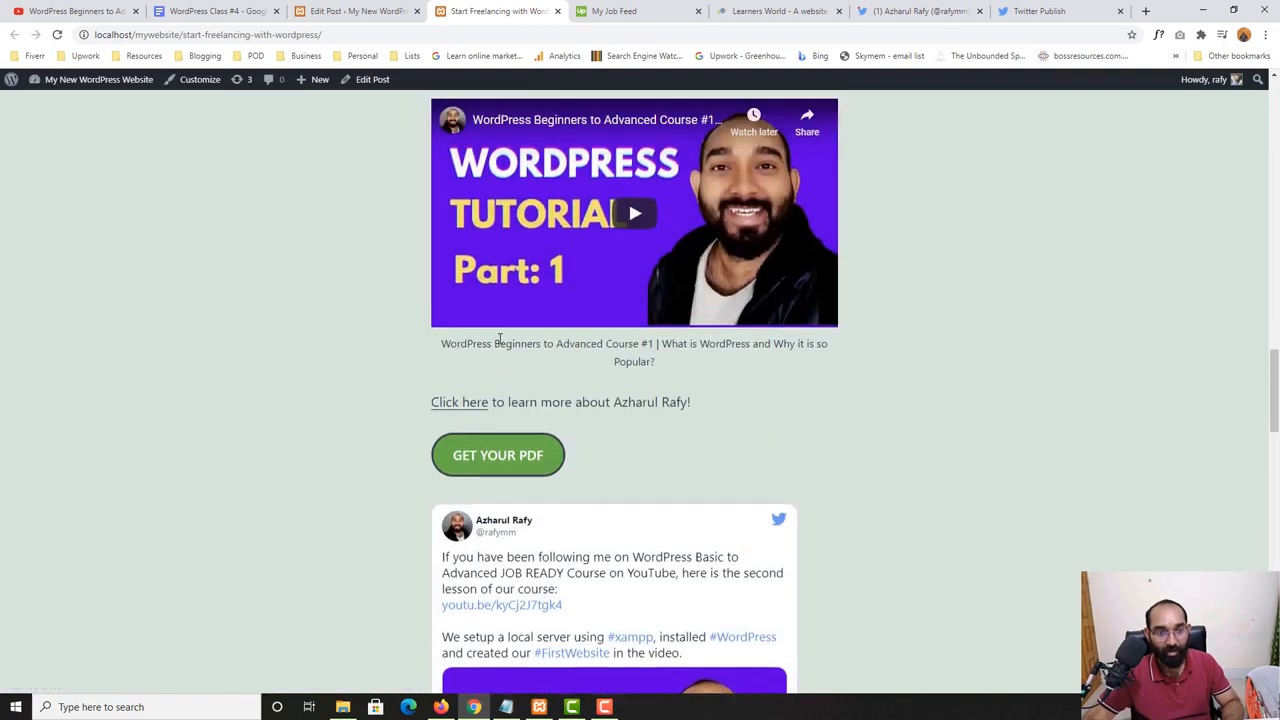
{"action": "left_click_drag", "start_coordinate": [459, 215], "coordinate": [211, 463]}
{"action": "scroll", "coordinate": [180, 471], "scroll_direction": "down", "scroll_amount": 12}
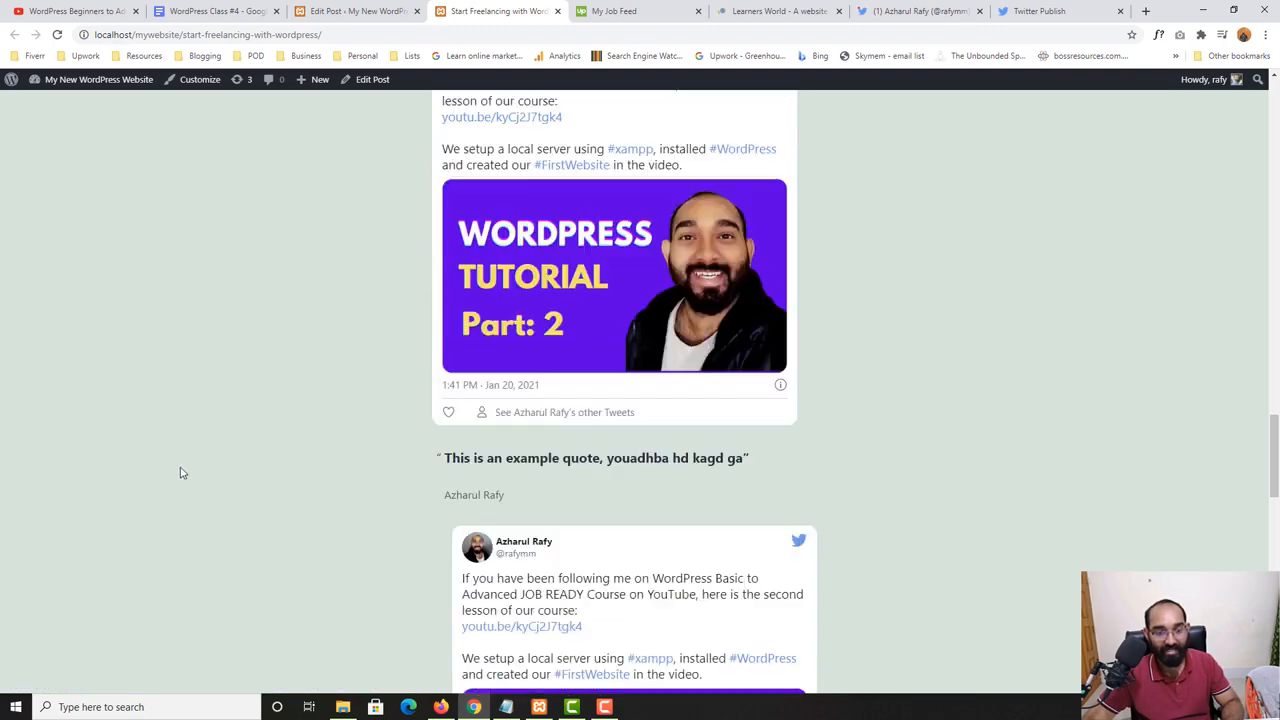
{"action": "left_click_drag", "start_coordinate": [494, 366], "coordinate": [414, 367]}
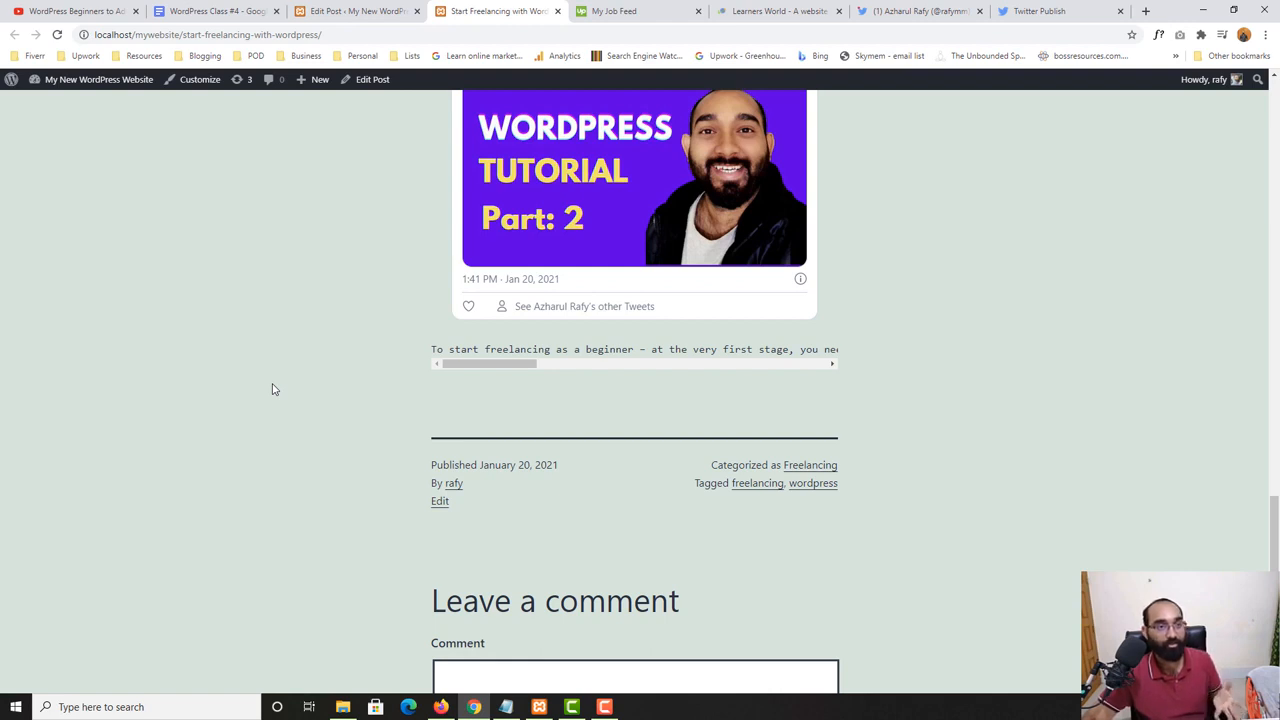
- Insert a Table block with 3 columns and 5 rows below the preformatted text in the post editor
{"action": "mouse_move", "coordinate": [459, 370]}
{"action": "left_mouse_down"}
{"action": "mouse_move", "coordinate": [760, 370]}
{"action": "mouse_move", "coordinate": [481, 368]}
{"action": "left_mouse_up"}
{"action": "left_click", "coordinate": [357, 12]}
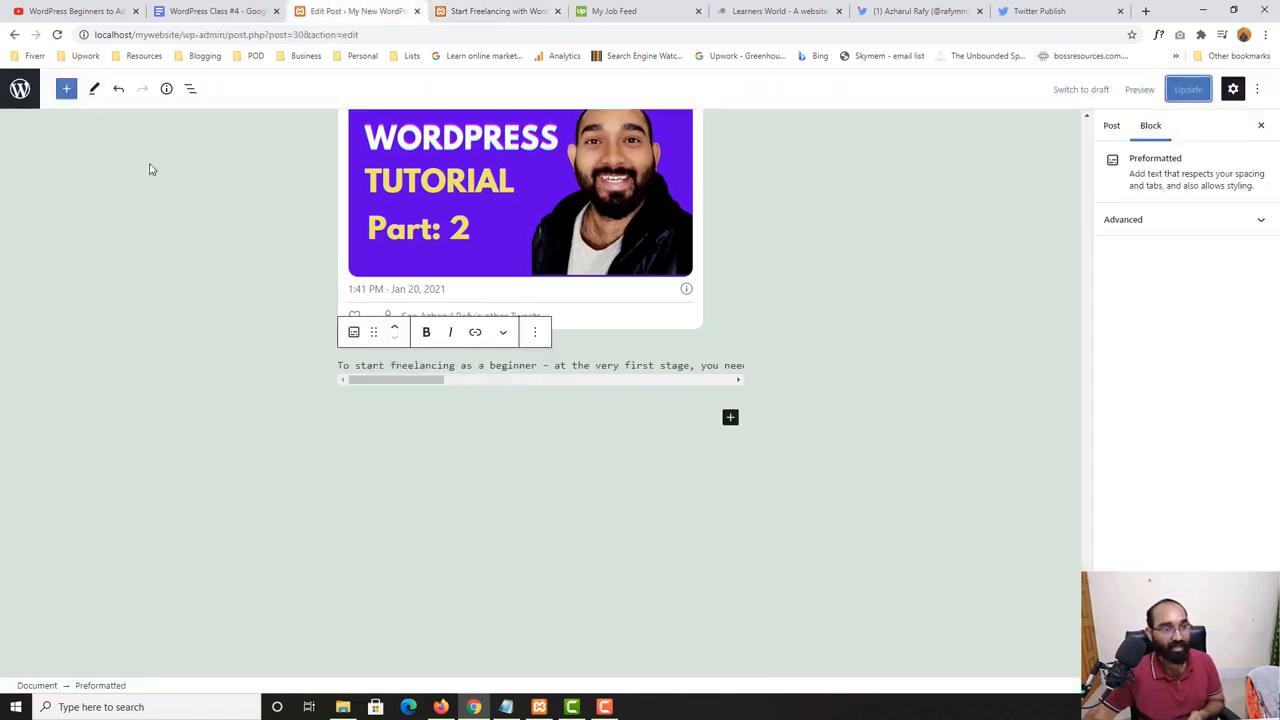
{"action": "left_click", "coordinate": [66, 89]}
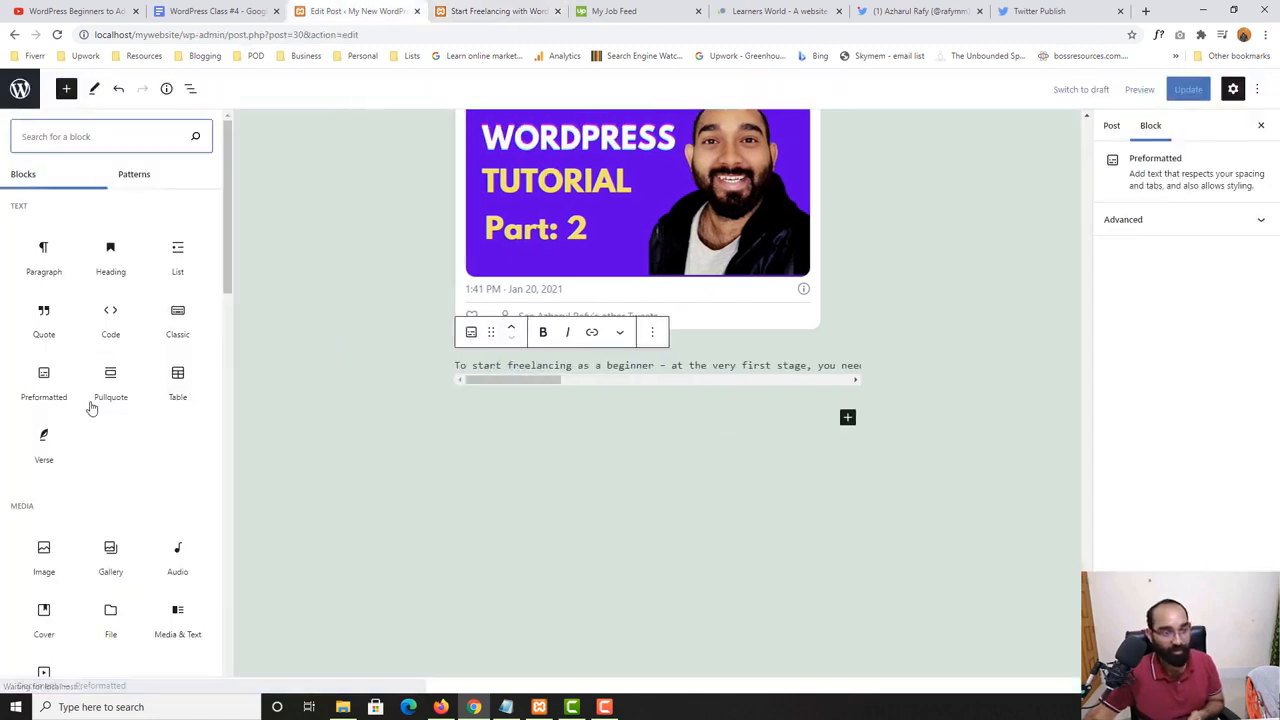
{"action": "left_click", "coordinate": [178, 385]}
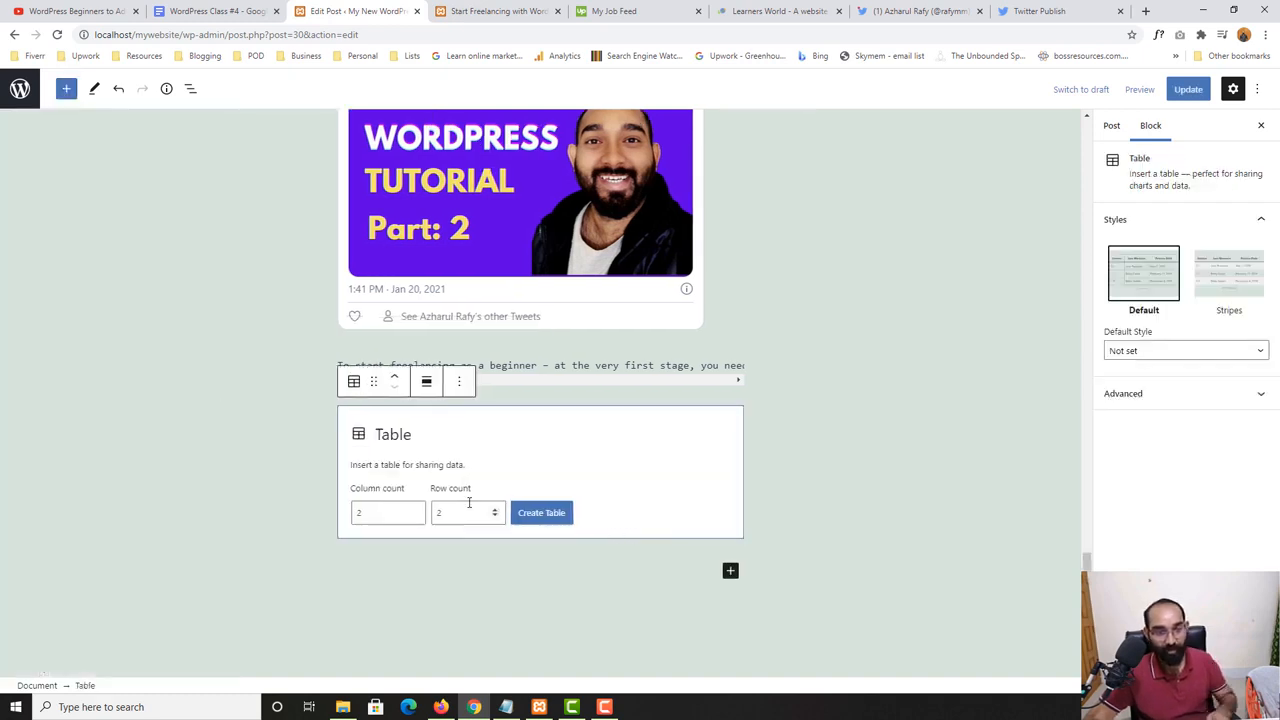
{"action": "left_click_drag", "start_coordinate": [370, 517], "coordinate": [346, 518]}
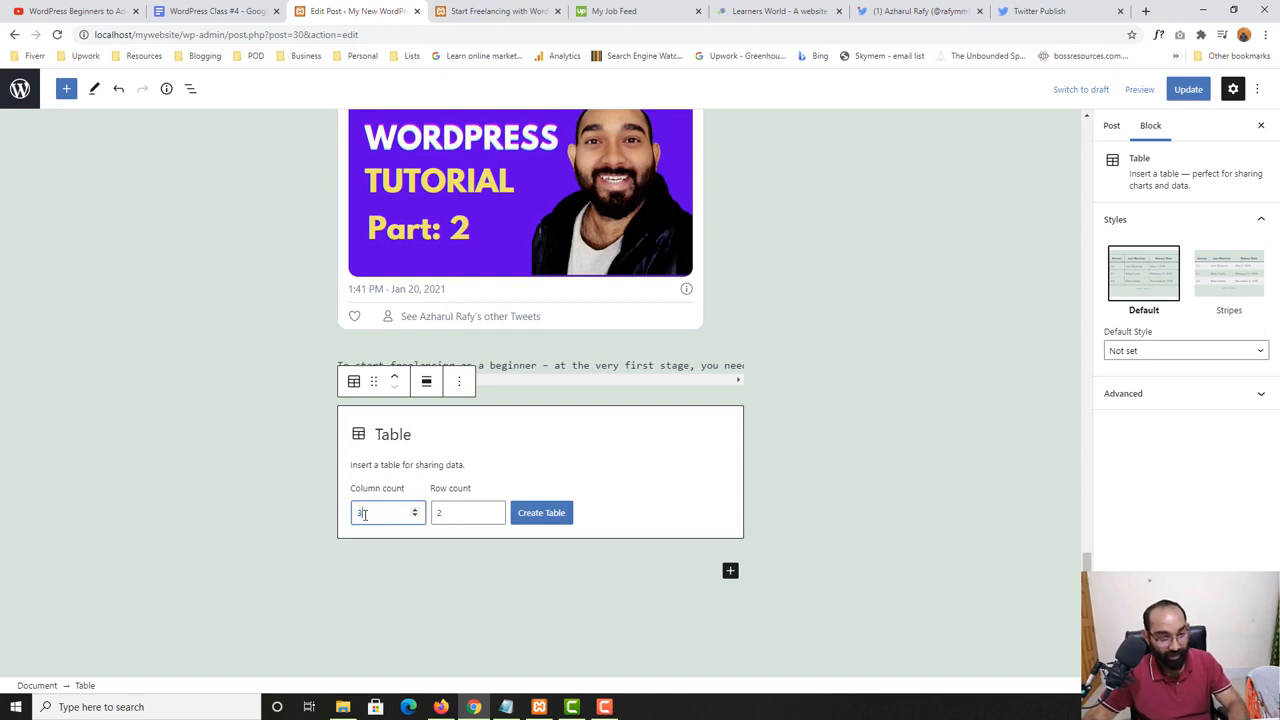
{"action": "left_click_drag", "start_coordinate": [460, 517], "coordinate": [437, 516]}
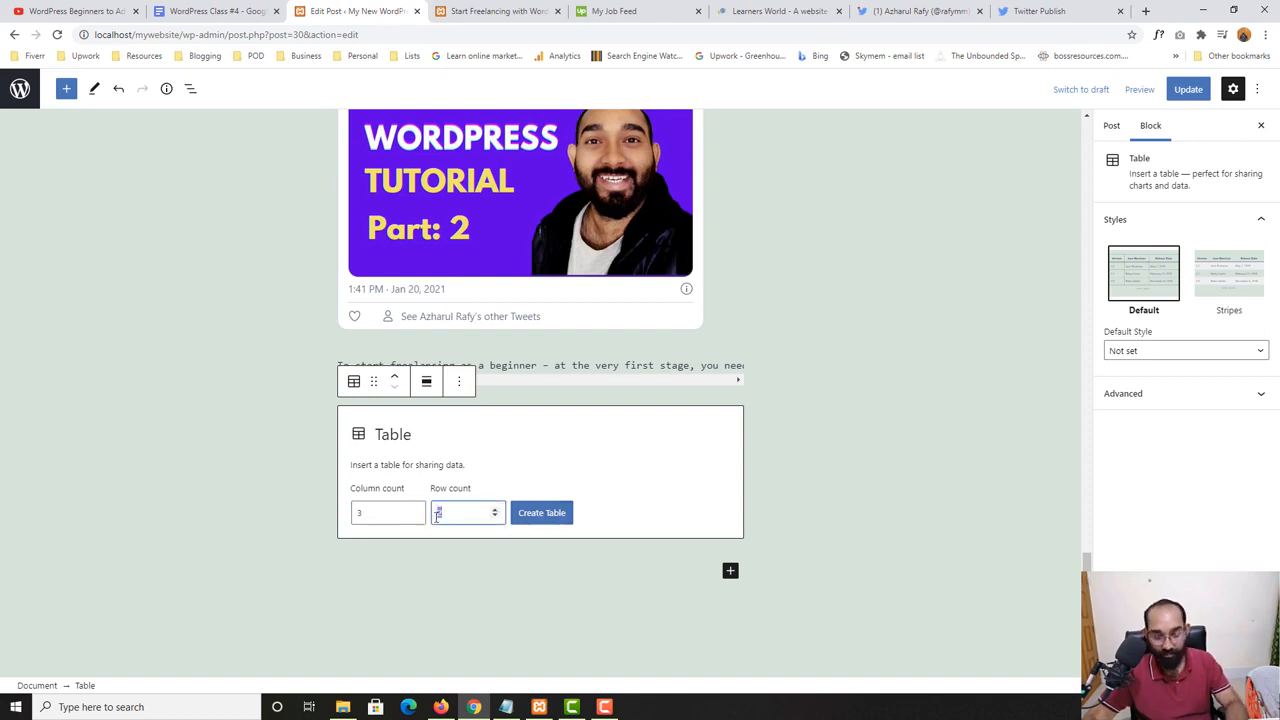
{"action": "left_click", "coordinate": [560, 513]}
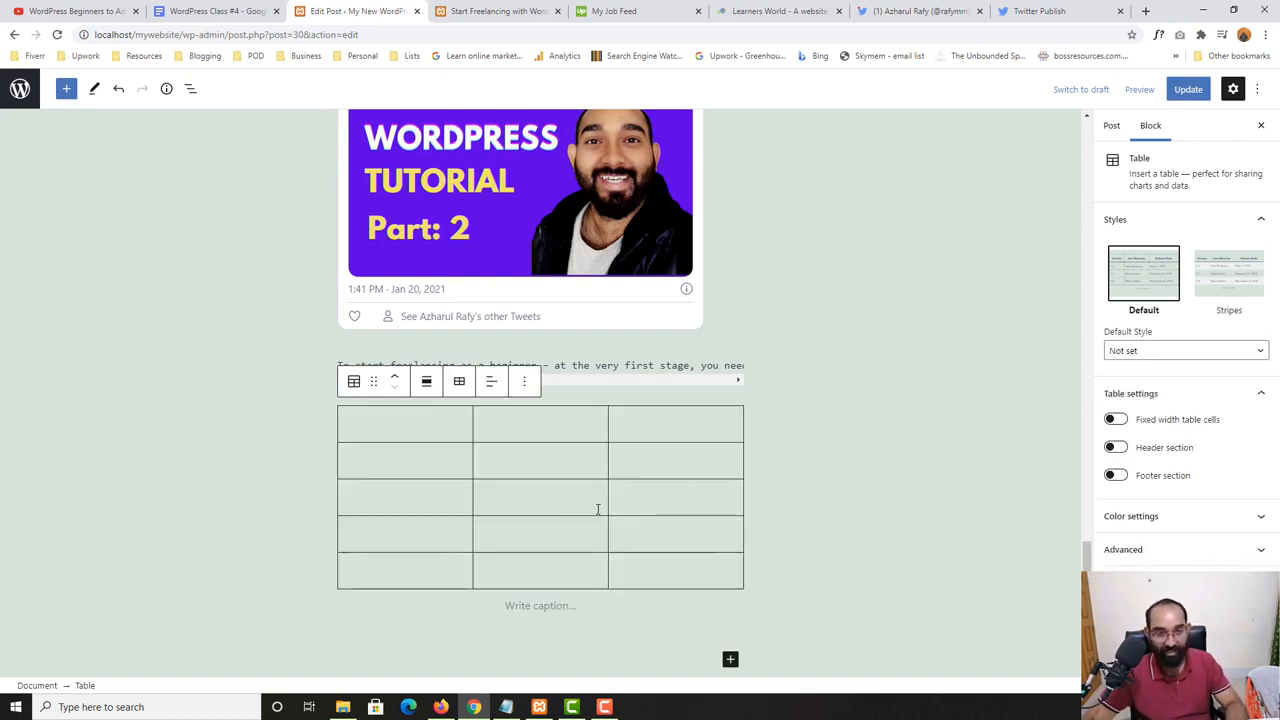
- Fill the table's first row with the column headings "Name", "Country" and "Joined (yes/no)"
{"action": "left_click", "coordinate": [414, 437]}
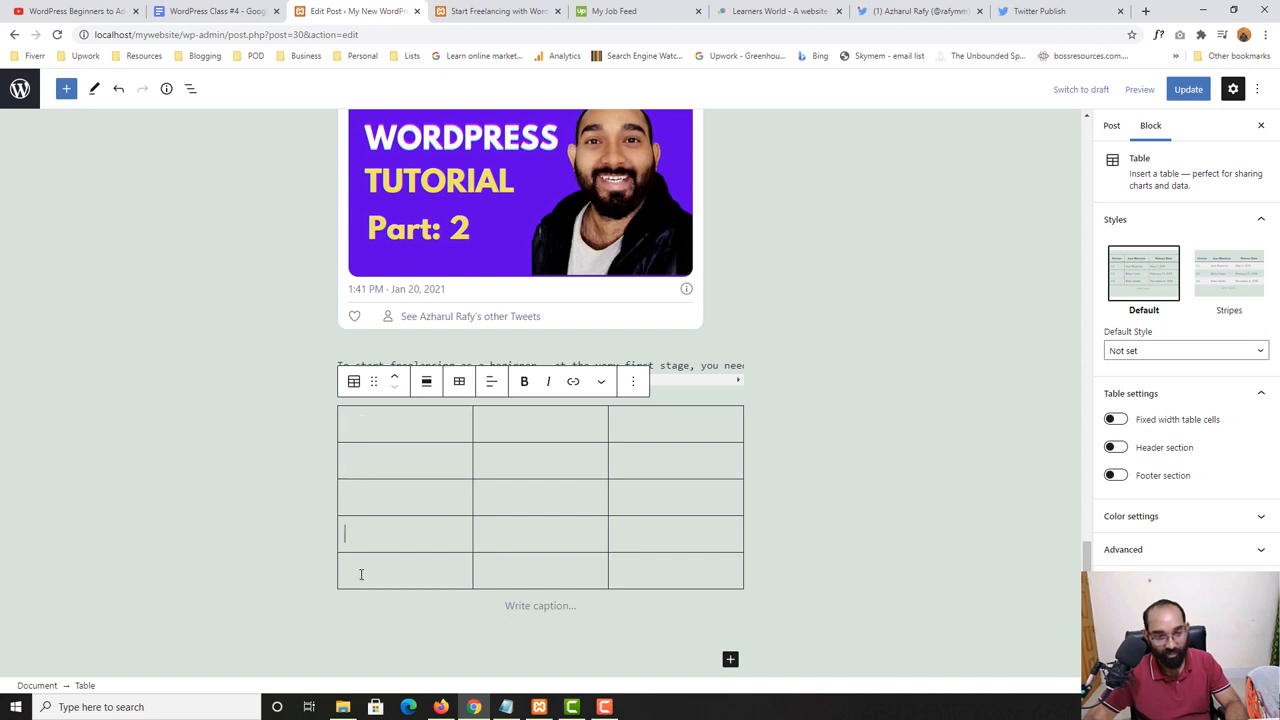
{"action": "type", "text": "N ame"}
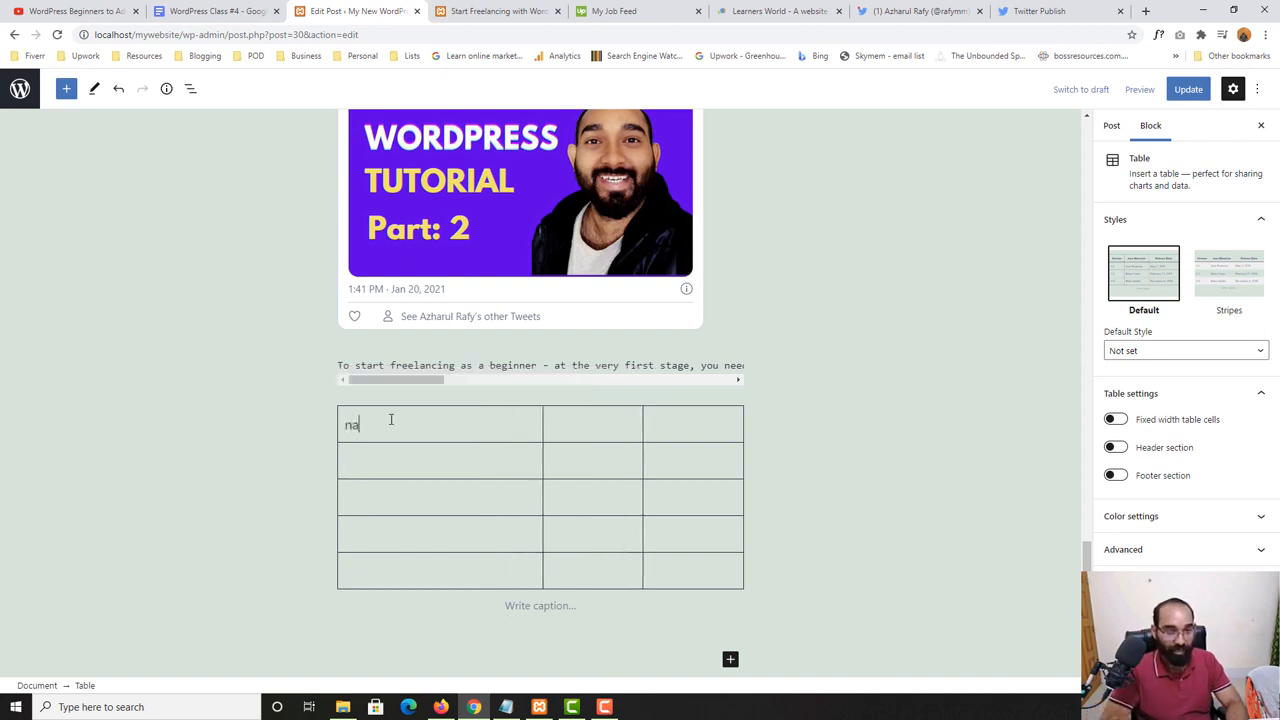
{"action": "key", "text": "BackSpace"}
{"action": "key", "text": "BackSpace"}
{"action": "key", "text": "BackSpace"}
{"action": "key", "text": "BackSpace"}
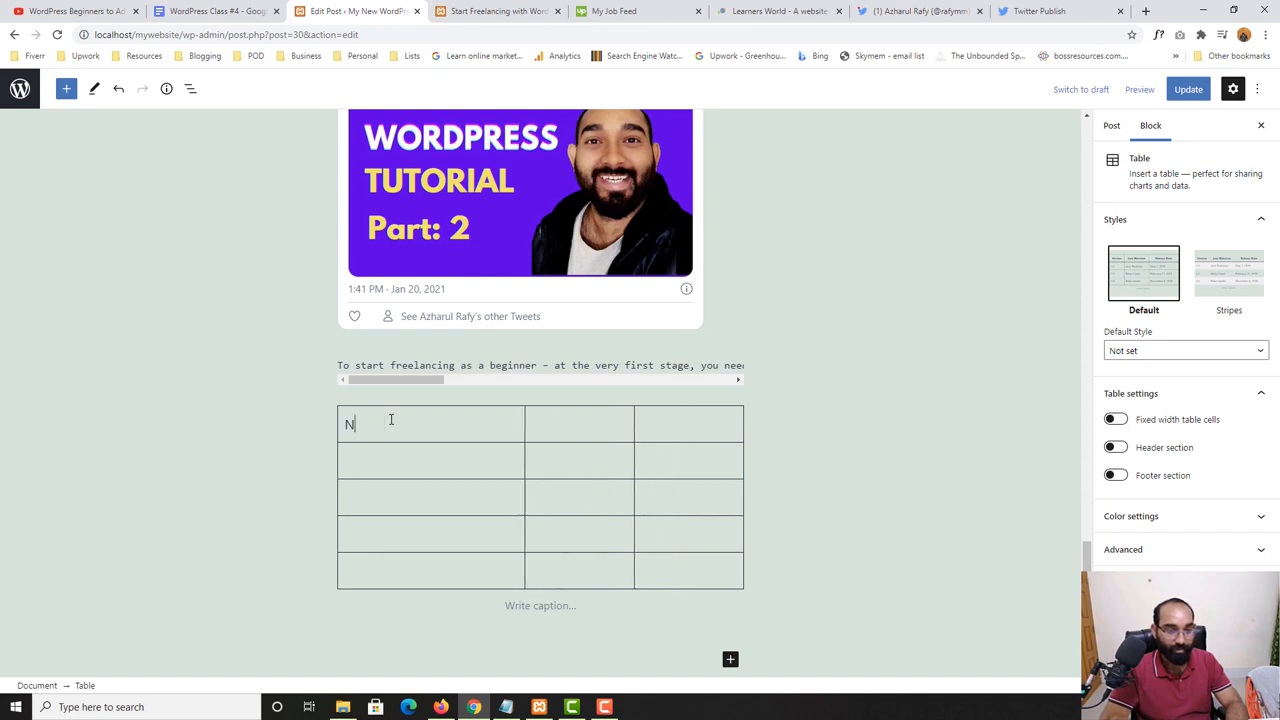
{"action": "type", "text": "ame"}
{"action": "key", "text": "Tab"}
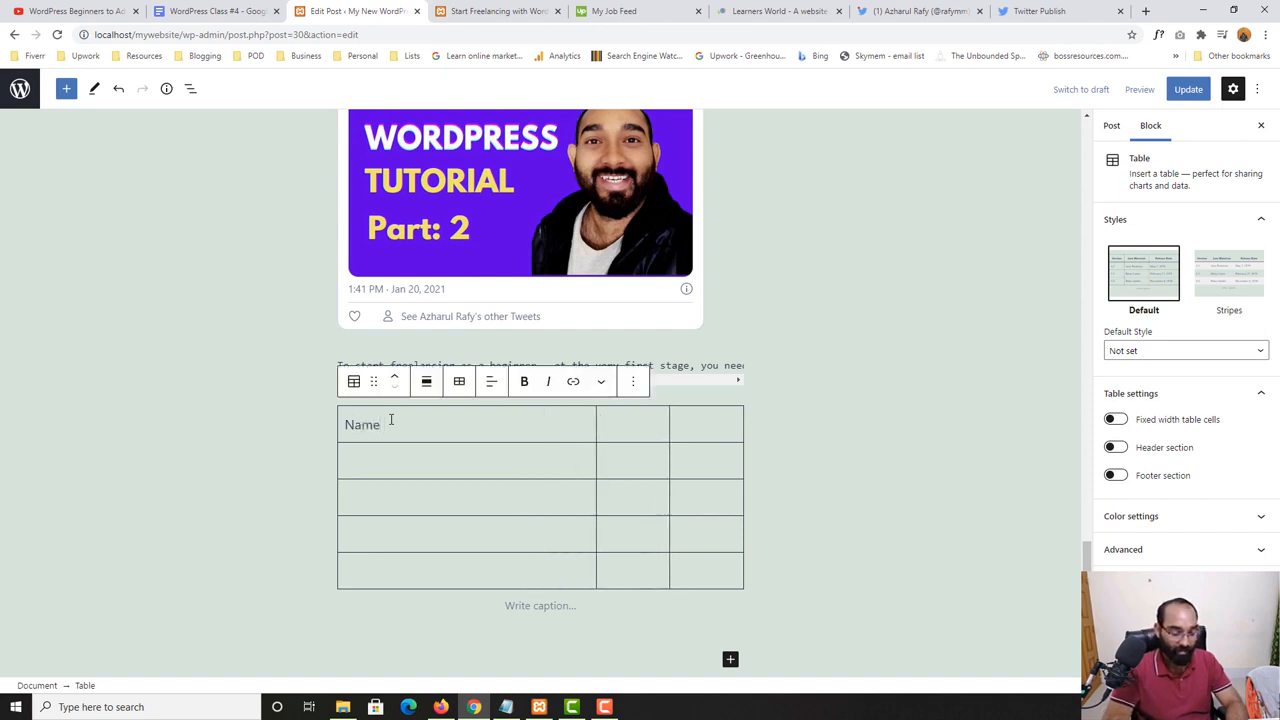
{"action": "type", "text": "Country"}
{"action": "key", "text": "Tab"}
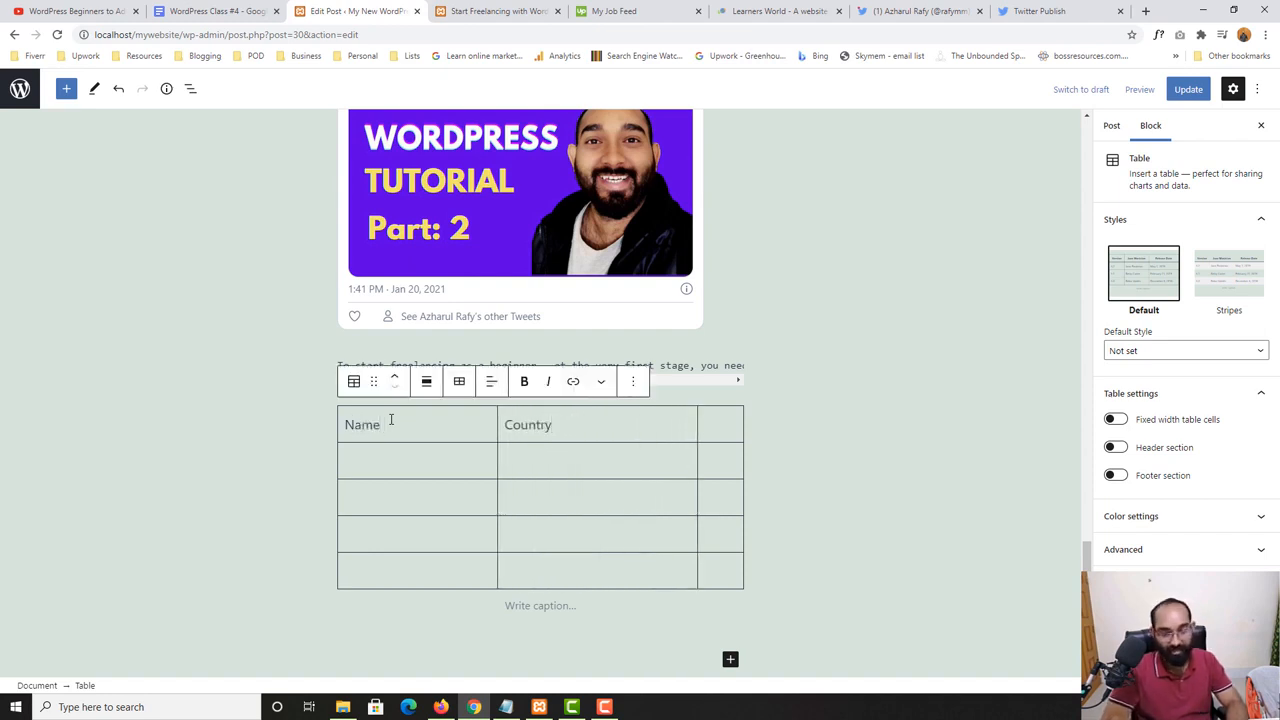
{"action": "type", "text": "Joi"}
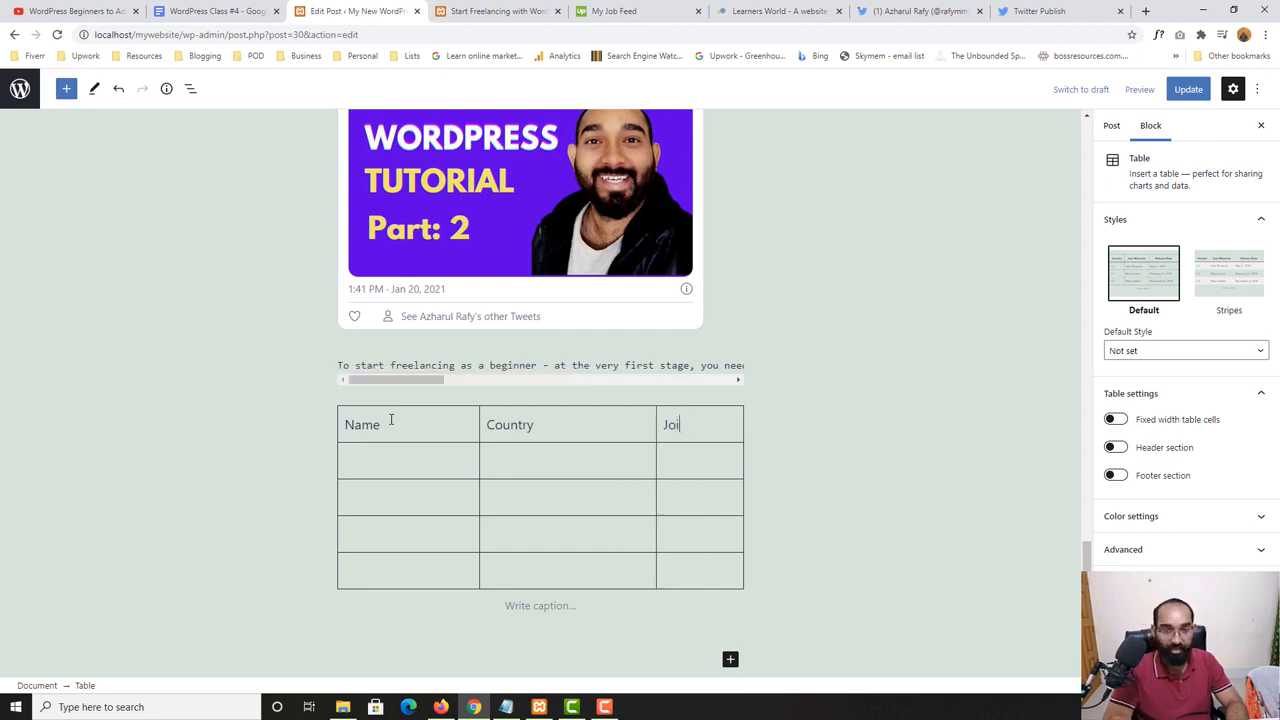
{"action": "type", "text": "ned "}
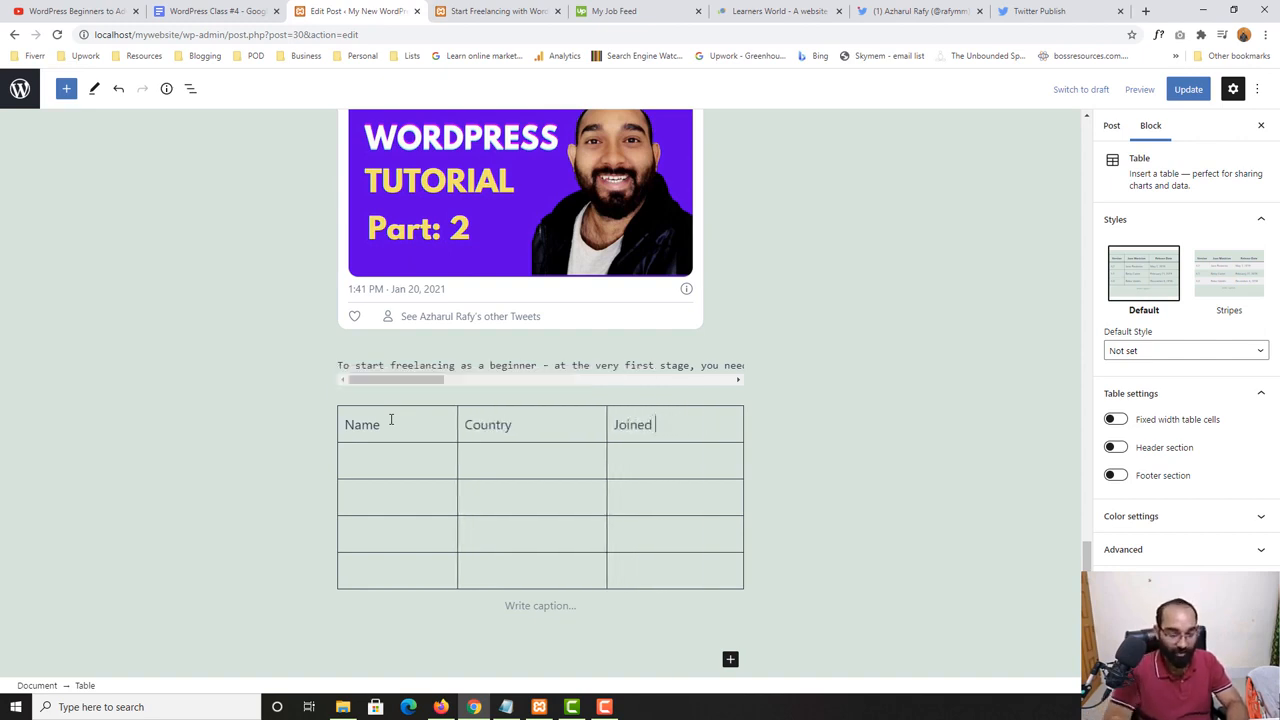
{"action": "type", "text": "(yes/"}
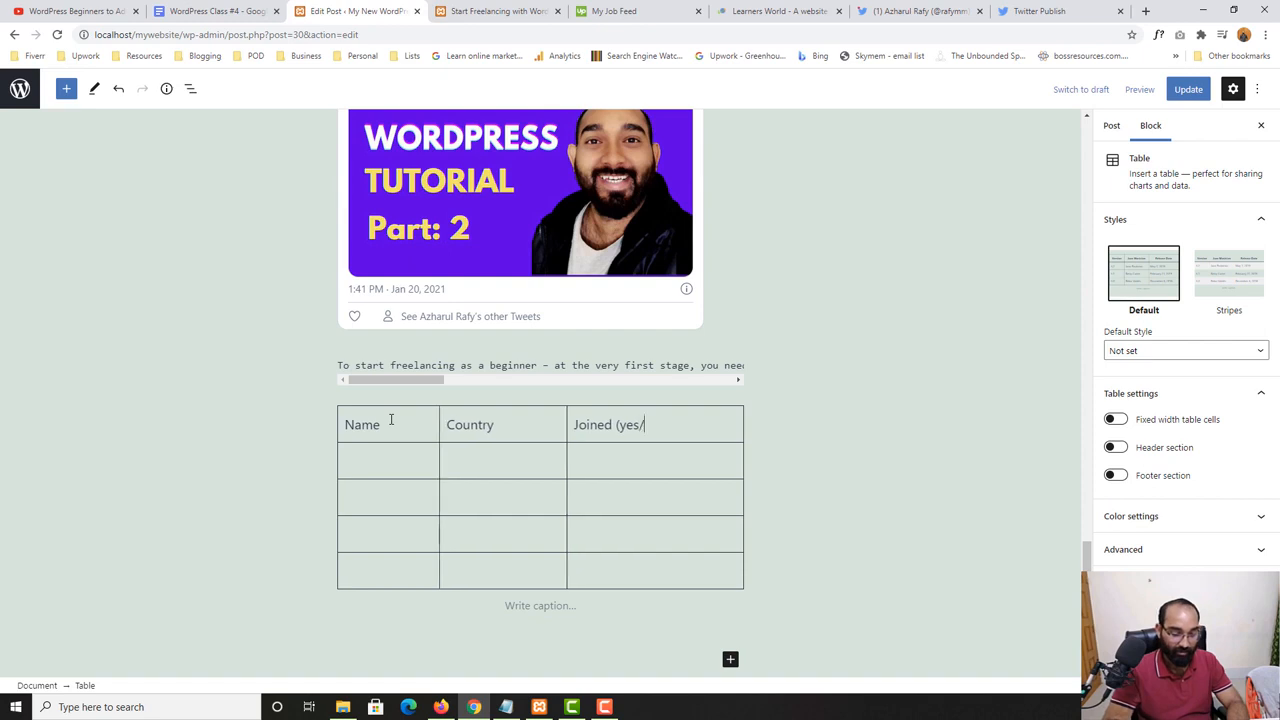
{"action": "type", "text": "no)"}
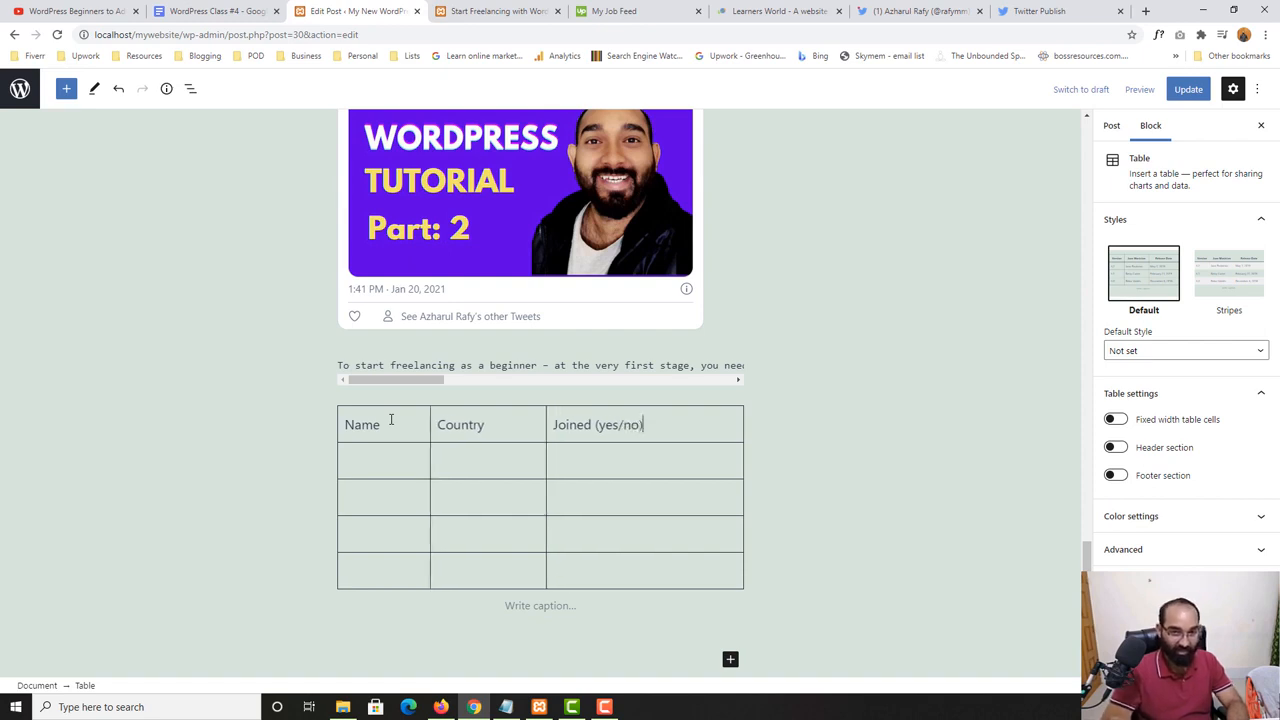
- Fill the table's second row with the person's first name, "Bangladesh" and "Yes"
{"action": "left_click", "coordinate": [370, 452]}
{"action": "type", "text": "Rafy"}
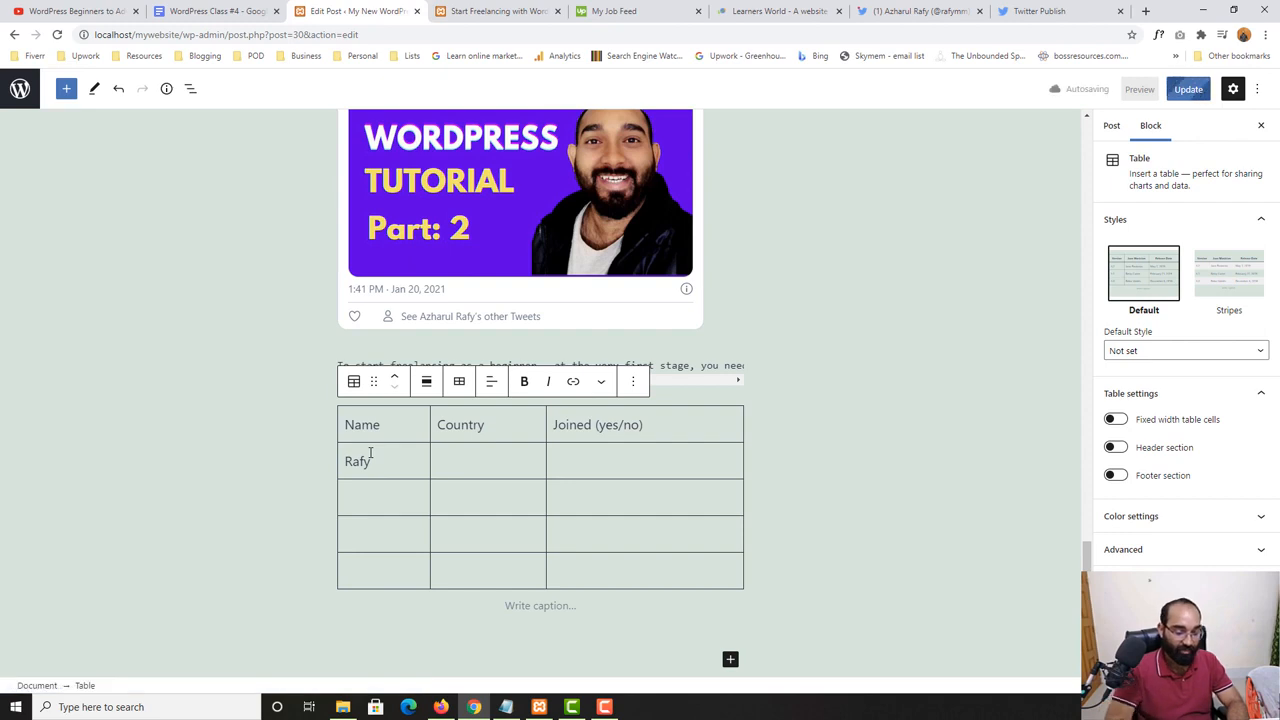
{"action": "key", "text": "Tab"}
{"action": "type", "text": "Ban"}
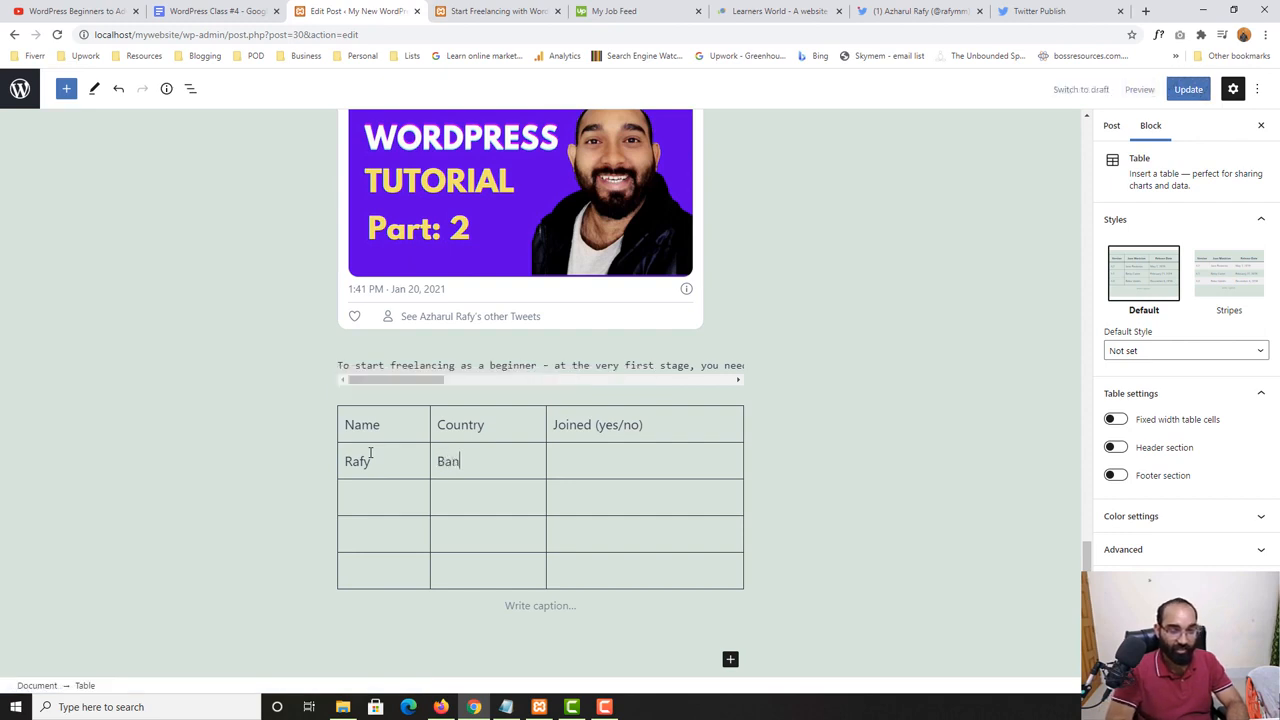
{"action": "type", "text": "gladesh"}
{"action": "key", "text": "Tab"}
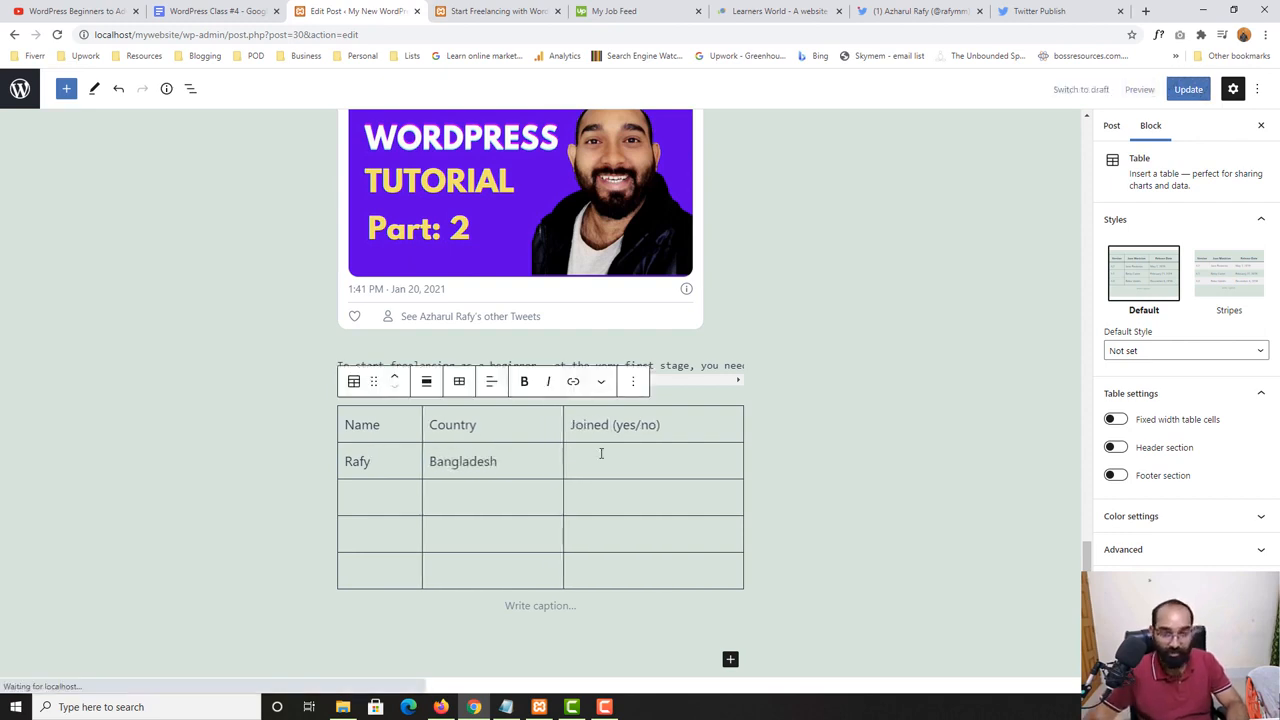
{"action": "type", "text": "Yes"}
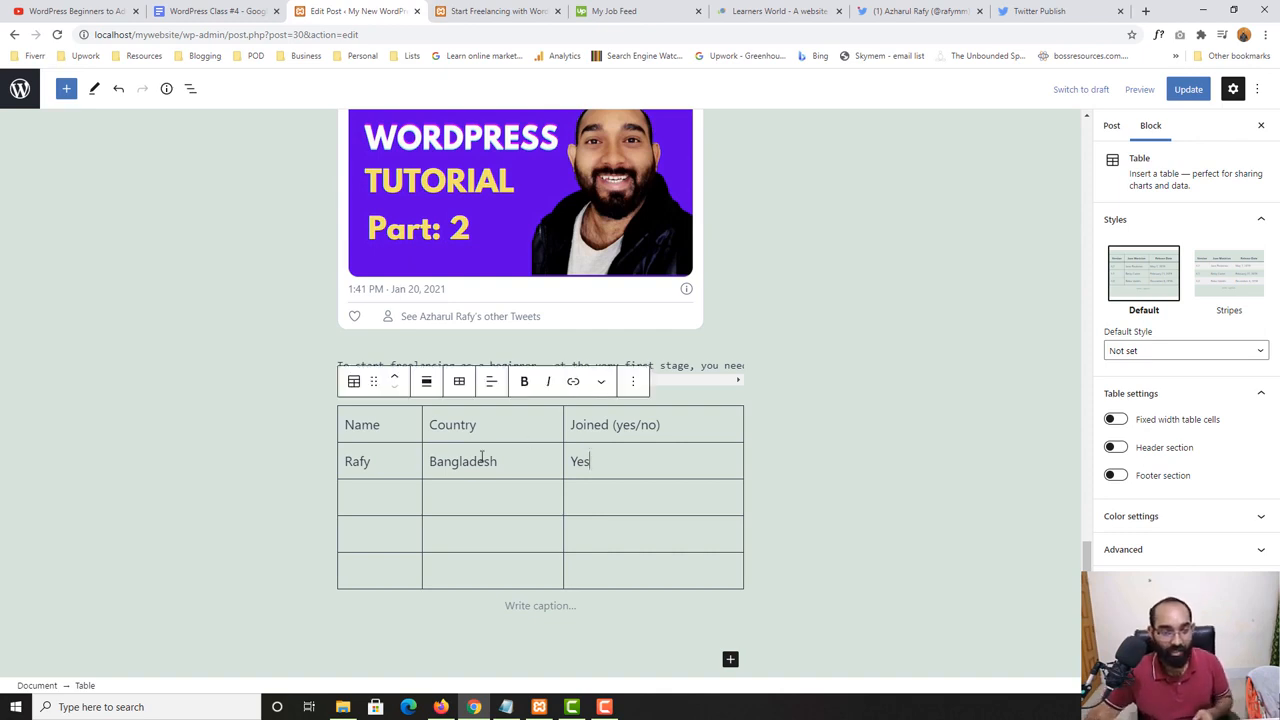
- Update the post with the new table and reload its live page
{"action": "left_click", "coordinate": [1188, 89]}
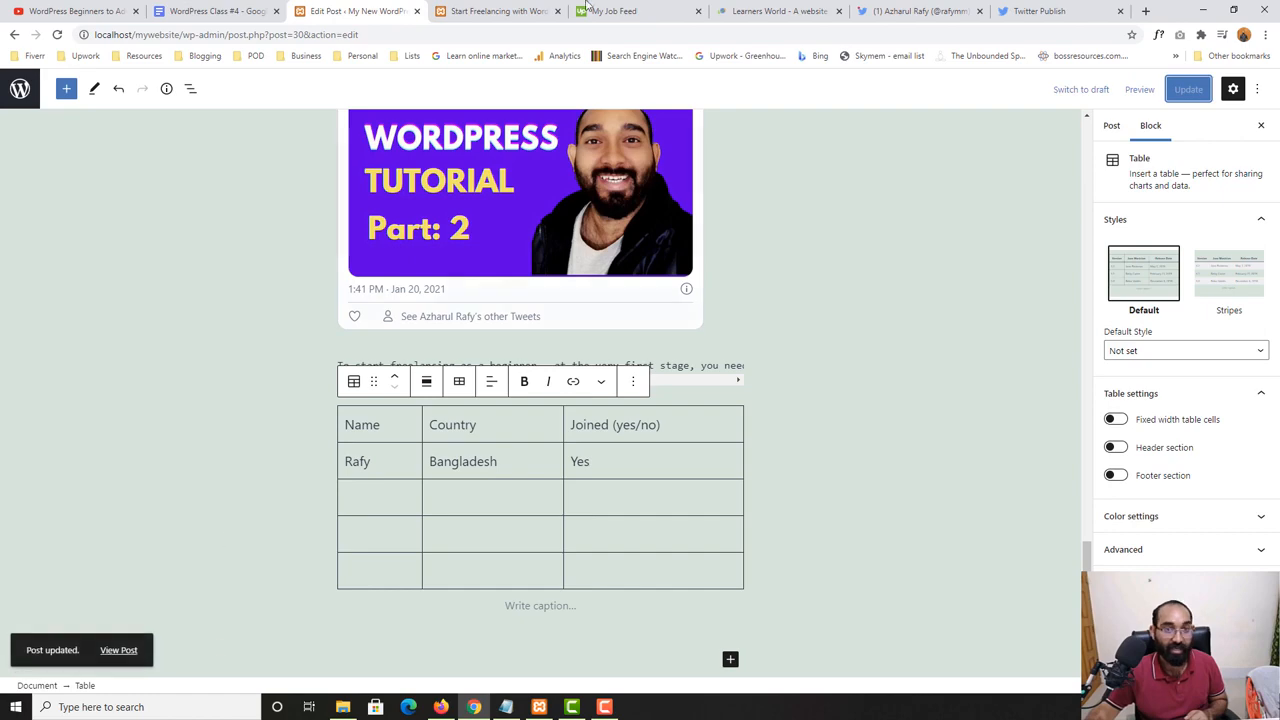
{"action": "left_click", "coordinate": [495, 11]}
{"action": "key", "text": "F5"}
- Close the Upwork, Learners World, Twitter and Twitter Publish pages and check the table on the live post
{"action": "left_click", "coordinate": [702, 5]}
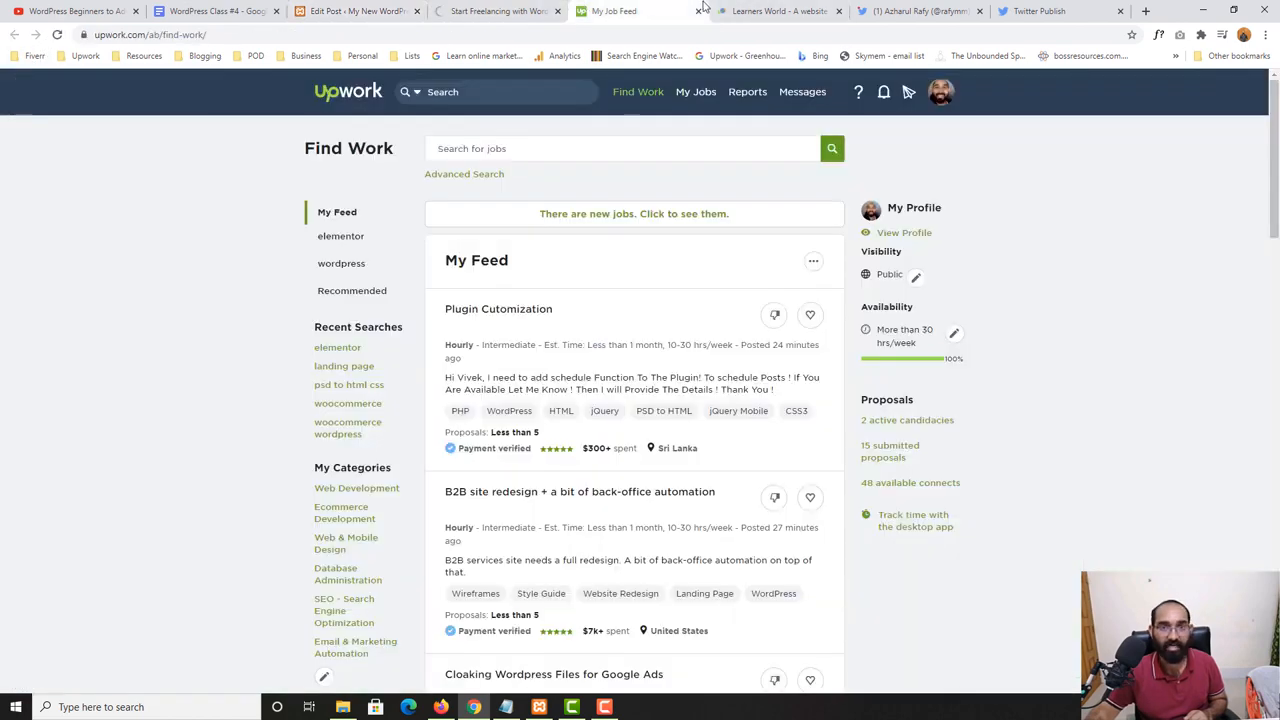
{"action": "left_click", "coordinate": [701, 11]}
{"action": "left_click", "coordinate": [701, 12]}
{"action": "left_click", "coordinate": [700, 11]}
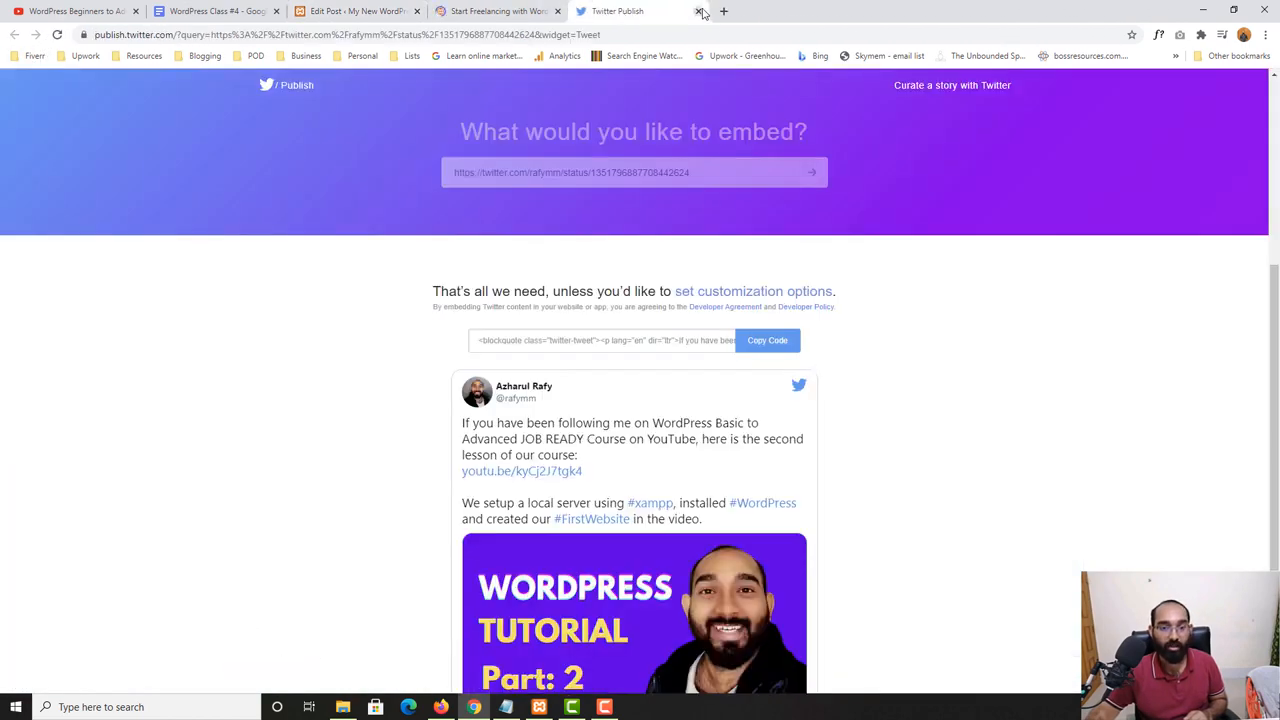
{"action": "left_click", "coordinate": [701, 11]}
{"action": "scroll", "coordinate": [511, 431], "scroll_direction": "up", "scroll_amount": 4}
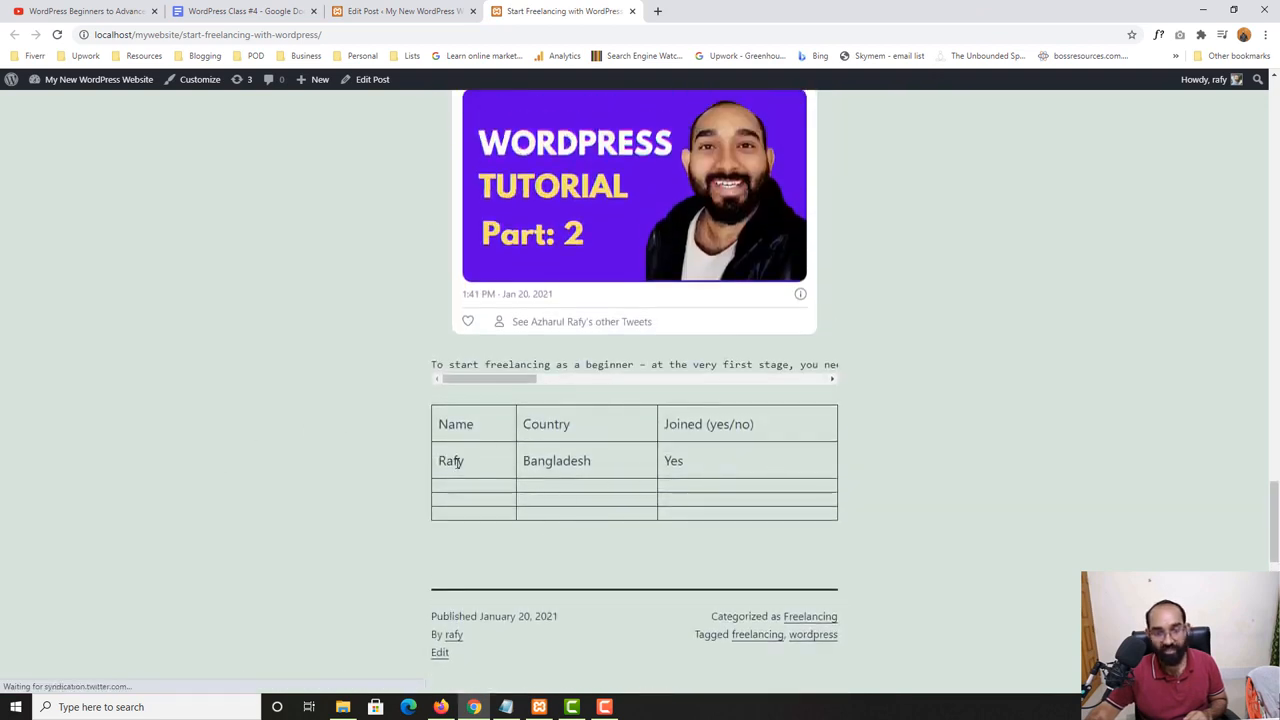
- Make "Name", "Country" and the word "Joined" bold in the table's heading row in the post editor
{"action": "left_click", "coordinate": [455, 8]}
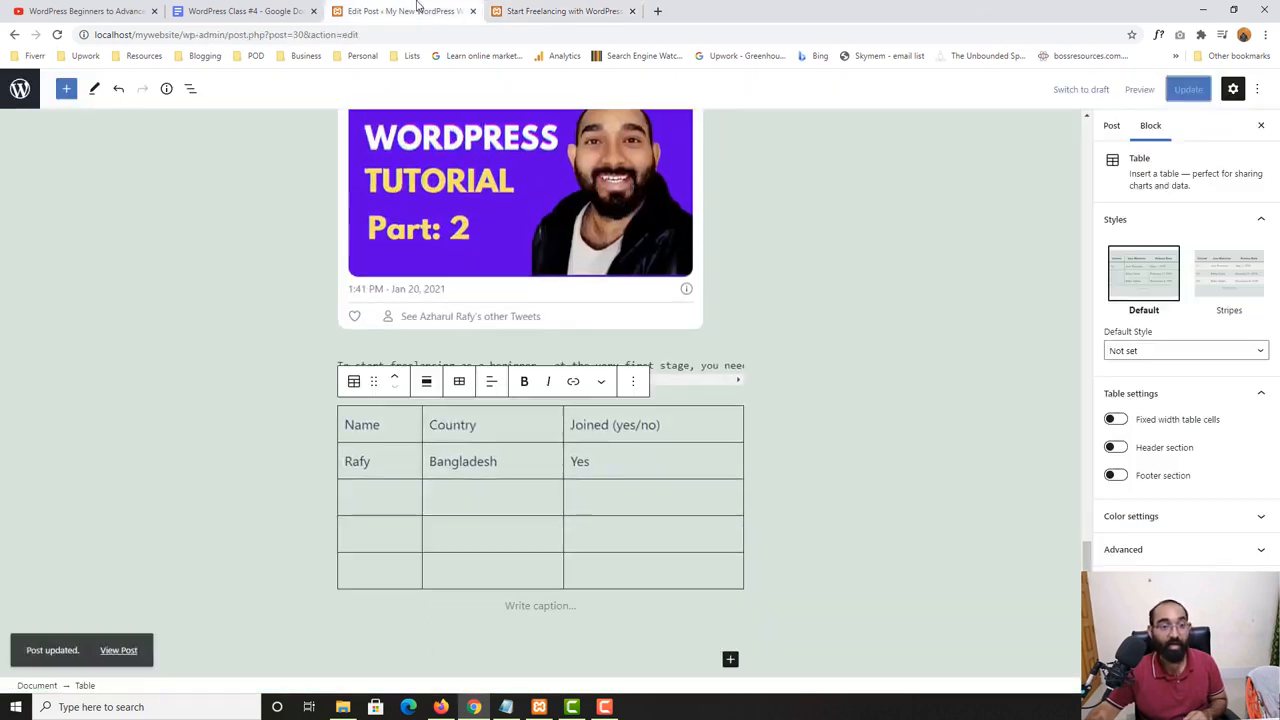
{"action": "left_click", "coordinate": [355, 461]}
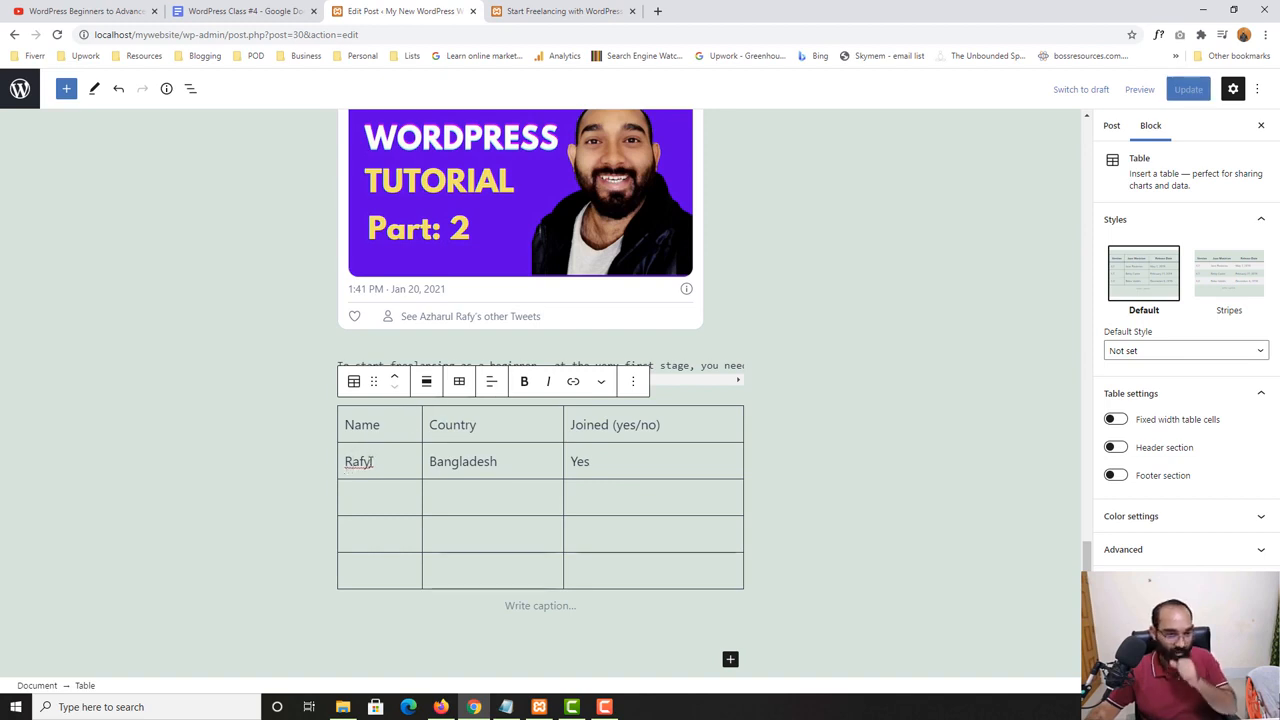
{"action": "double_click", "coordinate": [365, 428]}
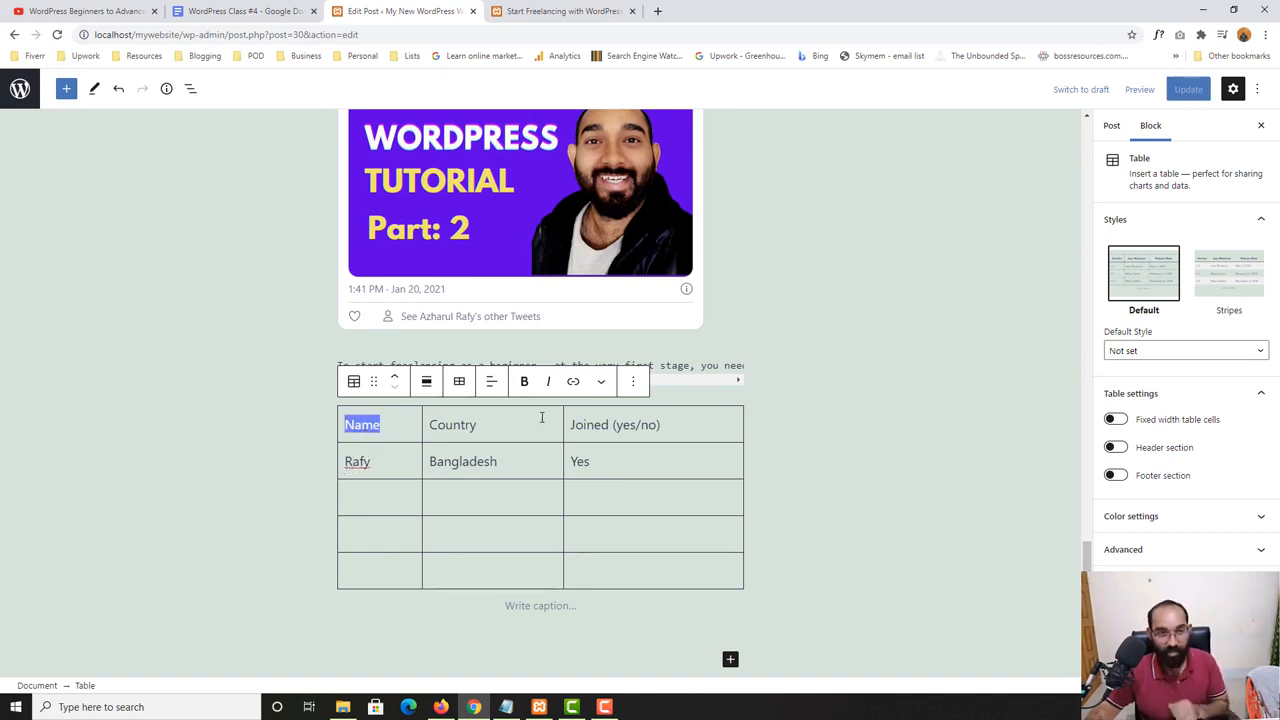
{"action": "left_click", "coordinate": [524, 381]}
{"action": "double_click", "coordinate": [455, 425]}
{"action": "left_click", "coordinate": [524, 381]}
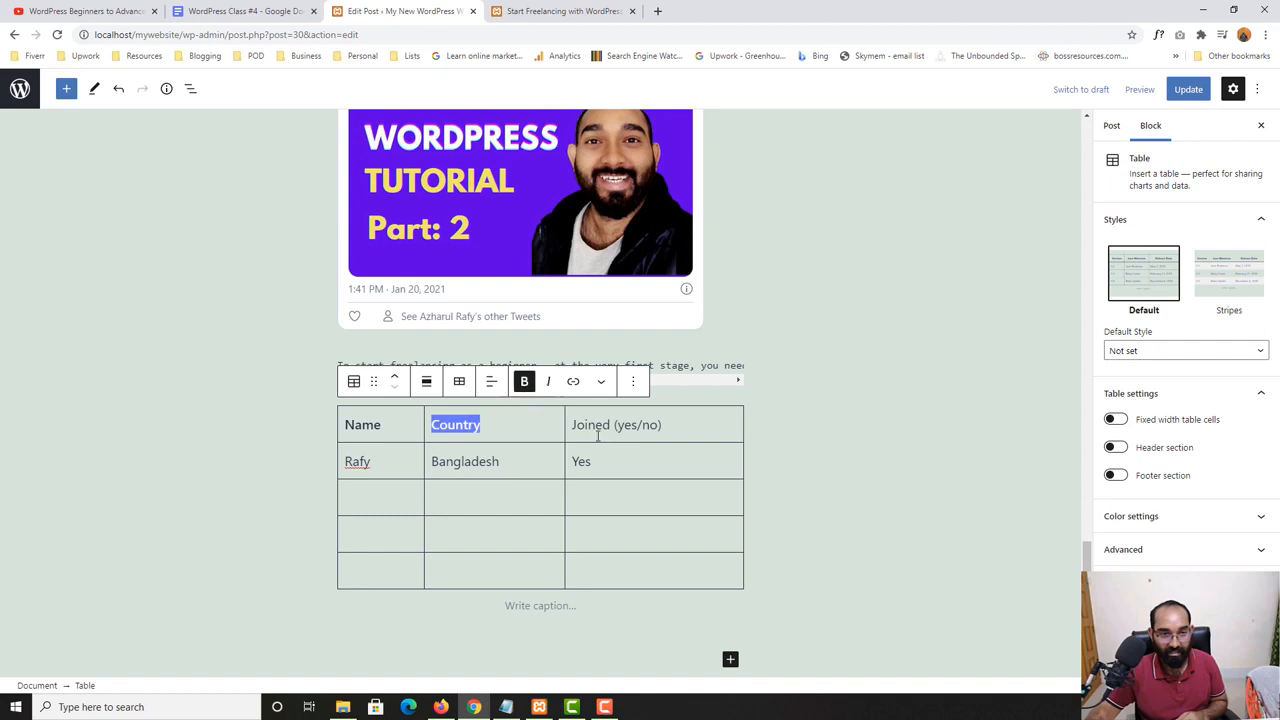
{"action": "double_click", "coordinate": [590, 425]}
{"action": "left_click", "coordinate": [524, 381]}
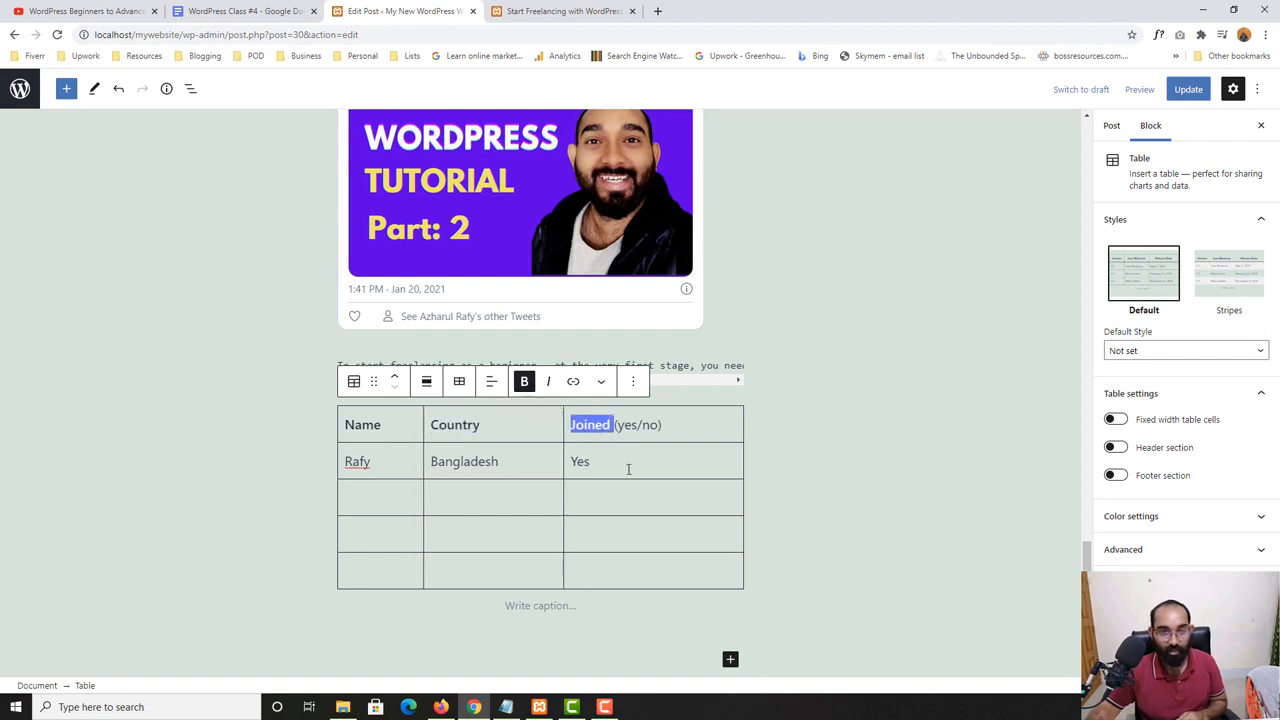
- Update the post, reload its live page and check the table's bold headings
{"action": "left_click", "coordinate": [1190, 90]}
{"action": "left_click", "coordinate": [560, 11]}
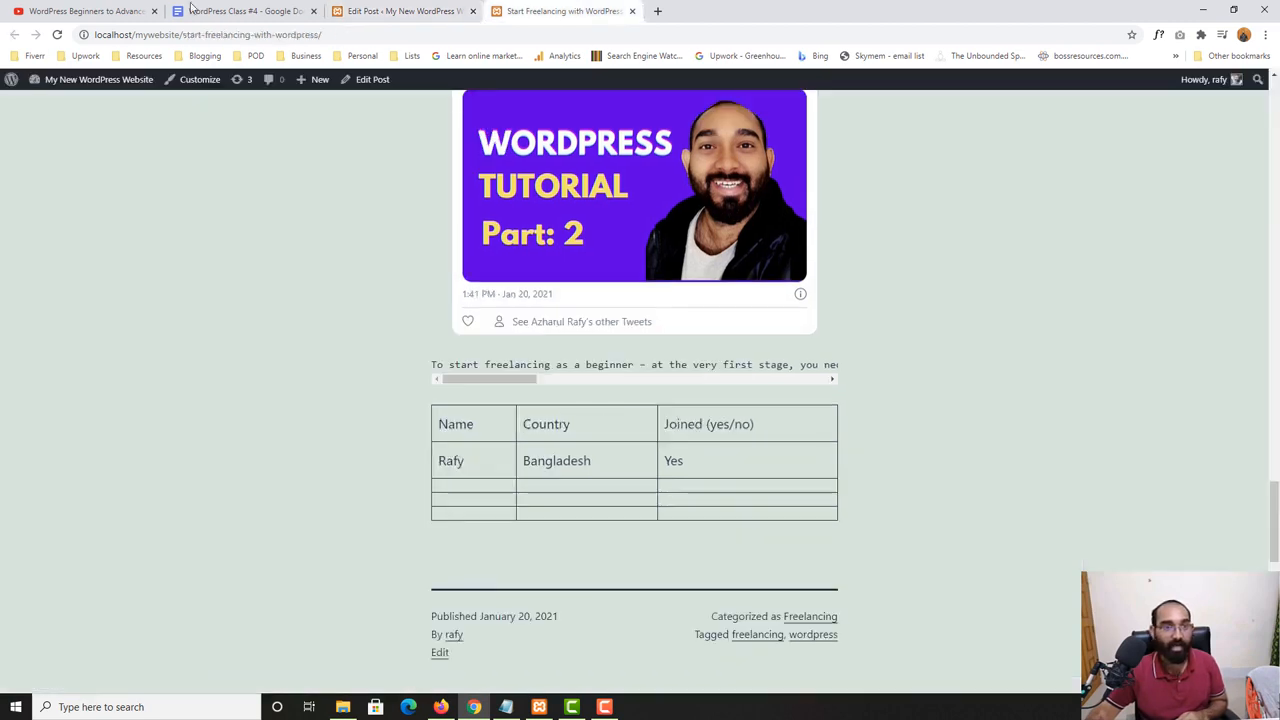
{"action": "left_click", "coordinate": [58, 35]}
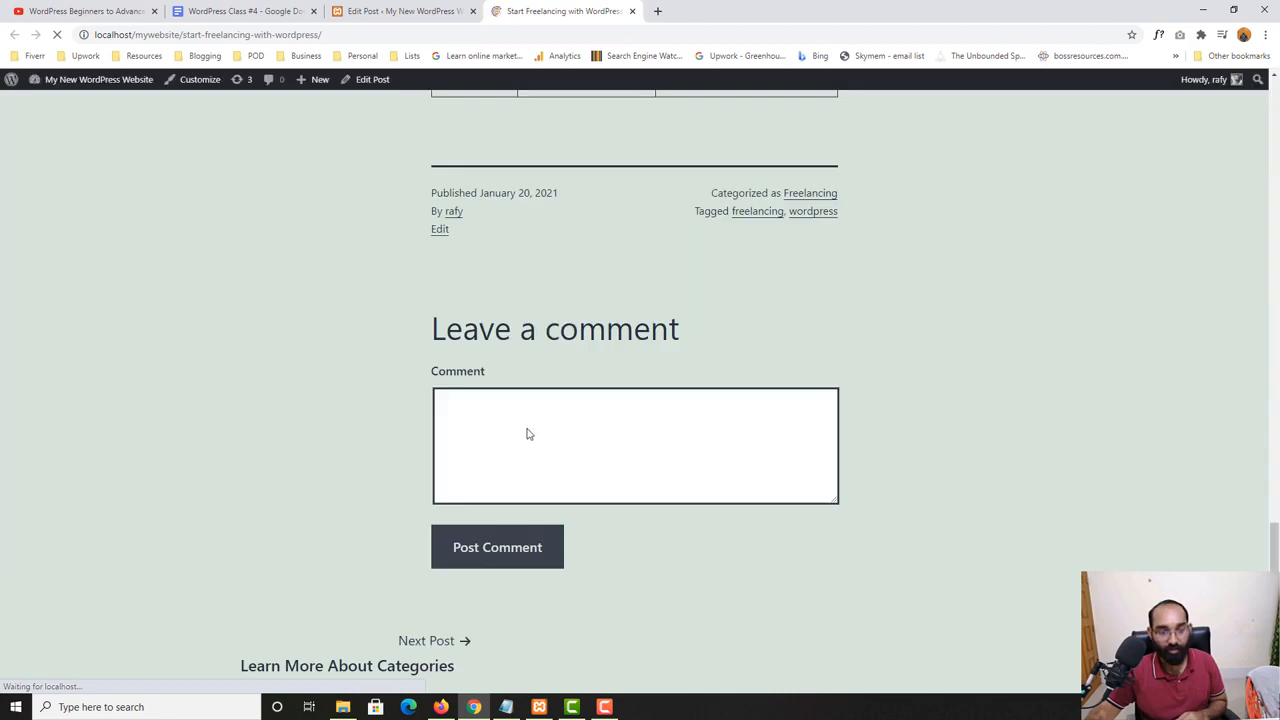
{"action": "scroll", "coordinate": [529, 434], "scroll_direction": "up", "scroll_amount": 5}
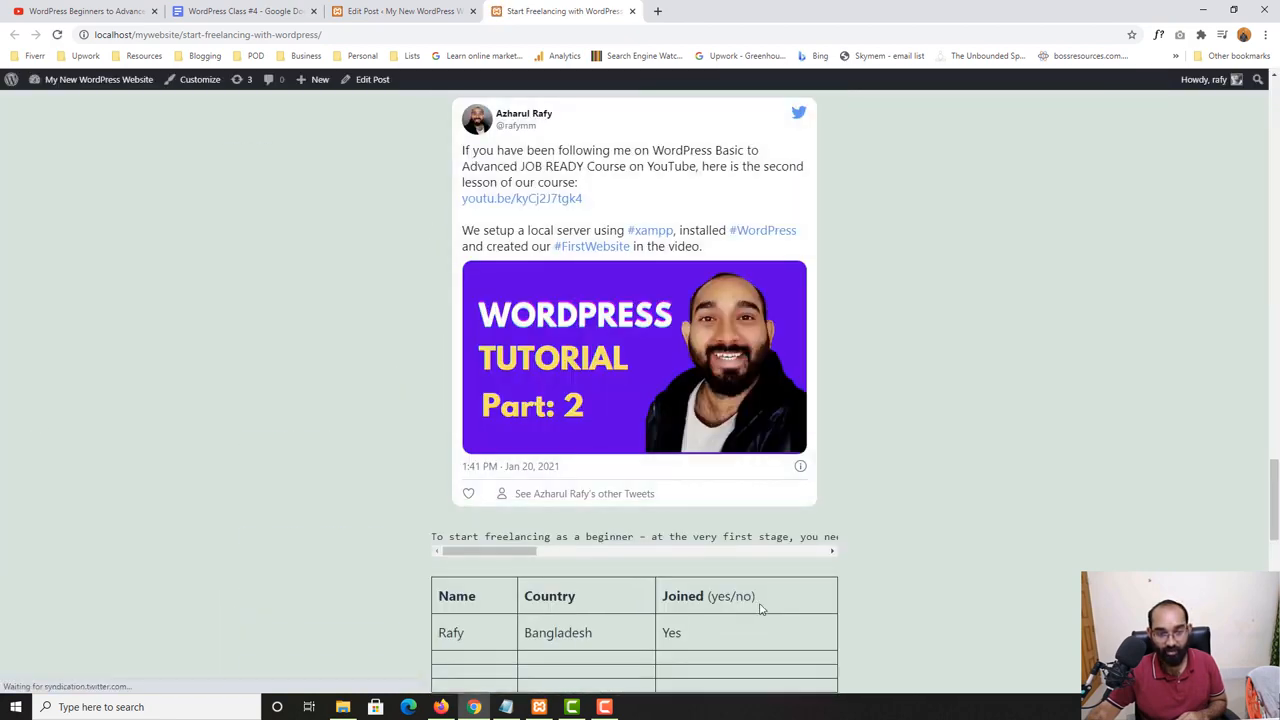
- Check the WordPress POSTS topic list in the WordPress Class #4 document and return to the post editor
{"action": "left_click", "coordinate": [395, 11]}
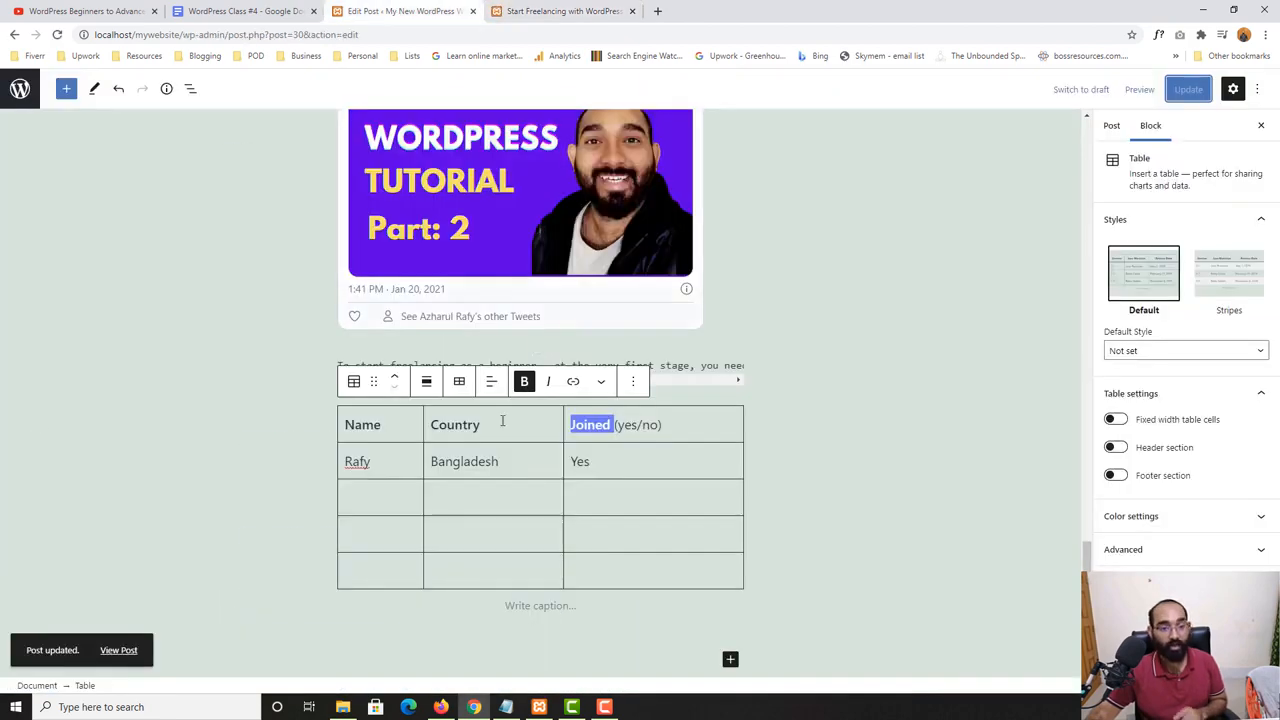
{"action": "left_click", "coordinate": [273, 12]}
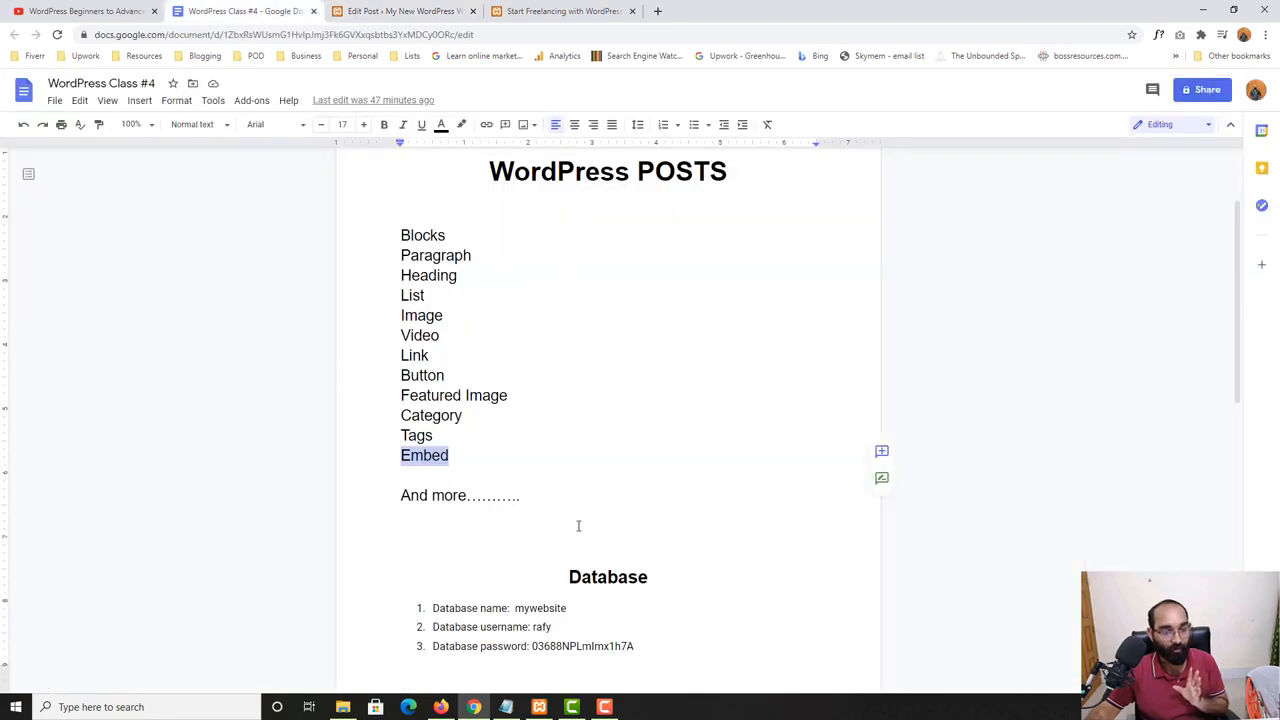
{"action": "left_click", "coordinate": [395, 11]}
- Browse the block library, then add a Gallery block below the table
{"action": "left_click", "coordinate": [66, 88]}
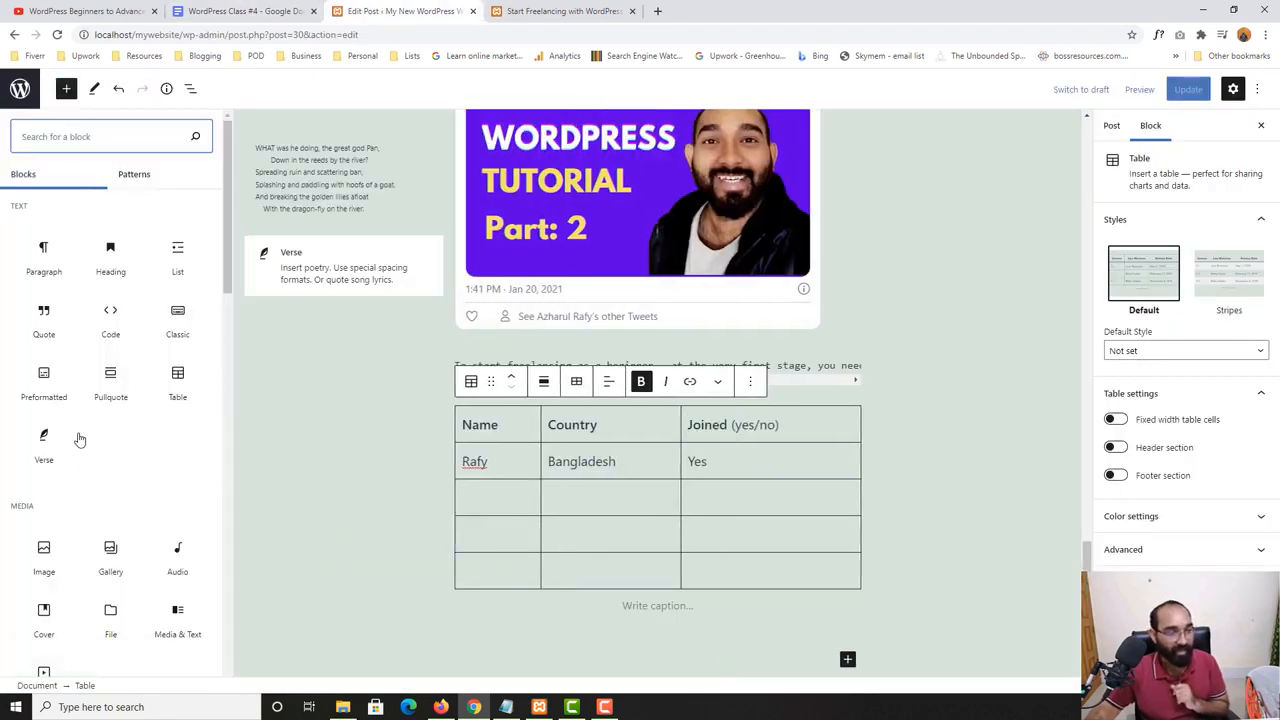
{"action": "scroll", "coordinate": [45, 498], "scroll_direction": "down", "scroll_amount": 1}
{"action": "scroll", "coordinate": [45, 498], "scroll_direction": "down", "scroll_amount": 2}
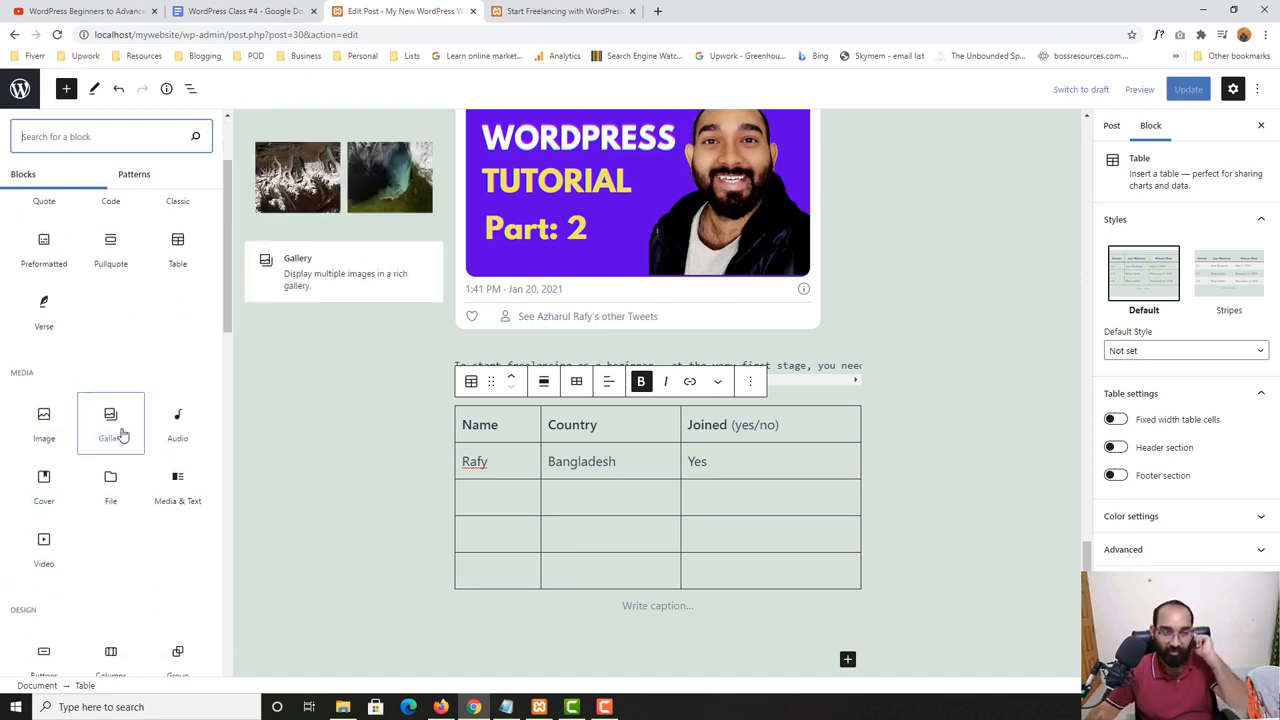
{"action": "scroll", "coordinate": [848, 518], "scroll_direction": "down", "scroll_amount": 2}
{"action": "left_click", "coordinate": [851, 465]}
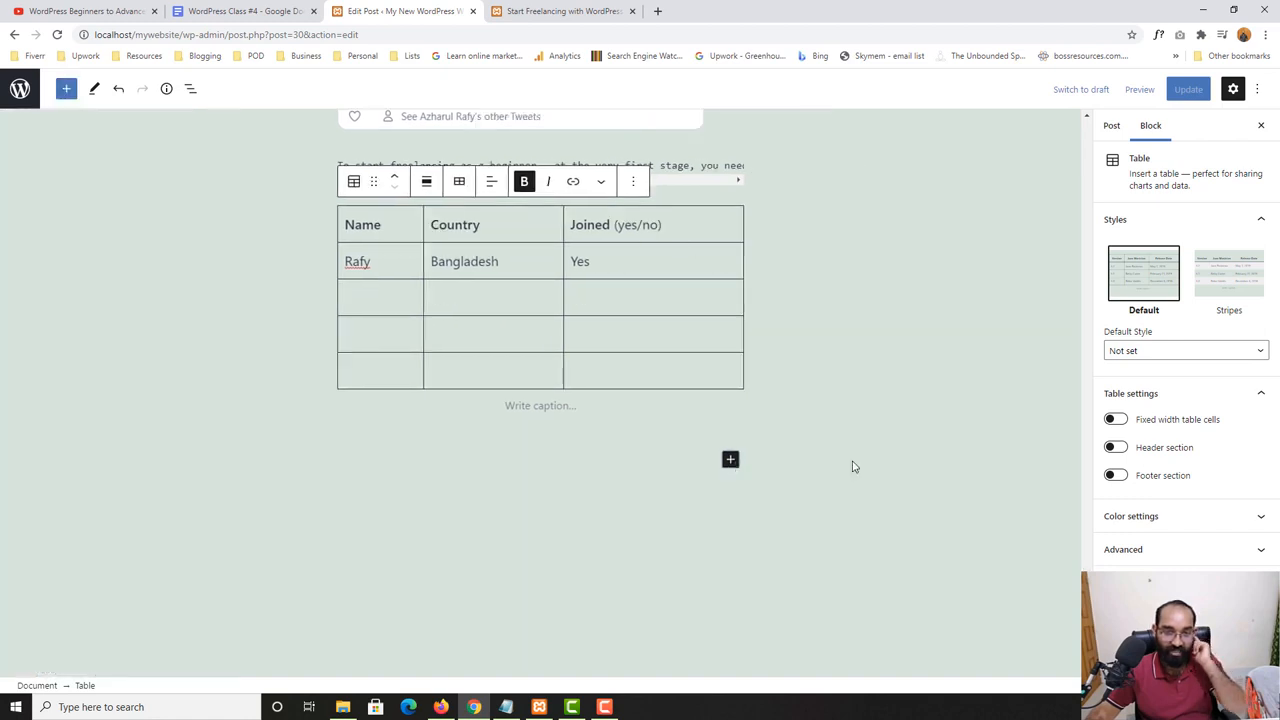
{"action": "left_click", "coordinate": [703, 460]}
{"action": "left_click", "coordinate": [729, 458]}
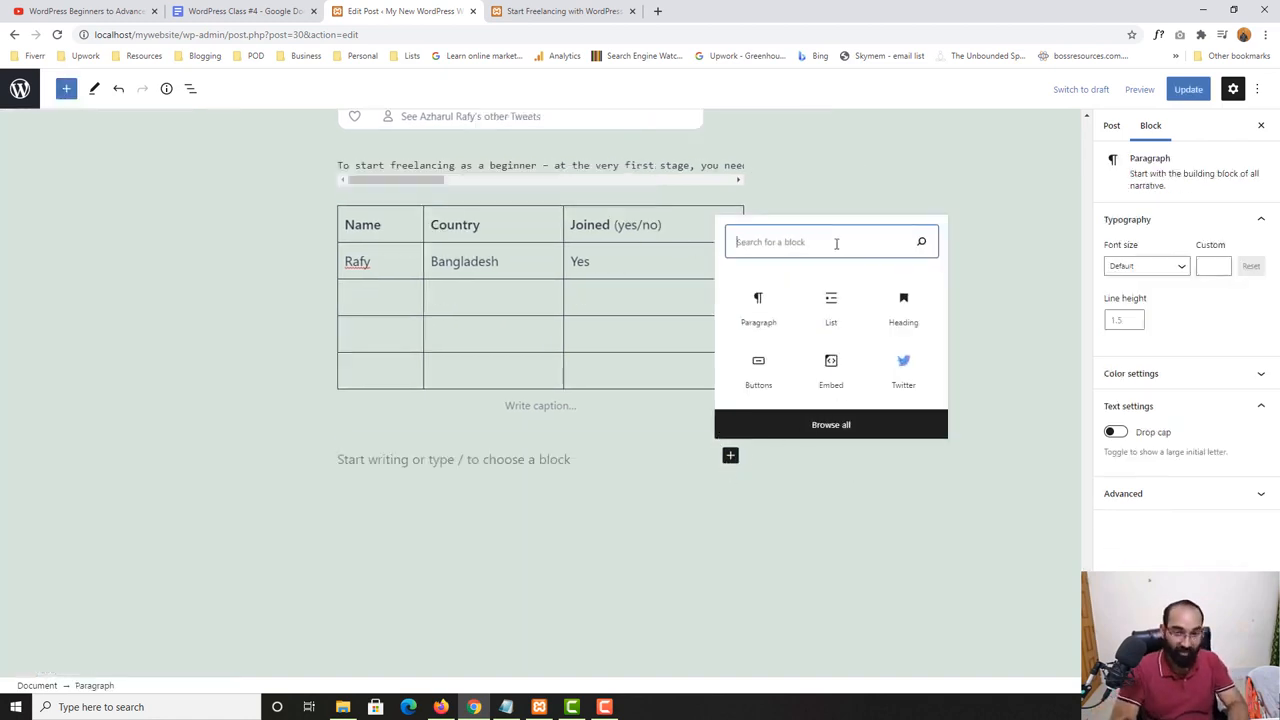
{"action": "type", "text": "gall"}
{"action": "left_click", "coordinate": [759, 588]}
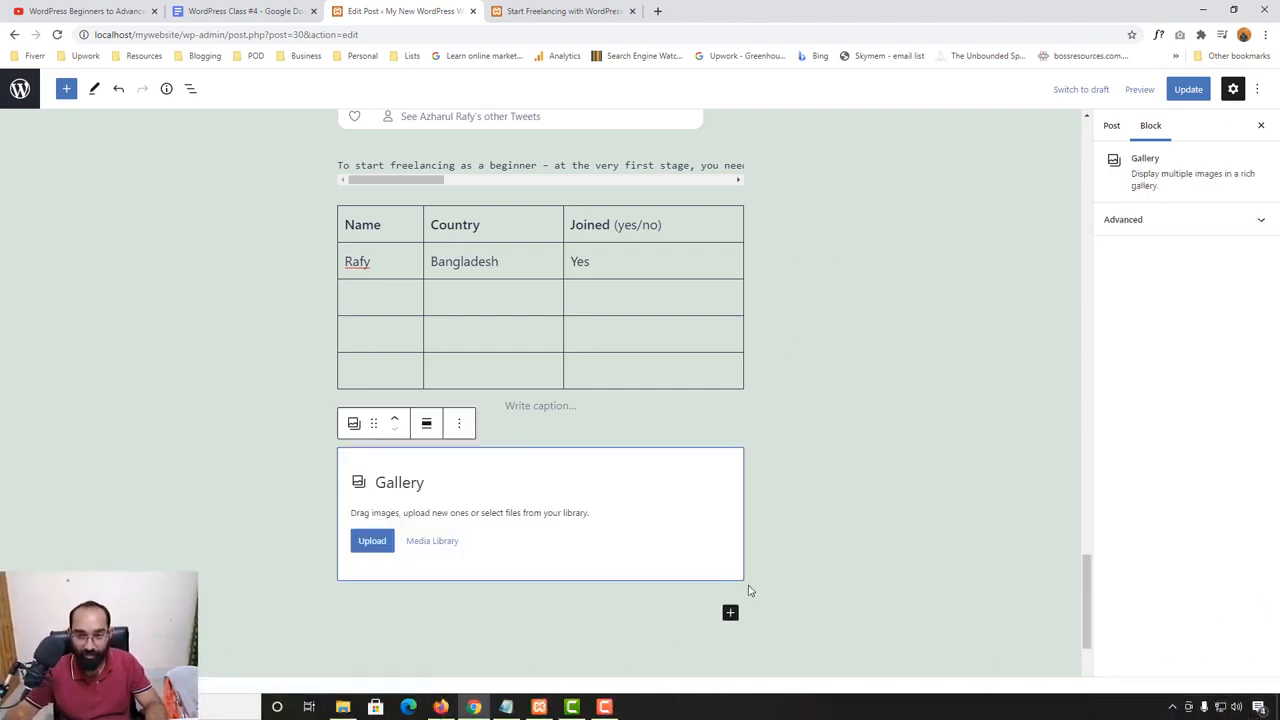
- Create the gallery from the doctor portrait and the desk photo in the media library
{"action": "left_click", "coordinate": [388, 541]}
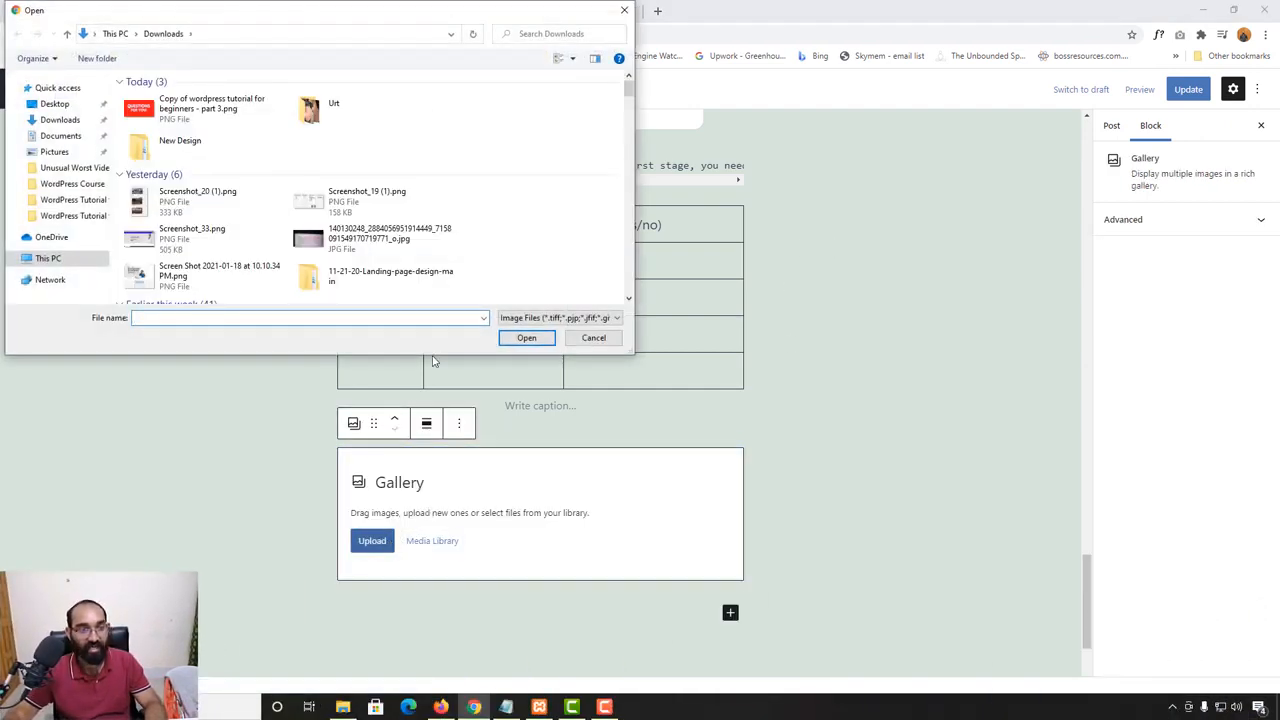
{"action": "left_click", "coordinate": [624, 11]}
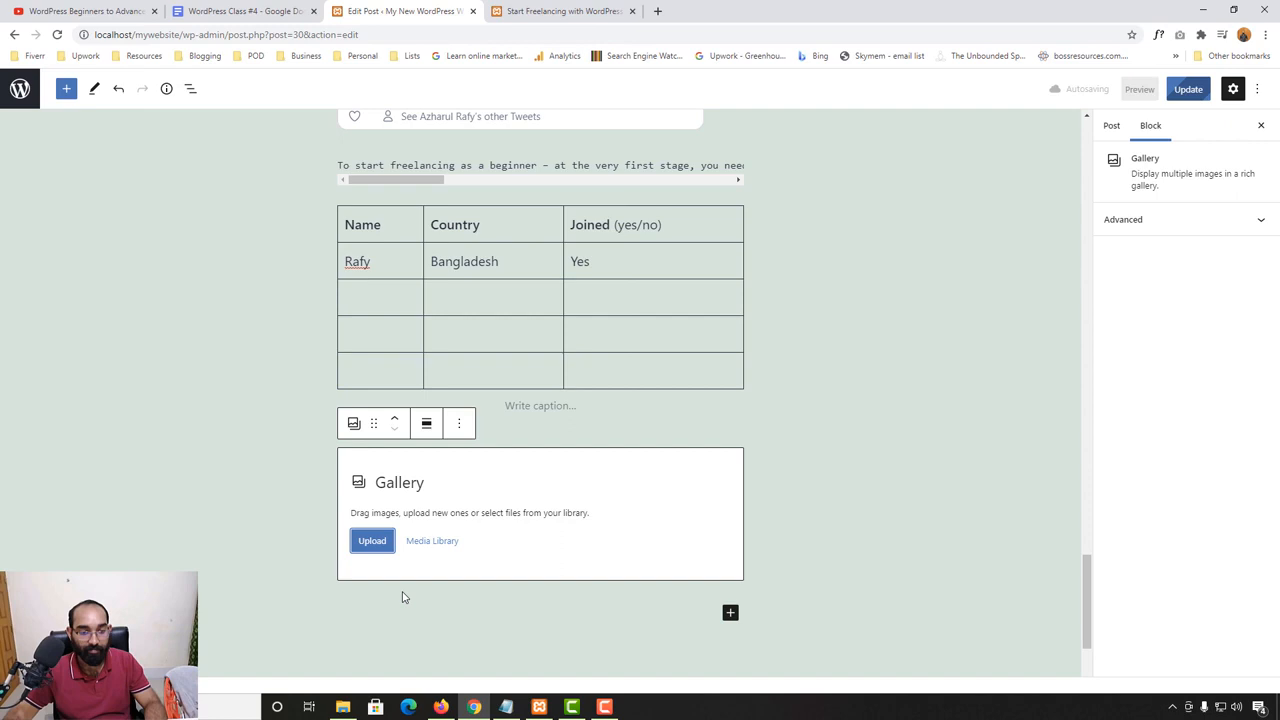
{"action": "left_click", "coordinate": [430, 541]}
{"action": "left_click", "coordinate": [295, 250]}
{"action": "left_click", "coordinate": [220, 258]}
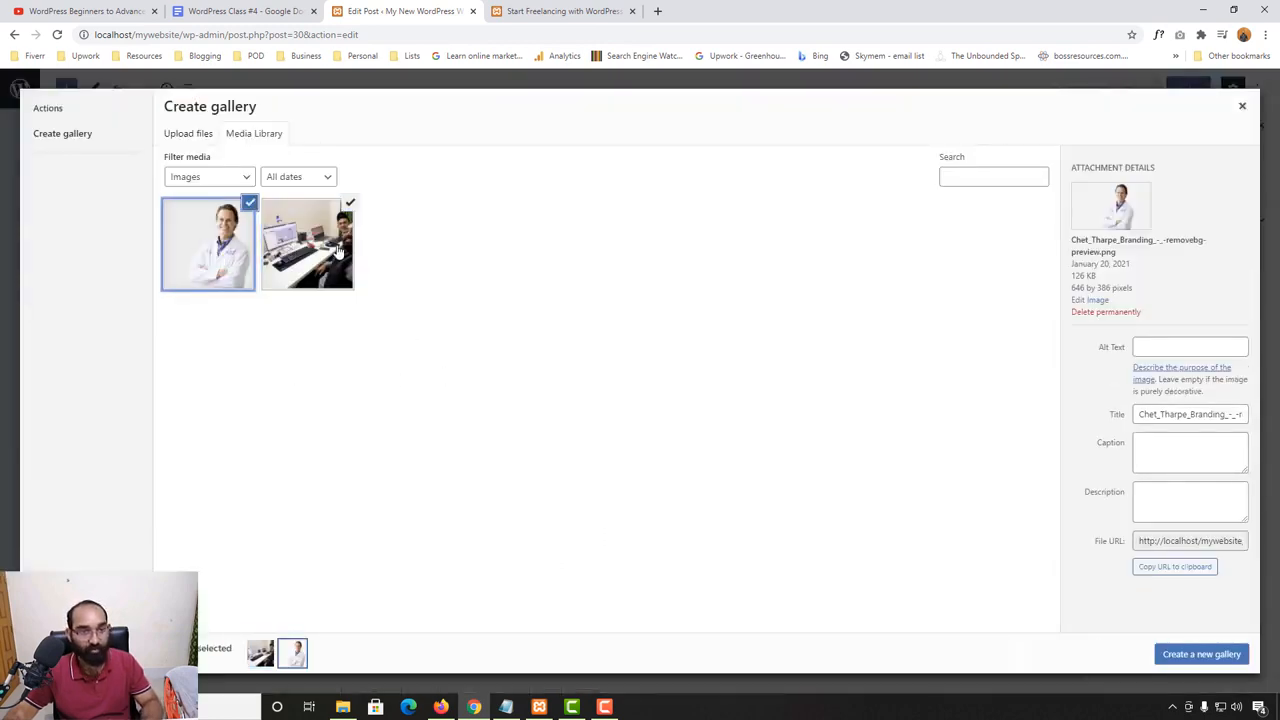
{"action": "left_click", "coordinate": [338, 250]}
{"action": "left_click", "coordinate": [285, 280]}
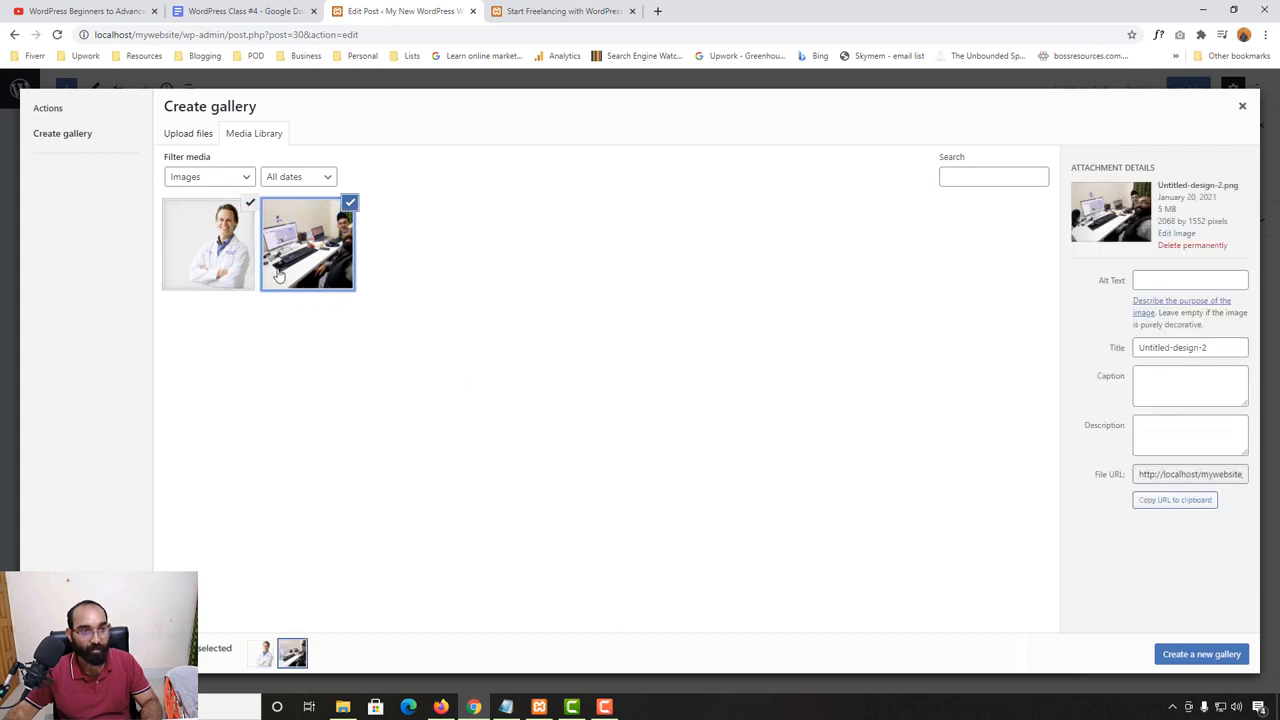
{"action": "left_click", "coordinate": [1183, 654]}
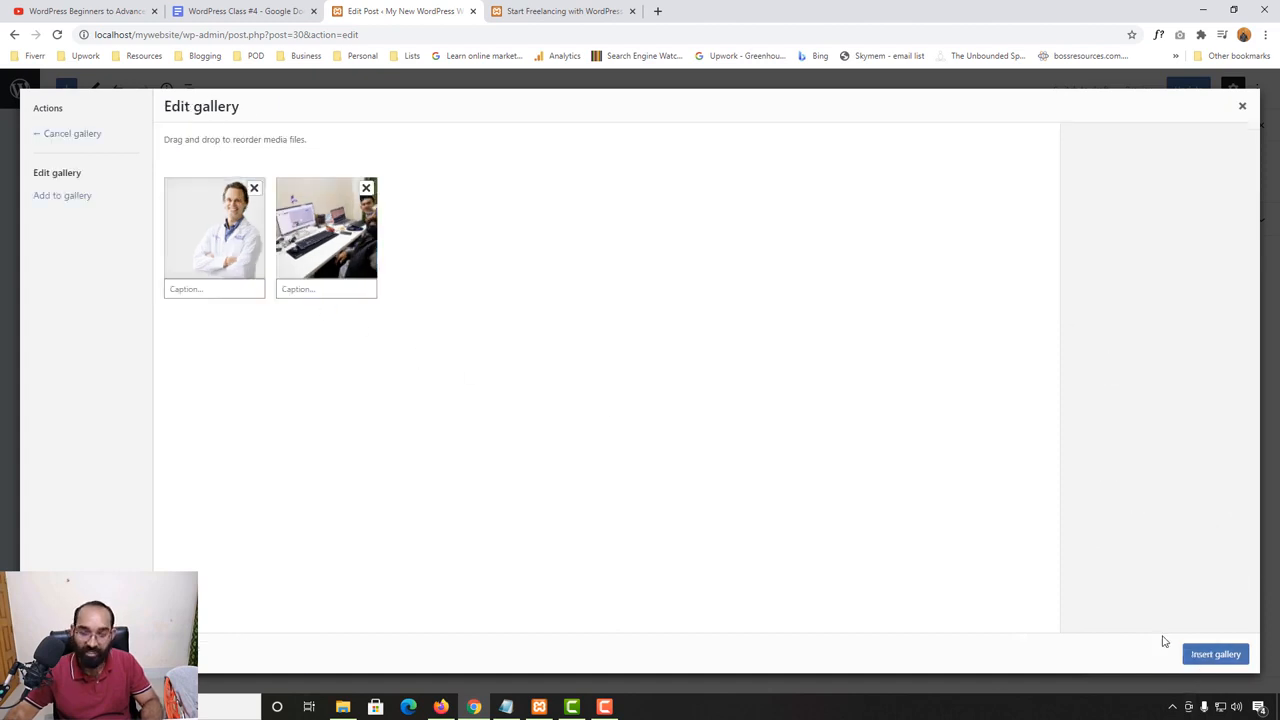
{"action": "left_click", "coordinate": [1216, 654]}
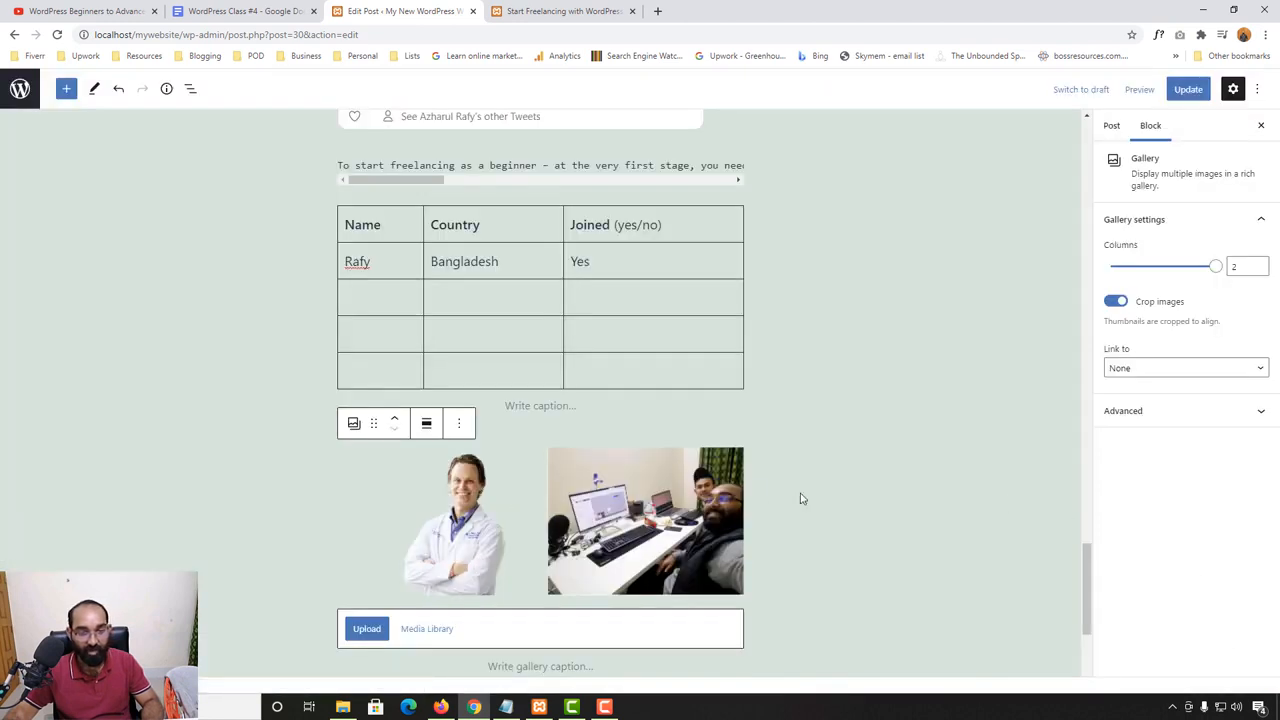
- Review the inserted gallery and check its option for uploading more images
{"action": "left_click", "coordinate": [835, 498]}
{"action": "scroll", "coordinate": [536, 471], "scroll_direction": "down", "scroll_amount": 2}
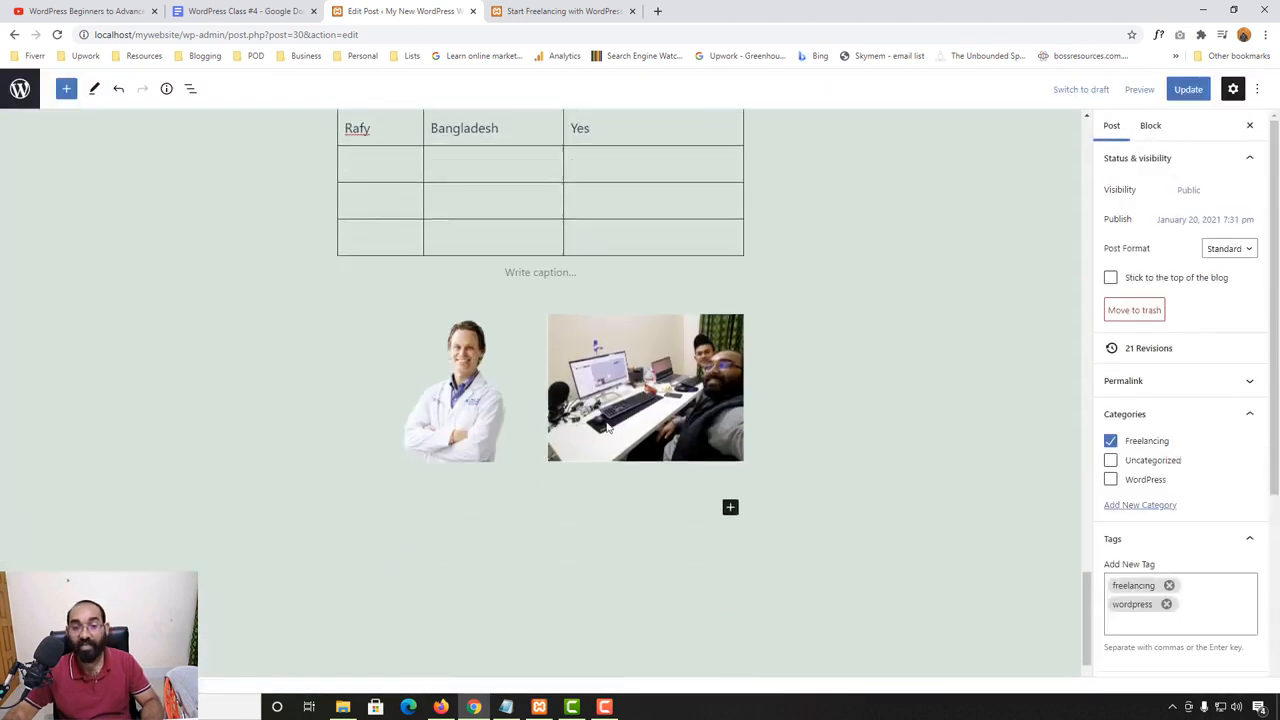
{"action": "scroll", "coordinate": [600, 430], "scroll_direction": "down", "scroll_amount": 1}
{"action": "scroll", "coordinate": [496, 398], "scroll_direction": "up", "scroll_amount": 1}
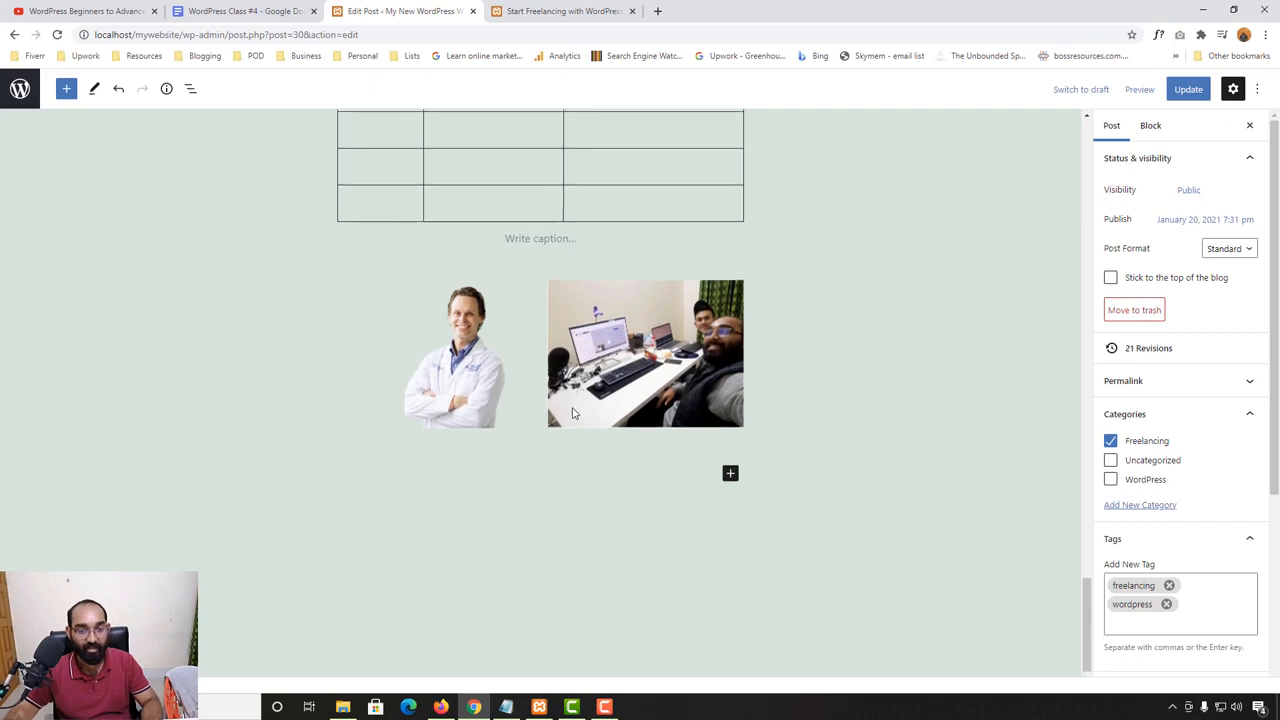
{"action": "left_click", "coordinate": [572, 414]}
{"action": "left_click", "coordinate": [375, 463]}
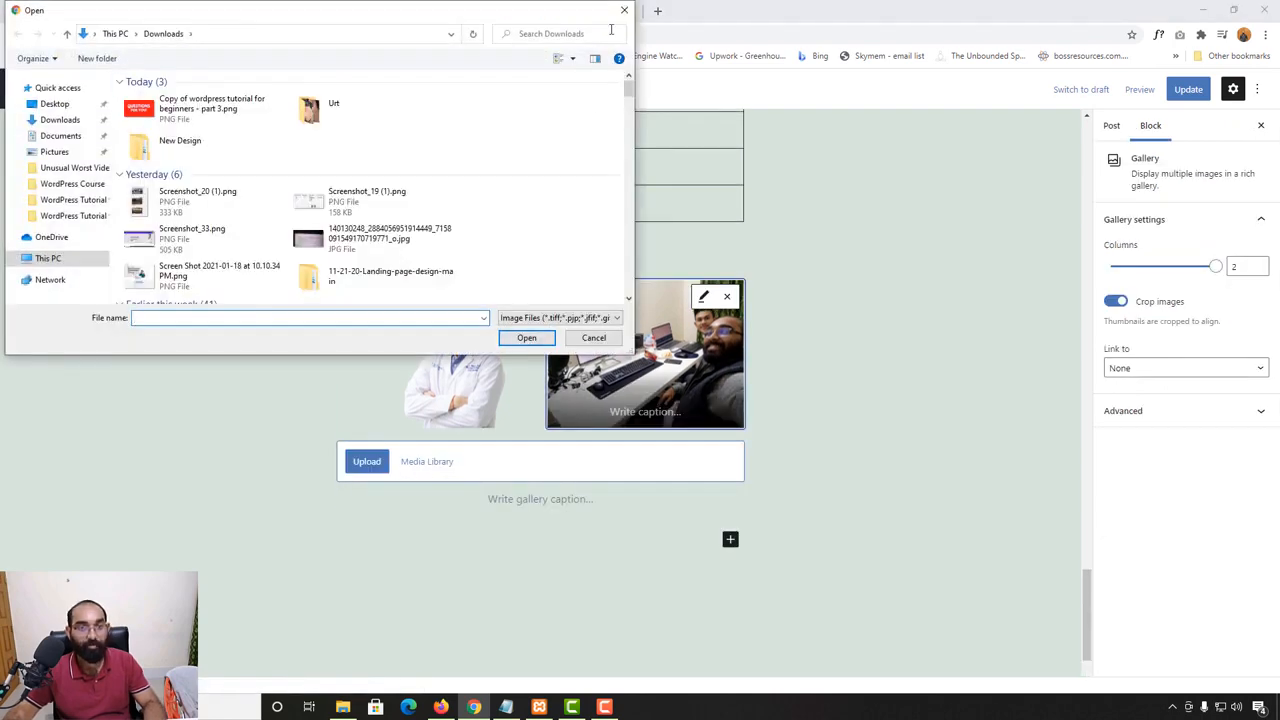
{"action": "left_click", "coordinate": [622, 12]}
{"action": "scroll", "coordinate": [660, 500], "scroll_direction": "up", "scroll_amount": 2}
{"action": "scroll", "coordinate": [691, 514], "scroll_direction": "down", "scroll_amount": 1}
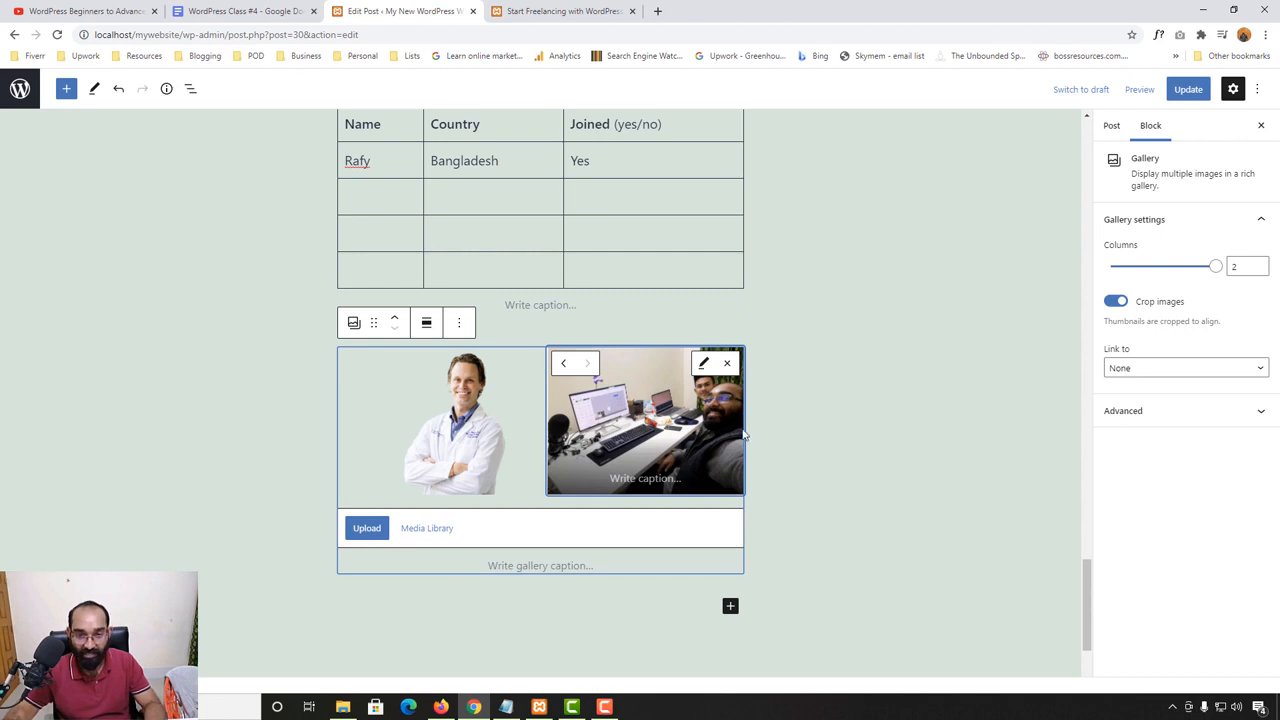
- Put the gallery's desk photo into edit mode and reorder it ahead of the doctor portrait
{"action": "left_click", "coordinate": [703, 363]}
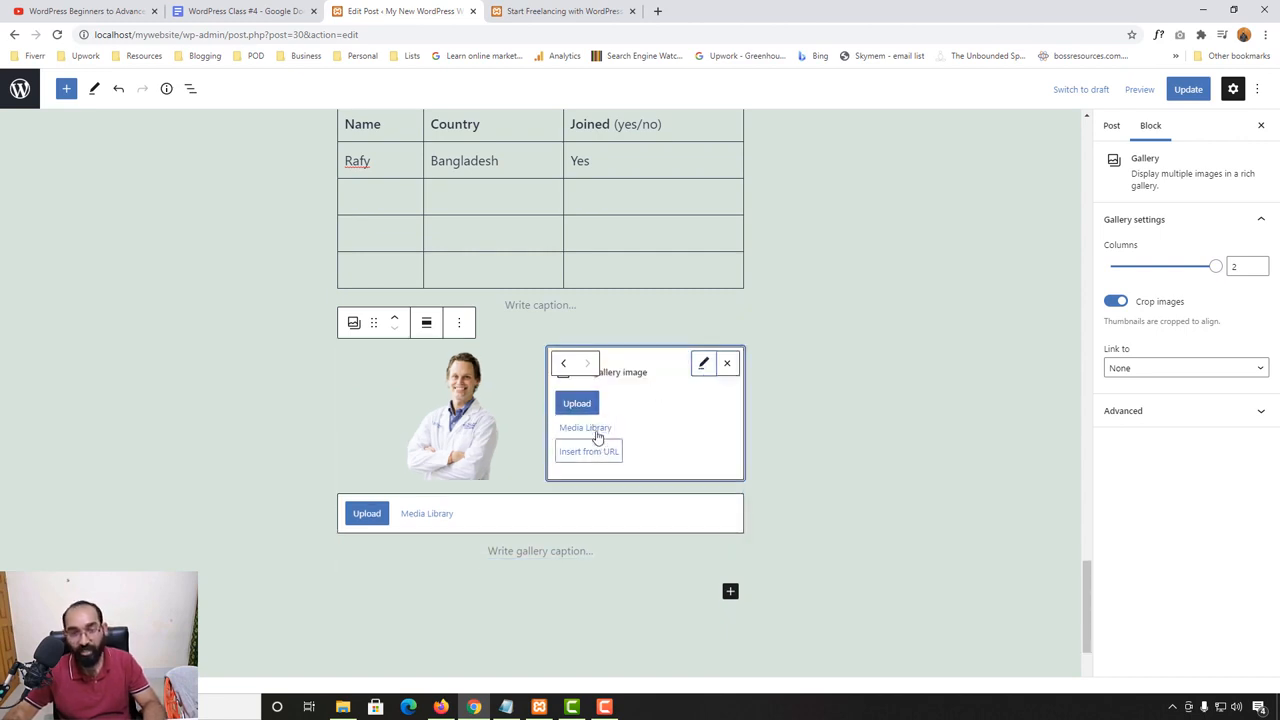
{"action": "left_click", "coordinate": [562, 366]}
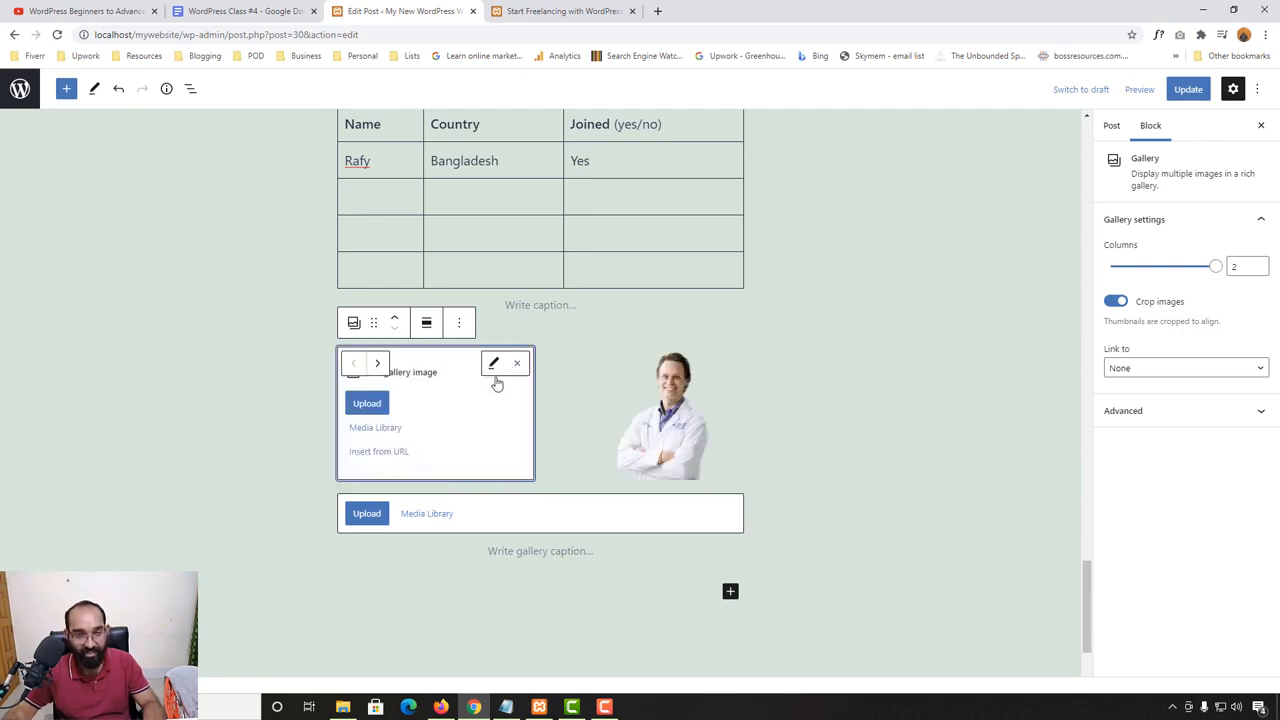
{"action": "left_click", "coordinate": [384, 366]}
{"action": "left_click", "coordinate": [563, 368]}
{"action": "left_click", "coordinate": [742, 558]}
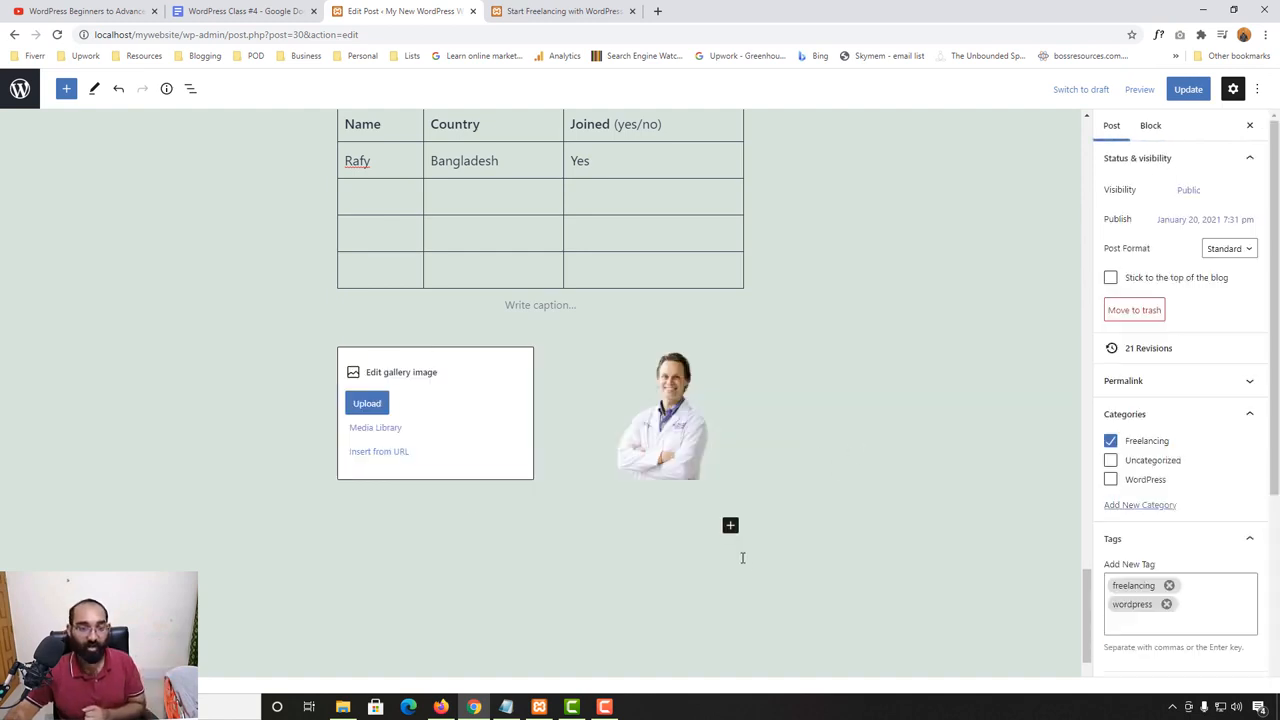
- Add a Media & Text block below the gallery
{"action": "scroll", "coordinate": [548, 466], "scroll_direction": "down", "scroll_amount": 2}
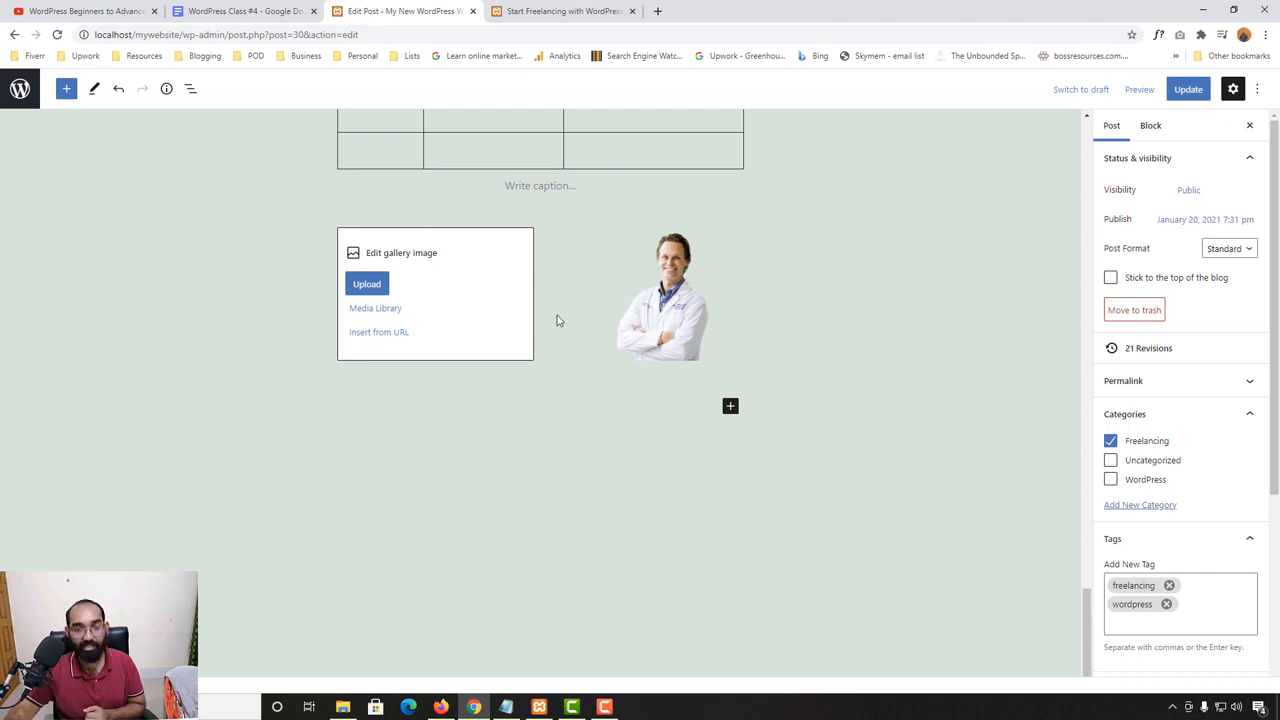
{"action": "left_click", "coordinate": [730, 405]}
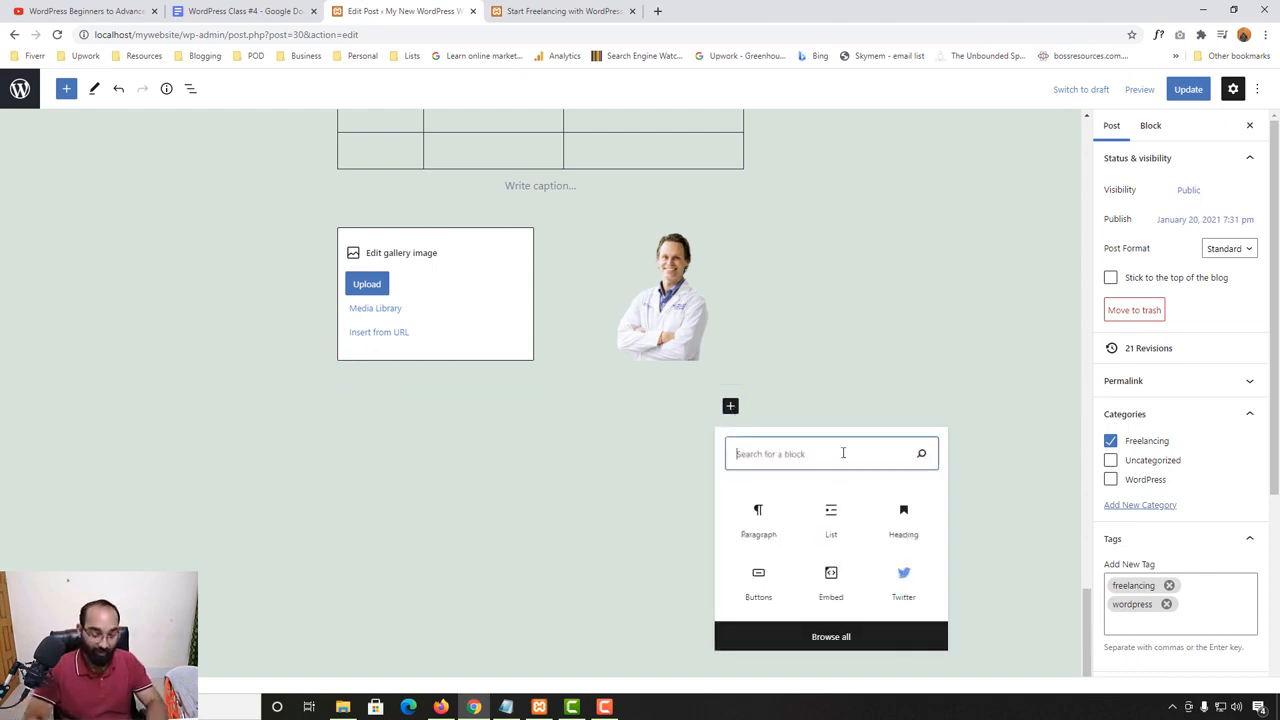
{"action": "type", "text": "imag"}
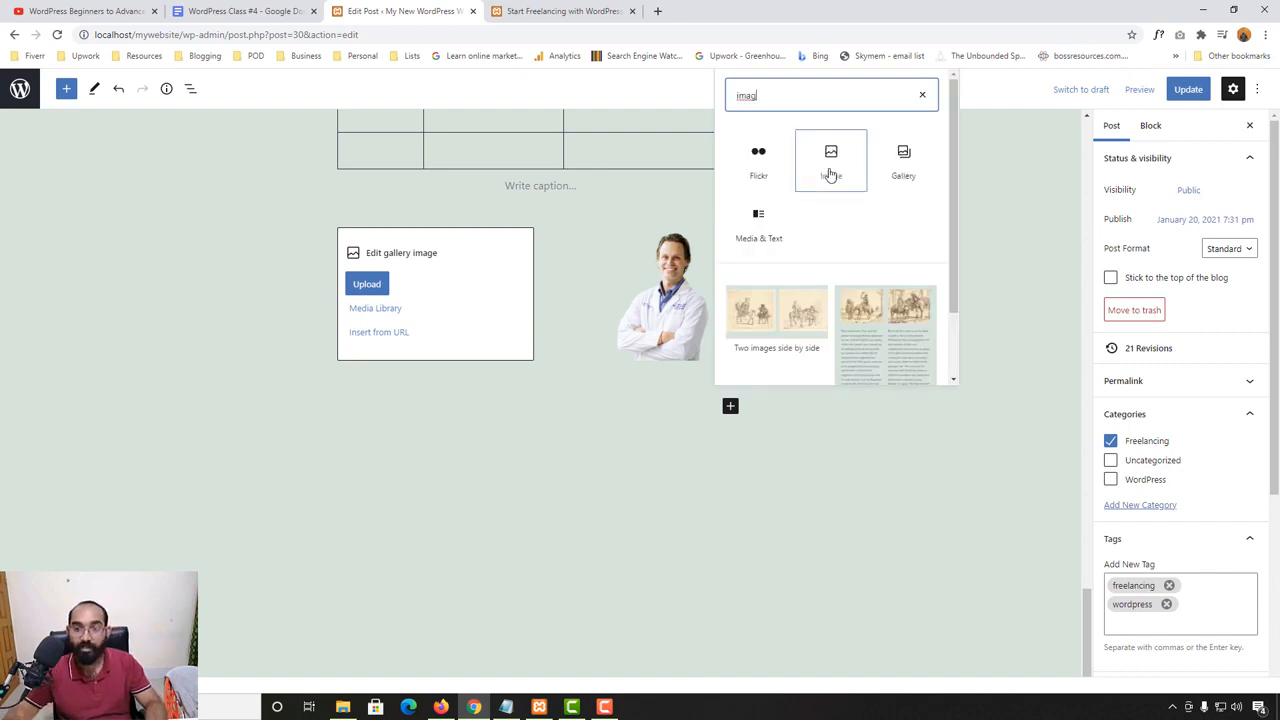
{"action": "left_click", "coordinate": [768, 226]}
- Fill the Media & Text block's media area with the desk photo "Untitled-design-2" from the media library
{"action": "left_click", "coordinate": [162, 487]}
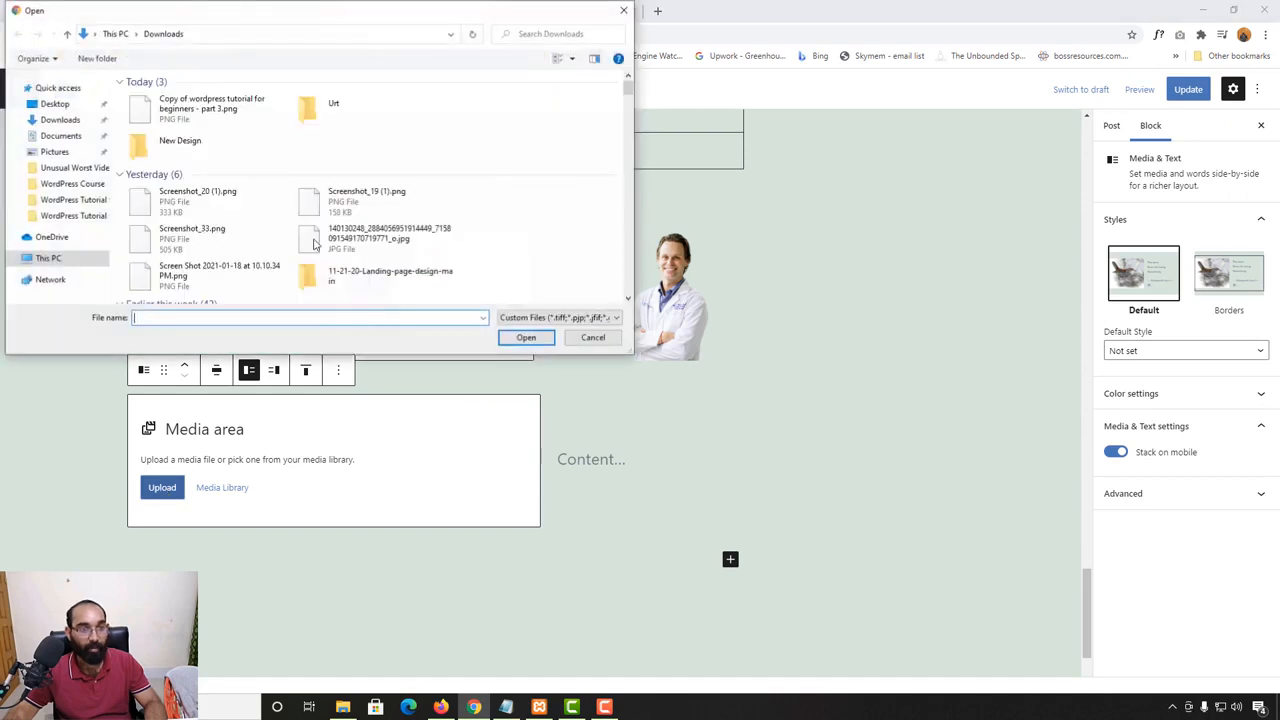
{"action": "left_click", "coordinate": [624, 10]}
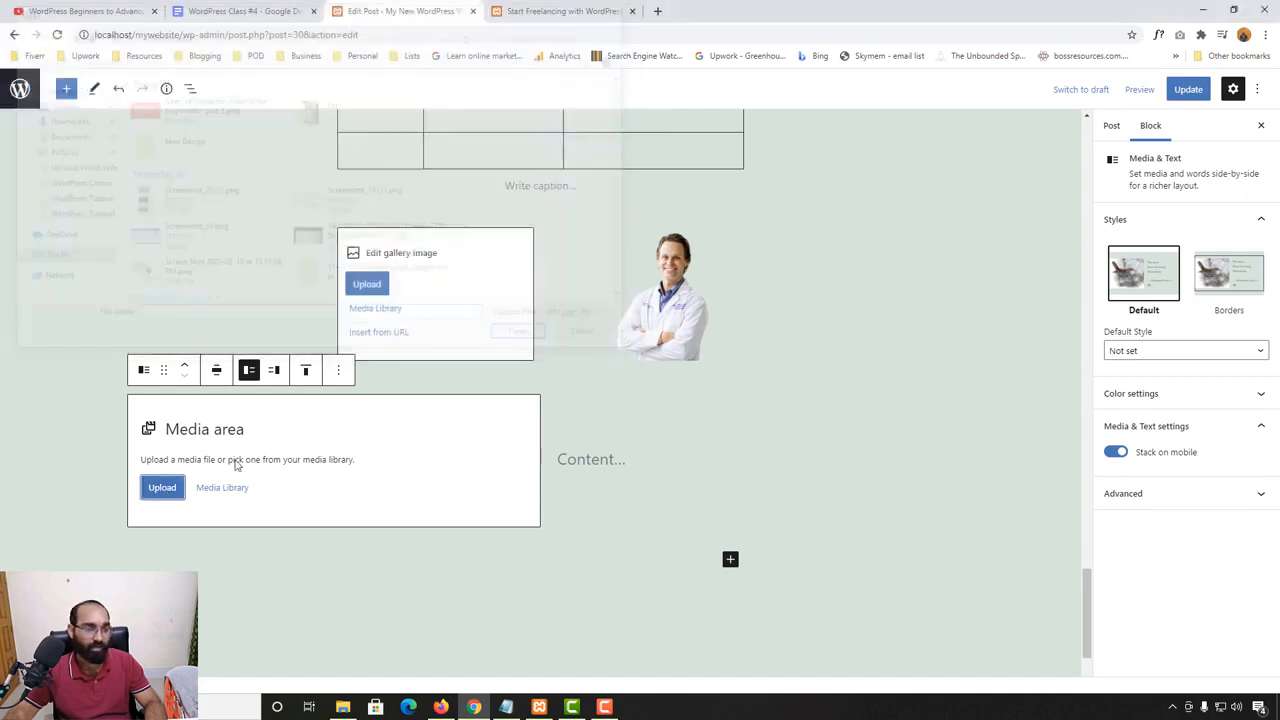
{"action": "left_click", "coordinate": [222, 487]}
{"action": "left_click", "coordinate": [205, 276]}
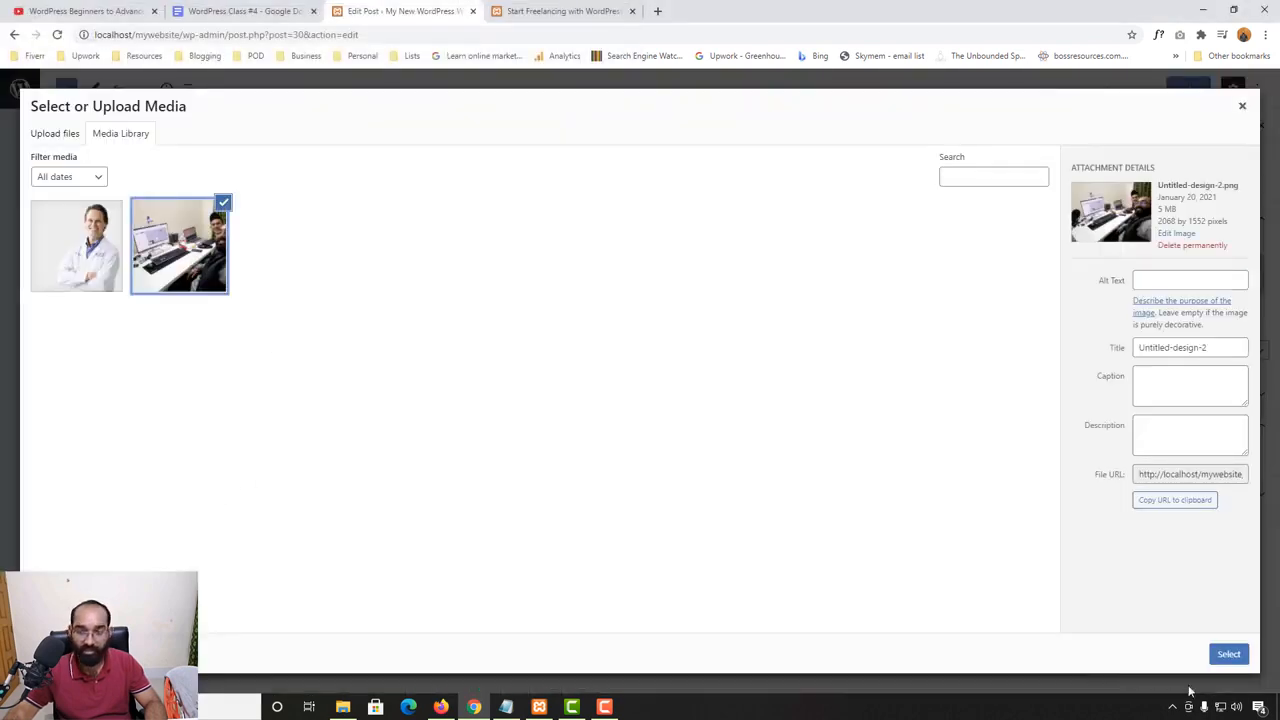
{"action": "left_click", "coordinate": [1229, 654]}
- Enter "We are working at night!" as the text beside the desk photo in the Media & Text block
{"action": "scroll", "coordinate": [792, 509], "scroll_direction": "down", "scroll_amount": 2}
{"action": "left_click", "coordinate": [617, 353]}
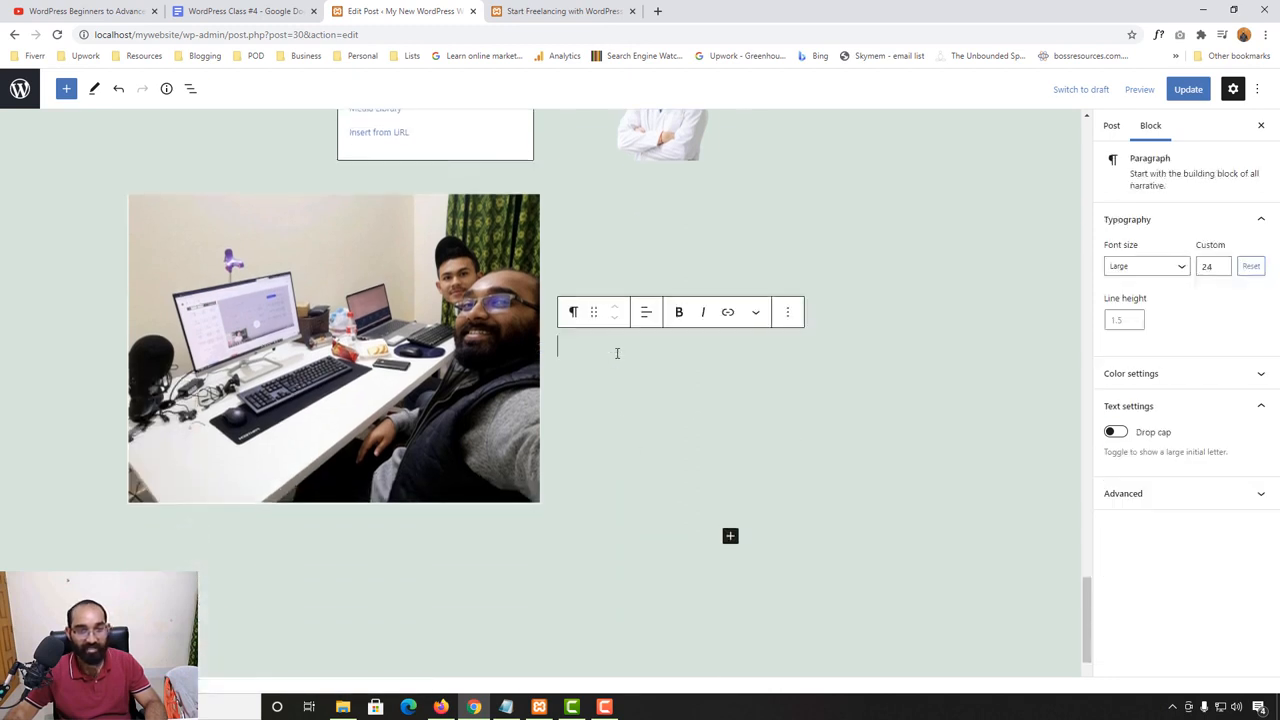
{"action": "type", "text": "We are working"}
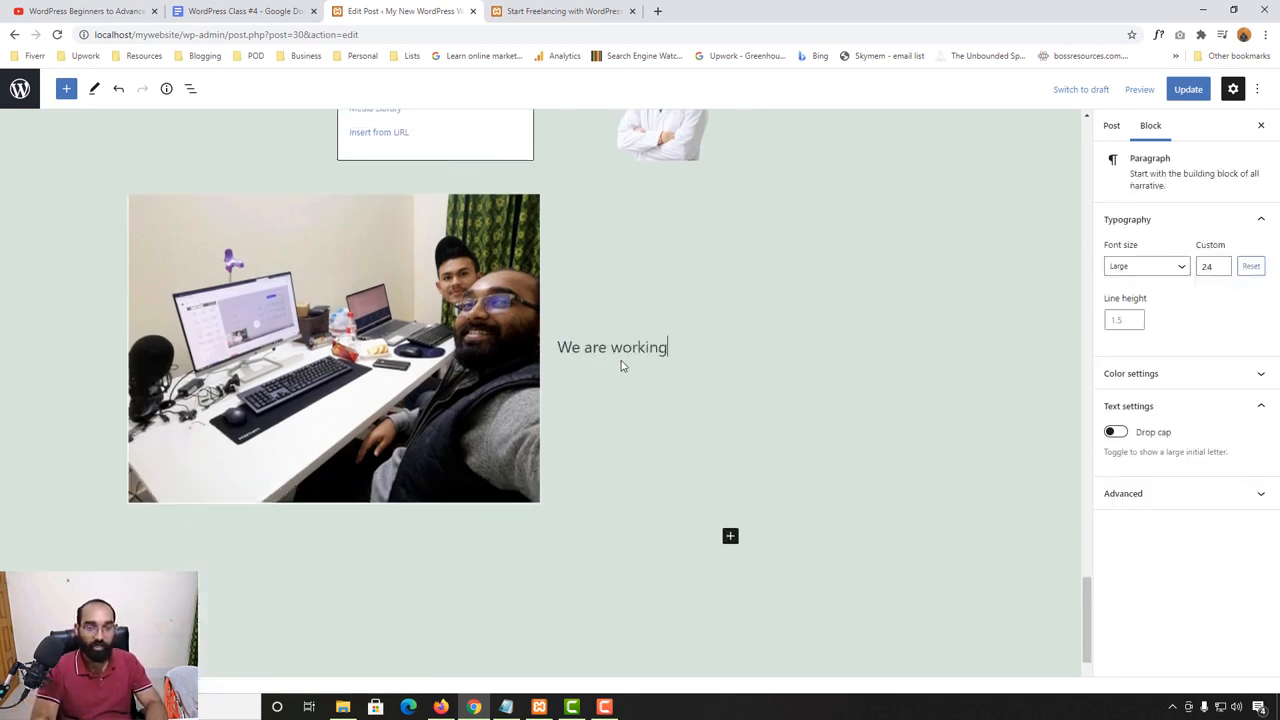
{"action": "type", "text": " at night"}
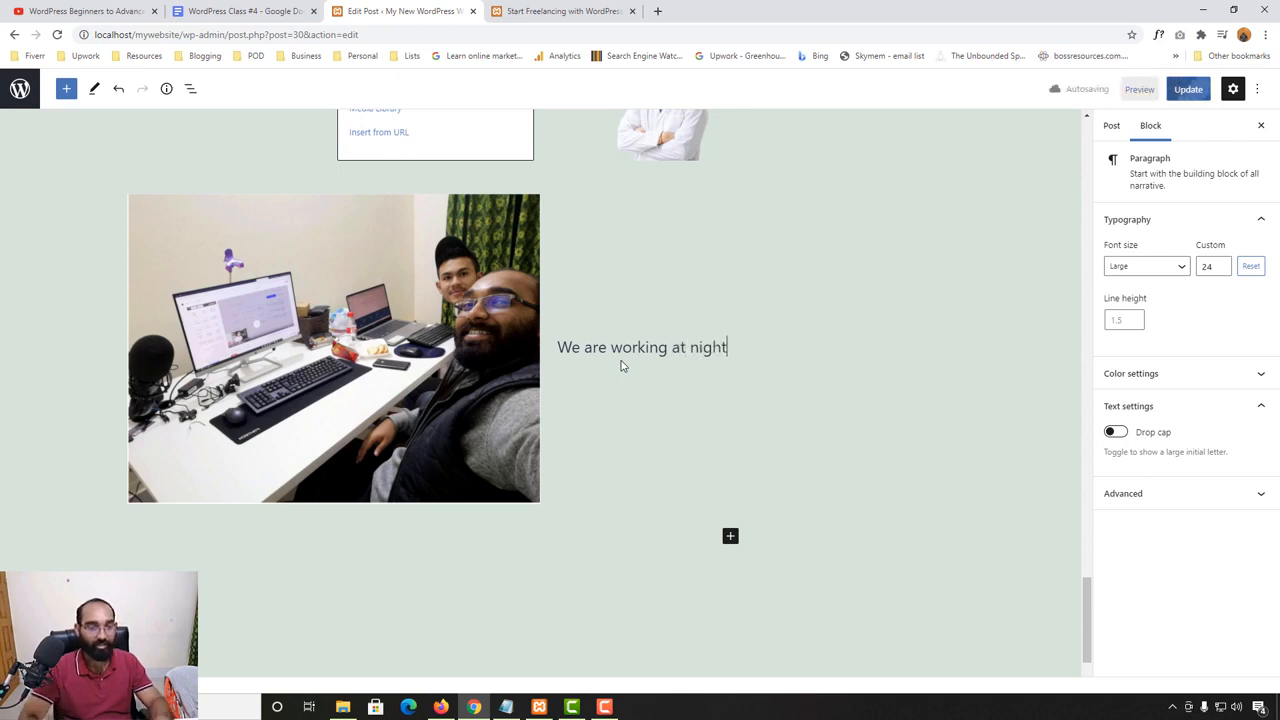
{"action": "type", "text": "!"}
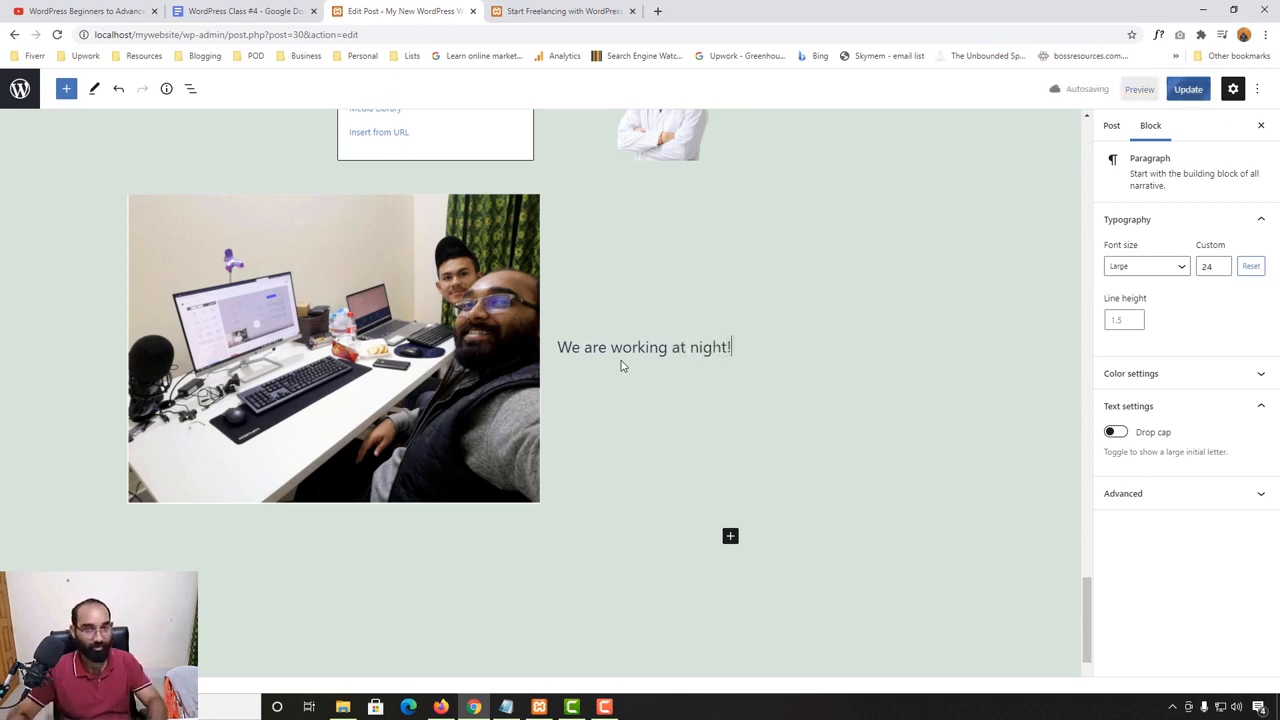
{"action": "left_click", "coordinate": [930, 408]}
- Update the post, reload its live page and check the Media & Text block
{"action": "left_click", "coordinate": [1188, 89]}
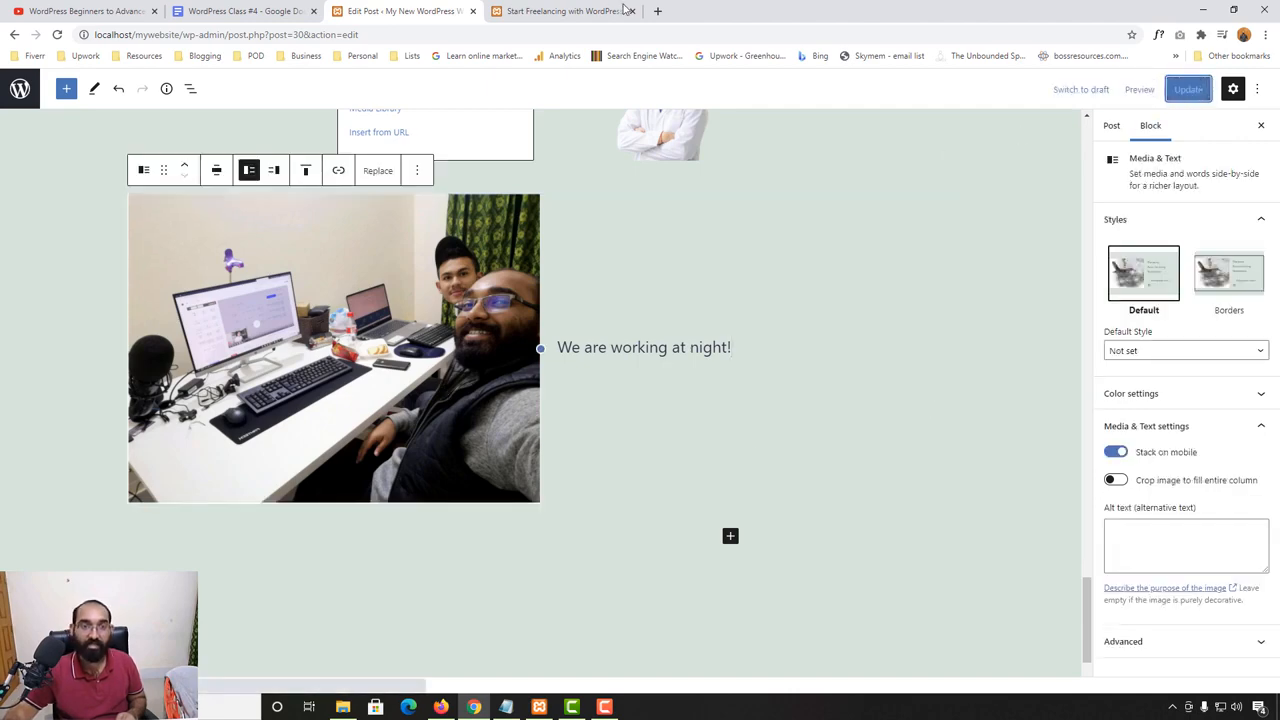
{"action": "left_click", "coordinate": [622, 10]}
{"action": "left_click", "coordinate": [58, 35]}
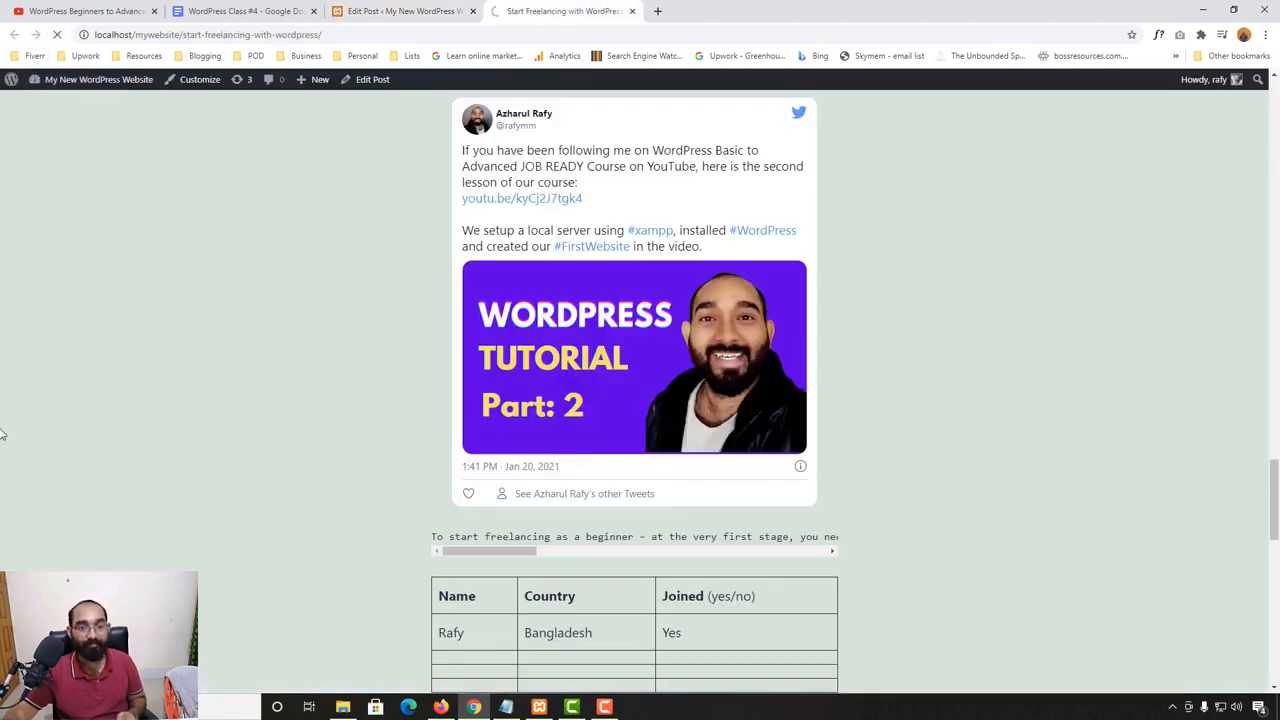
{"action": "scroll", "coordinate": [2, 424], "scroll_direction": "down", "scroll_amount": 6}
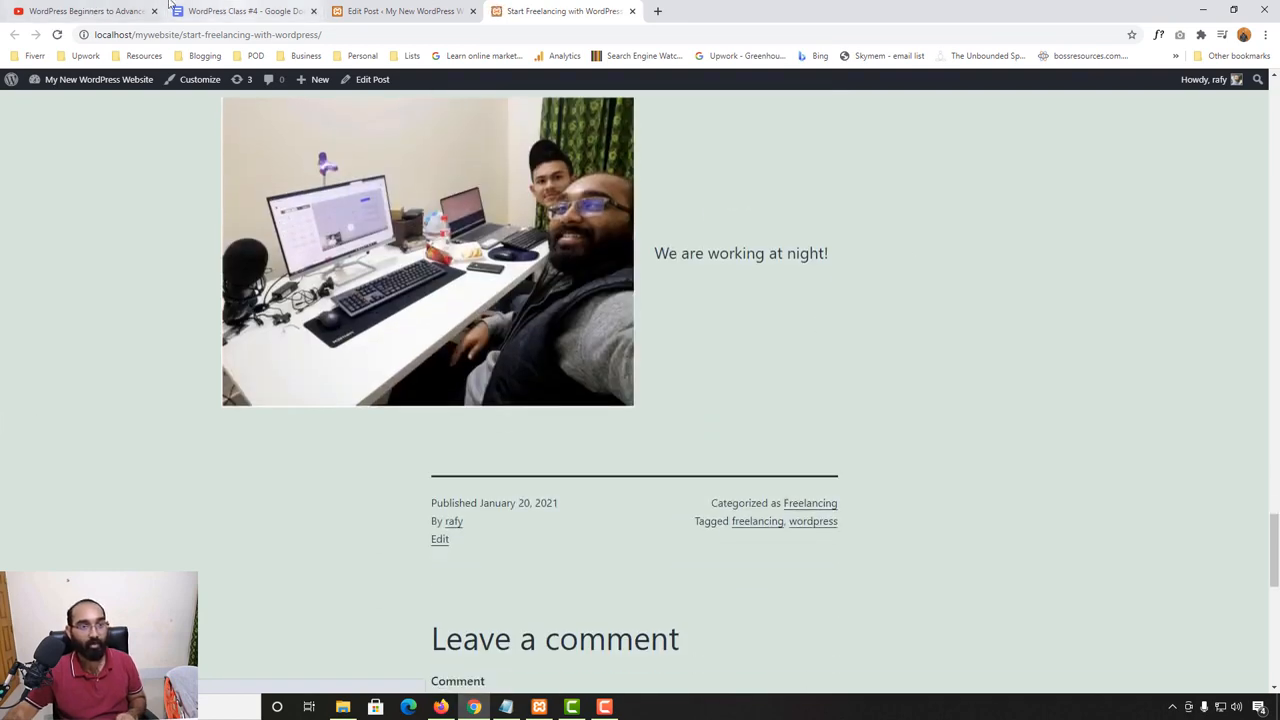
- Return to the post editor and add a Columns block below the Media & Text block
{"action": "left_click", "coordinate": [405, 11]}
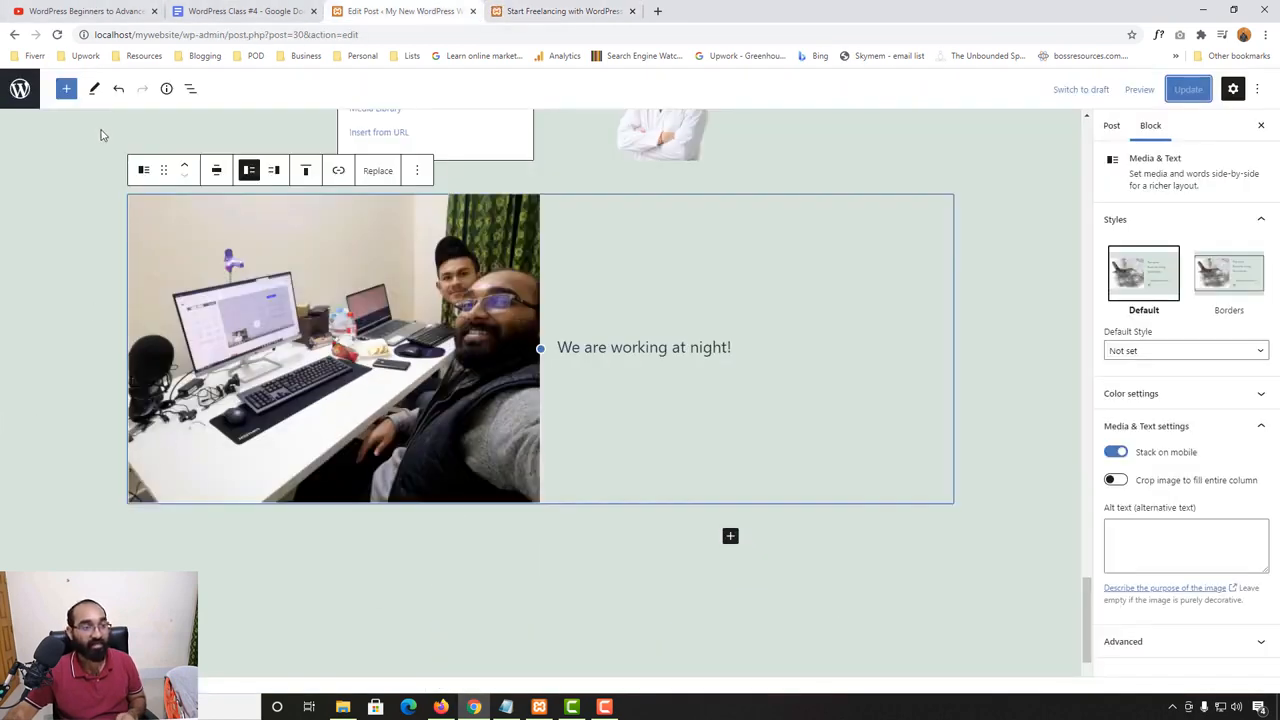
{"action": "left_click", "coordinate": [66, 88]}
{"action": "scroll", "coordinate": [171, 556], "scroll_direction": "down", "scroll_amount": 2}
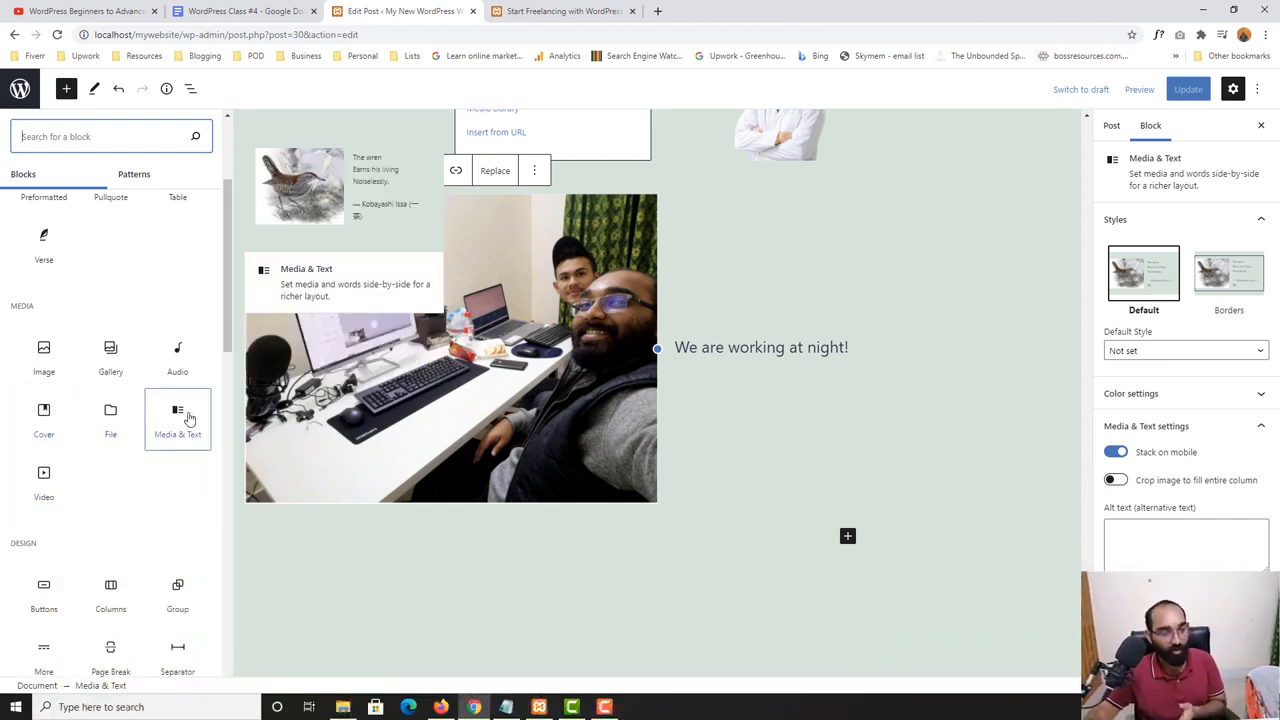
{"action": "scroll", "coordinate": [166, 435], "scroll_direction": "down", "scroll_amount": 3}
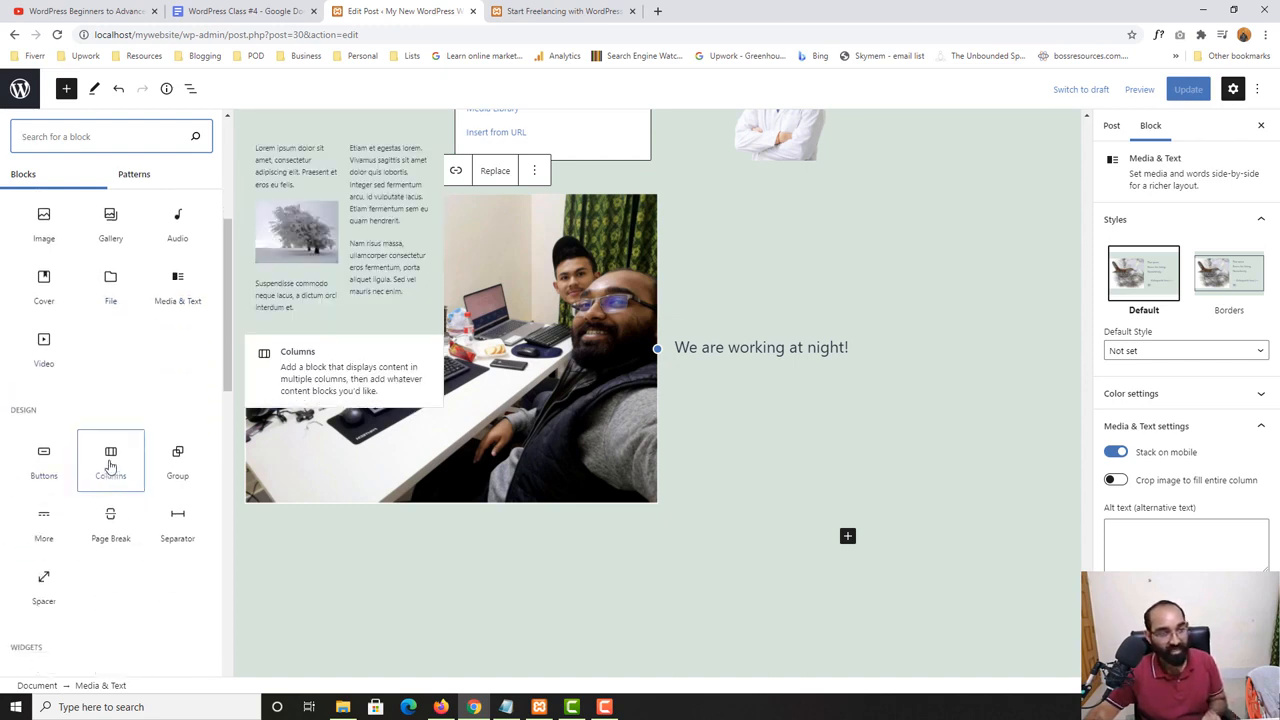
{"action": "left_click", "coordinate": [110, 466]}
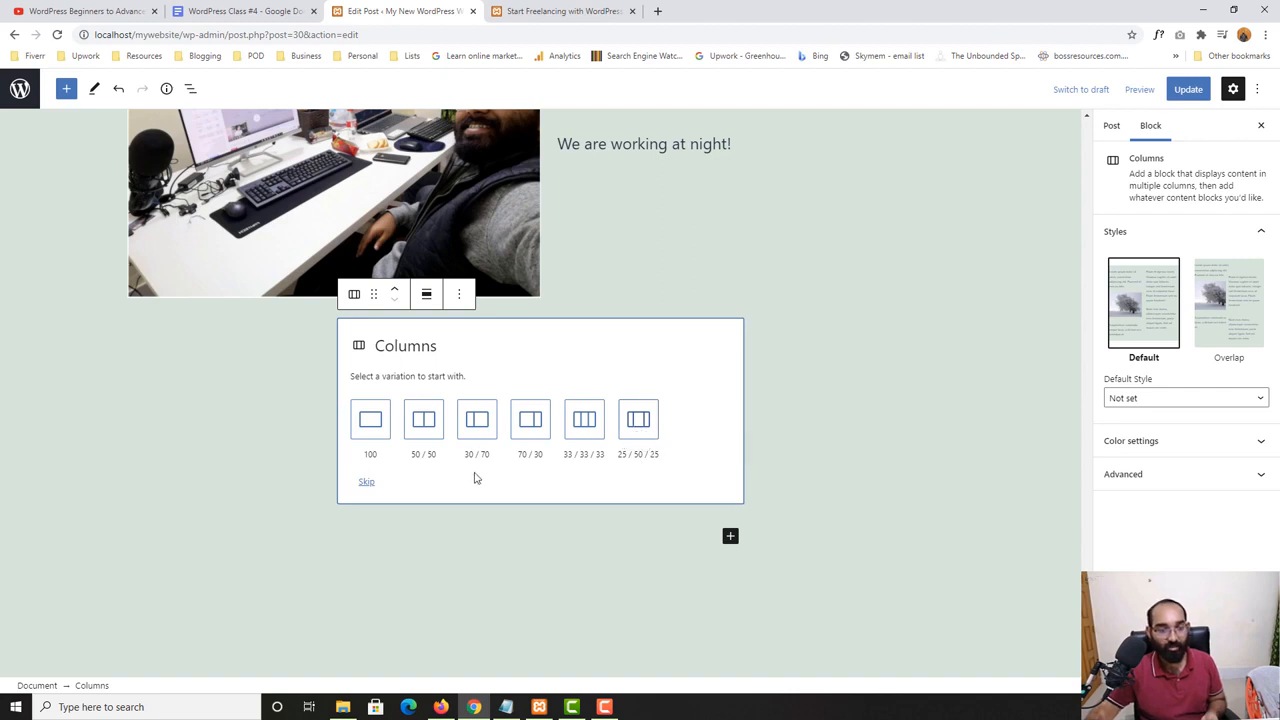
- Choose the 30 / 70 variation for the Columns block and insert an Image block in the narrow column
{"action": "left_click", "coordinate": [483, 420]}
{"action": "left_click", "coordinate": [385, 388]}
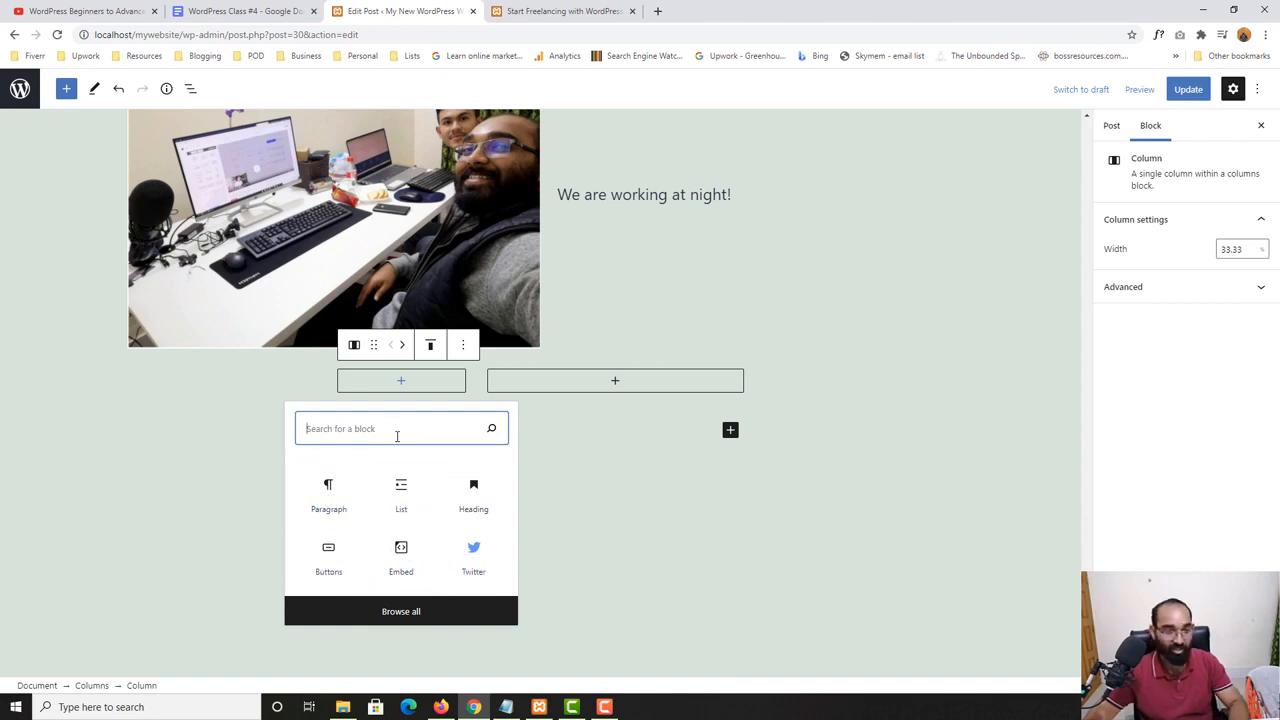
{"action": "type", "text": "image"}
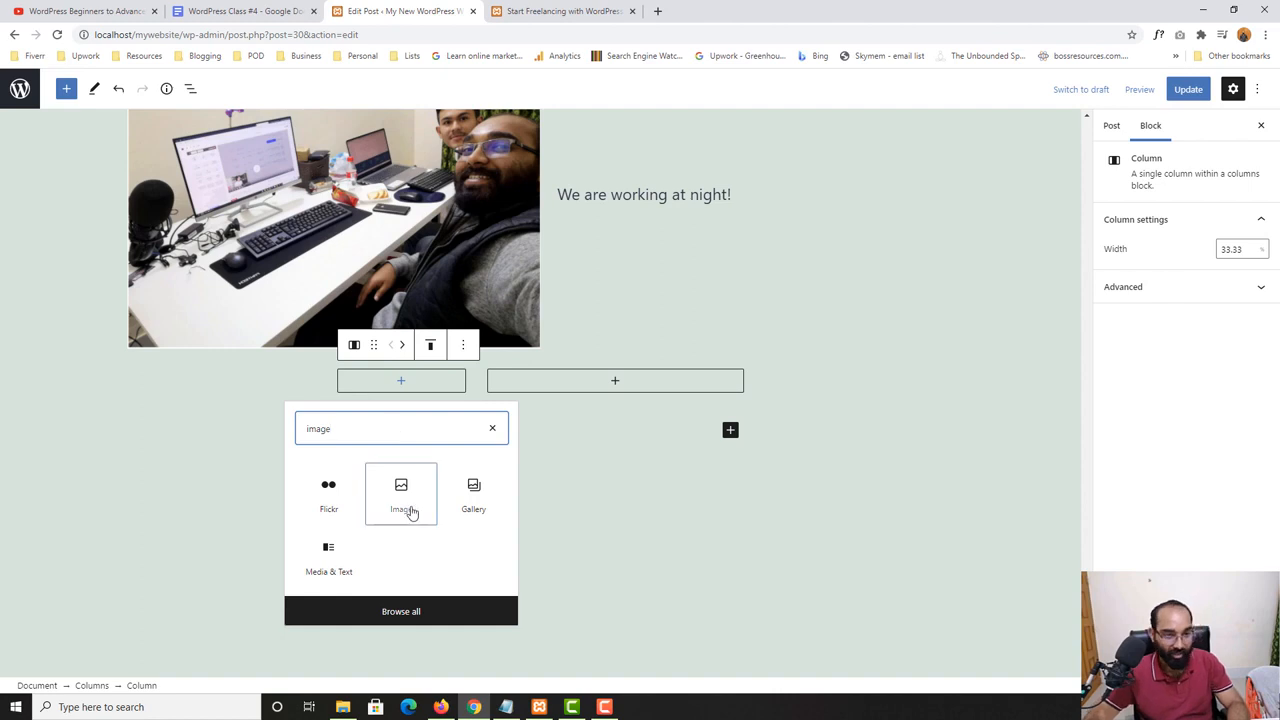
{"action": "left_click", "coordinate": [410, 509]}
- Fill the narrow column's Image block with the desk photo from the media library
{"action": "left_click", "coordinate": [401, 421]}
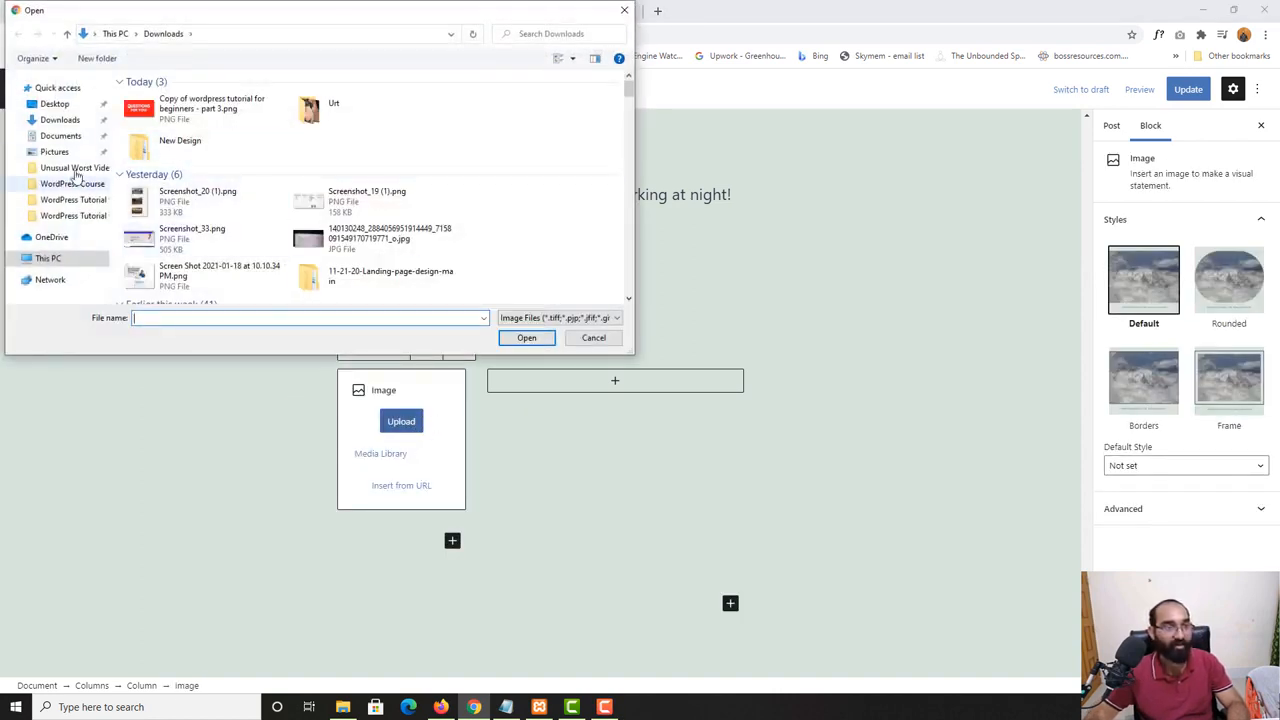
{"action": "left_click", "coordinate": [624, 10]}
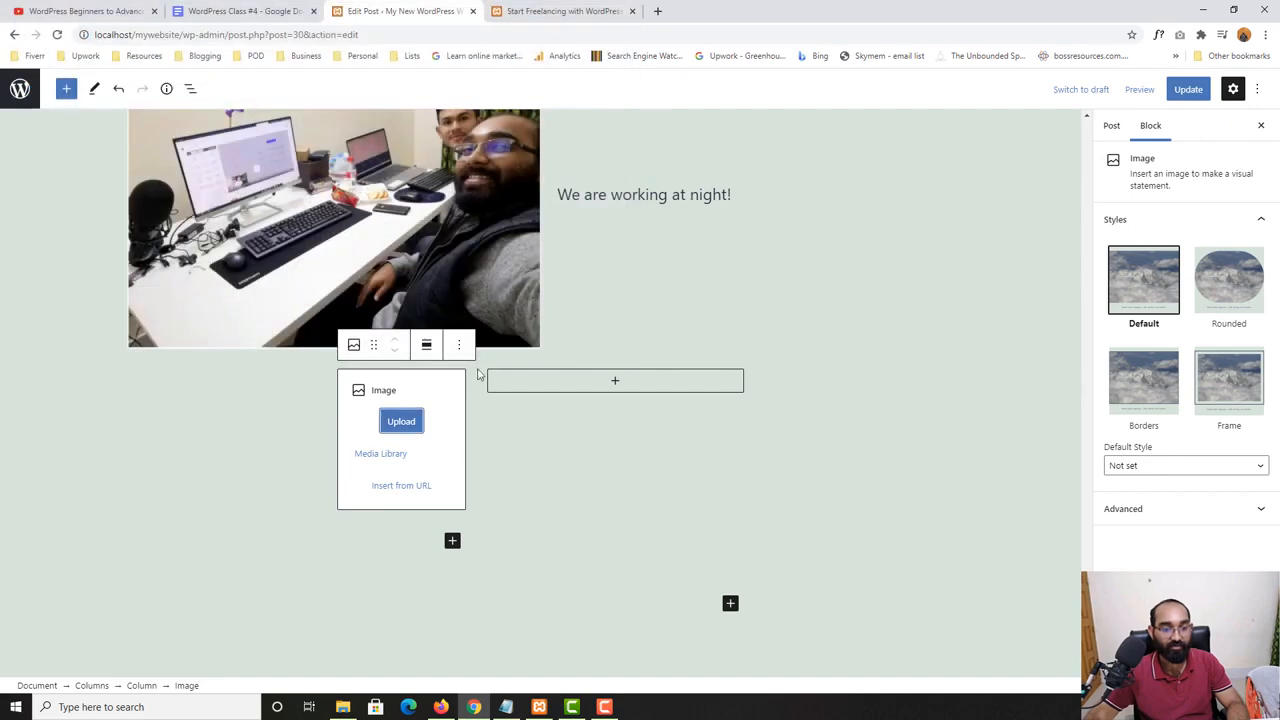
{"action": "left_click", "coordinate": [375, 454]}
{"action": "left_click", "coordinate": [190, 236]}
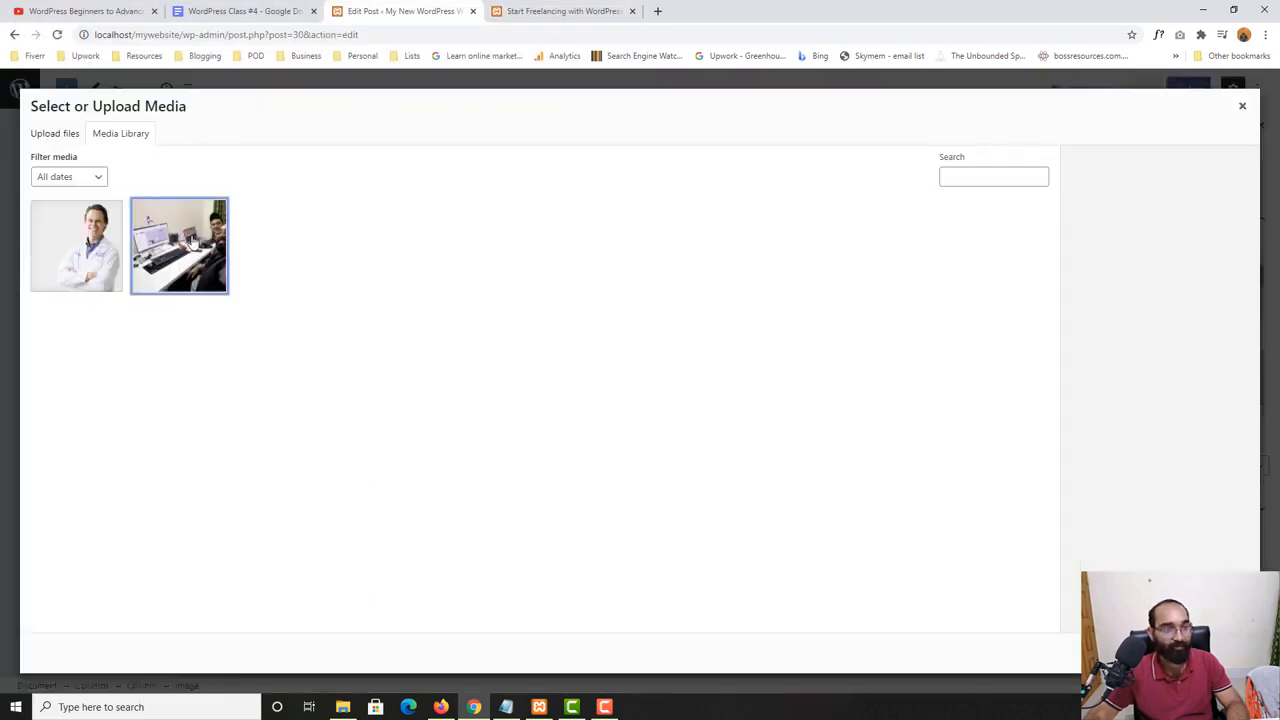
{"action": "left_click", "coordinate": [1227, 653]}
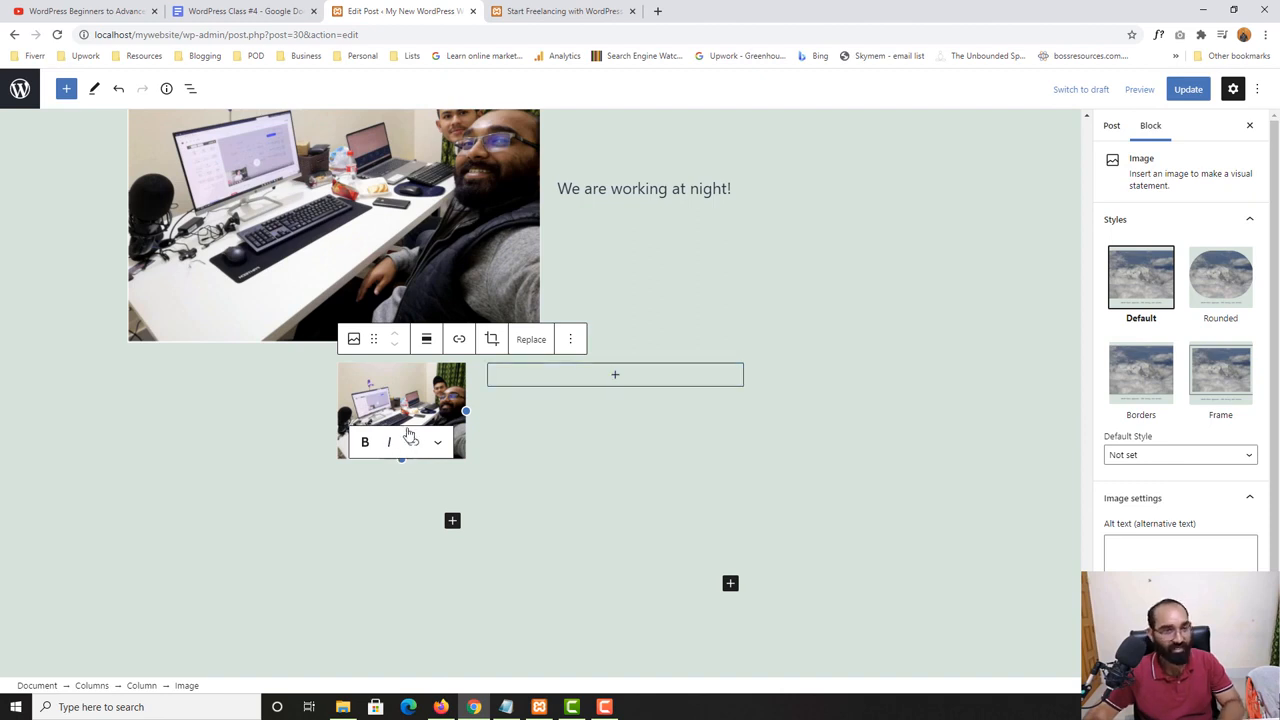
- Try to crop the narrow column's photo to the 16:10 landscape aspect ratio
{"action": "left_click", "coordinate": [491, 339]}
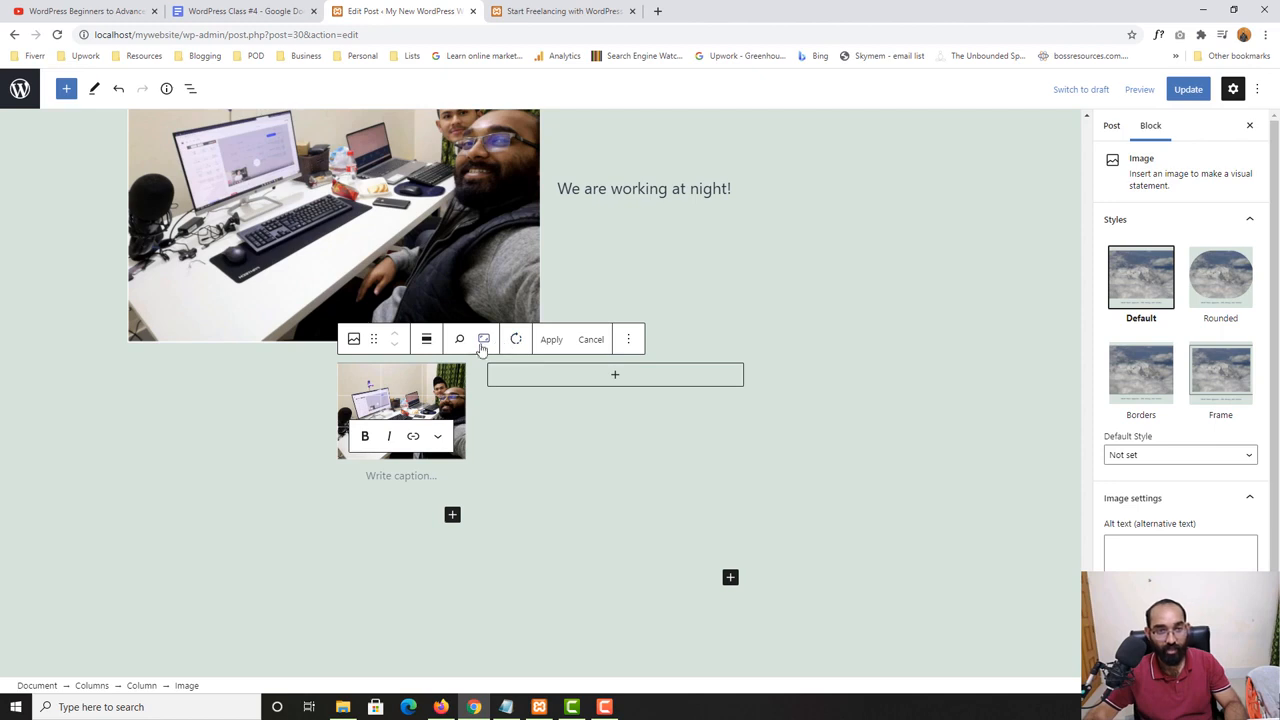
{"action": "left_click", "coordinate": [484, 341]}
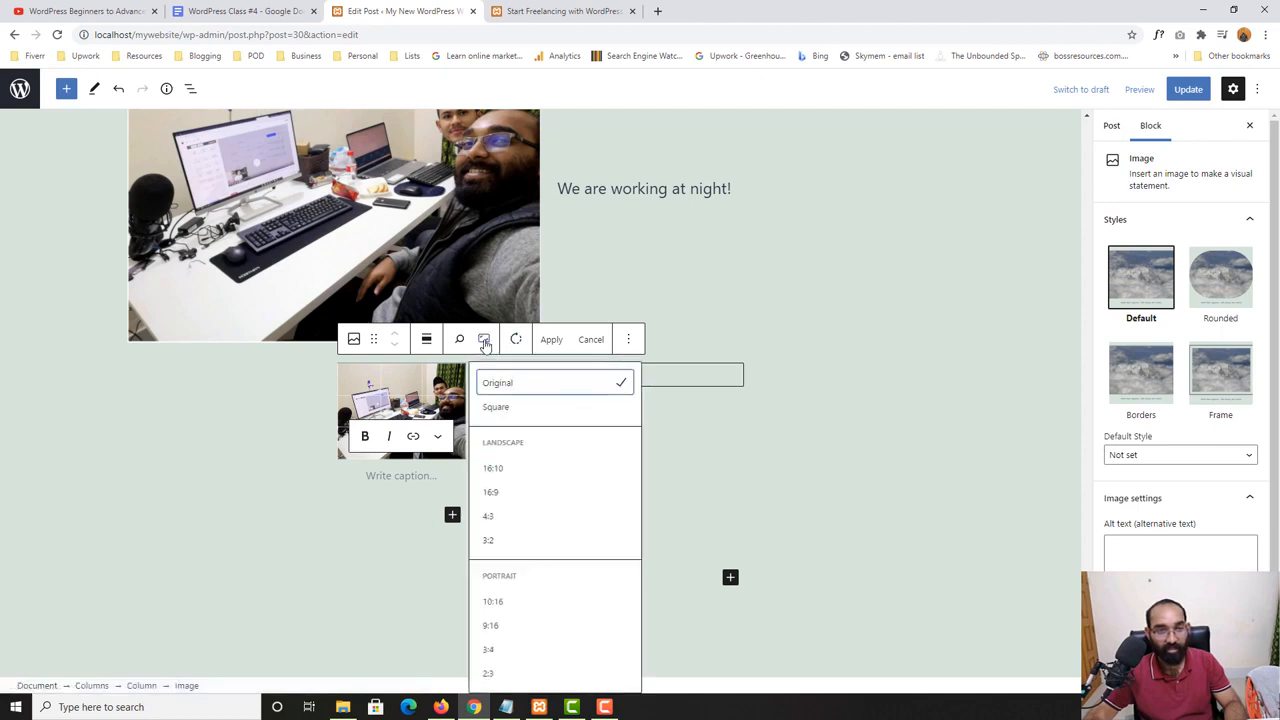
{"action": "left_click", "coordinate": [503, 470]}
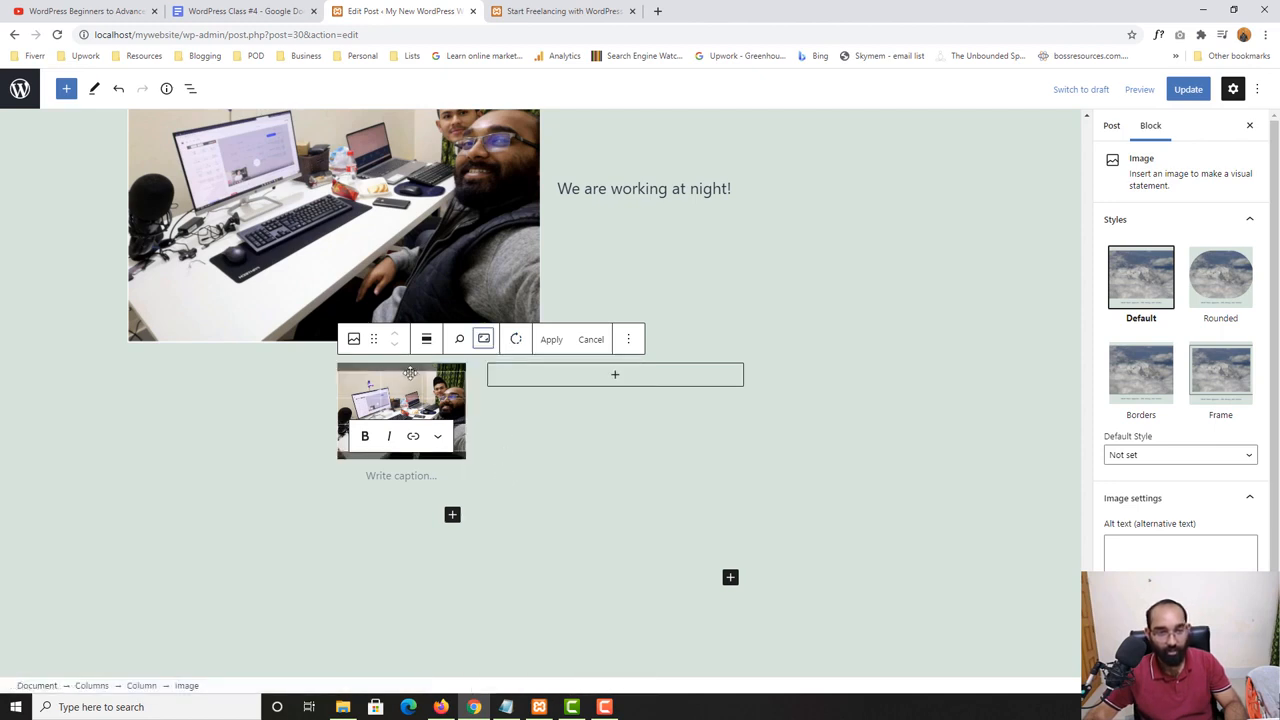
{"action": "left_click", "coordinate": [551, 339]}
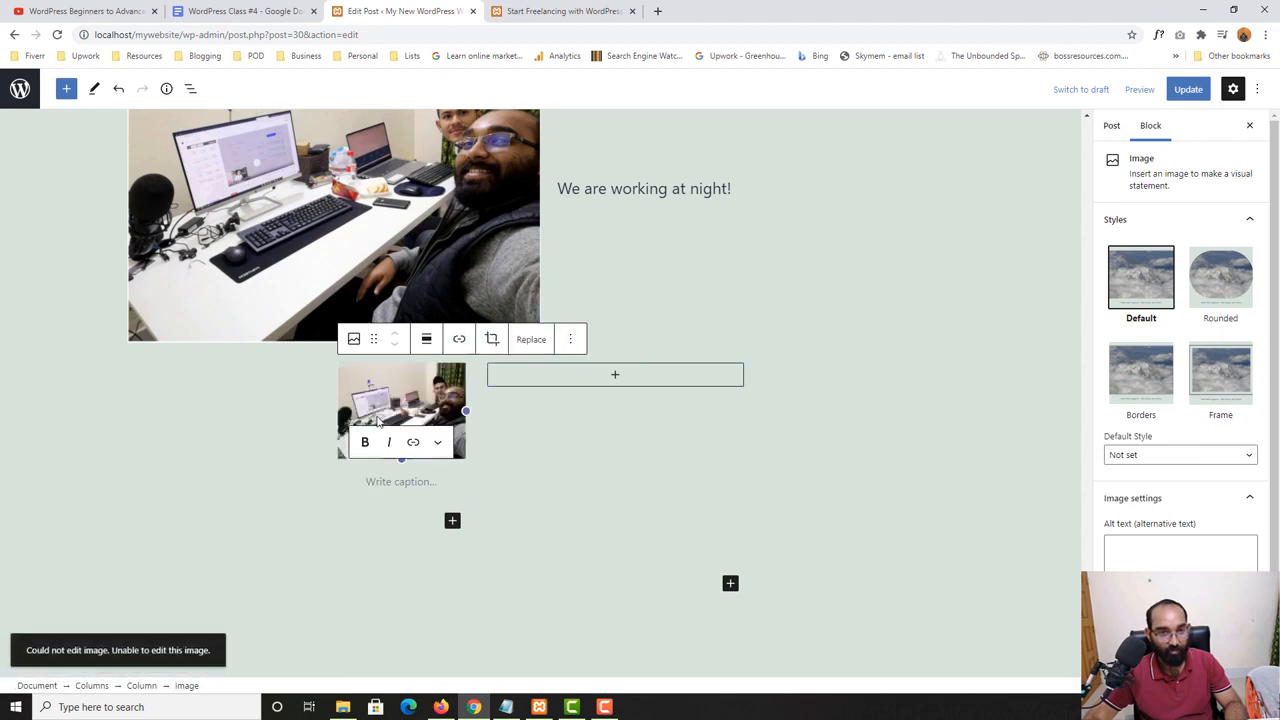
- Add a List block in the wide column with the items "Learn", "Practice" and "Hi There"
{"action": "left_click", "coordinate": [613, 376]}
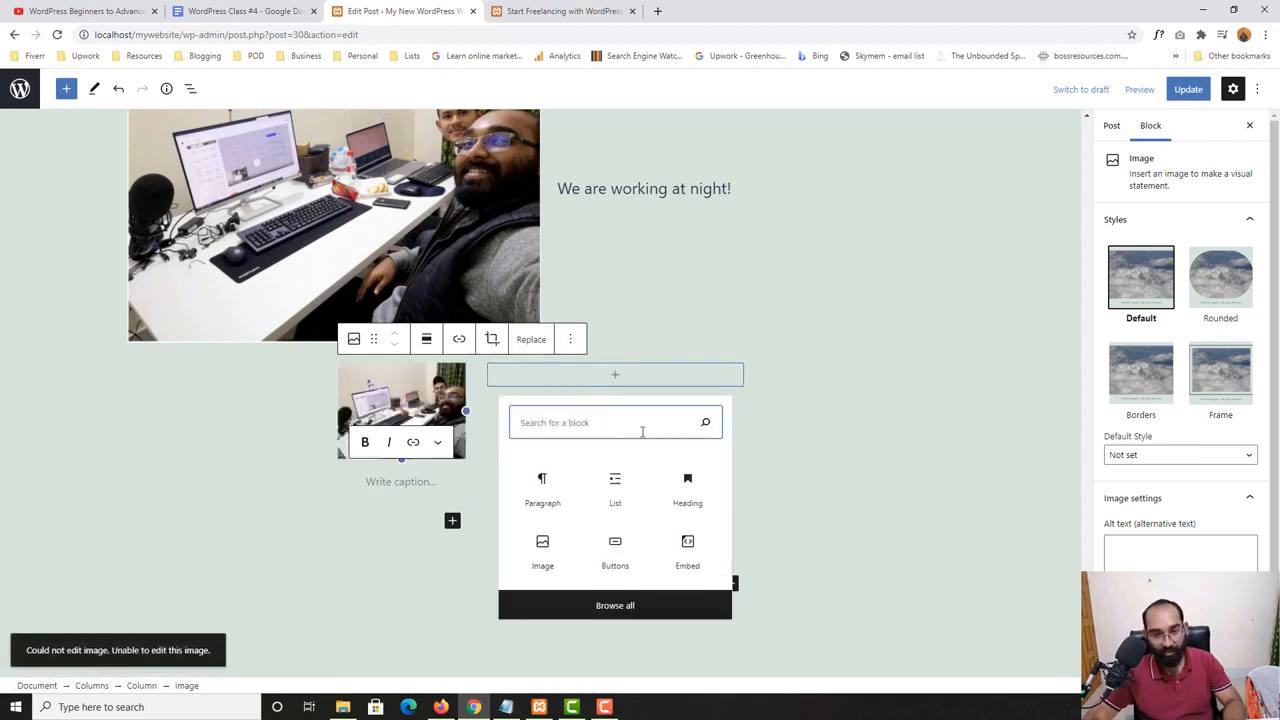
{"action": "left_click", "coordinate": [630, 482]}
{"action": "scroll", "coordinate": [625, 402], "scroll_direction": "up", "scroll_amount": 1}
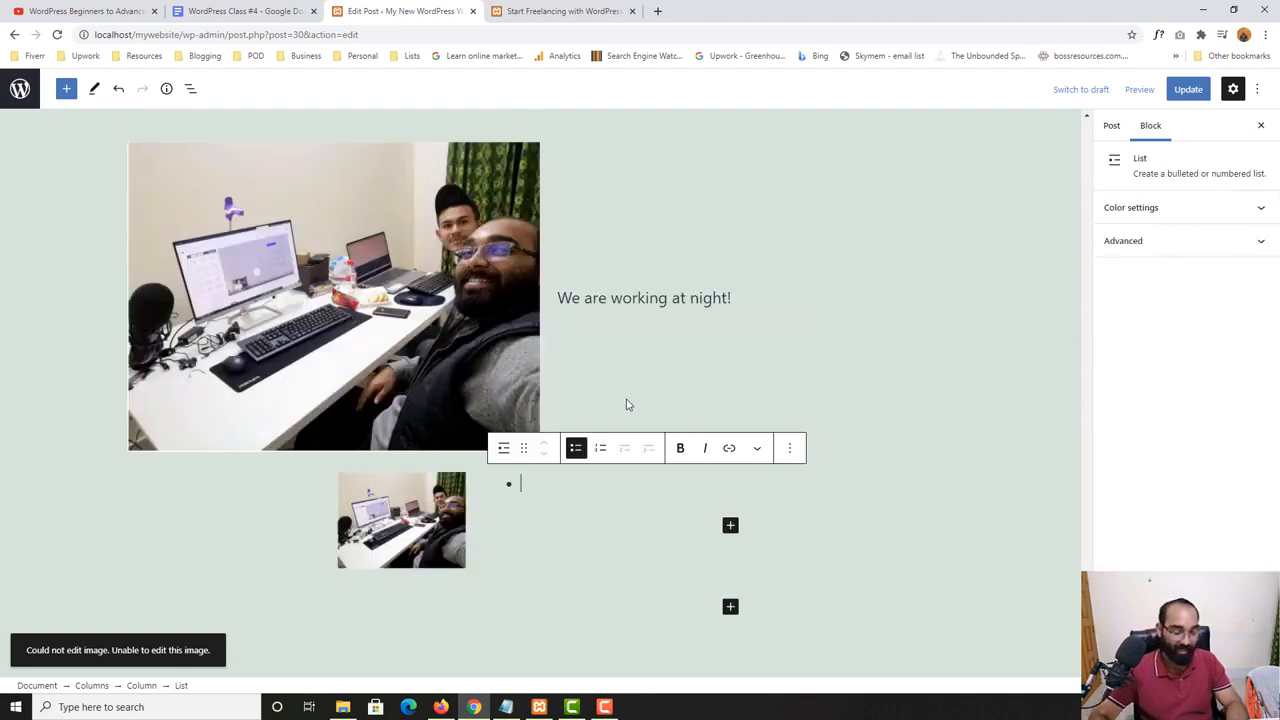
{"action": "type", "text": "Lea"}
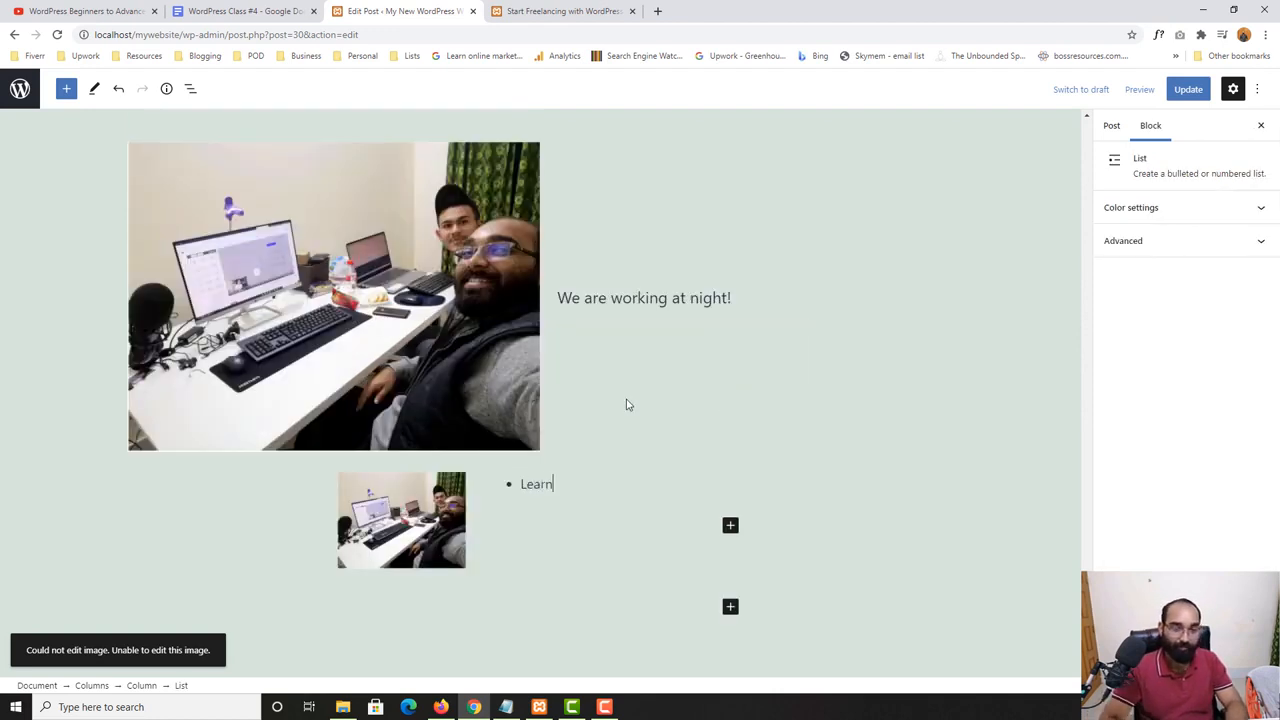
{"action": "type", "text": "rn"}
{"action": "key", "text": "Return"}
{"action": "type", "text": "Prac"}
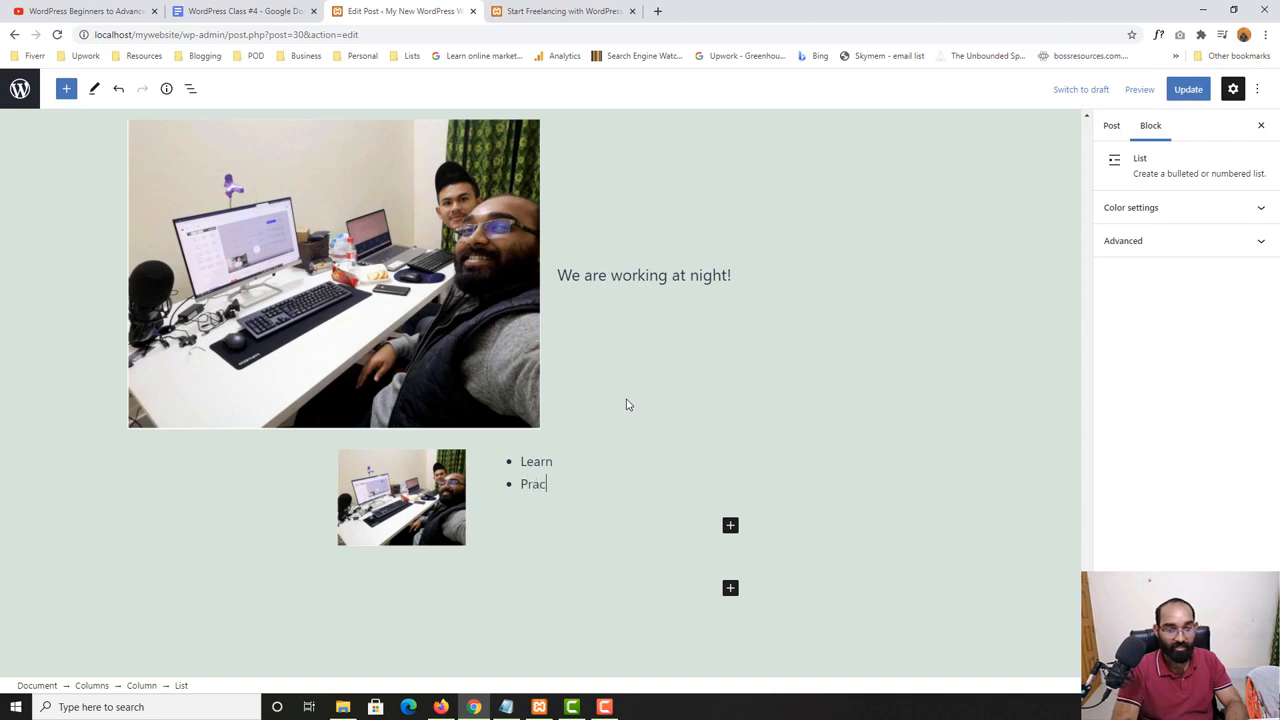
{"action": "type", "text": "tice"}
{"action": "key", "text": "Return"}
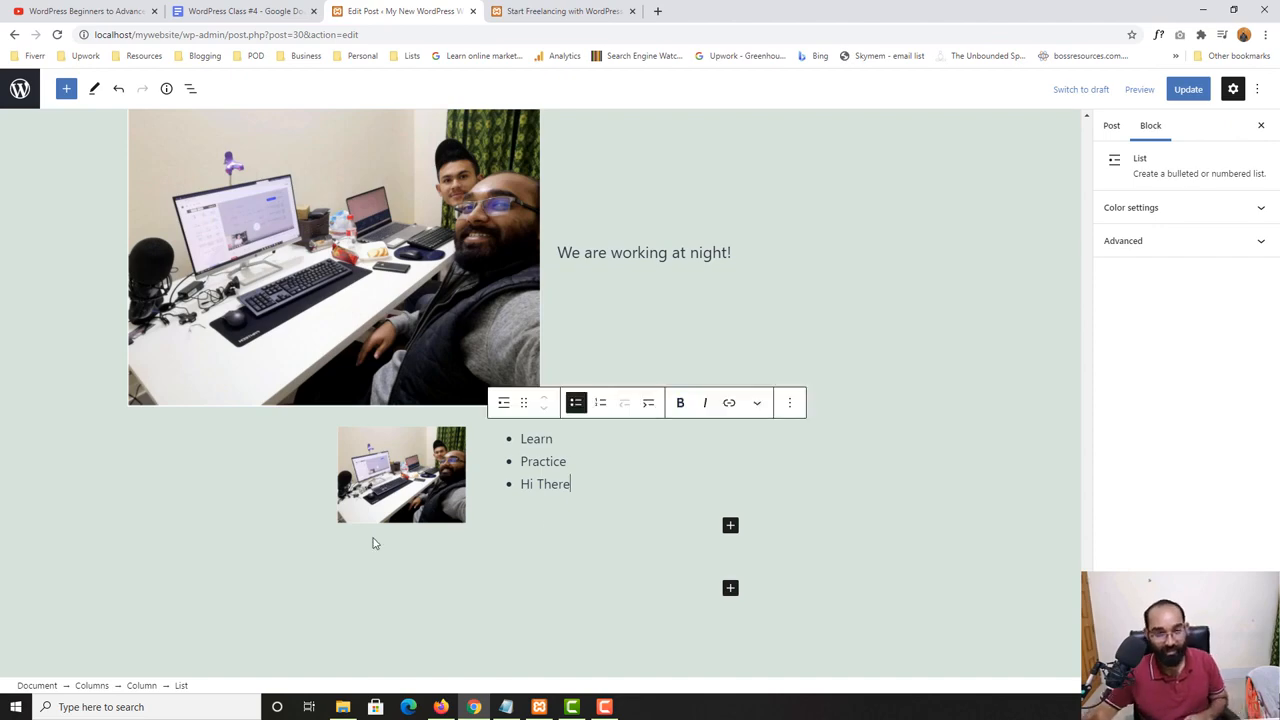
{"action": "scroll", "coordinate": [474, 594], "scroll_direction": "down", "scroll_amount": 2}
{"action": "scroll", "coordinate": [511, 414], "scroll_direction": "up", "scroll_amount": 3}
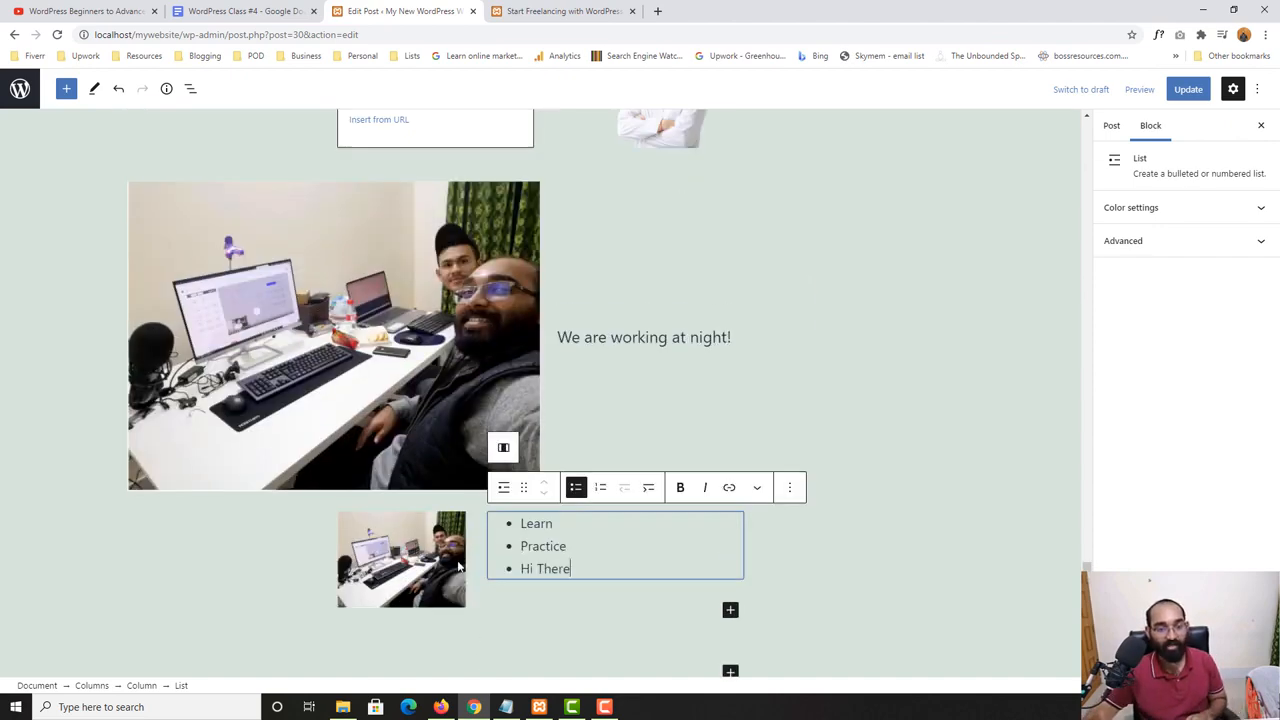
{"action": "scroll", "coordinate": [446, 496], "scroll_direction": "down", "scroll_amount": 2}
{"action": "scroll", "coordinate": [446, 496], "scroll_direction": "up", "scroll_amount": 4}
{"action": "scroll", "coordinate": [420, 505], "scroll_direction": "down", "scroll_amount": 2}
{"action": "right_click", "coordinate": [403, 537]}
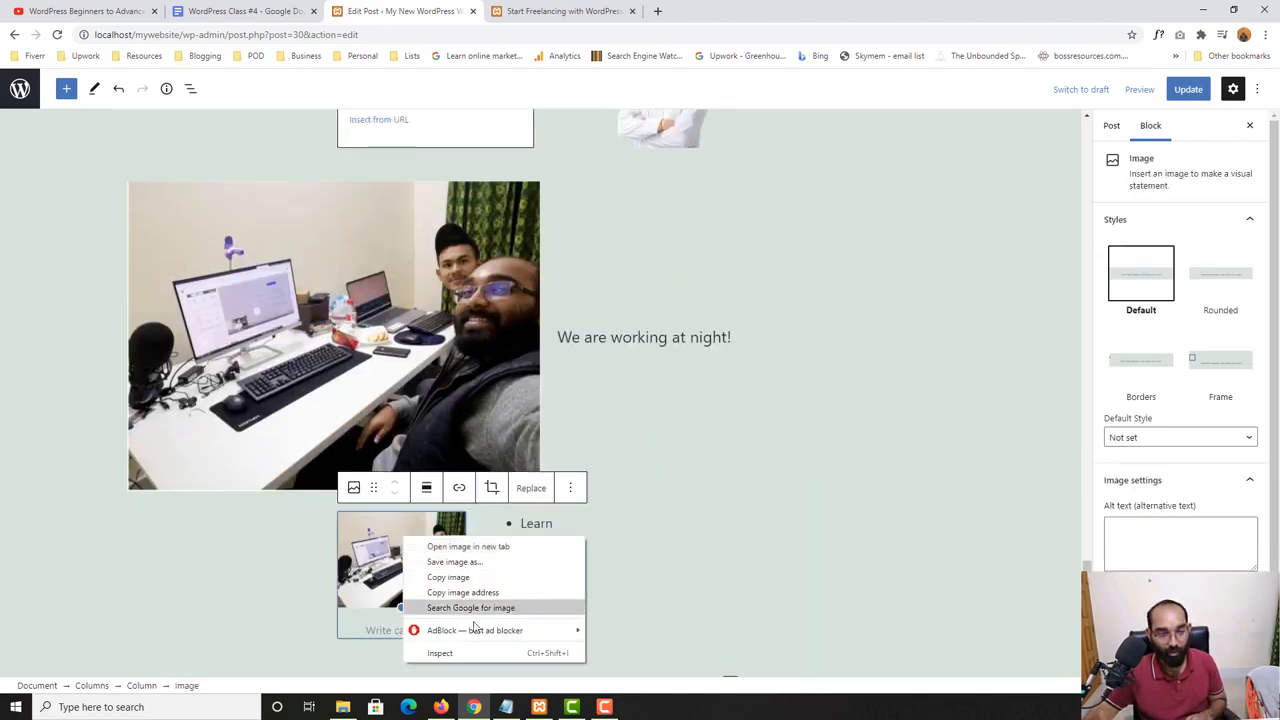
{"action": "left_click", "coordinate": [276, 541]}
{"action": "left_click", "coordinate": [596, 519]}
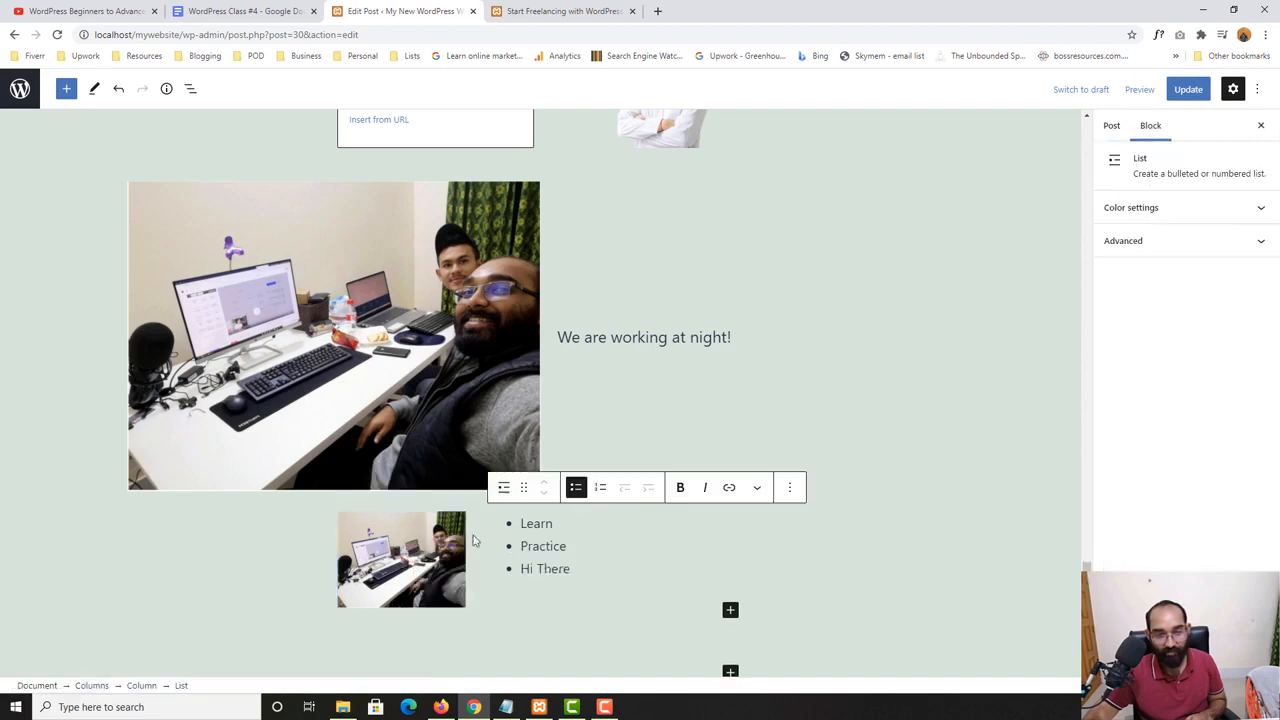
{"action": "left_click", "coordinate": [810, 500]}
- Remove the photo from the narrow column and the list from the wide column
{"action": "left_click", "coordinate": [440, 537]}
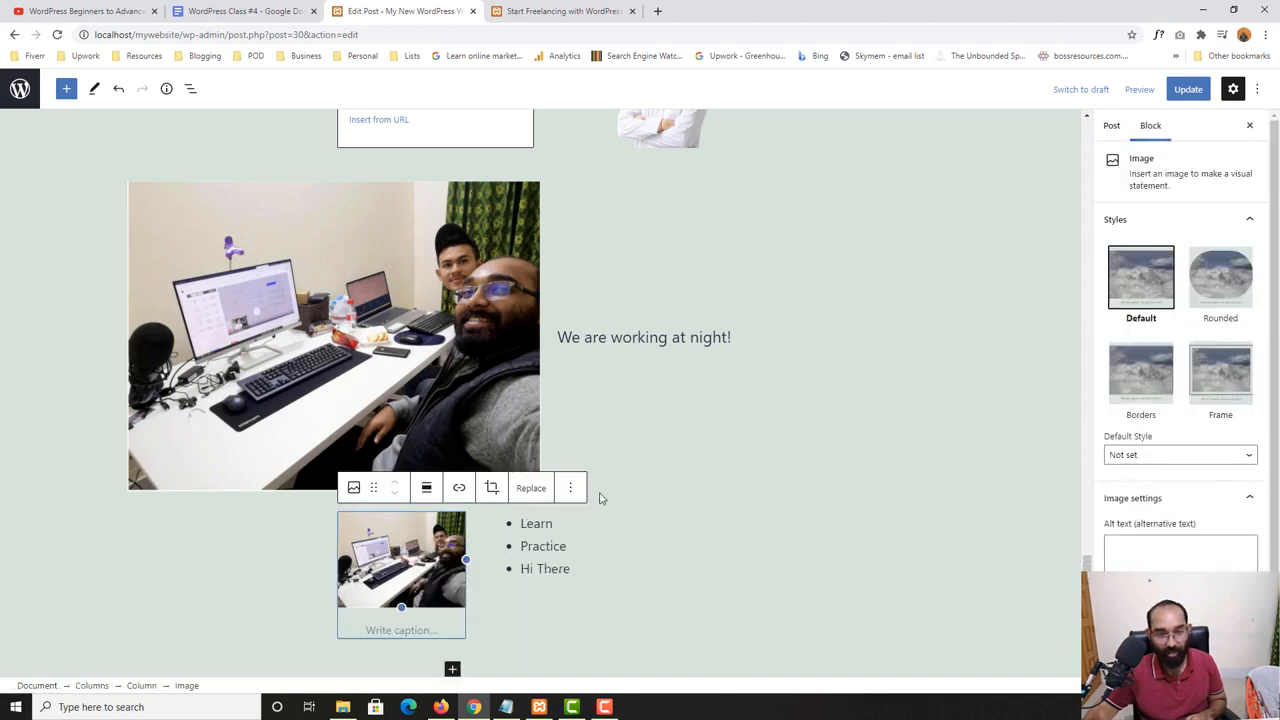
{"action": "left_click", "coordinate": [570, 487]}
{"action": "left_click", "coordinate": [595, 444]}
{"action": "left_click", "coordinate": [533, 519]}
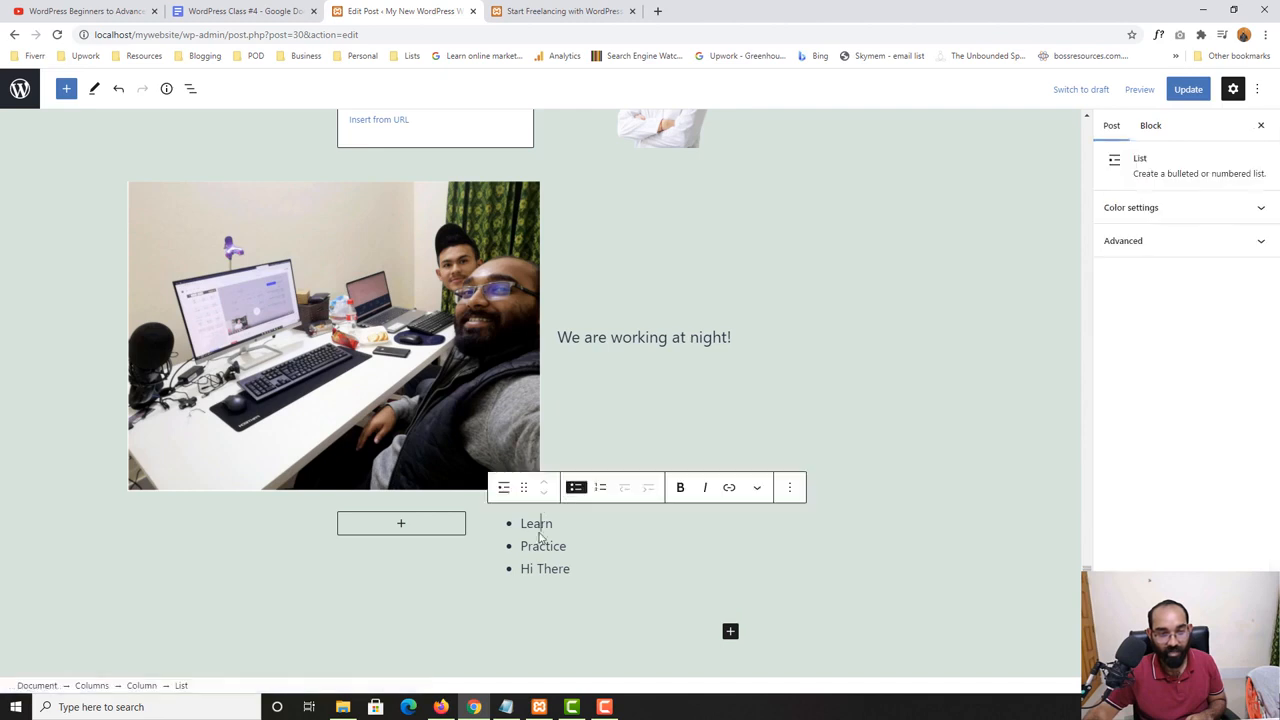
{"action": "left_click", "coordinate": [790, 488]}
{"action": "left_click", "coordinate": [820, 444]}
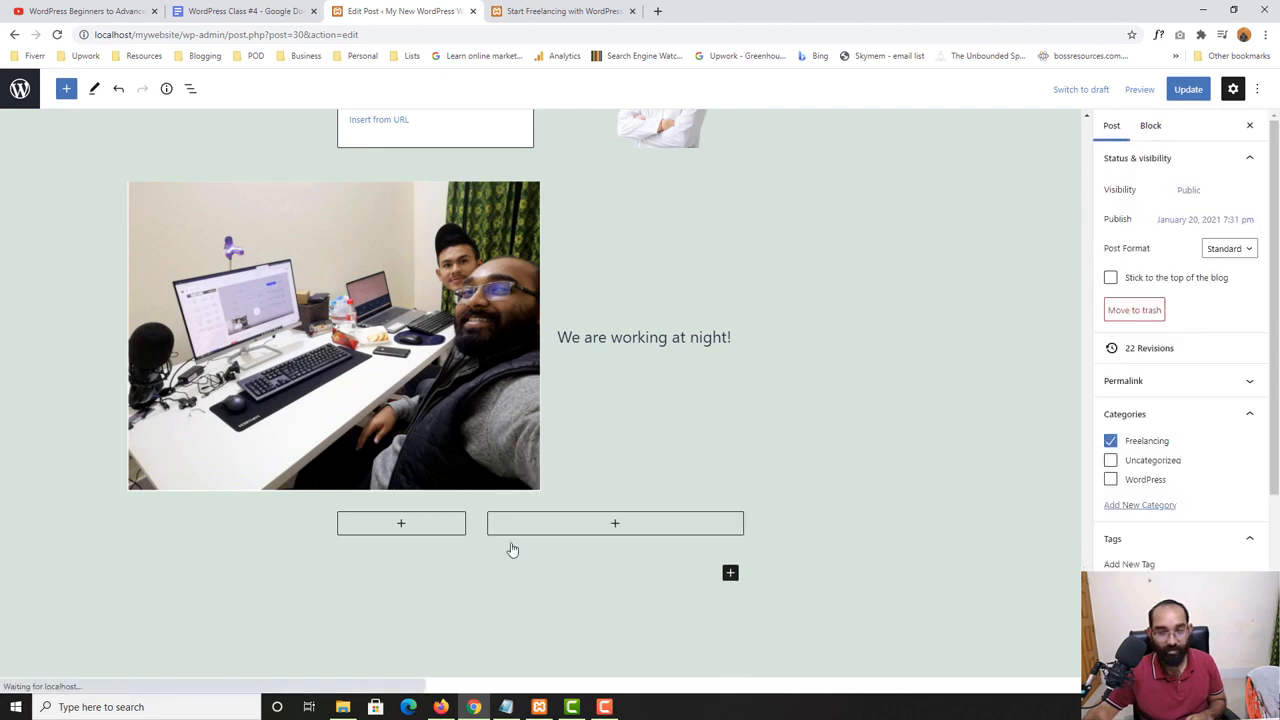
{"action": "left_click", "coordinate": [718, 514]}
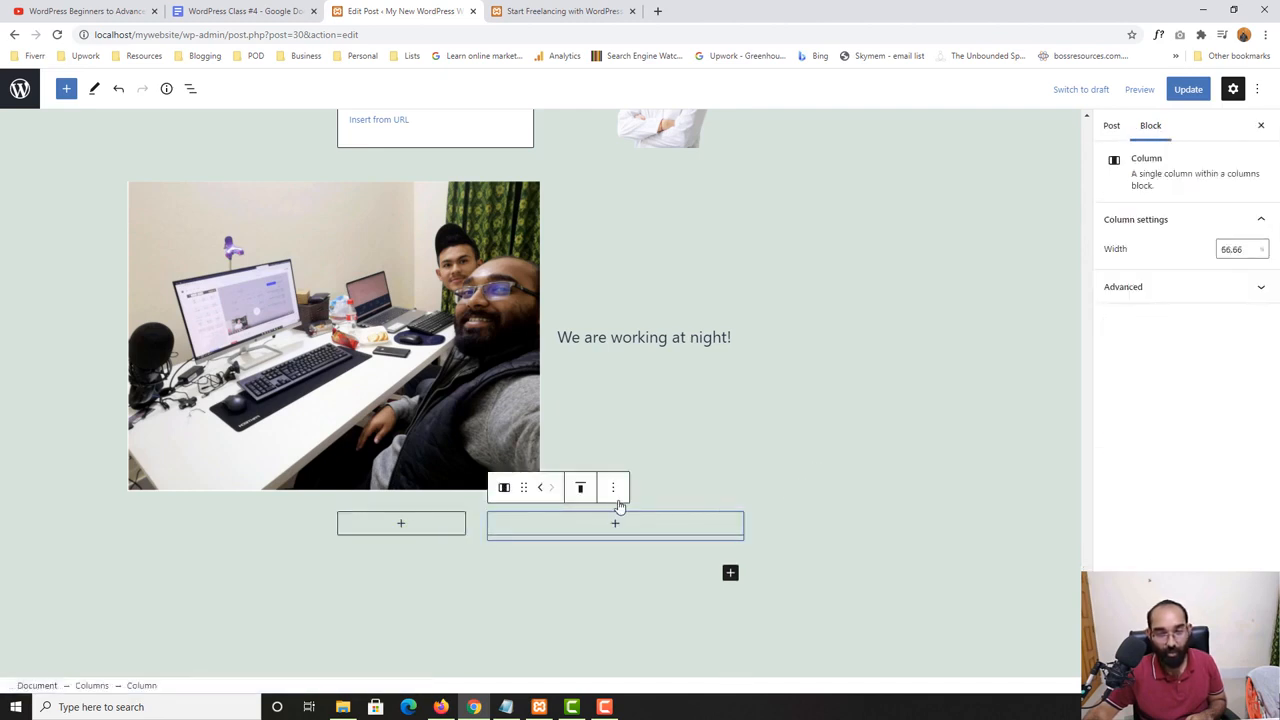
{"action": "left_click", "coordinate": [323, 535]}
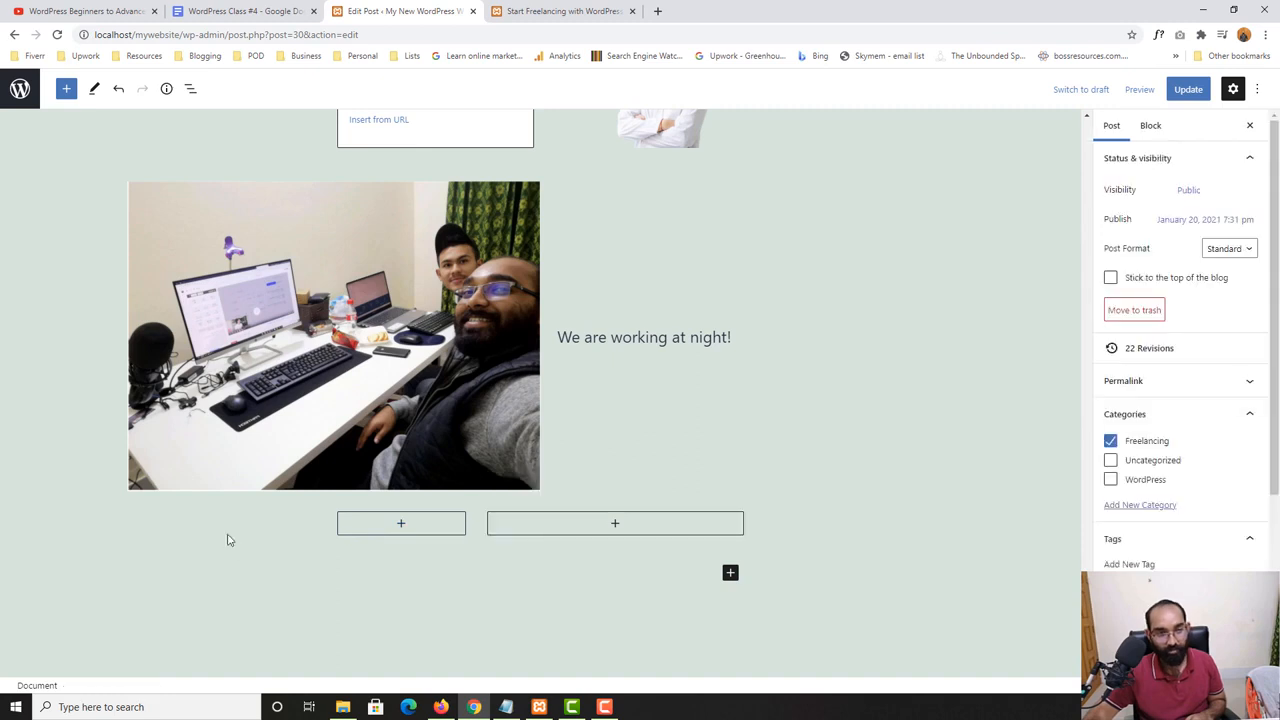
{"action": "left_click", "coordinate": [700, 525]}
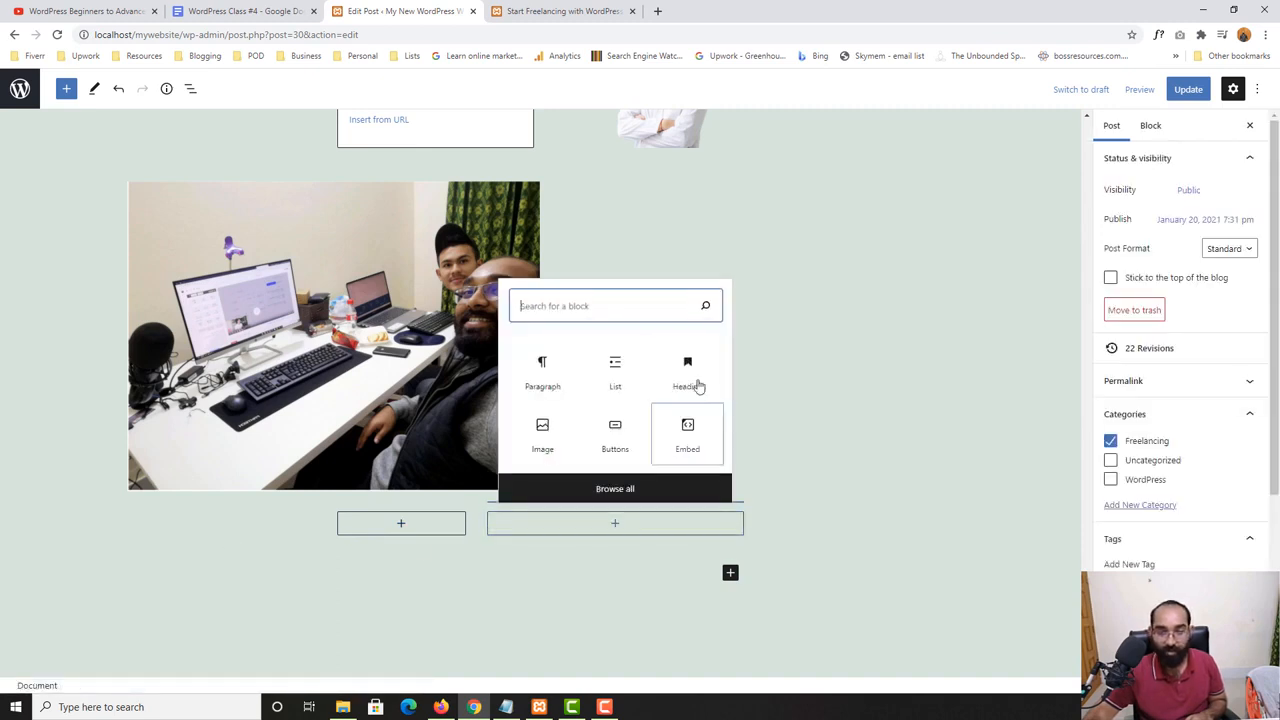
{"action": "right_click", "coordinate": [708, 535]}
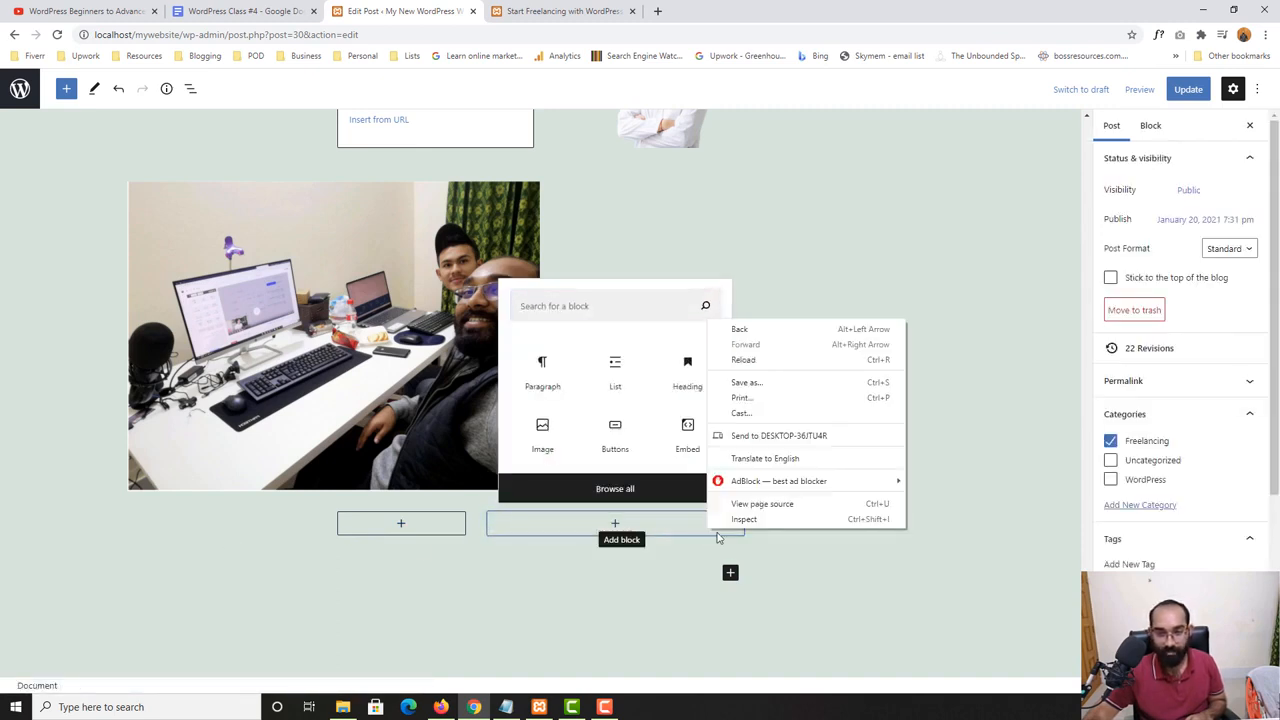
{"action": "left_click", "coordinate": [719, 538]}
{"action": "left_click", "coordinate": [762, 544]}
- Remove the Media & Text block with the desk photo from the post
{"action": "left_click", "coordinate": [868, 490]}
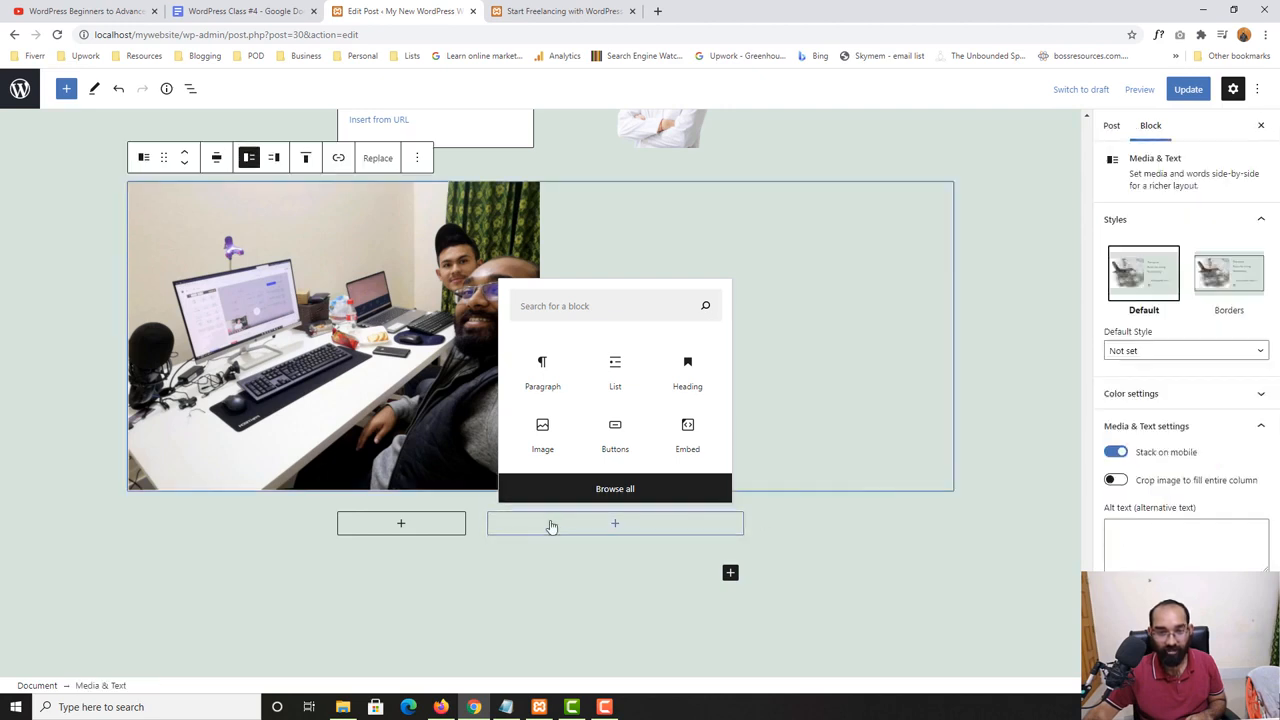
{"action": "left_click", "coordinate": [415, 158]}
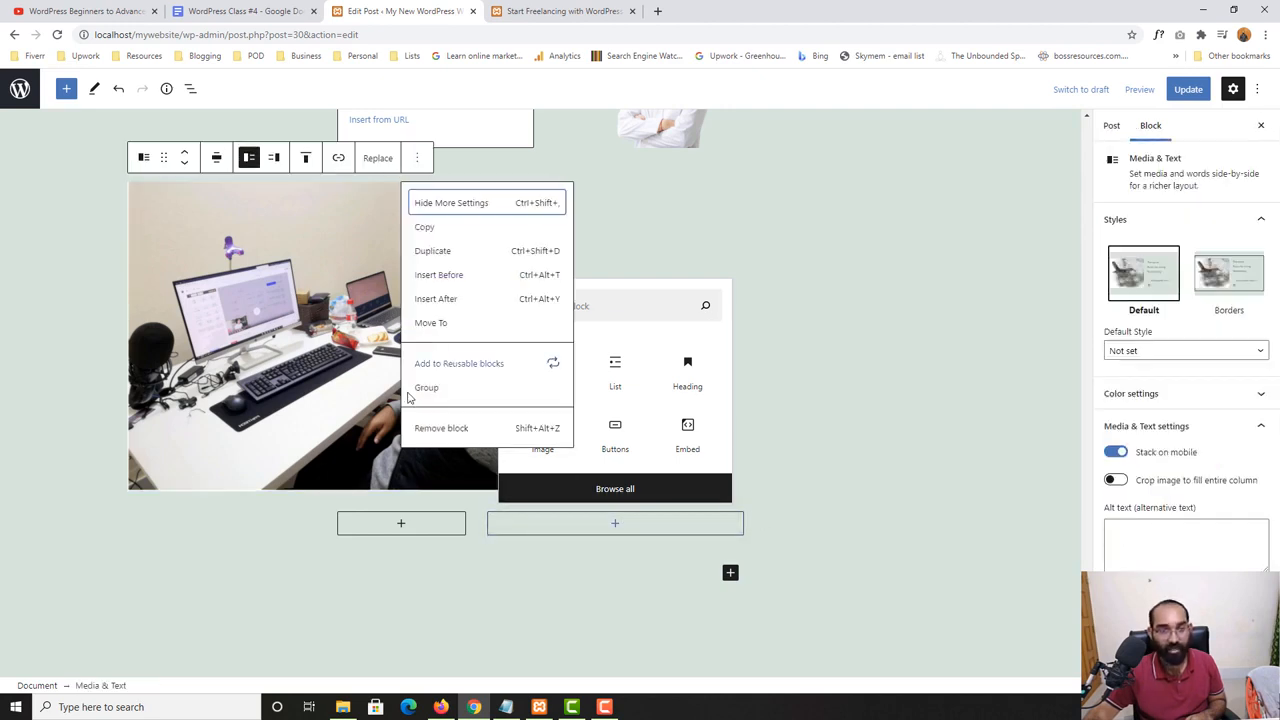
{"action": "left_click", "coordinate": [434, 430]}
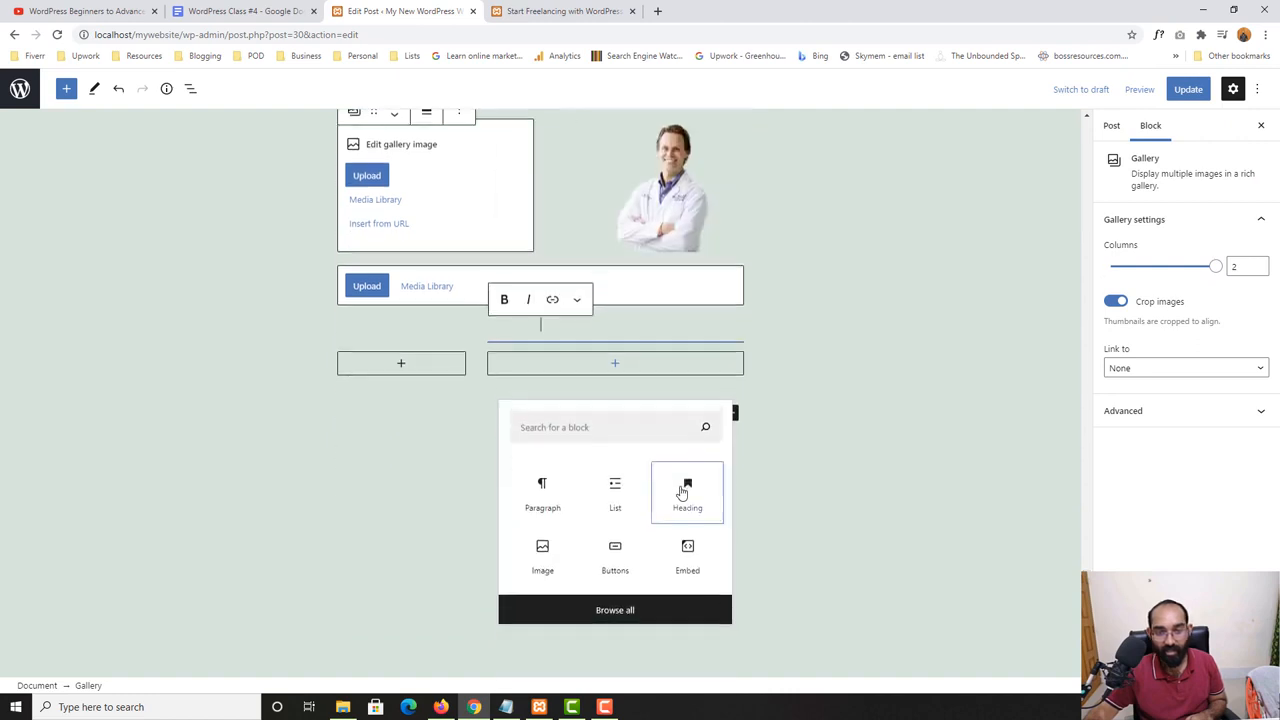
{"action": "left_click", "coordinate": [79, 379]}
{"action": "left_click", "coordinate": [426, 357]}
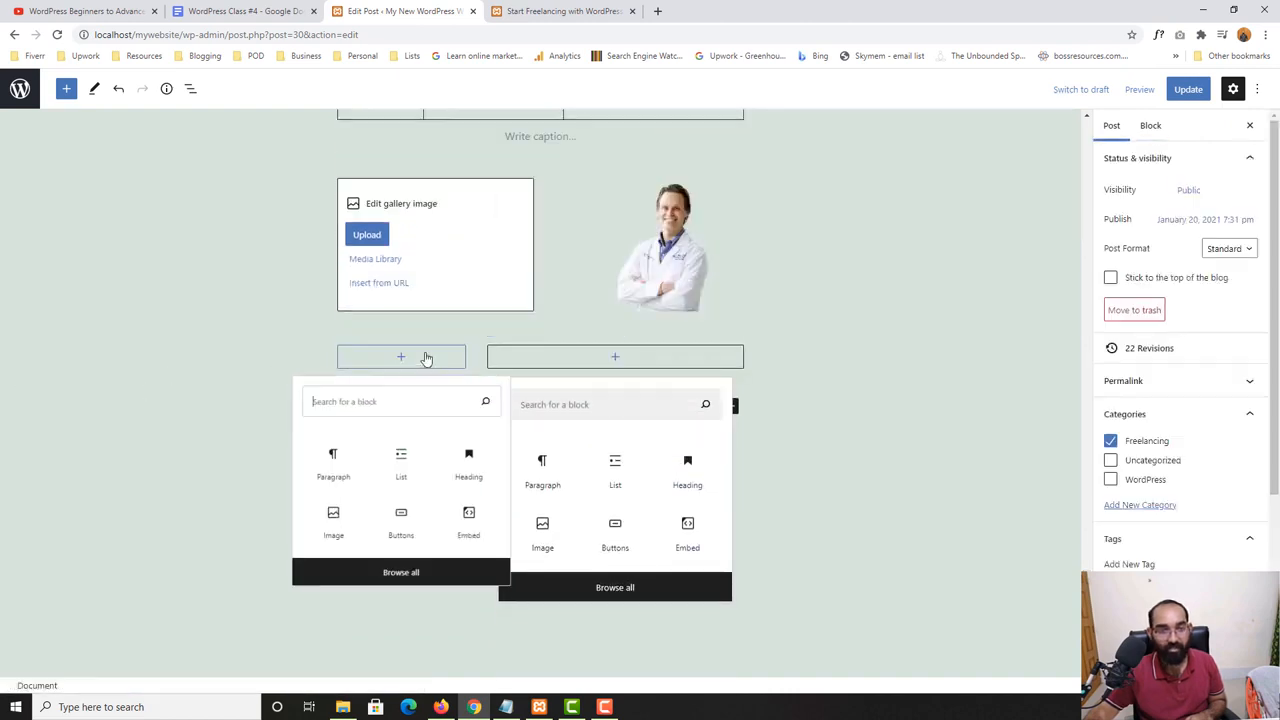
{"action": "left_click", "coordinate": [426, 357]}
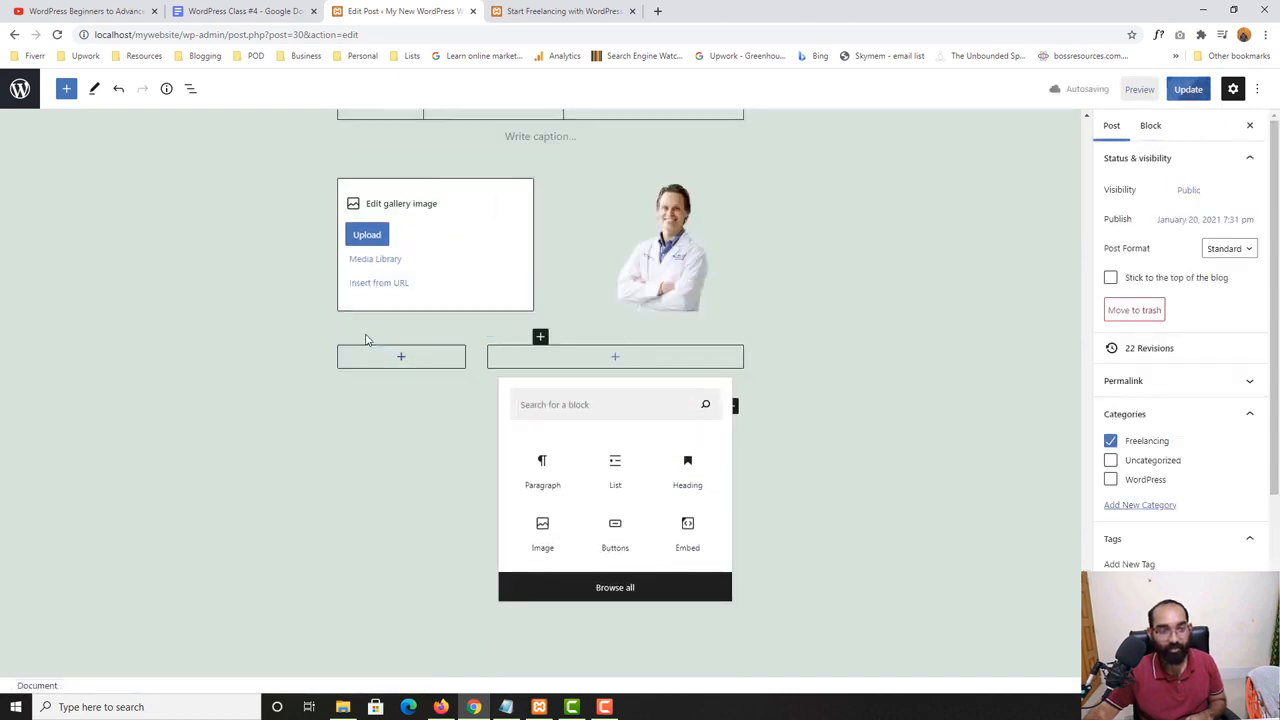
{"action": "left_click", "coordinate": [366, 340]}
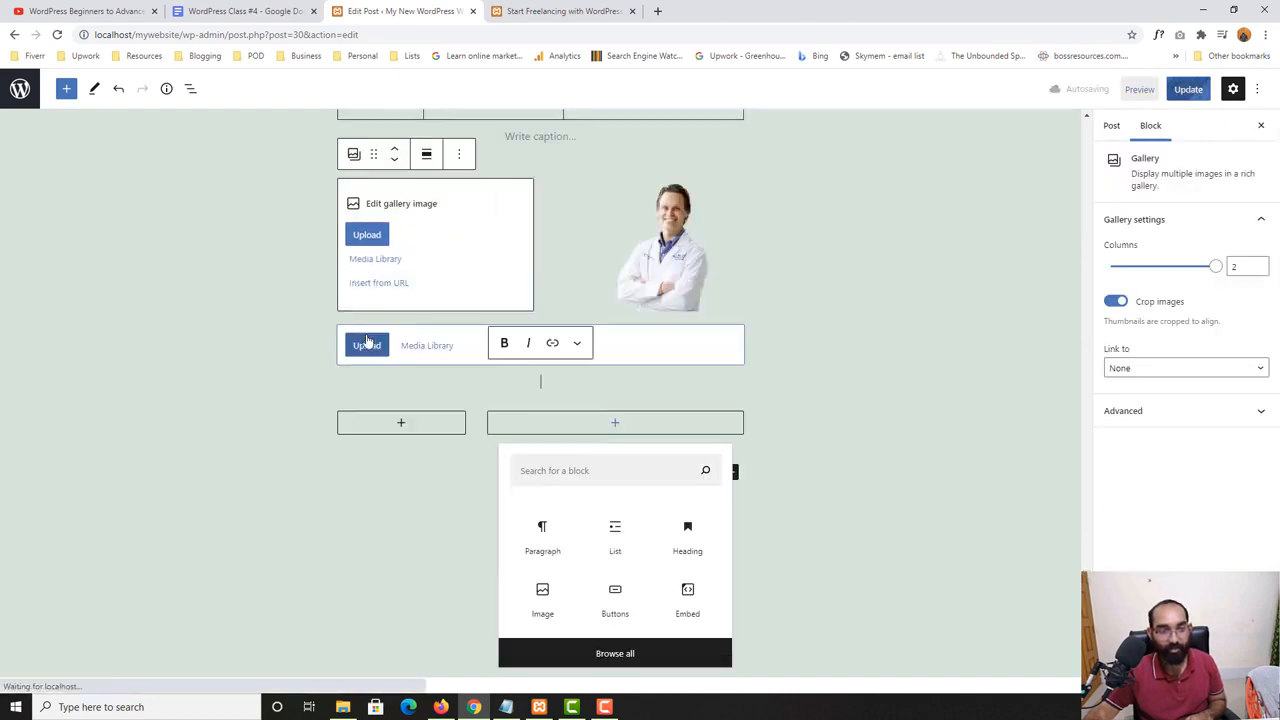
{"action": "left_click", "coordinate": [333, 418]}
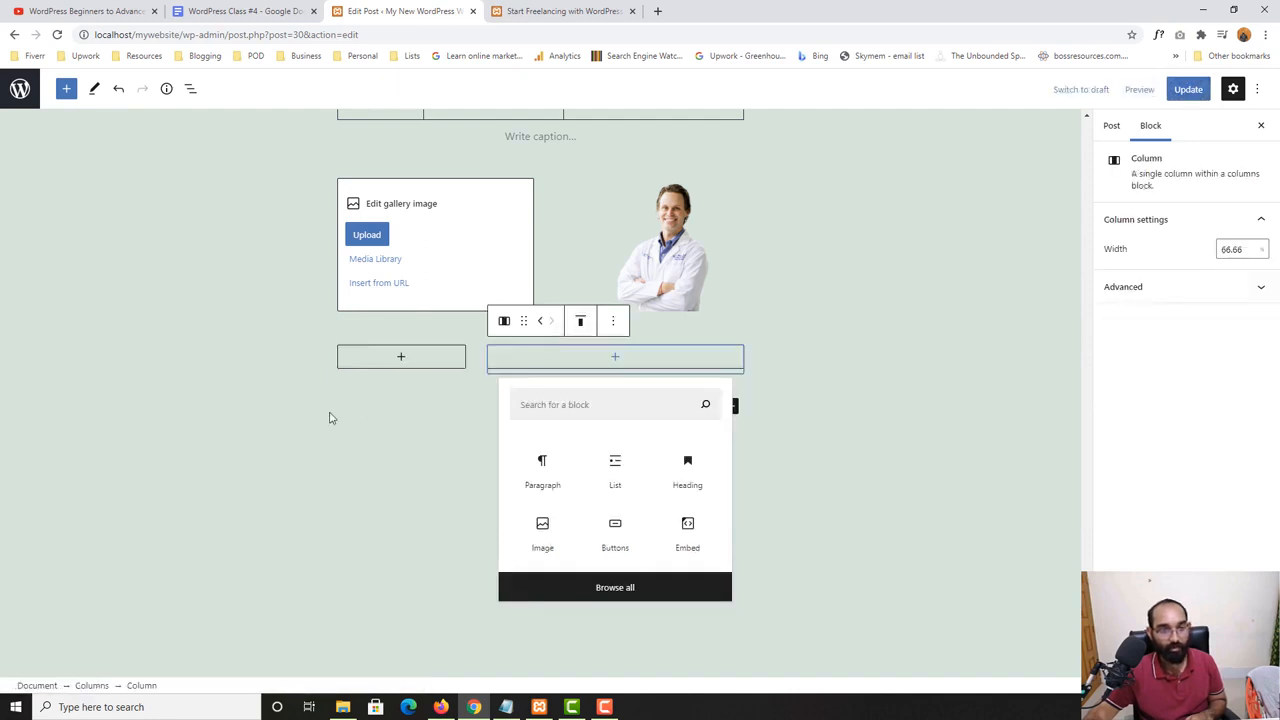
{"action": "right_click", "coordinate": [674, 337]}
- Remove the empty wide column from the Columns block
{"action": "left_click", "coordinate": [589, 371]}
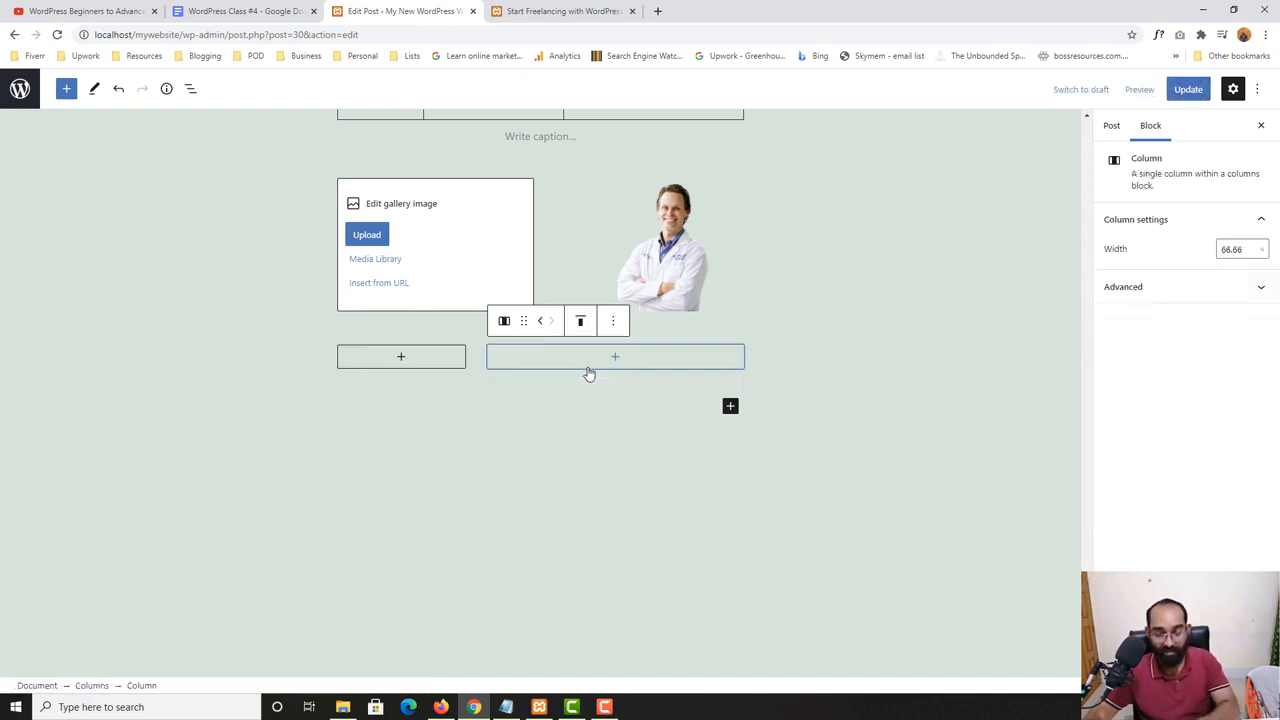
{"action": "left_click", "coordinate": [530, 363]}
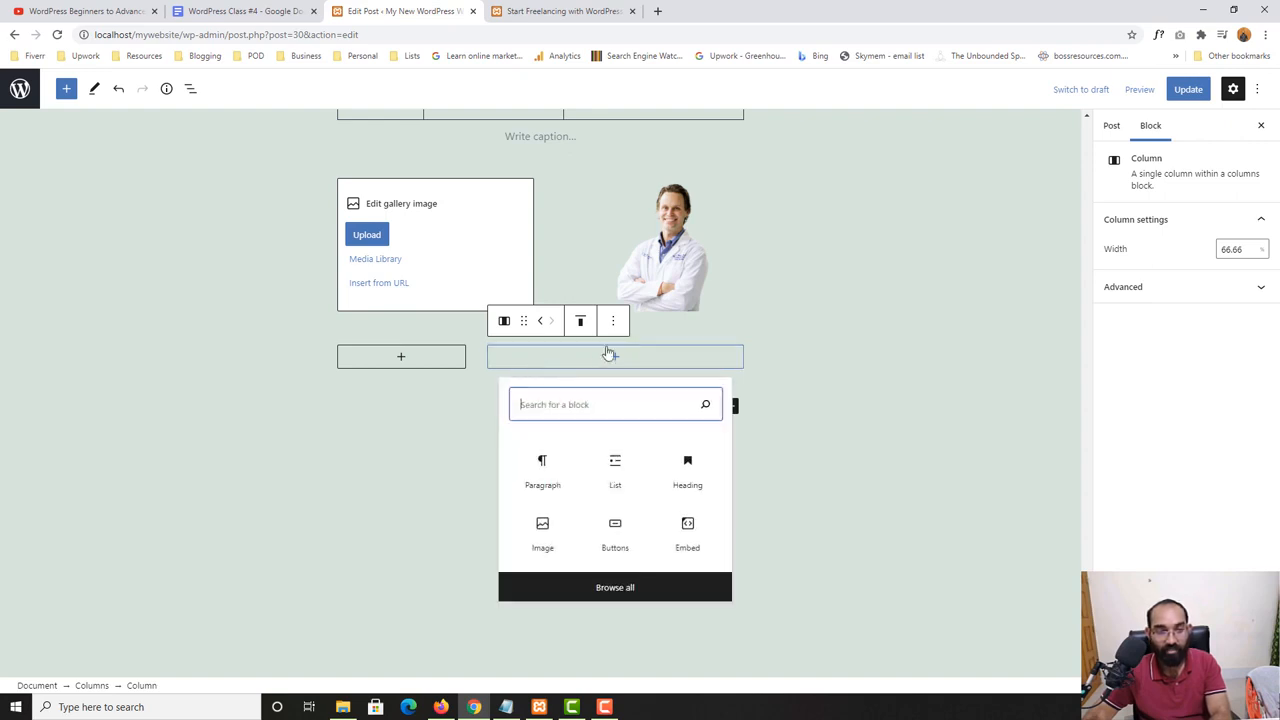
{"action": "left_click", "coordinate": [613, 321]}
{"action": "left_click", "coordinate": [643, 481]}
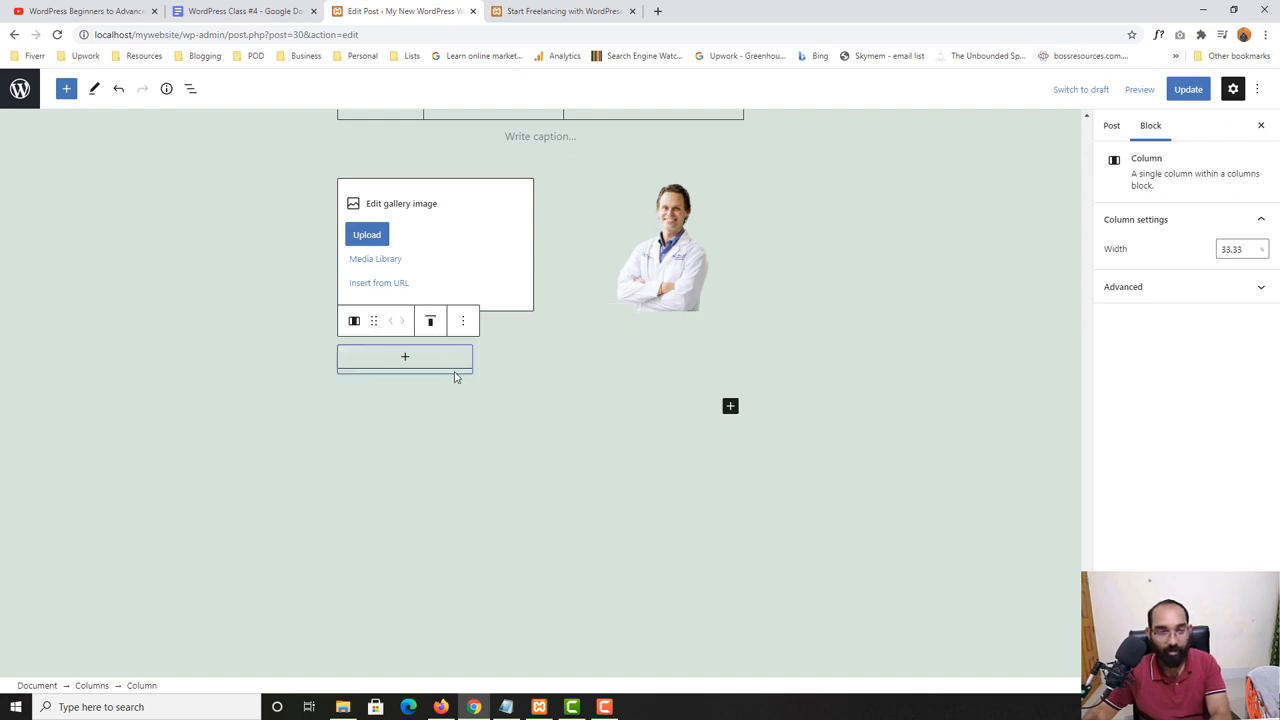
- Delete the gallery with the doctor photo and the whole Columns block, including its last column, from below the table
{"action": "left_click", "coordinate": [461, 320]}
{"action": "left_click", "coordinate": [490, 479]}
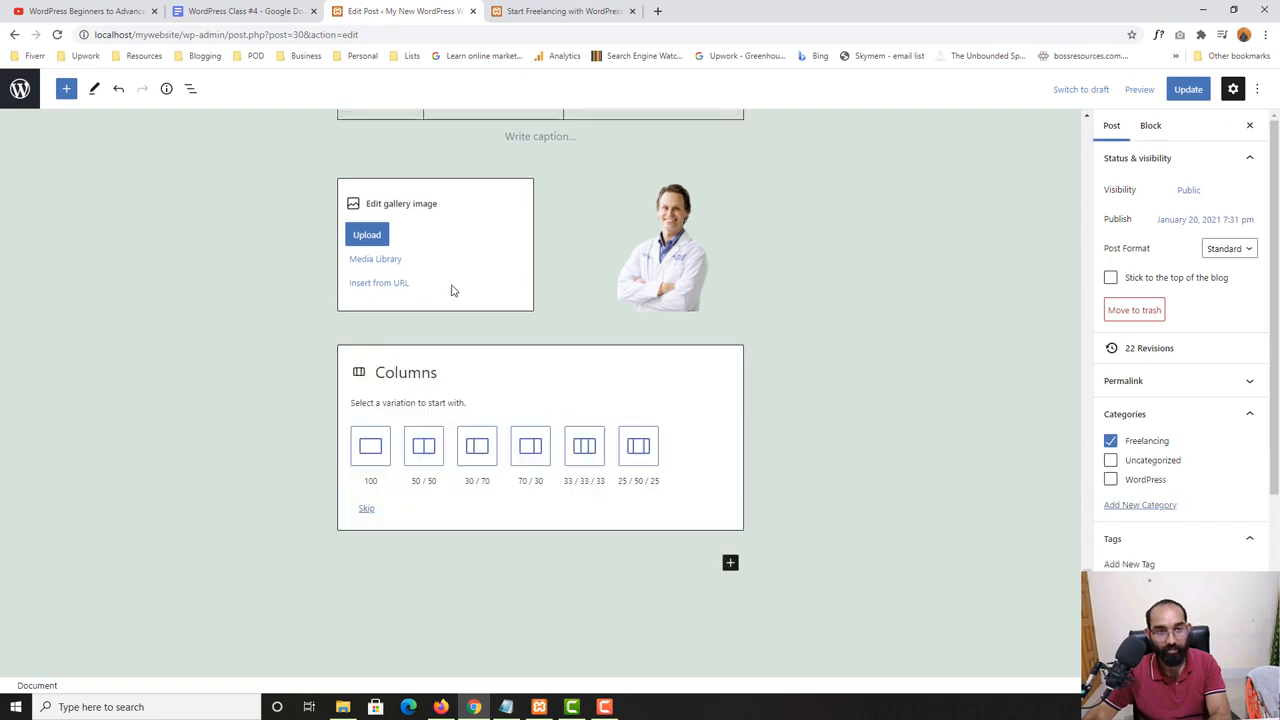
{"action": "left_click", "coordinate": [467, 253]}
{"action": "key", "text": "Delete"}
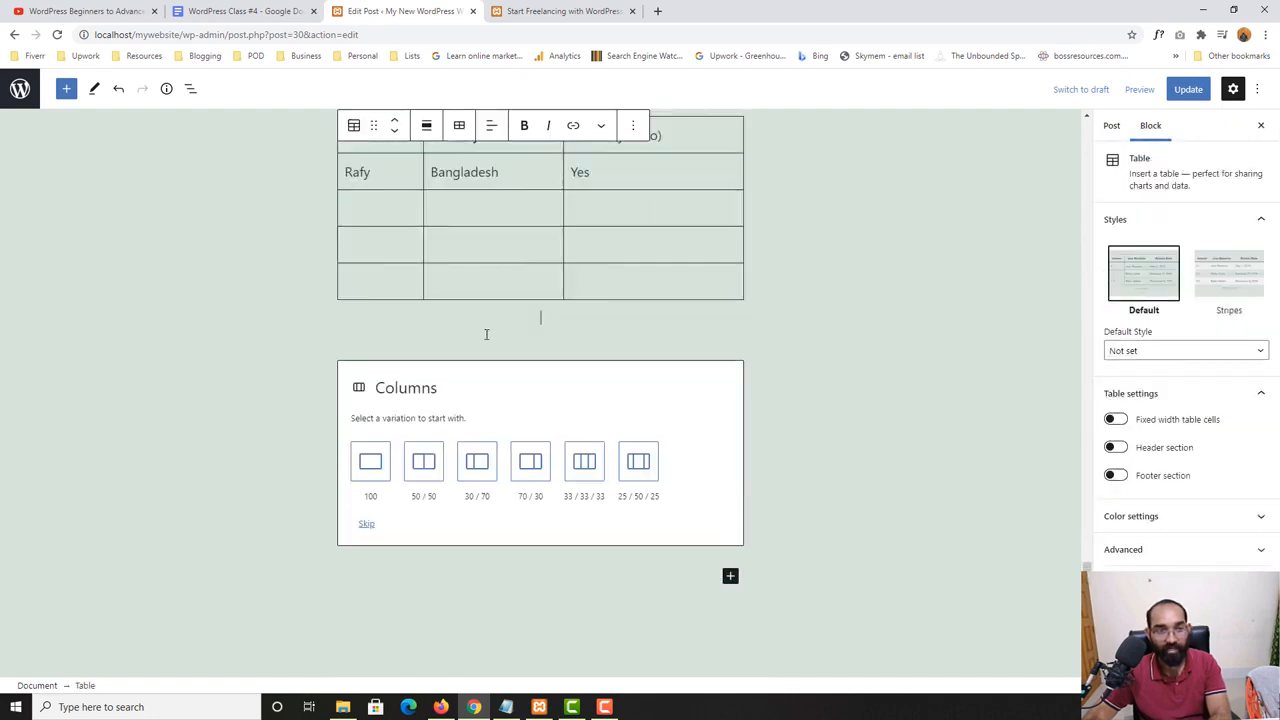
{"action": "left_click", "coordinate": [494, 425]}
{"action": "key", "text": "Delete"}
{"action": "scroll", "coordinate": [600, 396], "scroll_direction": "up", "scroll_amount": 2}
{"action": "scroll", "coordinate": [914, 462], "scroll_direction": "up", "scroll_amount": 2}
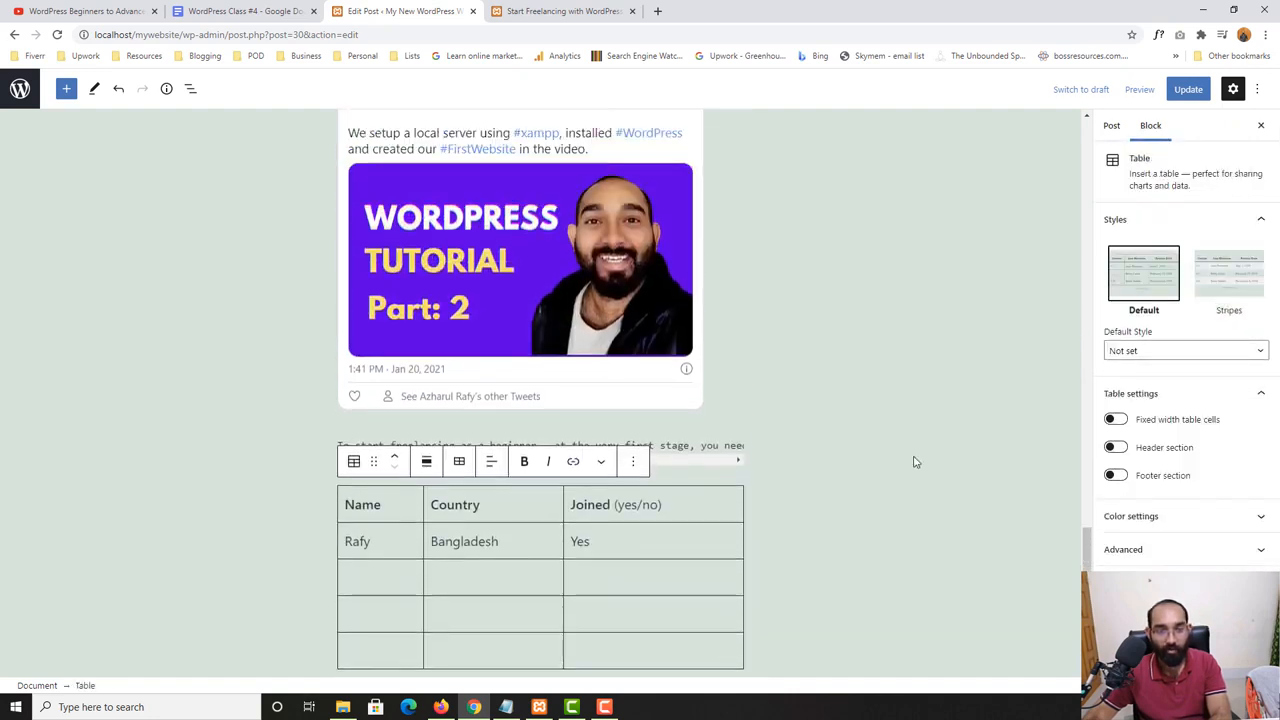
- Move the embedded tweet's Custom HTML block above the example quote and check the new block order
{"action": "left_click", "coordinate": [783, 513]}
{"action": "left_click", "coordinate": [617, 258]}
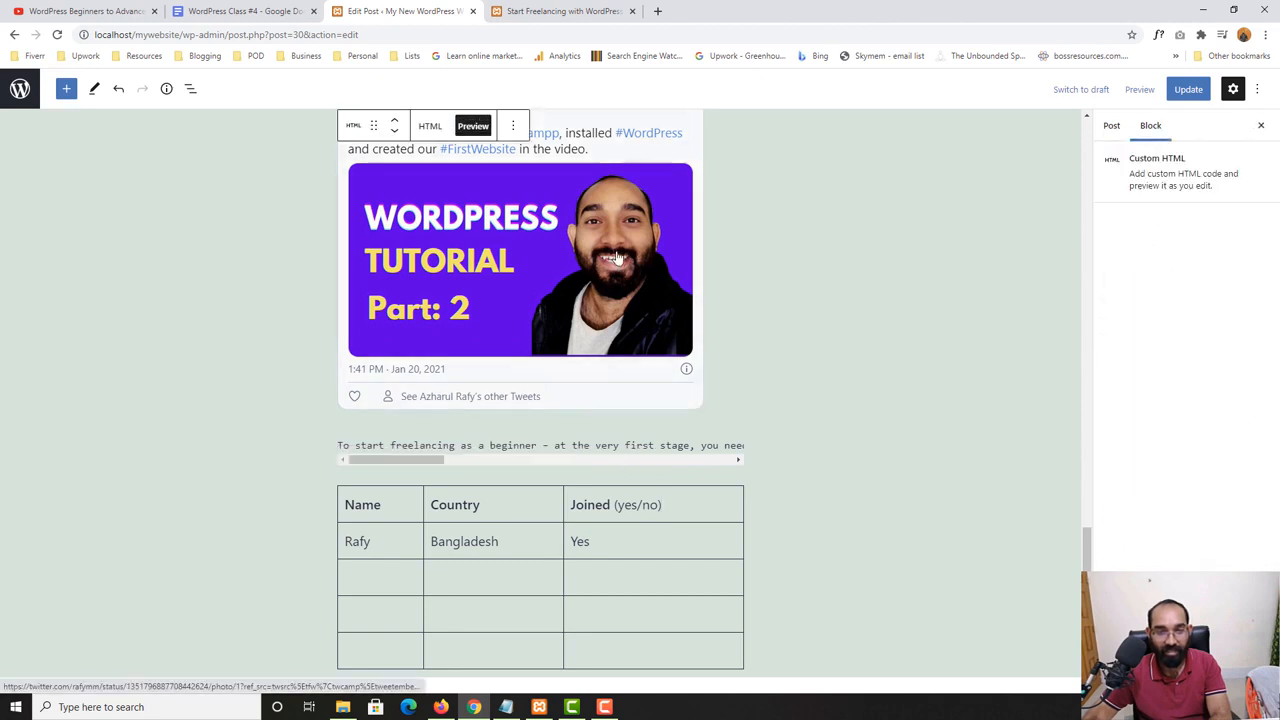
{"action": "scroll", "coordinate": [676, 300], "scroll_direction": "up", "scroll_amount": 3}
{"action": "left_click", "coordinate": [513, 176]}
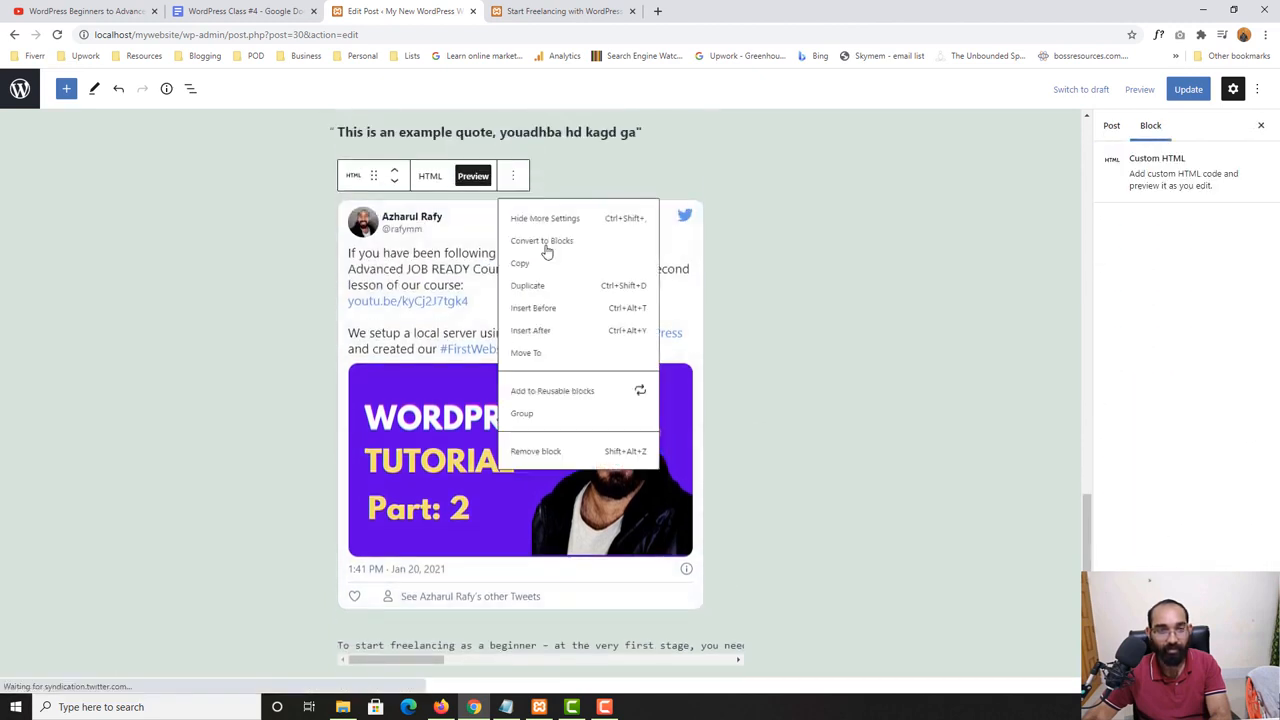
{"action": "left_click", "coordinate": [533, 469]}
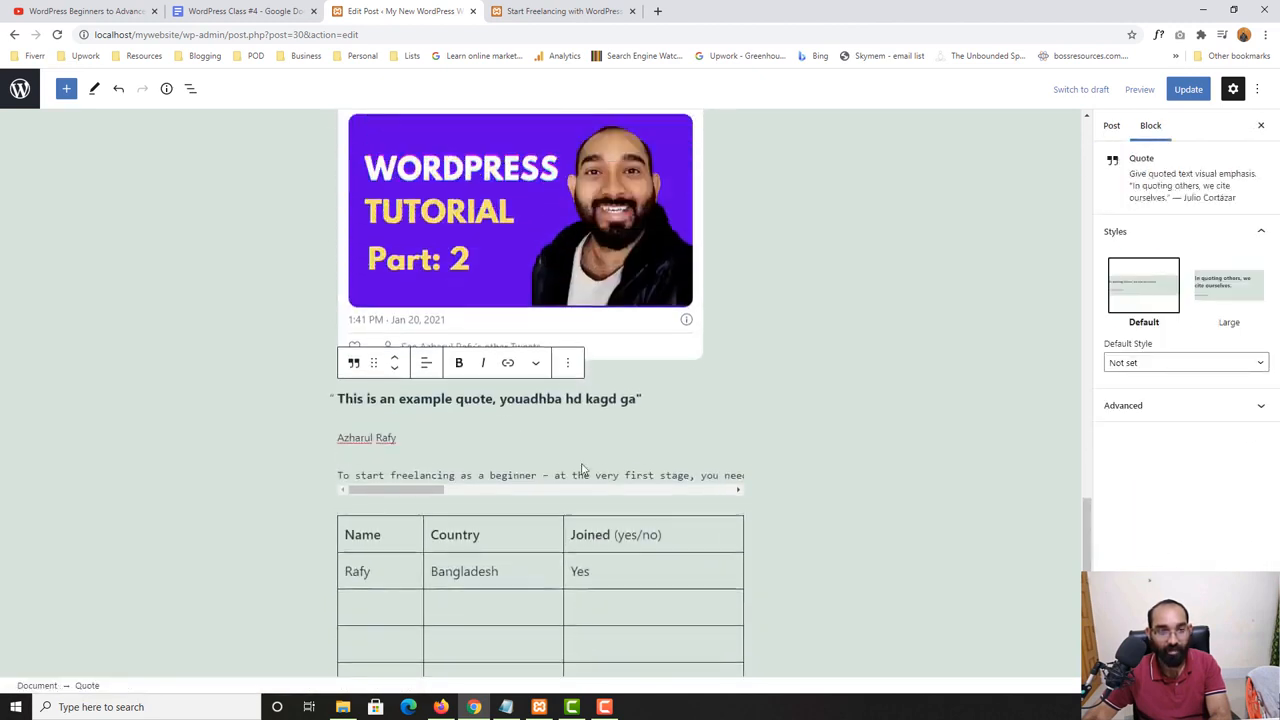
{"action": "scroll", "coordinate": [604, 452], "scroll_direction": "up", "scroll_amount": 4}
{"action": "scroll", "coordinate": [612, 440], "scroll_direction": "up", "scroll_amount": 8}
{"action": "scroll", "coordinate": [611, 434], "scroll_direction": "down", "scroll_amount": 12}
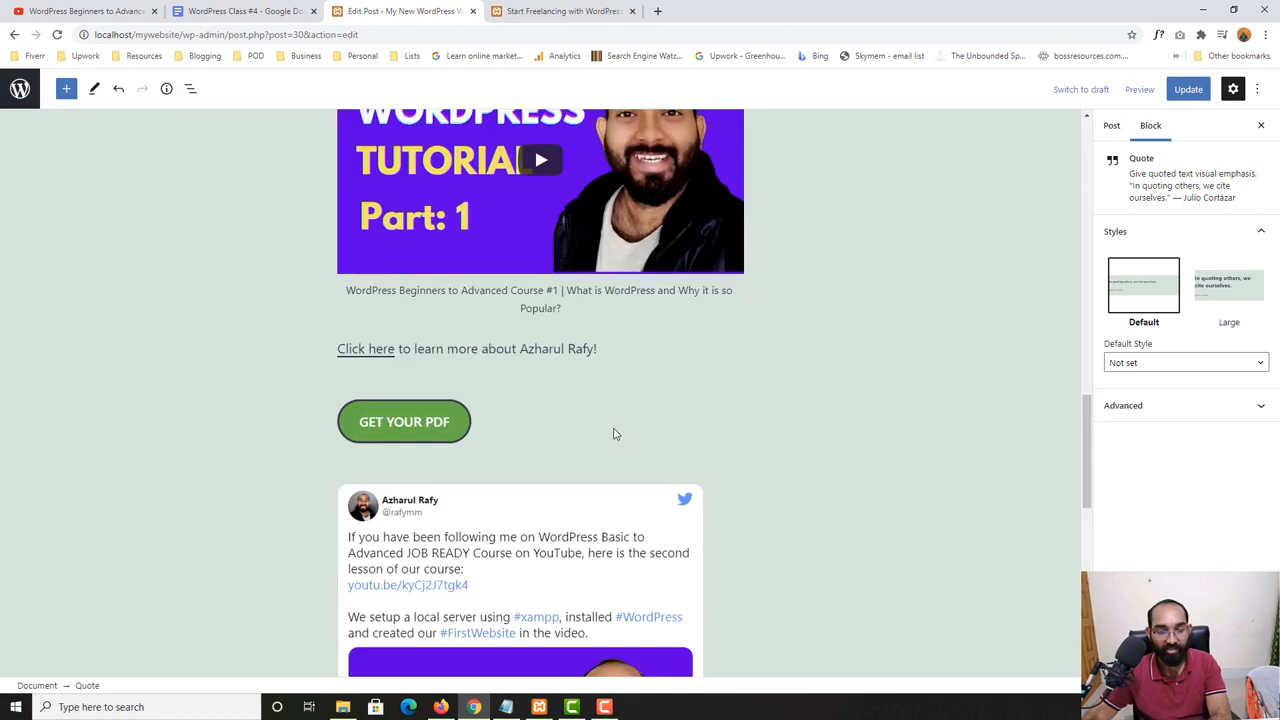
{"action": "scroll", "coordinate": [614, 431], "scroll_direction": "up", "scroll_amount": 3}
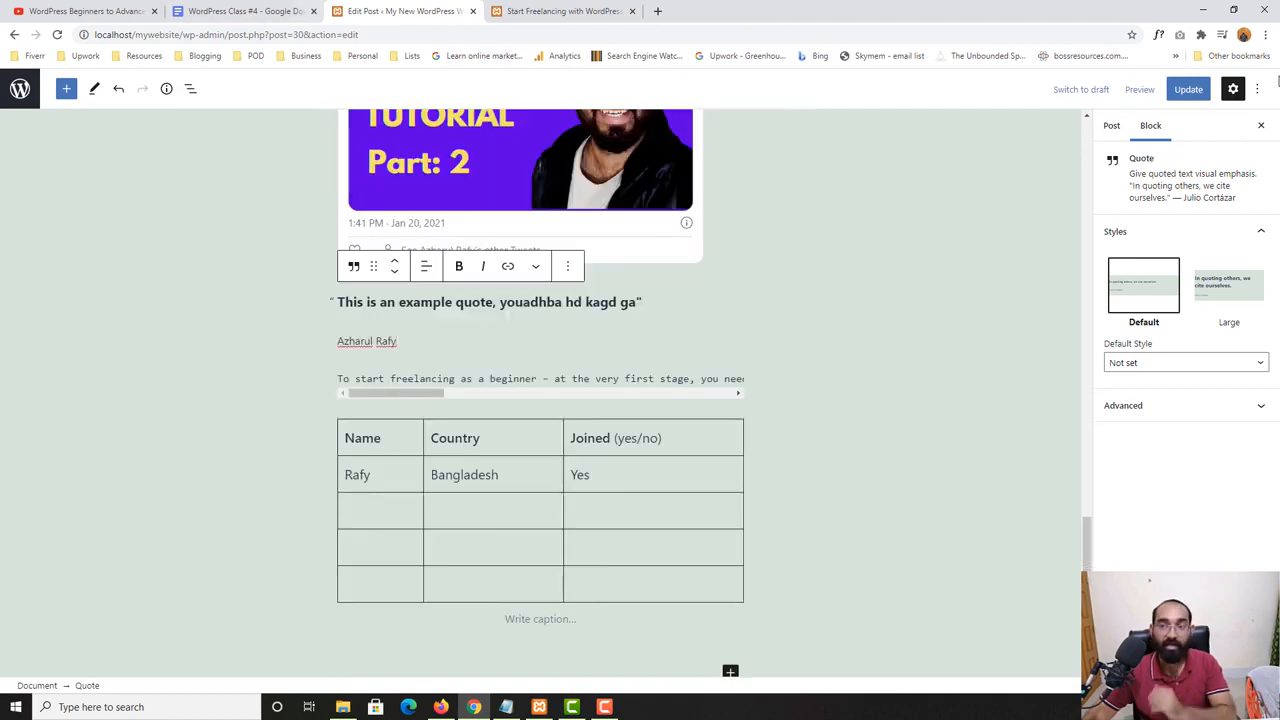
- Update the post and check the topic list in the WordPress Class #4 document before returning to the editor
{"action": "left_click", "coordinate": [1214, 89]}
{"action": "left_click", "coordinate": [277, 9]}
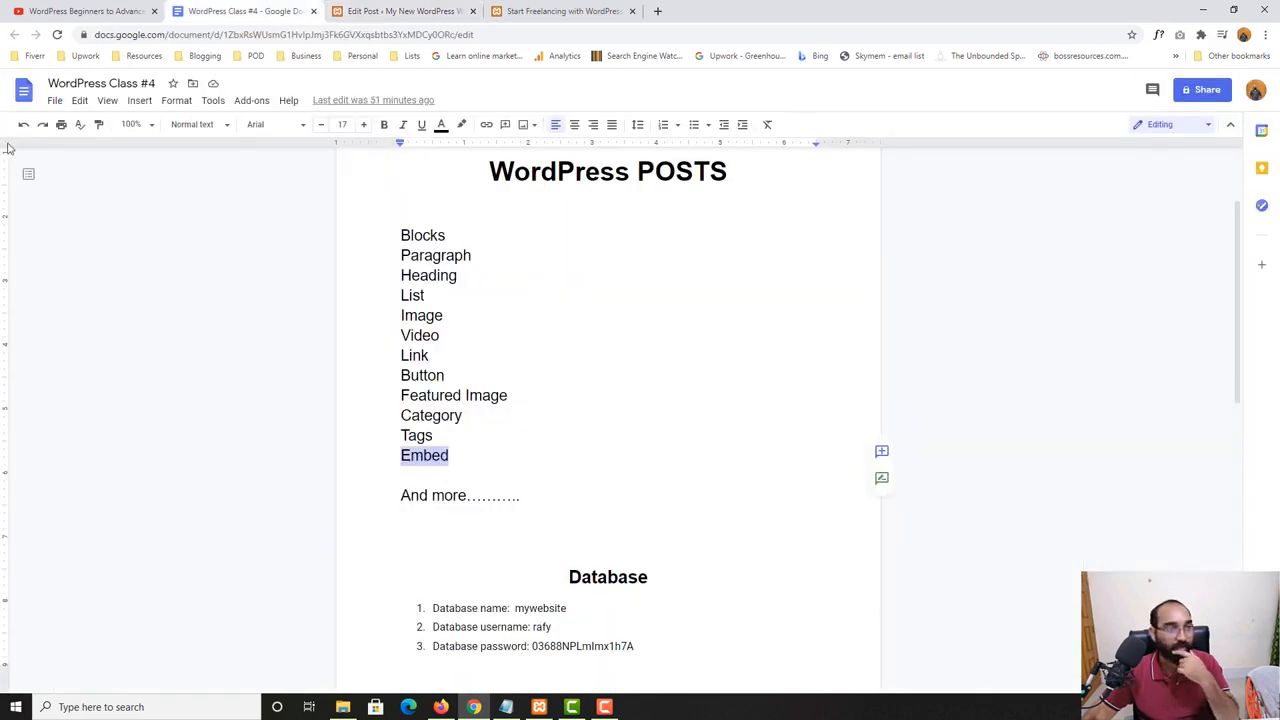
{"action": "left_click", "coordinate": [367, 4]}
{"action": "left_click", "coordinate": [252, 5]}
{"action": "left_click", "coordinate": [407, 4]}
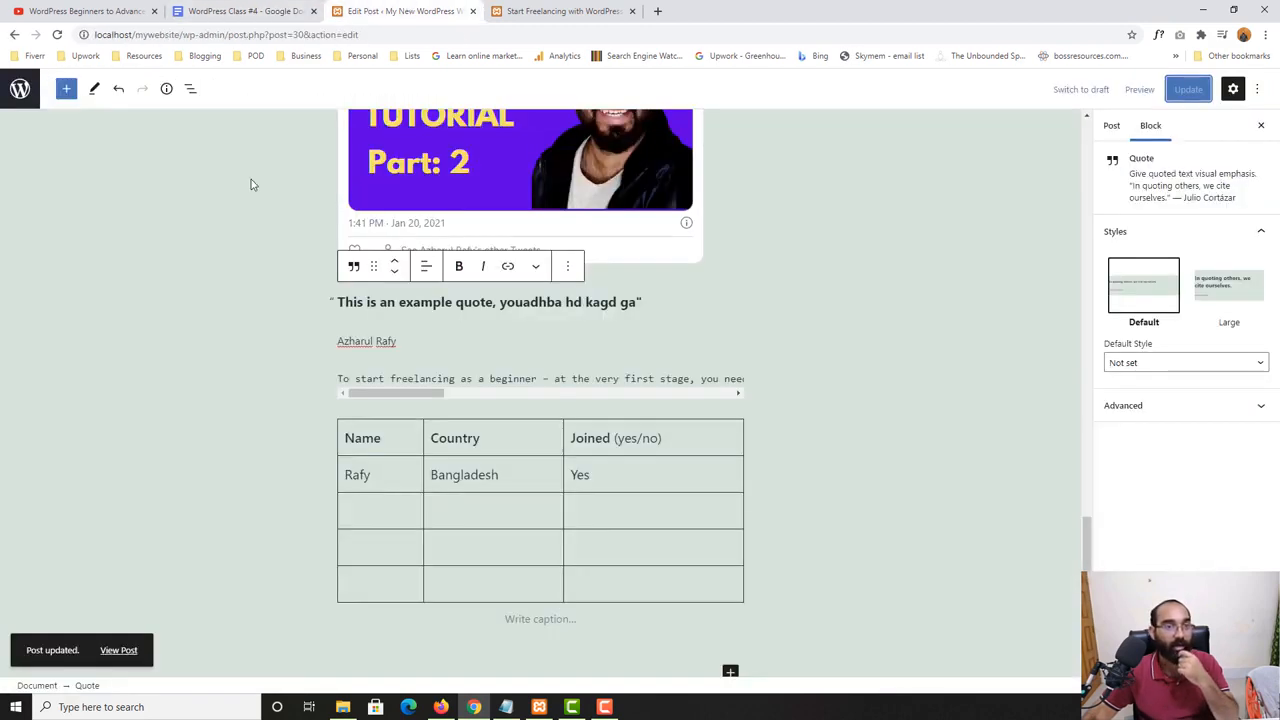
- Browse the Media and Design blocks in the block library and look through the post for a place for a spacer
{"action": "left_click", "coordinate": [66, 89]}
{"action": "scroll", "coordinate": [105, 550], "scroll_direction": "down", "scroll_amount": 4}
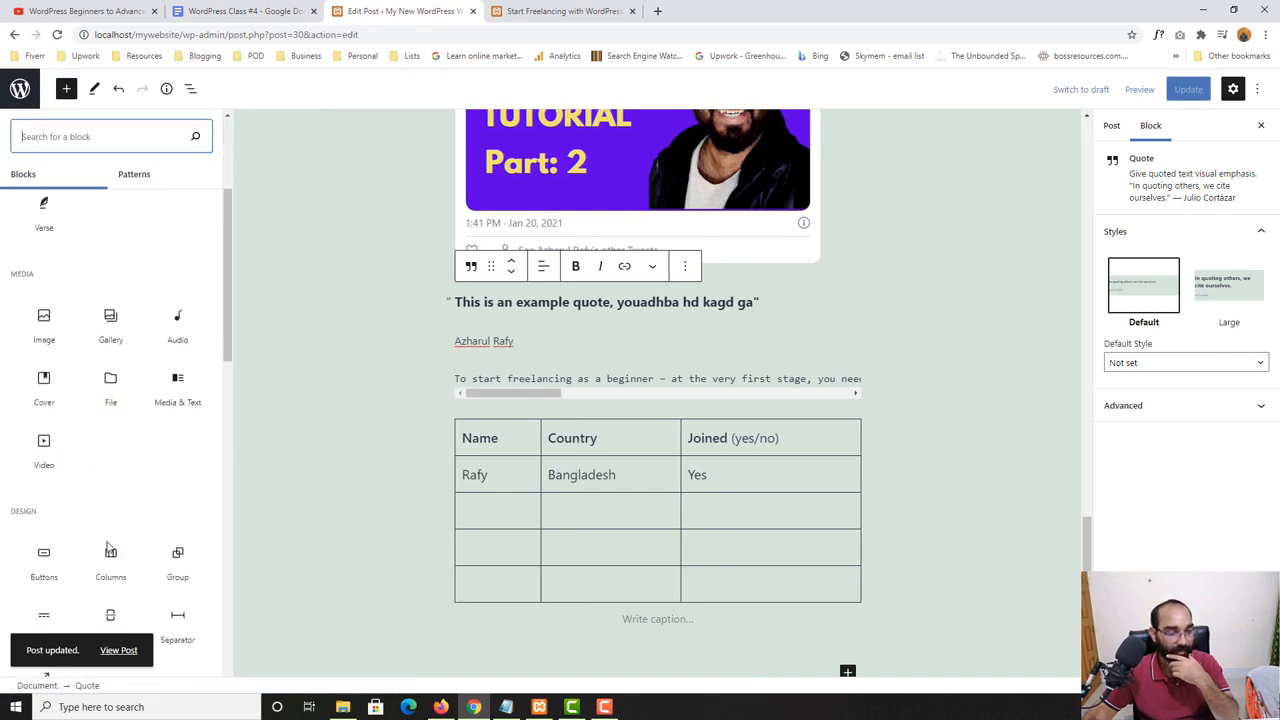
{"action": "scroll", "coordinate": [47, 556], "scroll_direction": "down", "scroll_amount": 2}
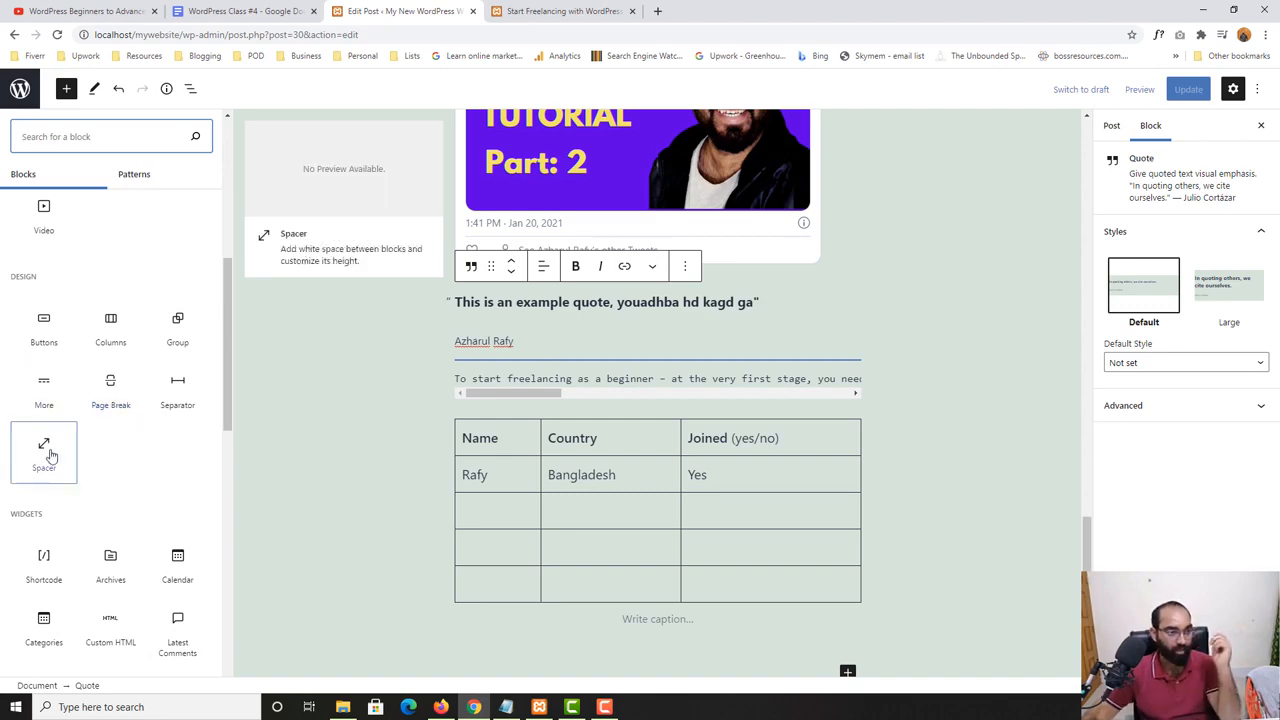
{"action": "scroll", "coordinate": [503, 435], "scroll_direction": "up", "scroll_amount": 15}
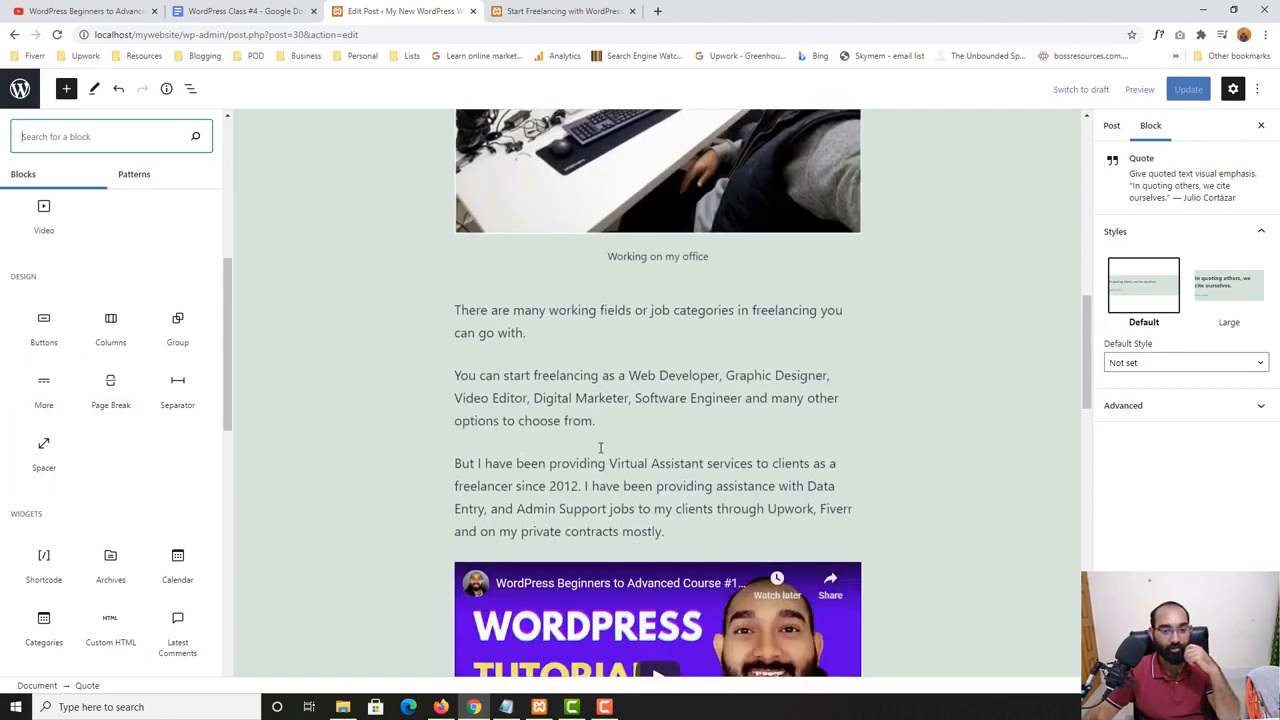
{"action": "scroll", "coordinate": [510, 440], "scroll_direction": "up", "scroll_amount": 5}
{"action": "scroll", "coordinate": [516, 413], "scroll_direction": "down", "scroll_amount": 2}
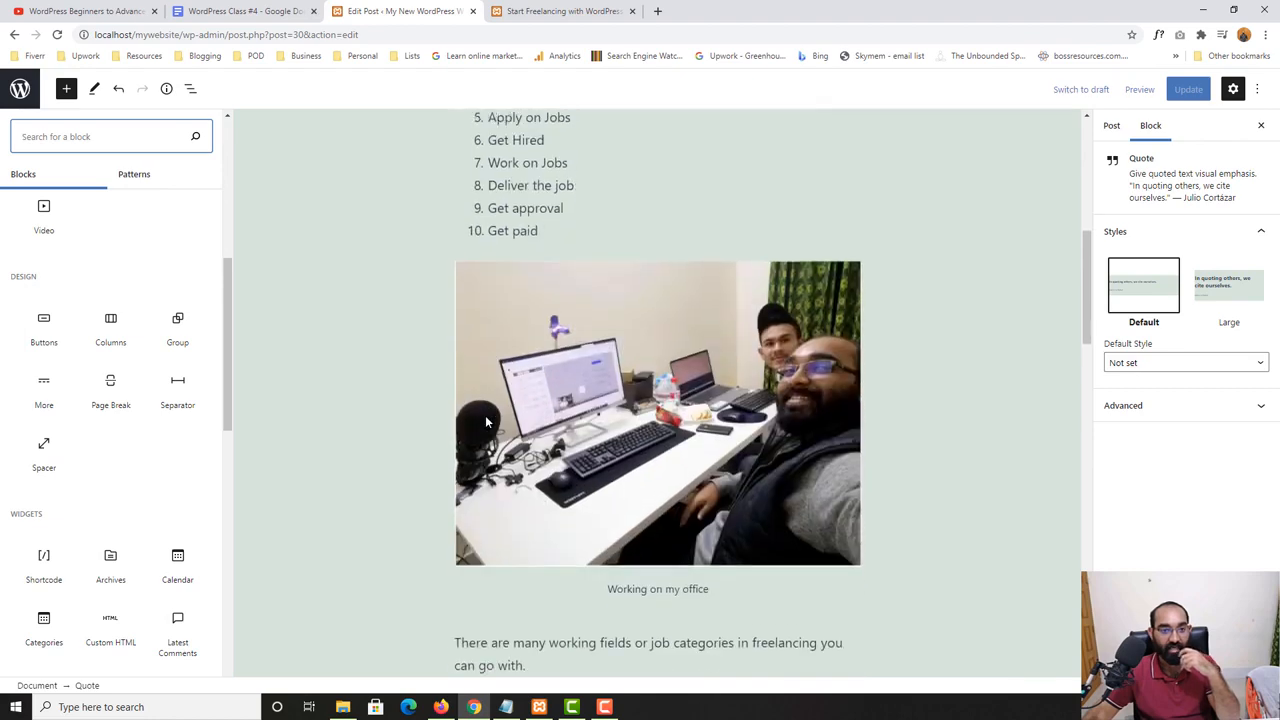
{"action": "scroll", "coordinate": [450, 430], "scroll_direction": "up", "scroll_amount": 5}
{"action": "scroll", "coordinate": [414, 437], "scroll_direction": "down", "scroll_amount": 7}
{"action": "scroll", "coordinate": [480, 380], "scroll_direction": "down", "scroll_amount": 2}
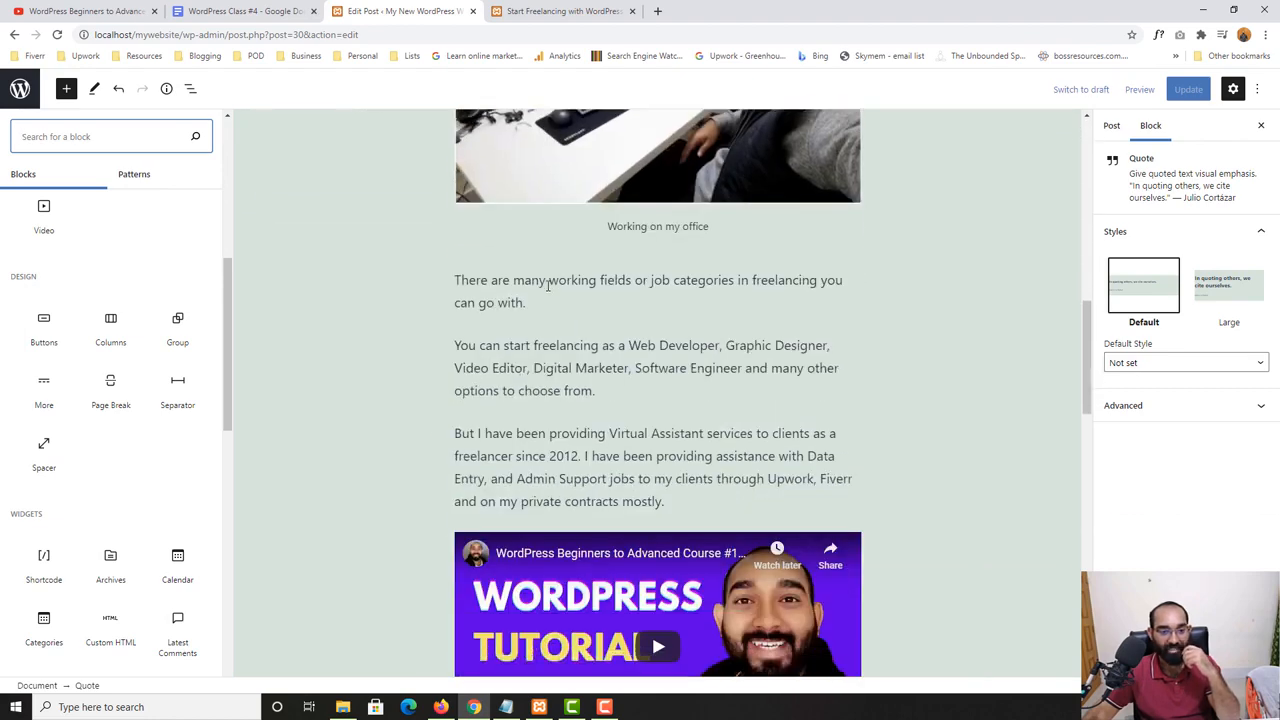
- Insert a Spacer block after the paragraph ending in "options to choose from."
{"action": "left_click", "coordinate": [604, 397]}
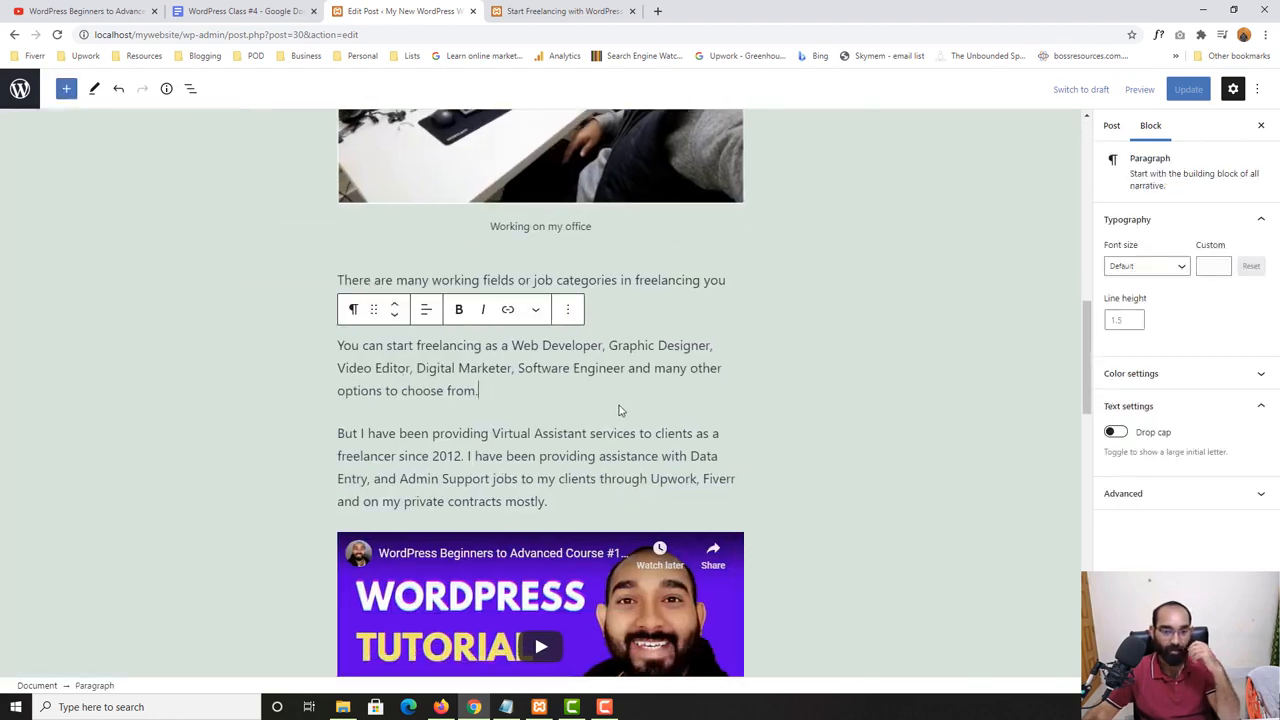
{"action": "key", "text": "Return"}
{"action": "scroll", "coordinate": [550, 375], "scroll_direction": "down", "scroll_amount": 2}
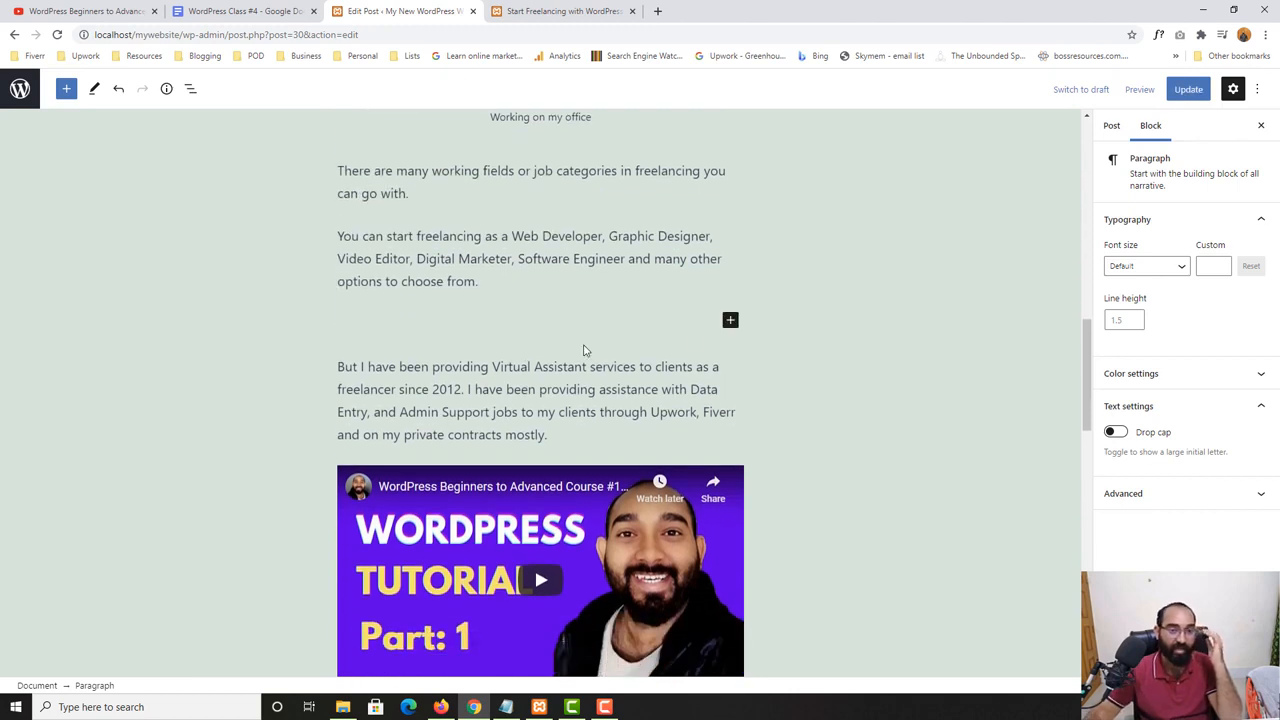
{"action": "left_click", "coordinate": [730, 321]}
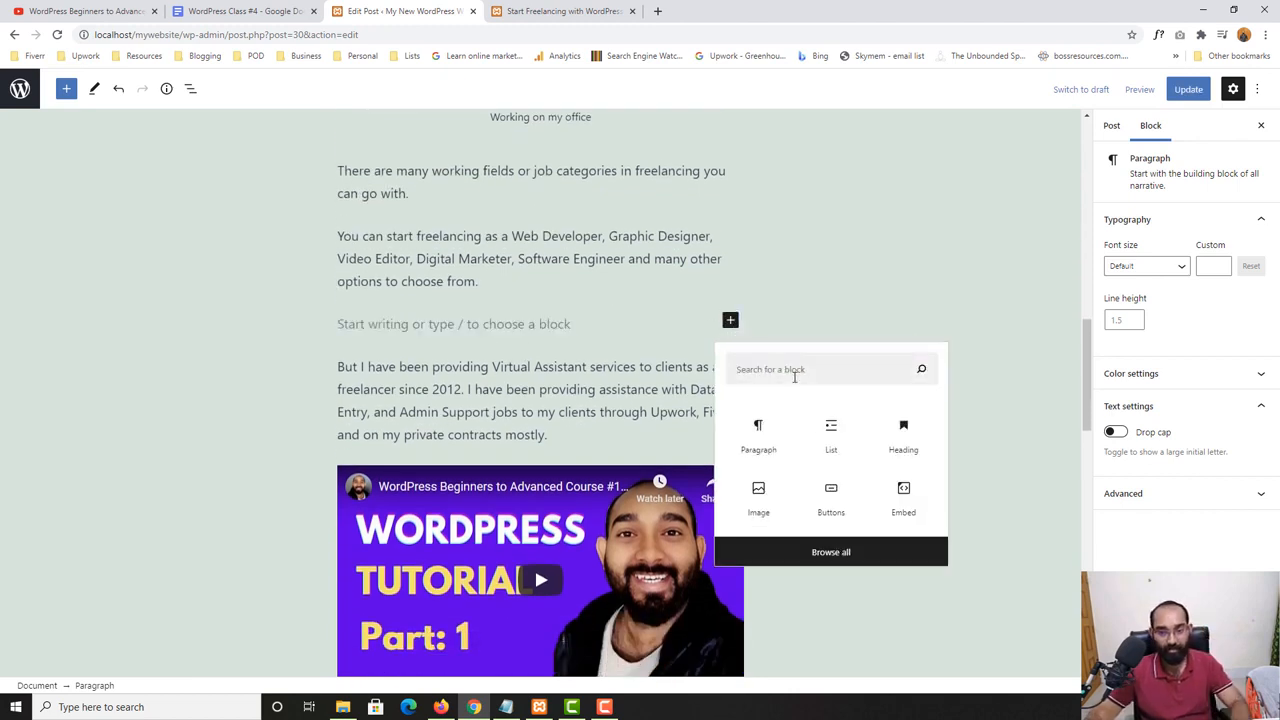
{"action": "type", "text": "sp"}
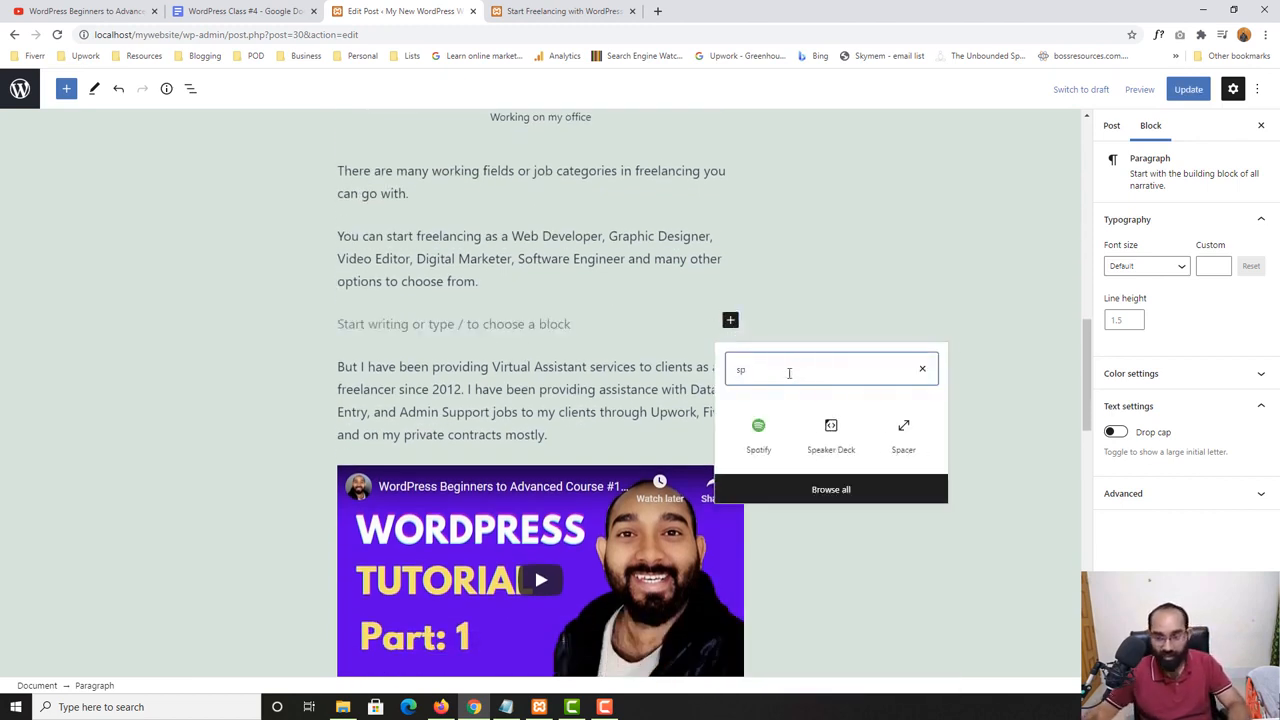
{"action": "left_click", "coordinate": [904, 437]}
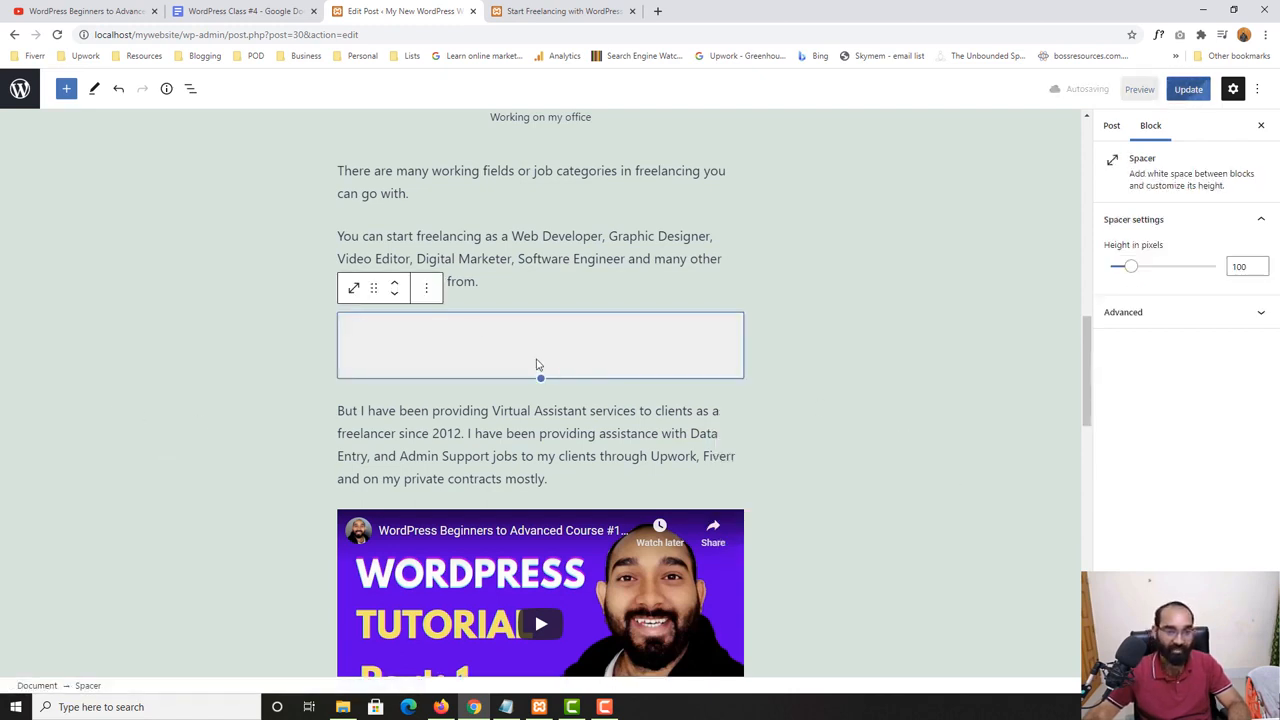
- Update the post and check the space between the paragraphs on the reloaded live post
{"action": "left_click", "coordinate": [1180, 89]}
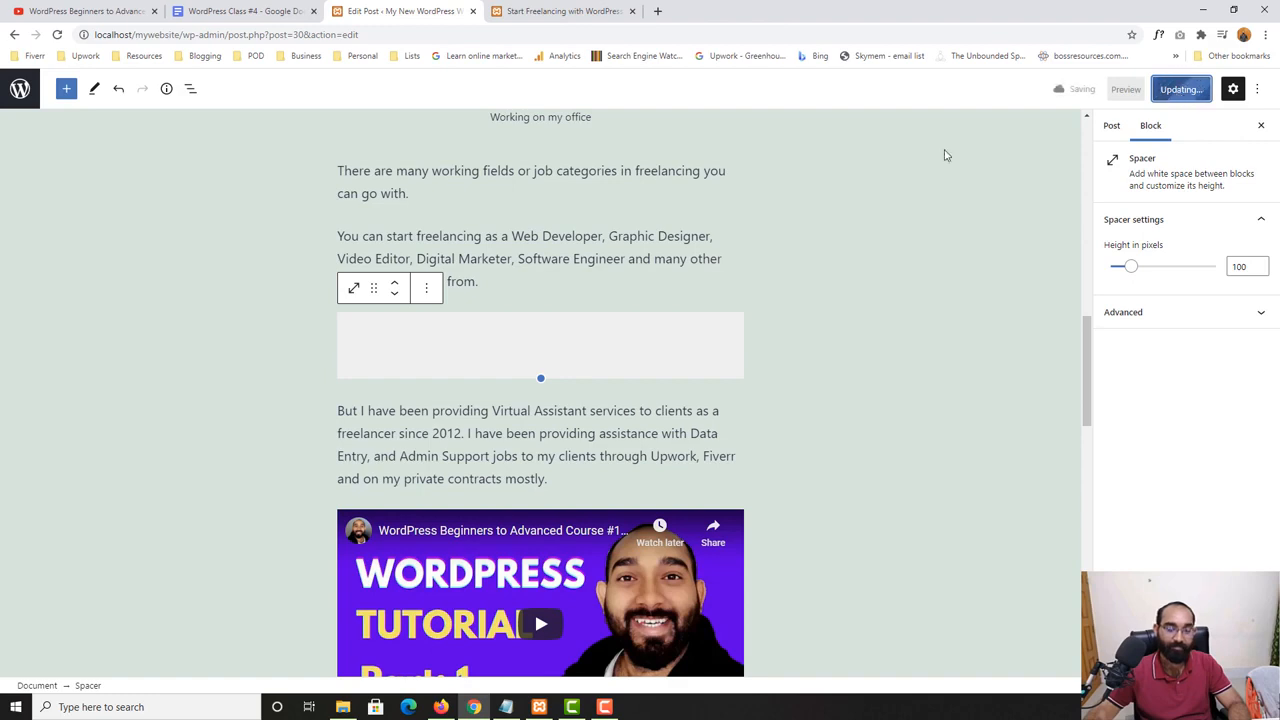
{"action": "left_click", "coordinate": [560, 11]}
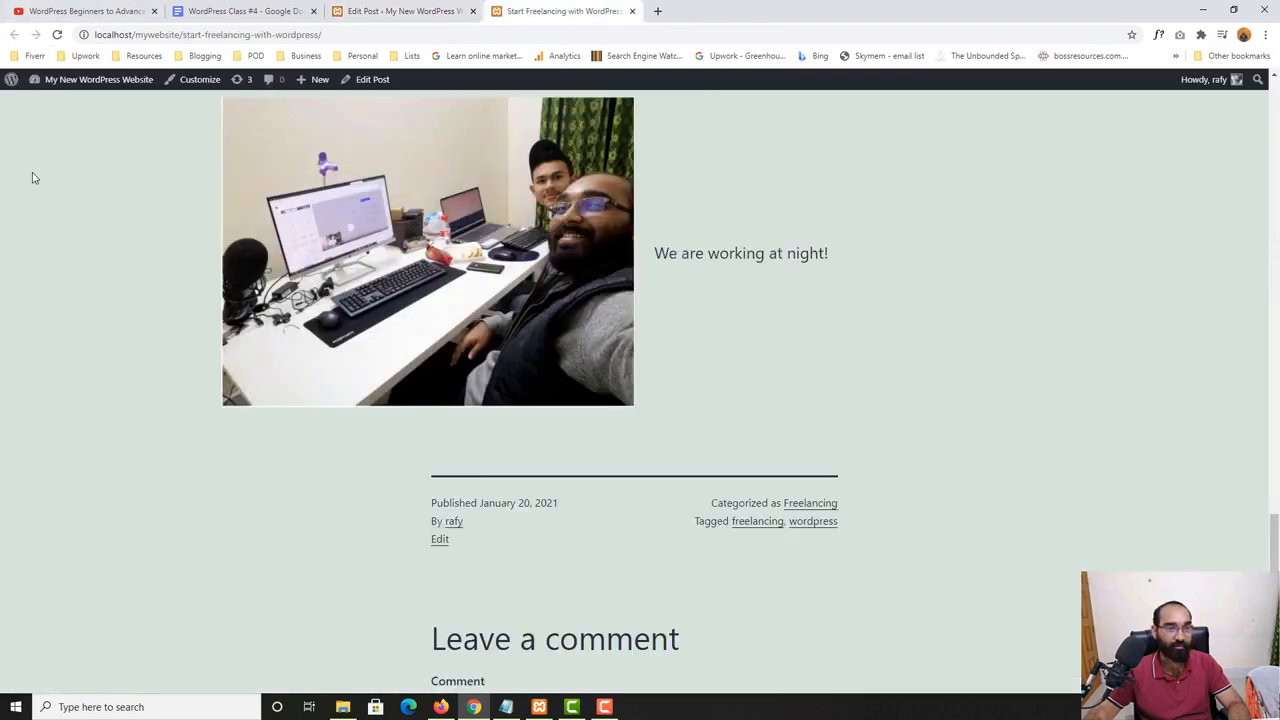
{"action": "left_click", "coordinate": [57, 34]}
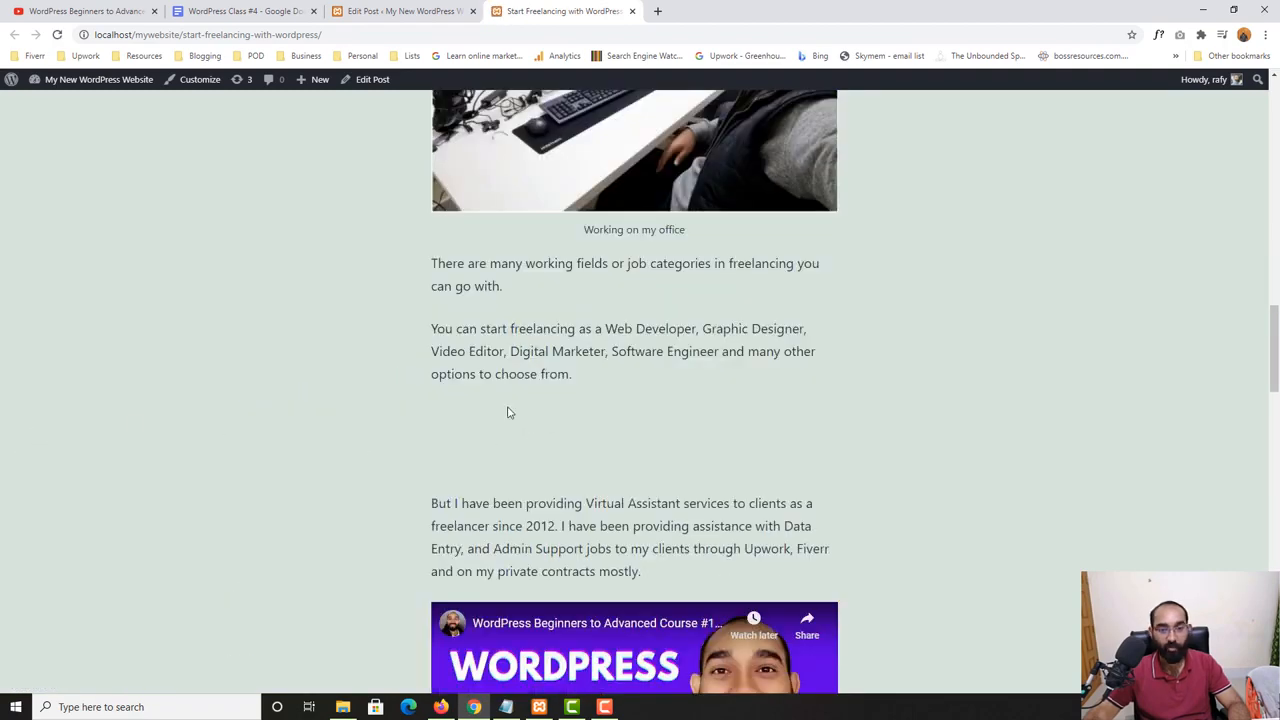
{"action": "left_click", "coordinate": [400, 11]}
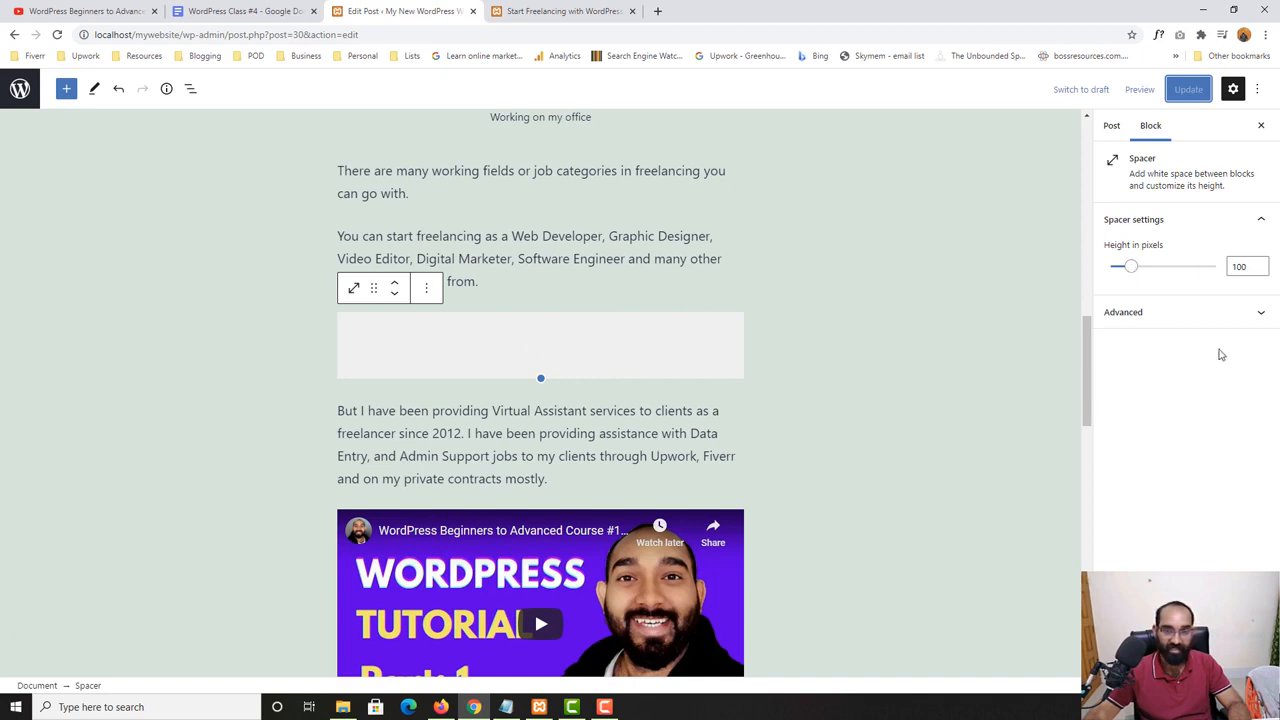
- Try a spacer height of 293 pixels, and set the height to 50 pixels instead
{"action": "left_click", "coordinate": [1239, 267]}
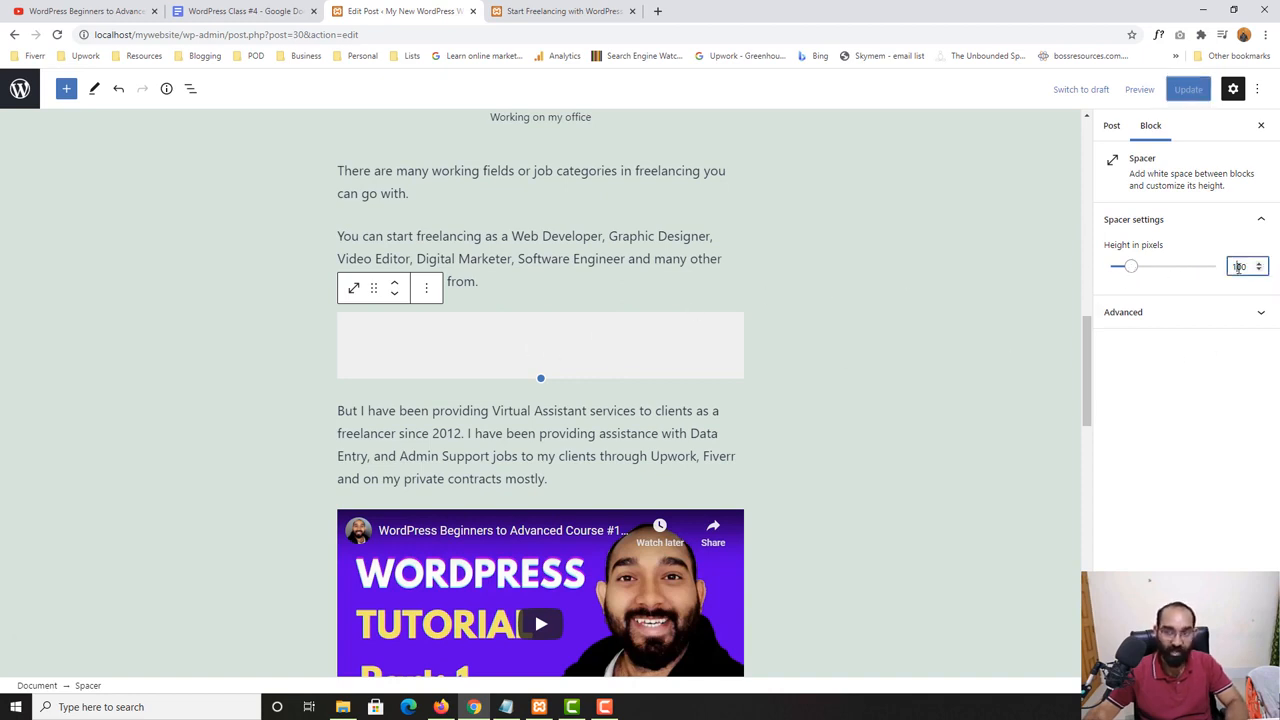
{"action": "left_click_drag", "start_coordinate": [1145, 270], "coordinate": [1173, 280]}
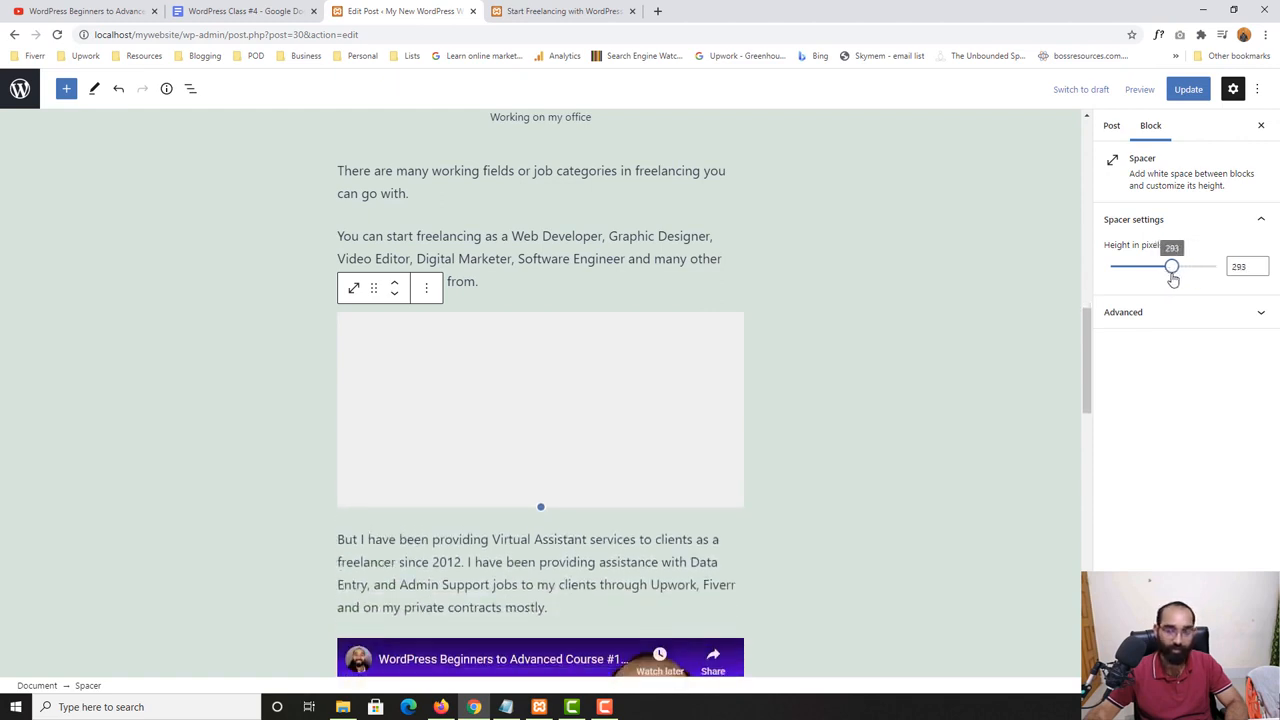
{"action": "double_click", "coordinate": [1245, 266]}
{"action": "type", "text": "50"}
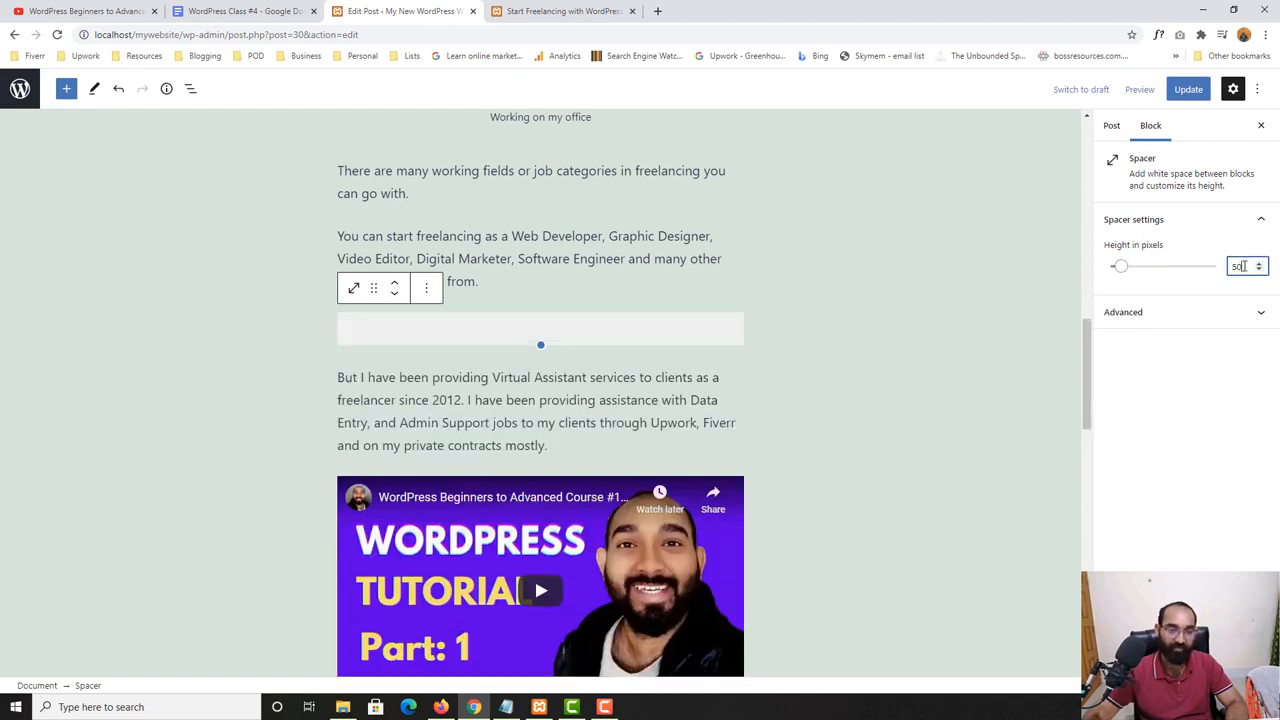
- Save the new spacer height to the post and compare the reduced gap on the live page
{"action": "left_click", "coordinate": [1188, 89]}
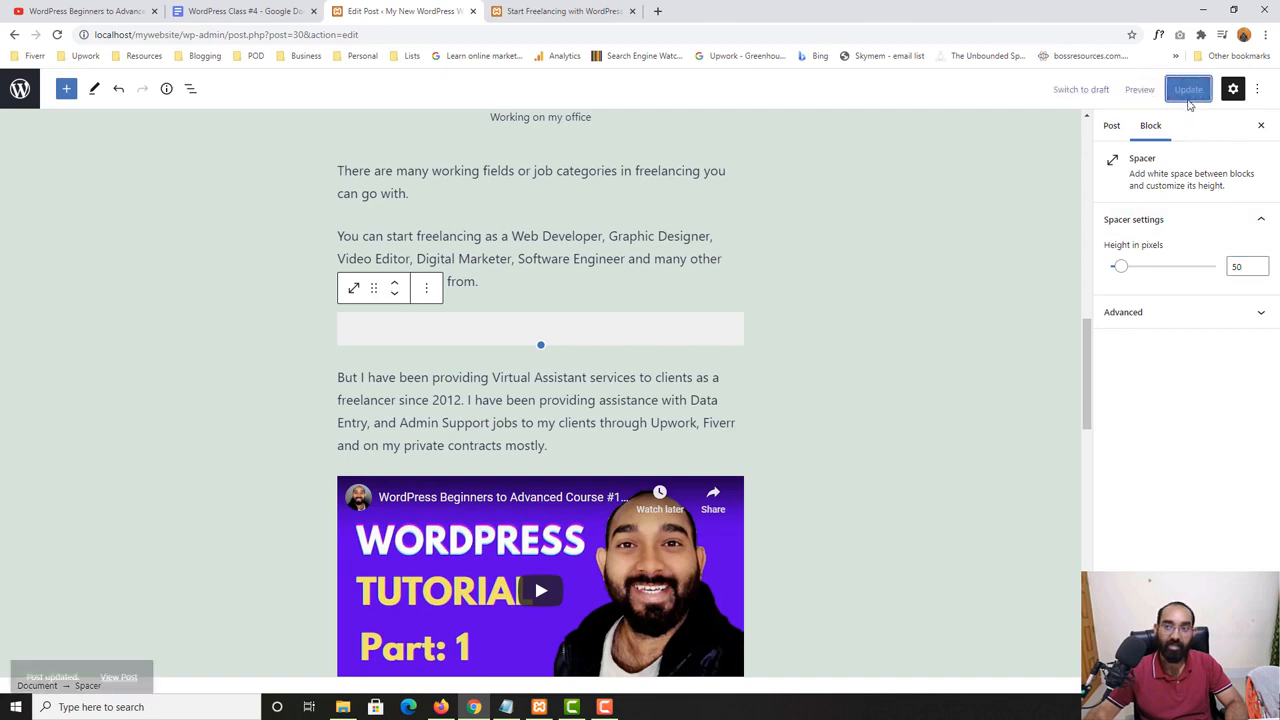
{"action": "left_click", "coordinate": [557, 10]}
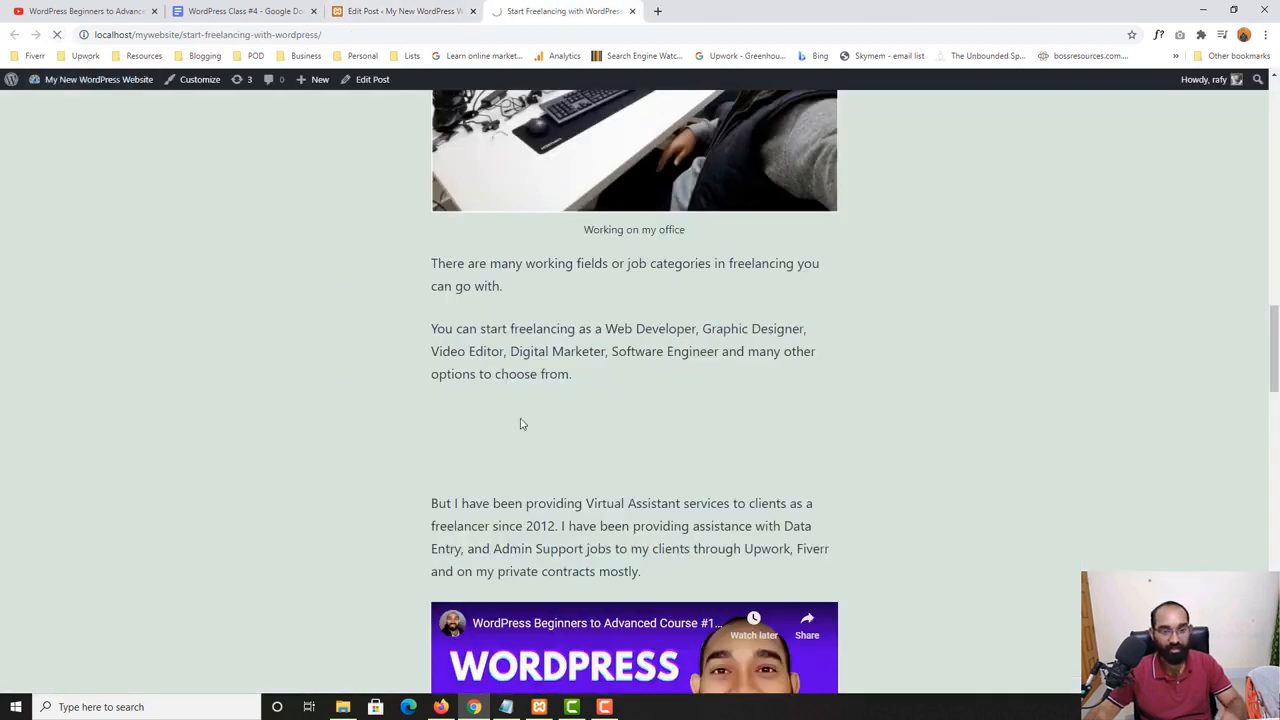
{"action": "left_click", "coordinate": [404, 11]}
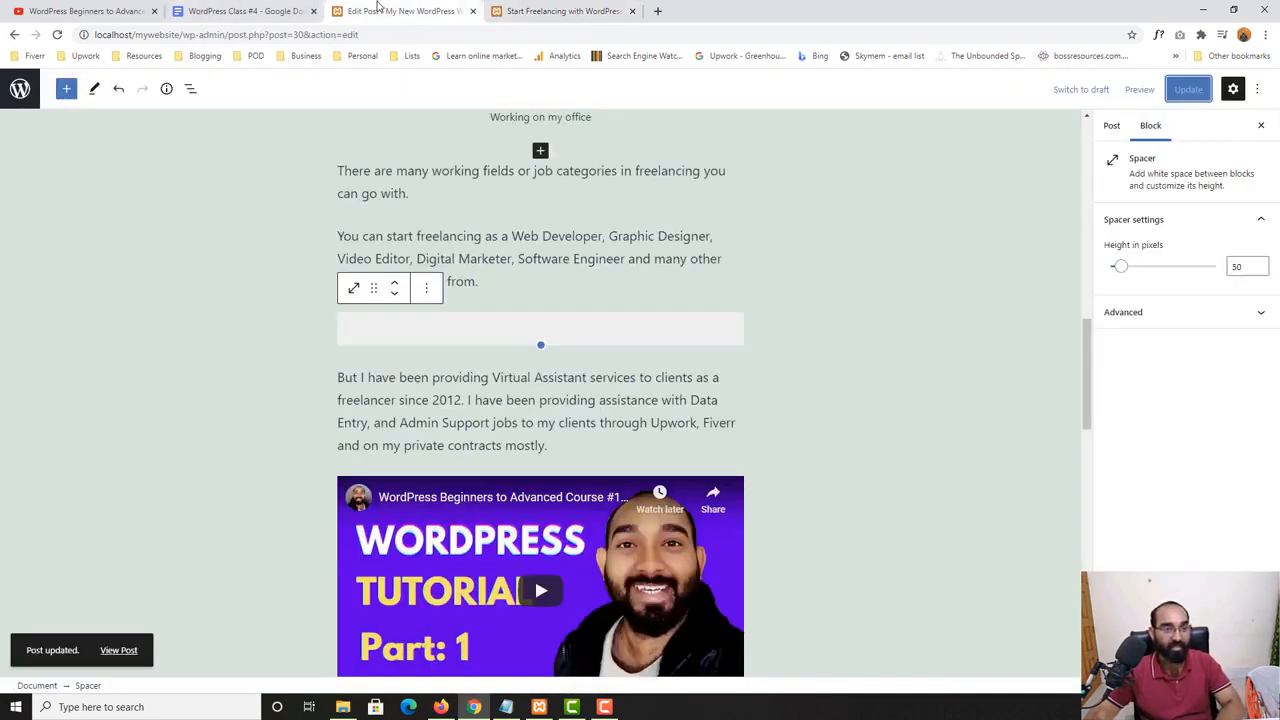
- Insert a Separator block directly below the spacer
{"action": "left_click", "coordinate": [66, 89]}
{"action": "scroll", "coordinate": [60, 450], "scroll_direction": "down", "scroll_amount": 5}
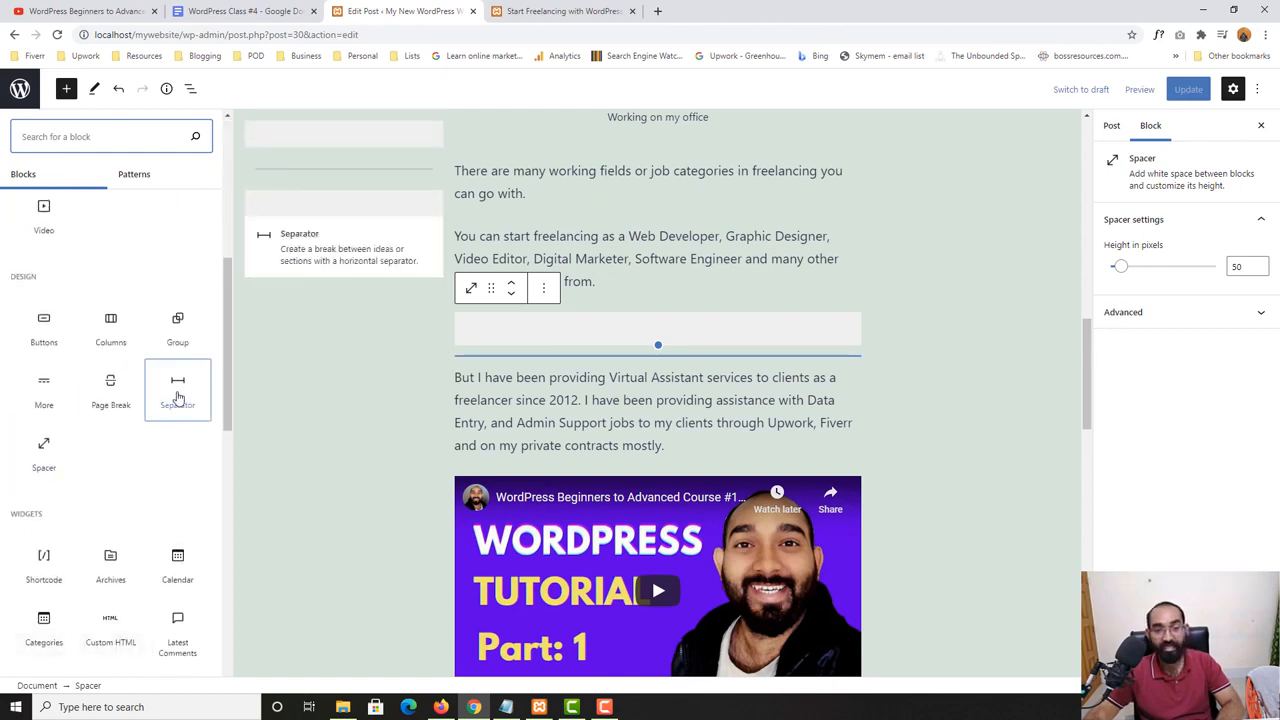
{"action": "left_click", "coordinate": [178, 397]}
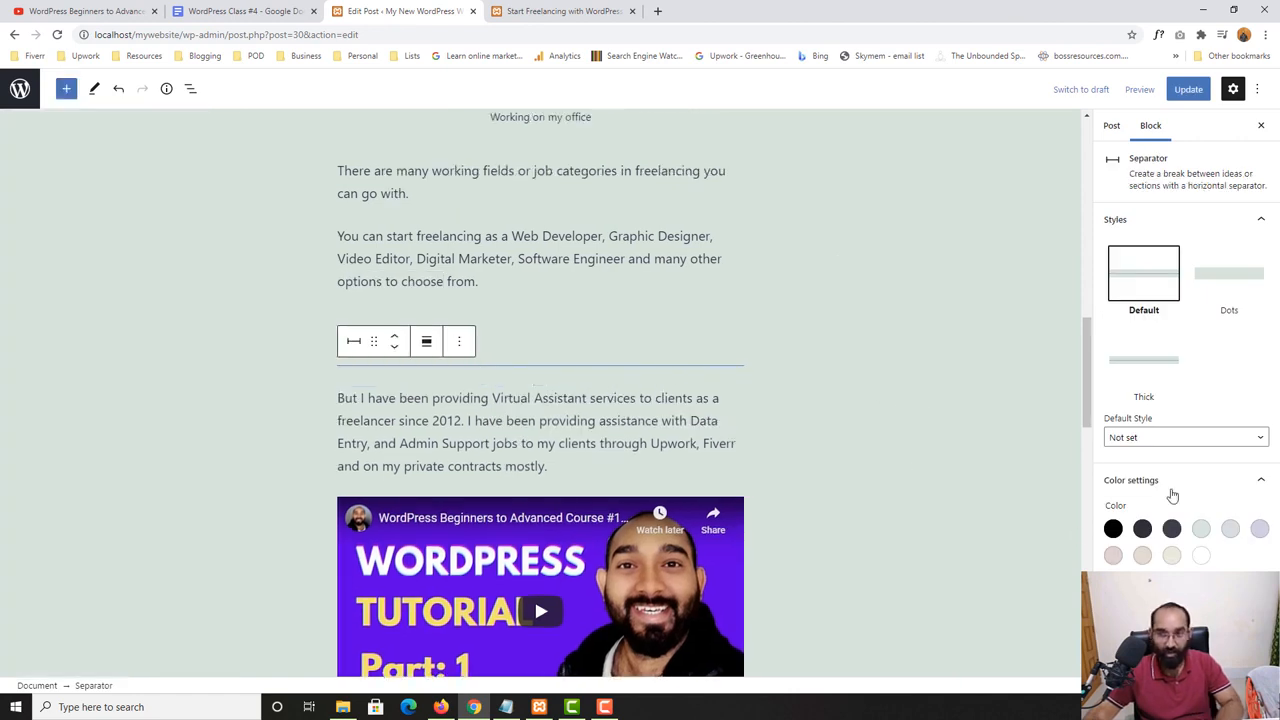
- Try the Dots style on the separator, and change its style to Thick
{"action": "left_click", "coordinate": [1237, 288]}
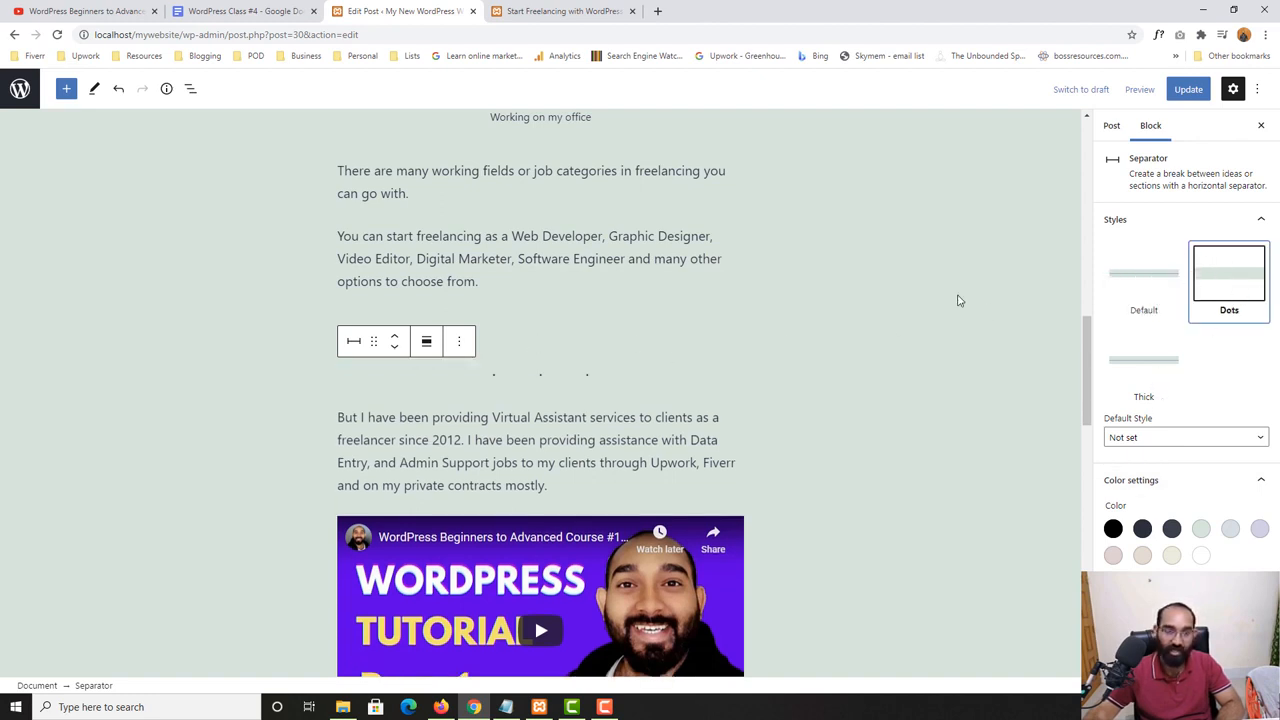
{"action": "left_click", "coordinate": [353, 341]}
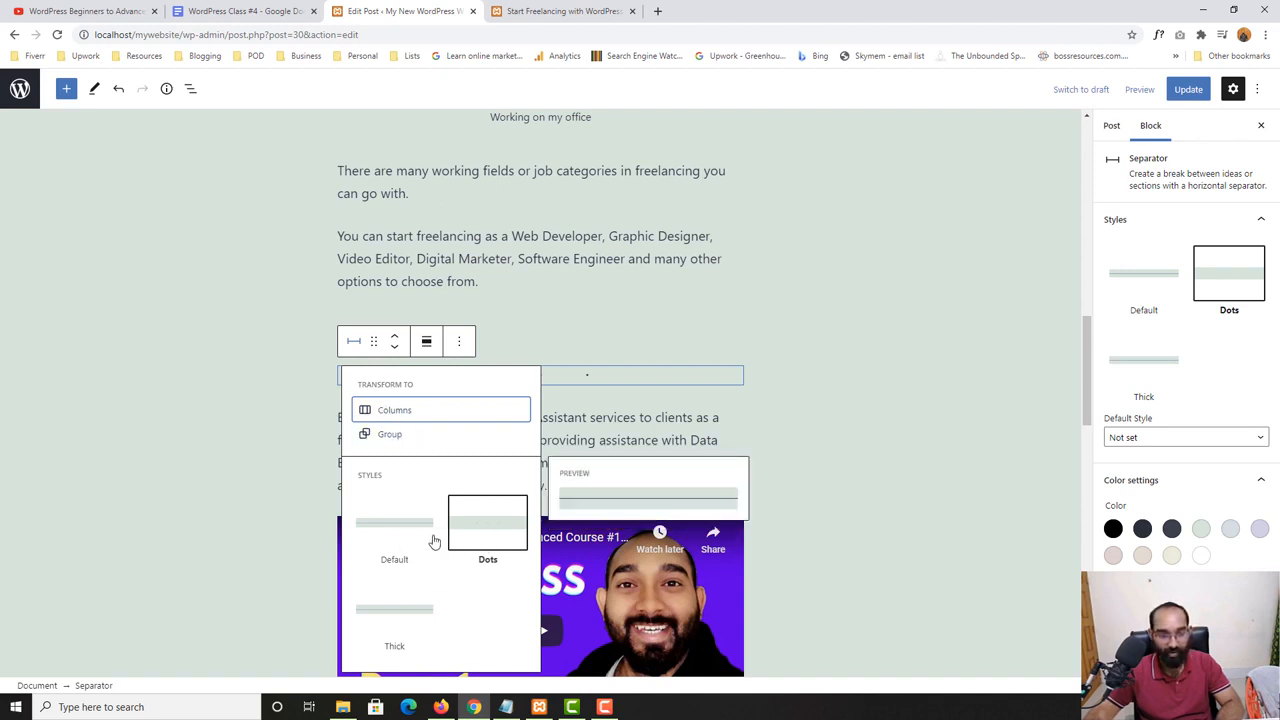
{"action": "left_click", "coordinate": [406, 609]}
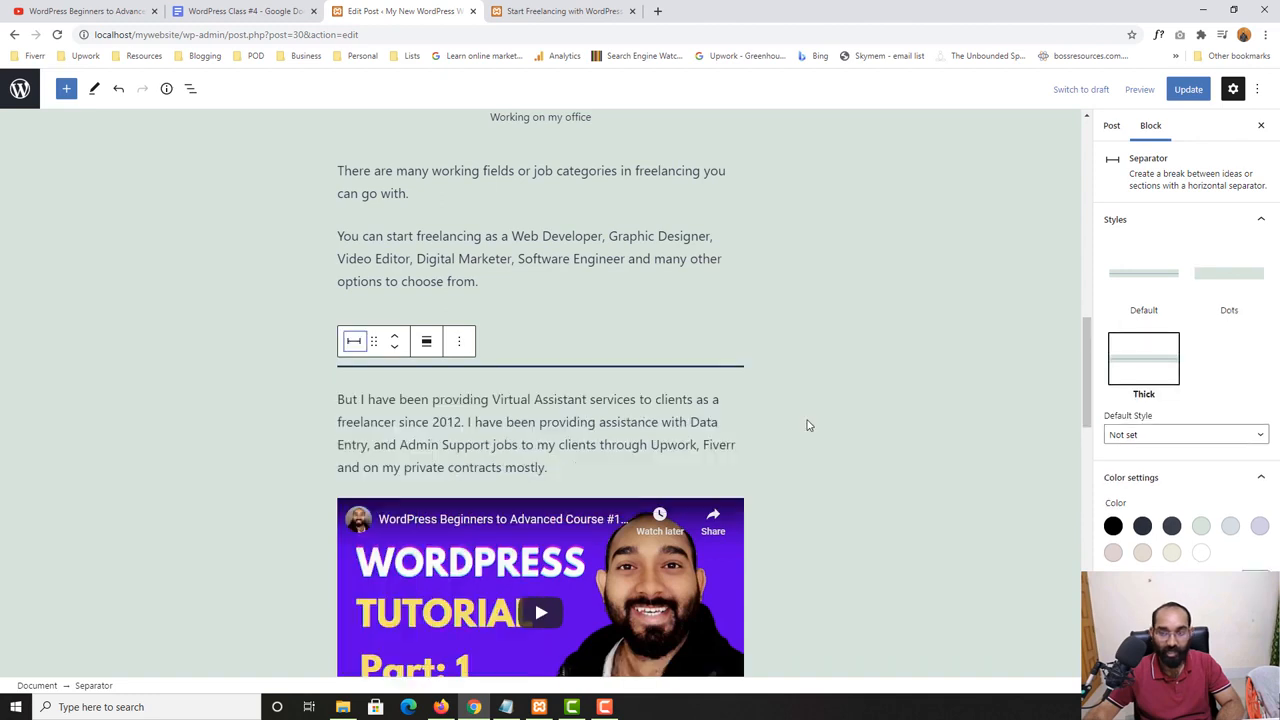
- Try wide and full width on the separator, and set its alignment to center, leaving the default style not set
{"action": "left_click", "coordinate": [1153, 440]}
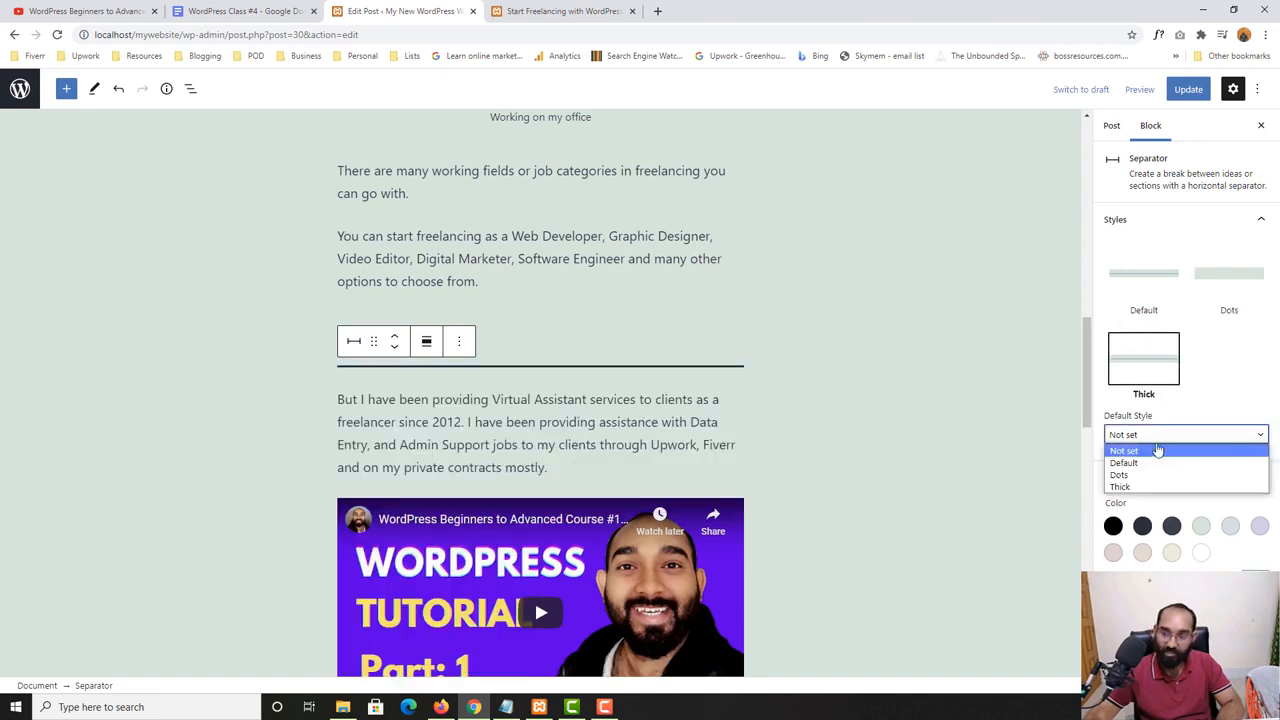
{"action": "left_click", "coordinate": [1157, 450]}
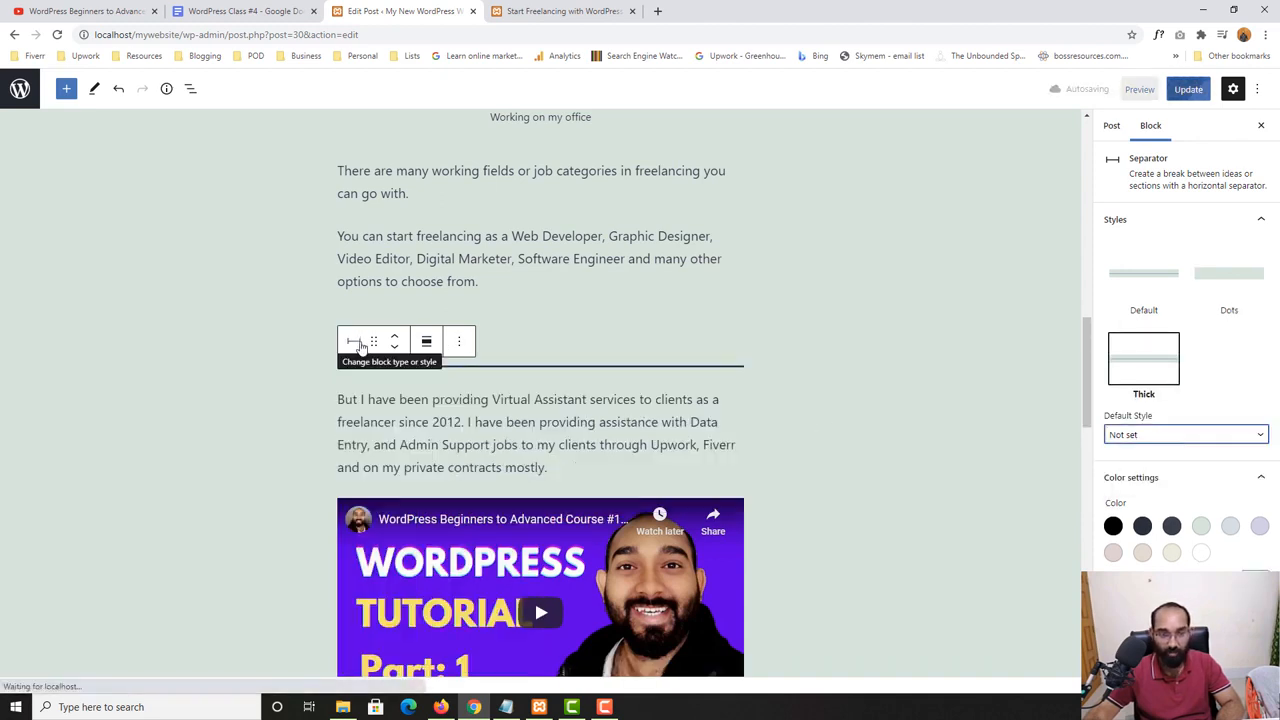
{"action": "left_click", "coordinate": [427, 344]}
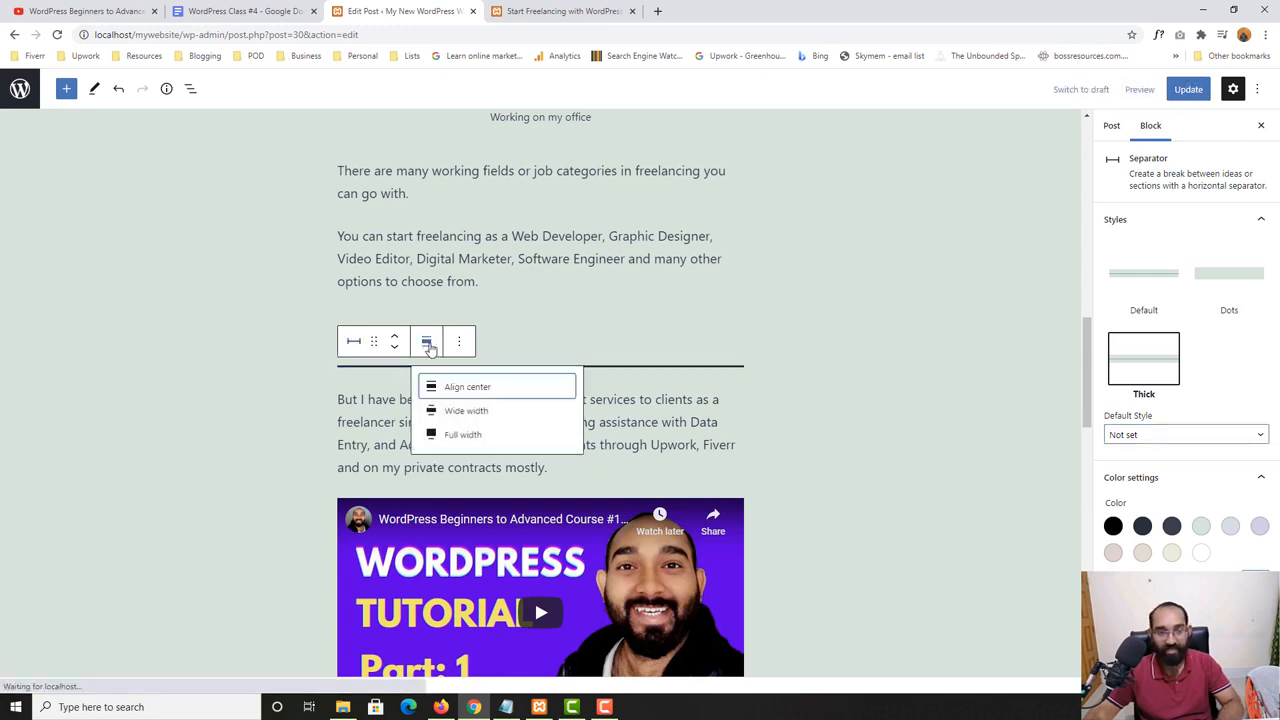
{"action": "left_click", "coordinate": [475, 413]}
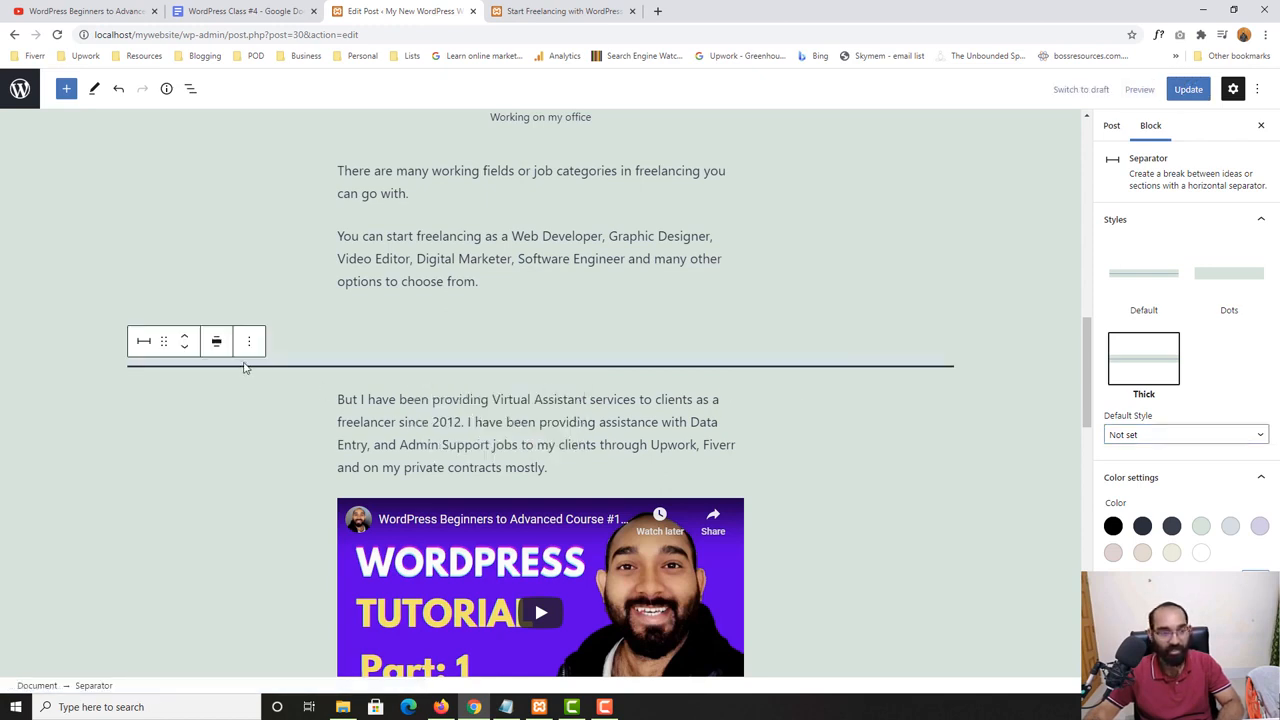
{"action": "left_click", "coordinate": [218, 345]}
{"action": "left_click", "coordinate": [236, 433]}
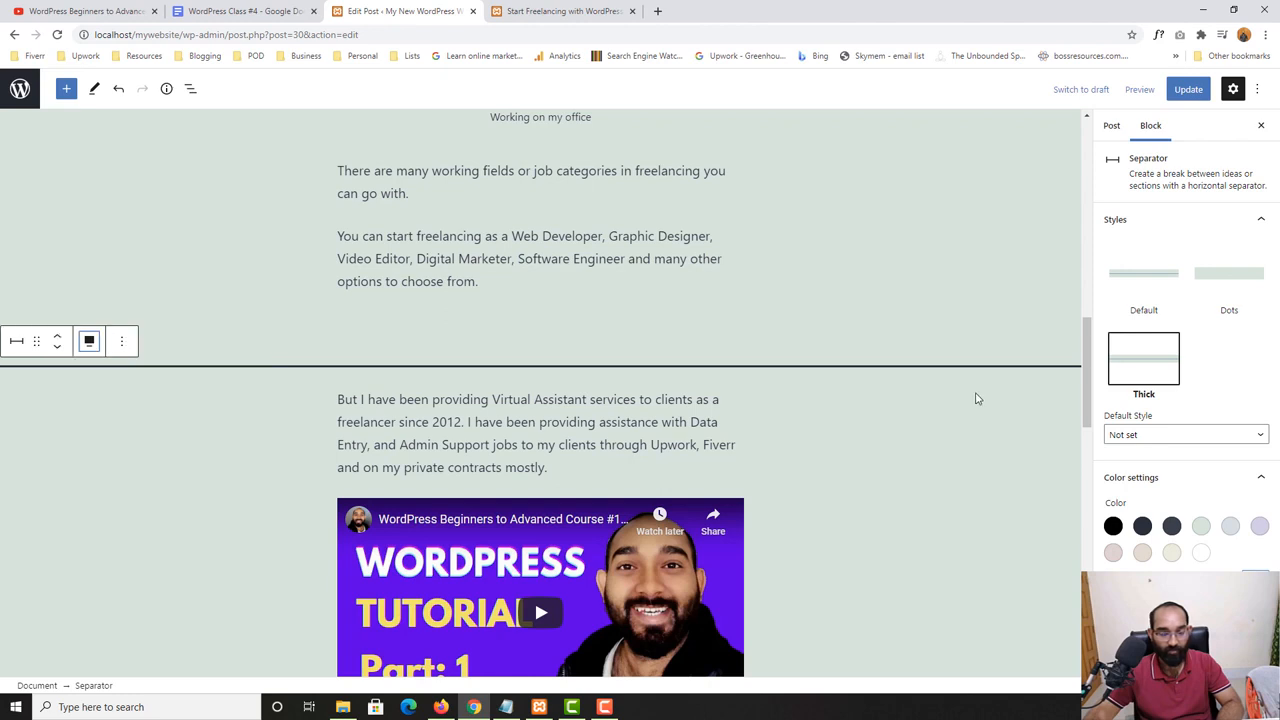
{"action": "left_click", "coordinate": [89, 341]}
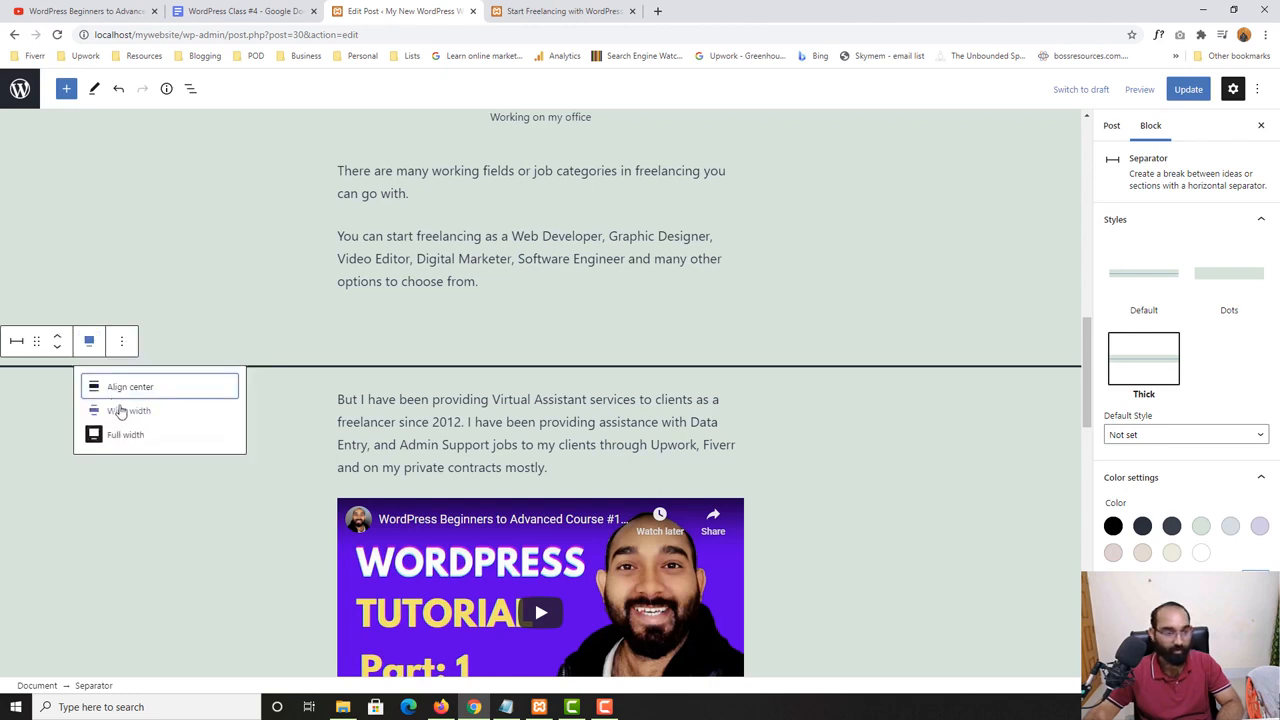
{"action": "left_click", "coordinate": [118, 411]}
{"action": "left_click", "coordinate": [215, 340]}
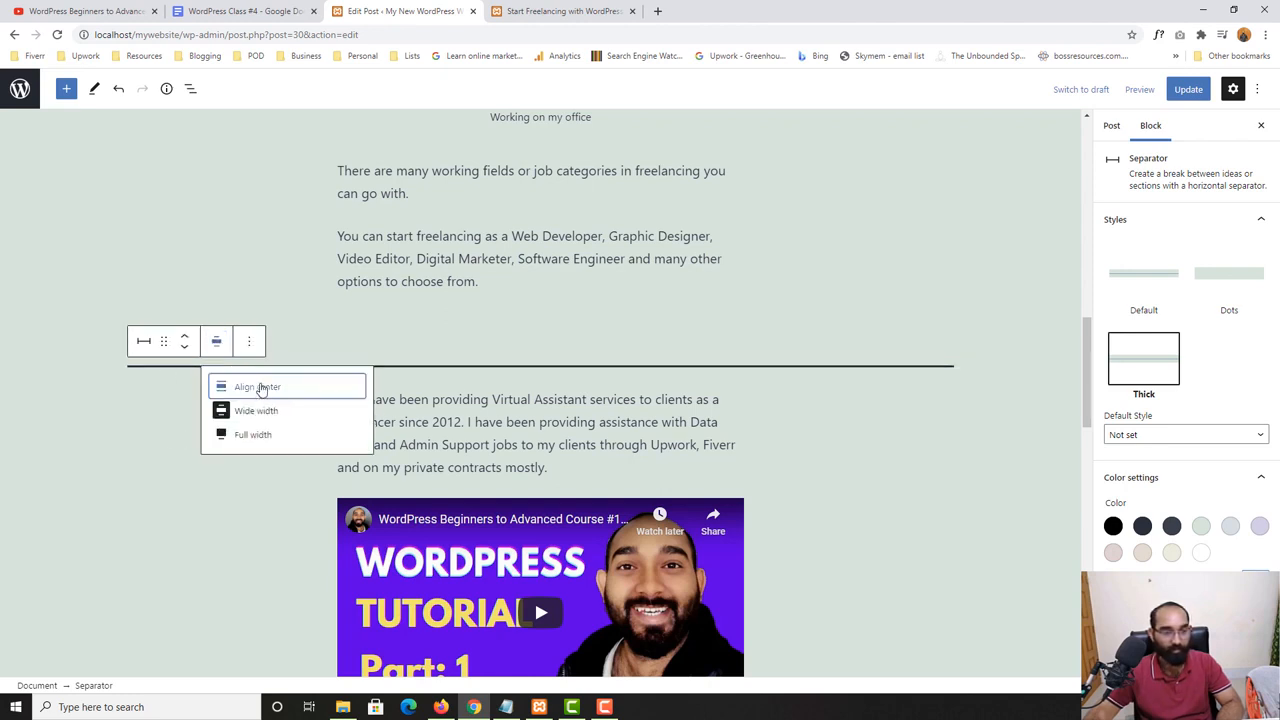
{"action": "left_click", "coordinate": [263, 385]}
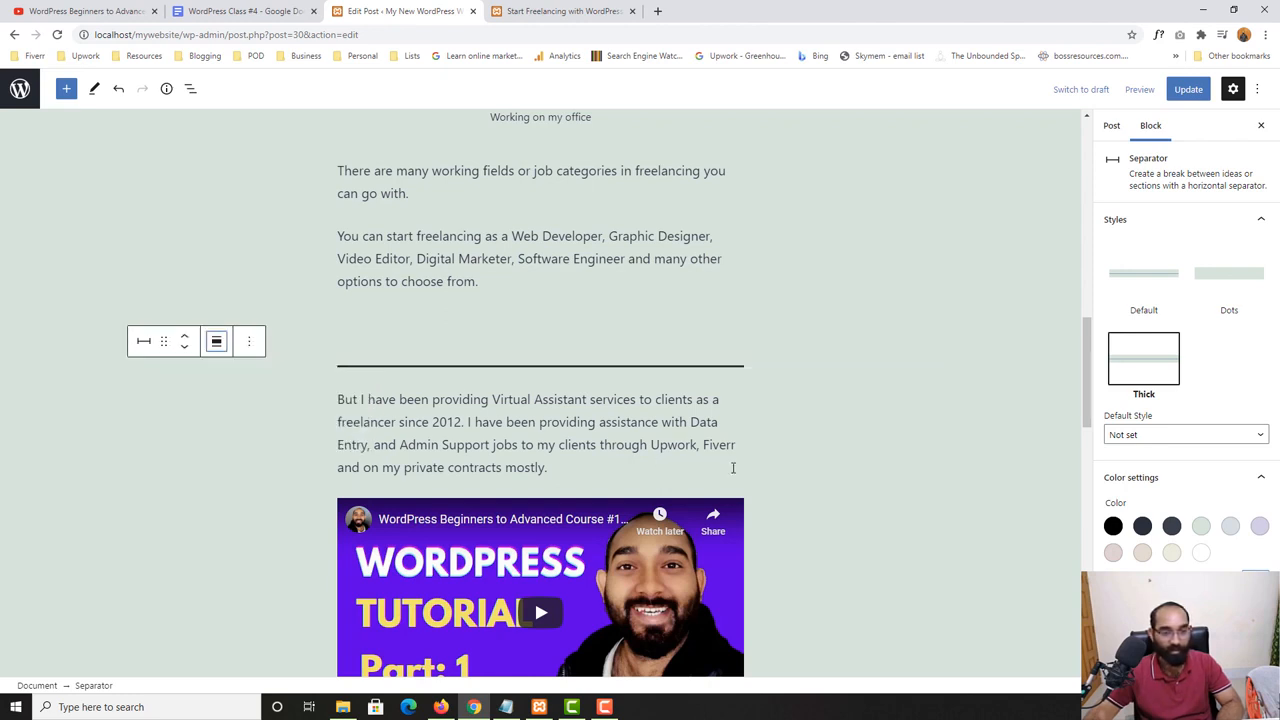
- Try several preset colors, including white, on the separator, and set its custom color to red #ff0000
{"action": "left_click", "coordinate": [1171, 526]}
{"action": "left_click", "coordinate": [1201, 526]}
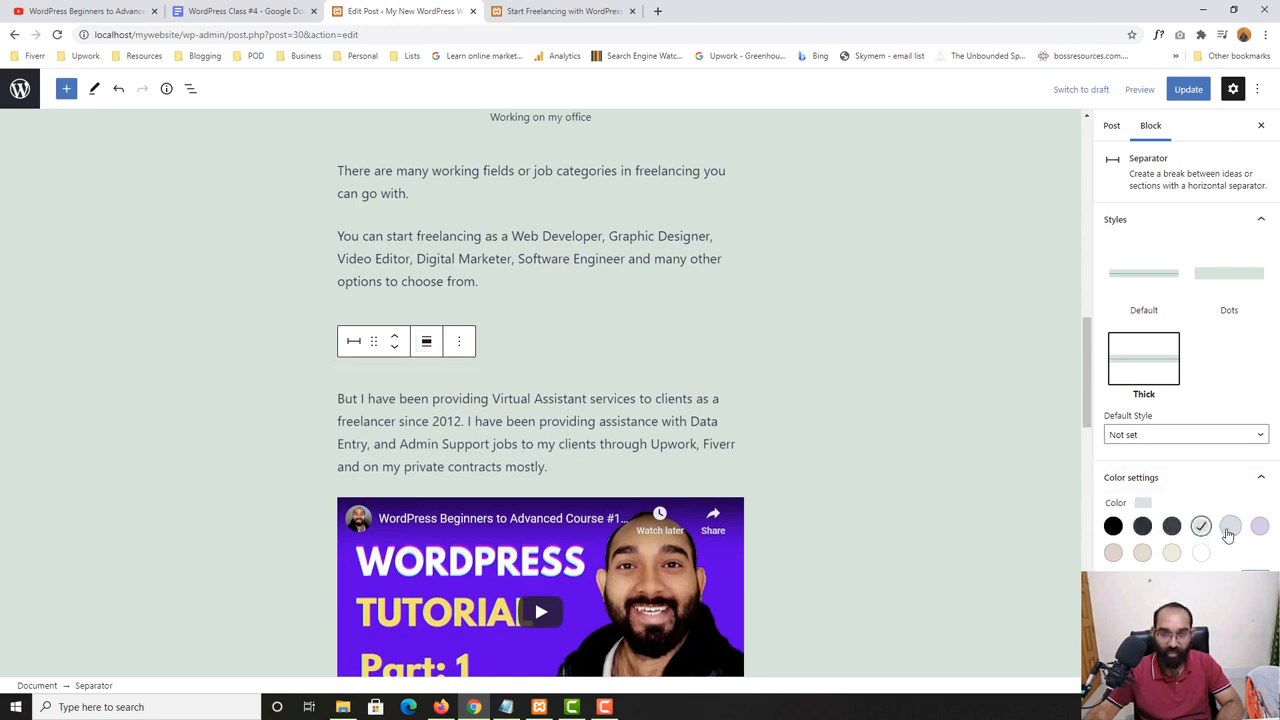
{"action": "left_click", "coordinate": [1230, 526]}
{"action": "left_click", "coordinate": [1259, 526]}
{"action": "left_click", "coordinate": [1201, 553]}
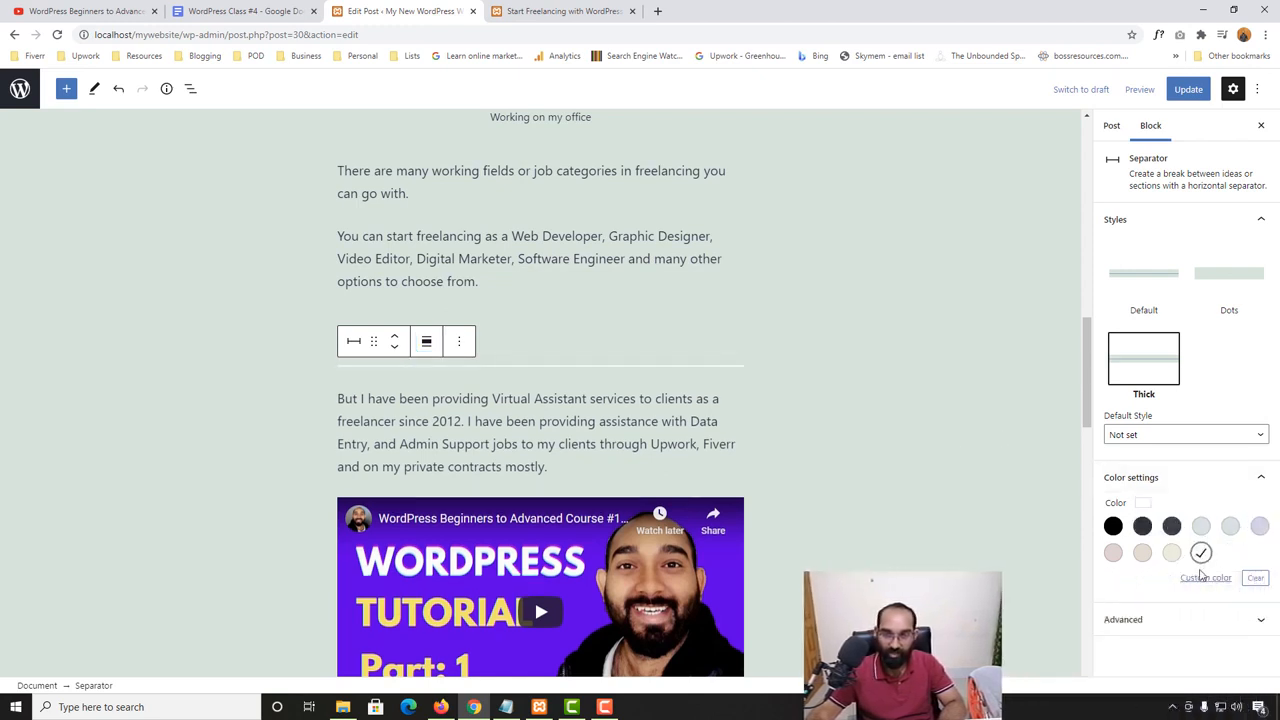
{"action": "left_click", "coordinate": [1205, 578]}
{"action": "left_click_drag", "start_coordinate": [1179, 432], "coordinate": [1228, 345]}
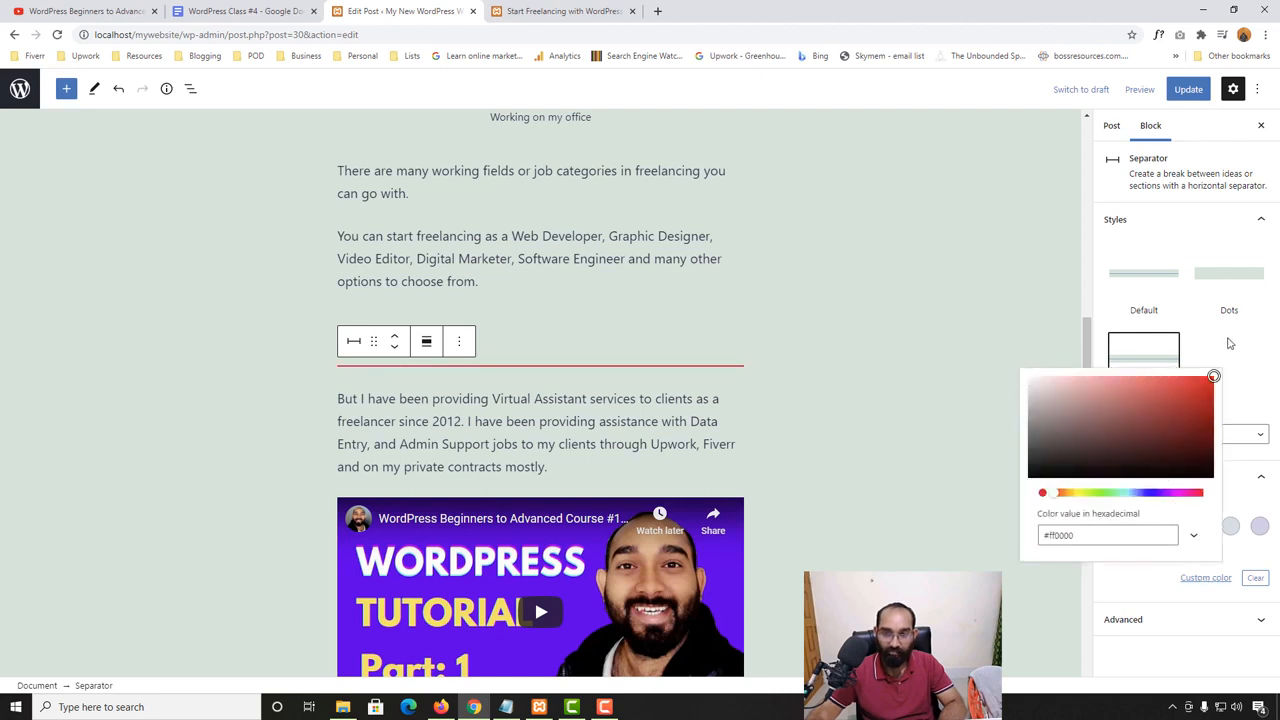
- Examine the recolored separator in the post with its block deselected and selected
{"action": "left_click", "coordinate": [716, 318]}
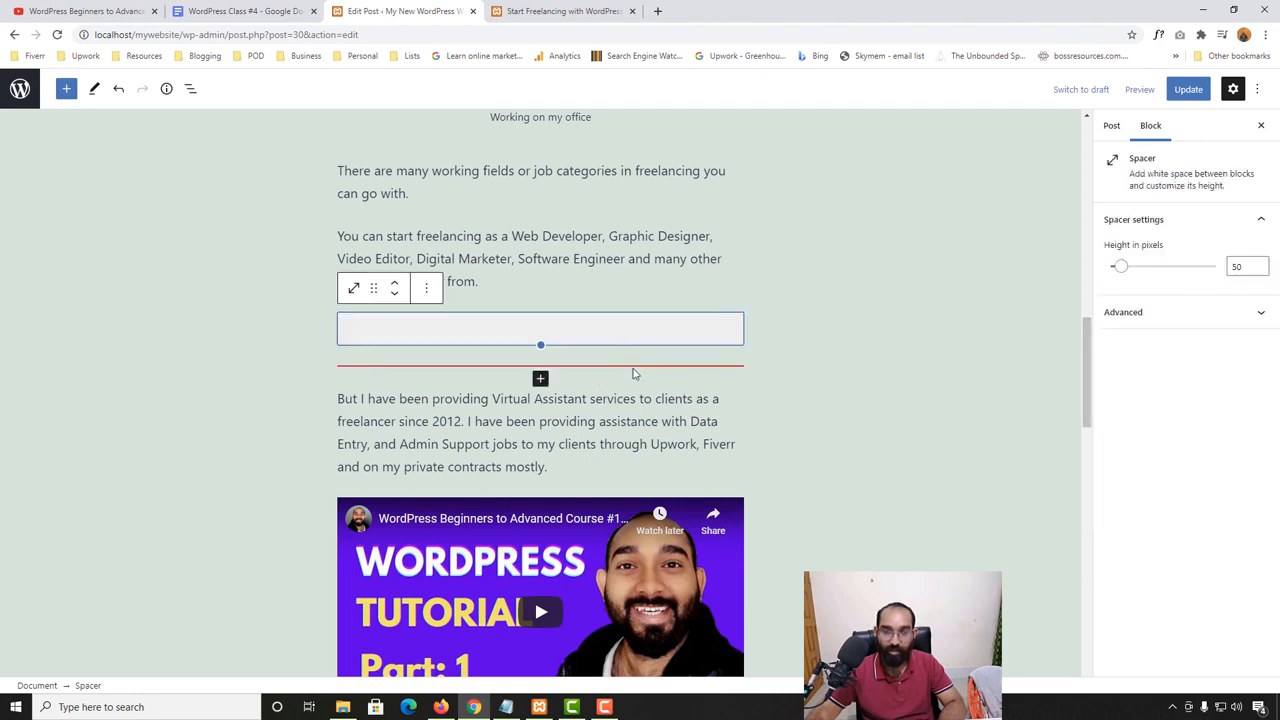
{"action": "left_click", "coordinate": [894, 417]}
{"action": "scroll", "coordinate": [1222, 490], "scroll_direction": "down", "scroll_amount": 2}
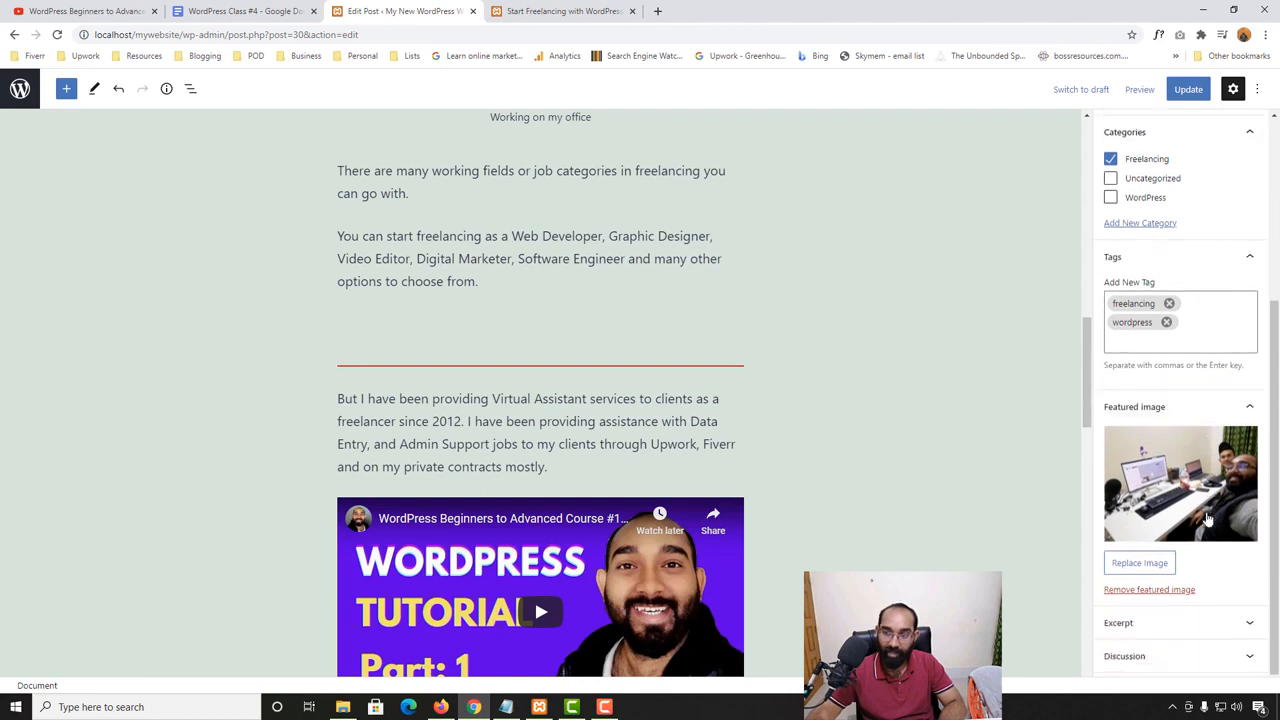
{"action": "scroll", "coordinate": [1200, 470], "scroll_direction": "up", "scroll_amount": 3}
{"action": "left_click", "coordinate": [604, 357]}
{"action": "left_click", "coordinate": [606, 366]}
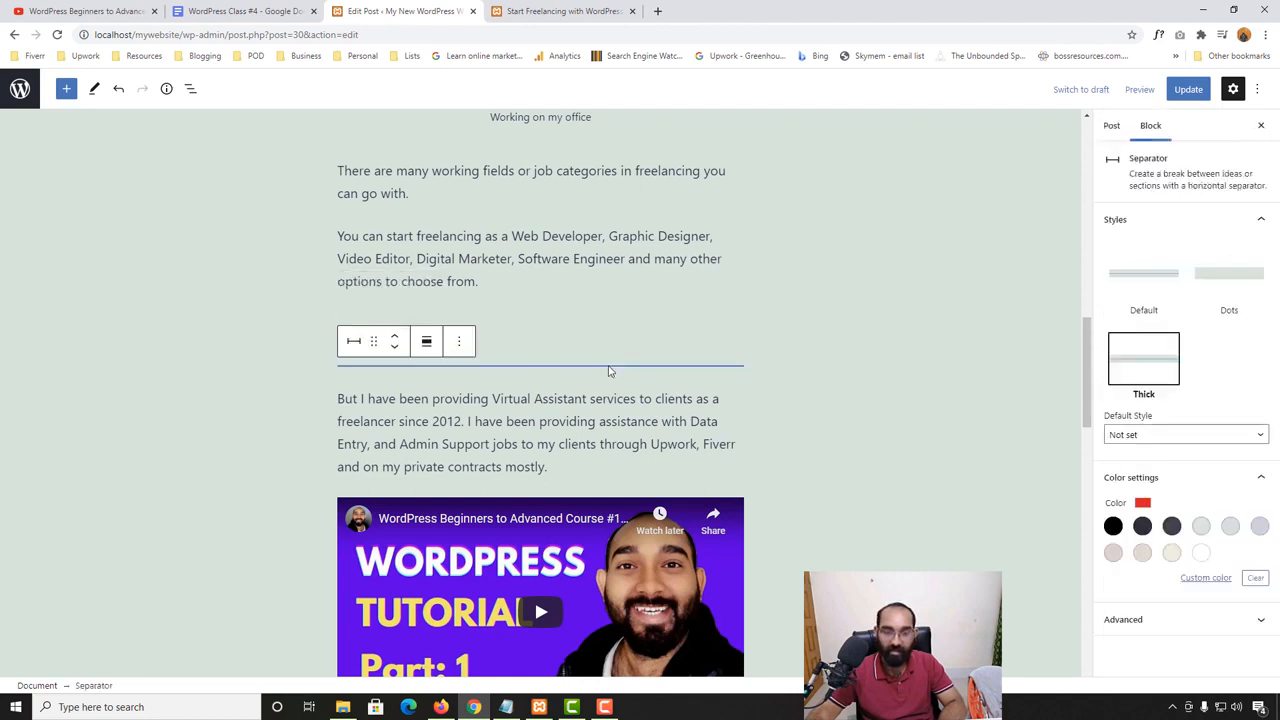
{"action": "left_click", "coordinate": [609, 370]}
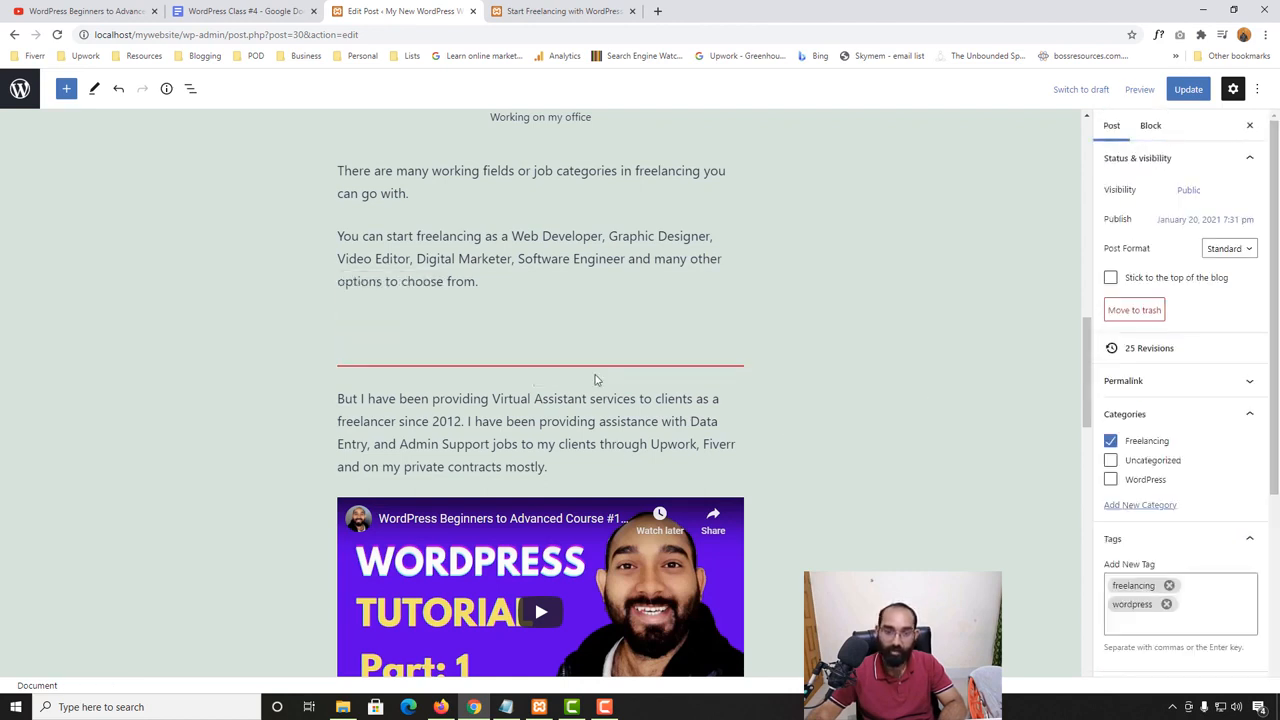
{"action": "left_click", "coordinate": [590, 371]}
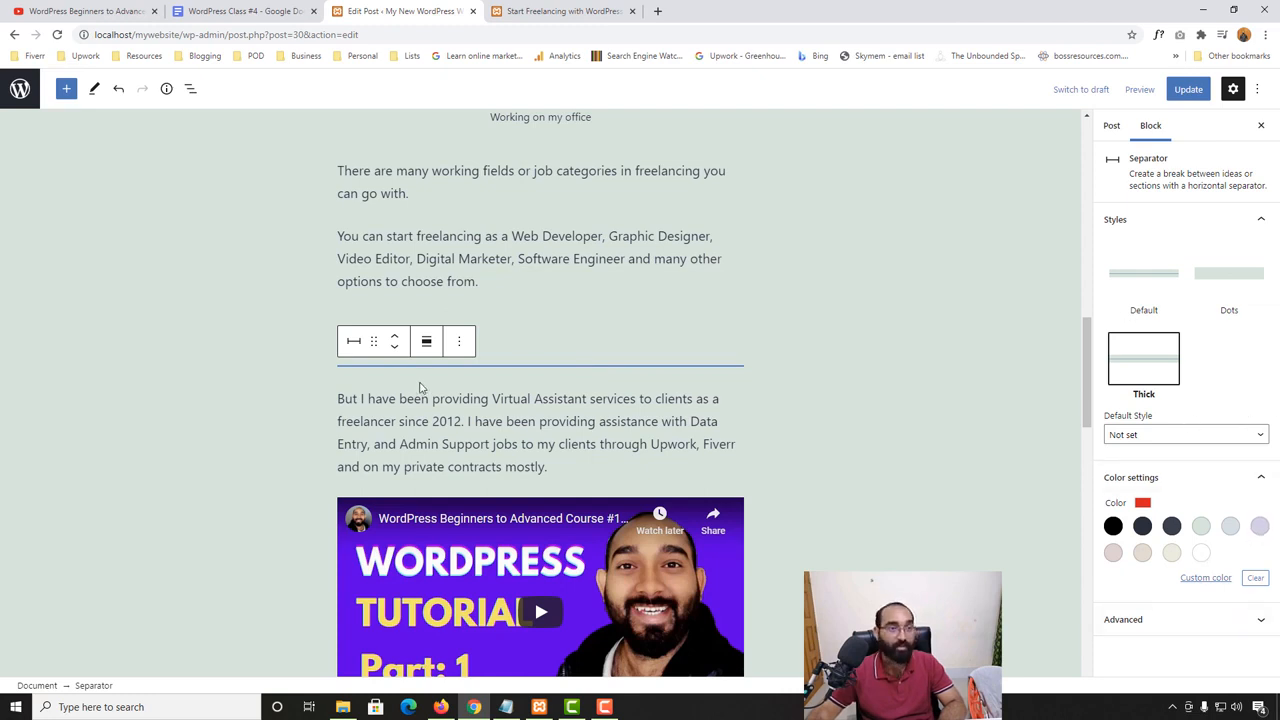
- Browse the available media, widget and embed blocks, and review the post's content down to the table
{"action": "left_click", "coordinate": [66, 88]}
{"action": "scroll", "coordinate": [129, 509], "scroll_direction": "down", "scroll_amount": 5}
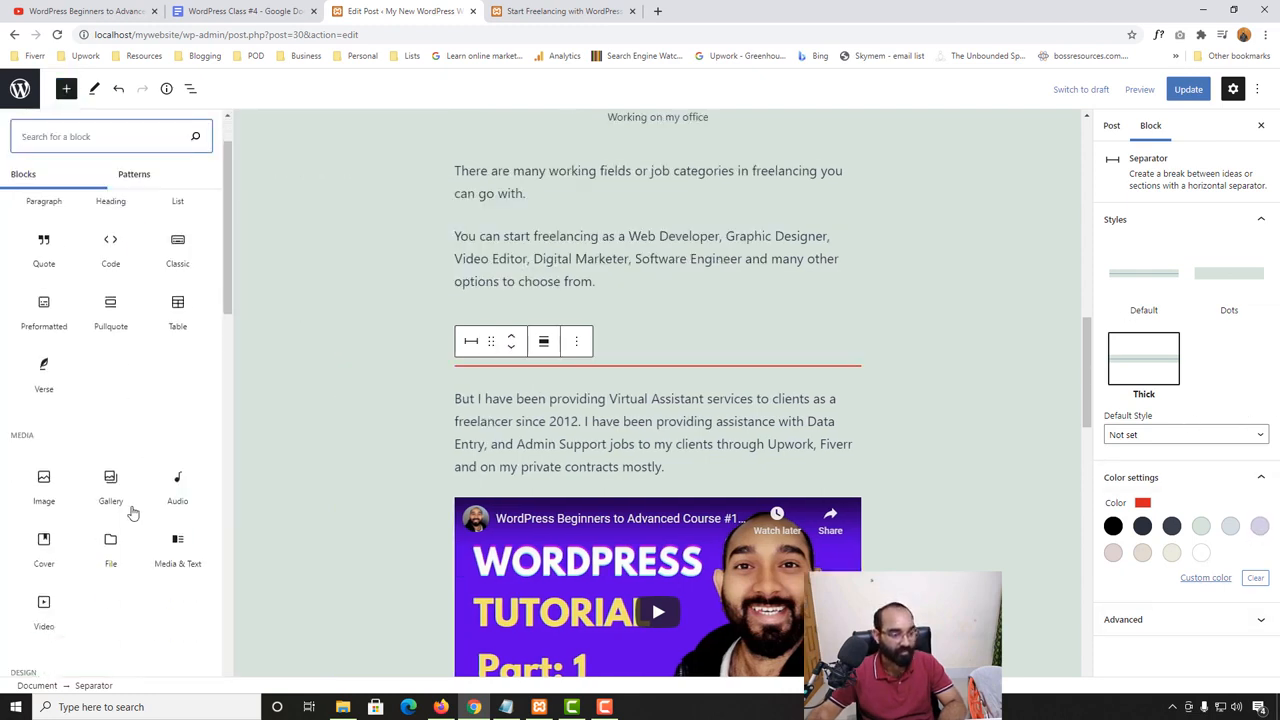
{"action": "scroll", "coordinate": [107, 548], "scroll_direction": "down", "scroll_amount": 4}
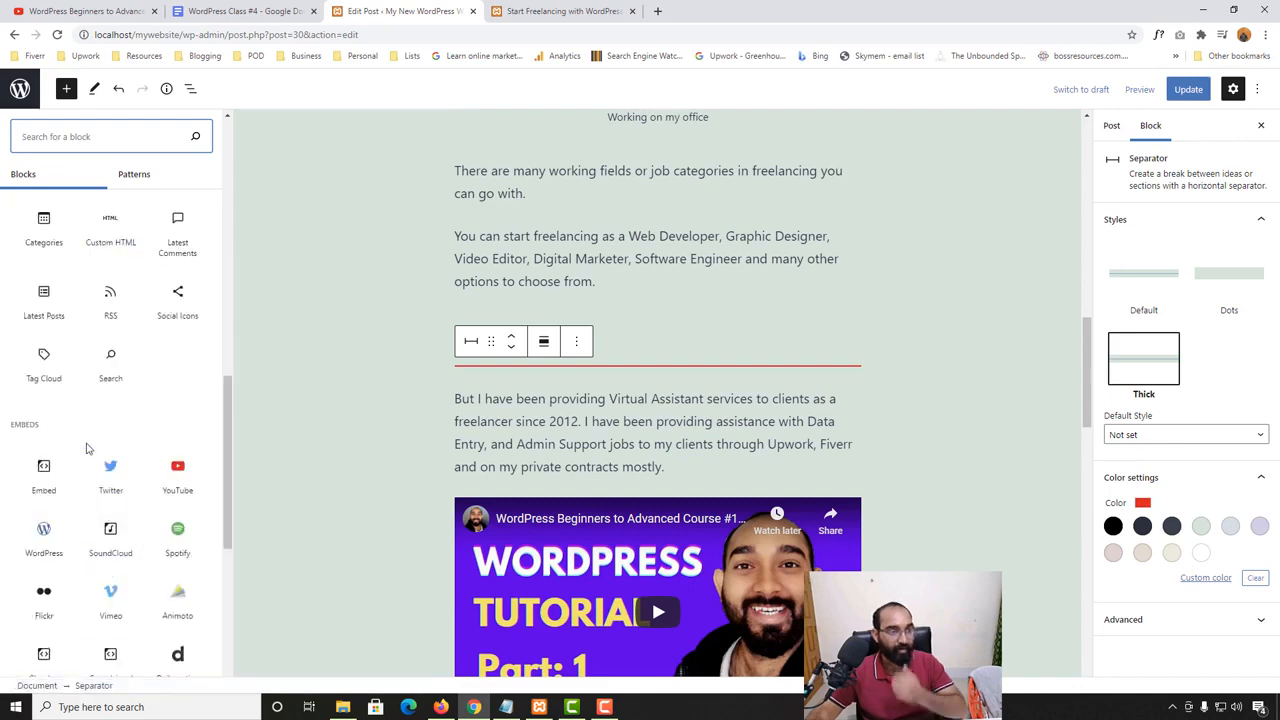
{"action": "scroll", "coordinate": [679, 437], "scroll_direction": "down", "scroll_amount": 7}
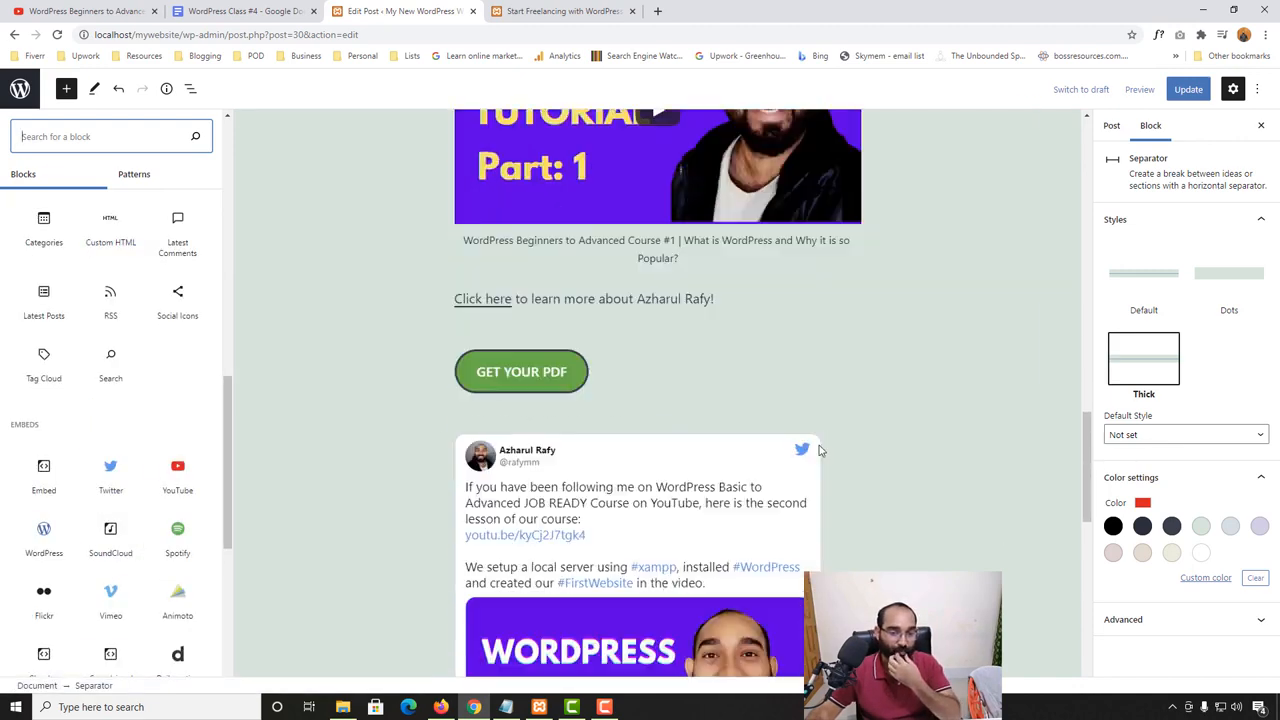
{"action": "scroll", "coordinate": [586, 425], "scroll_direction": "up", "scroll_amount": 2}
{"action": "scroll", "coordinate": [67, 420], "scroll_direction": "up", "scroll_amount": 2}
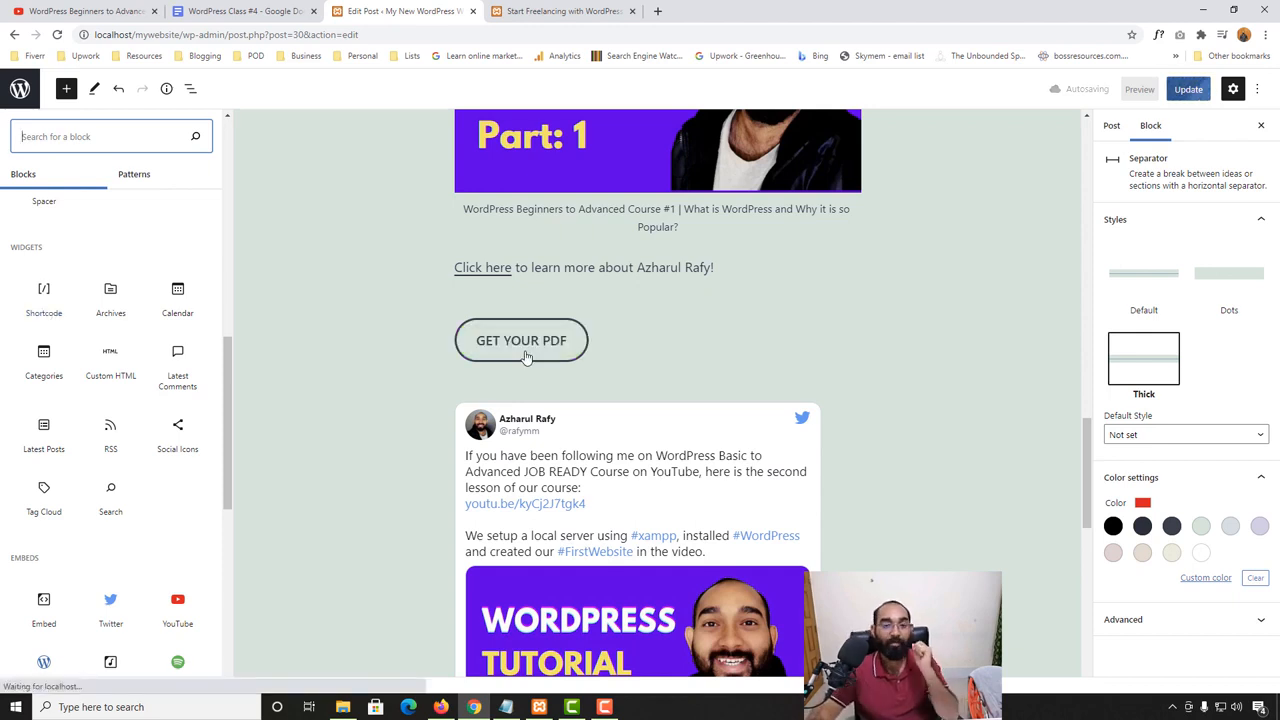
{"action": "scroll", "coordinate": [525, 357], "scroll_direction": "down", "scroll_amount": 10}
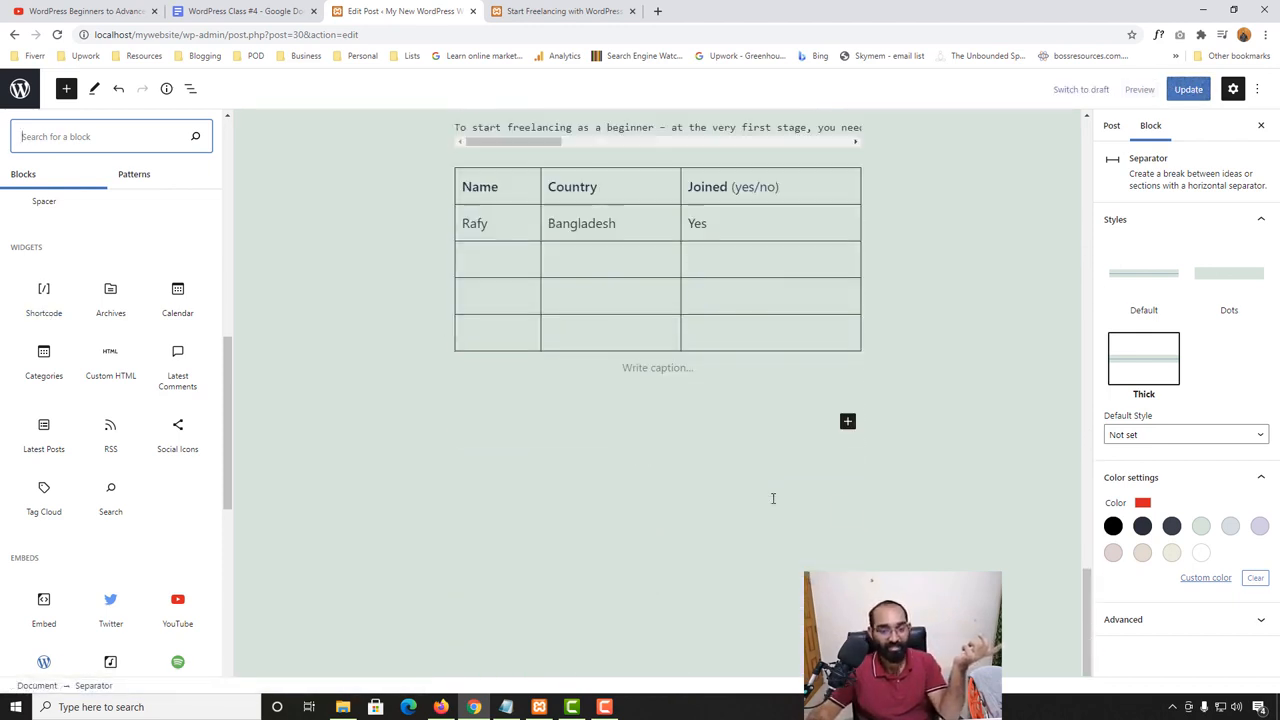
- Insert an Archives block below the table at the end of the post
{"action": "left_click", "coordinate": [655, 390]}
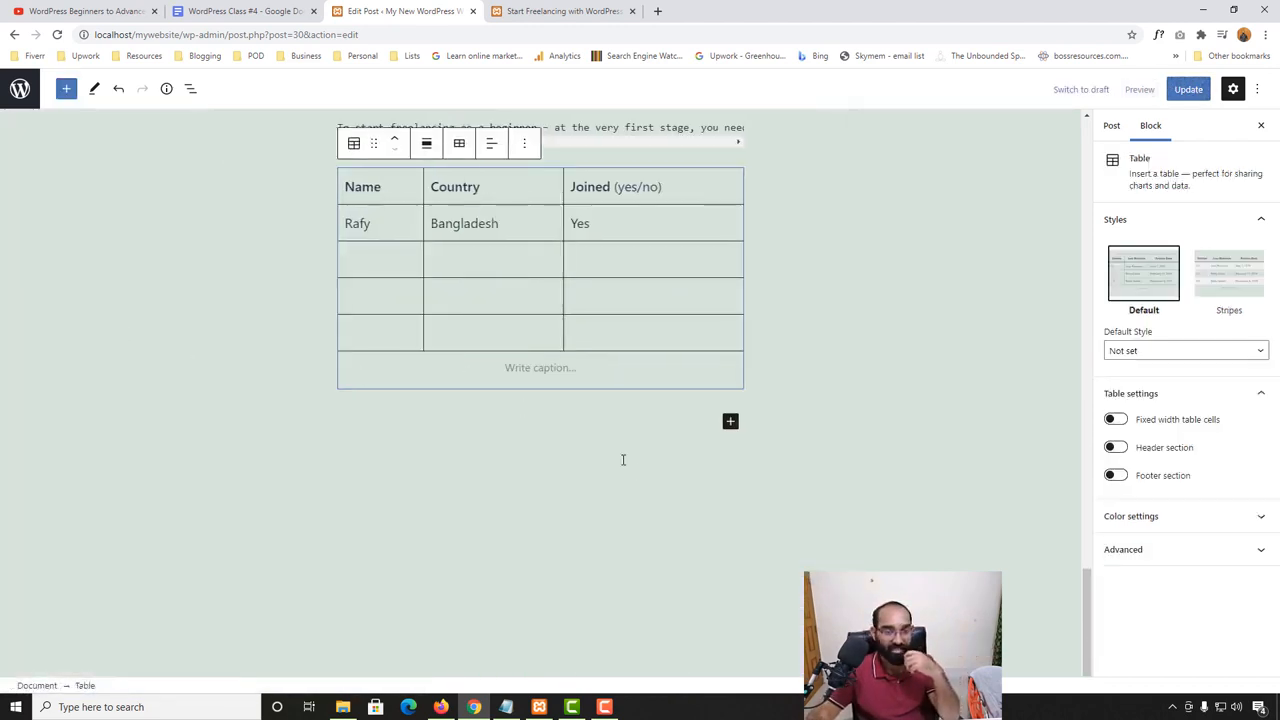
{"action": "left_click", "coordinate": [622, 460]}
{"action": "left_click", "coordinate": [66, 88]}
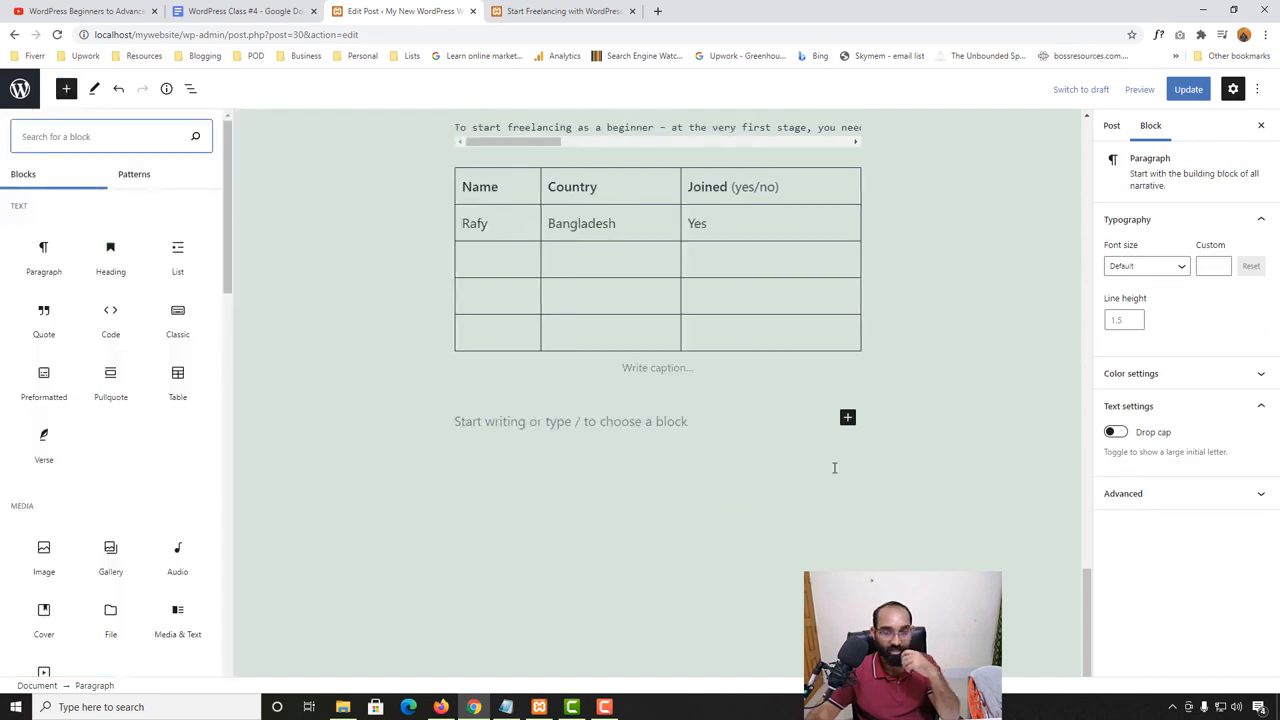
{"action": "left_click", "coordinate": [845, 420]}
{"action": "left_click", "coordinate": [729, 424]}
{"action": "left_click", "coordinate": [617, 440]}
{"action": "left_click", "coordinate": [614, 428]}
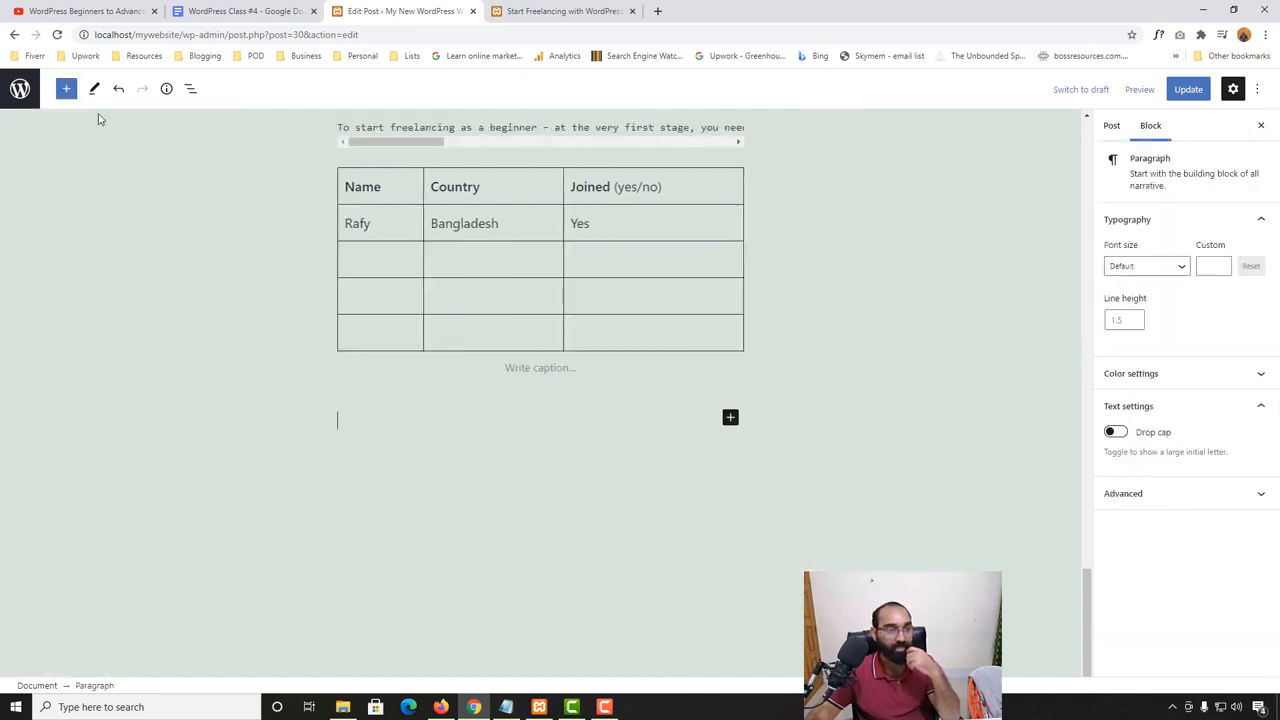
{"action": "left_click", "coordinate": [66, 88]}
{"action": "scroll", "coordinate": [103, 538], "scroll_direction": "down", "scroll_amount": 3}
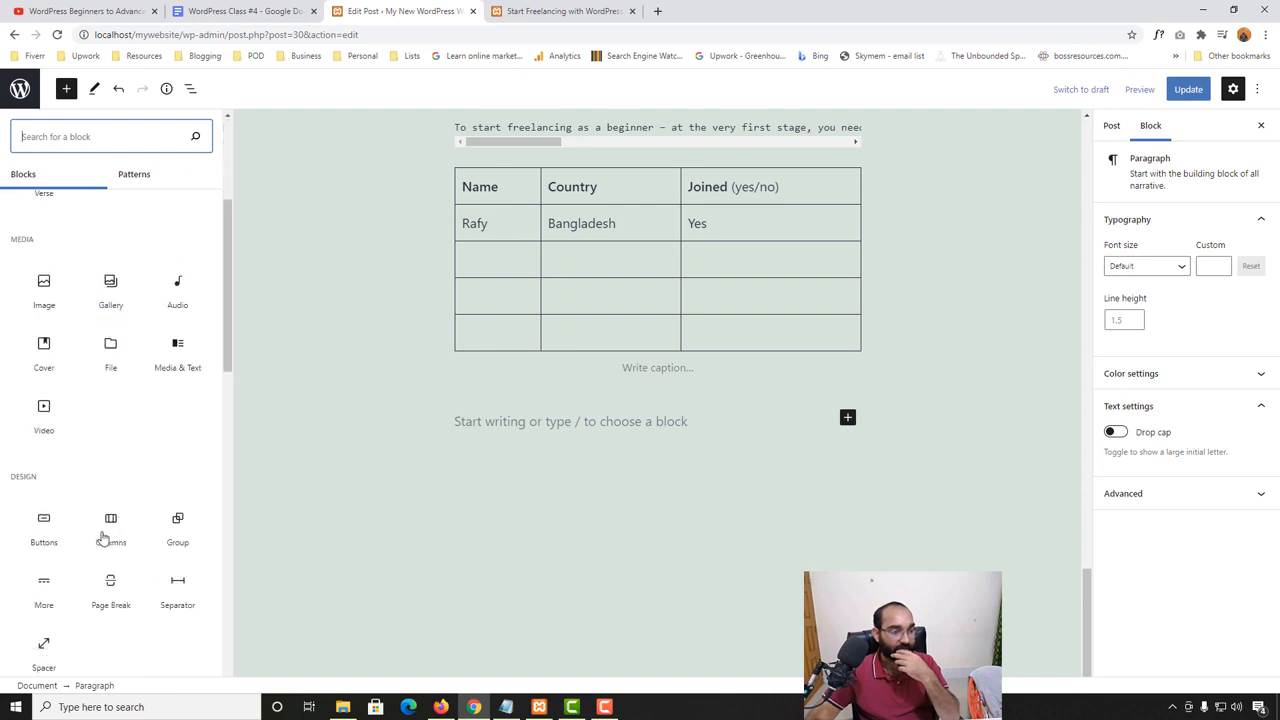
{"action": "scroll", "coordinate": [104, 530], "scroll_direction": "down", "scroll_amount": 4}
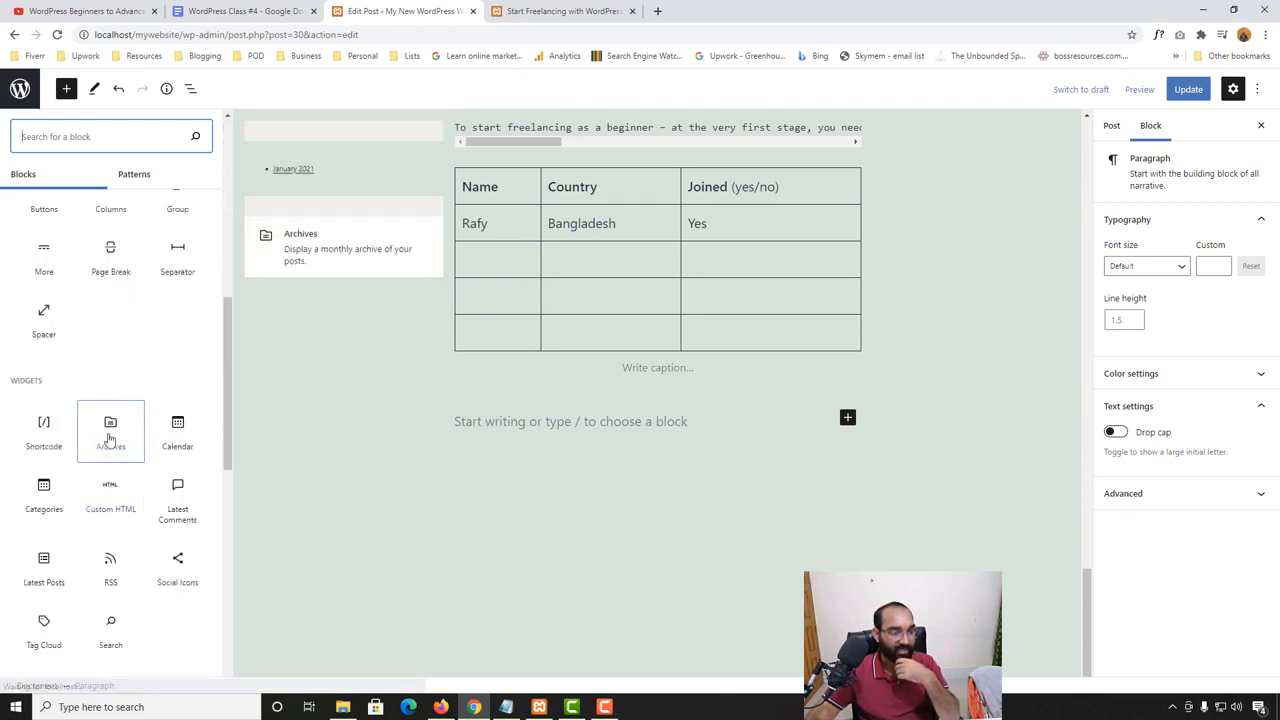
{"action": "left_click", "coordinate": [110, 437]}
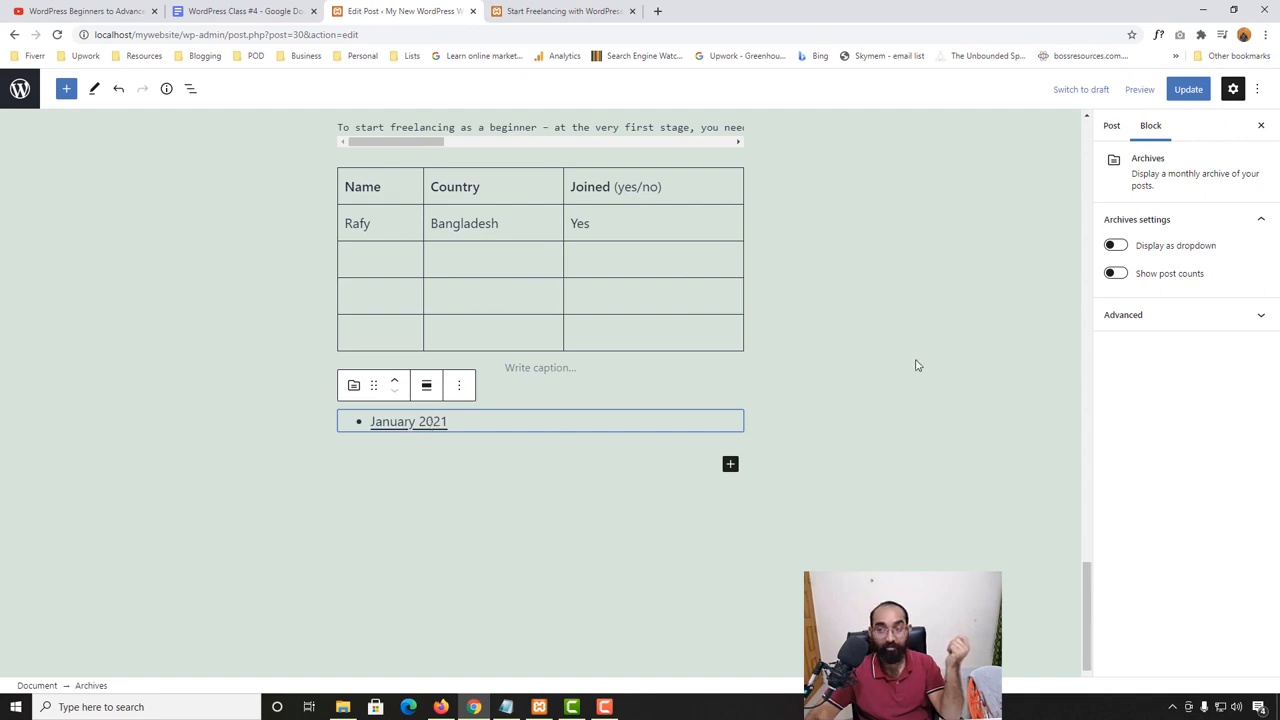
- Save the post with the Archives block and check the archive list on the reloaded live page
{"action": "left_click", "coordinate": [1188, 89]}
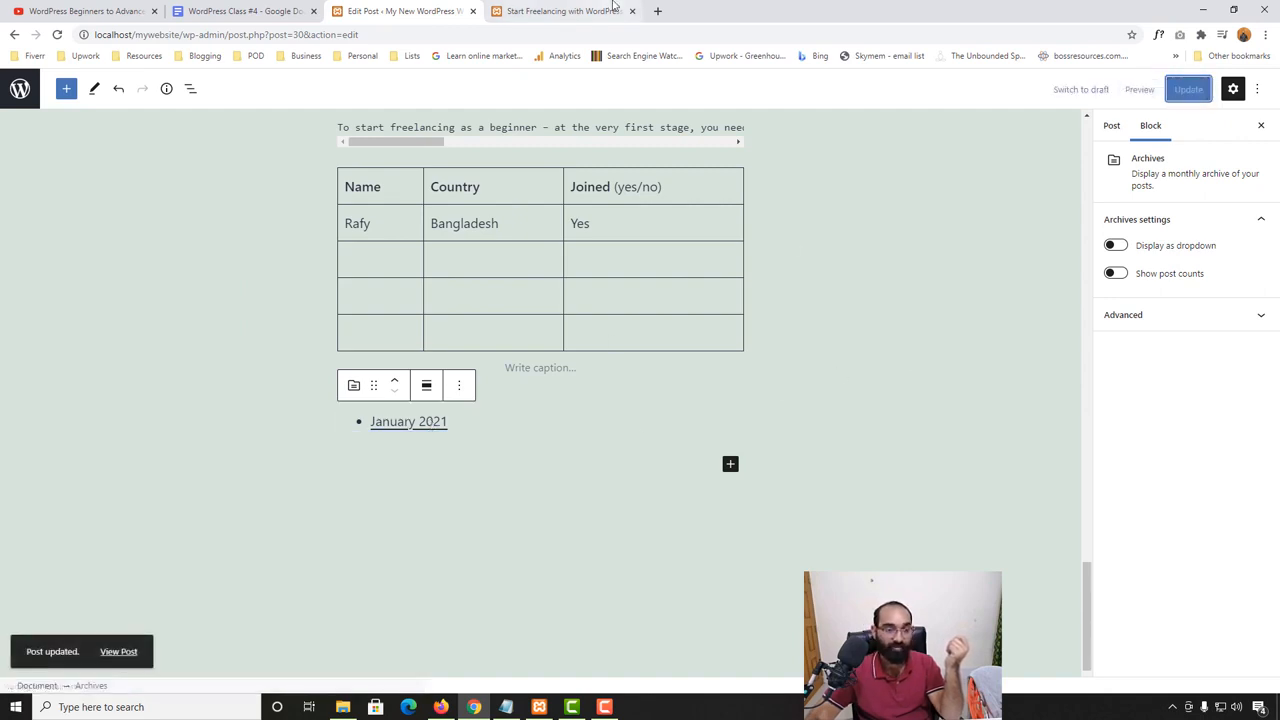
{"action": "left_click", "coordinate": [614, 7]}
{"action": "key", "text": "F5"}
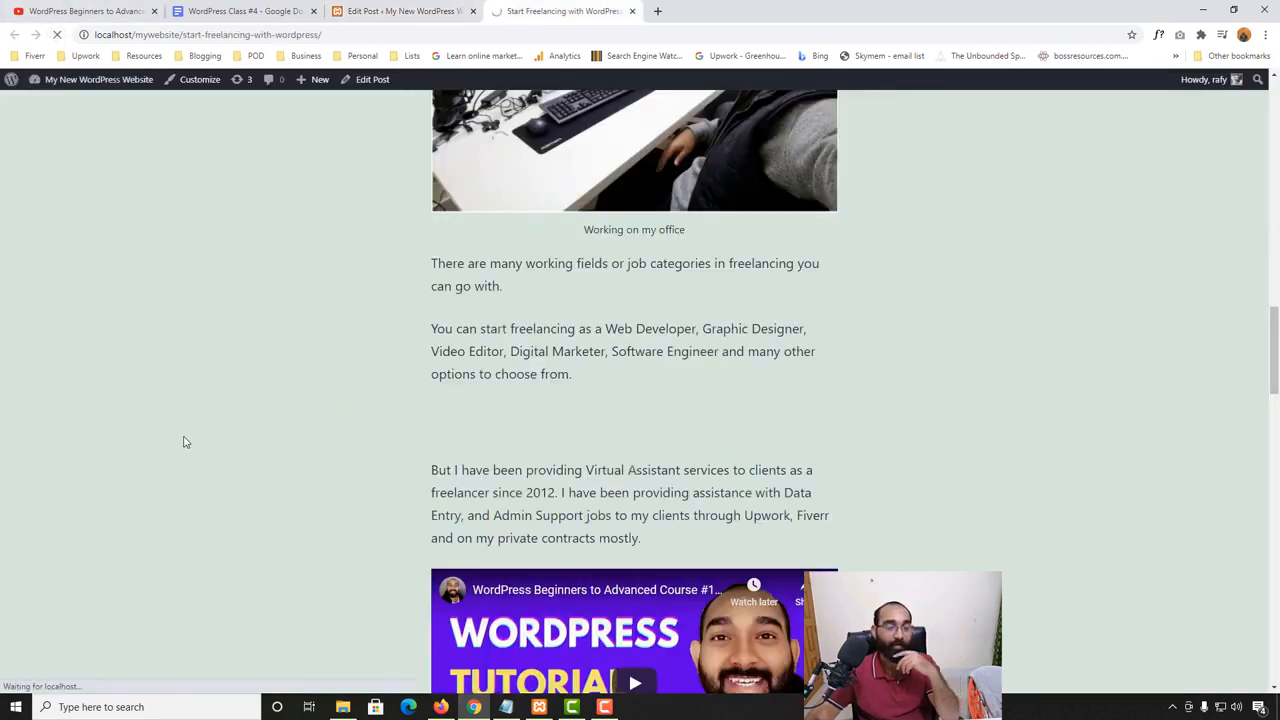
{"action": "scroll", "coordinate": [186, 443], "scroll_direction": "down", "scroll_amount": 20}
{"action": "scroll", "coordinate": [206, 480], "scroll_direction": "up", "scroll_amount": 5}
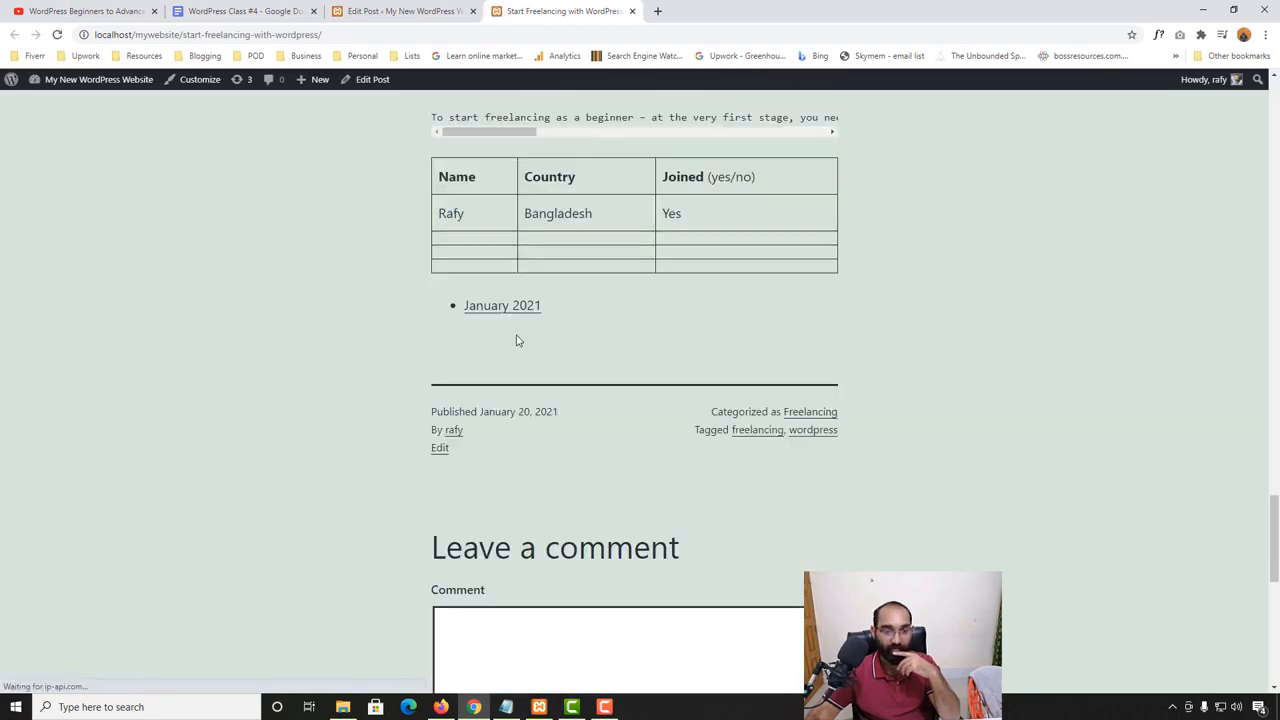
- Open the January 2021 archive from the live post and look through the posts it lists
{"action": "left_click", "coordinate": [503, 308]}
{"action": "scroll", "coordinate": [429, 389], "scroll_direction": "down", "scroll_amount": 3}
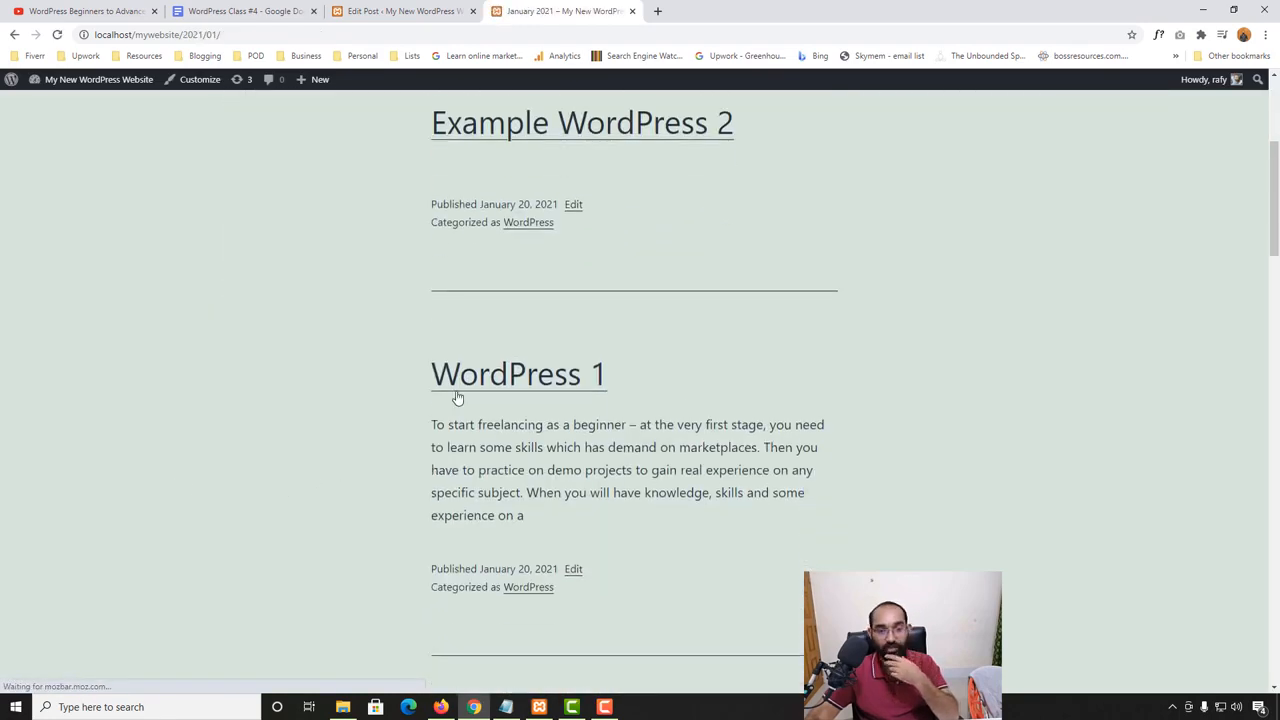
{"action": "scroll", "coordinate": [457, 398], "scroll_direction": "down", "scroll_amount": 12}
{"action": "scroll", "coordinate": [485, 403], "scroll_direction": "up", "scroll_amount": 2}
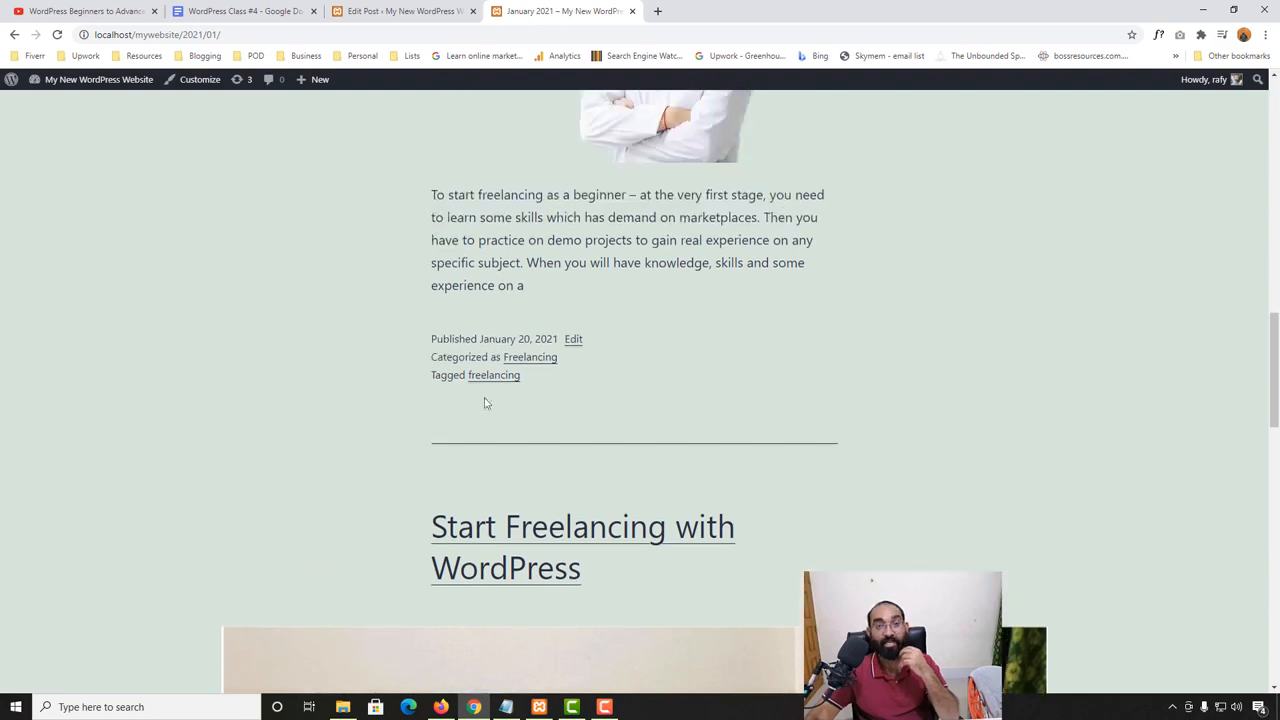
{"action": "scroll", "coordinate": [485, 403], "scroll_direction": "up", "scroll_amount": 4}
- Return to the post editor and browse the widget blocks for another block to add below the archives
{"action": "left_click", "coordinate": [401, 8]}
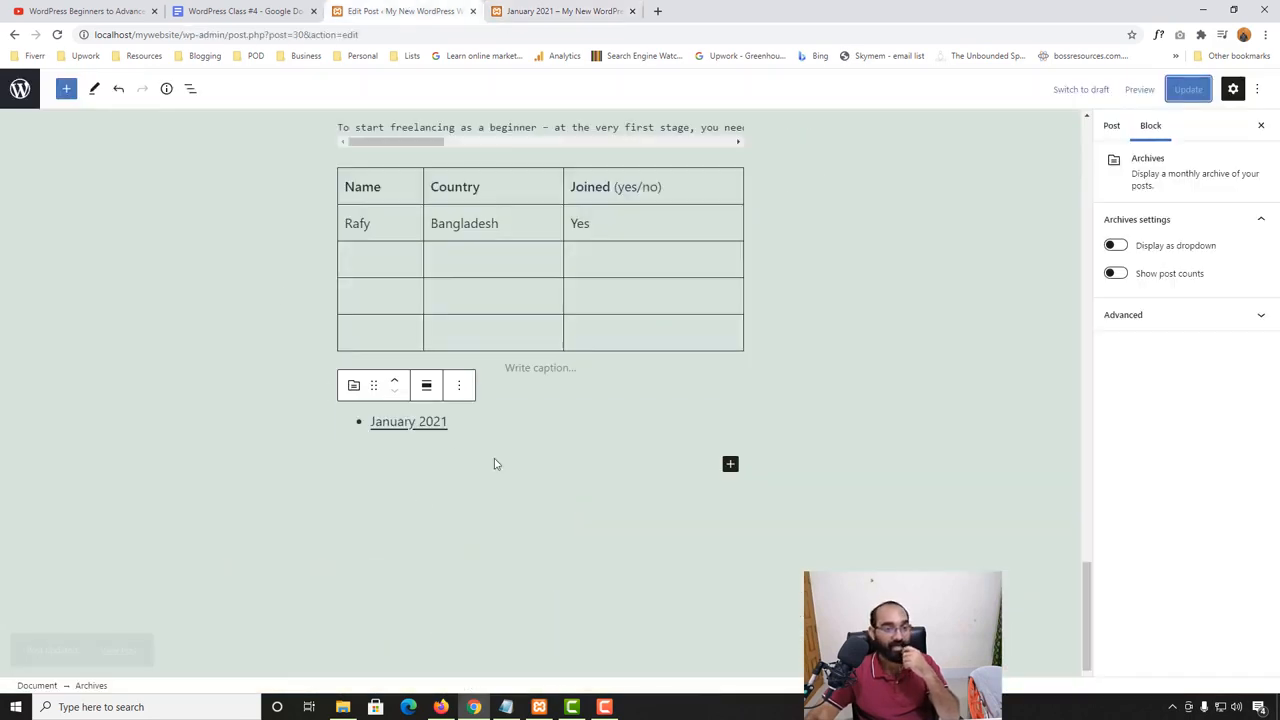
{"action": "left_click", "coordinate": [730, 467]}
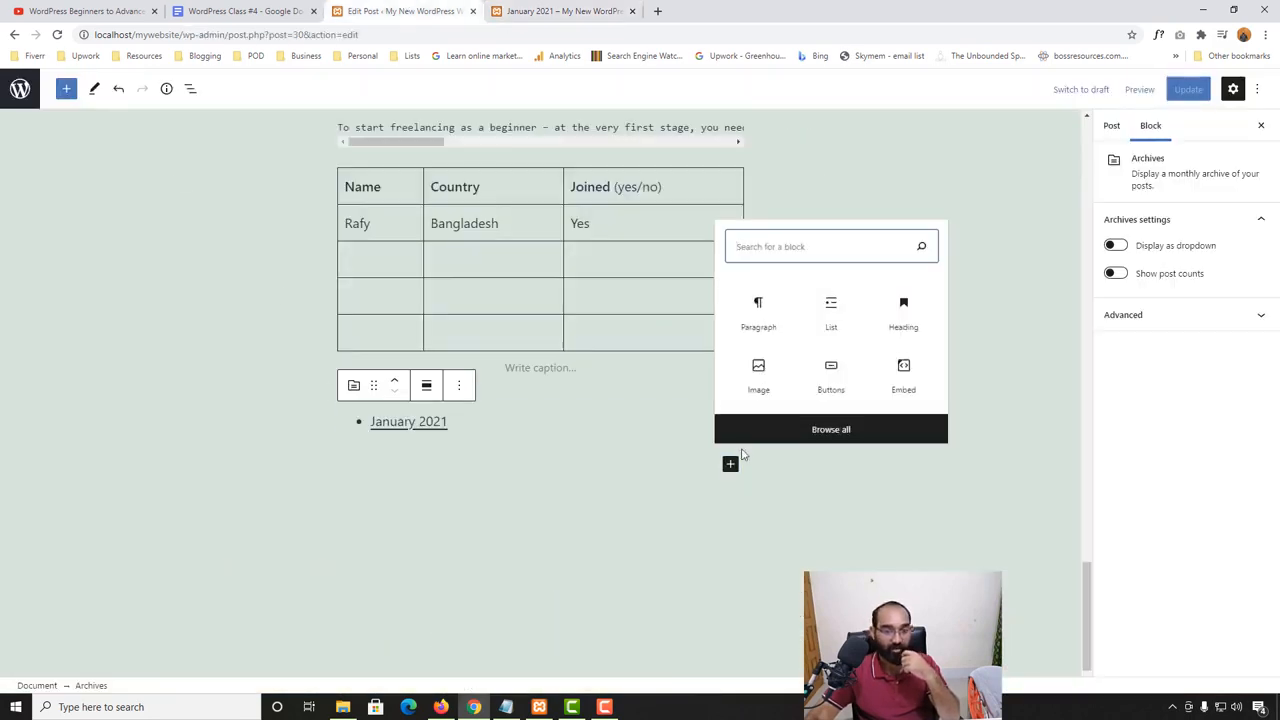
{"action": "left_click", "coordinate": [66, 88]}
{"action": "scroll", "coordinate": [135, 515], "scroll_direction": "down", "scroll_amount": 6}
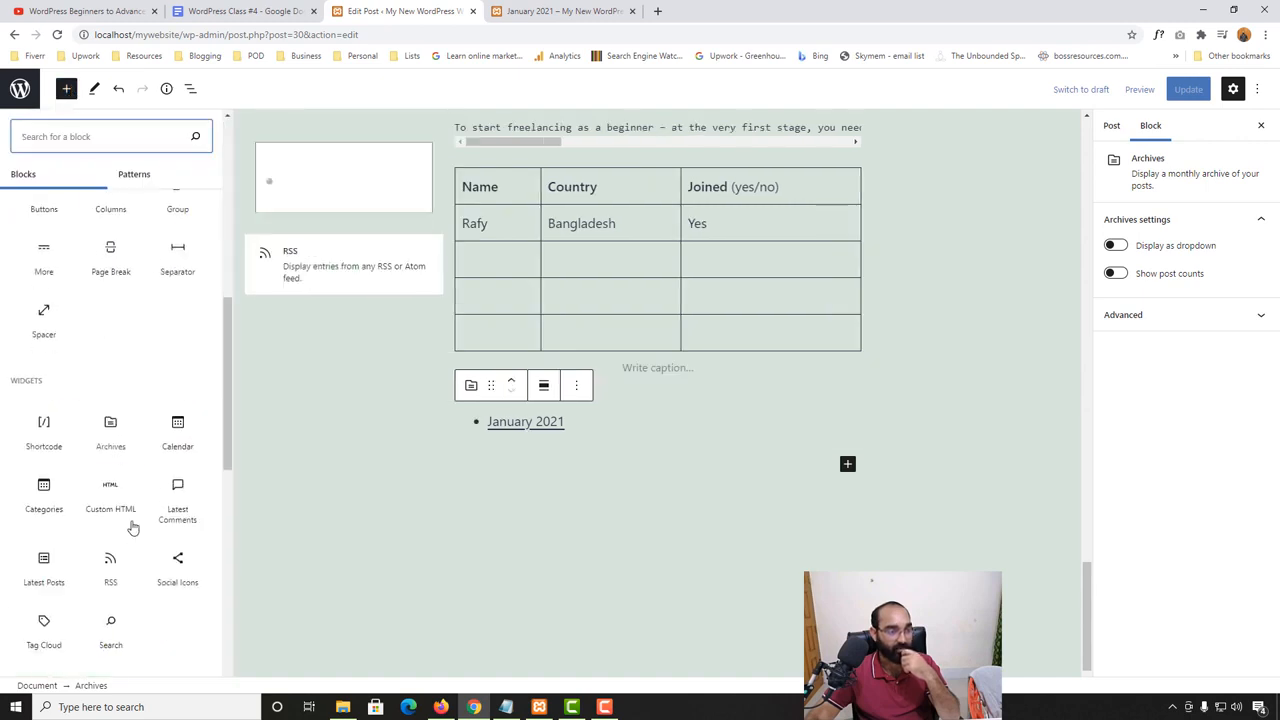
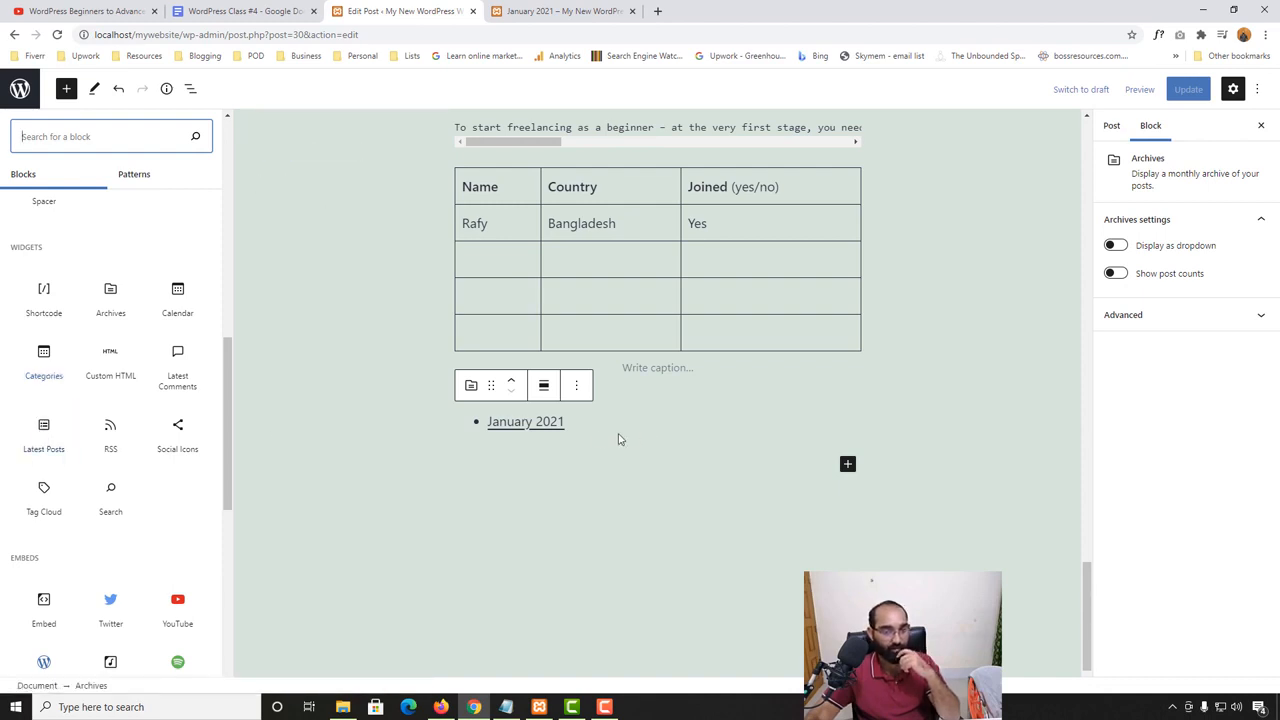
- Insert a Latest Posts block at the end of the post and apply the Borders style to it
{"action": "scroll", "coordinate": [640, 416], "scroll_direction": "up", "scroll_amount": 3}
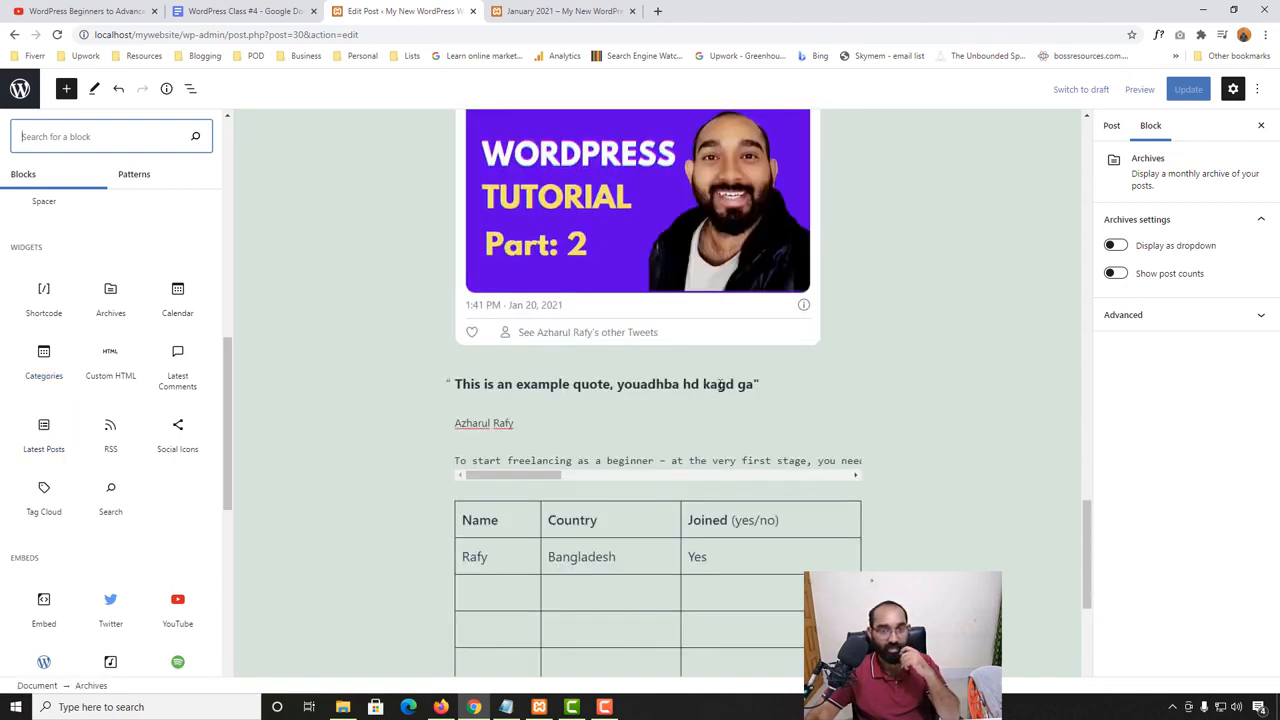
{"action": "scroll", "coordinate": [500, 470], "scroll_direction": "down", "scroll_amount": 3}
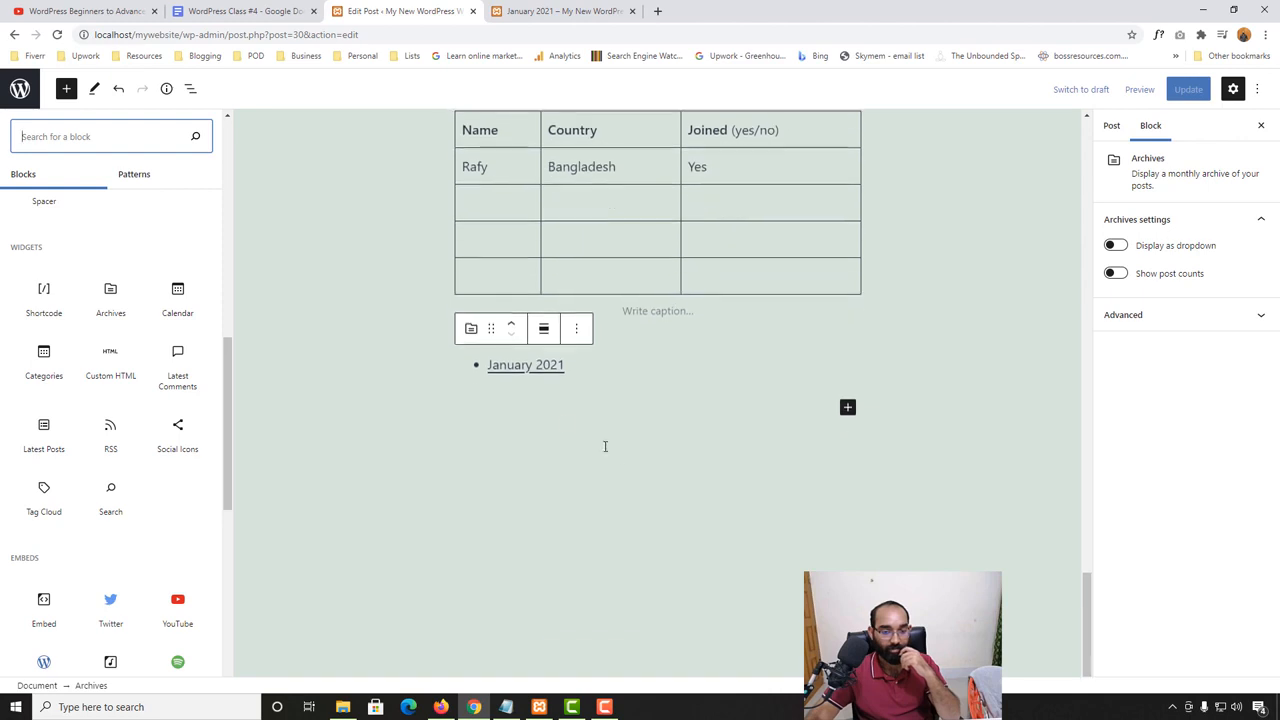
{"action": "left_click", "coordinate": [41, 447]}
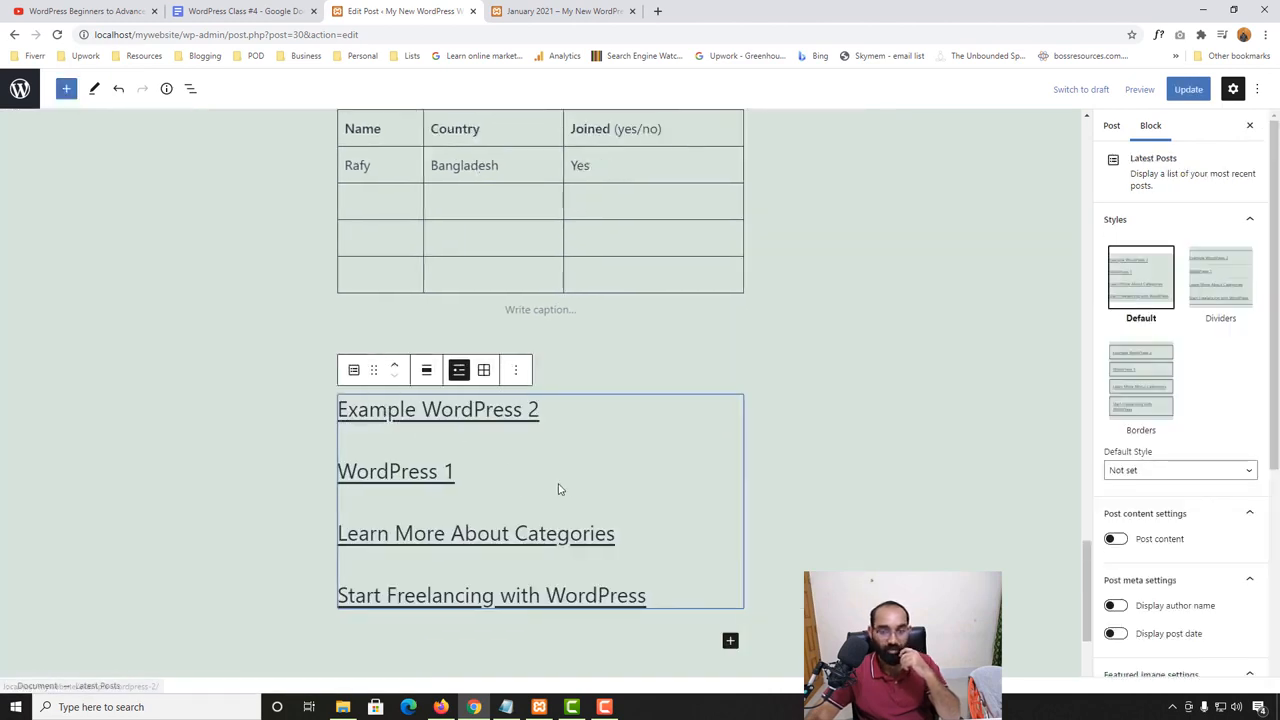
{"action": "left_click", "coordinate": [1212, 273]}
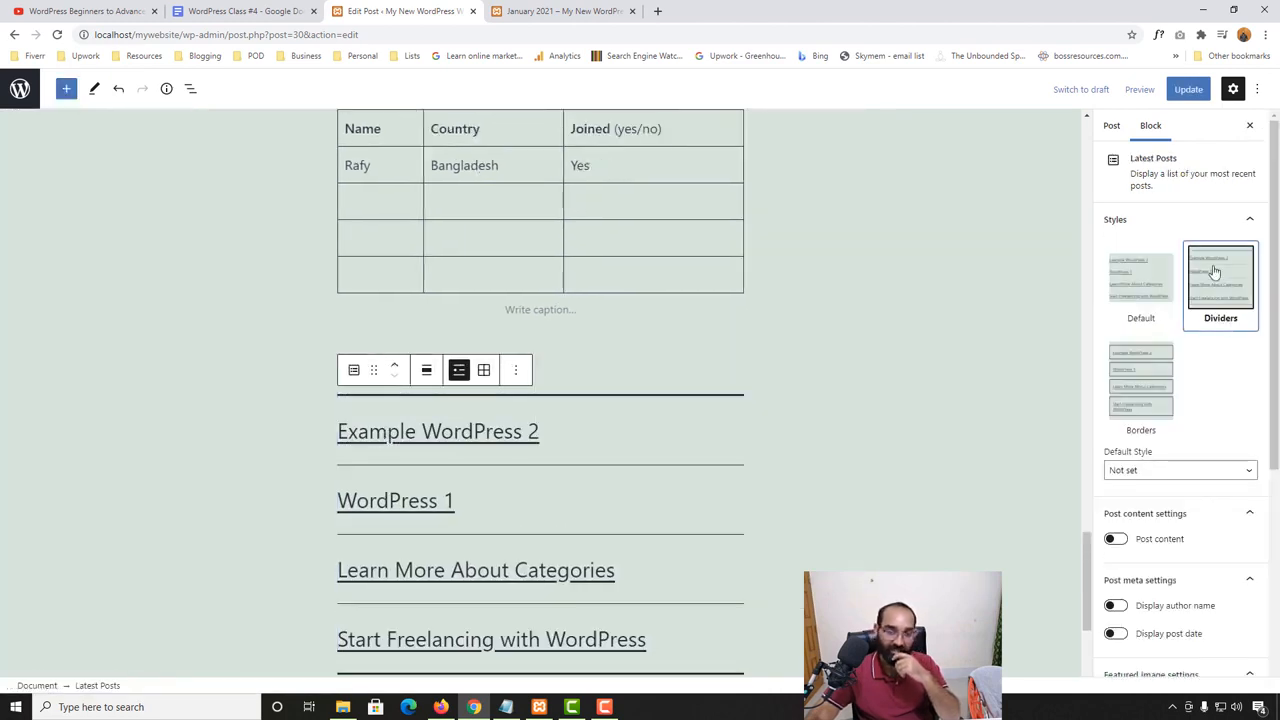
{"action": "left_click", "coordinate": [1139, 373]}
{"action": "scroll", "coordinate": [463, 558], "scroll_direction": "down", "scroll_amount": 3}
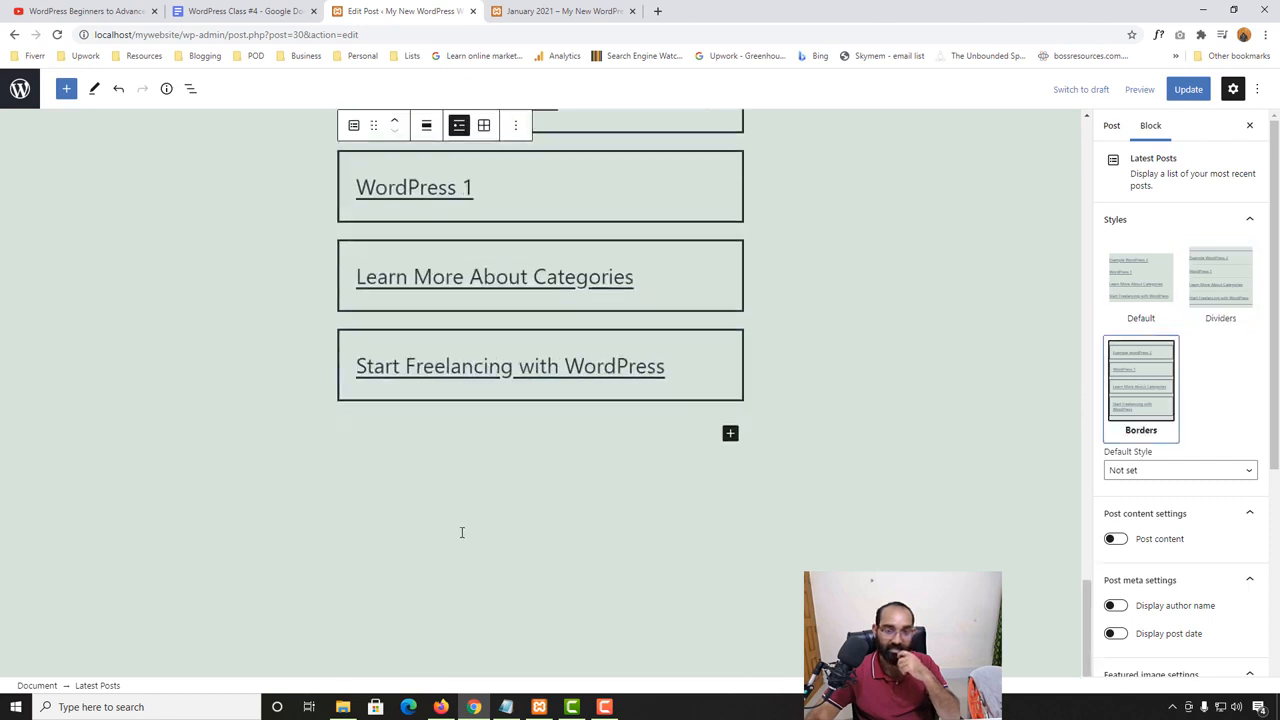
{"action": "scroll", "coordinate": [460, 531], "scroll_direction": "up", "scroll_amount": 1}
{"action": "scroll", "coordinate": [1215, 487], "scroll_direction": "down", "scroll_amount": 1}
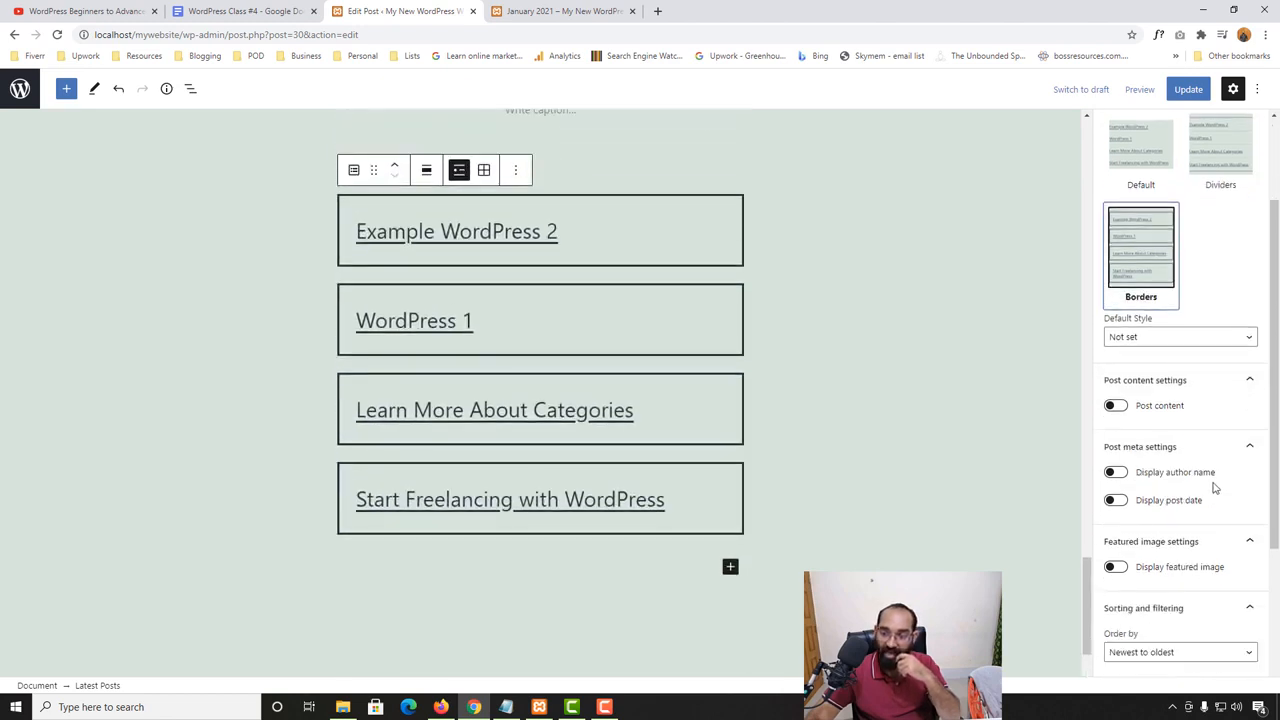
- Try displaying post content and featured images in the Latest Posts block, switching both options back off
{"action": "left_click", "coordinate": [1116, 405]}
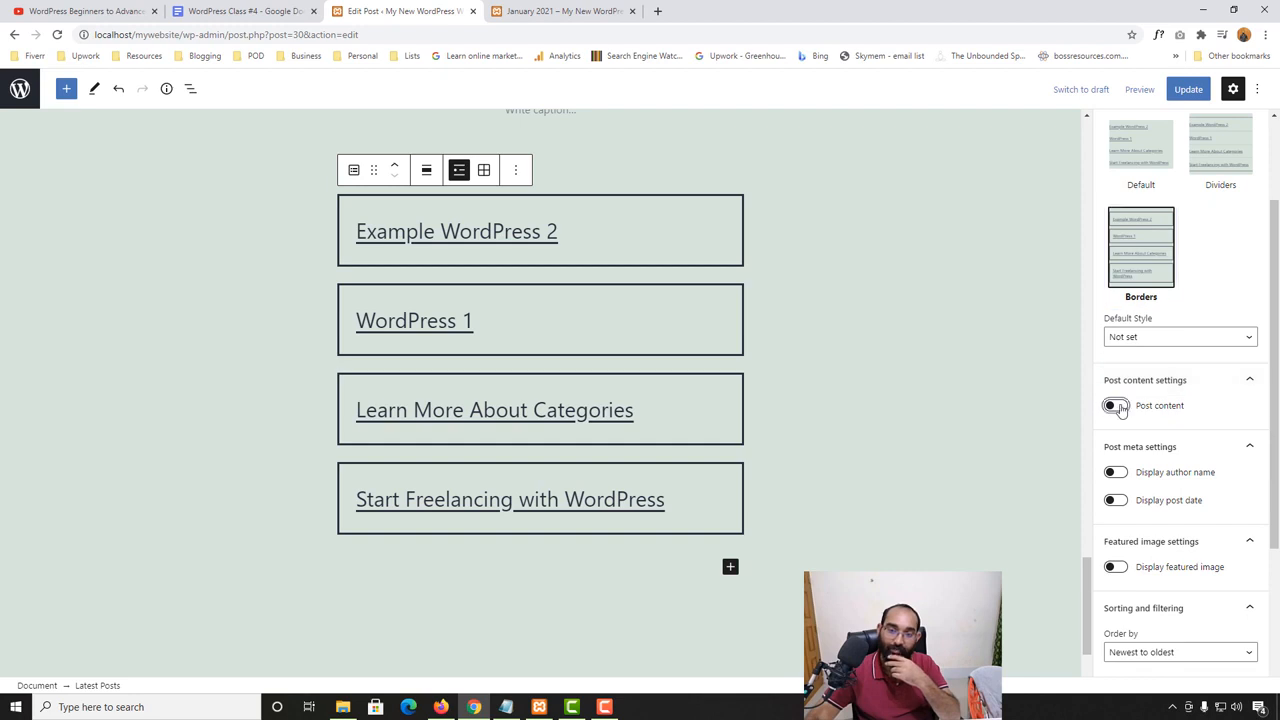
{"action": "left_click", "coordinate": [1113, 410]}
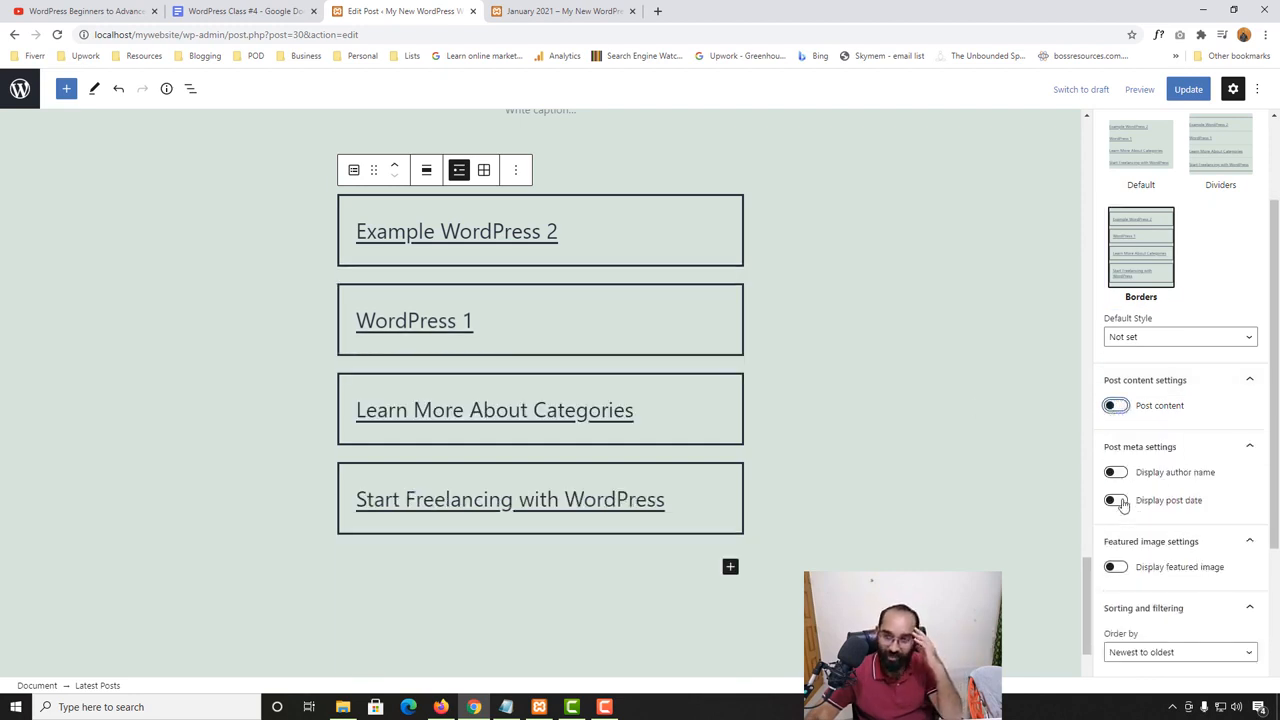
{"action": "scroll", "coordinate": [1220, 578], "scroll_direction": "down", "scroll_amount": 1}
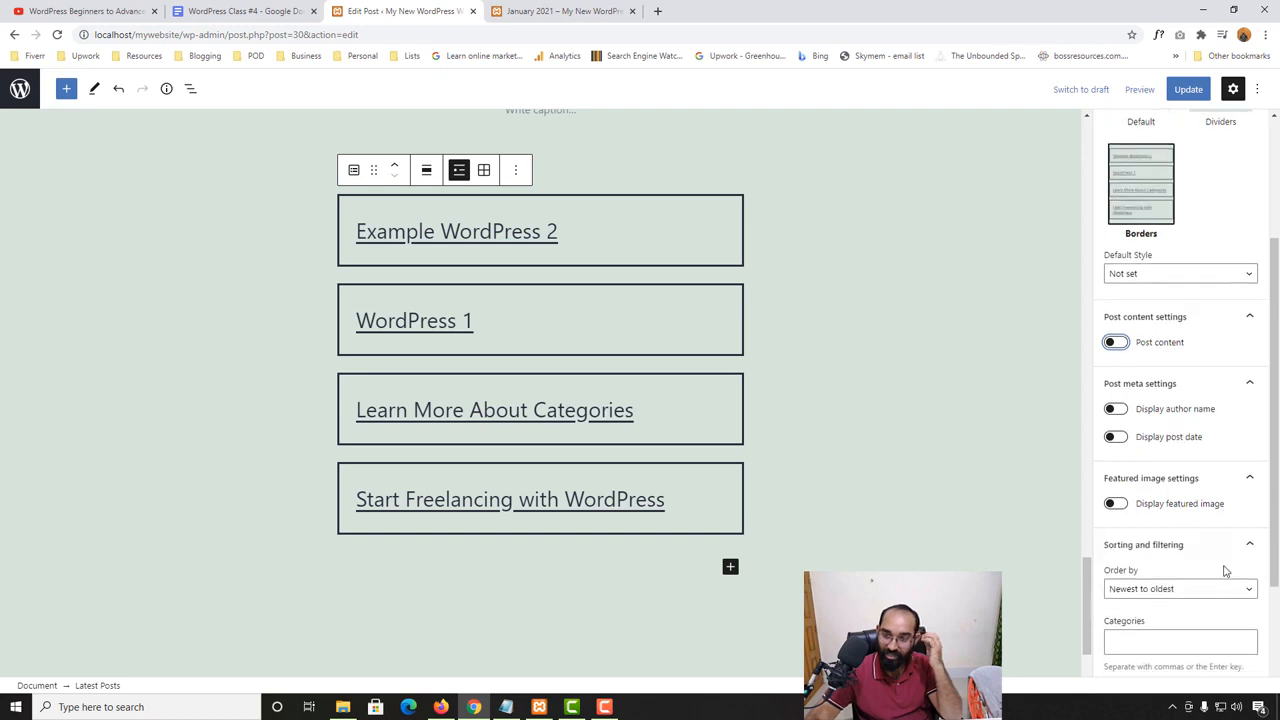
{"action": "left_click", "coordinate": [1118, 502]}
{"action": "scroll", "coordinate": [525, 445], "scroll_direction": "down", "scroll_amount": 7}
{"action": "scroll", "coordinate": [526, 447], "scroll_direction": "up", "scroll_amount": 1}
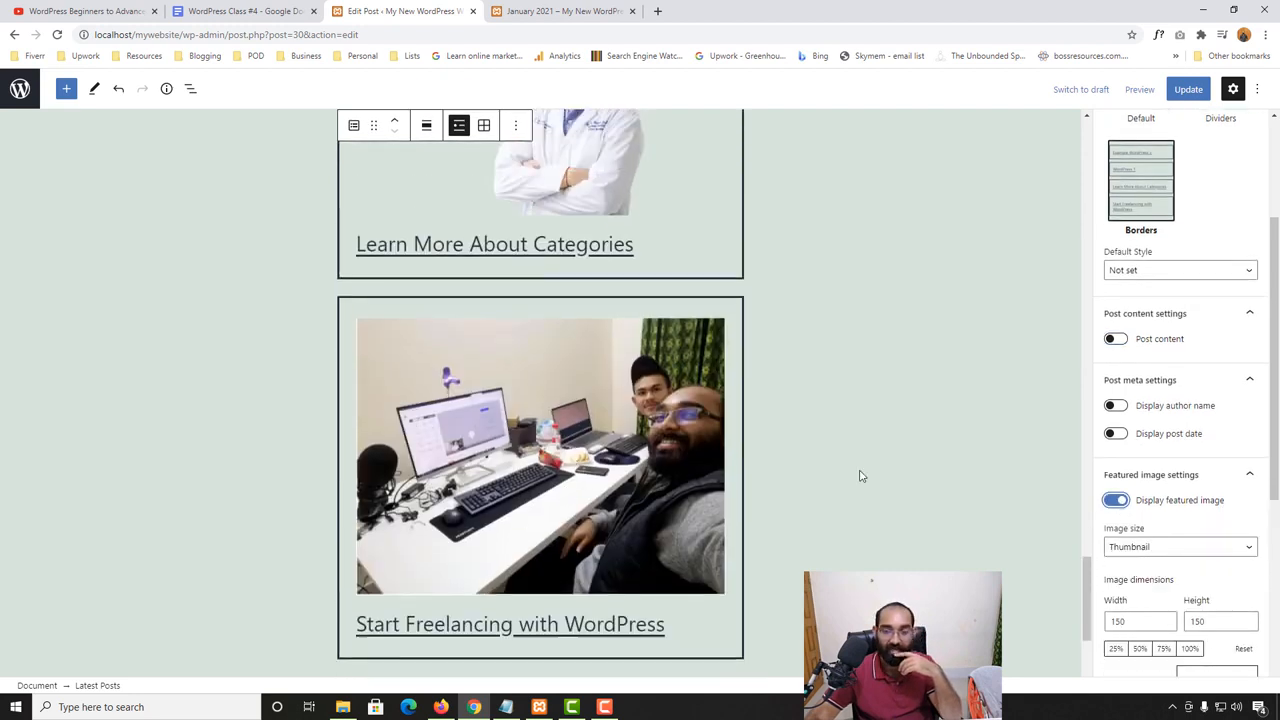
{"action": "left_click", "coordinate": [1118, 502]}
- Set the number of items in the Latest Posts block to 2
{"action": "scroll", "coordinate": [1150, 530], "scroll_direction": "down", "scroll_amount": 2}
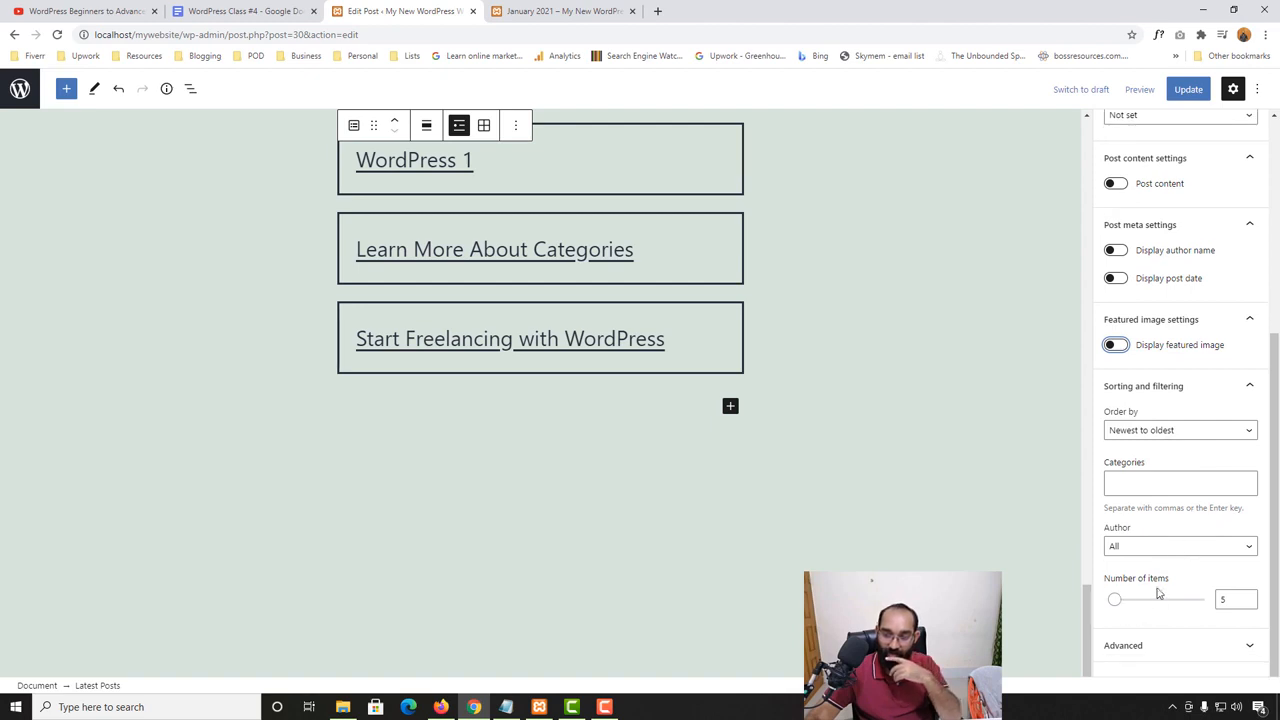
{"action": "double_click", "coordinate": [1224, 599]}
{"action": "type", "text": "2"}
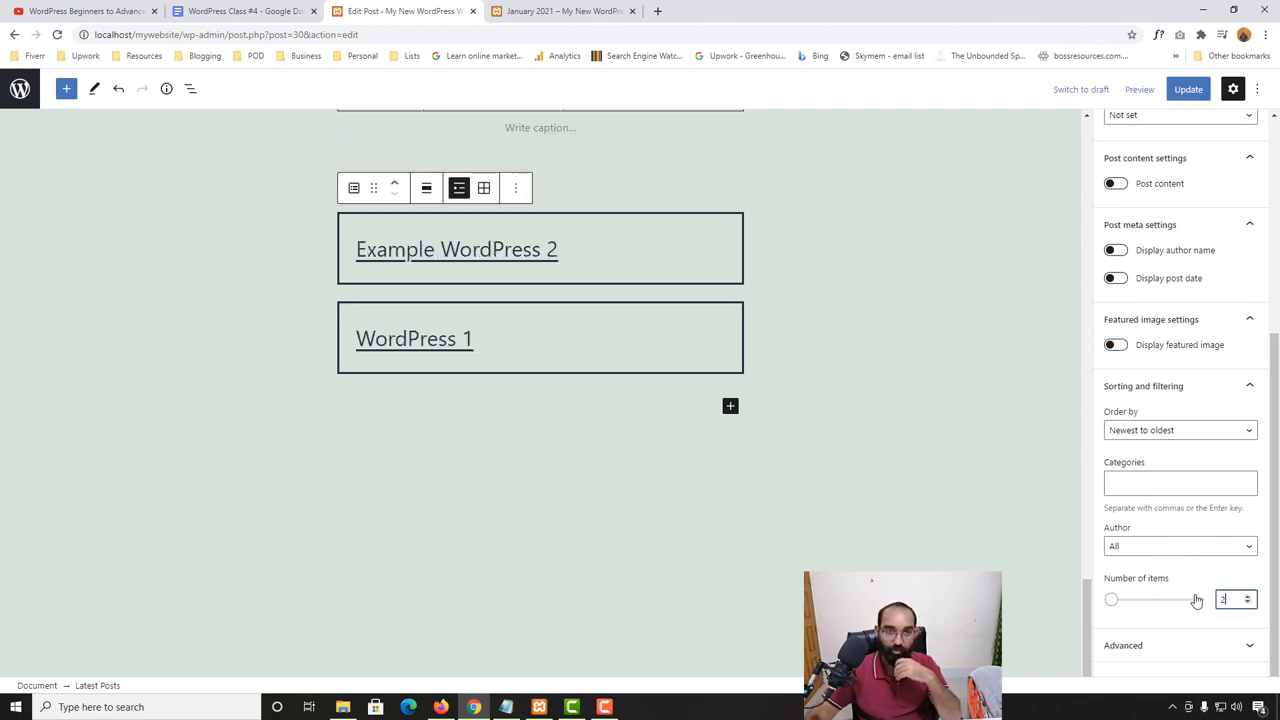
{"action": "scroll", "coordinate": [500, 395], "scroll_direction": "up", "scroll_amount": 2}
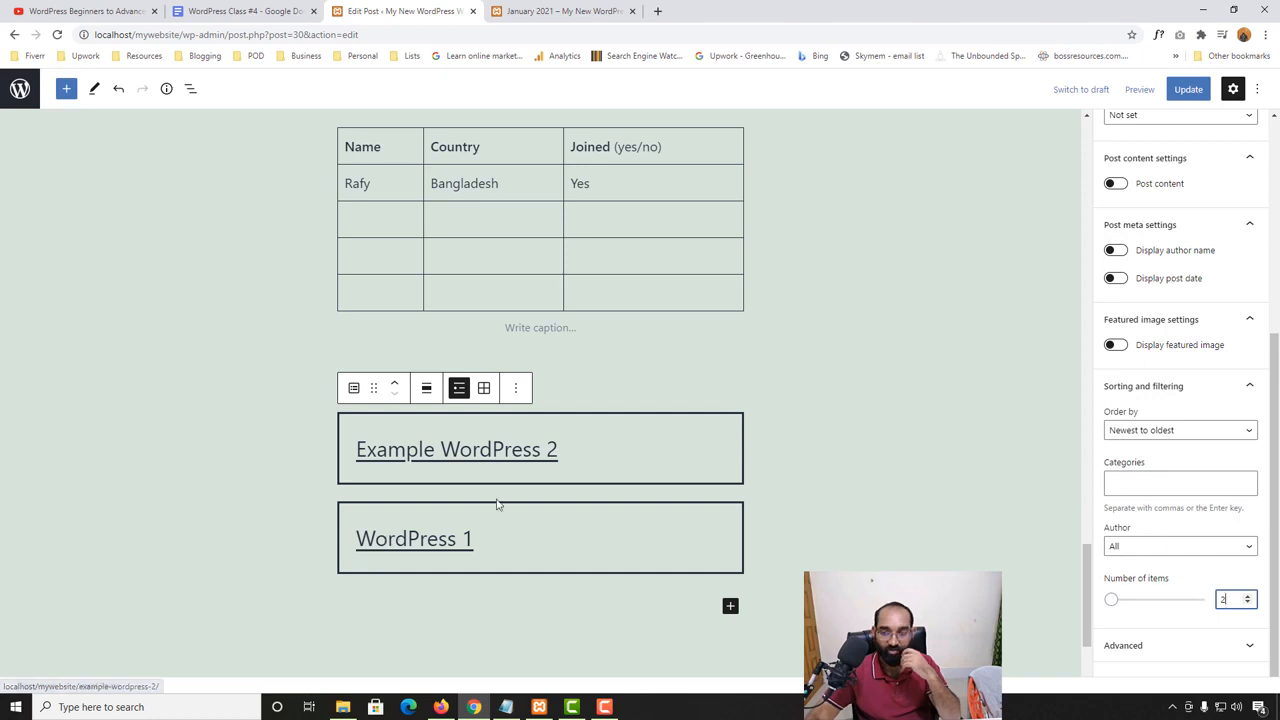
- Change the post's visibility to Private and accept publishing it privately
{"action": "left_click", "coordinate": [223, 461]}
{"action": "scroll", "coordinate": [493, 491], "scroll_direction": "up", "scroll_amount": 9}
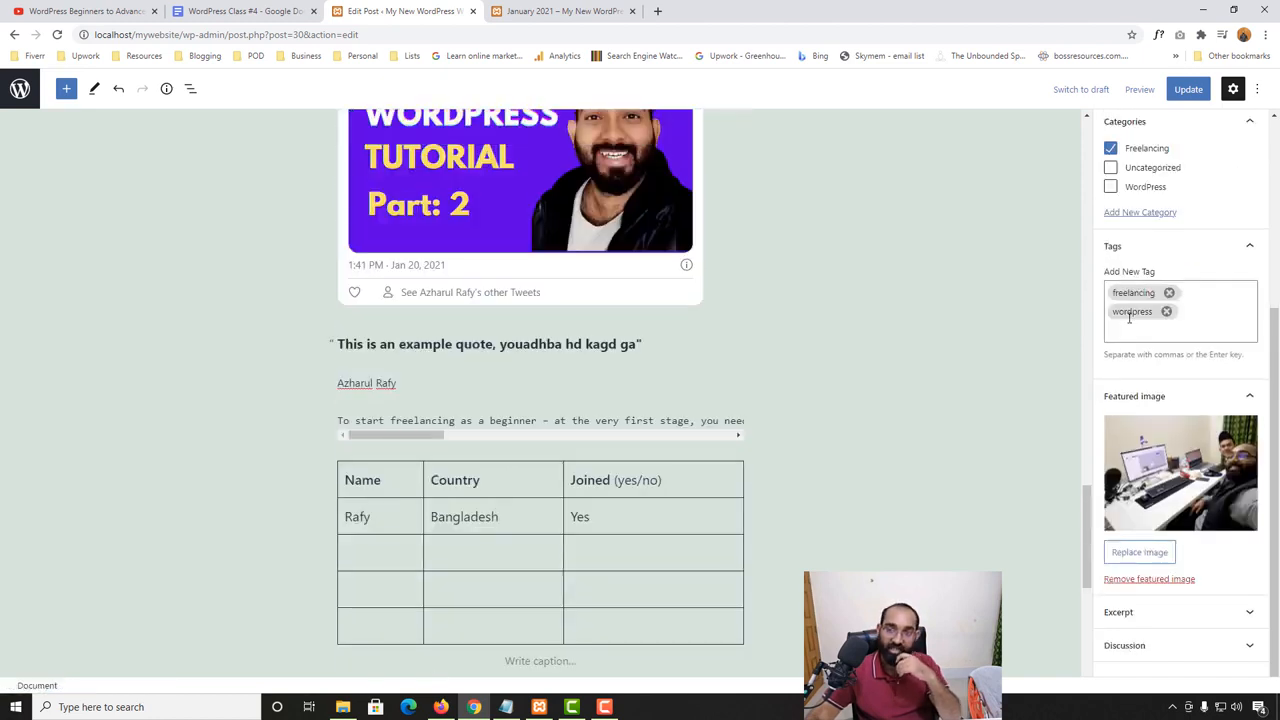
{"action": "scroll", "coordinate": [493, 491], "scroll_direction": "up", "scroll_amount": 12}
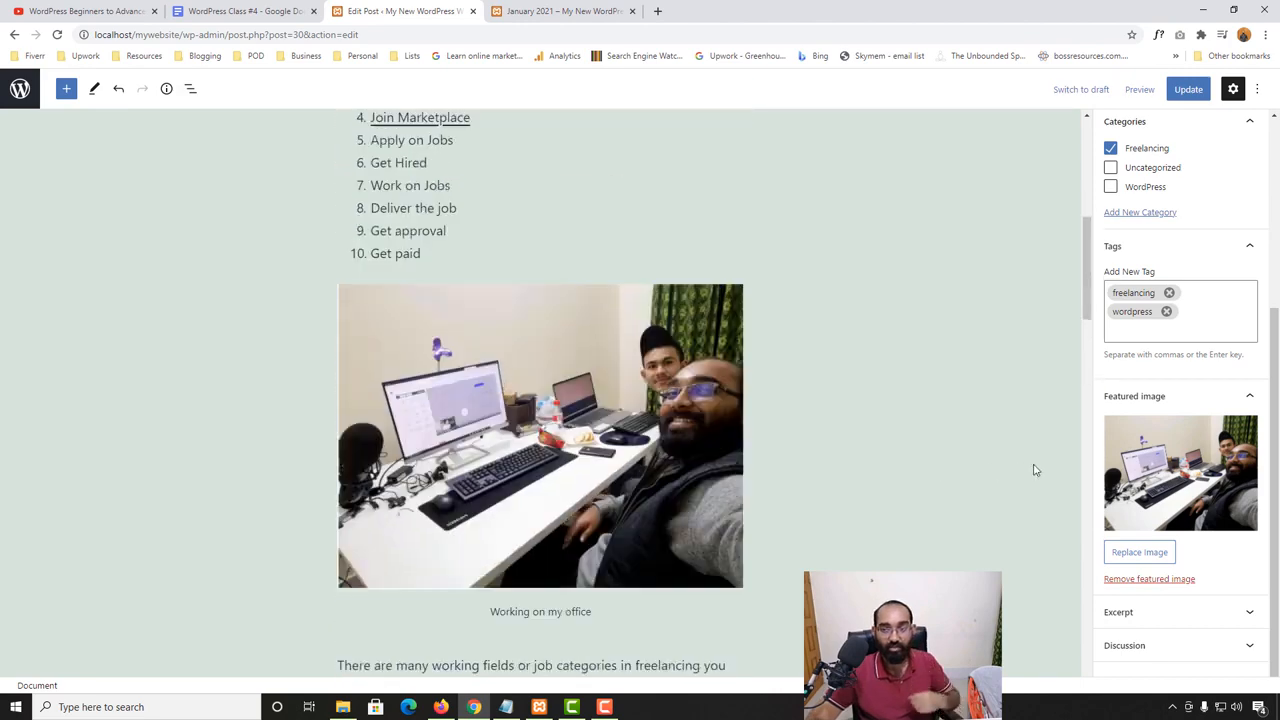
{"action": "scroll", "coordinate": [1160, 380], "scroll_direction": "up", "scroll_amount": 3}
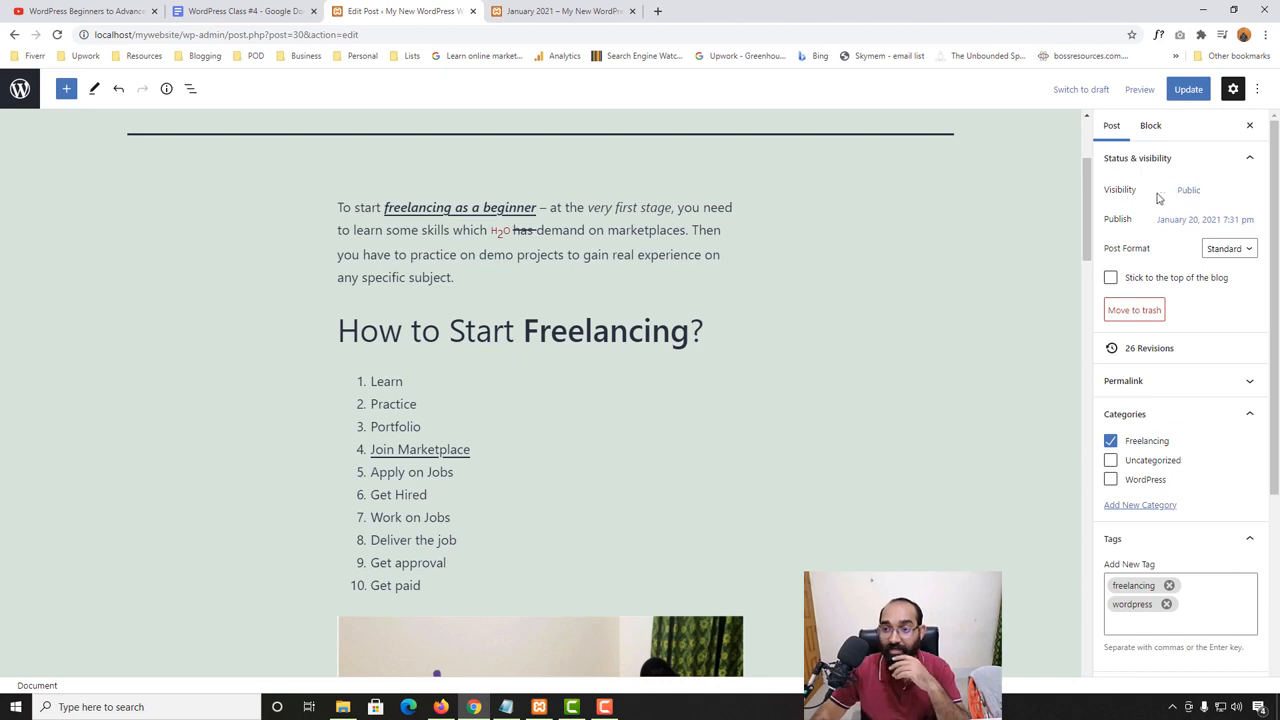
{"action": "left_click", "coordinate": [1188, 191]}
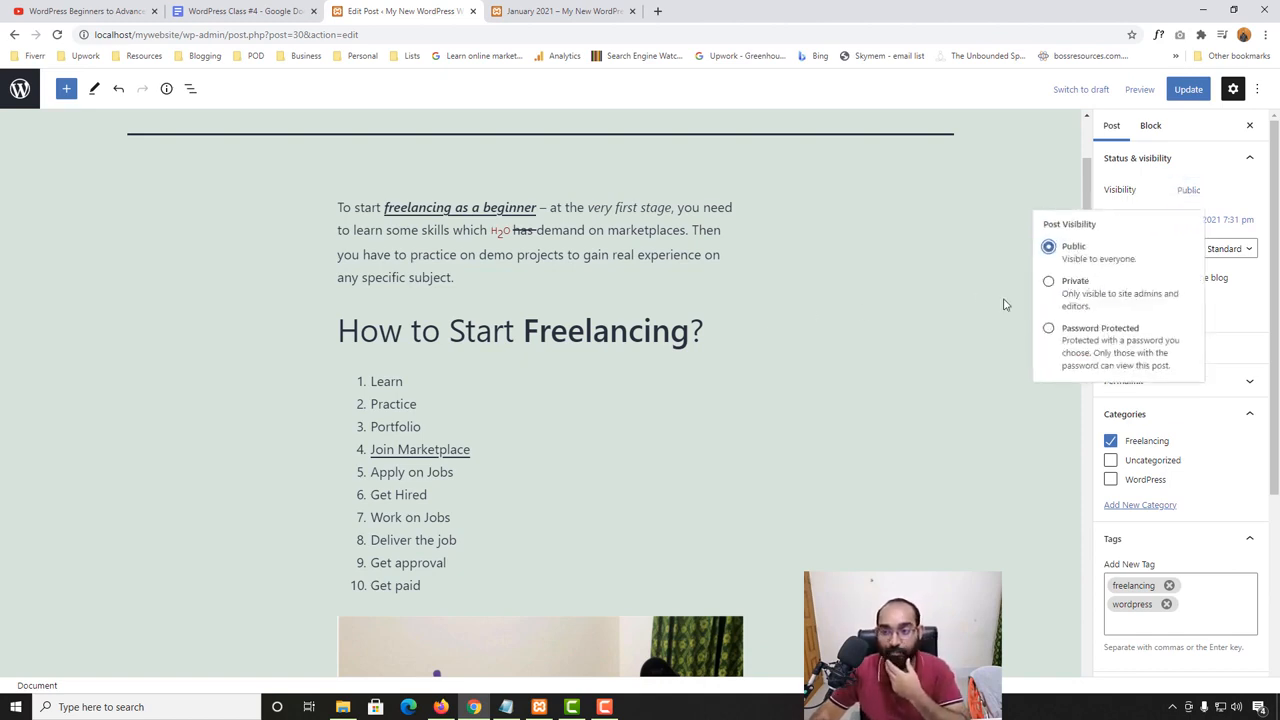
{"action": "left_click", "coordinate": [1081, 287]}
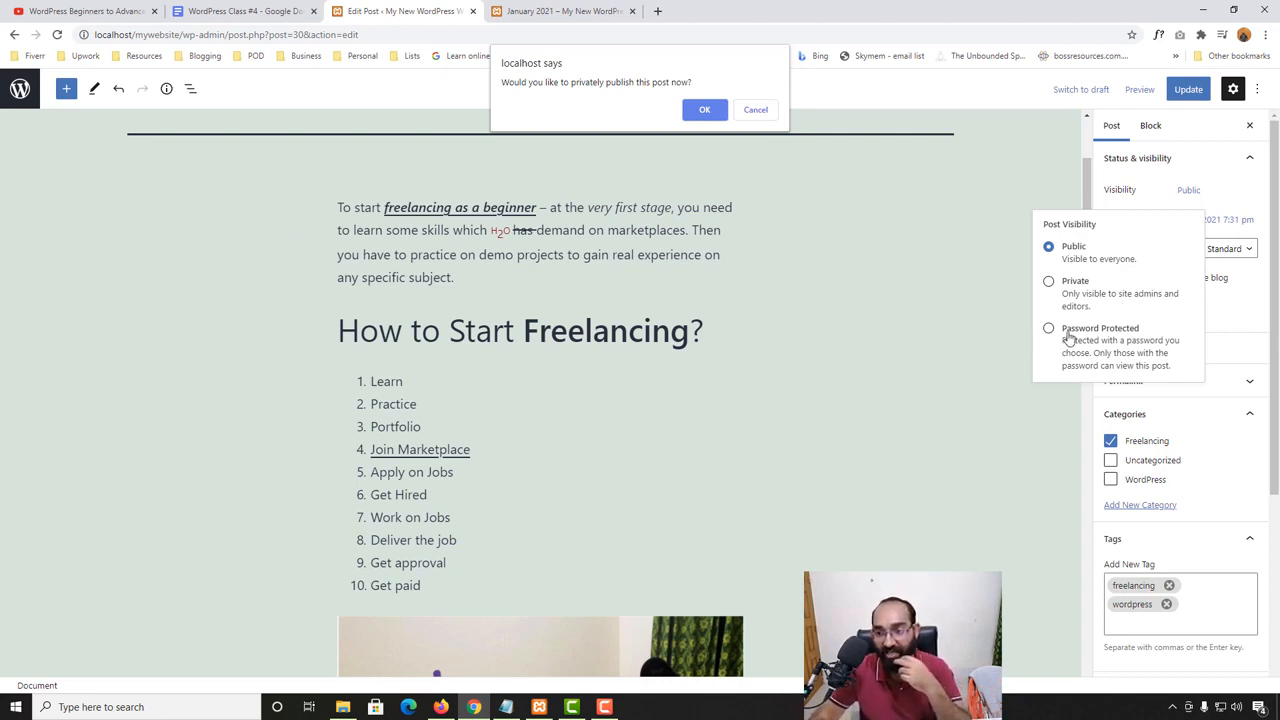
{"action": "left_click", "coordinate": [703, 110]}
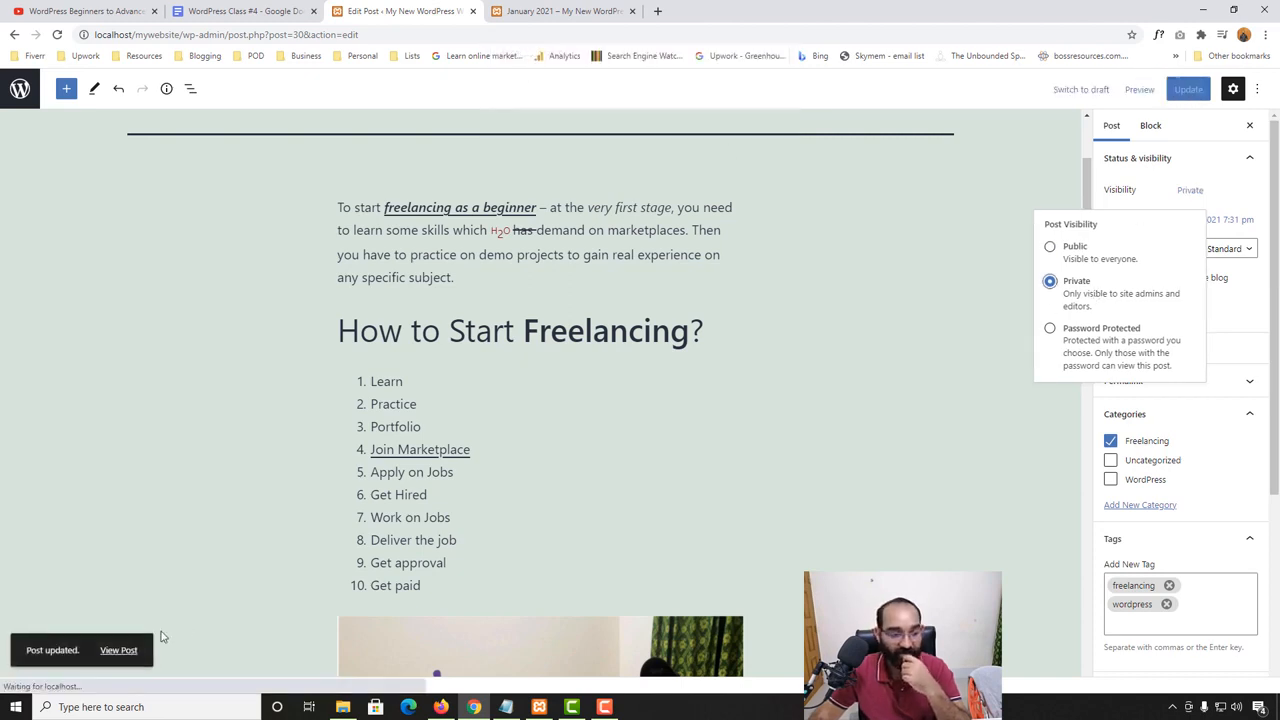
- Open the site's January 2021 archive, localhost/mywebsite/2021/01/, in an incognito window
{"action": "left_click", "coordinate": [510, 12]}
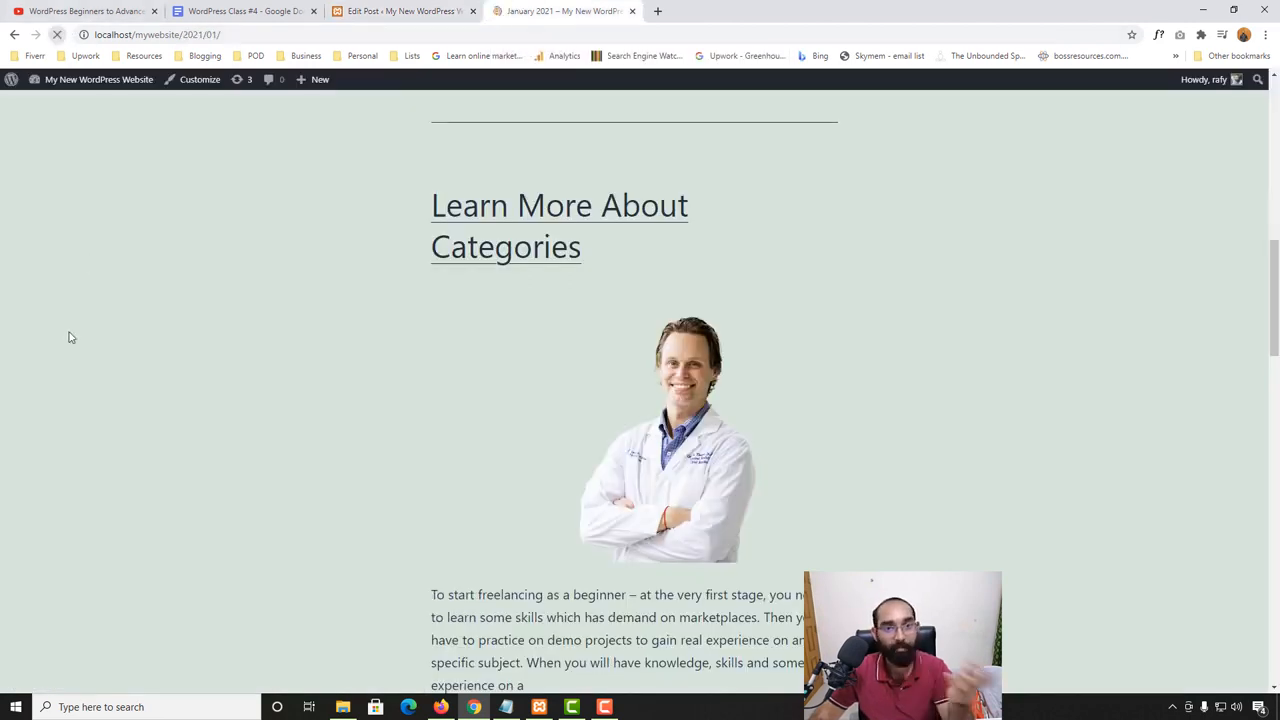
{"action": "scroll", "coordinate": [69, 334], "scroll_direction": "up", "scroll_amount": 3}
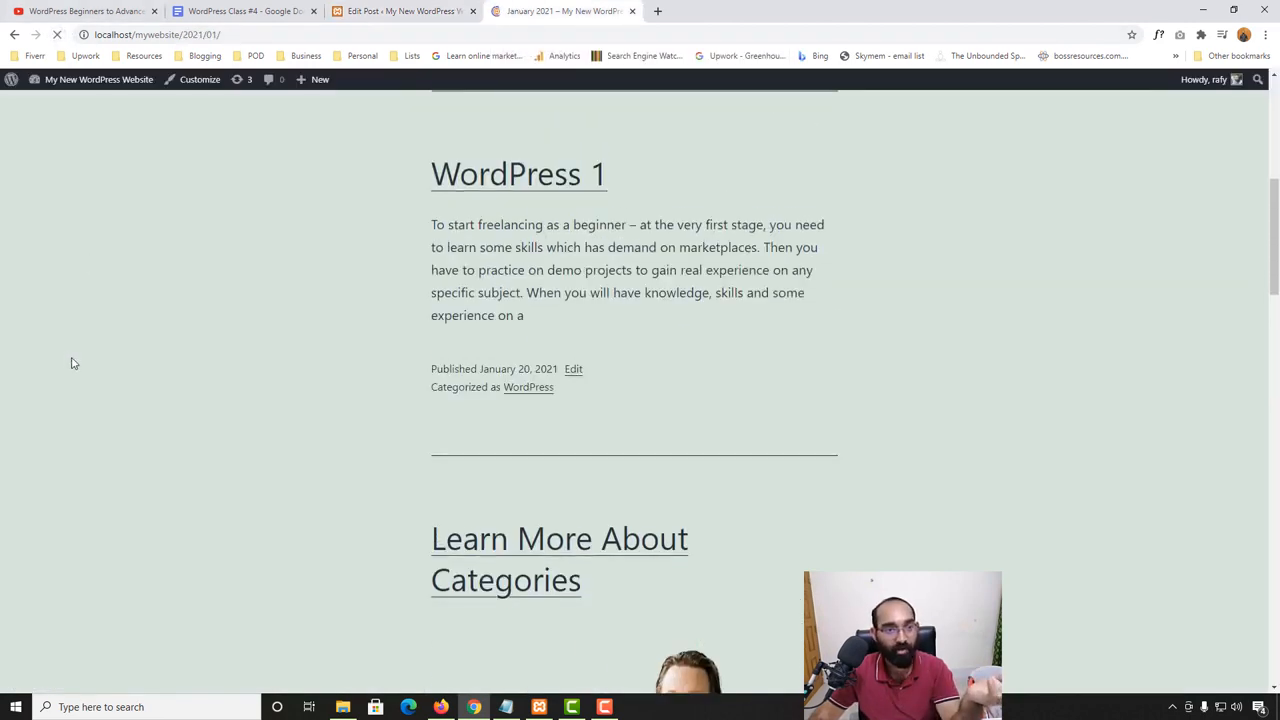
{"action": "left_click", "coordinate": [241, 36]}
{"action": "key", "text": "ctrl+c"}
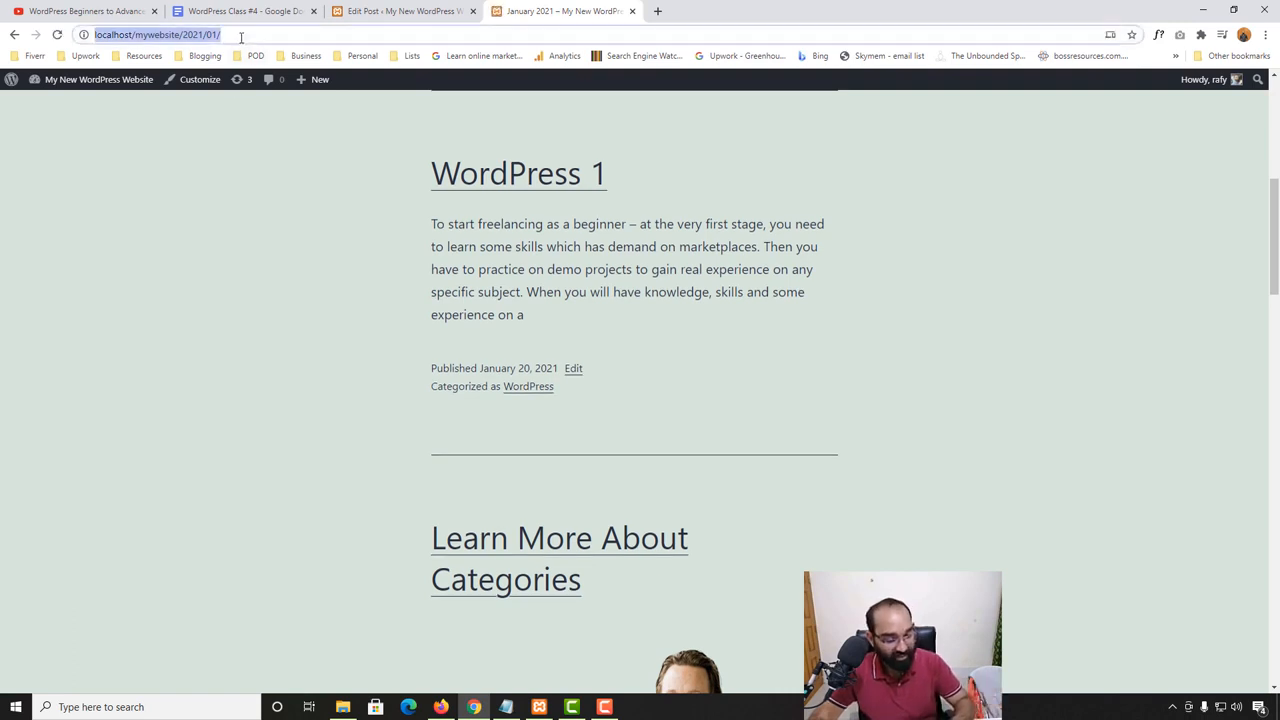
{"action": "left_click", "coordinate": [1266, 38]}
{"action": "left_click", "coordinate": [1162, 90]}
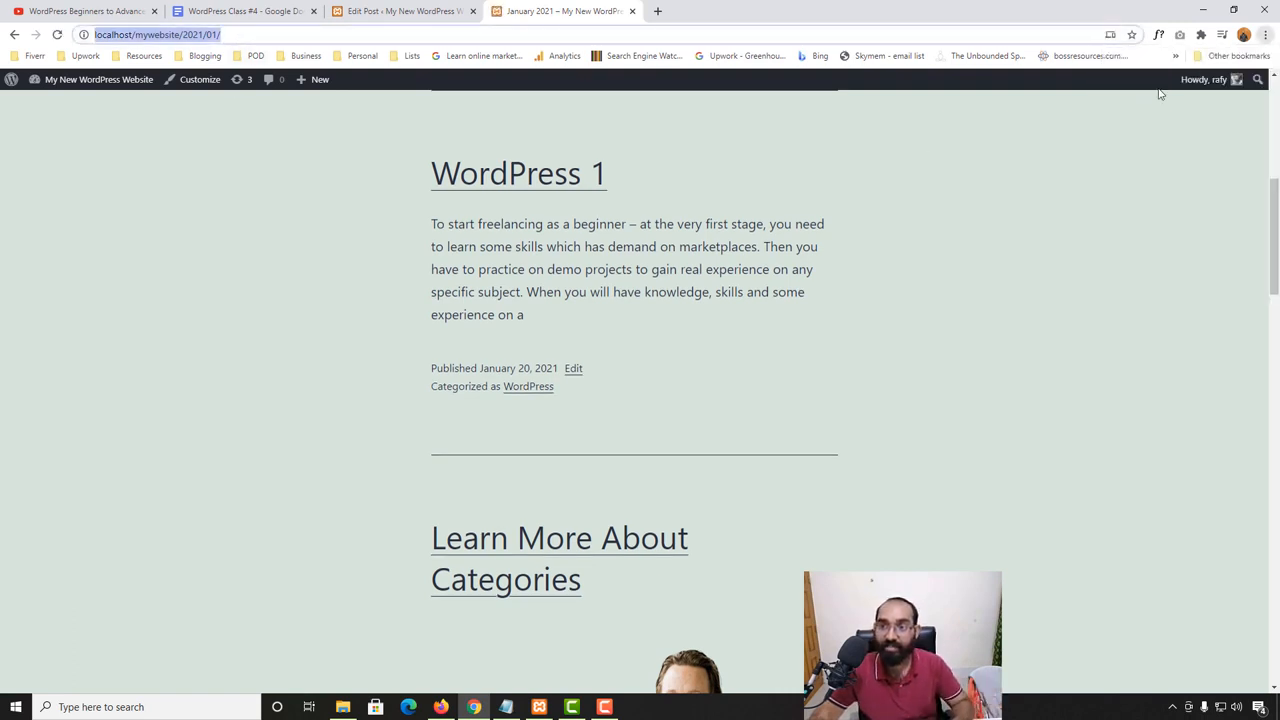
{"action": "key", "text": "ctrl+v"}
{"action": "key", "text": "Return"}
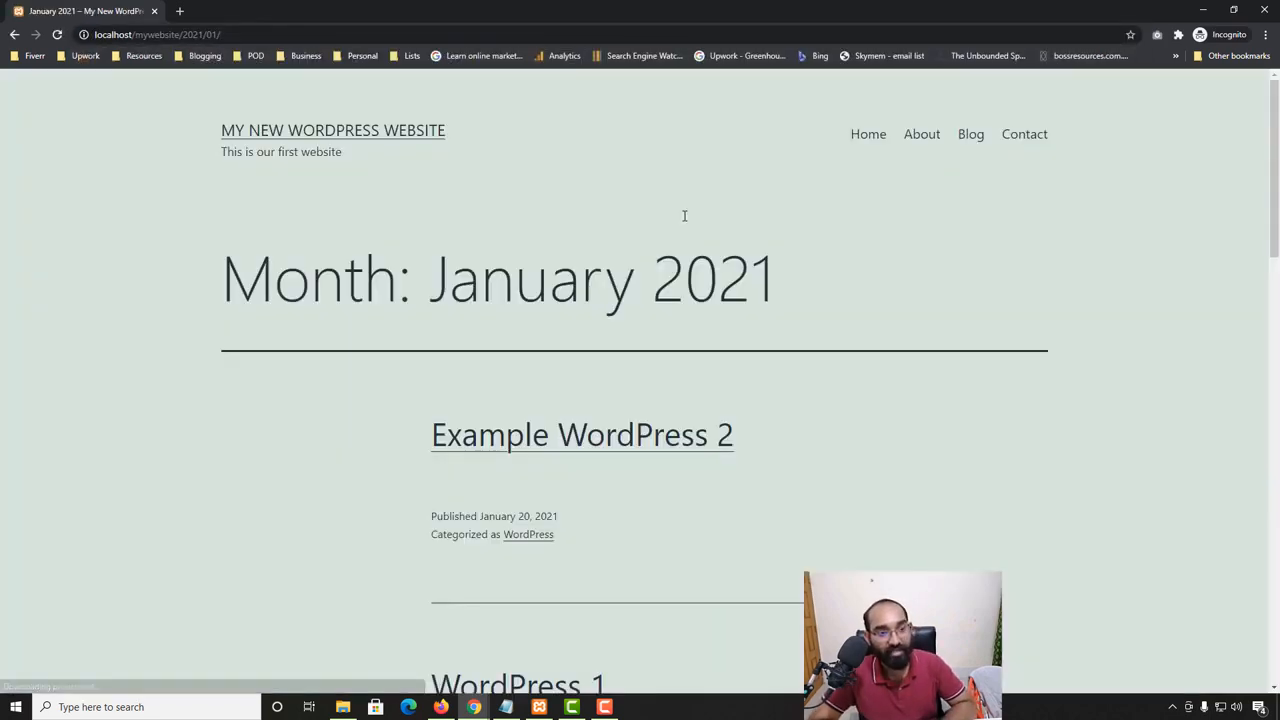
- Check which posts the January 2021 archive lists for a logged-out visitor, and return to the post editor
{"action": "scroll", "coordinate": [194, 540], "scroll_direction": "down", "scroll_amount": 3}
{"action": "scroll", "coordinate": [195, 535], "scroll_direction": "up", "scroll_amount": 3}
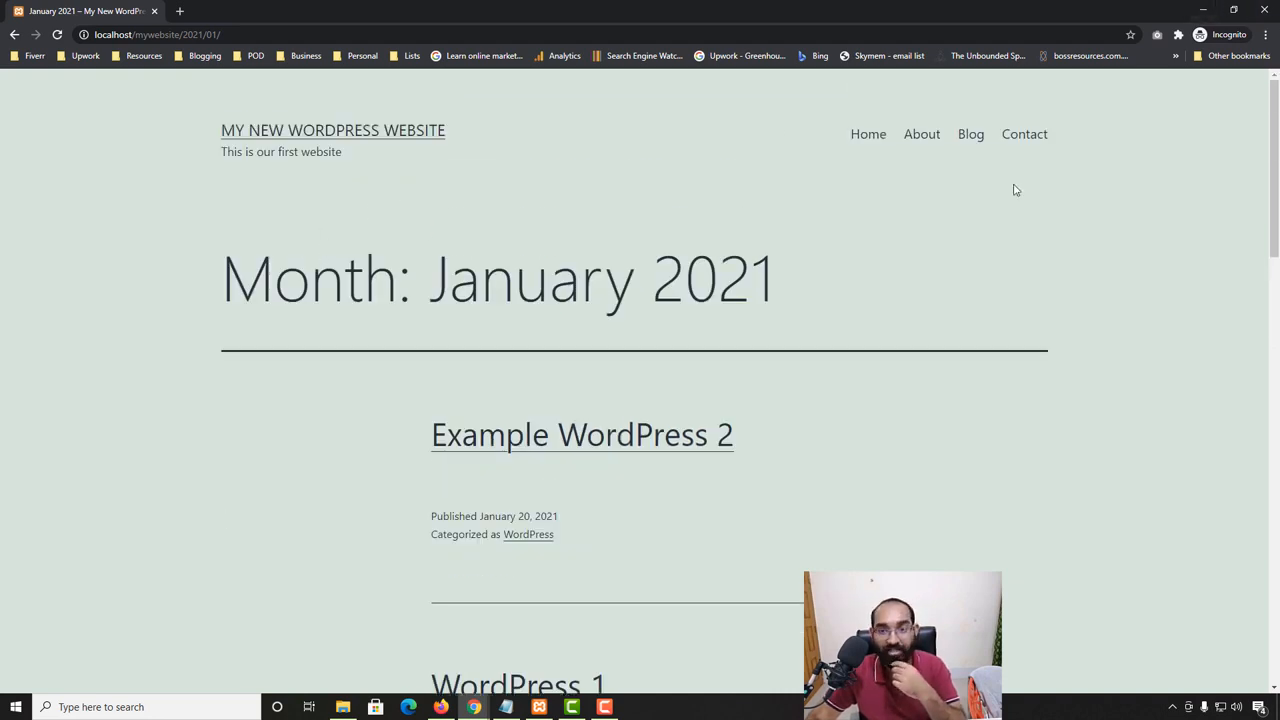
{"action": "scroll", "coordinate": [450, 542], "scroll_direction": "down", "scroll_amount": 5}
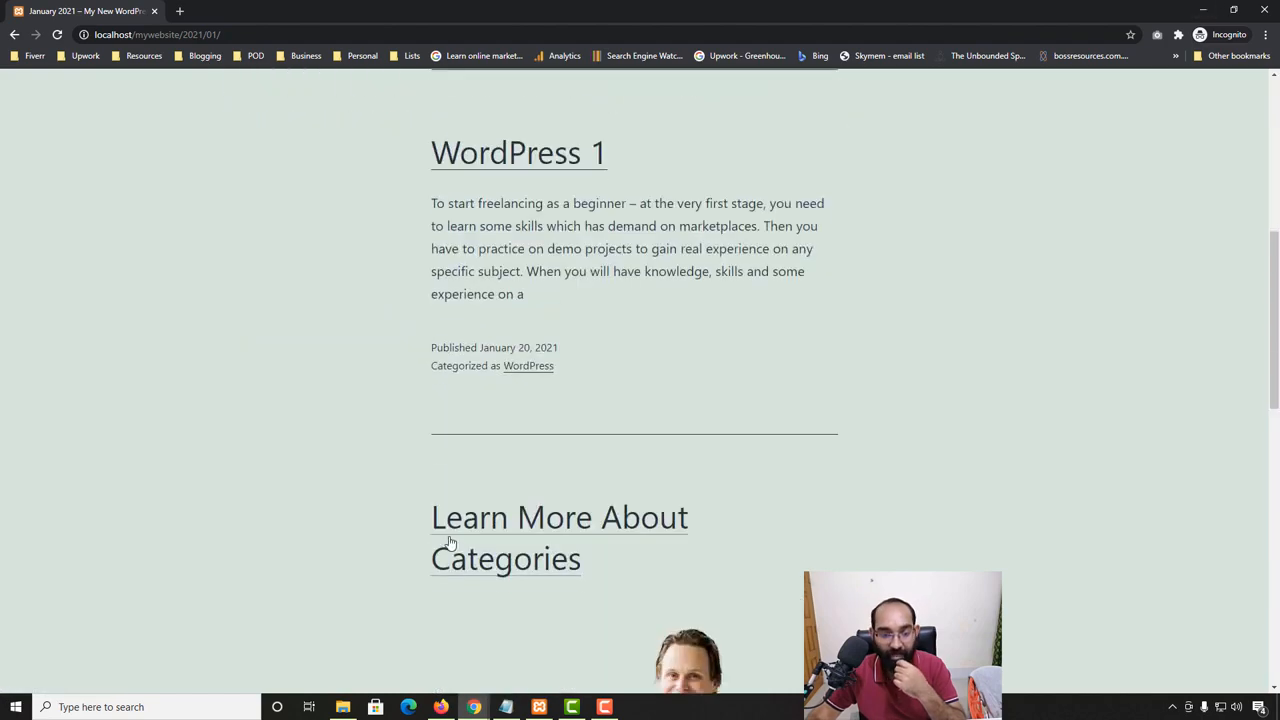
{"action": "scroll", "coordinate": [450, 542], "scroll_direction": "down", "scroll_amount": 9}
{"action": "scroll", "coordinate": [509, 489], "scroll_direction": "up", "scroll_amount": 6}
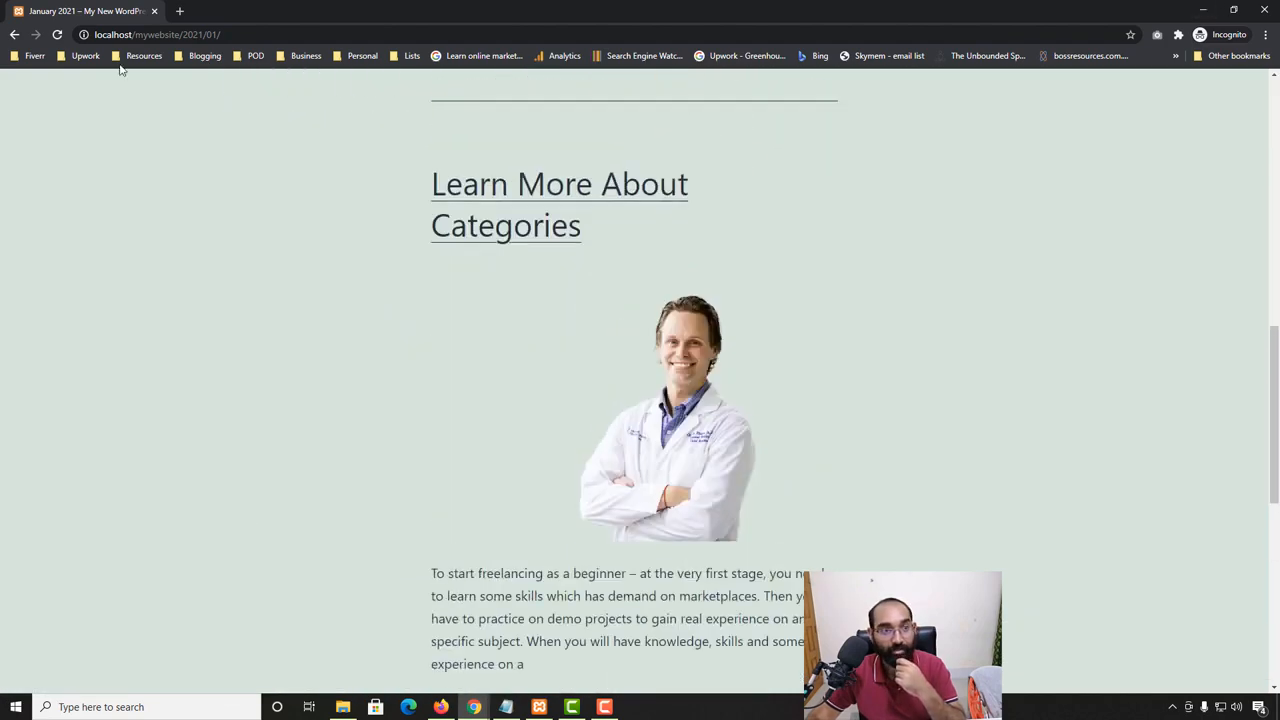
{"action": "left_click", "coordinate": [1204, 10]}
{"action": "scroll", "coordinate": [567, 209], "scroll_direction": "up", "scroll_amount": 1}
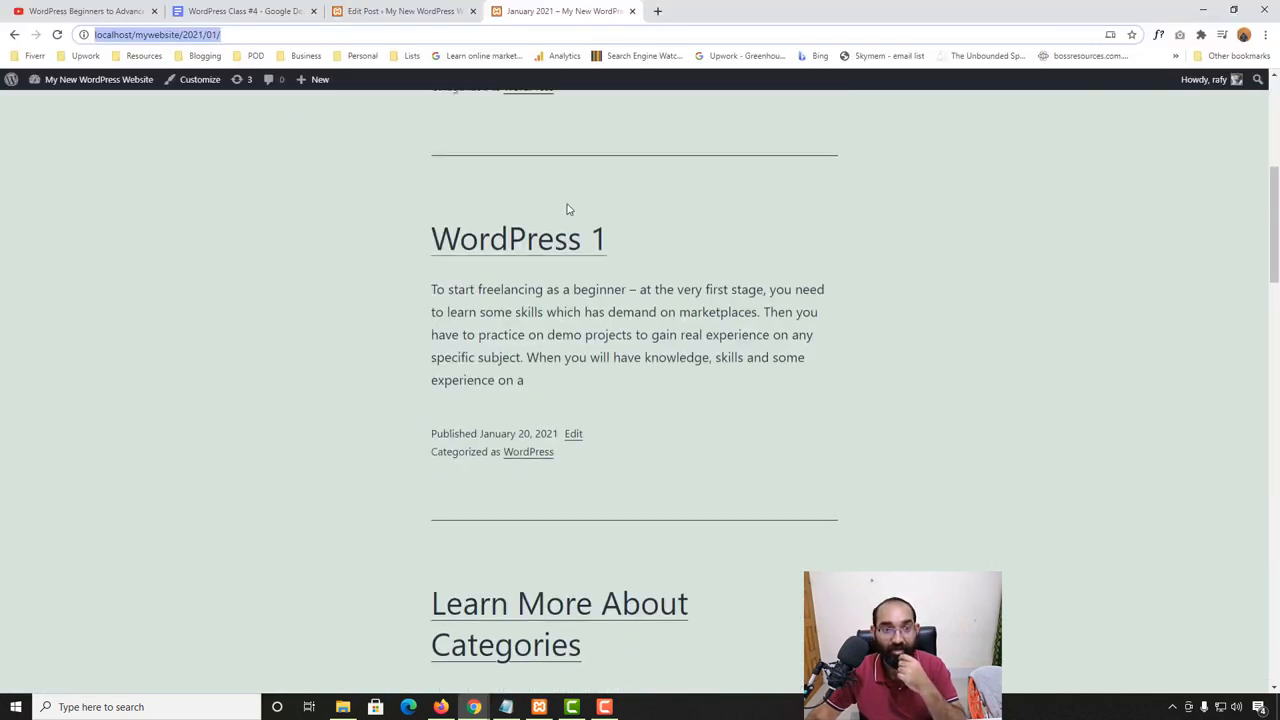
{"action": "scroll", "coordinate": [371, 226], "scroll_direction": "up", "scroll_amount": 2}
{"action": "left_click", "coordinate": [395, 11]}
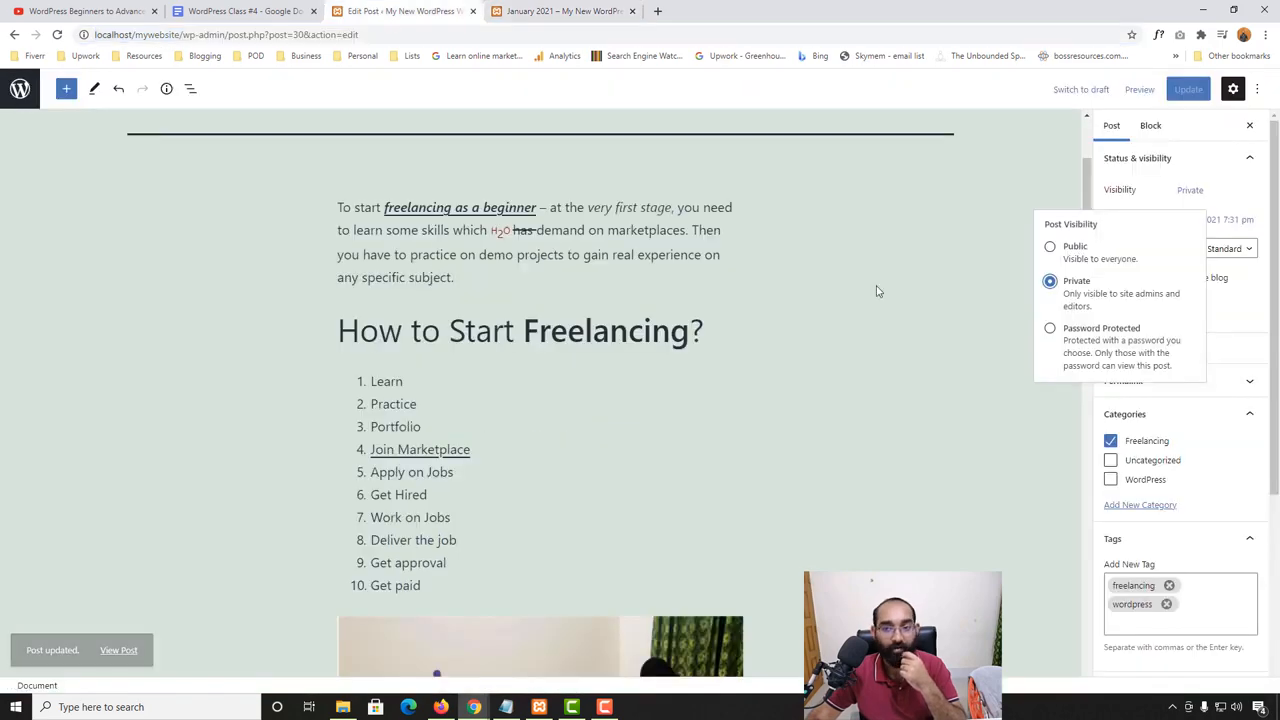
{"action": "scroll", "coordinate": [326, 480], "scroll_direction": "down", "scroll_amount": 4}
{"action": "scroll", "coordinate": [517, 440], "scroll_direction": "up", "scroll_amount": 6}
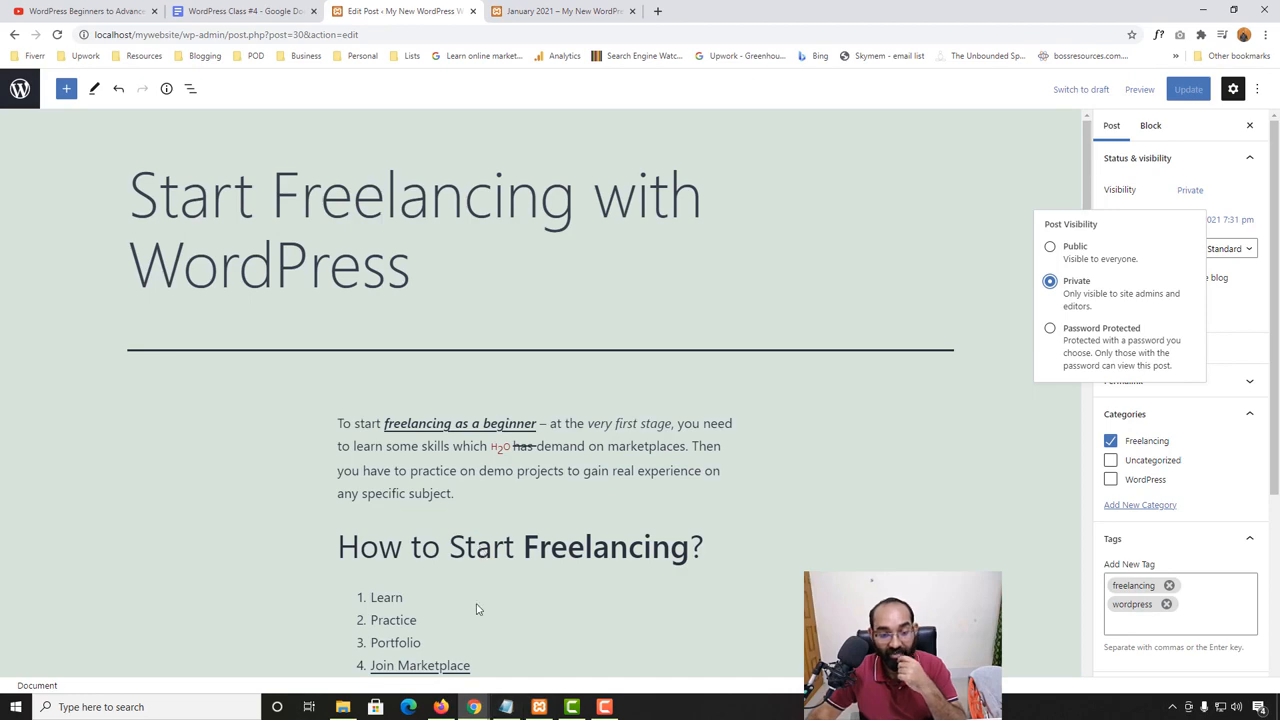
- Check the Recent Posts list in the incognito page's footer for the private post, and return to the editor
{"action": "mouse_move", "coordinate": [474, 707]}
{"action": "left_click", "coordinate": [545, 645]}
{"action": "scroll", "coordinate": [534, 450], "scroll_direction": "down", "scroll_amount": 5}
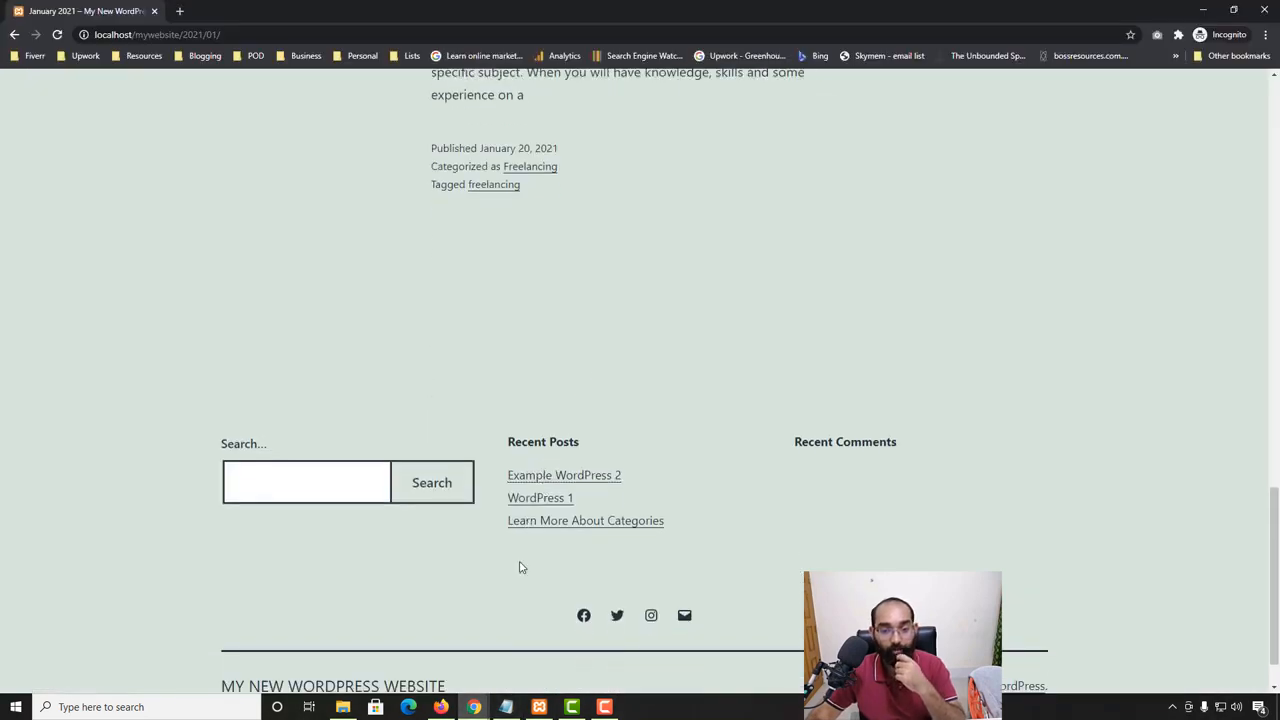
{"action": "scroll", "coordinate": [660, 463], "scroll_direction": "up", "scroll_amount": 10}
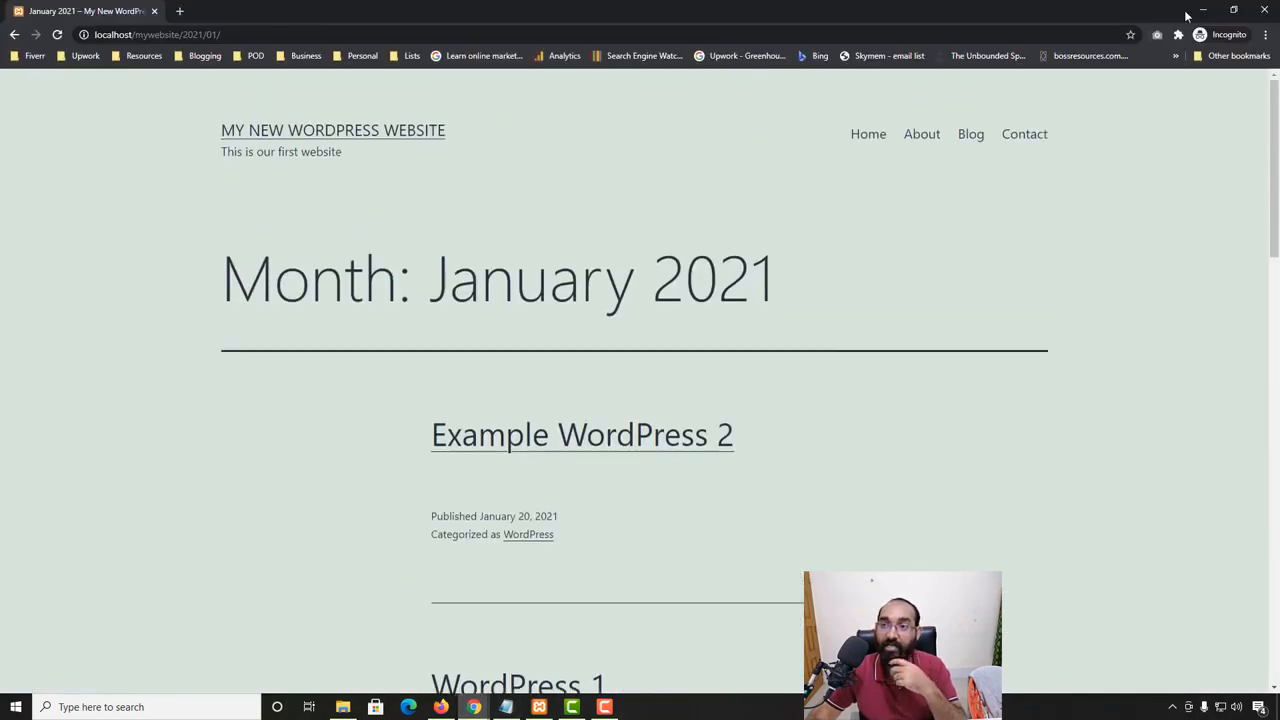
{"action": "left_click", "coordinate": [1203, 10]}
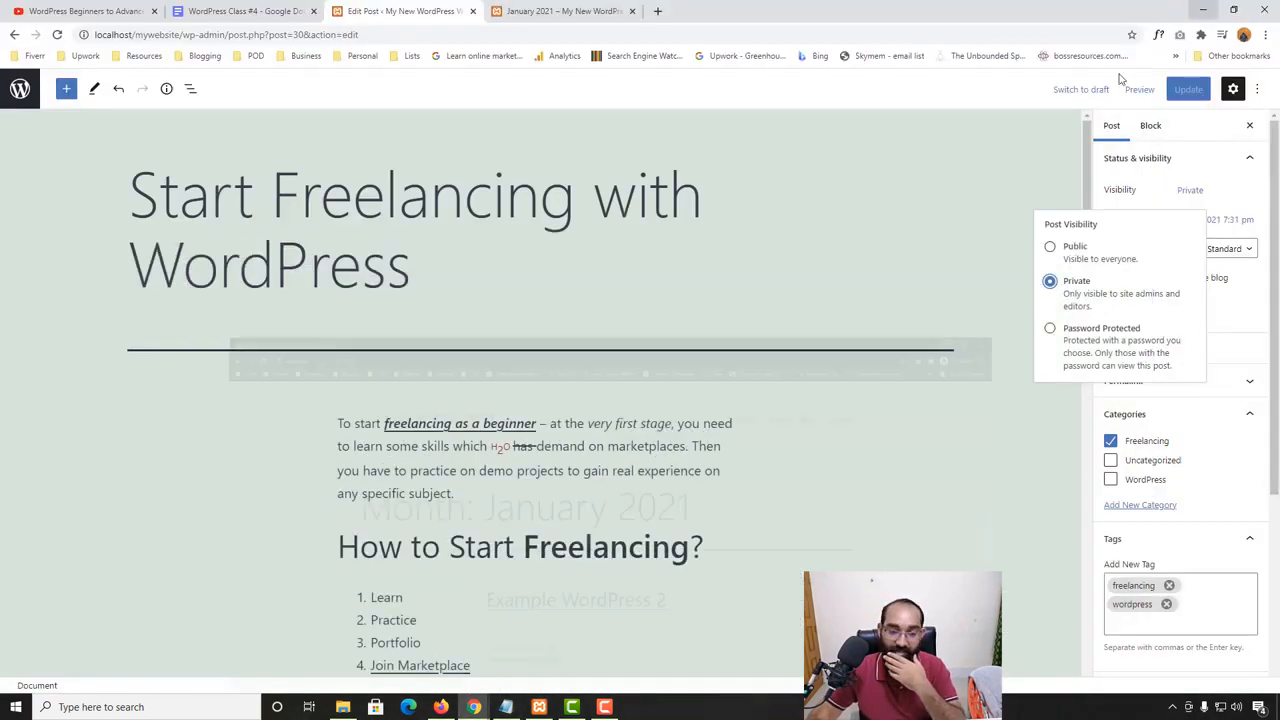
- Set the post's visibility to Password Protected and enter the post password
{"action": "left_click", "coordinate": [1050, 329]}
{"action": "left_click", "coordinate": [1096, 384]}
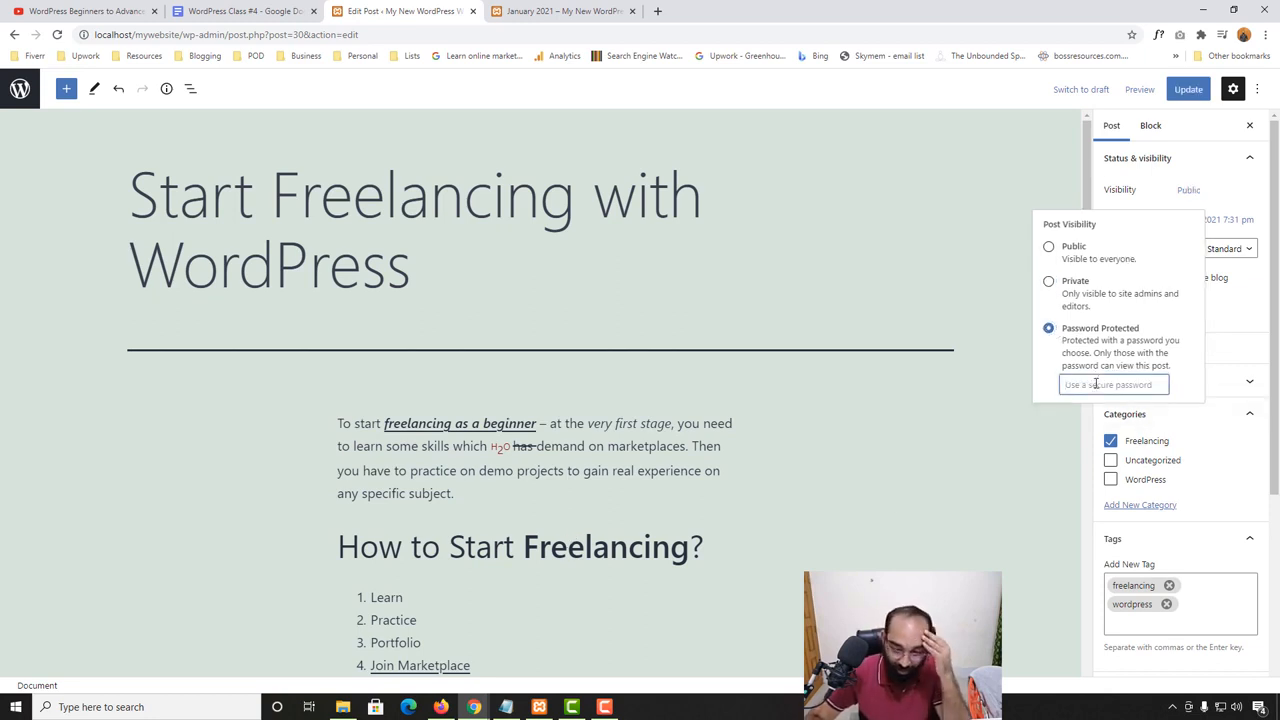
{"action": "type", "text": "1234"}
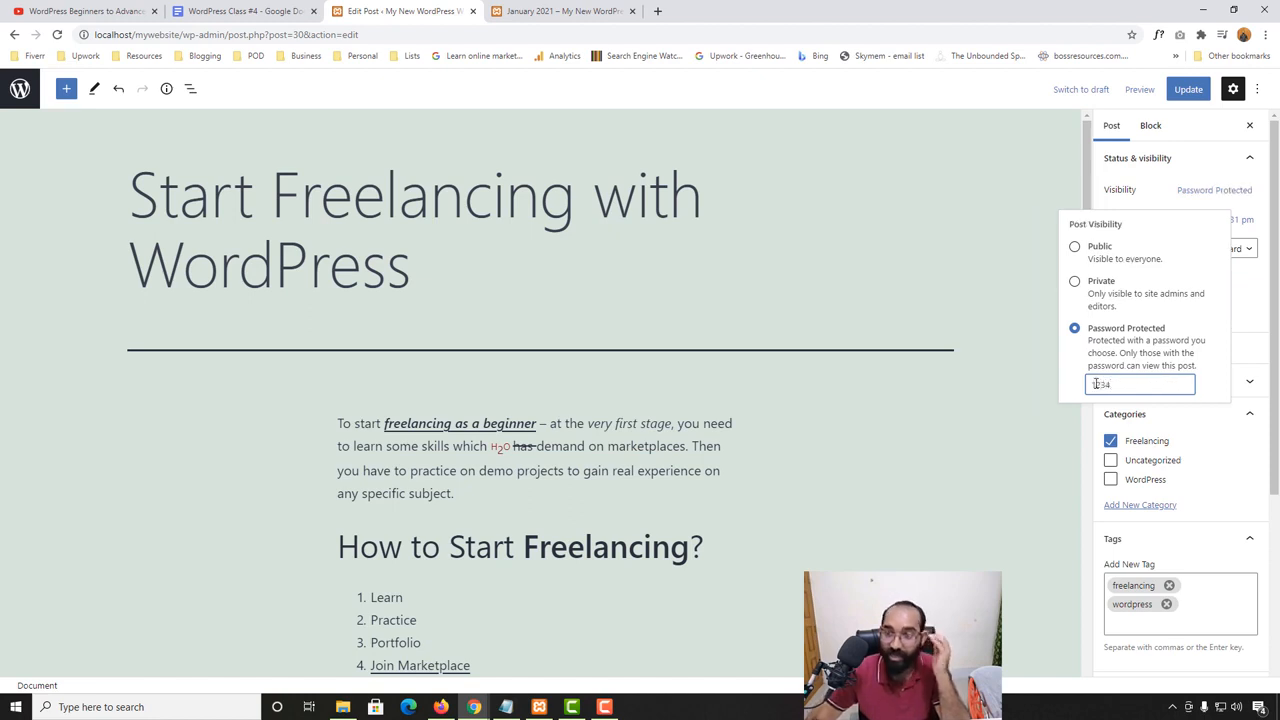
- Update the password-protected post and view its published page in a new browser tab
{"action": "left_click", "coordinate": [1188, 90]}
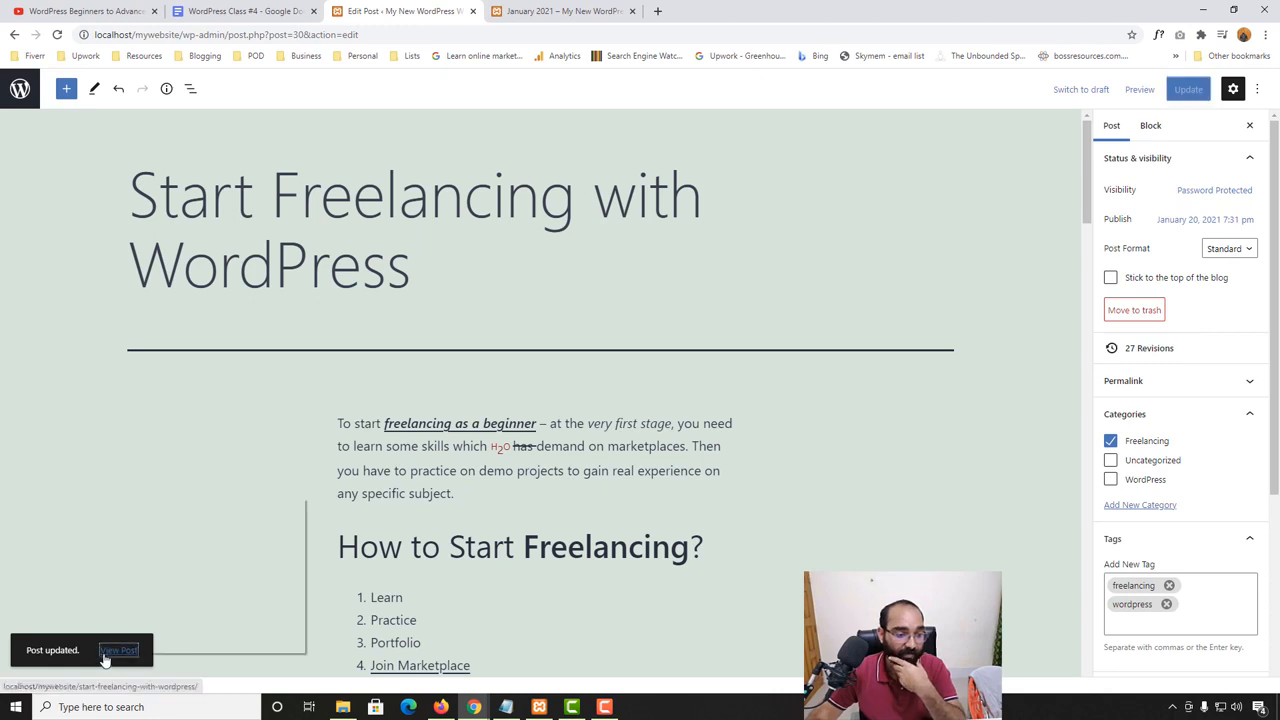
{"action": "right_click", "coordinate": [110, 651]}
{"action": "left_click", "coordinate": [200, 505]}
{"action": "left_click", "coordinate": [575, 12]}
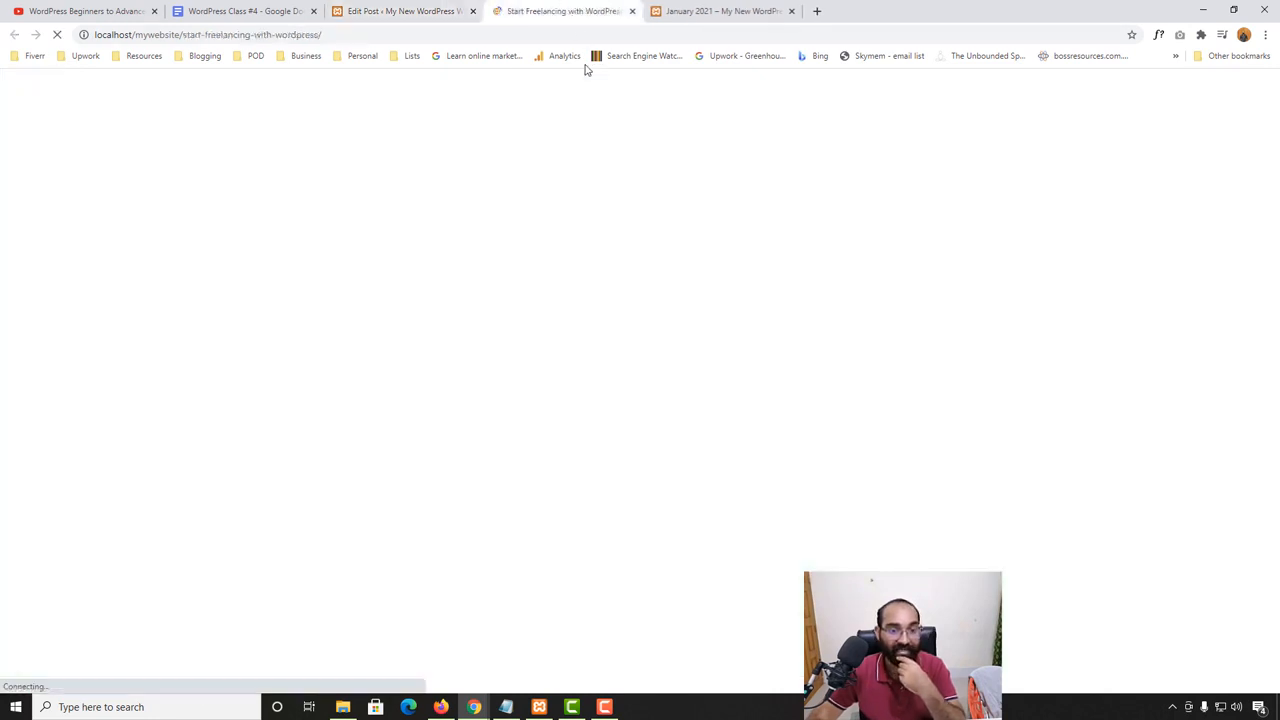
{"action": "scroll", "coordinate": [343, 425], "scroll_direction": "down", "scroll_amount": 3}
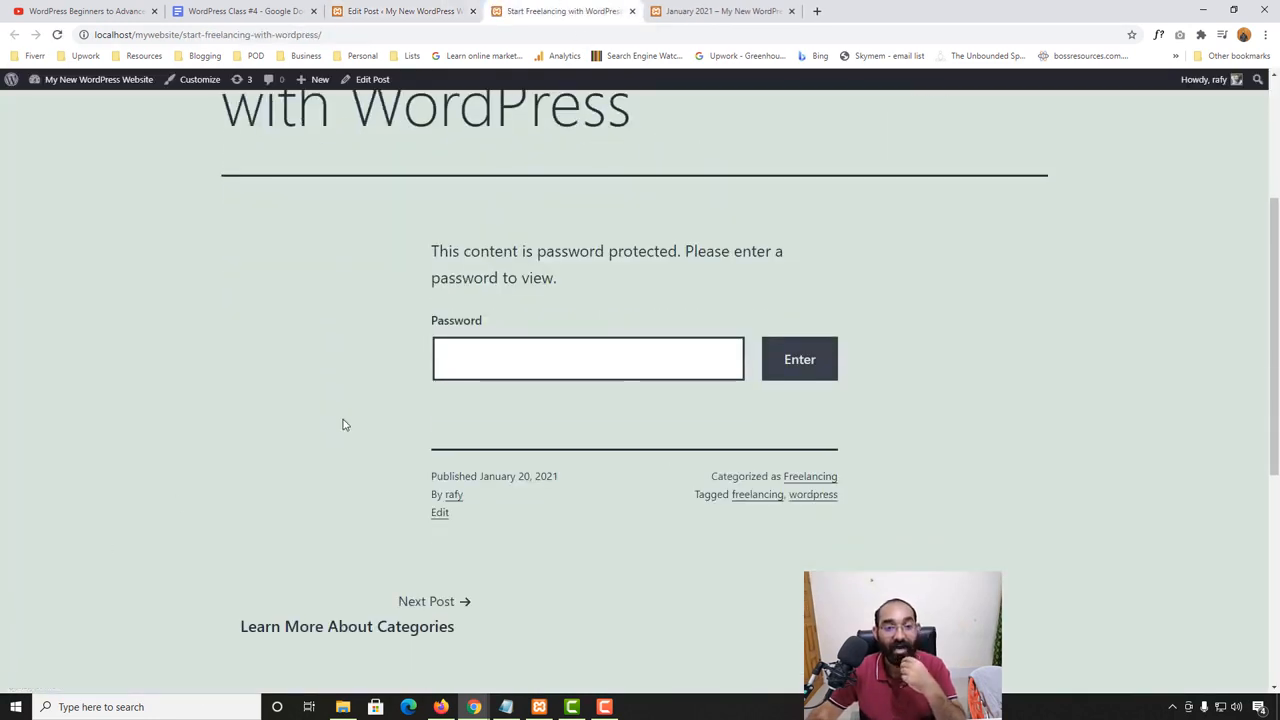
- Unlock the protected post by submitting its post password, and look through the post's content
{"action": "left_click", "coordinate": [525, 366]}
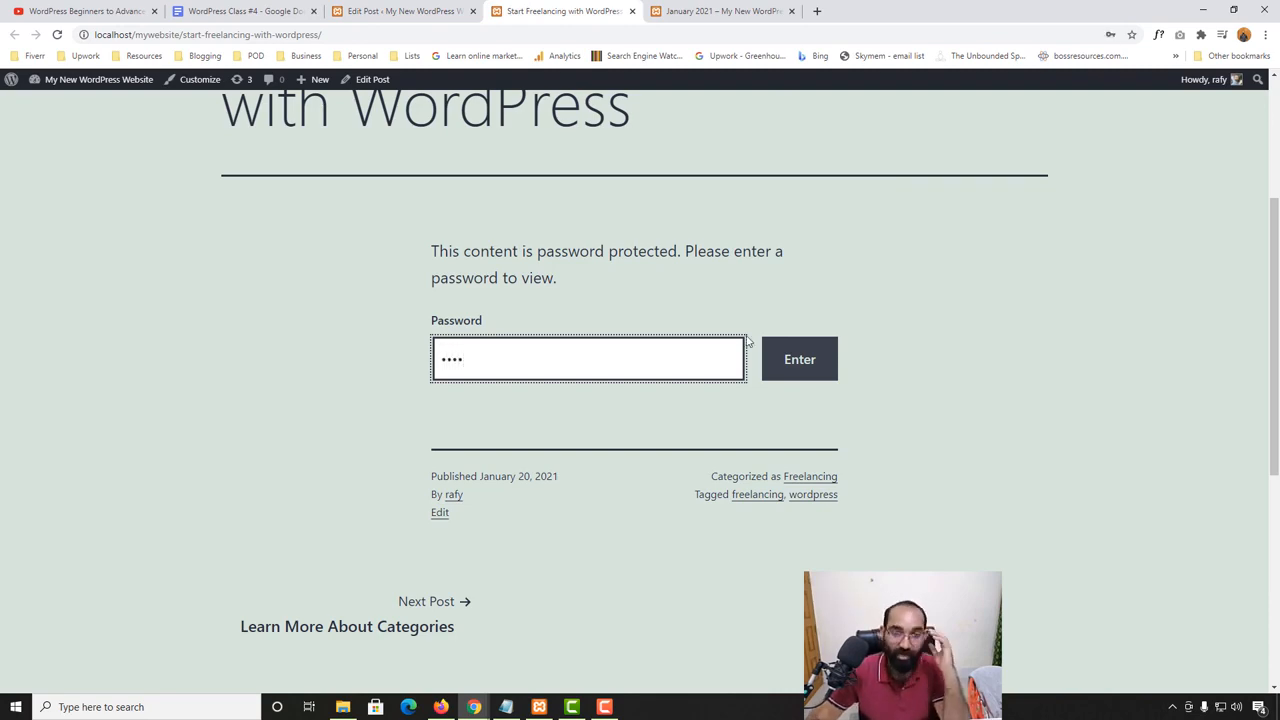
{"action": "left_click", "coordinate": [799, 352]}
{"action": "scroll", "coordinate": [24, 545], "scroll_direction": "down", "scroll_amount": 6}
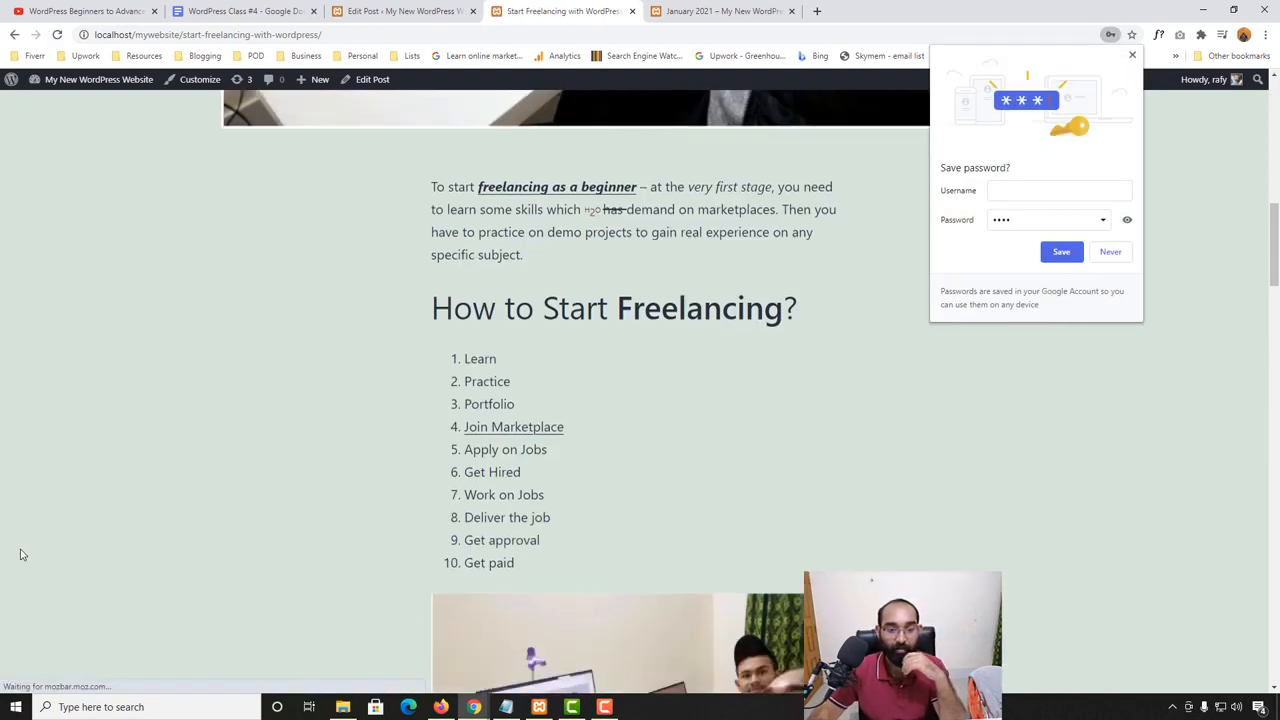
{"action": "scroll", "coordinate": [269, 434], "scroll_direction": "down", "scroll_amount": 3}
{"action": "scroll", "coordinate": [237, 451], "scroll_direction": "down", "scroll_amount": 8}
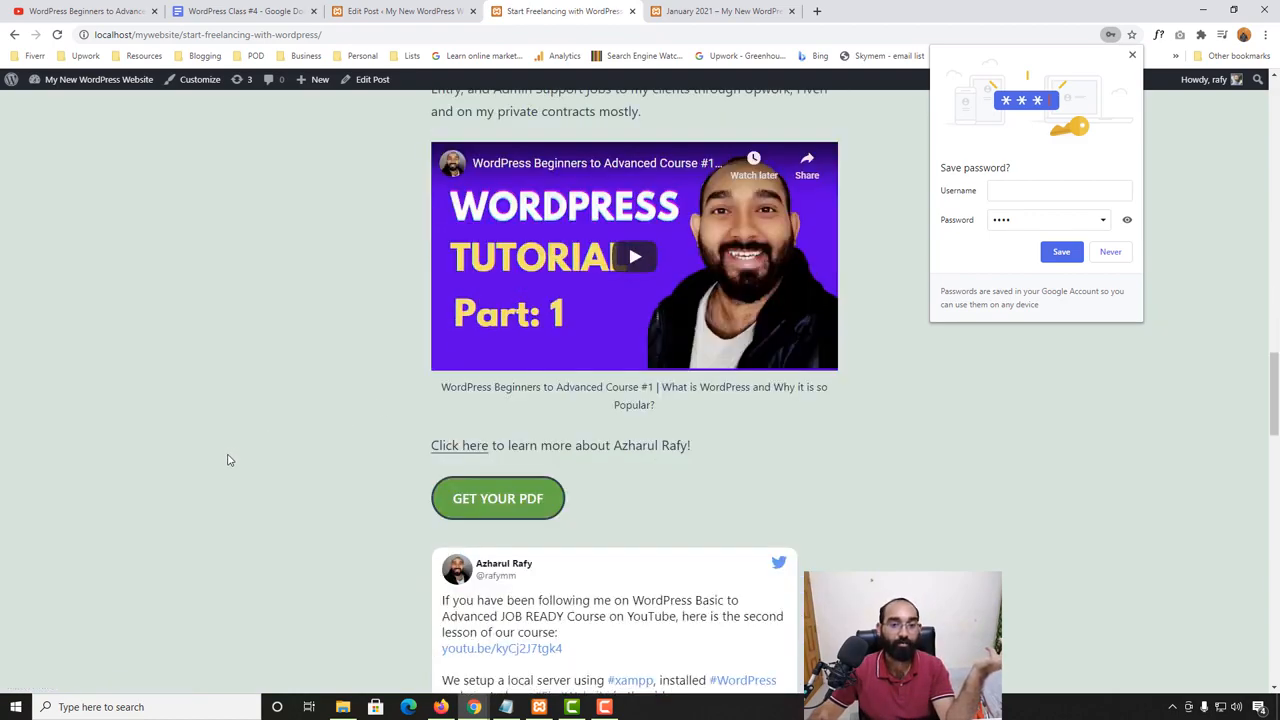
{"action": "scroll", "coordinate": [230, 455], "scroll_direction": "down", "scroll_amount": 15}
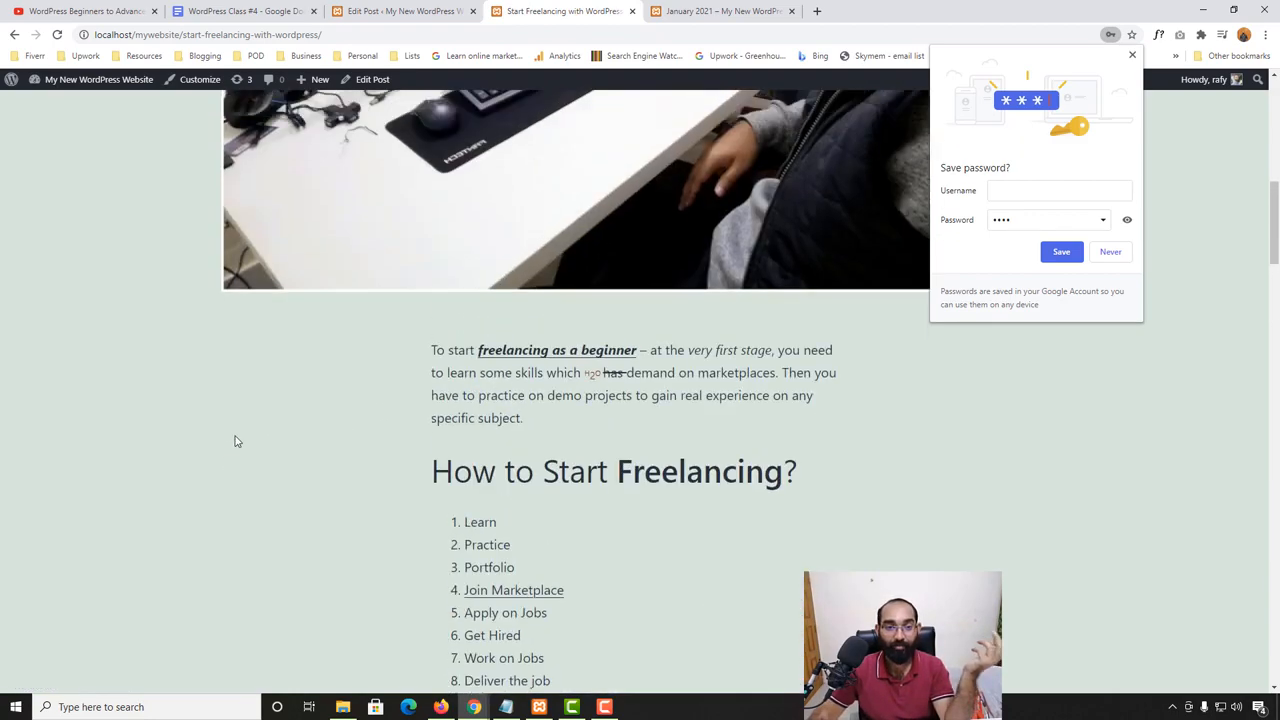
{"action": "scroll", "coordinate": [237, 441], "scroll_direction": "up", "scroll_amount": 5}
- Return to the post editor and set the post's visibility to Public
{"action": "left_click", "coordinate": [400, 11]}
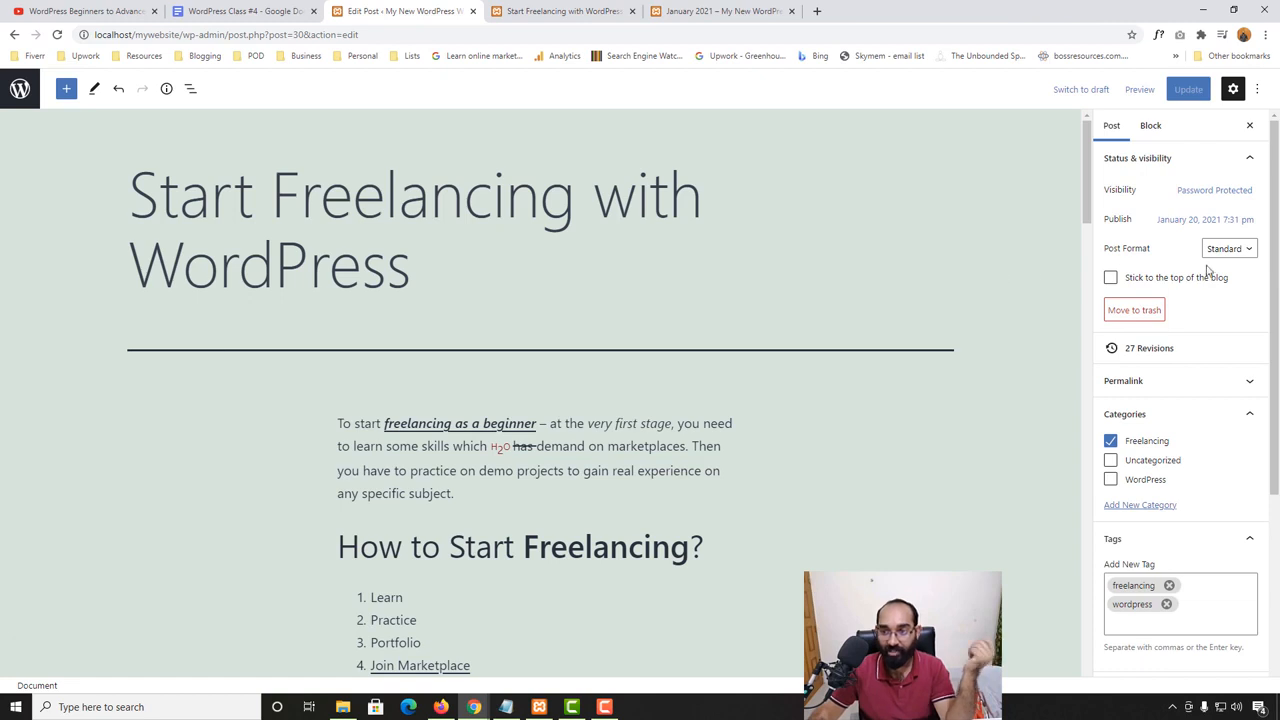
{"action": "left_click", "coordinate": [1198, 195]}
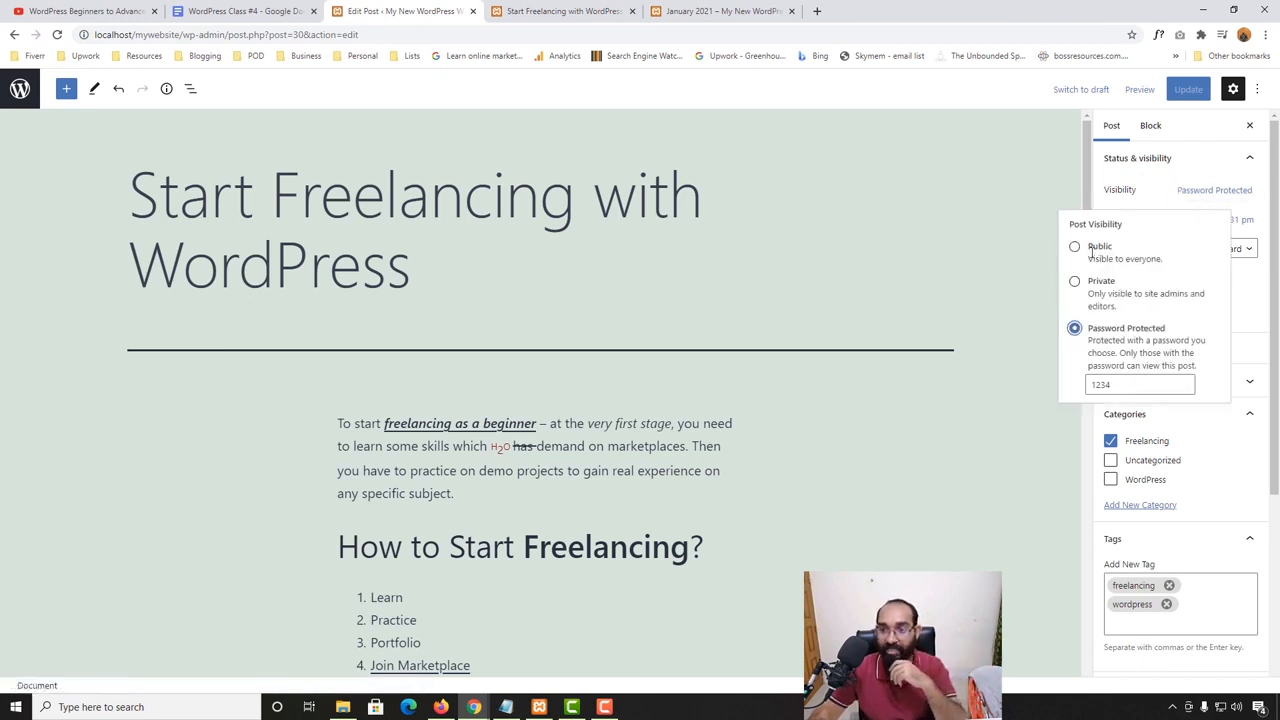
{"action": "left_click", "coordinate": [1075, 247]}
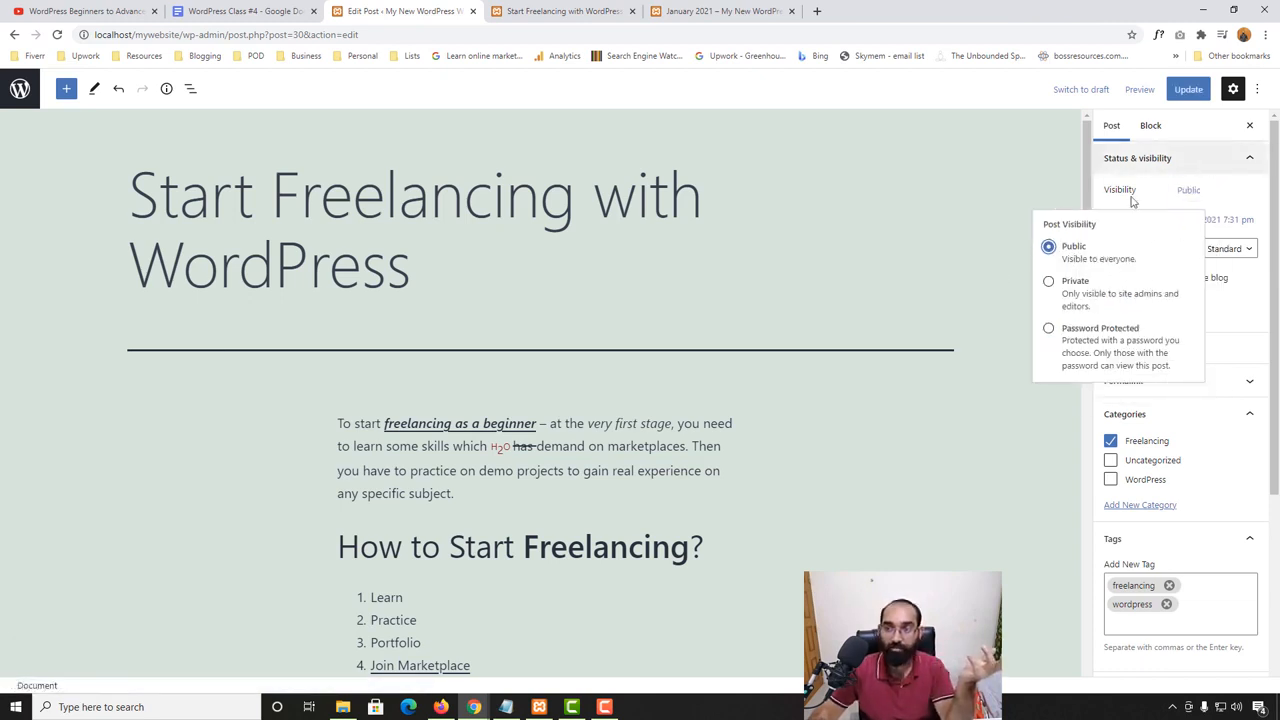
{"action": "left_click", "coordinate": [1000, 203]}
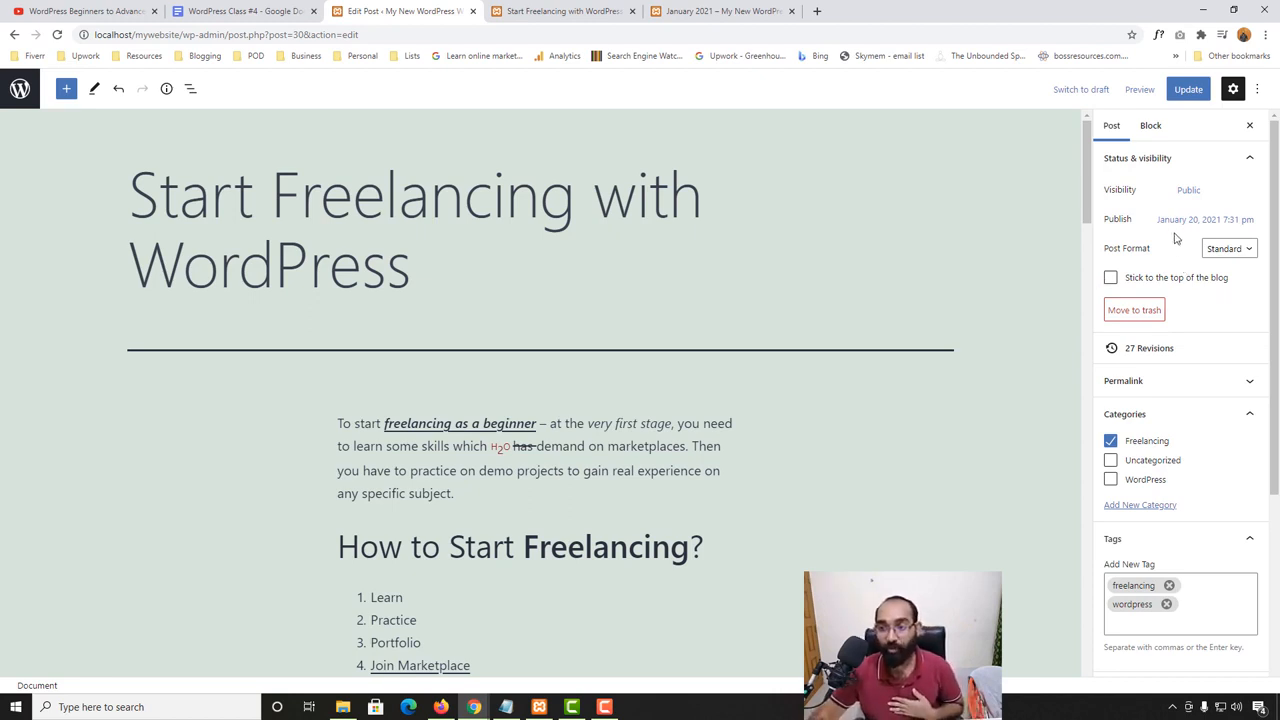
- Look at the post's publish date calendar and the available post formats without changing either
{"action": "left_click", "coordinate": [1226, 222]}
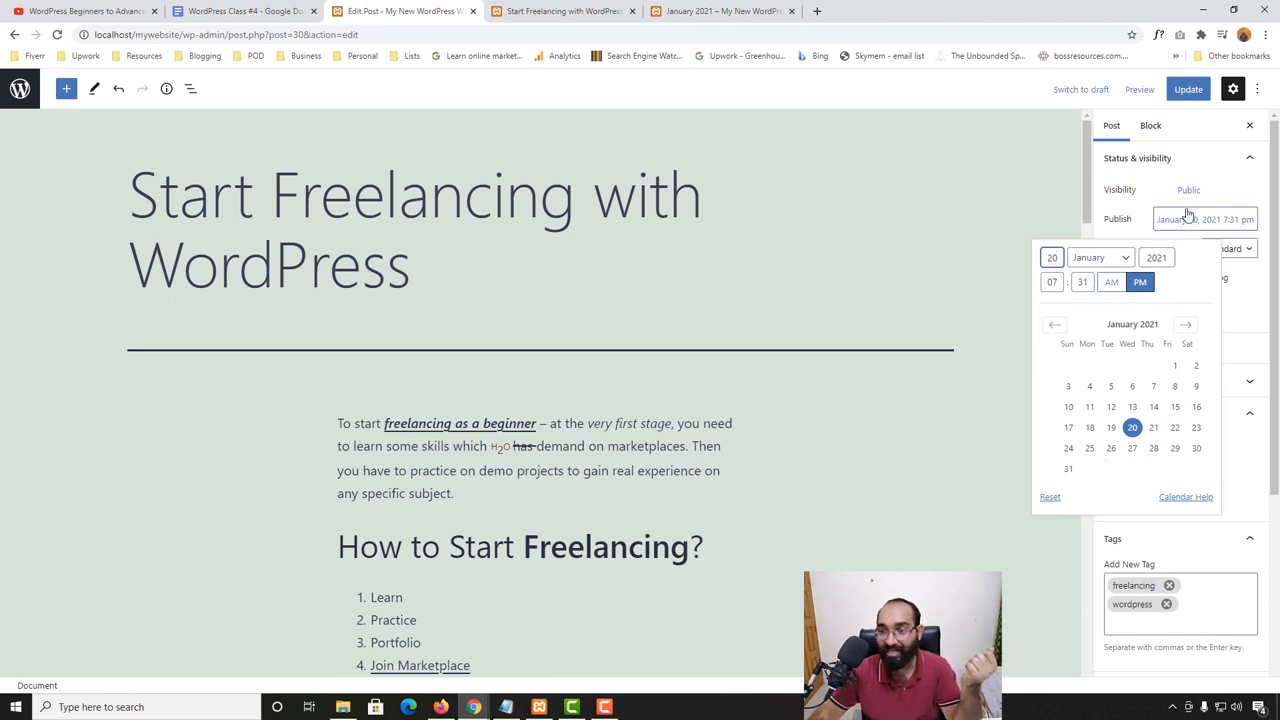
{"action": "left_click", "coordinate": [1135, 216]}
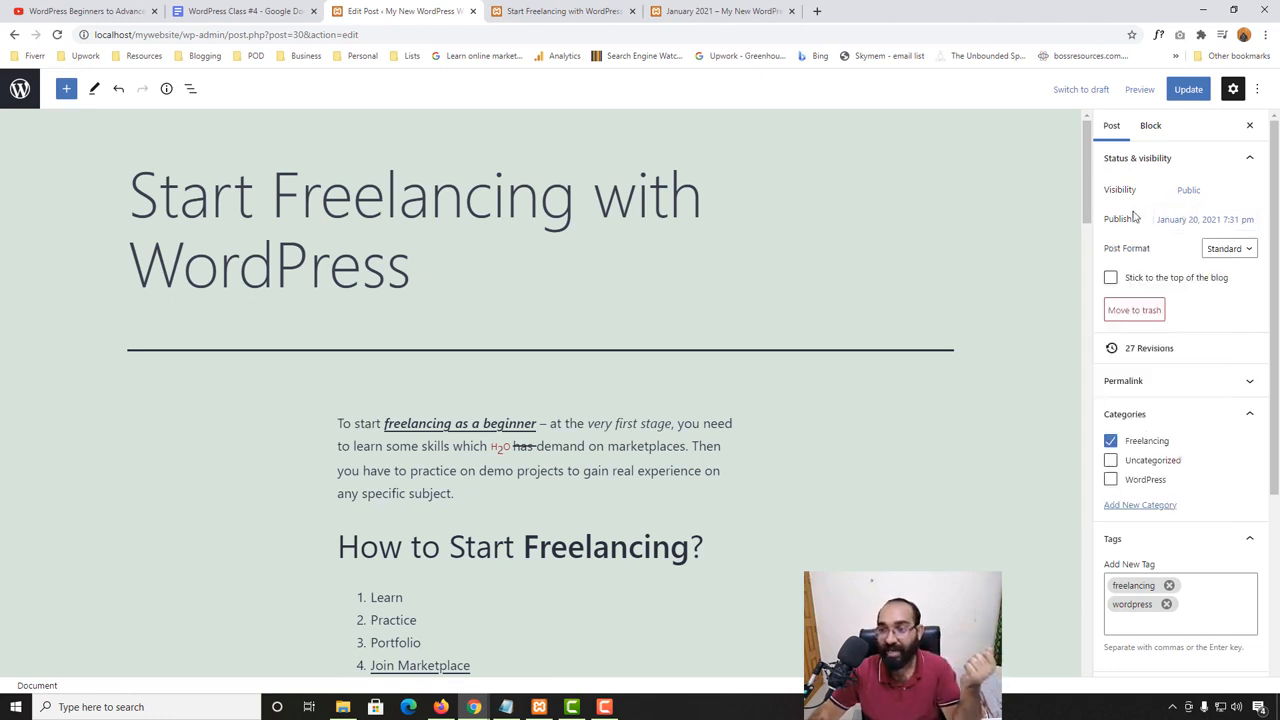
{"action": "left_click", "coordinate": [1222, 250]}
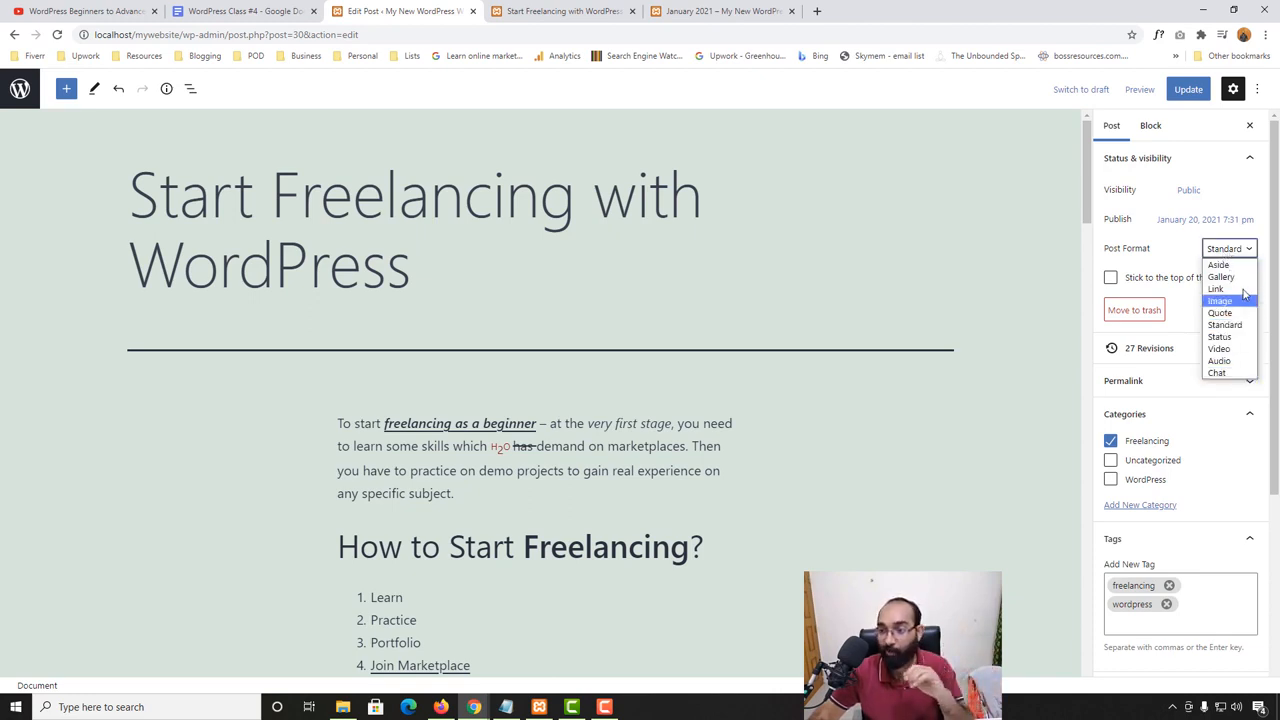
{"action": "left_click", "coordinate": [1177, 261]}
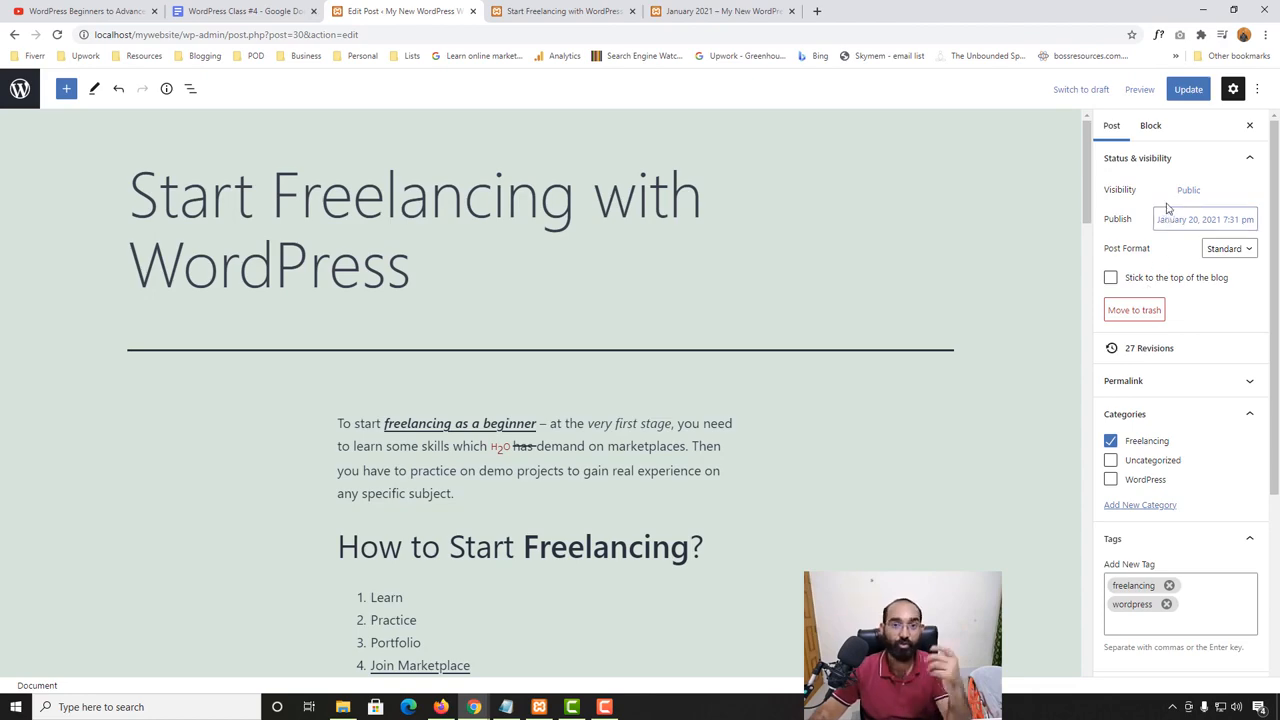
- Update the public post and find "Start Freelancing with WordPress" on the site's Blog page
{"action": "left_click", "coordinate": [1186, 90]}
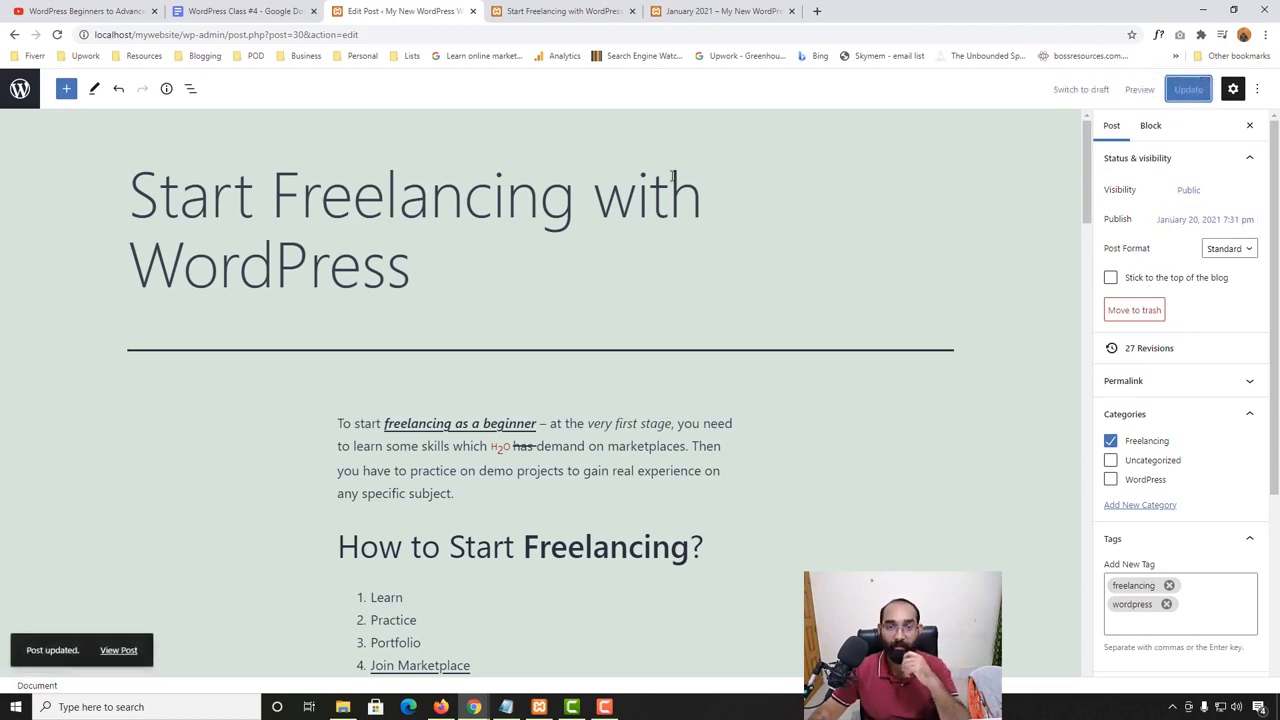
{"action": "left_click", "coordinate": [555, 11]}
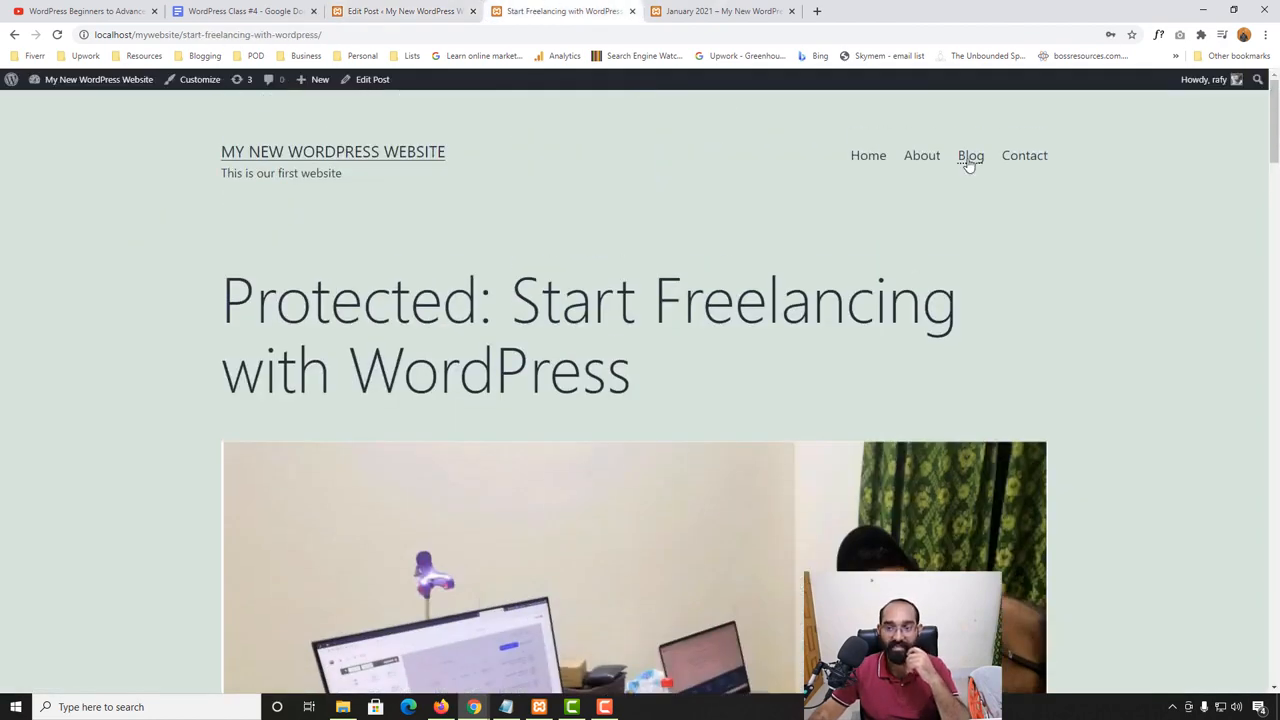
{"action": "left_click", "coordinate": [970, 156]}
{"action": "scroll", "coordinate": [2, 610], "scroll_direction": "down", "scroll_amount": 5}
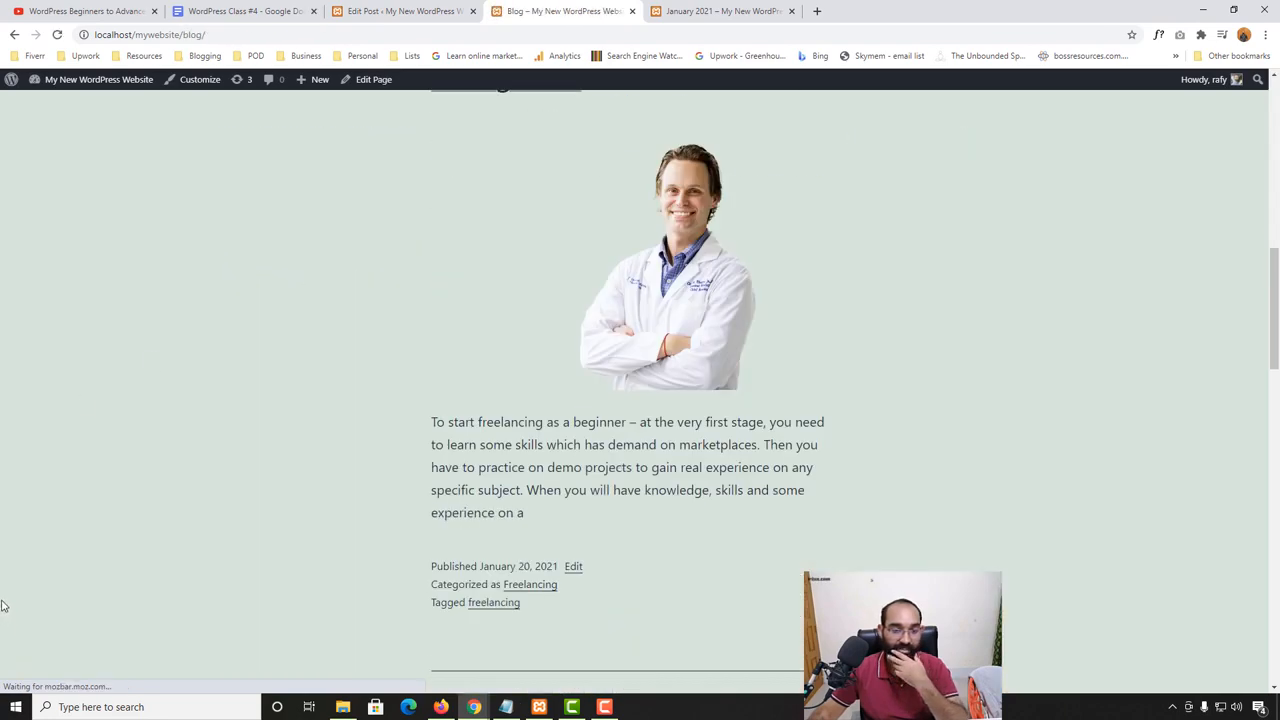
{"action": "scroll", "coordinate": [2, 606], "scroll_direction": "down", "scroll_amount": 5}
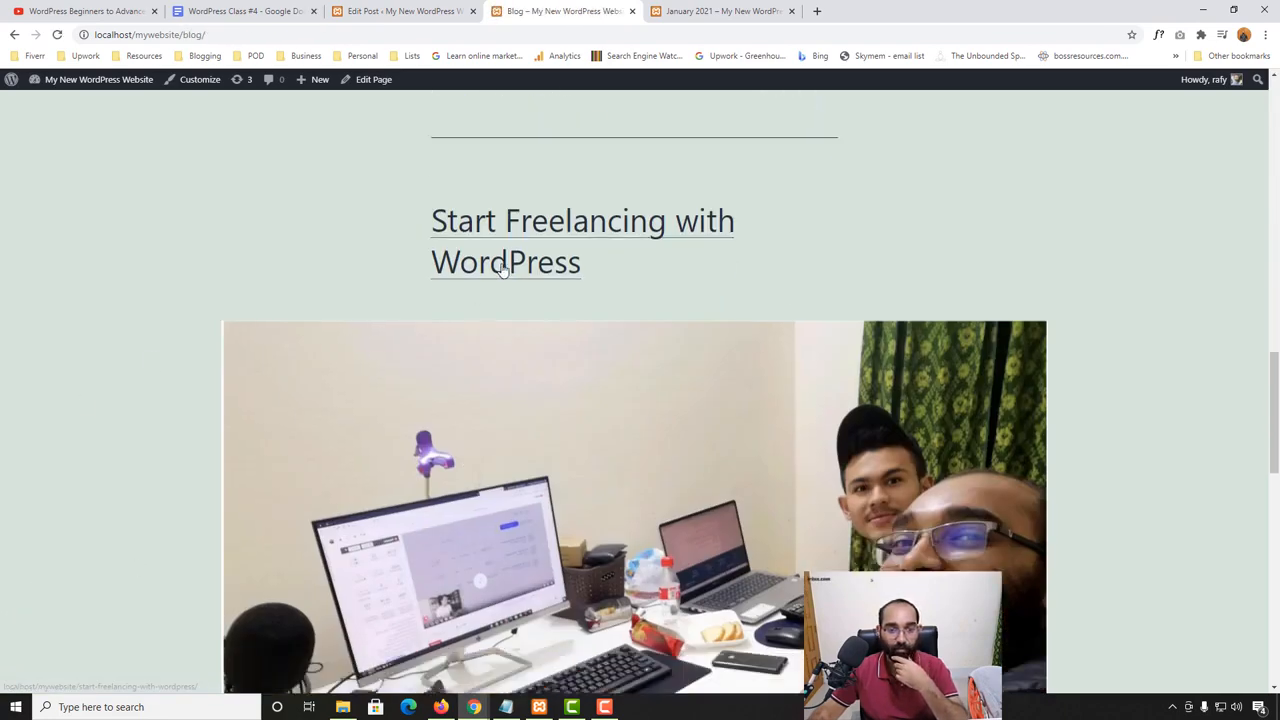
{"action": "scroll", "coordinate": [505, 270], "scroll_direction": "down", "scroll_amount": 7}
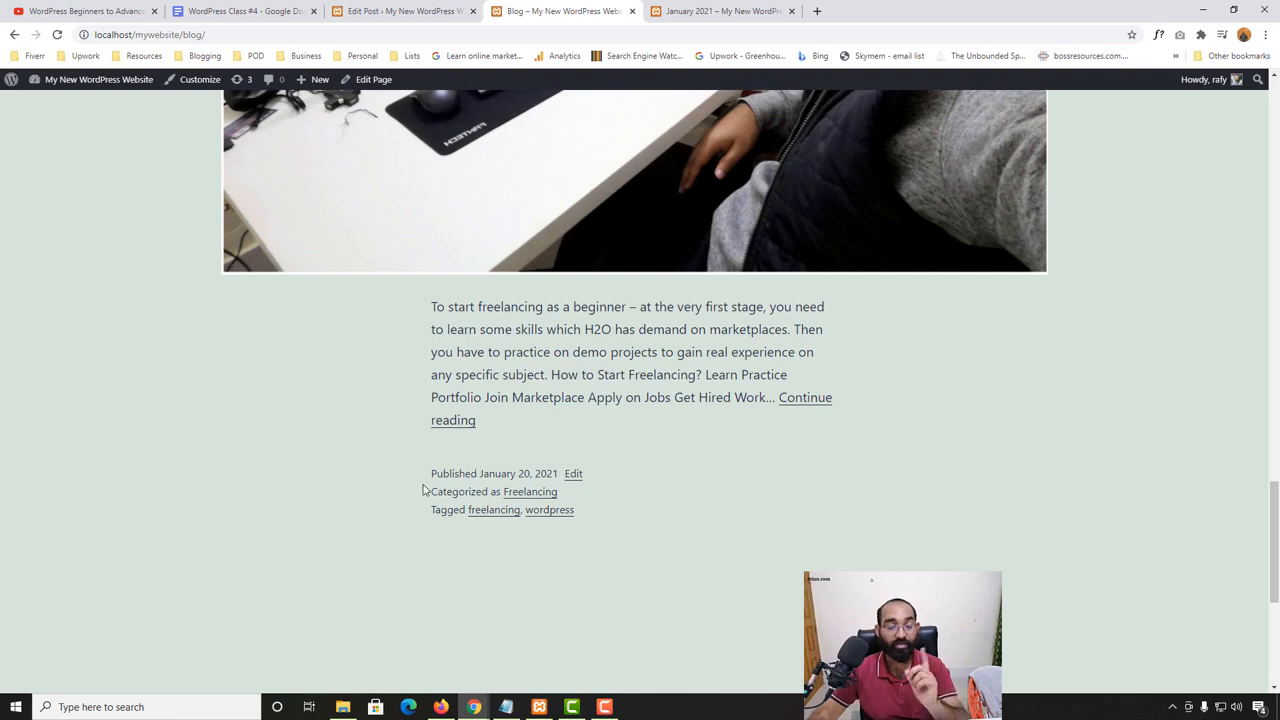
- Examine the order of the posts on the Blog page, comparing the first ones with "Start Freelancing with WordPress"
{"action": "scroll", "coordinate": [423, 487], "scroll_direction": "up", "scroll_amount": 1}
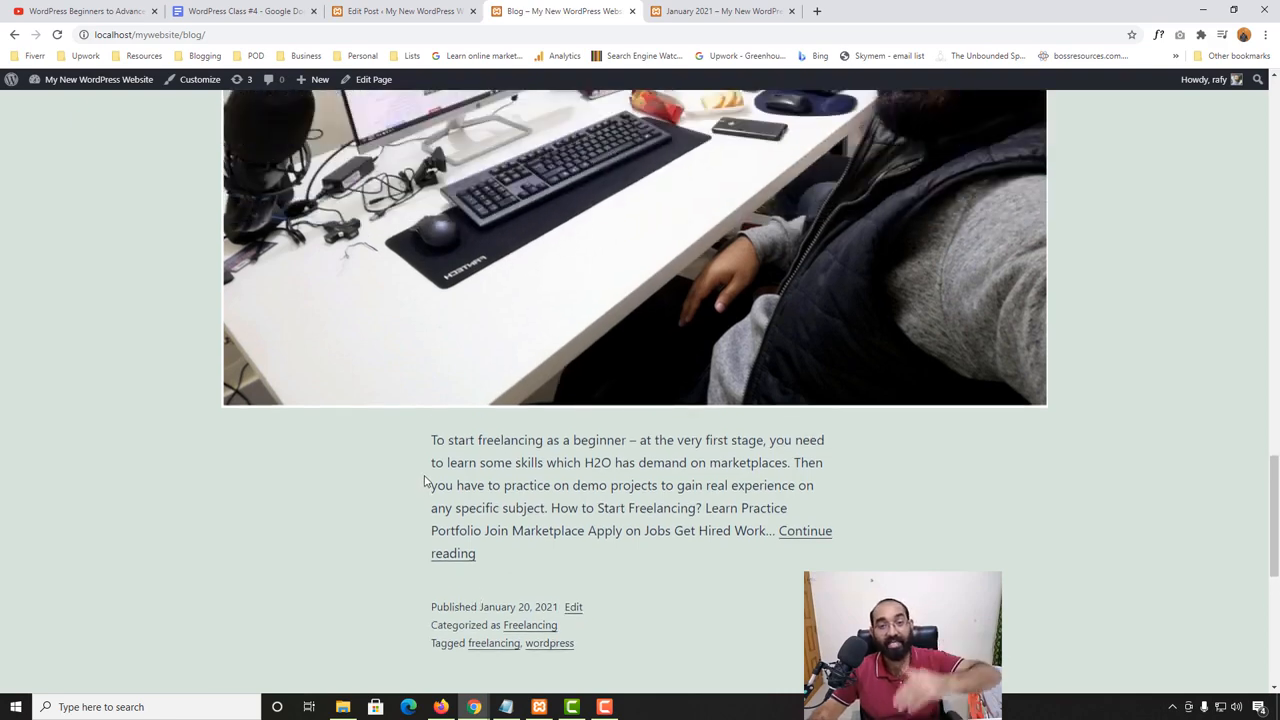
{"action": "scroll", "coordinate": [424, 485], "scroll_direction": "up", "scroll_amount": 3}
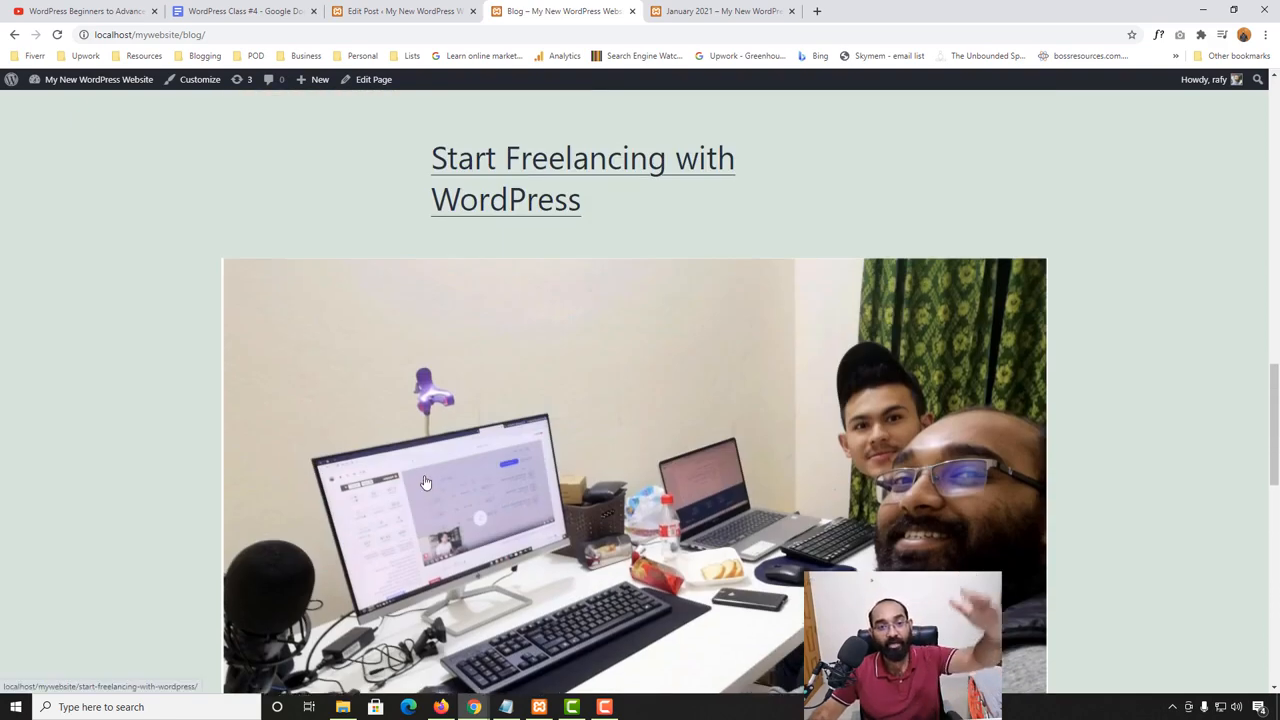
{"action": "scroll", "coordinate": [424, 481], "scroll_direction": "up", "scroll_amount": 8}
{"action": "scroll", "coordinate": [424, 481], "scroll_direction": "up", "scroll_amount": 5}
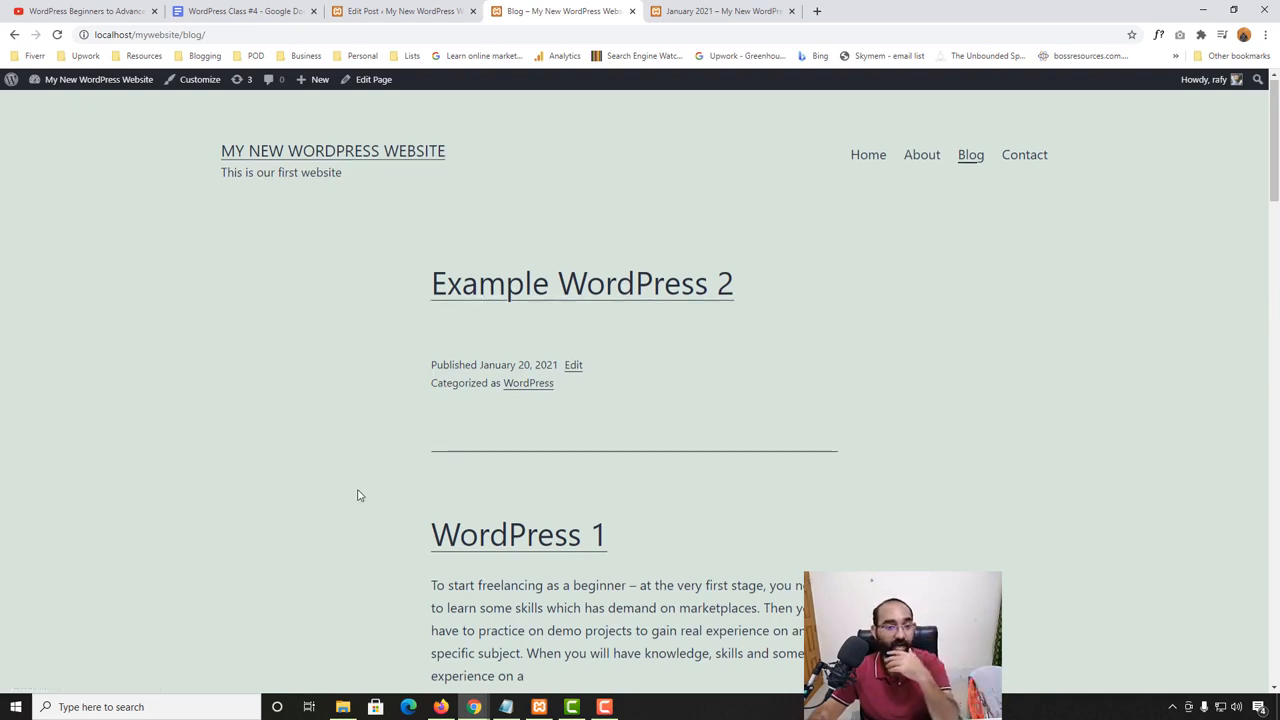
{"action": "scroll", "coordinate": [319, 484], "scroll_direction": "down", "scroll_amount": 5}
{"action": "scroll", "coordinate": [680, 391], "scroll_direction": "down", "scroll_amount": 8}
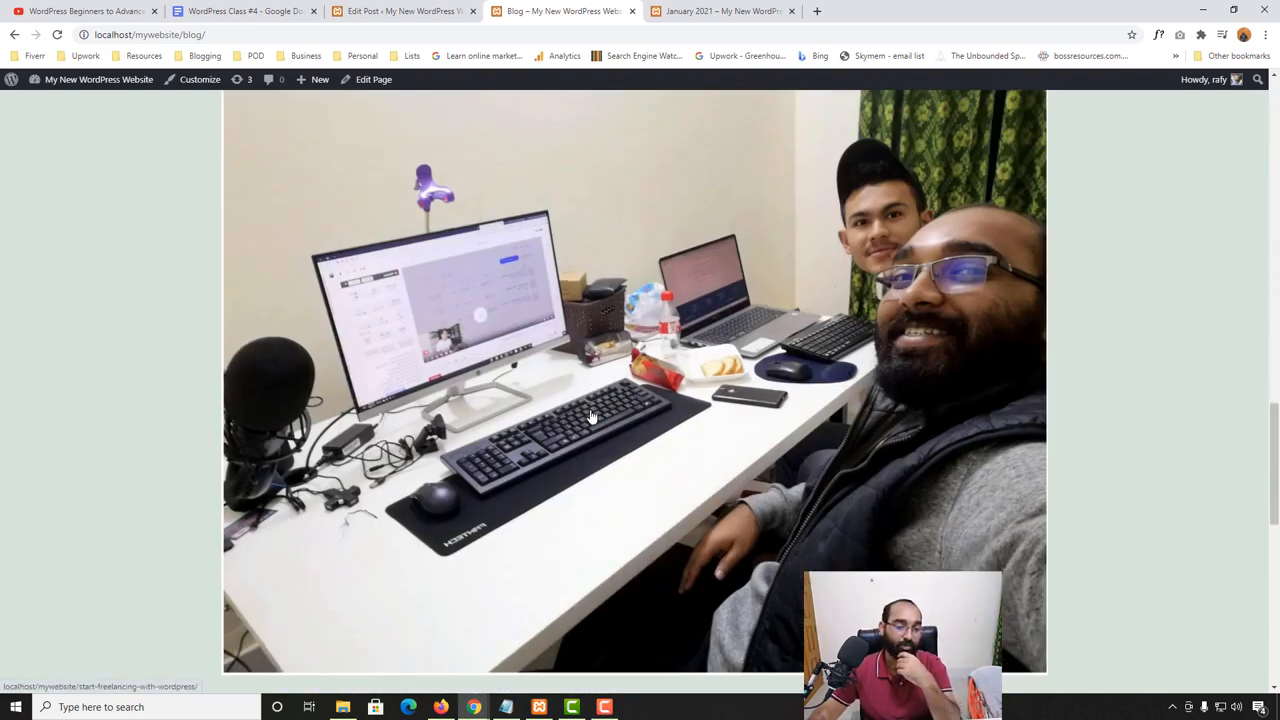
{"action": "scroll", "coordinate": [592, 418], "scroll_direction": "up", "scroll_amount": 6}
{"action": "scroll", "coordinate": [592, 418], "scroll_direction": "up", "scroll_amount": 10}
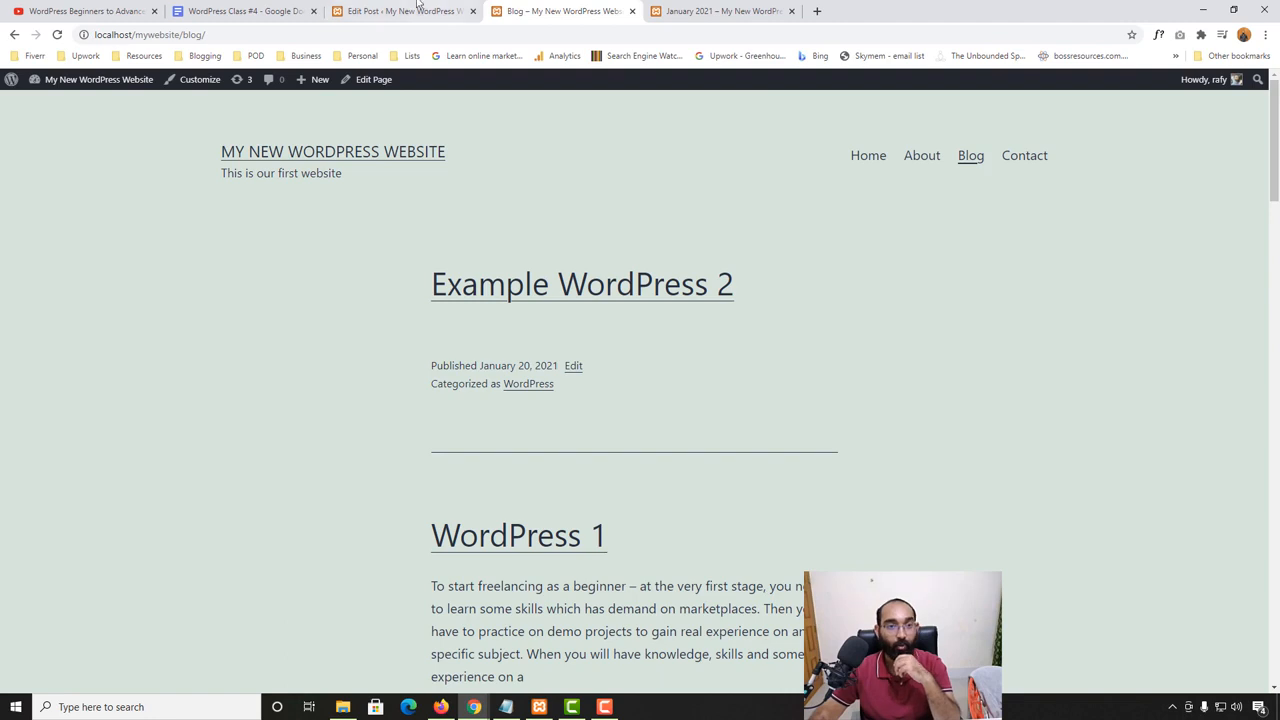
- Return to the post editor, make the post stick to the top of the blog, and update it
{"action": "left_click", "coordinate": [418, 8]}
{"action": "left_click", "coordinate": [1140, 278]}
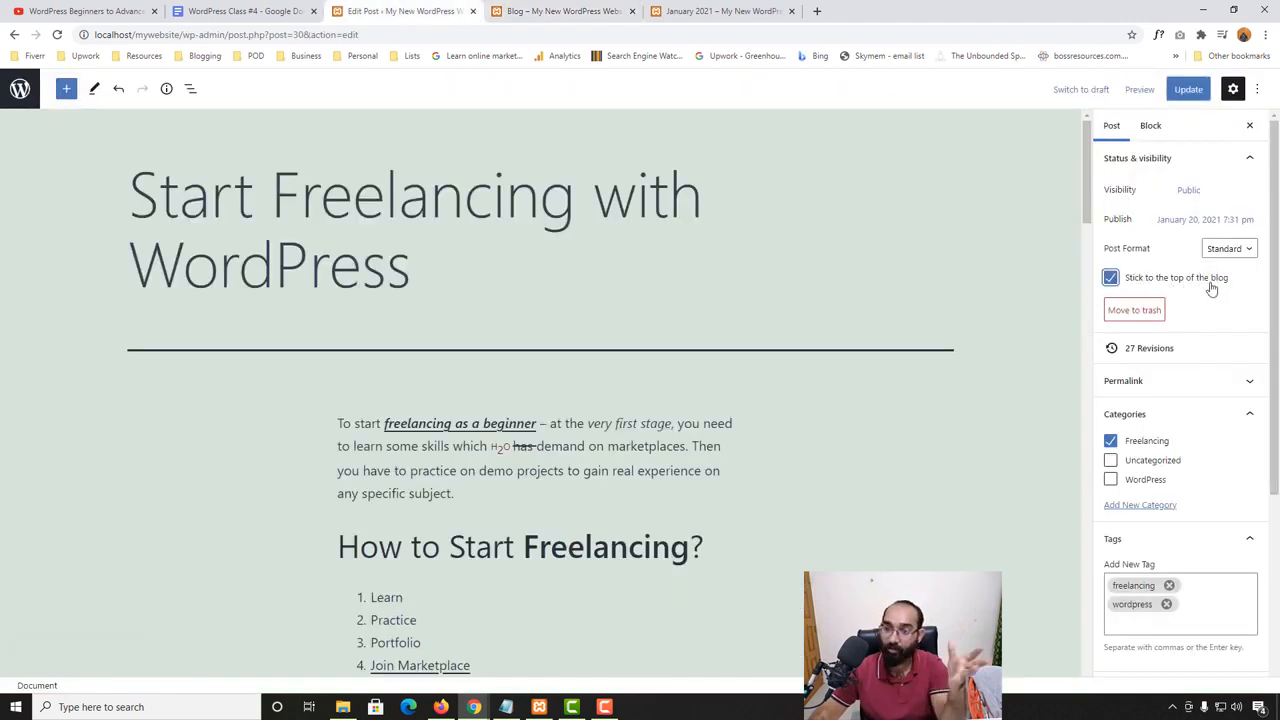
{"action": "left_click", "coordinate": [1182, 90]}
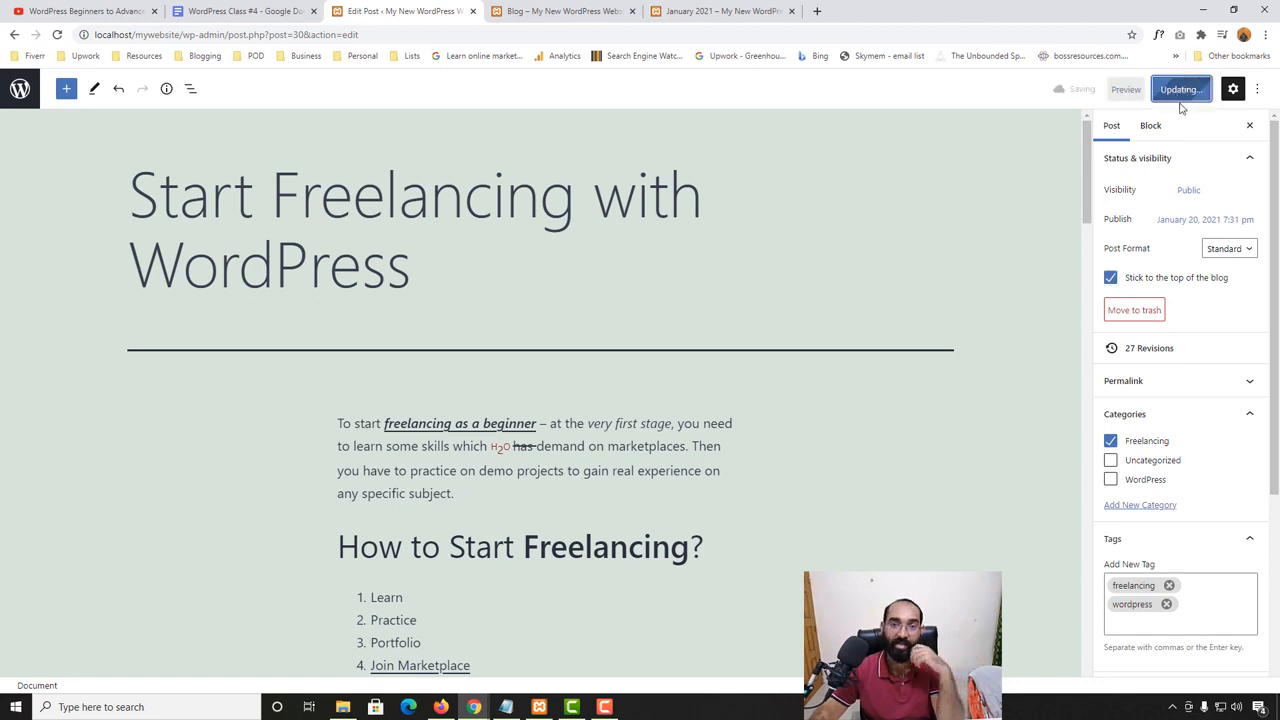
- Reload the Blog page and check the position of the sticky post relative to the other posts
{"action": "left_click", "coordinate": [543, 7]}
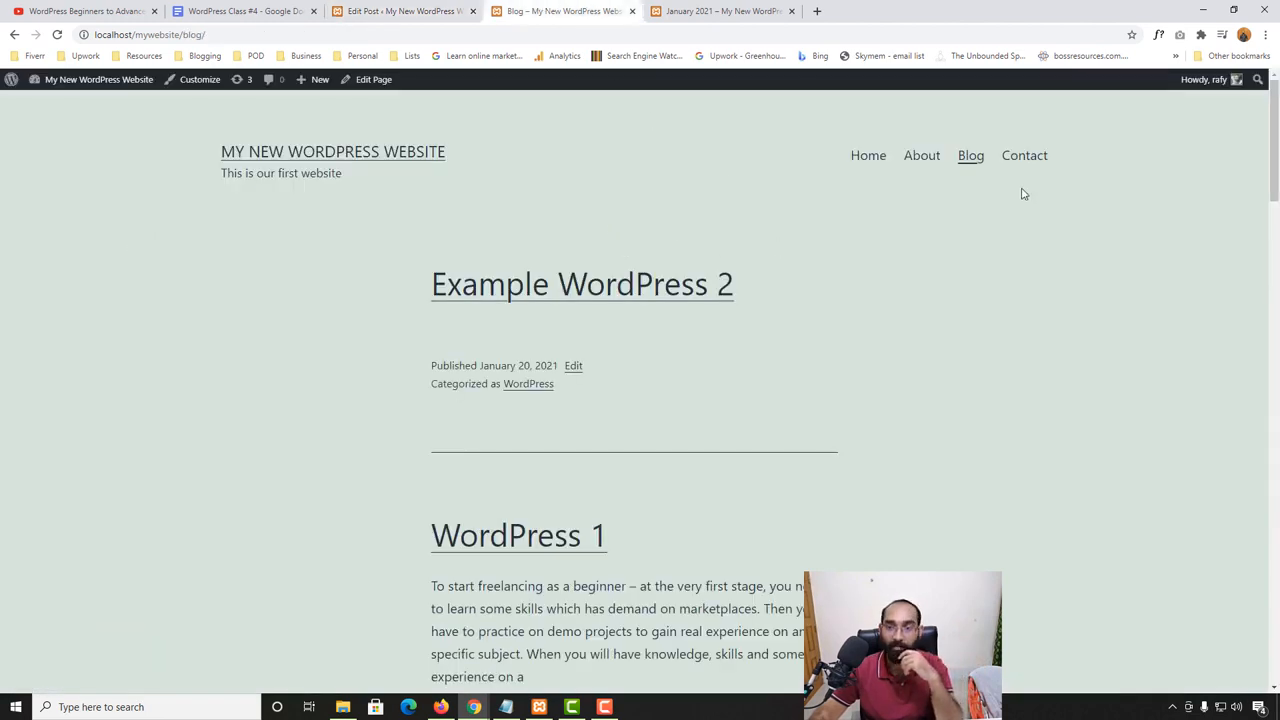
{"action": "left_click", "coordinate": [968, 157]}
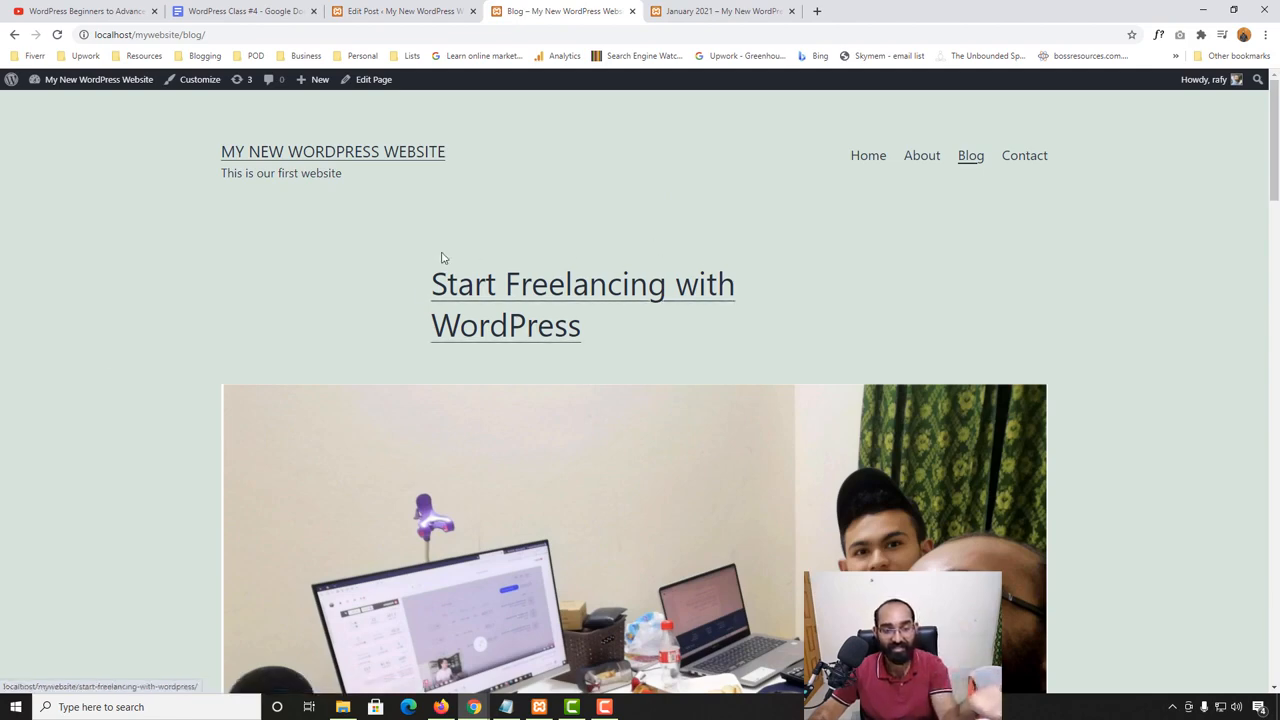
{"action": "scroll", "coordinate": [100, 371], "scroll_direction": "down", "scroll_amount": 8}
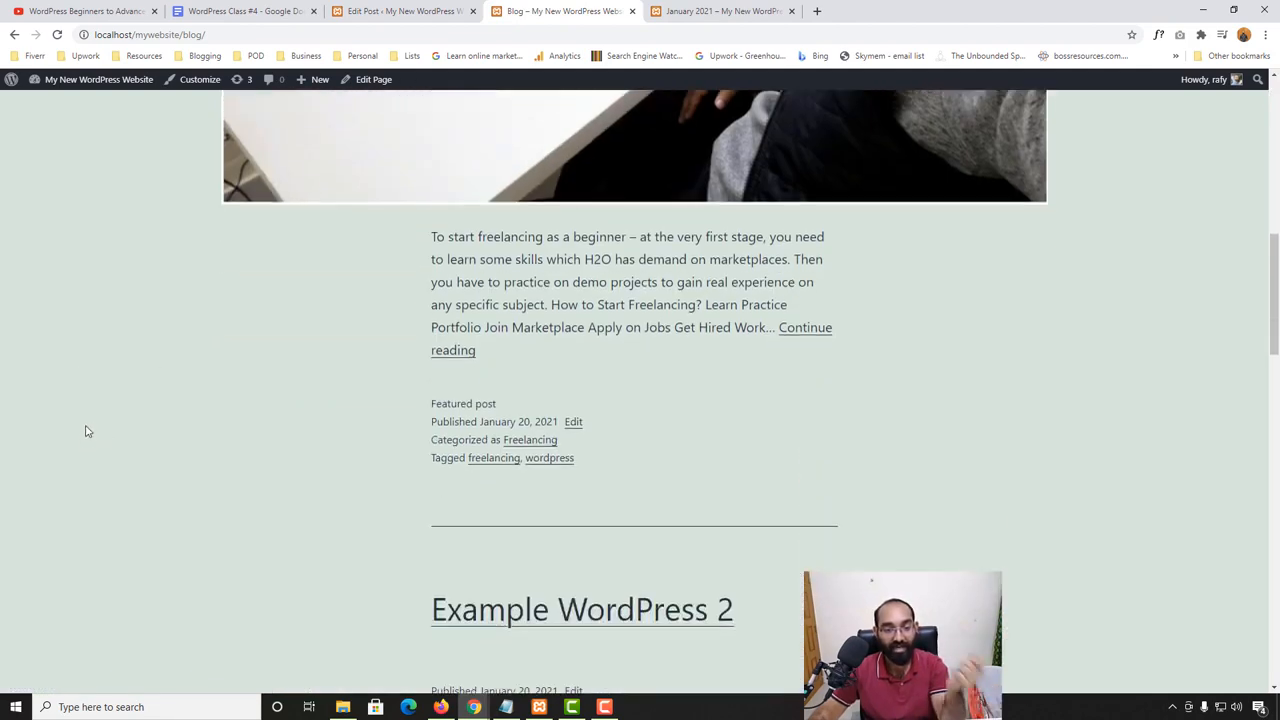
{"action": "scroll", "coordinate": [86, 431], "scroll_direction": "down", "scroll_amount": 3}
{"action": "scroll", "coordinate": [620, 345], "scroll_direction": "down", "scroll_amount": 3}
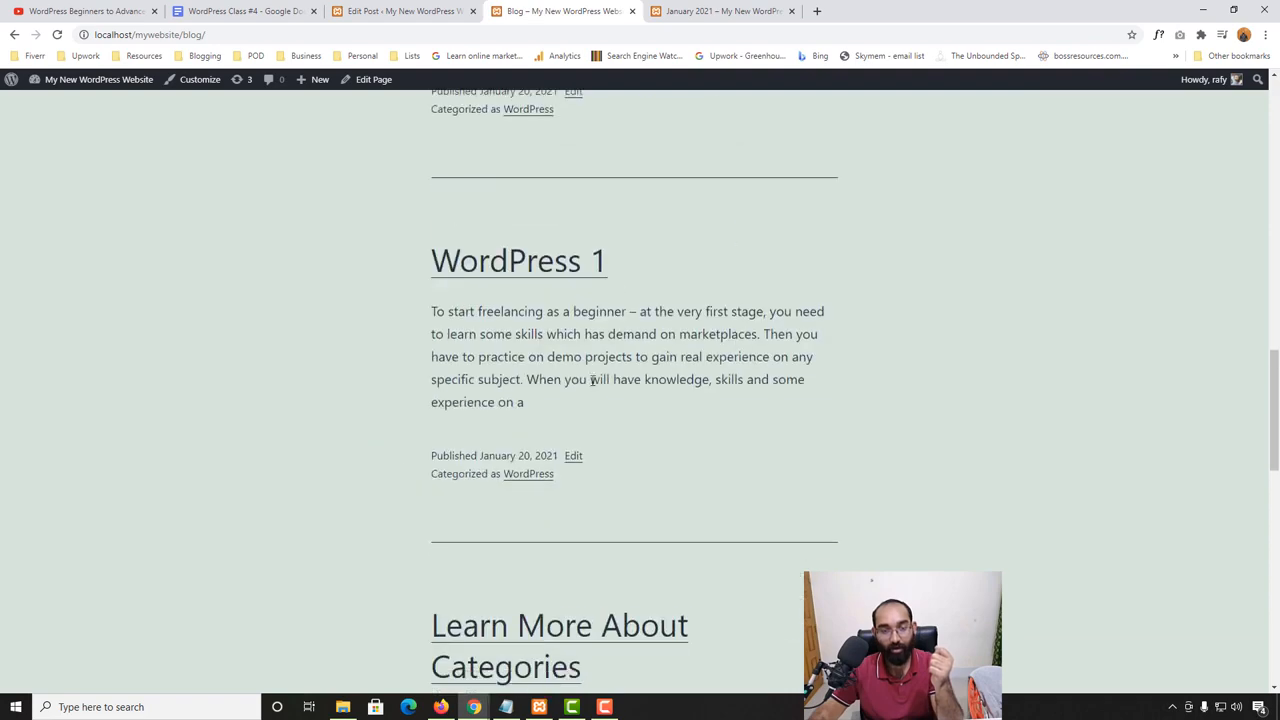
{"action": "scroll", "coordinate": [592, 380], "scroll_direction": "down", "scroll_amount": 10}
{"action": "scroll", "coordinate": [509, 477], "scroll_direction": "up", "scroll_amount": 5}
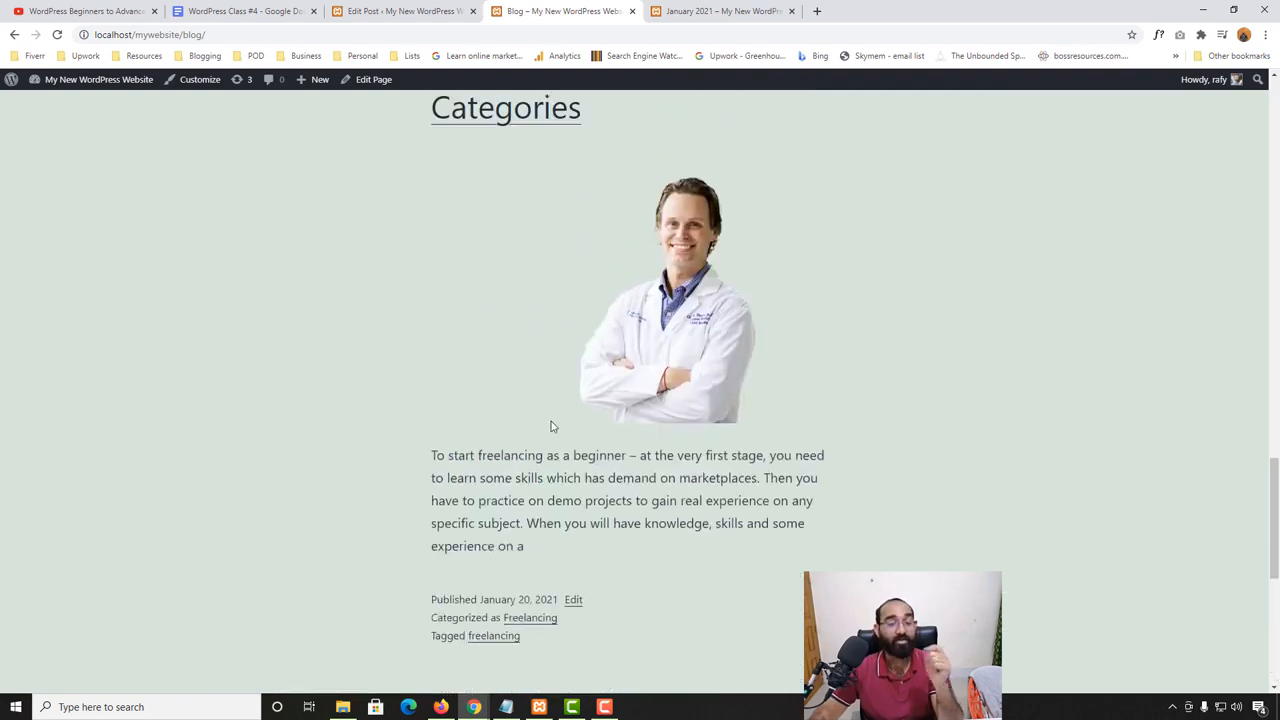
{"action": "scroll", "coordinate": [553, 427], "scroll_direction": "up", "scroll_amount": 9}
- Open the post's revisions from the editor and examine the content differences in the current revision
{"action": "left_click", "coordinate": [401, 10]}
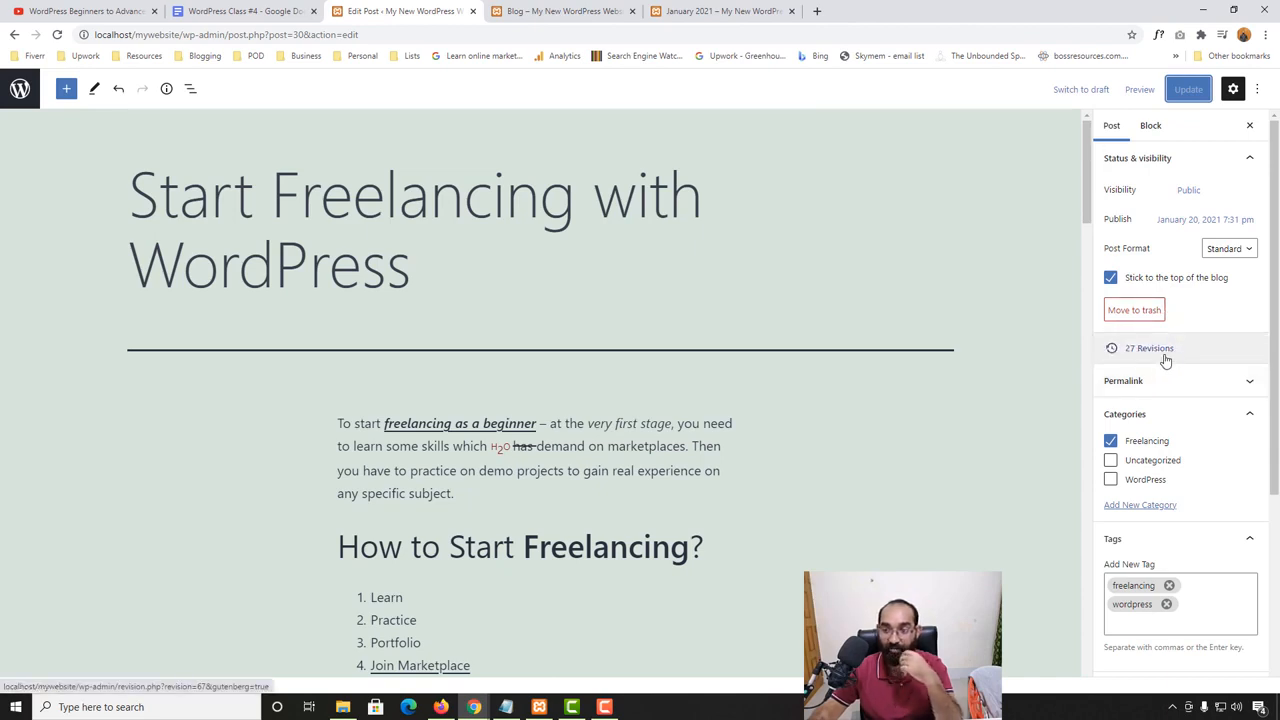
{"action": "left_click", "coordinate": [1165, 358]}
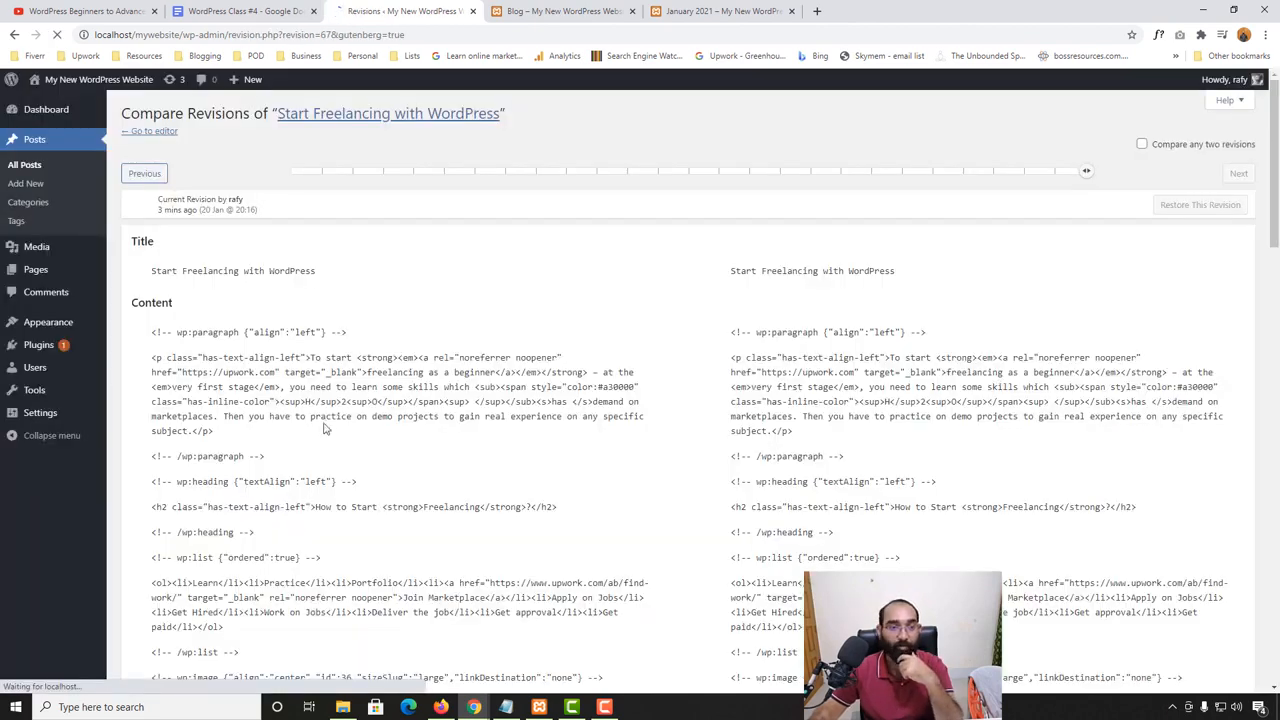
{"action": "scroll", "coordinate": [447, 513], "scroll_direction": "down", "scroll_amount": 15}
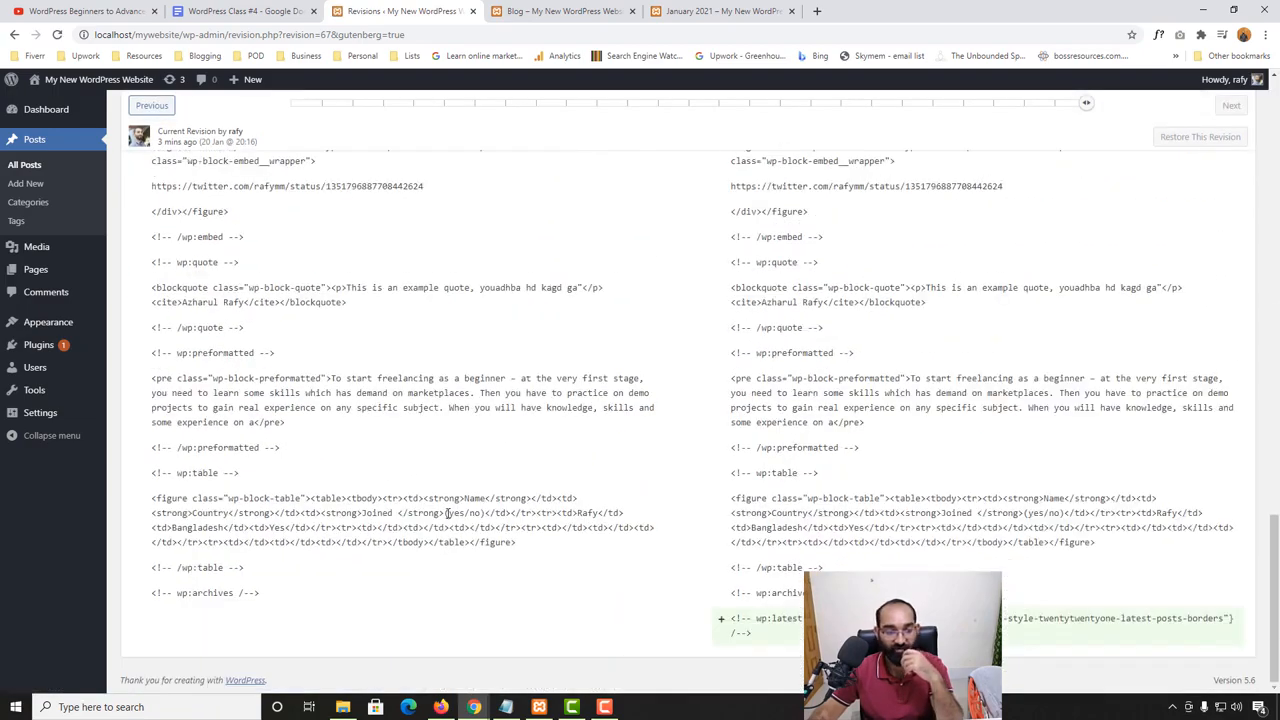
- Browse older revisions of the post and compare the content differences in each
{"action": "scroll", "coordinate": [447, 513], "scroll_direction": "up", "scroll_amount": 12}
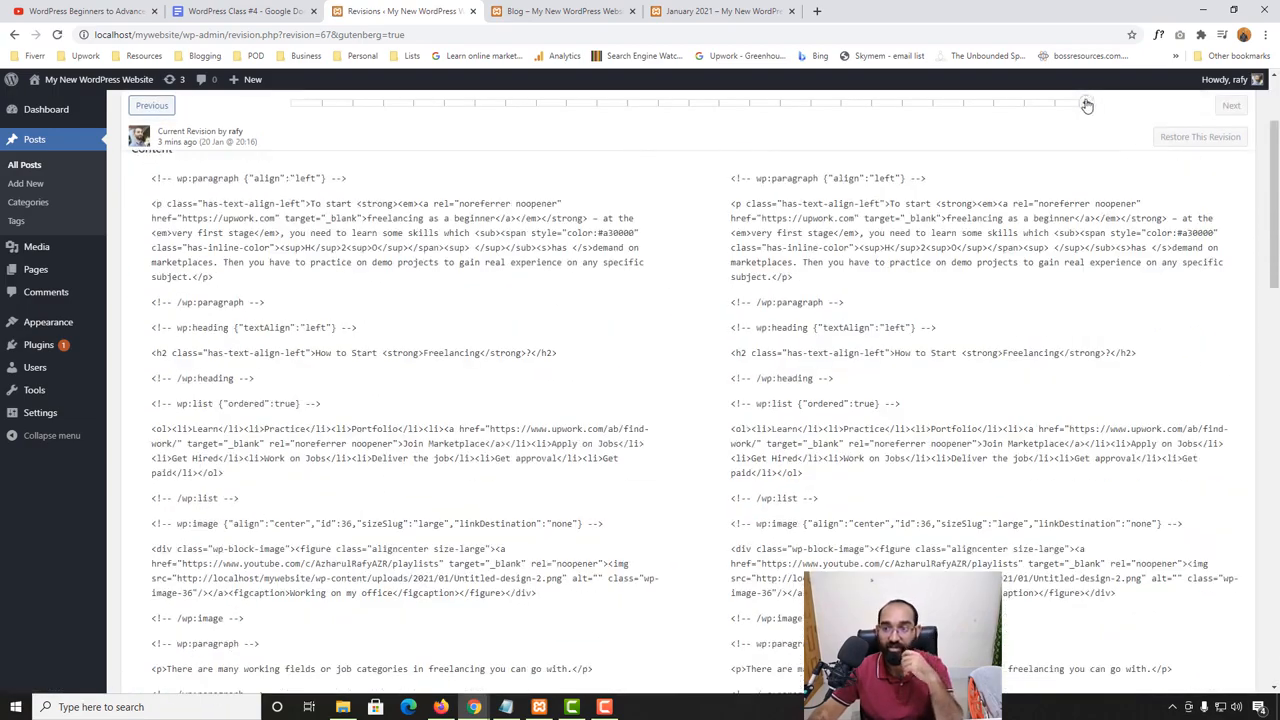
{"action": "left_click_drag", "start_coordinate": [1086, 105], "coordinate": [872, 105]}
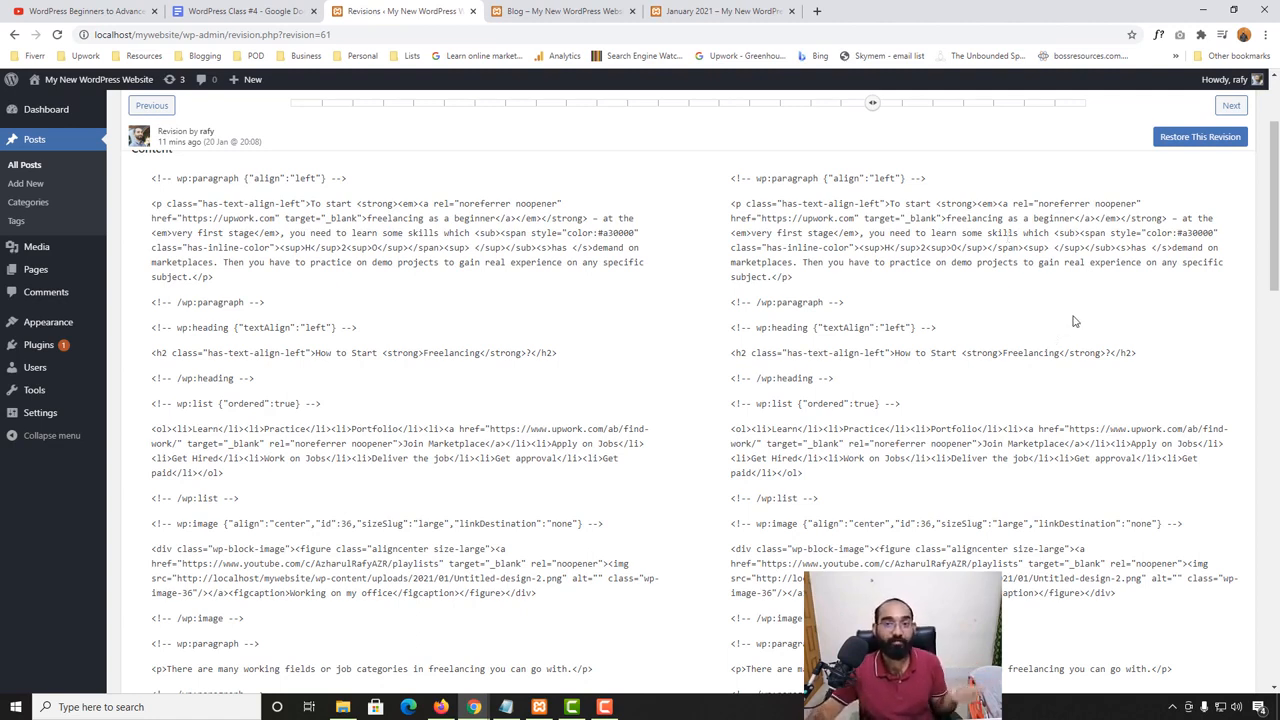
{"action": "left_click_drag", "start_coordinate": [873, 104], "coordinate": [1054, 106]}
{"action": "scroll", "coordinate": [864, 432], "scroll_direction": "down", "scroll_amount": 10}
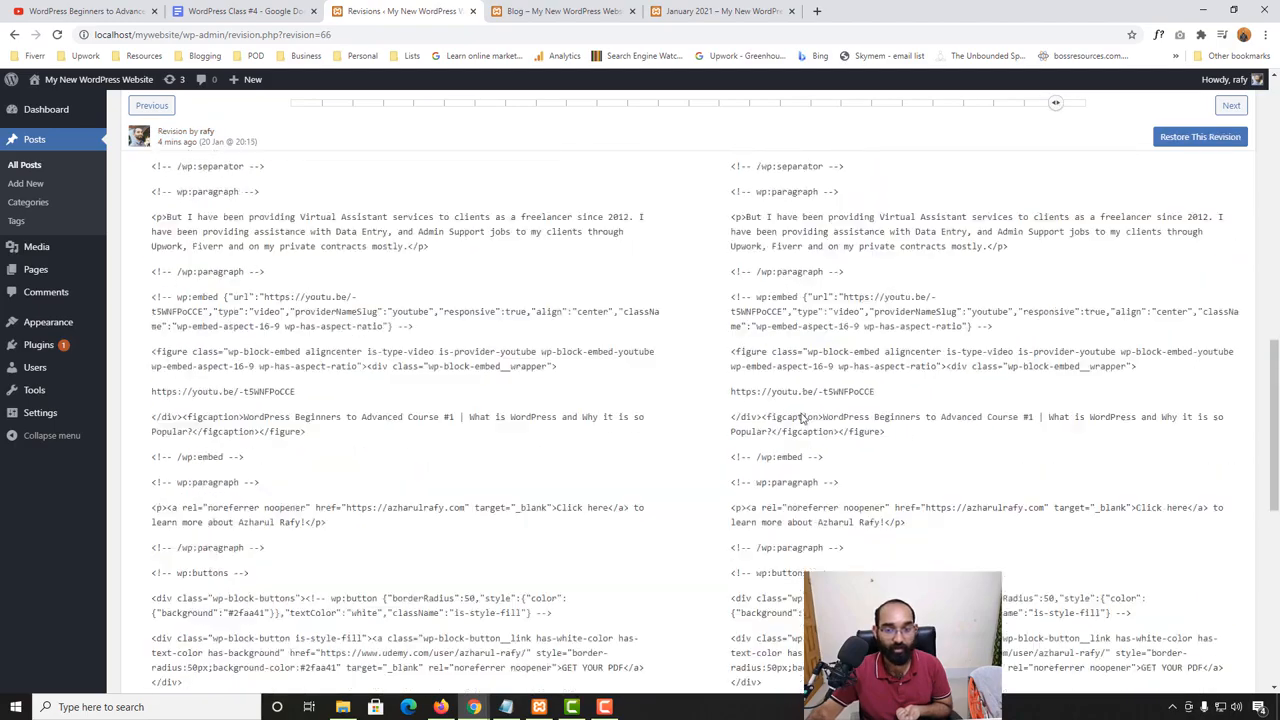
{"action": "scroll", "coordinate": [864, 432], "scroll_direction": "down", "scroll_amount": 1}
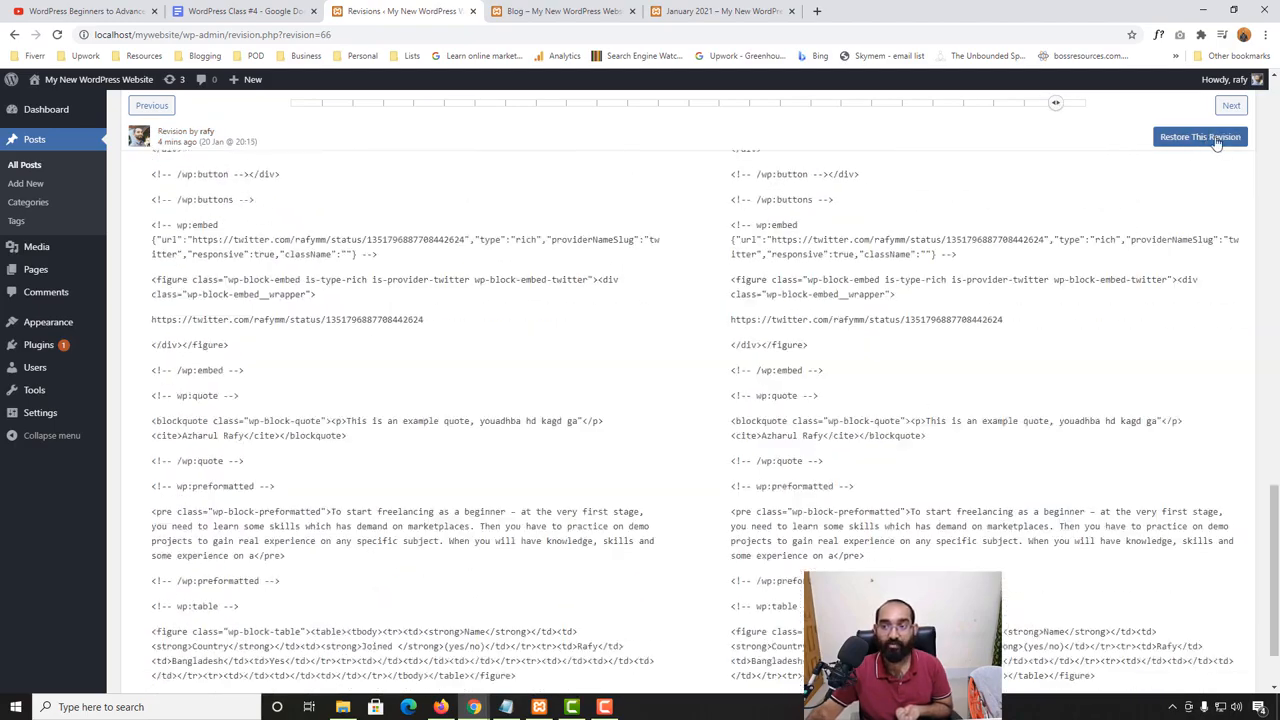
{"action": "scroll", "coordinate": [486, 337], "scroll_direction": "up", "scroll_amount": 12}
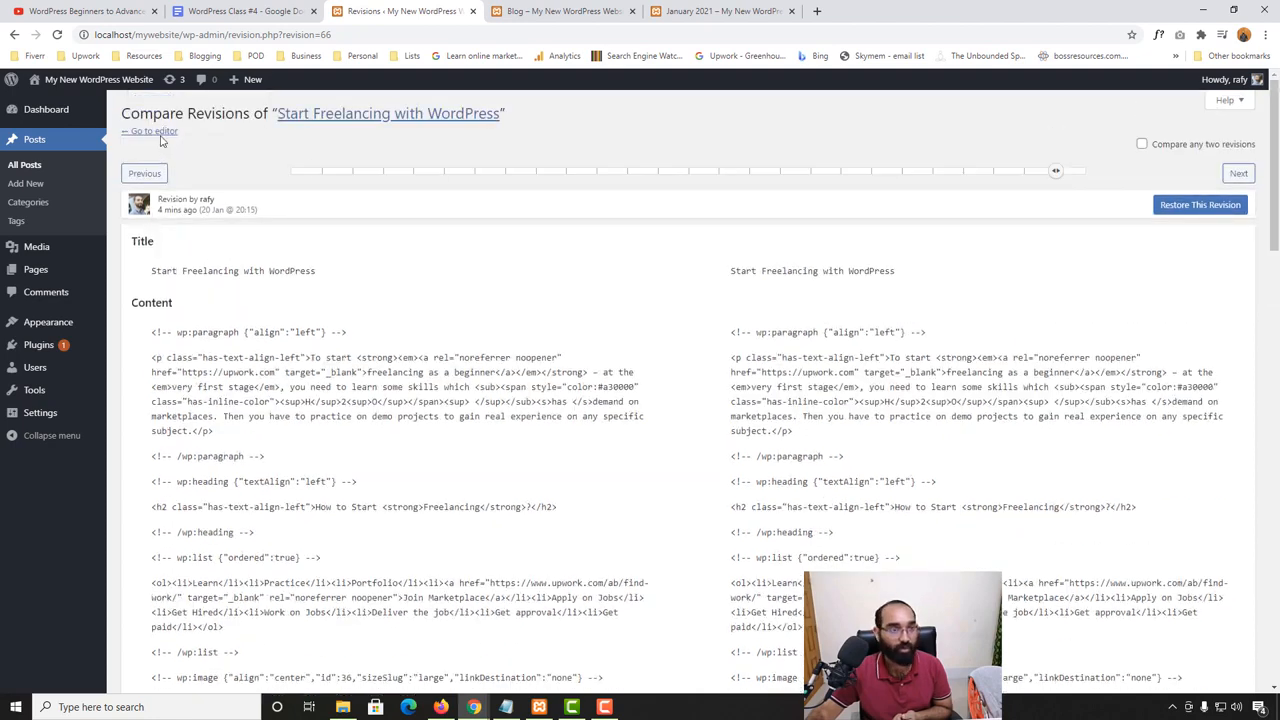
- Return to the post editor, show the permalink settings with the URL slug, and update the post
{"action": "left_click", "coordinate": [155, 131]}
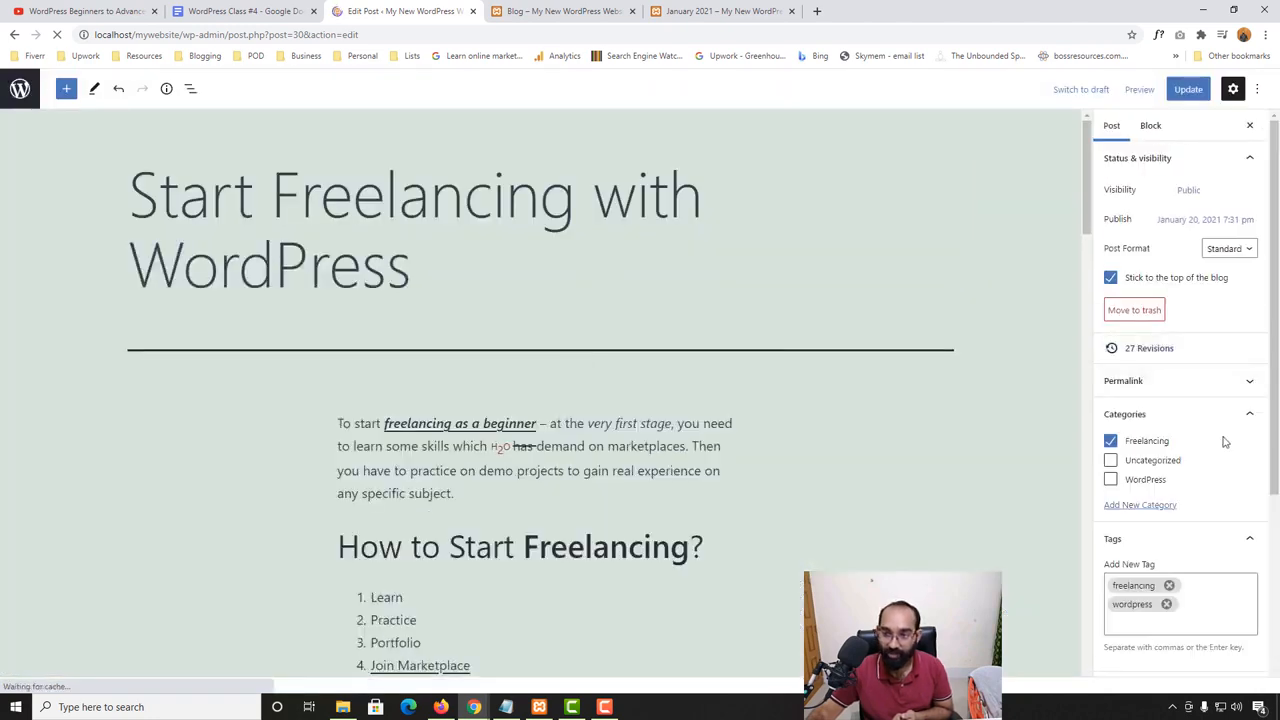
{"action": "left_click", "coordinate": [1180, 381]}
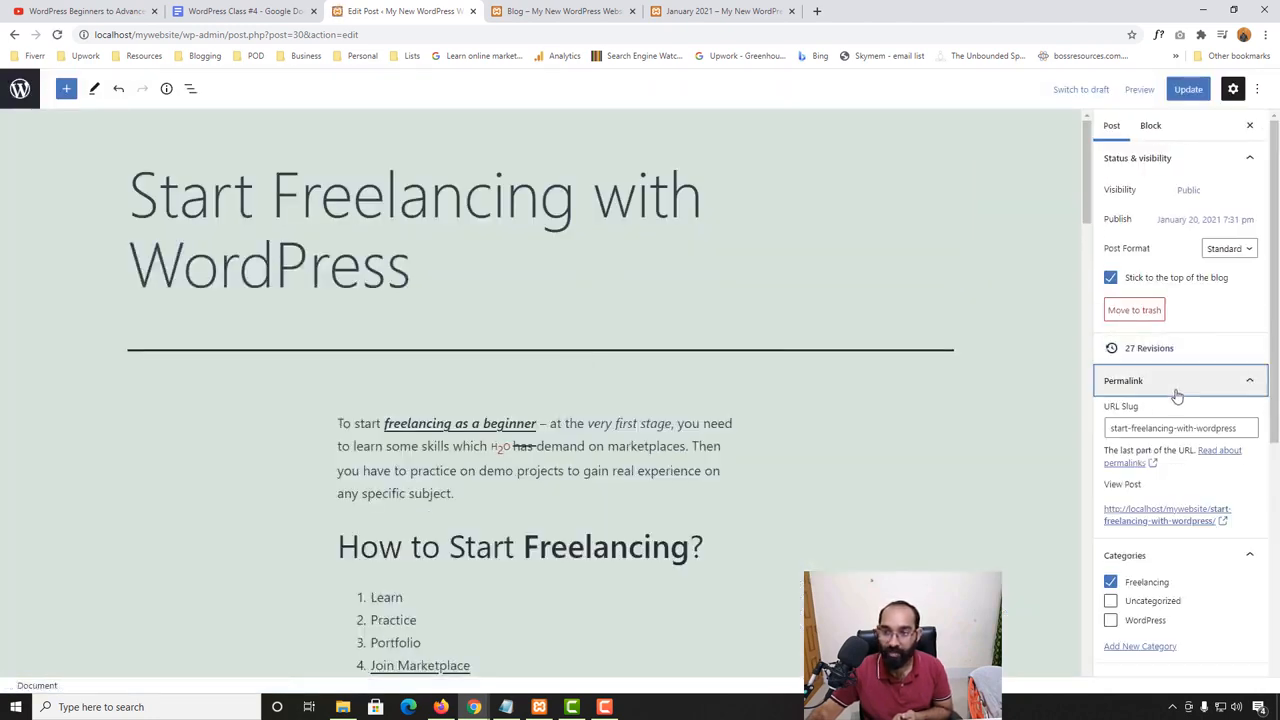
{"action": "left_click_drag", "start_coordinate": [1244, 430], "coordinate": [1106, 437]}
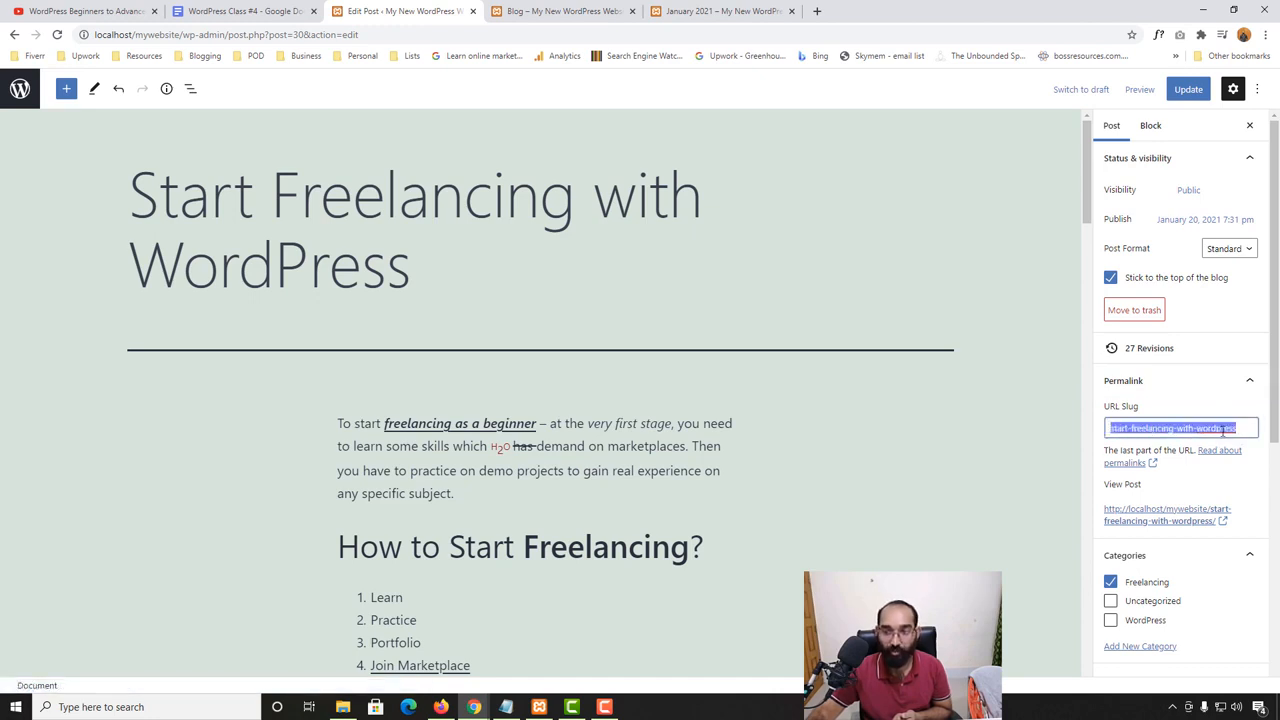
{"action": "left_click", "coordinate": [1174, 98]}
- Open "Start Freelancing with WordPress" from the Blog page and examine the slug in its web address
{"action": "left_click", "coordinate": [611, 8]}
{"action": "scroll", "coordinate": [568, 410], "scroll_direction": "up", "scroll_amount": 1}
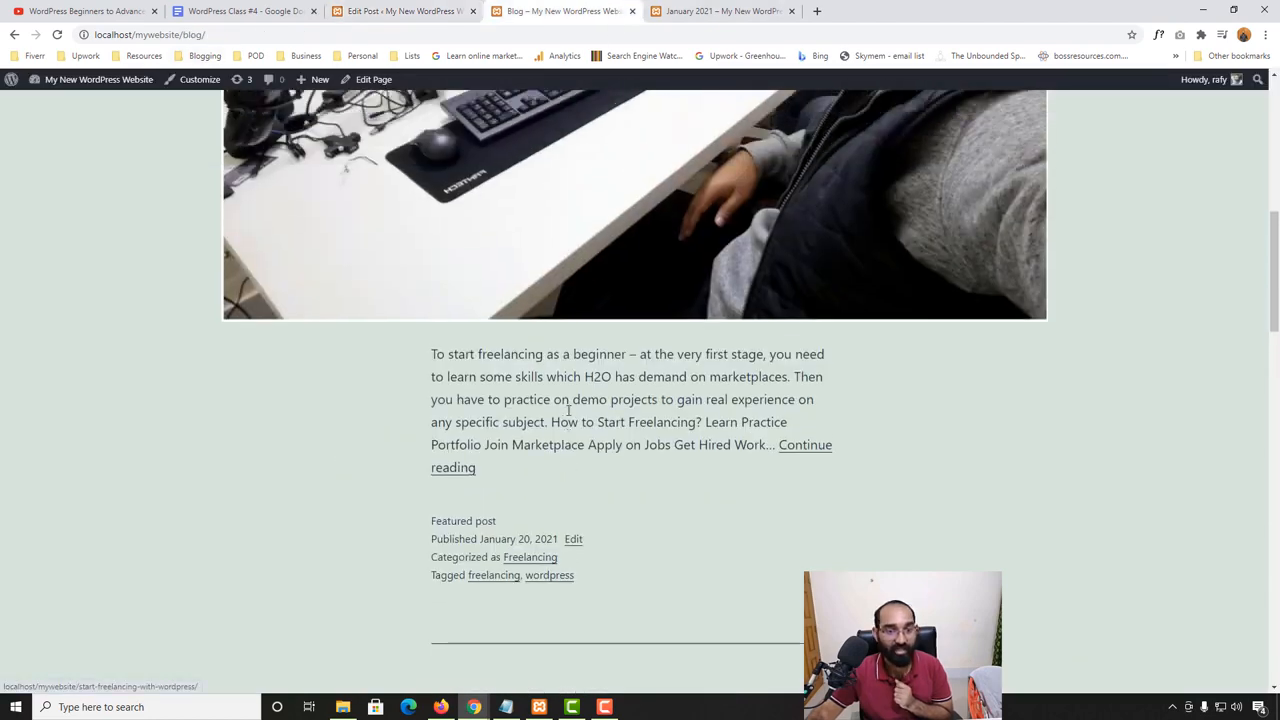
{"action": "scroll", "coordinate": [568, 410], "scroll_direction": "up", "scroll_amount": 4}
{"action": "left_click", "coordinate": [518, 322]}
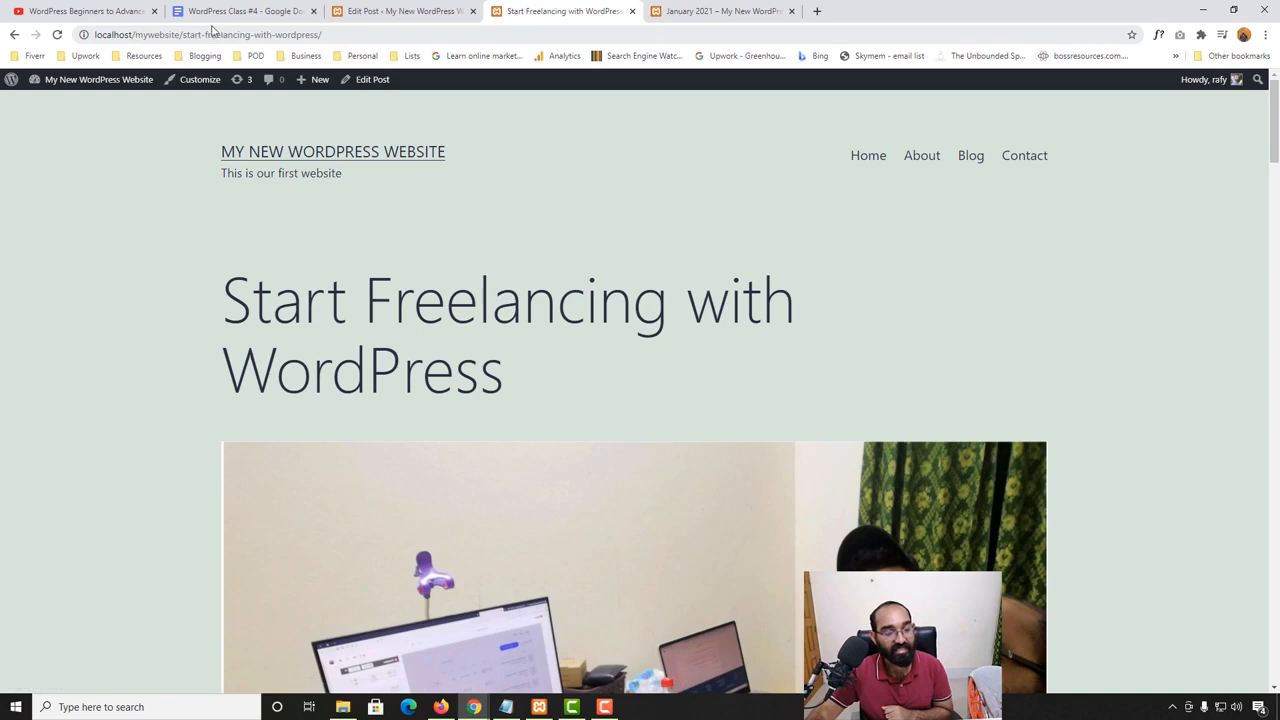
{"action": "left_click_drag", "start_coordinate": [183, 34], "coordinate": [303, 40]}
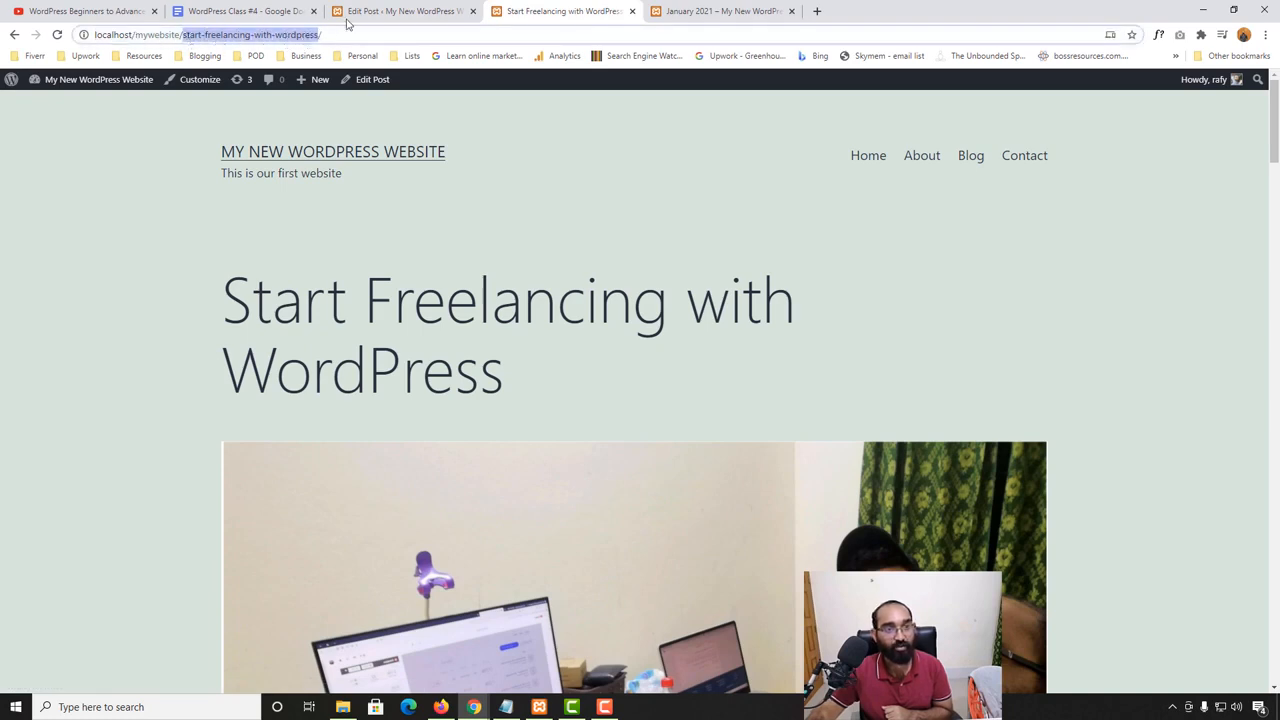
{"action": "left_click", "coordinate": [181, 34]}
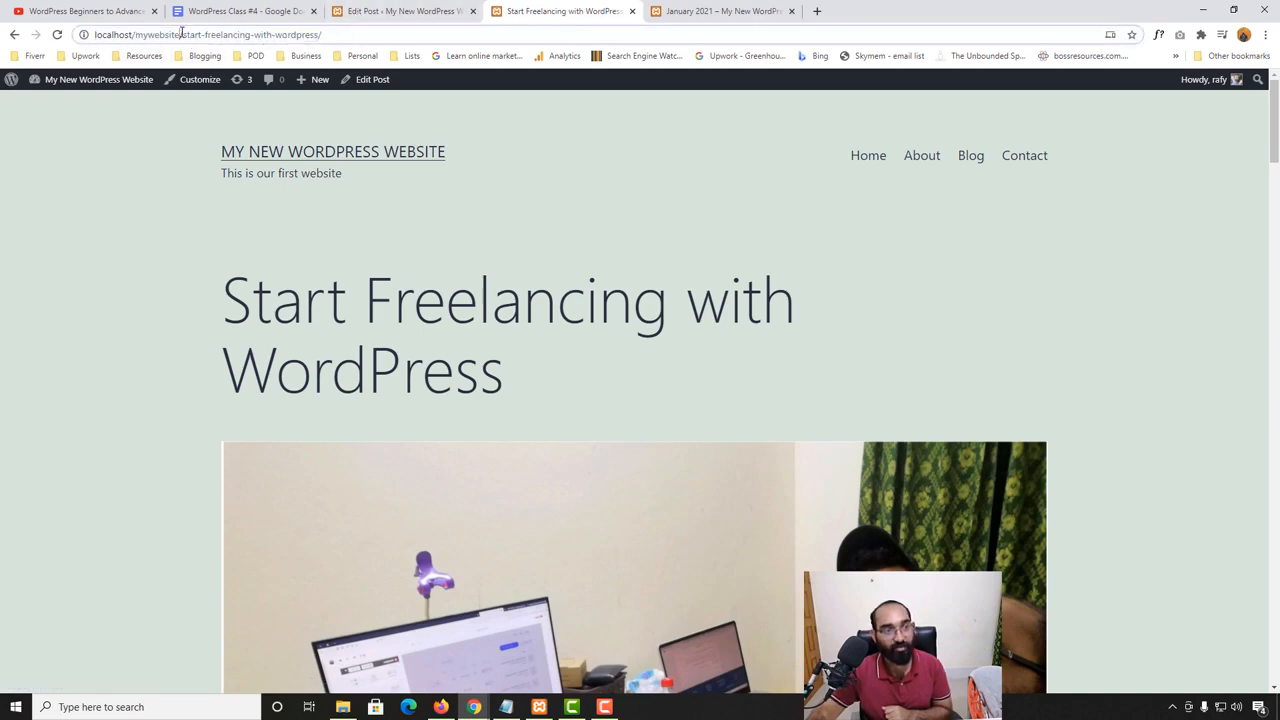
{"action": "left_click_drag", "start_coordinate": [183, 34], "coordinate": [334, 31]}
- Return to the post editor, set the post's URL slug to "permalink-example", and update the post
{"action": "left_click", "coordinate": [348, 13]}
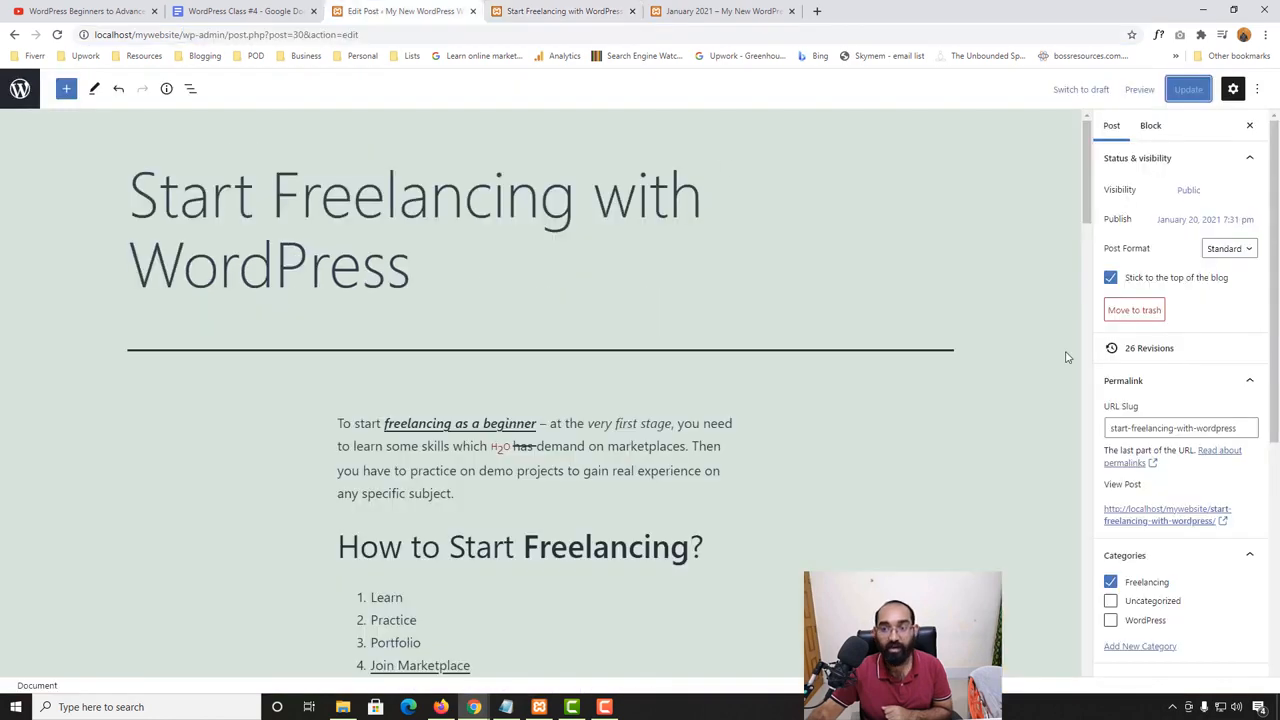
{"action": "scroll", "coordinate": [1203, 385], "scroll_direction": "down", "scroll_amount": 1}
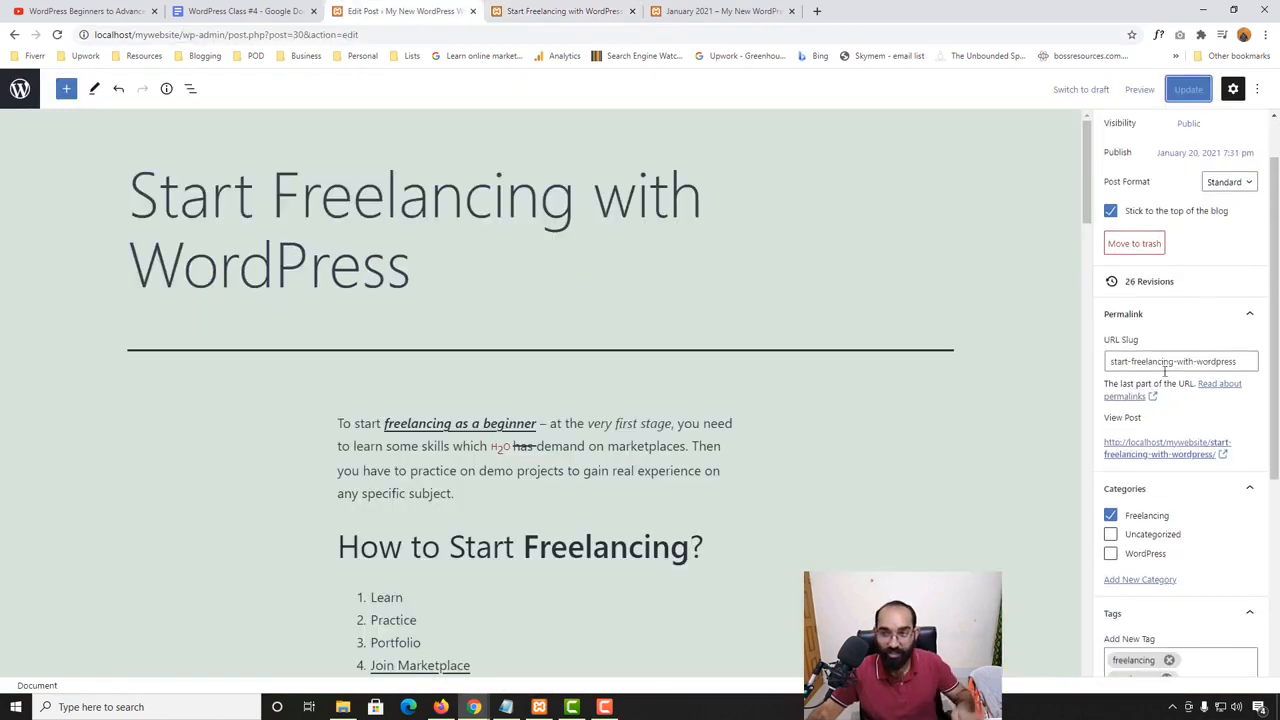
{"action": "left_click", "coordinate": [1132, 363]}
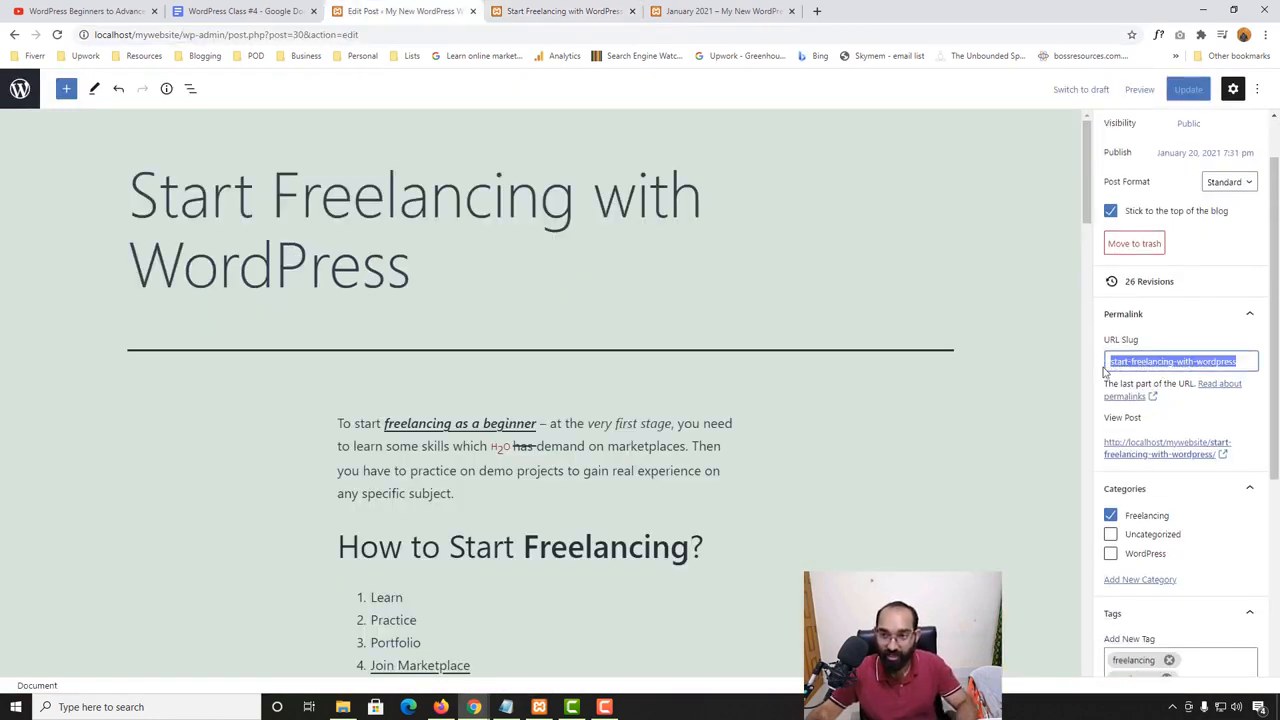
{"action": "left_click", "coordinate": [1163, 363]}
{"action": "key", "text": "ctrl+a"}
{"action": "type", "text": "p"}
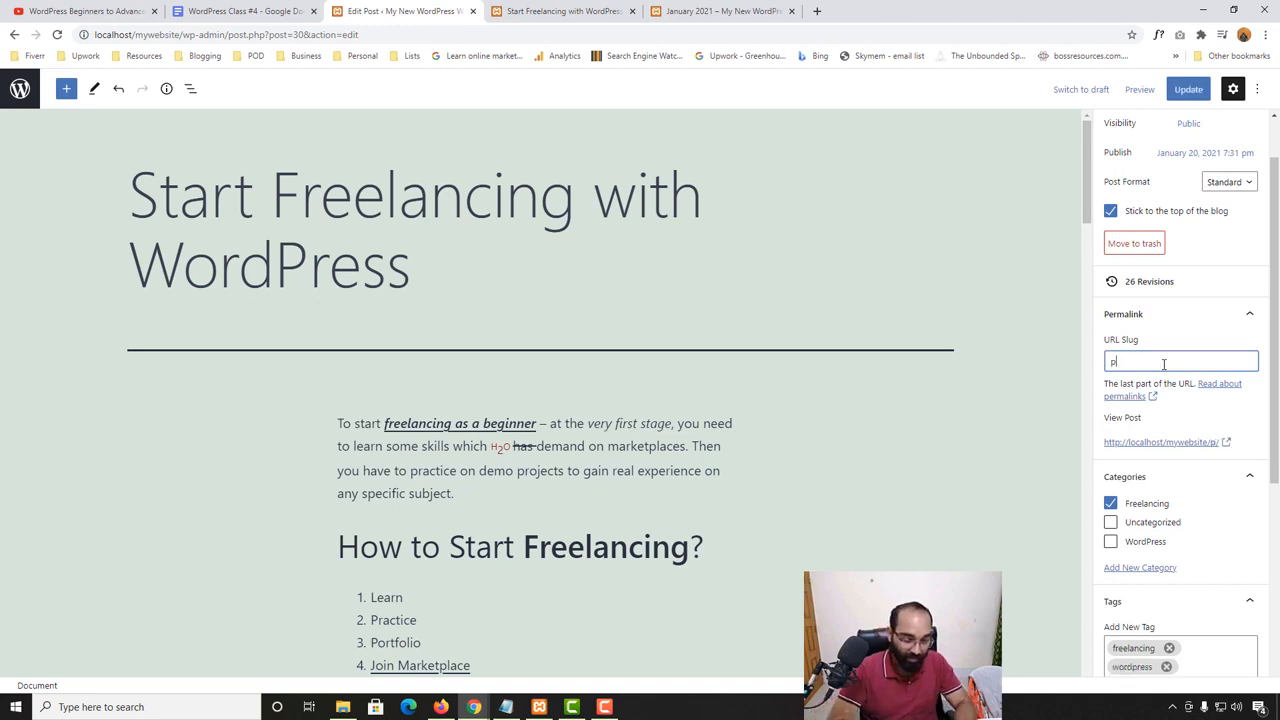
{"action": "type", "text": "ermalin"}
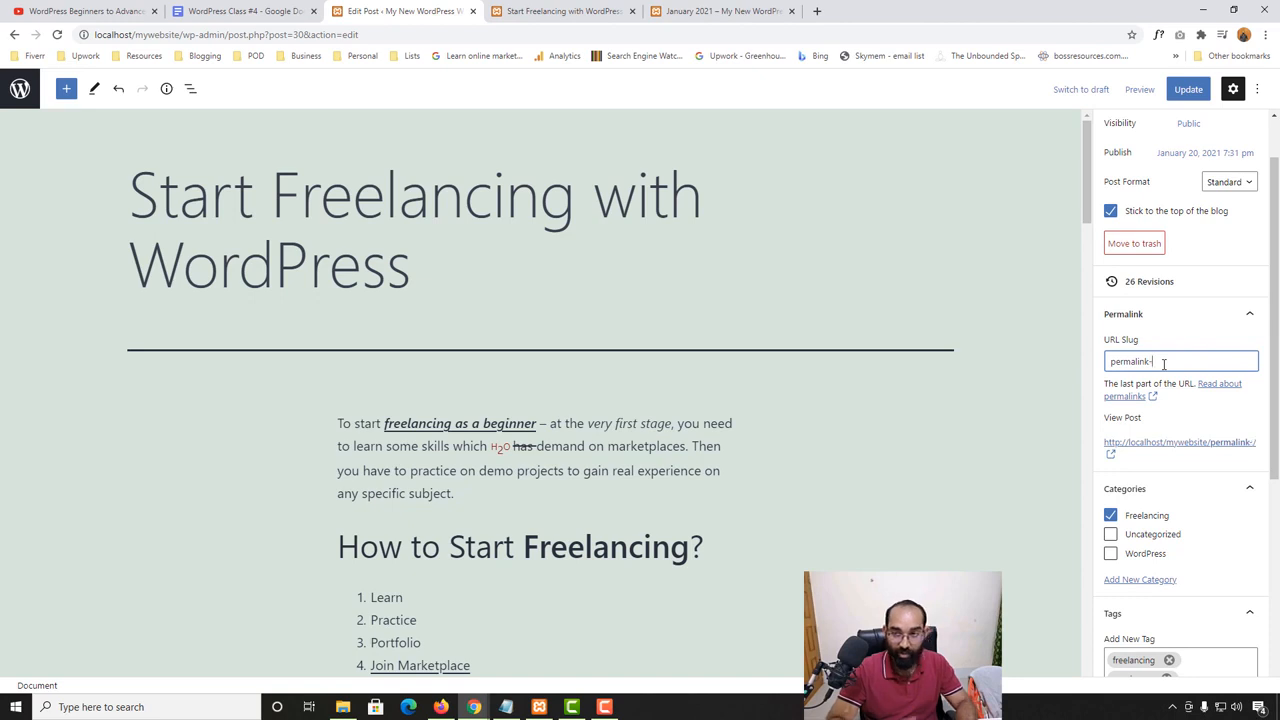
{"action": "type", "text": "k-"}
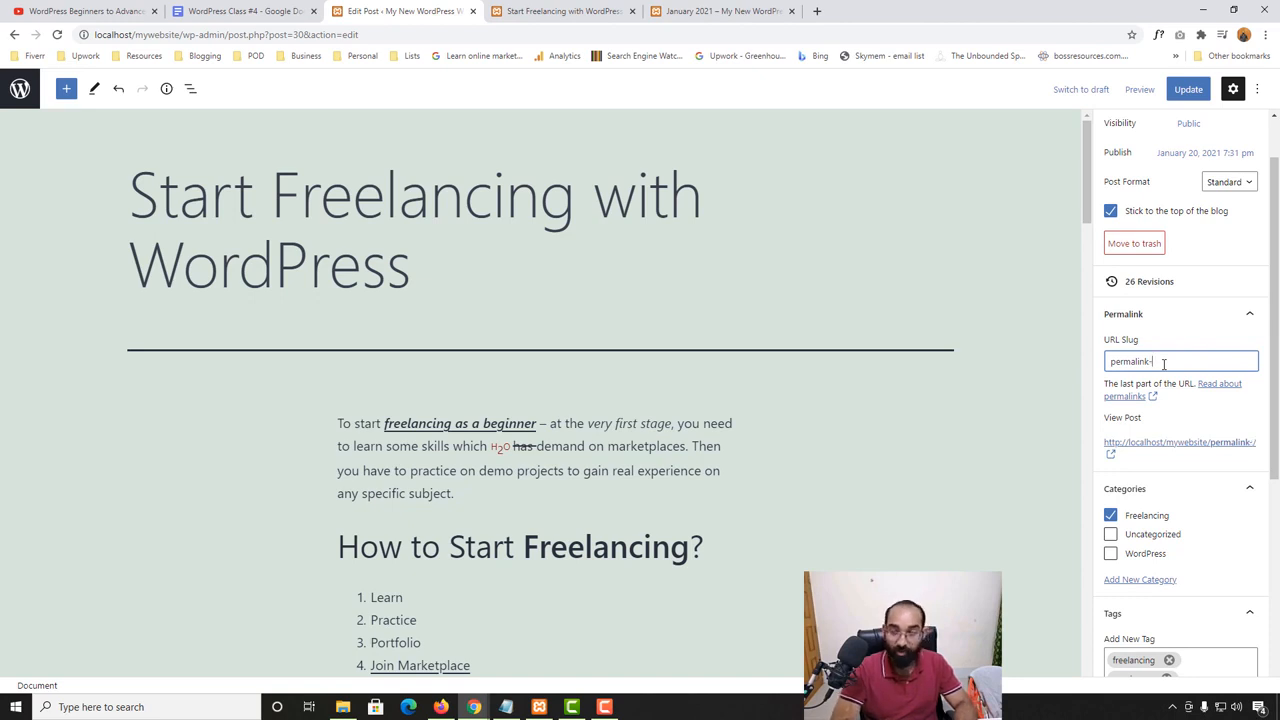
{"action": "type", "text": "example"}
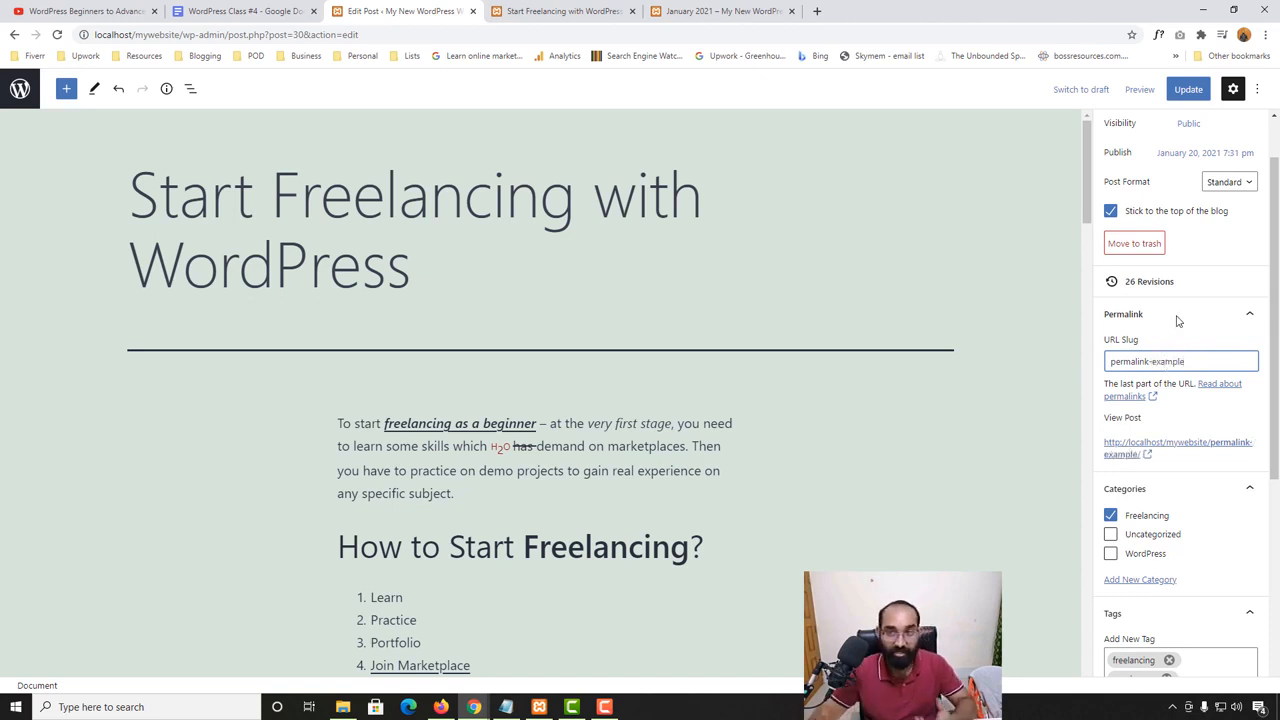
{"action": "left_click", "coordinate": [1188, 89]}
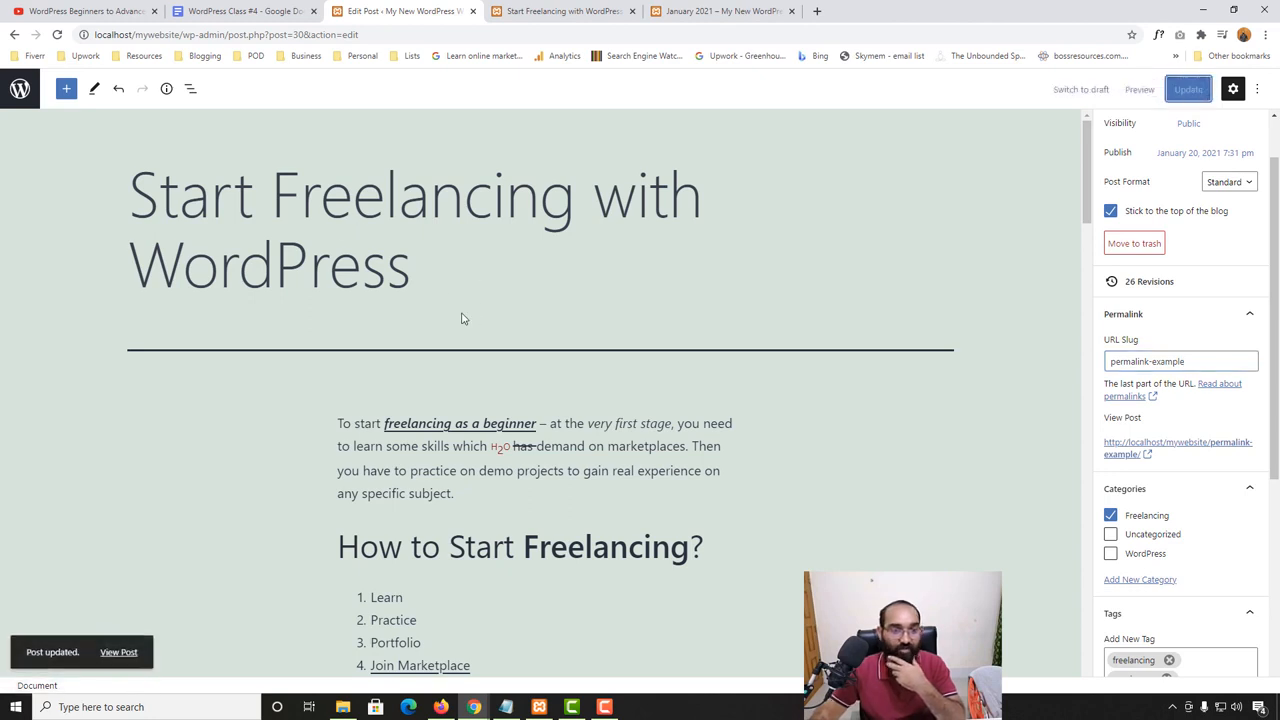
- Reload the published post's page and check the slug in its web address
{"action": "scroll", "coordinate": [431, 363], "scroll_direction": "down", "scroll_amount": 2}
{"action": "left_click", "coordinate": [563, 11]}
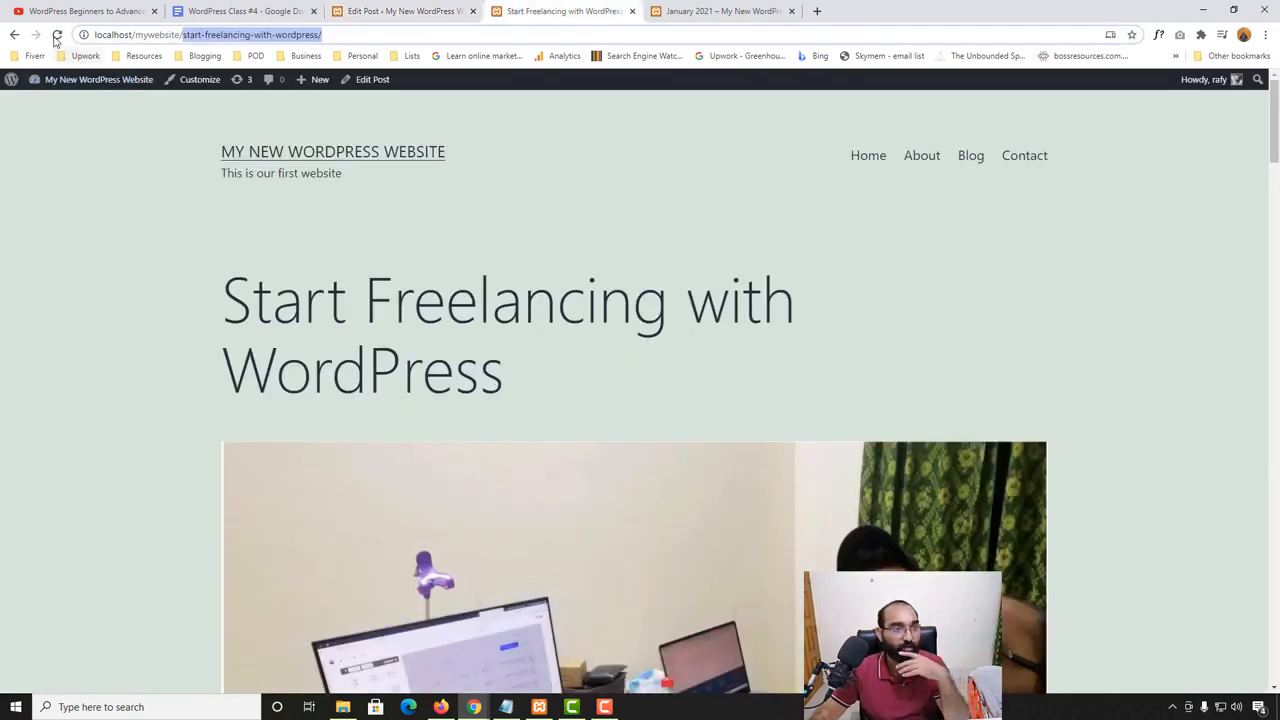
{"action": "left_click", "coordinate": [57, 36]}
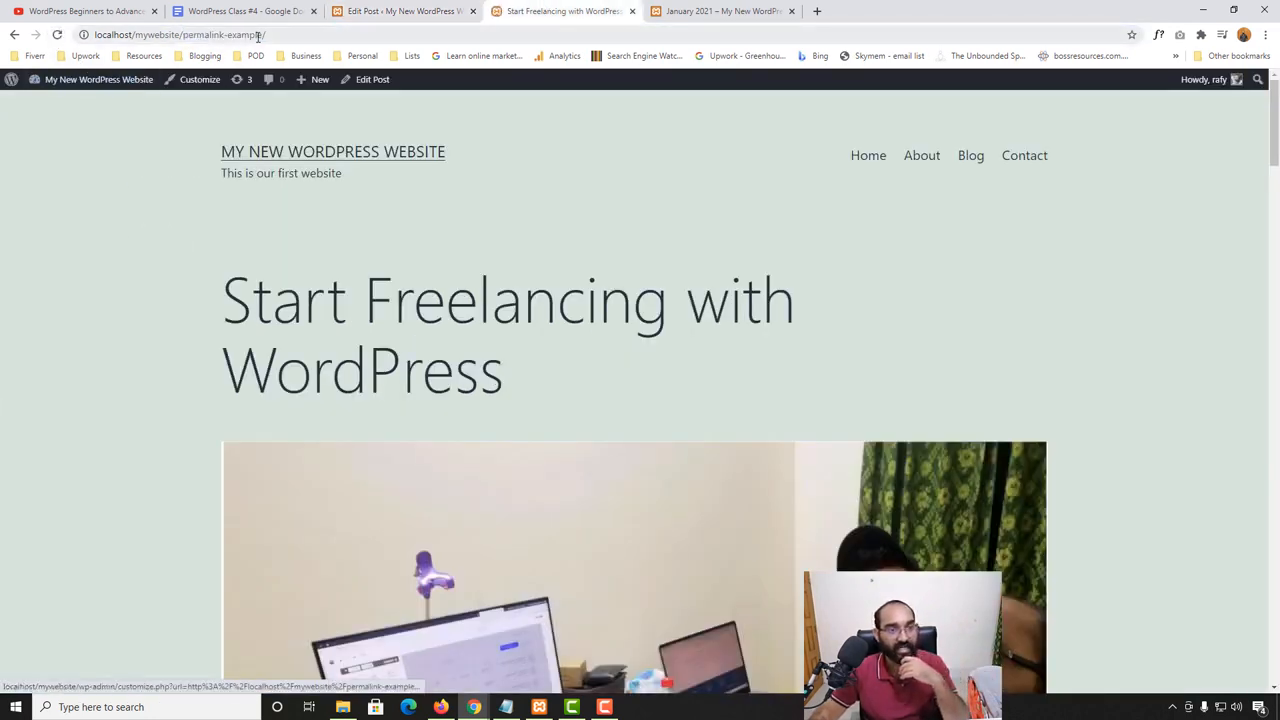
{"action": "left_click_drag", "start_coordinate": [264, 35], "coordinate": [183, 35]}
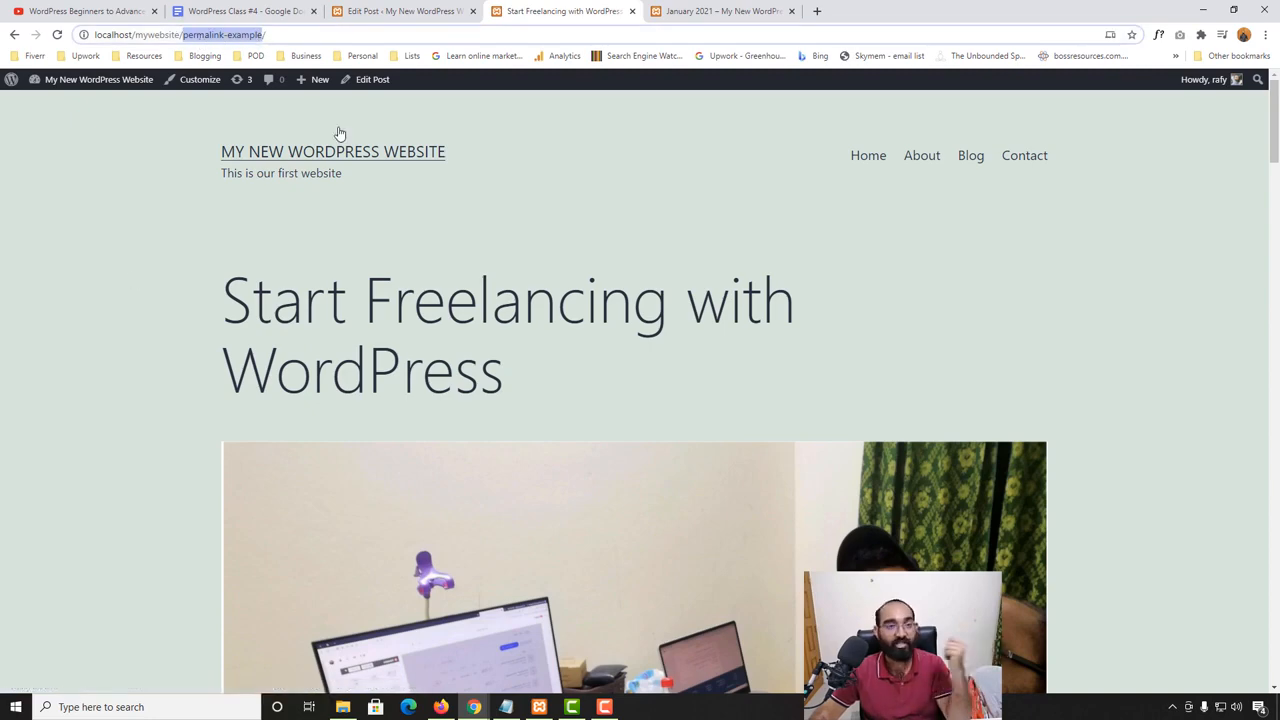
{"action": "left_click", "coordinate": [405, 11]}
{"action": "left_click", "coordinate": [563, 11]}
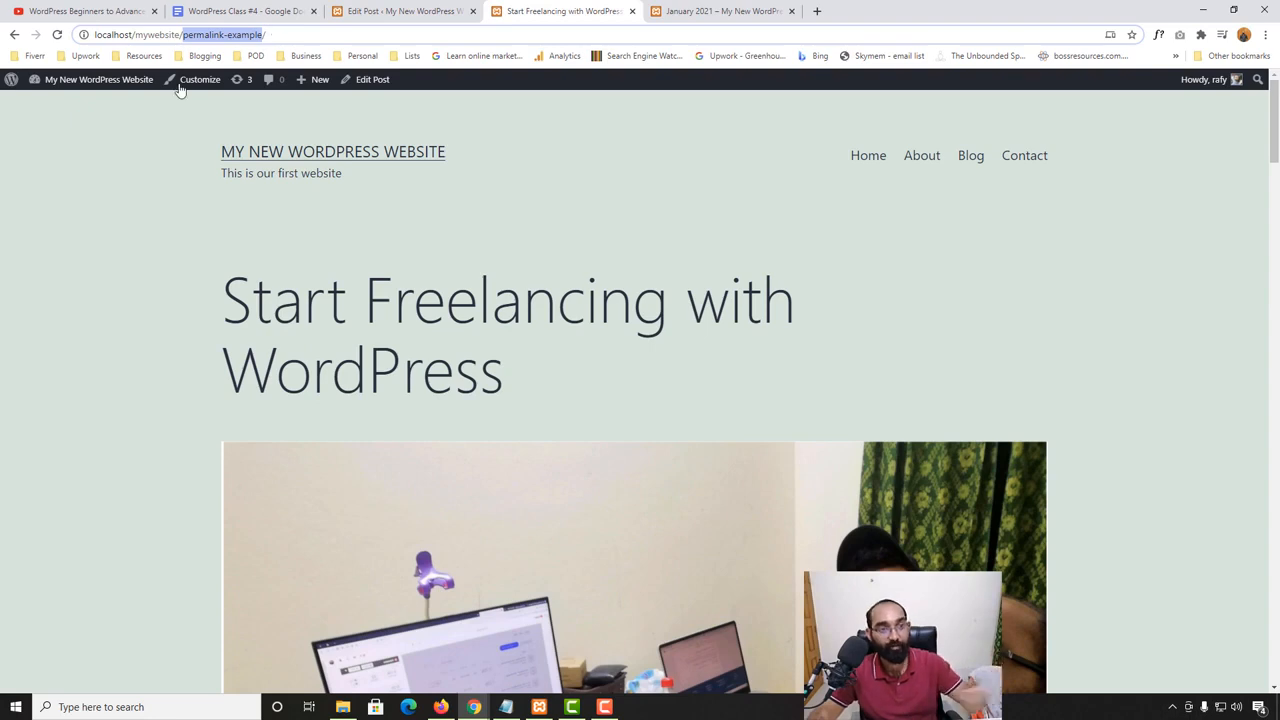
- Return to the post editor, review the category, tag and featured image settings, and expand the excerpt settings
{"action": "left_click", "coordinate": [400, 11]}
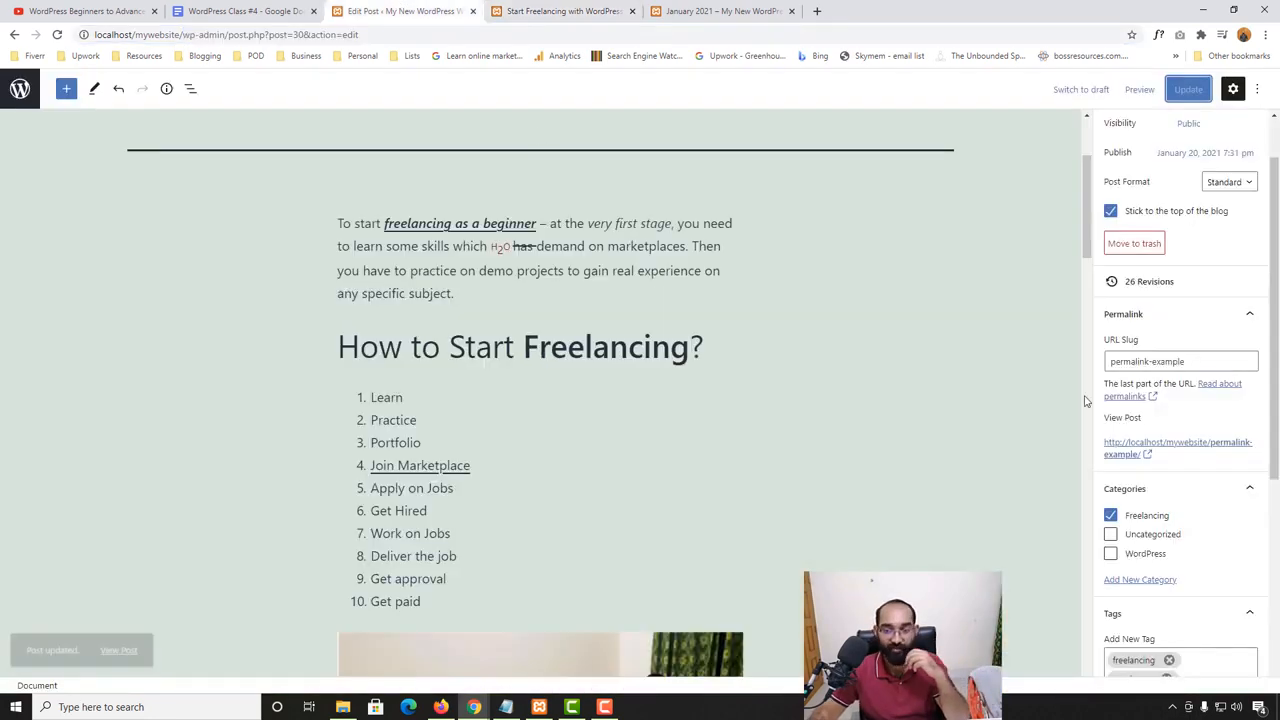
{"action": "scroll", "coordinate": [1248, 357], "scroll_direction": "down", "scroll_amount": 2}
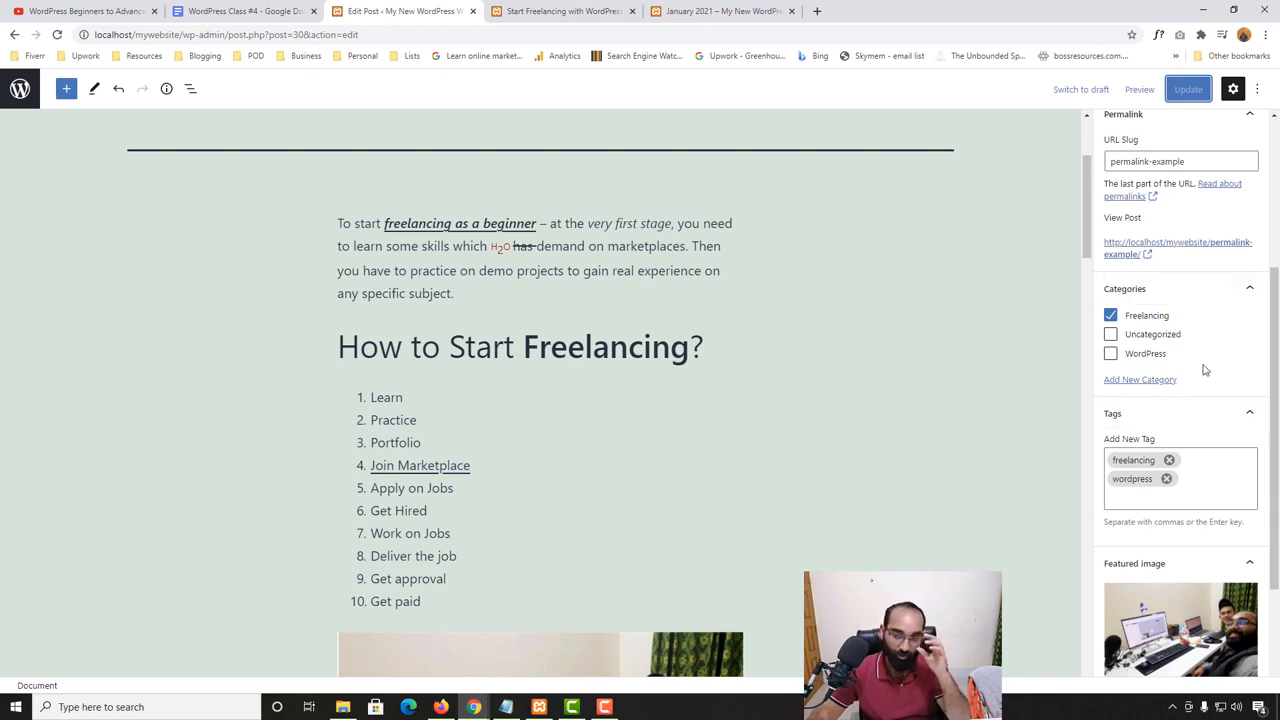
{"action": "scroll", "coordinate": [1190, 365], "scroll_direction": "down", "scroll_amount": 1}
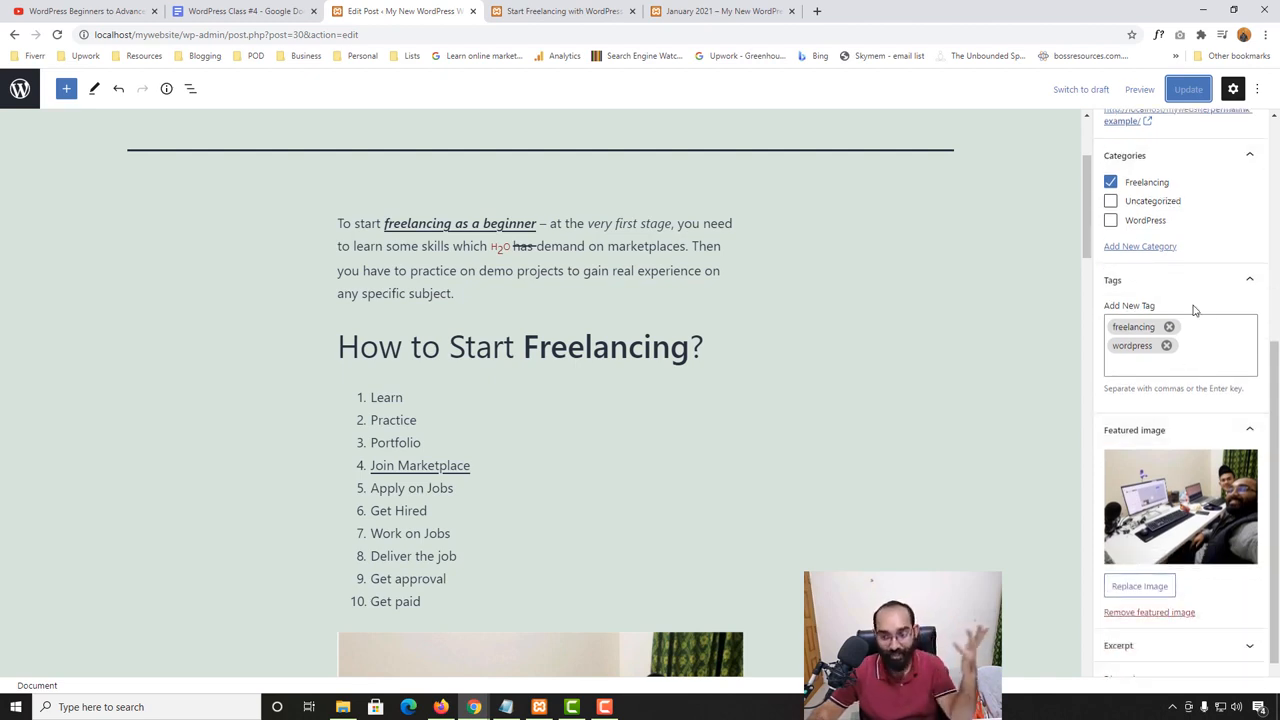
{"action": "scroll", "coordinate": [1200, 340], "scroll_direction": "down", "scroll_amount": 1}
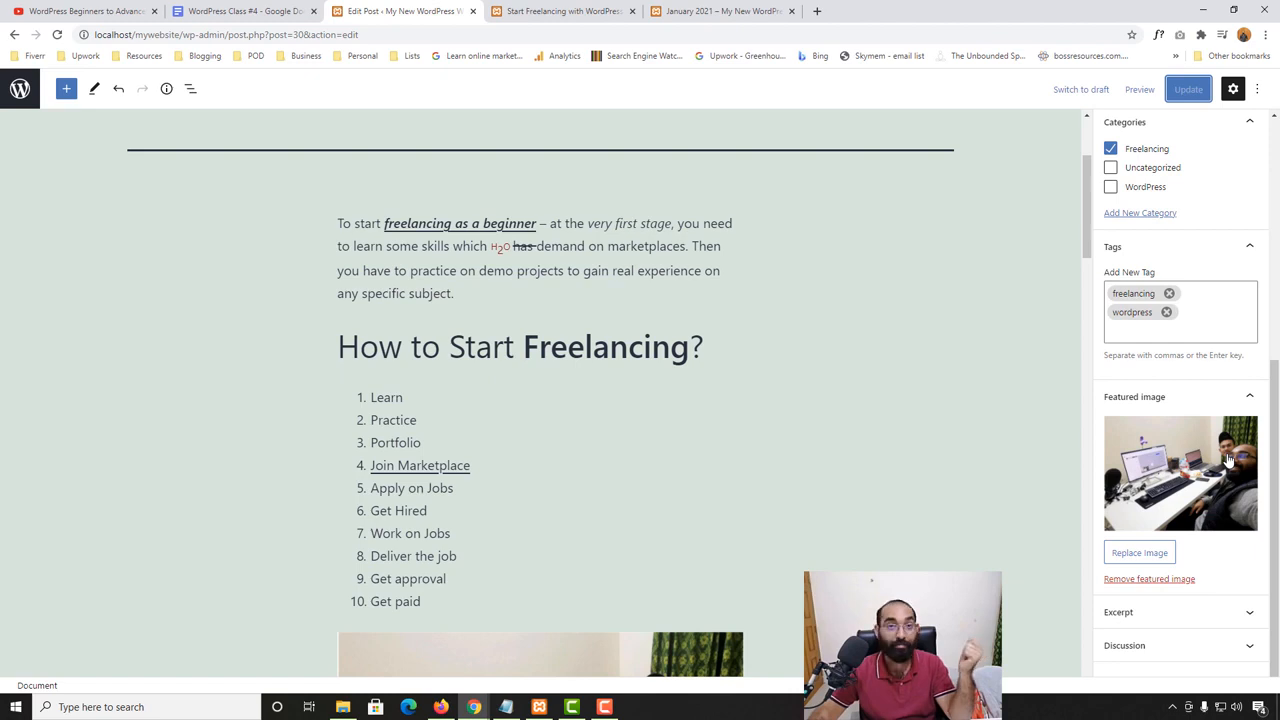
{"action": "left_click", "coordinate": [1141, 620]}
{"action": "scroll", "coordinate": [1141, 620], "scroll_direction": "down", "scroll_amount": 3}
{"action": "scroll", "coordinate": [325, 525], "scroll_direction": "up", "scroll_amount": 2}
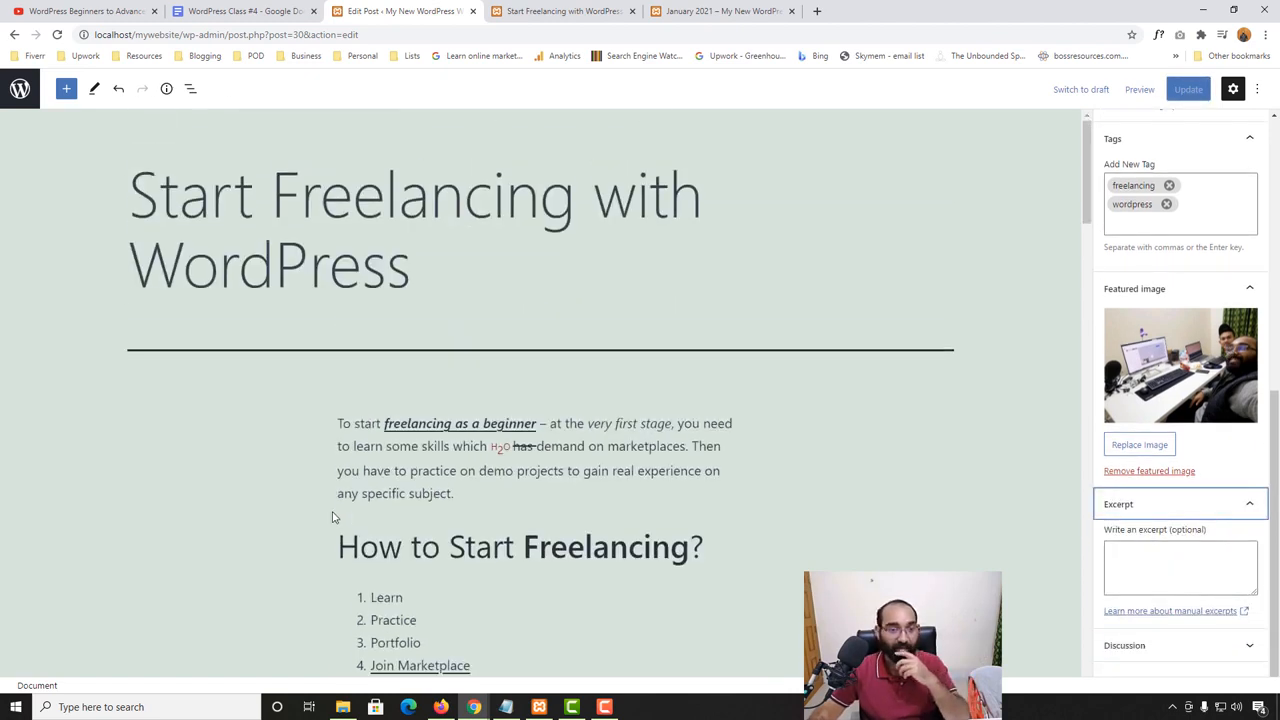
- Open the site's Blog page and examine the summary text shown under each post title
{"action": "left_click", "coordinate": [576, 8]}
{"action": "left_click", "coordinate": [978, 160]}
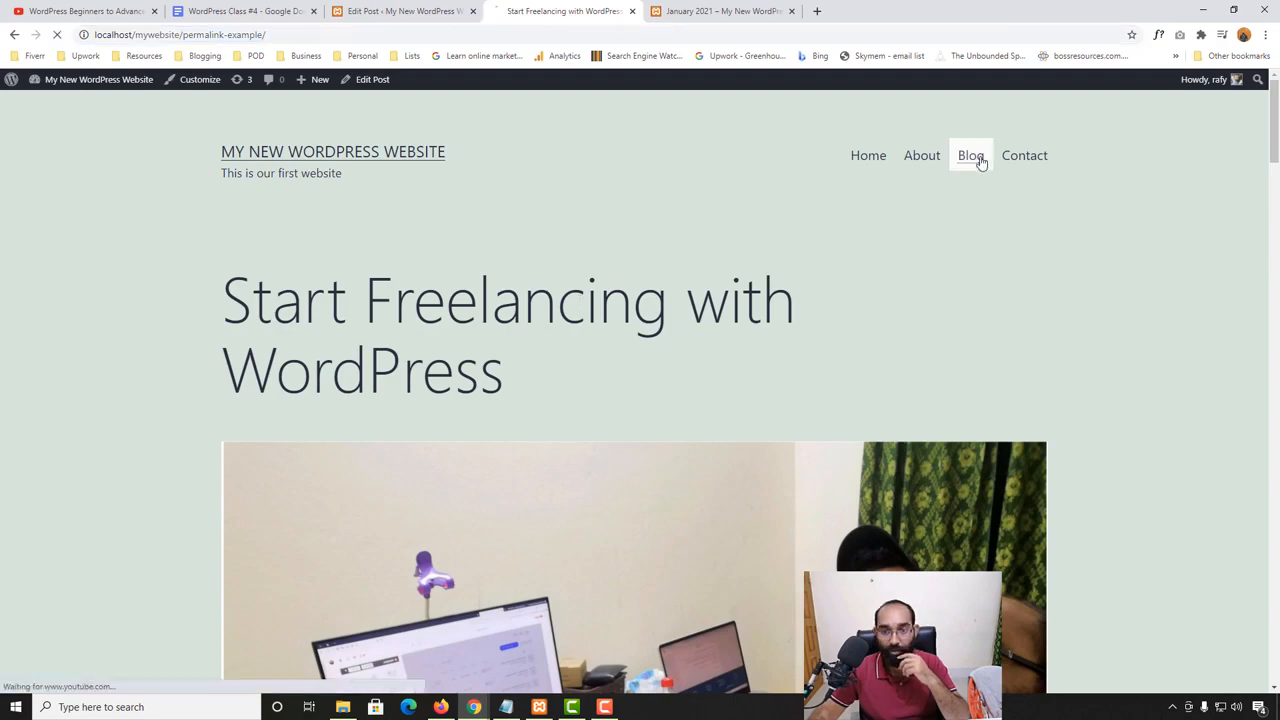
{"action": "scroll", "coordinate": [6, 449], "scroll_direction": "down", "scroll_amount": 9}
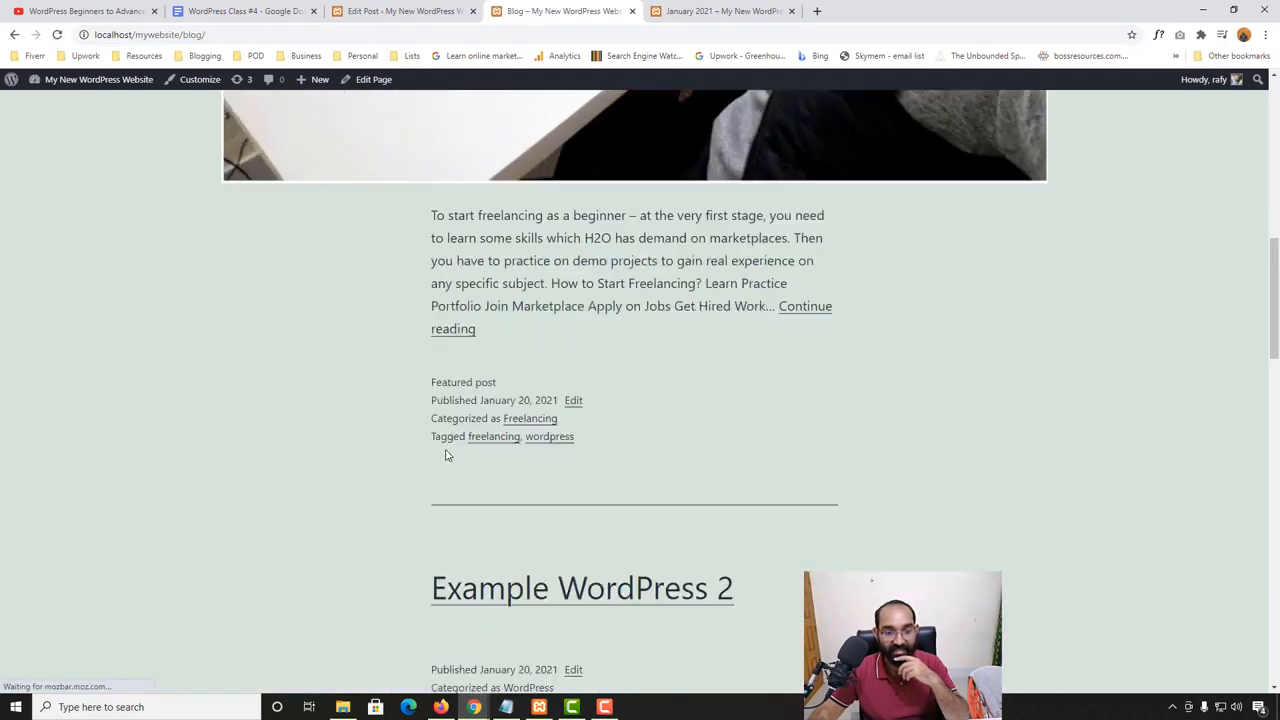
{"action": "scroll", "coordinate": [470, 447], "scroll_direction": "up", "scroll_amount": 2}
{"action": "left_click_drag", "start_coordinate": [425, 373], "coordinate": [489, 490]}
{"action": "scroll", "coordinate": [486, 490], "scroll_direction": "down", "scroll_amount": 5}
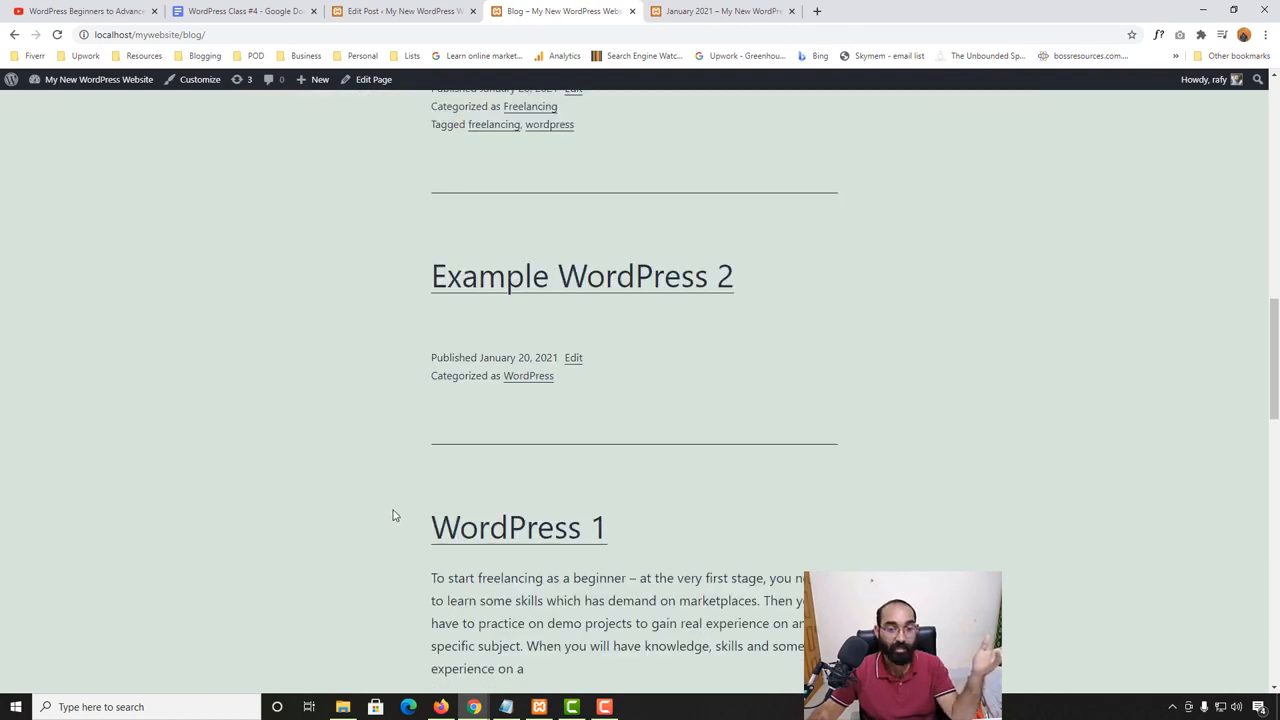
- Copy the post's paragraph beginning "You can start freelancing as a Web Developer" into its excerpt and update the post
{"action": "left_click", "coordinate": [400, 11]}
{"action": "left_click", "coordinate": [1134, 554]}
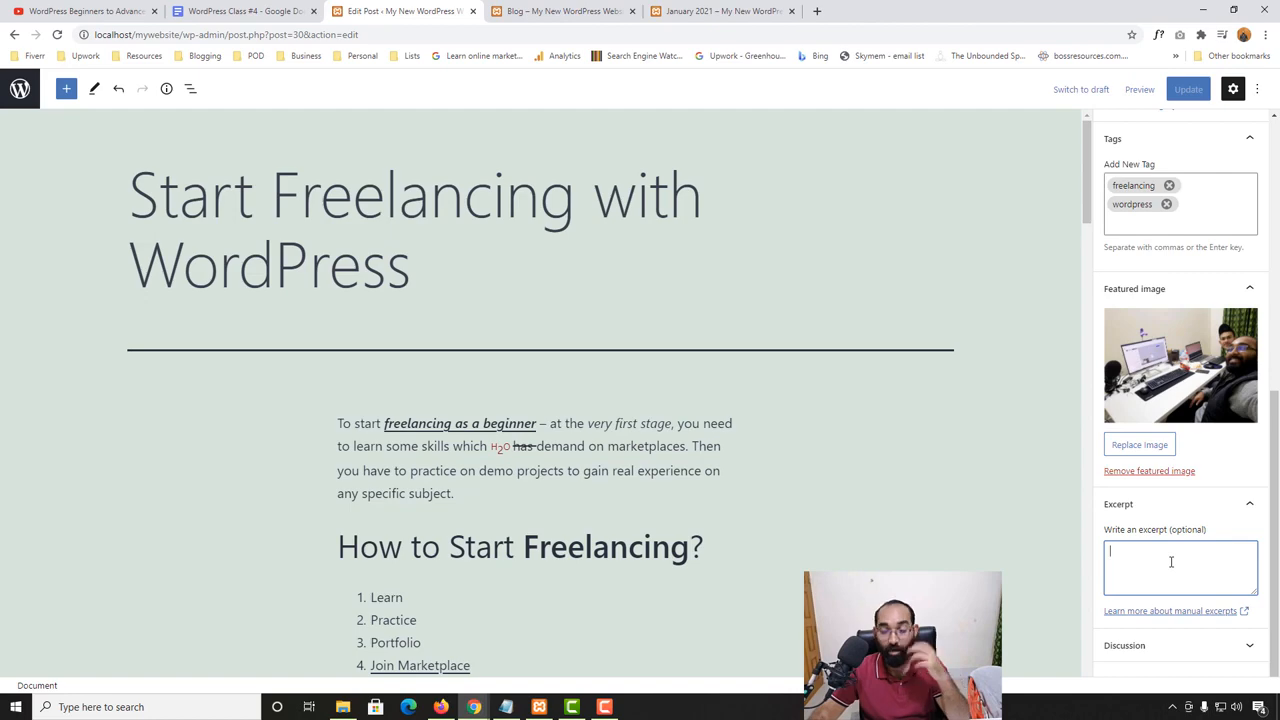
{"action": "scroll", "coordinate": [289, 523], "scroll_direction": "down", "scroll_amount": 9}
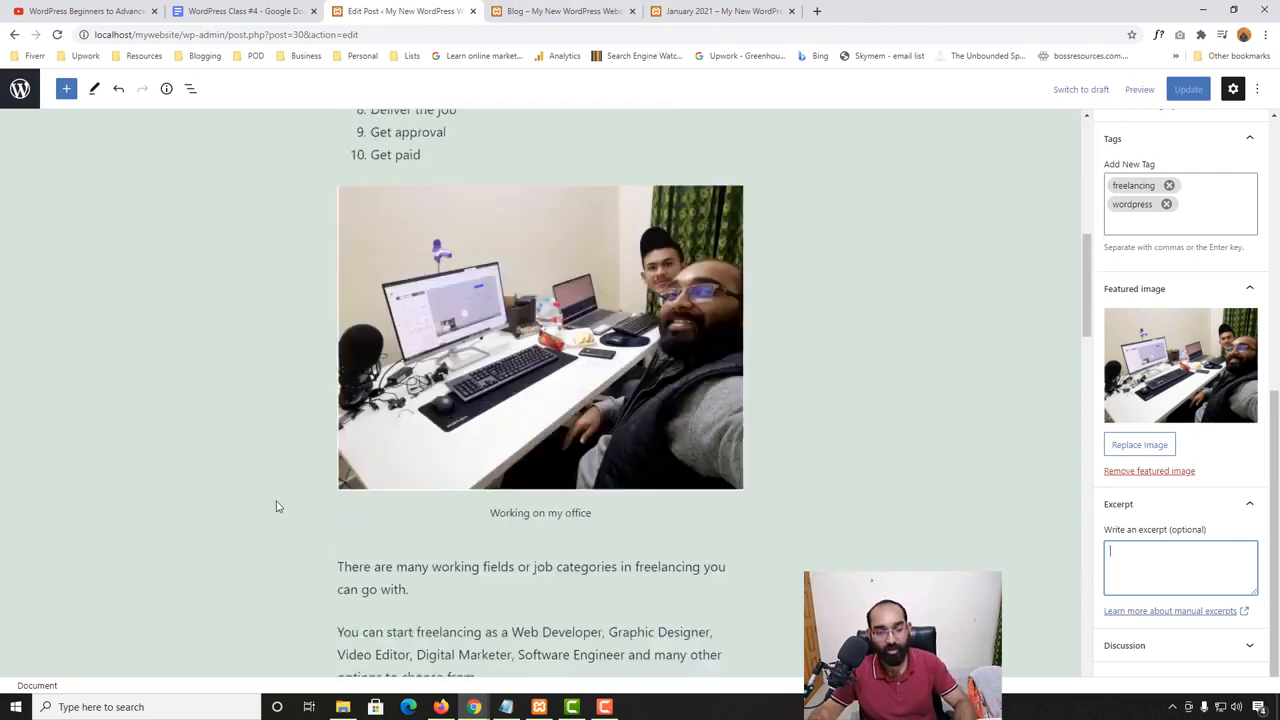
{"action": "left_click_drag", "start_coordinate": [338, 345], "coordinate": [503, 396]}
{"action": "key", "text": "ctrl+c"}
{"action": "left_click", "coordinate": [535, 8]}
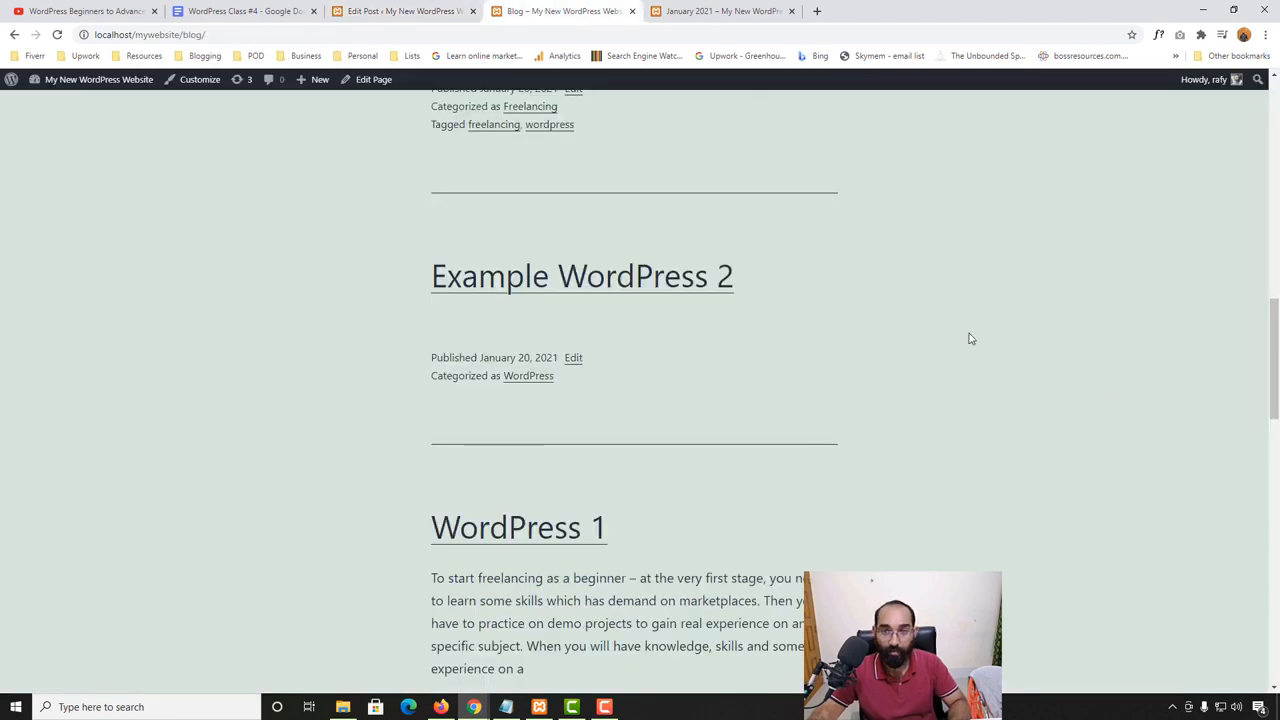
{"action": "left_click", "coordinate": [396, 7]}
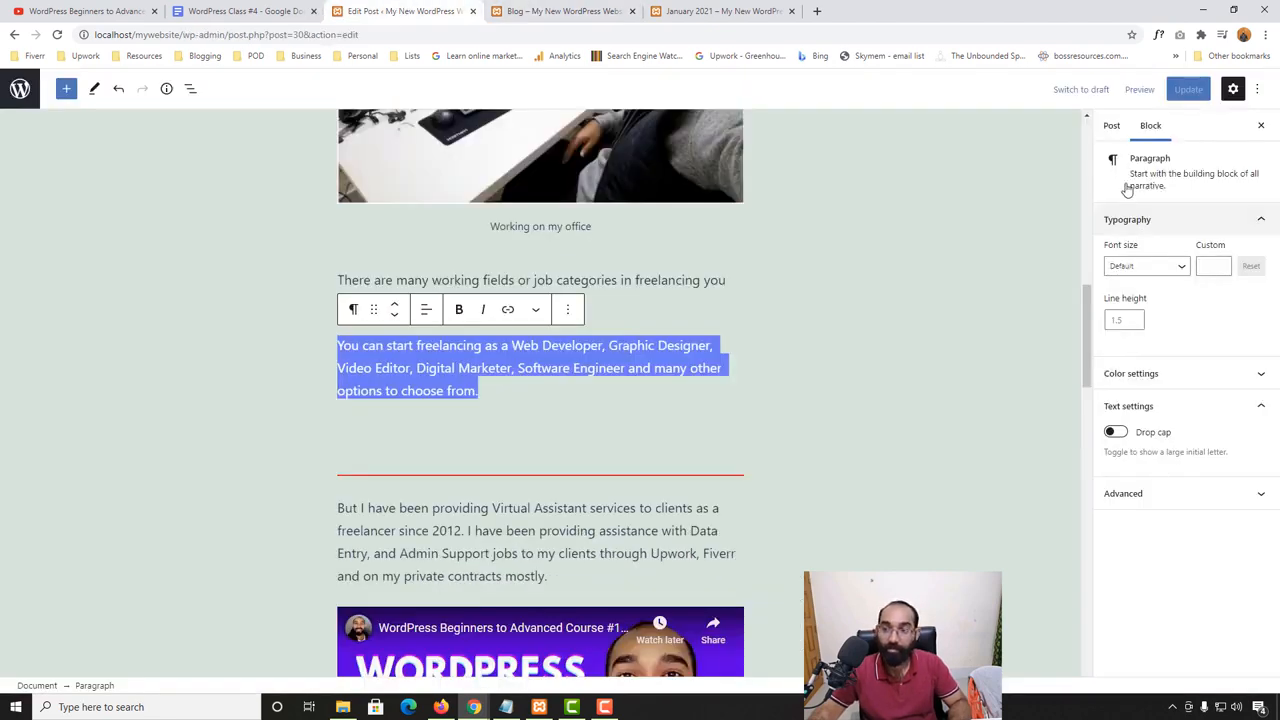
{"action": "left_click", "coordinate": [1110, 126]}
{"action": "scroll", "coordinate": [1174, 514], "scroll_direction": "down", "scroll_amount": 5}
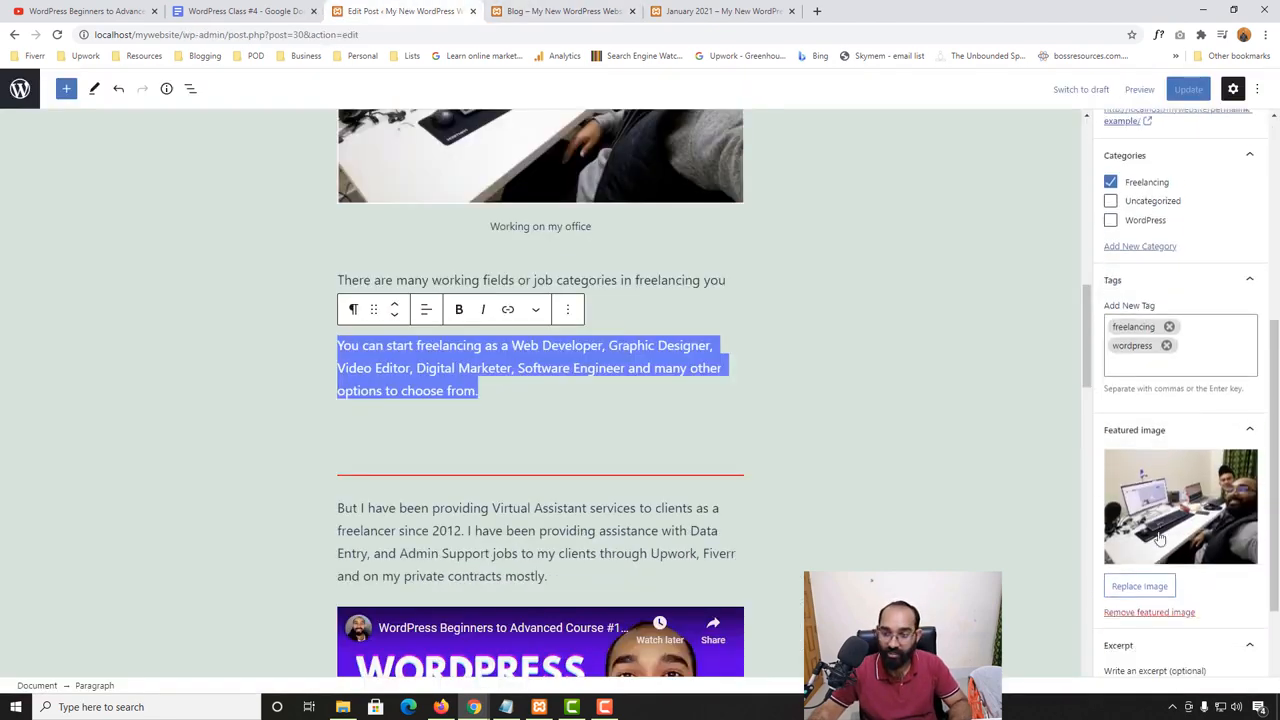
{"action": "left_click", "coordinate": [1154, 578]}
{"action": "key", "text": "ctrl+v"}
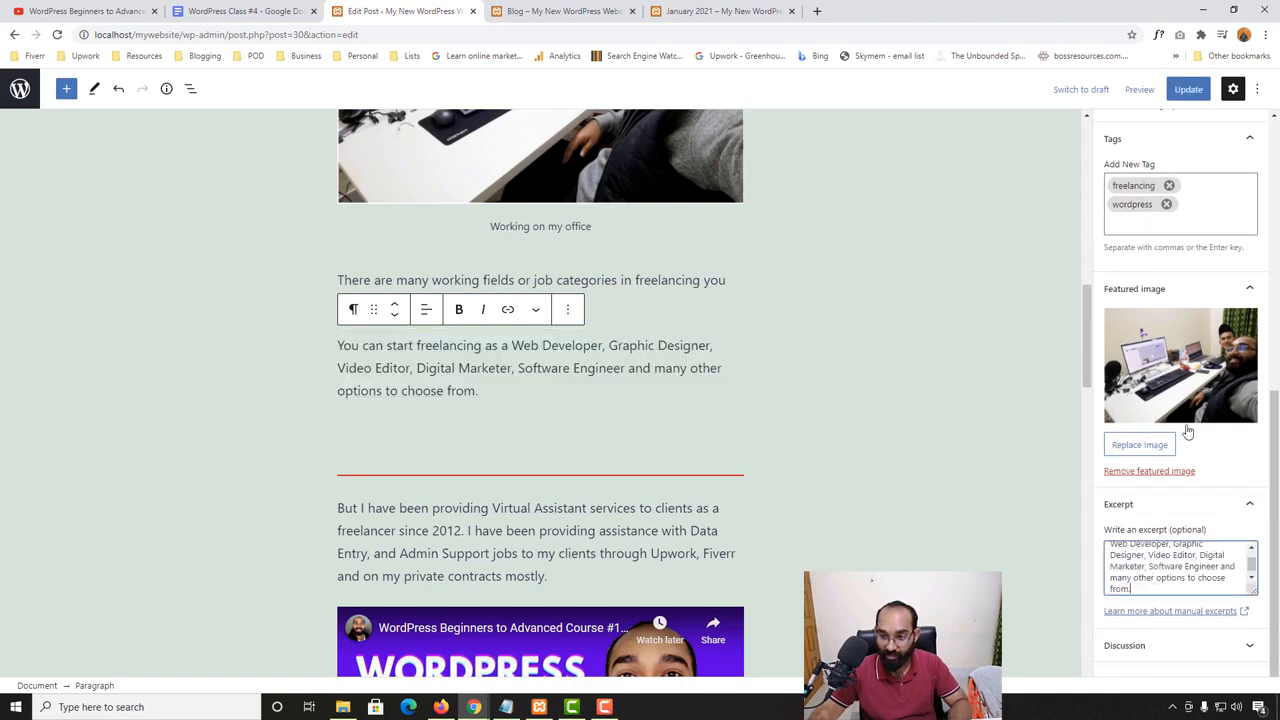
{"action": "left_click", "coordinate": [1188, 89]}
- Reload the site's Blog page and check the excerpt text under the featured freelancing post
{"action": "left_click", "coordinate": [560, 11]}
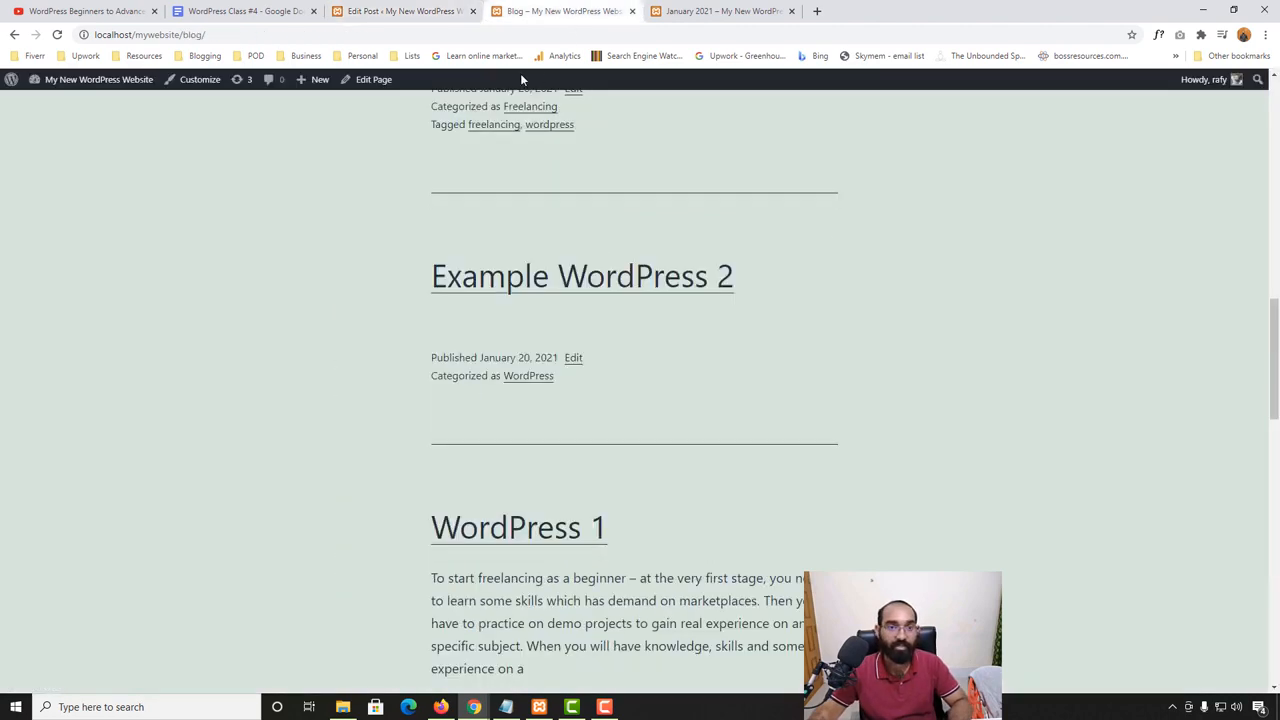
{"action": "scroll", "coordinate": [520, 73], "scroll_direction": "up", "scroll_amount": 6}
{"action": "left_click", "coordinate": [57, 34]}
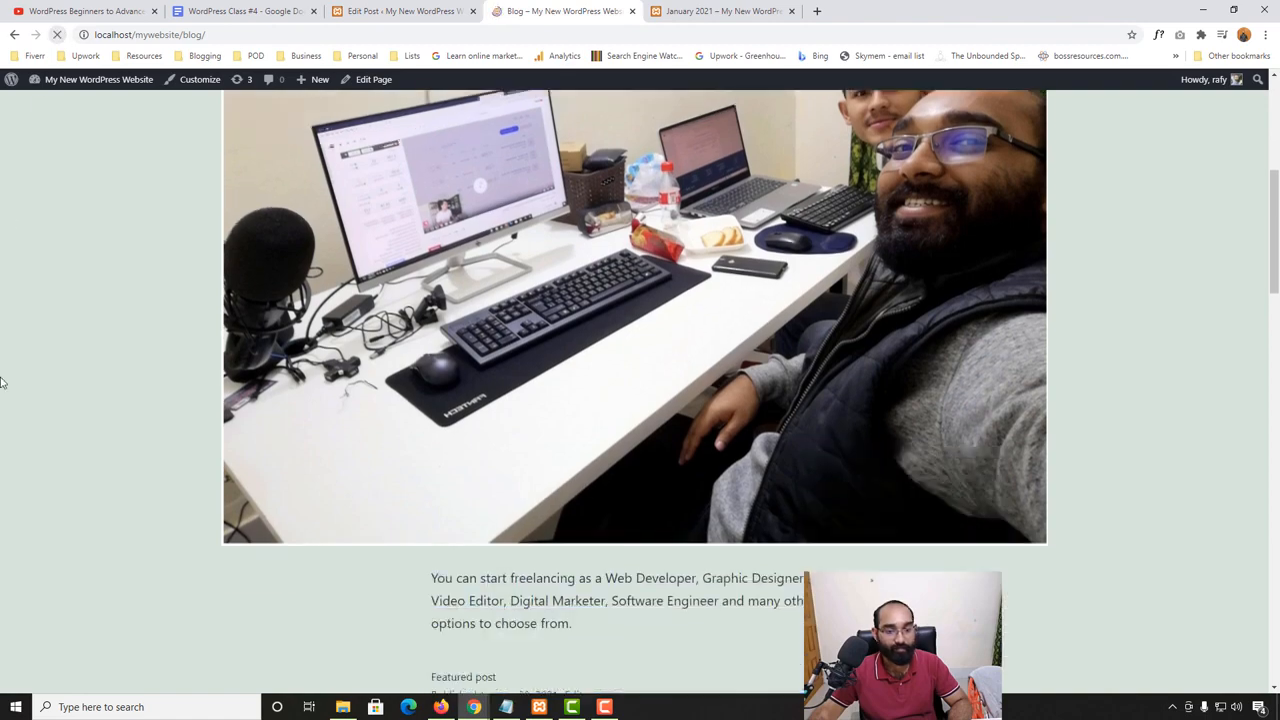
{"action": "scroll", "coordinate": [310, 490], "scroll_direction": "down", "scroll_amount": 2}
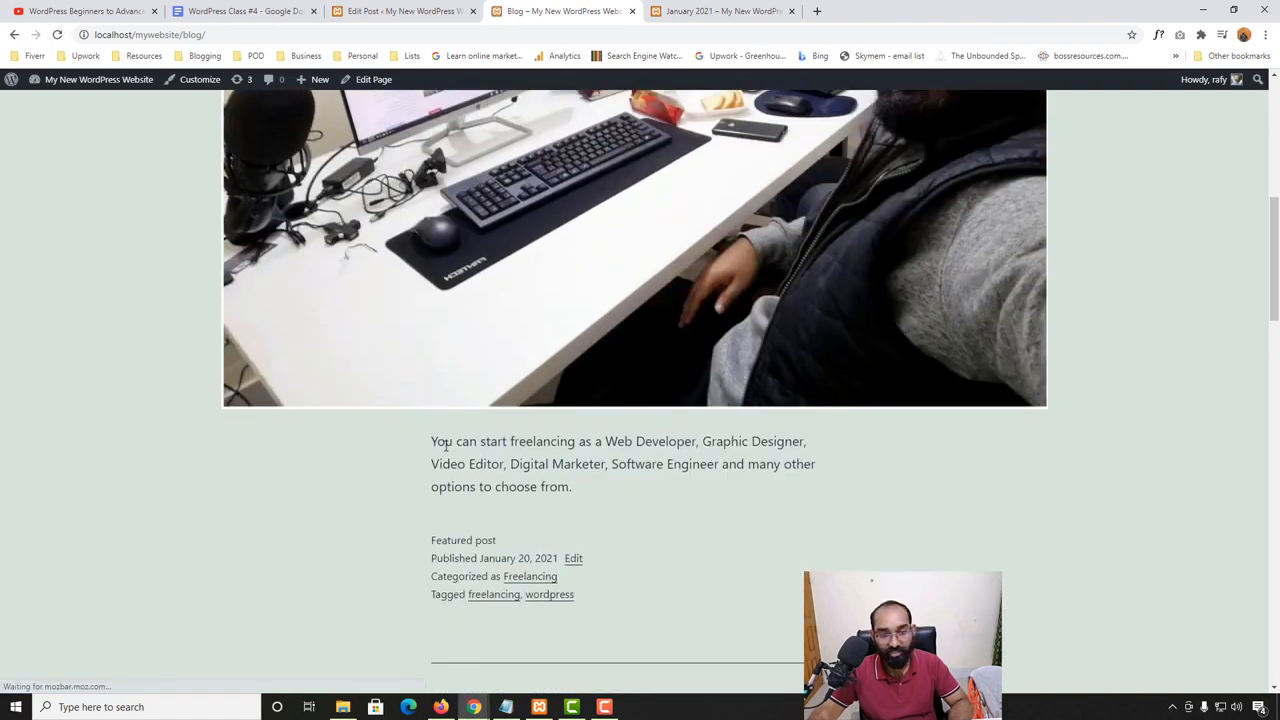
{"action": "left_click_drag", "start_coordinate": [431, 441], "coordinate": [544, 493]}
- Compare the post's full content in the editor with the excerpt shown on the Blog page
{"action": "left_click", "coordinate": [400, 11]}
{"action": "scroll", "coordinate": [843, 443], "scroll_direction": "up", "scroll_amount": 10}
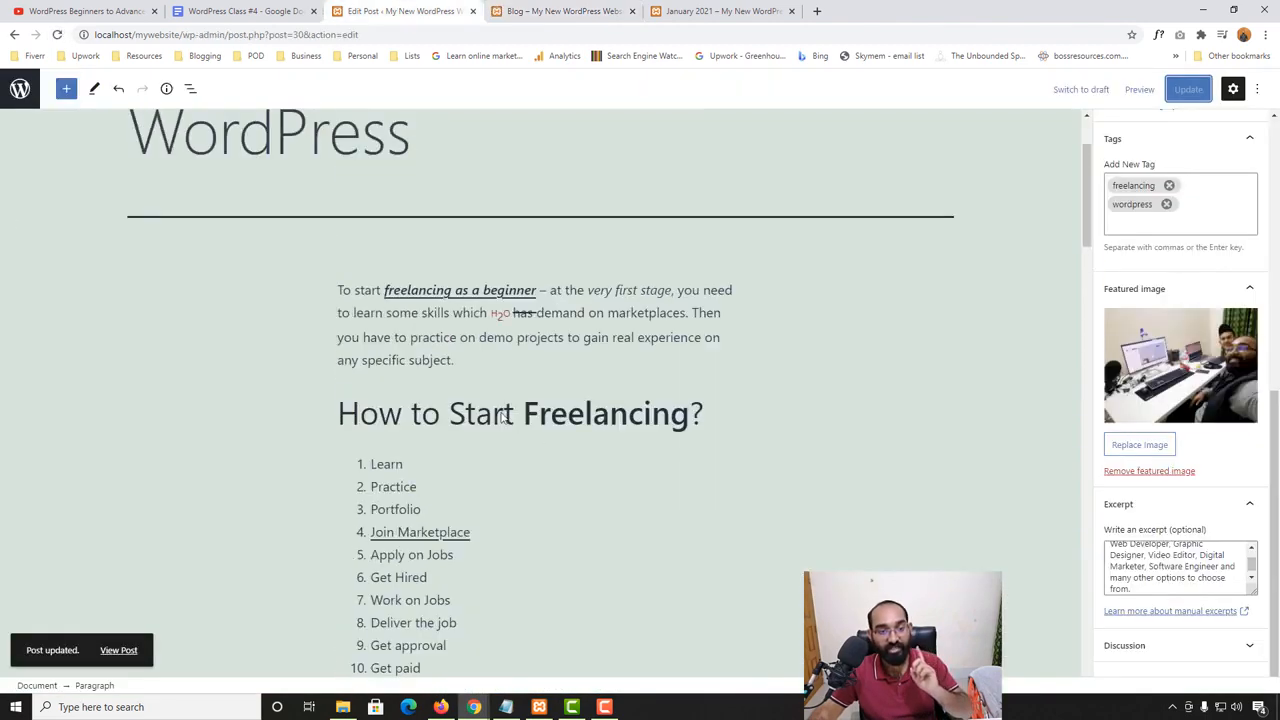
{"action": "scroll", "coordinate": [695, 457], "scroll_direction": "down", "scroll_amount": 19}
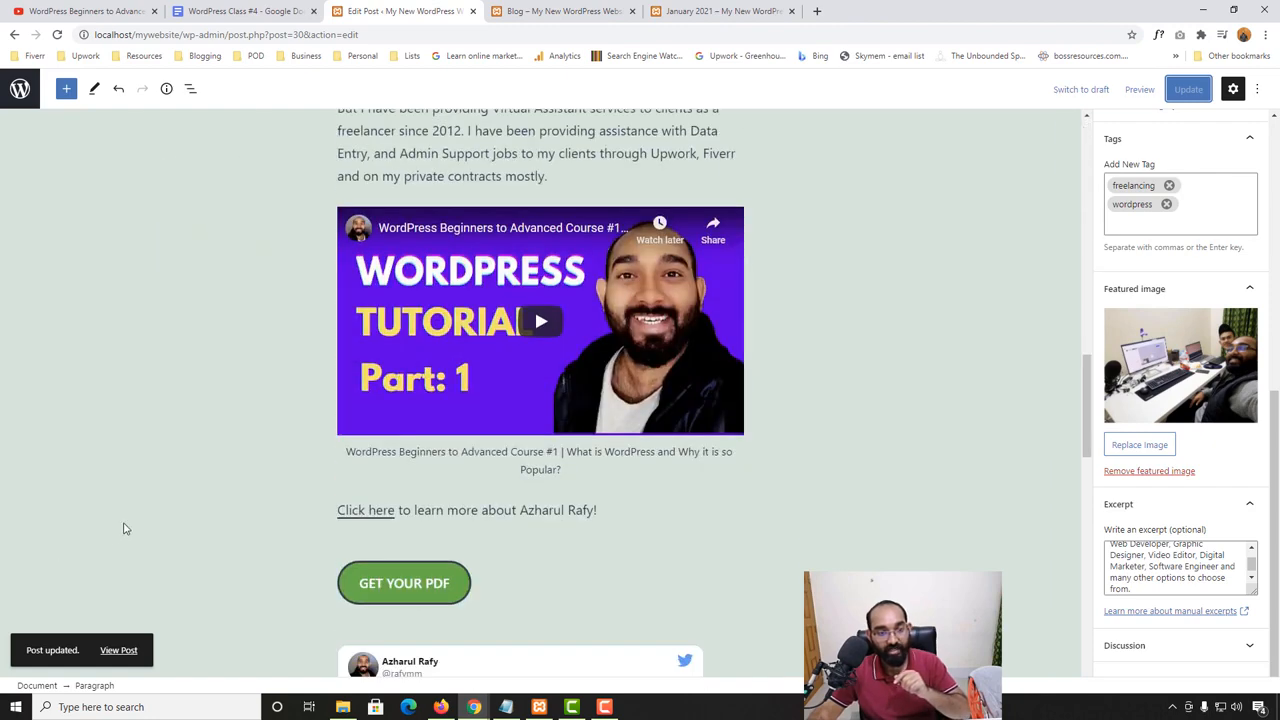
{"action": "scroll", "coordinate": [126, 529], "scroll_direction": "up", "scroll_amount": 4}
{"action": "key", "text": "ctrl+Tab"}
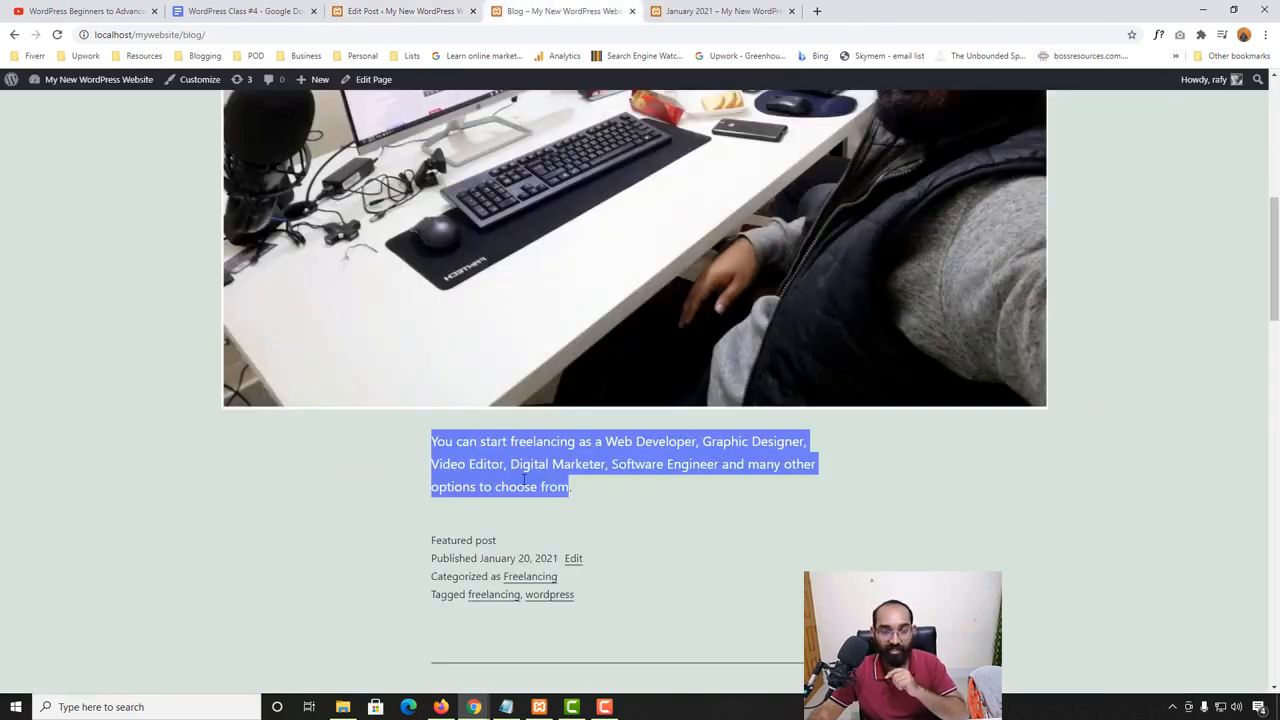
{"action": "key", "text": "ctrl+shift+Tab"}
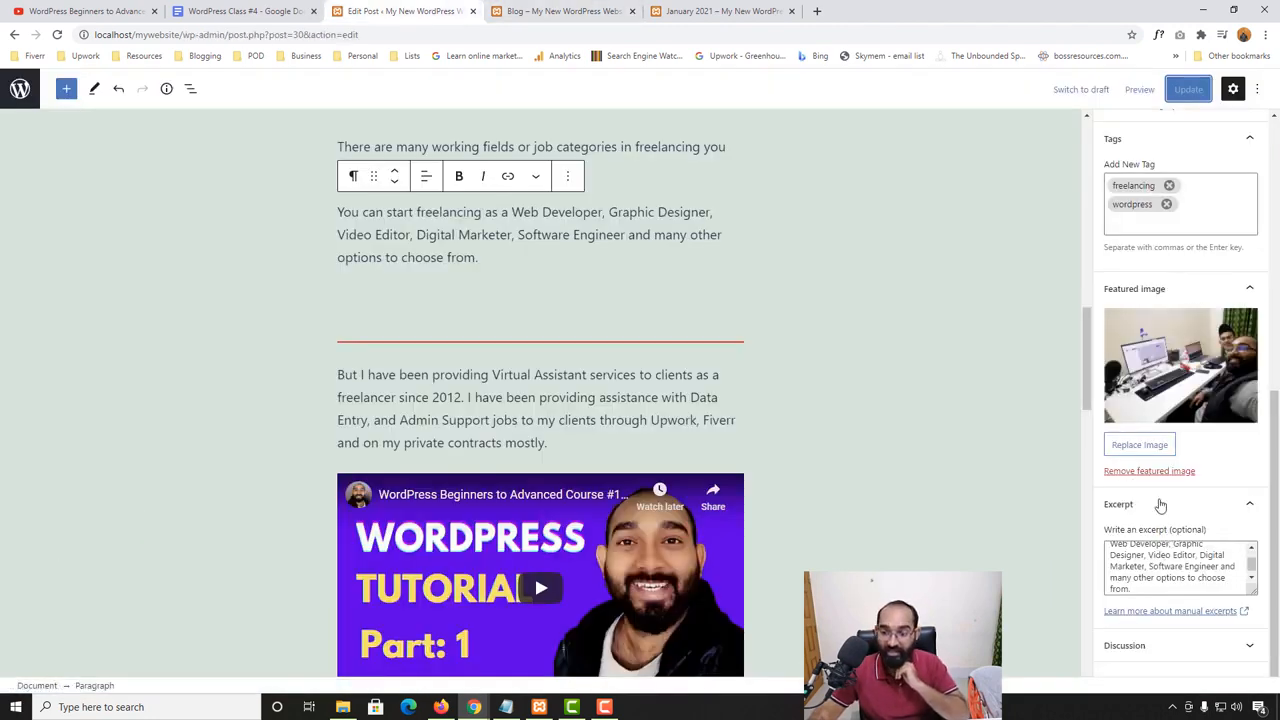
- Expand the post's discussion settings, and open the freelancing post from the Blog page to examine its comment form
{"action": "scroll", "coordinate": [1191, 572], "scroll_direction": "down", "scroll_amount": 1}
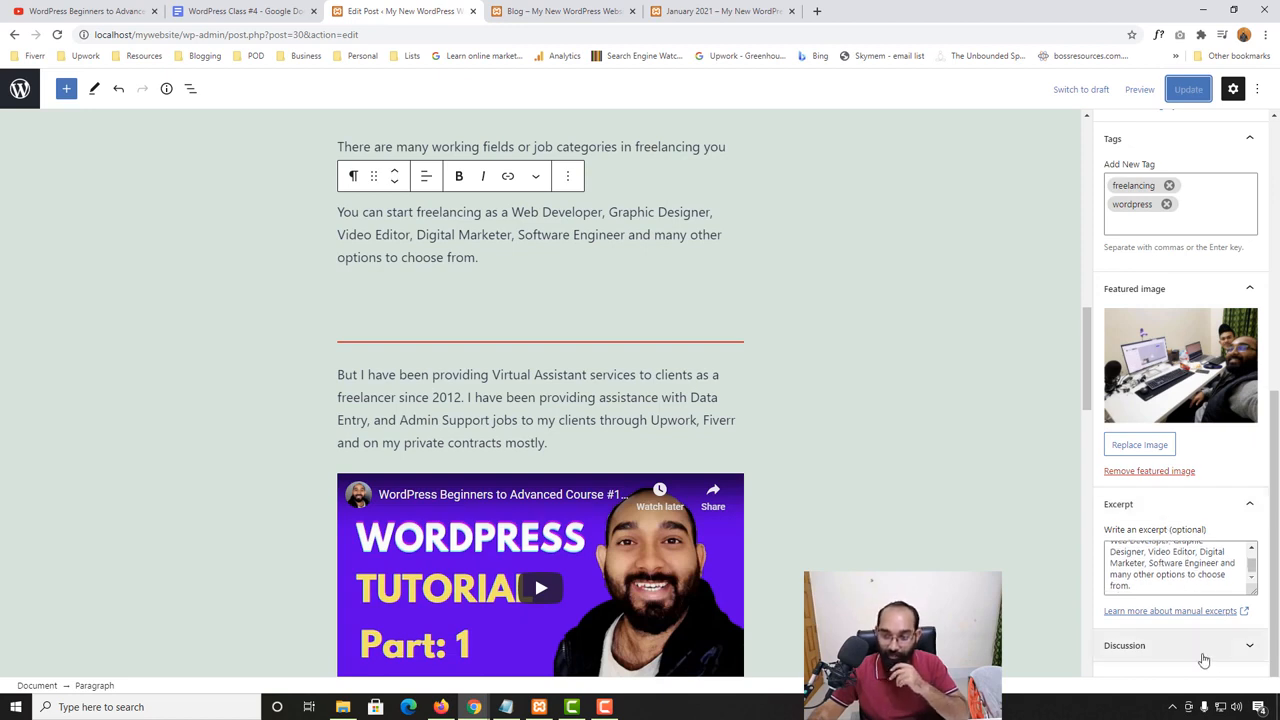
{"action": "left_click", "coordinate": [1124, 645]}
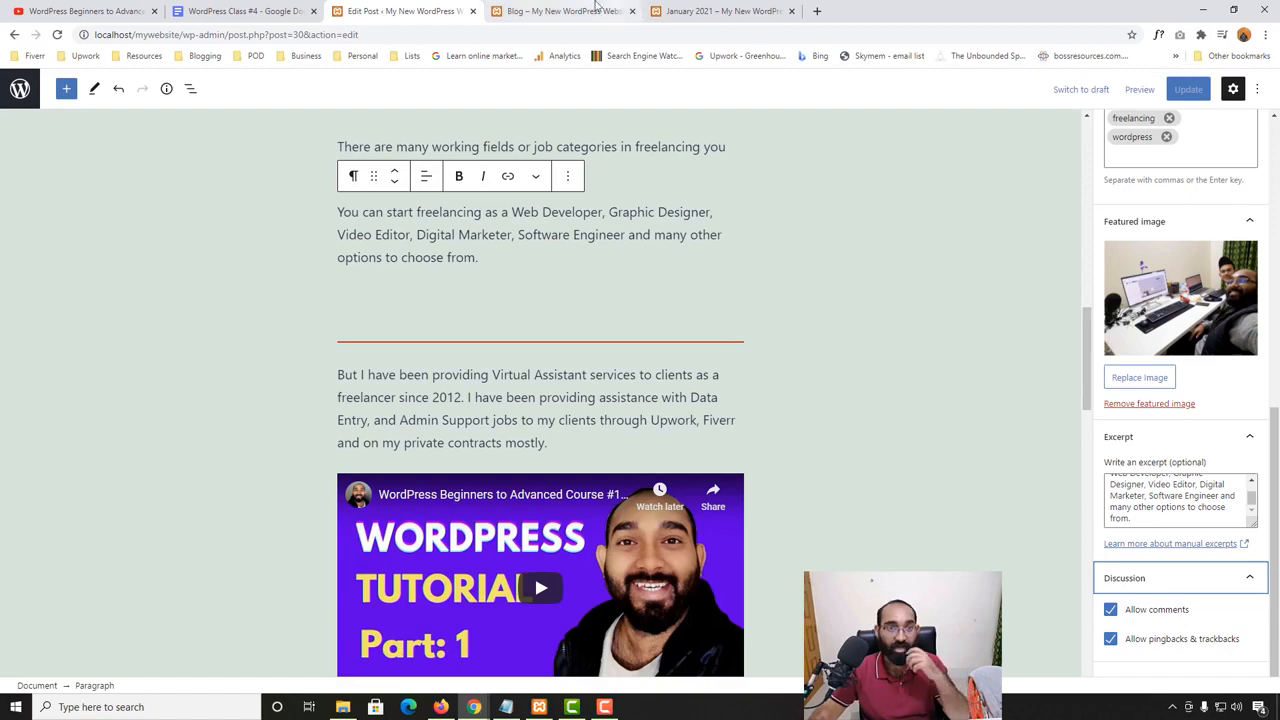
{"action": "left_click", "coordinate": [565, 12]}
{"action": "scroll", "coordinate": [266, 484], "scroll_direction": "down", "scroll_amount": 4}
{"action": "scroll", "coordinate": [476, 441], "scroll_direction": "up", "scroll_amount": 4}
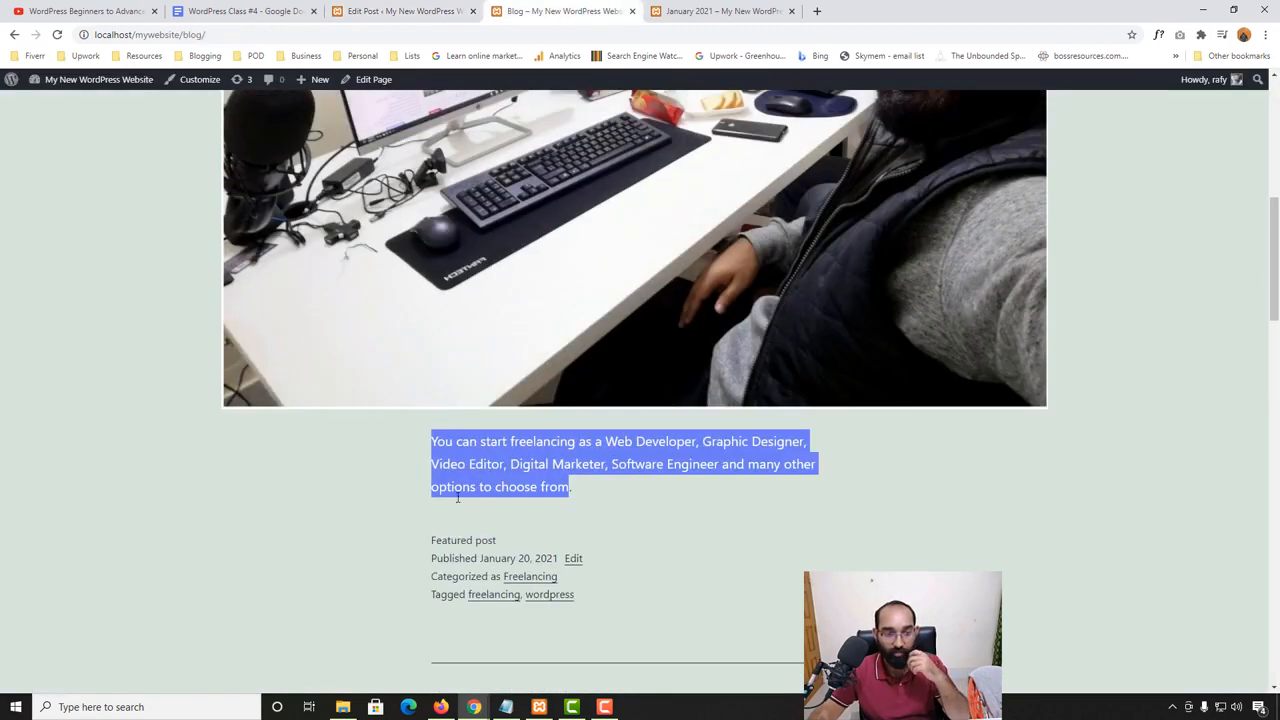
{"action": "left_click", "coordinate": [497, 283]}
{"action": "scroll", "coordinate": [177, 540], "scroll_direction": "down", "scroll_amount": 10}
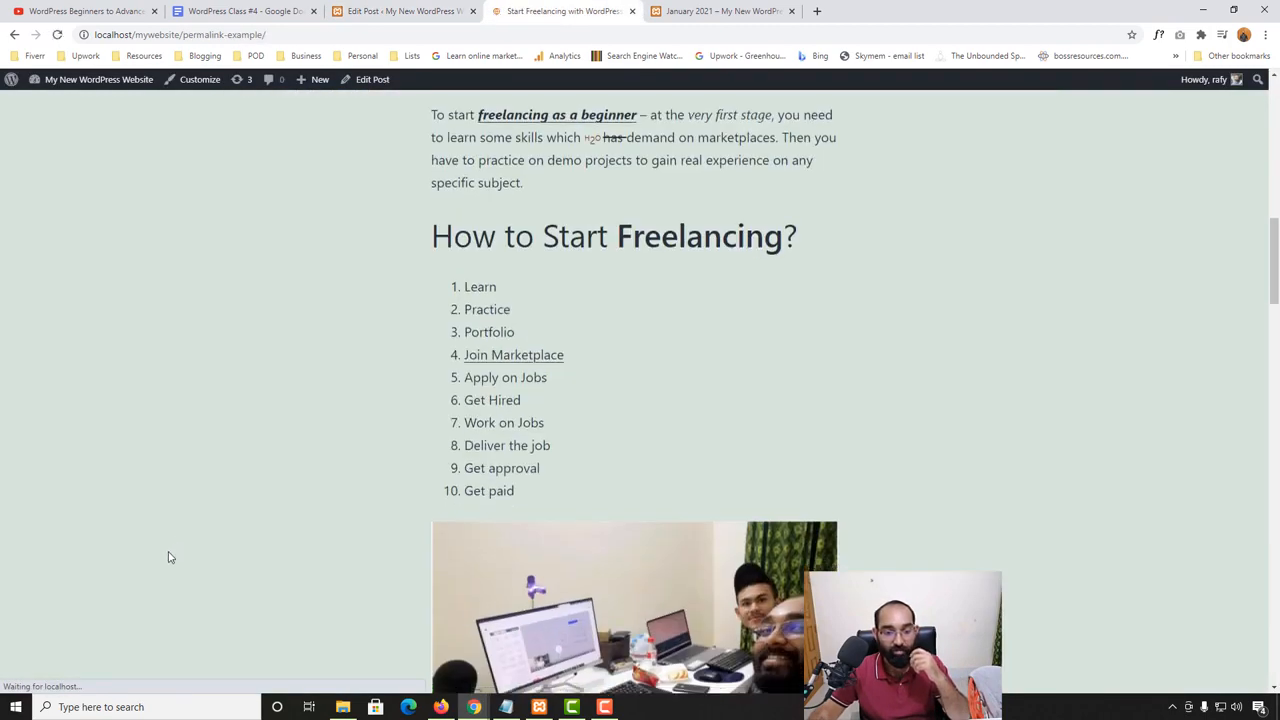
{"action": "scroll", "coordinate": [168, 557], "scroll_direction": "down", "scroll_amount": 20}
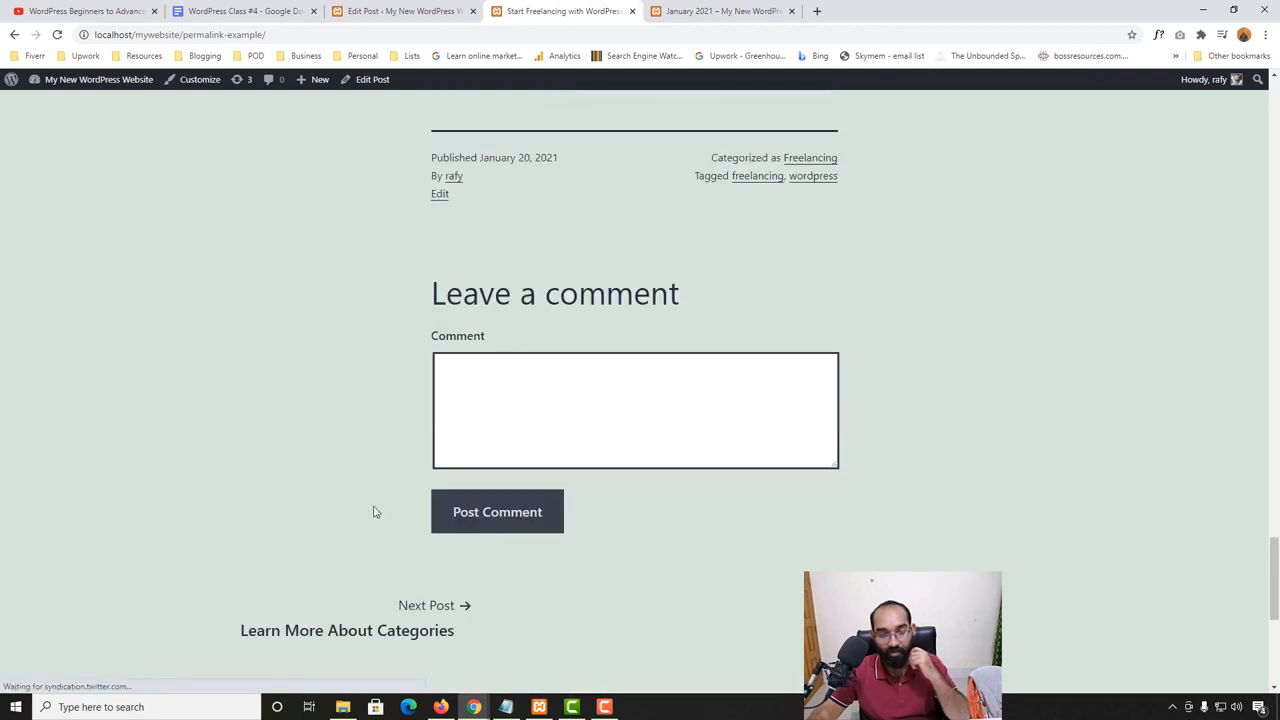
{"action": "left_click", "coordinate": [581, 416]}
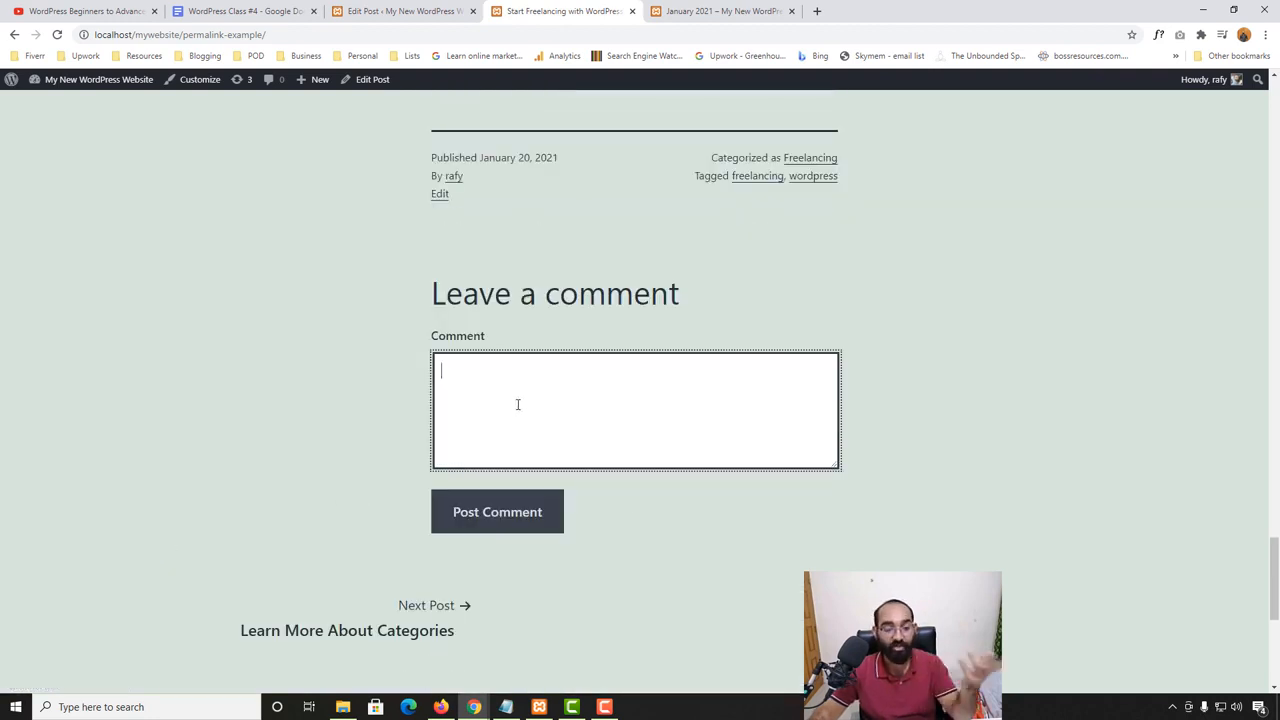
- Return to the post editor, disallow comments on the post, and update it
{"action": "left_click", "coordinate": [389, 8]}
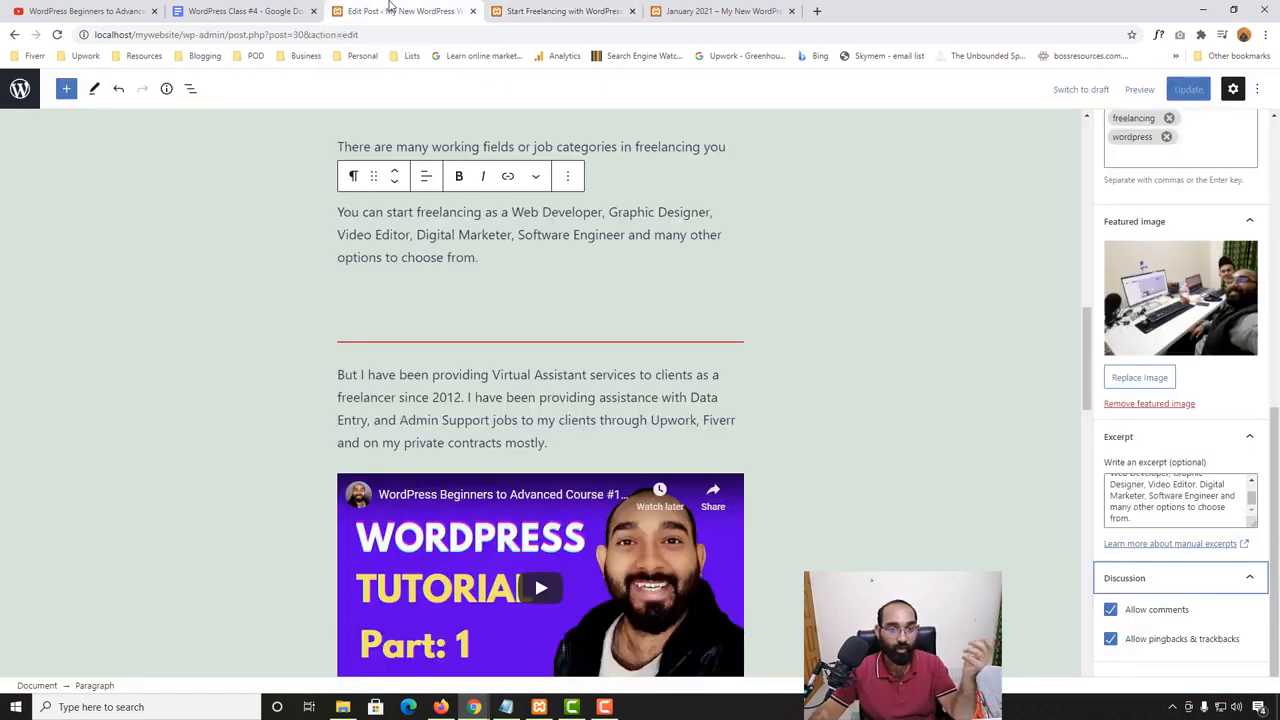
{"action": "left_click", "coordinate": [1186, 611]}
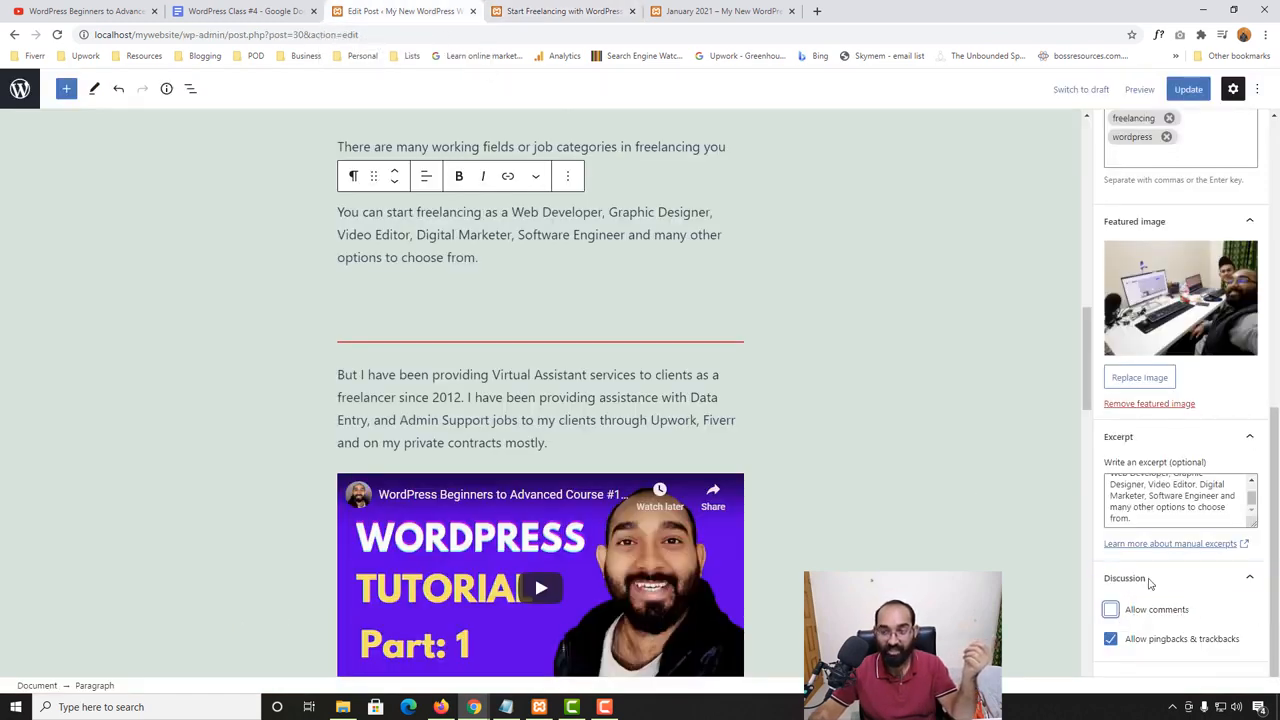
{"action": "left_click", "coordinate": [1188, 89]}
- Reload the published post and check the area below its content for the comment form
{"action": "left_click", "coordinate": [560, 11]}
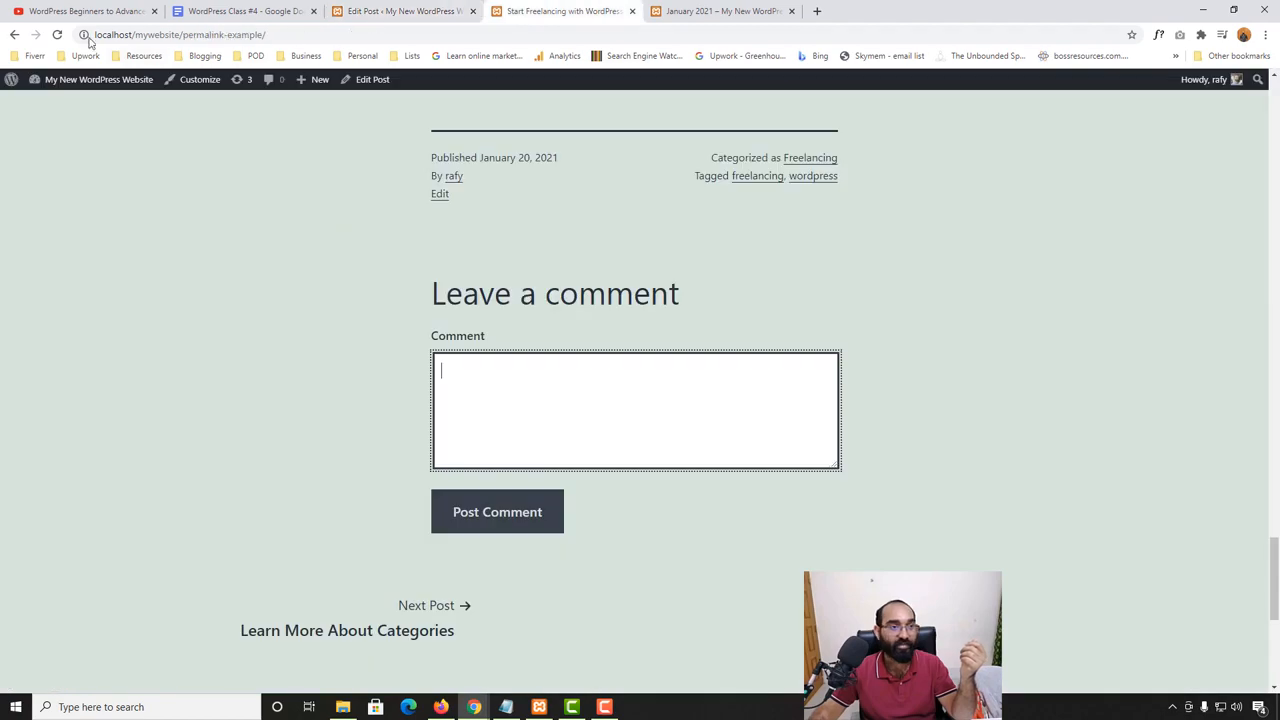
{"action": "left_click", "coordinate": [57, 35]}
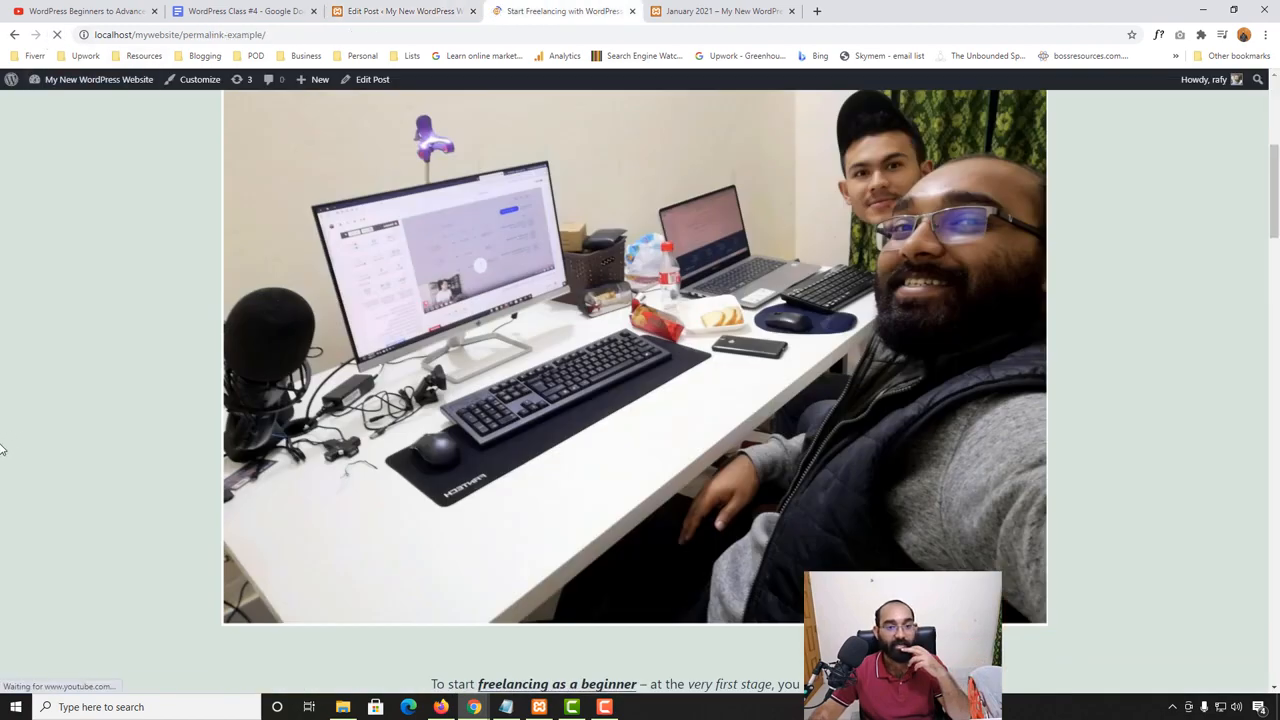
{"action": "scroll", "coordinate": [14, 463], "scroll_direction": "down", "scroll_amount": 15}
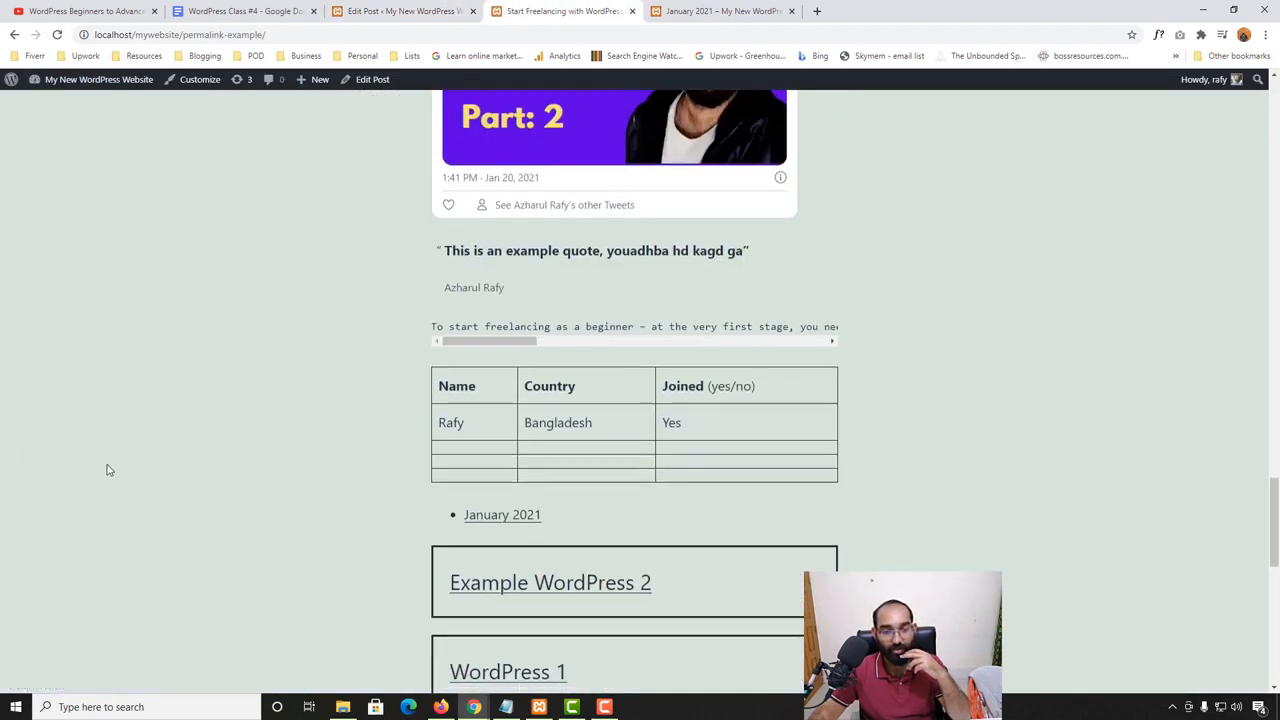
{"action": "scroll", "coordinate": [560, 383], "scroll_direction": "down", "scroll_amount": 7}
{"action": "scroll", "coordinate": [899, 380], "scroll_direction": "down", "scroll_amount": 2}
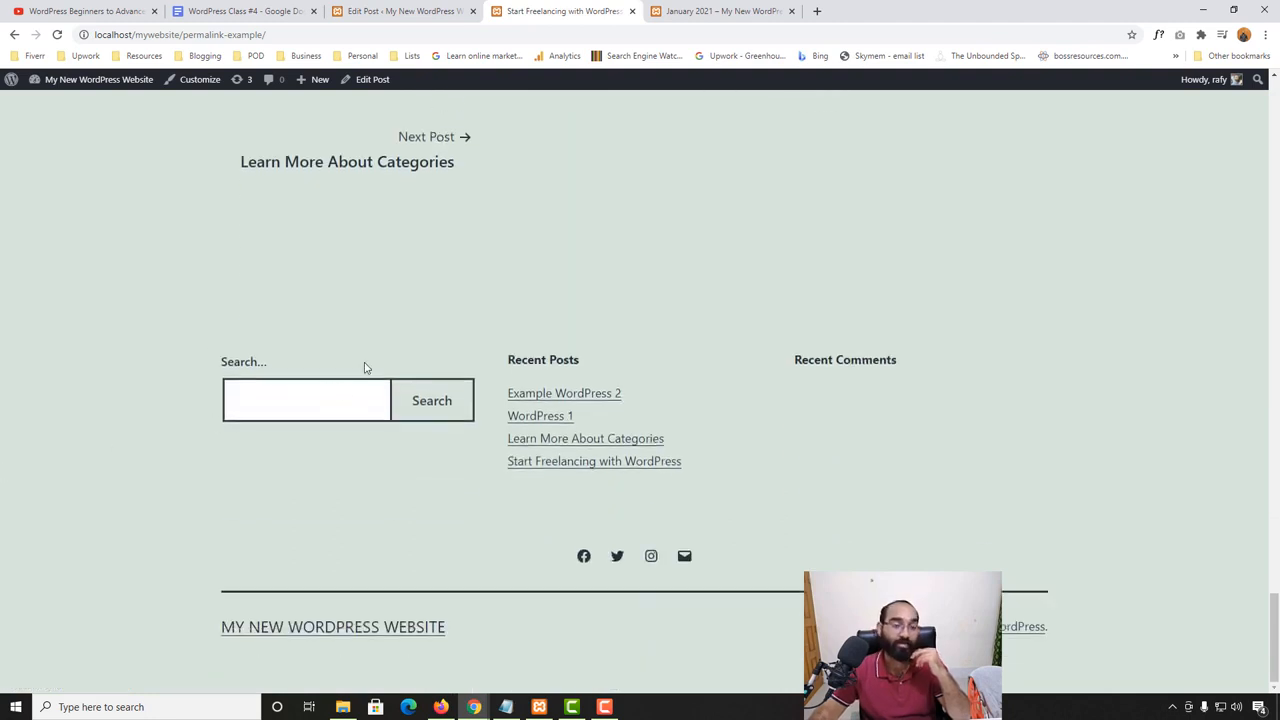
- Return to the post editor, allow comments again, disallow pingbacks and trackbacks, and update the post
{"action": "left_click", "coordinate": [395, 11]}
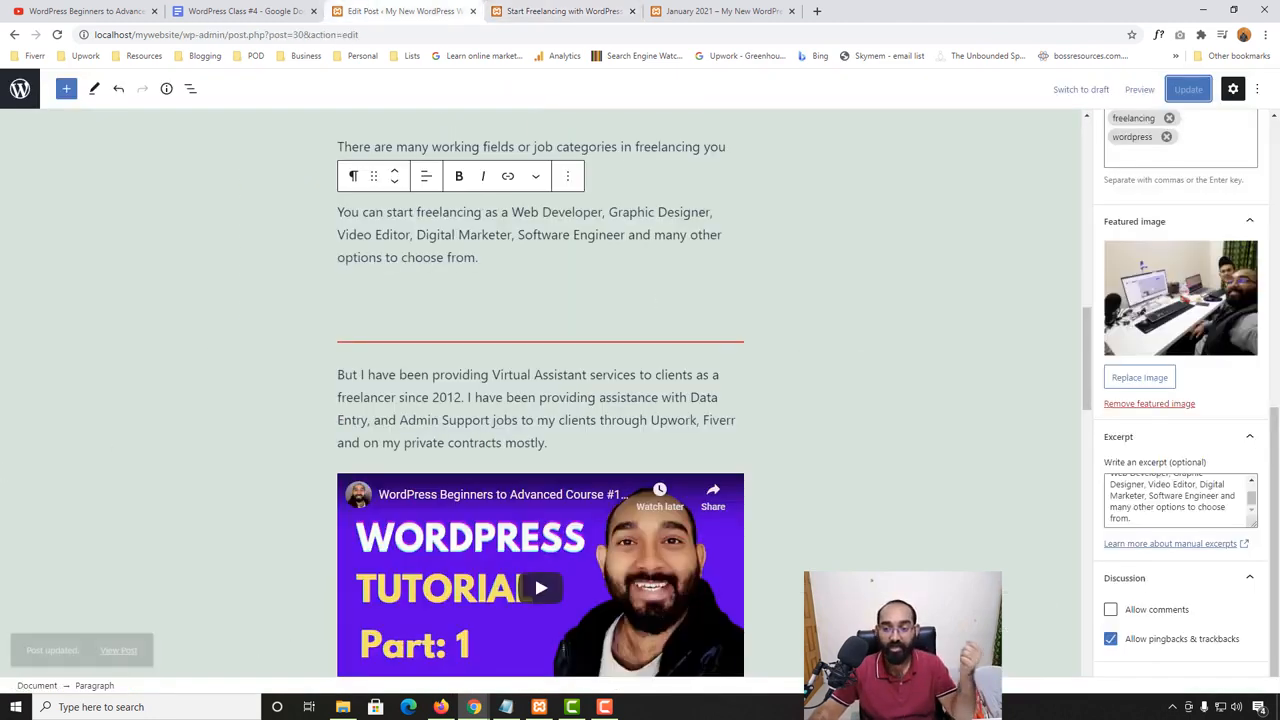
{"action": "left_click", "coordinate": [1157, 611]}
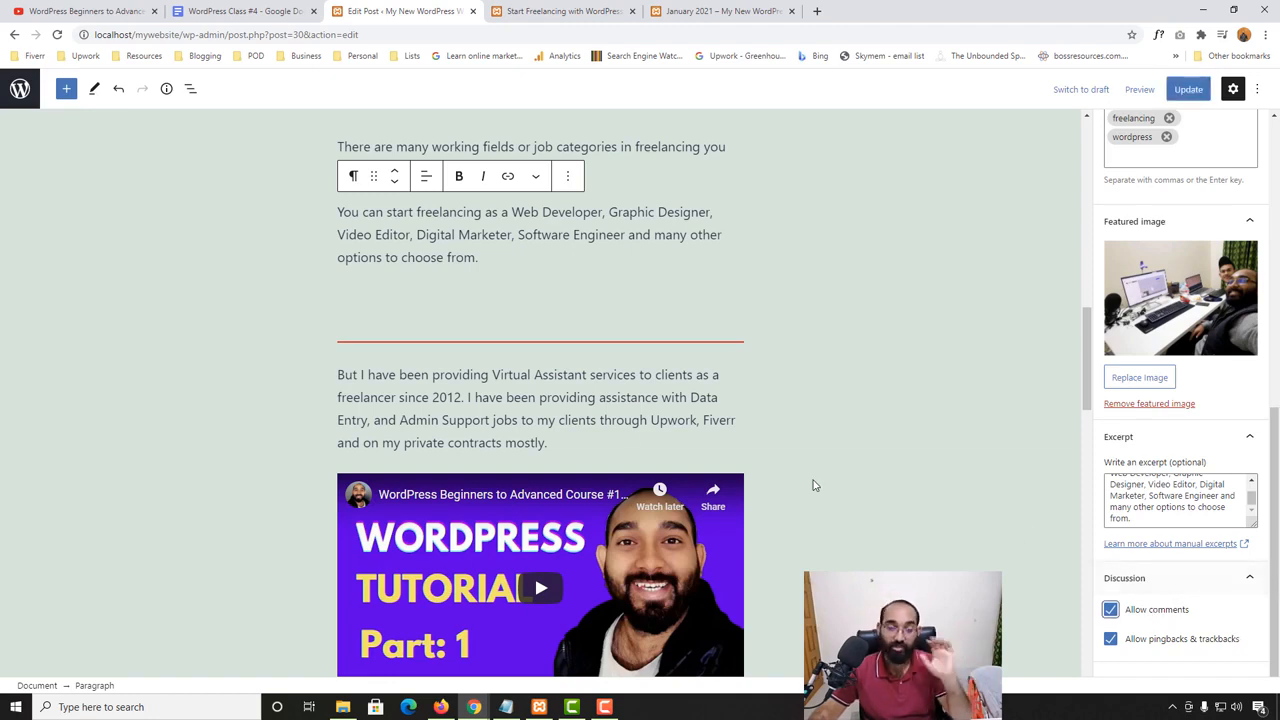
{"action": "scroll", "coordinate": [831, 476], "scroll_direction": "down", "scroll_amount": 3}
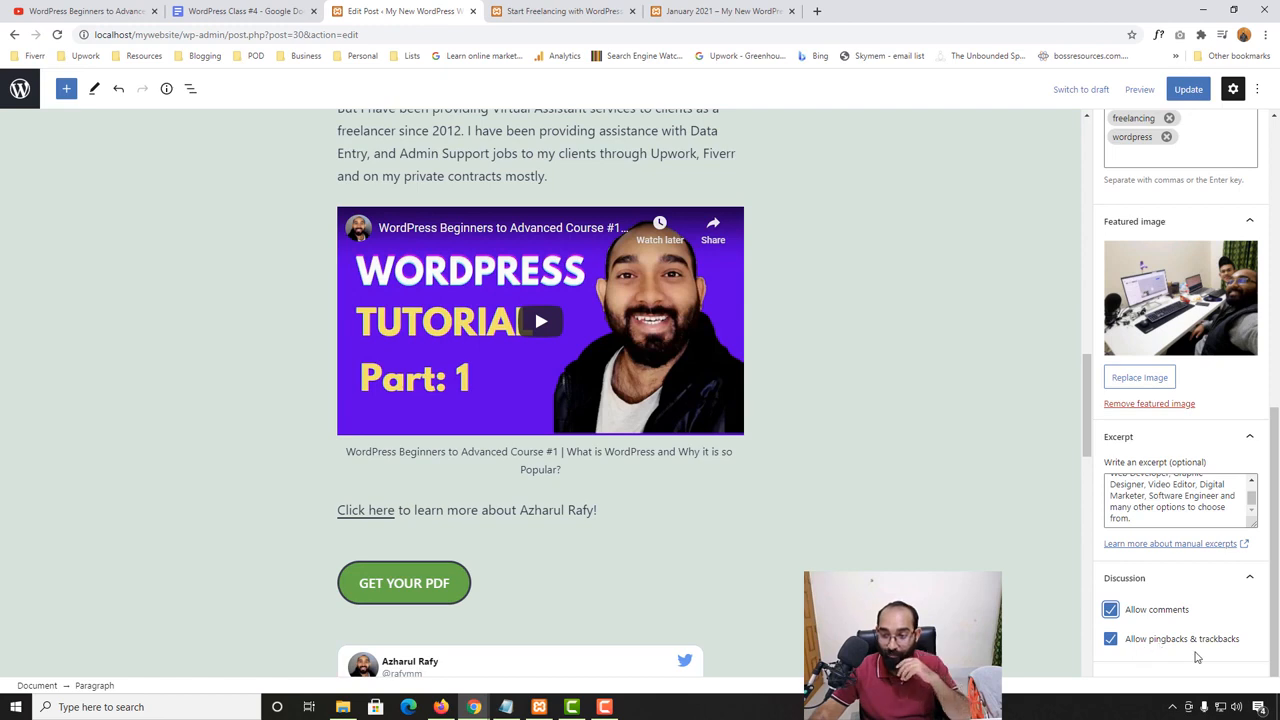
{"action": "double_click", "coordinate": [1111, 641]}
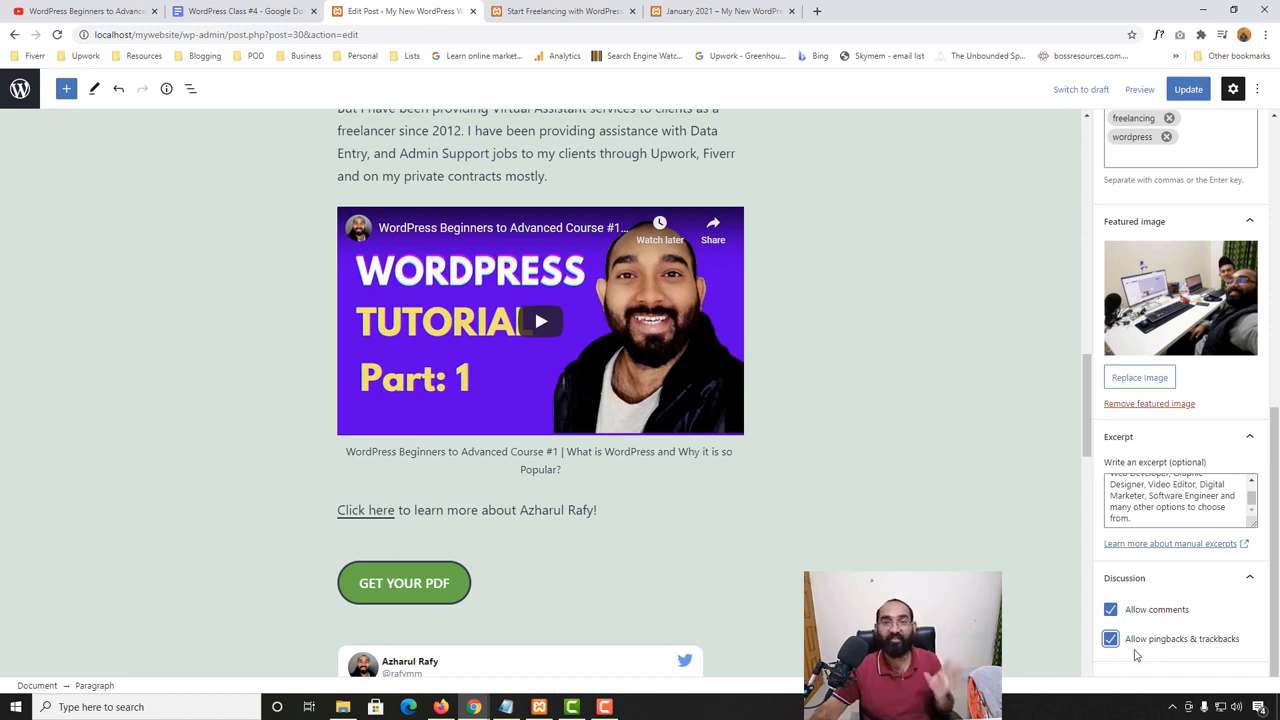
{"action": "scroll", "coordinate": [111, 609], "scroll_direction": "down", "scroll_amount": 3}
{"action": "scroll", "coordinate": [117, 603], "scroll_direction": "down", "scroll_amount": 3}
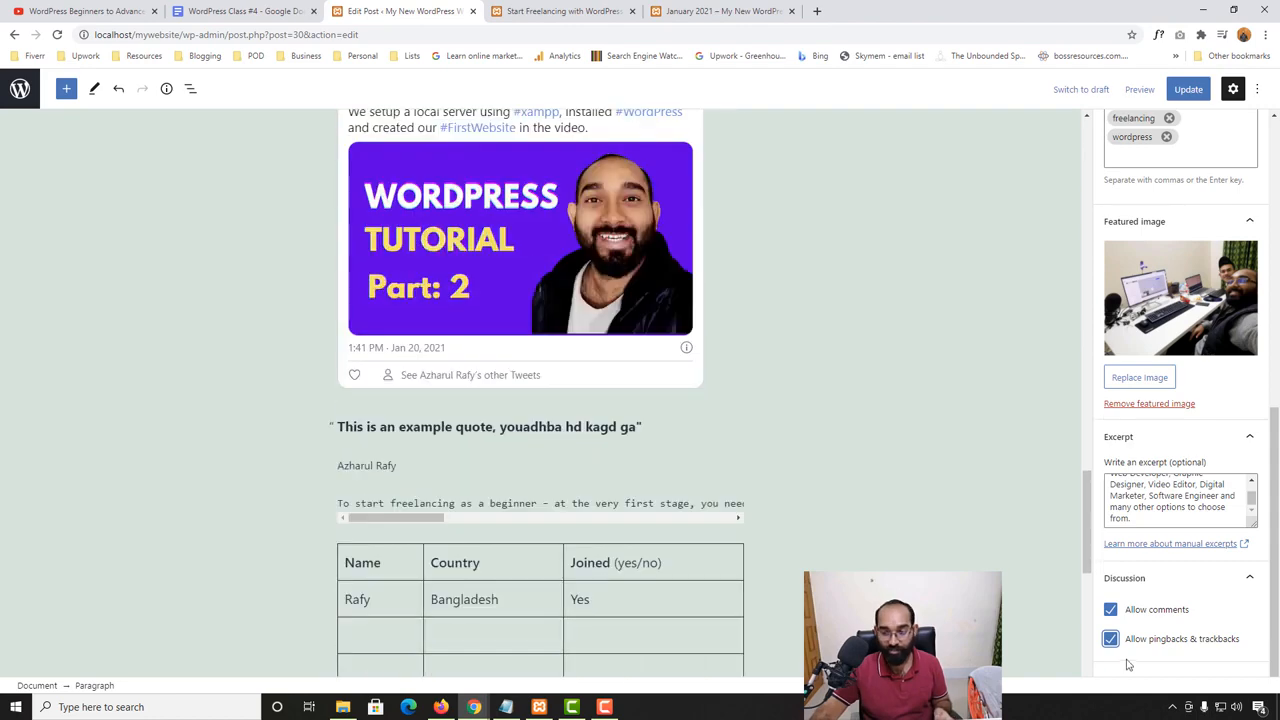
{"action": "left_click", "coordinate": [1110, 641]}
{"action": "scroll", "coordinate": [1086, 587], "scroll_direction": "up", "scroll_amount": 5}
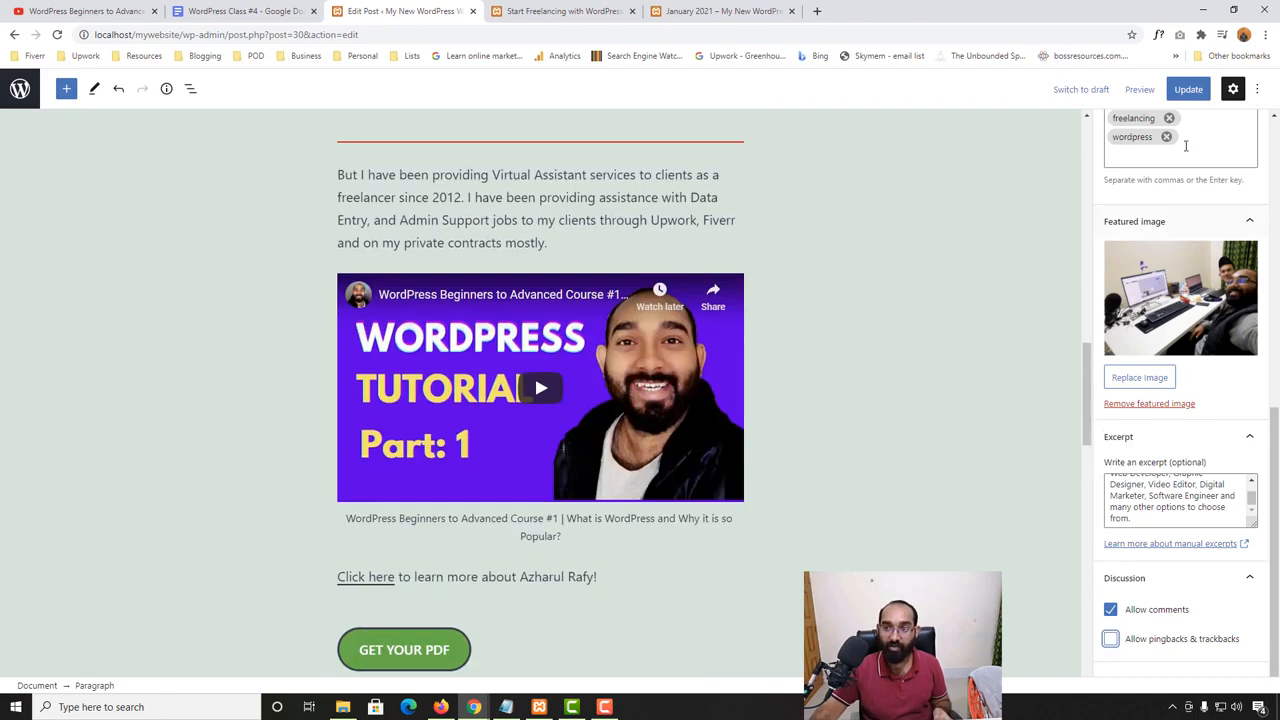
{"action": "left_click", "coordinate": [1186, 93]}
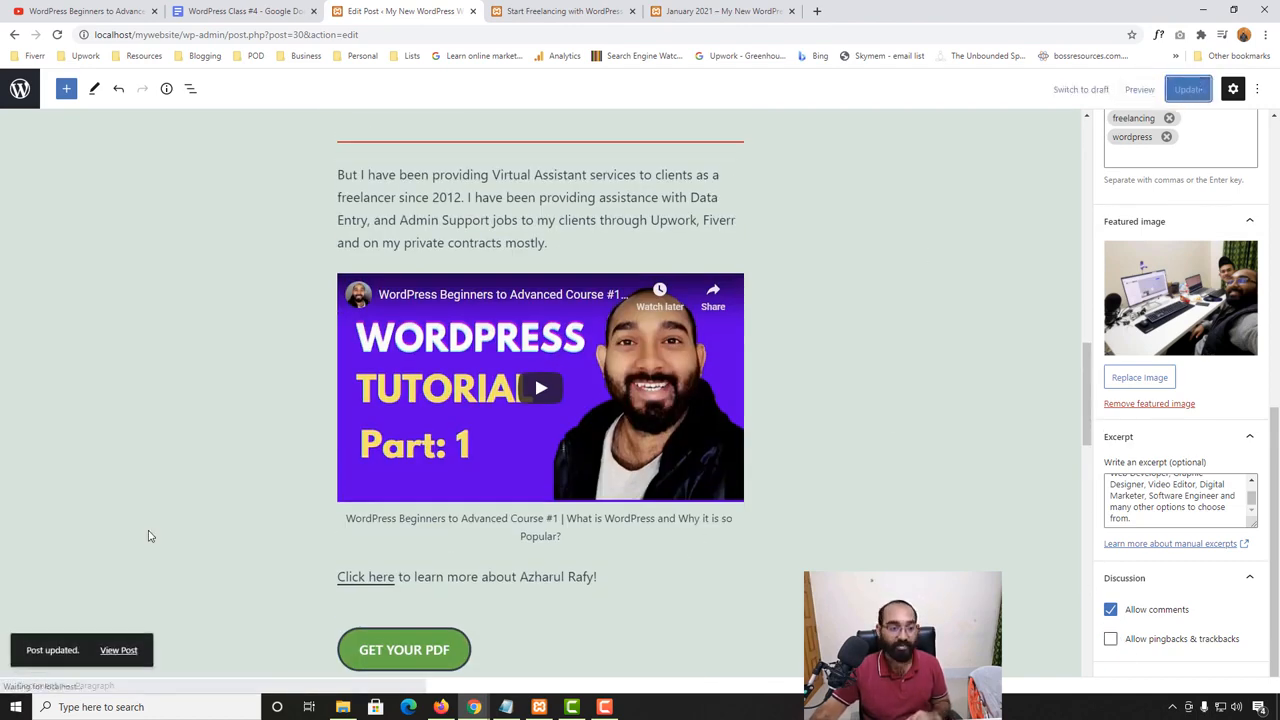
- View the updated post in a new browser tab and look through the whole page
{"action": "right_click", "coordinate": [112, 652]}
{"action": "left_click", "coordinate": [150, 503]}
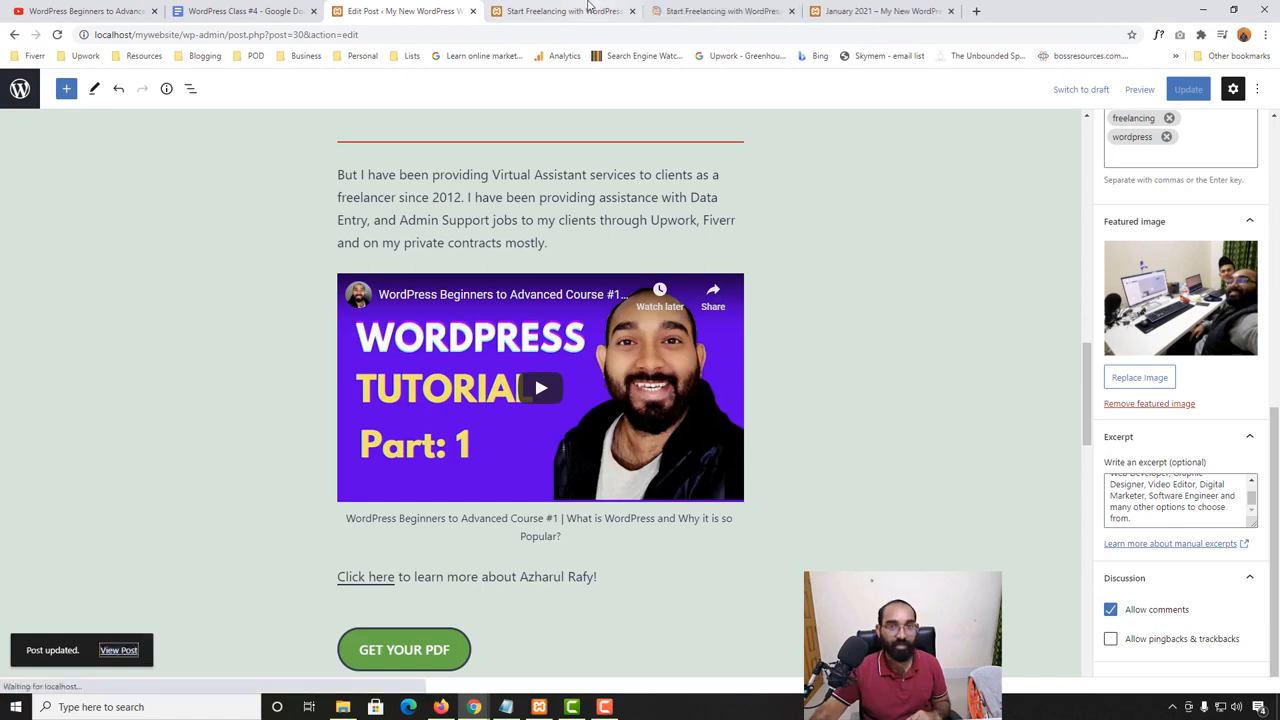
{"action": "left_click", "coordinate": [668, 11]}
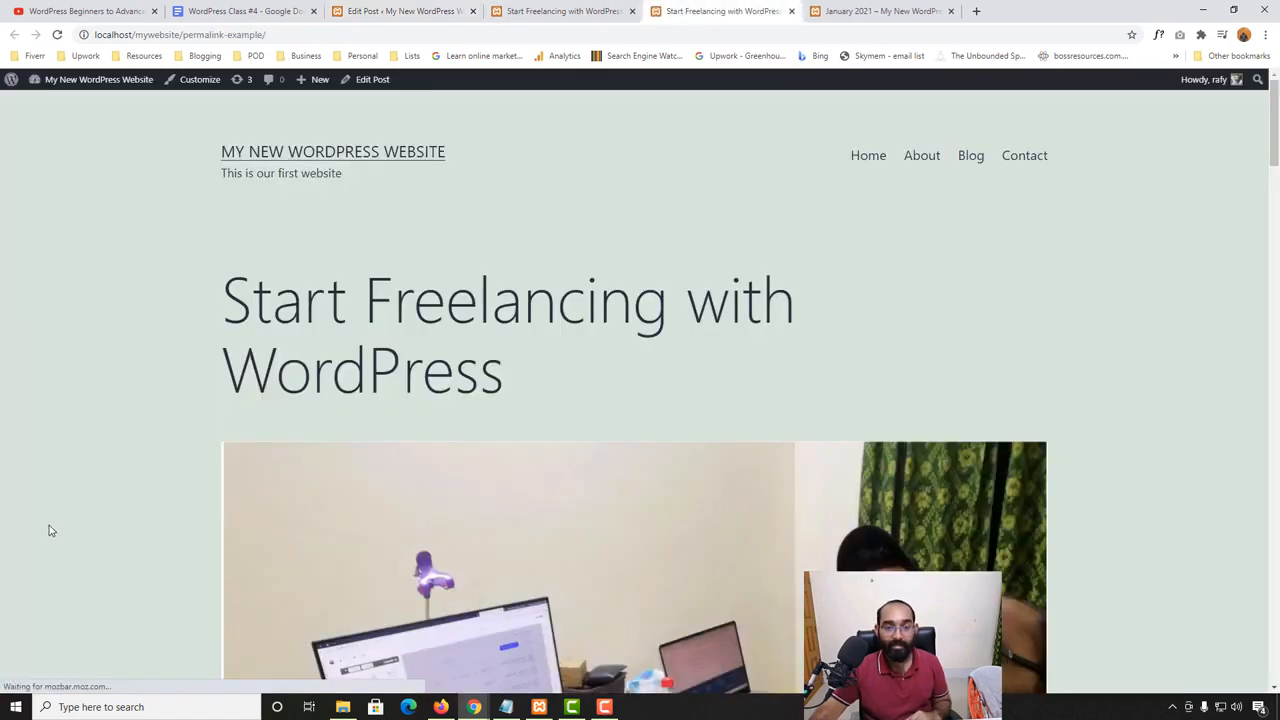
{"action": "scroll", "coordinate": [2, 584], "scroll_direction": "down", "scroll_amount": 8}
{"action": "scroll", "coordinate": [2, 584], "scroll_direction": "down", "scroll_amount": 15}
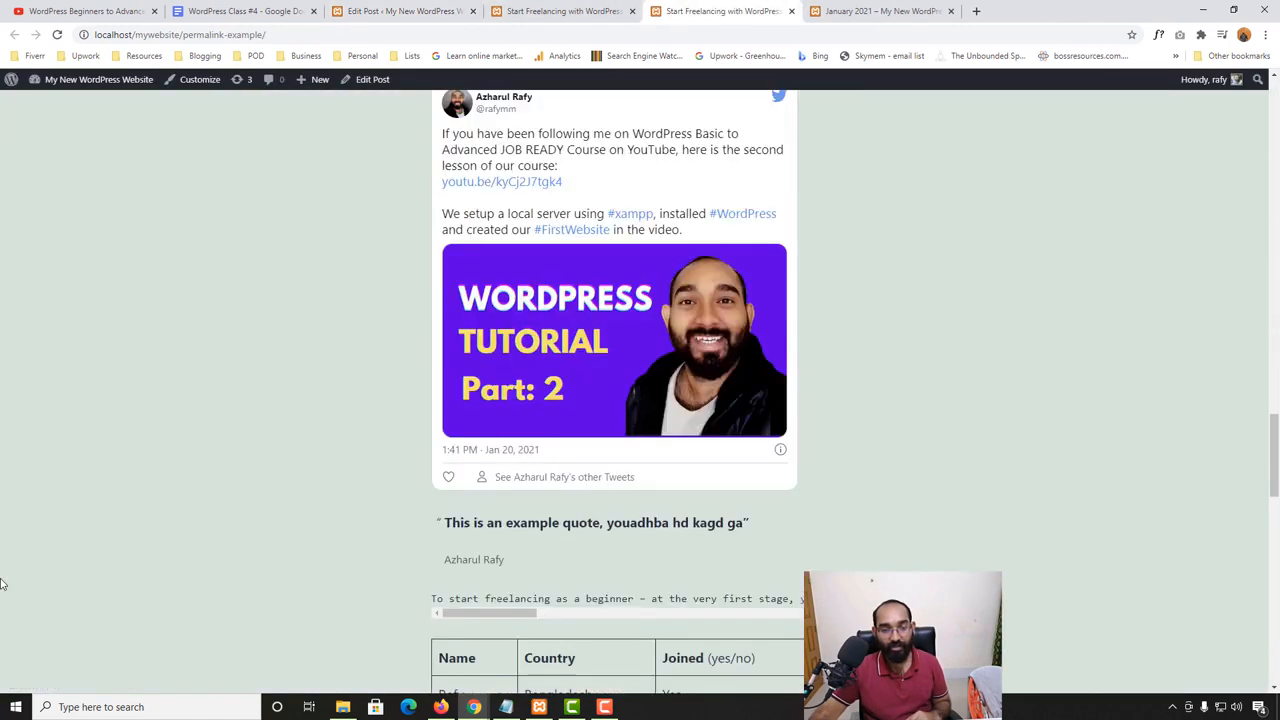
{"action": "scroll", "coordinate": [2, 584], "scroll_direction": "down", "scroll_amount": 10}
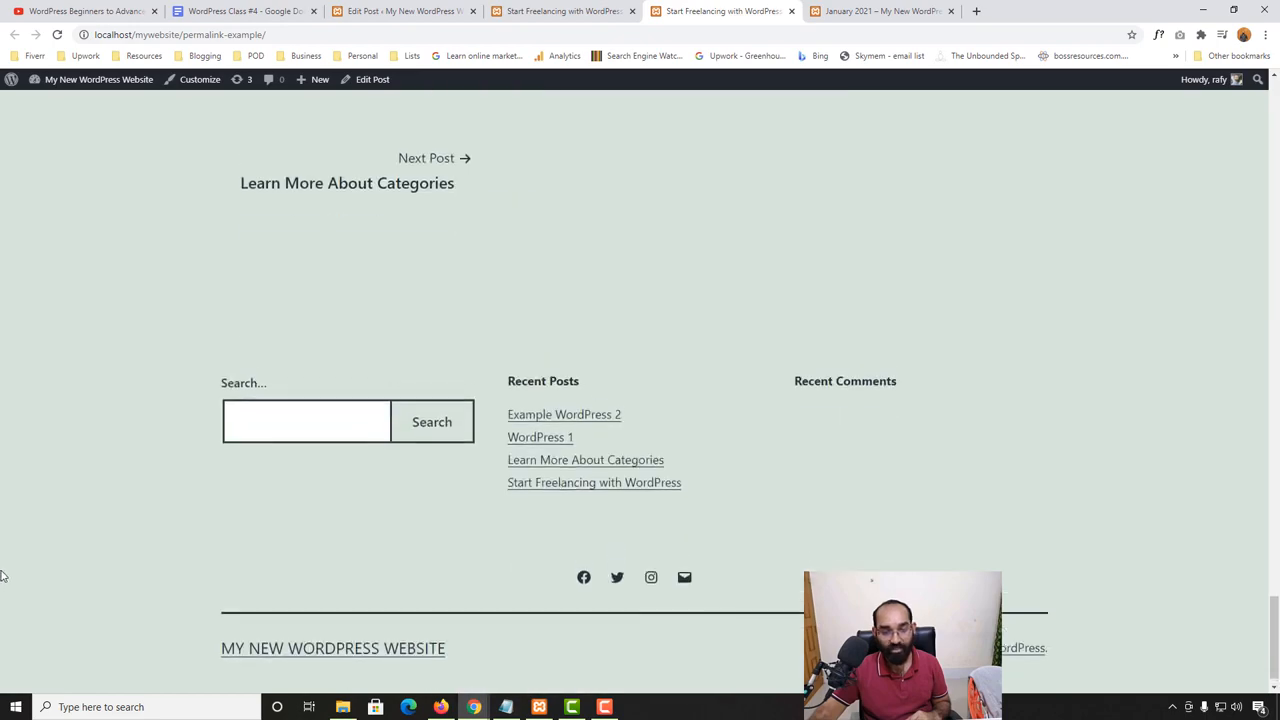
{"action": "scroll", "coordinate": [3, 578], "scroll_direction": "up", "scroll_amount": 10}
{"action": "scroll", "coordinate": [3, 570], "scroll_direction": "up", "scroll_amount": 15}
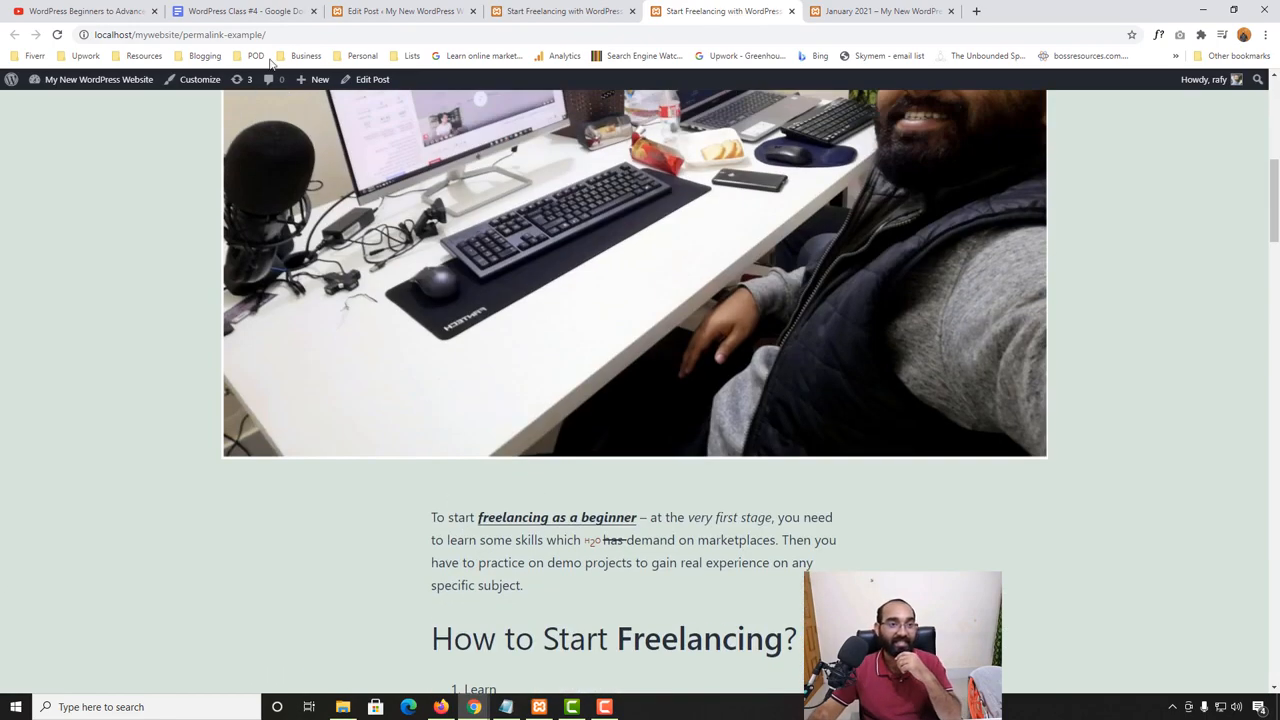
- Look over the January 2021 archive page and return to the "WordPress Class #4" outline in Google Docs
{"action": "left_click", "coordinate": [250, 11]}
{"action": "left_click", "coordinate": [866, 8]}
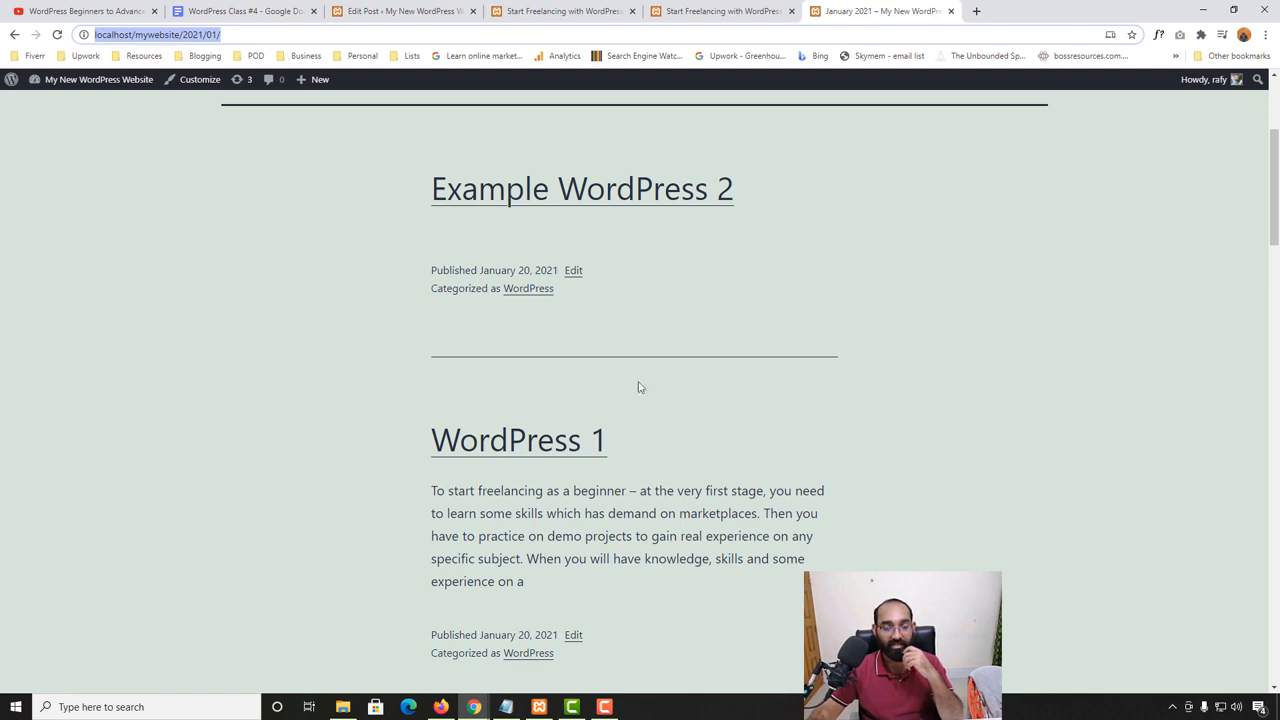
{"action": "scroll", "coordinate": [341, 460], "scroll_direction": "up", "scroll_amount": 3}
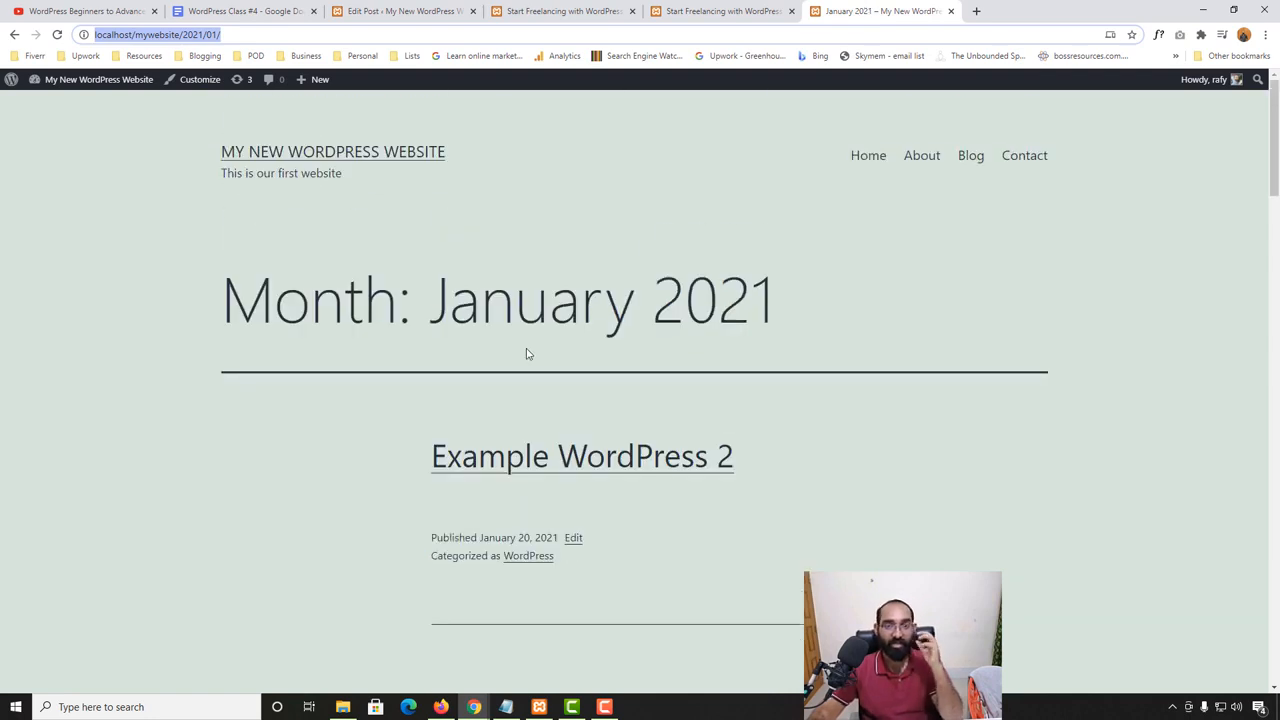
{"action": "left_click", "coordinate": [290, 10]}
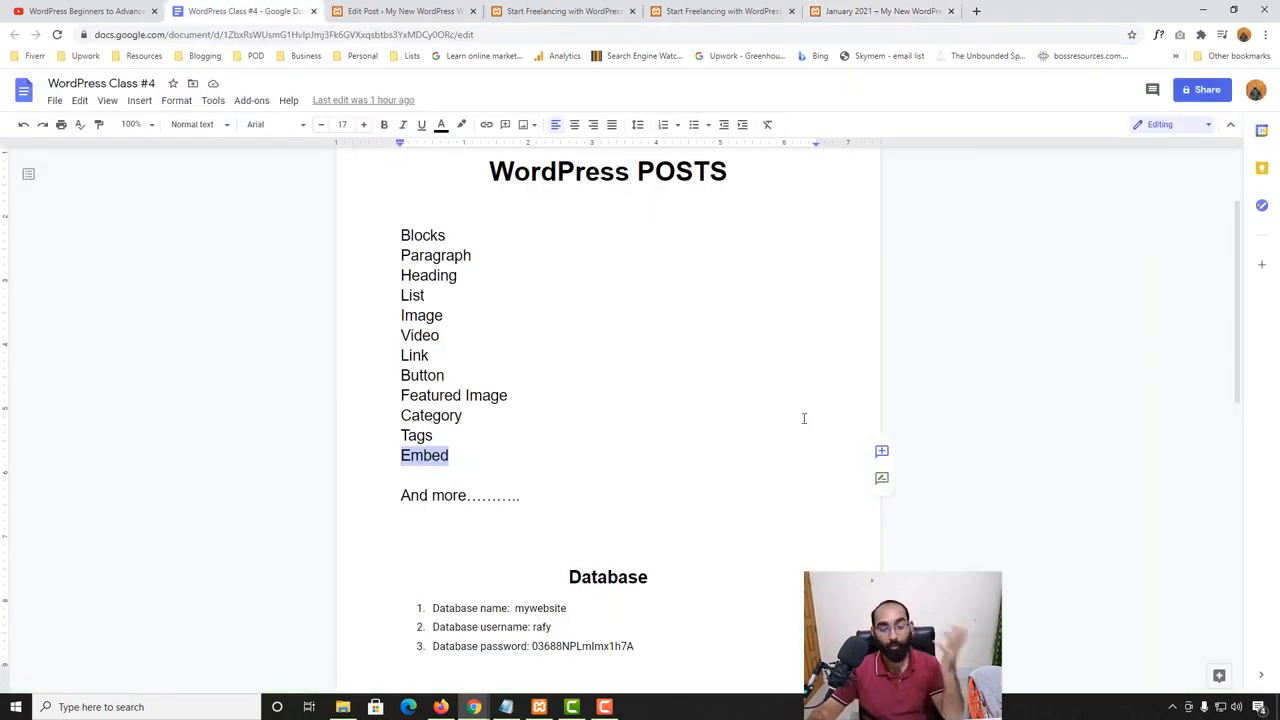